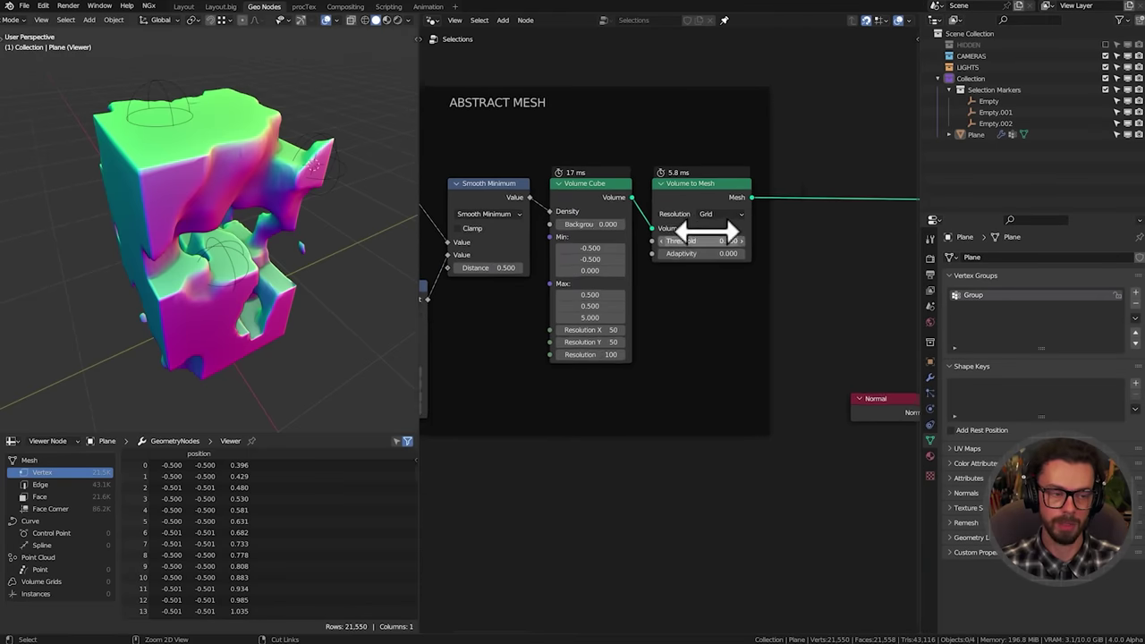
Preview the Volume to Mesh node's output and inspect the abstract mesh from several angles and up close
{"action": "left_click", "coordinate": [693, 192], "text": "ctrl+shift"}
{"action": "middle_click_drag", "start_coordinate": [271, 168], "coordinate": [144, 153]}
{"action": "scroll", "coordinate": [144, 152], "scroll_direction": "up", "scroll_amount": 1}
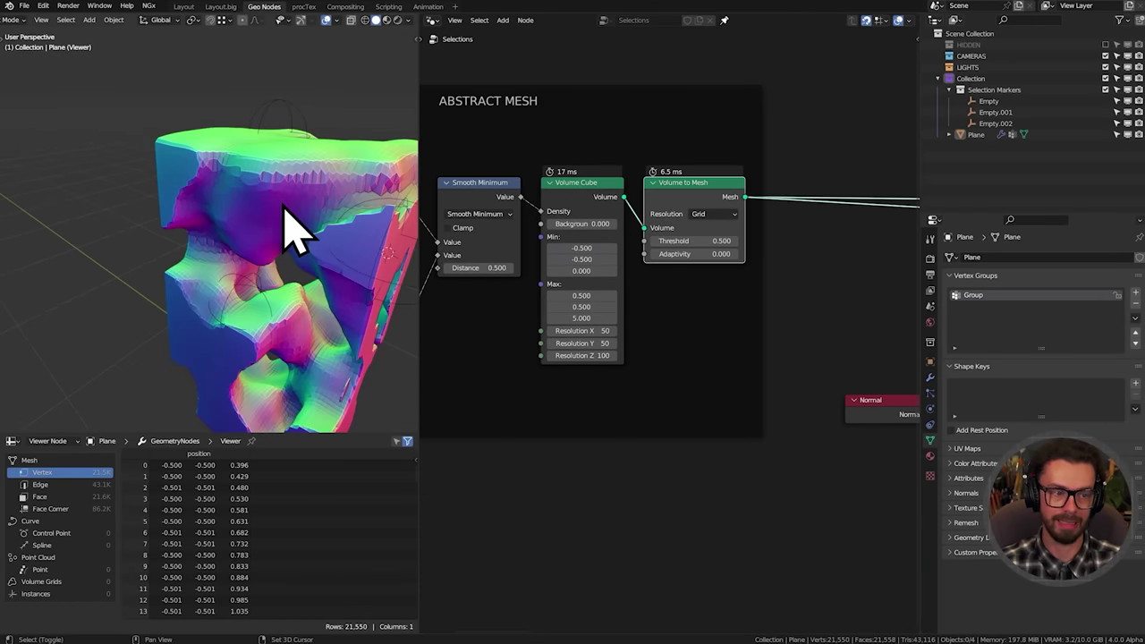
{"action": "middle_click_drag", "start_coordinate": [284, 205], "coordinate": [233, 163], "text": "shift"}
{"action": "middle_click_drag", "start_coordinate": [133, 167], "coordinate": [225, 210]}
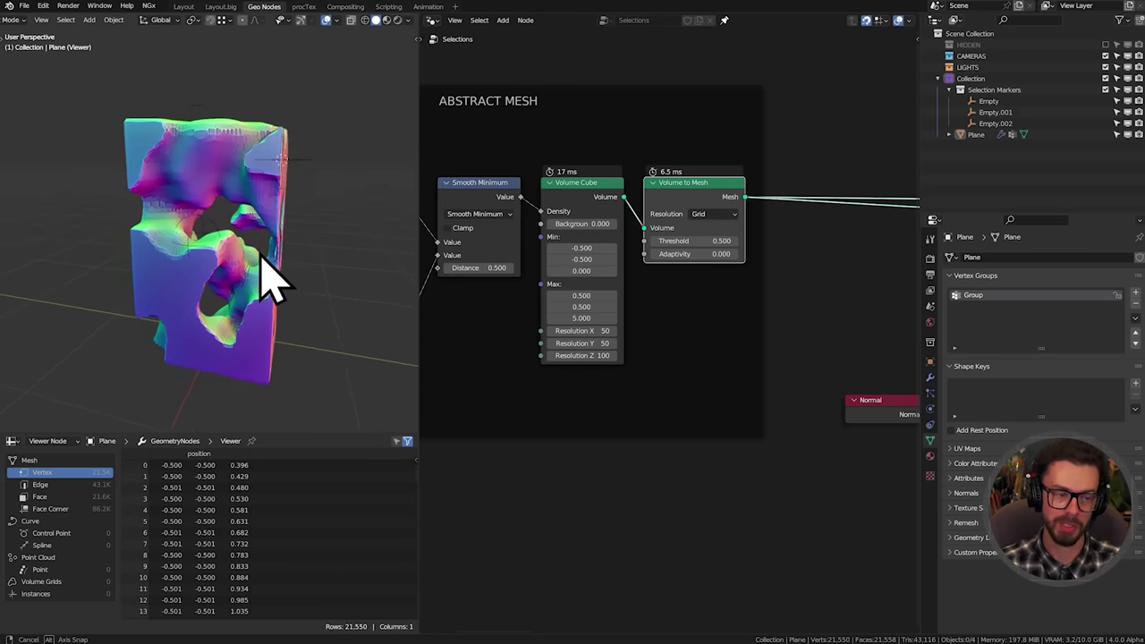
{"action": "scroll", "coordinate": [230, 259], "scroll_direction": "up", "scroll_amount": 5}
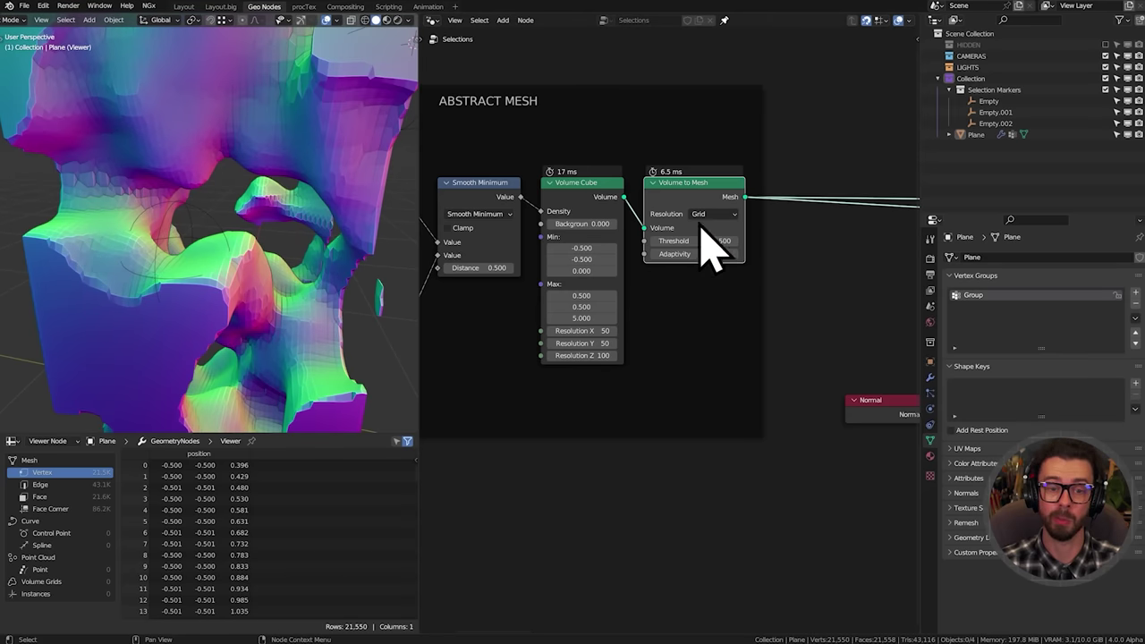
Preview the Expand Selection node's geometry together with its Selection output on the mesh
{"action": "scroll", "coordinate": [700, 231], "scroll_direction": "down", "scroll_amount": 6}
{"action": "middle_click_drag", "start_coordinate": [778, 235], "coordinate": [685, 216]}
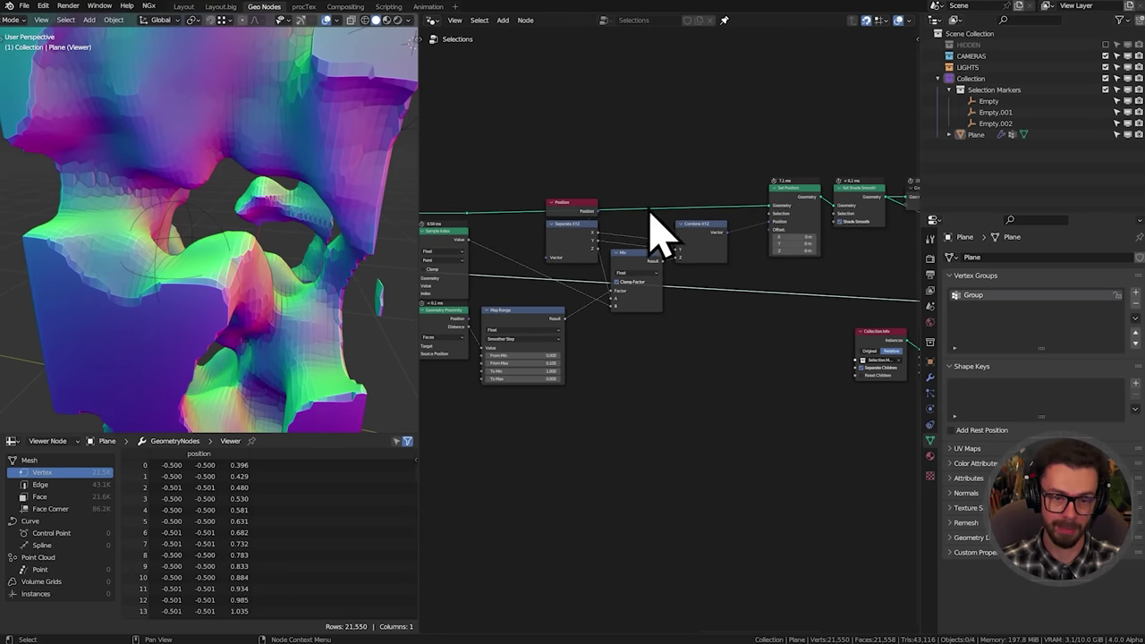
{"action": "middle_click_drag", "start_coordinate": [757, 250], "coordinate": [474, 238]}
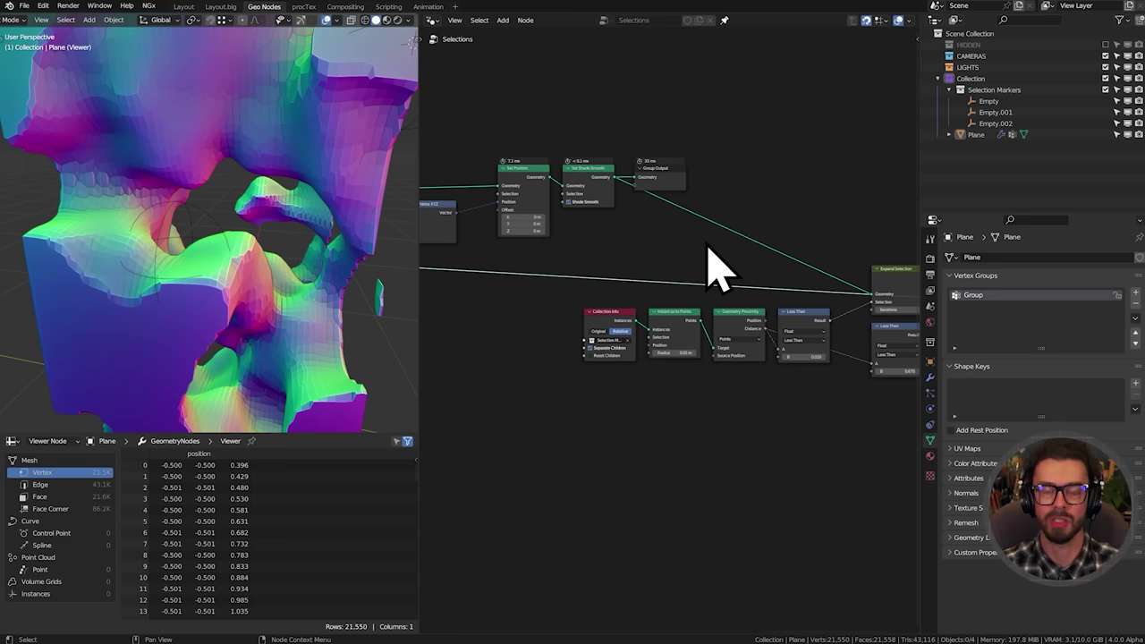
{"action": "middle_click_drag", "start_coordinate": [782, 240], "coordinate": [626, 192]}
{"action": "scroll", "coordinate": [713, 246], "scroll_direction": "up", "scroll_amount": 3}
{"action": "left_click", "coordinate": [795, 253], "text": "ctrl+shift"}
{"action": "middle_click_drag", "start_coordinate": [825, 240], "coordinate": [717, 266]}
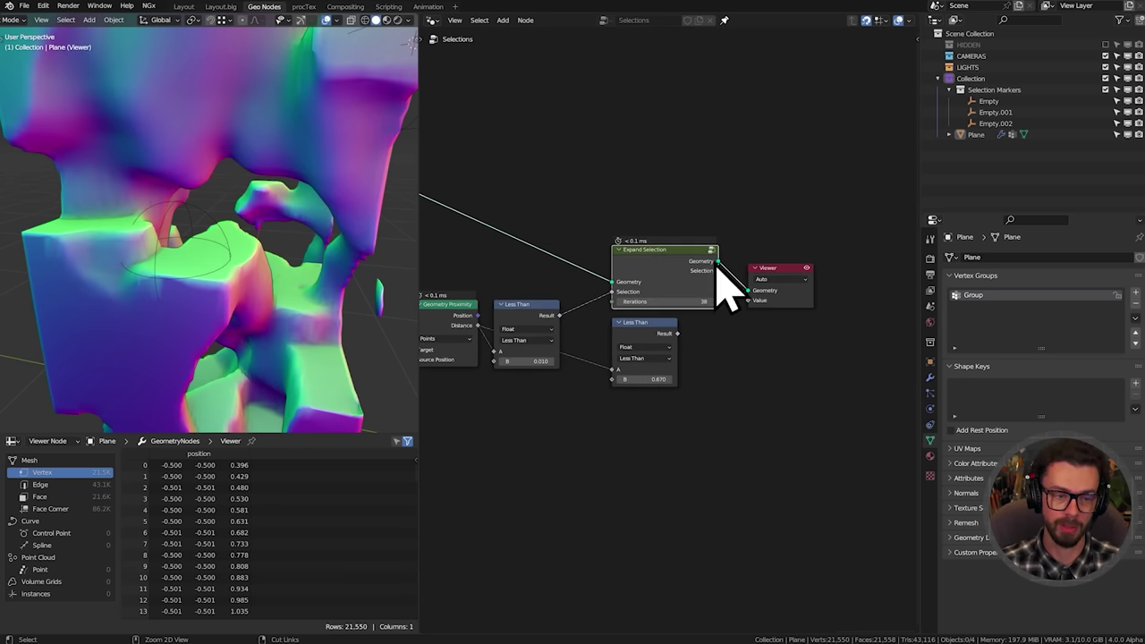
{"action": "scroll", "coordinate": [716, 271], "scroll_direction": "up", "scroll_amount": 3}
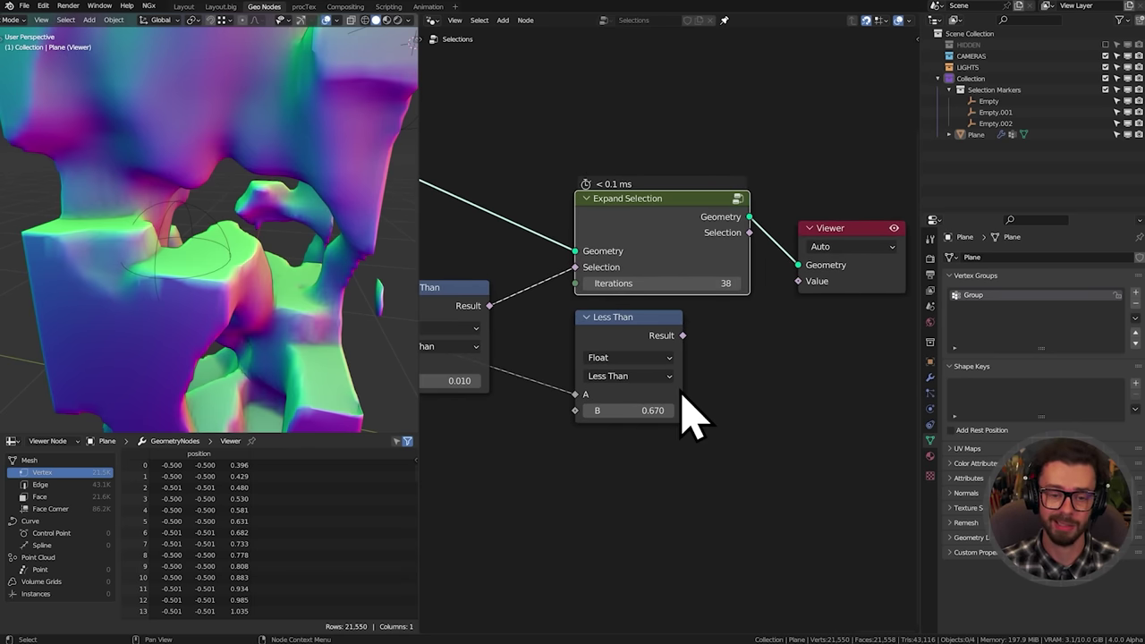
{"action": "middle_click_drag", "start_coordinate": [810, 245], "coordinate": [788, 269]}
{"action": "left_click", "coordinate": [716, 257], "text": "ctrl+shift"}
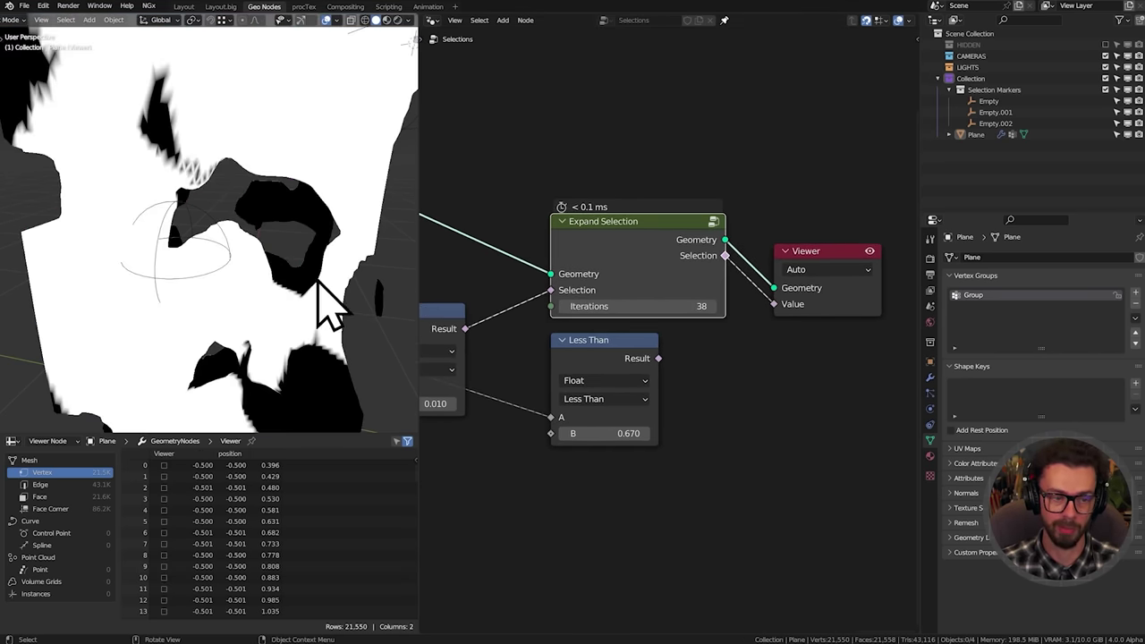
Set the Expand Selection node's iterations to 17
{"action": "scroll", "coordinate": [318, 281], "scroll_direction": "down", "scroll_amount": 3}
{"action": "middle_click_drag", "start_coordinate": [250, 264], "coordinate": [168, 258]}
{"action": "left_click_drag", "start_coordinate": [603, 306], "coordinate": [541, 307]}
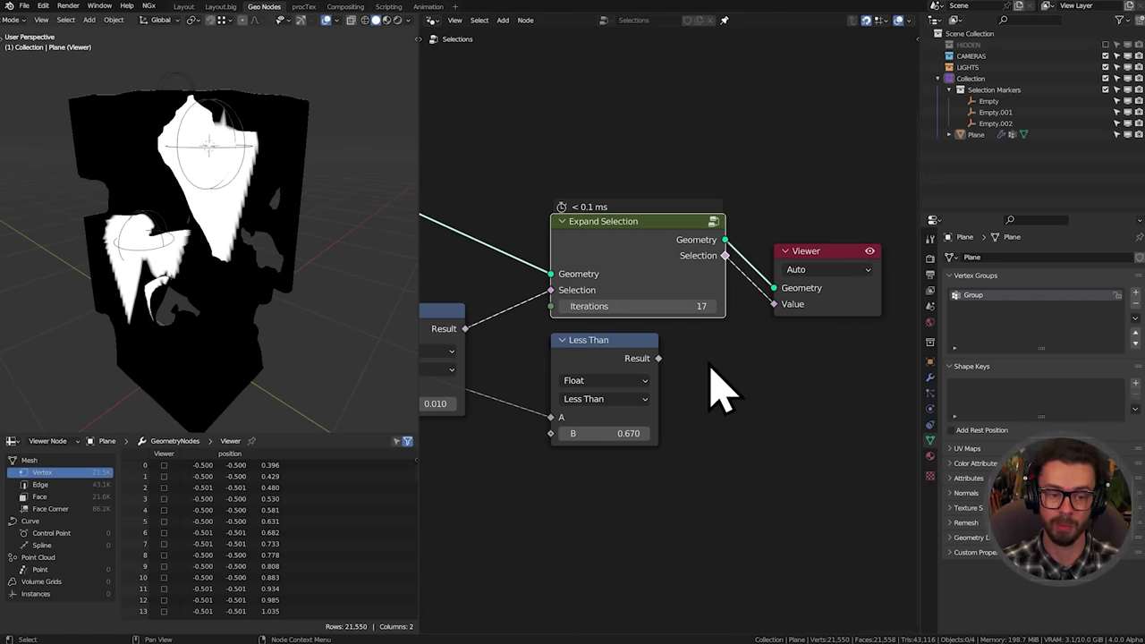
Reposition the Empty selection marker on the upper part of the mesh, adjusting its height along the Z axis
{"action": "middle_click_drag", "start_coordinate": [670, 335], "coordinate": [709, 335]}
{"action": "middle_click_drag", "start_coordinate": [213, 173], "coordinate": [260, 188]}
{"action": "left_click", "coordinate": [261, 158]}
{"action": "key", "text": "g"}
{"action": "left_click", "coordinate": [289, 207]}
{"action": "key", "text": "g"}
{"action": "key", "text": "z"}
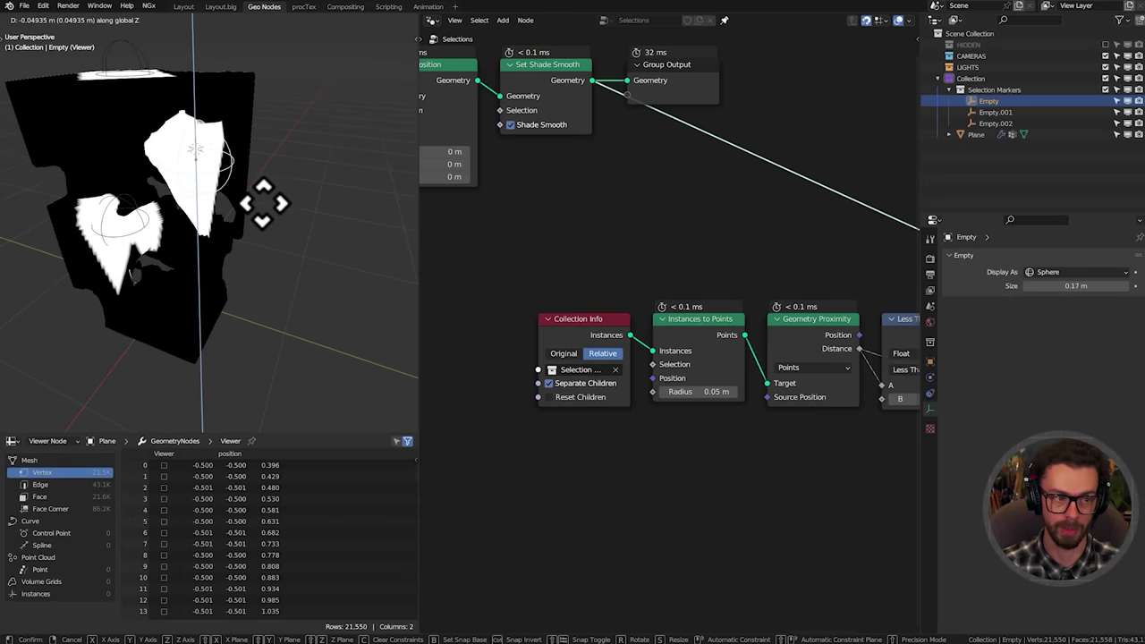
{"action": "left_click", "coordinate": [264, 211]}
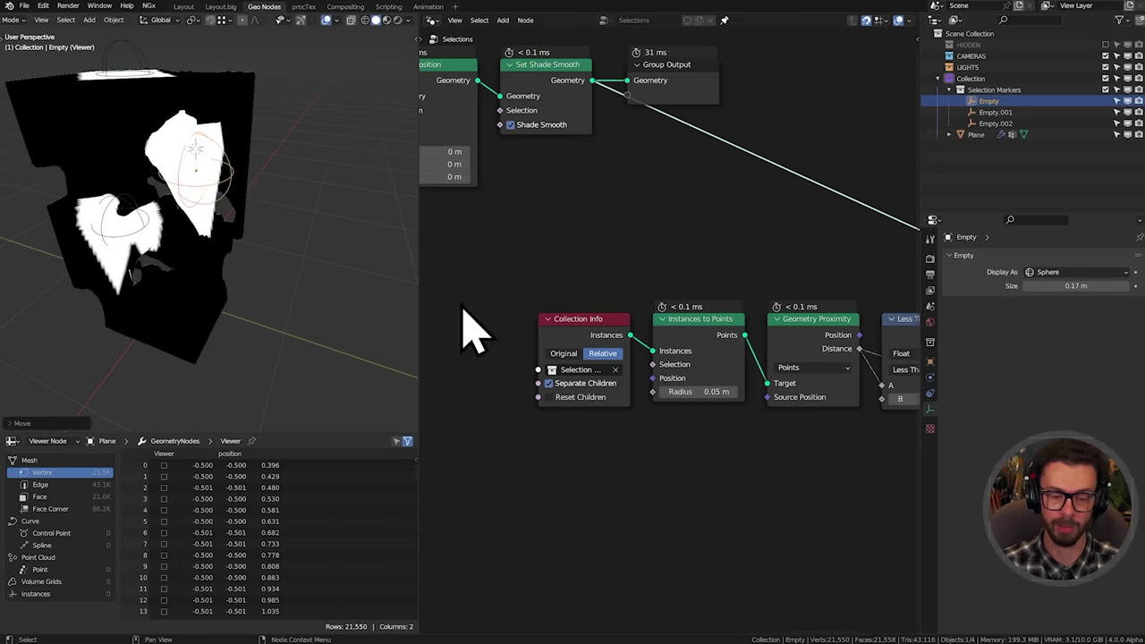
{"action": "middle_click_drag", "start_coordinate": [771, 447], "coordinate": [588, 409]}
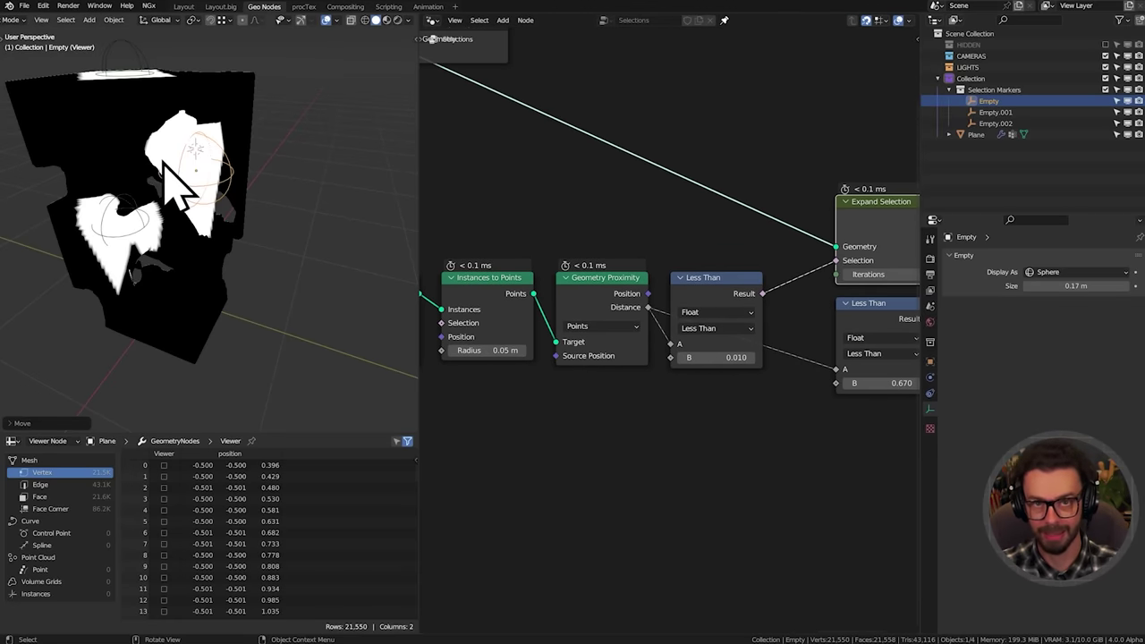
{"action": "middle_click_drag", "start_coordinate": [788, 250], "coordinate": [550, 251]}
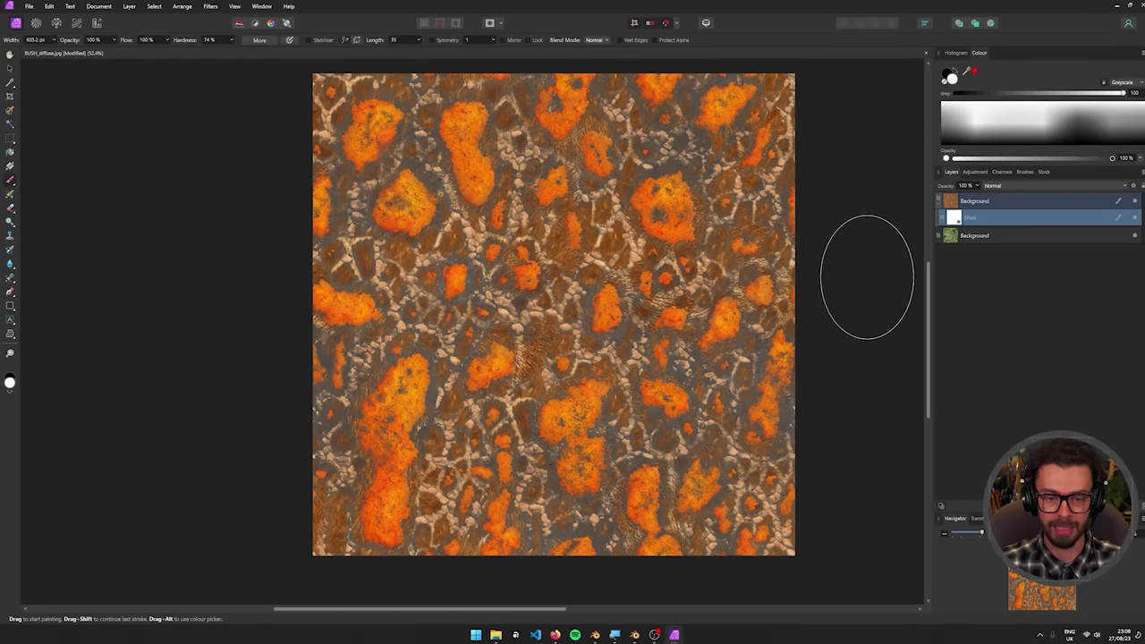
Switch to Affinity Photo, view the upper Background layer's mask on its own, and return to the full image
{"action": "middle_click_drag", "start_coordinate": [867, 273], "coordinate": [827, 296]}
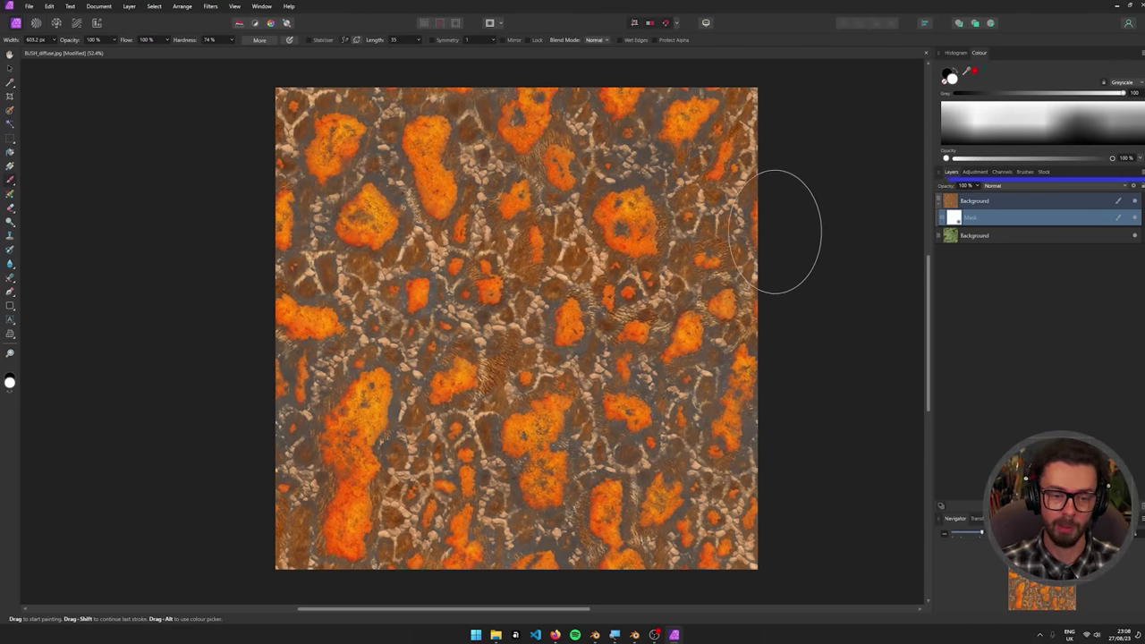
{"action": "left_click", "coordinate": [922, 265]}
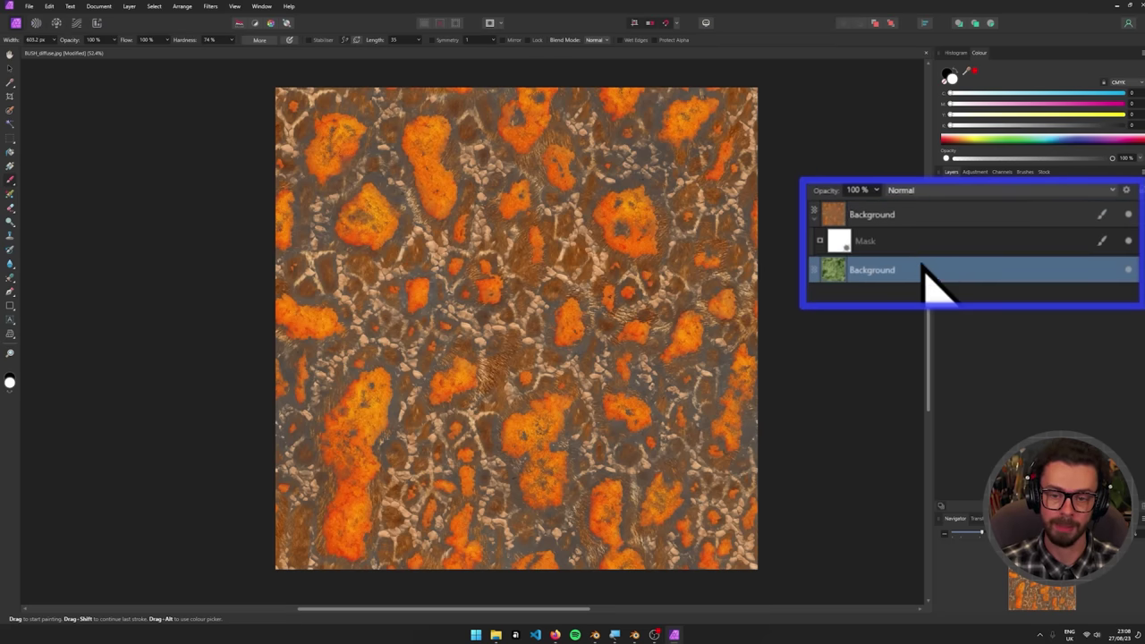
{"action": "left_click", "coordinate": [922, 215]}
{"action": "left_click", "coordinate": [956, 219]}
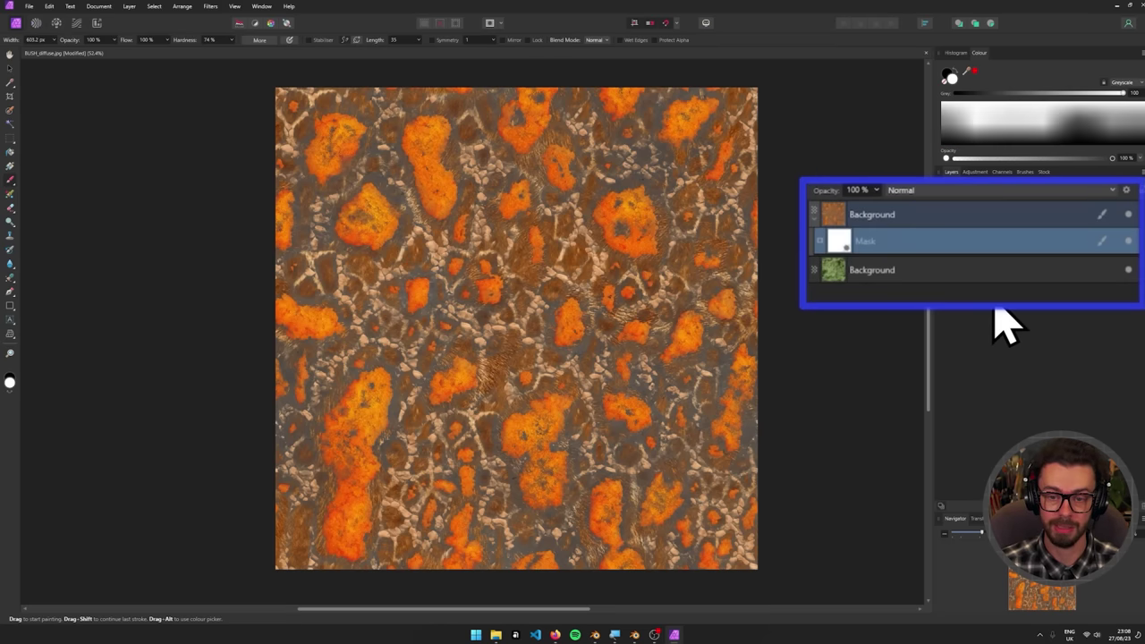
{"action": "right_click", "coordinate": [959, 222]}
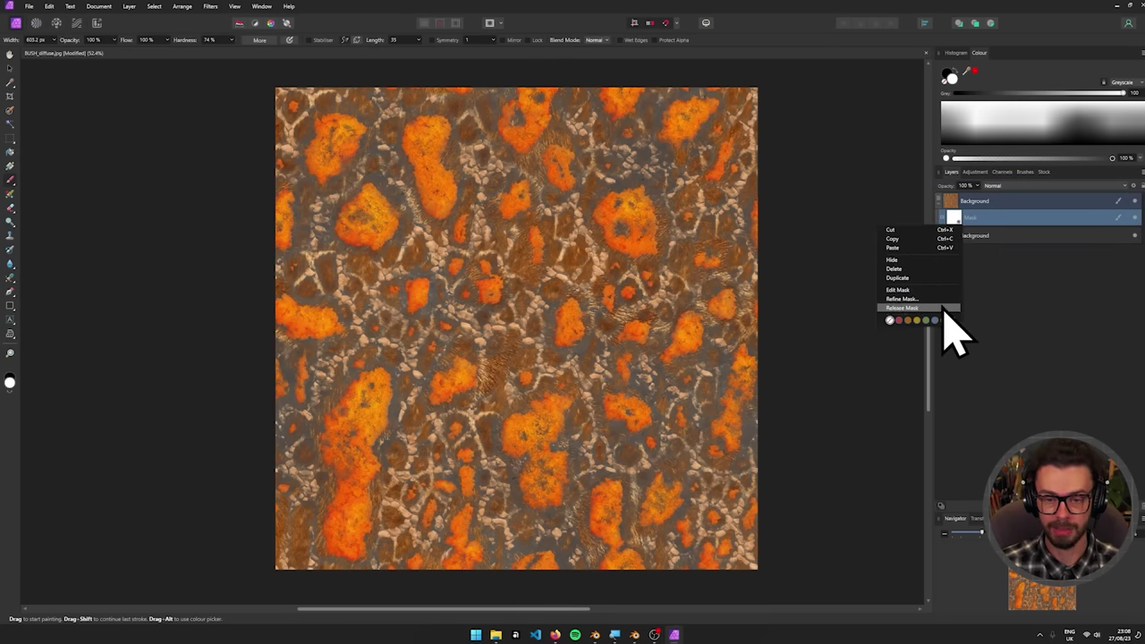
{"action": "left_click", "coordinate": [932, 301]}
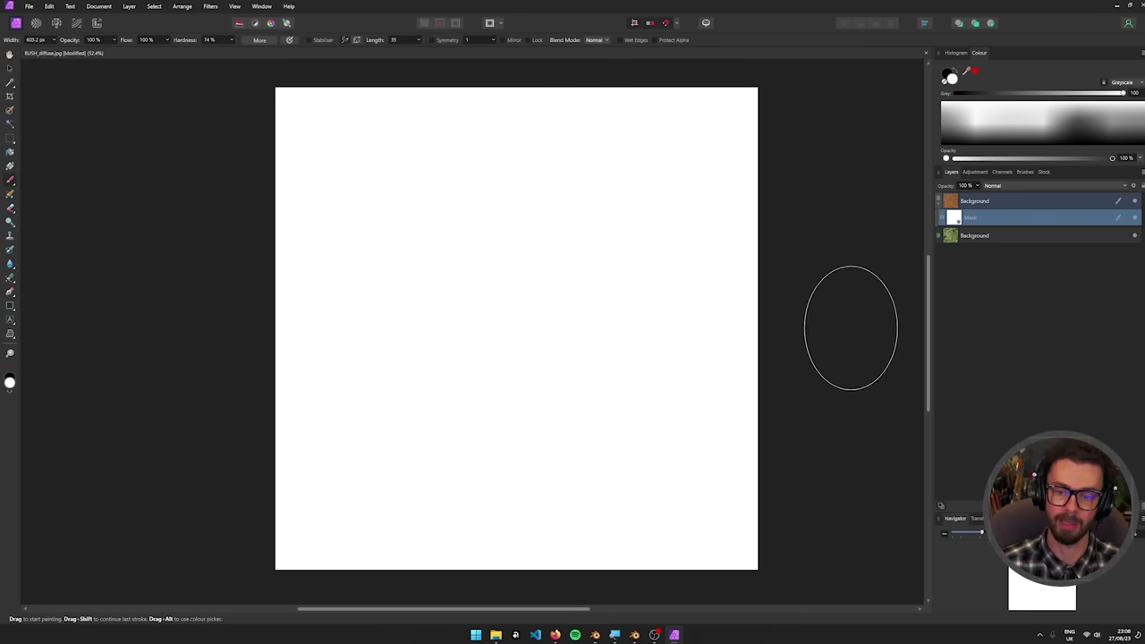
{"action": "left_click", "coordinate": [976, 204]}
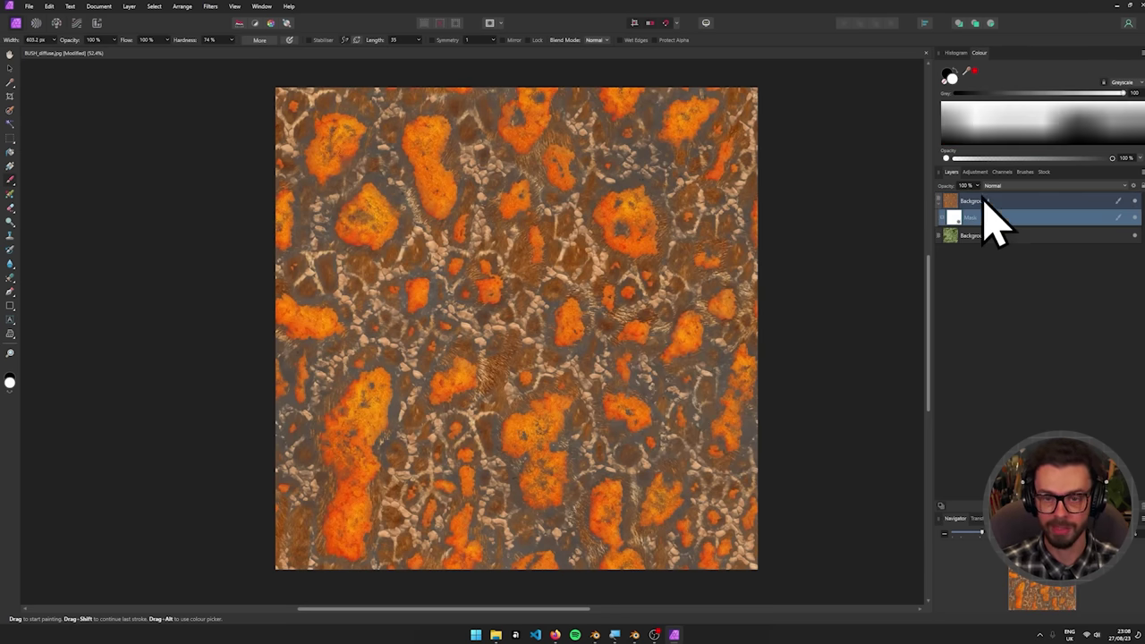
Paint a black horizontal band across the upper Background layer's mask to reveal the green foliage layer beneath
{"action": "left_click_drag", "start_coordinate": [959, 111], "coordinate": [927, 179]}
{"action": "mouse_move", "coordinate": [879, 297]}
{"action": "left_mouse_down"}
{"action": "mouse_move", "coordinate": [779, 278]}
{"action": "mouse_move", "coordinate": [371, 279]}
{"action": "mouse_move", "coordinate": [267, 306]}
{"action": "left_mouse_up"}
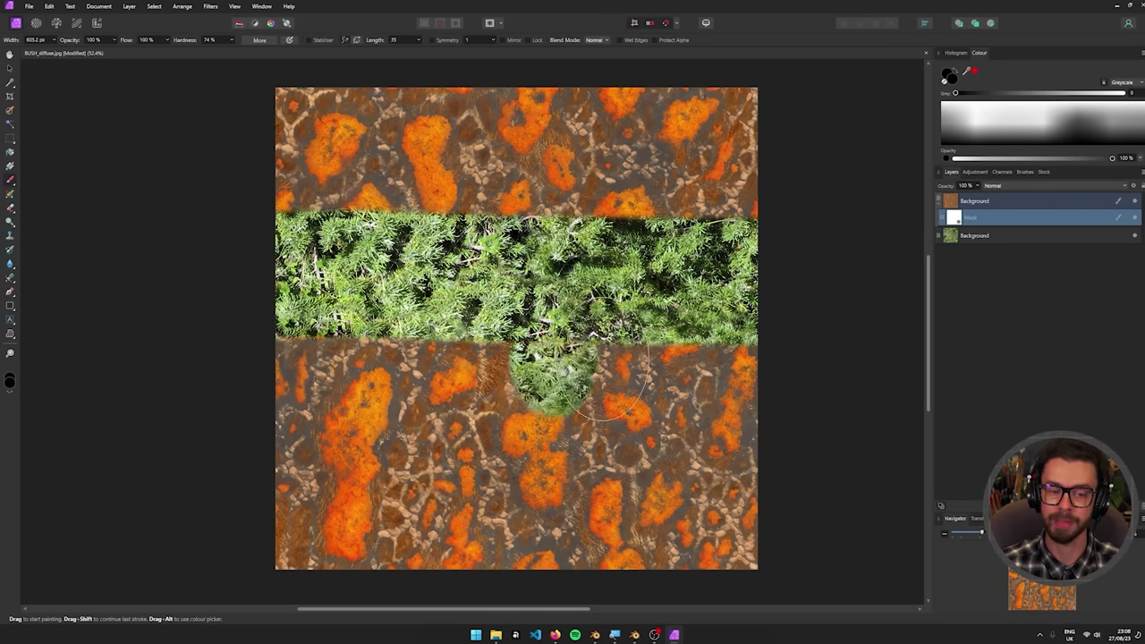
{"action": "left_click", "coordinate": [992, 202]}
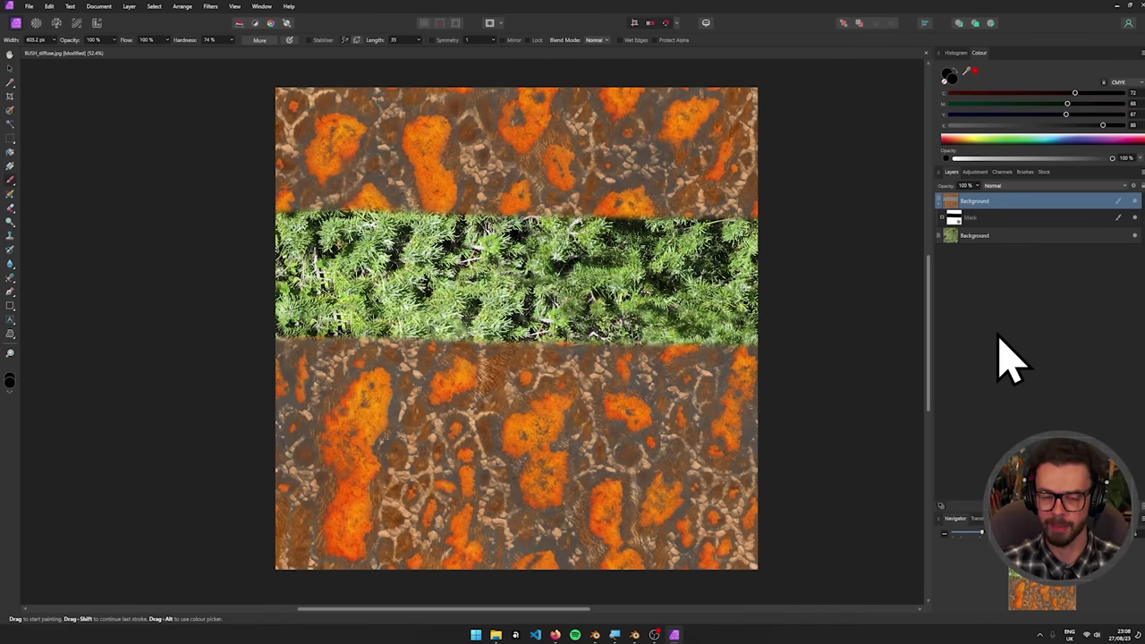
{"action": "left_click", "coordinate": [978, 219]}
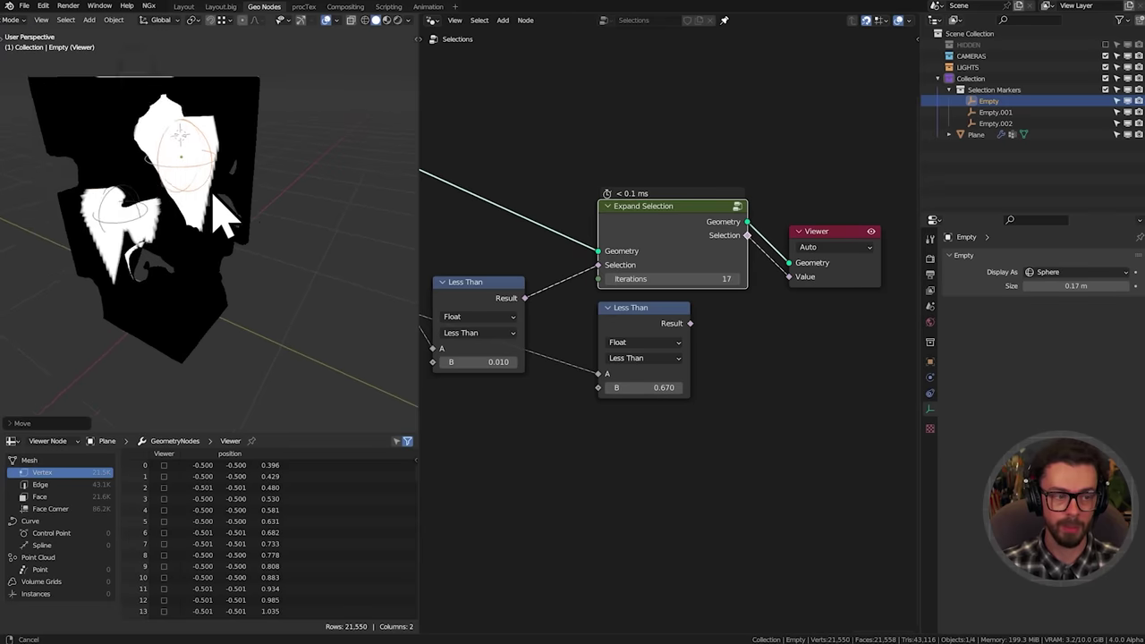
Switch back to Blender and inspect the Expand Selection result on the mesh
{"action": "scroll", "coordinate": [723, 277], "scroll_direction": "up", "scroll_amount": 3}
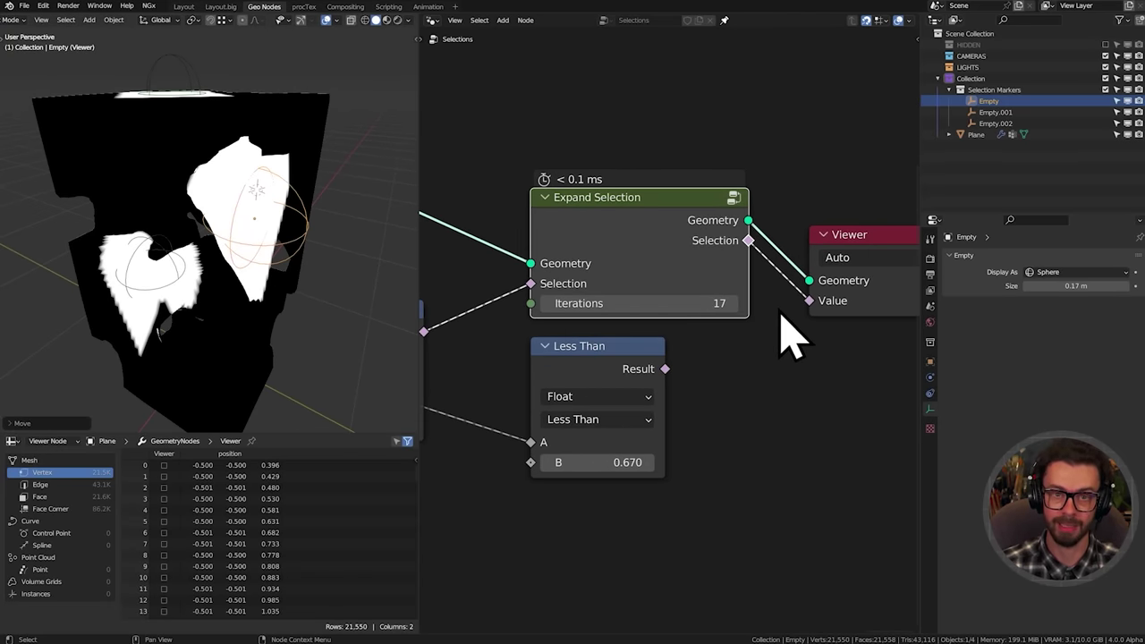
{"action": "middle_click_drag", "start_coordinate": [284, 279], "coordinate": [218, 255]}
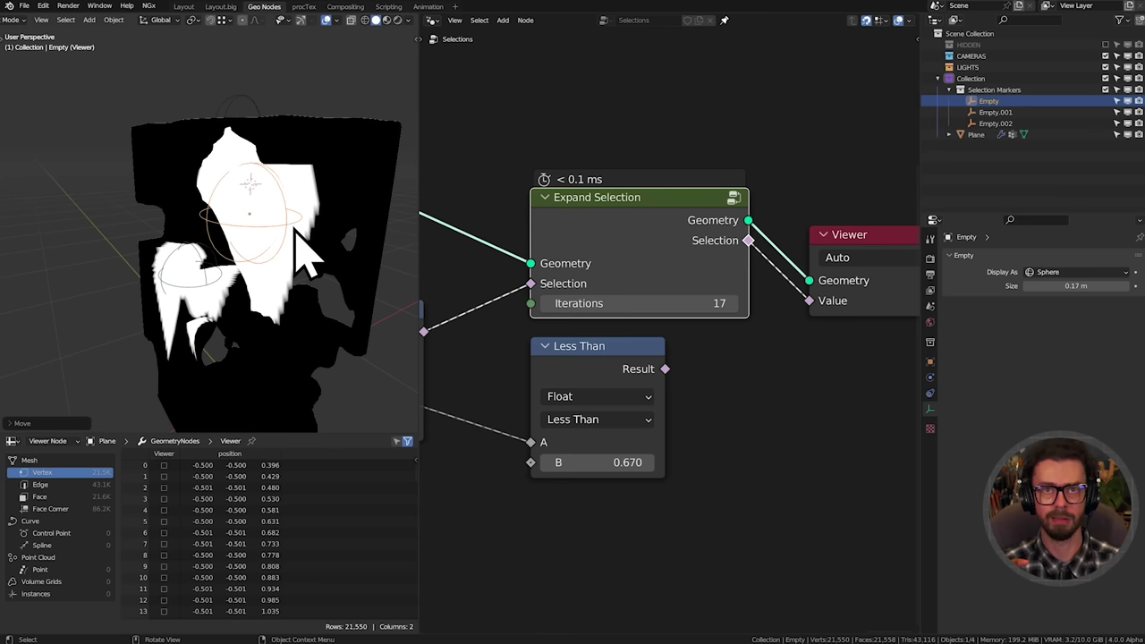
{"action": "left_click", "coordinate": [780, 409]}
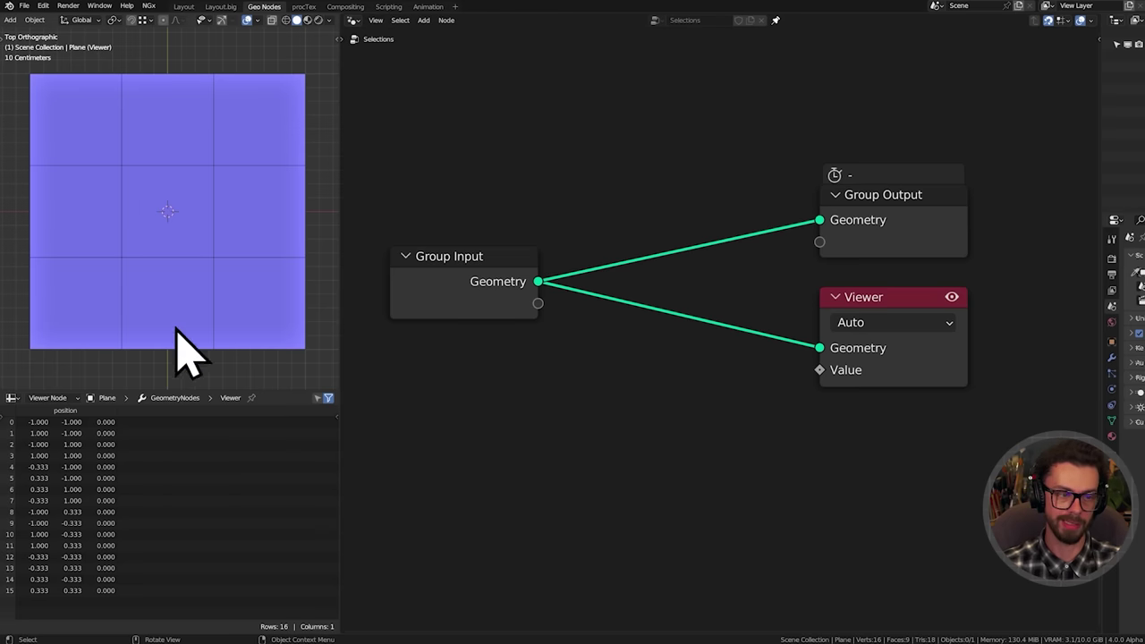
Add an Instance on Points node between the Group Input and the Viewer
{"action": "middle_click_drag", "start_coordinate": [593, 375], "coordinate": [660, 345]}
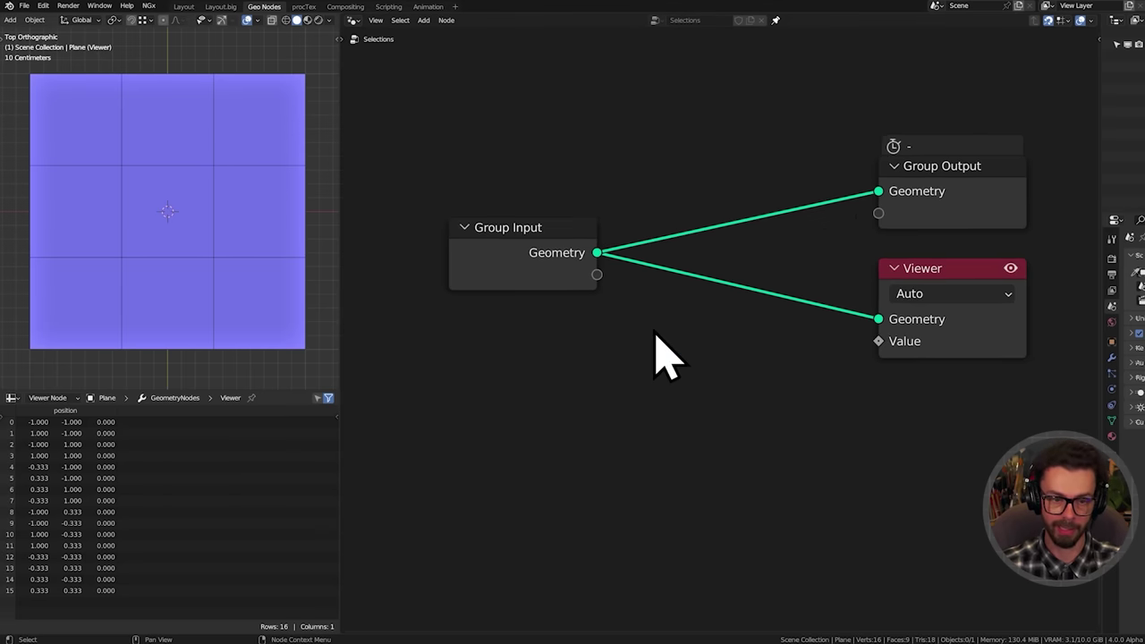
{"action": "key", "text": "shift+a"}
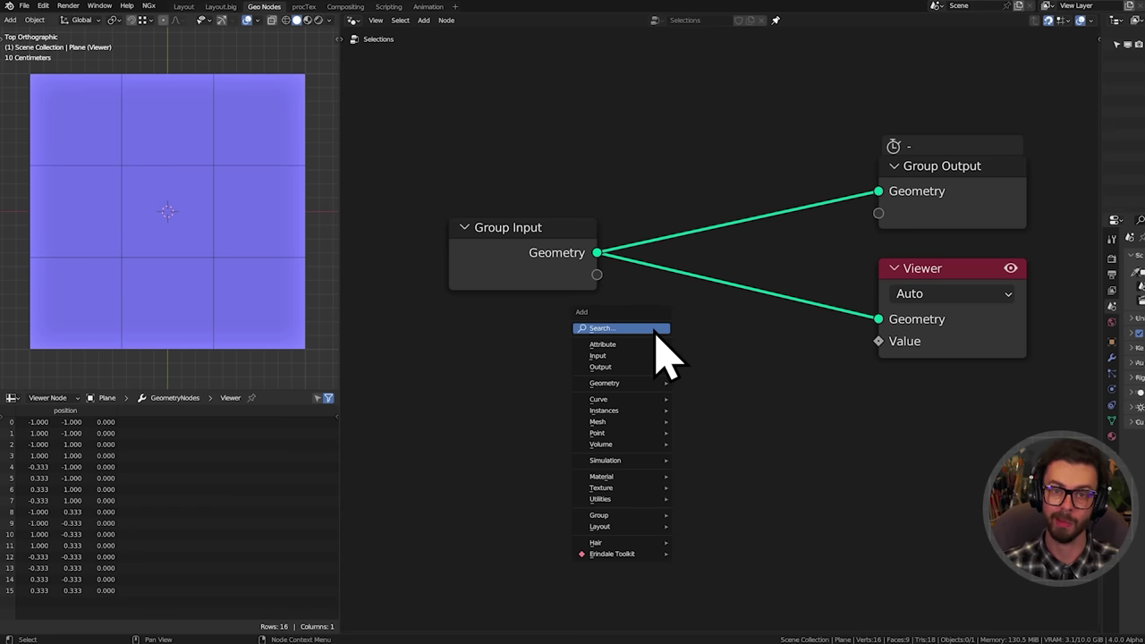
{"action": "mouse_move", "coordinate": [658, 355]}
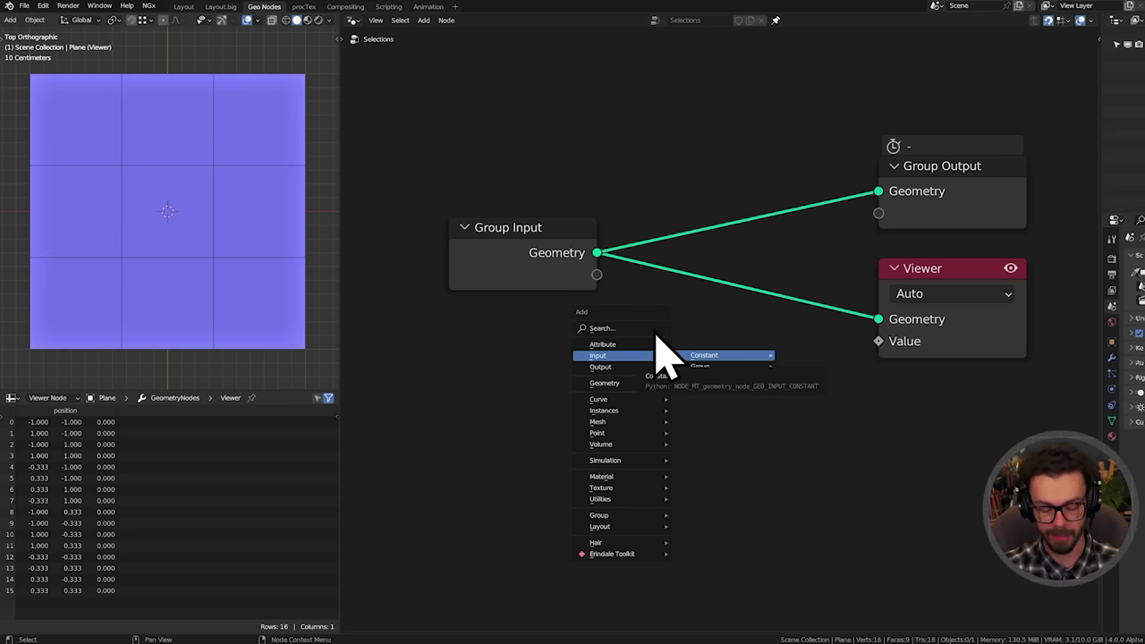
{"action": "mouse_move", "coordinate": [653, 413]}
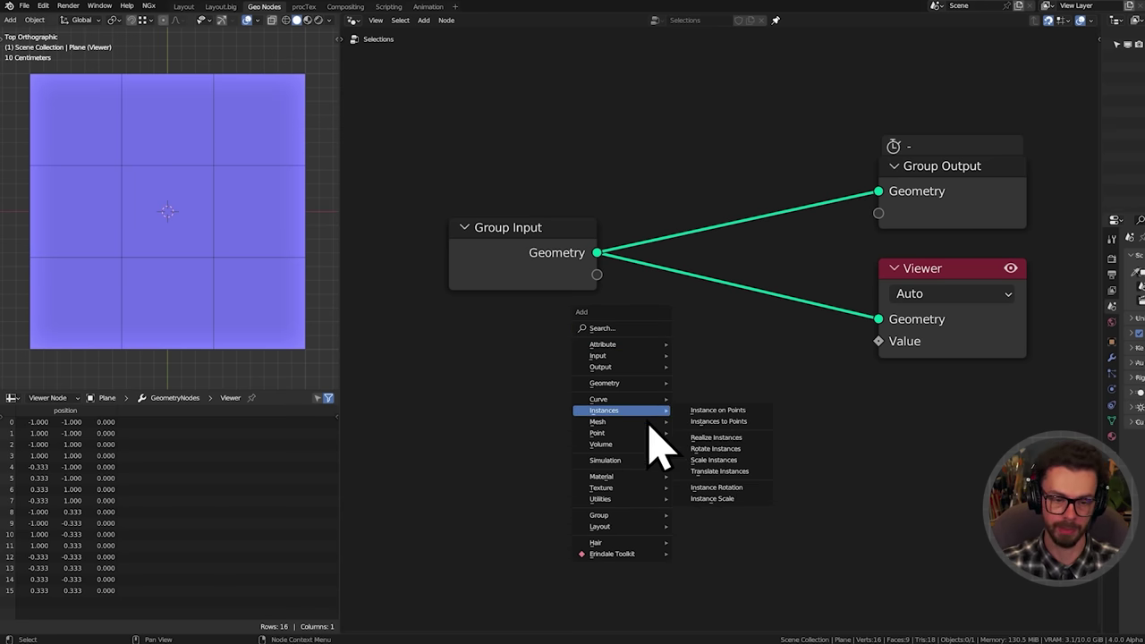
{"action": "left_click", "coordinate": [742, 405]}
{"action": "left_click", "coordinate": [725, 336]}
{"action": "middle_click_drag", "start_coordinate": [693, 403], "coordinate": [721, 358]}
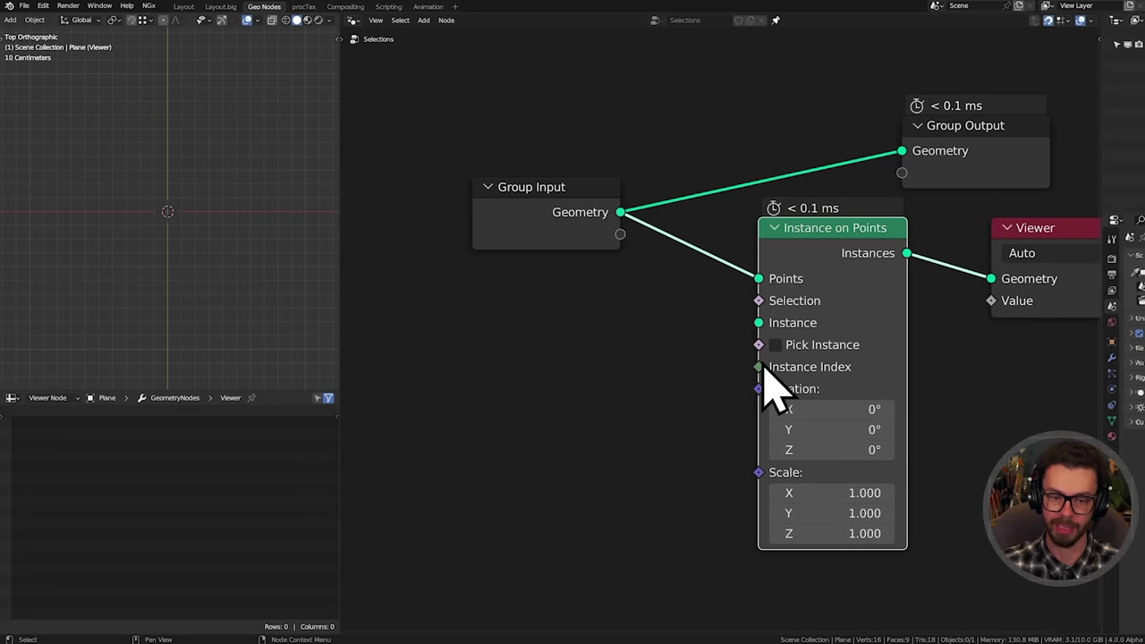
Feed the Instance input from a new Ico Sphere node with a radius of 0.09 m and 2 subdivisions
{"action": "left_click_drag", "start_coordinate": [760, 323], "coordinate": [584, 409]}
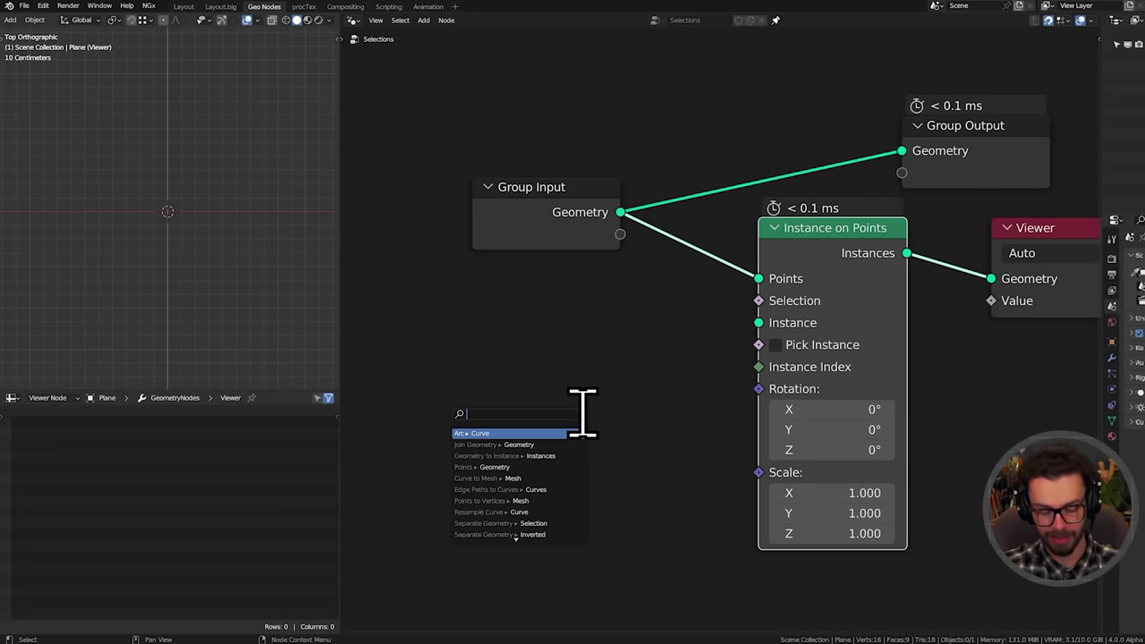
{"action": "type", "text": "ico"}
{"action": "key", "text": "Return"}
{"action": "left_click", "coordinate": [588, 371]}
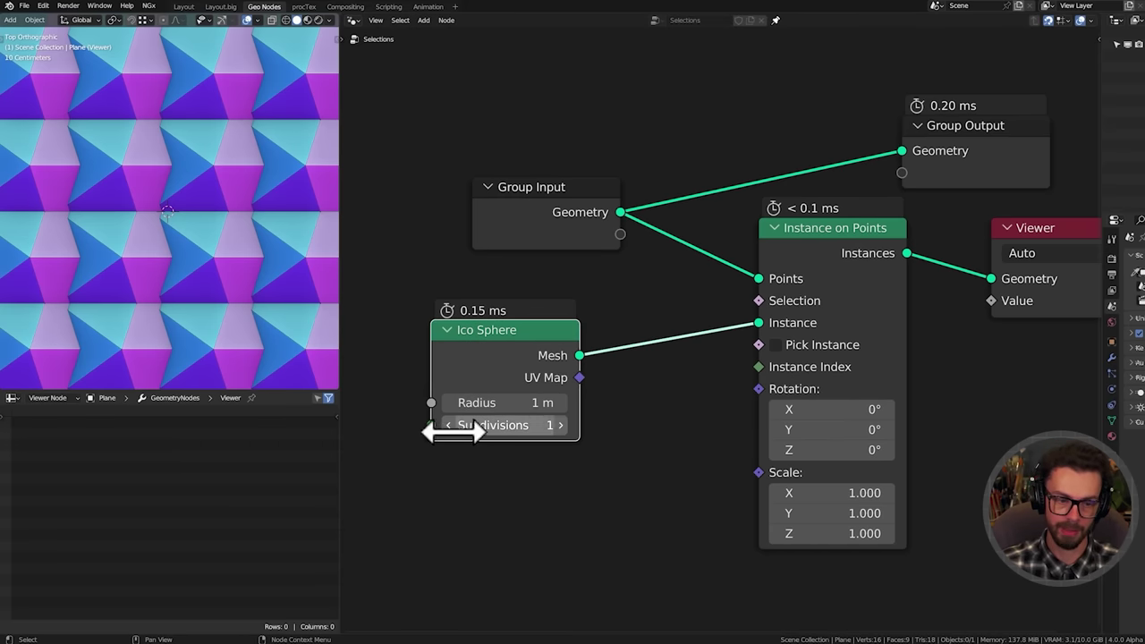
{"action": "left_click_drag", "start_coordinate": [544, 434], "coordinate": [532, 404]}
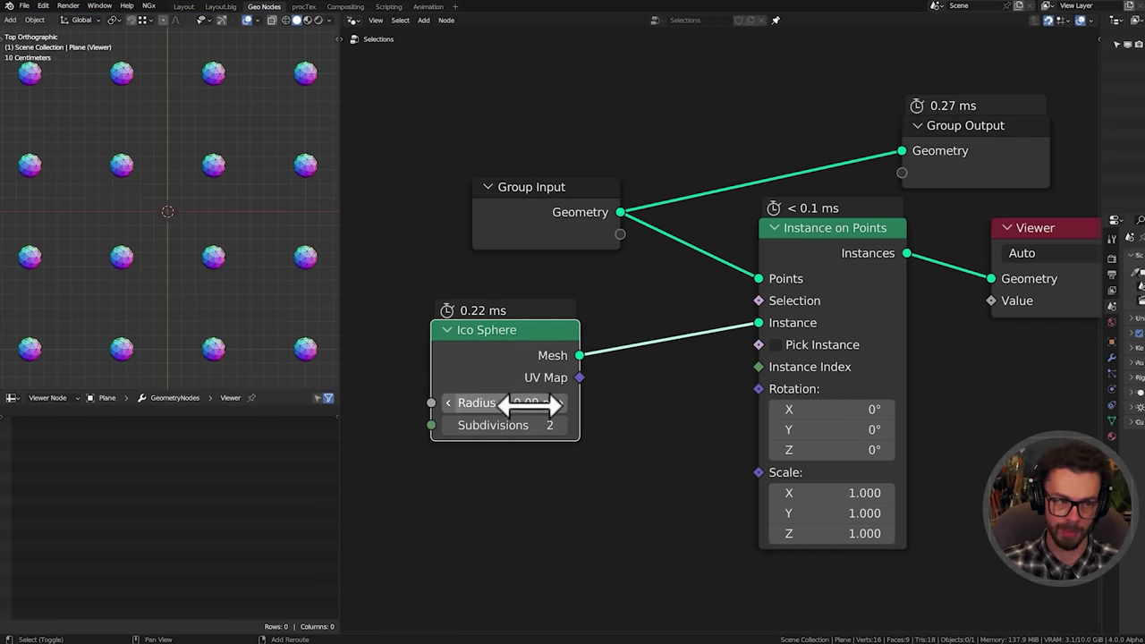
Move the Group Output aside and combine the Group Input geometry with the instances through a Join Geometry node
{"action": "key", "text": "Home"}
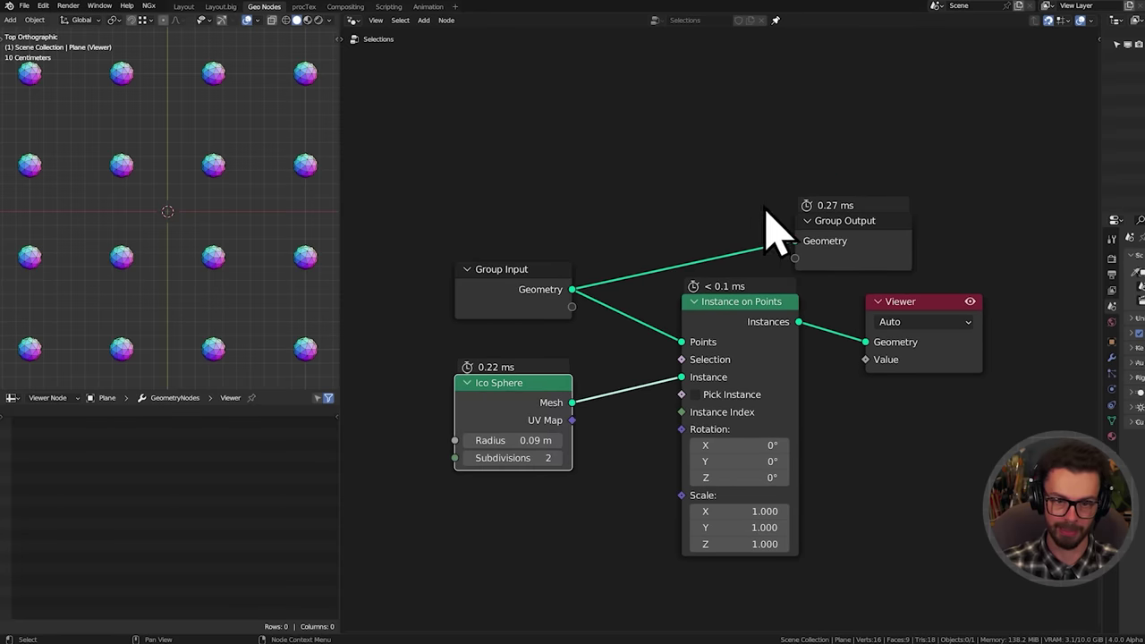
{"action": "left_click_drag", "start_coordinate": [808, 238], "coordinate": [905, 205]}
{"action": "right_click_drag", "start_coordinate": [570, 281], "coordinate": [766, 318], "text": "ctrl+shift"}
{"action": "middle_click_drag", "start_coordinate": [901, 348], "coordinate": [865, 356]}
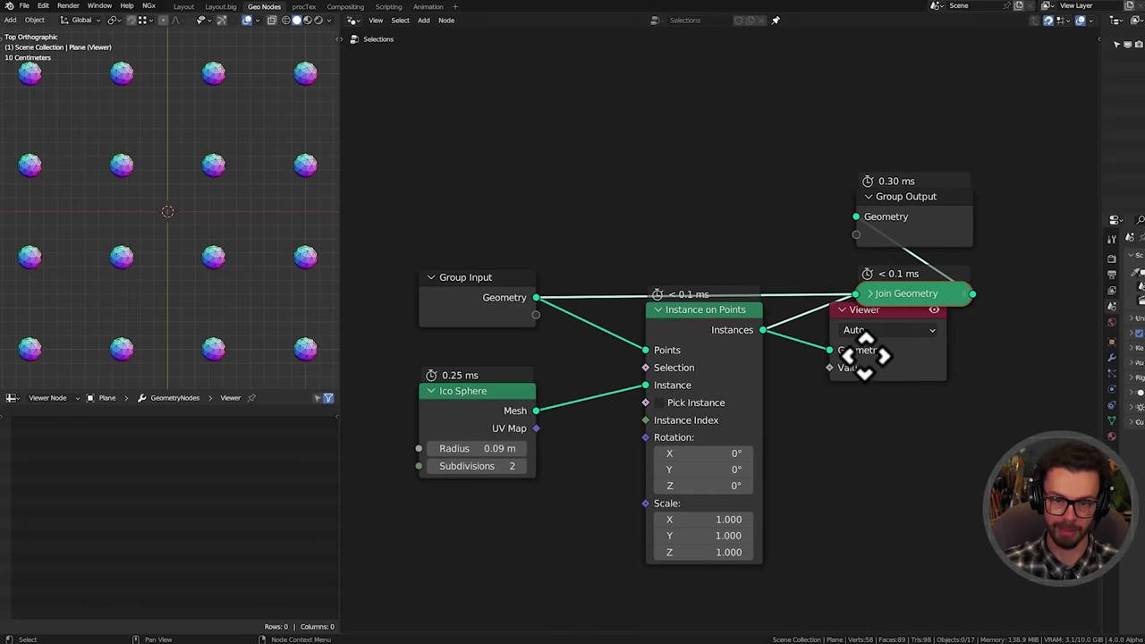
Delete the Viewer node and collapse the Ico Sphere node to make room in the node tree
{"action": "left_click_drag", "start_coordinate": [882, 313], "coordinate": [899, 360]}
{"action": "key", "text": "x"}
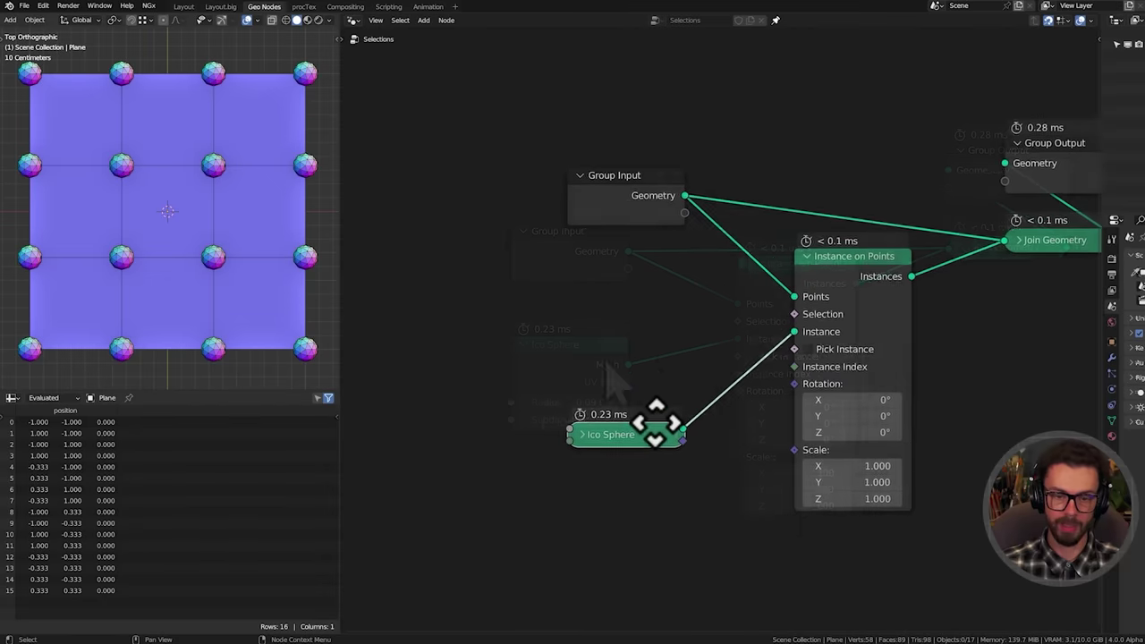
{"action": "middle_click_drag", "start_coordinate": [656, 423], "coordinate": [673, 360], "text": "ctrl"}
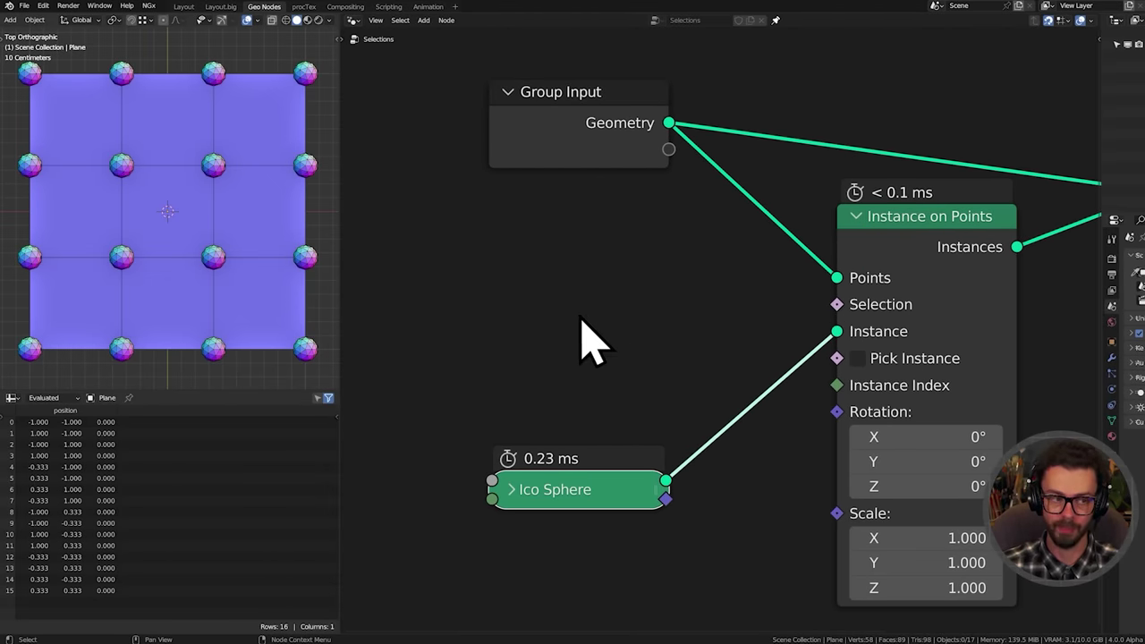
{"action": "middle_click_drag", "start_coordinate": [582, 340], "coordinate": [632, 343]}
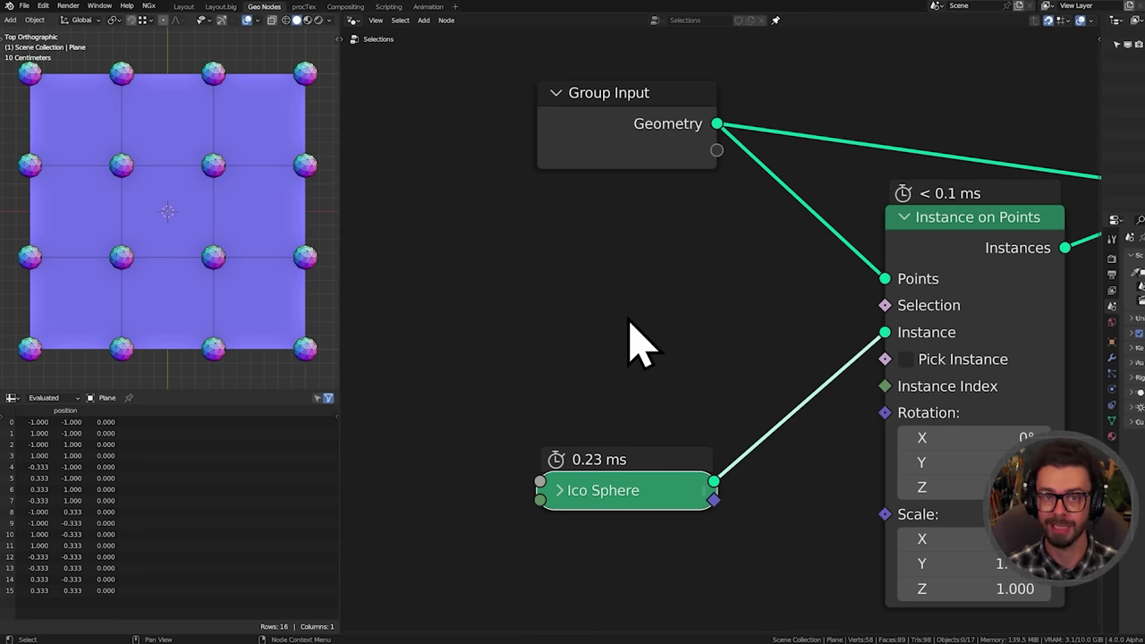
Add a Value node between the Group Input and Ico Sphere nodes and set it to 3.700
{"action": "left_click", "coordinate": [622, 295]}
{"action": "key", "text": "shift+a"}
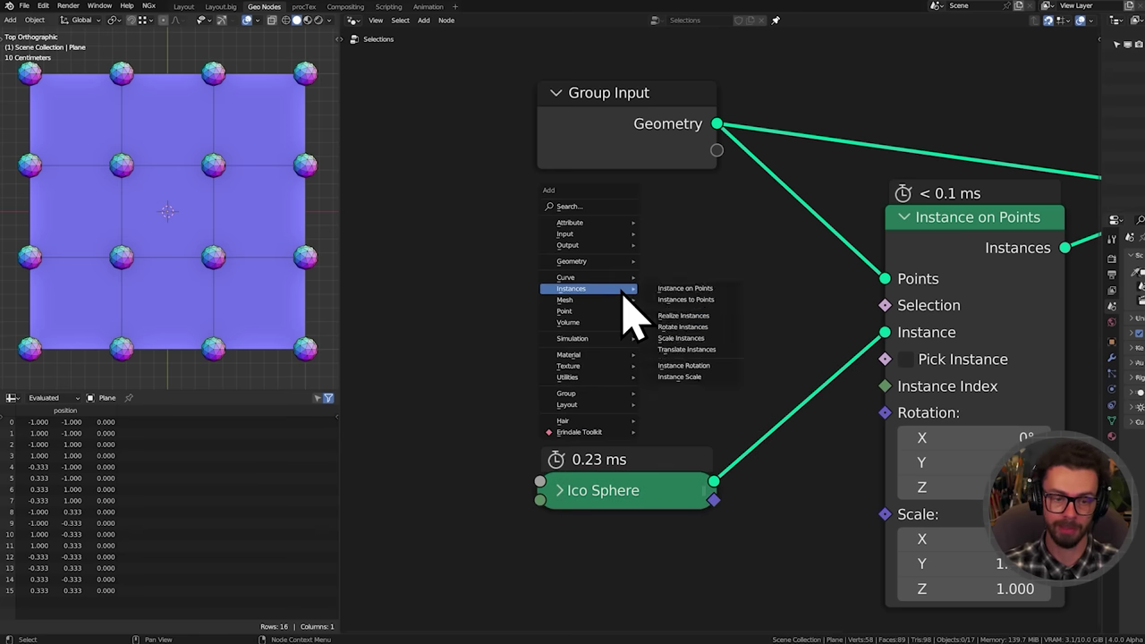
{"action": "left_click", "coordinate": [609, 207]}
{"action": "key", "text": "Return"}
{"action": "left_click", "coordinate": [571, 312]}
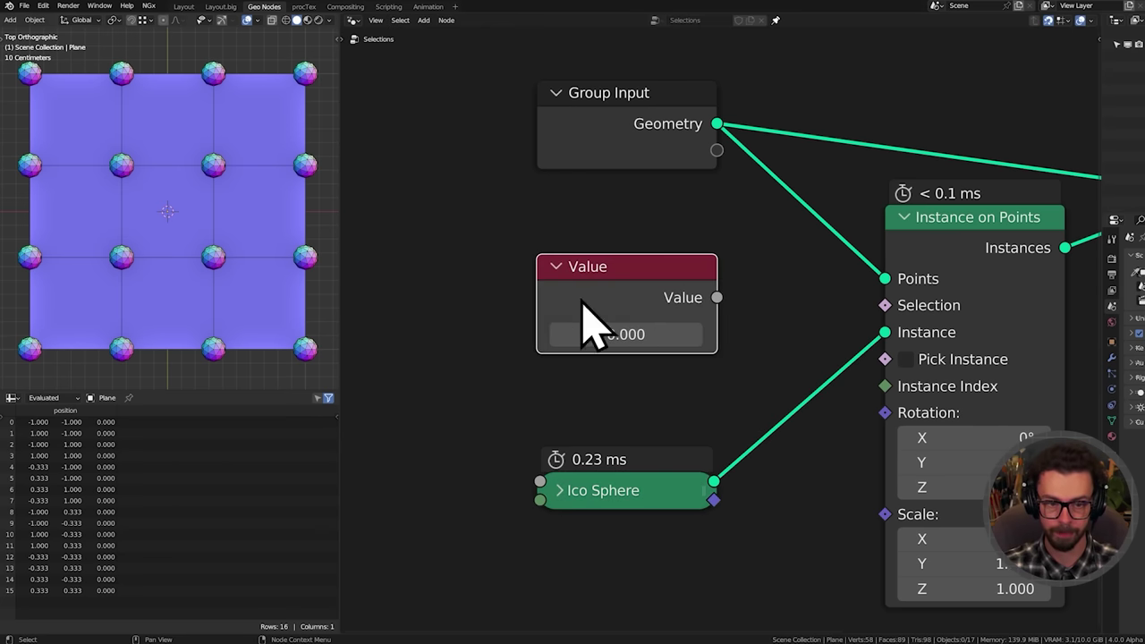
{"action": "mouse_move", "coordinate": [640, 342]}
{"action": "left_mouse_down"}
{"action": "mouse_move", "coordinate": [685, 342]}
{"action": "mouse_move", "coordinate": [658, 340]}
{"action": "left_mouse_up"}
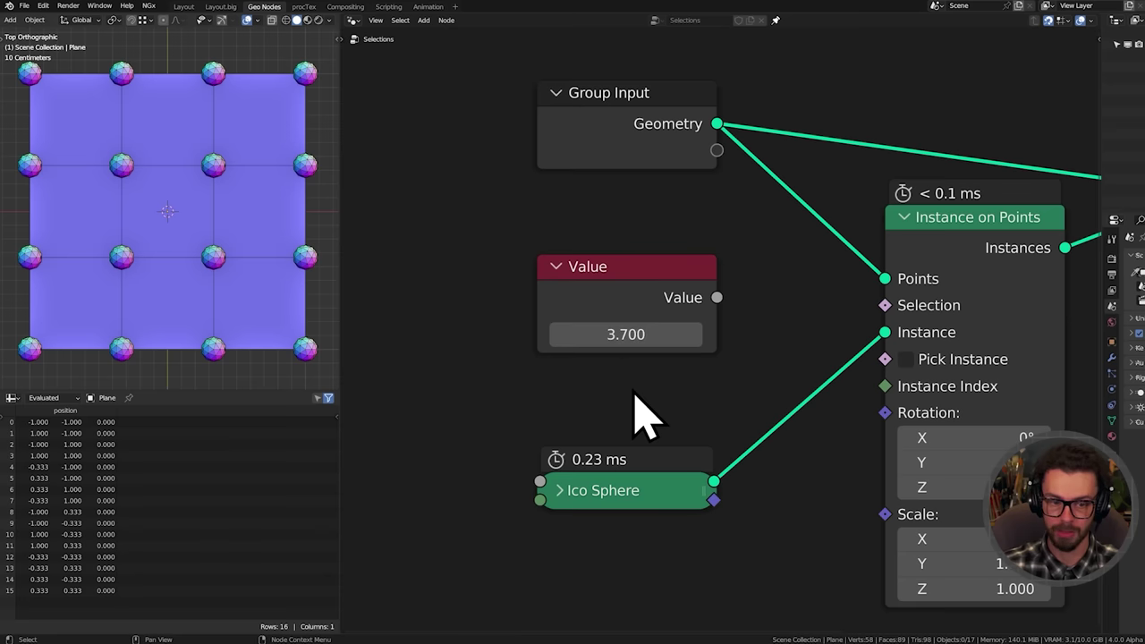
Move the Value node up and add an Integer node set to 4 directly below it
{"action": "left_click_drag", "start_coordinate": [625, 272], "coordinate": [626, 196]}
{"action": "key", "text": "shift+a"}
{"action": "left_click", "coordinate": [795, 261]}
{"action": "type", "text": "int"}
{"action": "key", "text": "Return"}
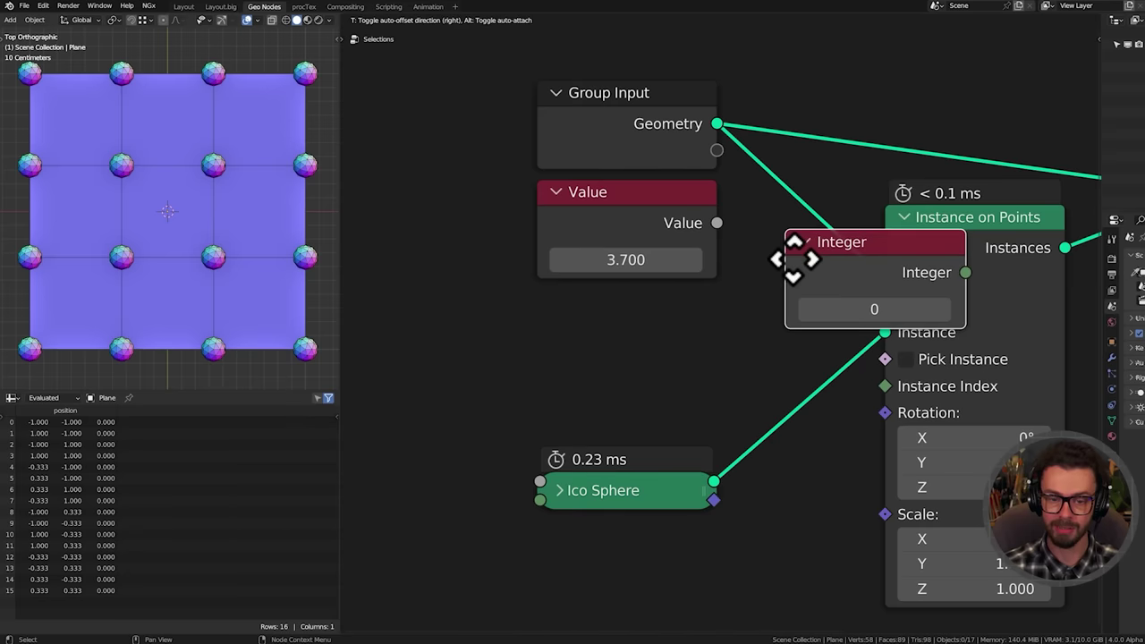
{"action": "left_click", "coordinate": [540, 311]}
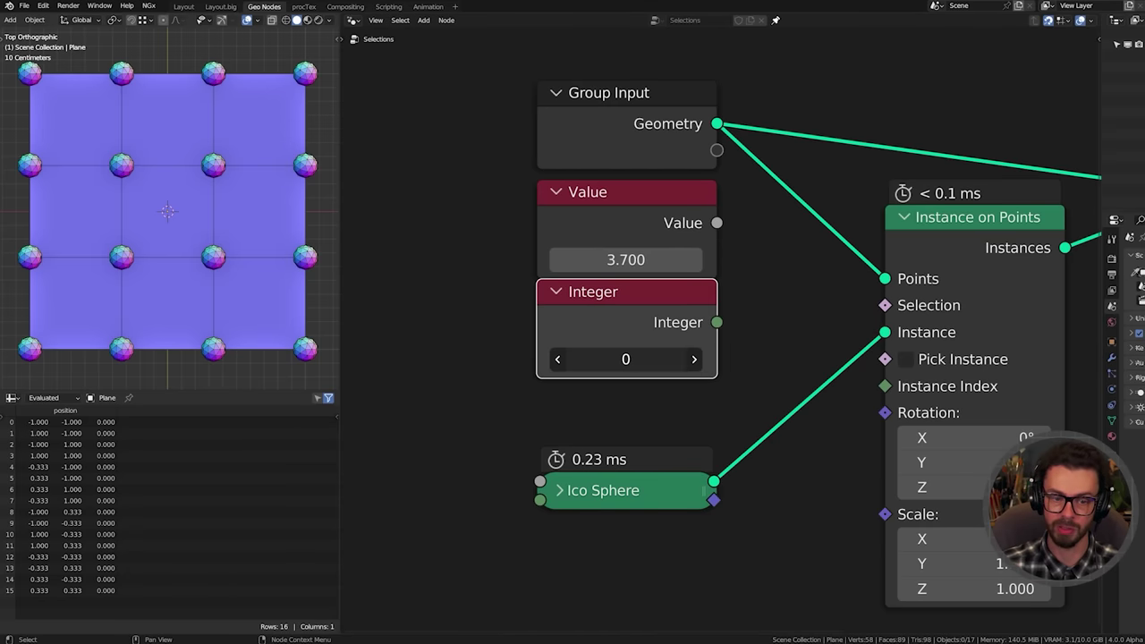
{"action": "left_click_drag", "start_coordinate": [625, 359], "coordinate": [662, 359]}
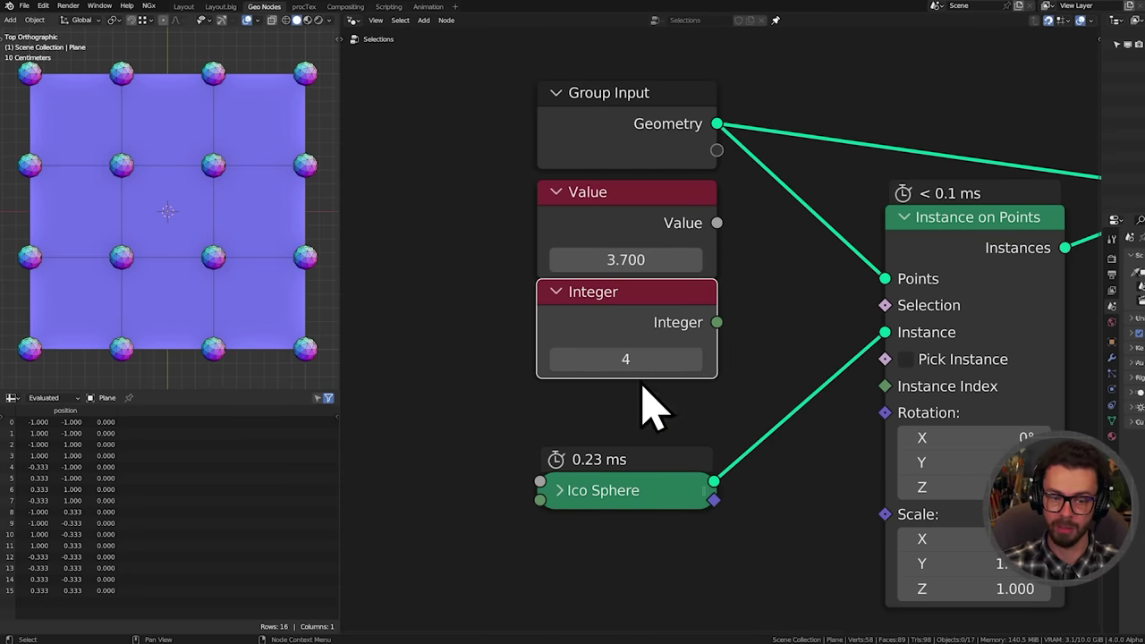
{"action": "left_click", "coordinate": [788, 328]}
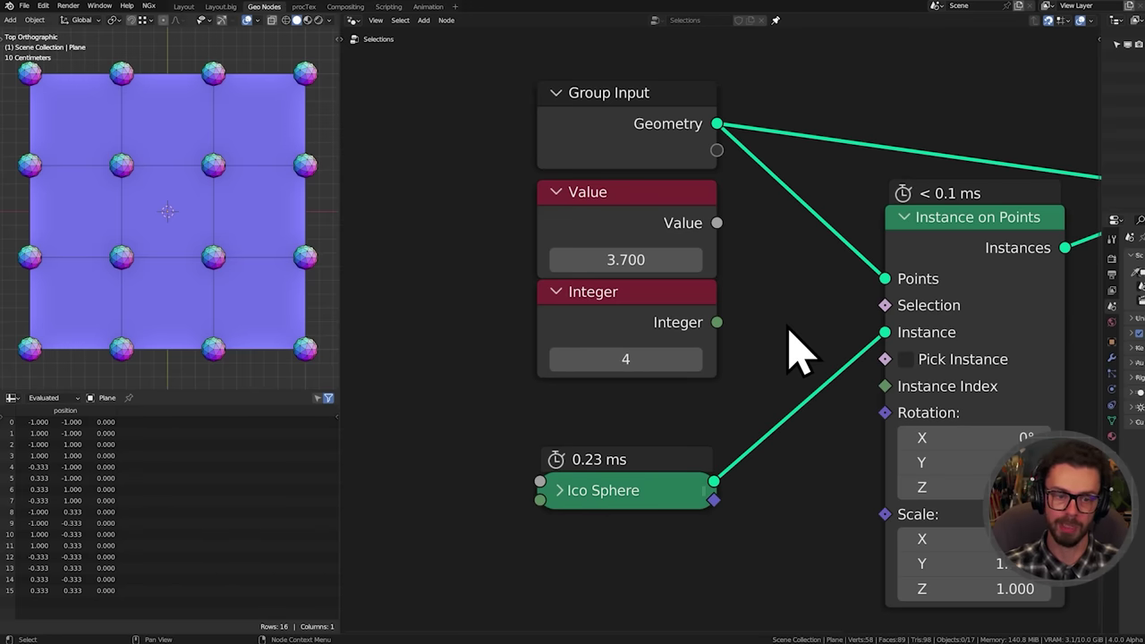
Delete the Integer node and shift the Value node back down
{"action": "left_click", "coordinate": [629, 311]}
{"action": "key", "text": "x"}
{"action": "left_click_drag", "start_coordinate": [658, 230], "coordinate": [653, 267]}
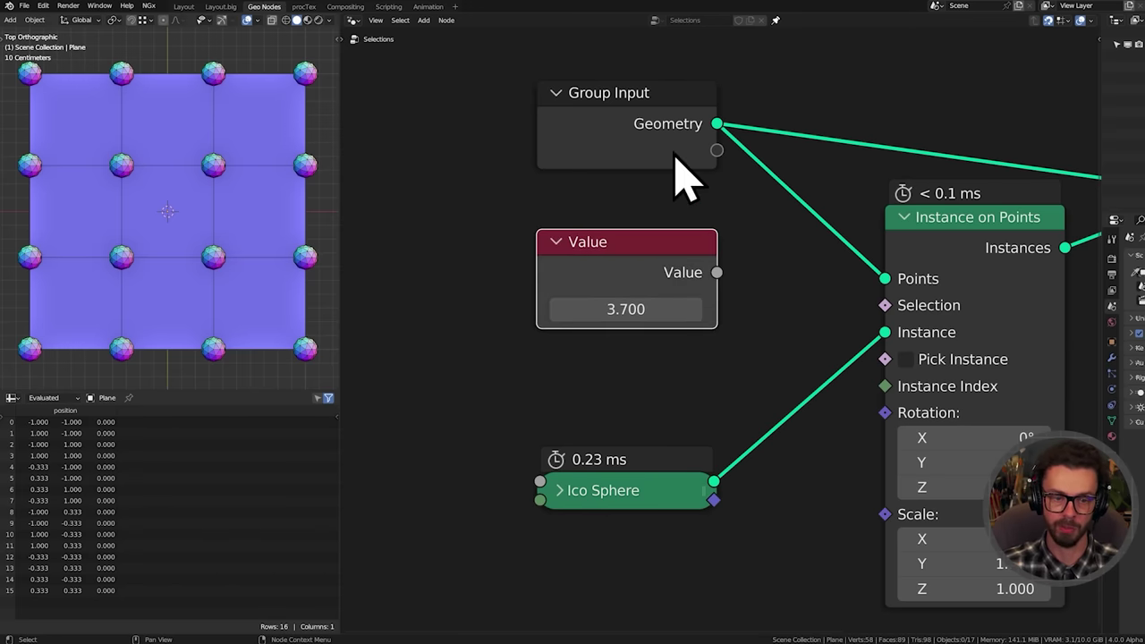
Add a Boolean node directly below the Value node, with its value left off
{"action": "middle_click_drag", "start_coordinate": [753, 375], "coordinate": [758, 326]}
{"action": "key", "text": "shift+a"}
{"action": "left_click", "coordinate": [775, 285]}
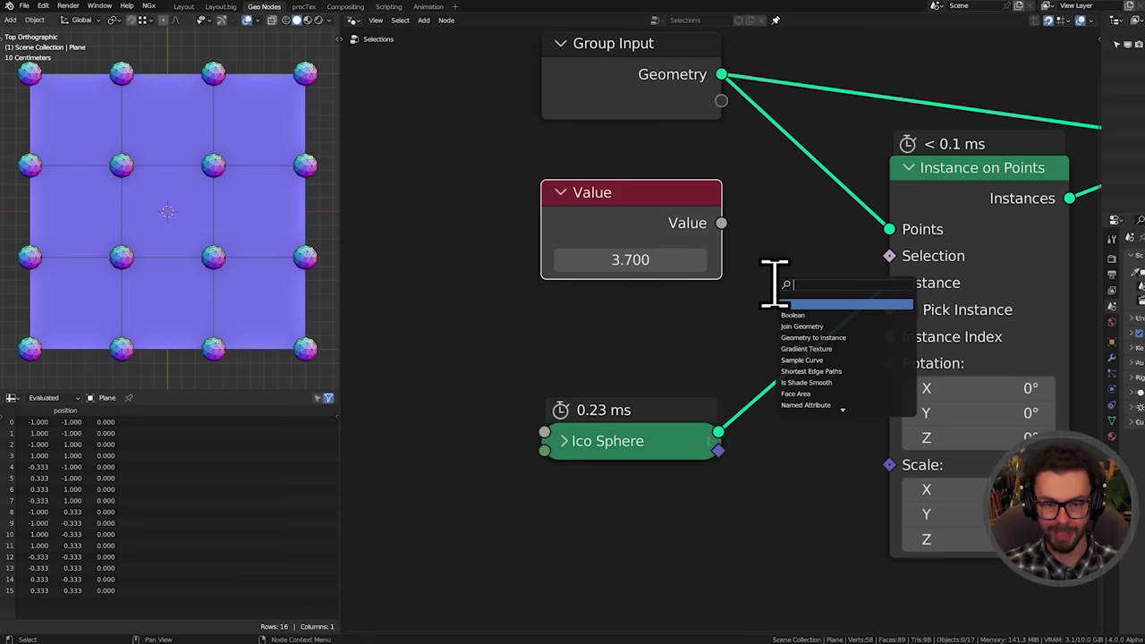
{"action": "type", "text": "bo"}
{"action": "key", "text": "Return"}
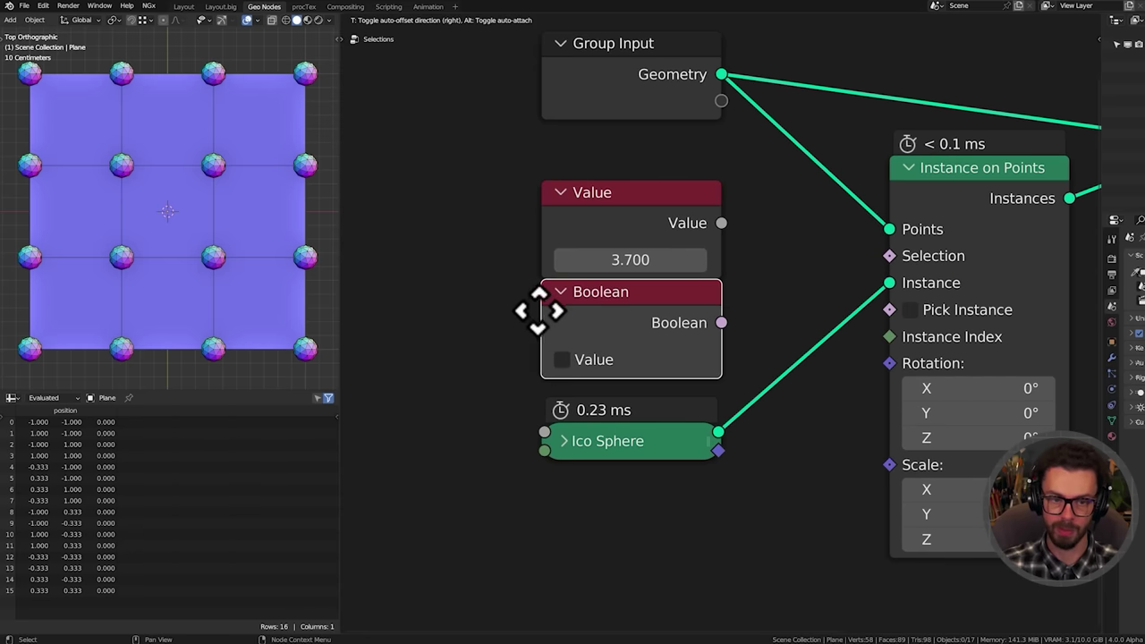
{"action": "left_click", "coordinate": [551, 308]}
{"action": "left_click", "coordinate": [810, 309]}
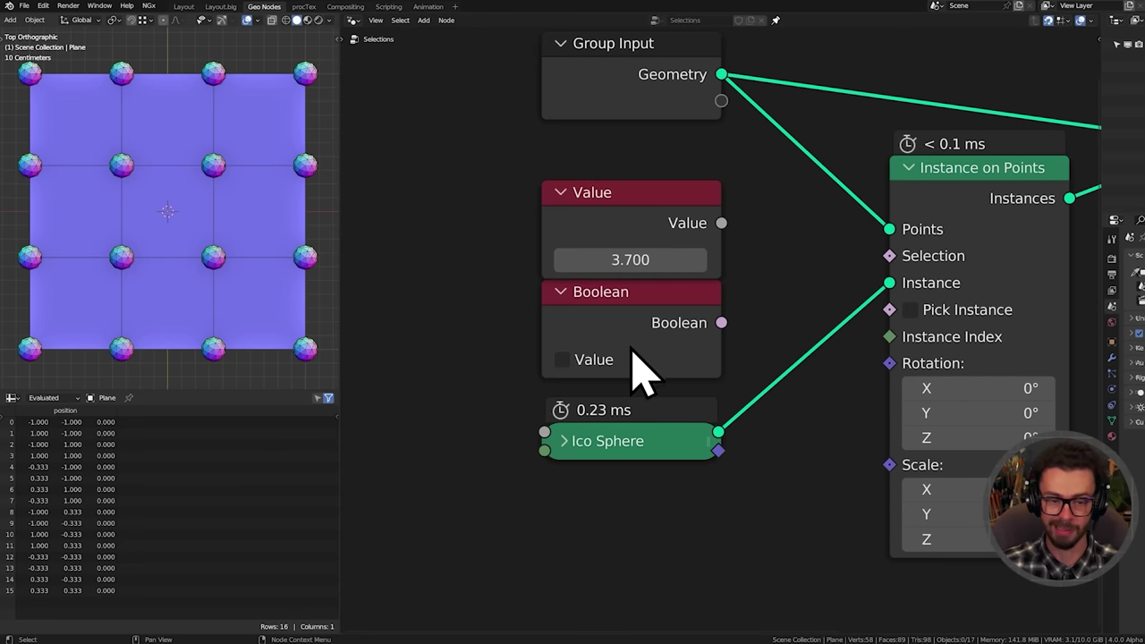
{"action": "left_click", "coordinate": [583, 365]}
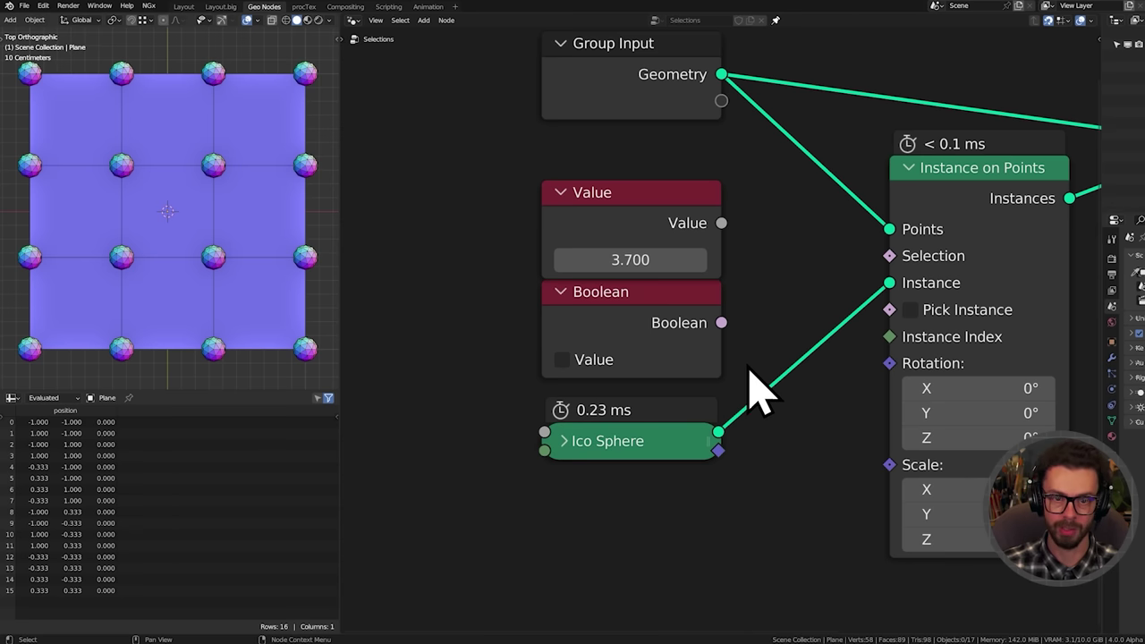
Connect the Boolean to the Selection input of Instance on Points and toggle it on, off and on again
{"action": "left_click_drag", "start_coordinate": [721, 323], "coordinate": [890, 256]}
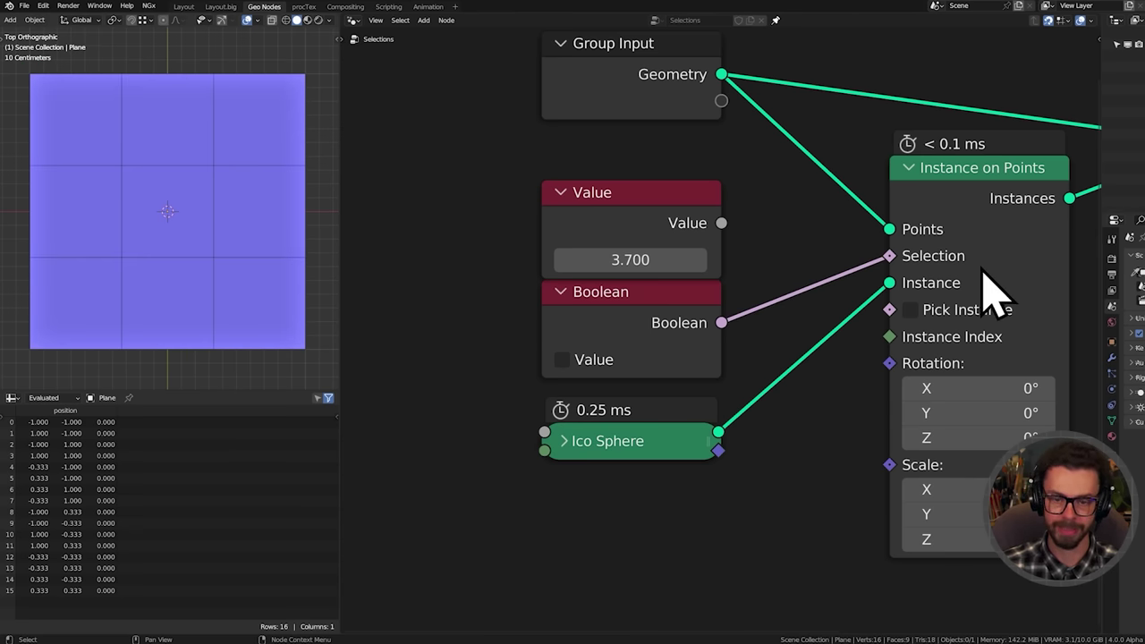
{"action": "middle_click_drag", "start_coordinate": [928, 269], "coordinate": [917, 279]}
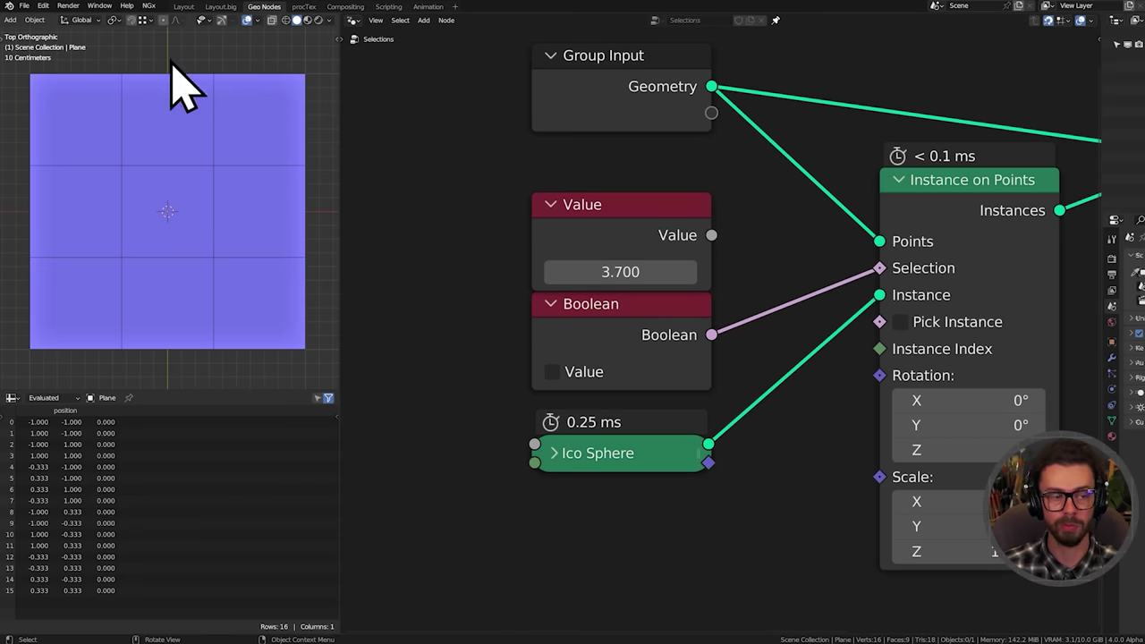
{"action": "left_click", "coordinate": [552, 373]}
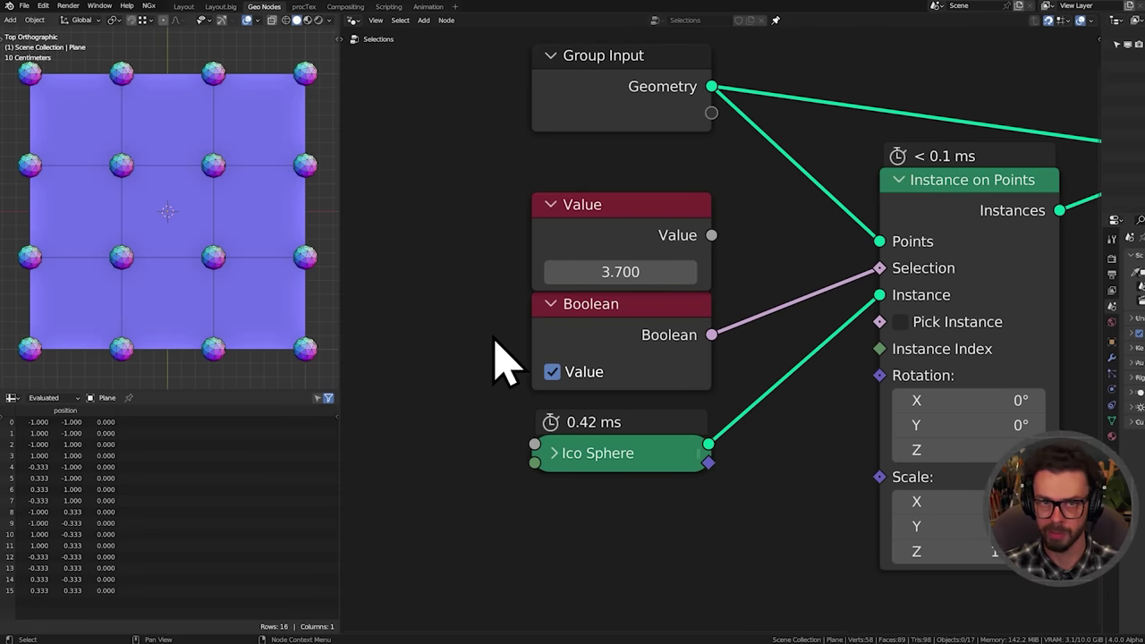
{"action": "left_click", "coordinate": [579, 376]}
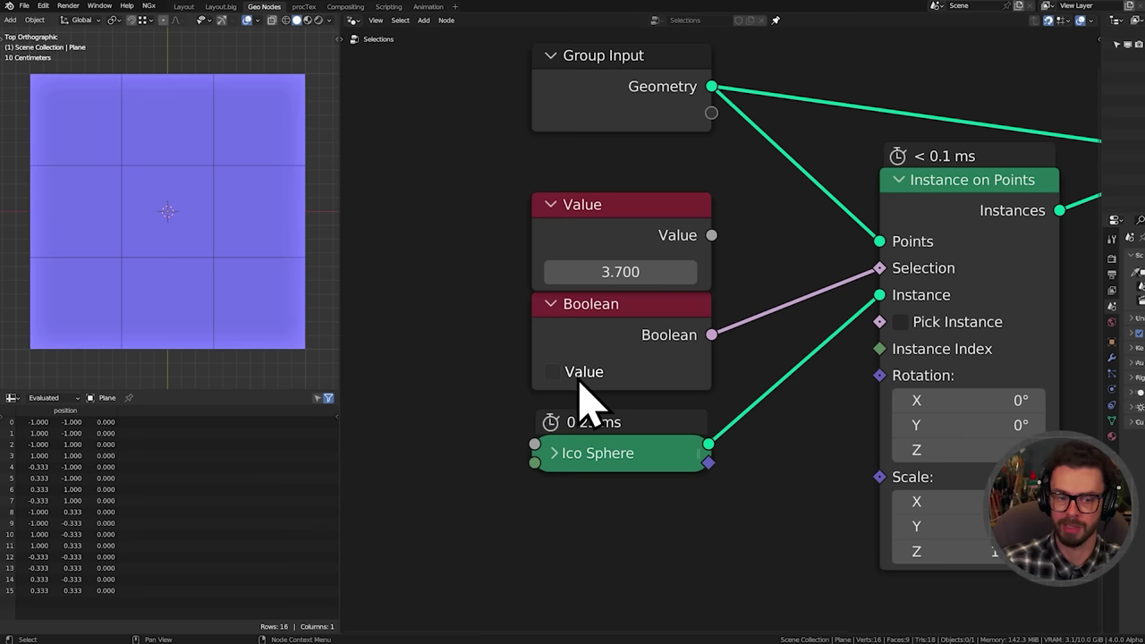
{"action": "left_click", "coordinate": [581, 375]}
Delete the Boolean node and connect the Value node to the Selection input of Instance on Points
{"action": "left_click", "coordinate": [607, 344]}
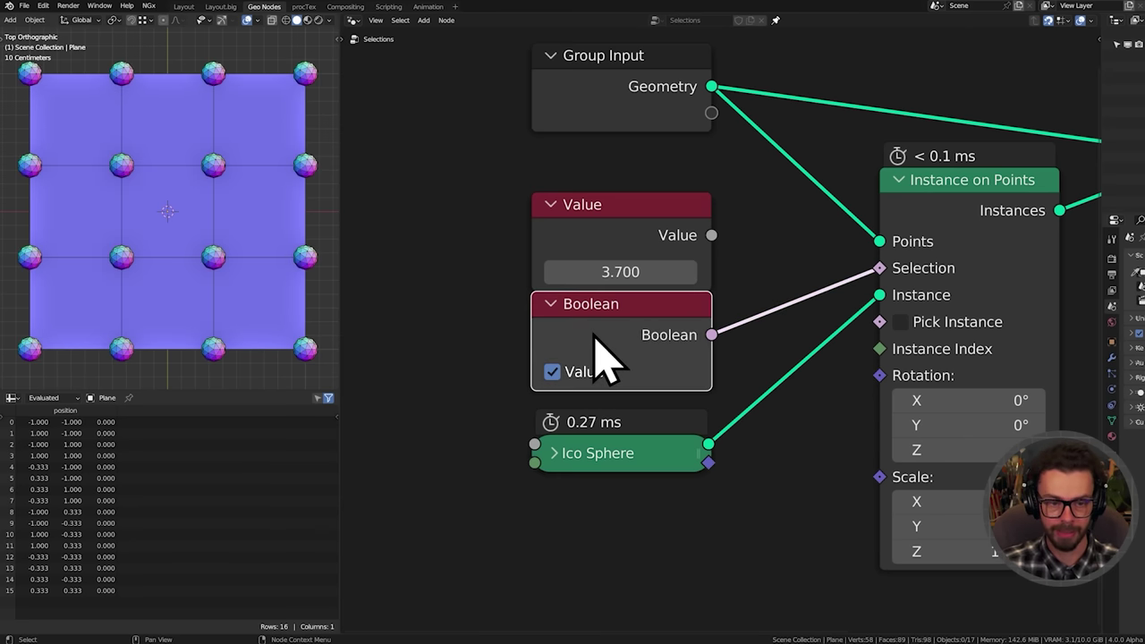
{"action": "key", "text": "x"}
{"action": "left_click_drag", "start_coordinate": [711, 236], "coordinate": [882, 267]}
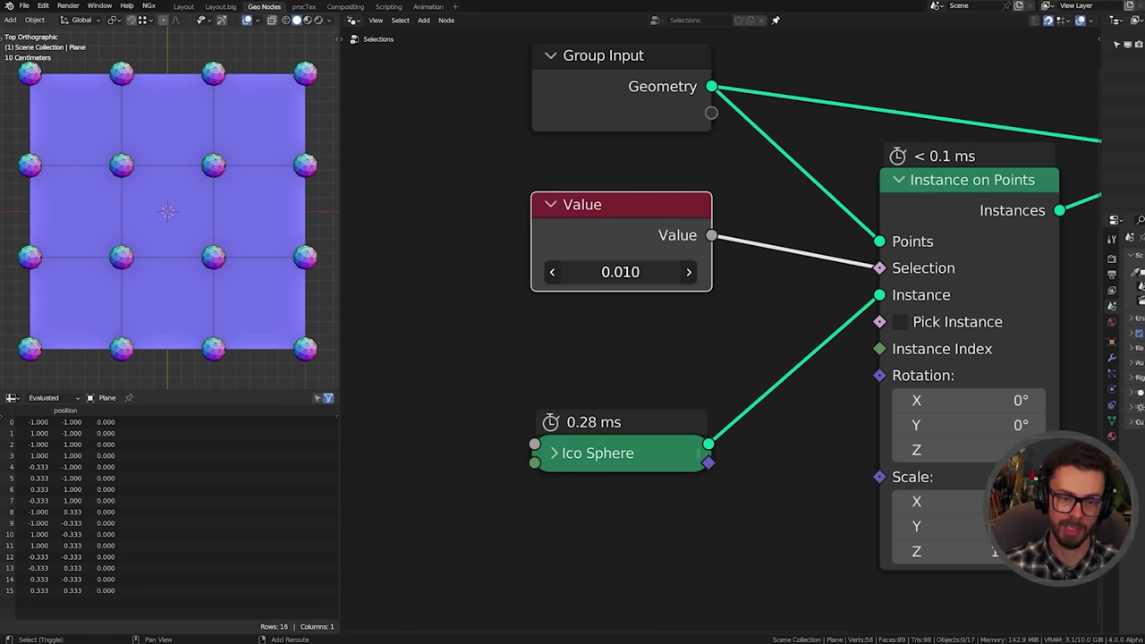
Test the selection by setting the Value node to 0, -0.380 and a tiny positive number beginning with 0.0000
{"action": "key", "text": "minus"}
{"action": "left_click_drag", "start_coordinate": [635, 278], "coordinate": [635, 278]}
{"action": "left_click", "coordinate": [635, 277]}
{"action": "type", "text": "0"}
{"action": "key", "text": "Return"}
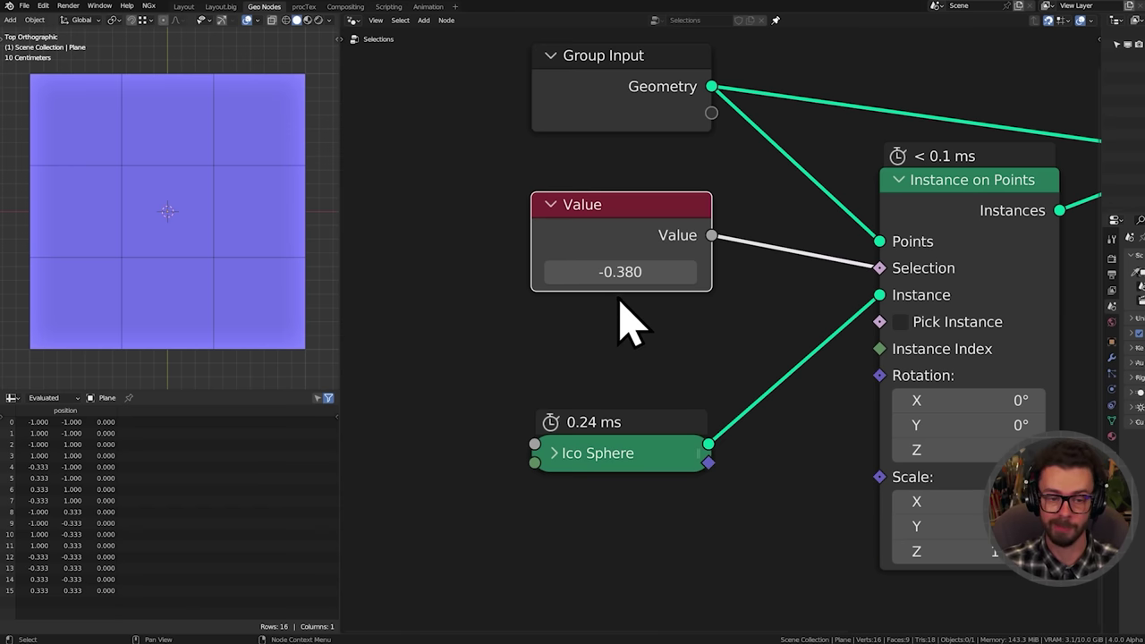
{"action": "left_click", "coordinate": [652, 274]}
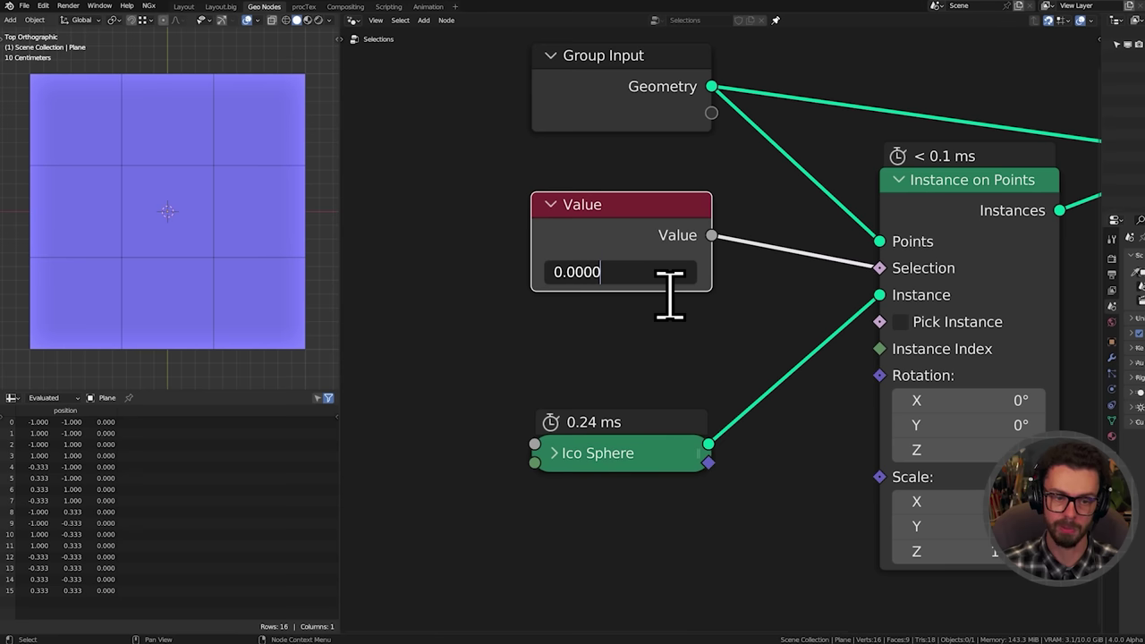
{"action": "key", "text": "Return"}
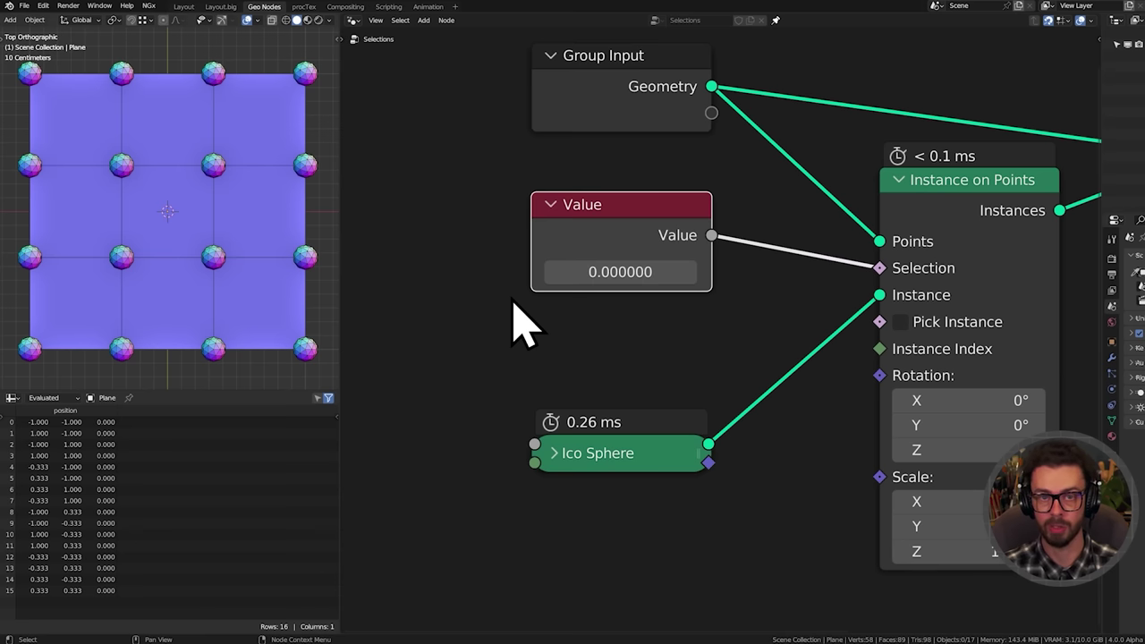
Add an Integer node below the Value node, connect it to the Selection input and set it to 1
{"action": "key", "text": "shift+a"}
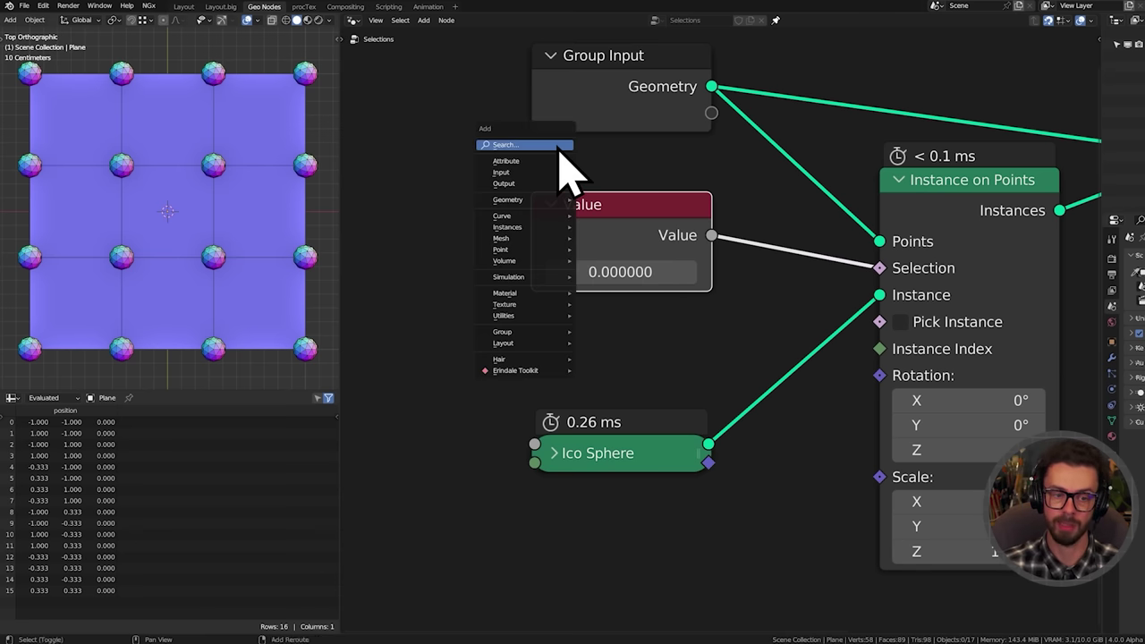
{"action": "type", "text": "integer"}
{"action": "key", "text": "Return"}
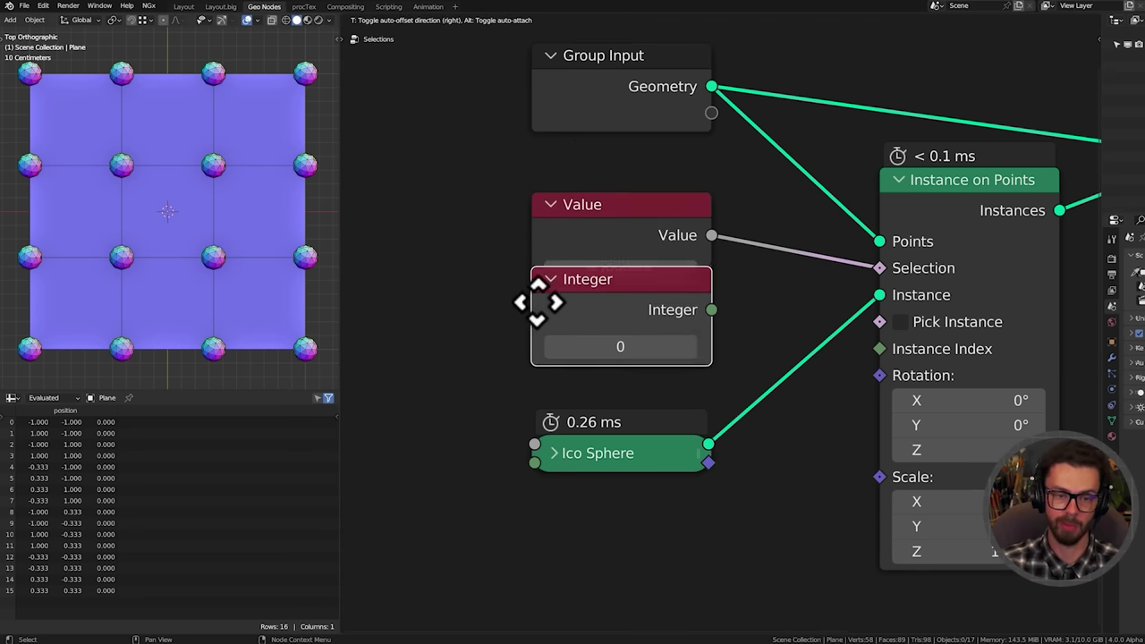
{"action": "left_click", "coordinate": [531, 316]}
{"action": "left_click_drag", "start_coordinate": [711, 335], "coordinate": [879, 268]}
{"action": "left_click", "coordinate": [689, 374]}
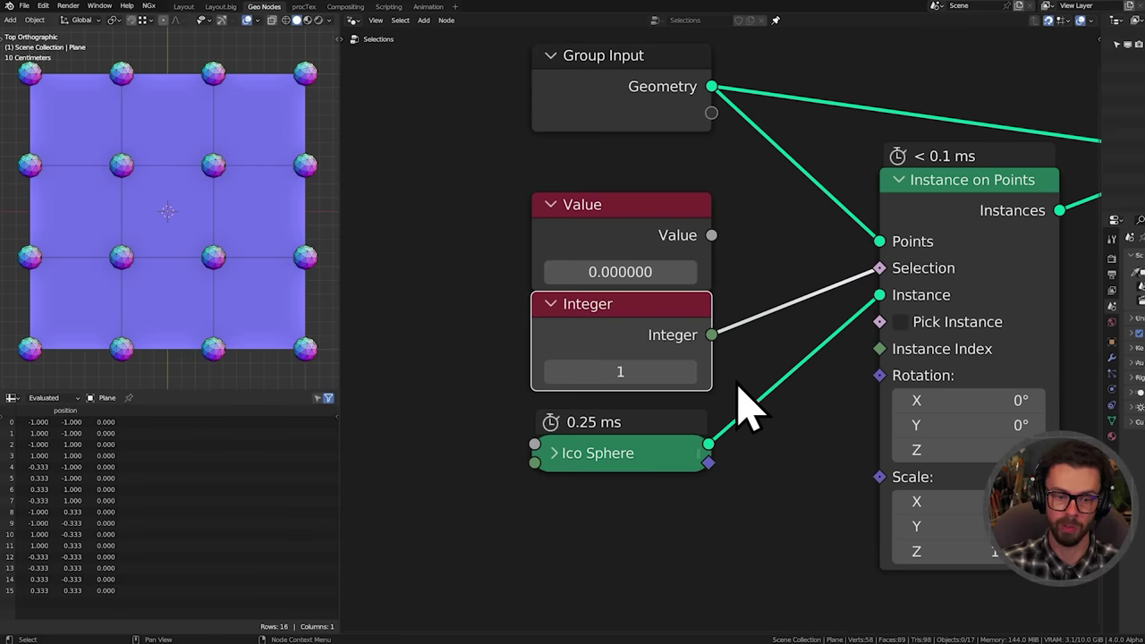
Replace the Value and Integer nodes with a Vector node connected to Selection, with its Z component set to 0.100
{"action": "left_click_drag", "start_coordinate": [771, 371], "coordinate": [672, 230]}
{"action": "key", "text": "x"}
{"action": "key", "text": "shift+a"}
{"action": "left_click", "coordinate": [671, 223]}
{"action": "type", "text": "vector"}
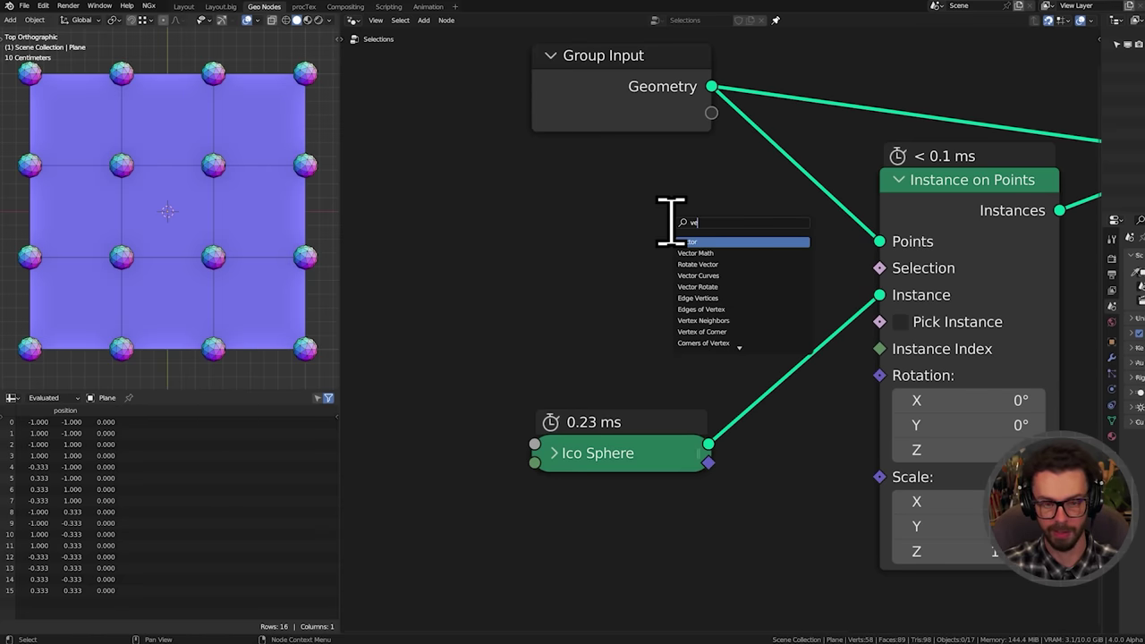
{"action": "key", "text": "Return"}
{"action": "left_click", "coordinate": [524, 216]}
{"action": "left_click_drag", "start_coordinate": [646, 246], "coordinate": [879, 267]}
{"action": "left_click", "coordinate": [690, 321]}
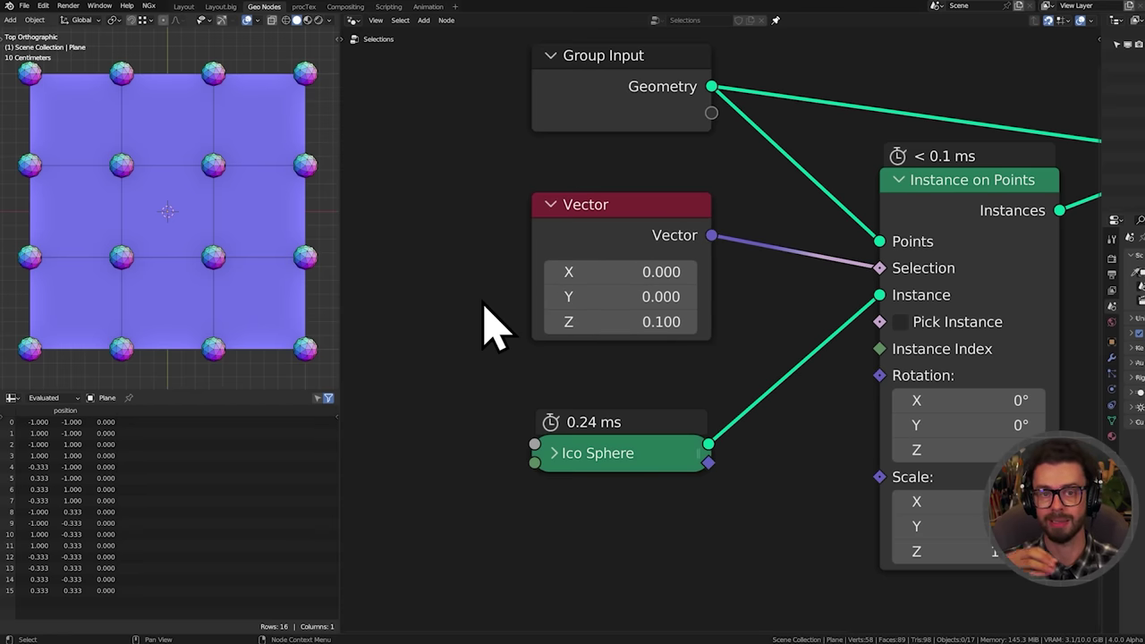
Delete the Vector node feeding the Selection input
{"action": "left_click", "coordinate": [626, 232]}
{"action": "key", "text": "x"}
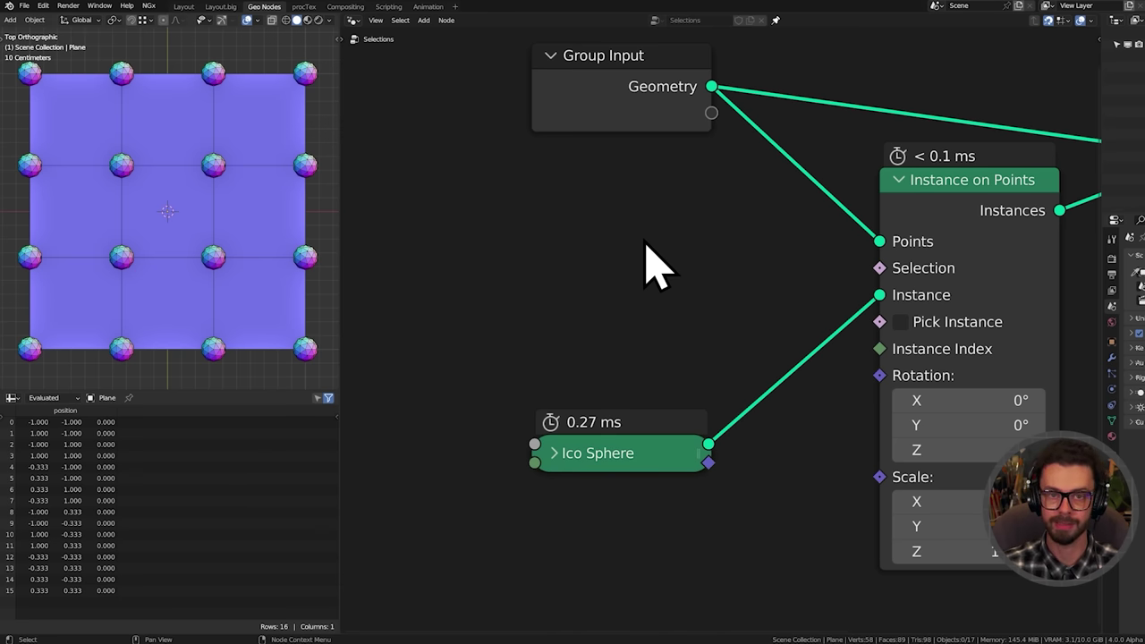
Add an Index node in the empty space ahead of the Group Input and Ico Sphere nodes
{"action": "scroll", "coordinate": [652, 273], "scroll_direction": "down", "scroll_amount": 2}
{"action": "scroll", "coordinate": [134, 228], "scroll_direction": "down", "scroll_amount": 2}
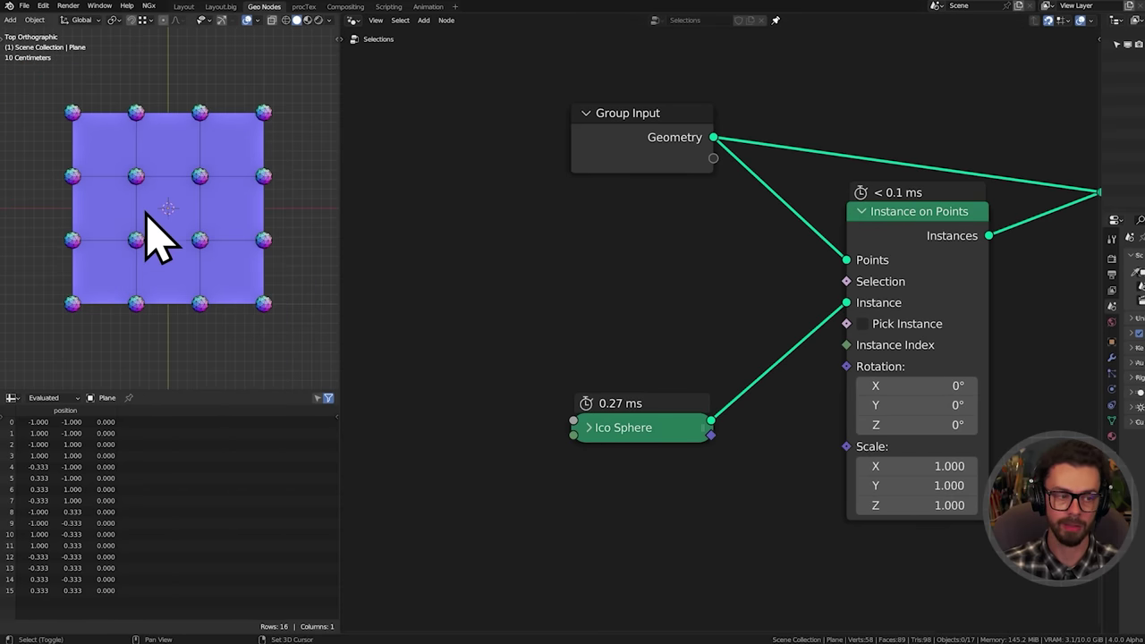
{"action": "middle_click_drag", "start_coordinate": [146, 218], "coordinate": [148, 221], "text": "shift"}
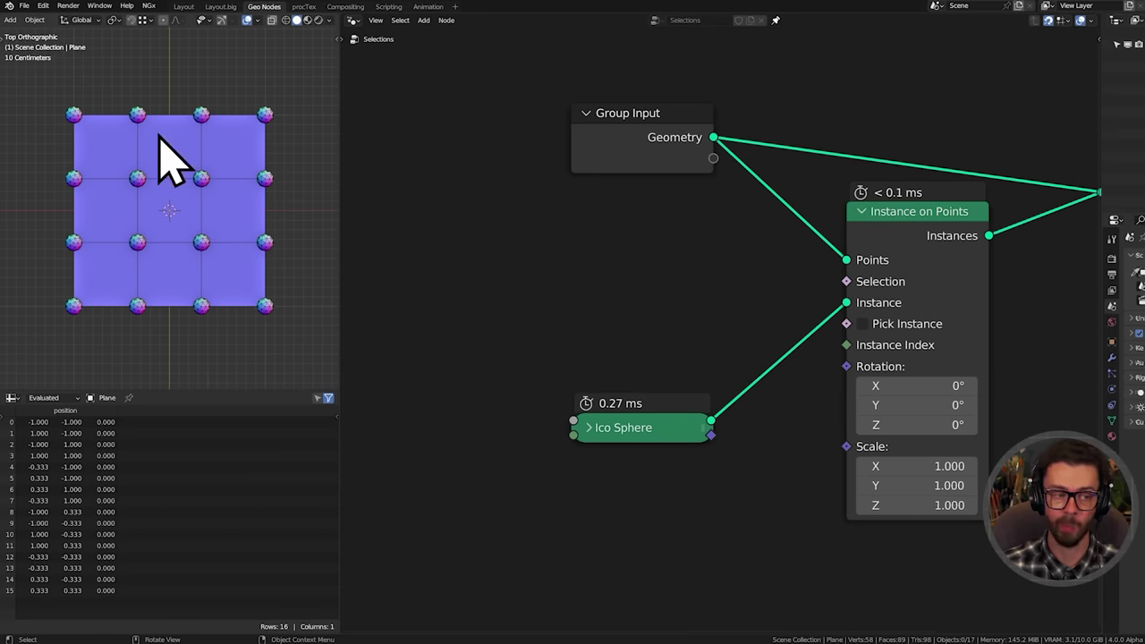
{"action": "middle_click_drag", "start_coordinate": [606, 301], "coordinate": [633, 303]}
{"action": "key", "text": "shift+a"}
{"action": "type", "text": "ind"}
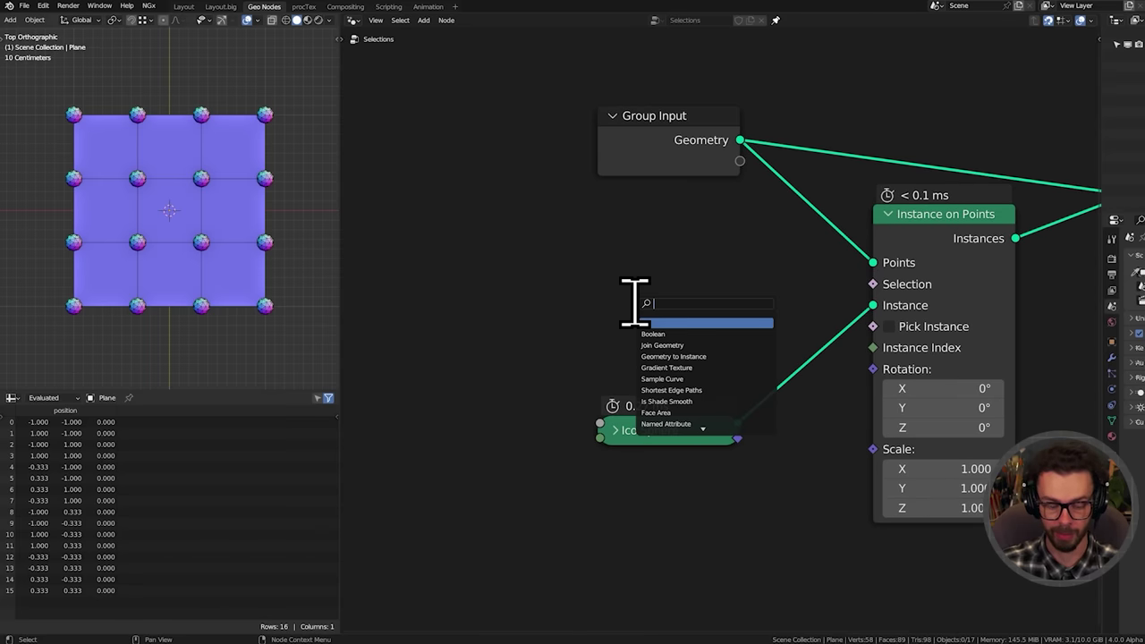
{"action": "key", "text": "Return"}
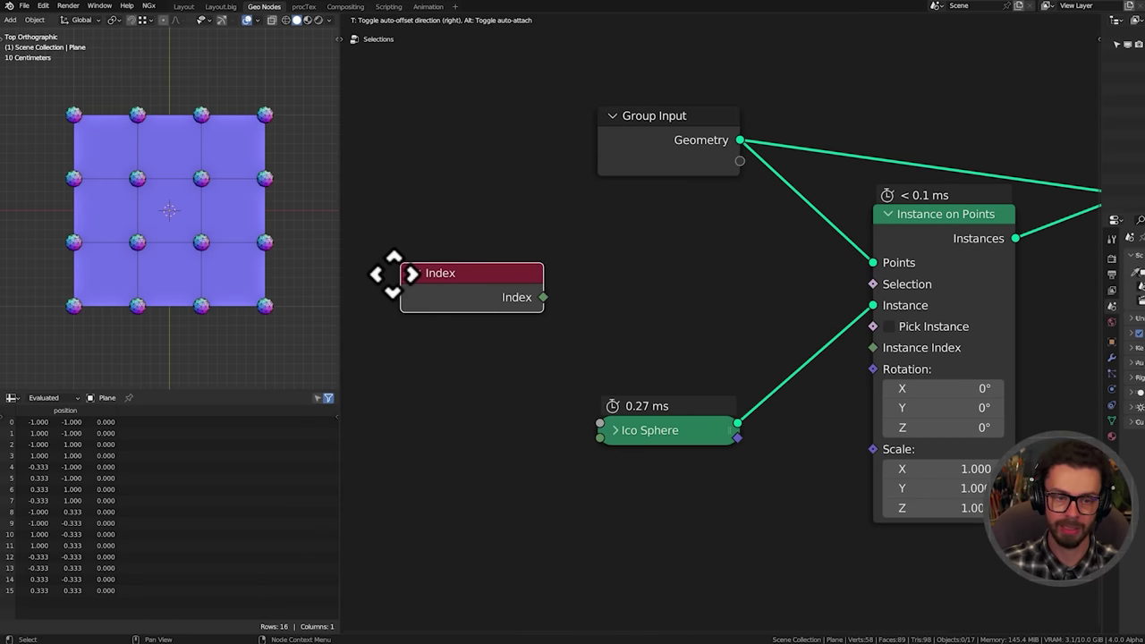
{"action": "left_click", "coordinate": [396, 274]}
Compare the Index output with an integer Equal node and connect its result to the Selection input, moving the Ico Sphere node out of the way
{"action": "left_click_drag", "start_coordinate": [556, 297], "coordinate": [647, 304]}
{"action": "type", "text": "eq"}
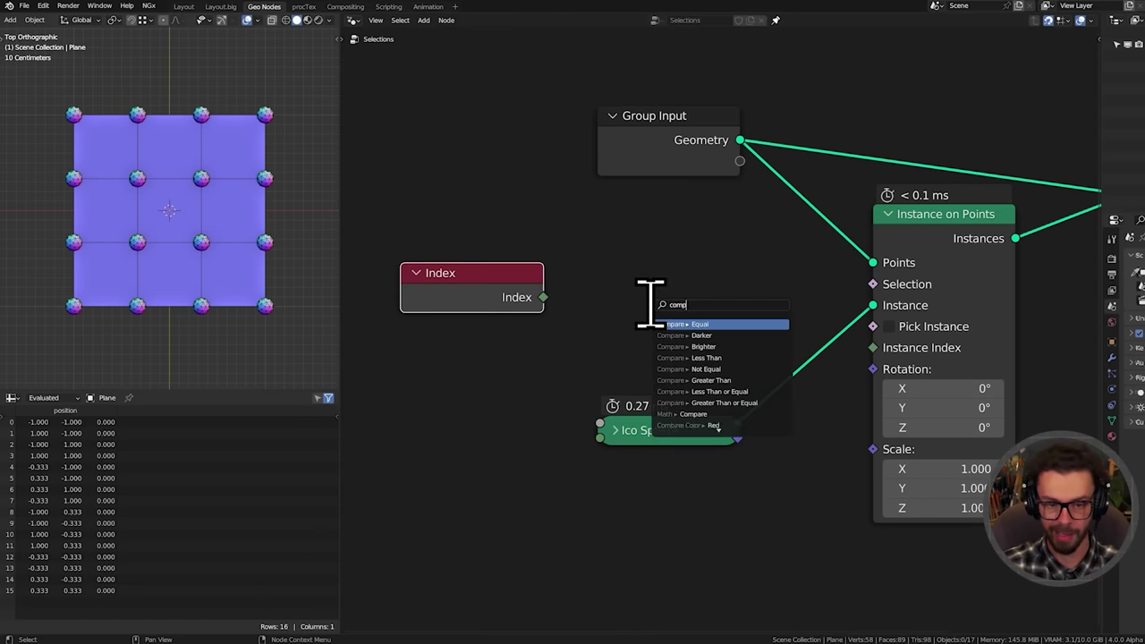
{"action": "key", "text": "Return"}
{"action": "left_click", "coordinate": [591, 284]}
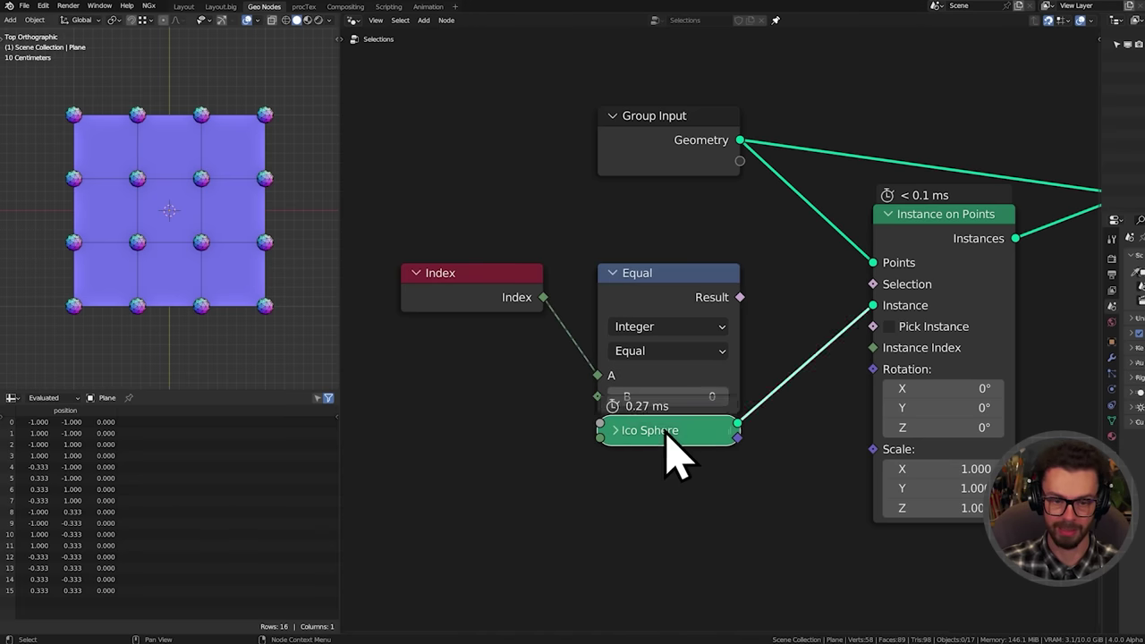
{"action": "left_click_drag", "start_coordinate": [666, 431], "coordinate": [668, 532]}
{"action": "left_click_drag", "start_coordinate": [740, 297], "coordinate": [875, 284]}
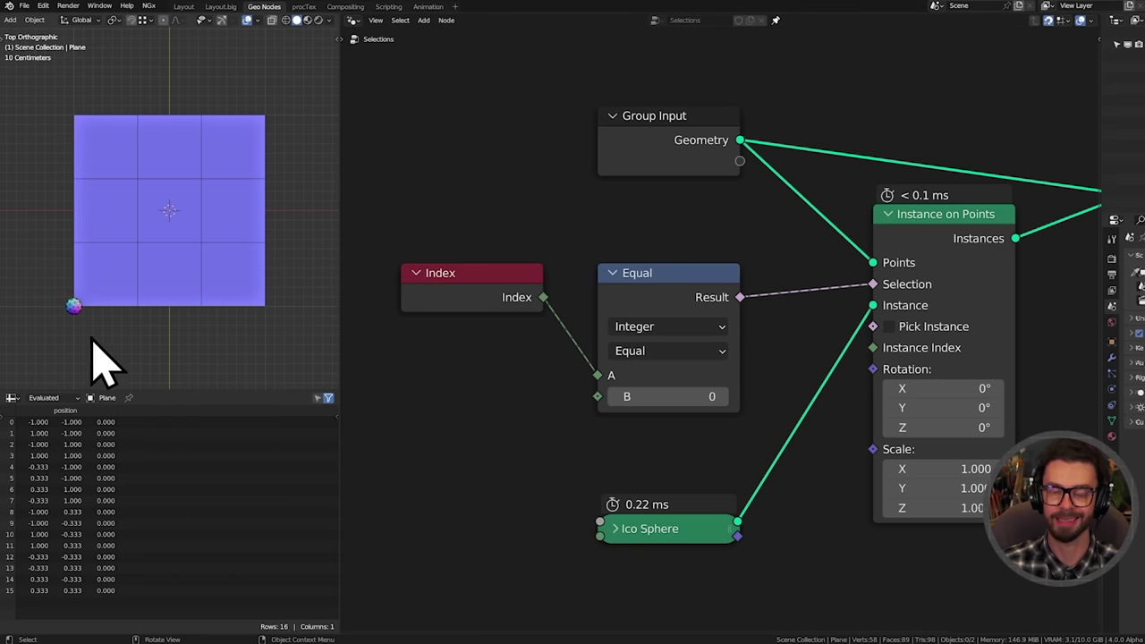
Set the Equal node's B to 1 and annotate the plane's lower-left corner with 0 and its lower-right corner with 1
{"action": "left_click", "coordinate": [723, 400]}
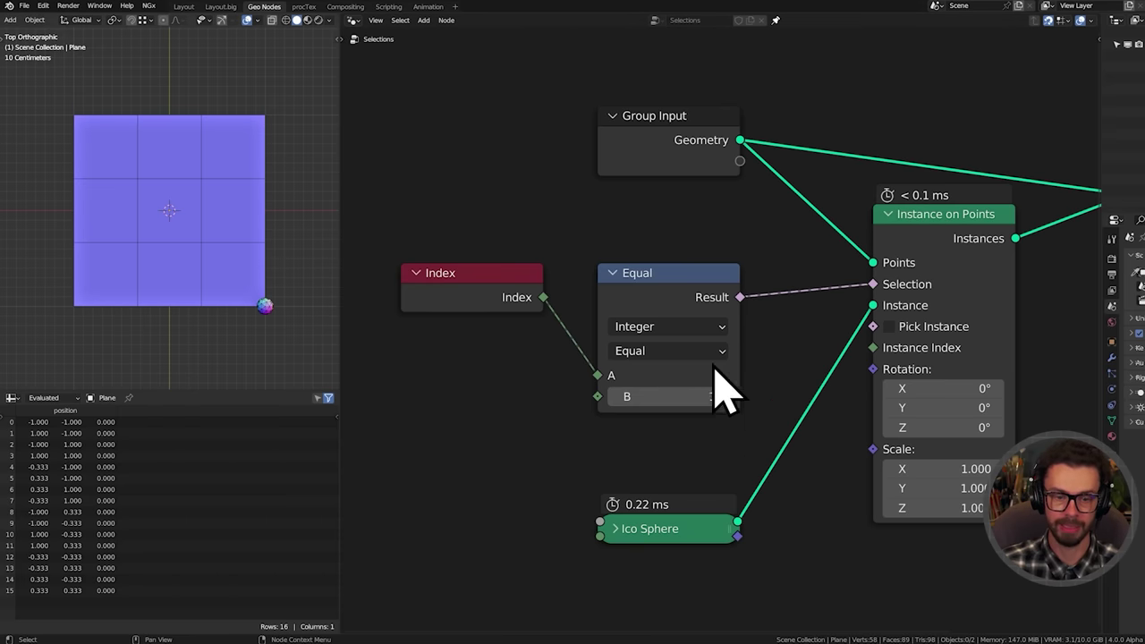
{"action": "key", "text": "Tab"}
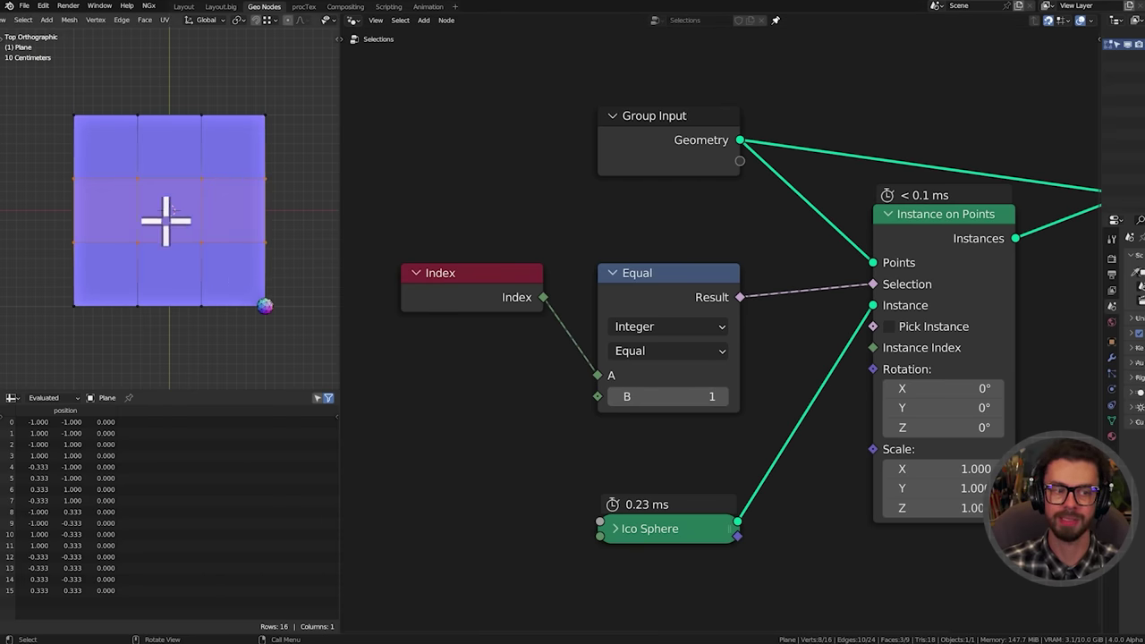
{"action": "key", "text": "Tab"}
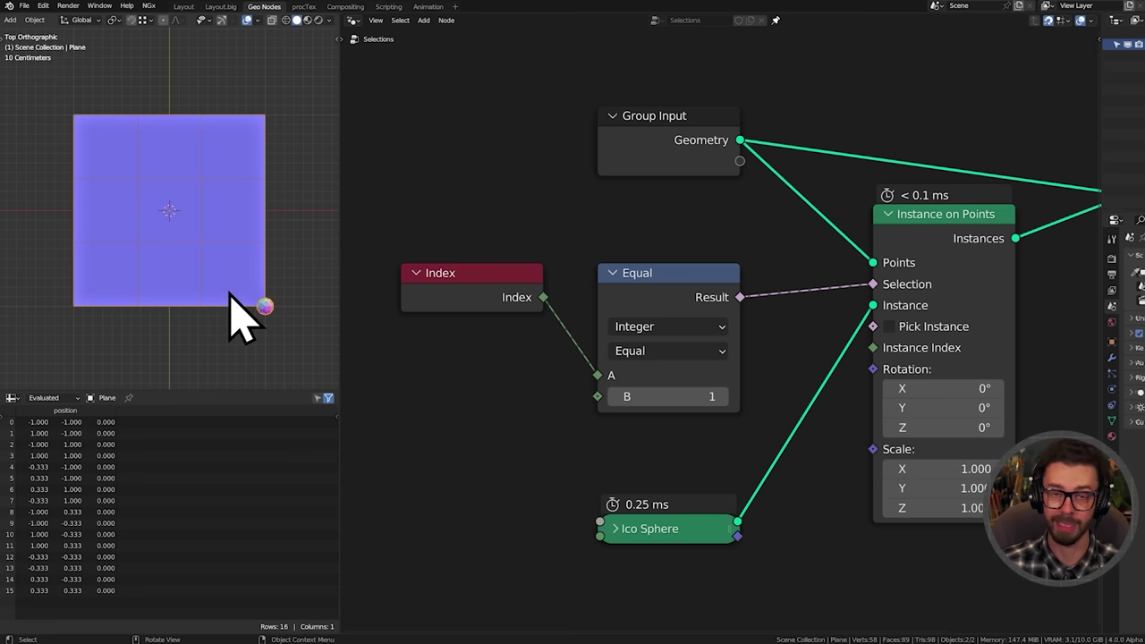
{"action": "key", "text": "d"}
{"action": "left_click_drag", "start_coordinate": [75, 299], "coordinate": [88, 313]}
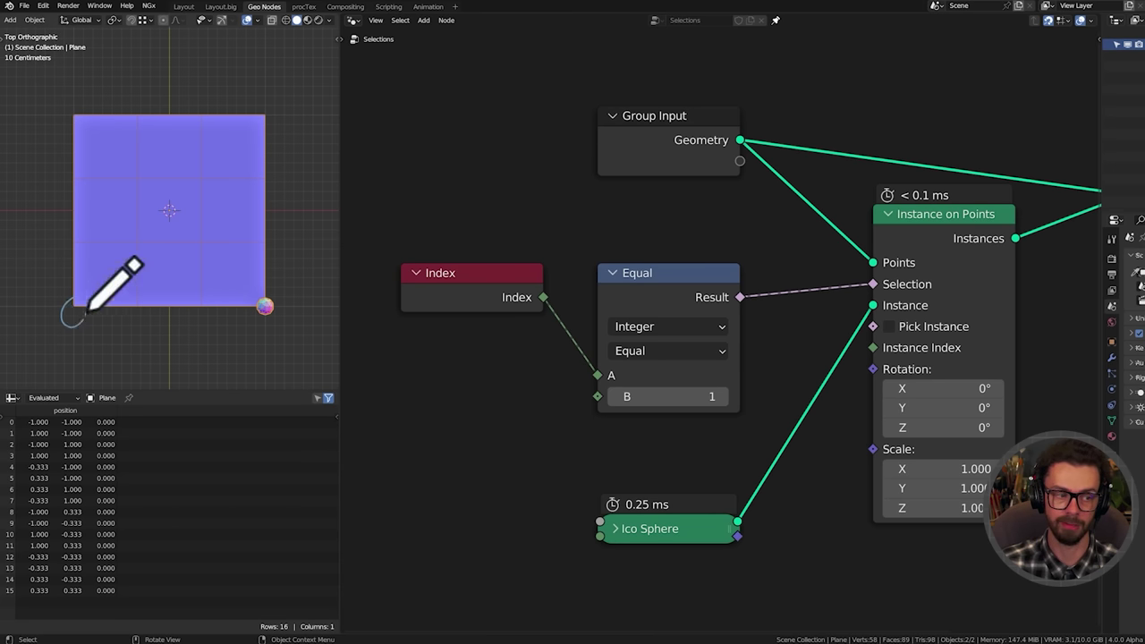
{"action": "left_click_drag", "start_coordinate": [287, 337], "coordinate": [284, 319]}
Raise the Equal node's B value one index at a time up to 12
{"action": "left_click", "coordinate": [721, 397]}
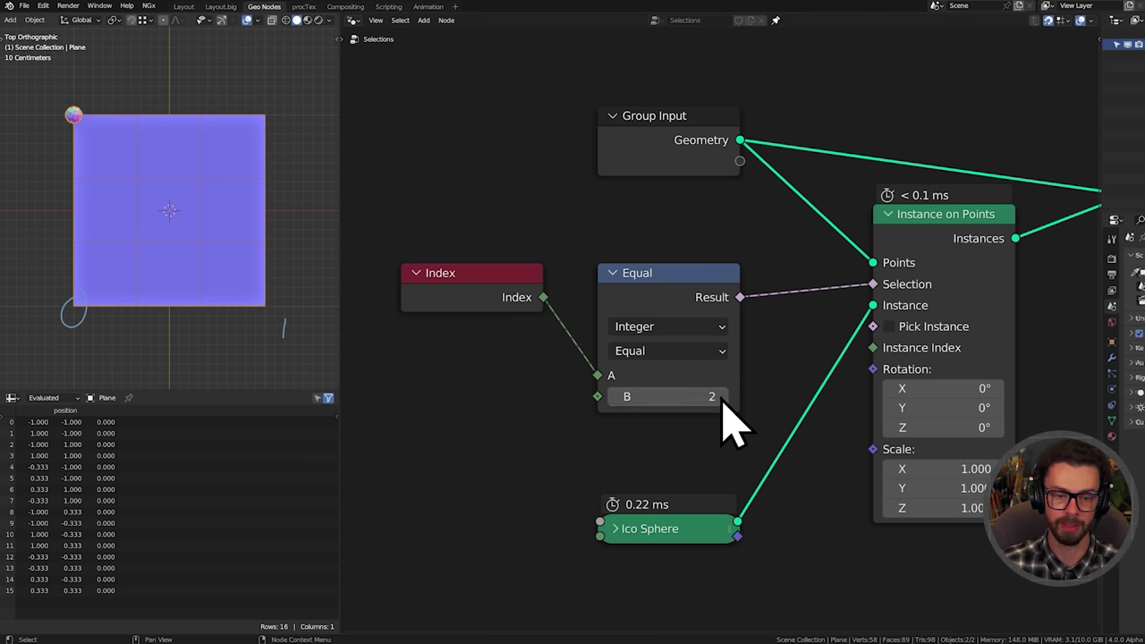
{"action": "left_click", "coordinate": [721, 397]}
{"action": "left_click", "coordinate": [727, 396]}
{"action": "left_click", "coordinate": [726, 396]}
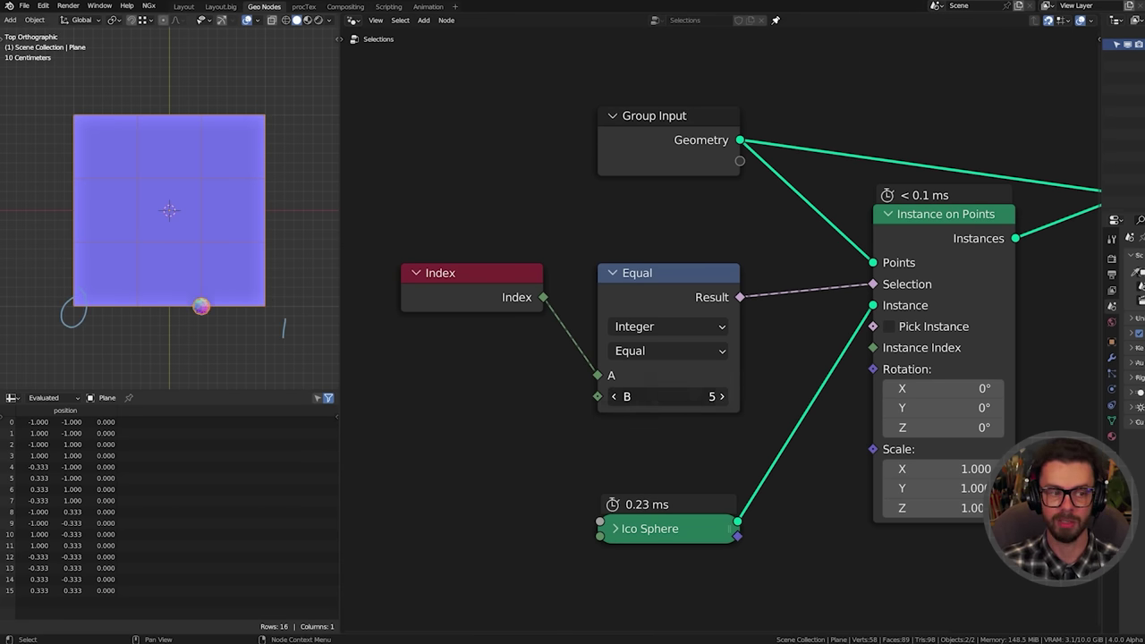
{"action": "left_click", "coordinate": [726, 397]}
{"action": "left_click", "coordinate": [726, 396]}
{"action": "left_click", "coordinate": [727, 397]}
{"action": "left_click", "coordinate": [727, 396]}
{"action": "left_click", "coordinate": [726, 396]}
{"action": "left_click", "coordinate": [726, 396]}
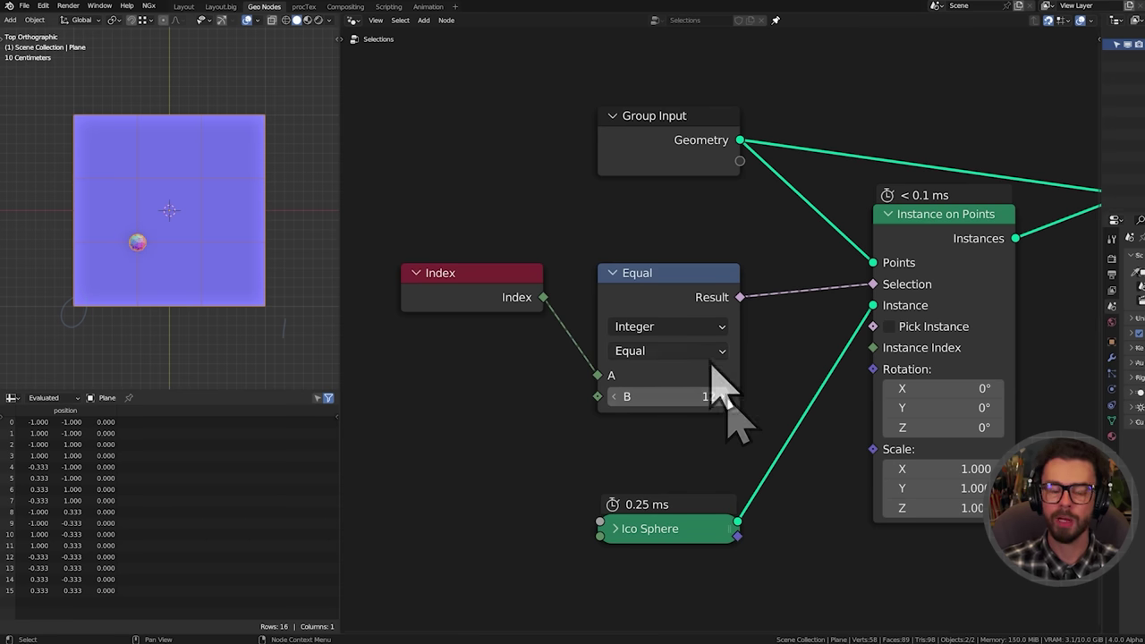
Deselect the plane and set the Equal node's B back to 0
{"action": "left_click", "coordinate": [228, 353]}
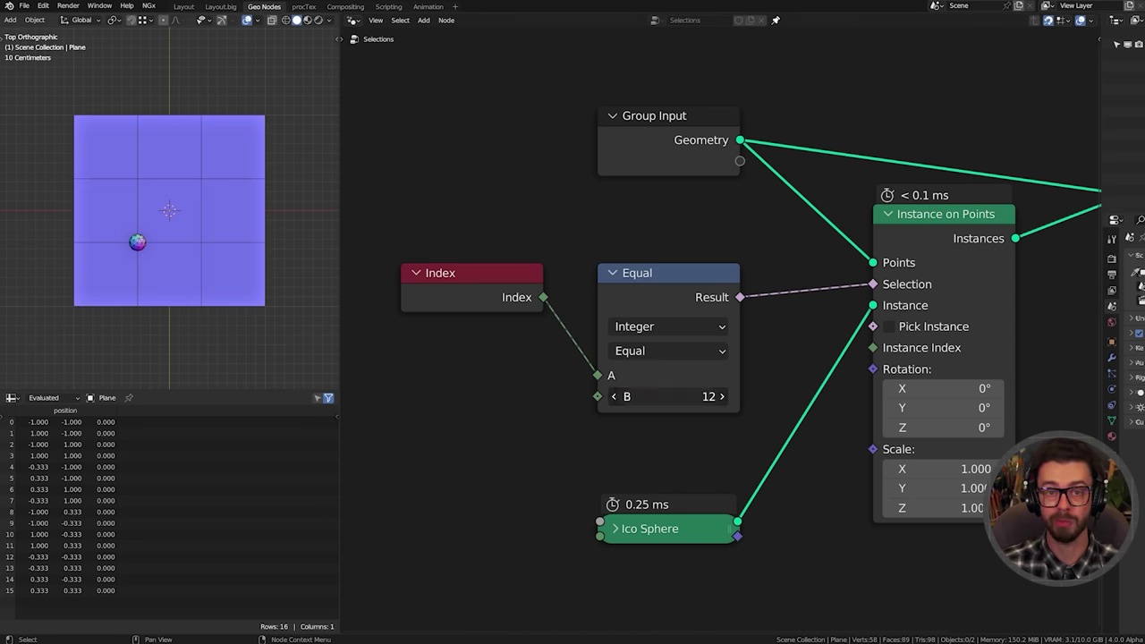
{"action": "type", "text": "0"}
{"action": "key", "text": "Return"}
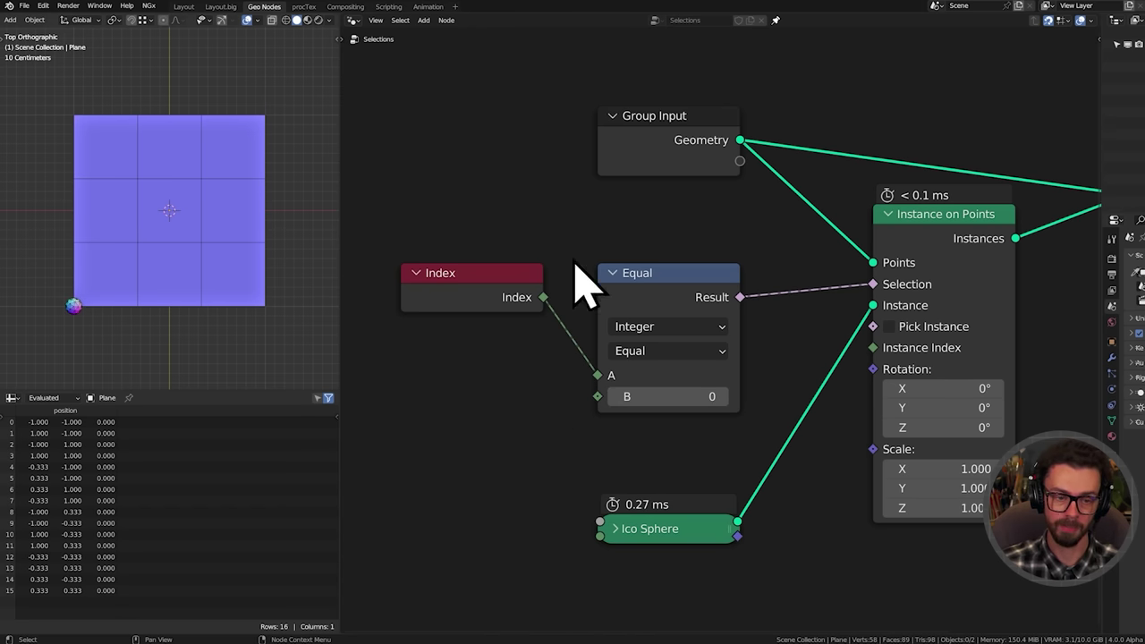
Make room beside the Index and Equal nodes and insert a Boolean Math node set to And between Equal and the Selection input
{"action": "left_click_drag", "start_coordinate": [478, 237], "coordinate": [757, 340]}
{"action": "middle_click_drag", "start_coordinate": [699, 314], "coordinate": [844, 307]}
{"action": "left_click_drag", "start_coordinate": [844, 307], "coordinate": [627, 281]}
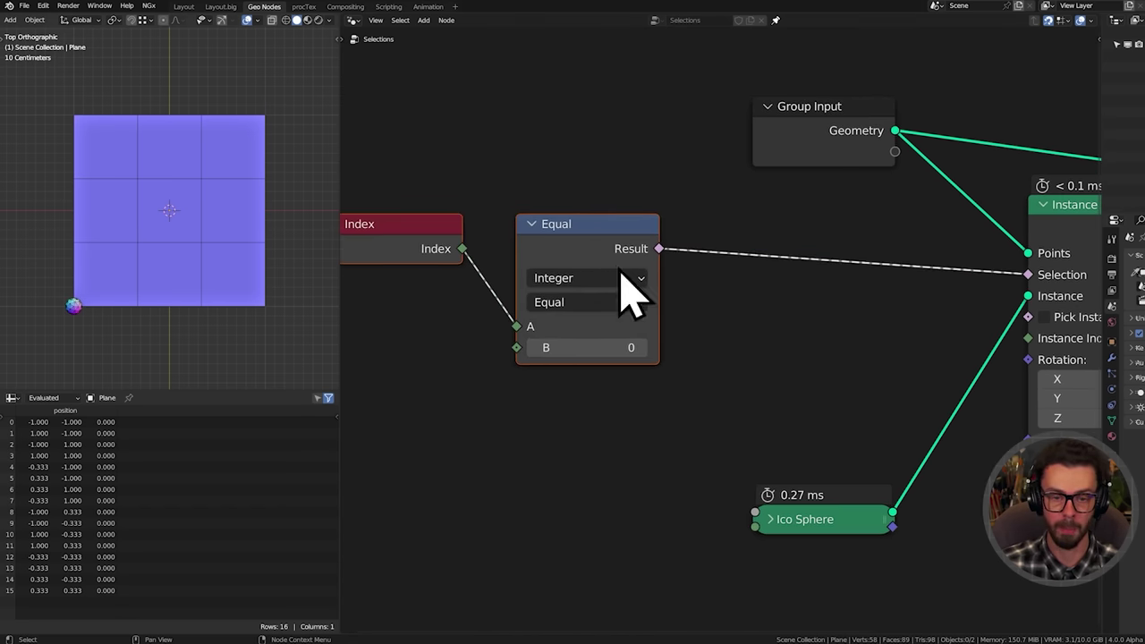
{"action": "middle_click_drag", "start_coordinate": [780, 305], "coordinate": [805, 302]}
{"action": "key", "text": "shift+a"}
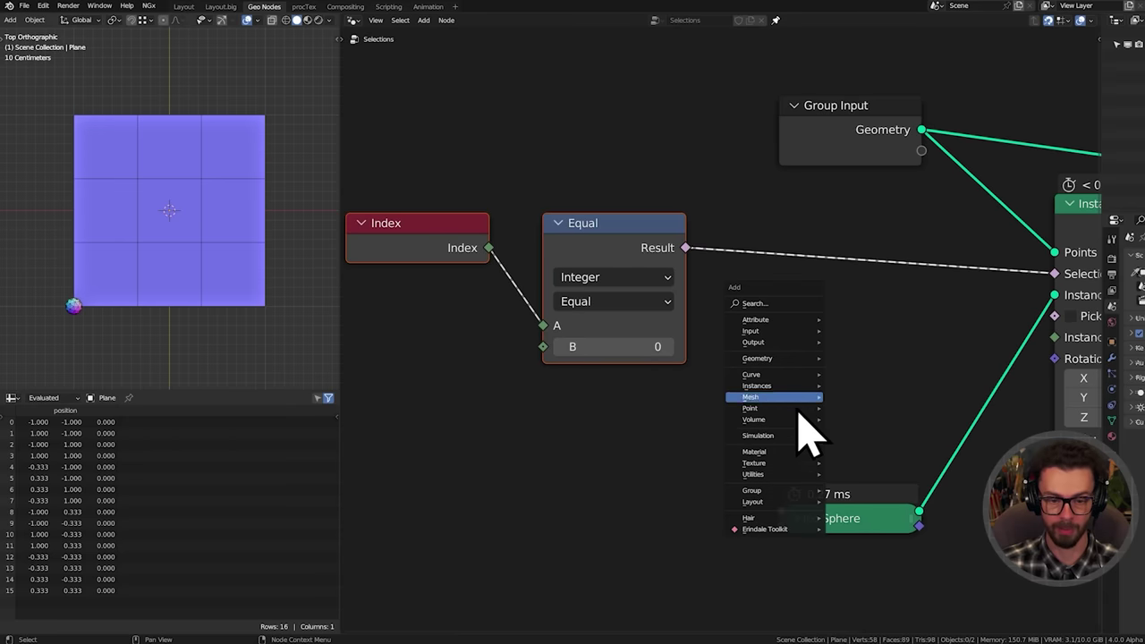
{"action": "mouse_move", "coordinate": [776, 475]}
{"action": "mouse_move", "coordinate": [877, 525]}
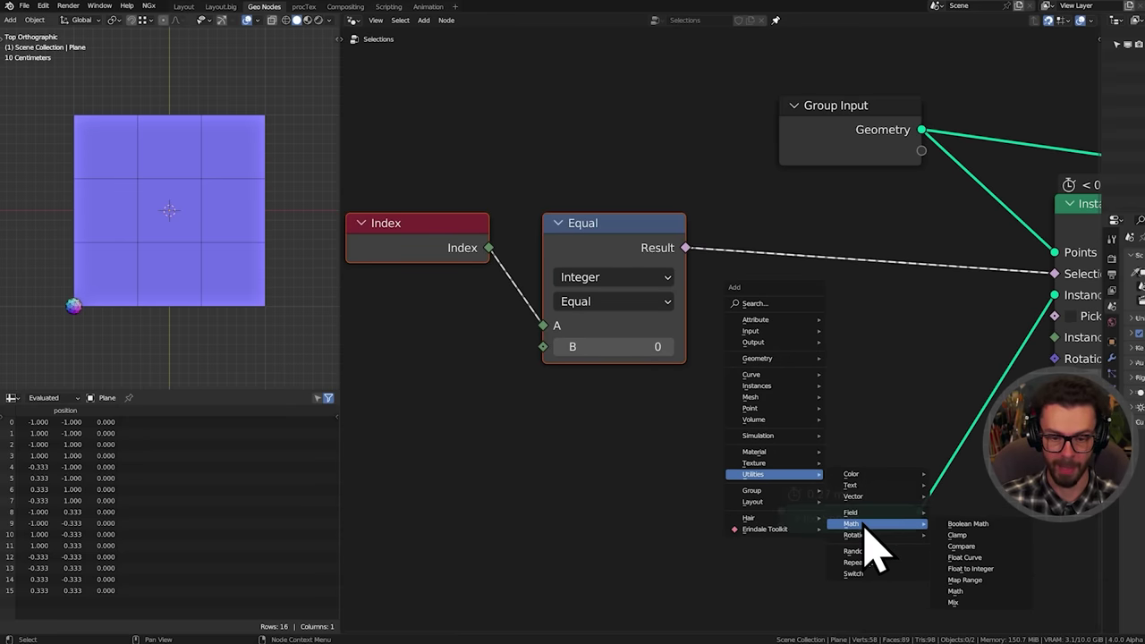
{"action": "left_click", "coordinate": [993, 528]}
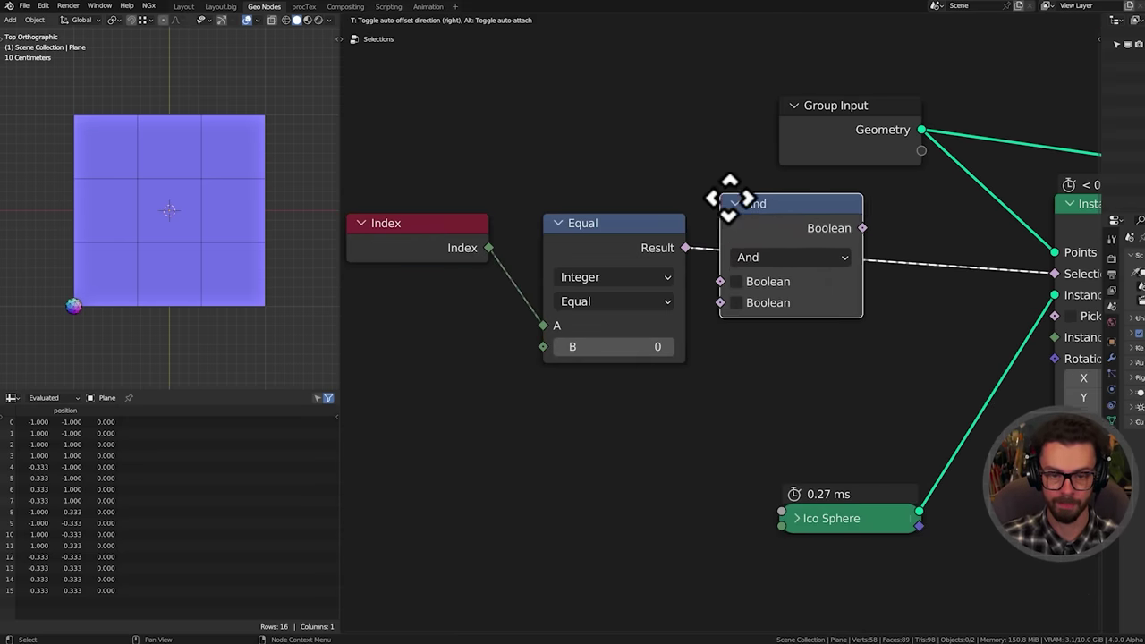
{"action": "left_click", "coordinate": [768, 240]}
{"action": "middle_click_drag", "start_coordinate": [800, 389], "coordinate": [834, 383]}
{"action": "left_click", "coordinate": [872, 267]}
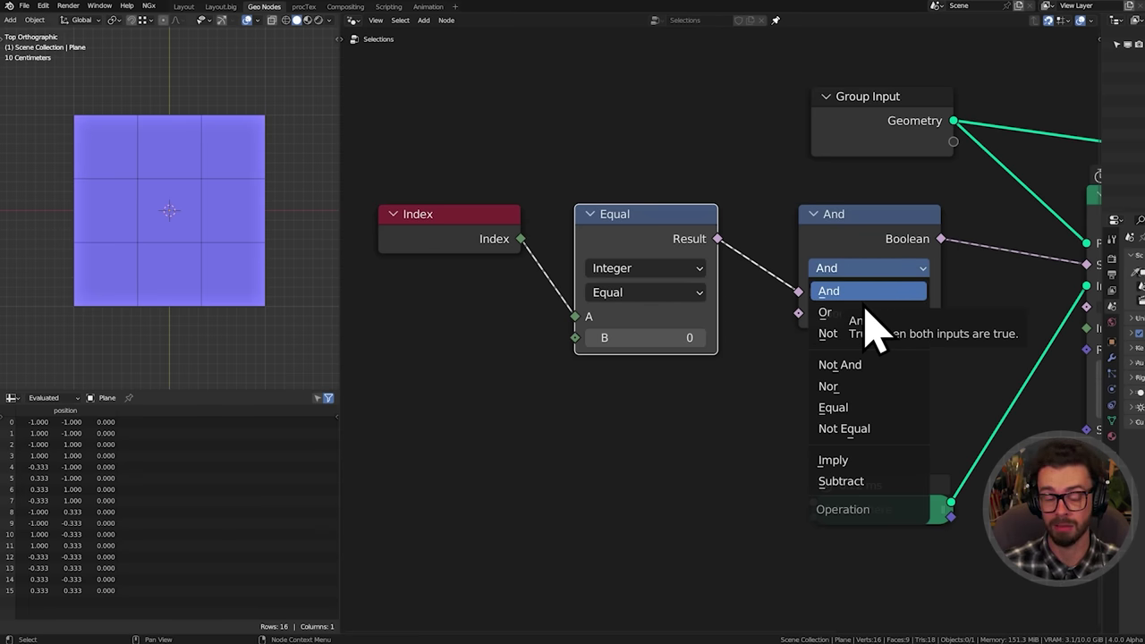
{"action": "left_click", "coordinate": [686, 465]}
Duplicate the Equal node below the original, keeping its Index link, and set the copy's B to 11
{"action": "middle_click_drag", "start_coordinate": [609, 381], "coordinate": [643, 354]}
{"action": "left_click", "coordinate": [670, 235]}
{"action": "left_click_drag", "start_coordinate": [675, 218], "coordinate": [678, 199]}
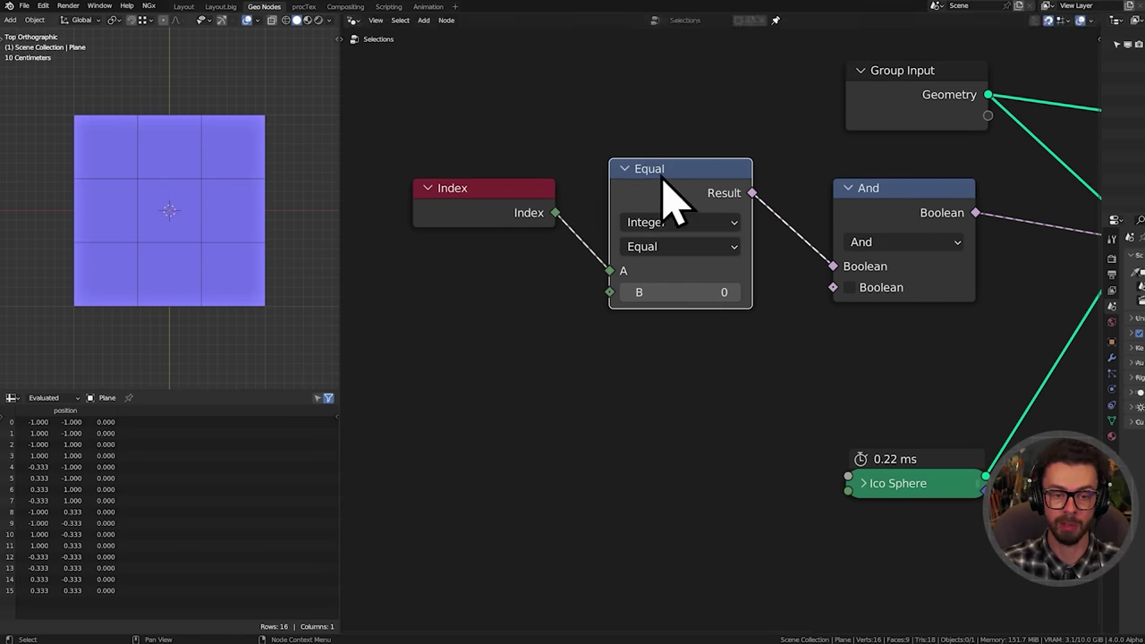
{"action": "key", "text": "shift+d"}
{"action": "left_click", "coordinate": [665, 337]}
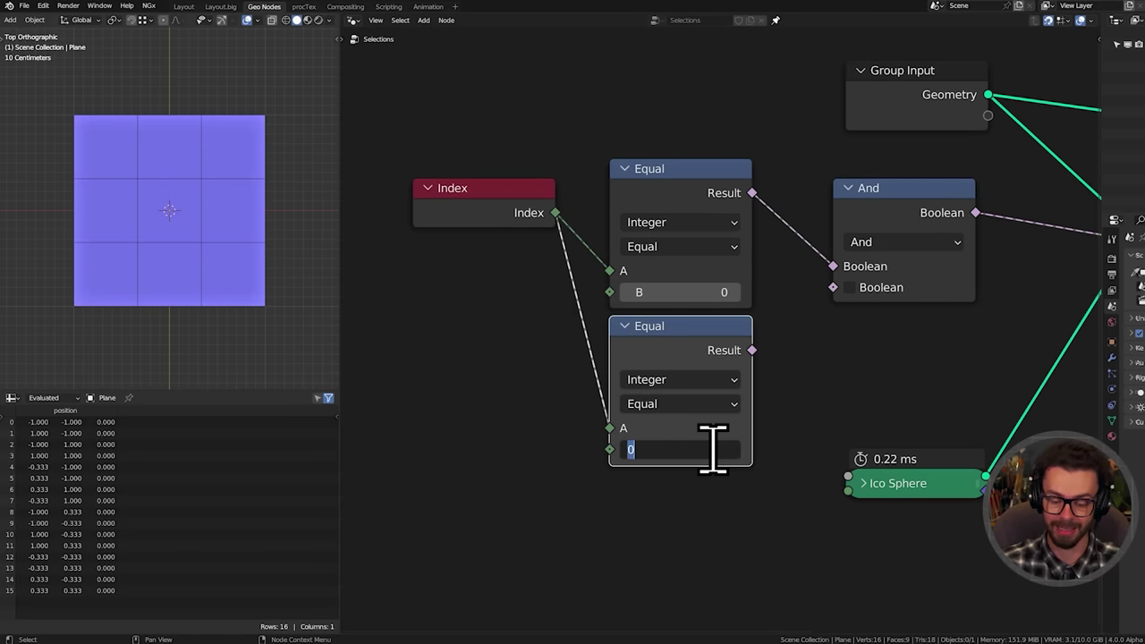
{"action": "type", "text": "11"}
{"action": "key", "text": "Return"}
Connect the lower Equal result to the second Boolean input of the And node and change its operation to Or
{"action": "left_click_drag", "start_coordinate": [488, 195], "coordinate": [469, 333]}
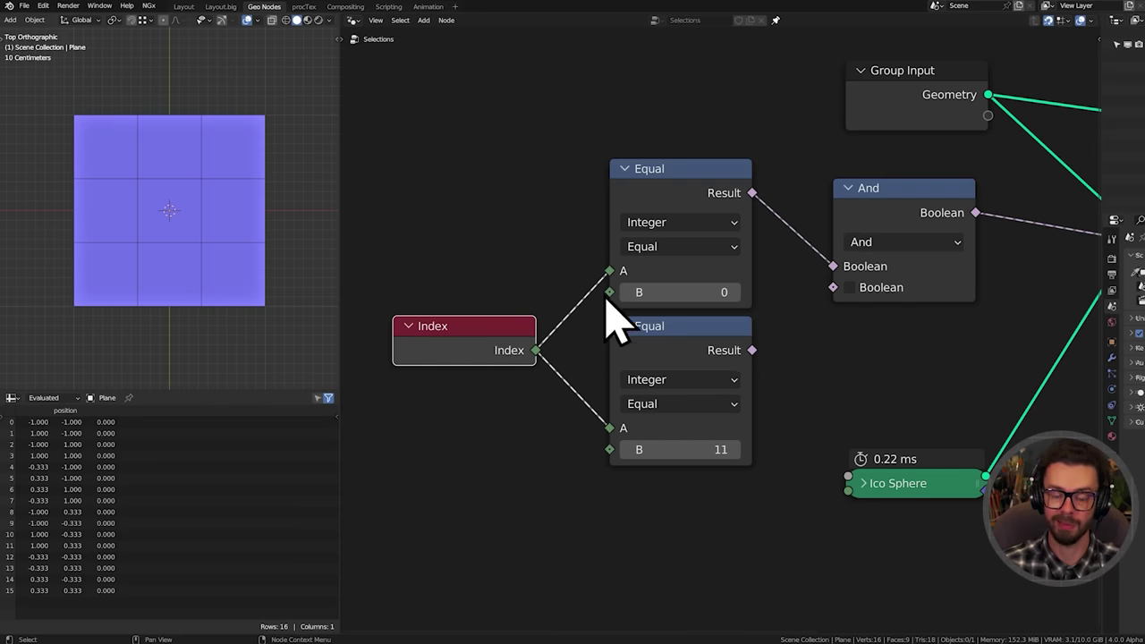
{"action": "left_click_drag", "start_coordinate": [752, 350], "coordinate": [833, 287]}
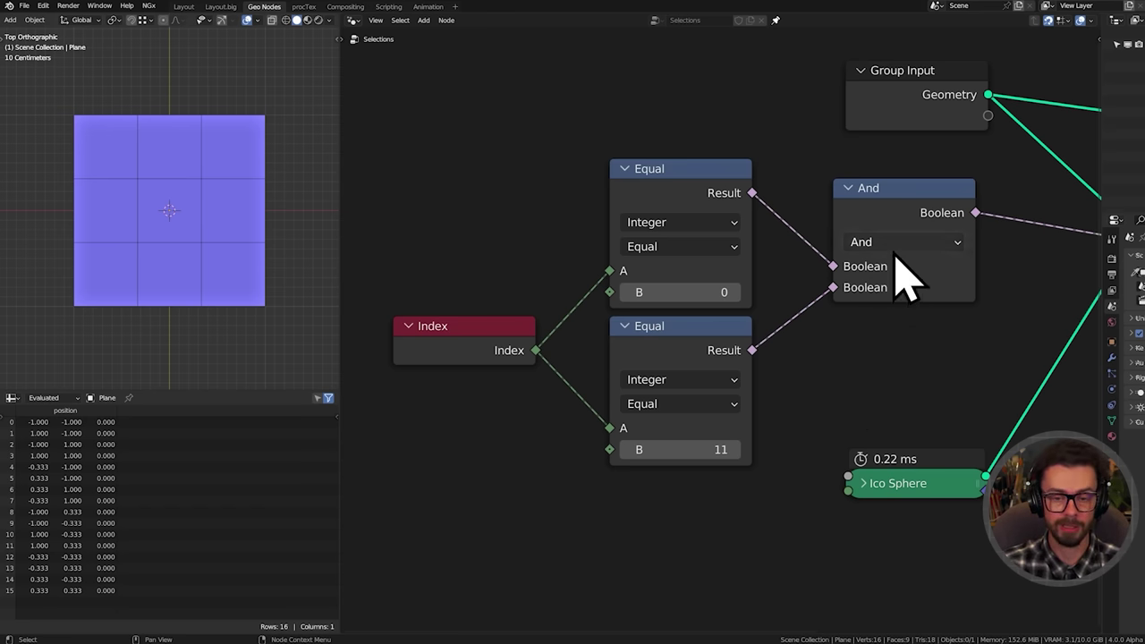
{"action": "left_click", "coordinate": [898, 244]}
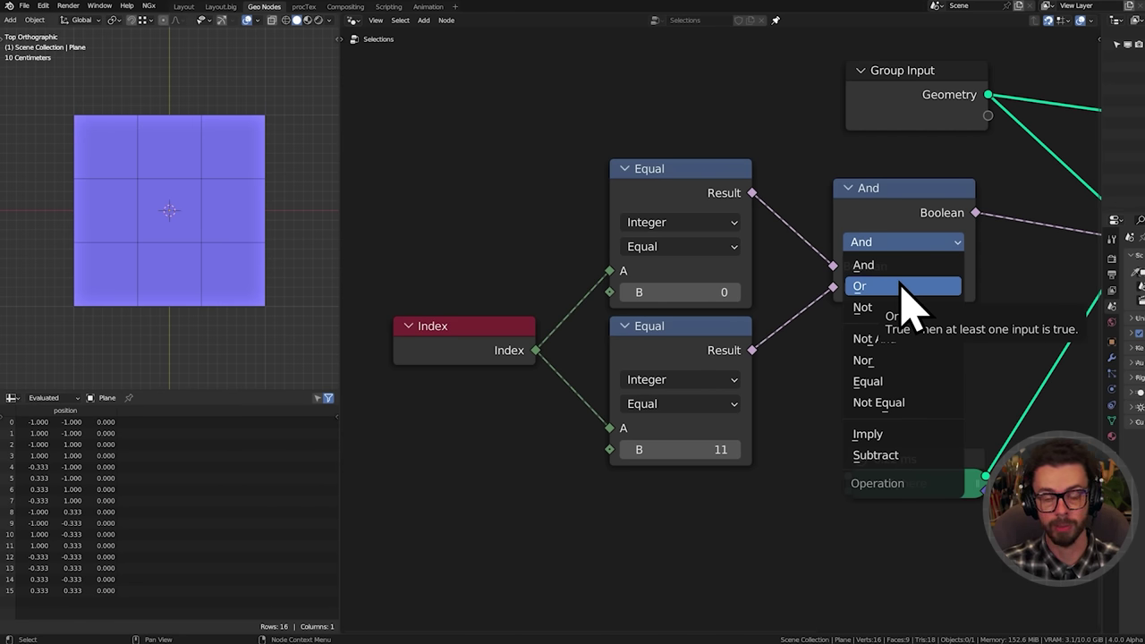
{"action": "left_click", "coordinate": [904, 288]}
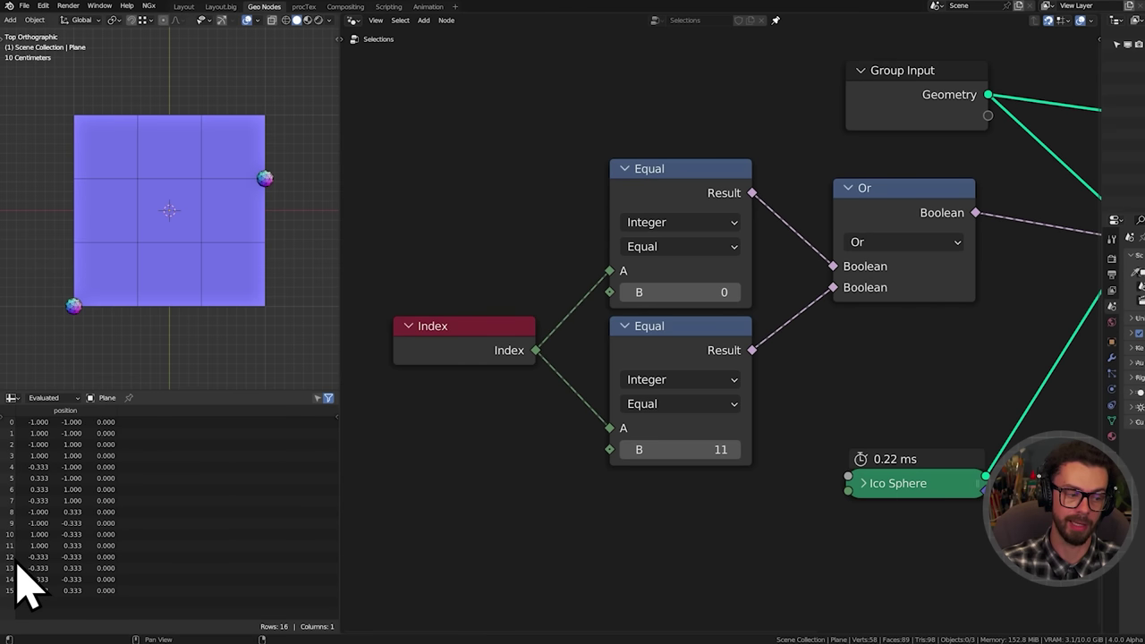
Examine the spreadsheet data of the Edge, Face, Face Corner, Control Point and Spline domains
{"action": "left_click", "coordinate": [11, 421]}
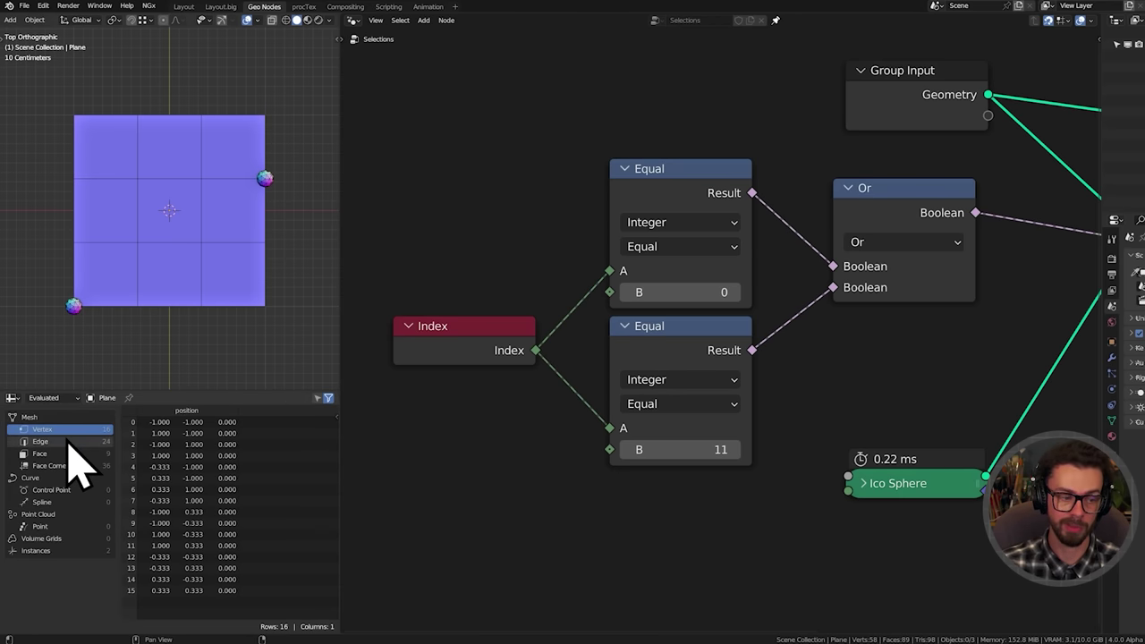
{"action": "left_click", "coordinate": [68, 442]}
{"action": "scroll", "coordinate": [143, 457], "scroll_direction": "down", "scroll_amount": 2}
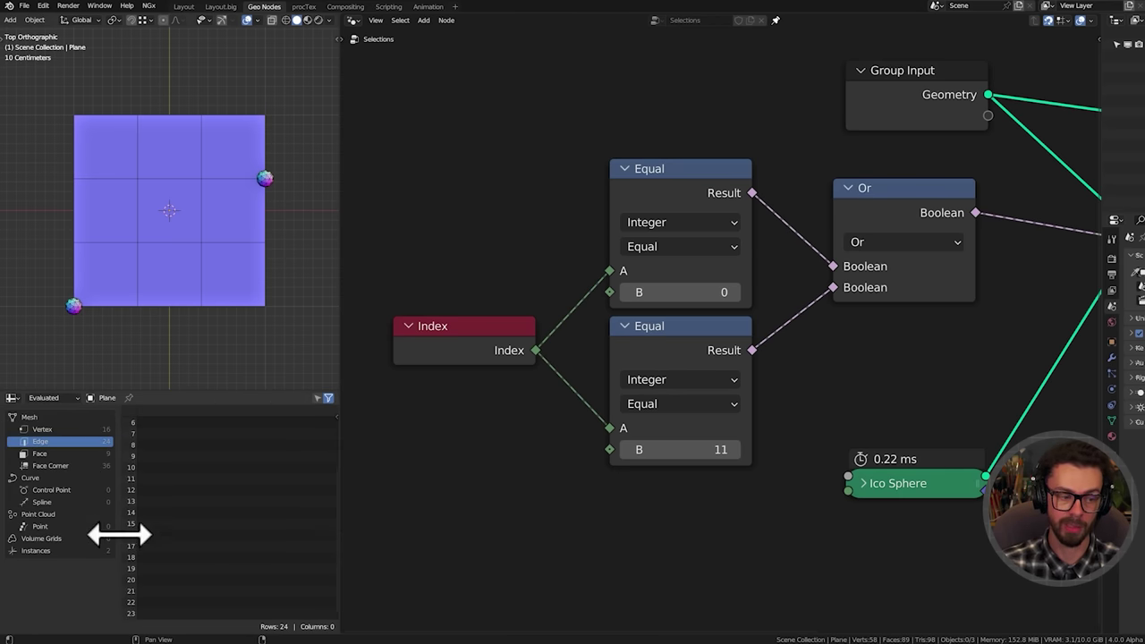
{"action": "scroll", "coordinate": [143, 591], "scroll_direction": "up", "scroll_amount": 2}
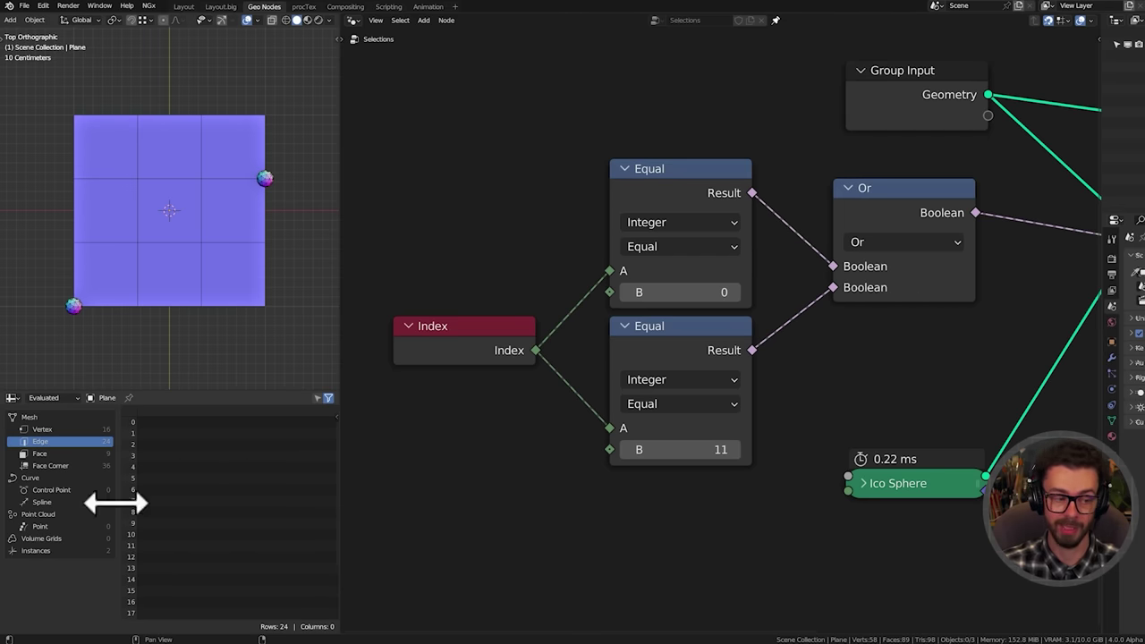
{"action": "left_click", "coordinate": [58, 454]}
{"action": "left_click", "coordinate": [54, 467]}
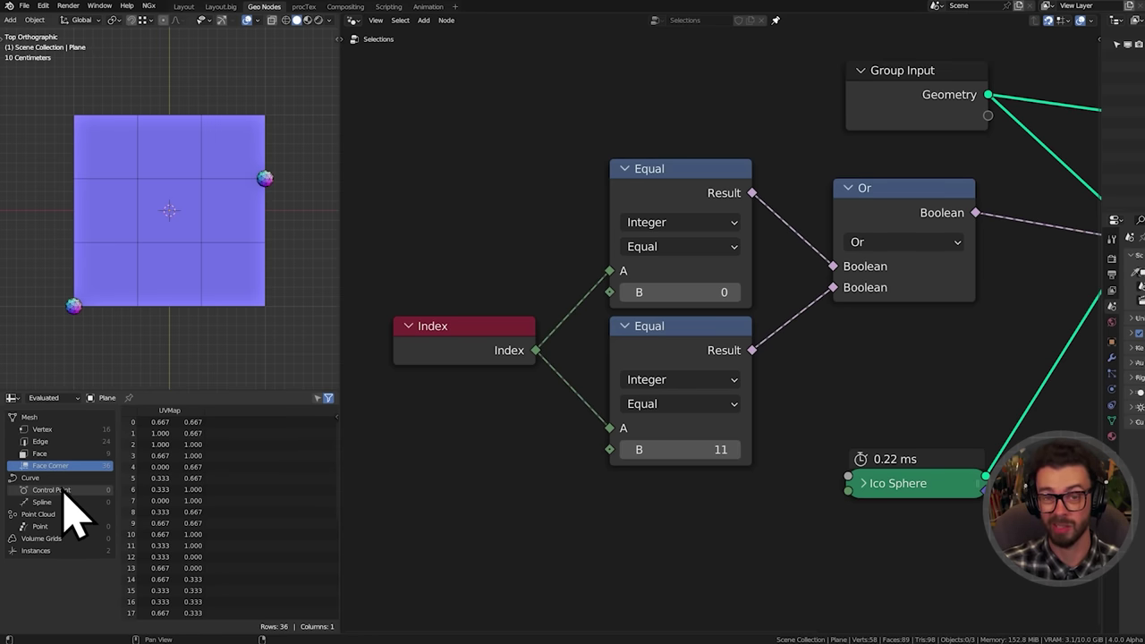
{"action": "left_click", "coordinate": [61, 491]}
{"action": "left_click", "coordinate": [59, 503]}
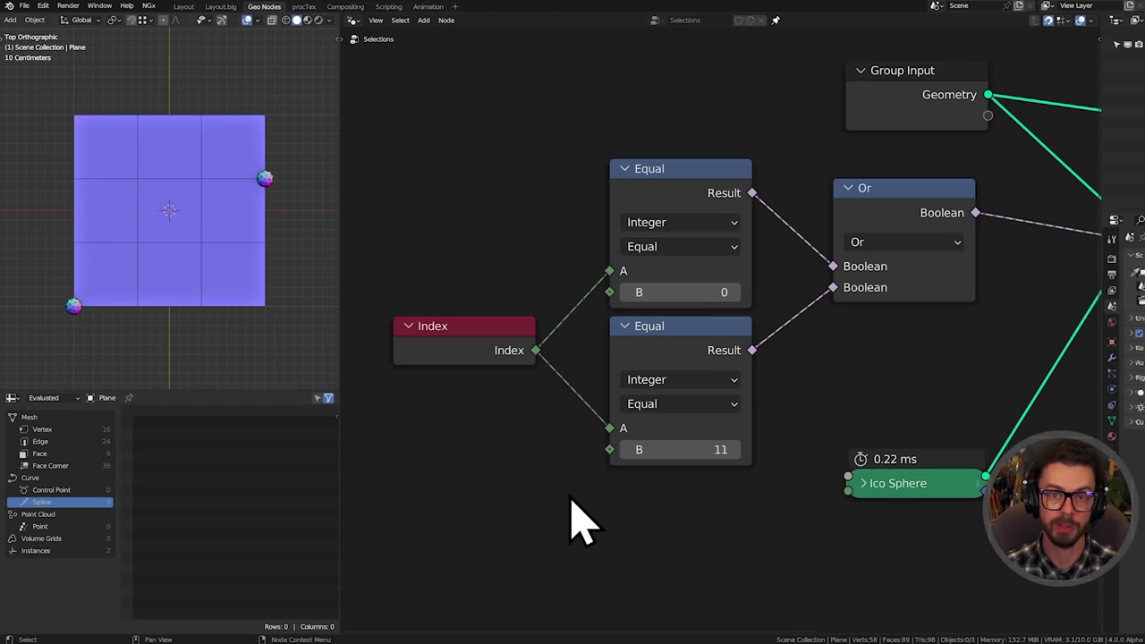
Delete the Index node, both Equal nodes and the Or node feeding the Selection input
{"action": "scroll", "coordinate": [605, 329], "scroll_direction": "down", "scroll_amount": 7}
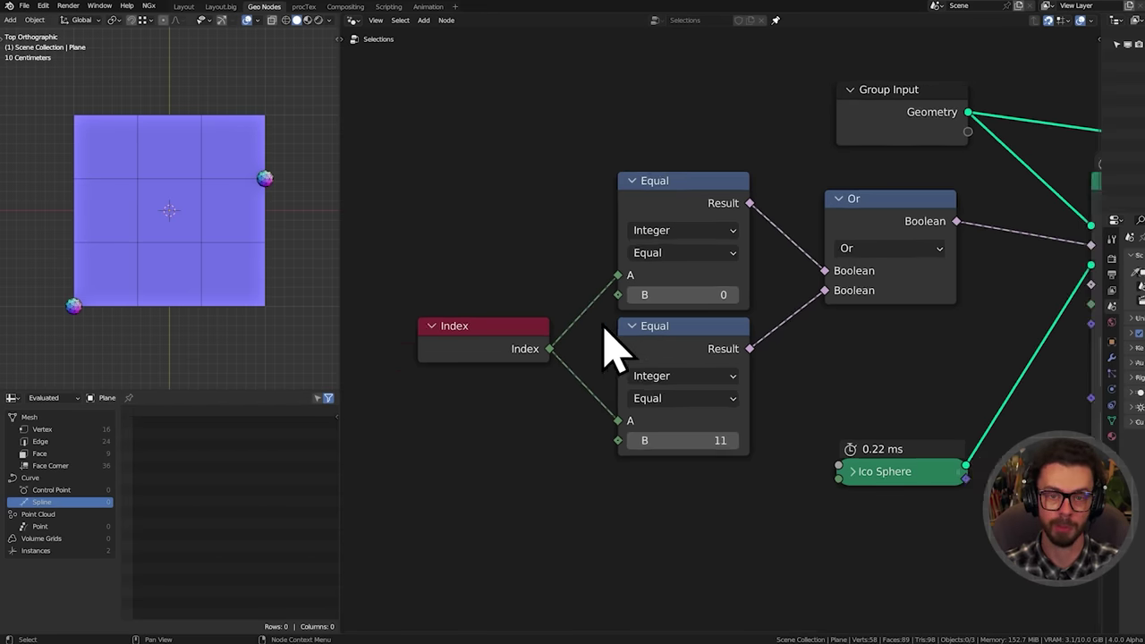
{"action": "left_click_drag", "start_coordinate": [531, 230], "coordinate": [843, 380]}
{"action": "key", "text": "x"}
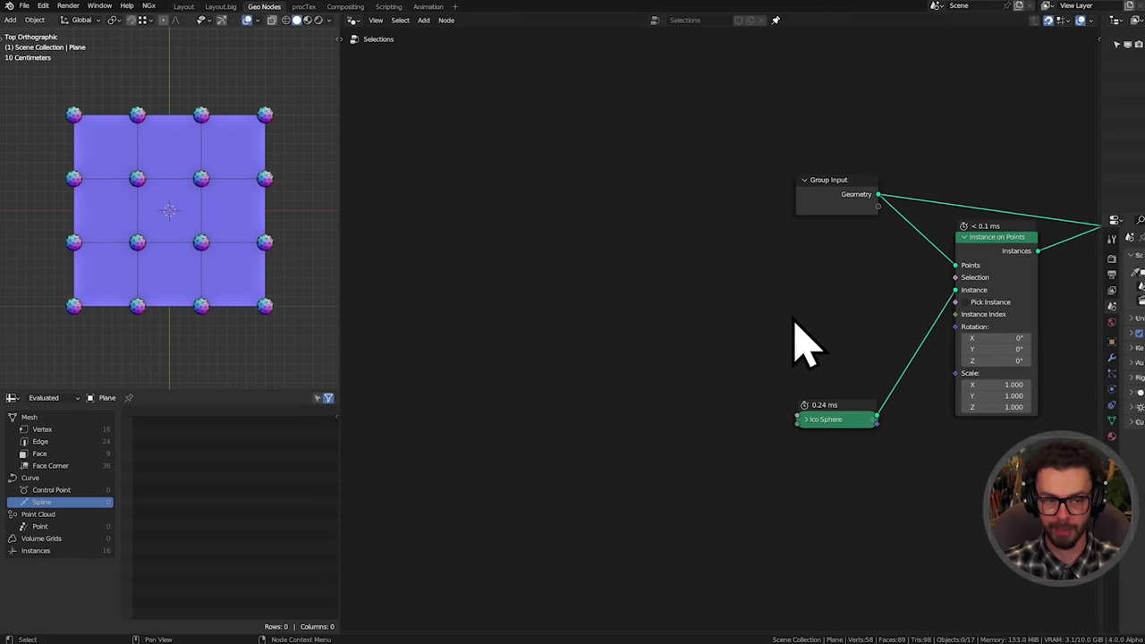
Select two adjacent inner vertices of the plane in Edit Mode with wireframe shading
{"action": "middle_click_drag", "start_coordinate": [179, 260], "coordinate": [217, 225]}
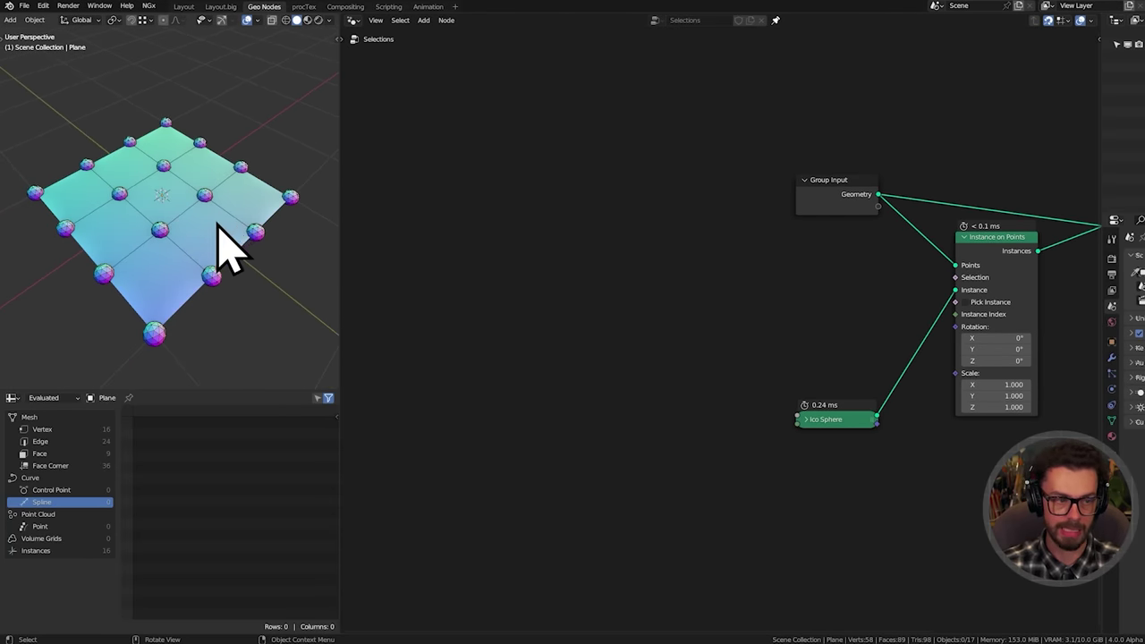
{"action": "key", "text": "Tab"}
{"action": "middle_click_drag", "start_coordinate": [233, 319], "coordinate": [224, 313]}
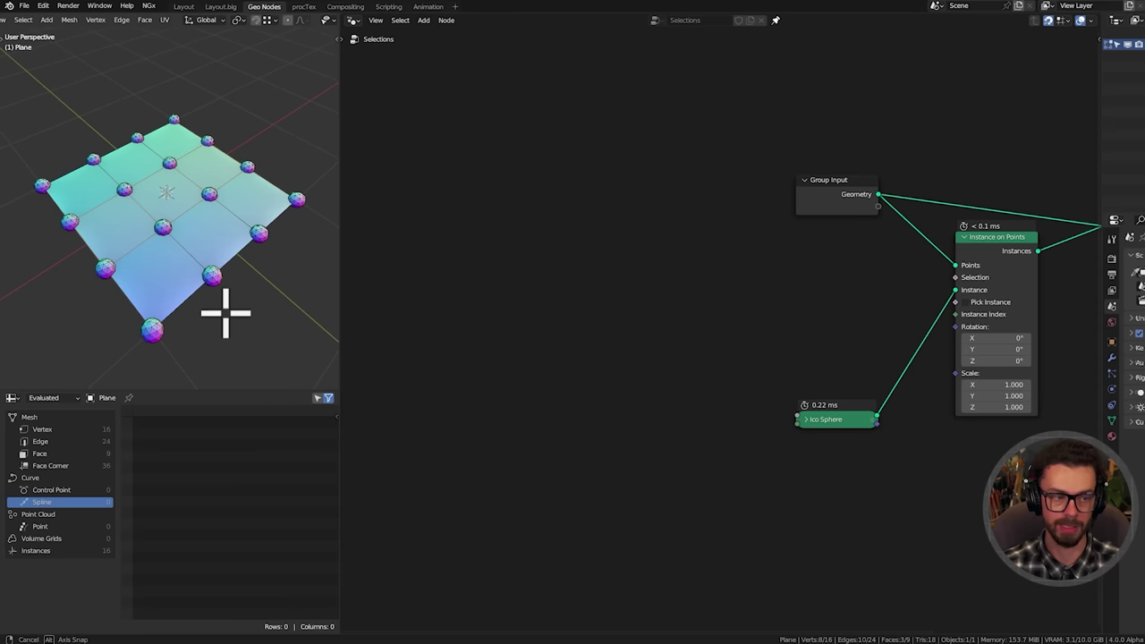
{"action": "key", "text": "z"}
{"action": "left_click", "coordinate": [77, 304]}
{"action": "key", "text": "b"}
{"action": "left_click_drag", "start_coordinate": [145, 213], "coordinate": [184, 251]}
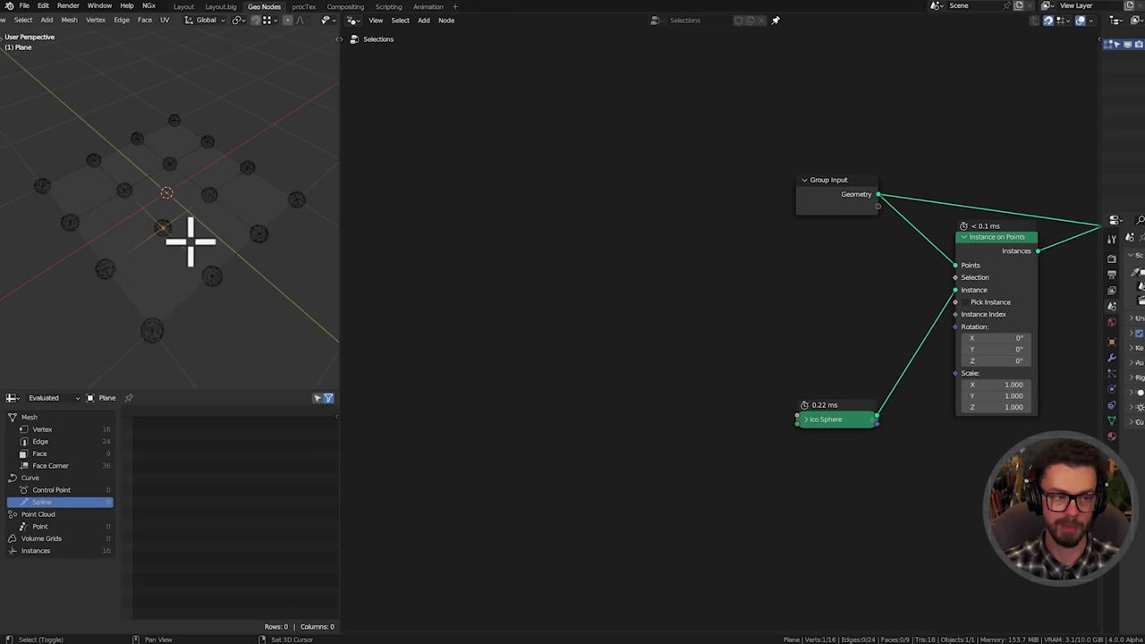
{"action": "left_click_drag", "start_coordinate": [188, 184], "coordinate": [223, 223], "text": "shift"}
{"action": "left_click", "coordinate": [214, 194], "text": "shift"}
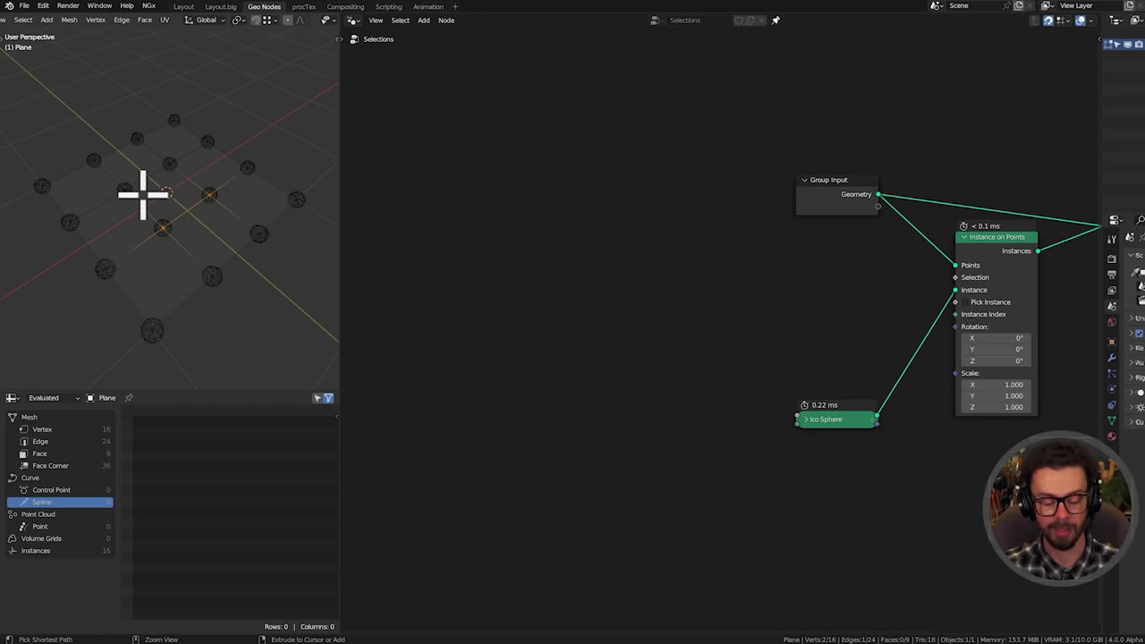
Assign the two selected vertices to a new vertex group and show it in the mesh data properties and the Vertex spreadsheet
{"action": "key", "text": "ctrl+g"}
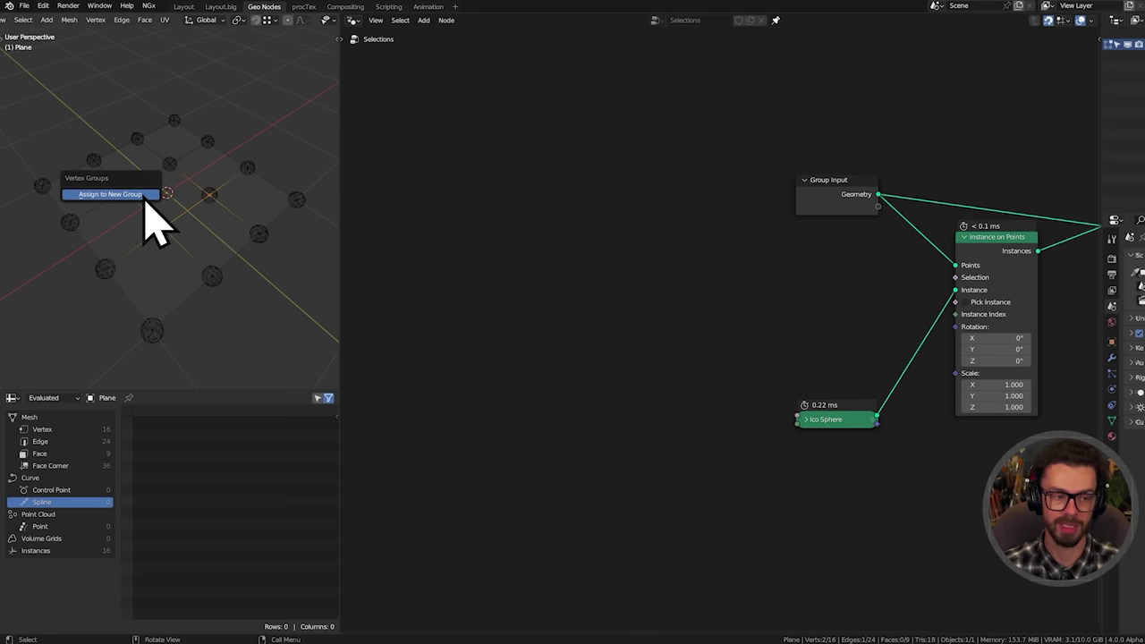
{"action": "left_click", "coordinate": [145, 197]}
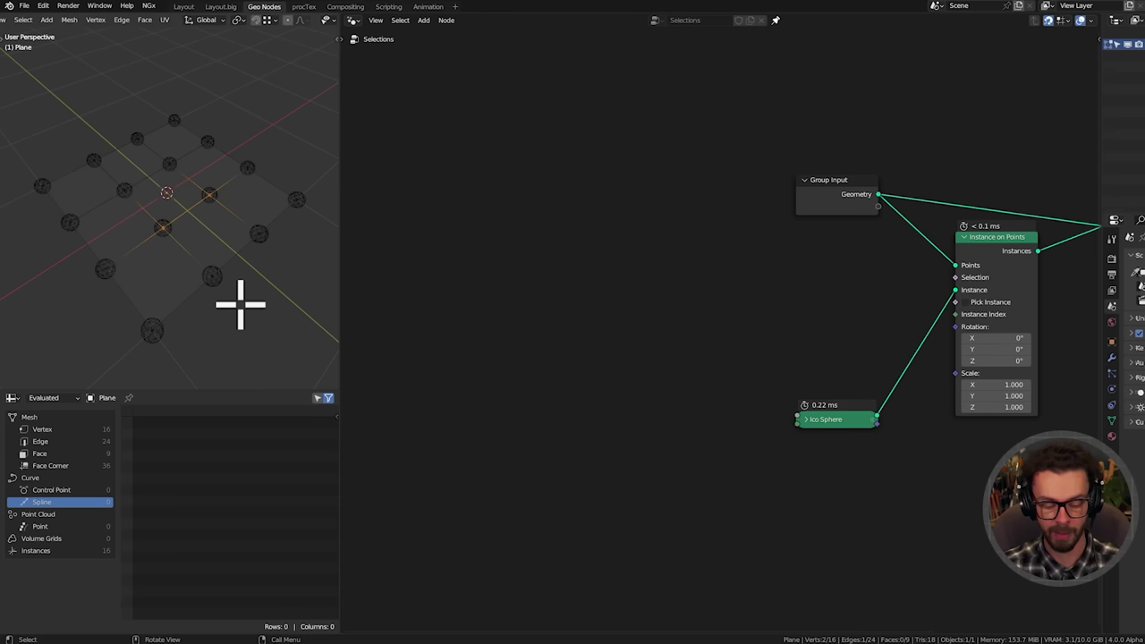
{"action": "left_click_drag", "start_coordinate": [1102, 165], "coordinate": [873, 183]}
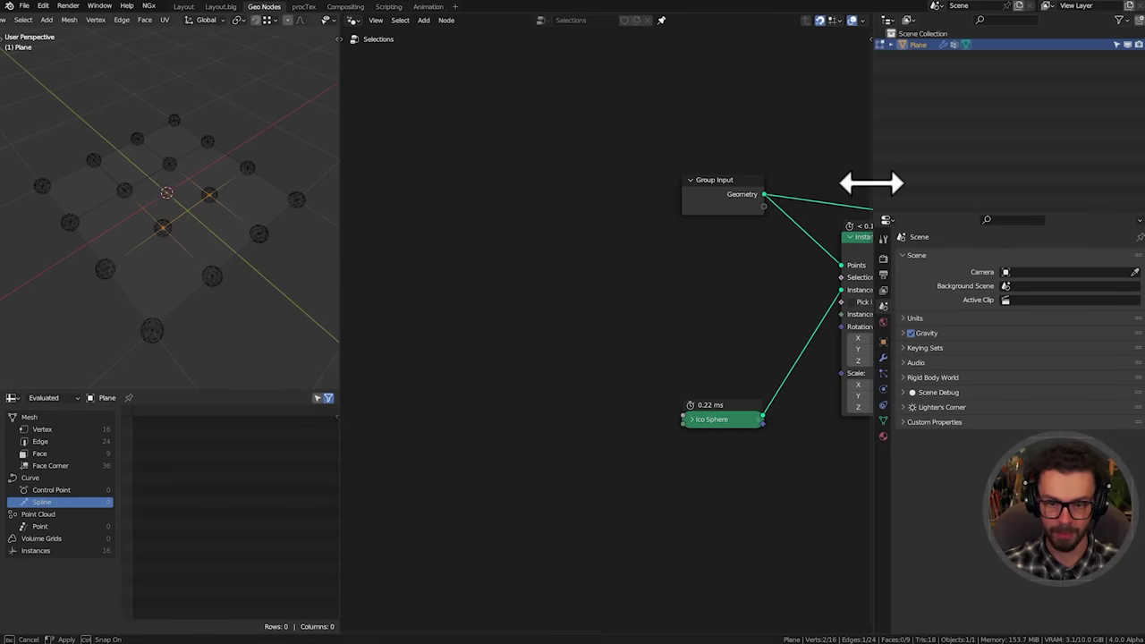
{"action": "left_click", "coordinate": [883, 420]}
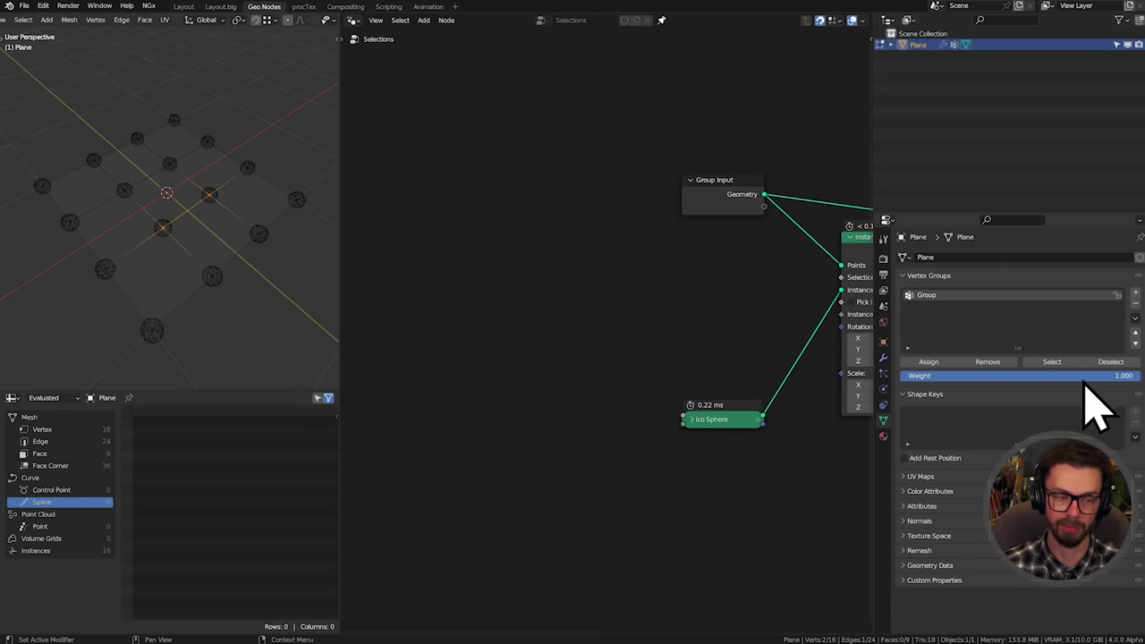
{"action": "left_click", "coordinate": [45, 430]}
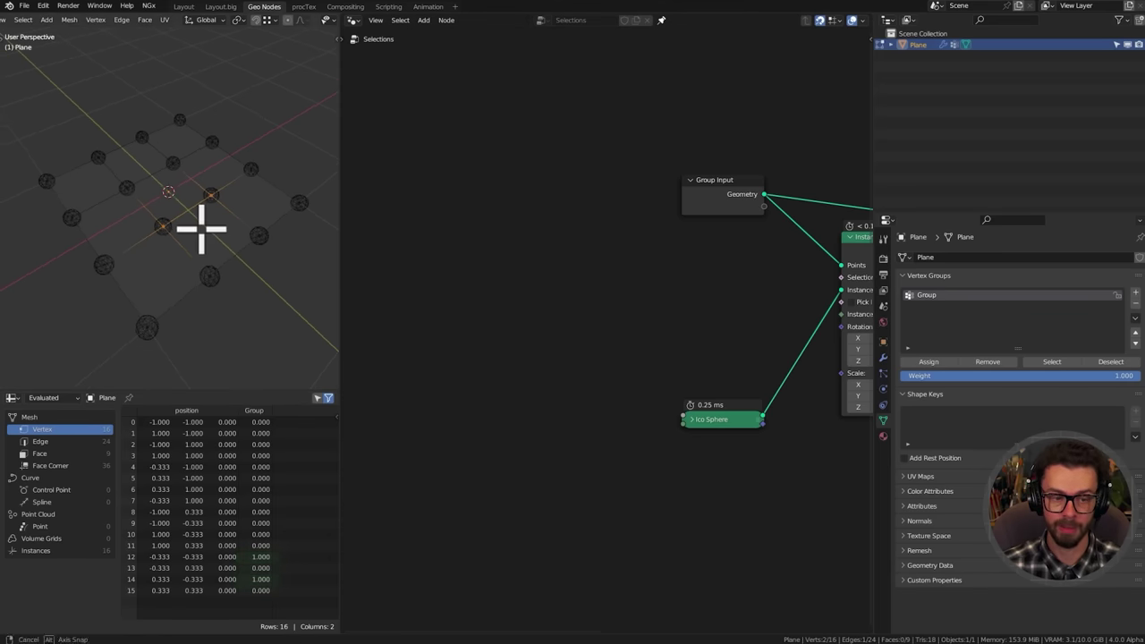
Return to Object Mode and add a Named Attribute node between the Group Input and Ico Sphere nodes
{"action": "key", "text": "Tab"}
{"action": "middle_click_drag", "start_coordinate": [726, 335], "coordinate": [529, 343]}
{"action": "scroll", "coordinate": [637, 336], "scroll_direction": "up", "scroll_amount": 4}
{"action": "key", "text": "shift+a"}
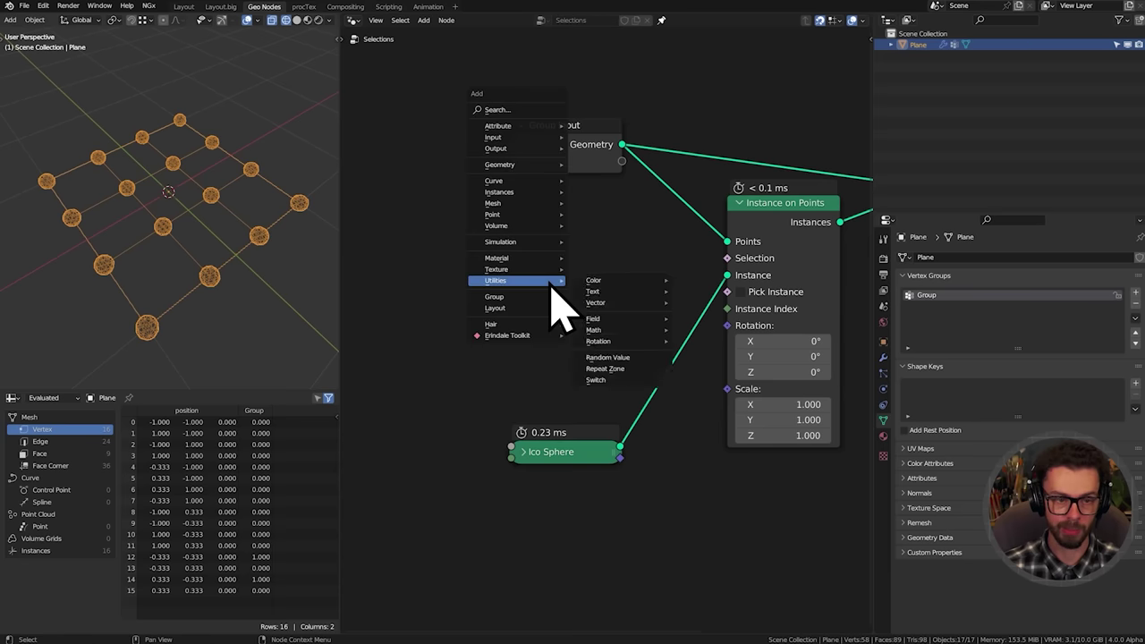
{"action": "left_click", "coordinate": [513, 111]}
{"action": "type", "text": "na"}
{"action": "key", "text": "Return"}
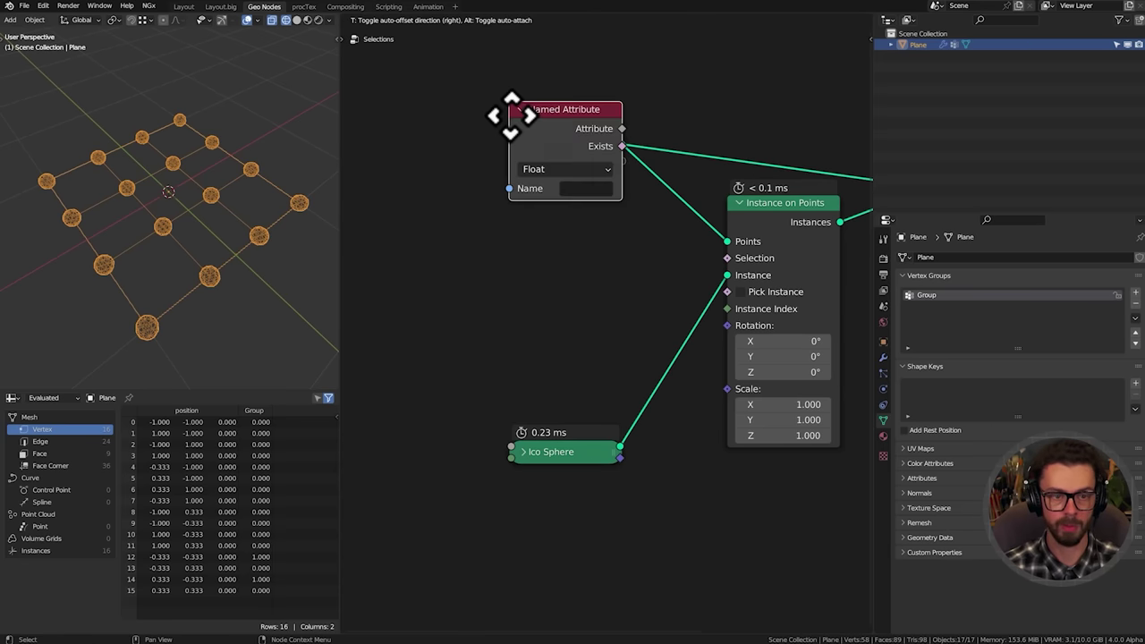
{"action": "left_click", "coordinate": [502, 278]}
Set the Named Attribute's name to Group and connect its Attribute output to the Selection input of Instance on Points
{"action": "left_click", "coordinate": [609, 343]}
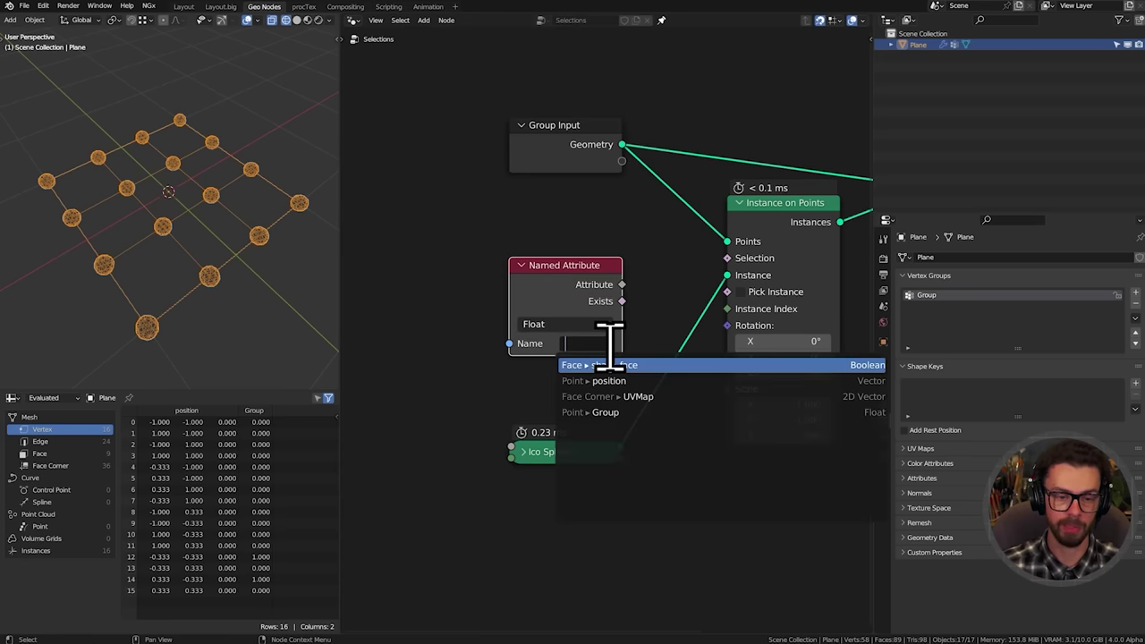
{"action": "left_click", "coordinate": [694, 417]}
{"action": "middle_click_drag", "start_coordinate": [685, 455], "coordinate": [615, 457]}
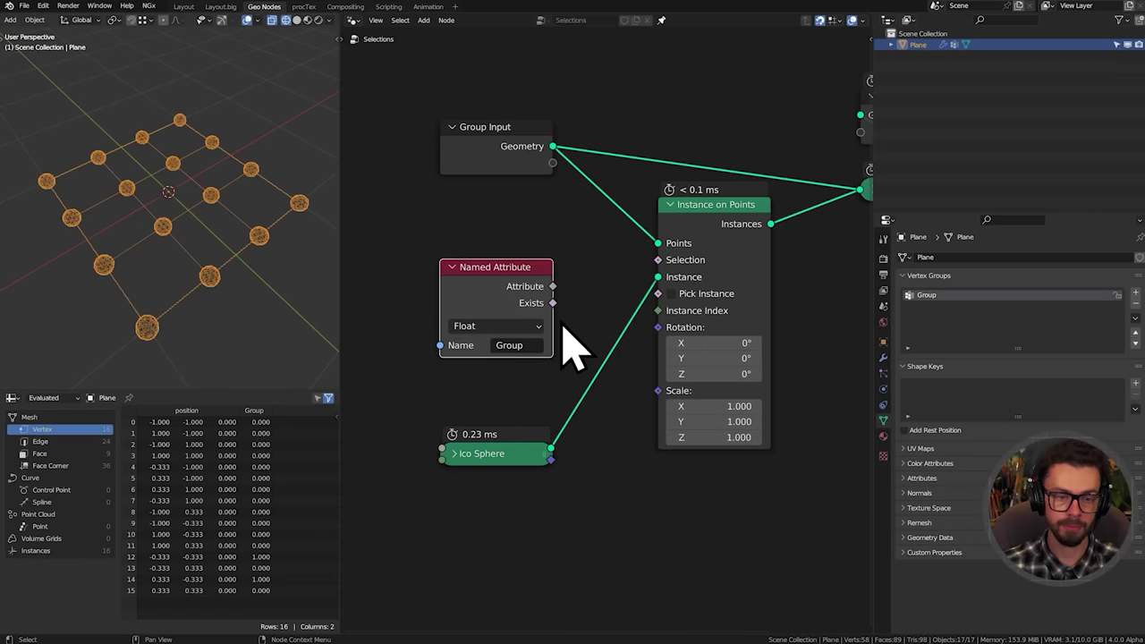
{"action": "left_click_drag", "start_coordinate": [553, 286], "coordinate": [659, 259]}
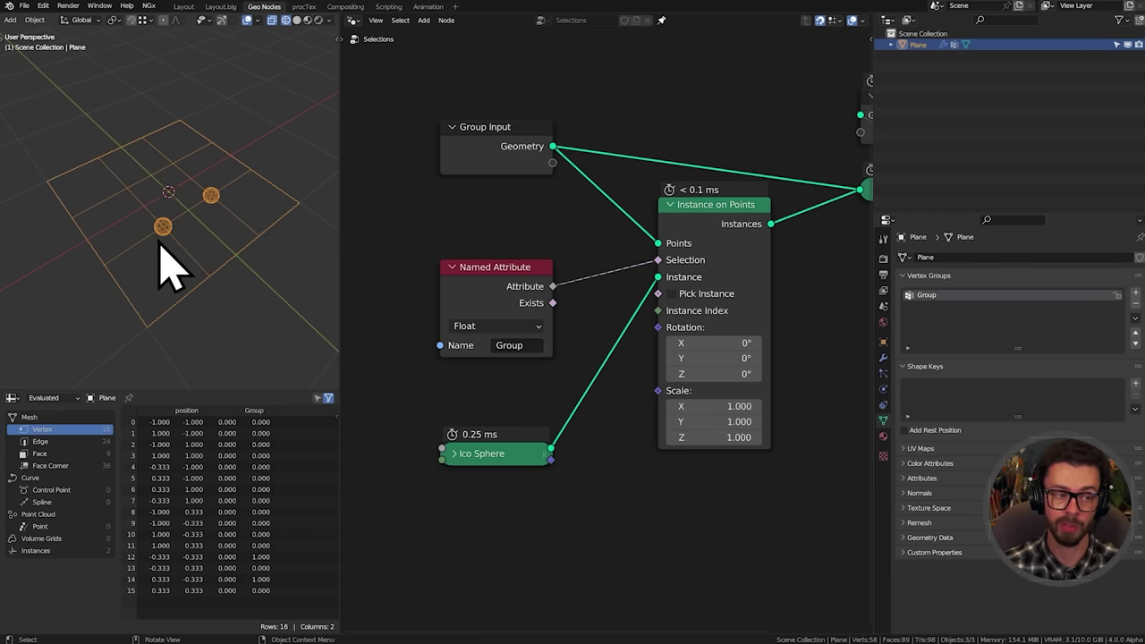
Assign a third inner vertex and a border vertex to the vertex group, switching the viewport to solid shading
{"action": "key", "text": "Tab"}
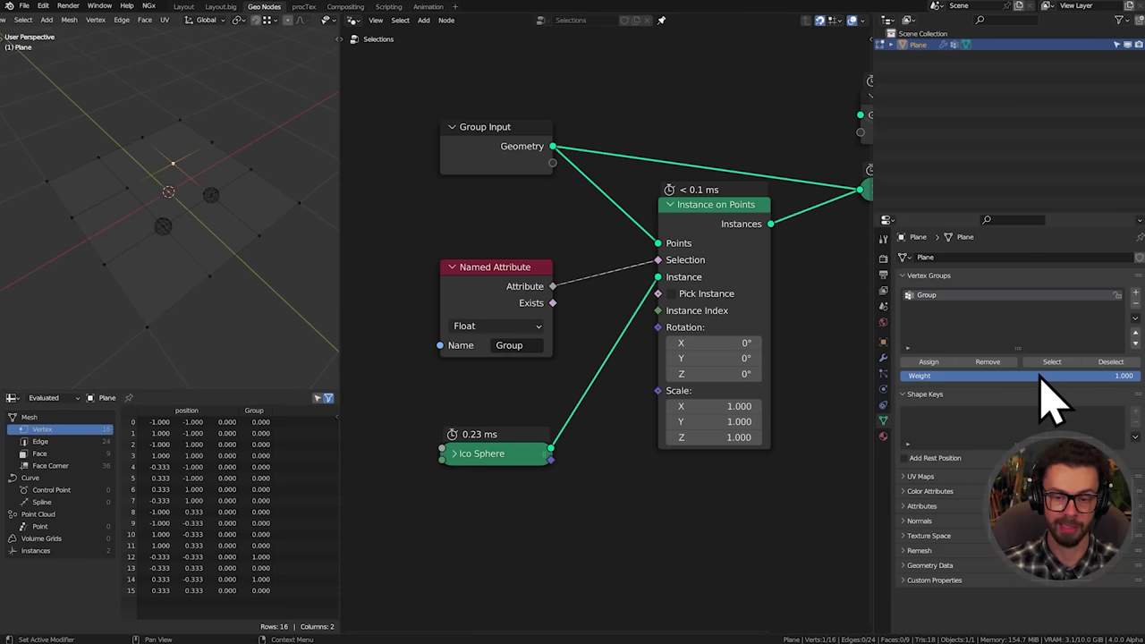
{"action": "left_click", "coordinate": [929, 361]}
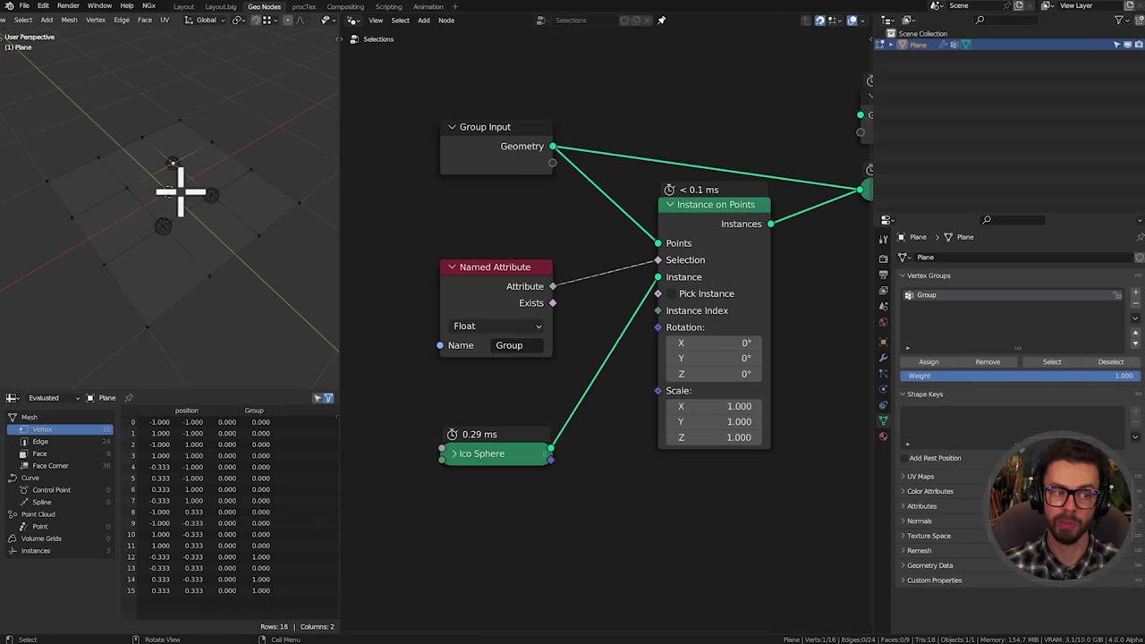
{"action": "key", "text": "shift+z"}
{"action": "left_click", "coordinate": [255, 176]}
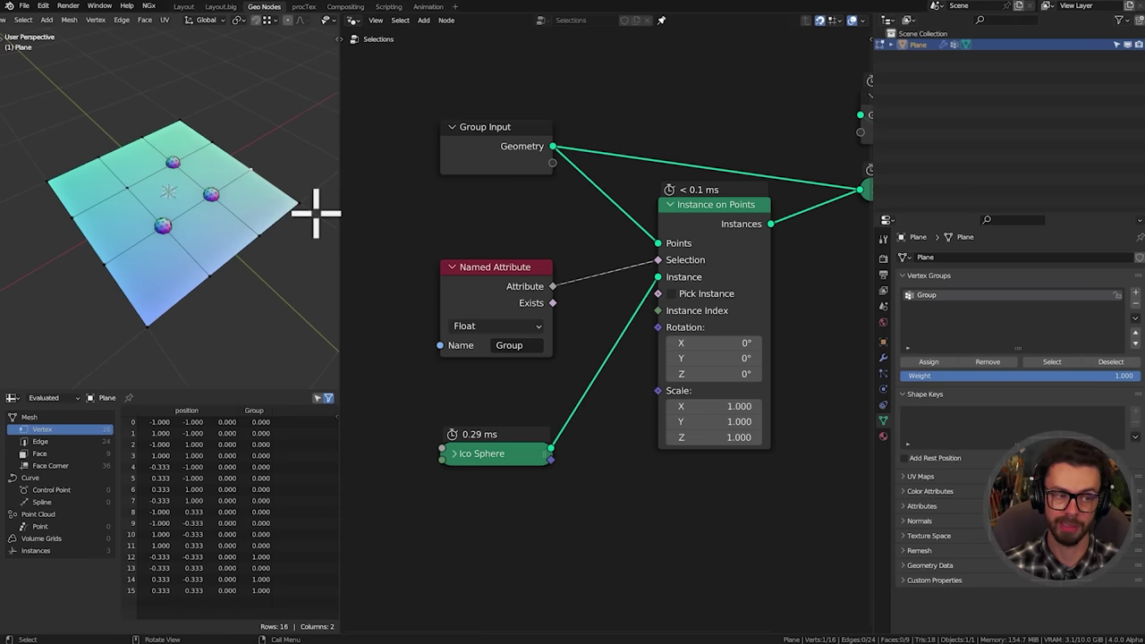
{"action": "left_click", "coordinate": [929, 361]}
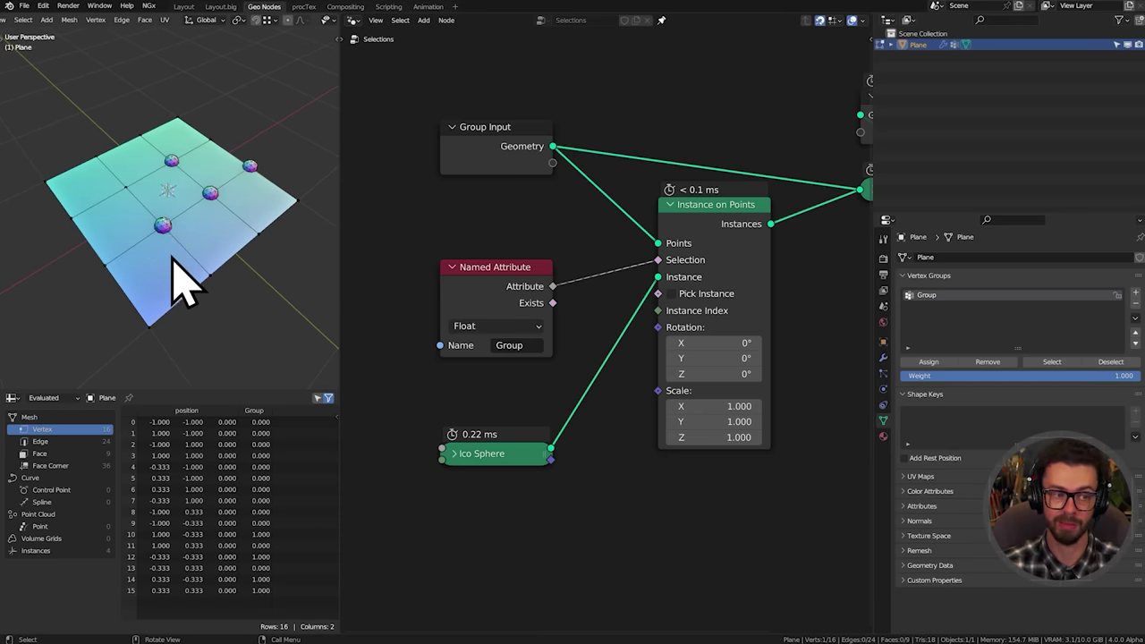
{"action": "key", "text": "Tab"}
{"action": "middle_click_drag", "start_coordinate": [235, 205], "coordinate": [190, 232]}
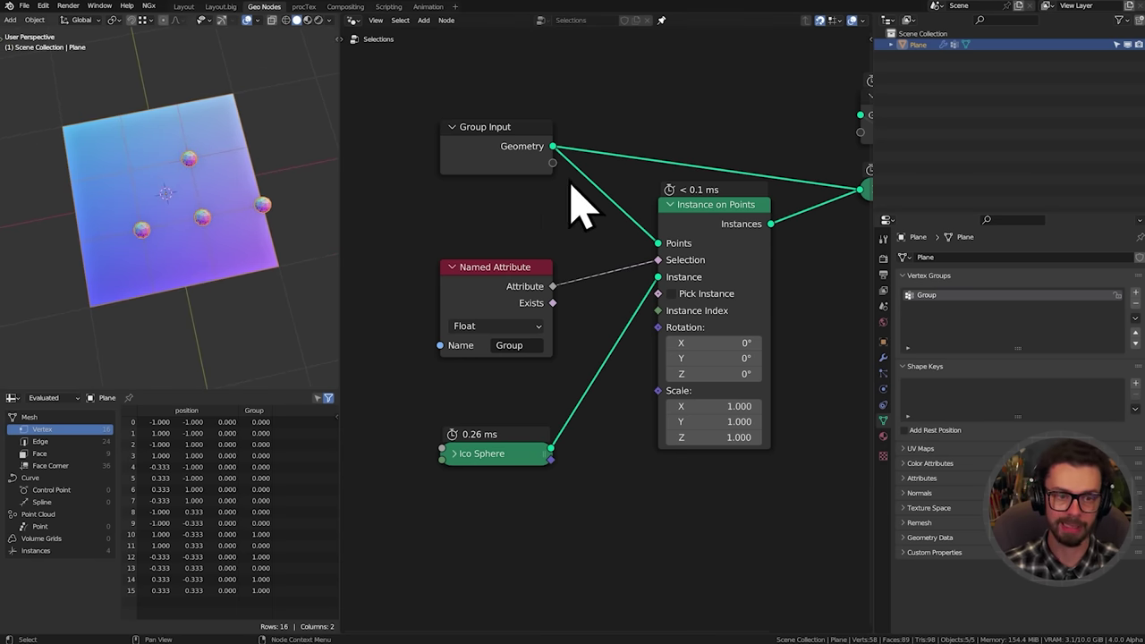
Add a Subdivide Mesh node and connect the Group Input's Geometry to its Mesh input
{"action": "middle_click_drag", "start_coordinate": [585, 152], "coordinate": [605, 182]}
{"action": "key", "text": "shift+a"}
{"action": "left_click", "coordinate": [605, 180]}
{"action": "type", "text": "subd"}
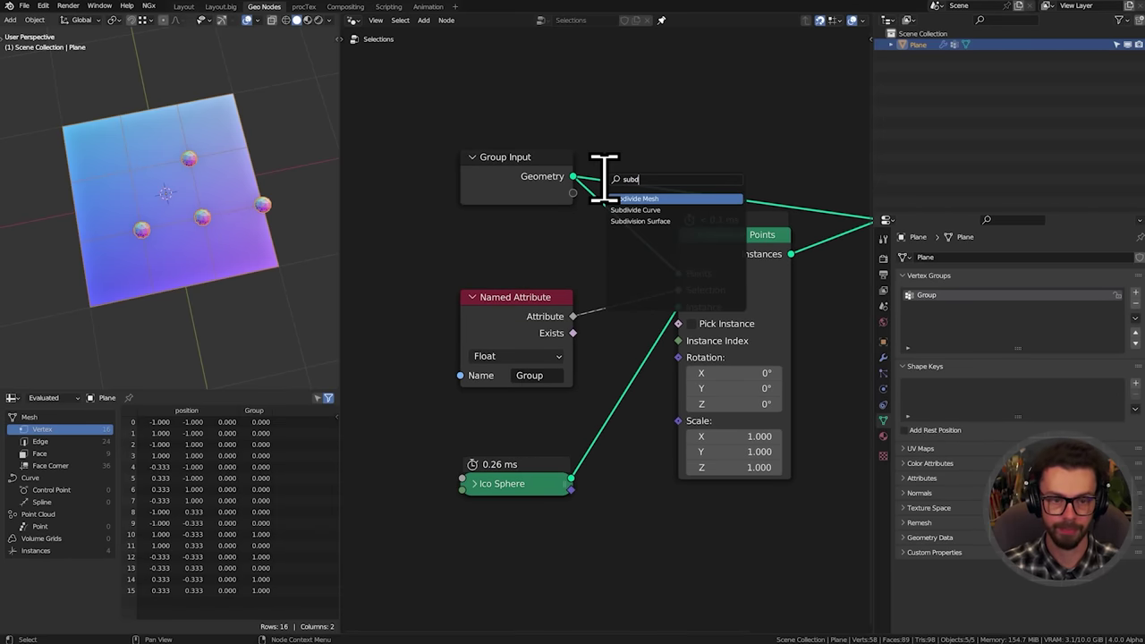
{"action": "key", "text": "Return"}
{"action": "middle_click_drag", "start_coordinate": [599, 100], "coordinate": [631, 167]}
{"action": "left_click_drag", "start_coordinate": [557, 238], "coordinate": [667, 215]}
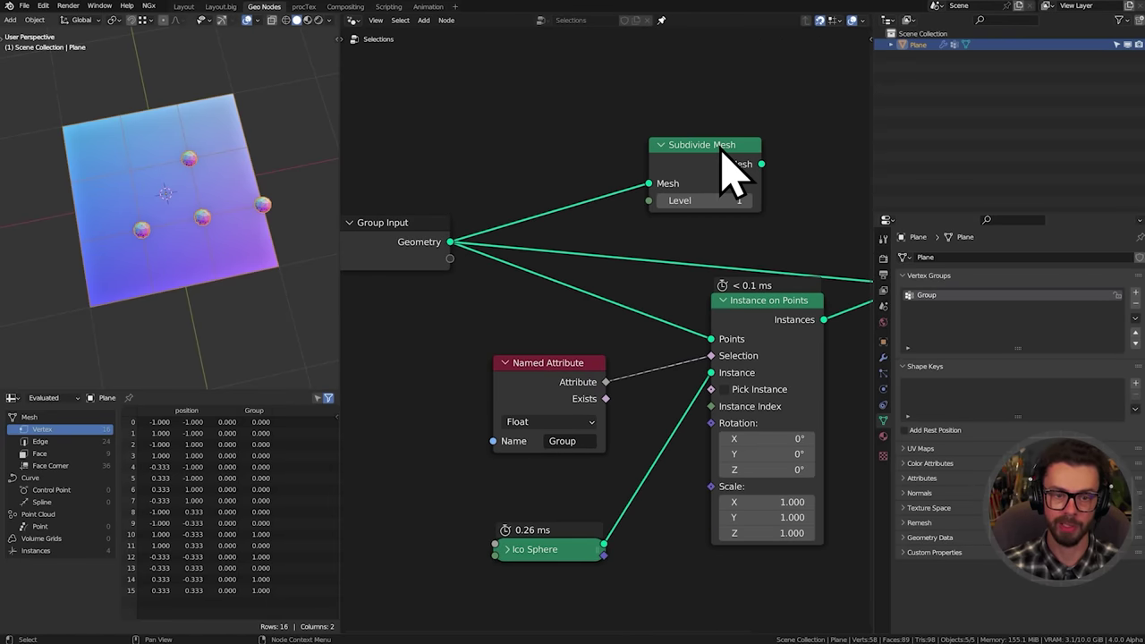
{"action": "left_click_drag", "start_coordinate": [725, 161], "coordinate": [532, 191]}
Join the two outgoing Geometry links in a reroute and feed it from the Subdivide Mesh output
{"action": "right_click_drag", "start_coordinate": [604, 280], "coordinate": [582, 308], "text": "shift"}
{"action": "key", "text": "g"}
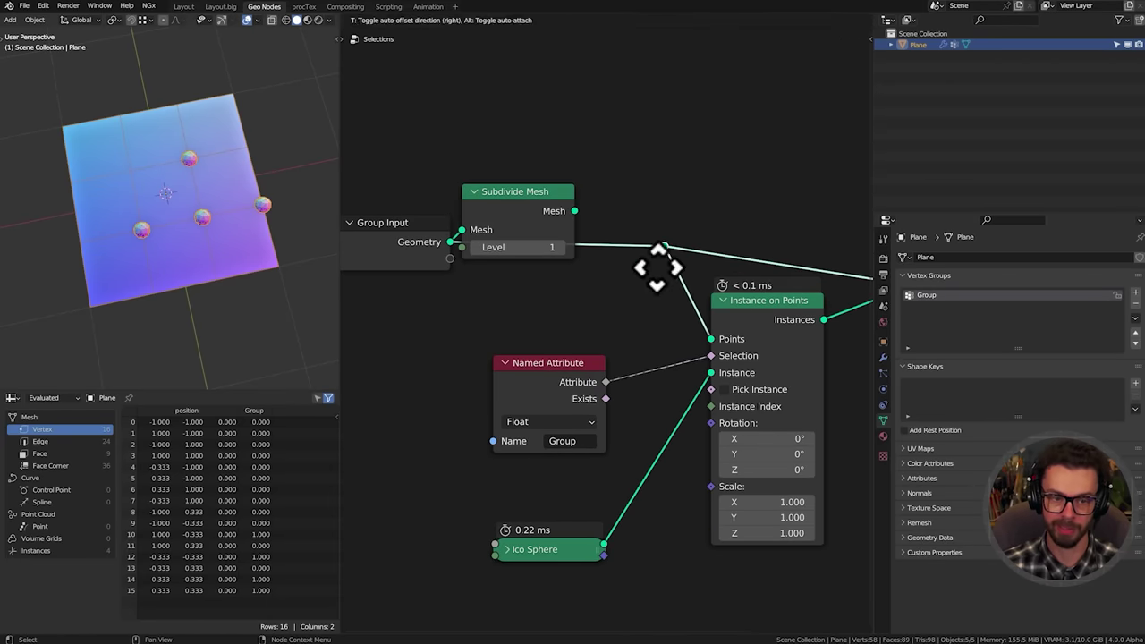
{"action": "left_click", "coordinate": [657, 268]}
{"action": "left_click_drag", "start_coordinate": [537, 207], "coordinate": [664, 247]}
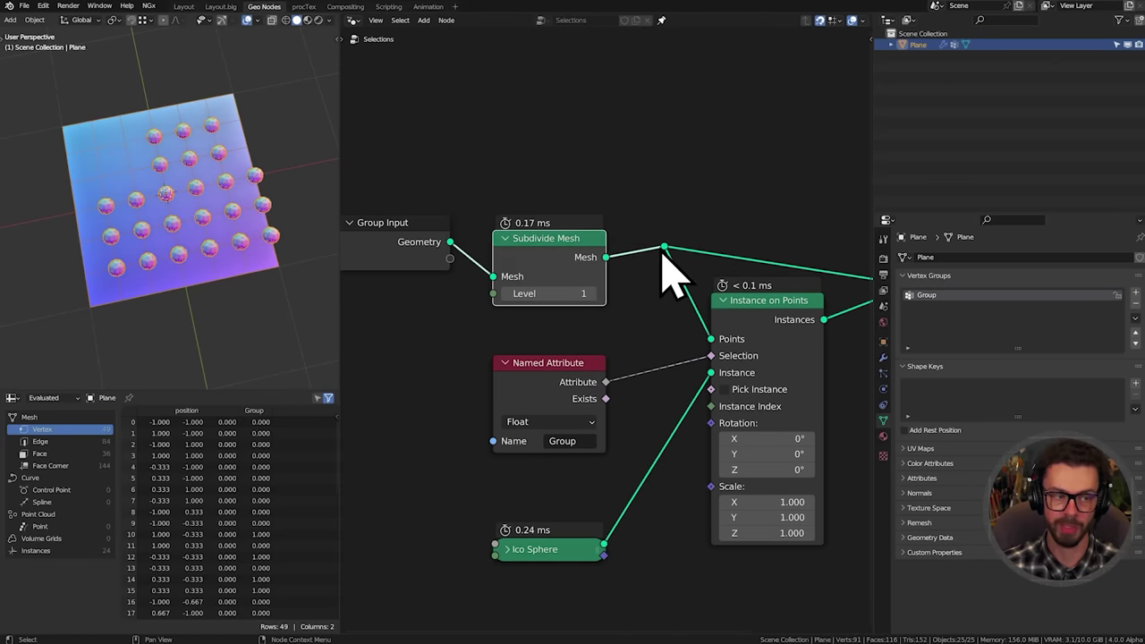
Deselect the objects and set the Subdivide Mesh level to 2
{"action": "middle_click_drag", "start_coordinate": [197, 228], "coordinate": [208, 195]}
{"action": "key", "text": "alt+a"}
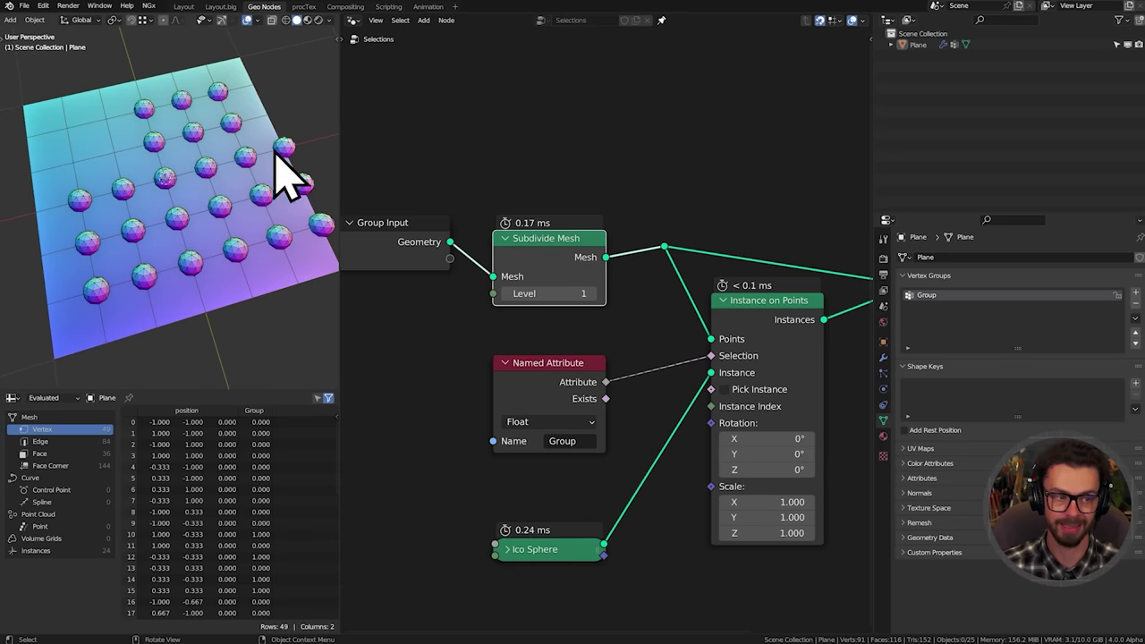
{"action": "left_click_drag", "start_coordinate": [510, 293], "coordinate": [537, 293]}
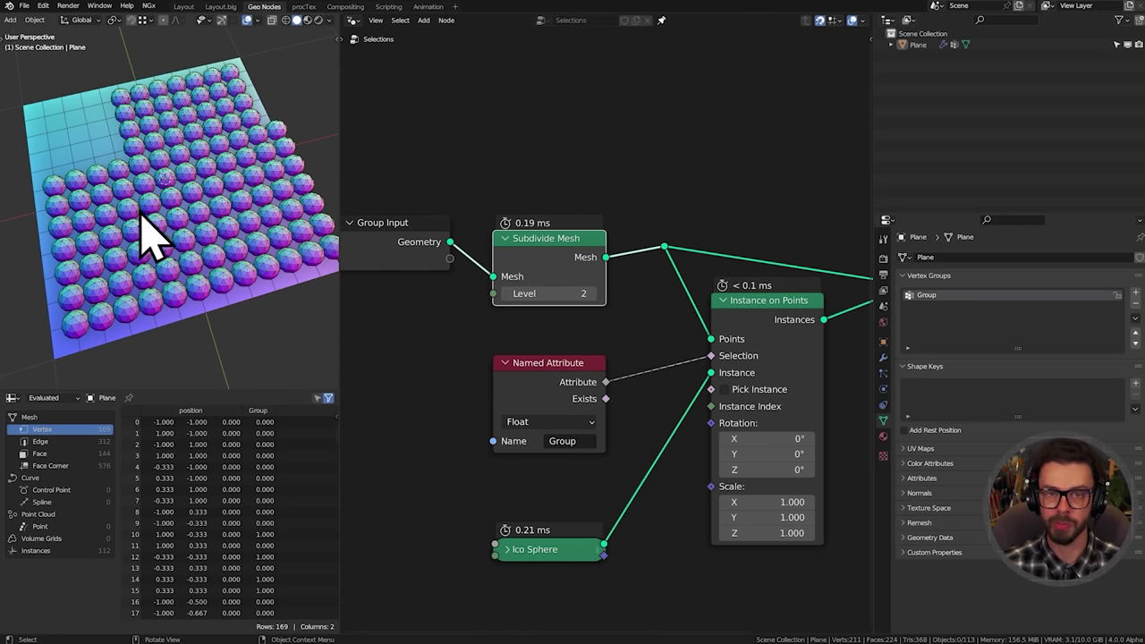
Dissolve the reroute after Subdivide Mesh while keeping its links, and move the Group Input node closer to Subdivide Mesh
{"action": "middle_click_drag", "start_coordinate": [546, 284], "coordinate": [573, 276]}
{"action": "left_click_drag", "start_coordinate": [660, 217], "coordinate": [695, 273]}
{"action": "key", "text": "ctrl+x"}
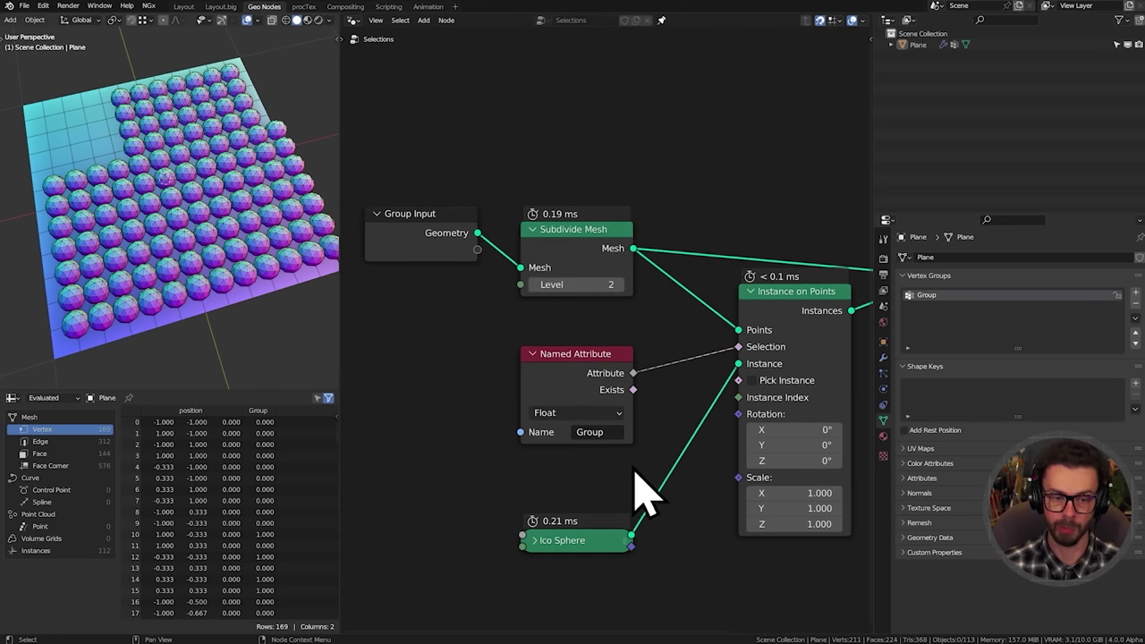
{"action": "left_click_drag", "start_coordinate": [410, 221], "coordinate": [425, 237]}
{"action": "left_click", "coordinate": [425, 237]}
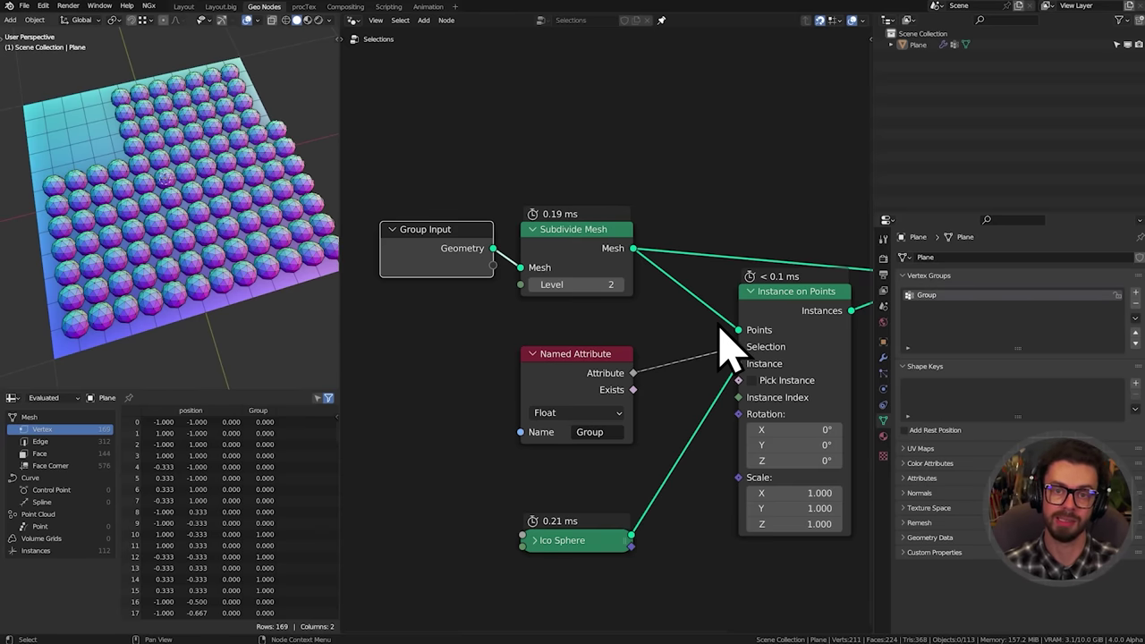
Lower the Subdivide Mesh level to 0
{"action": "middle_click_drag", "start_coordinate": [670, 396], "coordinate": [724, 383]}
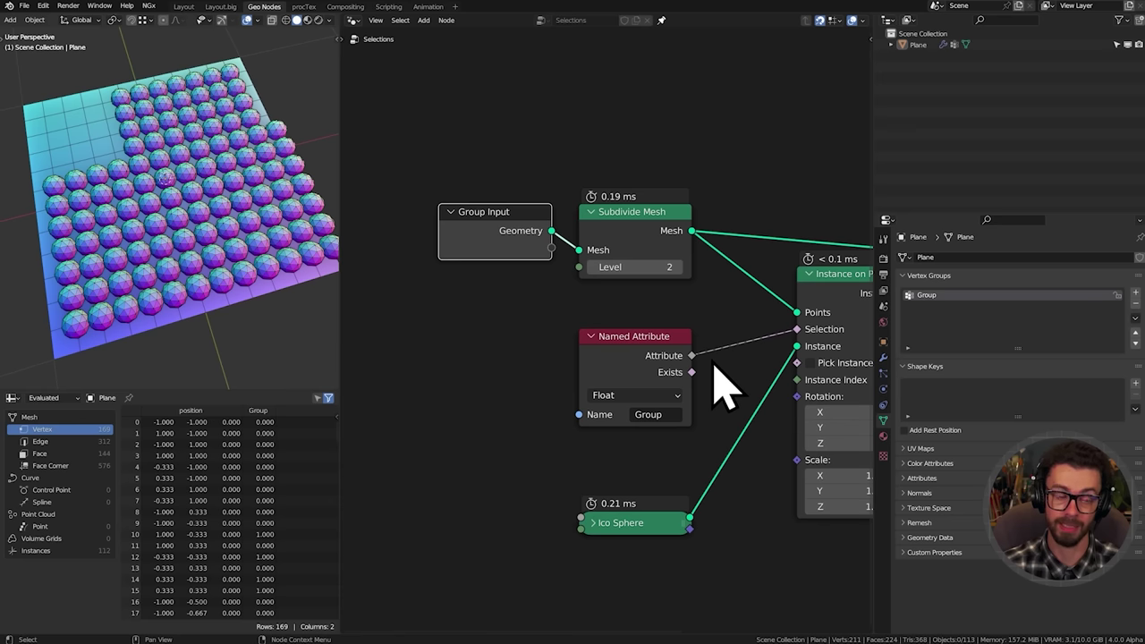
{"action": "left_click", "coordinate": [593, 267]}
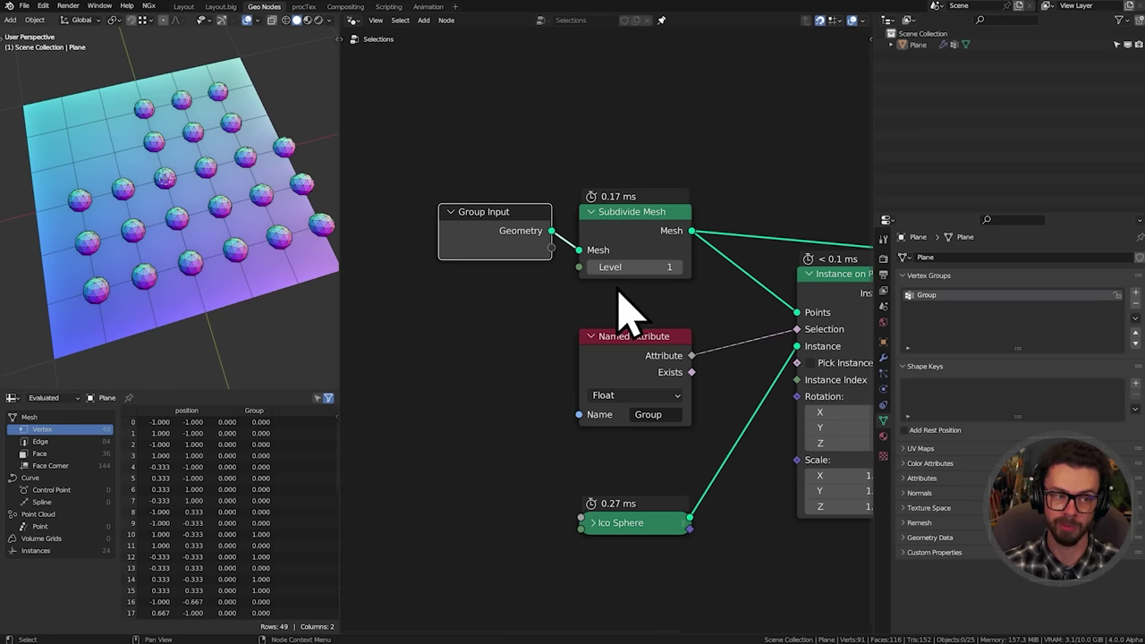
{"action": "left_click", "coordinate": [593, 268]}
{"action": "scroll", "coordinate": [678, 366], "scroll_direction": "up", "scroll_amount": 3}
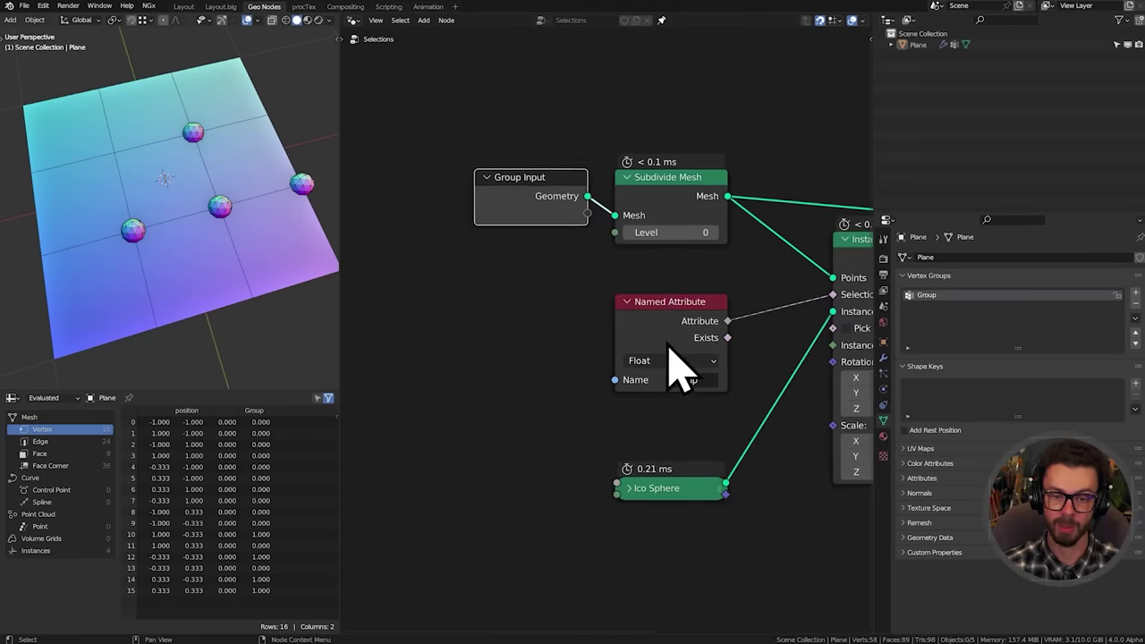
Annotate the empty node editor area with a horizontal line, a 1 at its start and a 0 at its end
{"action": "middle_click_drag", "start_coordinate": [678, 413], "coordinate": [573, 386]}
{"action": "mouse_move", "coordinate": [485, 426]}
{"action": "left_mouse_down"}
{"action": "mouse_move", "coordinate": [736, 221]}
{"action": "mouse_move", "coordinate": [733, 237]}
{"action": "left_mouse_up"}
{"action": "middle_click_drag", "start_coordinate": [465, 312], "coordinate": [742, 268]}
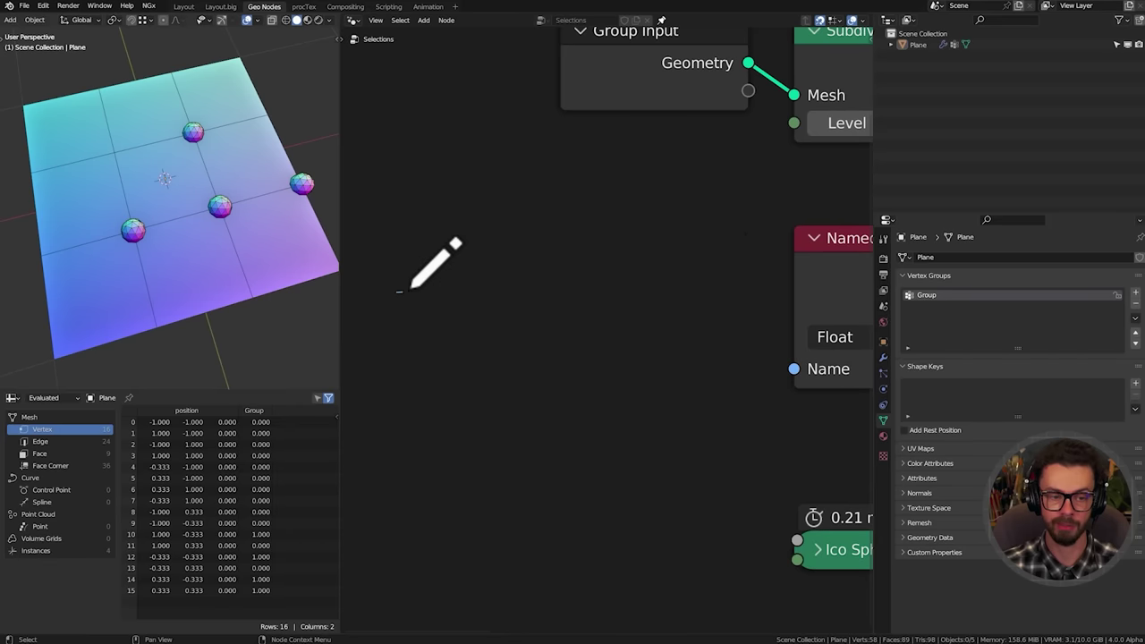
{"action": "left_click_drag", "start_coordinate": [397, 291], "coordinate": [690, 280]}
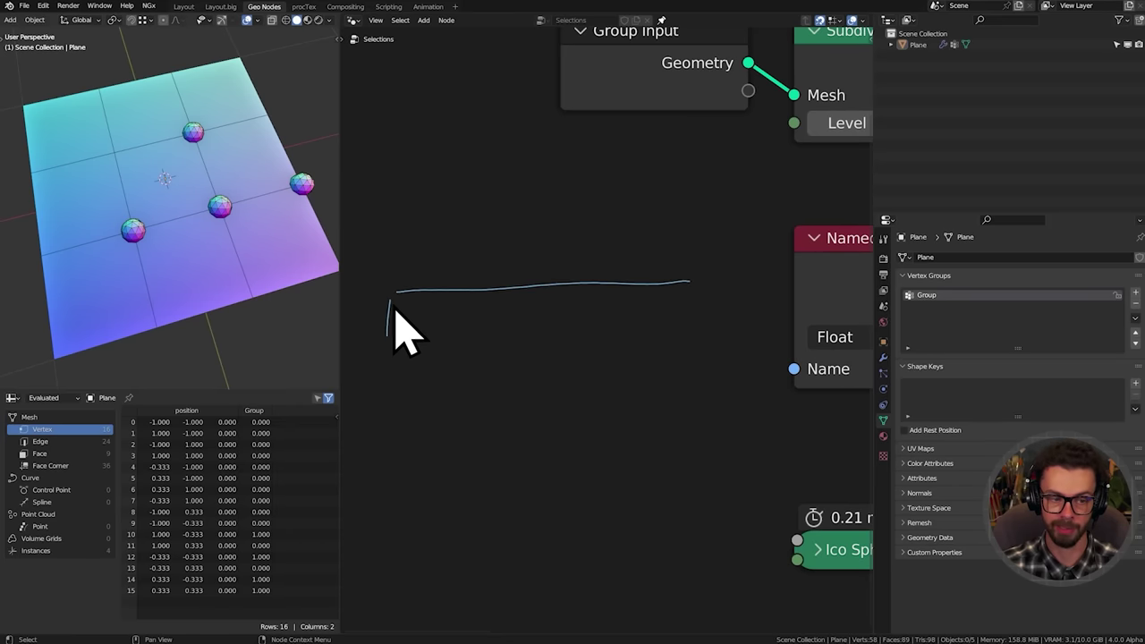
{"action": "left_click_drag", "start_coordinate": [725, 301], "coordinate": [709, 294]}
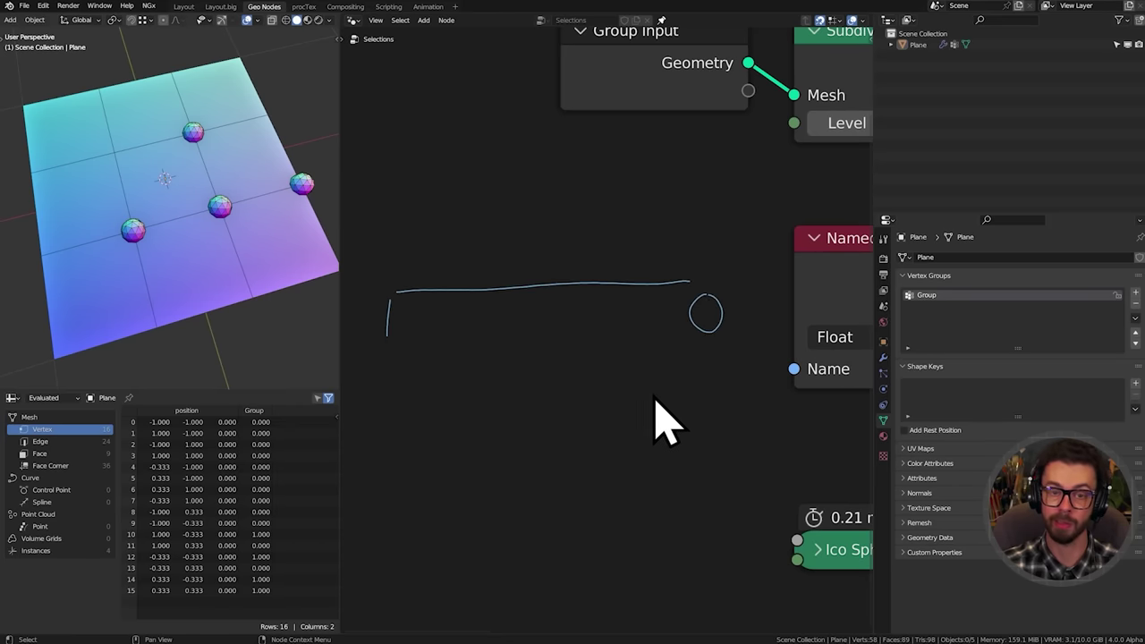
Mark the midpoint of the annotated line with a small cross stroke
{"action": "middle_click_drag", "start_coordinate": [691, 341], "coordinate": [671, 374]}
{"action": "middle_click_drag", "start_coordinate": [562, 305], "coordinate": [585, 296]}
{"action": "left_click_drag", "start_coordinate": [544, 302], "coordinate": [536, 316]}
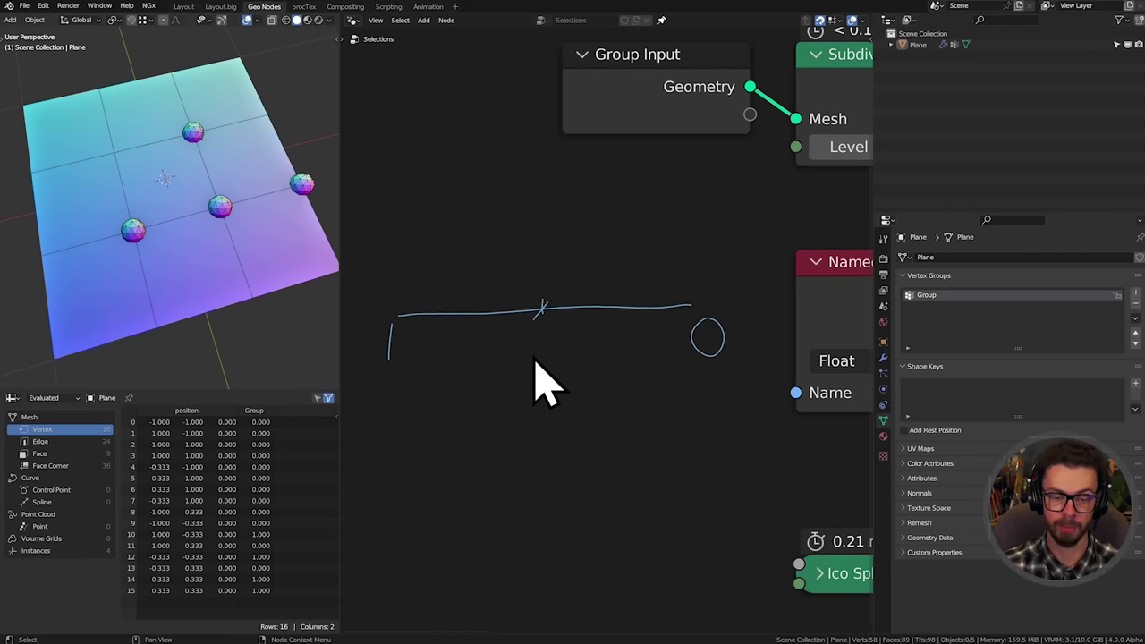
{"action": "scroll", "coordinate": [609, 320], "scroll_direction": "right", "scroll_amount": 5}
{"action": "scroll", "coordinate": [666, 311], "scroll_direction": "left", "scroll_amount": 5}
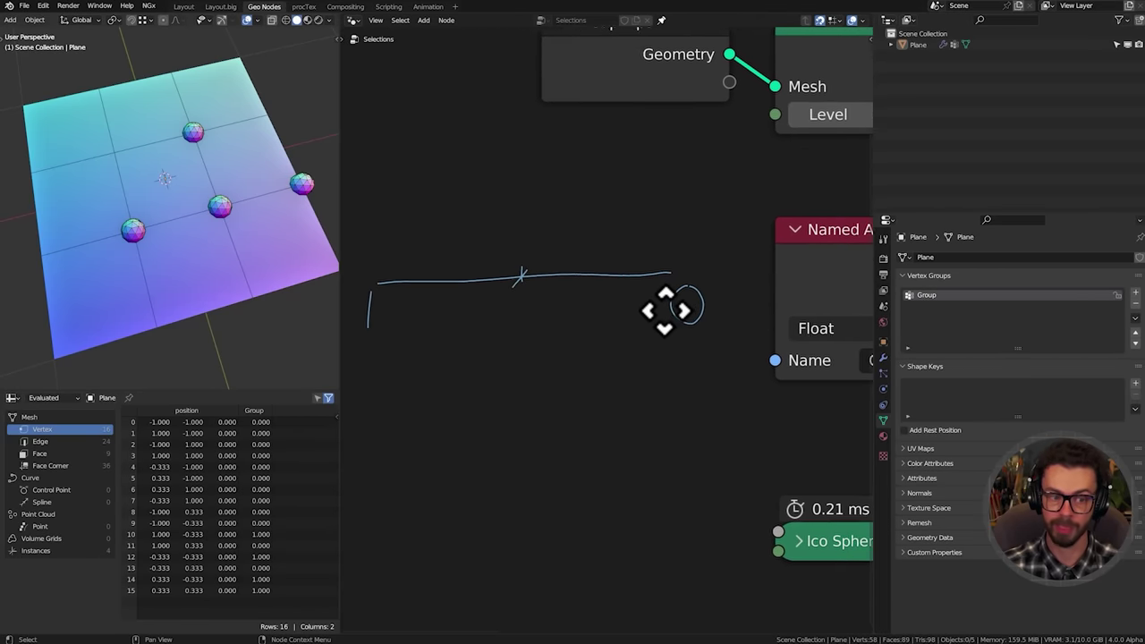
Add an annotation just below the cross that marks the midpoint of the annotated line
{"action": "scroll", "coordinate": [665, 311], "scroll_direction": "left", "scroll_amount": 1}
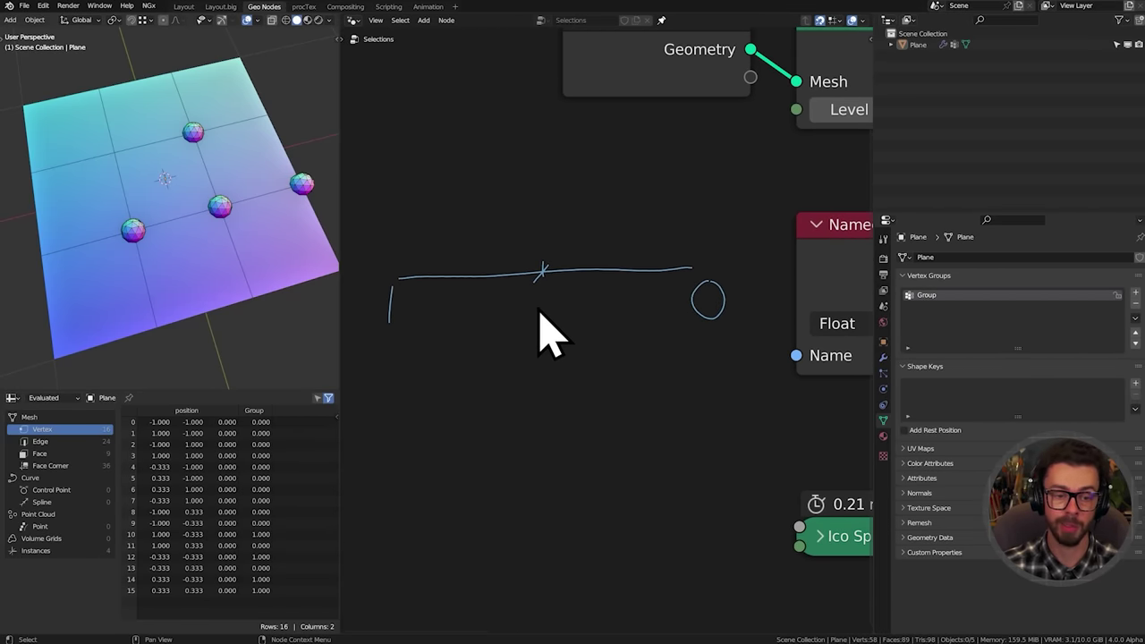
{"action": "left_click_drag", "start_coordinate": [527, 302], "coordinate": [528, 301]}
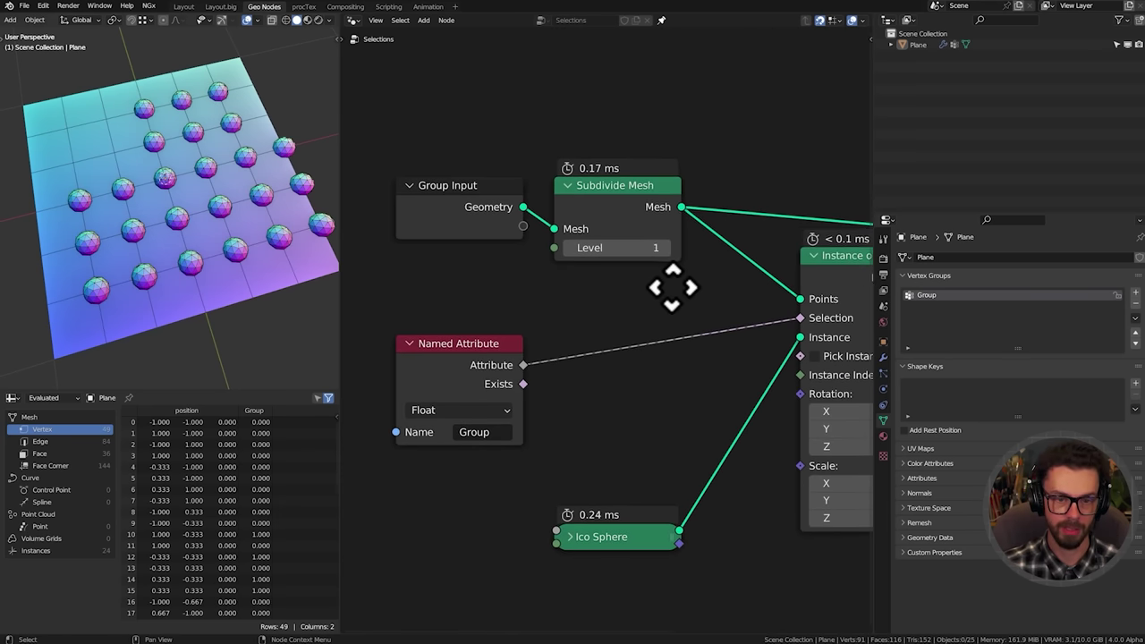
Preview the Group attribute on the subdivided mesh with a Viewer node, placing Named Attribute below Subdivide Mesh and the Viewer above Instance on Points
{"action": "left_click", "coordinate": [594, 259], "text": "ctrl+shift"}
{"action": "left_click", "coordinate": [480, 368], "text": "ctrl+shift"}
{"action": "key", "text": "g"}
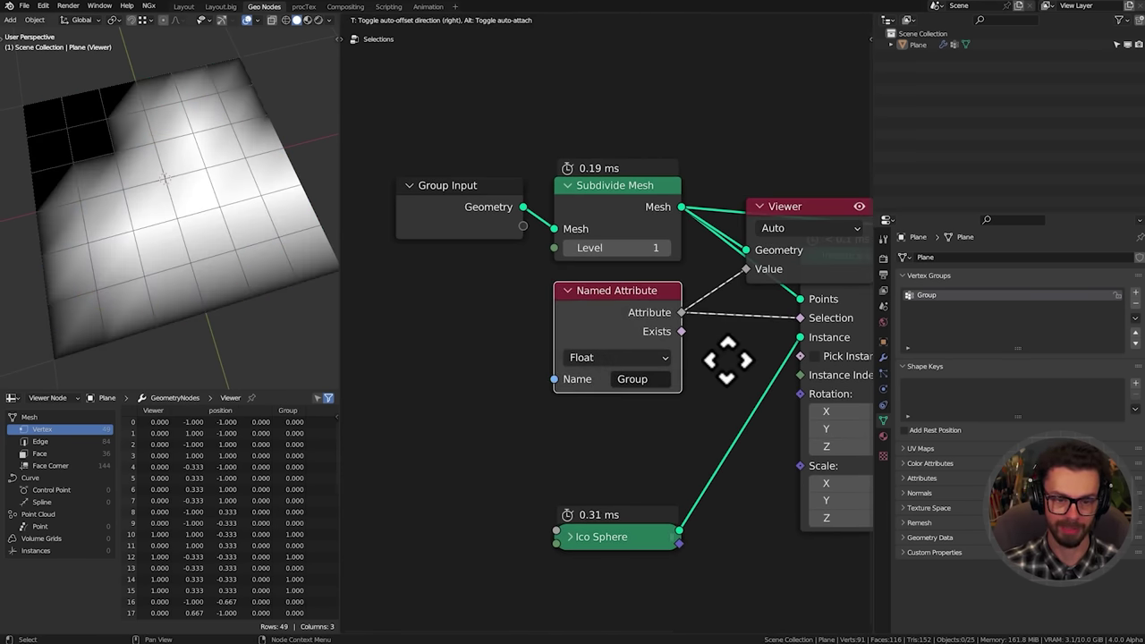
{"action": "left_click", "coordinate": [729, 369]}
{"action": "middle_click_drag", "start_coordinate": [710, 294], "coordinate": [640, 377]}
{"action": "left_click_drag", "start_coordinate": [693, 288], "coordinate": [743, 182]}
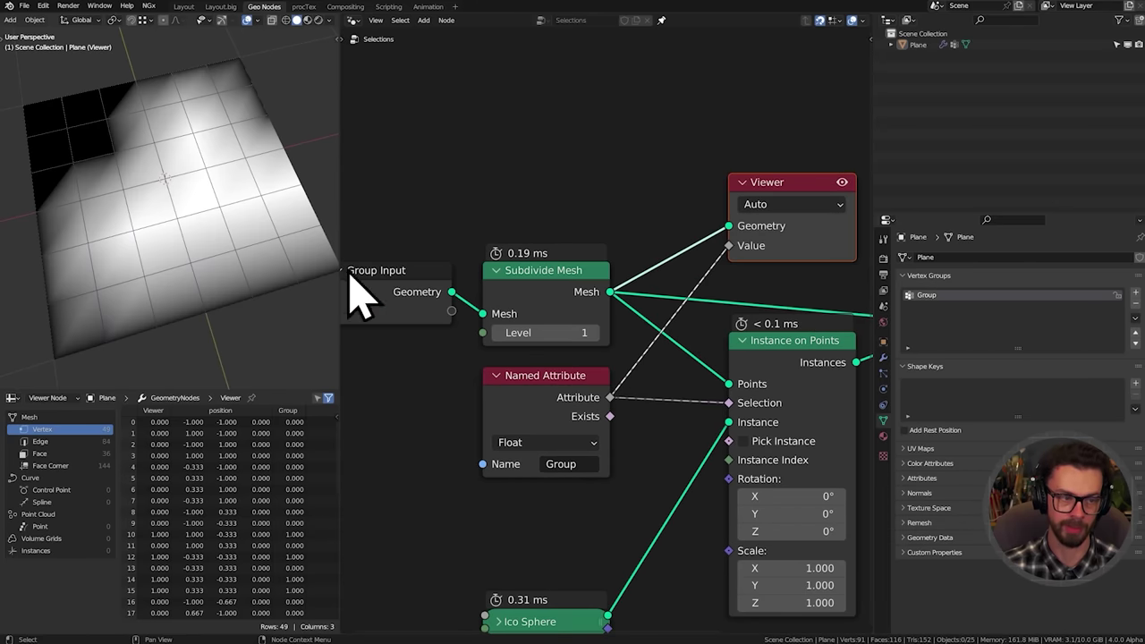
Lower the Subdivide Mesh level to 0 and annotate the plane, marking the four group vertices with strokes and three unselected ones with circles
{"action": "left_click", "coordinate": [499, 332]}
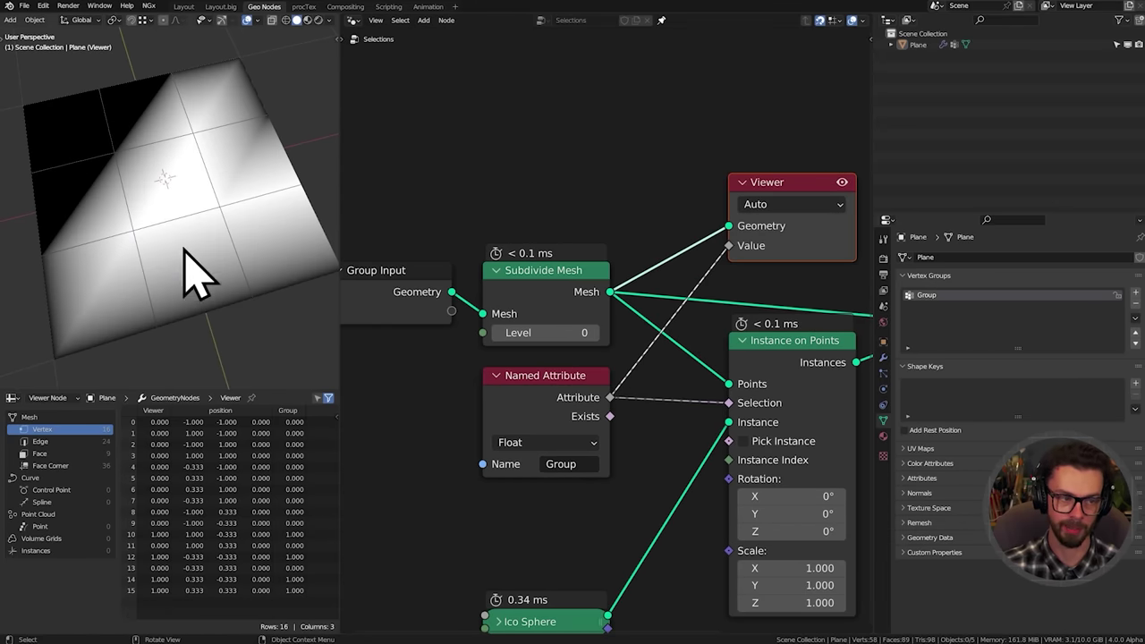
{"action": "left_click_drag", "start_coordinate": [230, 194], "coordinate": [227, 212]}
{"action": "left_click_drag", "start_coordinate": [299, 178], "coordinate": [296, 197]}
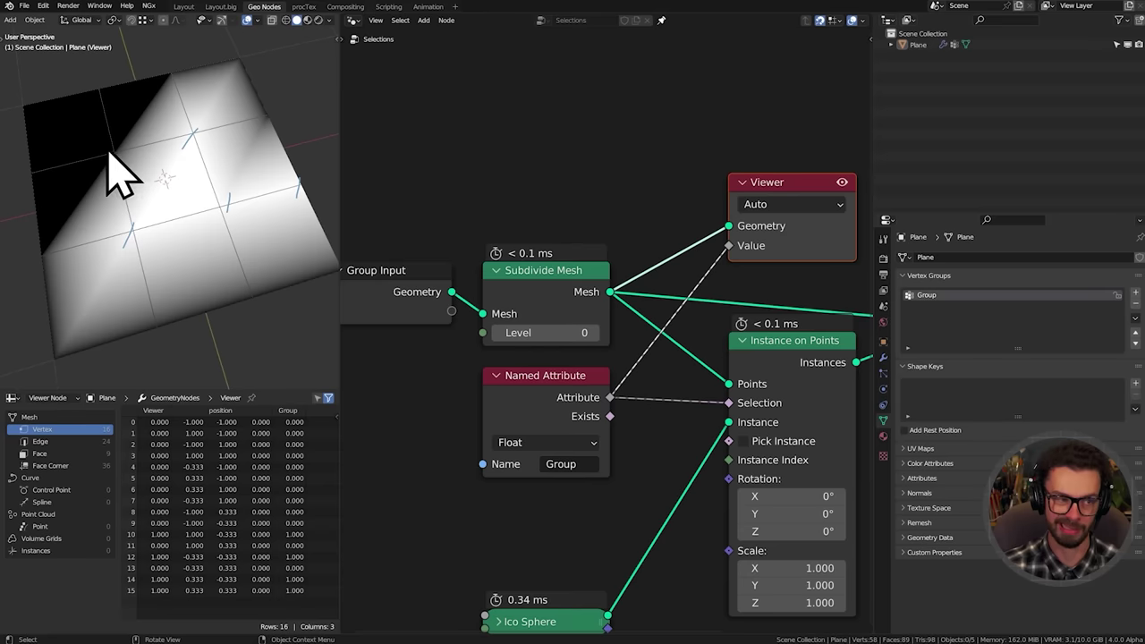
{"action": "left_click_drag", "start_coordinate": [111, 143], "coordinate": [112, 144]}
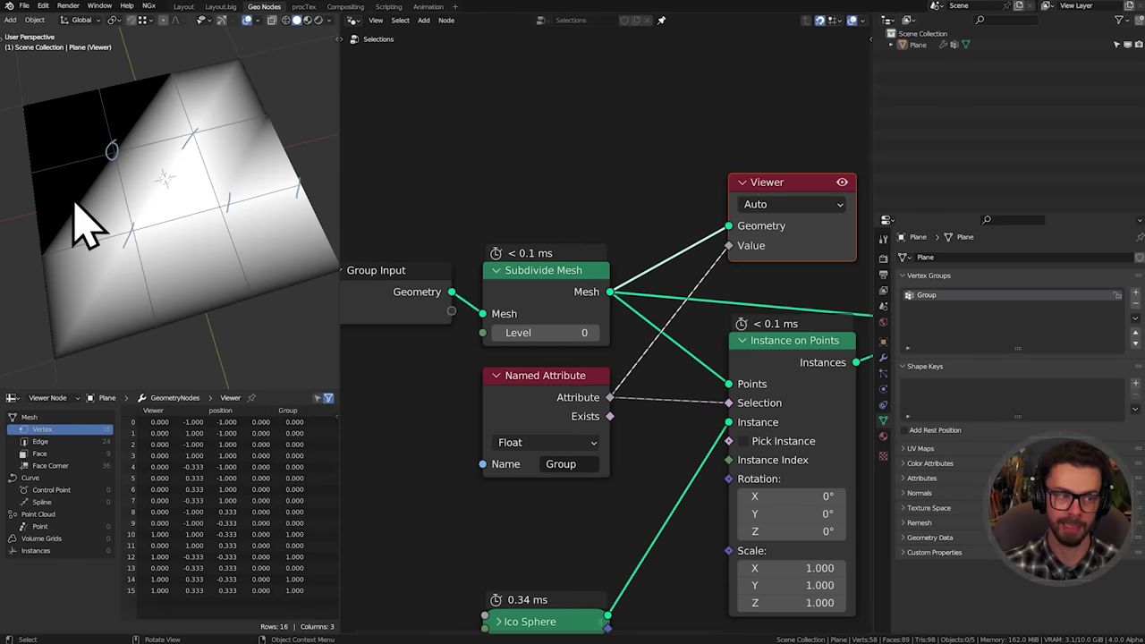
{"action": "left_click_drag", "start_coordinate": [32, 167], "coordinate": [33, 170]}
{"action": "left_click_drag", "start_coordinate": [36, 236], "coordinate": [34, 241]}
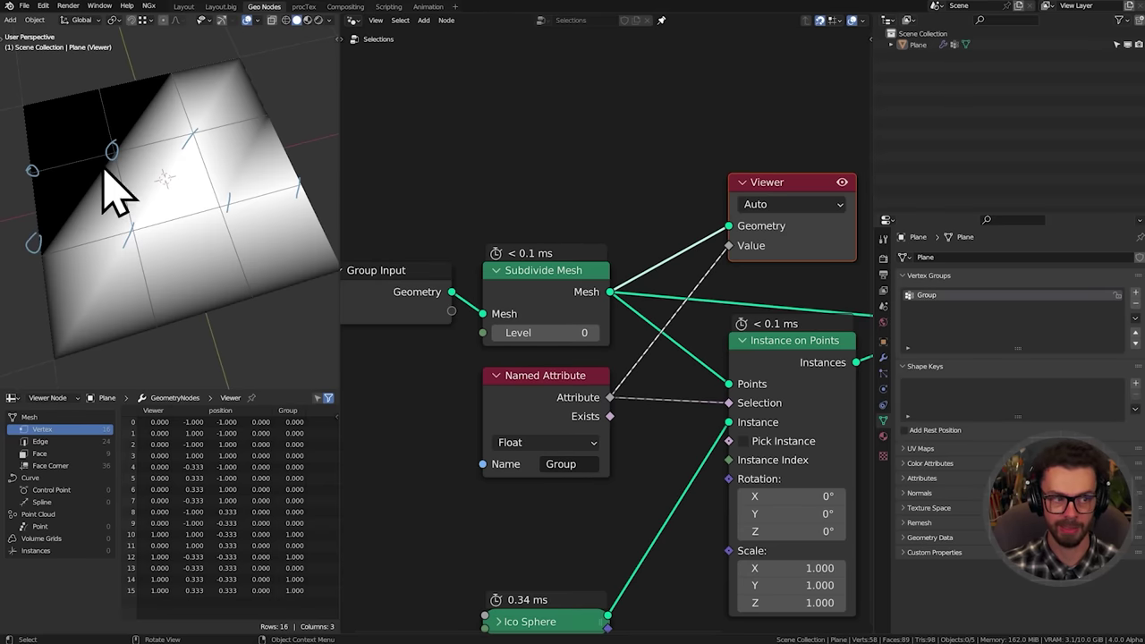
Raise the Subdivide Mesh level to 3
{"action": "left_click", "coordinate": [595, 333]}
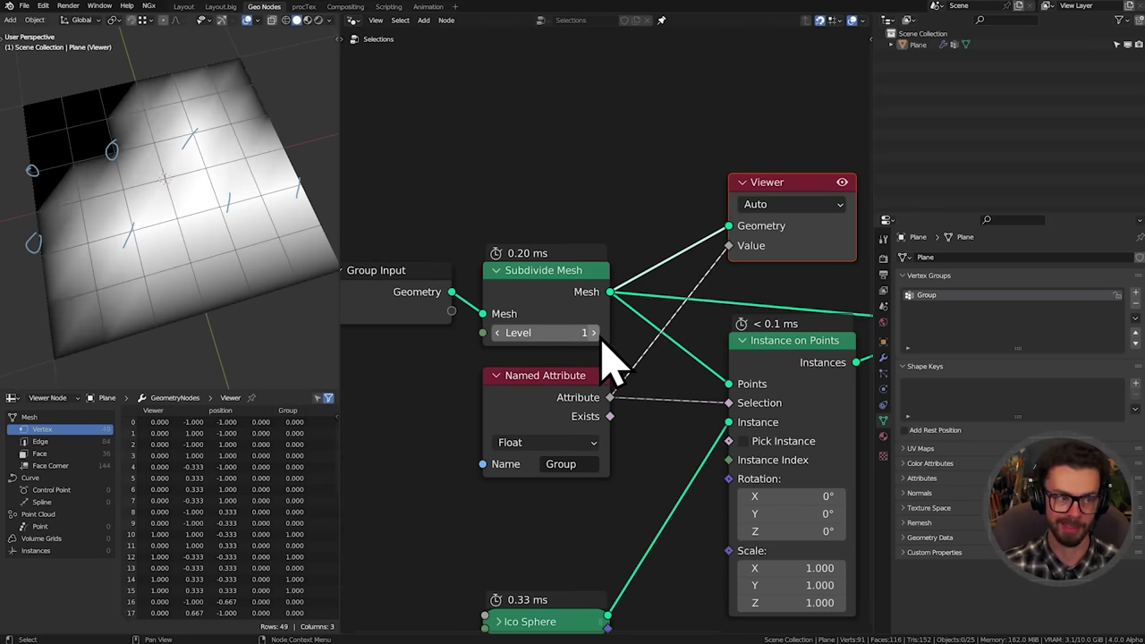
{"action": "left_click", "coordinate": [595, 333]}
{"action": "left_click", "coordinate": [595, 333]}
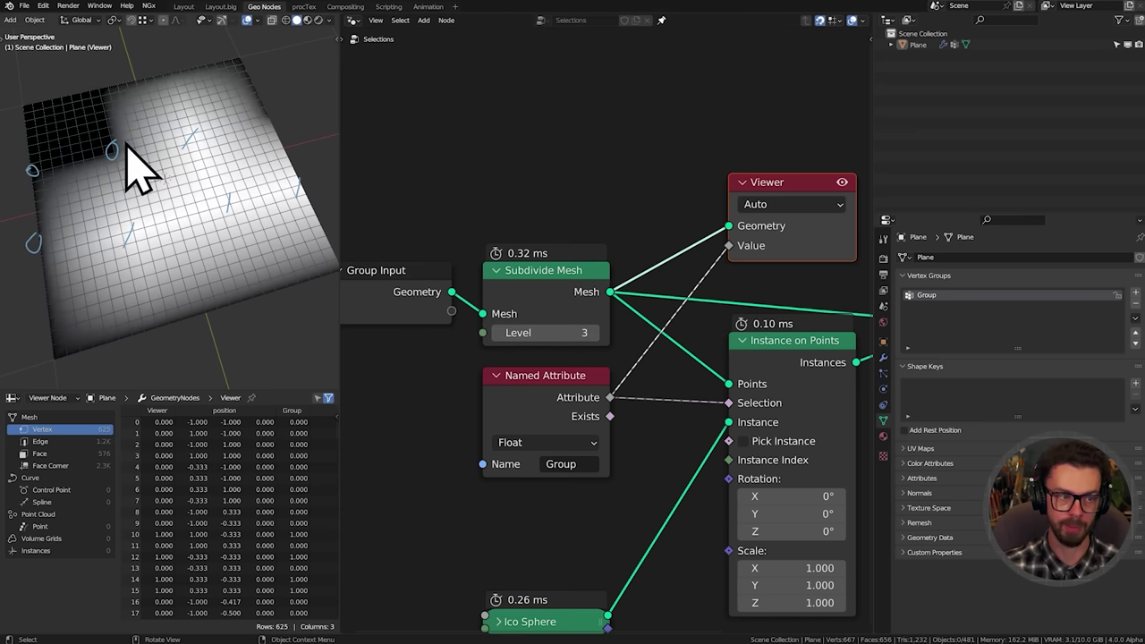
Annotate the span between the circled inner vertex and the neighbouring marked group vertex, and erase all annotations from the plane
{"action": "mouse_move", "coordinate": [124, 157]}
{"action": "left_mouse_down"}
{"action": "mouse_move", "coordinate": [187, 141]}
{"action": "mouse_move", "coordinate": [186, 126]}
{"action": "mouse_move", "coordinate": [132, 143]}
{"action": "left_mouse_up"}
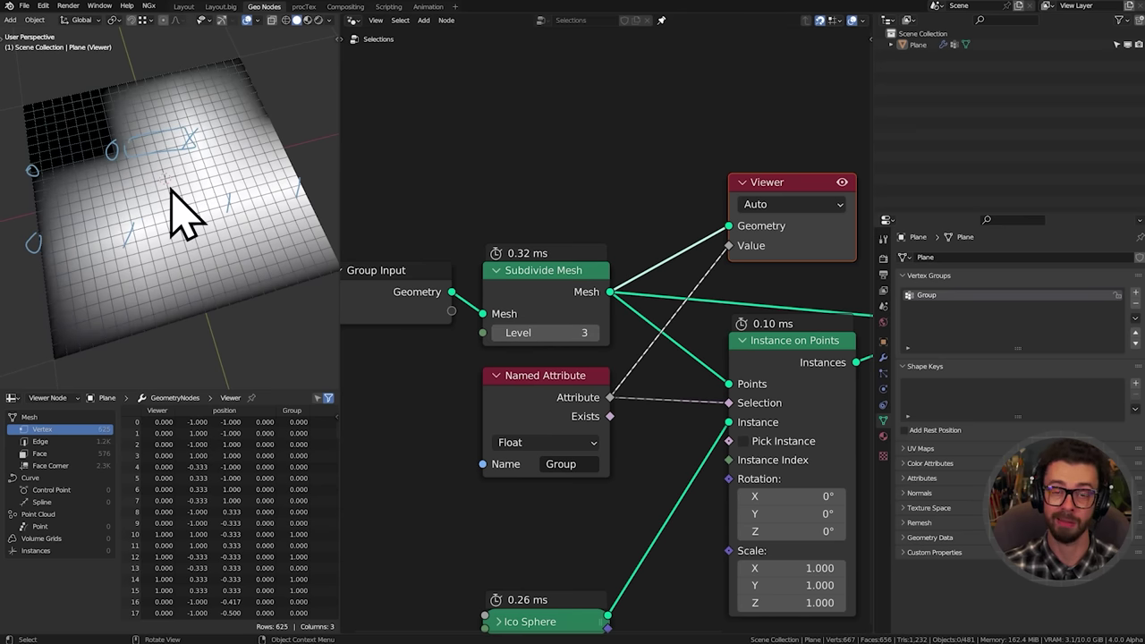
{"action": "mouse_move", "coordinate": [202, 143]}
{"action": "right_mouse_down"}
{"action": "mouse_move", "coordinate": [115, 157]}
{"action": "mouse_move", "coordinate": [134, 229]}
{"action": "mouse_move", "coordinate": [291, 209]}
{"action": "right_mouse_up"}
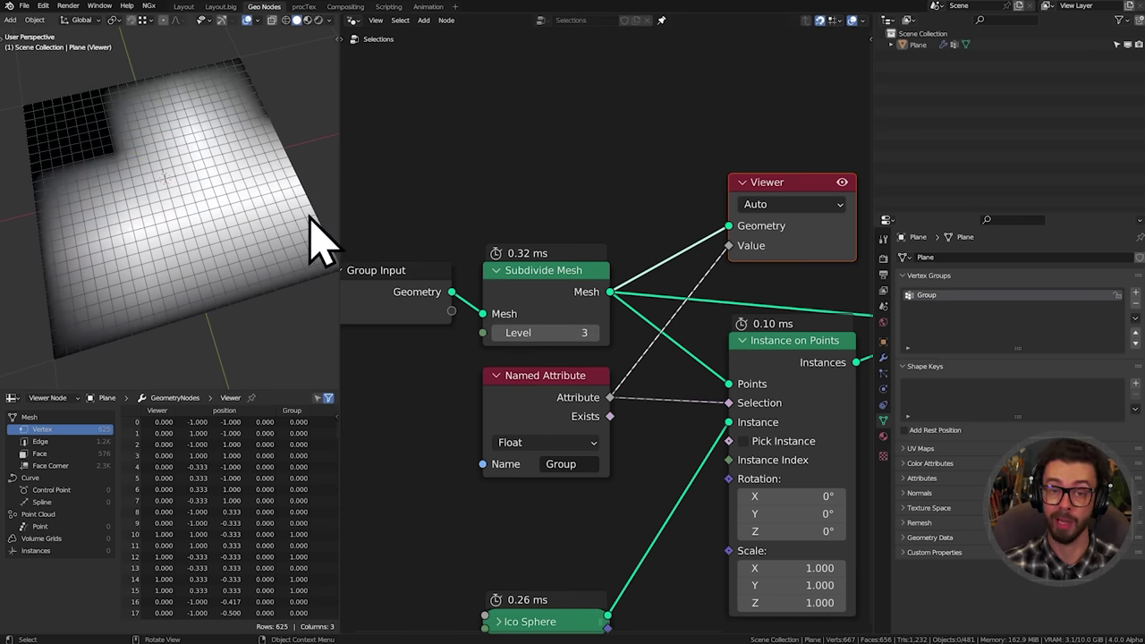
Move the Named Attribute node below Group Input to make room for another node before Instance on Points
{"action": "middle_click_drag", "start_coordinate": [586, 299], "coordinate": [644, 262]}
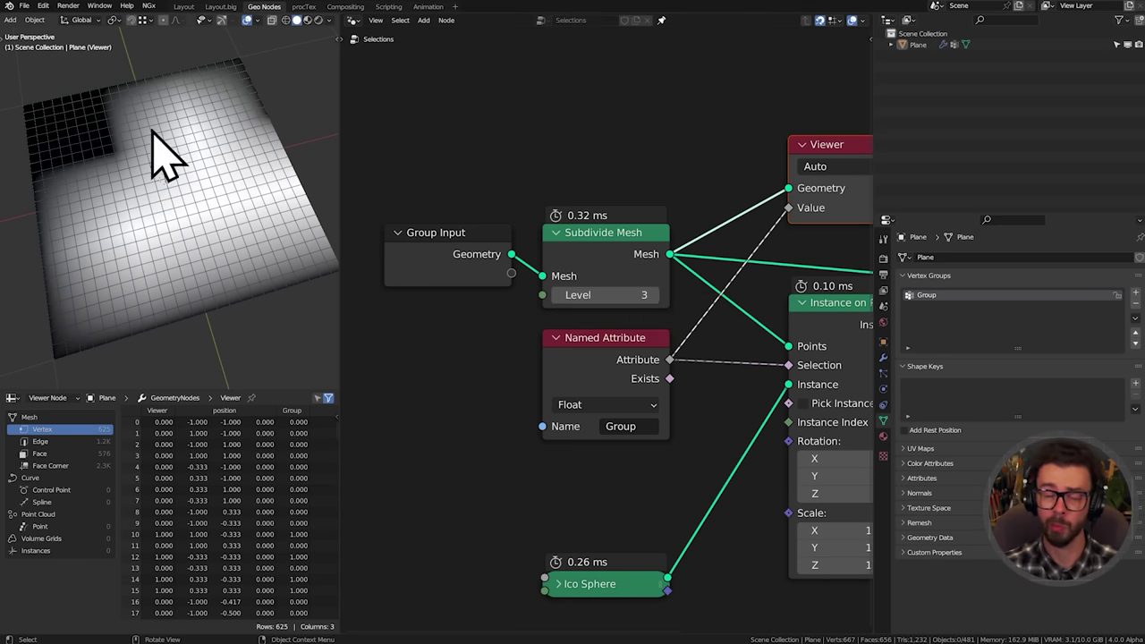
{"action": "middle_click_drag", "start_coordinate": [654, 343], "coordinate": [680, 315]}
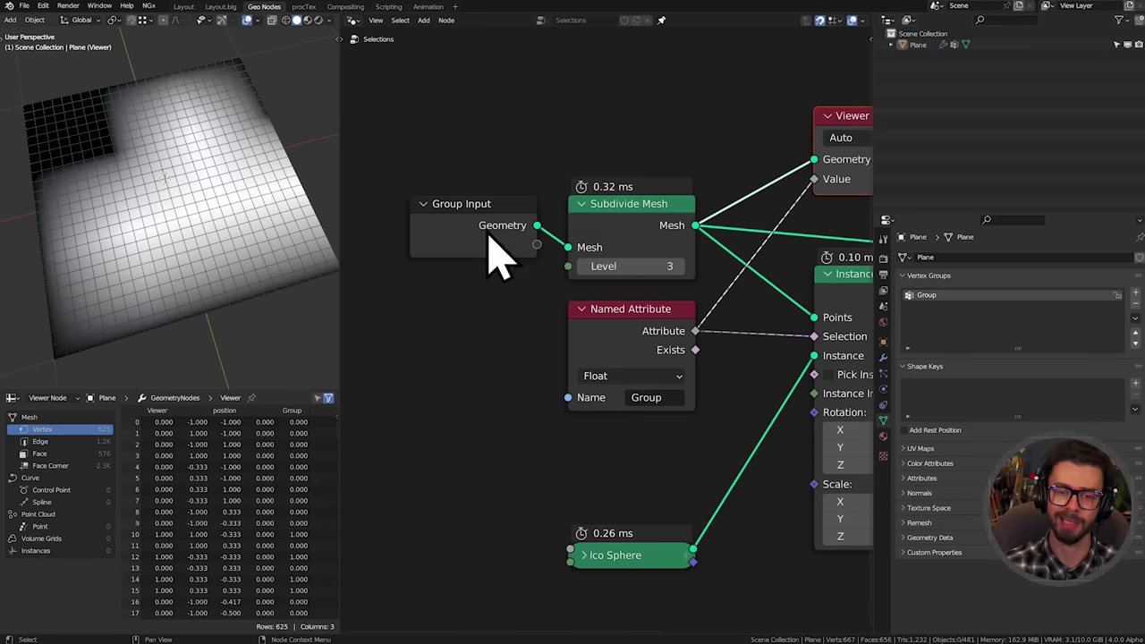
{"action": "middle_click_drag", "start_coordinate": [587, 340], "coordinate": [613, 301]}
{"action": "key", "text": "g"}
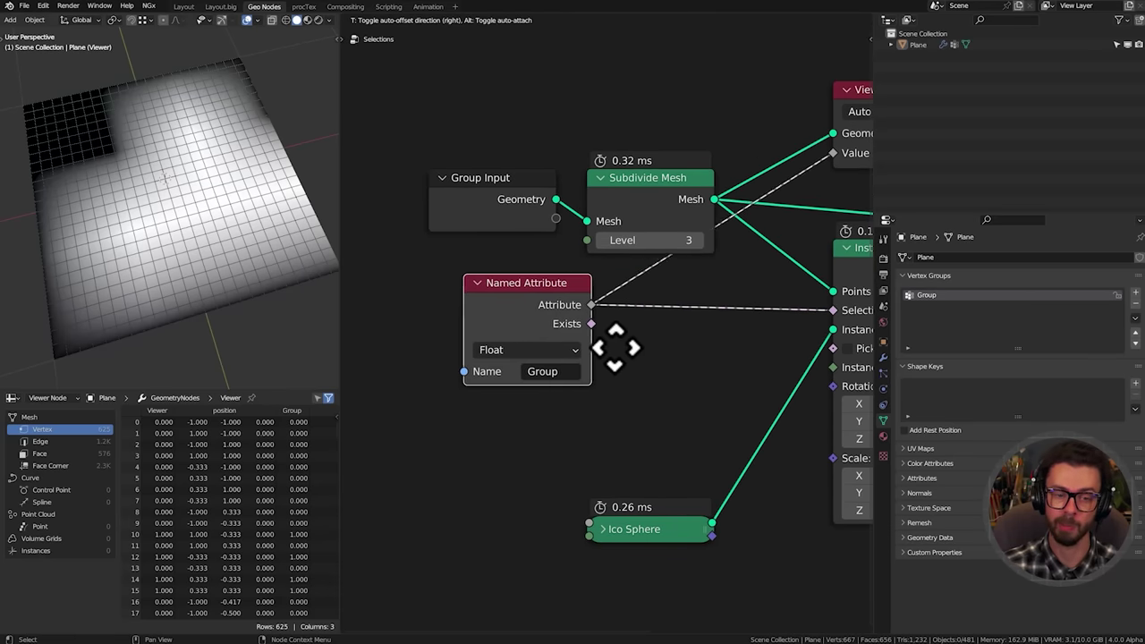
{"action": "left_click", "coordinate": [588, 353]}
{"action": "scroll", "coordinate": [597, 355], "scroll_direction": "up", "scroll_amount": 1}
{"action": "middle_click_drag", "start_coordinate": [630, 365], "coordinate": [572, 363]}
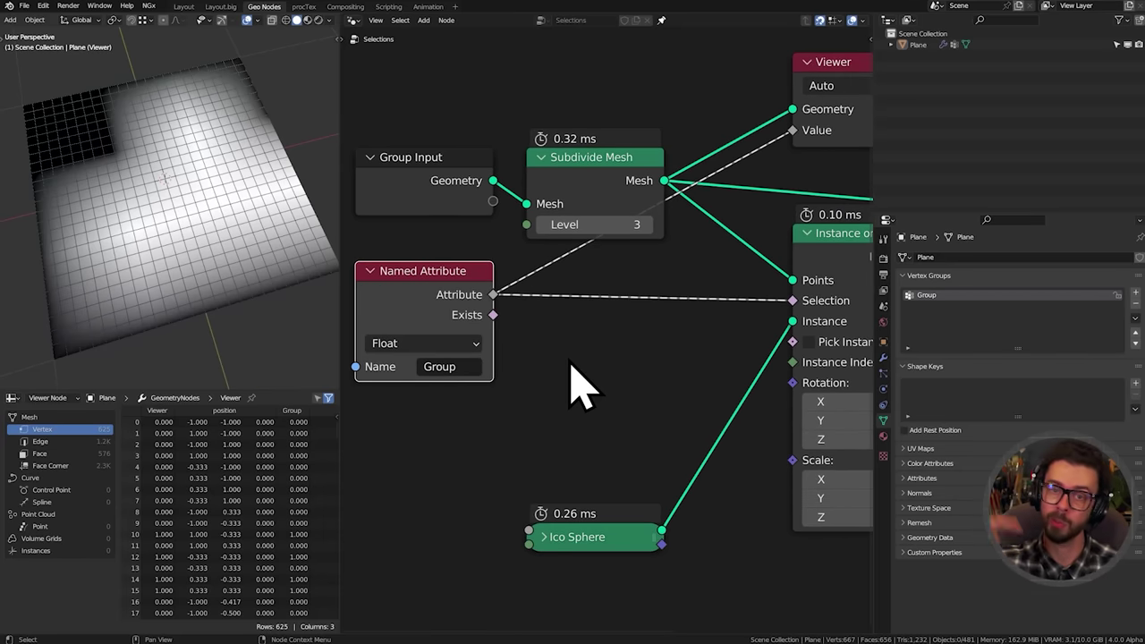
Insert a Float to Integer node on the link from Named Attribute to the Selection input and align it below Subdivide Mesh
{"action": "key", "text": "shift+a"}
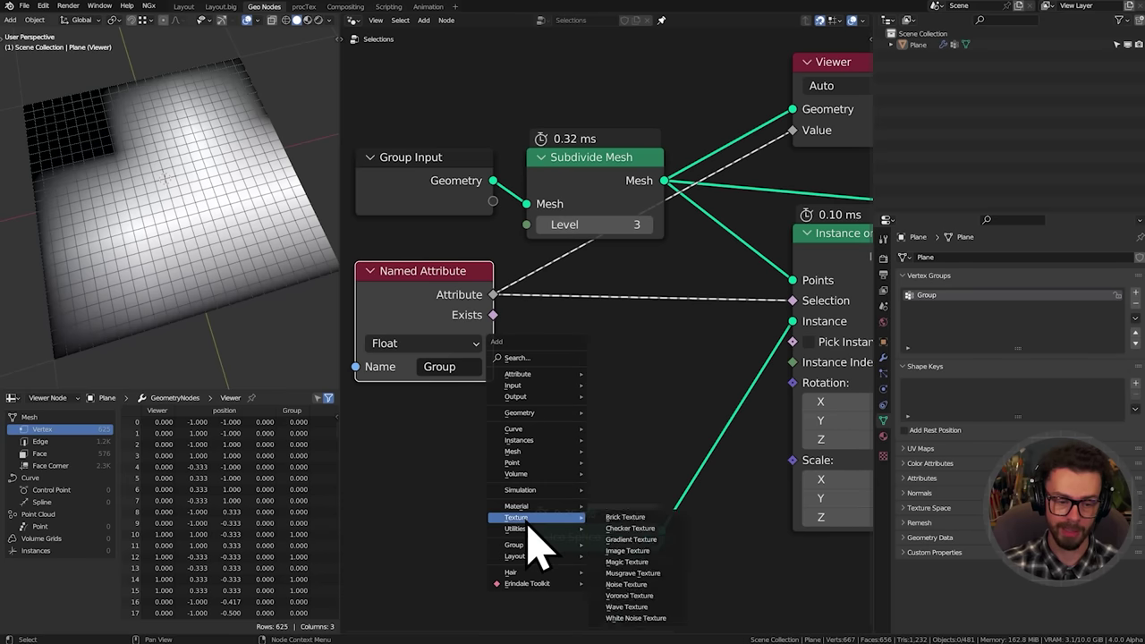
{"action": "mouse_move", "coordinate": [528, 532]}
{"action": "mouse_move", "coordinate": [646, 480]}
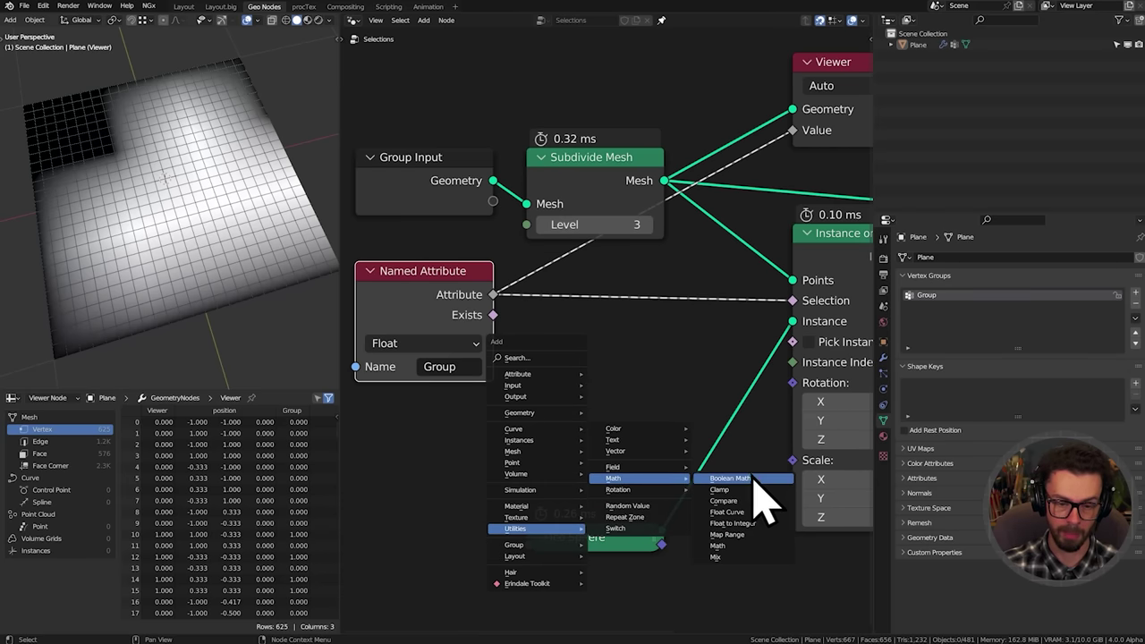
{"action": "left_click", "coordinate": [760, 530]}
{"action": "left_click", "coordinate": [552, 273]}
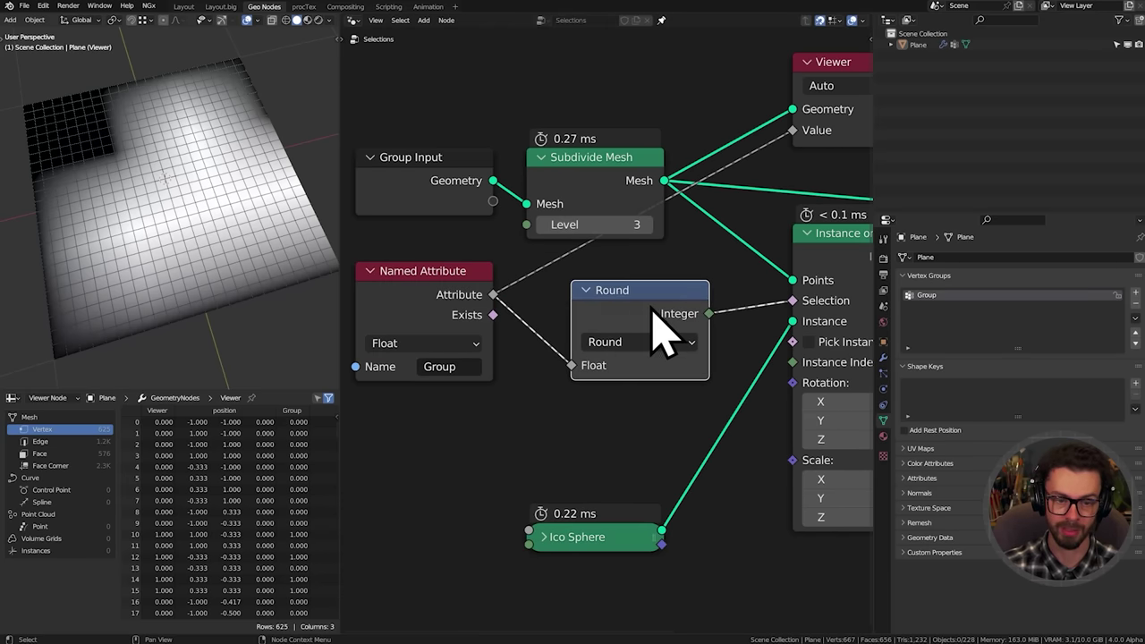
{"action": "left_click_drag", "start_coordinate": [654, 306], "coordinate": [595, 289]}
Preview the Round node's integer output in the Viewer and compare it with the unrounded Group attribute
{"action": "left_click", "coordinate": [598, 283], "text": "ctrl+shift"}
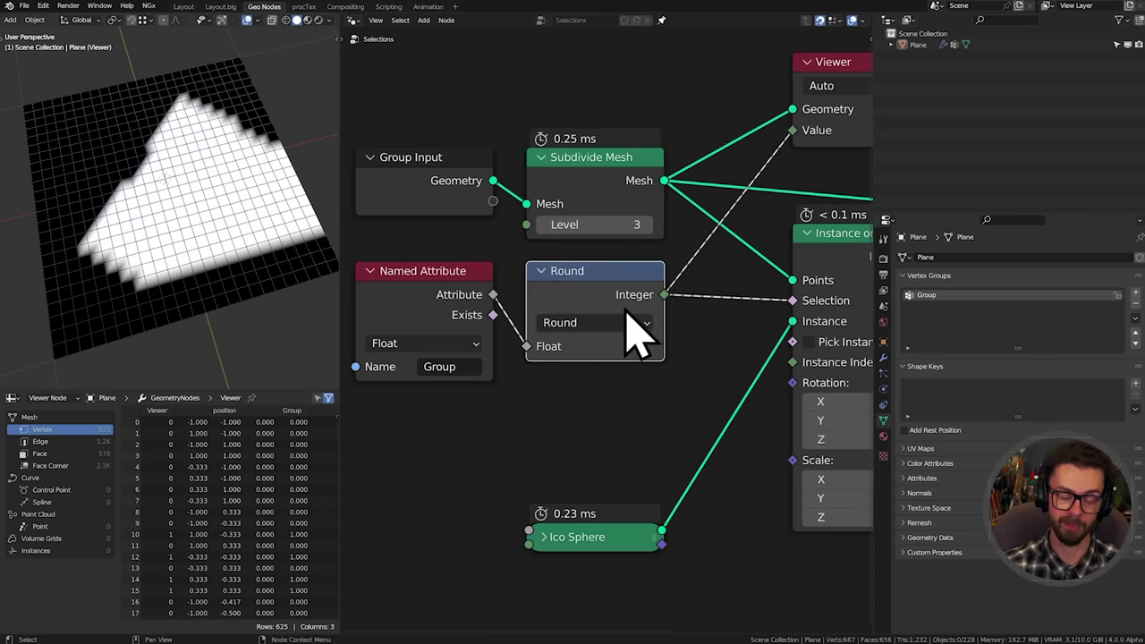
{"action": "middle_click_drag", "start_coordinate": [631, 320], "coordinate": [660, 325], "text": "ctrl"}
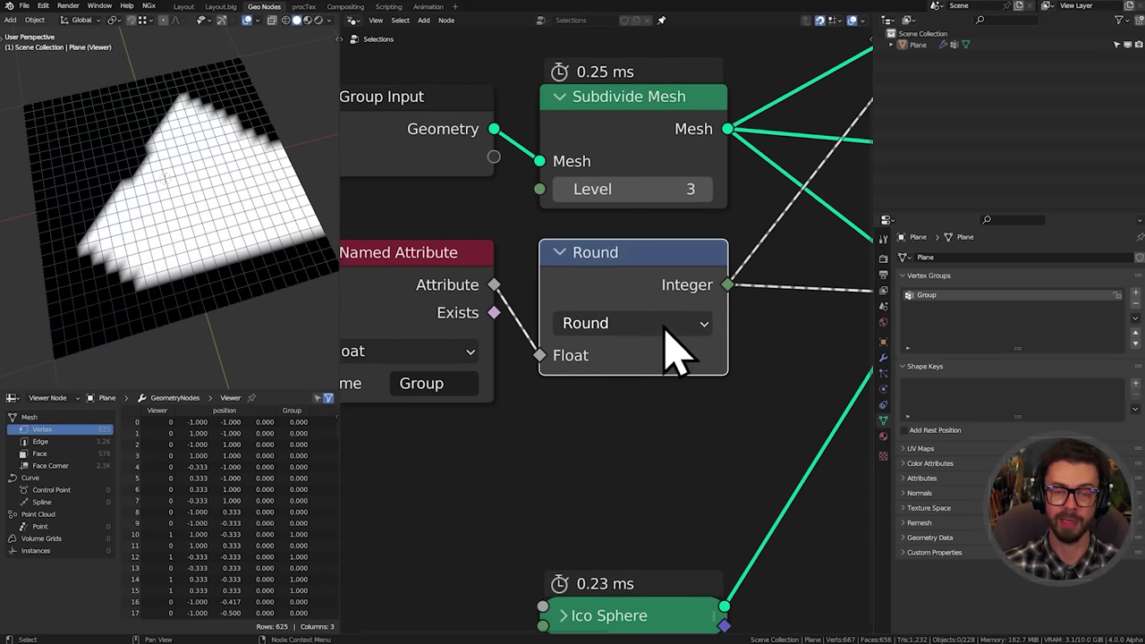
{"action": "left_click", "coordinate": [484, 309], "text": "ctrl+shift"}
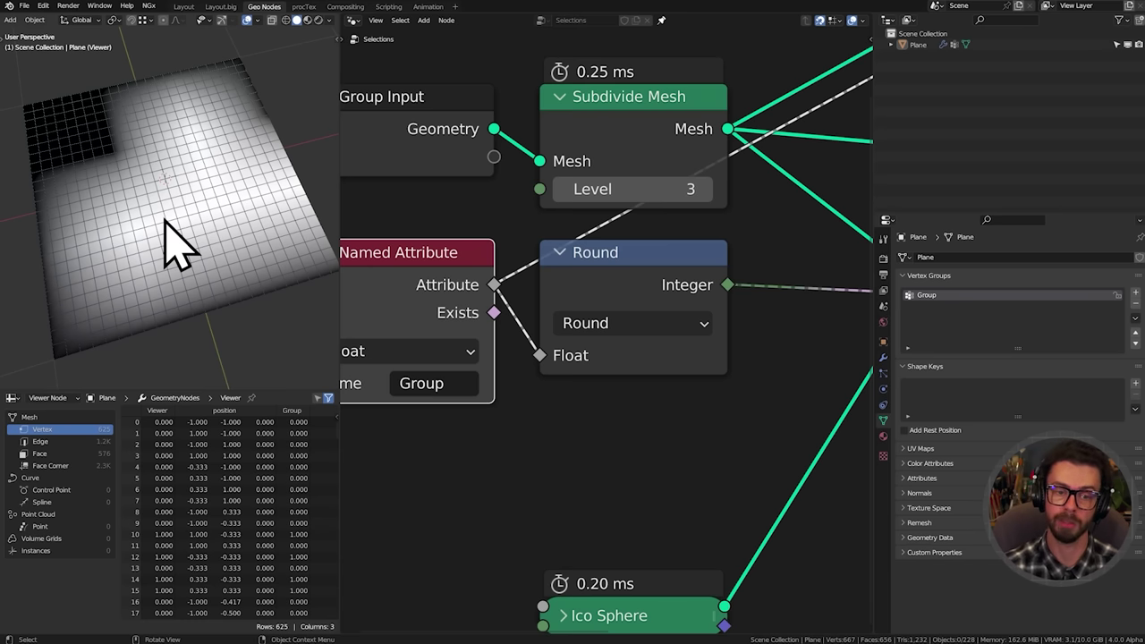
{"action": "left_click", "coordinate": [649, 299], "text": "ctrl+shift"}
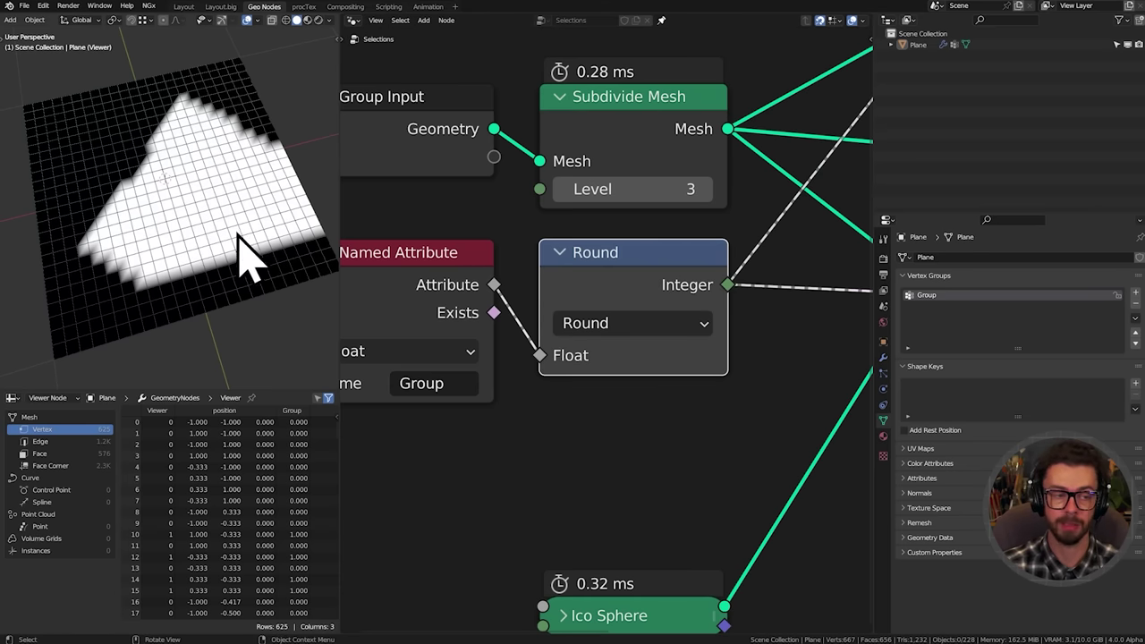
Try the Ceiling and Floor rounding modes in turn on the Float to Integer node
{"action": "scroll", "coordinate": [672, 301], "scroll_direction": "down", "scroll_amount": 1}
{"action": "mouse_move", "coordinate": [672, 302]}
{"action": "middle_mouse_down"}
{"action": "mouse_move", "coordinate": [660, 289]}
{"action": "mouse_move", "coordinate": [634, 305]}
{"action": "mouse_move", "coordinate": [665, 307]}
{"action": "middle_mouse_up"}
{"action": "scroll", "coordinate": [670, 340], "scroll_direction": "up", "scroll_amount": 1}
{"action": "left_click", "coordinate": [667, 338]}
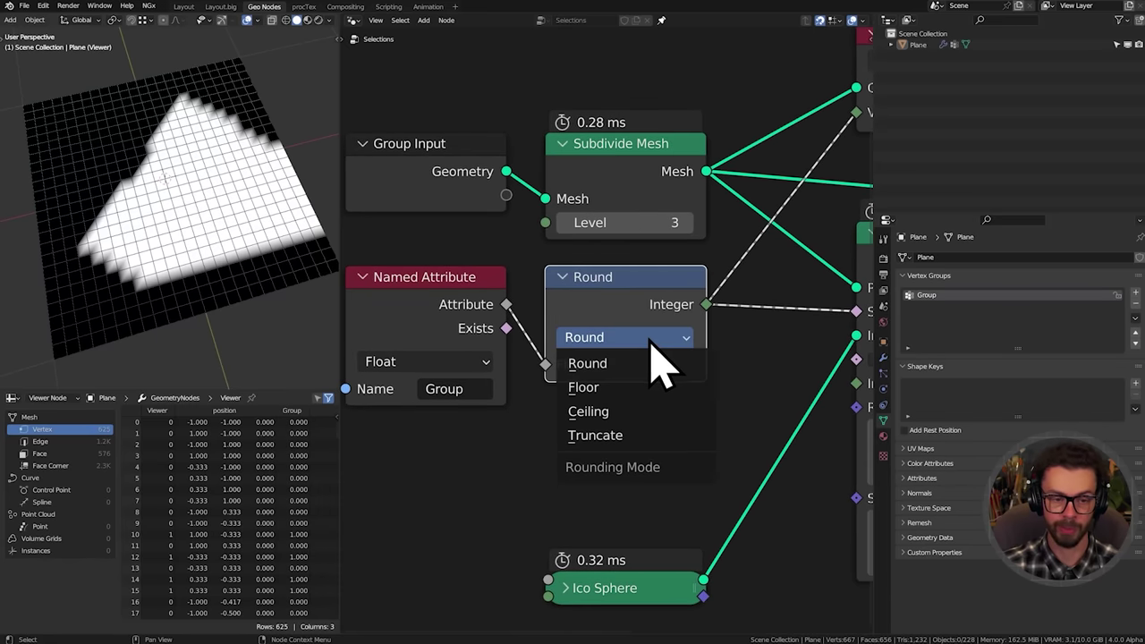
{"action": "left_click", "coordinate": [638, 413]}
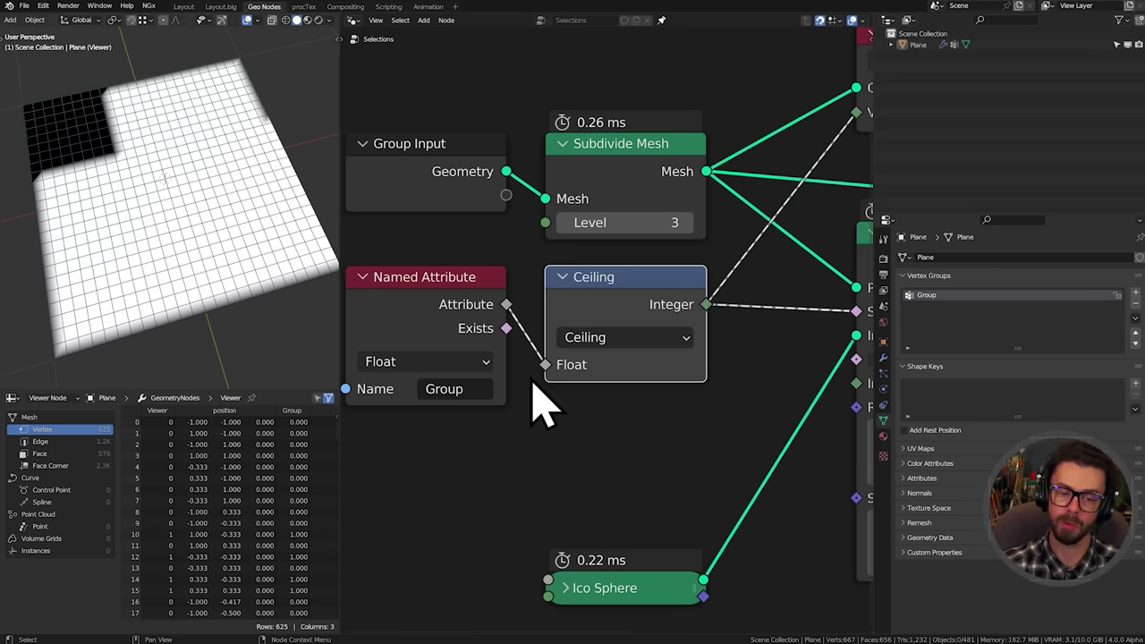
{"action": "left_click", "coordinate": [567, 338]}
{"action": "left_click", "coordinate": [623, 388]}
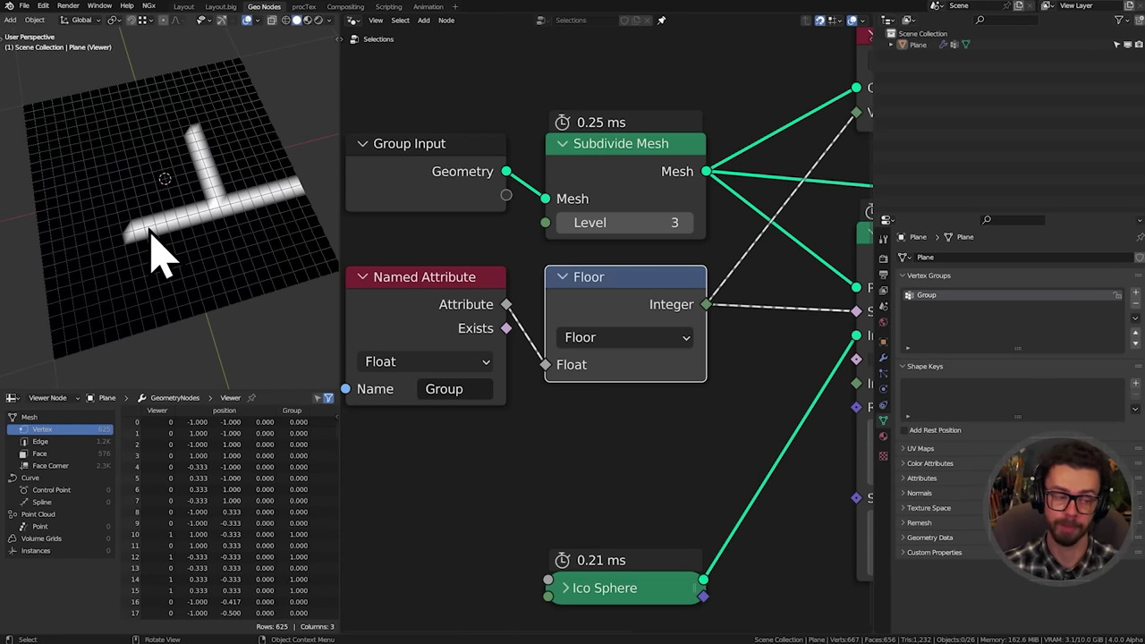
Replace the Floor node with an Equal Compare node fed by the Group attribute, and connect its Result to the Instance on Points Selection
{"action": "scroll", "coordinate": [609, 292], "scroll_direction": "down", "scroll_amount": 1}
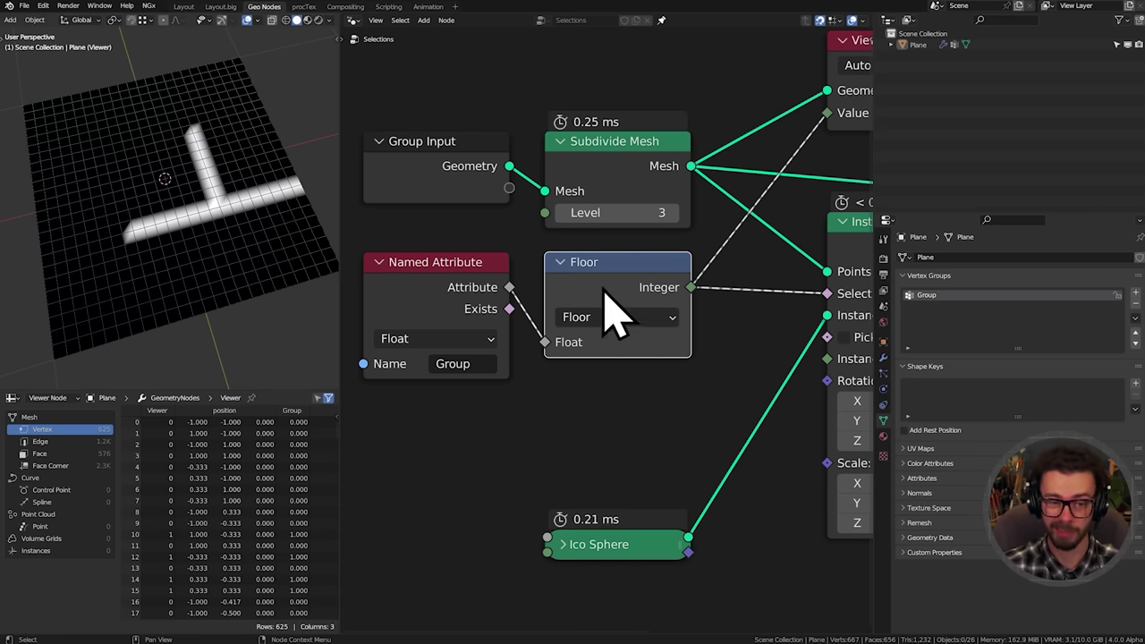
{"action": "key", "text": "x"}
{"action": "left_click_drag", "start_coordinate": [509, 287], "coordinate": [639, 314]}
{"action": "type", "text": "ca"}
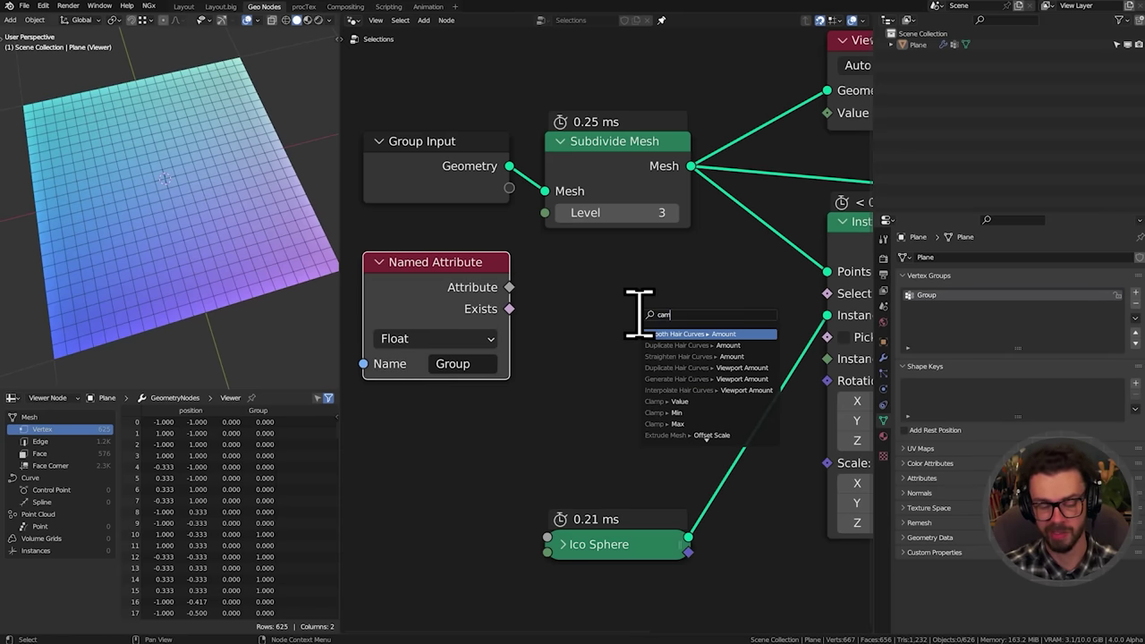
{"action": "key", "text": "BackSpace"}
{"action": "type", "text": "omp"}
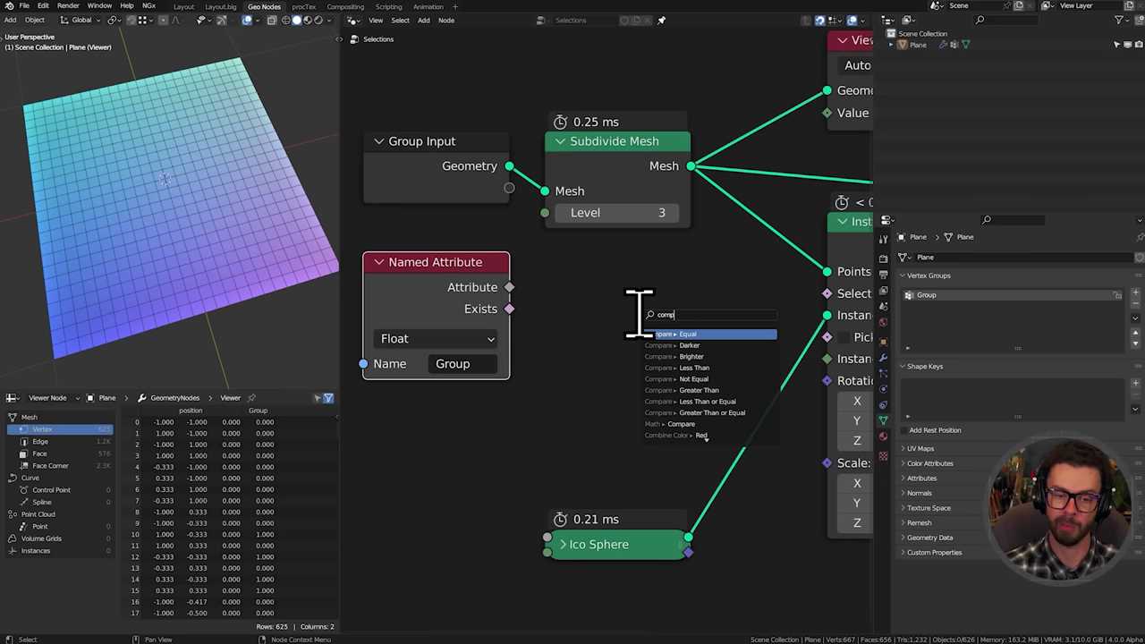
{"action": "key", "text": "Return"}
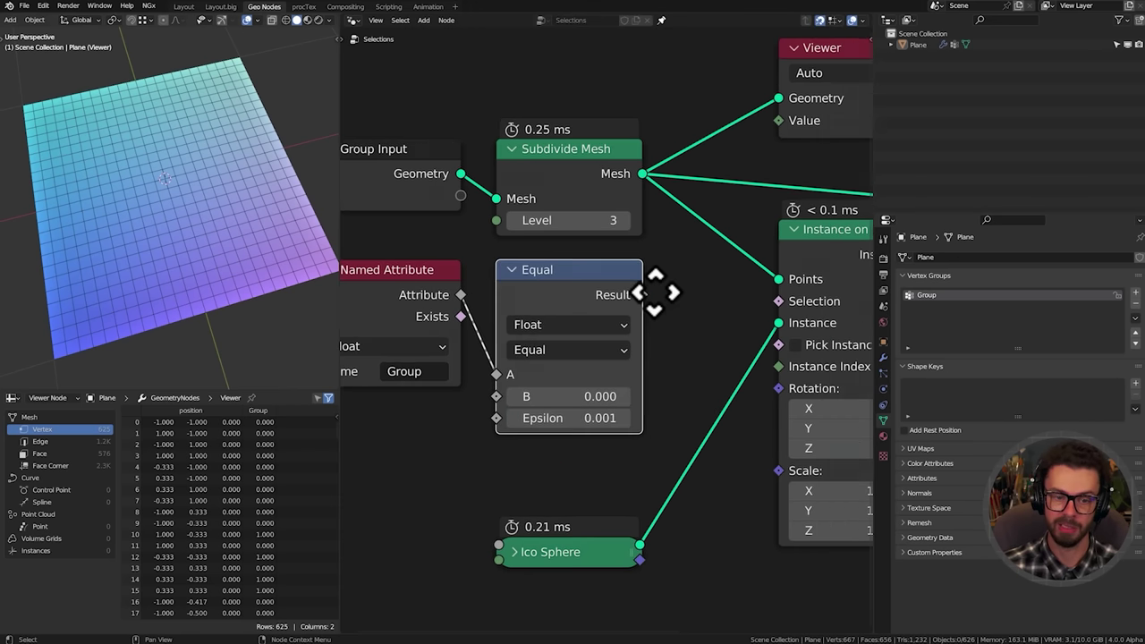
{"action": "left_click", "coordinate": [651, 295]}
{"action": "left_click_drag", "start_coordinate": [635, 296], "coordinate": [787, 304]}
{"action": "middle_click_drag", "start_coordinate": [518, 392], "coordinate": [558, 387]}
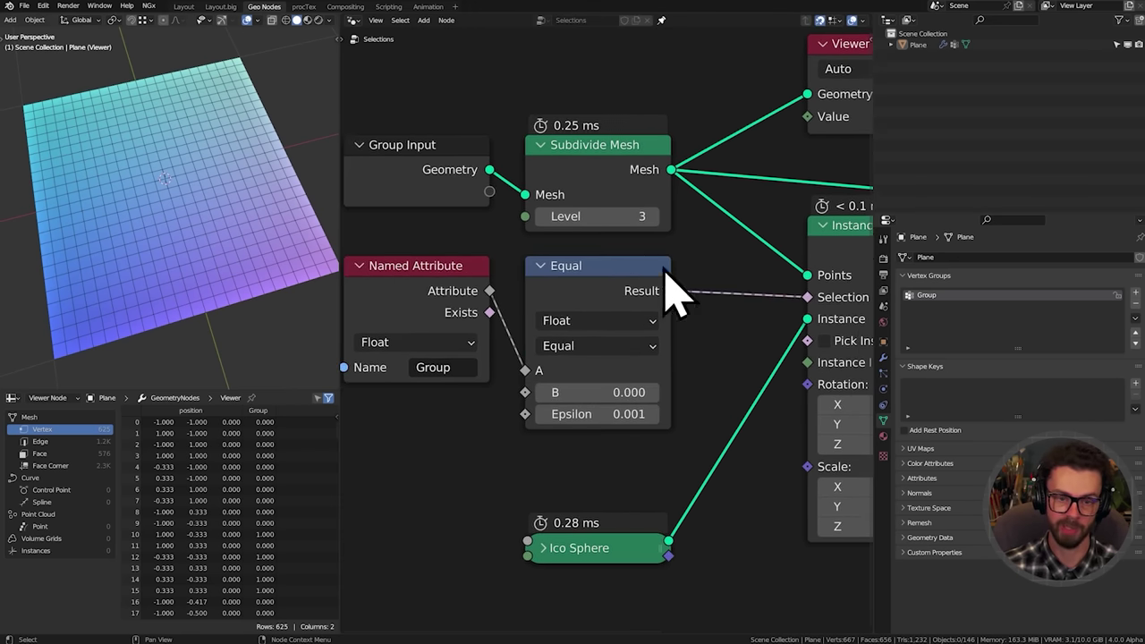
Preview the Equal node's result in the Viewer and set its B value to 1
{"action": "left_click", "coordinate": [640, 277], "text": "ctrl+shift"}
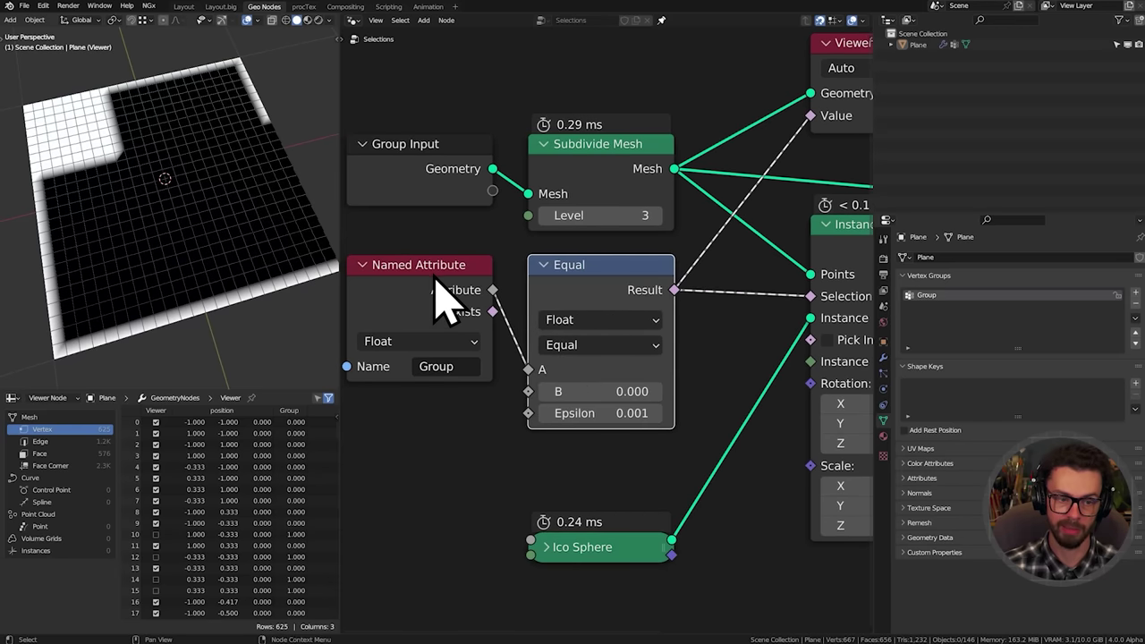
{"action": "left_click", "coordinate": [602, 391]}
{"action": "type", "text": "1"}
{"action": "key", "text": "Return"}
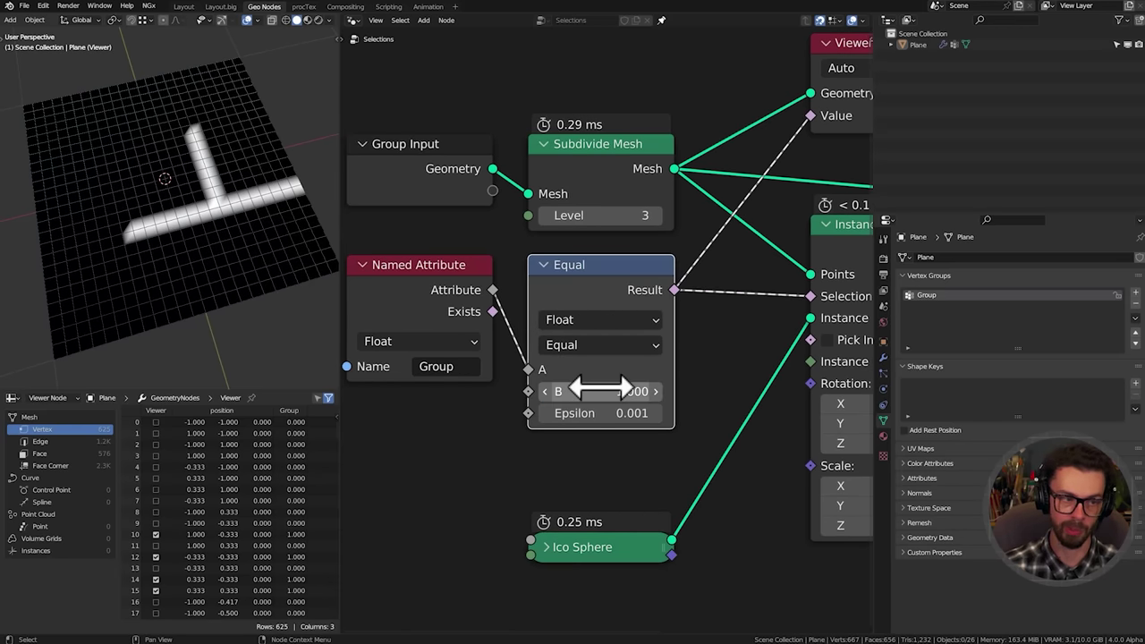
Set the Equal node's Epsilon to 0.010
{"action": "scroll", "coordinate": [754, 409], "scroll_direction": "left", "scroll_amount": 2, "text": "ctrl"}
{"action": "mouse_move", "coordinate": [632, 414]}
{"action": "left_mouse_down"}
{"action": "mouse_move", "coordinate": [784, 414]}
{"action": "mouse_move", "coordinate": [645, 414]}
{"action": "left_mouse_up"}
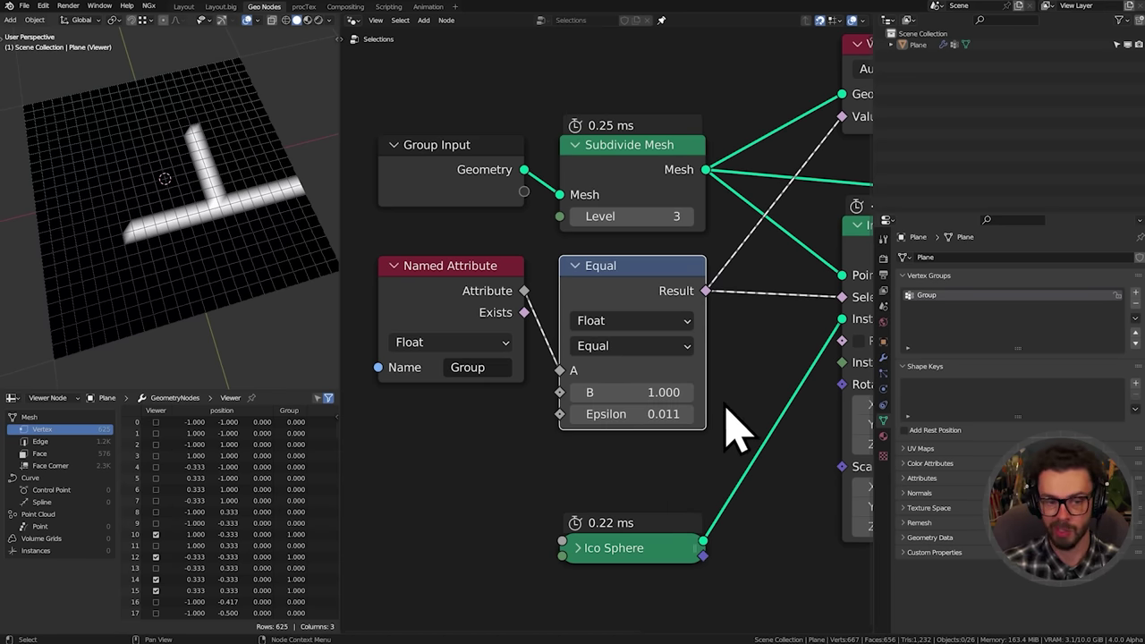
{"action": "mouse_move", "coordinate": [663, 415]}
{"action": "left_mouse_down"}
{"action": "mouse_move", "coordinate": [646, 414]}
{"action": "mouse_move", "coordinate": [658, 414]}
{"action": "left_mouse_up"}
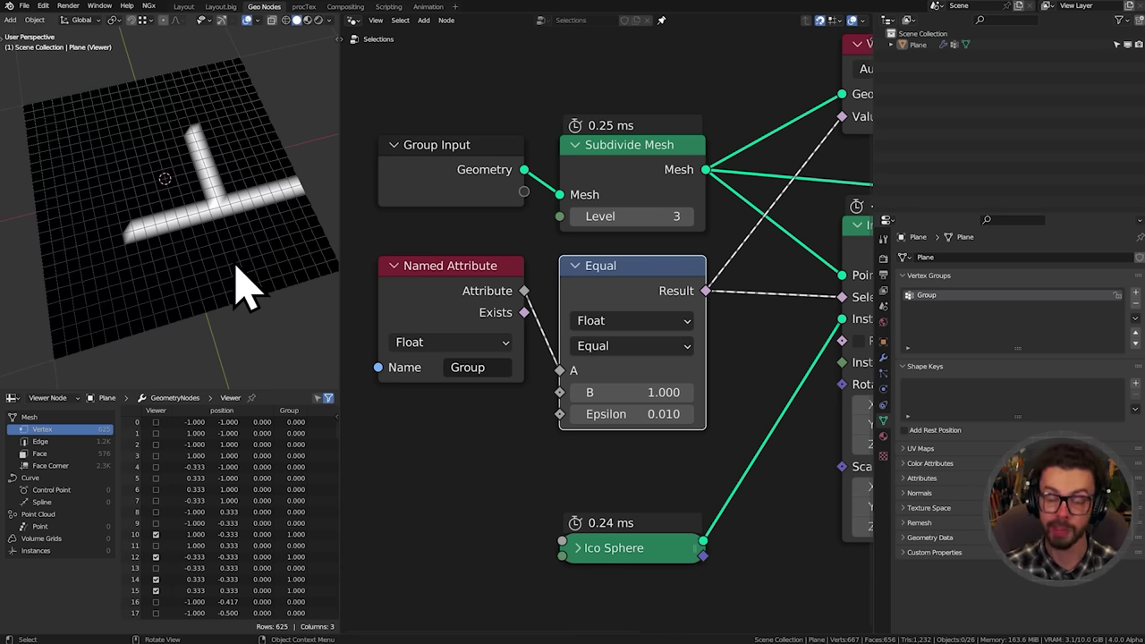
Delete the Group Input and Subdivide Mesh nodes
{"action": "middle_click_drag", "start_coordinate": [536, 229], "coordinate": [574, 236]}
{"action": "left_click_drag", "start_coordinate": [573, 197], "coordinate": [772, 263]}
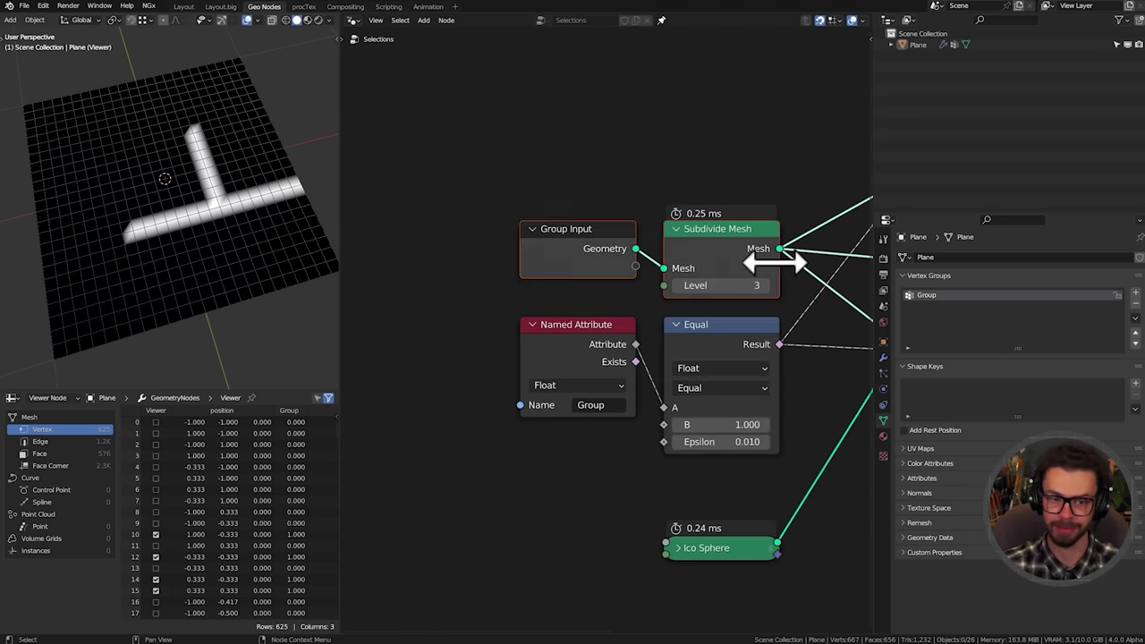
{"action": "key", "text": "x"}
{"action": "scroll", "coordinate": [734, 268], "scroll_direction": "down", "scroll_amount": 4}
{"action": "middle_click_drag", "start_coordinate": [604, 272], "coordinate": [629, 300]}
{"action": "key", "text": "shift+a"}
{"action": "mouse_move", "coordinate": [614, 226]}
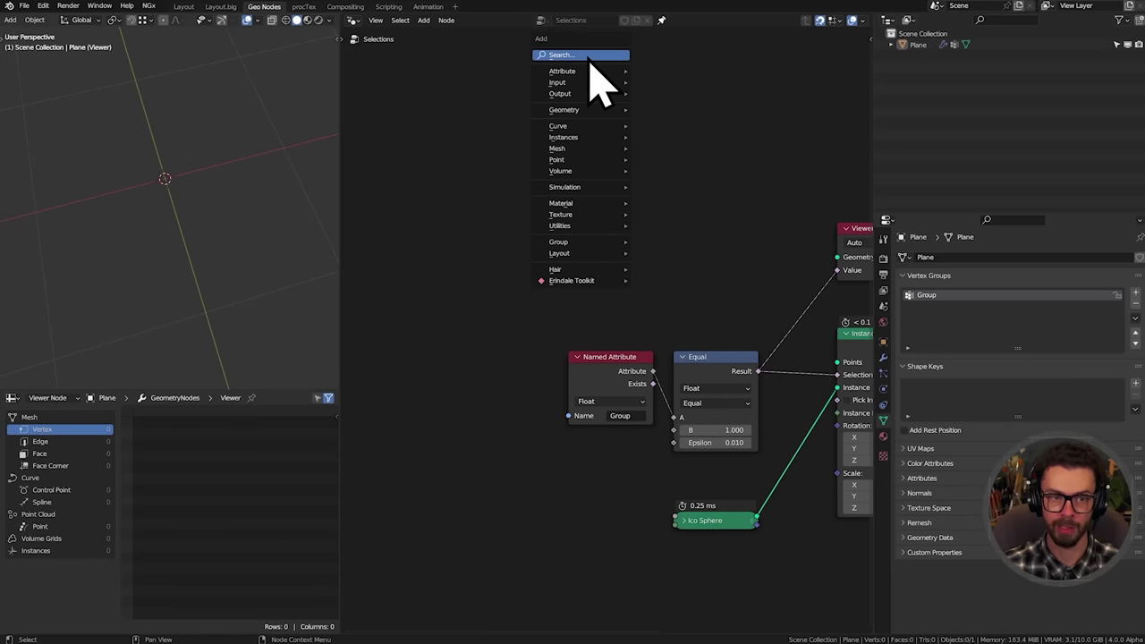
{"action": "left_click", "coordinate": [586, 56]}
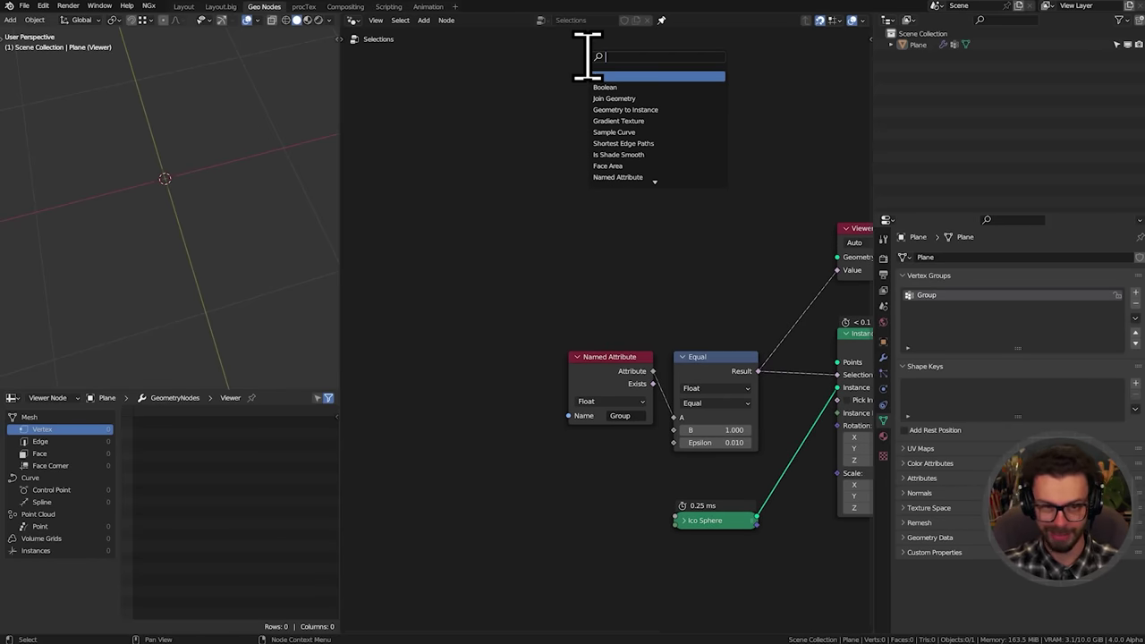
{"action": "key", "text": "Escape"}
Add the ETK_Suzanne generator node above Named Attribute, preview its geometry in the Viewer and cut the Equal Result's link to the Viewer
{"action": "key", "text": "shift+a"}
{"action": "mouse_move", "coordinate": [537, 382]}
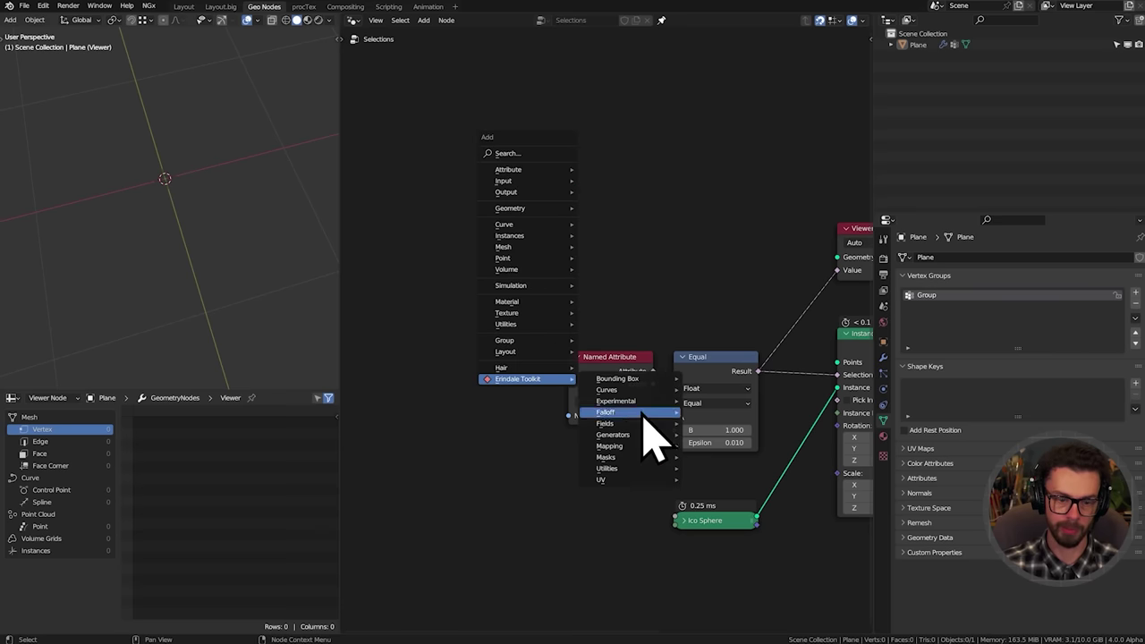
{"action": "mouse_move", "coordinate": [638, 436]}
{"action": "left_click", "coordinate": [746, 417]}
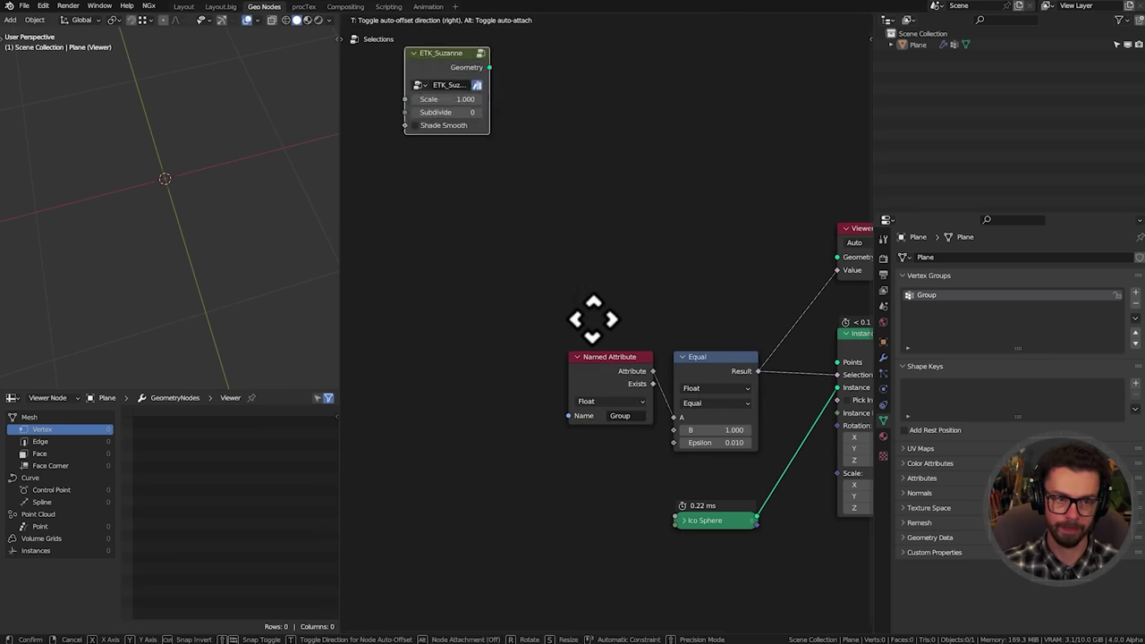
{"action": "left_click", "coordinate": [543, 276]}
{"action": "left_click", "coordinate": [514, 218], "text": "ctrl+shift"}
{"action": "middle_click_drag", "start_coordinate": [195, 254], "coordinate": [194, 204]}
{"action": "right_click_drag", "start_coordinate": [816, 362], "coordinate": [816, 365], "text": "ctrl"}
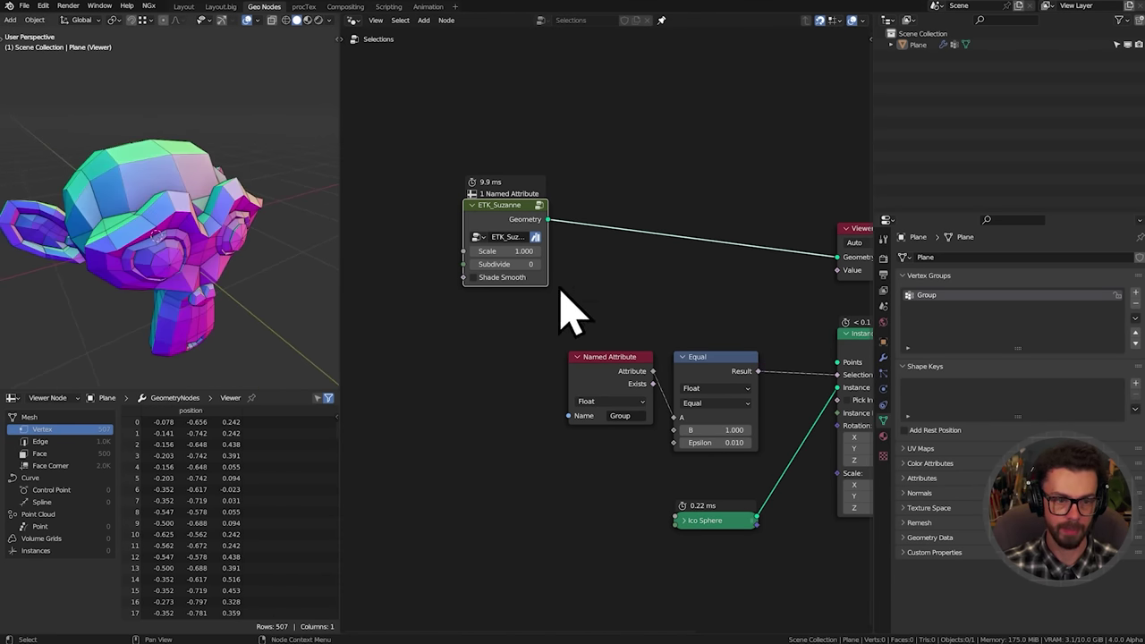
Set Subdivide to 1 and enable Shade Smooth on the ETK_Suzanne node
{"action": "scroll", "coordinate": [566, 306], "scroll_direction": "up", "scroll_amount": 2}
{"action": "left_click", "coordinate": [536, 255]}
{"action": "left_click", "coordinate": [502, 272]}
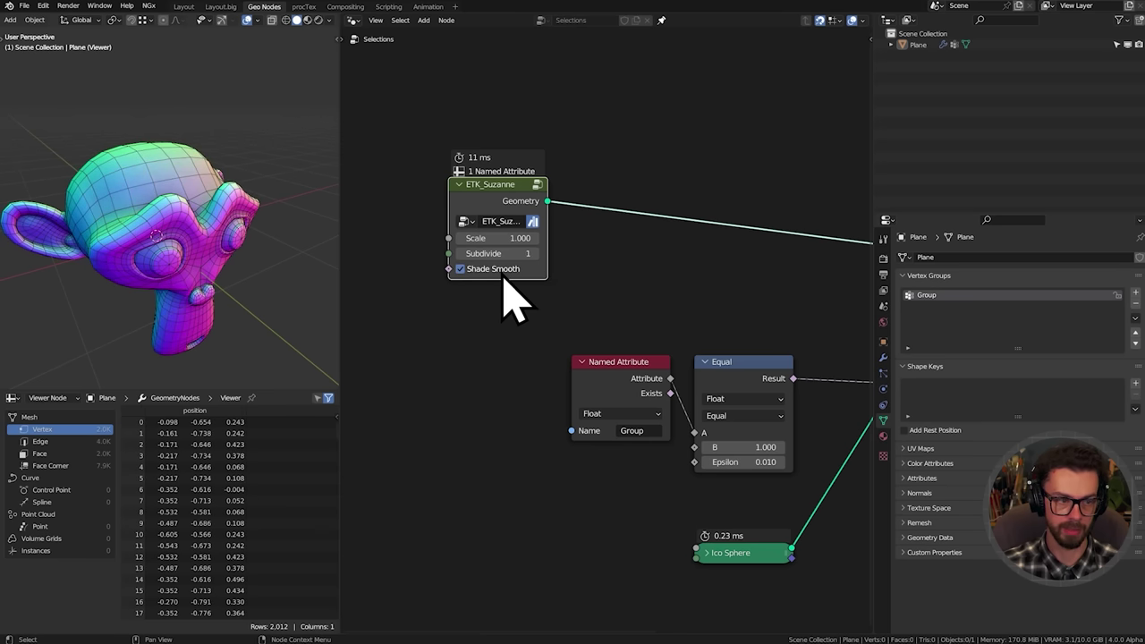
Connect ETK_Suzanne's Geometry to the Points input of Instance on Points and place the node directly above the Equal node
{"action": "middle_click_drag", "start_coordinate": [610, 271], "coordinate": [575, 256]}
{"action": "left_click_drag", "start_coordinate": [476, 183], "coordinate": [642, 223]}
{"action": "middle_click_drag", "start_coordinate": [698, 251], "coordinate": [578, 235]}
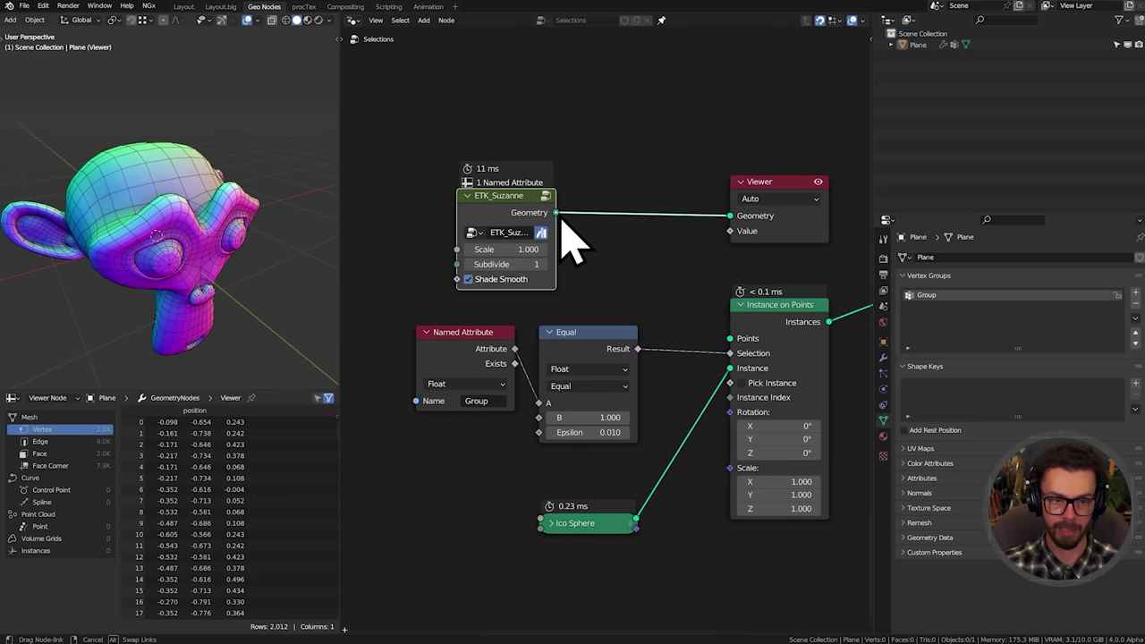
{"action": "left_click_drag", "start_coordinate": [557, 214], "coordinate": [727, 343]}
{"action": "left_click_drag", "start_coordinate": [510, 211], "coordinate": [606, 246]}
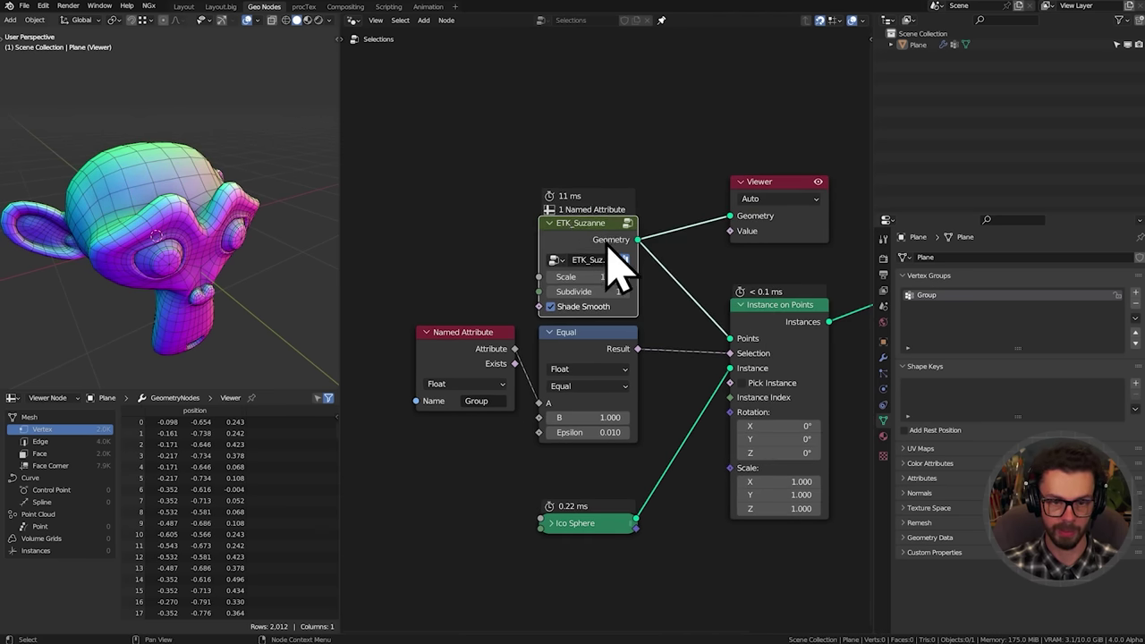
Delete the Viewer node and link ETK_Suzanne's Geometry to the node that receives the Instances output
{"action": "middle_click_drag", "start_coordinate": [714, 248], "coordinate": [638, 253]}
{"action": "left_click_drag", "start_coordinate": [638, 252], "coordinate": [690, 229]}
{"action": "key", "text": "x"}
{"action": "middle_click_drag", "start_coordinate": [672, 245], "coordinate": [592, 245]}
{"action": "left_click_drag", "start_coordinate": [480, 242], "coordinate": [670, 371]}
Disconnect the Equal Result from the Instance on Points Selection, inspect the instances on Suzanne, and reconnect it
{"action": "scroll", "coordinate": [671, 332], "scroll_direction": "left", "scroll_amount": 3, "text": "ctrl"}
{"action": "middle_click_drag", "start_coordinate": [169, 256], "coordinate": [205, 237], "text": "shift"}
{"action": "scroll", "coordinate": [206, 238], "scroll_direction": "up", "scroll_amount": 2}
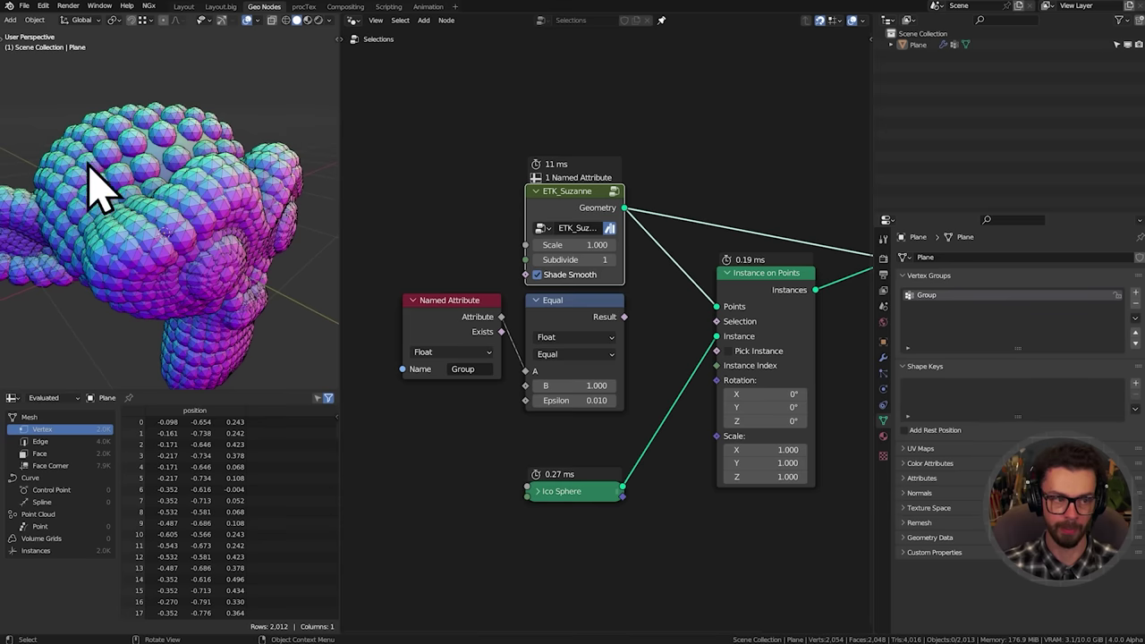
{"action": "middle_click_drag", "start_coordinate": [511, 281], "coordinate": [523, 425]}
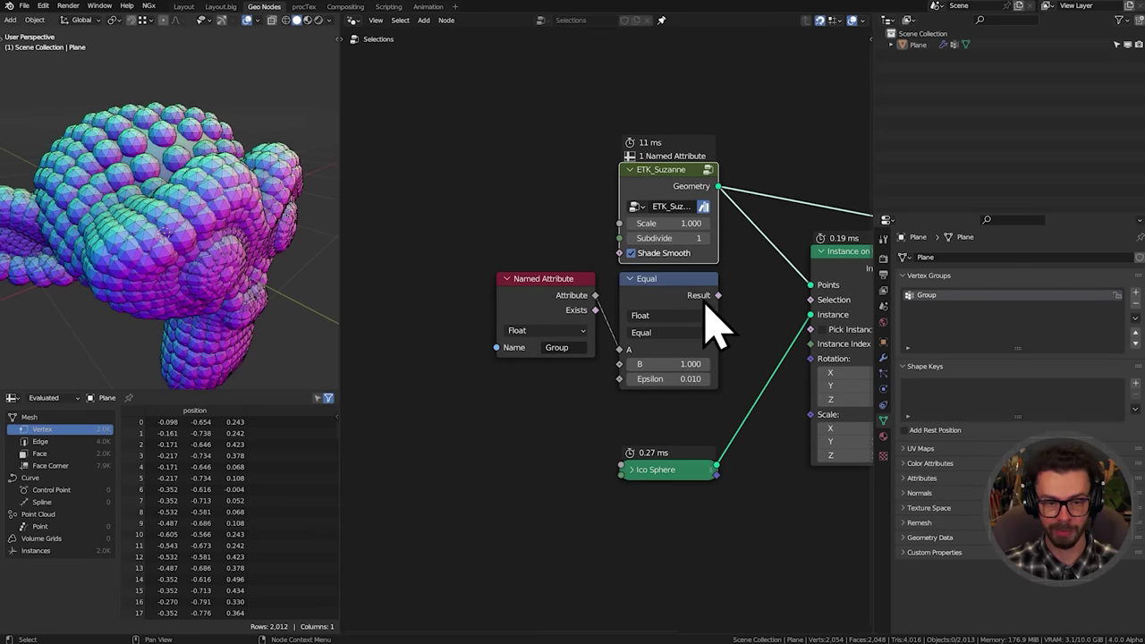
{"action": "left_click_drag", "start_coordinate": [716, 298], "coordinate": [811, 299]}
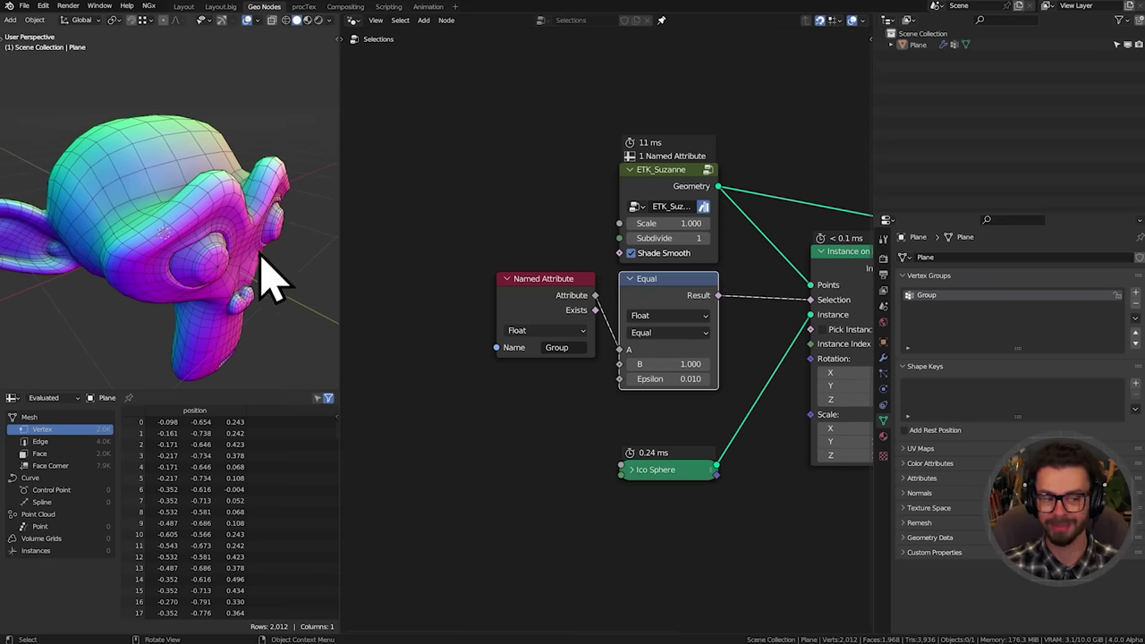
Check the original plane mesh against the generated Suzanne in Edit Mode, and return to Object Mode
{"action": "key", "text": "Tab"}
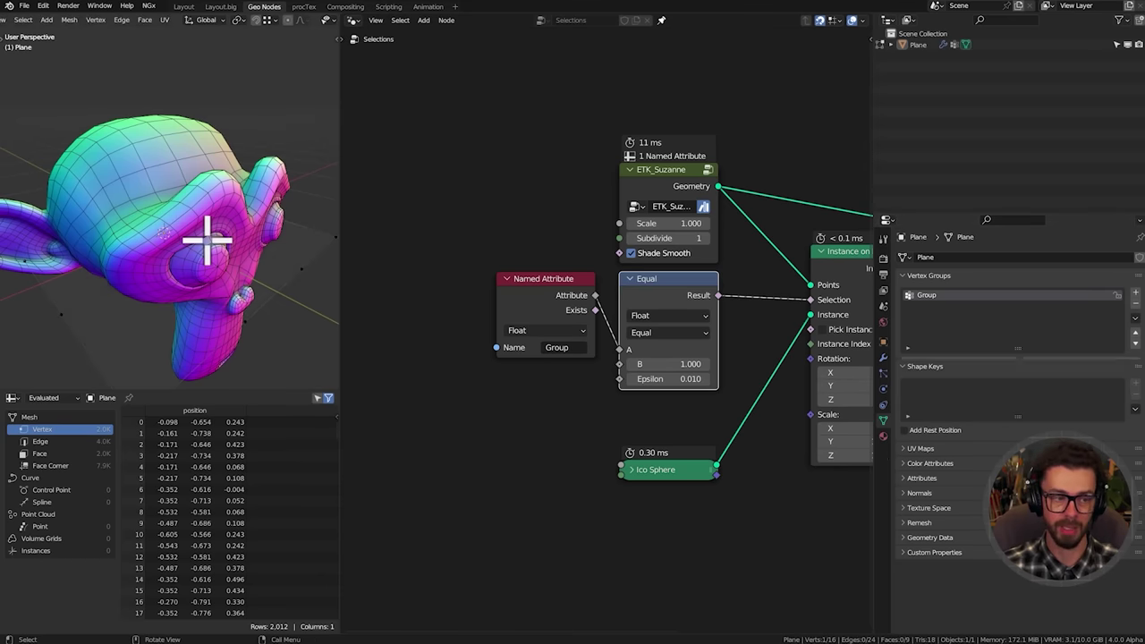
{"action": "middle_click_drag", "start_coordinate": [205, 243], "coordinate": [163, 163]}
{"action": "key", "text": "Tab"}
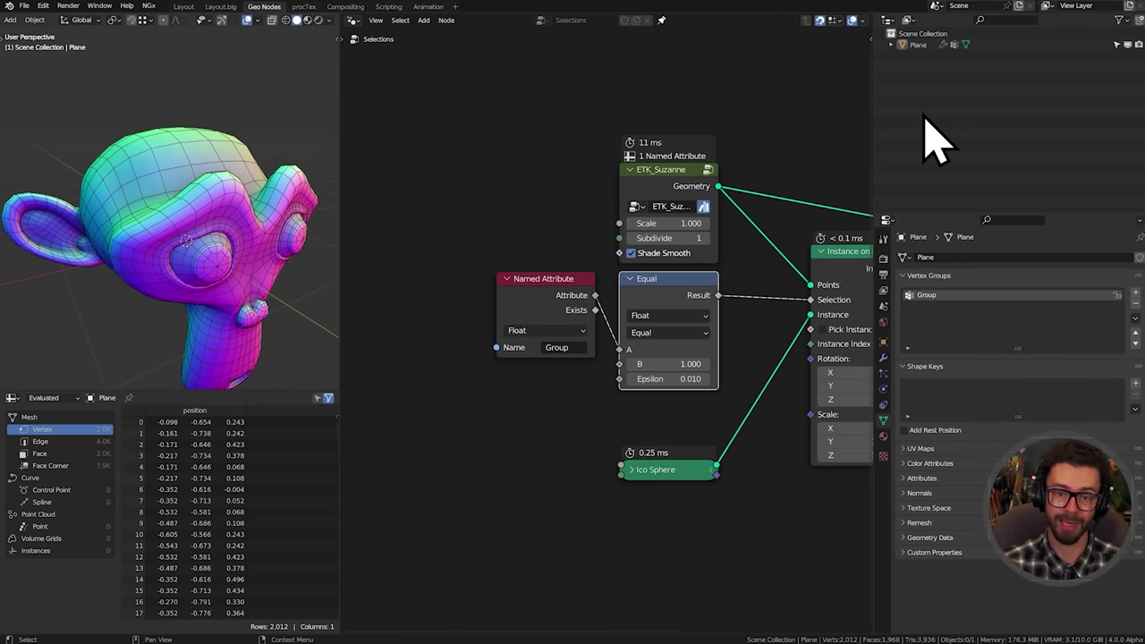
Create a new collection named Selection in the scene
{"action": "double_click", "coordinate": [929, 45]}
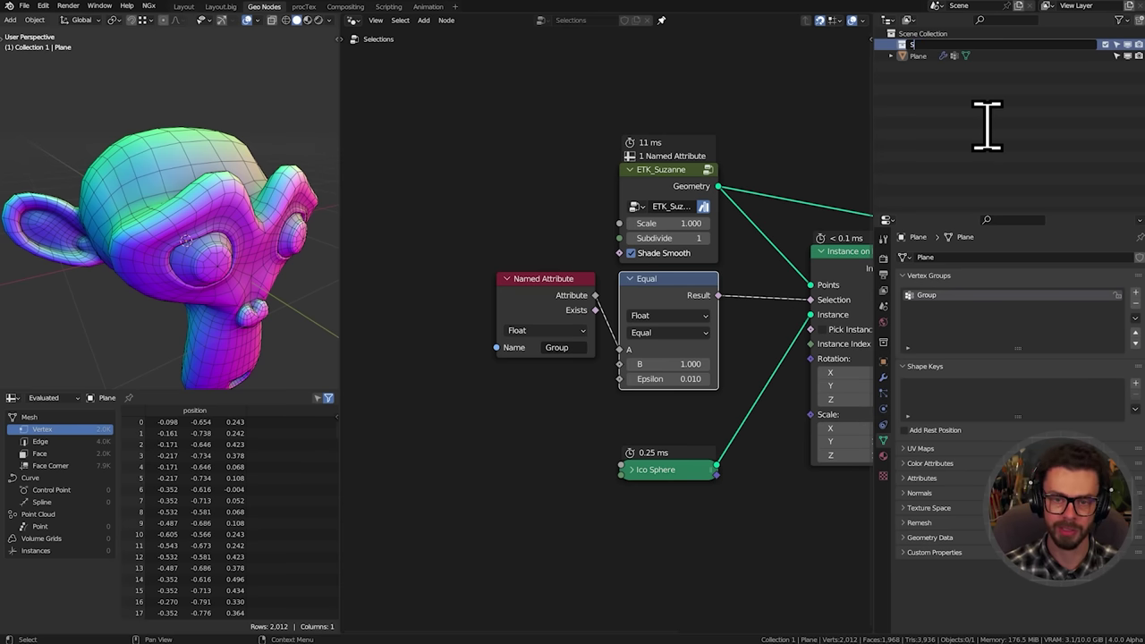
{"action": "key", "text": "Return"}
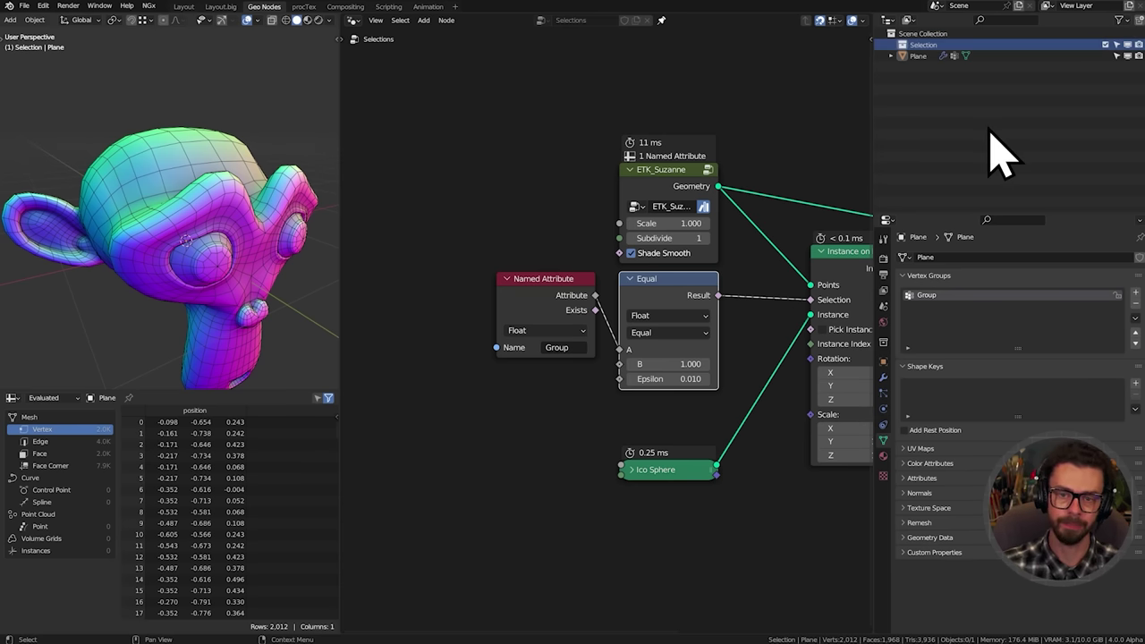
Place the 3D cursor on Suzanne's head and add a Sphere empty there with a size of 0.24 m
{"action": "middle_click_drag", "start_coordinate": [223, 173], "coordinate": [218, 179]}
{"action": "right_click", "coordinate": [162, 155], "text": "shift"}
{"action": "key", "text": "shift+a"}
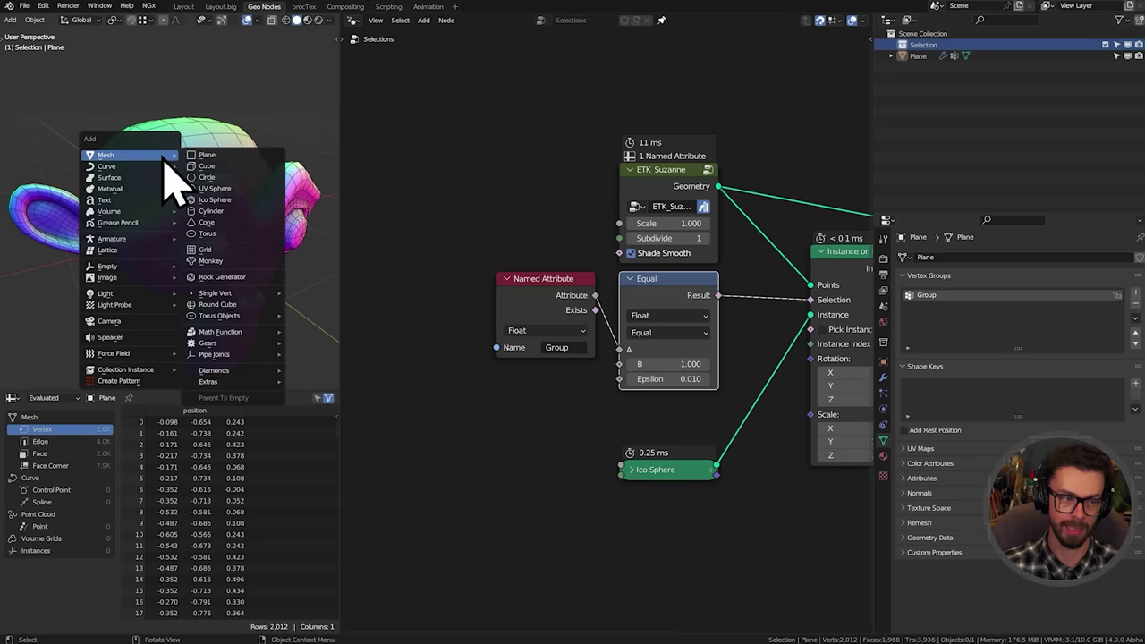
{"action": "mouse_move", "coordinate": [161, 266]}
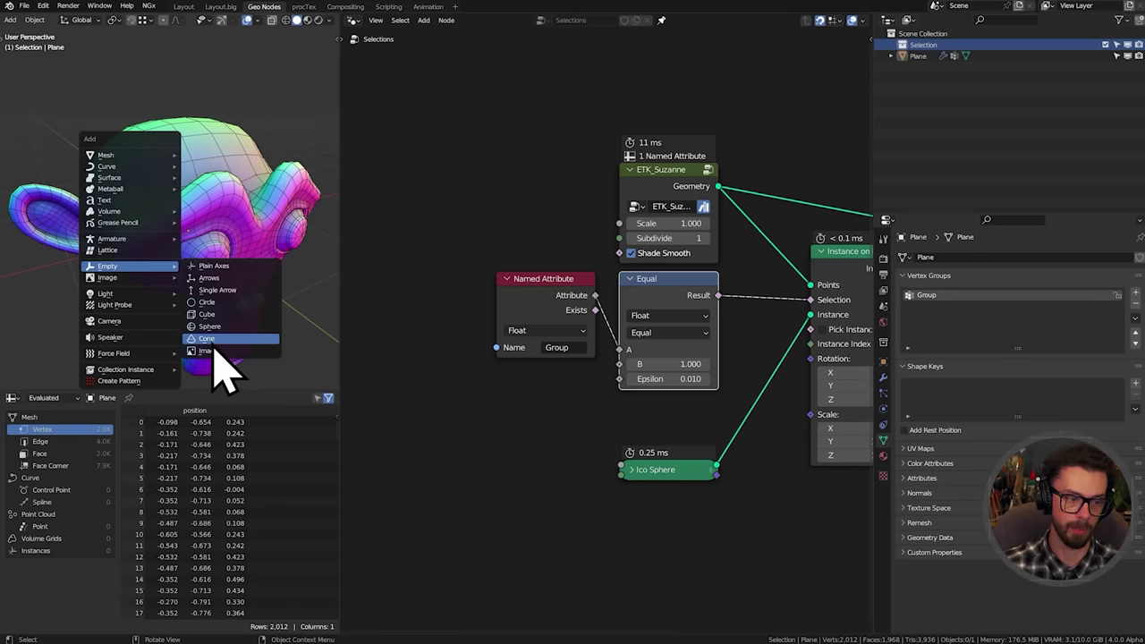
{"action": "left_click", "coordinate": [213, 327]}
{"action": "left_click_drag", "start_coordinate": [1041, 280], "coordinate": [984, 282]}
Duplicate the sphere empty and move the copy near the ear on the far side of Suzanne's head
{"action": "middle_click_drag", "start_coordinate": [331, 184], "coordinate": [255, 237]}
{"action": "key", "text": "shift+d"}
{"action": "left_click", "coordinate": [268, 192]}
{"action": "key", "text": "g"}
{"action": "left_click", "coordinate": [212, 204]}
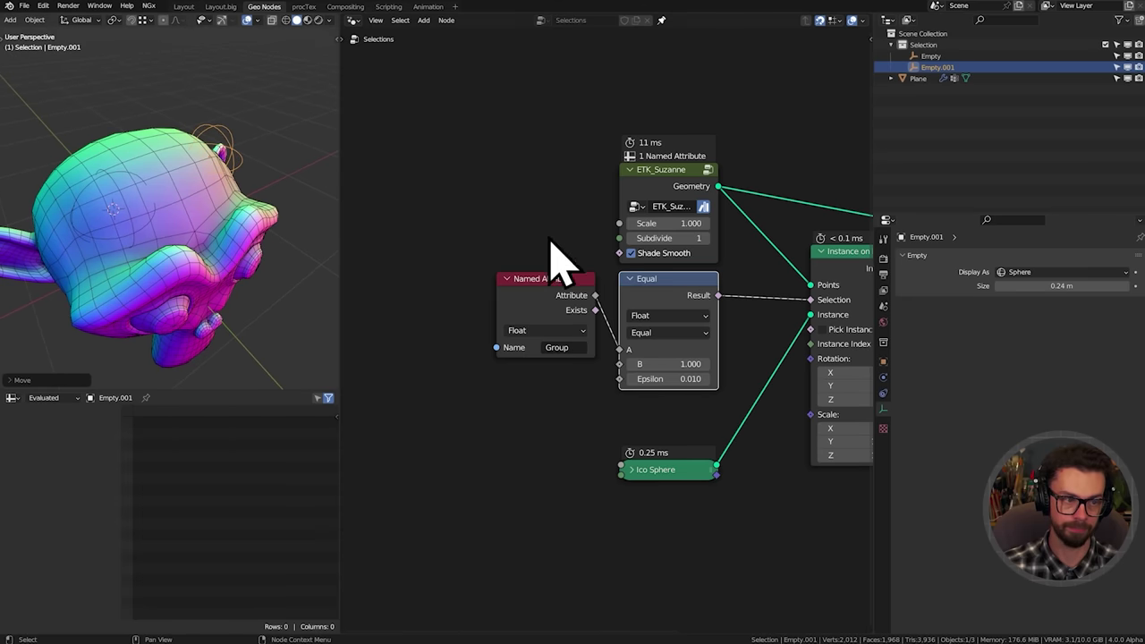
Add a Collection Info node for the Selection collection and exclude that collection from the view layer
{"action": "left_click_drag", "start_coordinate": [922, 45], "coordinate": [492, 412]}
{"action": "middle_click_drag", "start_coordinate": [526, 417], "coordinate": [704, 357]}
{"action": "left_click_drag", "start_coordinate": [705, 357], "coordinate": [566, 262]}
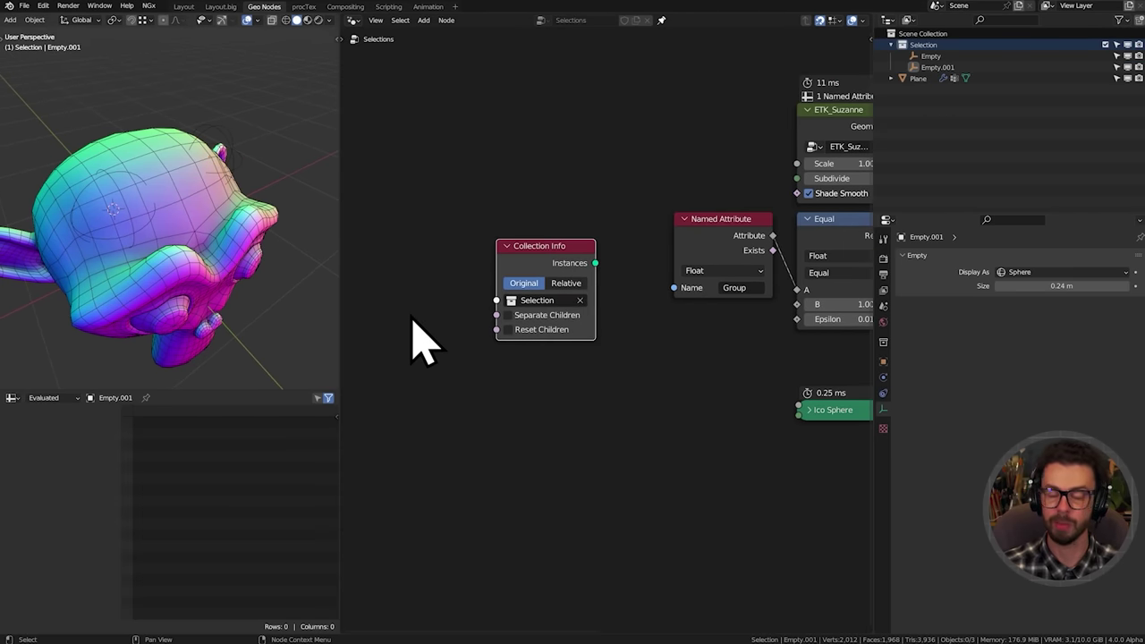
{"action": "left_click", "coordinate": [1106, 46]}
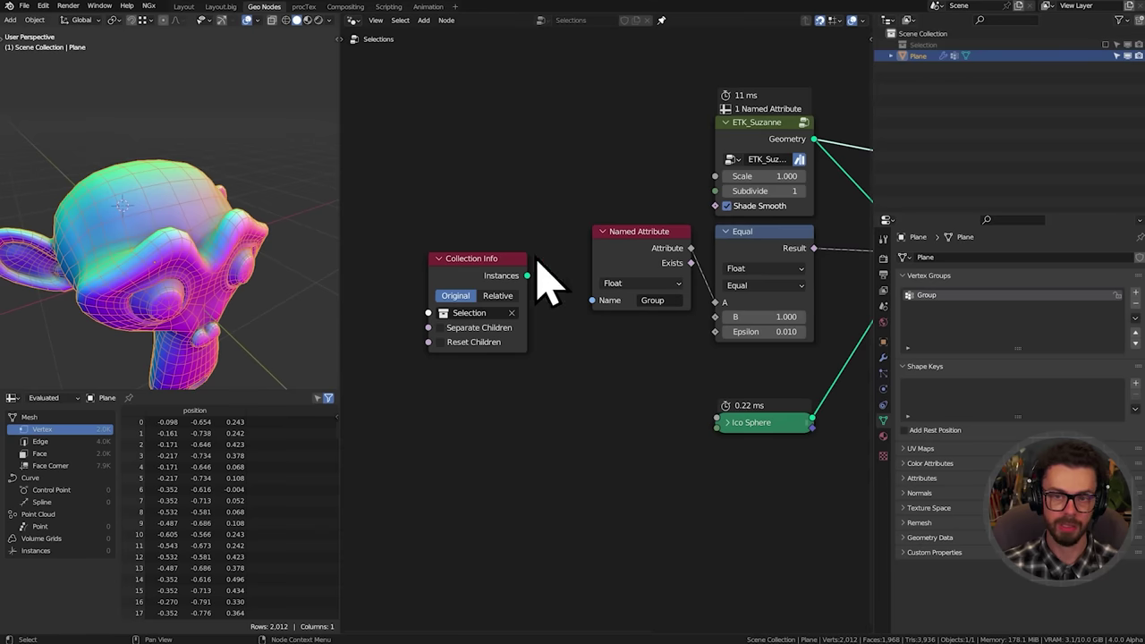
Preview the Collection Info instances in the Viewer and move the Collection Info node farther from the Viewer
{"action": "left_click", "coordinate": [515, 287], "text": "ctrl+shift"}
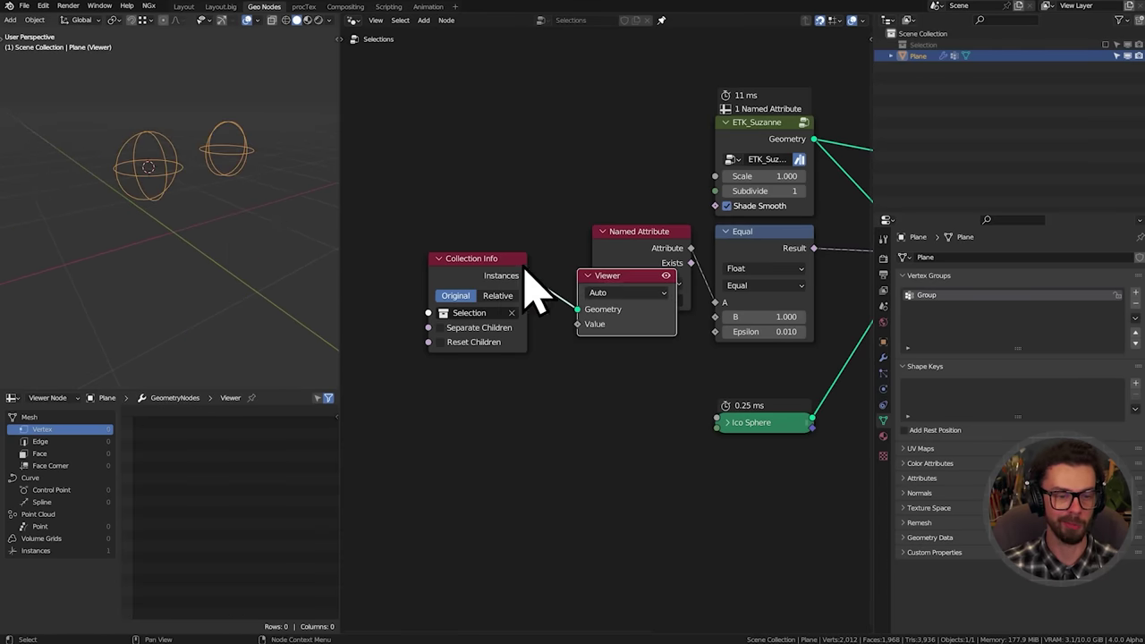
{"action": "middle_click_drag", "start_coordinate": [210, 172], "coordinate": [207, 202]}
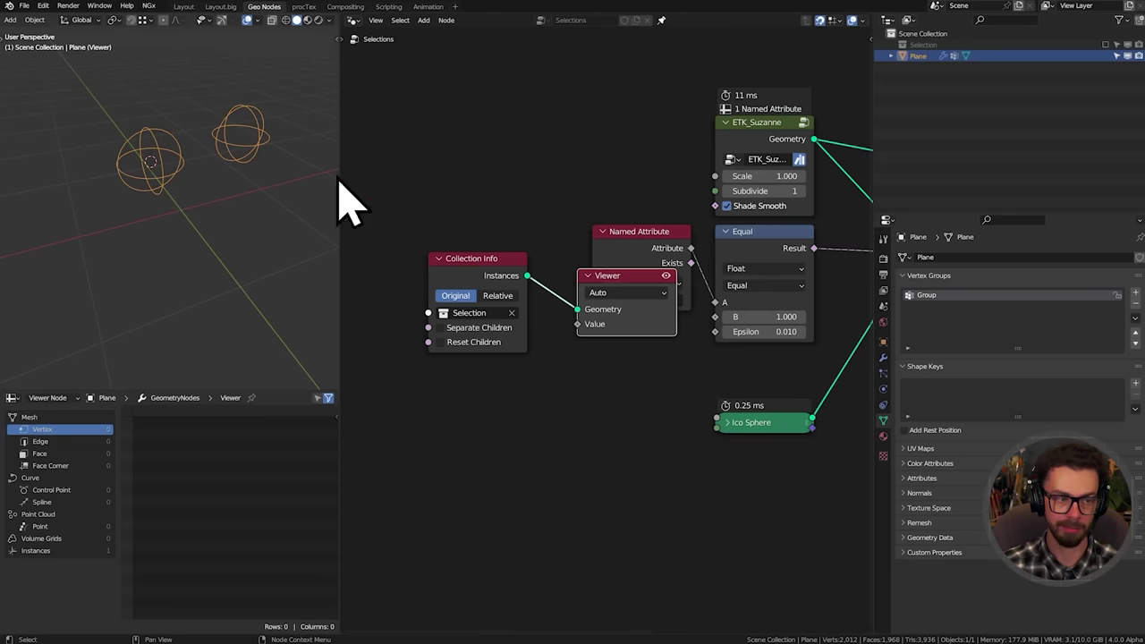
{"action": "middle_click_drag", "start_coordinate": [441, 228], "coordinate": [545, 209]}
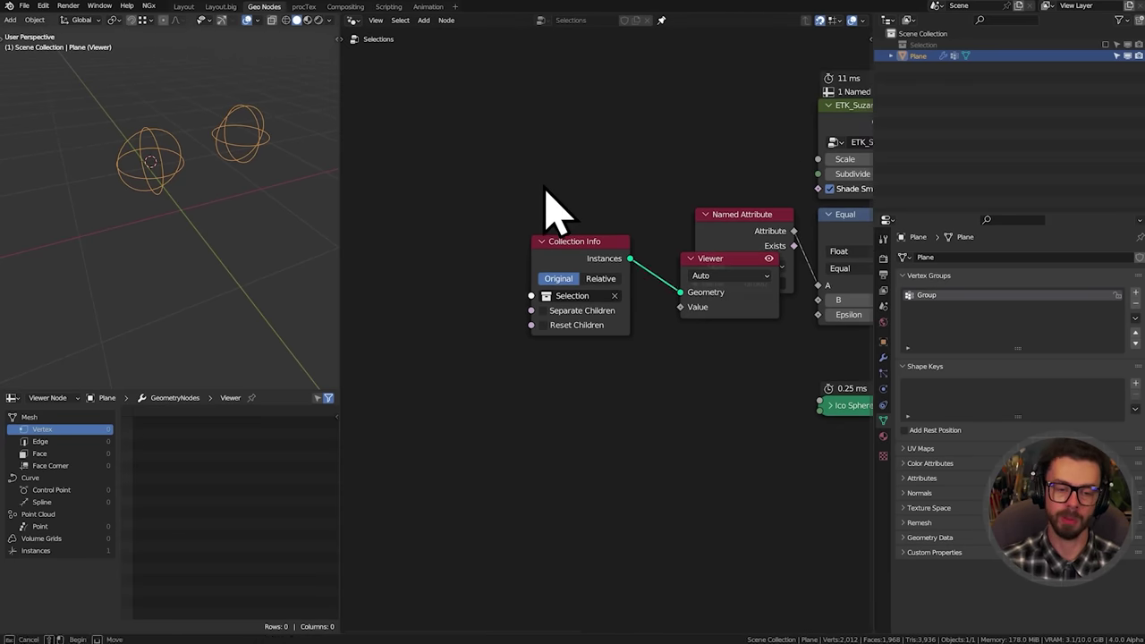
{"action": "left_click_drag", "start_coordinate": [621, 299], "coordinate": [486, 299]}
{"action": "middle_click_drag", "start_coordinate": [557, 304], "coordinate": [631, 300]}
Try a Realize Instances node between Collection Info and the Viewer, then delete it and restore the Collection Info preview
{"action": "scroll", "coordinate": [625, 279], "scroll_direction": "up", "scroll_amount": 3}
{"action": "key", "text": "shift+a"}
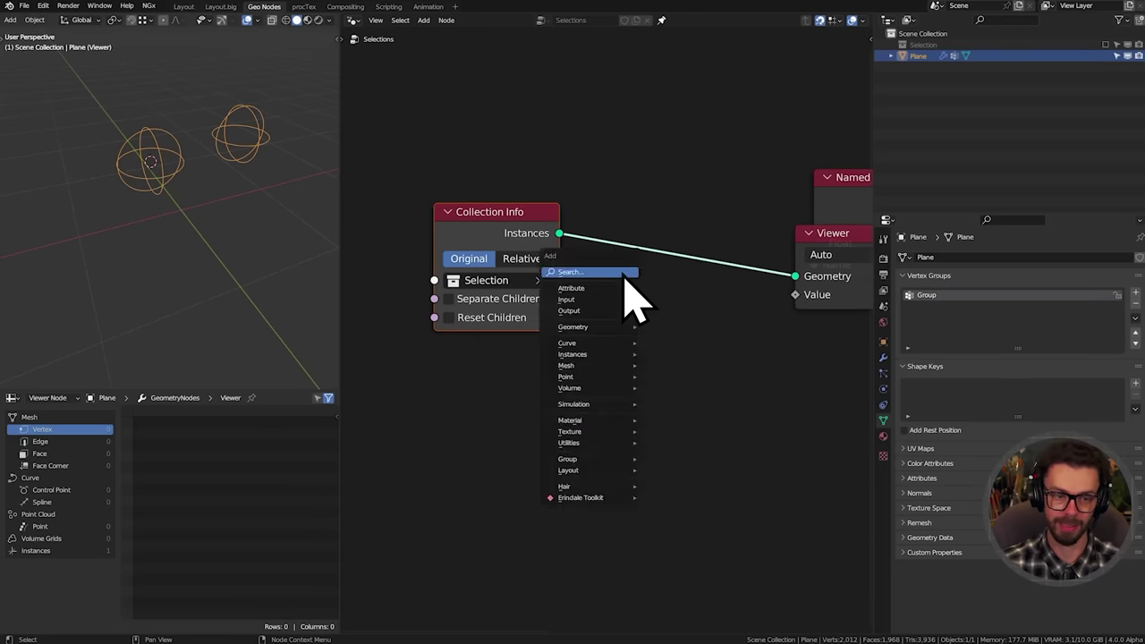
{"action": "left_click", "coordinate": [622, 274]}
{"action": "type", "text": "rea"}
{"action": "key", "text": "Return"}
{"action": "left_click", "coordinate": [629, 238]}
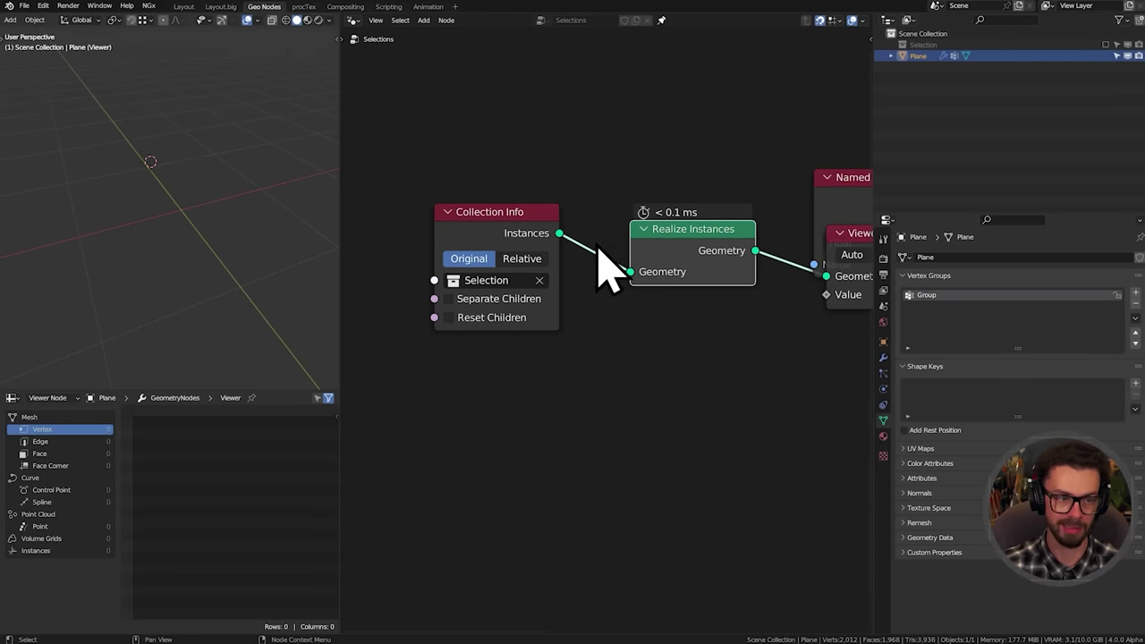
{"action": "key", "text": "x"}
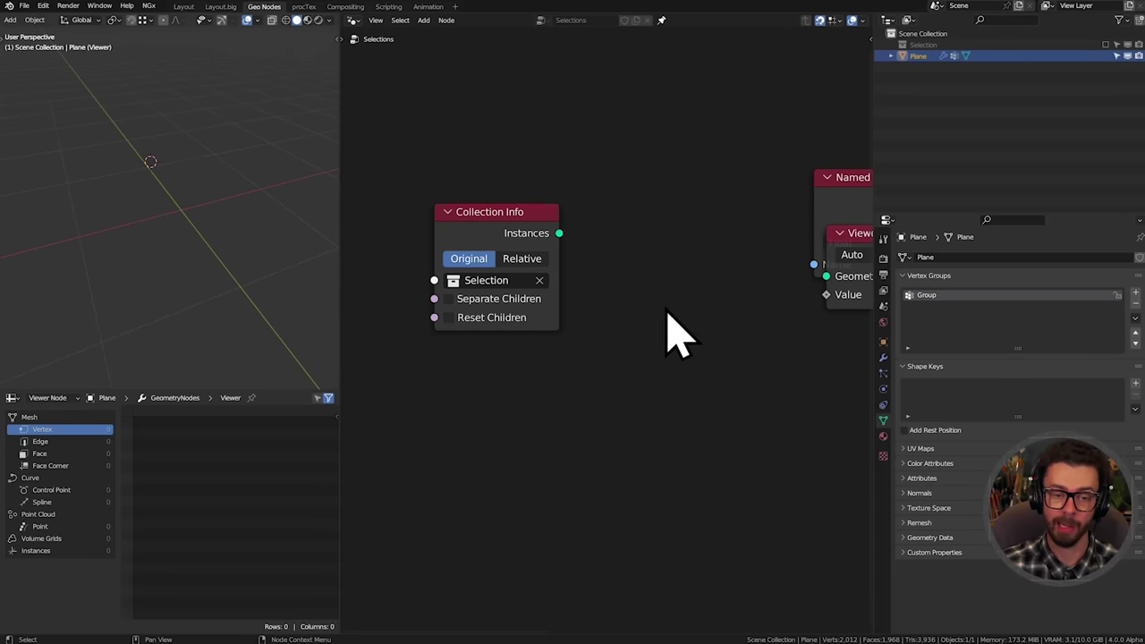
{"action": "left_click", "coordinate": [539, 243], "text": "ctrl+shift"}
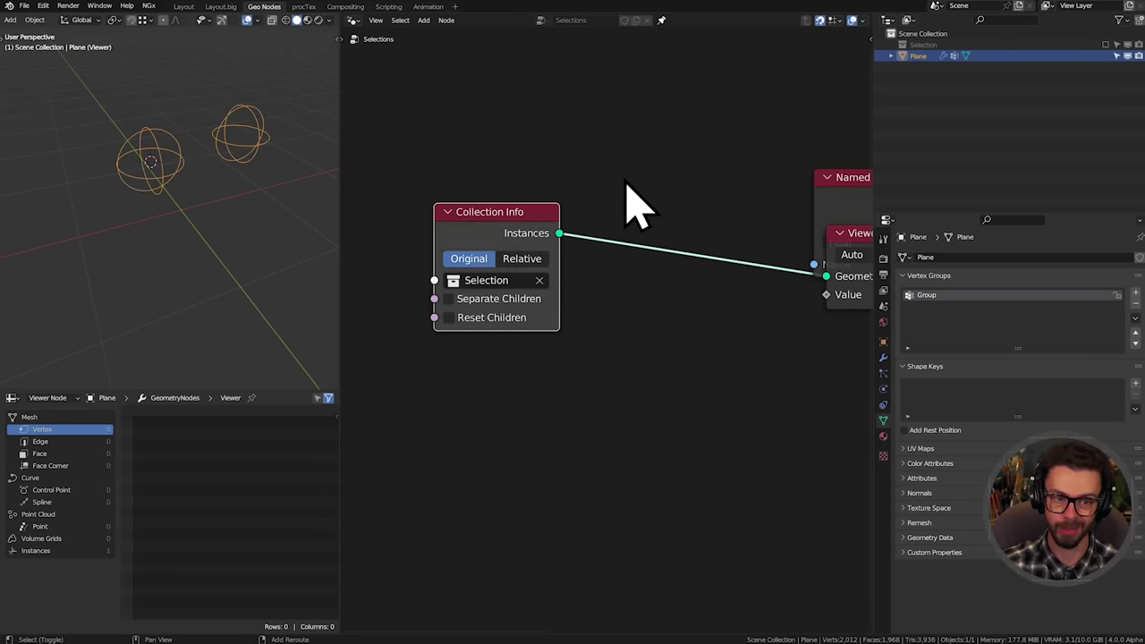
Insert an Instances to Points node between Collection Info and the Viewer, and enable Separate Children on Collection Info
{"action": "left_click", "coordinate": [583, 256]}
{"action": "key", "text": "shift+a"}
{"action": "type", "text": "Ins"}
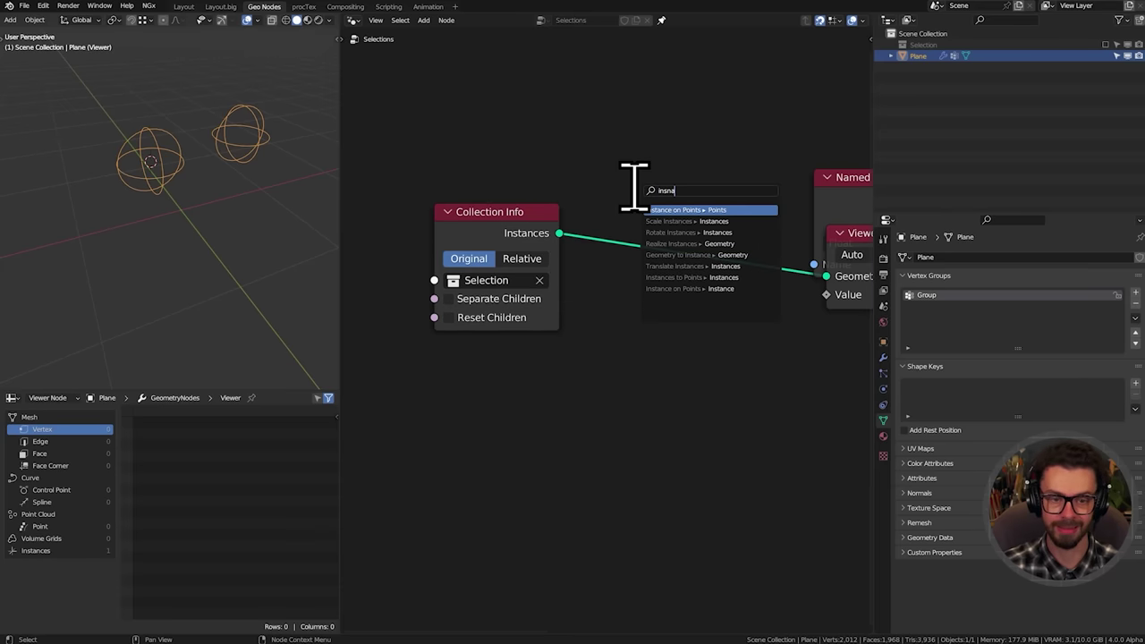
{"action": "type", "text": "na"}
{"action": "key", "text": "Return"}
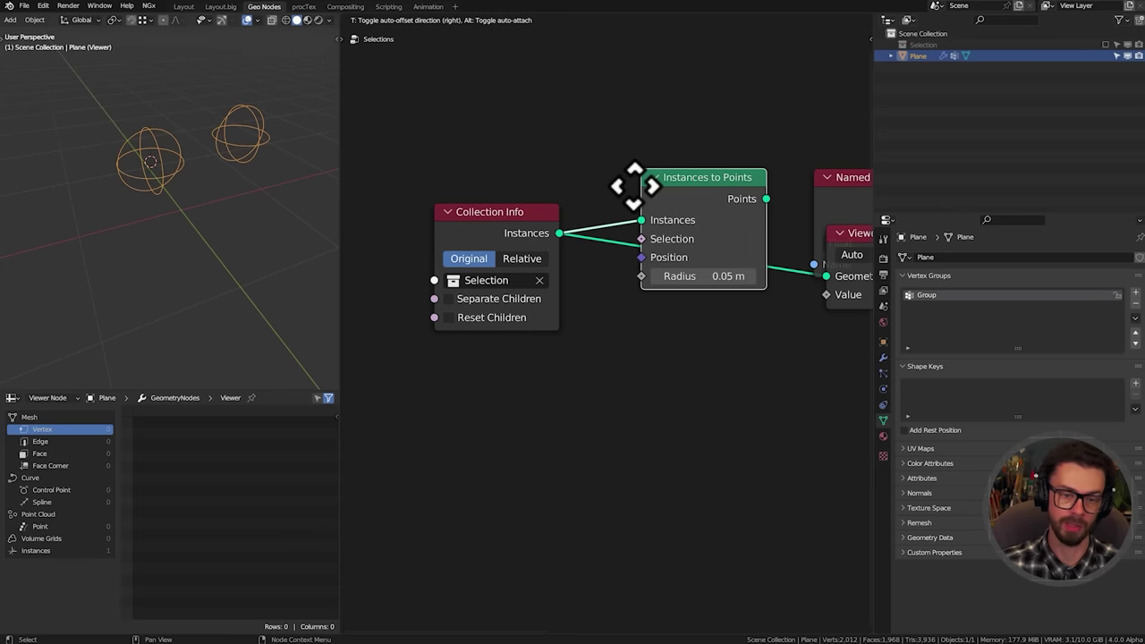
{"action": "left_click", "coordinate": [598, 216]}
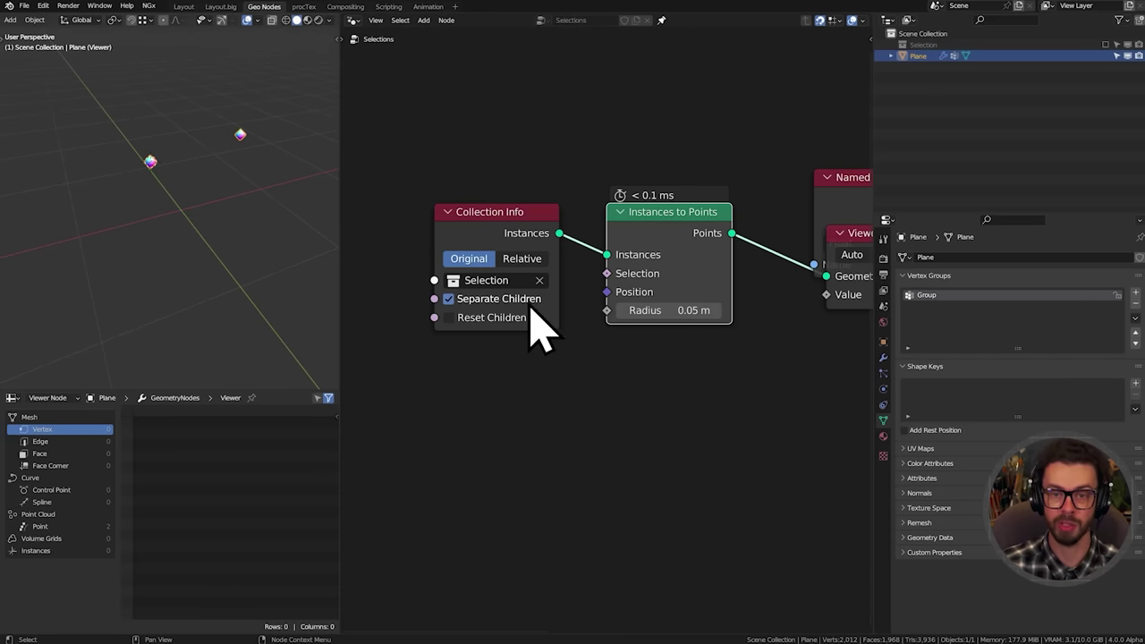
Include the Selection collection in the view layer again and try moving Empty.001 to test its instanced point
{"action": "left_click", "coordinate": [949, 45]}
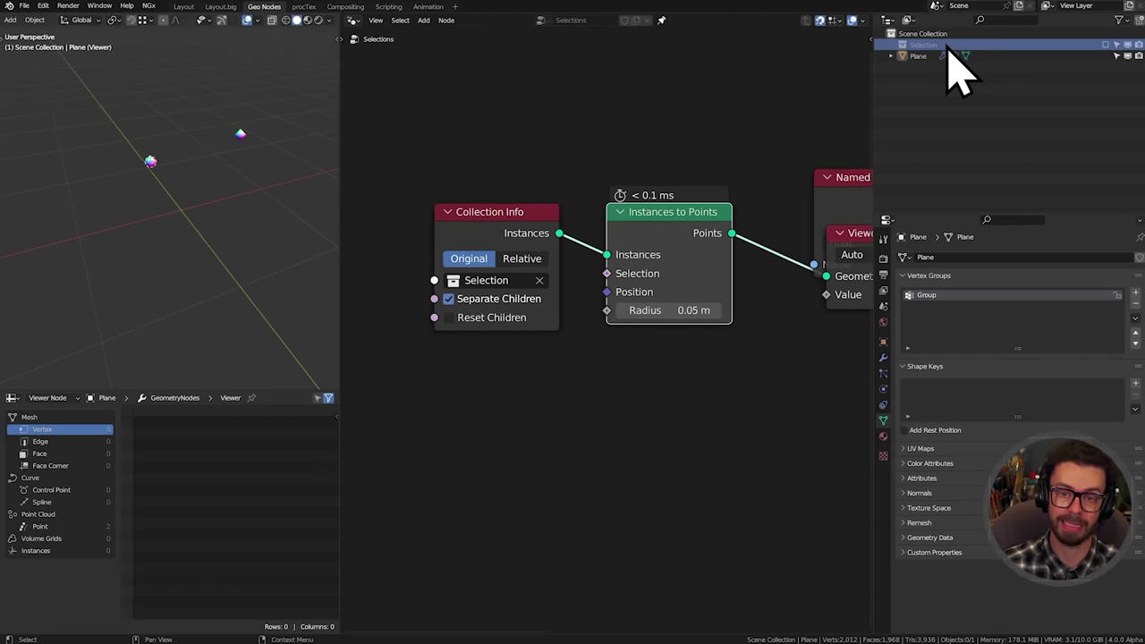
{"action": "left_click", "coordinate": [1106, 45]}
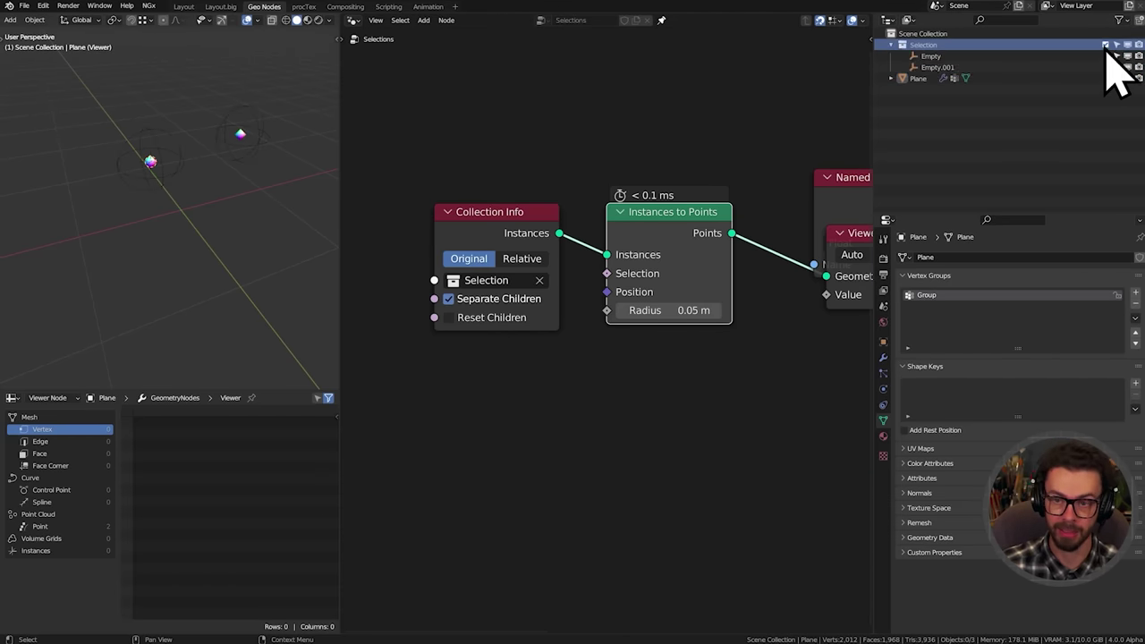
{"action": "left_click", "coordinate": [930, 56]}
{"action": "left_click", "coordinate": [938, 68]}
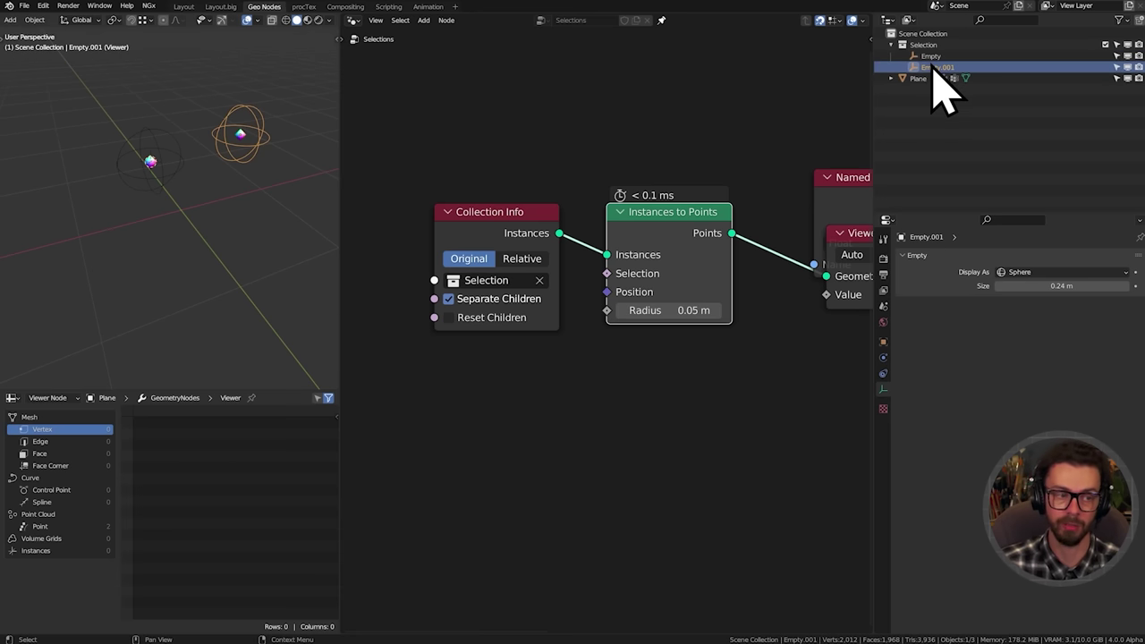
{"action": "key", "text": "g"}
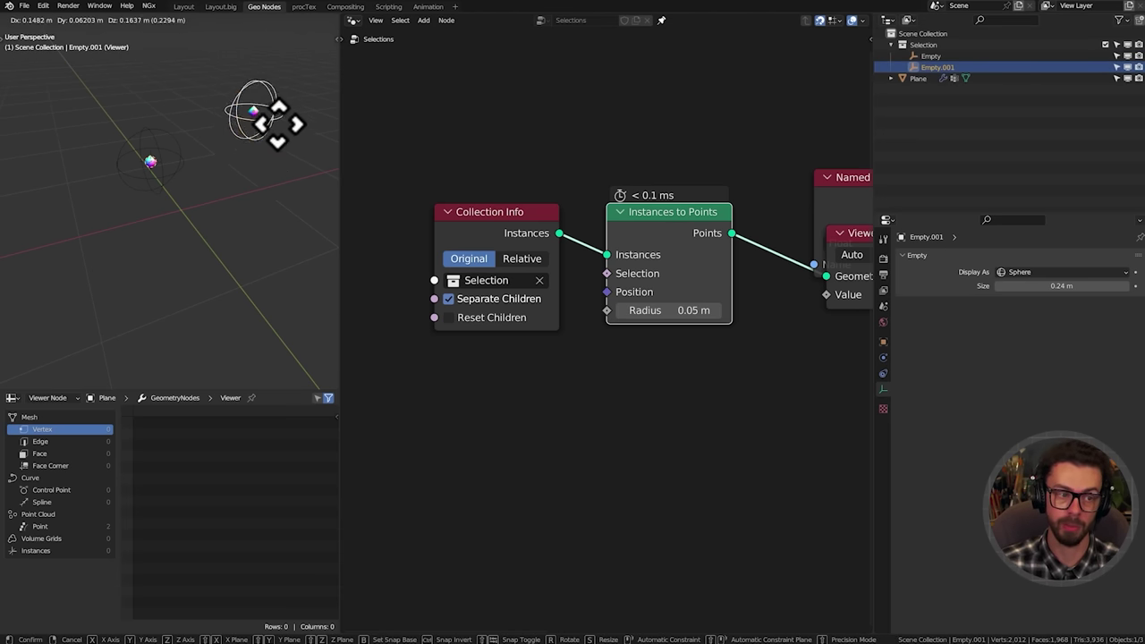
{"action": "left_click", "coordinate": [245, 136]}
{"action": "scroll", "coordinate": [622, 213], "scroll_direction": "down", "scroll_amount": 3}
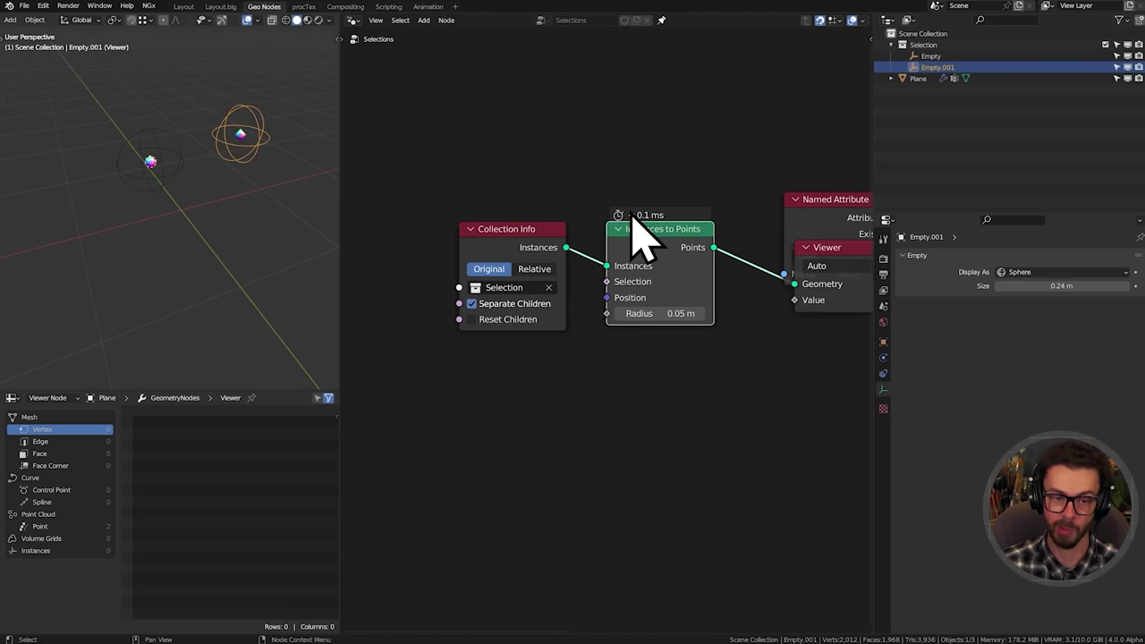
Delete the Named Attribute node beside the Viewer and select the Collection Info and Instances to Points nodes
{"action": "middle_click_drag", "start_coordinate": [630, 216], "coordinate": [578, 176]}
{"action": "scroll", "coordinate": [560, 198], "scroll_direction": "down", "scroll_amount": 2}
{"action": "left_click_drag", "start_coordinate": [683, 173], "coordinate": [799, 213]}
{"action": "key", "text": "x"}
{"action": "scroll", "coordinate": [614, 260], "scroll_direction": "up", "scroll_amount": 1}
{"action": "left_click_drag", "start_coordinate": [459, 299], "coordinate": [648, 220]}
{"action": "scroll", "coordinate": [657, 241], "scroll_direction": "up", "scroll_amount": 2}
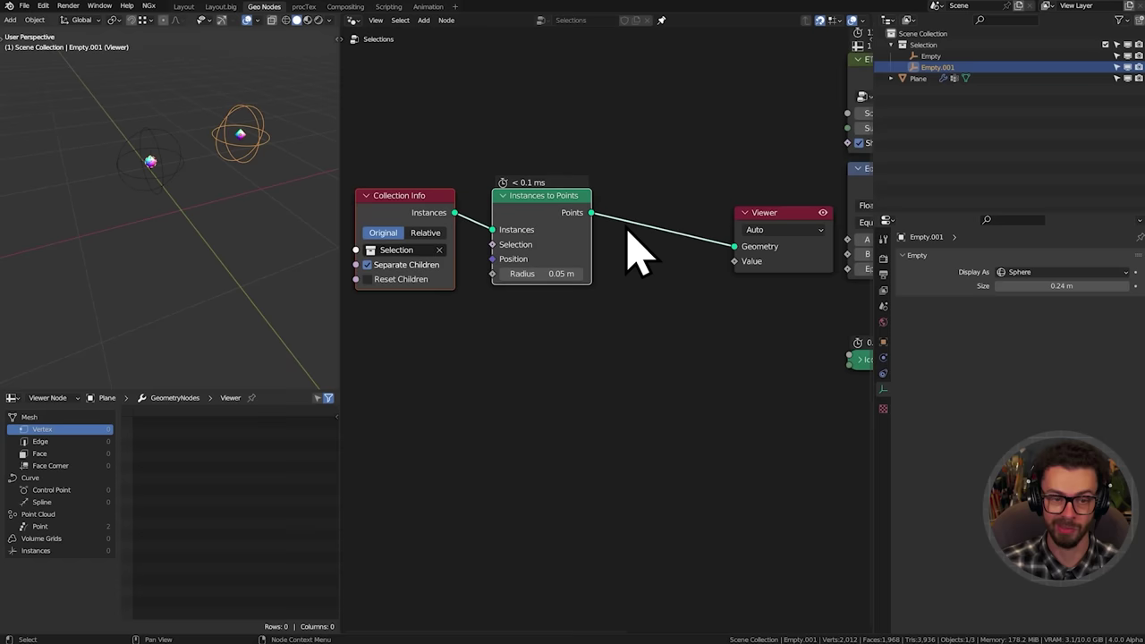
Add a Geometry Proximity node targeted by the Instances to Points output and set its target geometry to Points
{"action": "left_click_drag", "start_coordinate": [589, 194], "coordinate": [696, 186]}
{"action": "type", "text": "pr"}
{"action": "key", "text": "Return"}
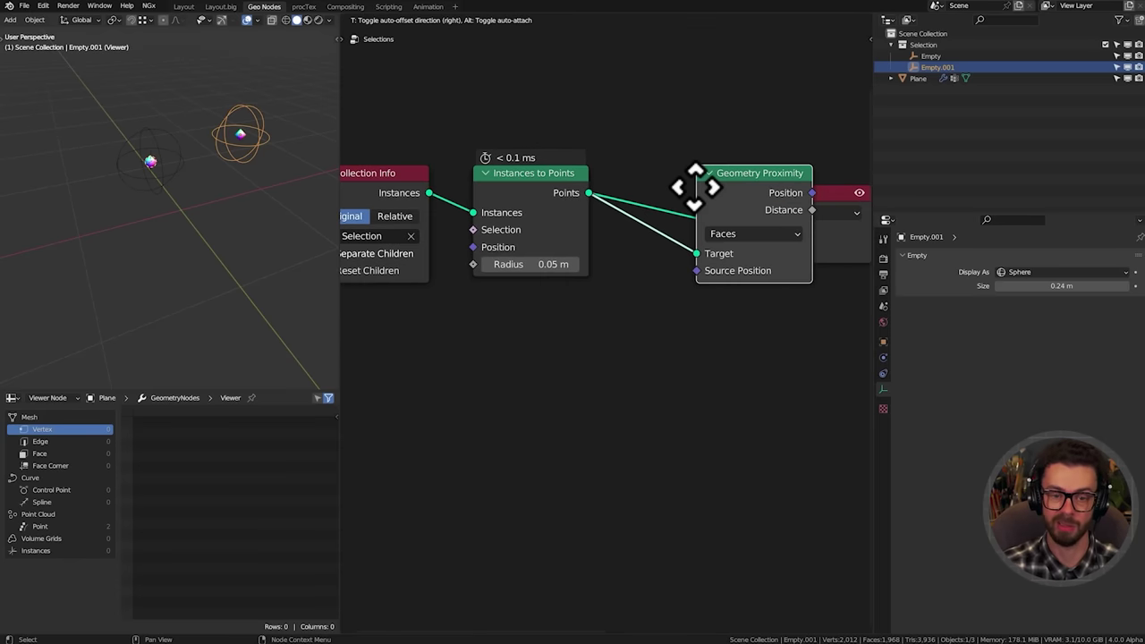
{"action": "left_click", "coordinate": [617, 185]}
{"action": "left_click", "coordinate": [667, 233]}
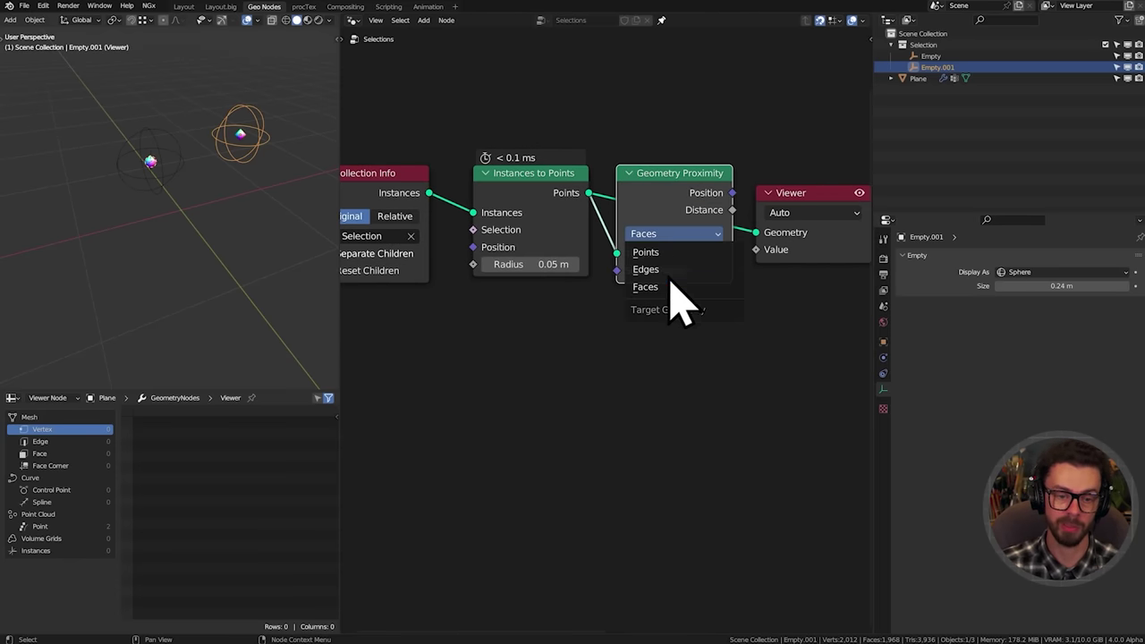
{"action": "left_click", "coordinate": [670, 254]}
Delete the old Viewer and preview the ETK_Suzanne geometry with the Geometry Proximity Distance as the viewed value
{"action": "middle_click_drag", "start_coordinate": [759, 289], "coordinate": [588, 328]}
{"action": "left_click", "coordinate": [634, 269]}
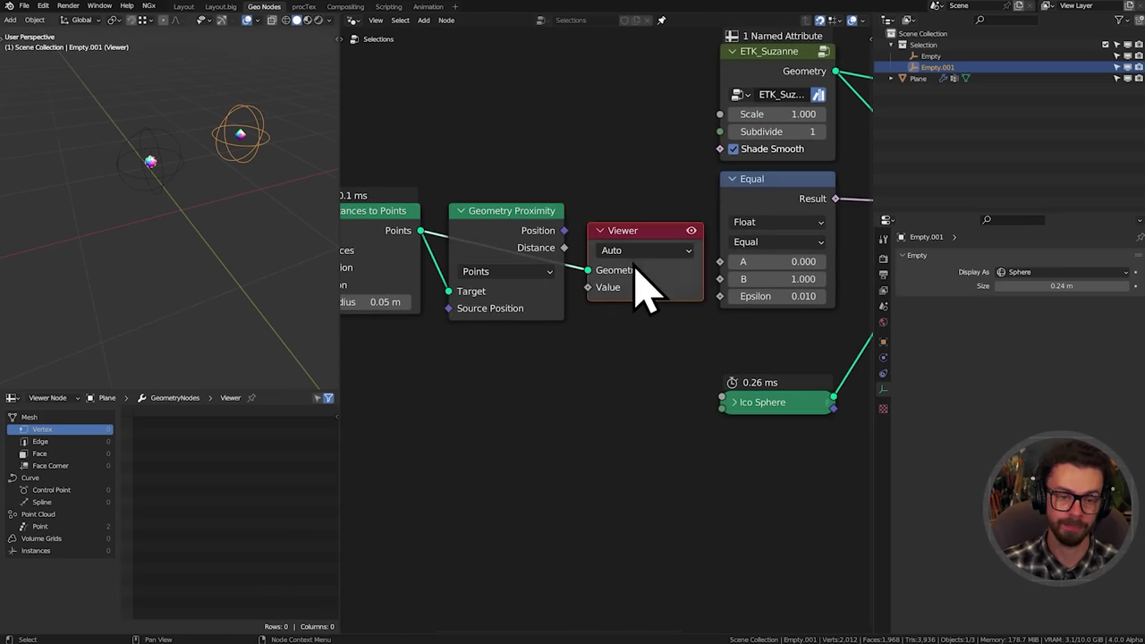
{"action": "key", "text": "x"}
{"action": "scroll", "coordinate": [634, 269], "scroll_direction": "down", "scroll_amount": 3}
{"action": "middle_click_drag", "start_coordinate": [619, 246], "coordinate": [533, 271]}
{"action": "left_click", "coordinate": [678, 166], "text": "ctrl+shift"}
{"action": "left_click", "coordinate": [480, 302], "text": "ctrl+shift"}
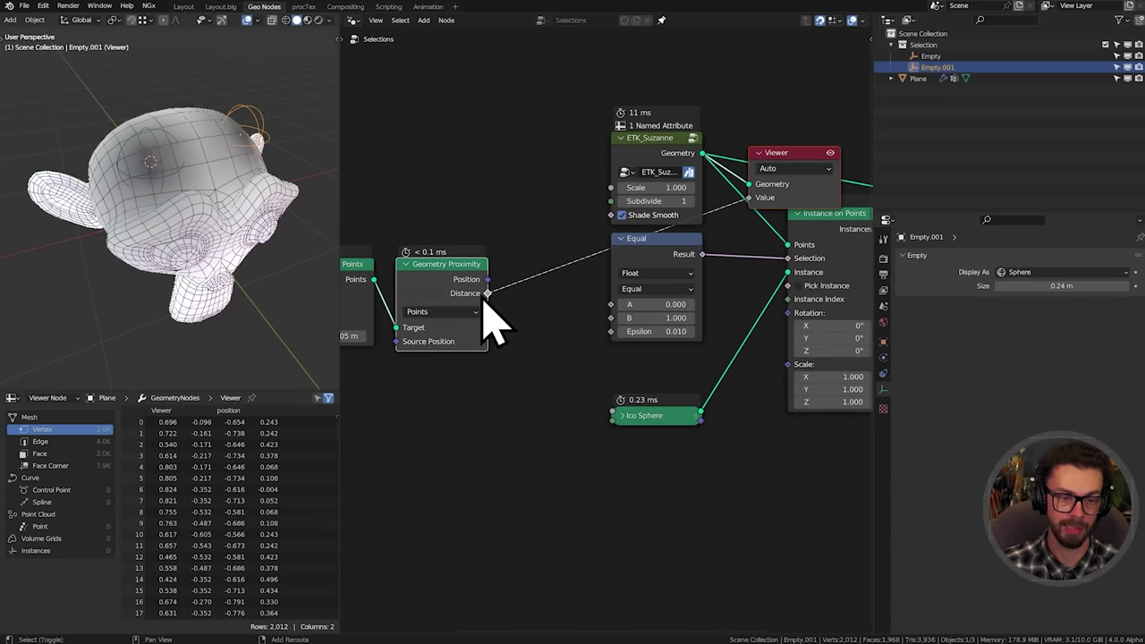
Move Empty.001 near Suzanne's ear to test how the distance shading follows it
{"action": "middle_click_drag", "start_coordinate": [233, 213], "coordinate": [304, 229]}
{"action": "middle_click_drag", "start_coordinate": [438, 259], "coordinate": [637, 261]}
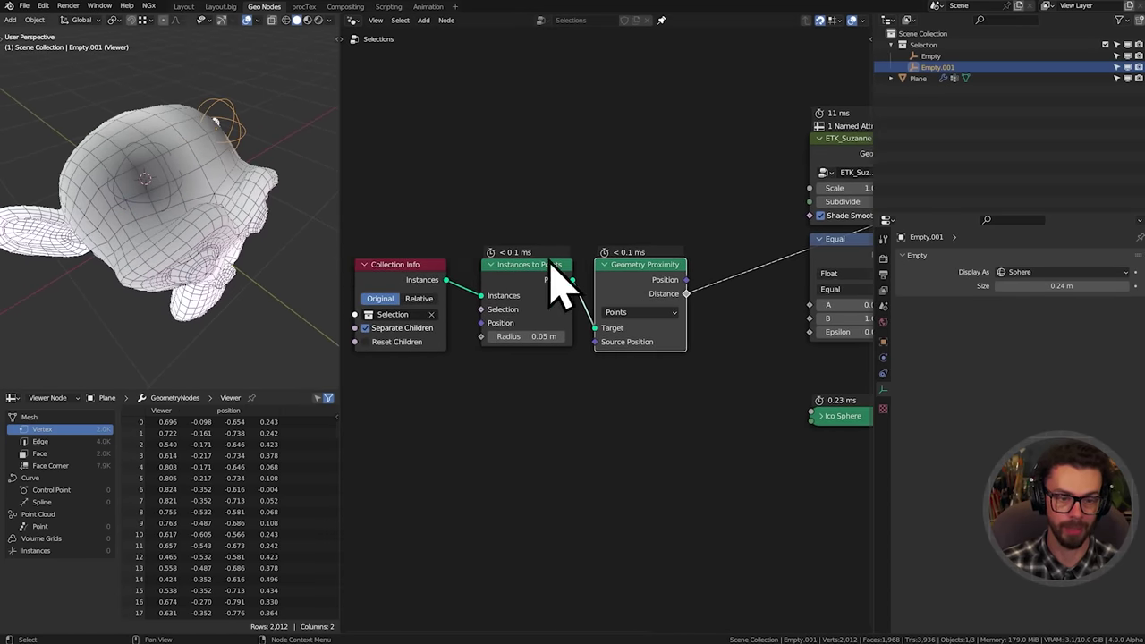
{"action": "middle_click_drag", "start_coordinate": [246, 186], "coordinate": [185, 204]}
{"action": "key", "text": "g"}
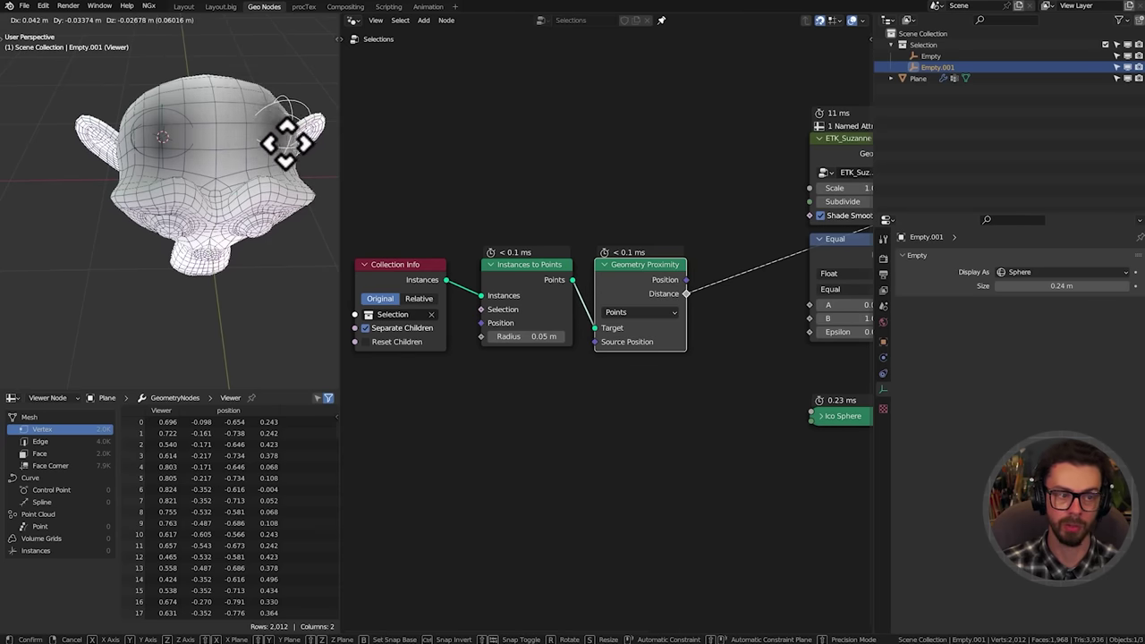
{"action": "left_click", "coordinate": [280, 146]}
Feed the Geometry Proximity Distance into input A of the Equal node and preview its result in the Viewer
{"action": "middle_click_drag", "start_coordinate": [622, 276], "coordinate": [637, 269]}
{"action": "middle_click_drag", "start_coordinate": [850, 245], "coordinate": [706, 239]}
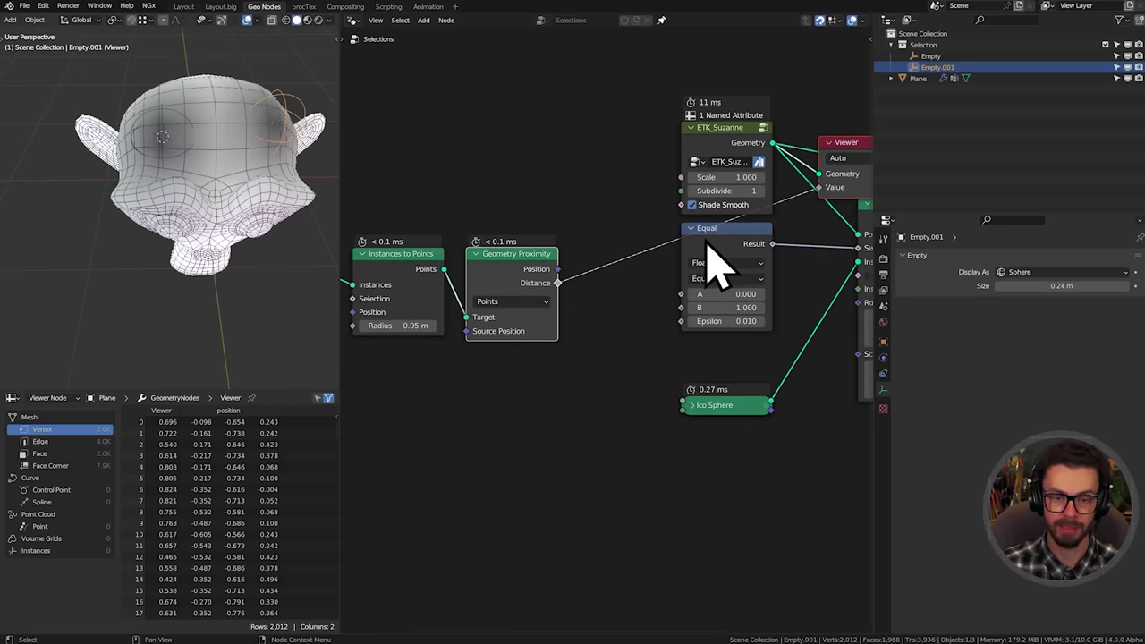
{"action": "mouse_move", "coordinate": [728, 236]}
{"action": "left_mouse_down", "text": "alt"}
{"action": "mouse_move", "coordinate": [726, 265]}
{"action": "mouse_move", "coordinate": [728, 245]}
{"action": "mouse_move", "coordinate": [739, 246]}
{"action": "left_mouse_up", "text": "alt"}
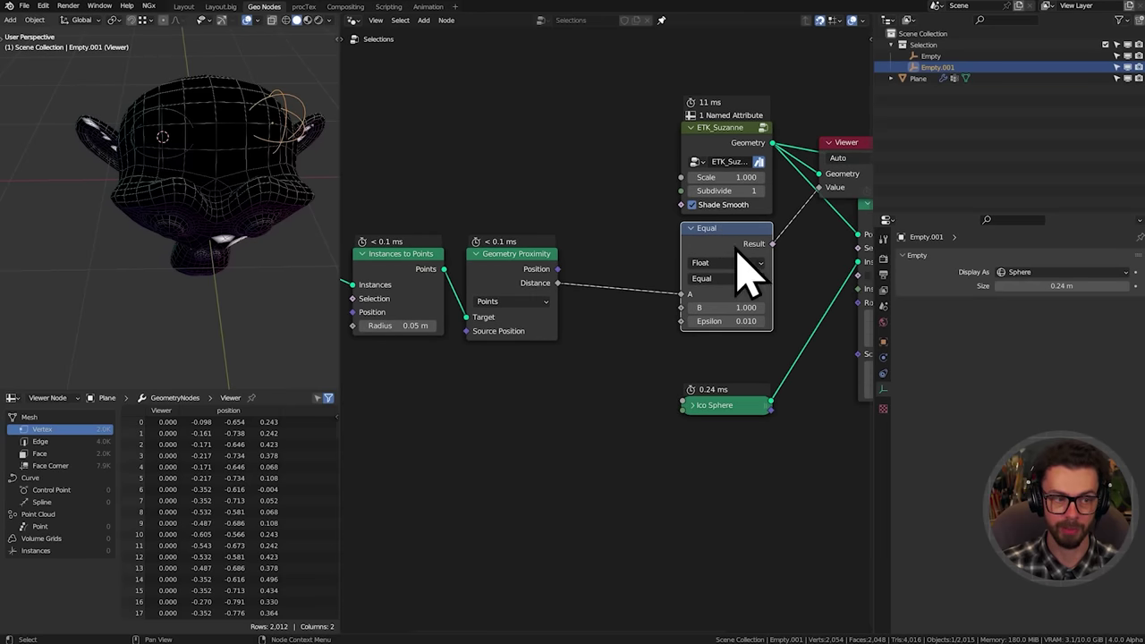
Set the Equal node's B value to 0 and its Epsilon to 0.360
{"action": "scroll", "coordinate": [617, 328], "scroll_direction": "up", "scroll_amount": 2}
{"action": "middle_click_drag", "start_coordinate": [261, 254], "coordinate": [290, 208]}
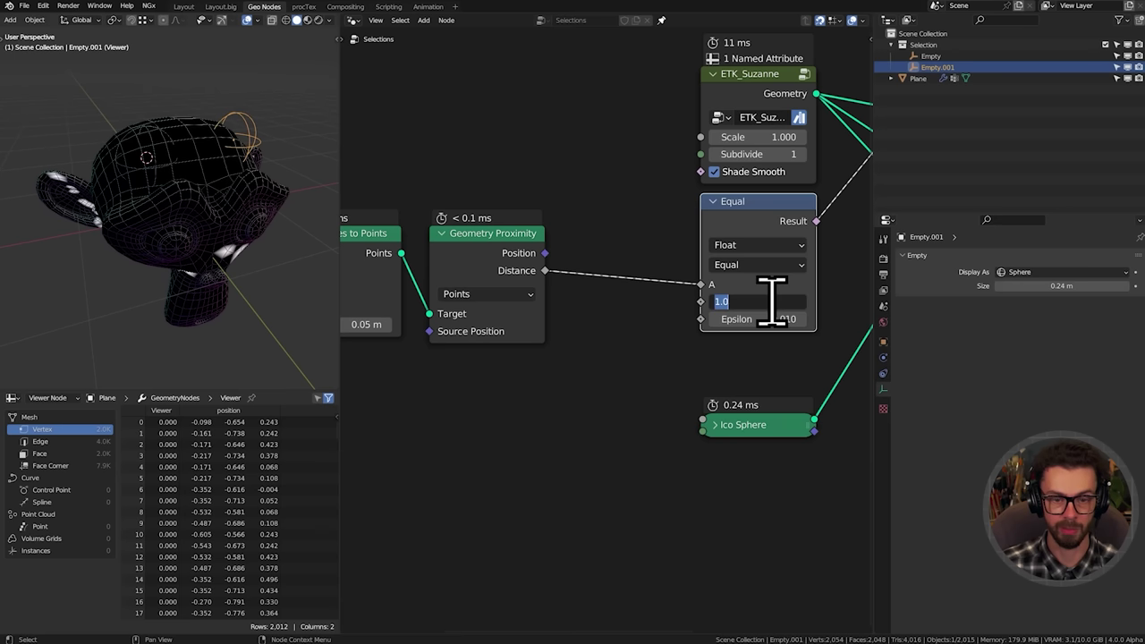
{"action": "key", "text": "Return"}
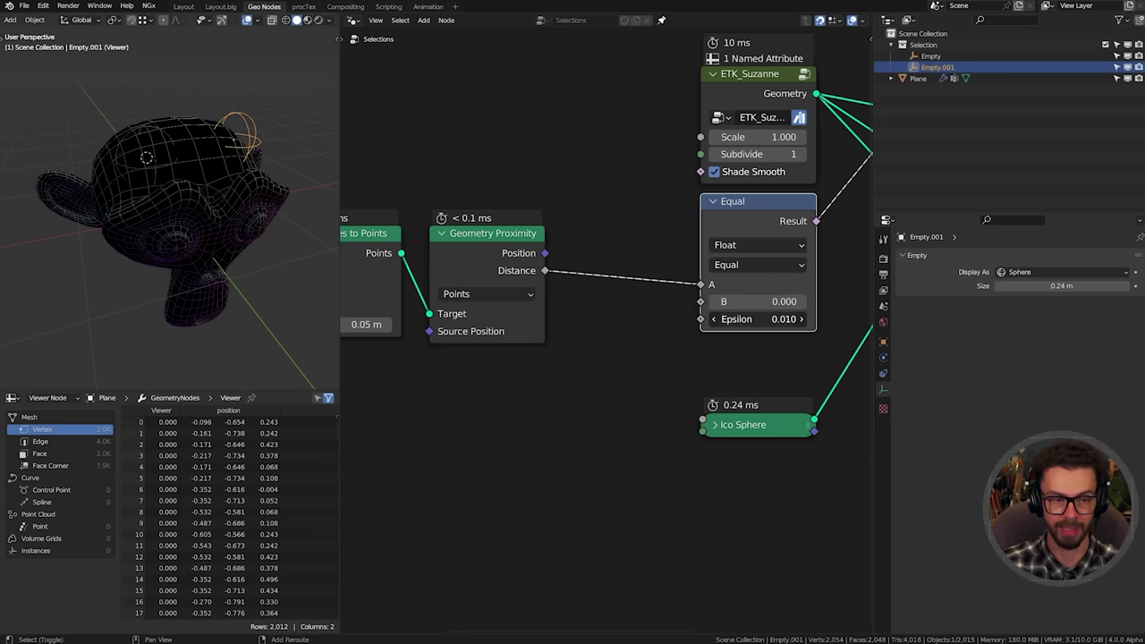
{"action": "left_click_drag", "start_coordinate": [757, 320], "coordinate": [802, 319]}
Select the other empty and move it across the side of Suzanne's head
{"action": "middle_click_drag", "start_coordinate": [125, 166], "coordinate": [170, 174]}
{"action": "left_click", "coordinate": [154, 161]}
{"action": "key", "text": "g"}
{"action": "left_click", "coordinate": [113, 210]}
{"action": "middle_click_drag", "start_coordinate": [112, 209], "coordinate": [185, 206]}
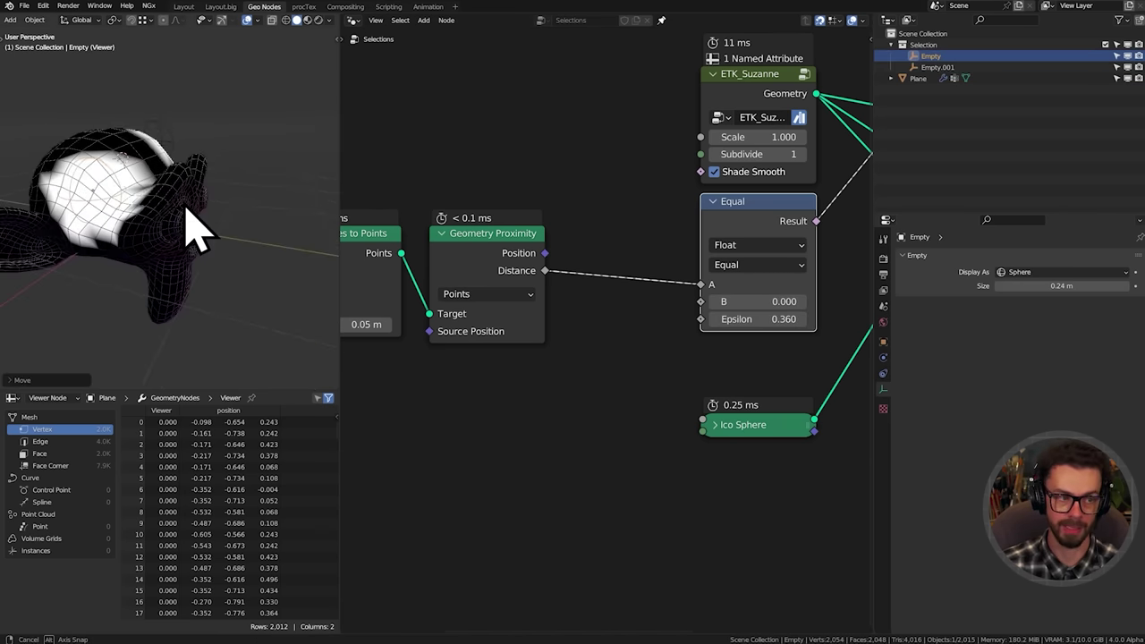
Maximize the 3D viewport, reposition the selected empty around Suzanne's head, inspect the mask, and restore the layout
{"action": "key", "text": "ctrl+space"}
{"action": "middle_click_drag", "start_coordinate": [345, 261], "coordinate": [560, 318]}
{"action": "key", "text": "g"}
{"action": "left_click", "coordinate": [286, 299]}
{"action": "middle_click_drag", "start_coordinate": [348, 315], "coordinate": [486, 312], "text": "shift"}
{"action": "left_click_drag", "start_coordinate": [486, 312], "coordinate": [572, 297]}
{"action": "middle_click_drag", "start_coordinate": [573, 297], "coordinate": [460, 289]}
{"action": "middle_click_drag", "start_coordinate": [277, 312], "coordinate": [452, 324]}
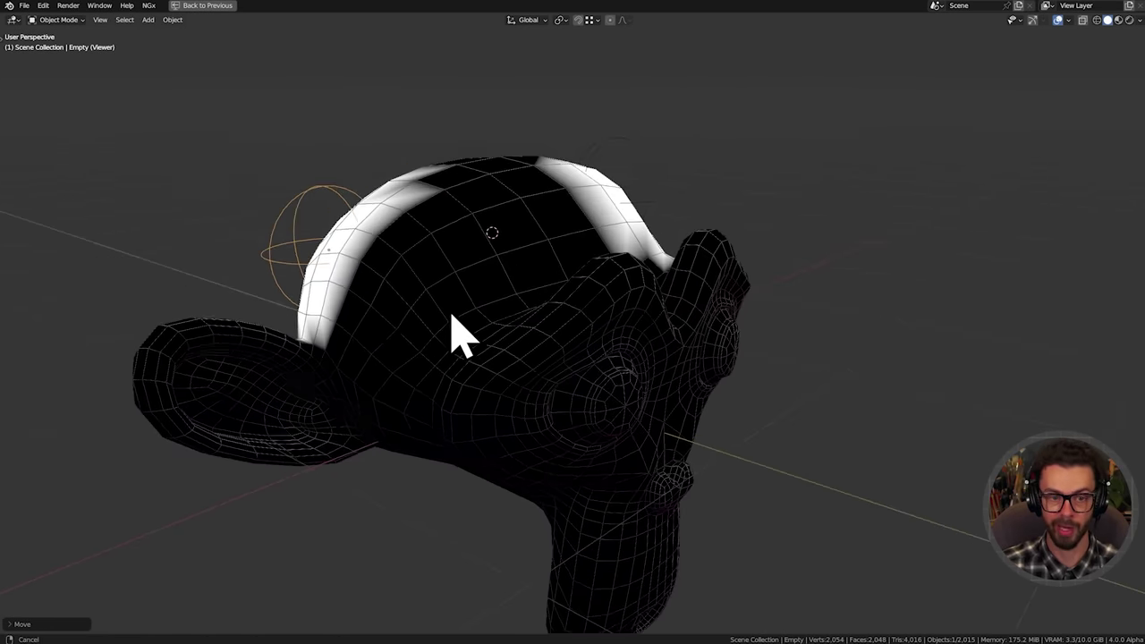
{"action": "key", "text": "ctrl+space"}
Reposition the empties around the head, placing Empty.001 beside Suzanne's brow
{"action": "middle_click_drag", "start_coordinate": [255, 192], "coordinate": [244, 233]}
{"action": "key", "text": "g"}
{"action": "left_click", "coordinate": [107, 163]}
{"action": "key", "text": "g"}
{"action": "left_click", "coordinate": [240, 199]}
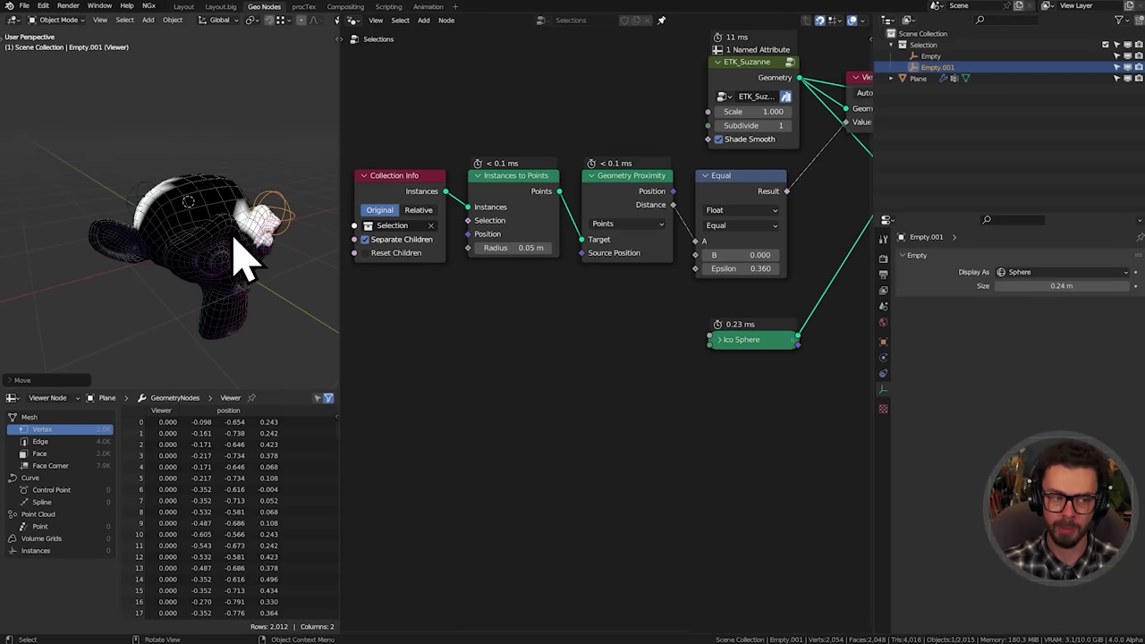
{"action": "key", "text": "g"}
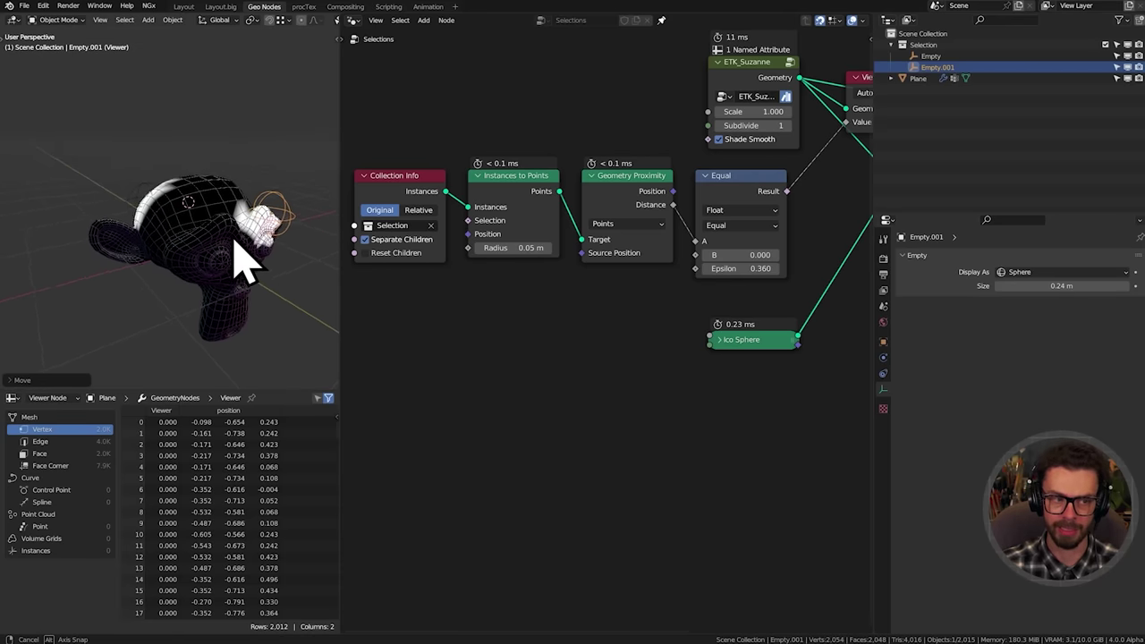
{"action": "left_click", "coordinate": [246, 264]}
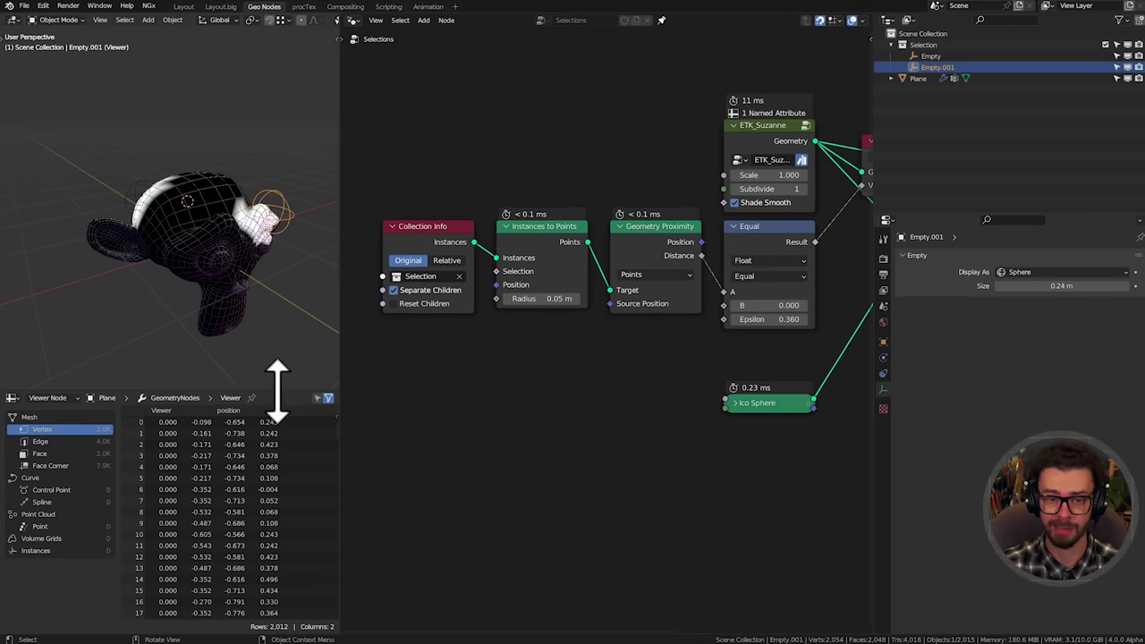
Make the 3D viewport taller and delete the ETK_Suzanne and Viewer nodes
{"action": "left_click_drag", "start_coordinate": [276, 389], "coordinate": [251, 491]}
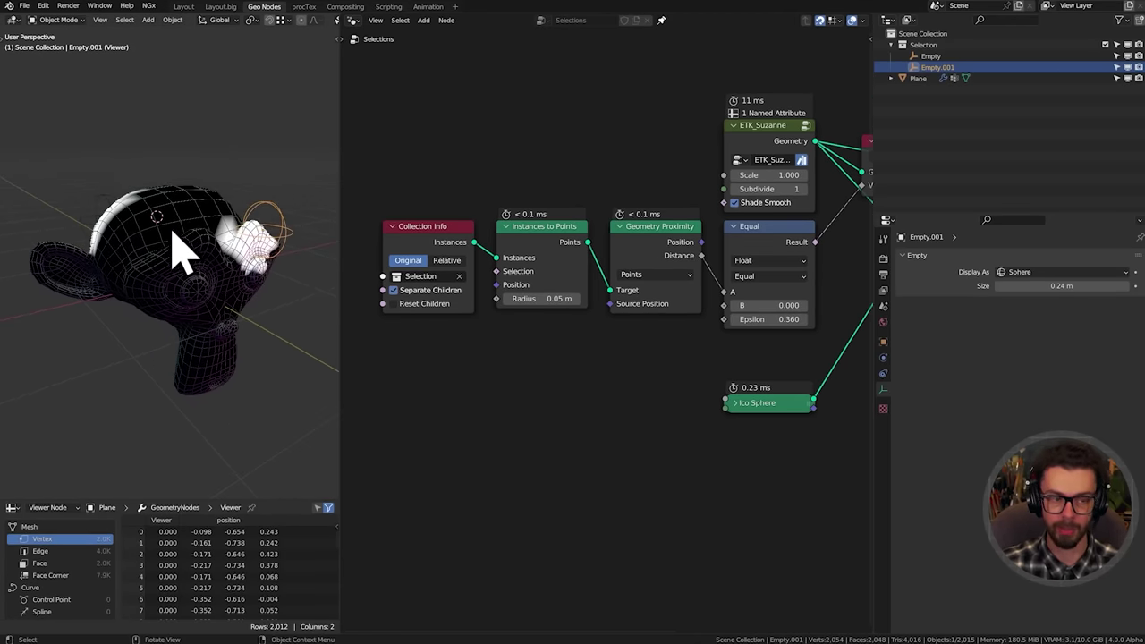
{"action": "middle_click_drag", "start_coordinate": [817, 193], "coordinate": [614, 272]}
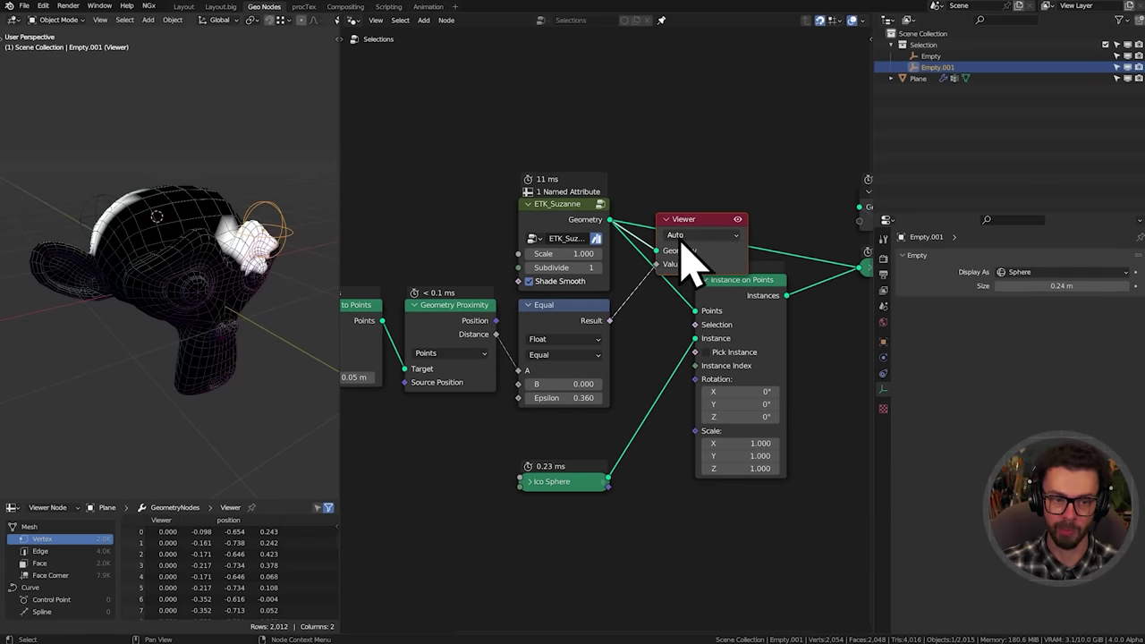
{"action": "left_click_drag", "start_coordinate": [533, 176], "coordinate": [671, 232]}
{"action": "key", "text": "x"}
Frame the nodes from Collection Info through Equal with the label EMPTY SELECTIONS and move the frame out of the way
{"action": "middle_click_drag", "start_coordinate": [453, 291], "coordinate": [653, 285]}
{"action": "left_click_drag", "start_coordinate": [397, 243], "coordinate": [792, 338]}
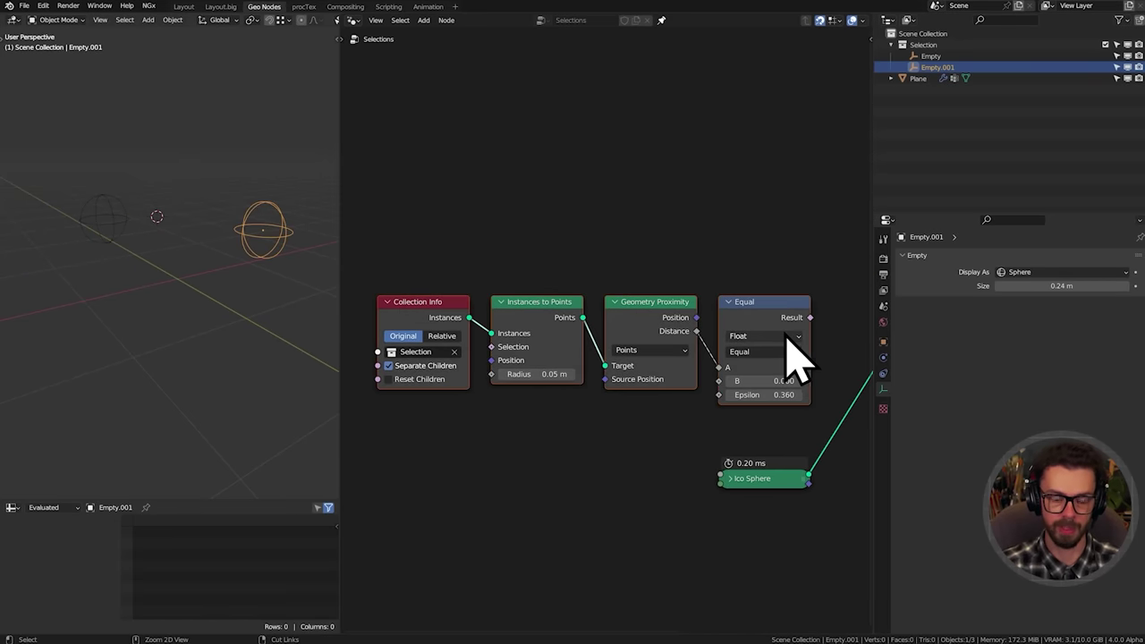
{"action": "key", "text": "ctrl+j"}
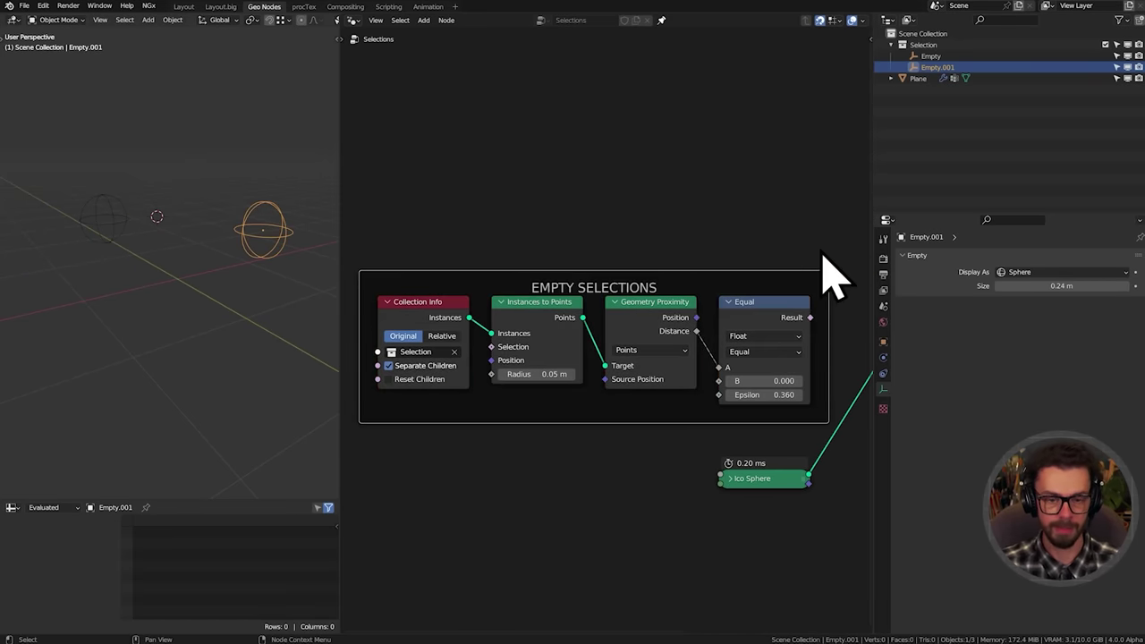
{"action": "key", "text": "g"}
{"action": "left_click", "coordinate": [450, 301]}
{"action": "key", "text": "g"}
{"action": "left_click", "coordinate": [403, 296]}
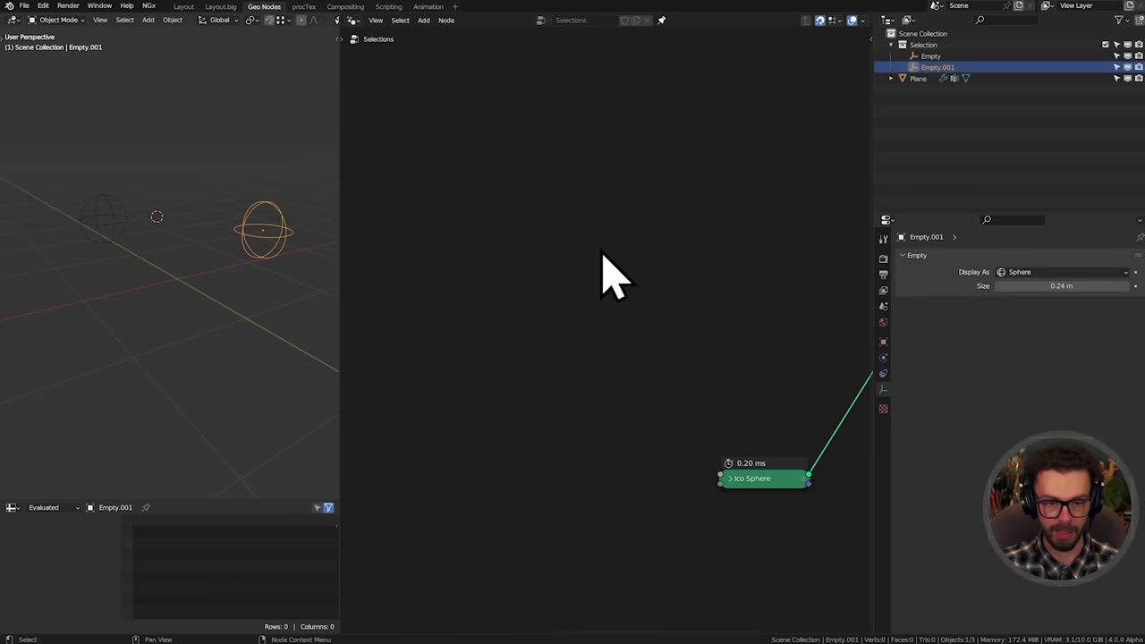
Add a Grid node and connect its Mesh output to Instance on Points and Join Geometry
{"action": "middle_click_drag", "start_coordinate": [646, 222], "coordinate": [614, 272]}
{"action": "key", "text": "shift+a"}
{"action": "left_click", "coordinate": [612, 266]}
{"action": "type", "text": "id"}
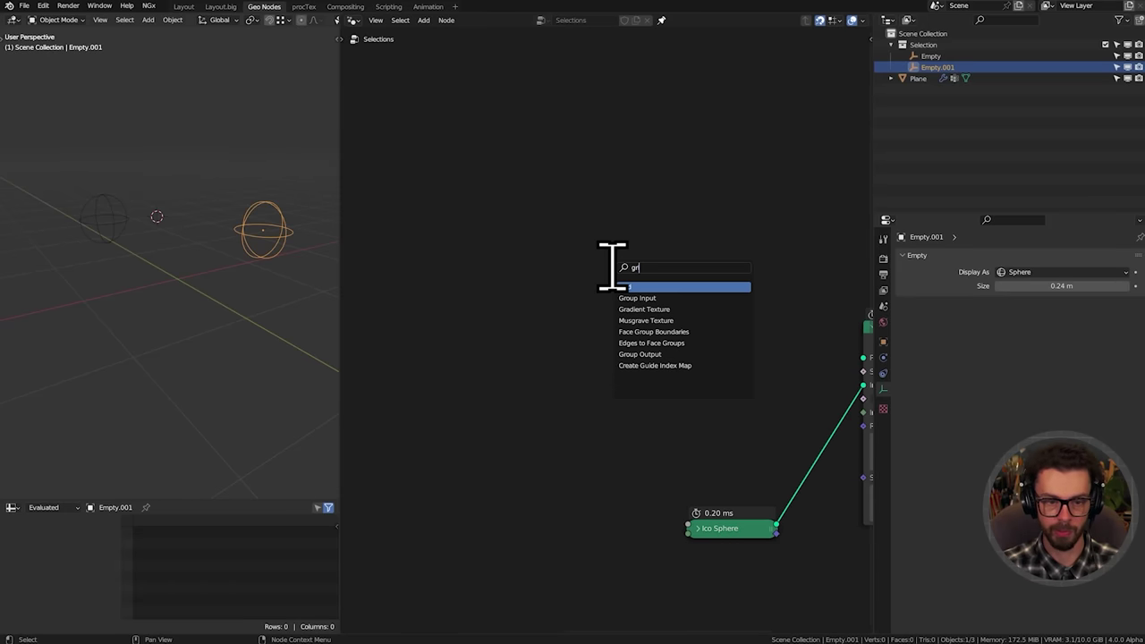
{"action": "key", "text": "Return"}
{"action": "left_click", "coordinate": [591, 287]}
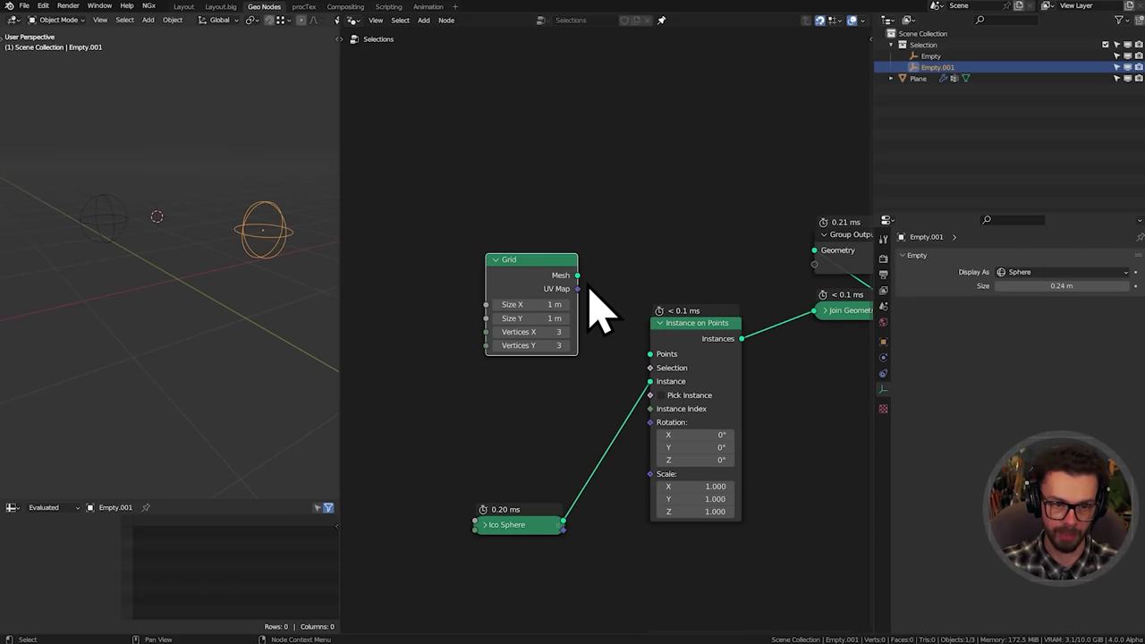
{"action": "left_click_drag", "start_coordinate": [577, 276], "coordinate": [812, 344]}
Exclude the Selection collection from the view layer and widen the node editor
{"action": "middle_click_drag", "start_coordinate": [171, 248], "coordinate": [195, 242]}
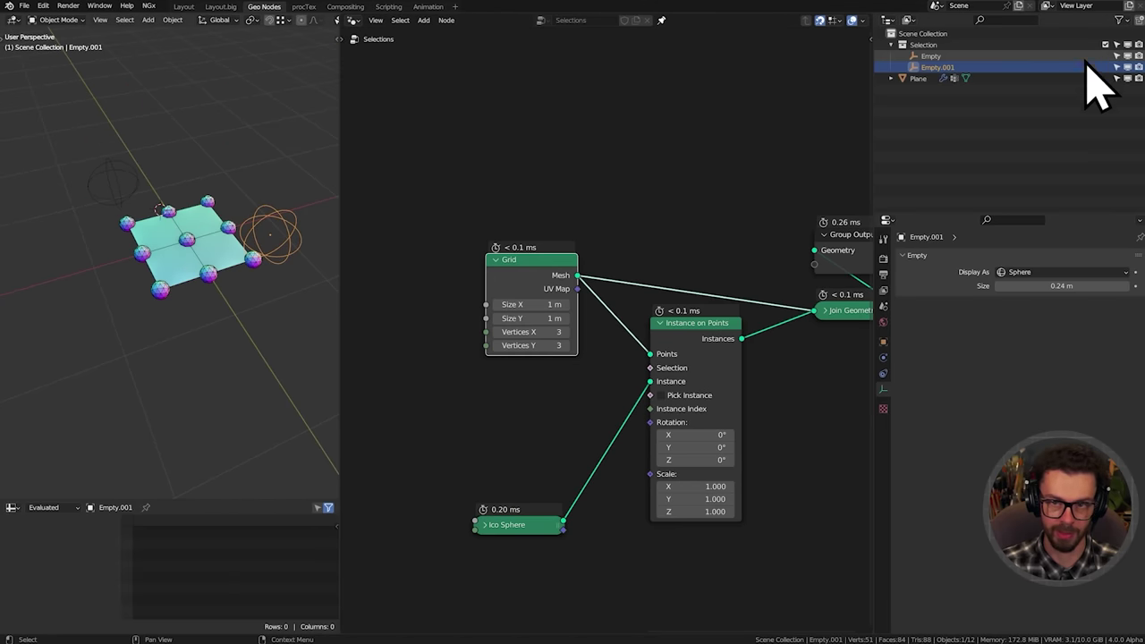
{"action": "left_click", "coordinate": [1106, 44]}
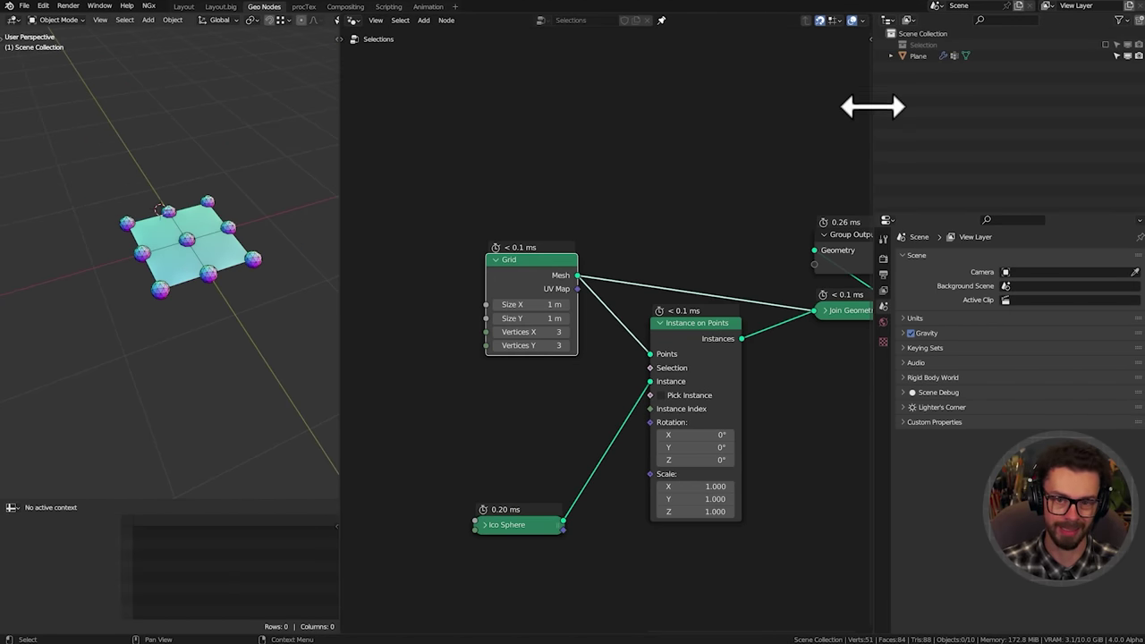
{"action": "left_click_drag", "start_coordinate": [874, 105], "coordinate": [1100, 128]}
{"action": "scroll", "coordinate": [769, 211], "scroll_direction": "up", "scroll_amount": 3}
{"action": "middle_click_drag", "start_coordinate": [768, 215], "coordinate": [748, 188]}
Select the Plane object and frame it in the top orthographic view
{"action": "middle_click_drag", "start_coordinate": [217, 179], "coordinate": [201, 205]}
{"action": "left_click", "coordinate": [201, 206]}
{"action": "key", "text": "KP_7"}
{"action": "key", "text": "KP_Decimal"}
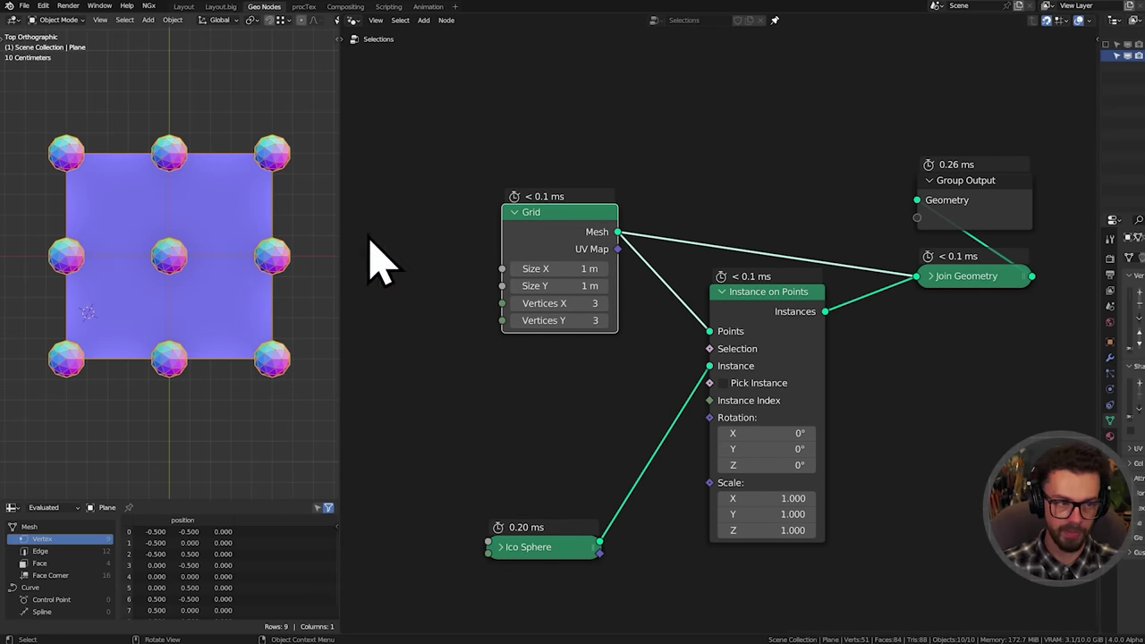
Set the Grid node's Vertices X and Vertices Y to 5
{"action": "left_click", "coordinate": [580, 303]}
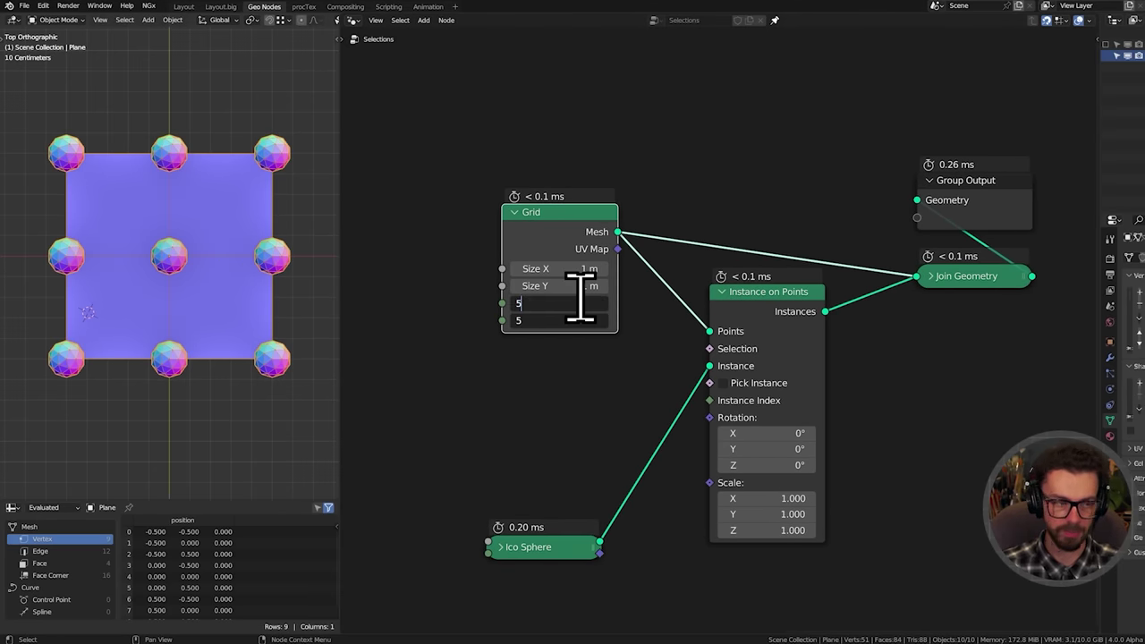
{"action": "type", "text": "5"}
{"action": "key", "text": "Return"}
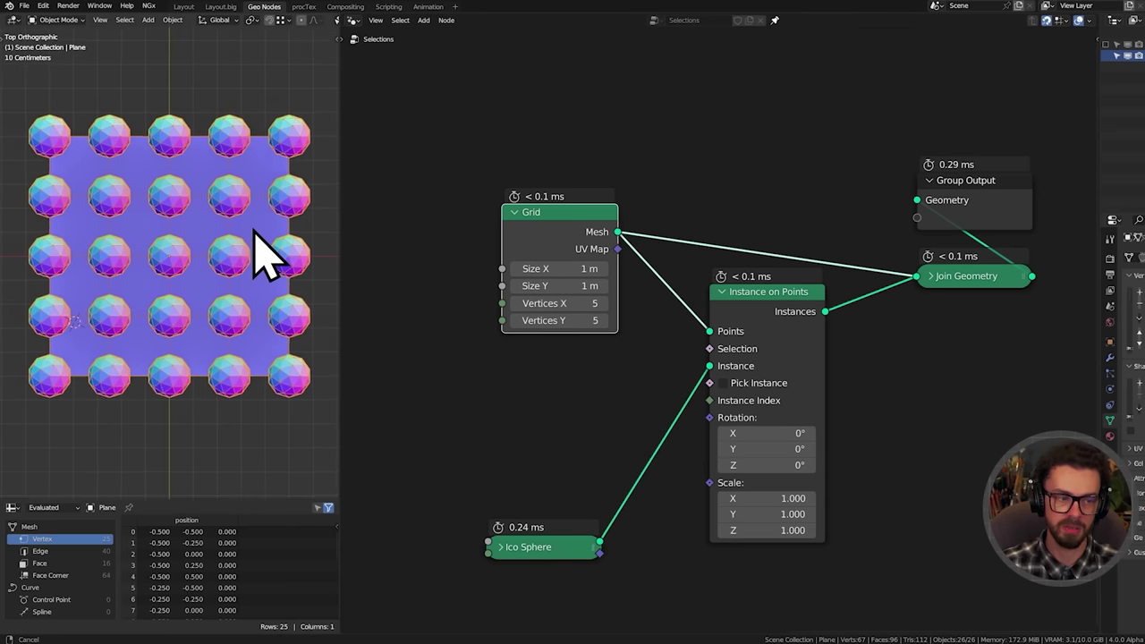
{"action": "middle_click_drag", "start_coordinate": [255, 231], "coordinate": [261, 230], "text": "ctrl"}
Add an Index node to the node tree, beside the Grid node
{"action": "middle_click_drag", "start_coordinate": [588, 406], "coordinate": [710, 340]}
{"action": "key", "text": "shift+a"}
{"action": "type", "text": "sin"}
{"action": "key", "text": "Return"}
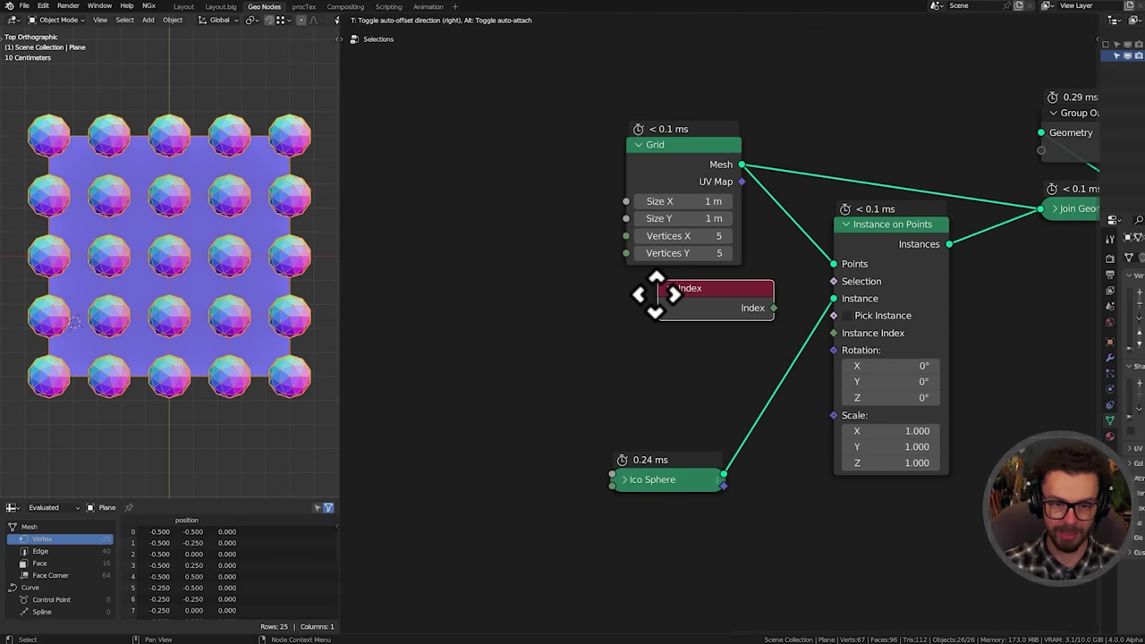
{"action": "left_click", "coordinate": [421, 304]}
Feed Index into a new integer Equal comparison and connect its Result to the Selection input of Instance on Points
{"action": "left_click_drag", "start_coordinate": [534, 307], "coordinate": [586, 315]}
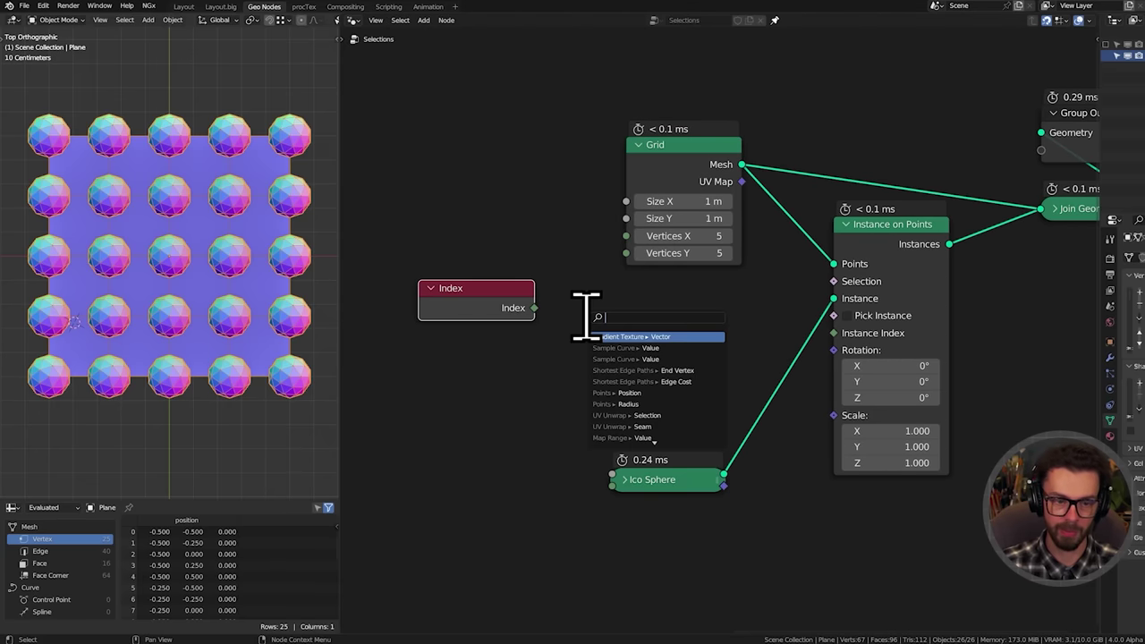
{"action": "type", "text": "equal"}
{"action": "key", "text": "Return"}
{"action": "left_click", "coordinate": [629, 300]}
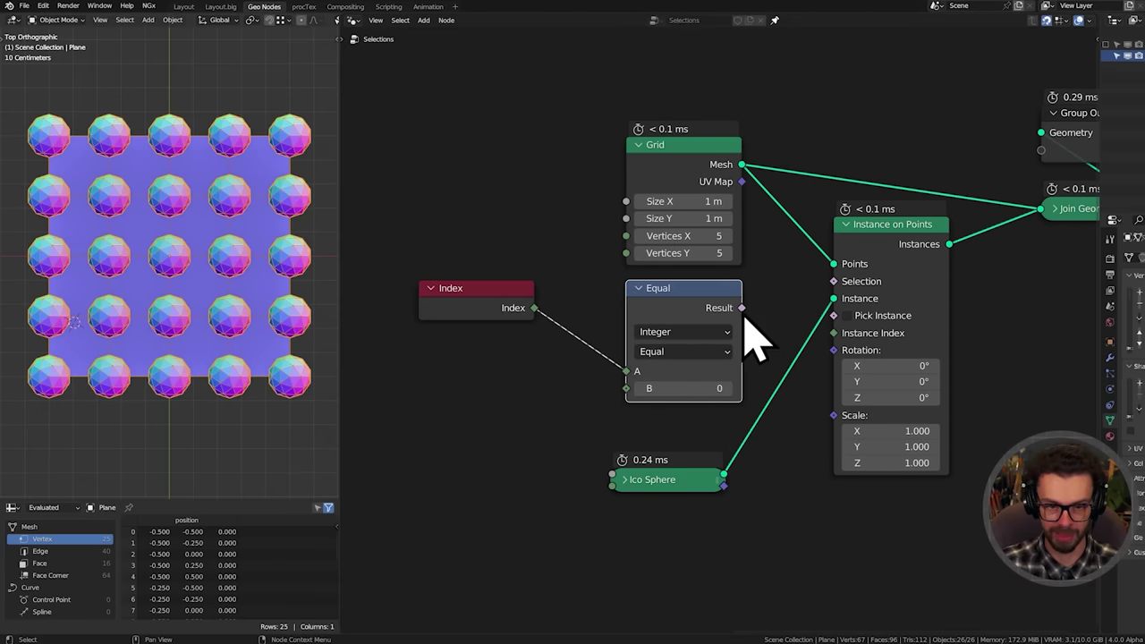
{"action": "left_click_drag", "start_coordinate": [742, 308], "coordinate": [835, 281]}
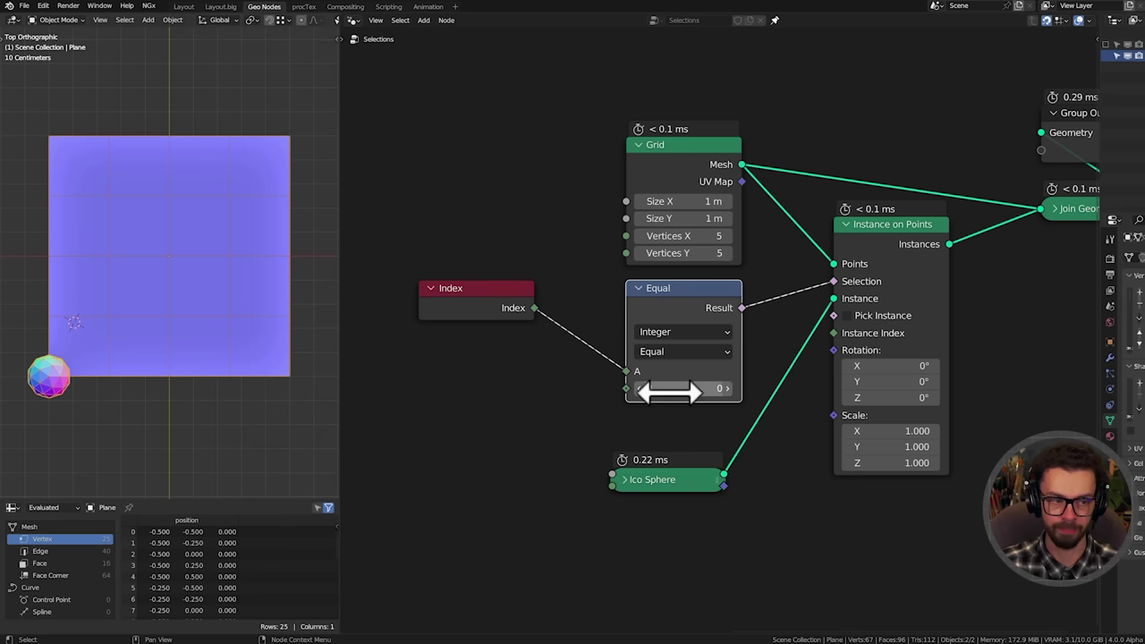
Deselect the Plane object and tidy the Index and Ico Sphere nodes closer around the Equal node
{"action": "key", "text": "alt+a"}
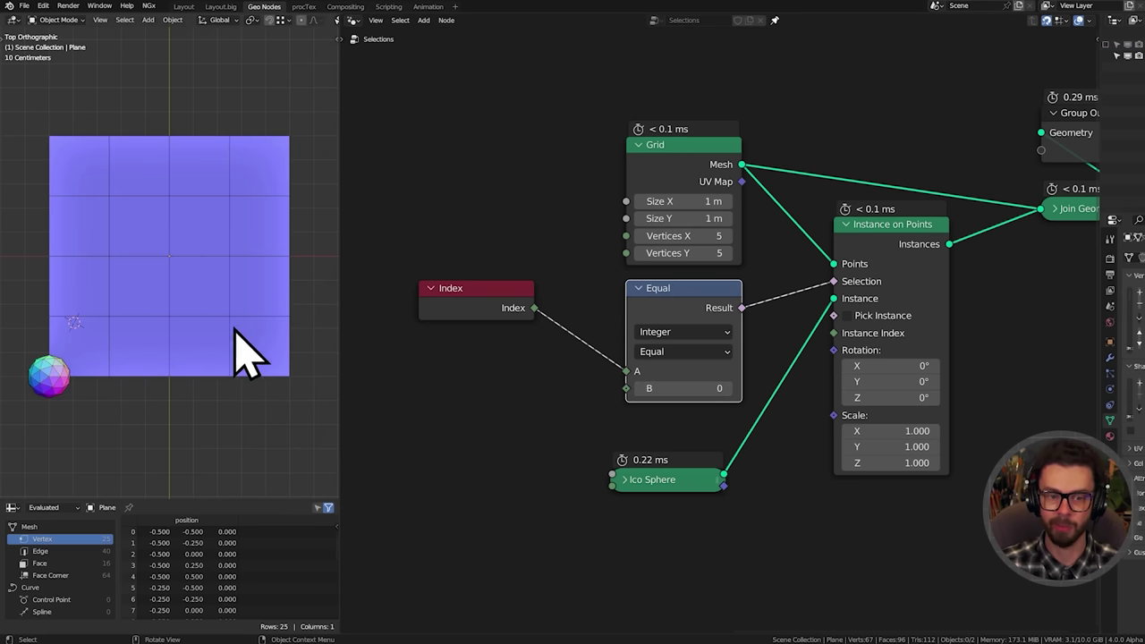
{"action": "left_click_drag", "start_coordinate": [476, 304], "coordinate": [522, 304]}
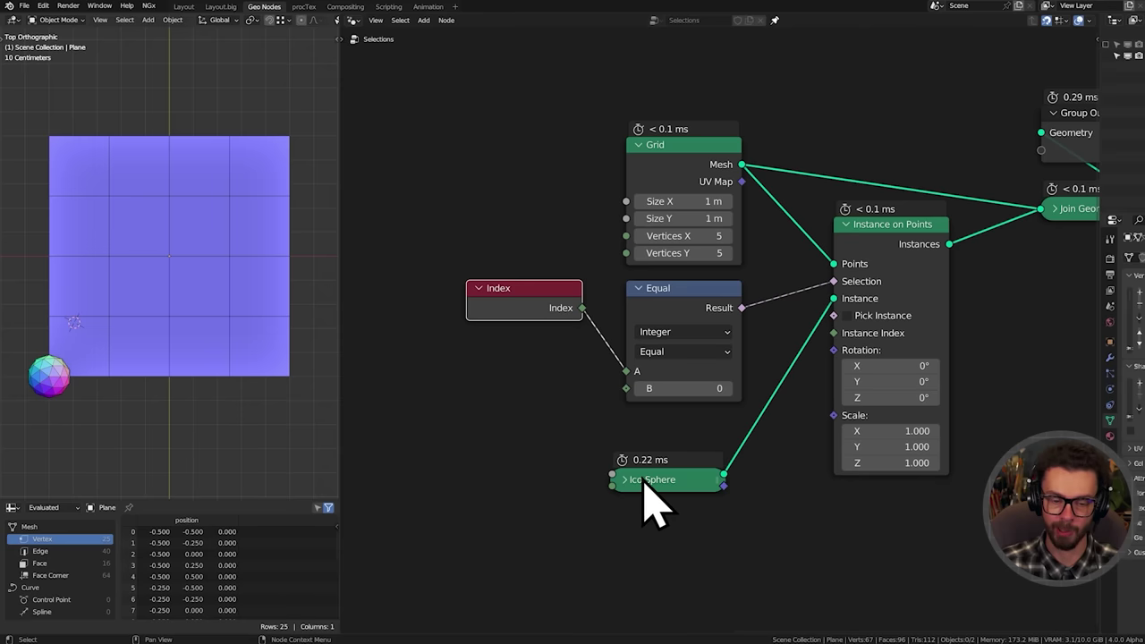
{"action": "left_click_drag", "start_coordinate": [644, 488], "coordinate": [659, 472]}
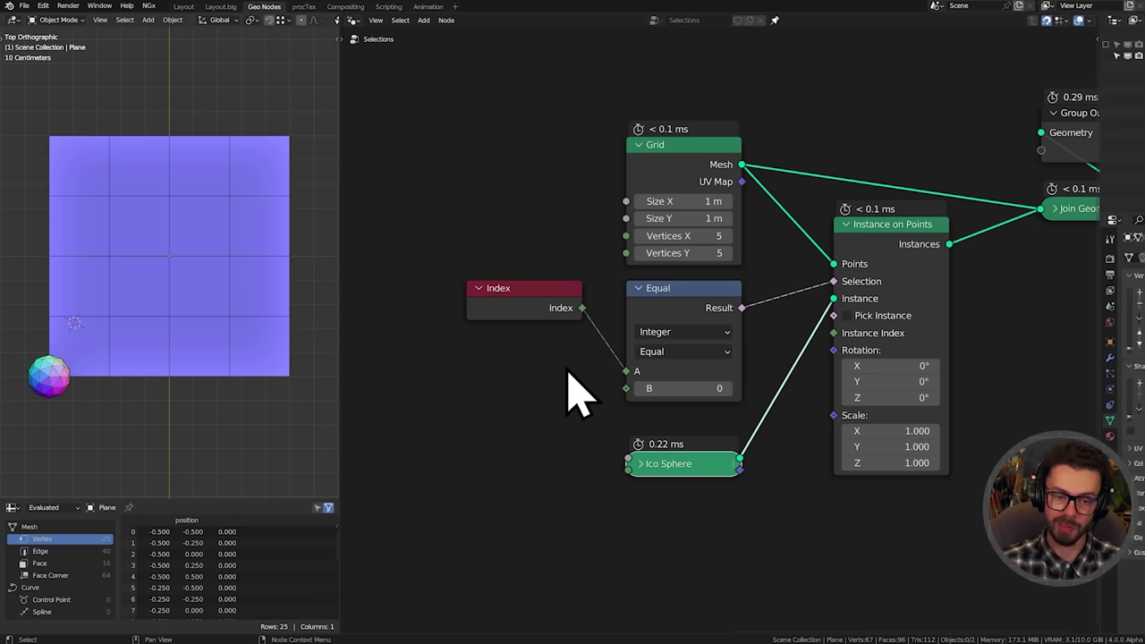
Raise the Equal node's B value step by step to 13 and lower it to 12, nudging the Index node closer
{"action": "left_click", "coordinate": [729, 391]}
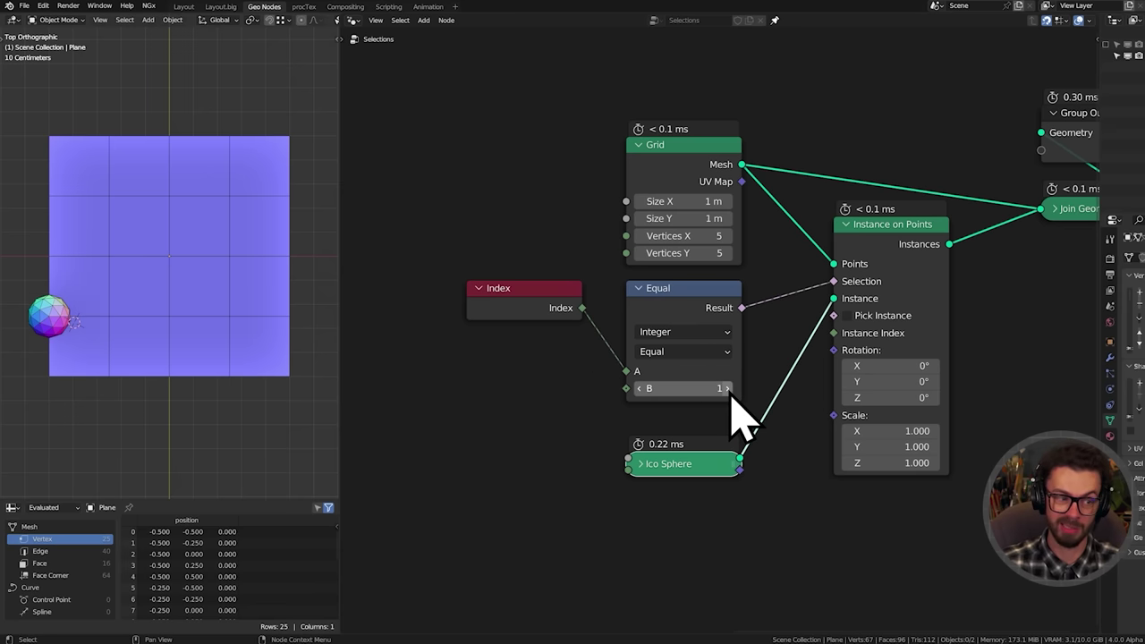
{"action": "left_click", "coordinate": [729, 391]}
{"action": "left_click", "coordinate": [729, 391]}
{"action": "left_click", "coordinate": [729, 391]}
{"action": "left_click", "coordinate": [729, 391]}
{"action": "left_click", "coordinate": [729, 391]}
{"action": "left_click", "coordinate": [729, 391]}
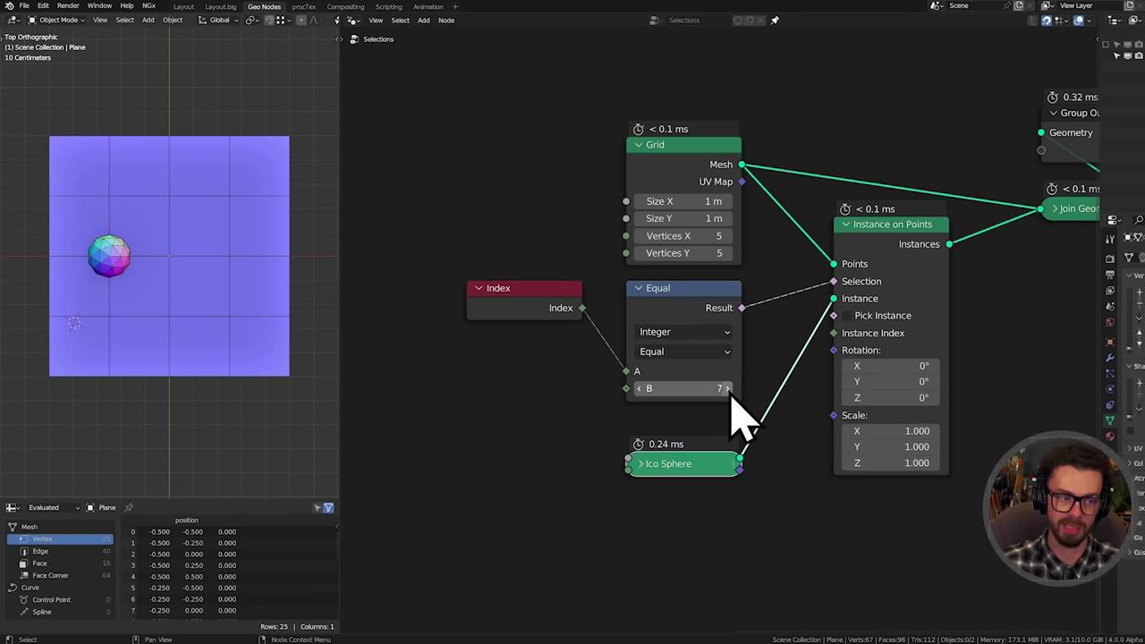
{"action": "left_click", "coordinate": [729, 391]}
{"action": "left_click", "coordinate": [729, 391]}
{"action": "left_click", "coordinate": [729, 391]}
{"action": "mouse_move", "coordinate": [689, 390]}
{"action": "left_mouse_down"}
{"action": "mouse_move", "coordinate": [783, 388]}
{"action": "mouse_move", "coordinate": [639, 388]}
{"action": "mouse_move", "coordinate": [702, 389]}
{"action": "left_mouse_up"}
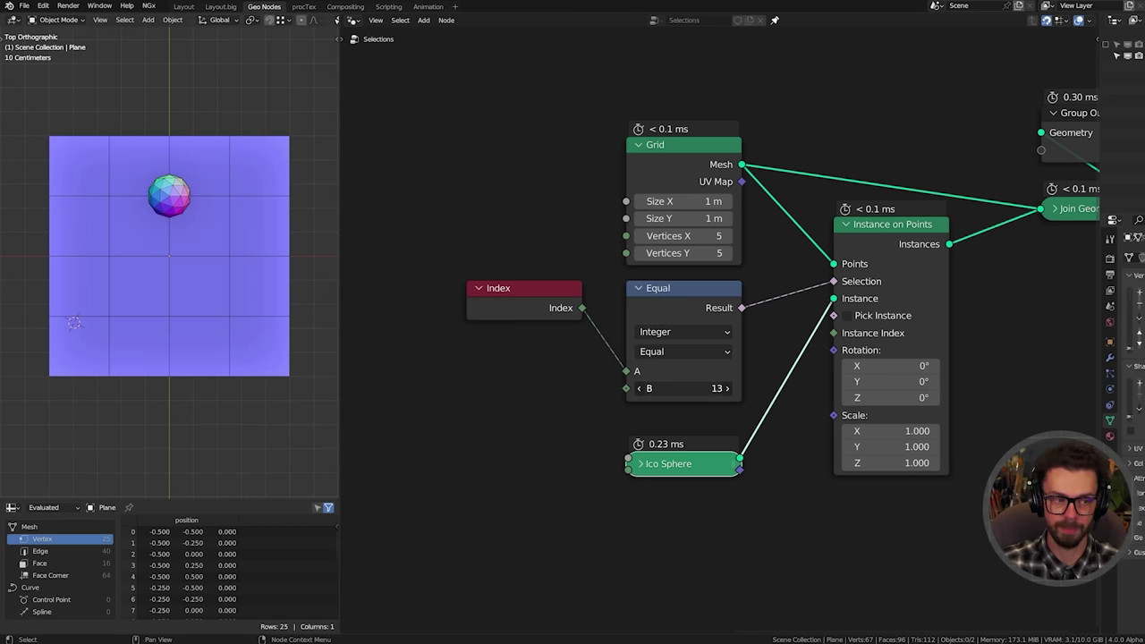
{"action": "left_click_drag", "start_coordinate": [532, 304], "coordinate": [548, 304]}
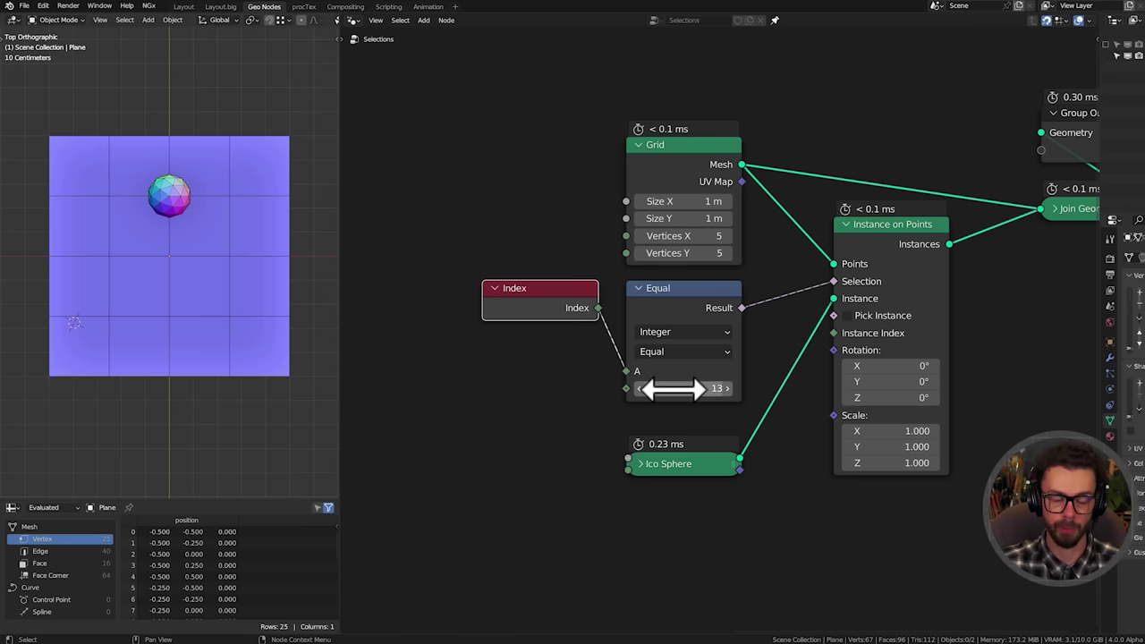
{"action": "mouse_move", "coordinate": [683, 388]}
{"action": "left_mouse_down"}
{"action": "mouse_move", "coordinate": [656, 388]}
{"action": "mouse_move", "coordinate": [675, 389]}
{"action": "left_mouse_up"}
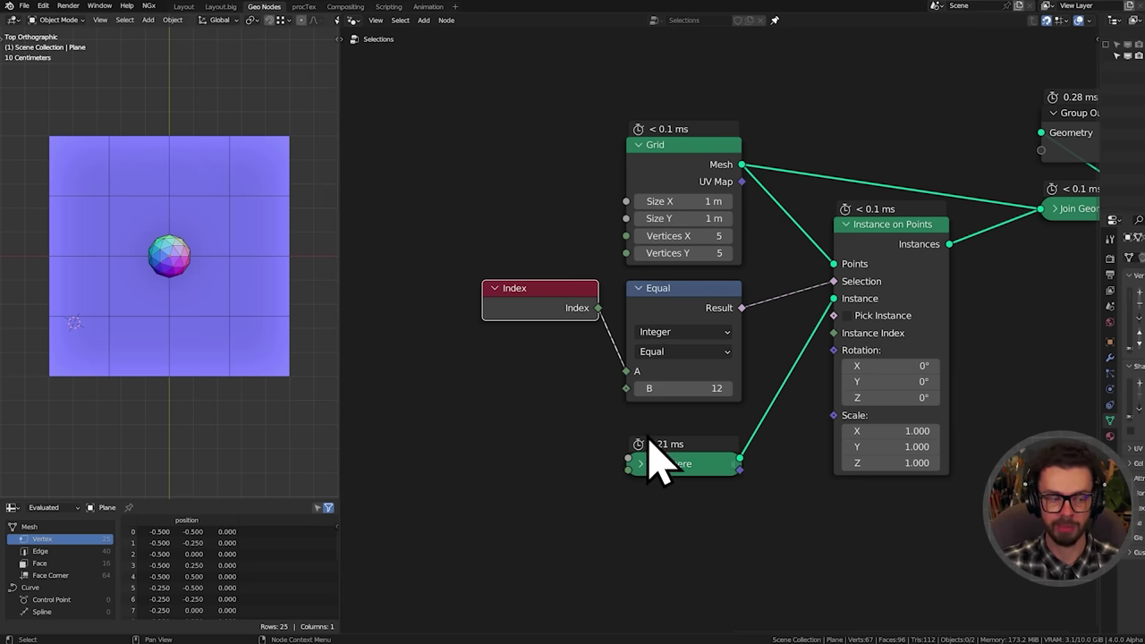
View the grid in perspective and sketch annotation lines rising from the instanced sphere
{"action": "middle_click_drag", "start_coordinate": [204, 336], "coordinate": [204, 231]}
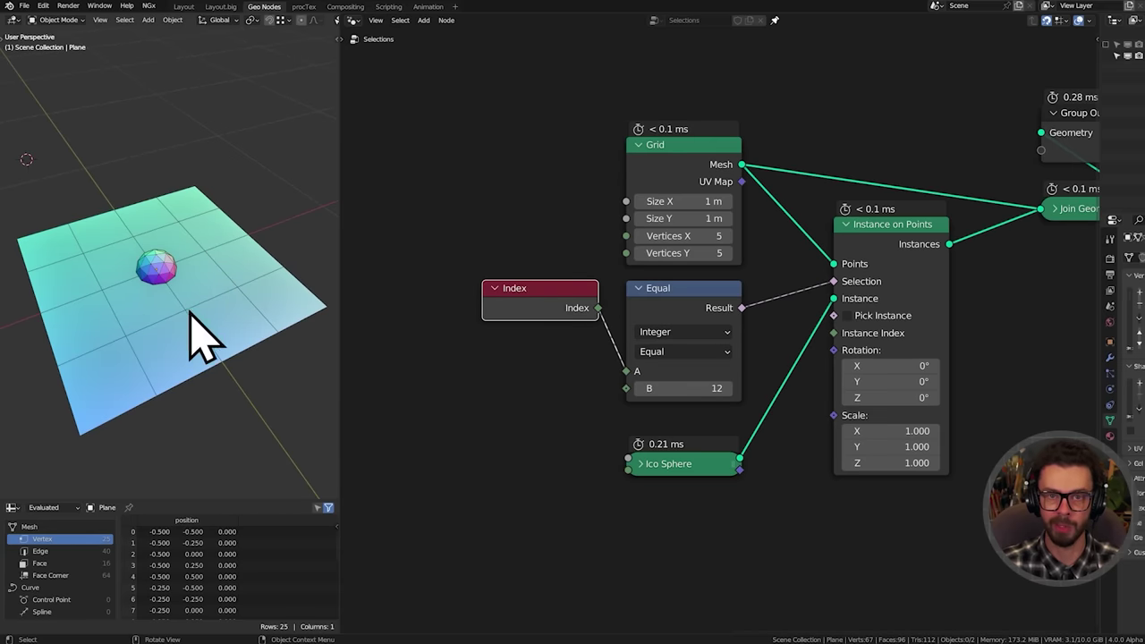
{"action": "left_click_drag", "start_coordinate": [140, 273], "coordinate": [139, 161]}
{"action": "mouse_move", "coordinate": [173, 264]}
{"action": "left_mouse_down"}
{"action": "mouse_move", "coordinate": [168, 134]}
{"action": "mouse_move", "coordinate": [130, 148]}
{"action": "left_mouse_up"}
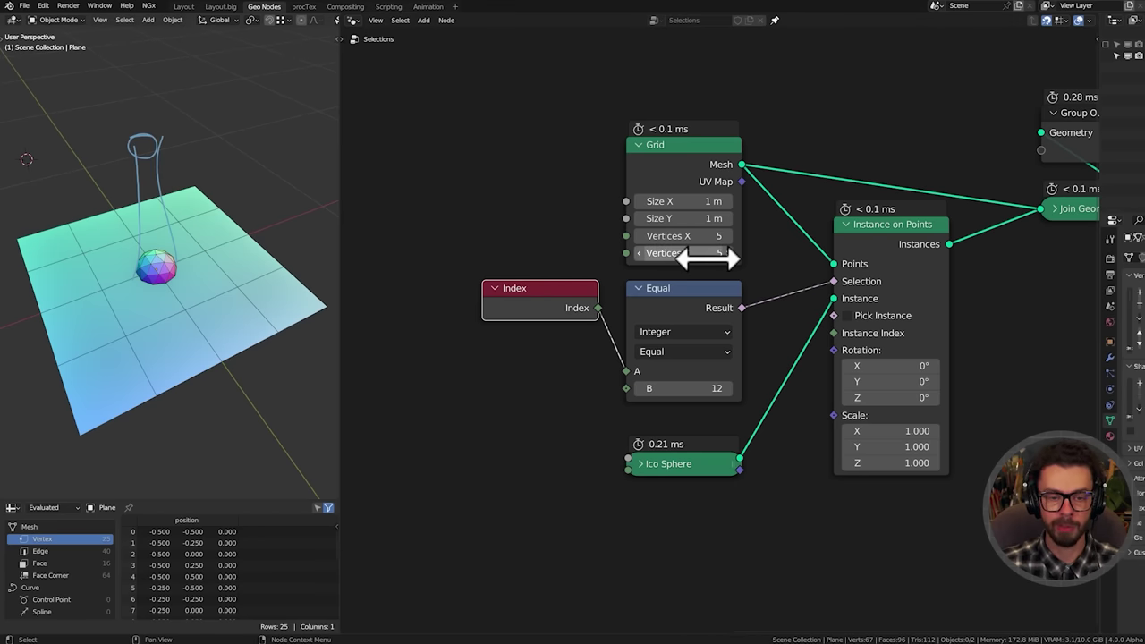
Try the Grid node with 20 vertices in X and Y, and restore both values to 5
{"action": "left_click", "coordinate": [685, 236]}
{"action": "type", "text": "20"}
{"action": "key", "text": "Return"}
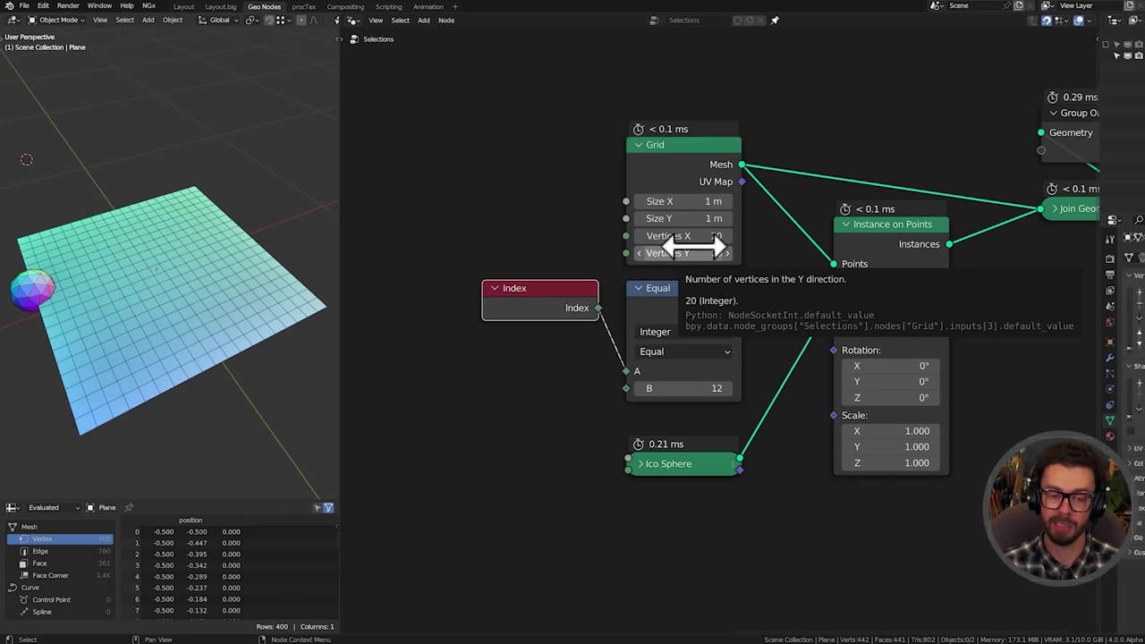
{"action": "left_click_drag", "start_coordinate": [691, 231], "coordinate": [691, 253]}
{"action": "type", "text": "5"}
{"action": "key", "text": "Return"}
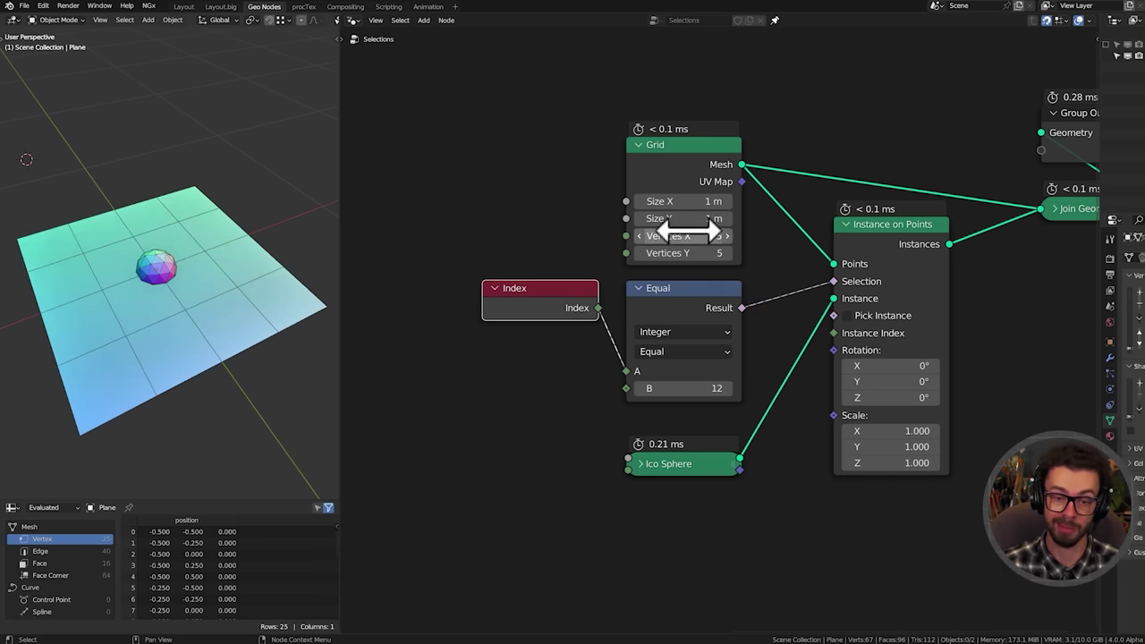
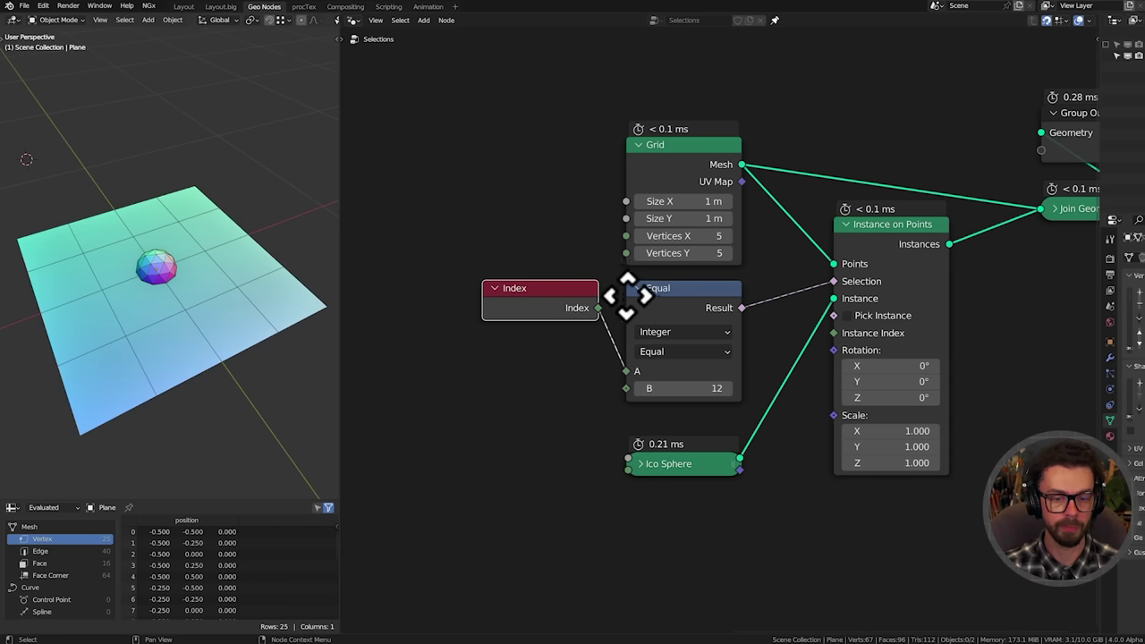
Return to the top orthographic view and set the Equal node's B value to 23
{"action": "middle_click_drag", "start_coordinate": [626, 295], "coordinate": [705, 298]}
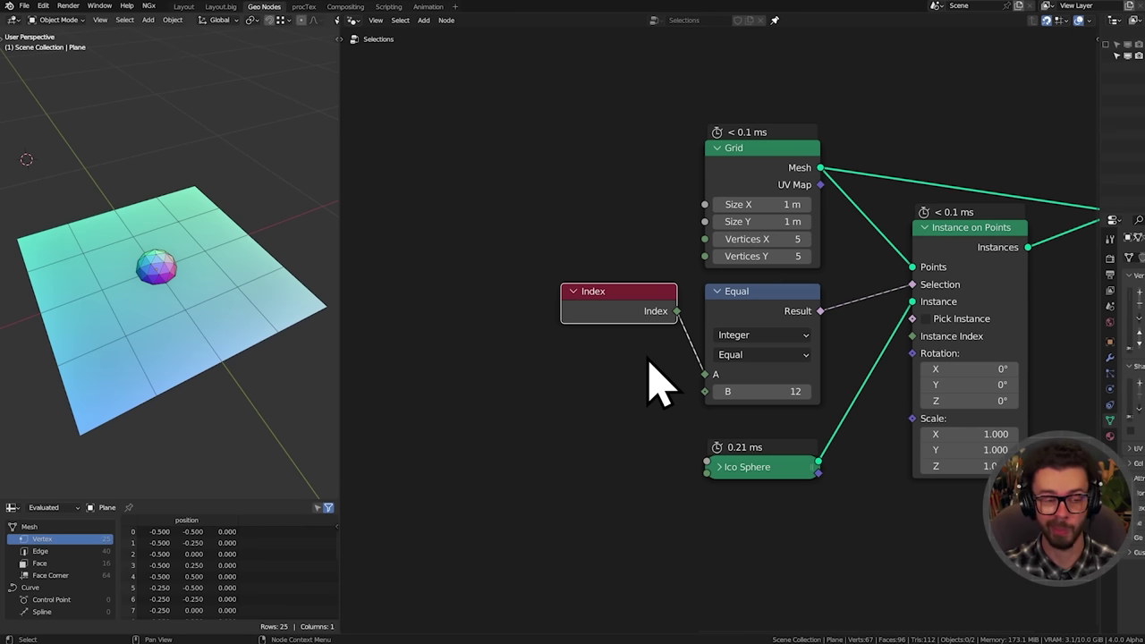
{"action": "middle_click_drag", "start_coordinate": [269, 302], "coordinate": [245, 335]}
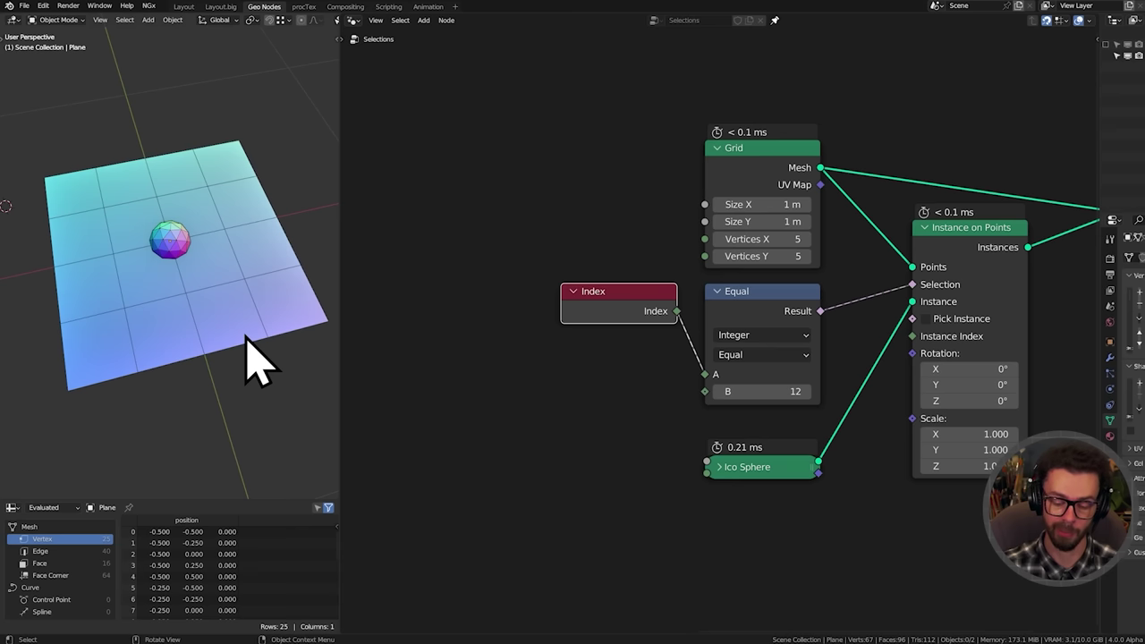
{"action": "key", "text": "KP_7"}
{"action": "left_click_drag", "start_coordinate": [776, 391], "coordinate": [814, 392]}
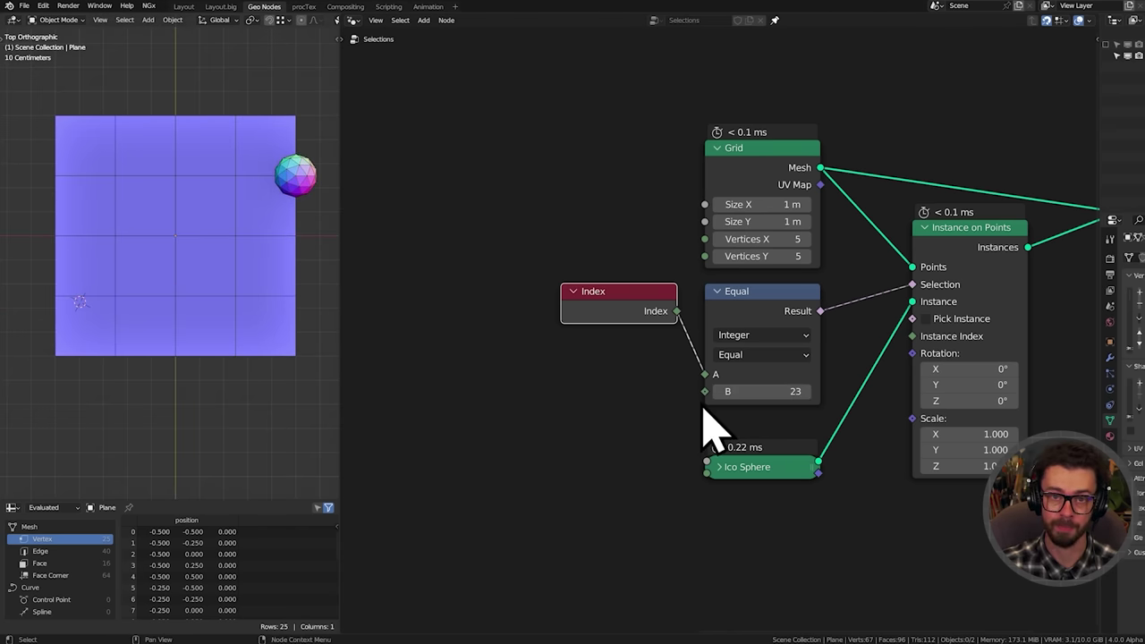
Move the Index node well away from the Equal node to make room between them
{"action": "mouse_move", "coordinate": [708, 409]}
{"action": "middle_mouse_down"}
{"action": "mouse_move", "coordinate": [707, 388]}
{"action": "mouse_move", "coordinate": [723, 398]}
{"action": "middle_mouse_up"}
{"action": "middle_click_drag", "start_coordinate": [838, 317], "coordinate": [849, 317]}
{"action": "left_click_drag", "start_coordinate": [841, 308], "coordinate": [602, 308]}
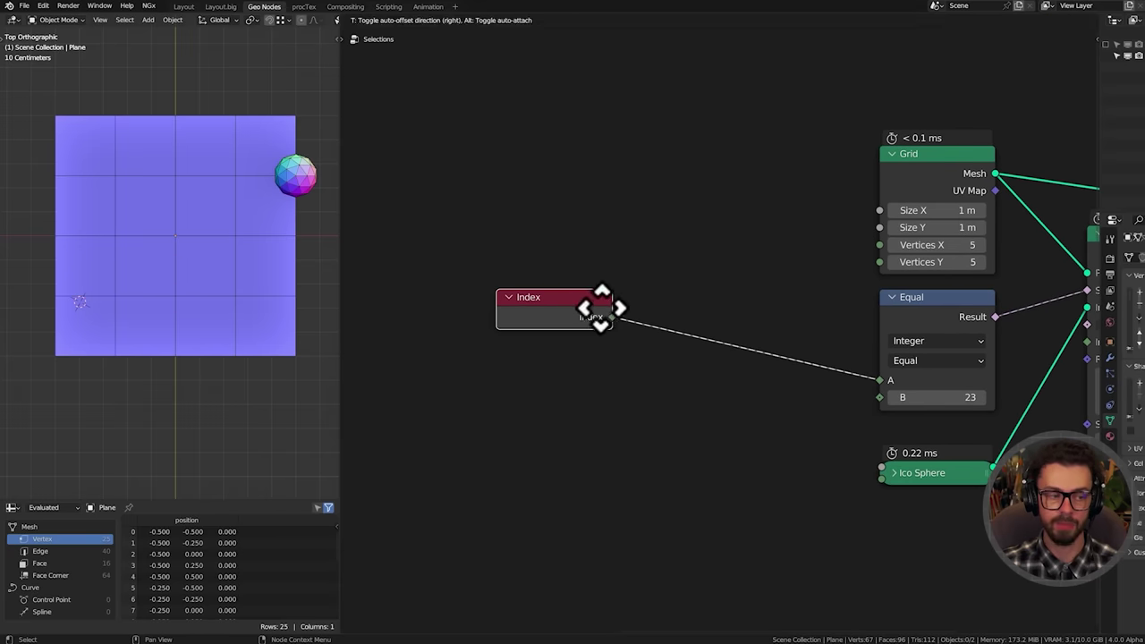
{"action": "middle_click_drag", "start_coordinate": [627, 329], "coordinate": [652, 325]}
Annotate the grid's lowest row in the viewport with an outline and a tick mark at each vertex
{"action": "key", "text": "d"}
{"action": "mouse_move", "coordinate": [115, 382]}
{"action": "left_mouse_down"}
{"action": "mouse_move", "coordinate": [41, 378]}
{"action": "mouse_move", "coordinate": [262, 341]}
{"action": "mouse_move", "coordinate": [313, 368]}
{"action": "mouse_move", "coordinate": [98, 380]}
{"action": "left_mouse_up"}
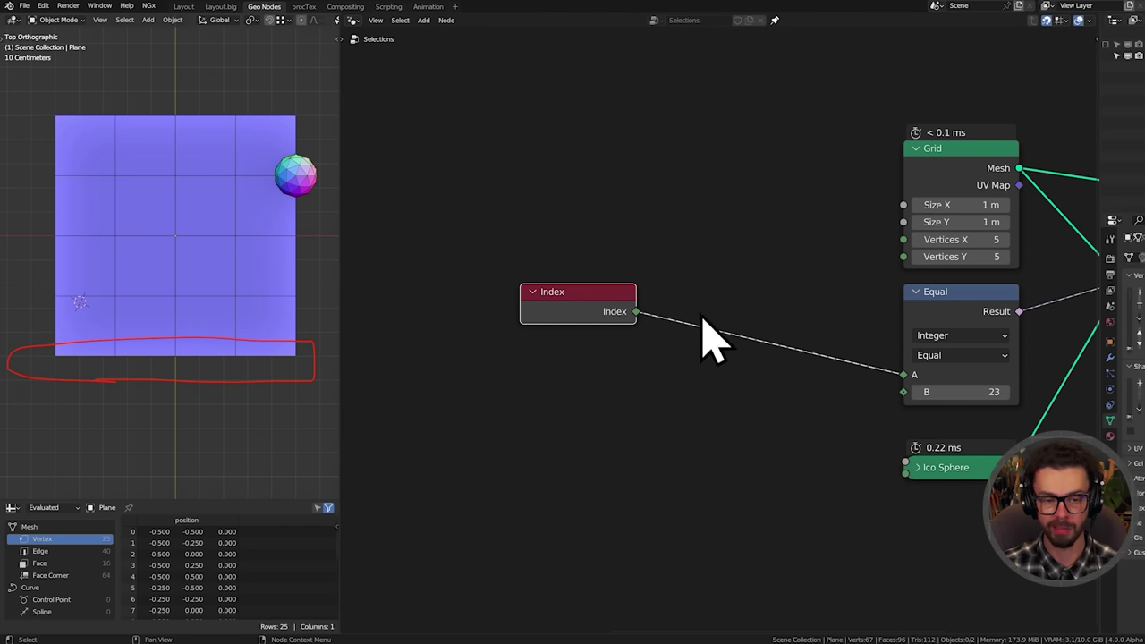
{"action": "mouse_move", "coordinate": [56, 363]}
{"action": "left_mouse_down"}
{"action": "mouse_move", "coordinate": [55, 349]}
{"action": "mouse_move", "coordinate": [109, 347]}
{"action": "left_mouse_up"}
{"action": "mouse_move", "coordinate": [178, 351]}
{"action": "left_mouse_down"}
{"action": "mouse_move", "coordinate": [181, 377]}
{"action": "mouse_move", "coordinate": [225, 379]}
{"action": "left_mouse_up"}
{"action": "left_click_drag", "start_coordinate": [264, 354], "coordinate": [275, 376]}
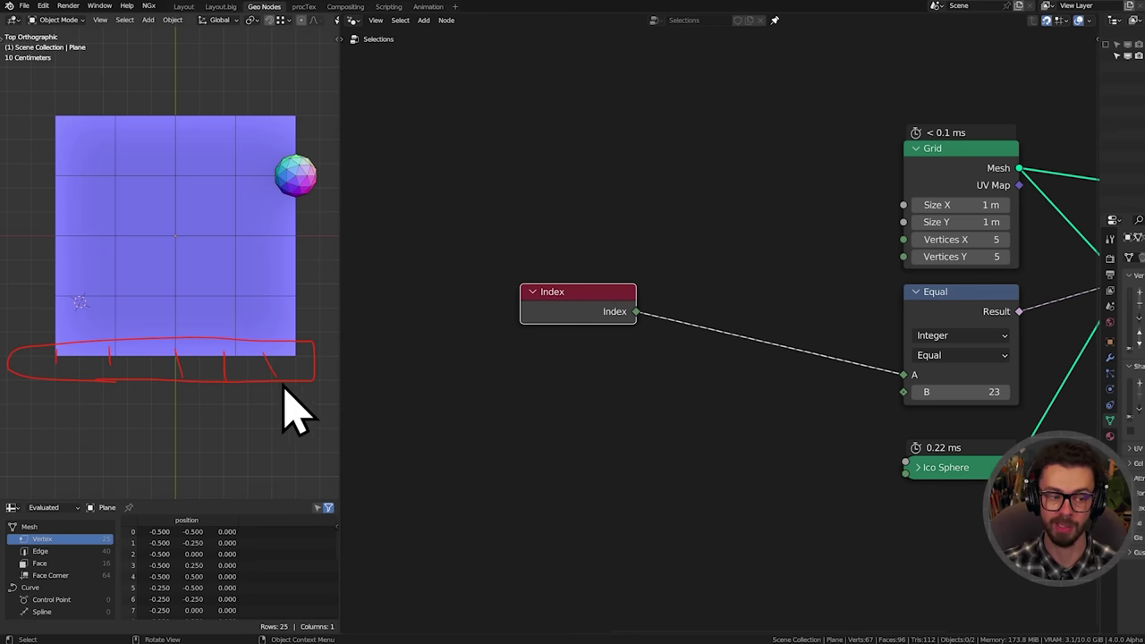
Test the Equal node's B value at 0, 5 and finally 10, and erase the annotations on the grid
{"action": "left_click", "coordinate": [948, 391]}
{"action": "type", "text": "0"}
{"action": "key", "text": "Return"}
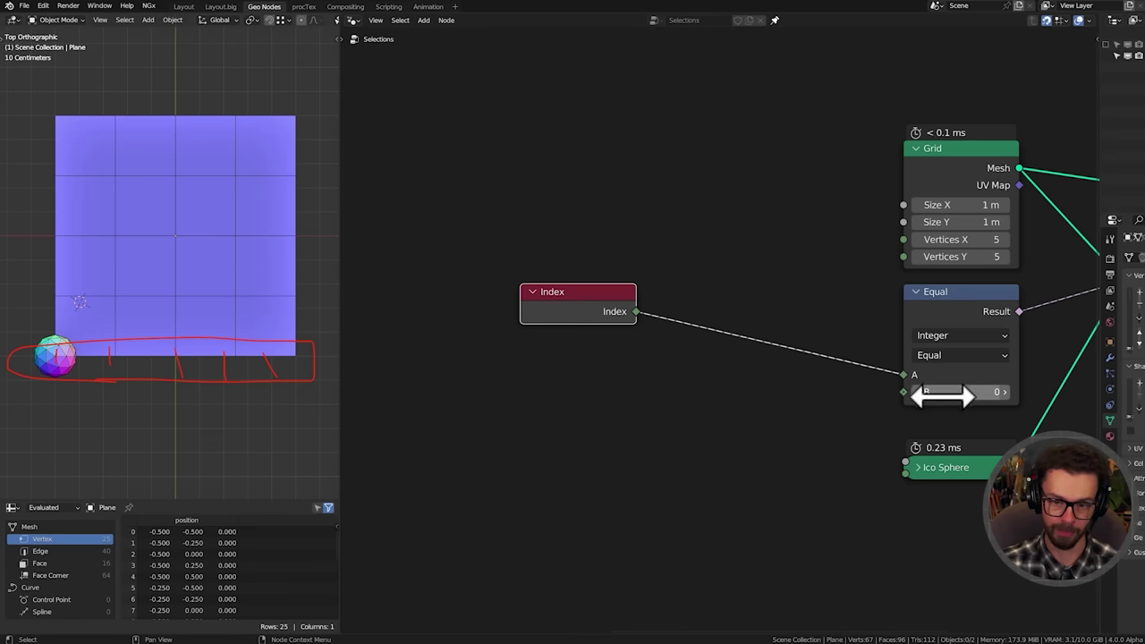
{"action": "left_click", "coordinate": [946, 391]}
{"action": "type", "text": "5"}
{"action": "key", "text": "Return"}
{"action": "left_click", "coordinate": [943, 394]}
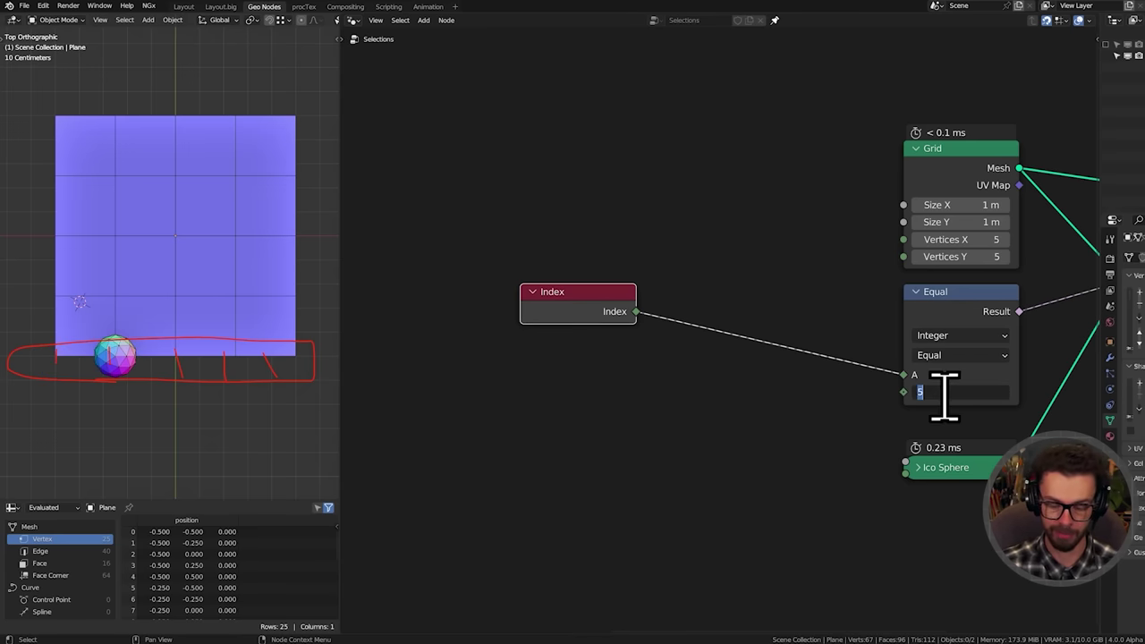
{"action": "type", "text": "10"}
{"action": "key", "text": "Return"}
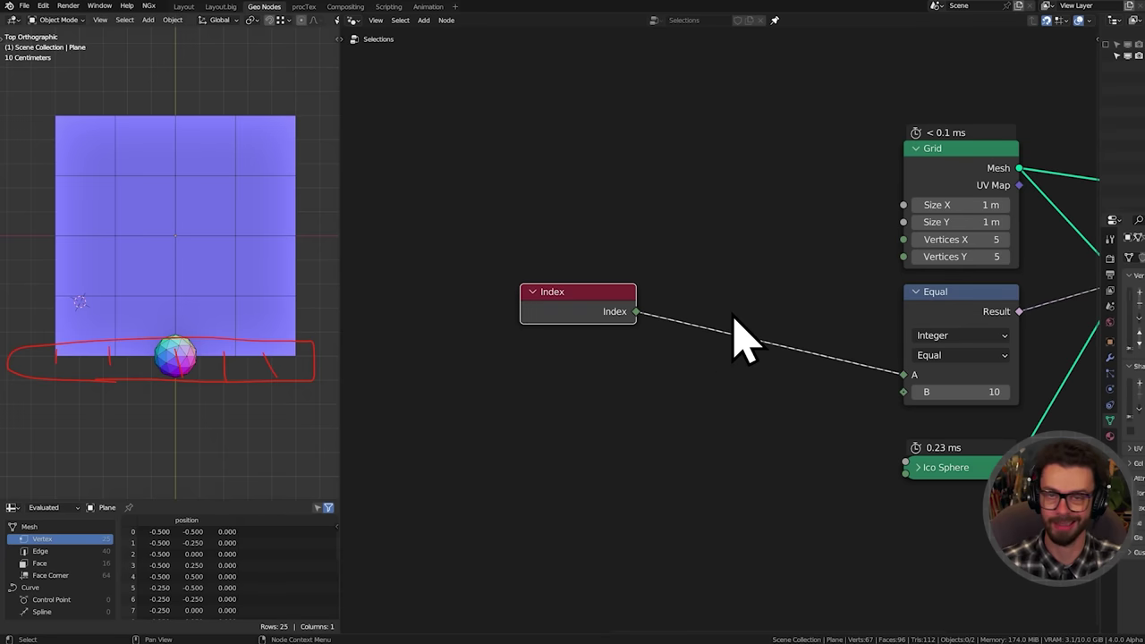
{"action": "mouse_move", "coordinate": [177, 384]}
{"action": "right_mouse_down"}
{"action": "mouse_move", "coordinate": [225, 353]}
{"action": "mouse_move", "coordinate": [71, 354]}
{"action": "right_mouse_up"}
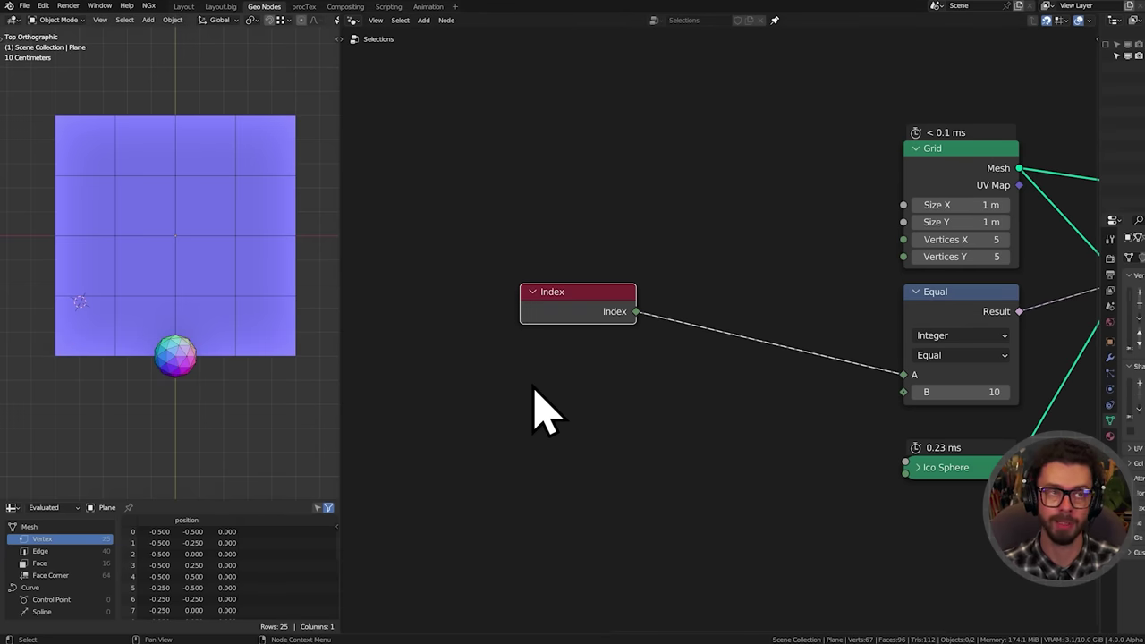
Preview the Grid mesh with the Index value in a Viewer node and place the Viewer above Instance on Points
{"action": "middle_click_drag", "start_coordinate": [727, 294], "coordinate": [593, 316]}
{"action": "scroll", "coordinate": [733, 318], "scroll_direction": "down", "scroll_amount": 1}
{"action": "left_click", "coordinate": [810, 195], "text": "ctrl+shift"}
{"action": "left_click", "coordinate": [501, 327], "text": "ctrl+shift"}
{"action": "left_click_drag", "start_coordinate": [1000, 193], "coordinate": [1037, 121]}
{"action": "middle_click_drag", "start_coordinate": [174, 304], "coordinate": [177, 306], "text": "shift"}
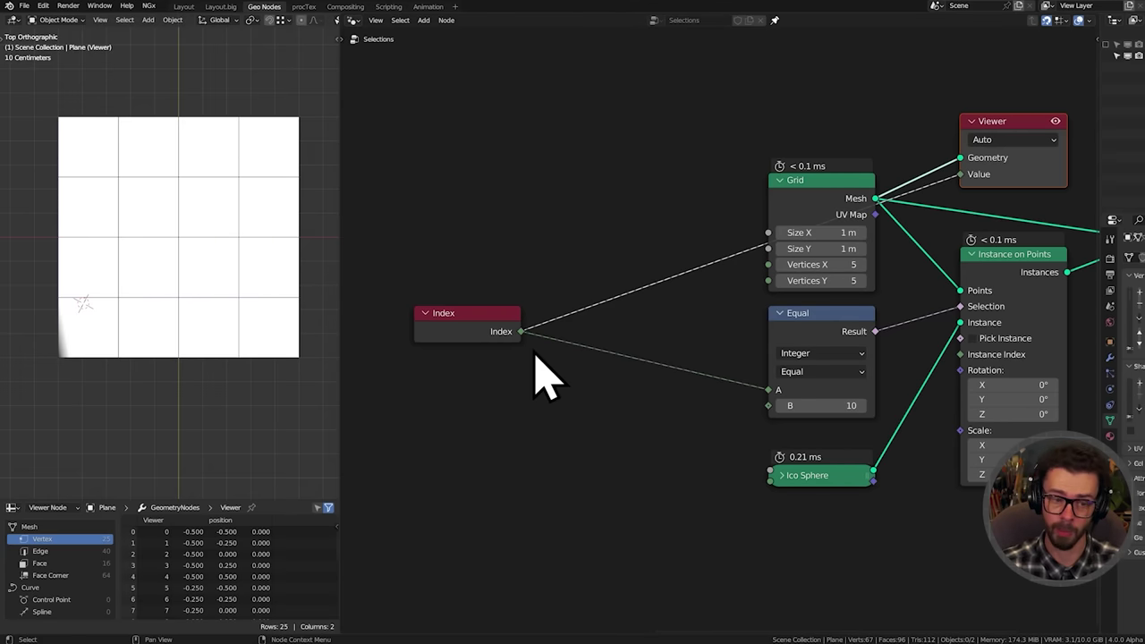
Add a Math node between the Index node and the Viewer's Value input
{"action": "middle_click_drag", "start_coordinate": [533, 353], "coordinate": [606, 339]}
{"action": "key", "text": "shift+a"}
{"action": "type", "text": "math"}
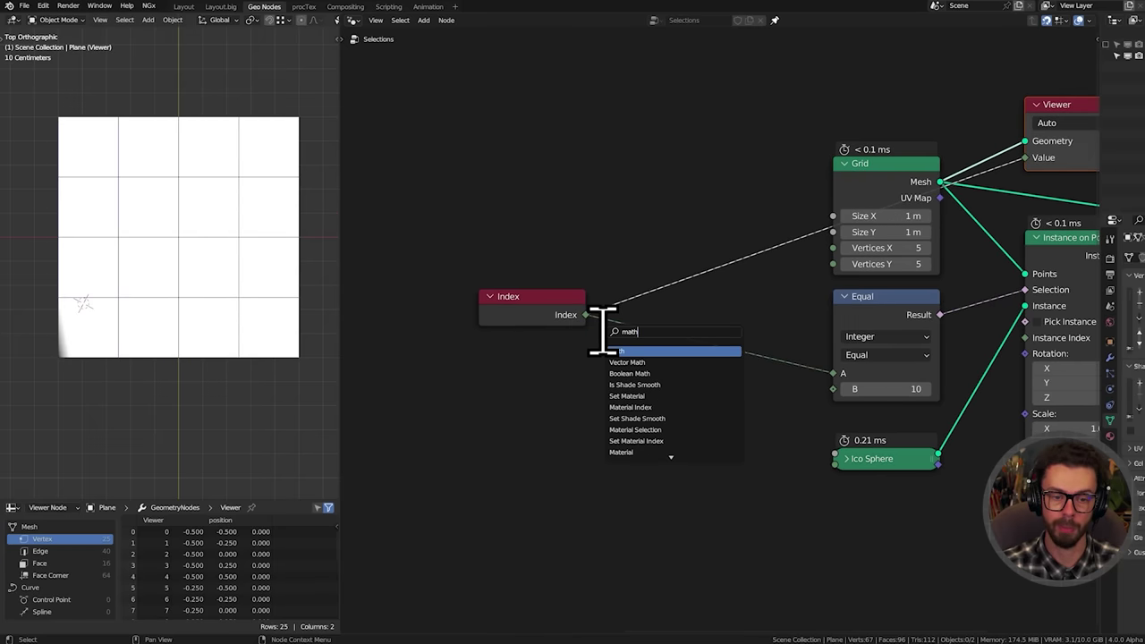
{"action": "key", "text": "Return"}
{"action": "left_click", "coordinate": [629, 276]}
{"action": "left_click_drag", "start_coordinate": [629, 275], "coordinate": [678, 313]}
Change the Math node's operation to Floored Modulo and set its second value to 5
{"action": "left_click", "coordinate": [685, 338]}
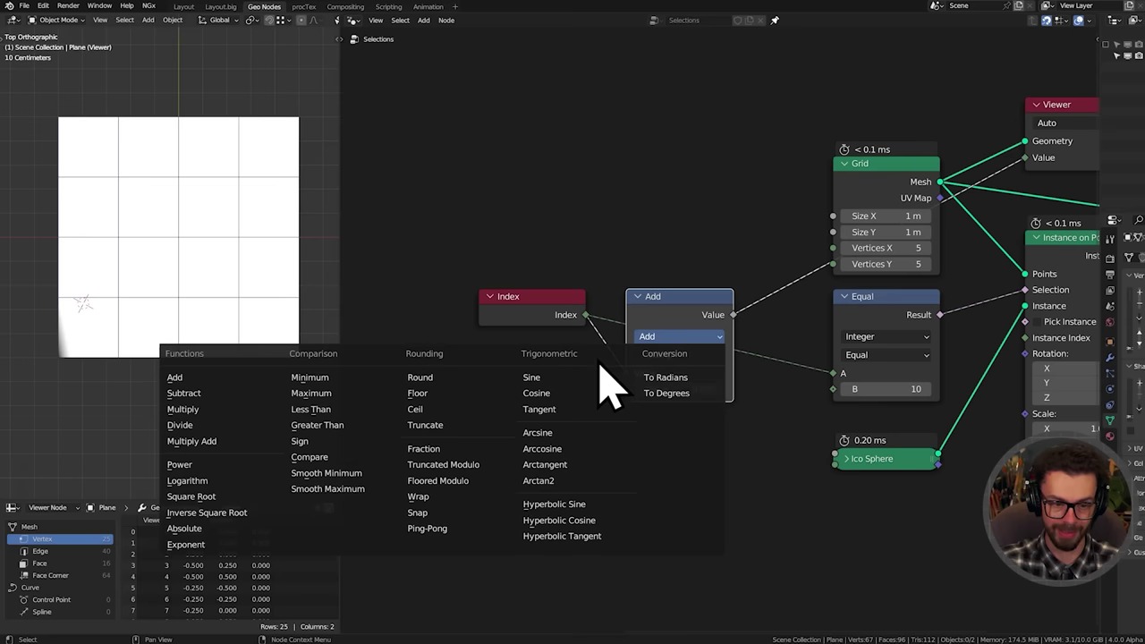
{"action": "left_click", "coordinate": [476, 483]}
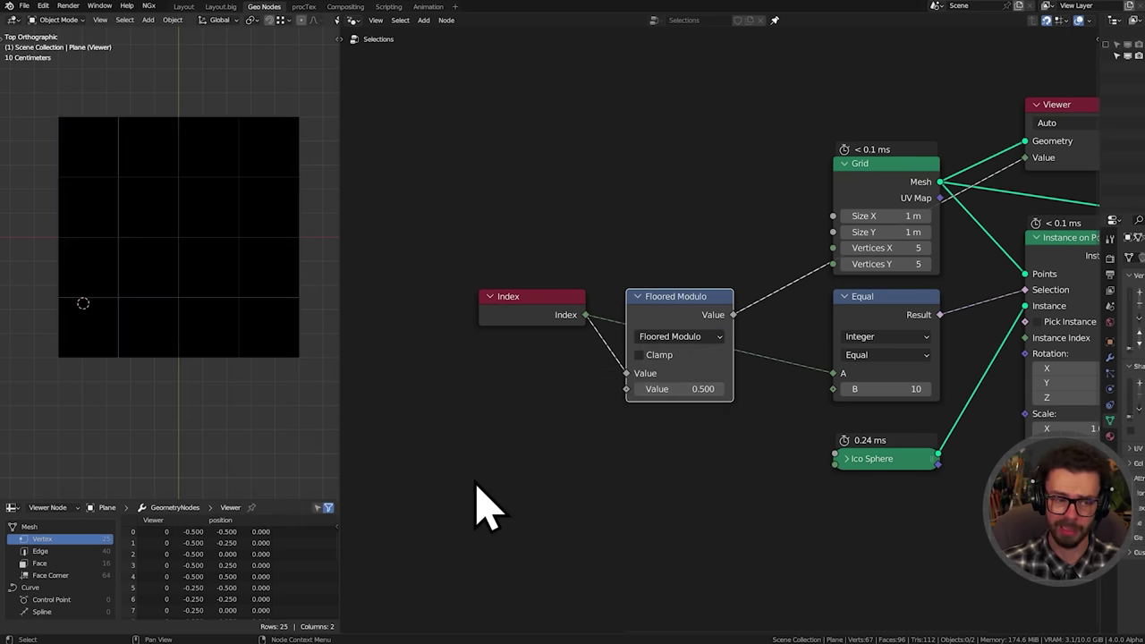
{"action": "left_click", "coordinate": [672, 389]}
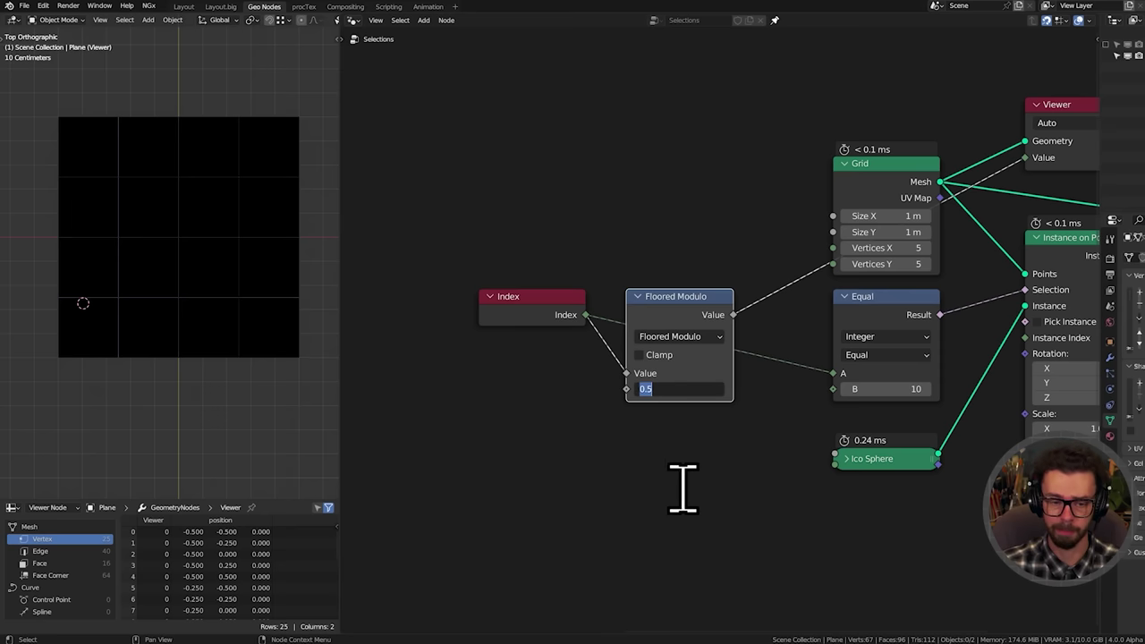
{"action": "type", "text": "5"}
{"action": "key", "text": "Return"}
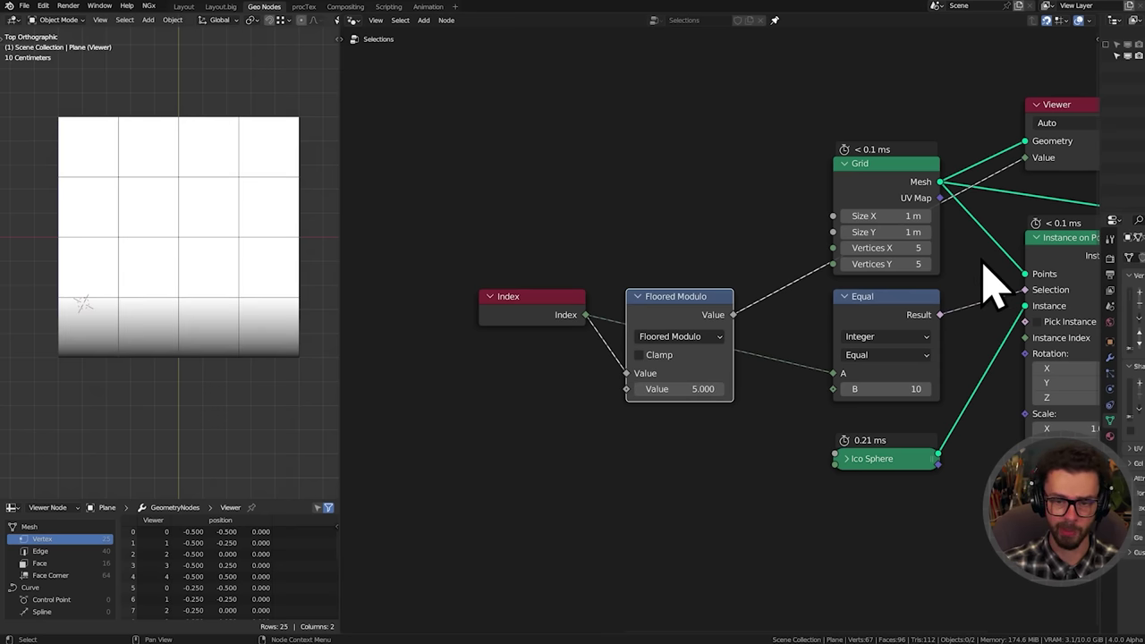
Move the Grid node above Floored Modulo and circle the grid's lowest row with an annotation
{"action": "left_click_drag", "start_coordinate": [889, 170], "coordinate": [680, 134]}
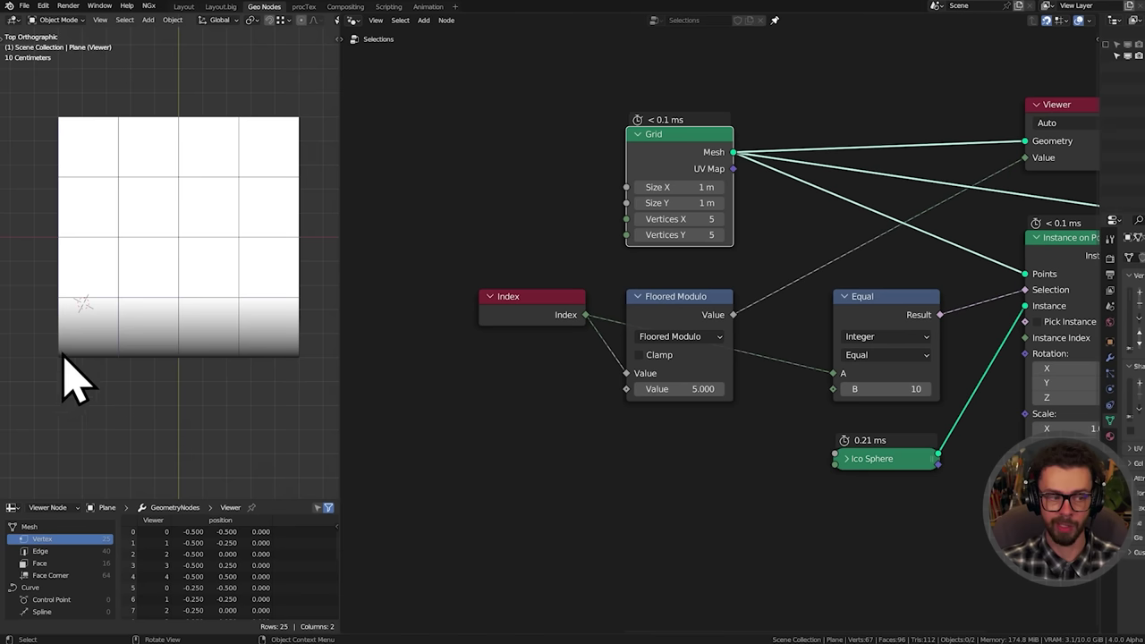
{"action": "mouse_move", "coordinate": [53, 345]}
{"action": "left_mouse_down"}
{"action": "mouse_move", "coordinate": [316, 361]}
{"action": "mouse_move", "coordinate": [97, 346]}
{"action": "left_mouse_up"}
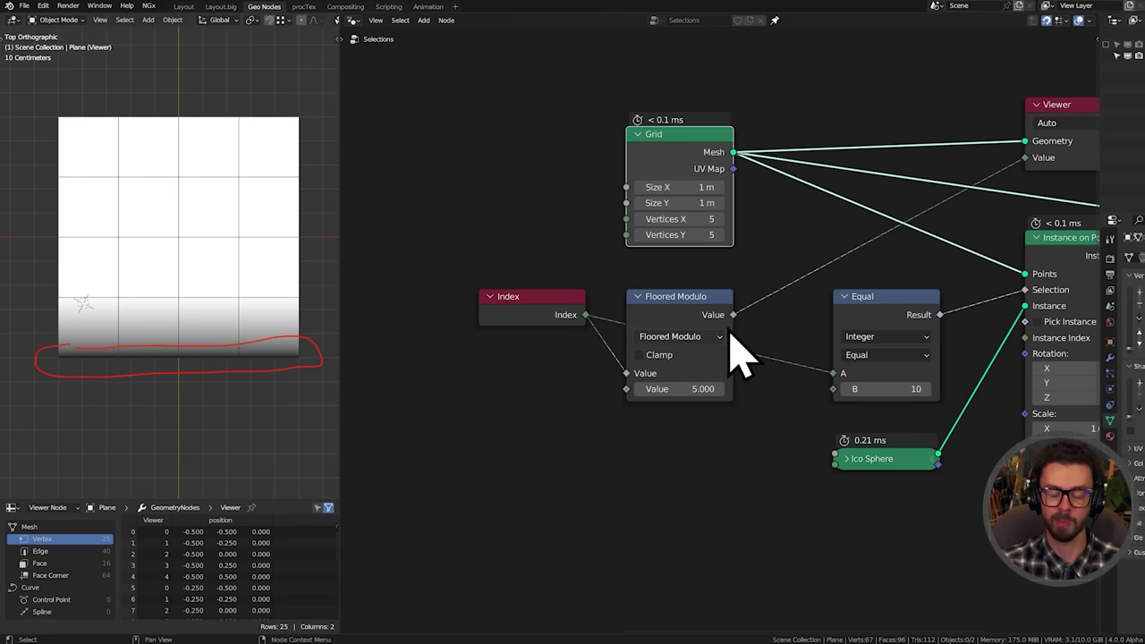
Connect the Floored Modulo output to the Equal node's A input and delete the Viewer node
{"action": "mouse_move", "coordinate": [179, 369]}
{"action": "right_mouse_down"}
{"action": "mouse_move", "coordinate": [276, 335]}
{"action": "mouse_move", "coordinate": [313, 367]}
{"action": "right_mouse_up"}
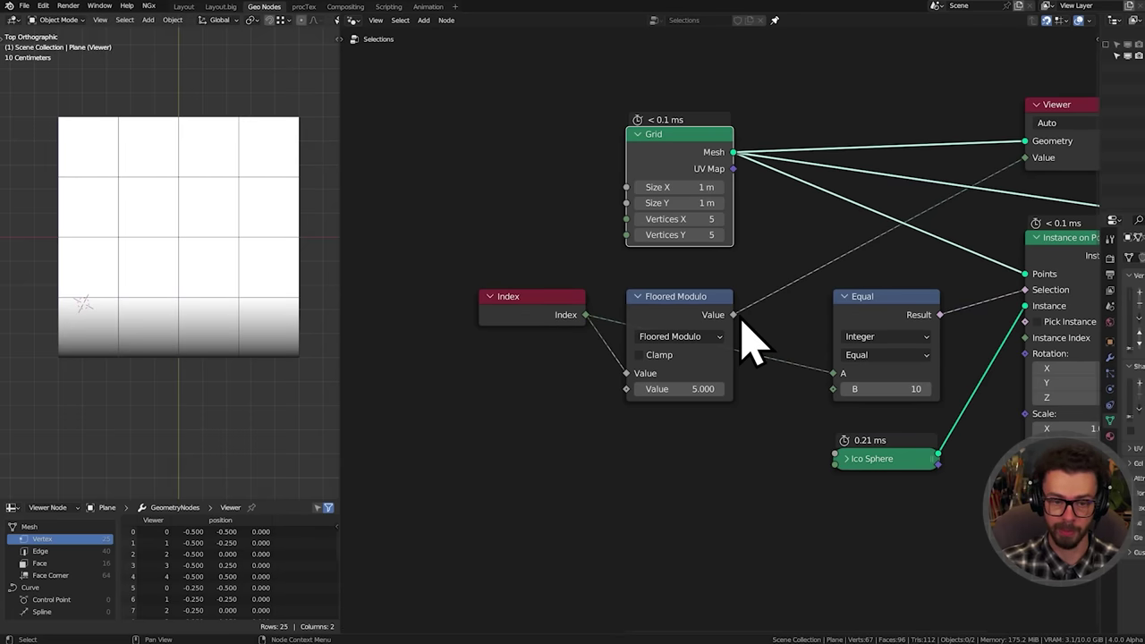
{"action": "left_click_drag", "start_coordinate": [735, 315], "coordinate": [836, 374]}
{"action": "mouse_move", "coordinate": [903, 307]}
{"action": "middle_mouse_down"}
{"action": "mouse_move", "coordinate": [757, 322]}
{"action": "mouse_move", "coordinate": [784, 299]}
{"action": "middle_mouse_up"}
{"action": "left_click", "coordinate": [833, 322], "text": "ctrl+shift"}
{"action": "left_click", "coordinate": [841, 145]}
{"action": "key", "text": "x"}
Set the Equal node's B value to 0 and circle the grid's lowest row with an annotation
{"action": "left_click", "coordinate": [775, 393]}
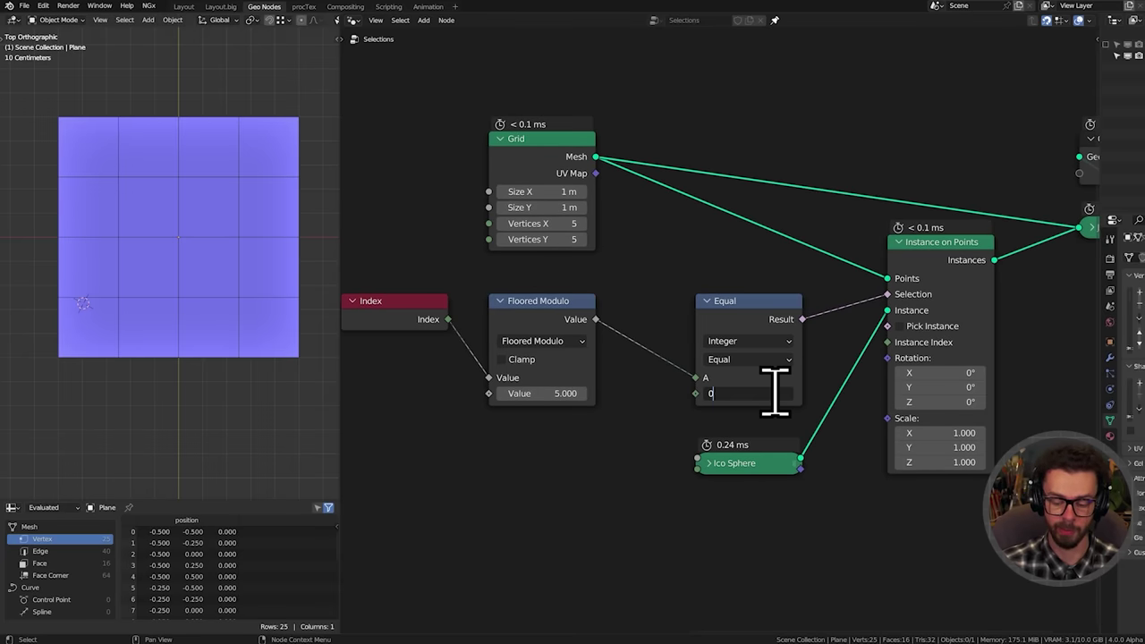
{"action": "type", "text": "0"}
{"action": "key", "text": "Return"}
{"action": "middle_click_drag", "start_coordinate": [532, 400], "coordinate": [566, 400]}
{"action": "key", "text": "d"}
{"action": "mouse_move", "coordinate": [180, 328]}
{"action": "left_mouse_down"}
{"action": "mouse_move", "coordinate": [99, 323]}
{"action": "mouse_move", "coordinate": [242, 402]}
{"action": "mouse_move", "coordinate": [275, 340]}
{"action": "mouse_move", "coordinate": [184, 328]}
{"action": "left_mouse_up"}
Raise the Equal node's B value to 4 and erase the annotation around the lowest row
{"action": "scroll", "coordinate": [815, 395], "scroll_direction": "up", "scroll_amount": 4, "text": "ctrl"}
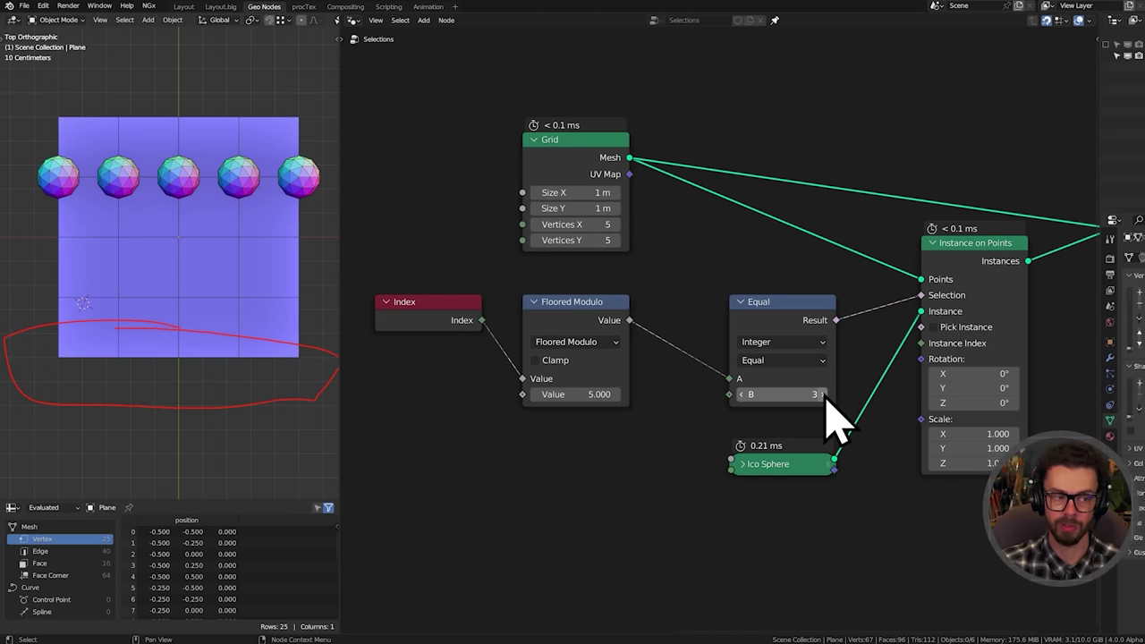
{"action": "key", "text": "d"}
{"action": "mouse_move", "coordinate": [223, 323]}
{"action": "right_mouse_down"}
{"action": "mouse_move", "coordinate": [207, 323]}
{"action": "mouse_move", "coordinate": [279, 416]}
{"action": "mouse_move", "coordinate": [313, 416]}
{"action": "right_mouse_up"}
Lower the Floored Modulo and Index nodes and duplicate Floored Modulo above the original, keeping its Index link
{"action": "middle_click_drag", "start_coordinate": [599, 439], "coordinate": [680, 426]}
{"action": "scroll", "coordinate": [644, 399], "scroll_direction": "up", "scroll_amount": 3}
{"action": "middle_click_drag", "start_coordinate": [617, 383], "coordinate": [650, 334]}
{"action": "left_click_drag", "start_coordinate": [649, 252], "coordinate": [650, 438]}
{"action": "left_click_drag", "start_coordinate": [489, 260], "coordinate": [415, 352]}
{"action": "key", "text": "ctrl+shift+d"}
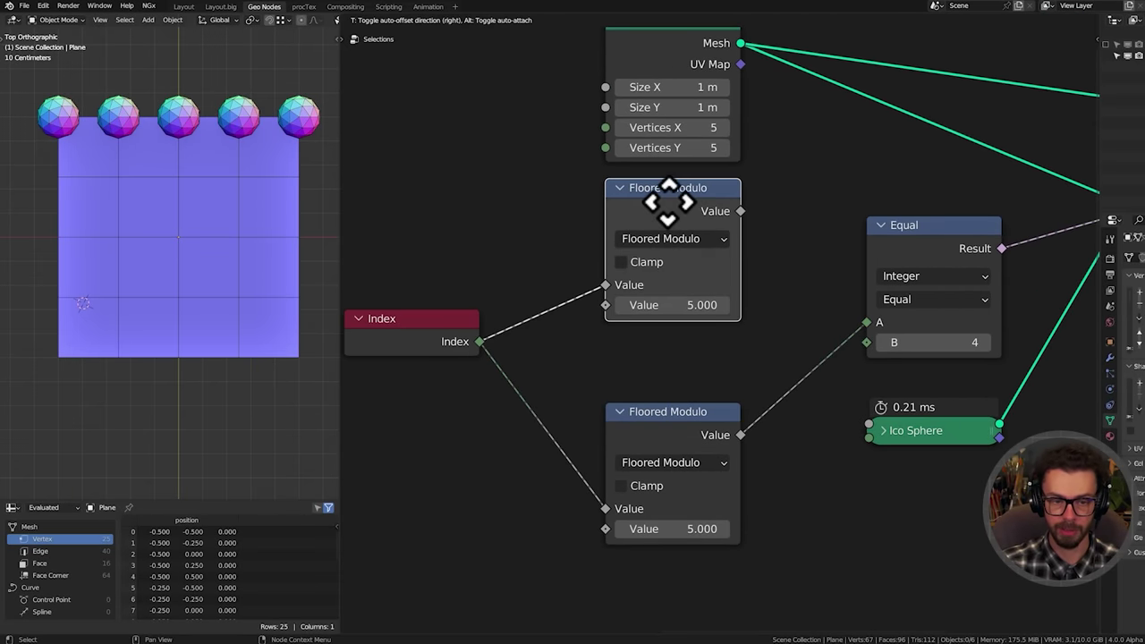
{"action": "left_click", "coordinate": [660, 190]}
{"action": "left_click_drag", "start_coordinate": [690, 235], "coordinate": [693, 268]}
Attach a Viewer to the duplicated Floored Modulo node and change its operation to Divide
{"action": "left_click", "coordinate": [686, 251], "text": "ctrl+shift"}
{"action": "left_click", "coordinate": [673, 277]}
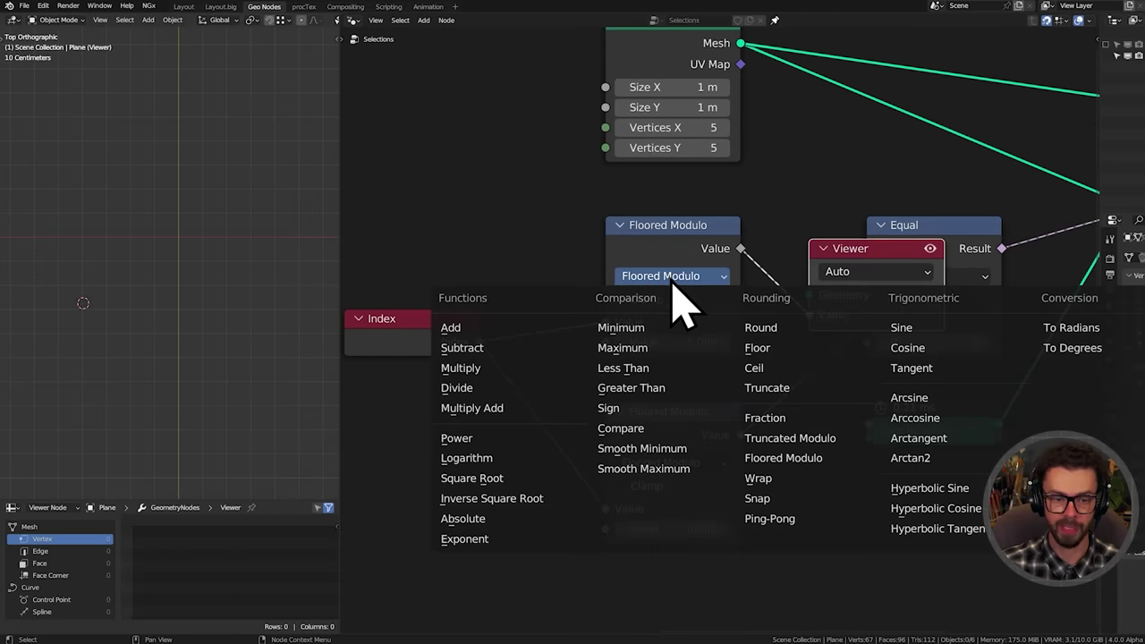
{"action": "left_click", "coordinate": [483, 388]}
Move the Viewer to the right of the Grid node and preview the Grid mesh with the Divide value
{"action": "middle_click_drag", "start_coordinate": [757, 284], "coordinate": [627, 421]}
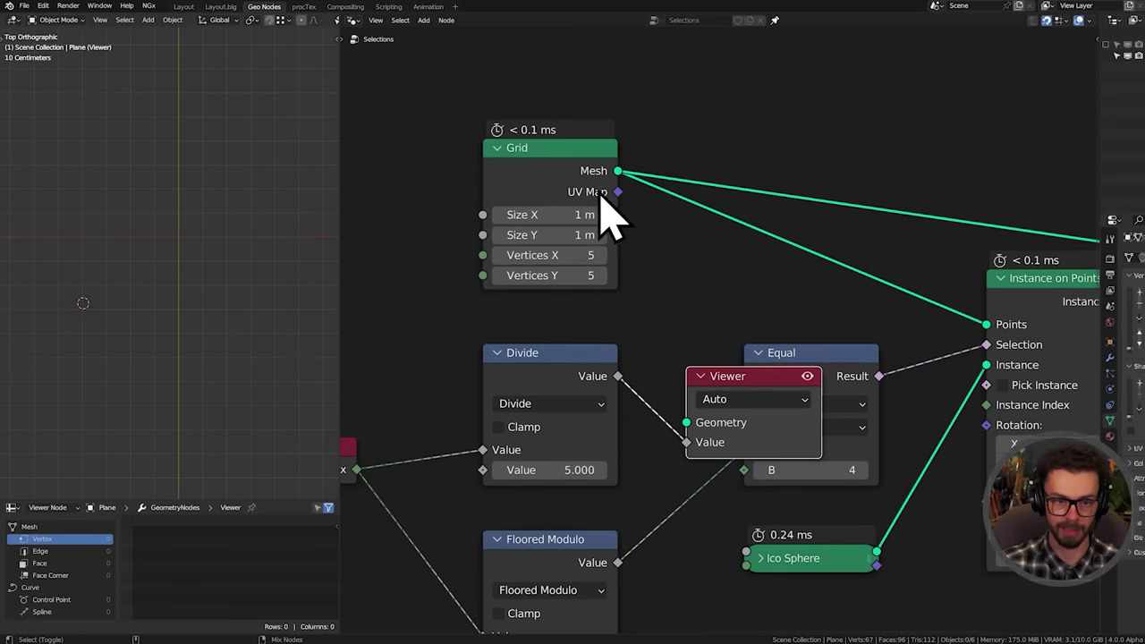
{"action": "left_click_drag", "start_coordinate": [715, 380], "coordinate": [866, 143]}
{"action": "left_click", "coordinate": [614, 185], "text": "ctrl+shift"}
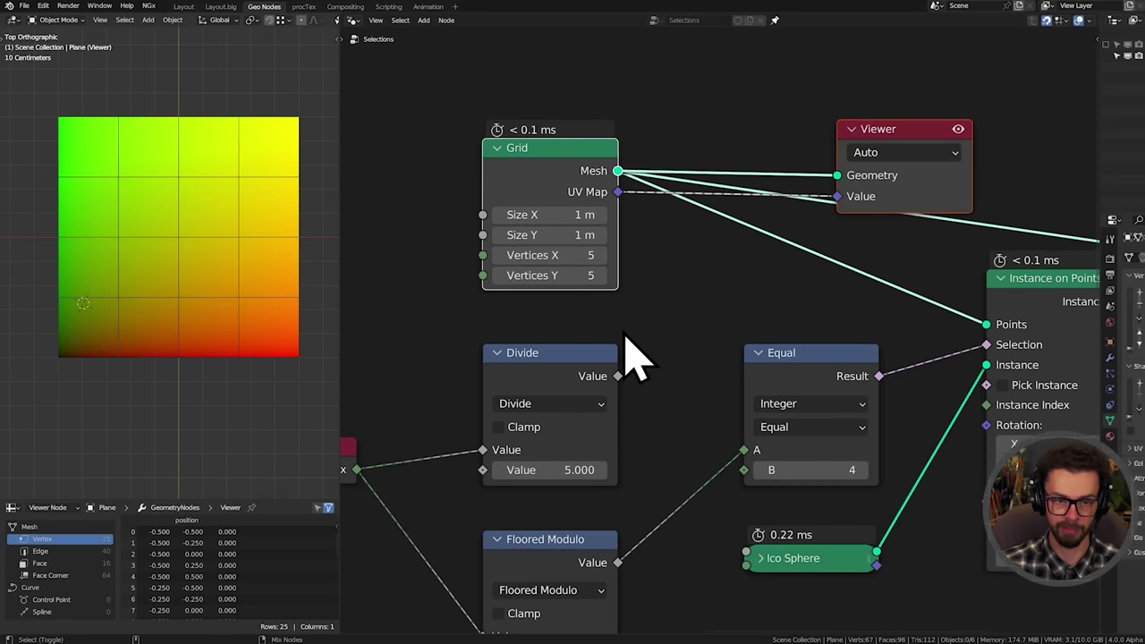
{"action": "left_click", "coordinate": [588, 383], "text": "ctrl+shift"}
{"action": "middle_click_drag", "start_coordinate": [583, 463], "coordinate": [698, 416]}
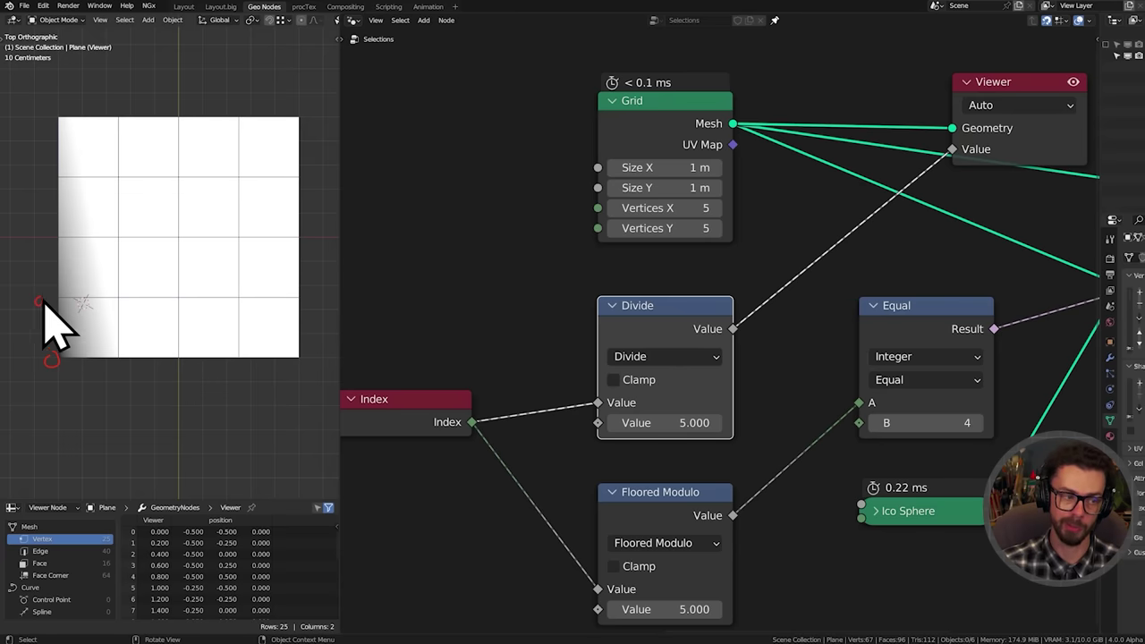
Annotate the grid's first column upward with its divided values 0.2, 0.4, .6 and 8, and the second column's base with 1
{"action": "left_click_drag", "start_coordinate": [51, 296], "coordinate": [63, 308]}
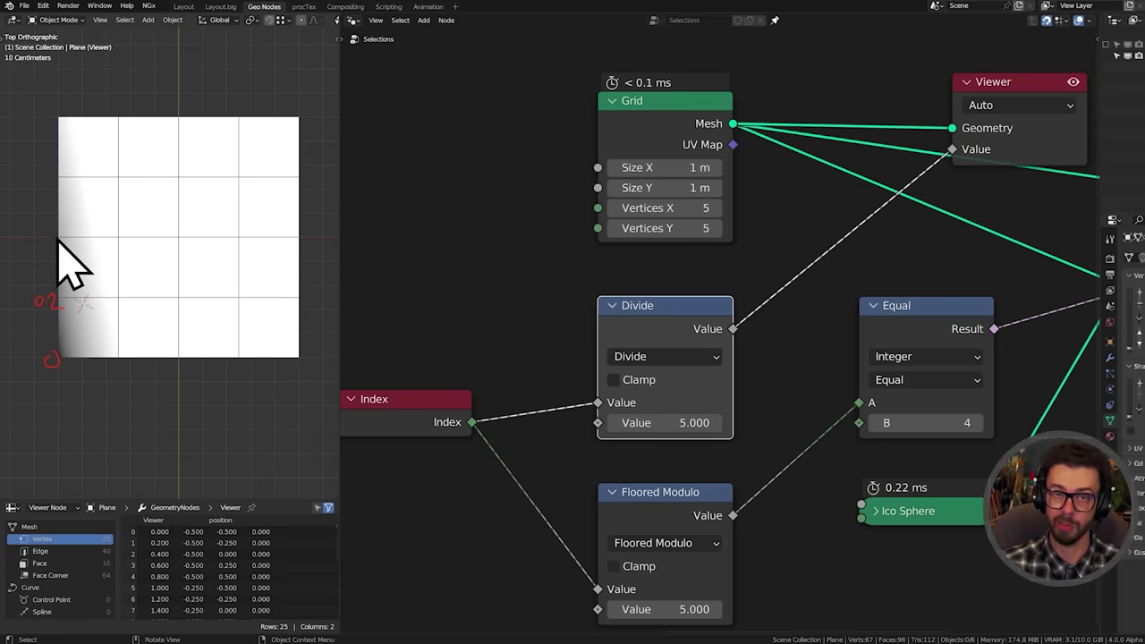
{"action": "mouse_move", "coordinate": [27, 231]}
{"action": "left_mouse_down"}
{"action": "mouse_move", "coordinate": [22, 240]}
{"action": "mouse_move", "coordinate": [40, 243]}
{"action": "left_mouse_up"}
{"action": "left_click", "coordinate": [22, 185]}
{"action": "left_click_drag", "start_coordinate": [33, 178], "coordinate": [27, 183]}
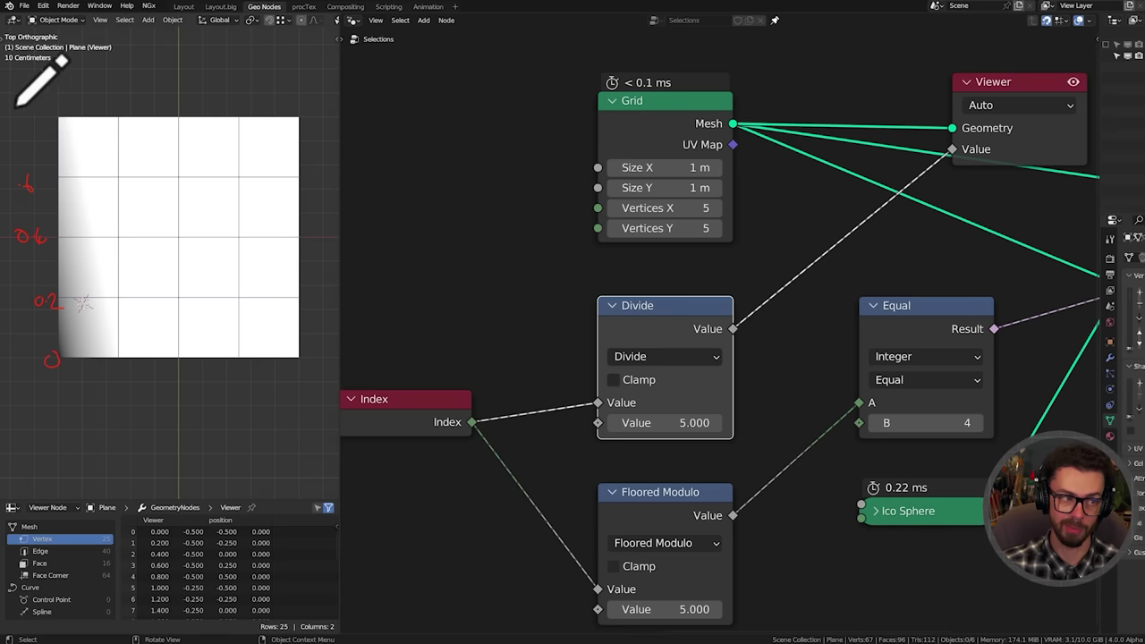
{"action": "left_click_drag", "start_coordinate": [30, 106], "coordinate": [30, 111]}
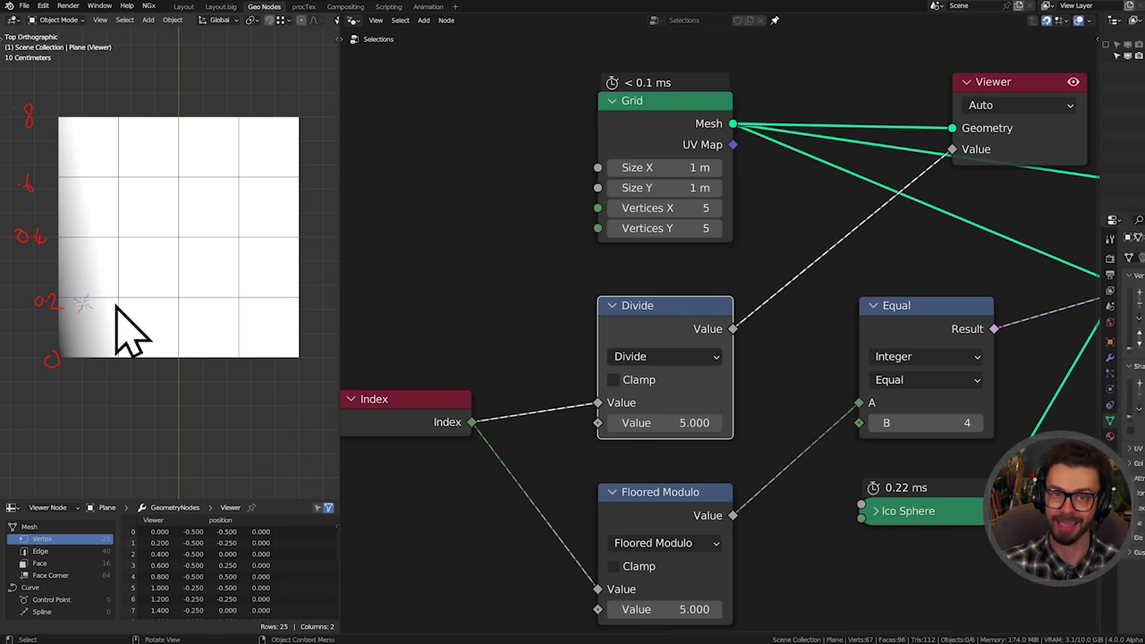
{"action": "left_click_drag", "start_coordinate": [121, 361], "coordinate": [121, 376]}
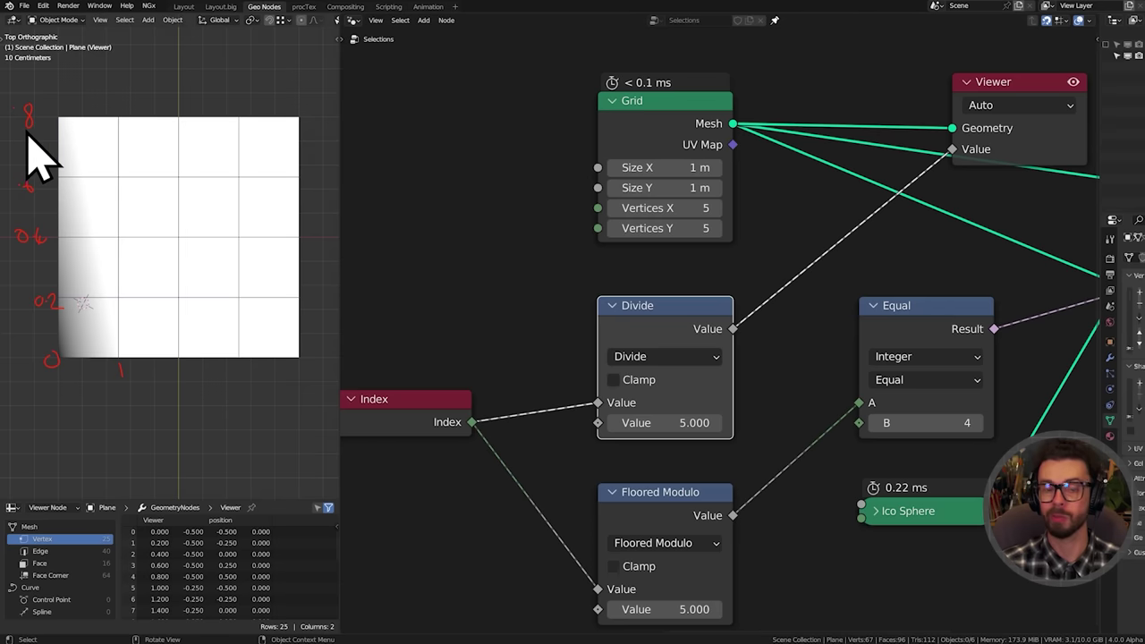
Shift the Divide node left, insert a duplicate of it before the Viewer, and change the copy's operation to Floor
{"action": "middle_click_drag", "start_coordinate": [562, 313], "coordinate": [595, 240]}
{"action": "key", "text": "g"}
{"action": "left_click", "coordinate": [713, 353]}
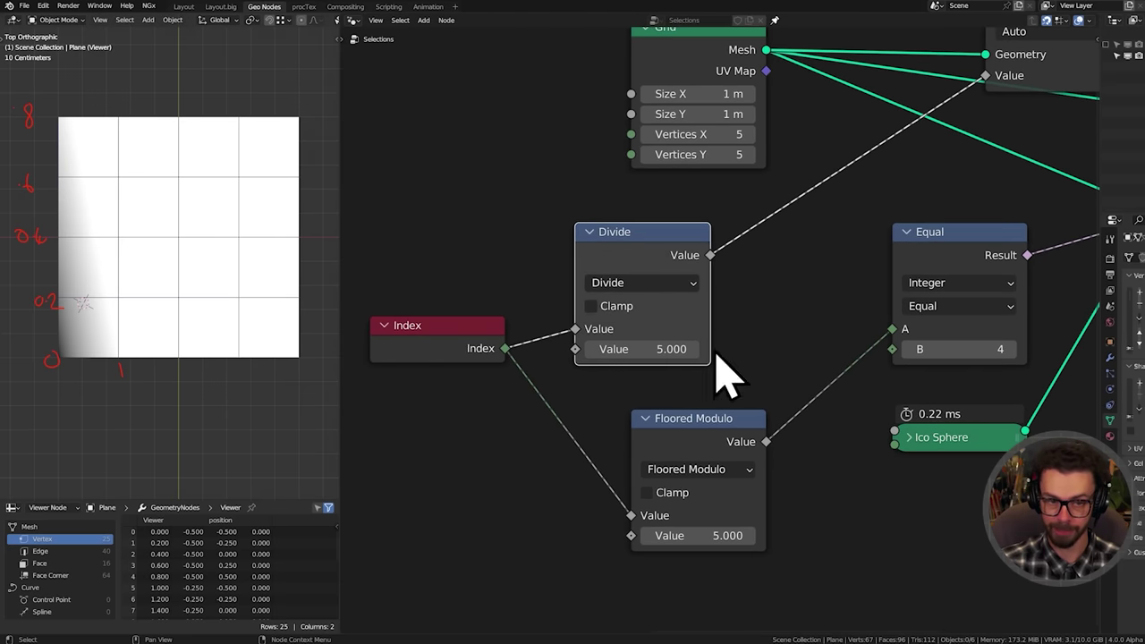
{"action": "key", "text": "shift+d"}
{"action": "left_click", "coordinate": [770, 232]}
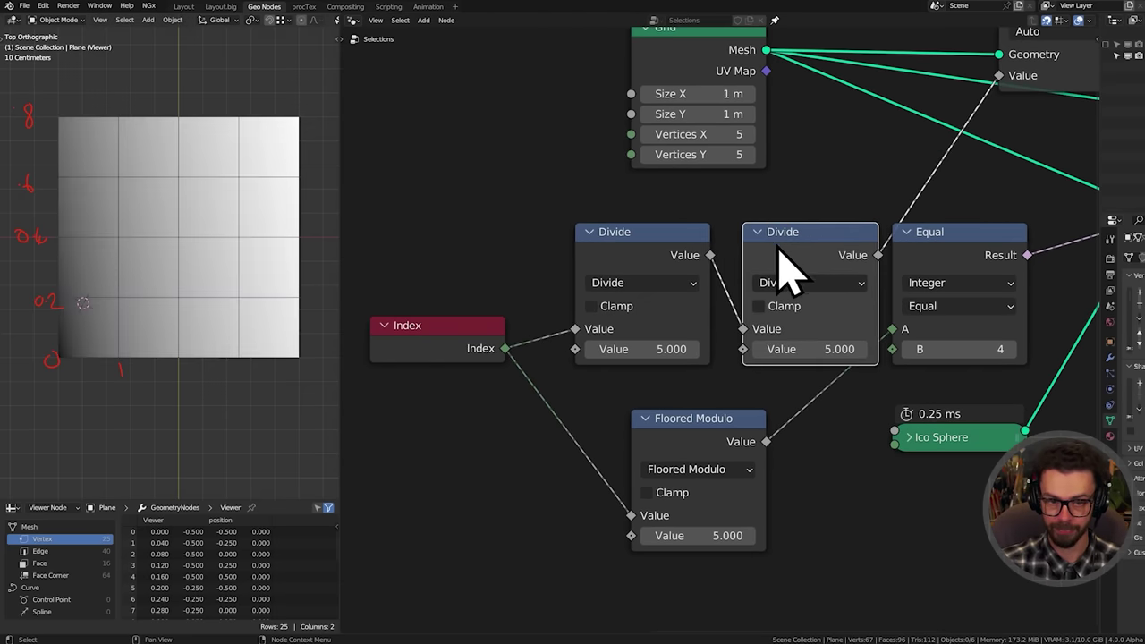
{"action": "left_click", "coordinate": [801, 283]}
{"action": "left_click", "coordinate": [499, 376]}
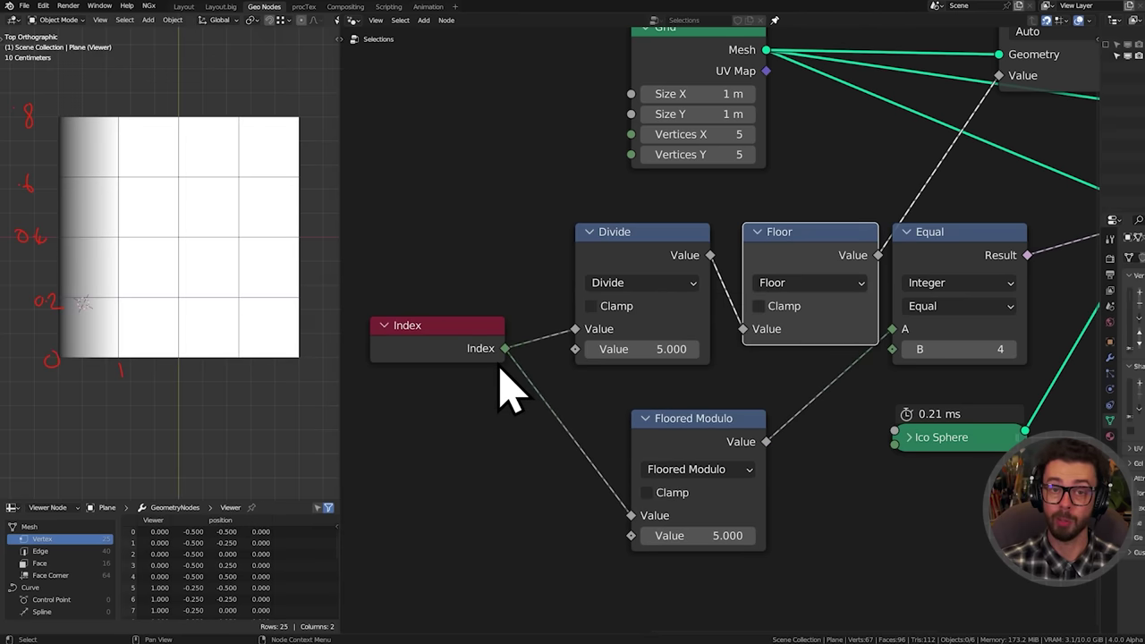
Space out the chain by moving Equal to the right and the Divide and Floor nodes to the left
{"action": "left_click_drag", "start_coordinate": [959, 248], "coordinate": [996, 244]}
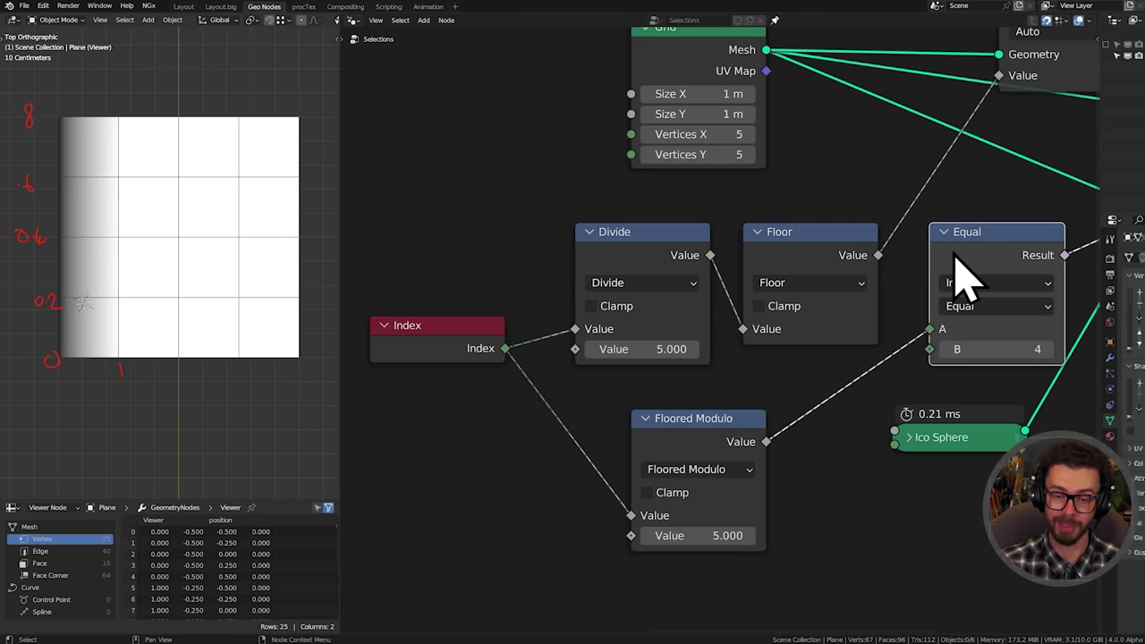
{"action": "left_click_drag", "start_coordinate": [632, 193], "coordinate": [816, 288]}
{"action": "key", "text": "g"}
{"action": "left_click", "coordinate": [792, 287]}
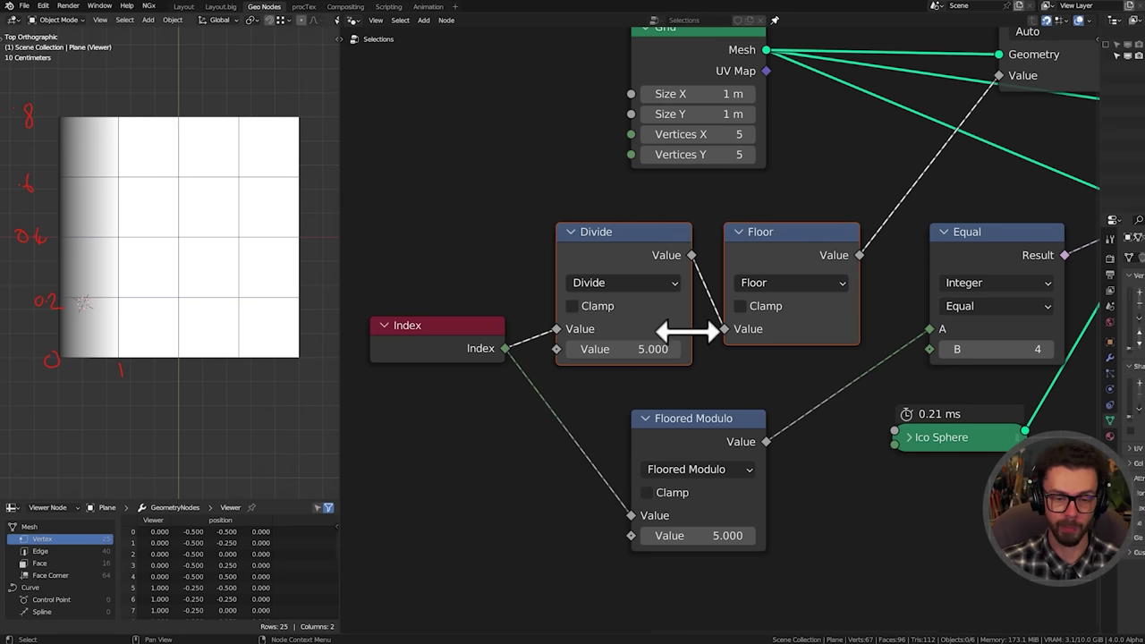
Replace the handwritten values along the grid's first column with zeros, and erase the annotations
{"action": "mouse_move", "coordinate": [111, 297]}
{"action": "right_mouse_down"}
{"action": "mouse_move", "coordinate": [118, 220]}
{"action": "mouse_move", "coordinate": [98, 114]}
{"action": "right_mouse_up"}
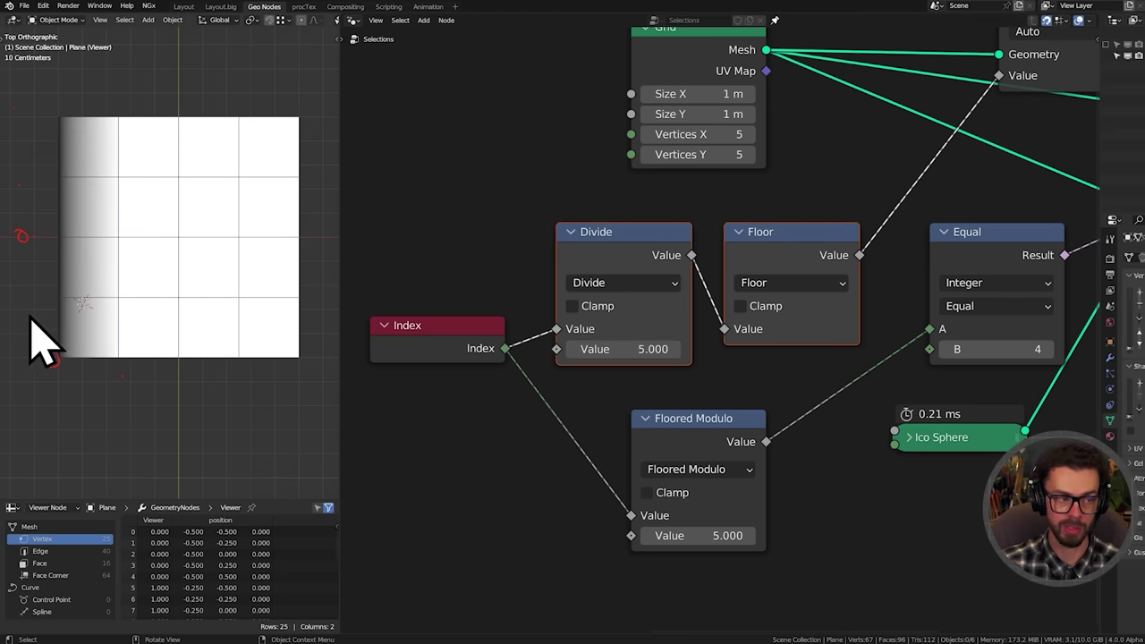
{"action": "left_click_drag", "start_coordinate": [40, 302], "coordinate": [45, 307]}
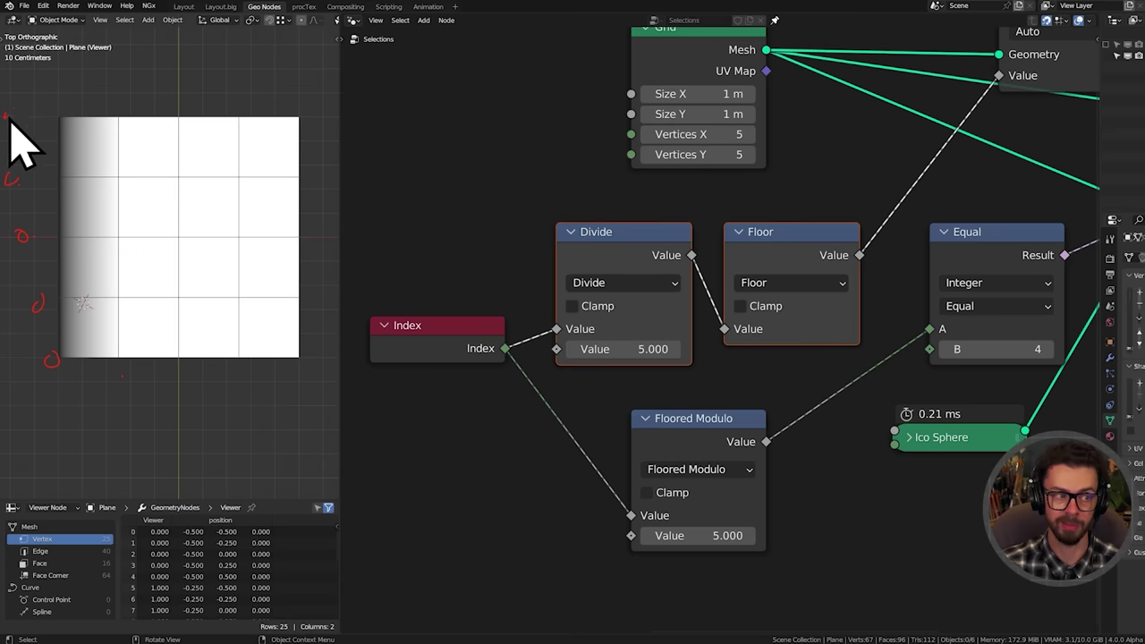
{"action": "mouse_move", "coordinate": [21, 143]}
{"action": "right_mouse_down"}
{"action": "mouse_move", "coordinate": [10, 348]}
{"action": "mouse_move", "coordinate": [79, 164]}
{"action": "right_mouse_up"}
Connect the Floor output to the Equal node's A input and delete the Viewer node
{"action": "middle_click_drag", "start_coordinate": [677, 264], "coordinate": [483, 301]}
{"action": "left_click_drag", "start_coordinate": [664, 293], "coordinate": [738, 369]}
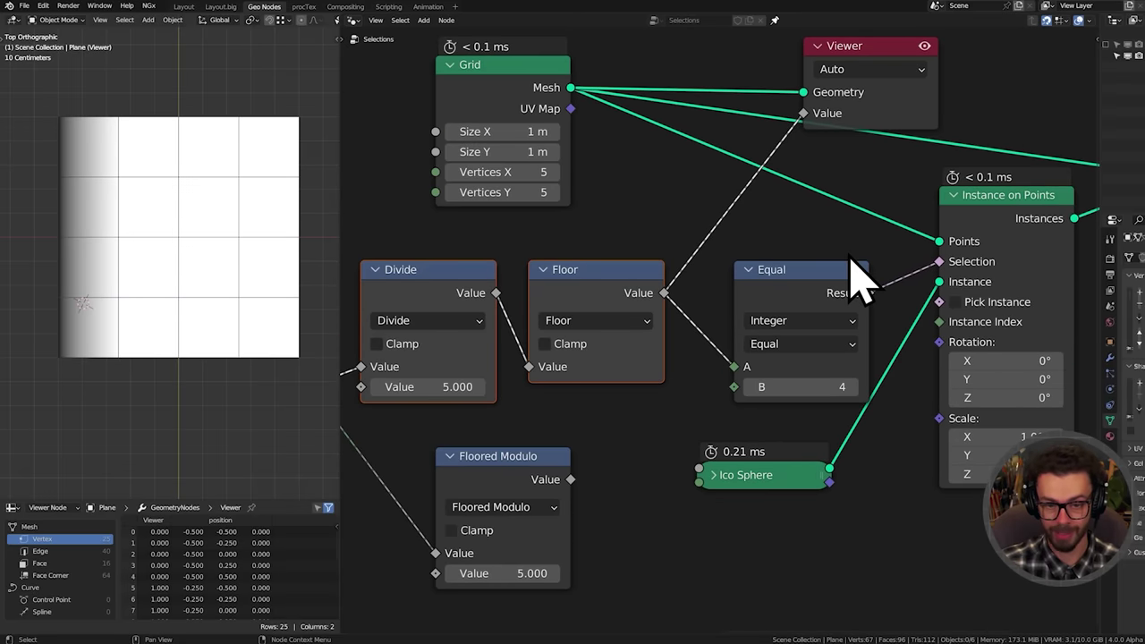
{"action": "left_click", "coordinate": [841, 99]}
{"action": "key", "text": "x"}
Set the Equal node's B value to 0 to instance spheres on the grid's first column
{"action": "middle_click_drag", "start_coordinate": [835, 294], "coordinate": [923, 278]}
{"action": "left_click", "coordinate": [896, 385]}
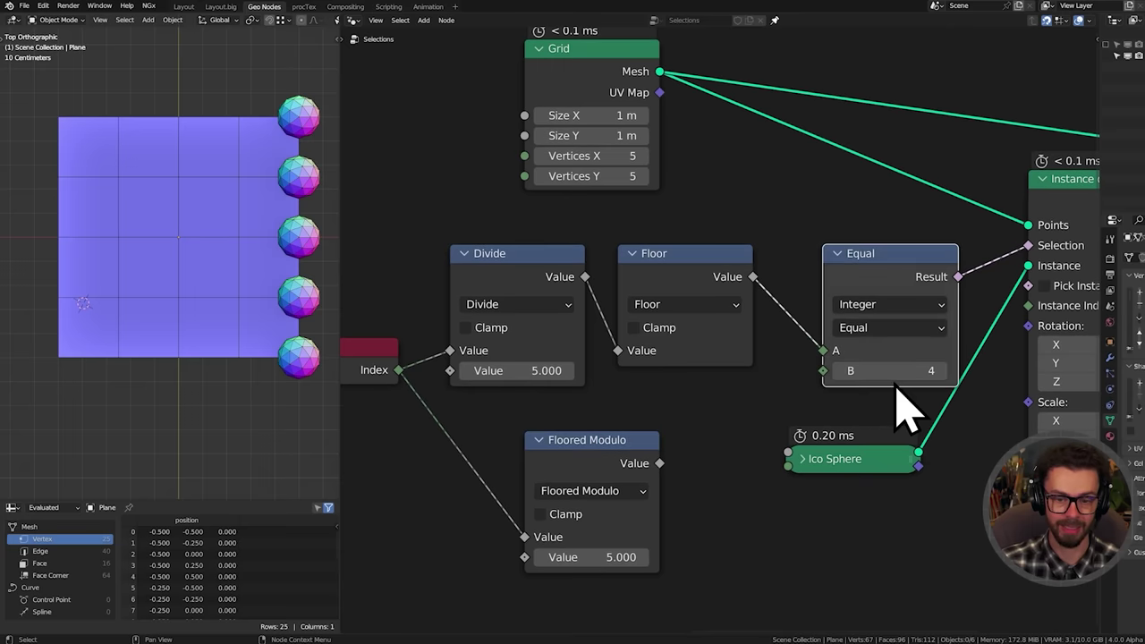
{"action": "left_click", "coordinate": [884, 373]}
{"action": "type", "text": "0"}
{"action": "key", "text": "Return"}
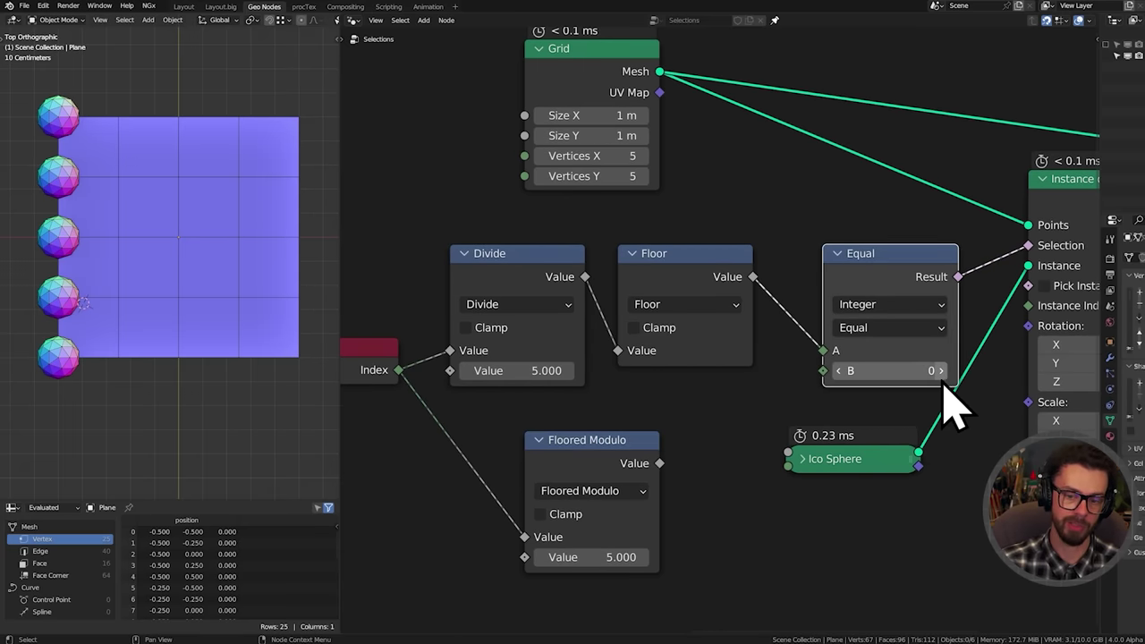
Step the Equal node's B value up to 4 and back down to 1 to move the sphere column
{"action": "left_click", "coordinate": [942, 373]}
{"action": "left_click", "coordinate": [945, 374]}
{"action": "left_click", "coordinate": [945, 374]}
{"action": "left_click", "coordinate": [945, 374]}
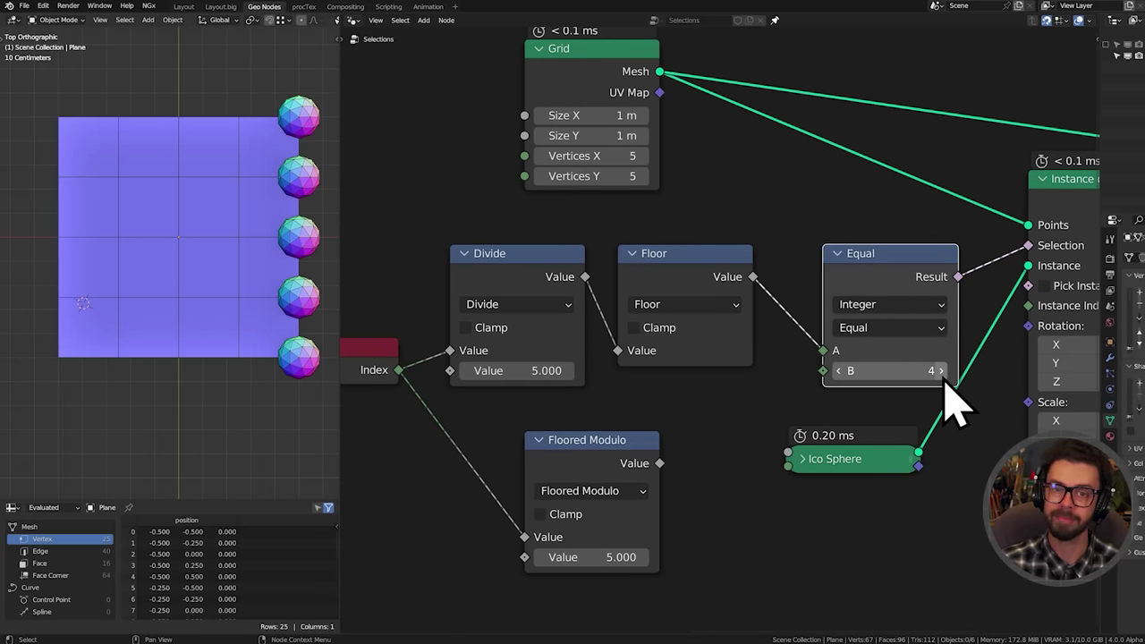
{"action": "left_click", "coordinate": [839, 378]}
{"action": "left_click", "coordinate": [838, 378]}
{"action": "left_click", "coordinate": [837, 377]}
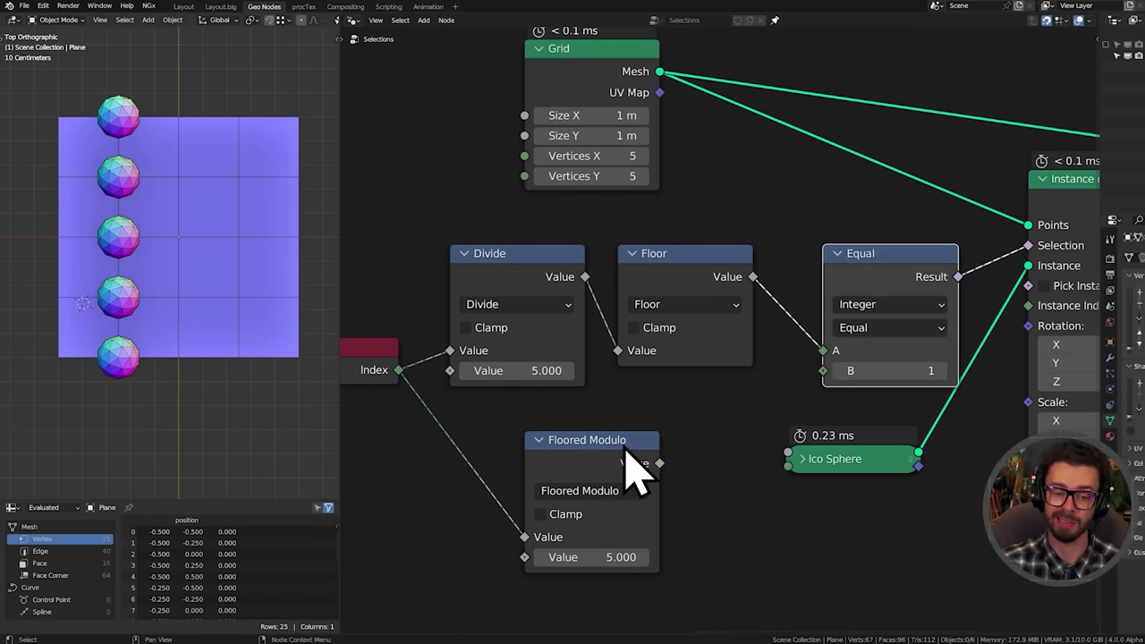
Reposition the Index node and shift it with Divide, Floor and Floored Modulo to the left, away from Equal
{"action": "scroll", "coordinate": [623, 435], "scroll_direction": "down", "scroll_amount": 1}
{"action": "middle_click_drag", "start_coordinate": [617, 439], "coordinate": [768, 380]}
{"action": "left_click", "coordinate": [485, 286]}
{"action": "key", "text": "g"}
{"action": "left_click", "coordinate": [517, 434]}
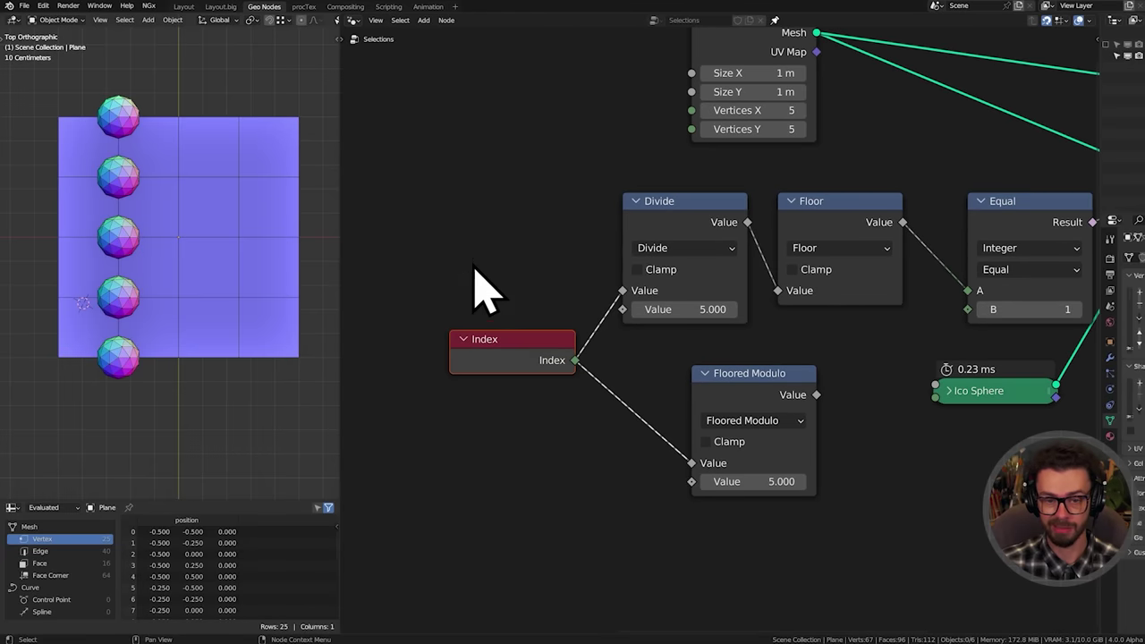
{"action": "left_click_drag", "start_coordinate": [473, 255], "coordinate": [838, 455]}
{"action": "key", "text": "g"}
{"action": "left_click", "coordinate": [713, 453]}
{"action": "middle_click_drag", "start_coordinate": [709, 451], "coordinate": [798, 443]}
Frame Floored Modulo with the label GRID ROW, and Divide and Floor with the label GRID COLUMN
{"action": "left_click", "coordinate": [724, 389]}
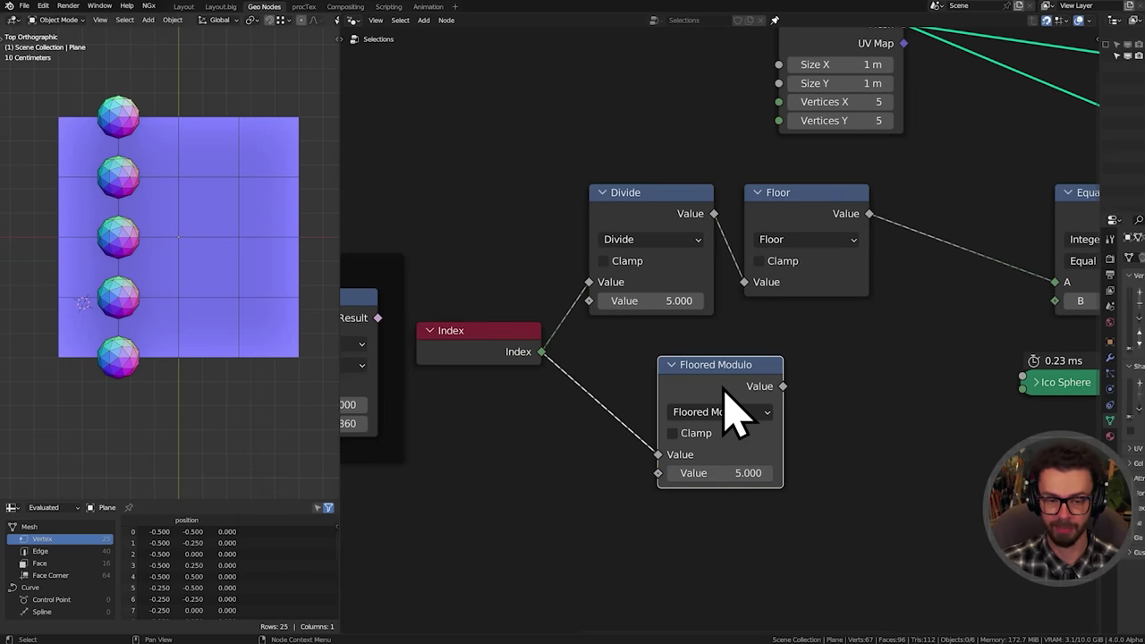
{"action": "key", "text": "ctrl+j"}
{"action": "left_click_drag", "start_coordinate": [734, 329], "coordinate": [742, 337]}
{"action": "key", "text": "F2"}
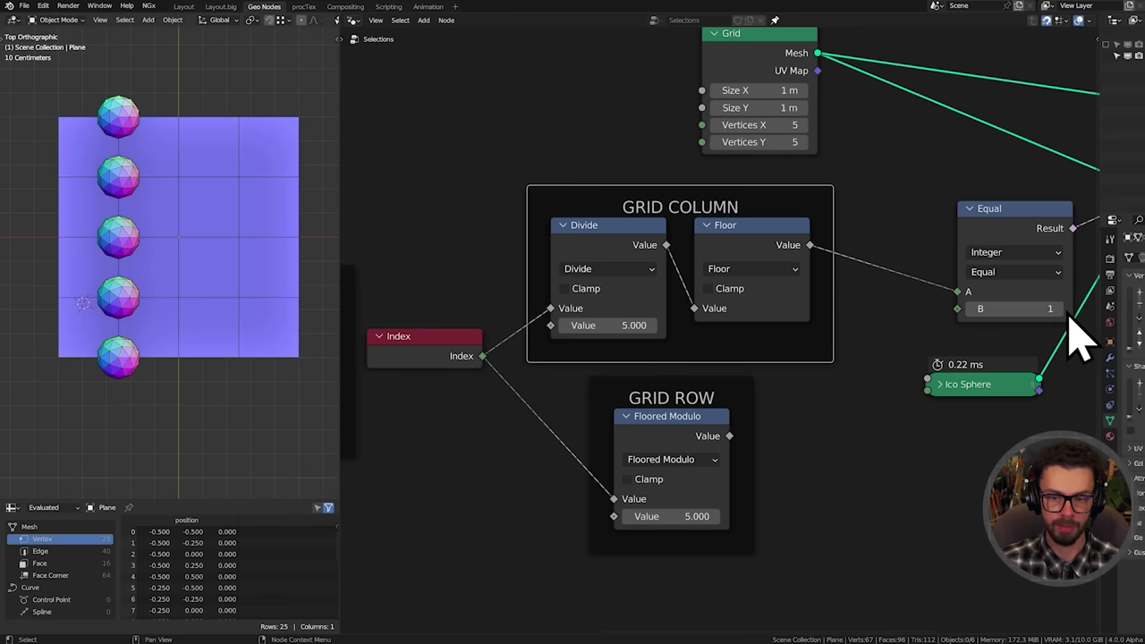
Step the Equal node's B value up to 3 and back to 2, and lower the Index node slightly
{"action": "left_click", "coordinate": [1061, 310]}
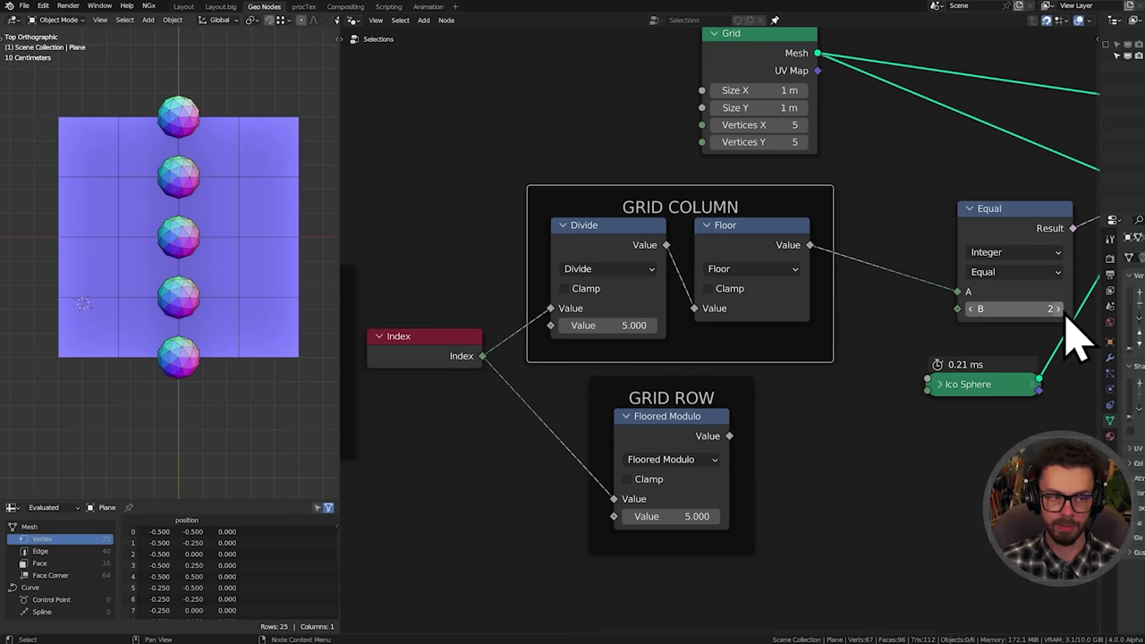
{"action": "left_click", "coordinate": [1061, 311]}
{"action": "left_click", "coordinate": [971, 309]}
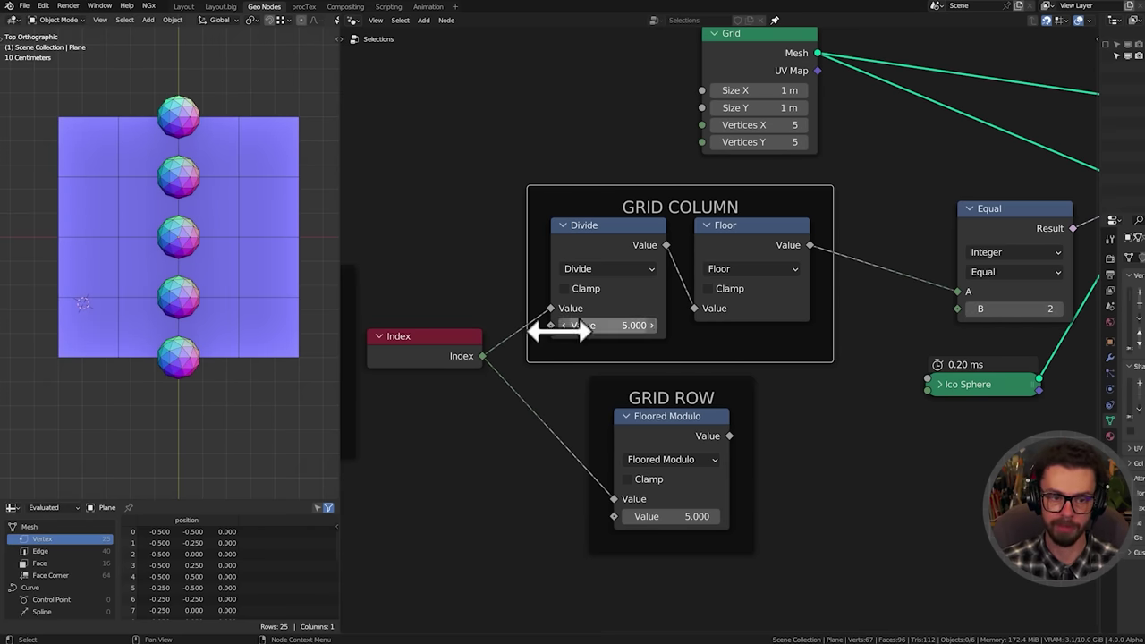
{"action": "left_click_drag", "start_coordinate": [427, 339], "coordinate": [433, 368]}
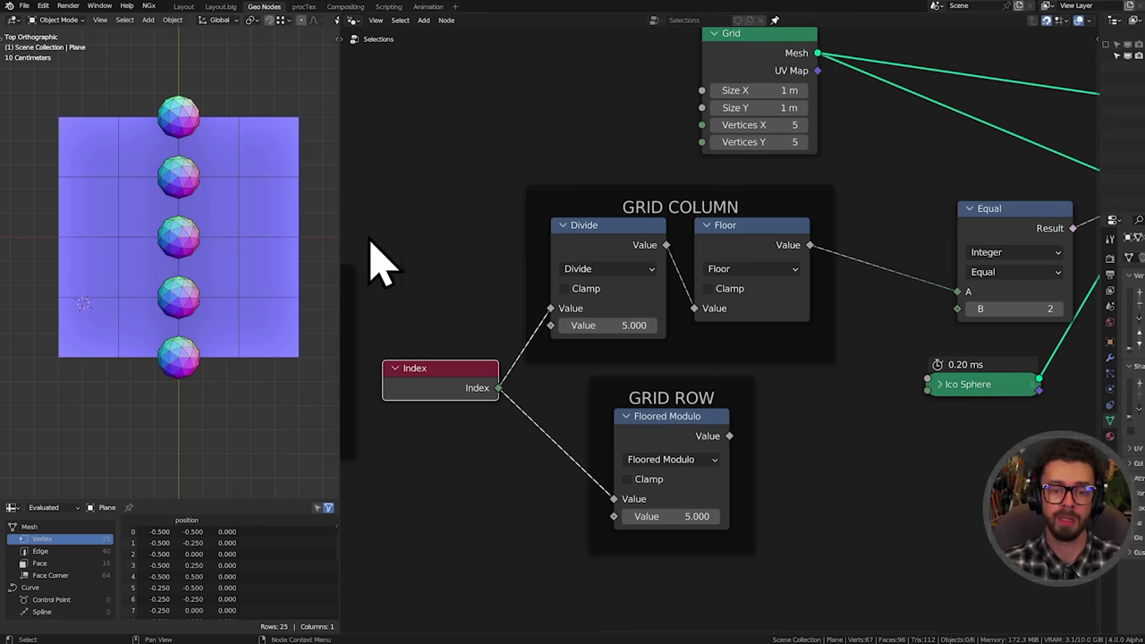
Move the EMPTY SELECTIONS frame down and to the left, clear of the Index node
{"action": "scroll", "coordinate": [563, 268], "scroll_direction": "down", "scroll_amount": 3}
{"action": "middle_click_drag", "start_coordinate": [563, 268], "coordinate": [644, 249]}
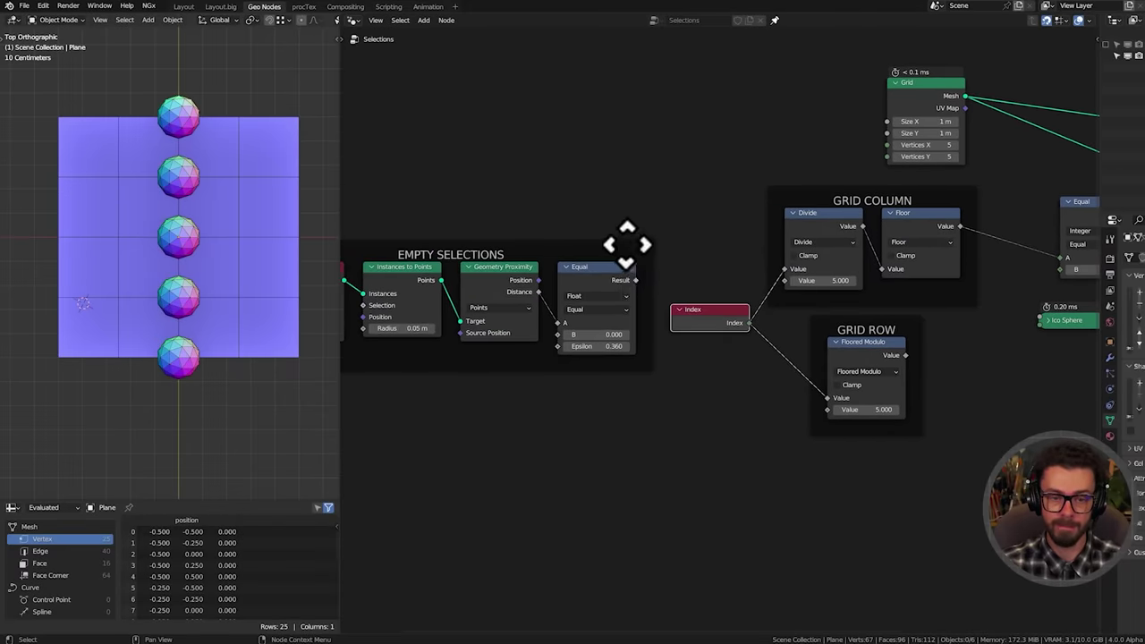
{"action": "left_click_drag", "start_coordinate": [628, 244], "coordinate": [542, 363]}
Detach the Index, GRID COLUMN and GRID ROW nodes from Equal and place them above the EMPTY SELECTIONS frame
{"action": "left_click_drag", "start_coordinate": [653, 209], "coordinate": [979, 473]}
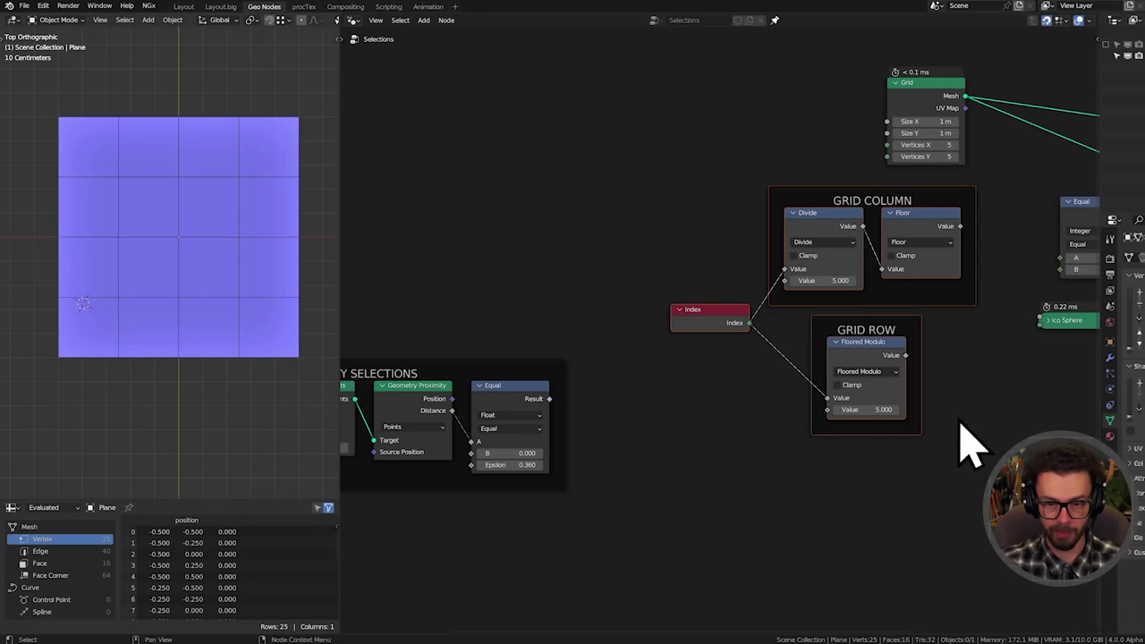
{"action": "middle_click_drag", "start_coordinate": [854, 284], "coordinate": [988, 343]}
{"action": "key", "text": "g"}
{"action": "left_click", "coordinate": [476, 240]}
{"action": "left_click", "coordinate": [758, 300]}
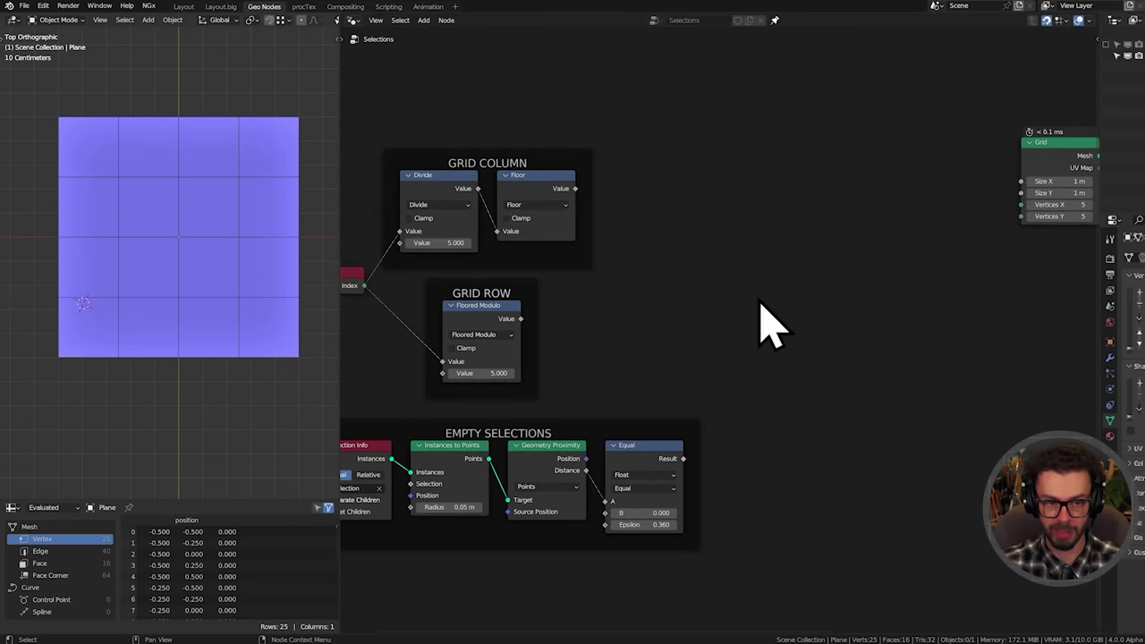
Add a reroute point across both Grid mesh links and place it just above the Instance on Points node
{"action": "middle_click_drag", "start_coordinate": [760, 322], "coordinate": [577, 327]}
{"action": "middle_click_drag", "start_coordinate": [681, 276], "coordinate": [534, 270]}
{"action": "scroll", "coordinate": [655, 273], "scroll_direction": "up", "scroll_amount": 4}
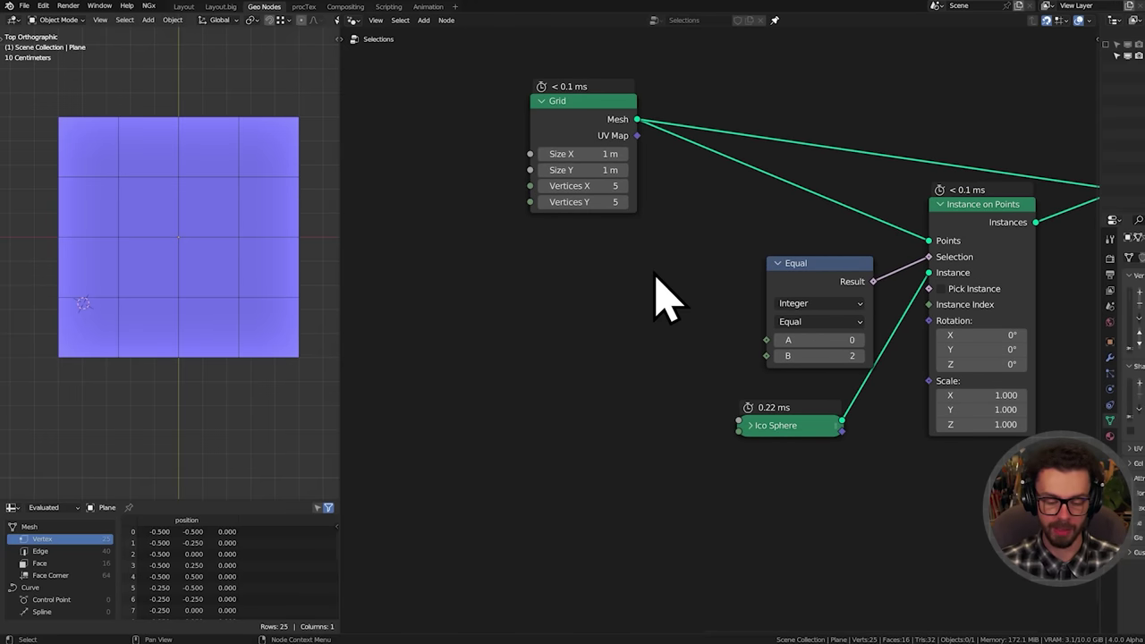
{"action": "right_click_drag", "start_coordinate": [744, 220], "coordinate": [807, 136], "text": "shift"}
{"action": "middle_click_drag", "start_coordinate": [774, 172], "coordinate": [732, 221]}
{"action": "key", "text": "g"}
{"action": "left_click", "coordinate": [830, 237]}
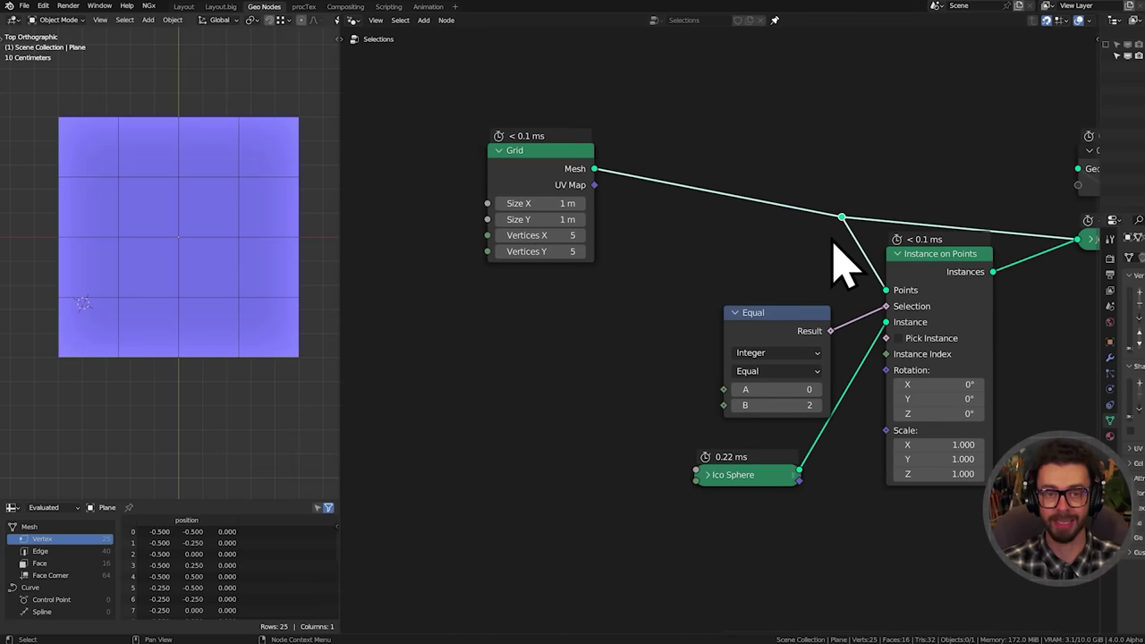
Add a second reroute on the mesh link to Join Geometry, placed above the right edge of Instance on Points
{"action": "middle_click_drag", "start_coordinate": [833, 240], "coordinate": [808, 254]}
{"action": "right_click_drag", "start_coordinate": [851, 220], "coordinate": [842, 243], "text": "shift"}
{"action": "key", "text": "g"}
{"action": "left_click", "coordinate": [992, 255]}
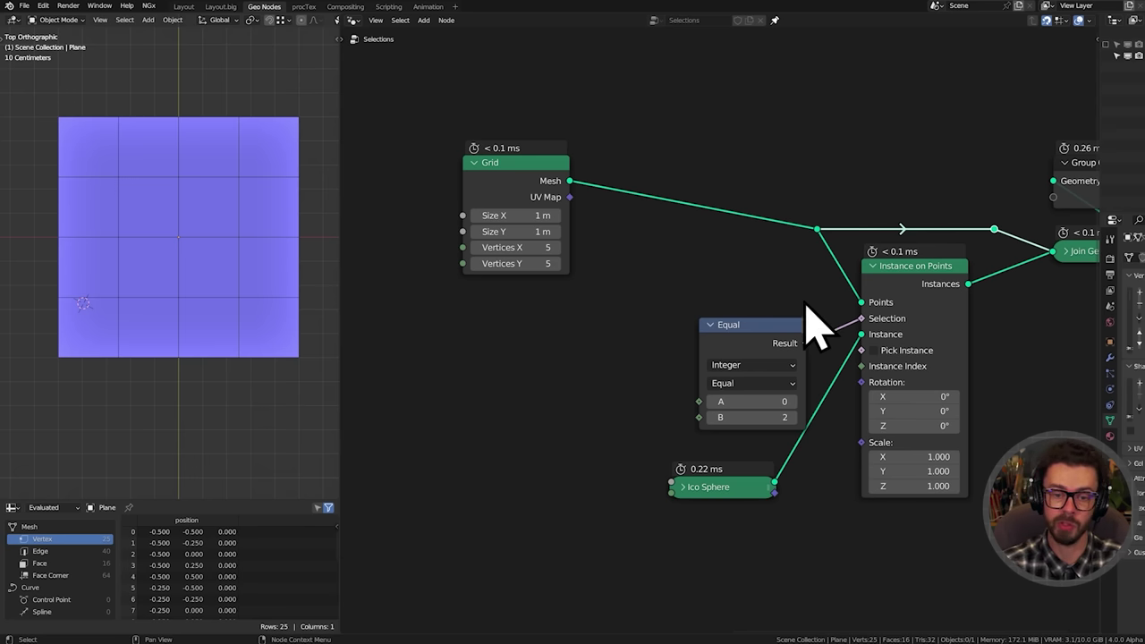
Insert a Duplicate Elements node on the Grid's mesh link, directly beside the Grid node
{"action": "middle_click_drag", "start_coordinate": [564, 407], "coordinate": [736, 374]}
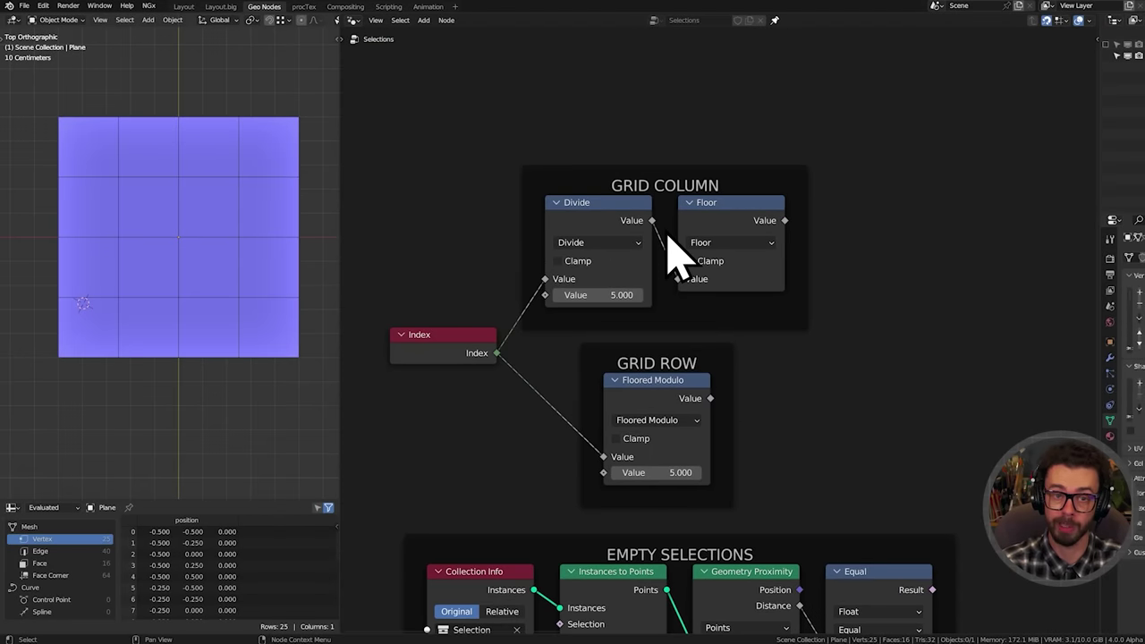
{"action": "middle_click_drag", "start_coordinate": [959, 260], "coordinate": [572, 256]}
{"action": "middle_click_drag", "start_coordinate": [777, 270], "coordinate": [643, 279]}
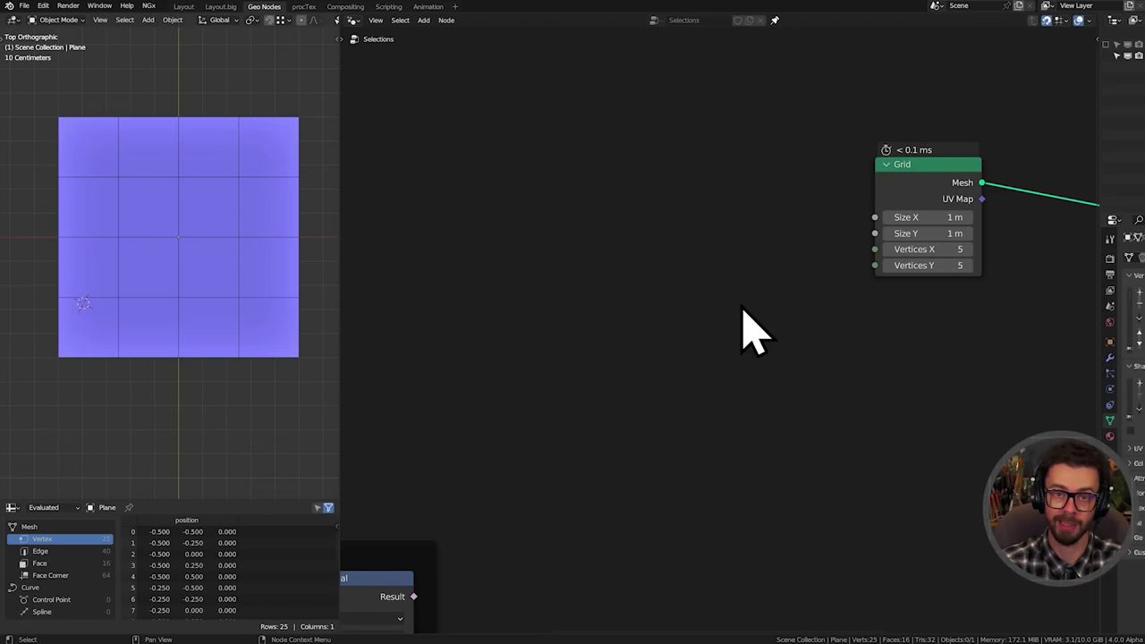
{"action": "middle_click_drag", "start_coordinate": [752, 331], "coordinate": [606, 300]}
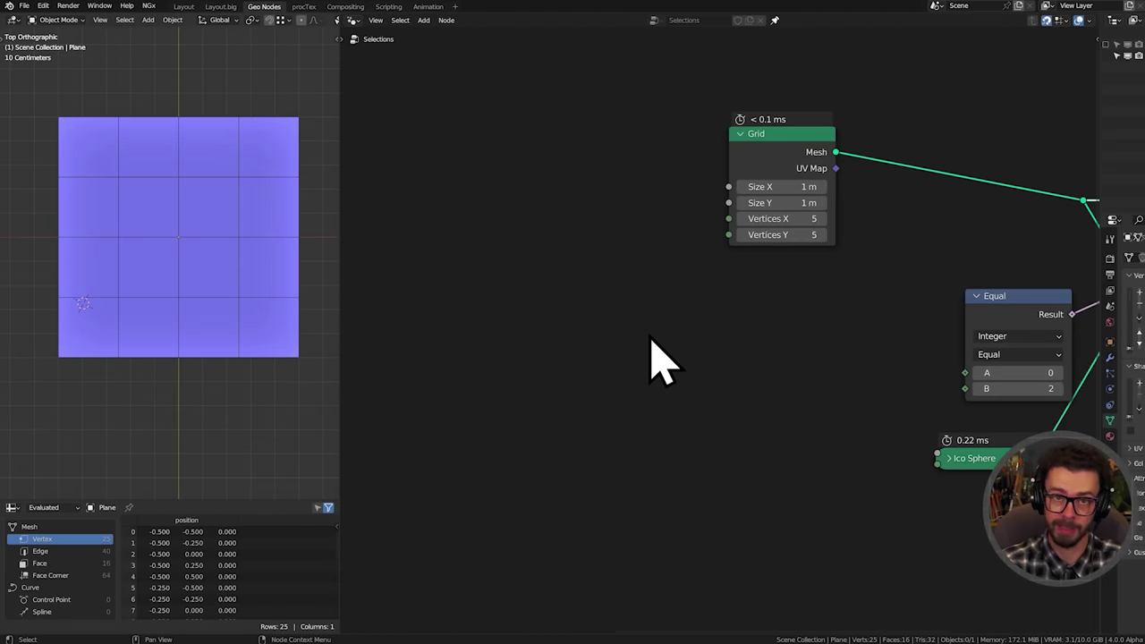
{"action": "middle_click_drag", "start_coordinate": [716, 345], "coordinate": [611, 369]}
{"action": "left_click", "coordinate": [690, 184]}
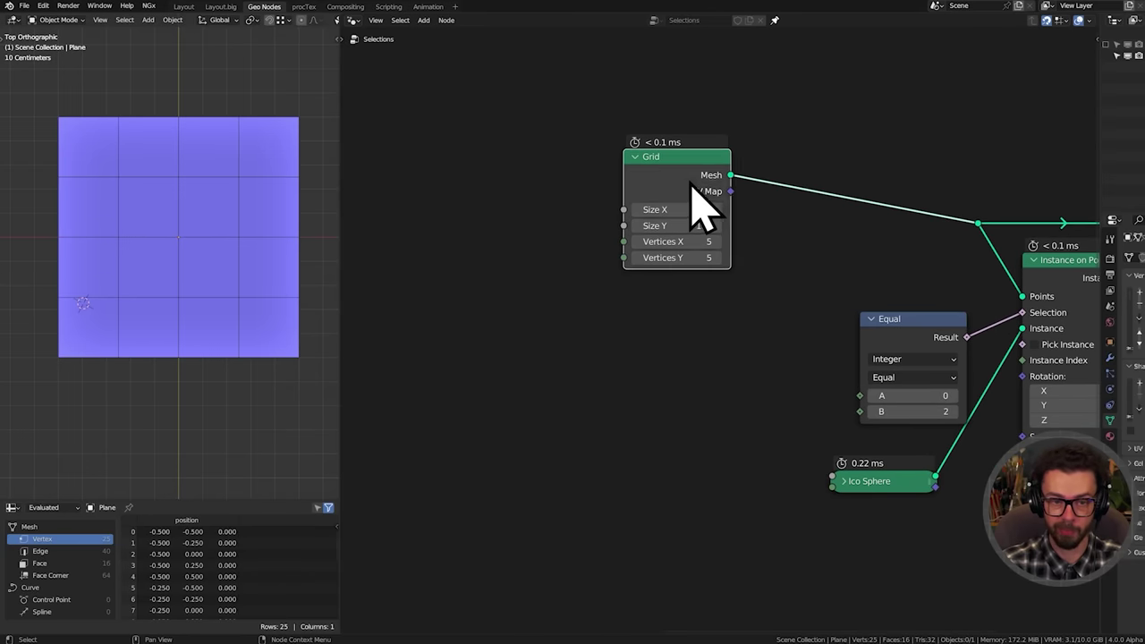
{"action": "middle_click_drag", "start_coordinate": [703, 206], "coordinate": [637, 268]}
{"action": "key", "text": "shift+a"}
{"action": "type", "text": "du"}
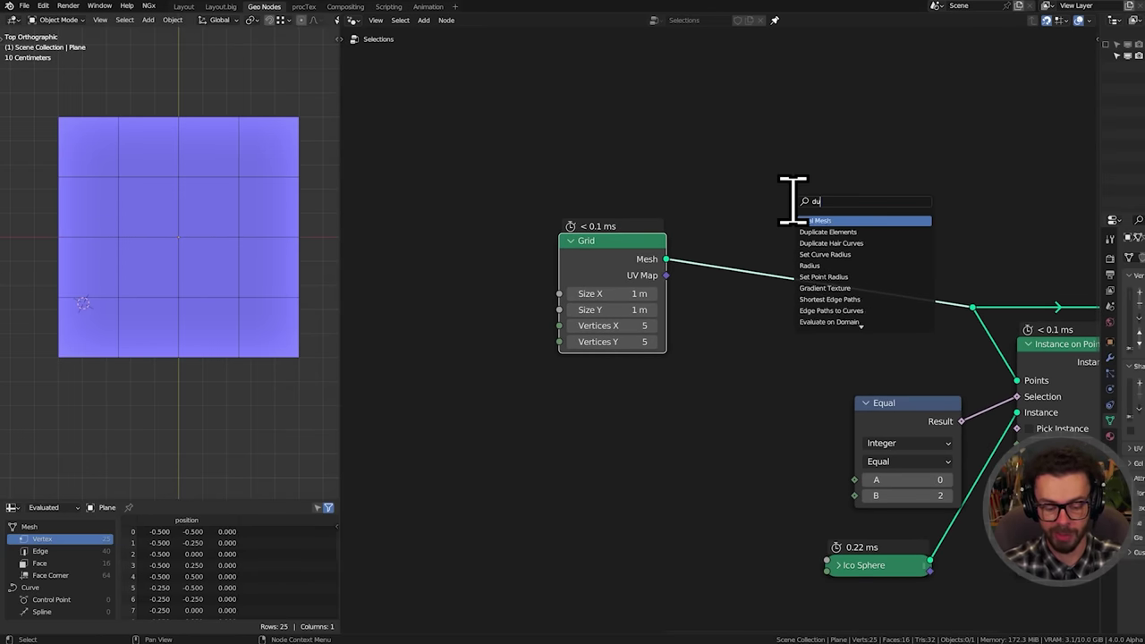
{"action": "type", "text": "pl"}
{"action": "key", "text": "Return"}
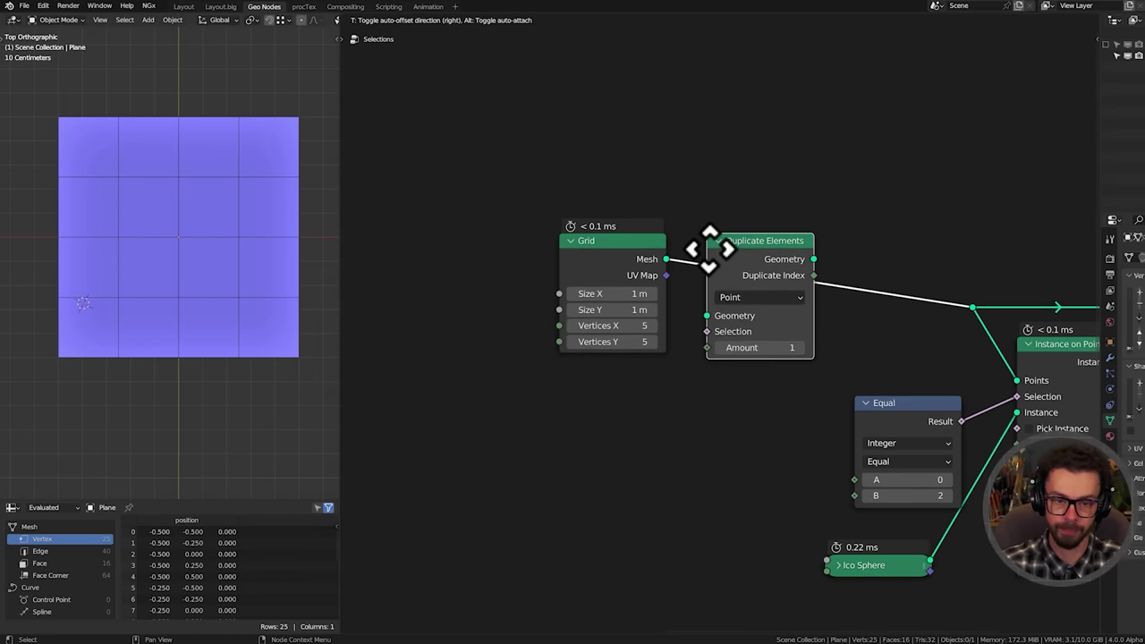
{"action": "left_click", "coordinate": [680, 249]}
{"action": "left_click_drag", "start_coordinate": [782, 264], "coordinate": [747, 263]}
Set Duplicate Elements to the Face domain and preview its Geometry and Duplicate Index in a Viewer placed above the main link
{"action": "middle_click_drag", "start_coordinate": [294, 330], "coordinate": [296, 227]}
{"action": "middle_click_drag", "start_coordinate": [281, 229], "coordinate": [287, 324], "text": "shift"}
{"action": "left_click", "coordinate": [777, 299]}
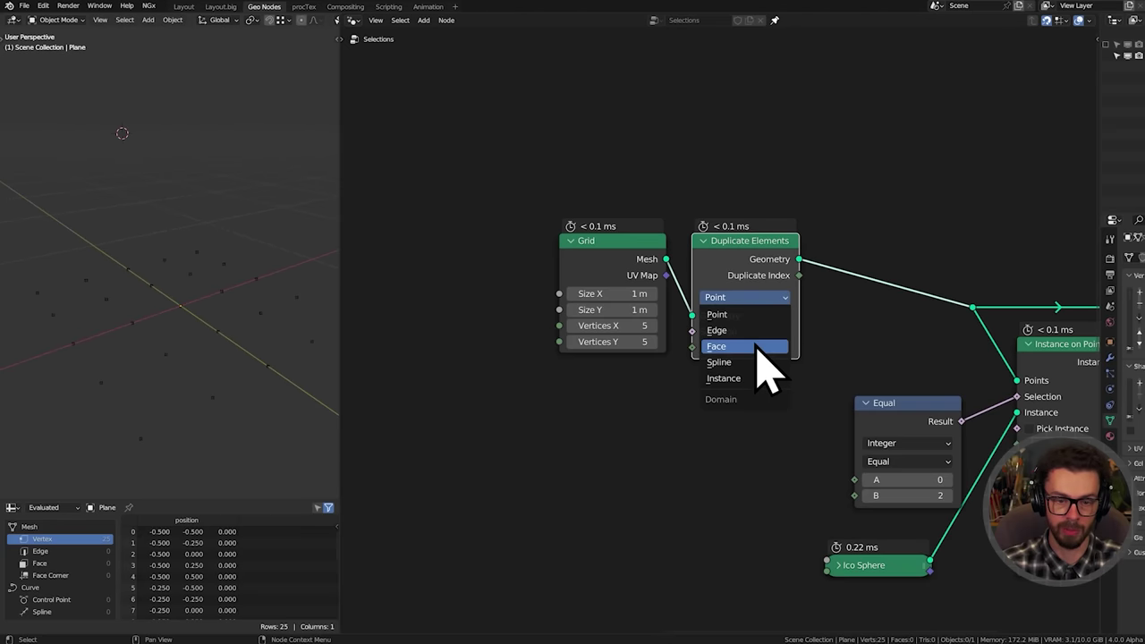
{"action": "left_click", "coordinate": [758, 347]}
{"action": "left_click", "coordinate": [785, 301], "text": "ctrl+shift"}
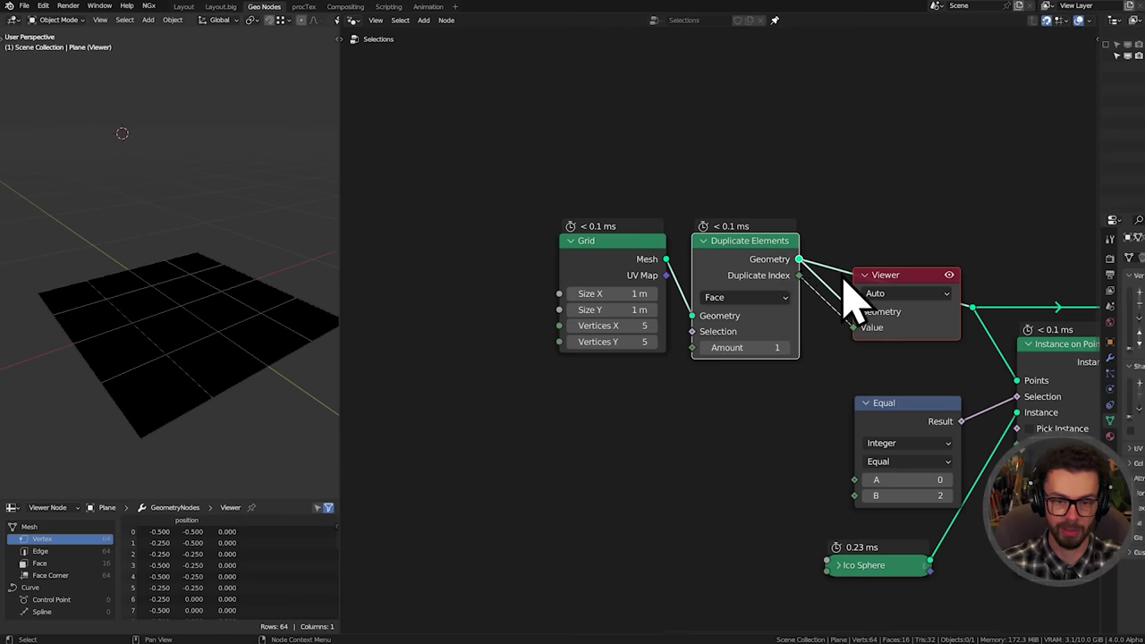
{"action": "key", "text": "g"}
{"action": "left_click", "coordinate": [966, 206]}
Set the Duplicate Elements amount to 5 and move it with the Grid node to the left, away from the Viewer
{"action": "left_click", "coordinate": [785, 347]}
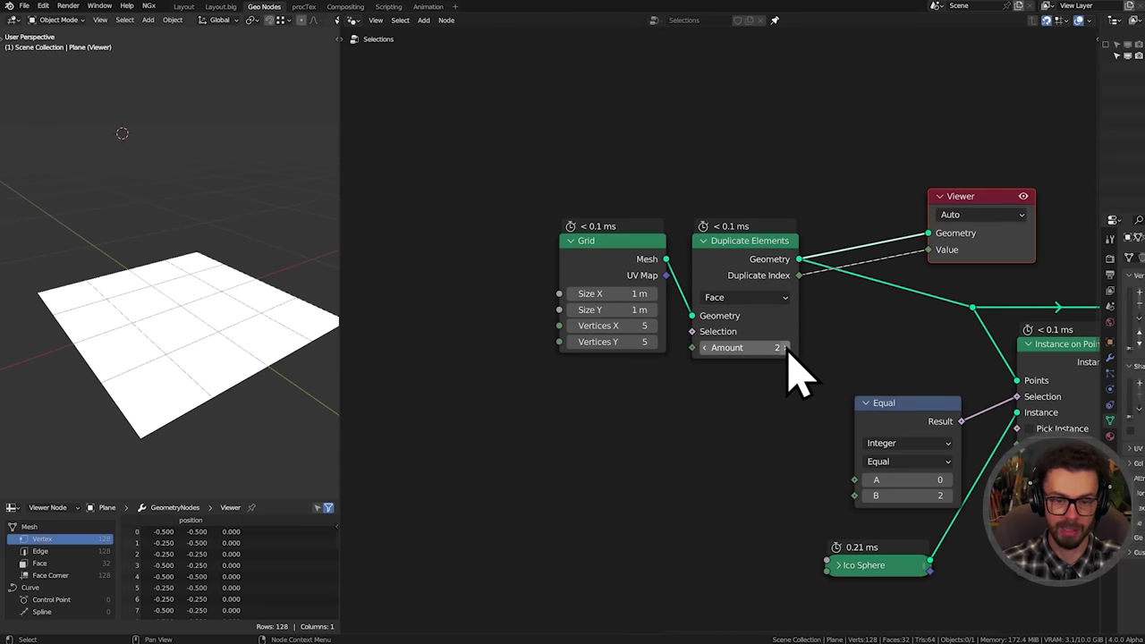
{"action": "left_click", "coordinate": [785, 347]}
{"action": "left_click", "coordinate": [785, 347]}
{"action": "left_click", "coordinate": [784, 347]}
{"action": "left_click_drag", "start_coordinate": [552, 197], "coordinate": [810, 358]}
{"action": "key", "text": "g"}
{"action": "left_click", "coordinate": [632, 325]}
{"action": "middle_click_drag", "start_coordinate": [778, 313], "coordinate": [785, 350]}
Insert a Set Position node between Duplicate Elements and the Viewer, and raise it above the link
{"action": "key", "text": "shift+a"}
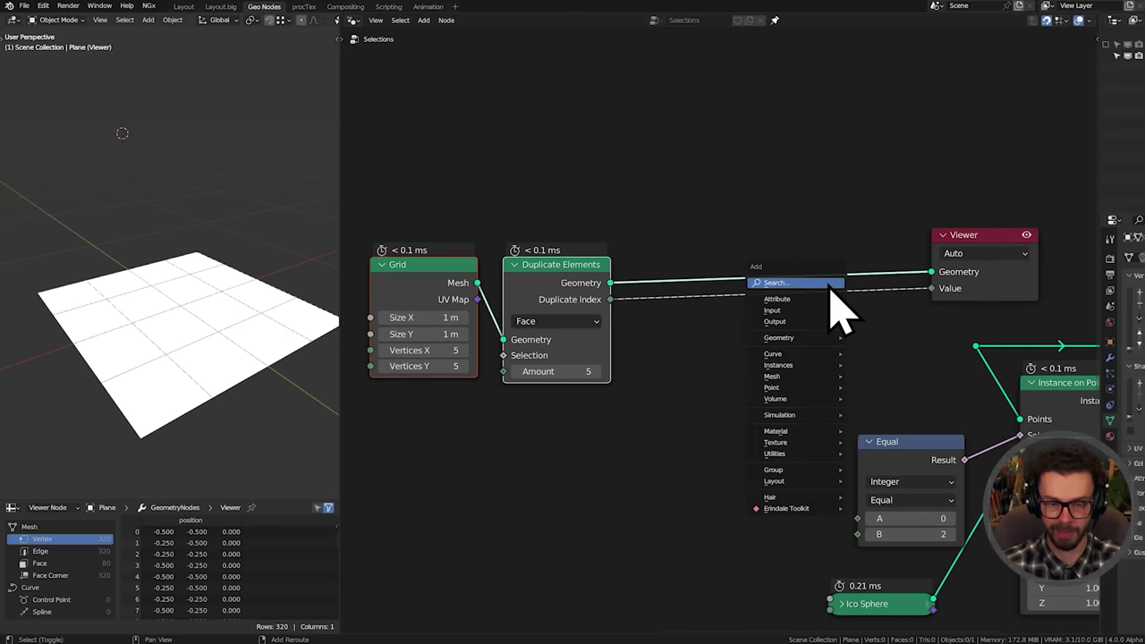
{"action": "type", "text": "set po"}
{"action": "key", "text": "Return"}
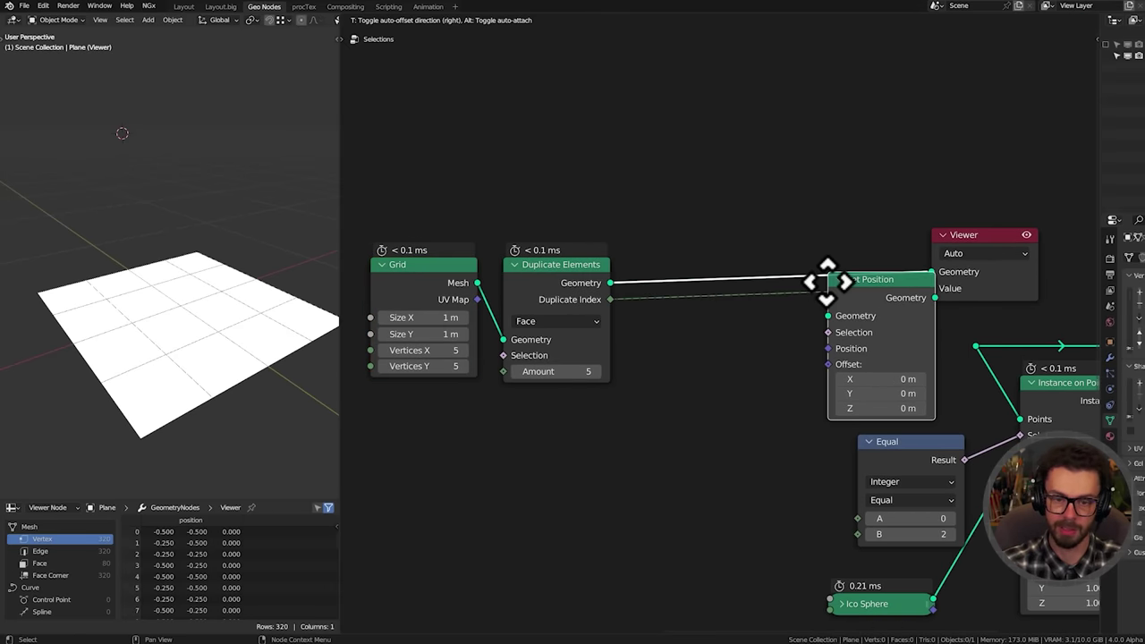
{"action": "left_click", "coordinate": [793, 243]}
{"action": "left_click_drag", "start_coordinate": [825, 261], "coordinate": [837, 133]}
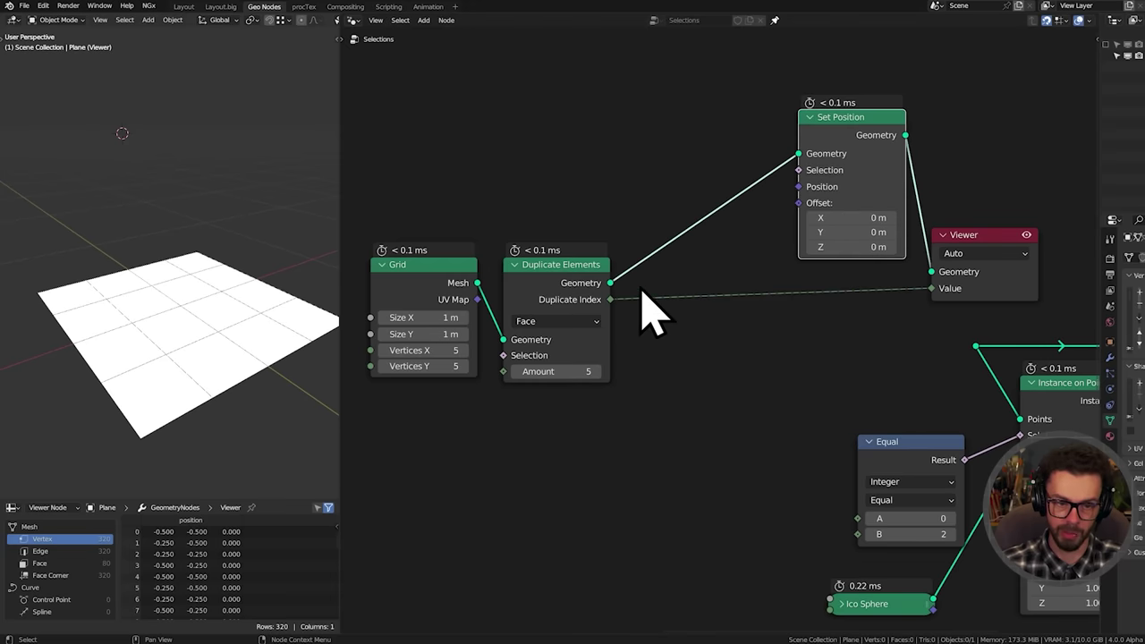
Add a Combine XYZ node with Duplicate Index feeding Z, and connect its vector to Set Position's Offset
{"action": "key", "text": "shift+a"}
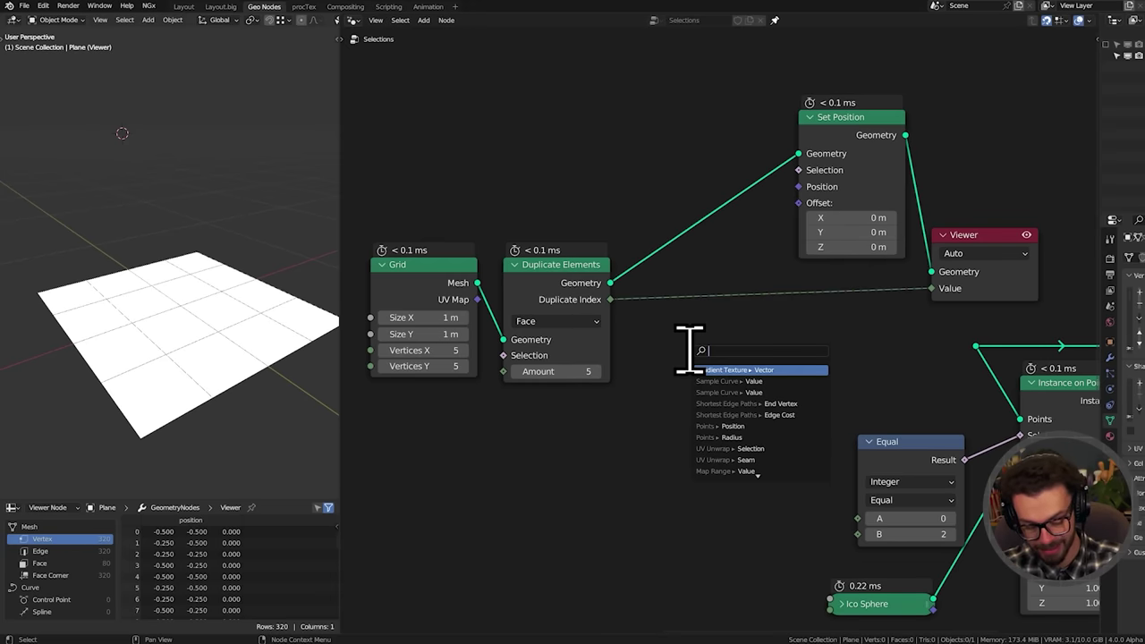
{"action": "type", "text": "com"}
{"action": "key", "text": "Return"}
{"action": "left_click", "coordinate": [721, 365]}
{"action": "key", "text": "alt+s"}
{"action": "key", "text": "alt+s"}
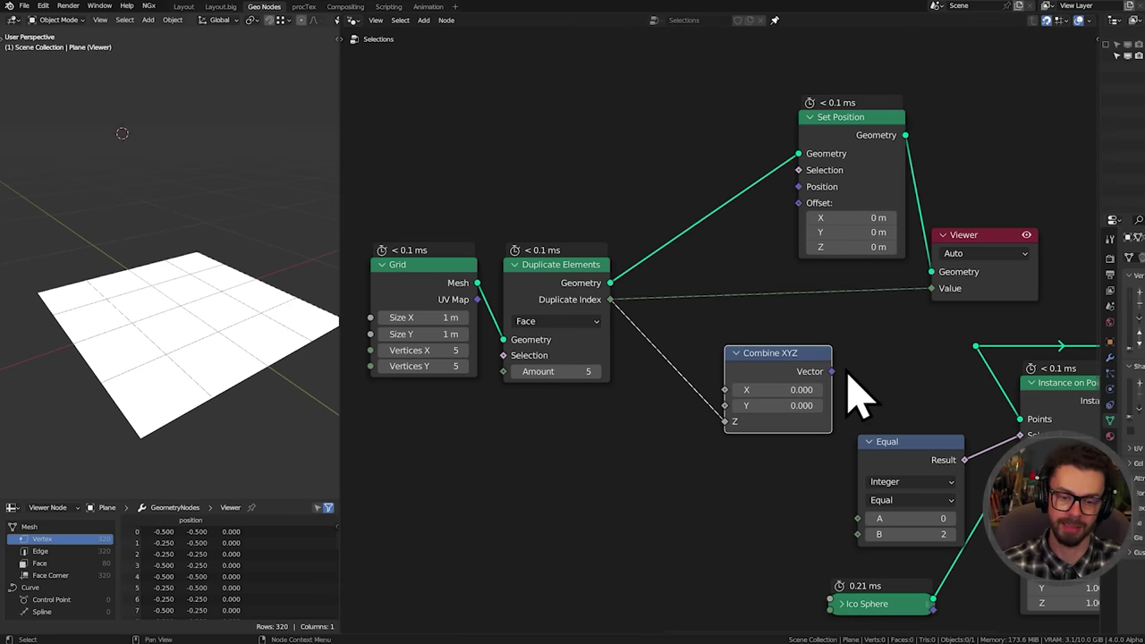
{"action": "left_click_drag", "start_coordinate": [832, 371], "coordinate": [799, 202]}
{"action": "scroll", "coordinate": [224, 259], "scroll_direction": "down", "scroll_amount": 3}
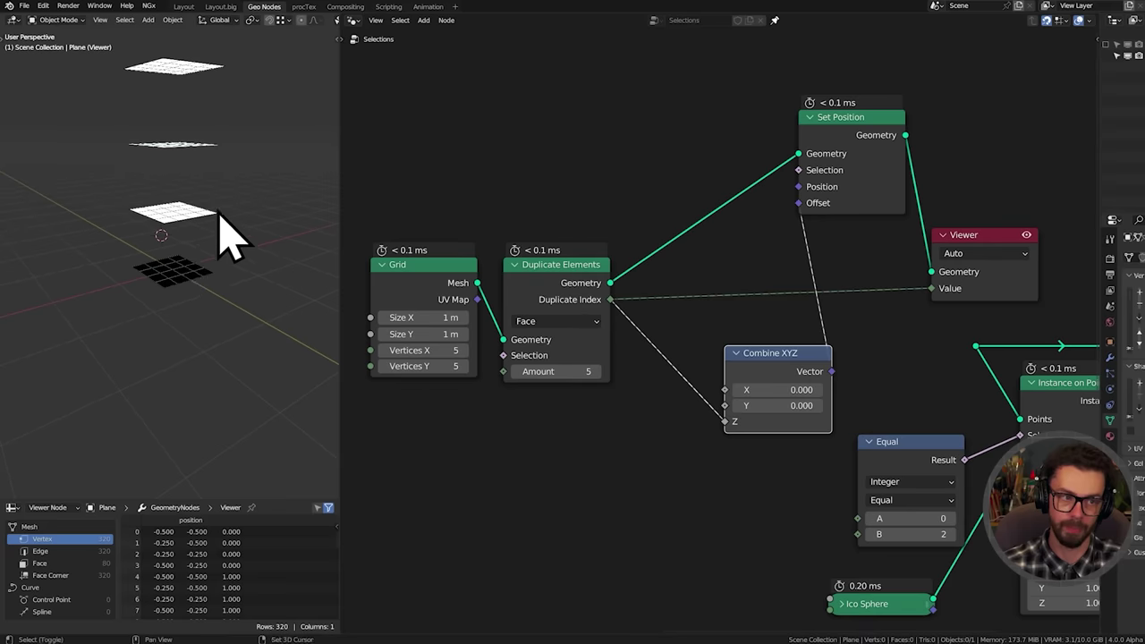
{"action": "middle_click_drag", "start_coordinate": [231, 240], "coordinate": [222, 285]}
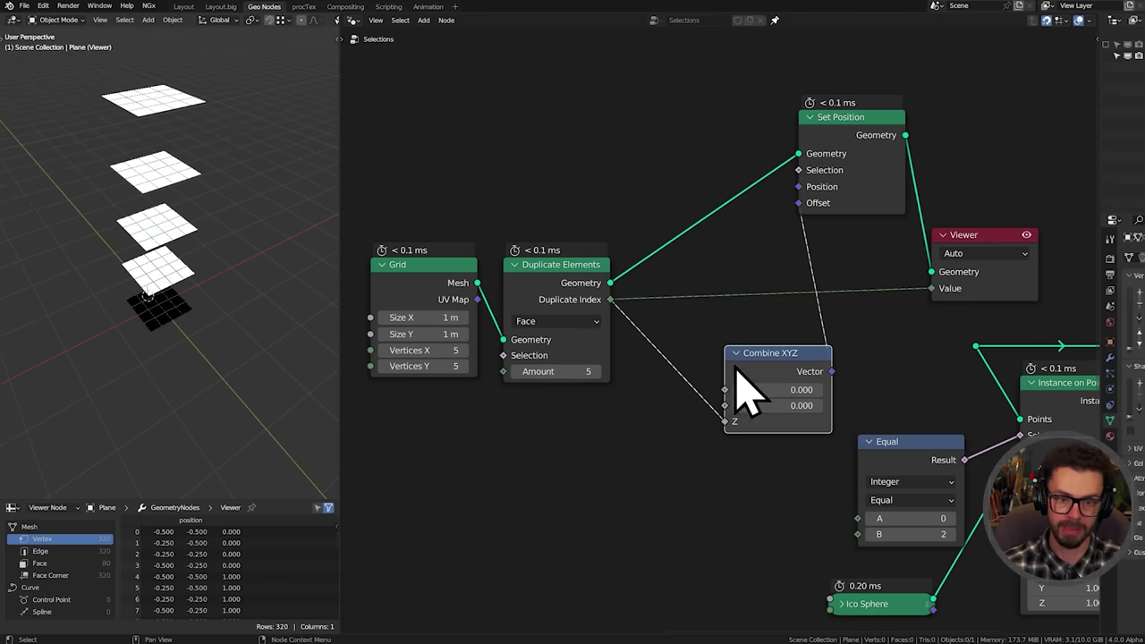
Move the Combine XYZ node left, closer to Duplicate Elements
{"action": "middle_click_drag", "start_coordinate": [736, 366], "coordinate": [734, 349]}
{"action": "left_click_drag", "start_coordinate": [720, 304], "coordinate": [827, 346]}
{"action": "key", "text": "g"}
{"action": "left_click", "coordinate": [769, 330]}
{"action": "middle_click_drag", "start_coordinate": [835, 293], "coordinate": [825, 293]}
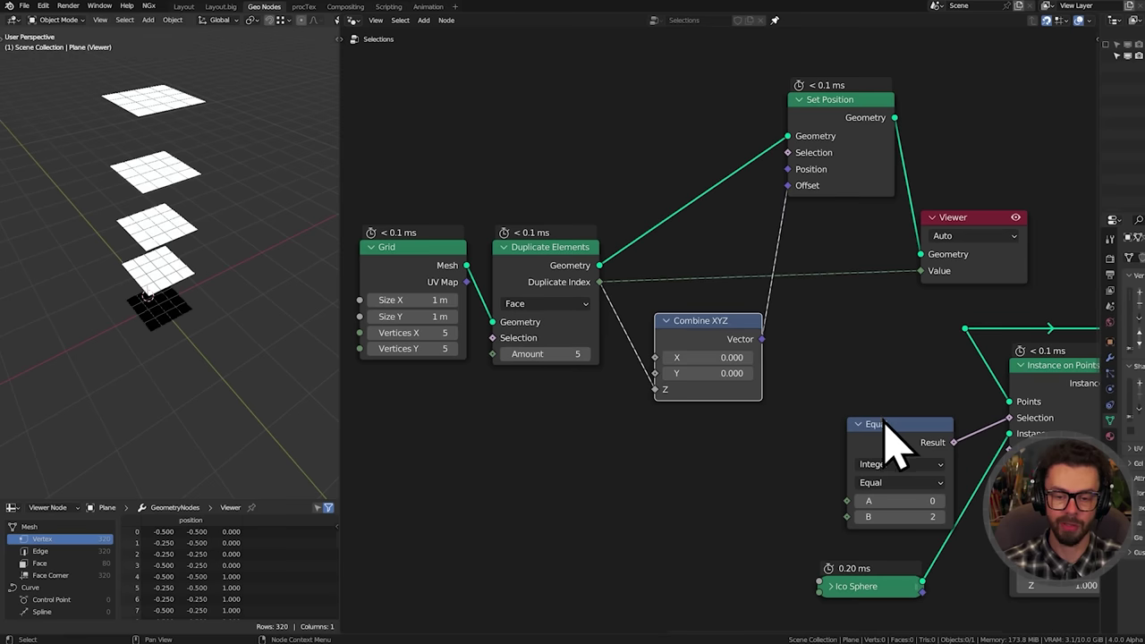
Duplicate the Equal node onto the link from Duplicate Index to the Viewer, spacing the Viewer and Set Position around it
{"action": "key", "text": "shift+d"}
{"action": "left_click", "coordinate": [855, 268]}
{"action": "key", "text": "g"}
{"action": "left_click_drag", "start_coordinate": [826, 215], "coordinate": [1015, 250]}
{"action": "left_click", "coordinate": [1014, 265]}
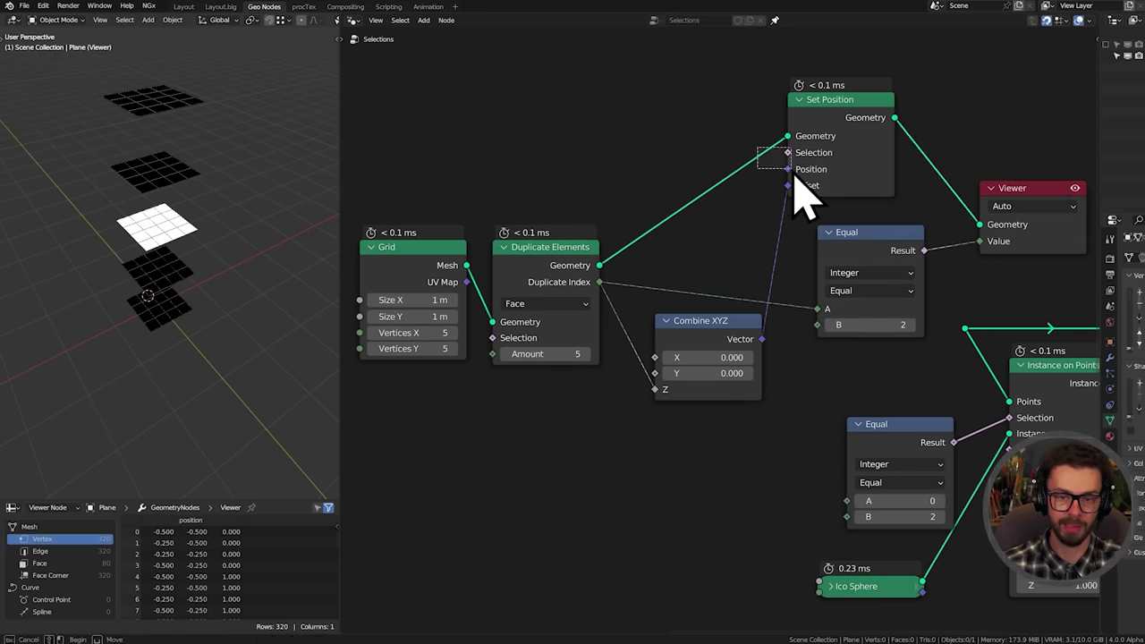
{"action": "left_click_drag", "start_coordinate": [843, 187], "coordinate": [873, 201]}
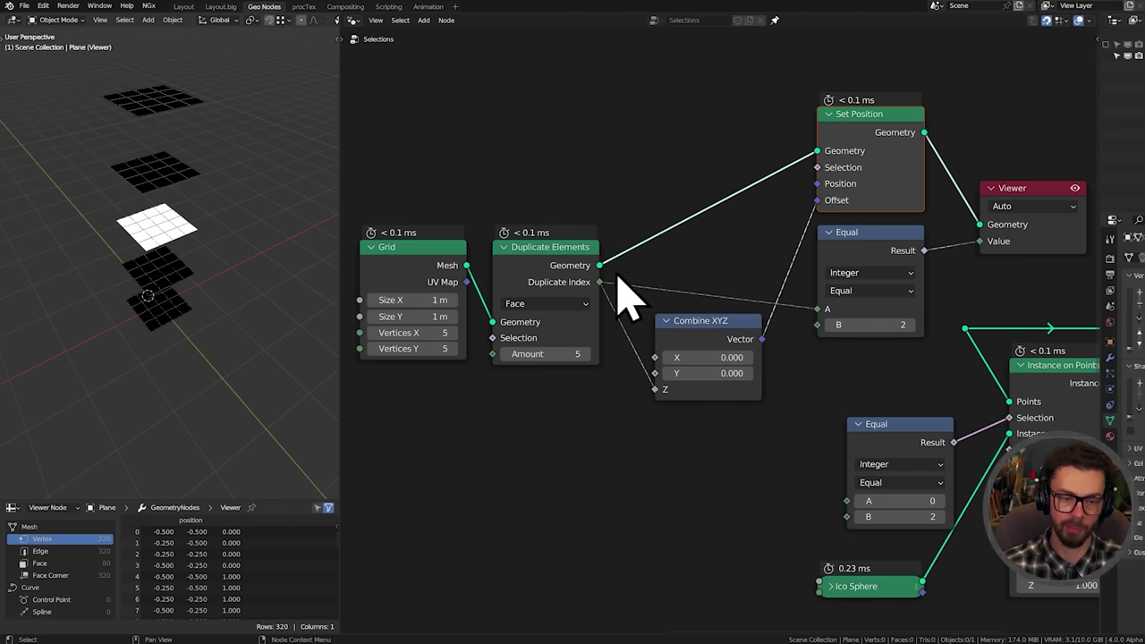
Step the new Equal node's B value down to 0, up to 4, back to 0, and finish at 3
{"action": "left_click", "coordinate": [834, 325]}
{"action": "left_click", "coordinate": [834, 325]}
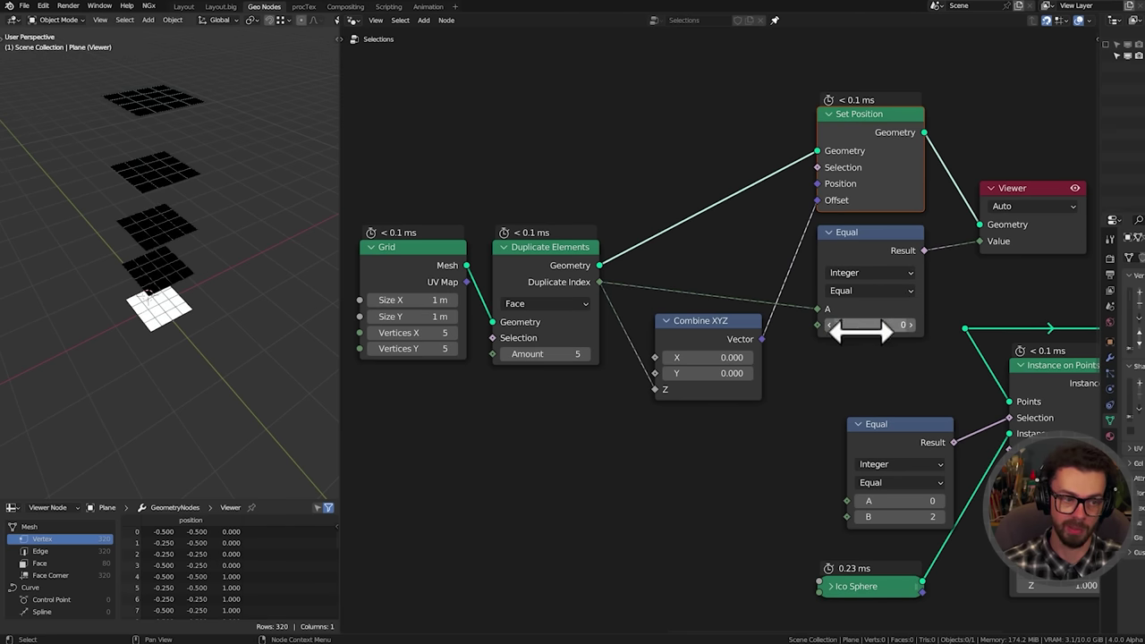
{"action": "left_click", "coordinate": [909, 325]}
{"action": "left_click", "coordinate": [909, 325]}
{"action": "left_click", "coordinate": [910, 325]}
{"action": "left_click", "coordinate": [909, 324]}
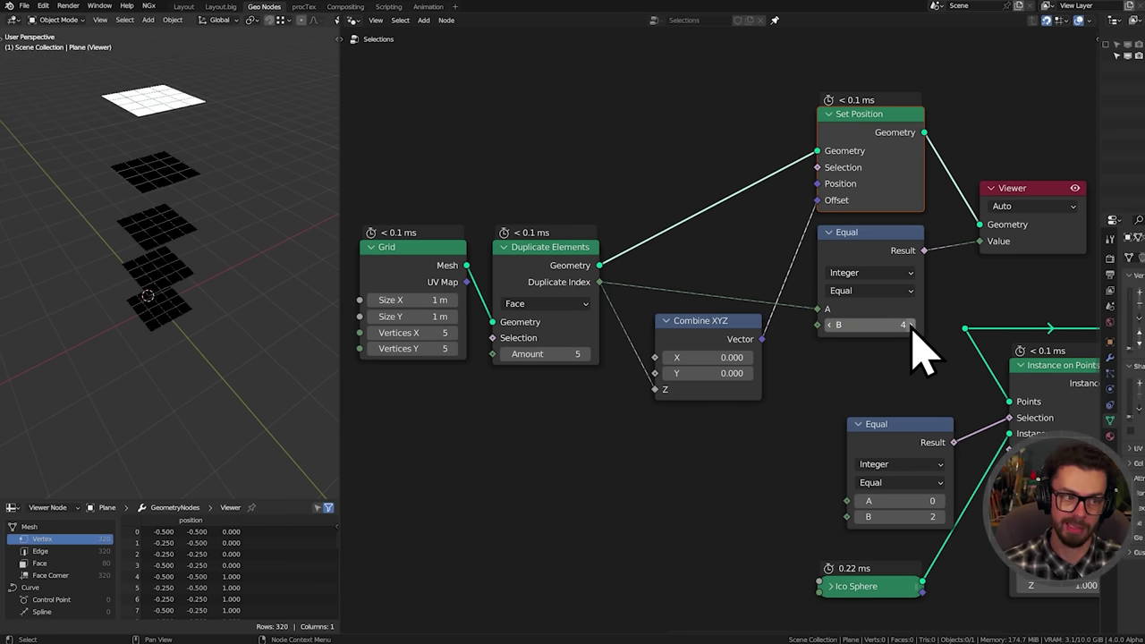
{"action": "left_click", "coordinate": [834, 325]}
{"action": "left_click", "coordinate": [834, 325]}
{"action": "left_click", "coordinate": [834, 325]}
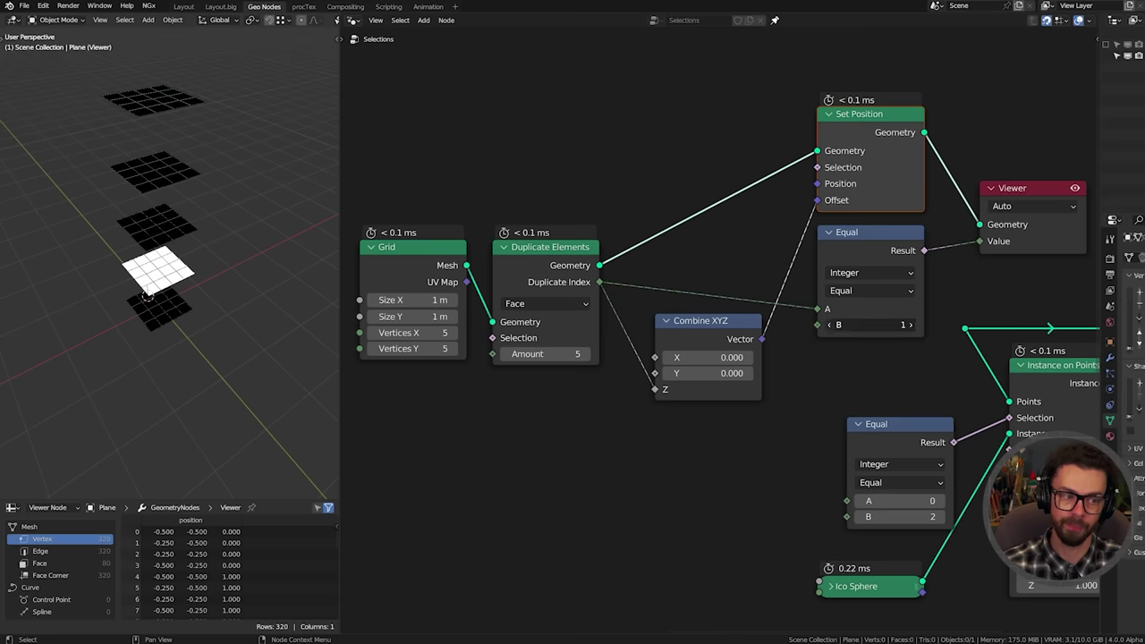
{"action": "left_click", "coordinate": [834, 325]}
{"action": "left_click", "coordinate": [910, 325]}
{"action": "left_click", "coordinate": [910, 325]}
{"action": "left_click", "coordinate": [909, 325]}
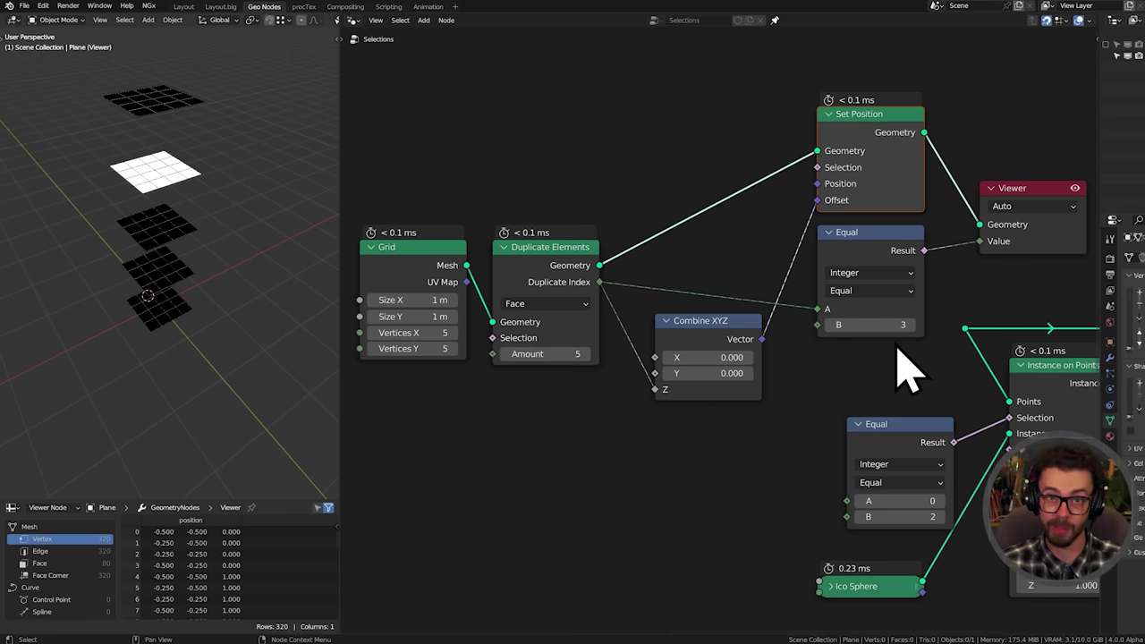
Preview the Grid directly in the Viewer and delete the Duplicate Elements, Combine XYZ, Set Position and upper Equal nodes
{"action": "middle_click_drag", "start_coordinate": [646, 218], "coordinate": [832, 238]}
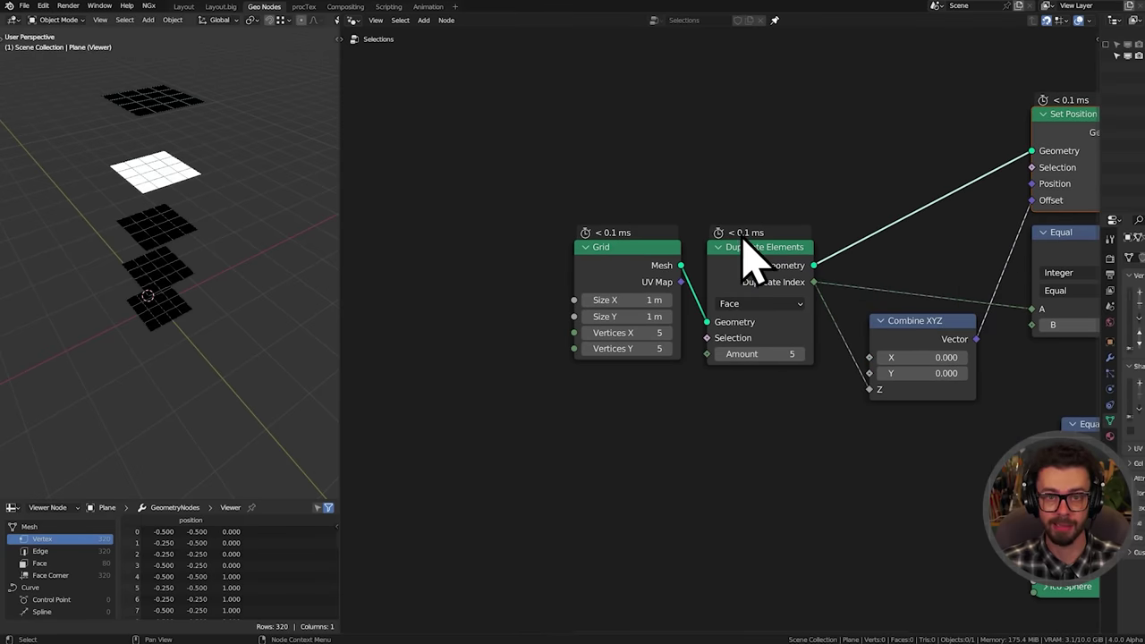
{"action": "left_click", "coordinate": [640, 258], "text": "ctrl+shift"}
{"action": "middle_click_drag", "start_coordinate": [747, 332], "coordinate": [680, 341]}
{"action": "left_click_drag", "start_coordinate": [695, 170], "coordinate": [1001, 367]}
{"action": "key", "text": "x"}
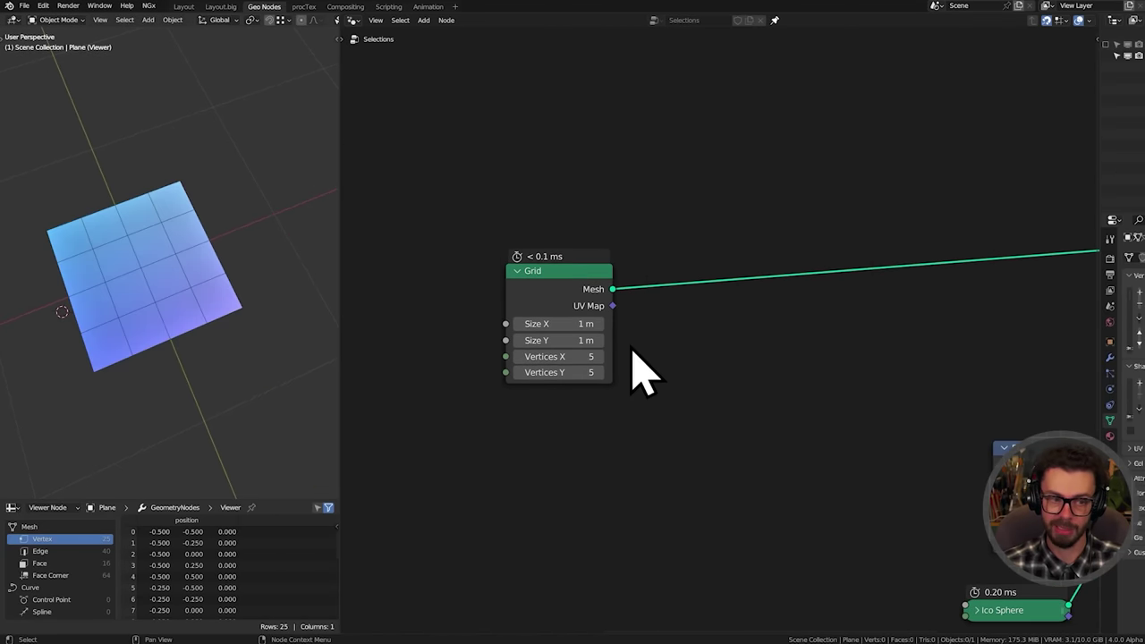
Set both the Grid's Vertices X and Vertices Y to 100
{"action": "scroll", "coordinate": [631, 373], "scroll_direction": "up", "scroll_amount": 1}
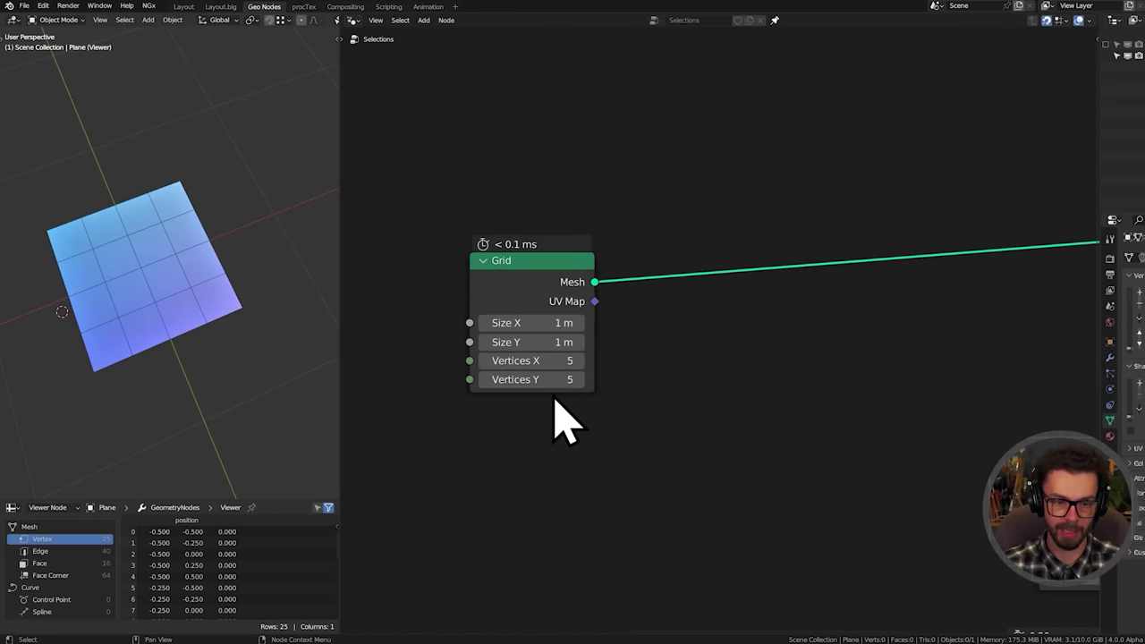
{"action": "left_click_drag", "start_coordinate": [537, 361], "coordinate": [537, 379]}
{"action": "left_click", "coordinate": [530, 362]}
{"action": "type", "text": "100"}
{"action": "key", "text": "Return"}
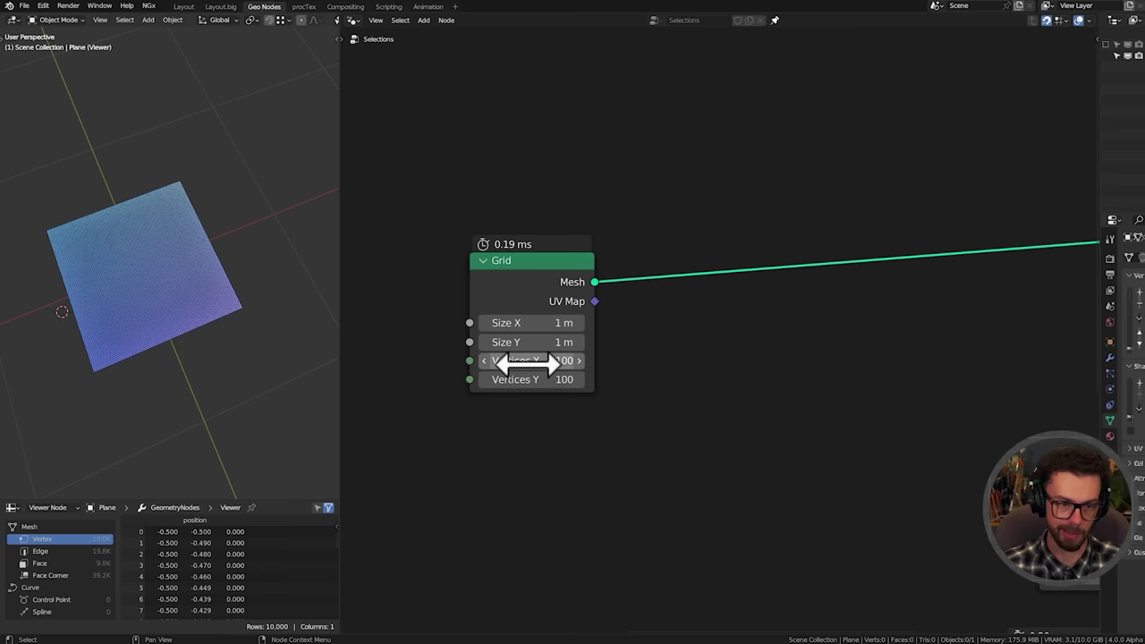
{"action": "scroll", "coordinate": [115, 319], "scroll_direction": "up", "scroll_amount": 2}
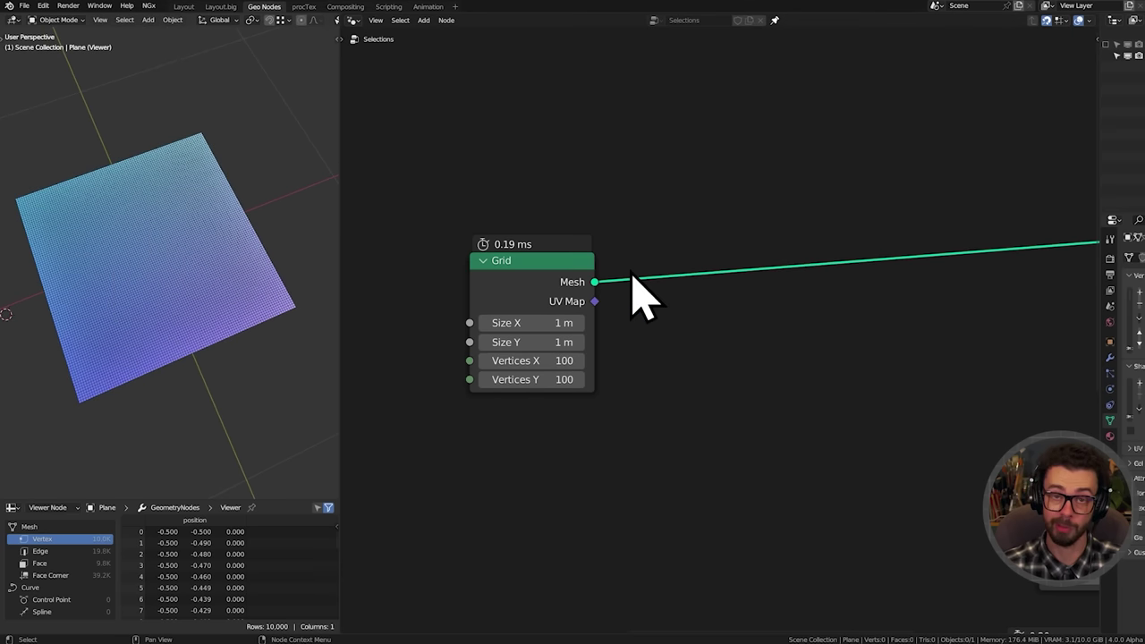
Add a Random Value node below the Grid's mesh link
{"action": "key", "text": "shift+a"}
{"action": "left_click", "coordinate": [729, 262]}
{"action": "type", "text": "random"}
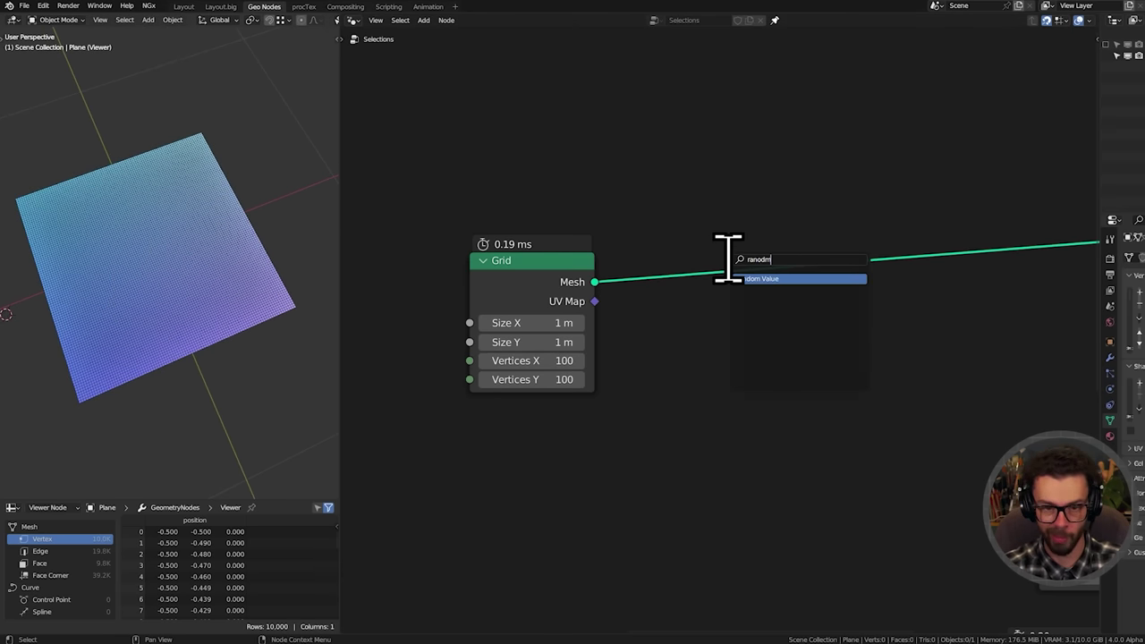
{"action": "key", "text": "Return"}
{"action": "left_click", "coordinate": [611, 384]}
Insert a Delete Geometry node after the Grid and drive its Selection with Random Value set to Boolean
{"action": "key", "text": "shift+a"}
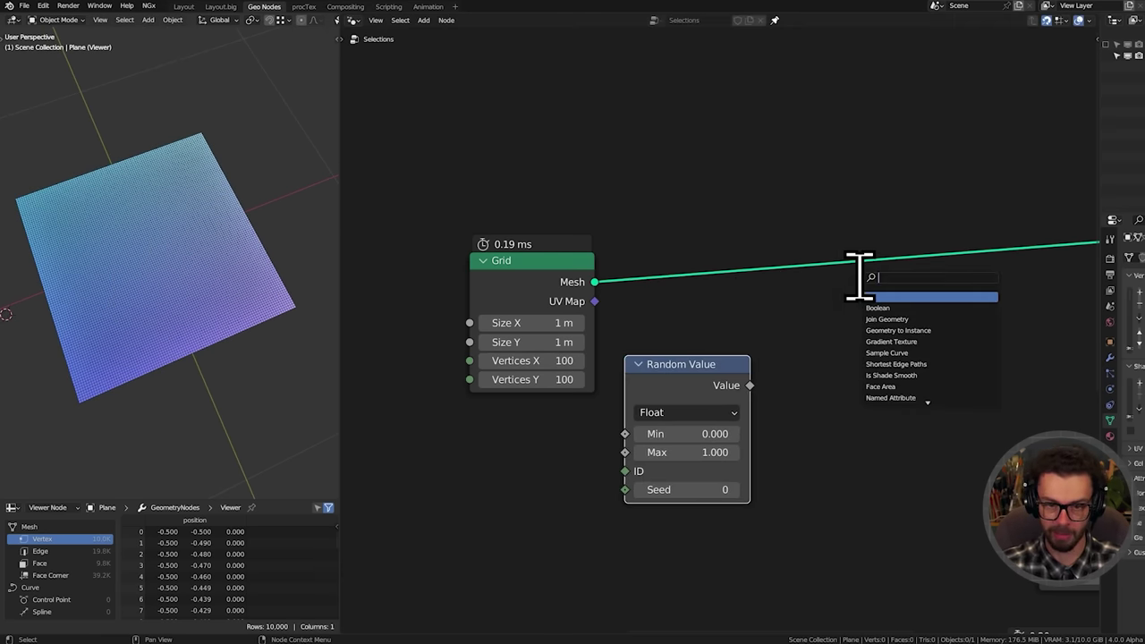
{"action": "type", "text": "delete"}
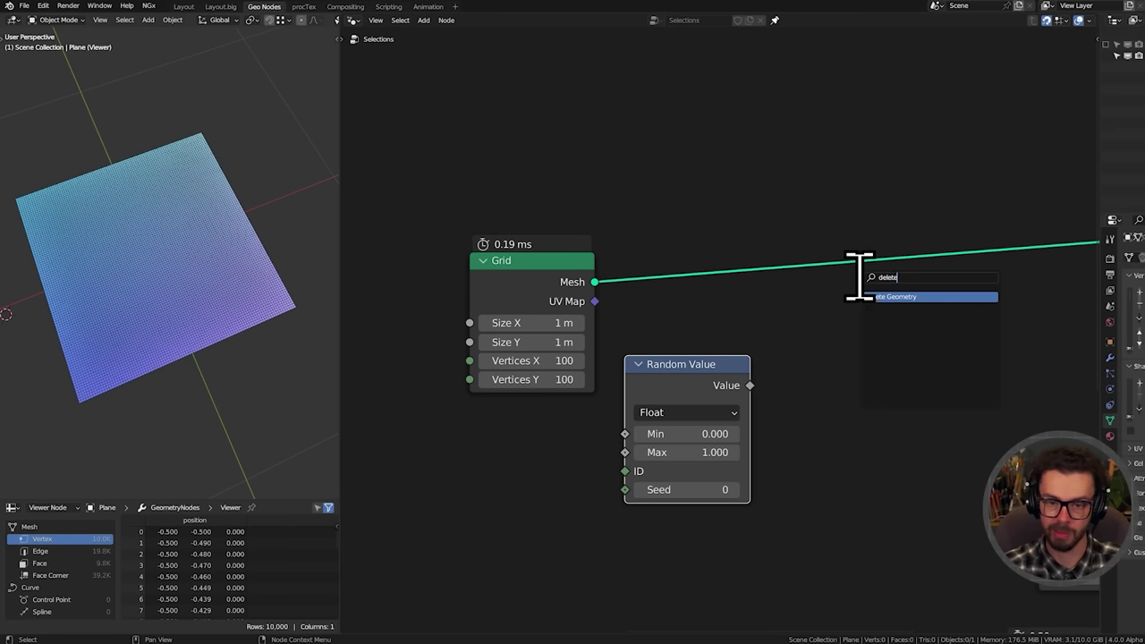
{"action": "key", "text": "Return"}
{"action": "left_click", "coordinate": [885, 295]}
{"action": "left_click_drag", "start_coordinate": [750, 386], "coordinate": [866, 369]}
{"action": "left_click", "coordinate": [700, 414]}
{"action": "left_click", "coordinate": [690, 489]}
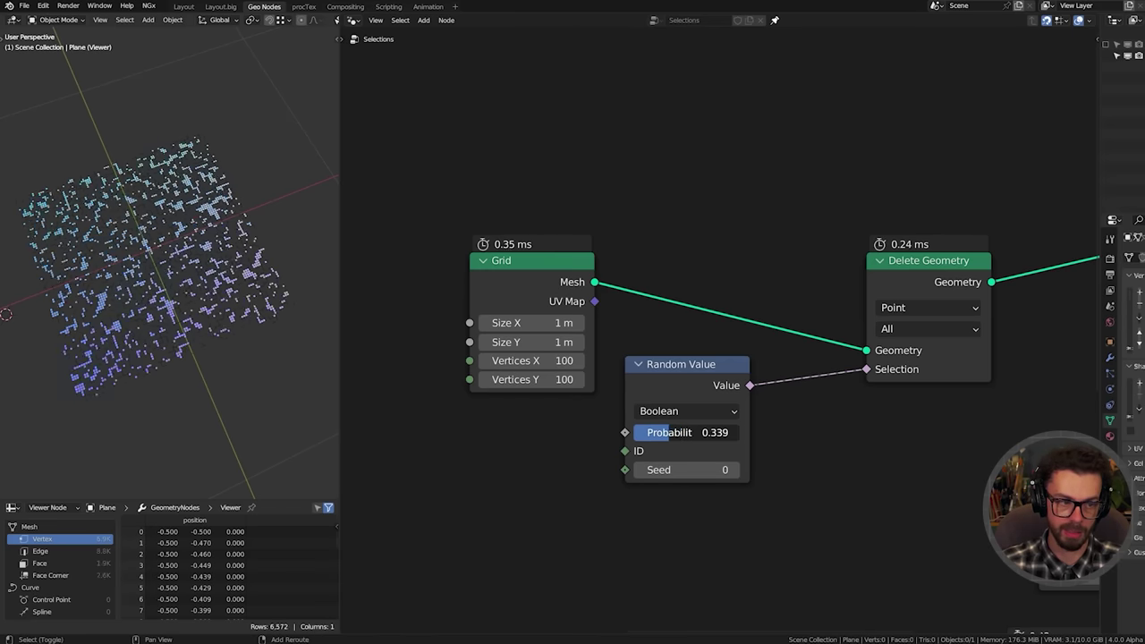
Lower the Random Value probability to 0.160 and inspect the remaining grid pieces up close
{"action": "left_click_drag", "start_coordinate": [669, 432], "coordinate": [651, 432]}
{"action": "scroll", "coordinate": [95, 200], "scroll_direction": "up", "scroll_amount": 7}
{"action": "middle_click_drag", "start_coordinate": [99, 223], "coordinate": [108, 271]}
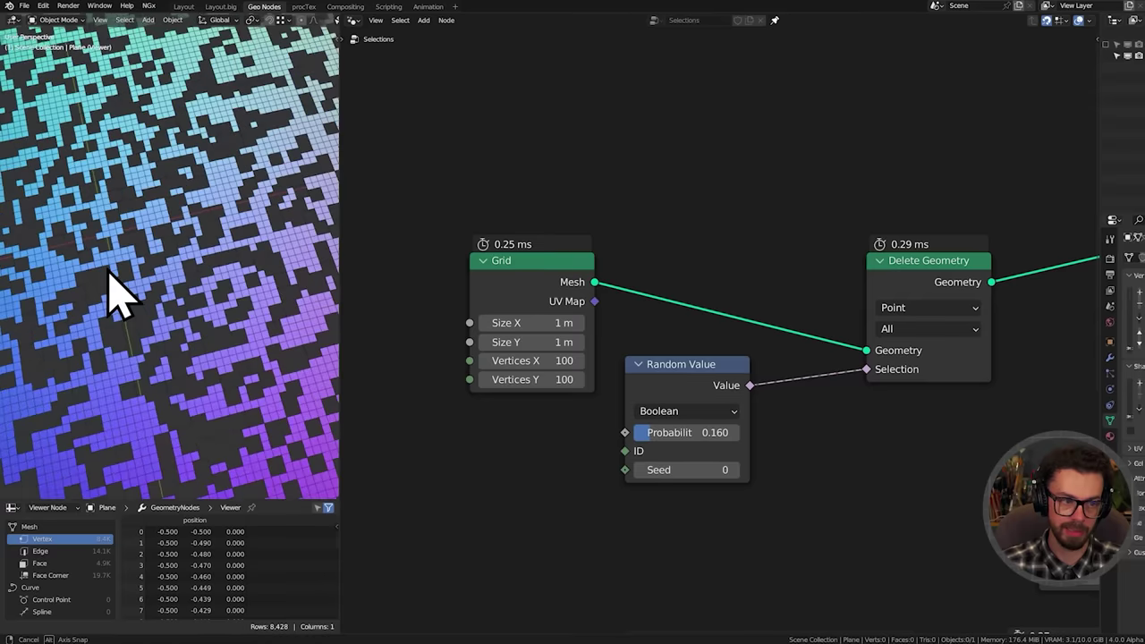
{"action": "scroll", "coordinate": [134, 293], "scroll_direction": "down", "scroll_amount": 3}
Replace the Random Value node with a Noise Texture node placed below the Grid's mesh link
{"action": "key", "text": "x"}
{"action": "key", "text": "shift+a"}
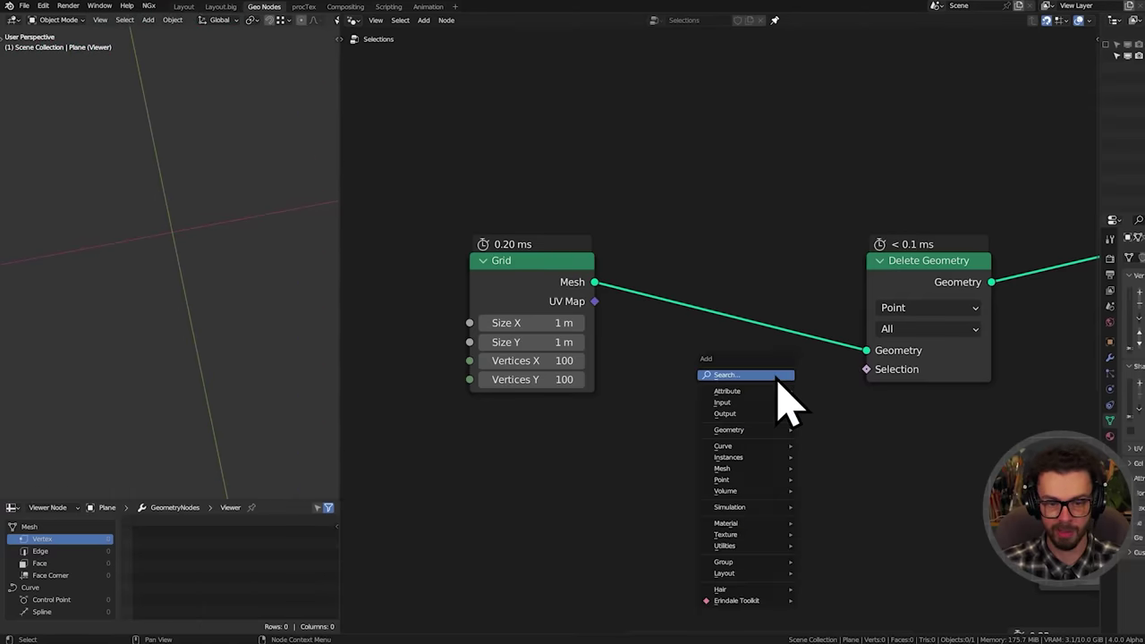
{"action": "type", "text": "noise"}
{"action": "key", "text": "Return"}
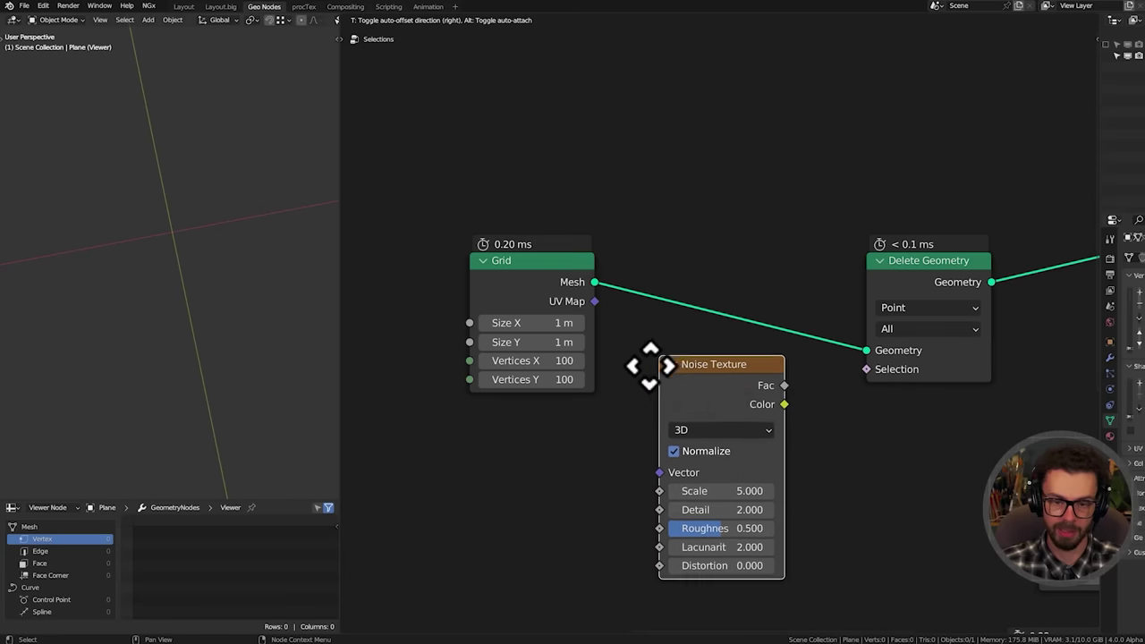
{"action": "left_click", "coordinate": [564, 350]}
Compare the noise Fac with a Greater Than node and use its result as Delete Geometry's Selection
{"action": "left_click_drag", "start_coordinate": [631, 364], "coordinate": [767, 407]}
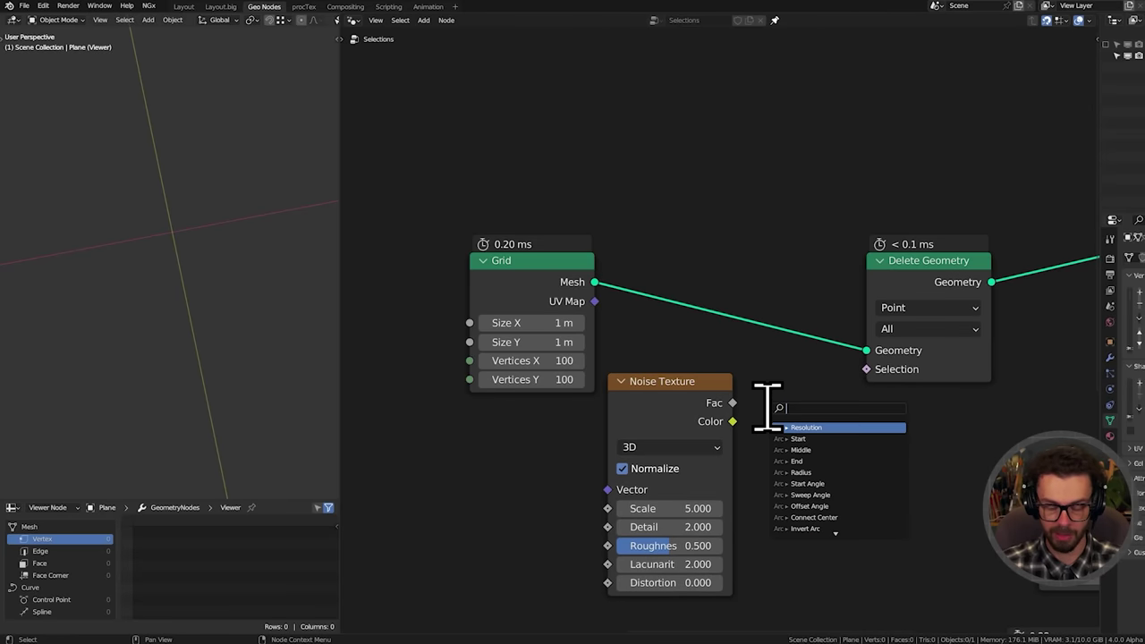
{"action": "type", "text": "great"}
{"action": "key", "text": "Return"}
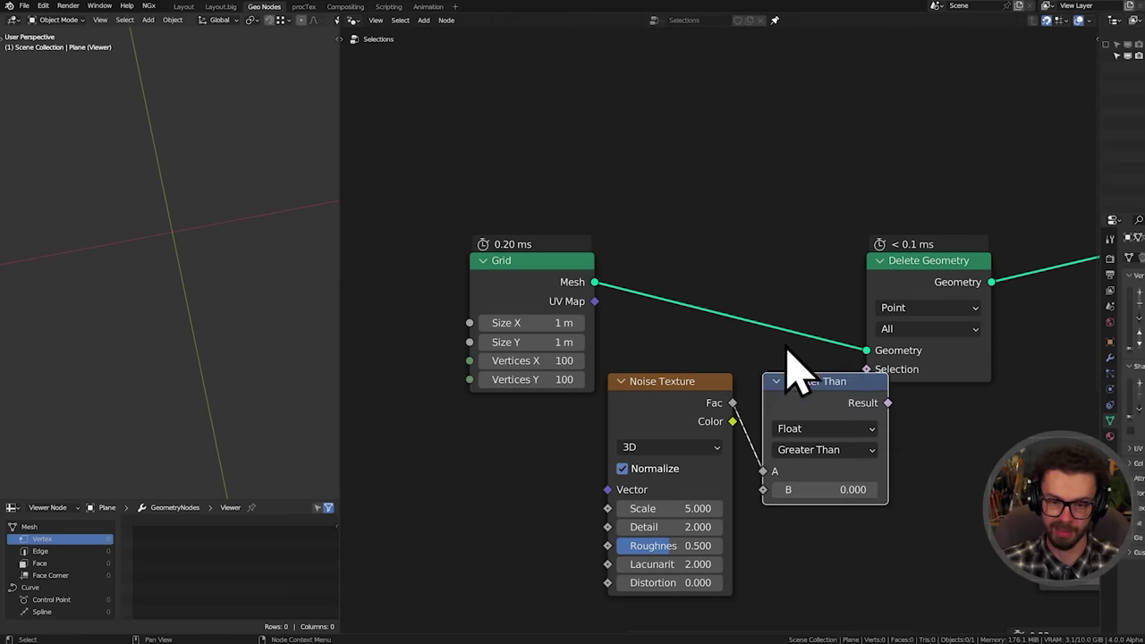
{"action": "left_click_drag", "start_coordinate": [863, 297], "coordinate": [933, 280]}
{"action": "left_click_drag", "start_coordinate": [887, 403], "coordinate": [979, 360]}
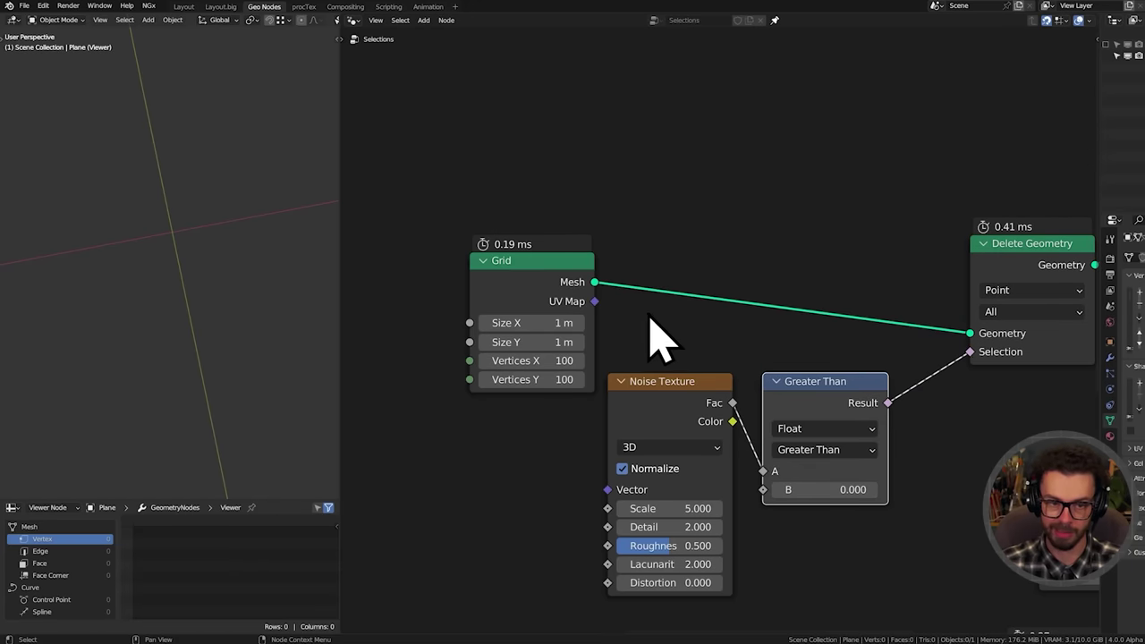
Place the Grid above the Greater Than node, set the threshold B to 0.540, and inspect the mesh from above
{"action": "left_click_drag", "start_coordinate": [574, 265], "coordinate": [867, 231]}
{"action": "left_click_drag", "start_coordinate": [833, 489], "coordinate": [884, 490]}
{"action": "scroll", "coordinate": [205, 248], "scroll_direction": "down", "scroll_amount": 1}
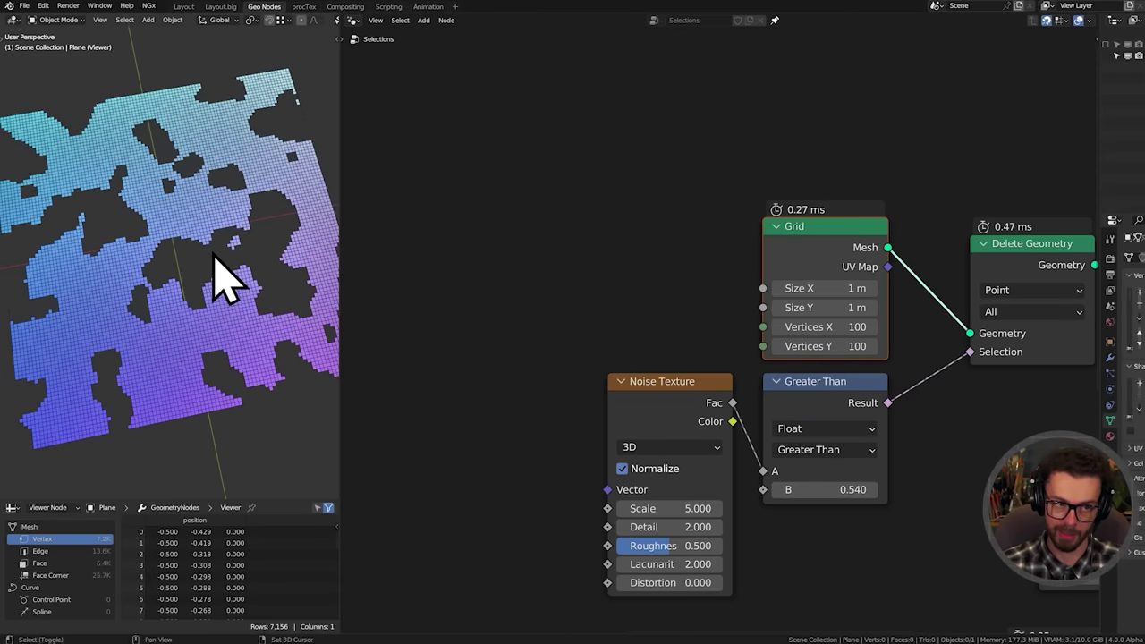
{"action": "scroll", "coordinate": [213, 251], "scroll_direction": "down", "scroll_amount": 1}
{"action": "middle_click_drag", "start_coordinate": [215, 253], "coordinate": [207, 254]}
{"action": "key", "text": "KP_7"}
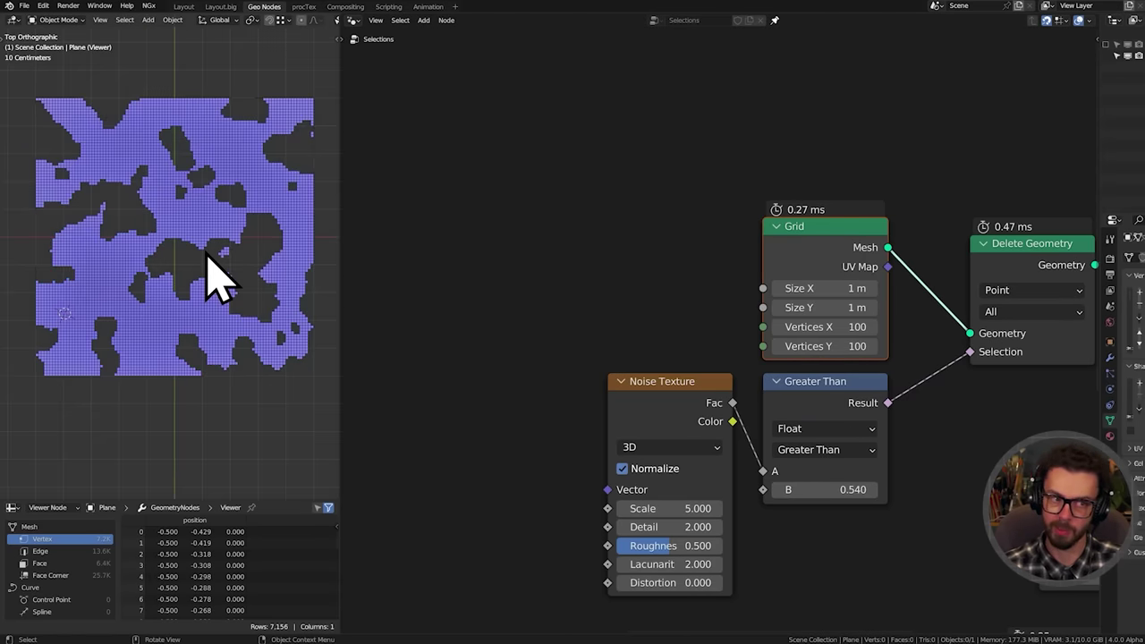
{"action": "scroll", "coordinate": [219, 258], "scroll_direction": "up", "scroll_amount": 3}
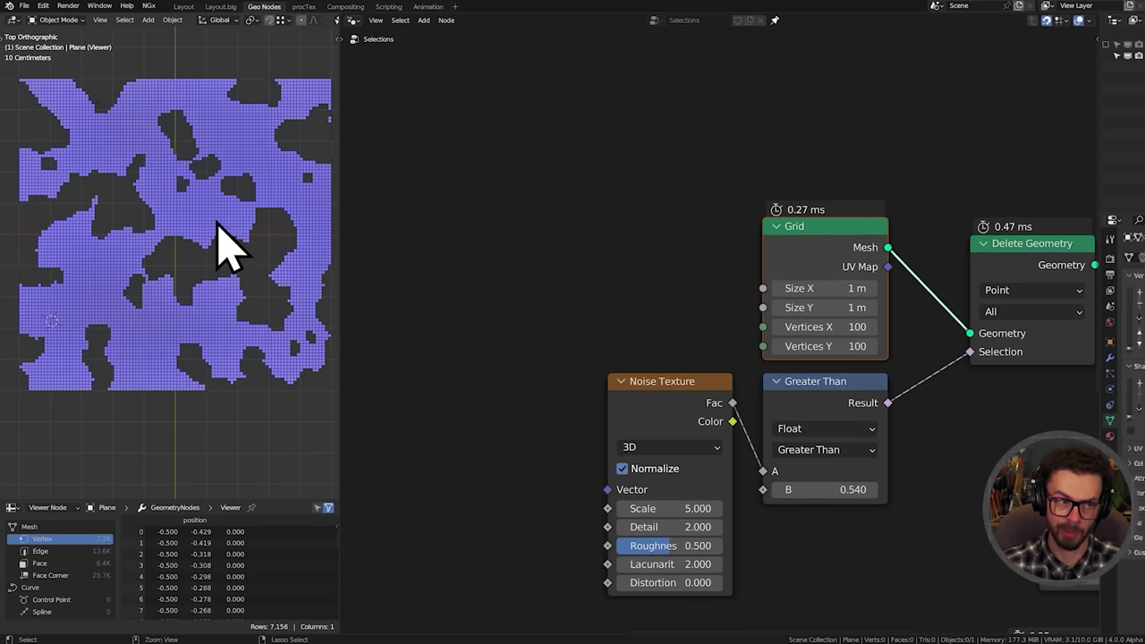
{"action": "middle_click_drag", "start_coordinate": [646, 437], "coordinate": [596, 330]}
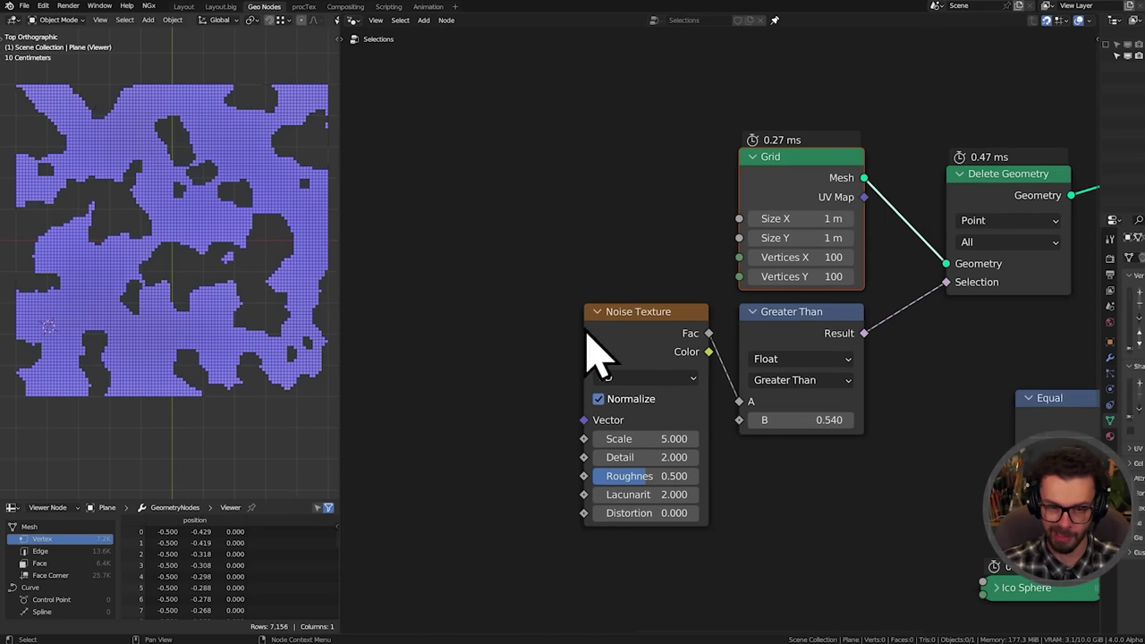
Set the Greater Than threshold B to 0.490 and inspect the separated grid patches up close and at an angle
{"action": "mouse_move", "coordinate": [813, 420]}
{"action": "left_mouse_down"}
{"action": "mouse_move", "coordinate": [783, 420]}
{"action": "mouse_move", "coordinate": [805, 420]}
{"action": "left_mouse_up"}
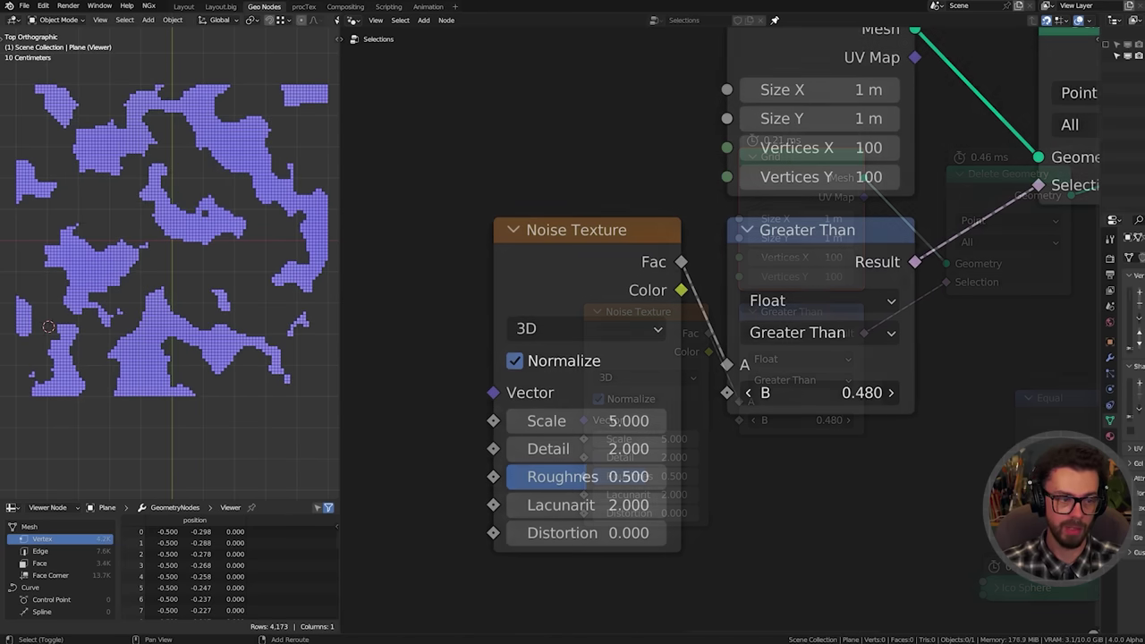
{"action": "left_click_drag", "start_coordinate": [791, 420], "coordinate": [801, 420]}
{"action": "left_click_drag", "start_coordinate": [854, 393], "coordinate": [845, 393]}
{"action": "scroll", "coordinate": [218, 328], "scroll_direction": "up", "scroll_amount": 6}
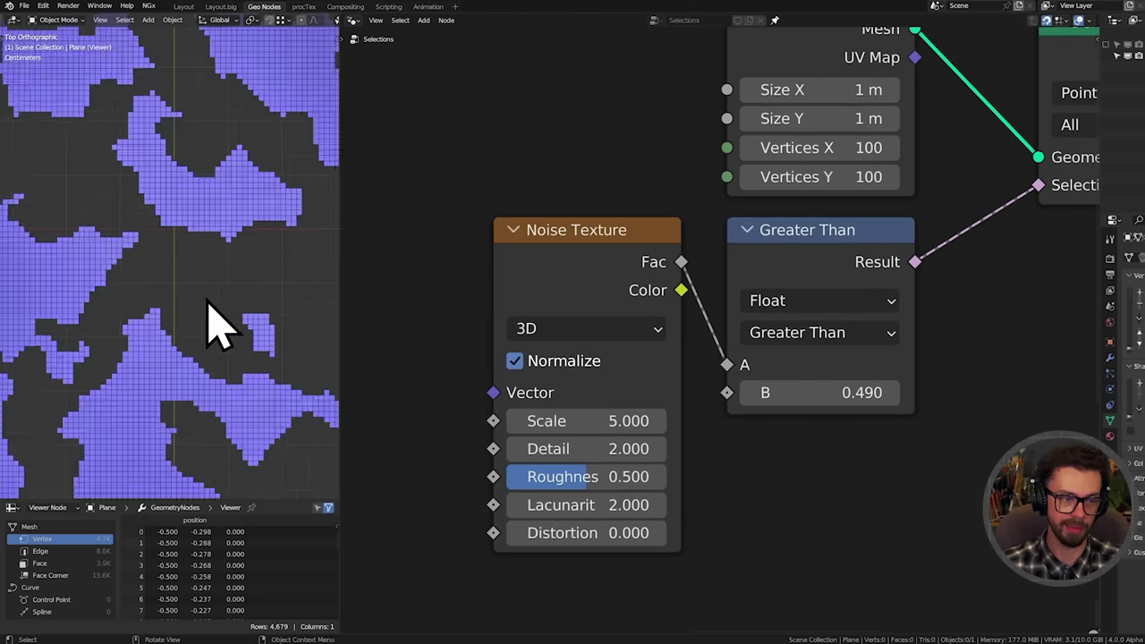
{"action": "scroll", "coordinate": [201, 257], "scroll_direction": "down", "scroll_amount": 5}
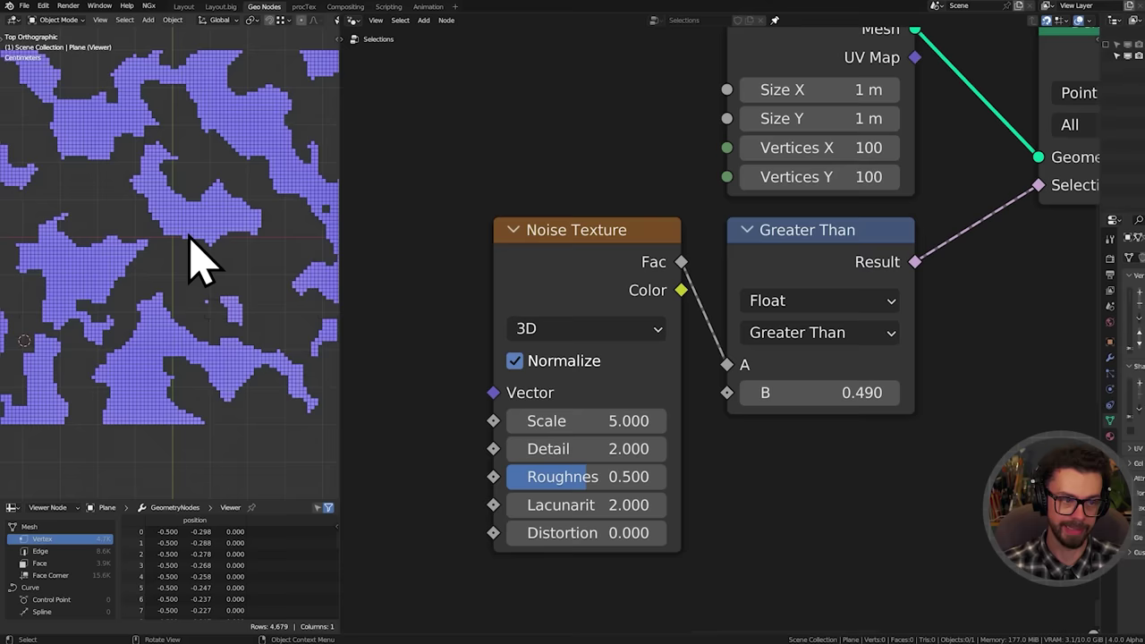
{"action": "middle_click_drag", "start_coordinate": [205, 289], "coordinate": [232, 230]}
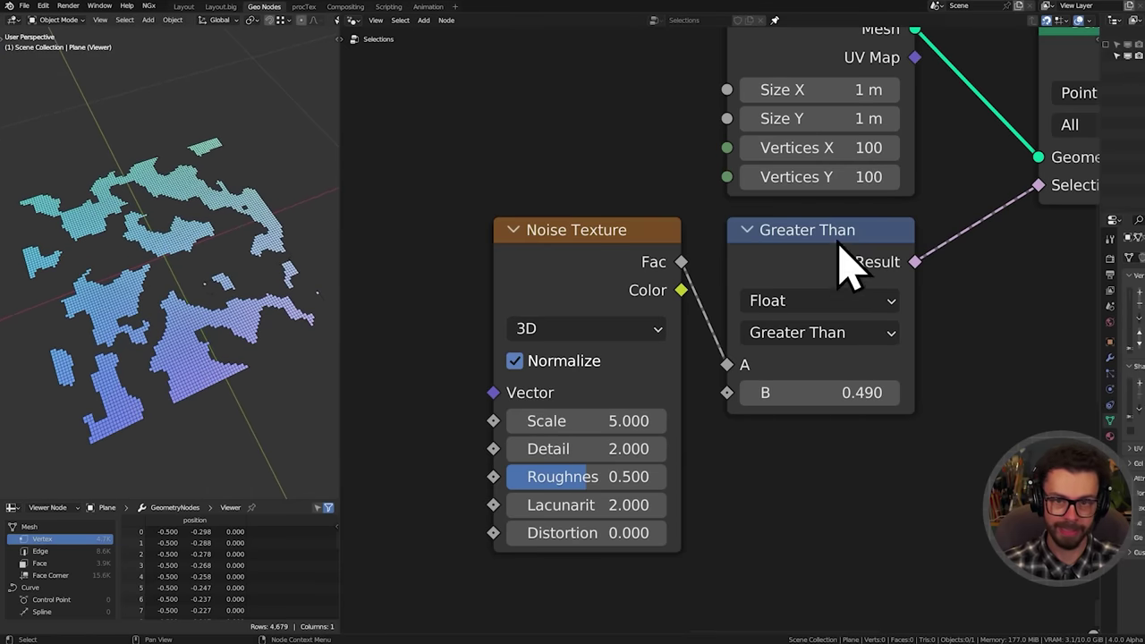
Move Delete Geometry beside the Grid and shift the grid and noise mask nodes away from the Equal setup
{"action": "scroll", "coordinate": [837, 241], "scroll_direction": "down", "scroll_amount": 4}
{"action": "middle_click_drag", "start_coordinate": [834, 241], "coordinate": [690, 332]}
{"action": "left_click_drag", "start_coordinate": [779, 236], "coordinate": [881, 330]}
{"action": "key", "text": "g"}
{"action": "left_click", "coordinate": [831, 314]}
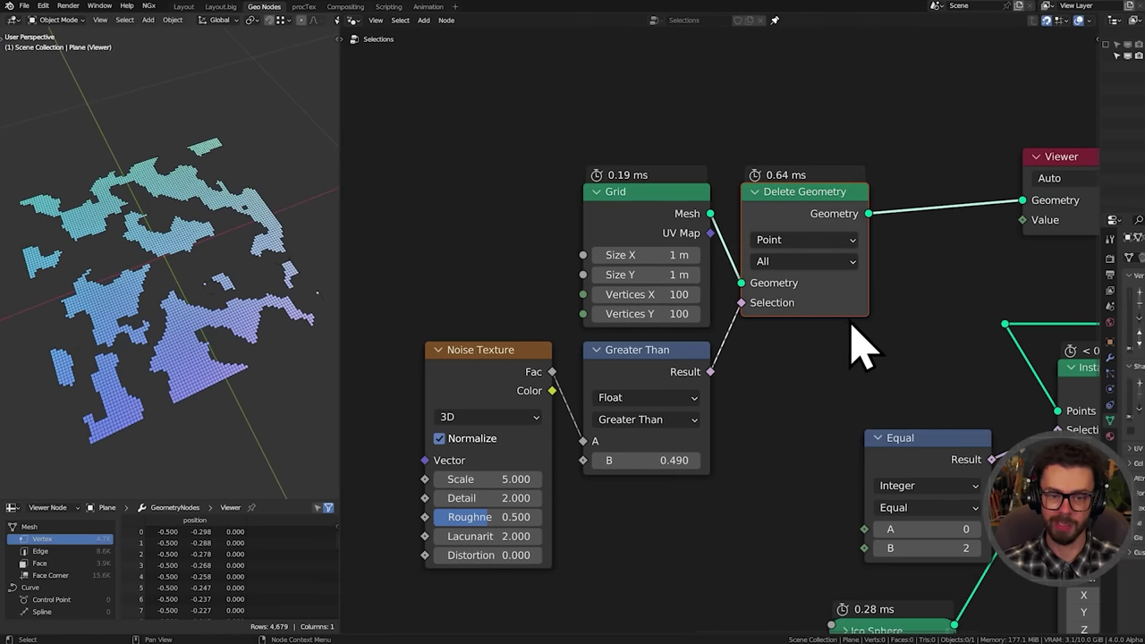
{"action": "left_click_drag", "start_coordinate": [809, 406], "coordinate": [424, 244]}
{"action": "middle_click_drag", "start_coordinate": [715, 307], "coordinate": [759, 409]}
{"action": "key", "text": "g"}
{"action": "left_click", "coordinate": [590, 262]}
Reposition the Viewer node to leave free space after Delete Geometry
{"action": "middle_click_drag", "start_coordinate": [802, 293], "coordinate": [631, 315]}
{"action": "left_click_drag", "start_coordinate": [810, 251], "coordinate": [1029, 390]}
{"action": "key", "text": "g"}
{"action": "left_click", "coordinate": [850, 285]}
{"action": "middle_click_drag", "start_coordinate": [709, 273], "coordinate": [785, 296]}
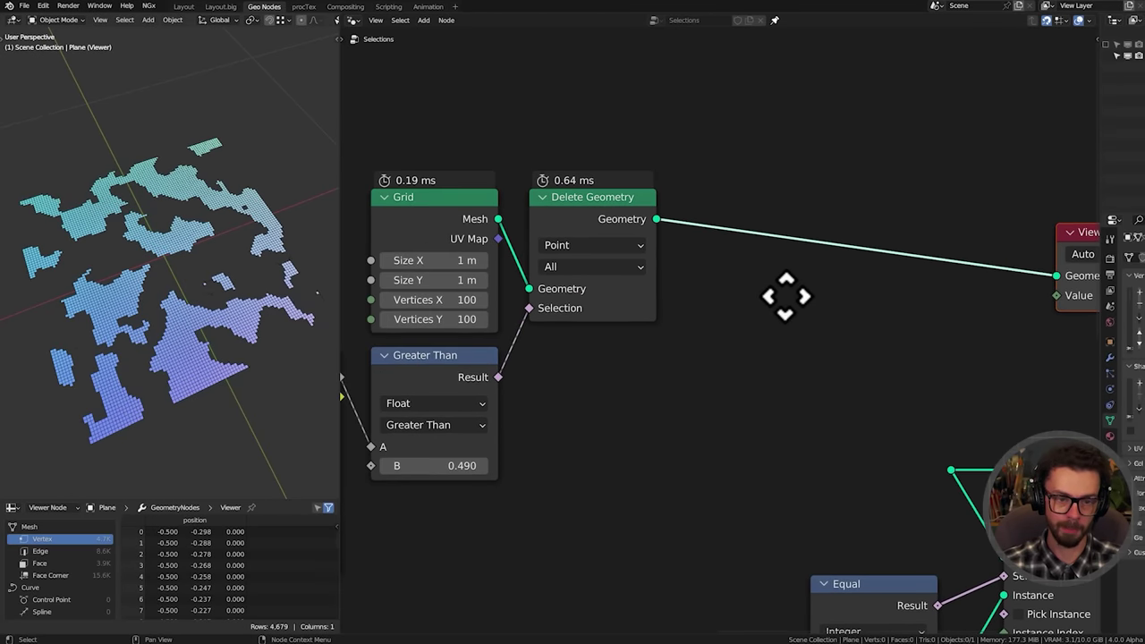
Enlarge the spreadsheet area and look through the position values of the remaining vertices
{"action": "left_click_drag", "start_coordinate": [278, 498], "coordinate": [278, 286]}
{"action": "middle_click_drag", "start_coordinate": [249, 211], "coordinate": [182, 172]}
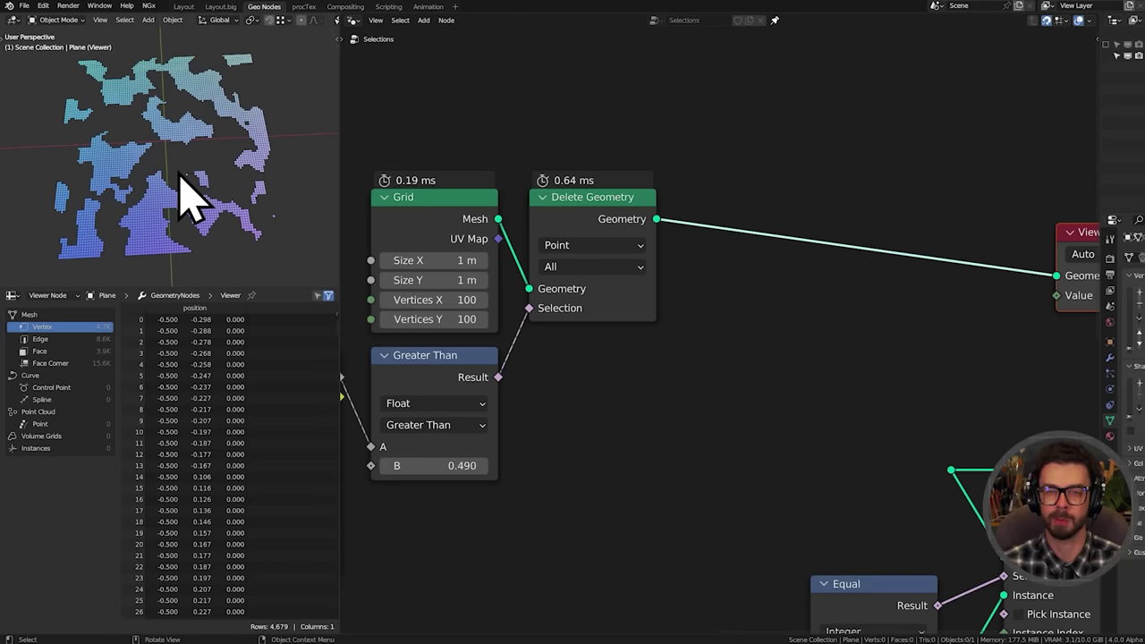
{"action": "scroll", "coordinate": [176, 421], "scroll_direction": "down", "scroll_amount": 6}
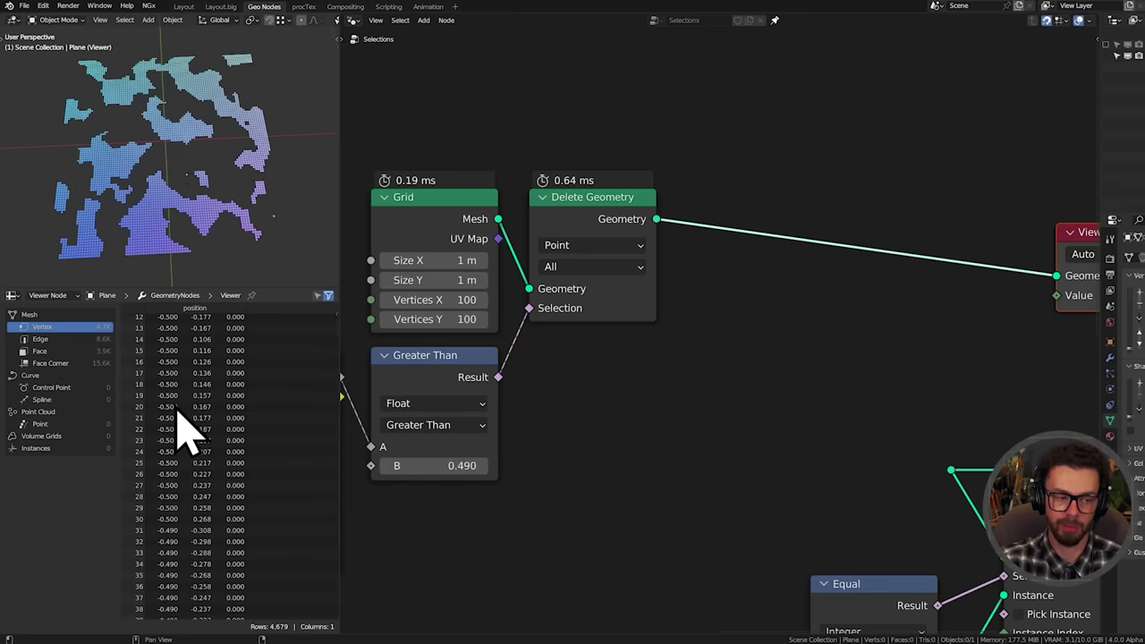
{"action": "left_click_drag", "start_coordinate": [339, 340], "coordinate": [305, 340]}
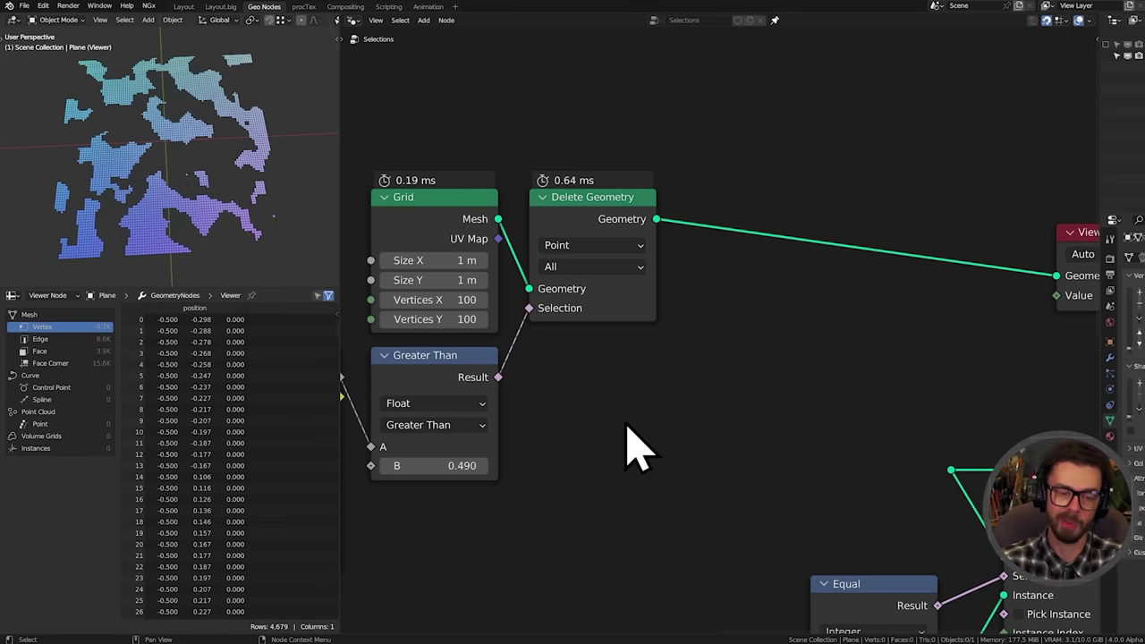
Add a Mesh Island node below Delete Geometry and preview its Island Index on the trimmed mesh
{"action": "middle_click_drag", "start_coordinate": [696, 370], "coordinate": [798, 325]}
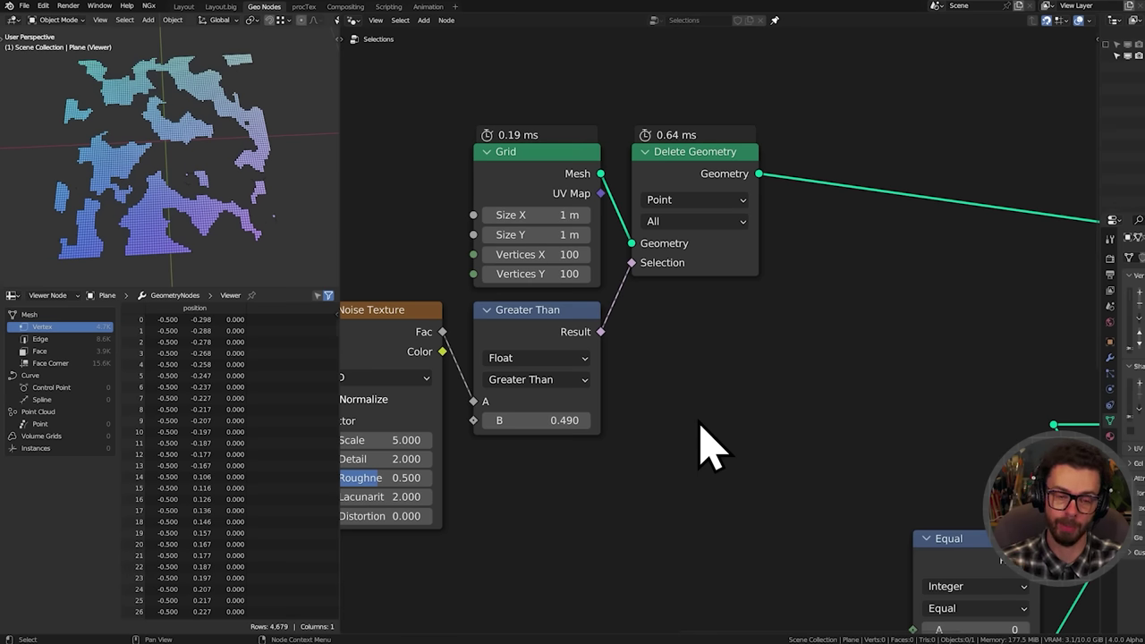
{"action": "key", "text": "shift+a"}
{"action": "left_click", "coordinate": [822, 296]}
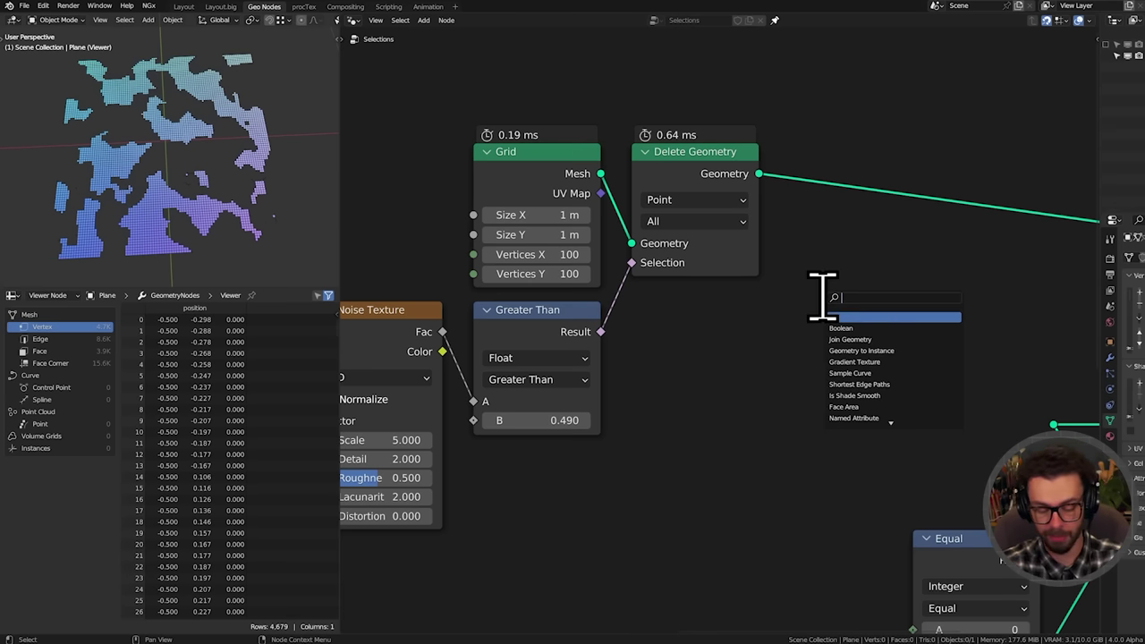
{"action": "type", "text": "island"}
{"action": "key", "text": "Return"}
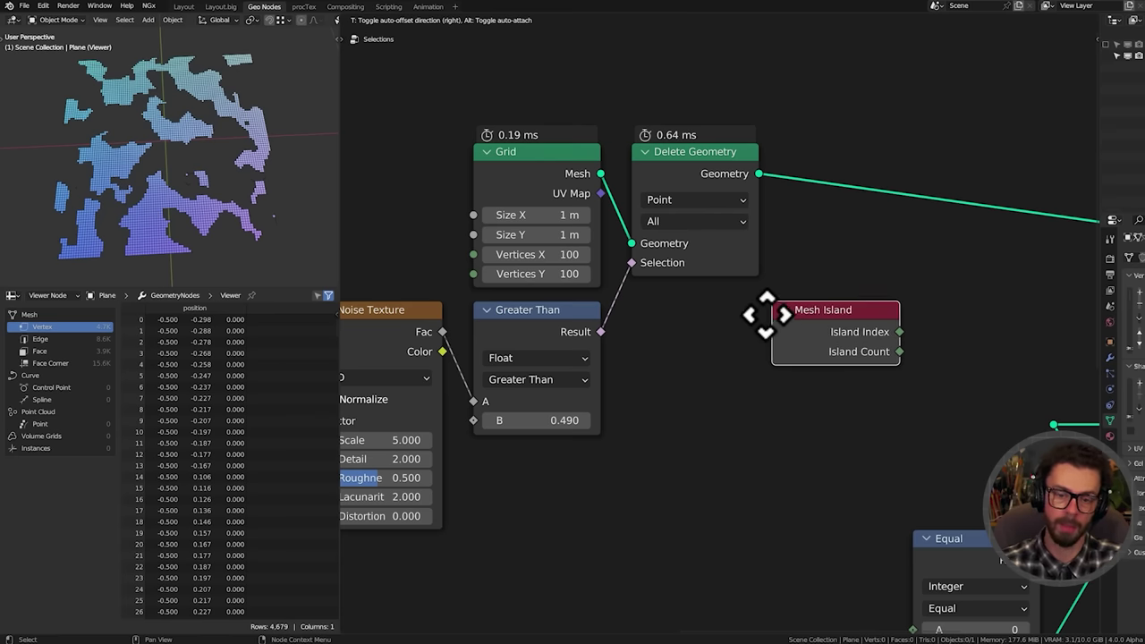
{"action": "left_click", "coordinate": [623, 317]}
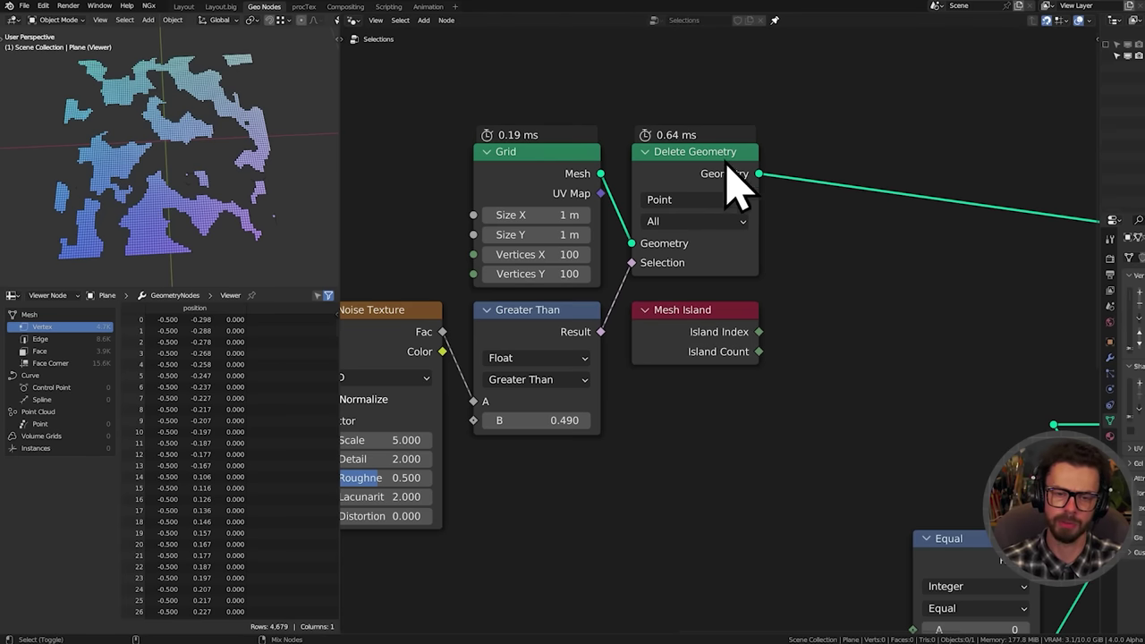
{"action": "left_click", "coordinate": [732, 171]}
{"action": "left_click", "coordinate": [735, 335], "text": "ctrl+shift"}
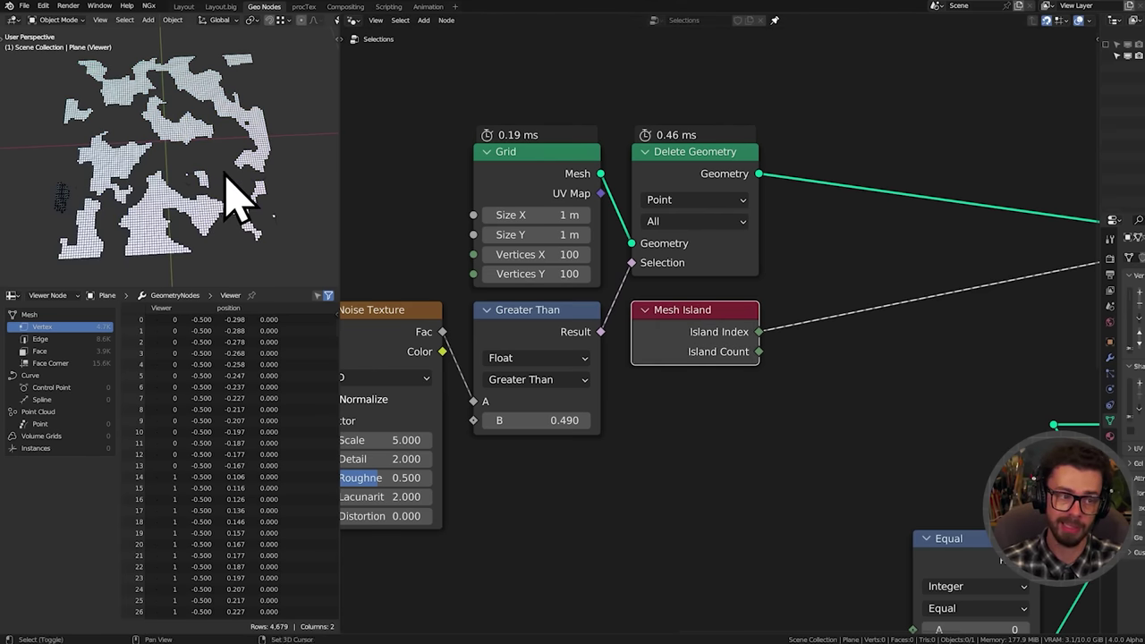
Insert a White Noise Texture after Island Index and preview its Color output to tint each island randomly
{"action": "middle_click_drag", "start_coordinate": [225, 173], "coordinate": [226, 179], "text": "shift"}
{"action": "key", "text": "shift+a"}
{"action": "left_click", "coordinate": [830, 255]}
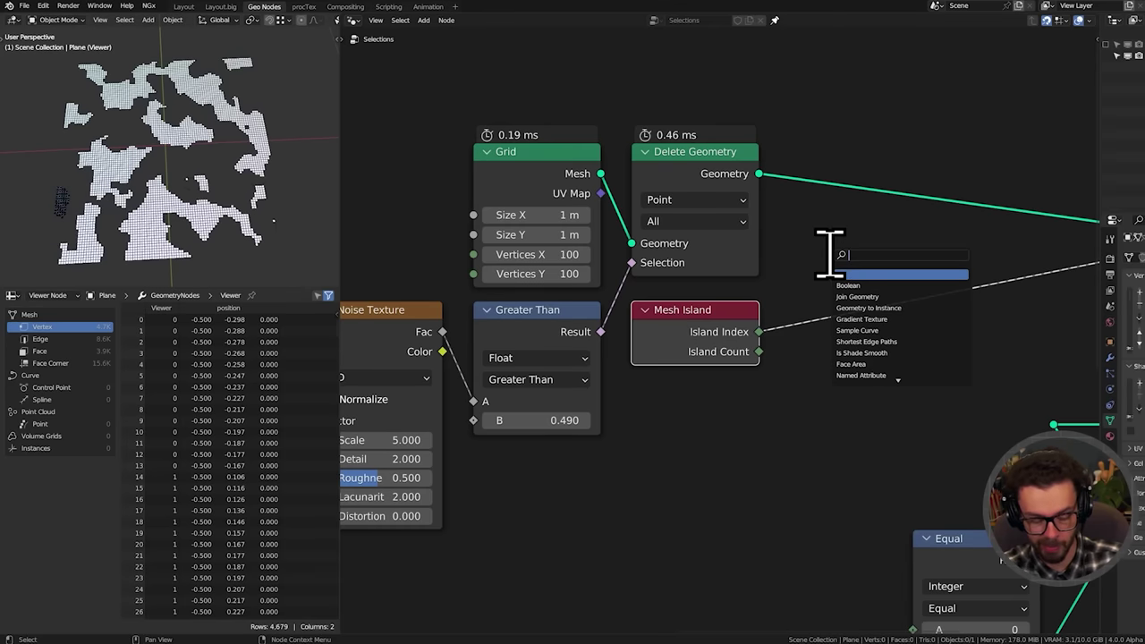
{"action": "type", "text": "white"}
{"action": "key", "text": "Return"}
{"action": "left_click", "coordinate": [830, 254]}
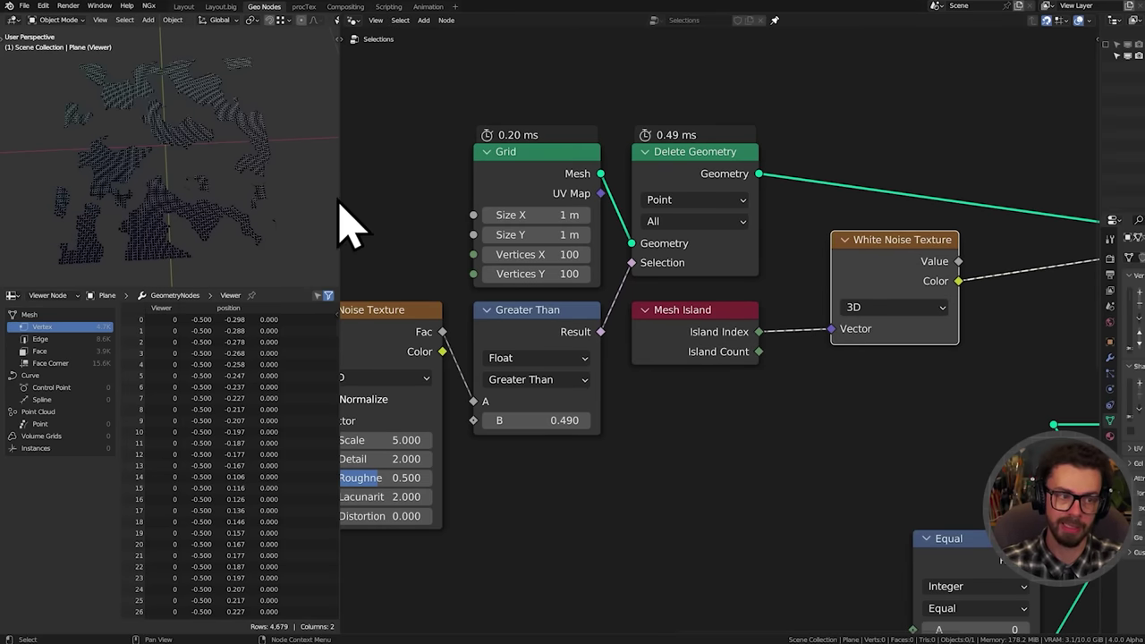
{"action": "middle_click_drag", "start_coordinate": [971, 263], "coordinate": [932, 271]}
{"action": "middle_click_drag", "start_coordinate": [274, 182], "coordinate": [269, 188]}
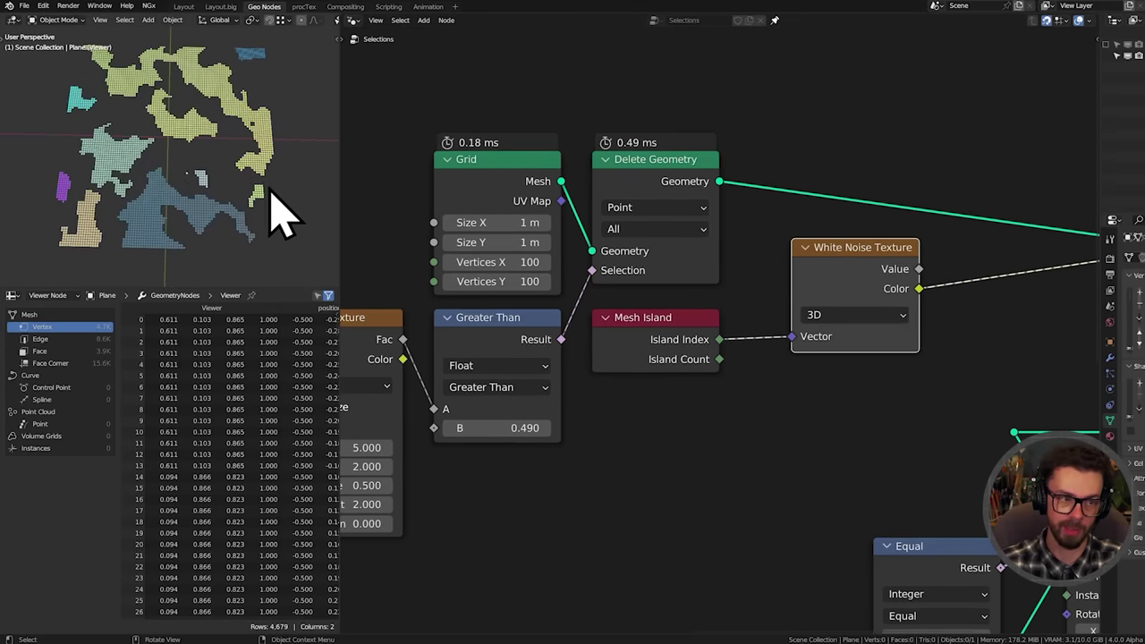
Turn off the wireframe overlay in the 3D viewport
{"action": "middle_click_drag", "start_coordinate": [275, 58], "coordinate": [276, 79], "text": "shift"}
{"action": "scroll", "coordinate": [283, 23], "scroll_direction": "down", "scroll_amount": 5}
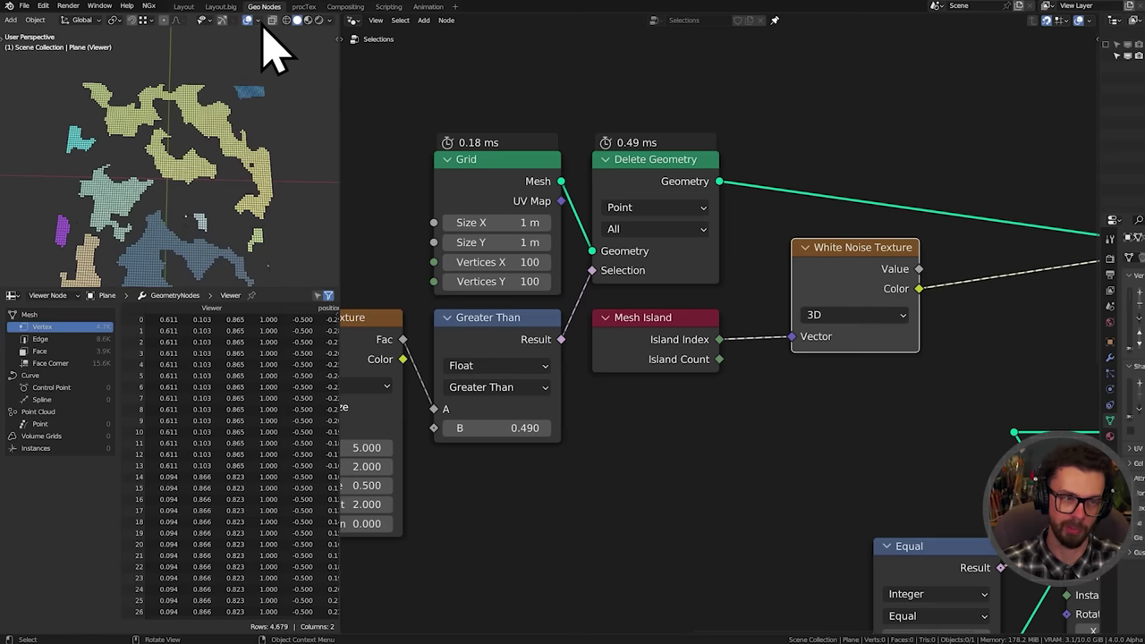
{"action": "left_click", "coordinate": [259, 21]}
{"action": "left_click", "coordinate": [191, 204]}
Enlarge the 3D viewport area and examine the coloured islands closely from the top view
{"action": "middle_click_drag", "start_coordinate": [136, 152], "coordinate": [202, 164]}
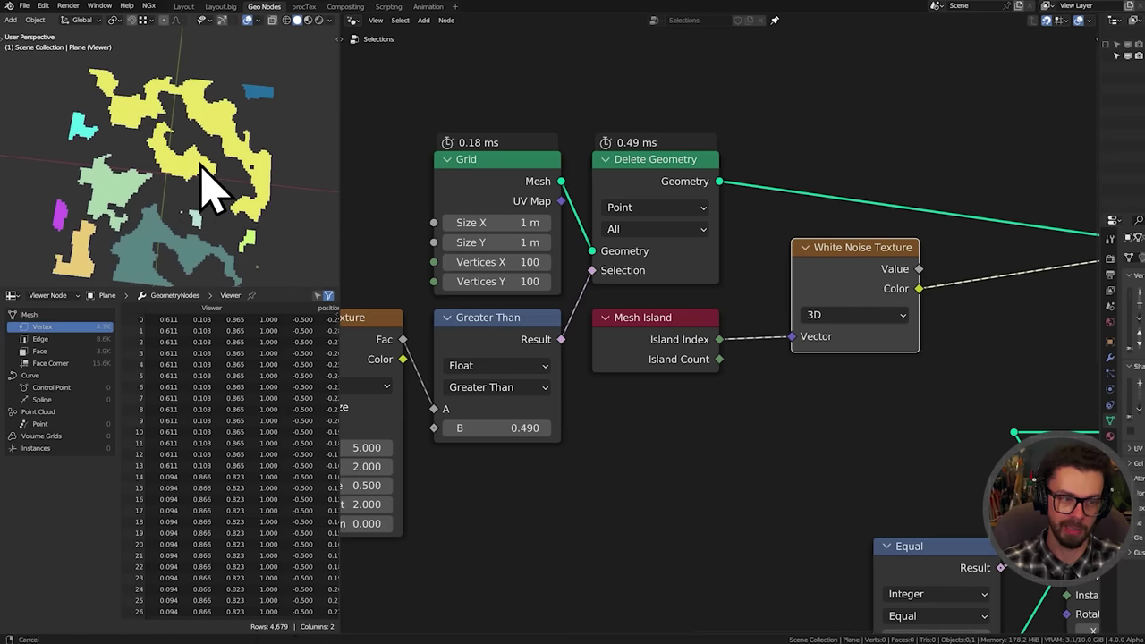
{"action": "key", "text": "KP_7"}
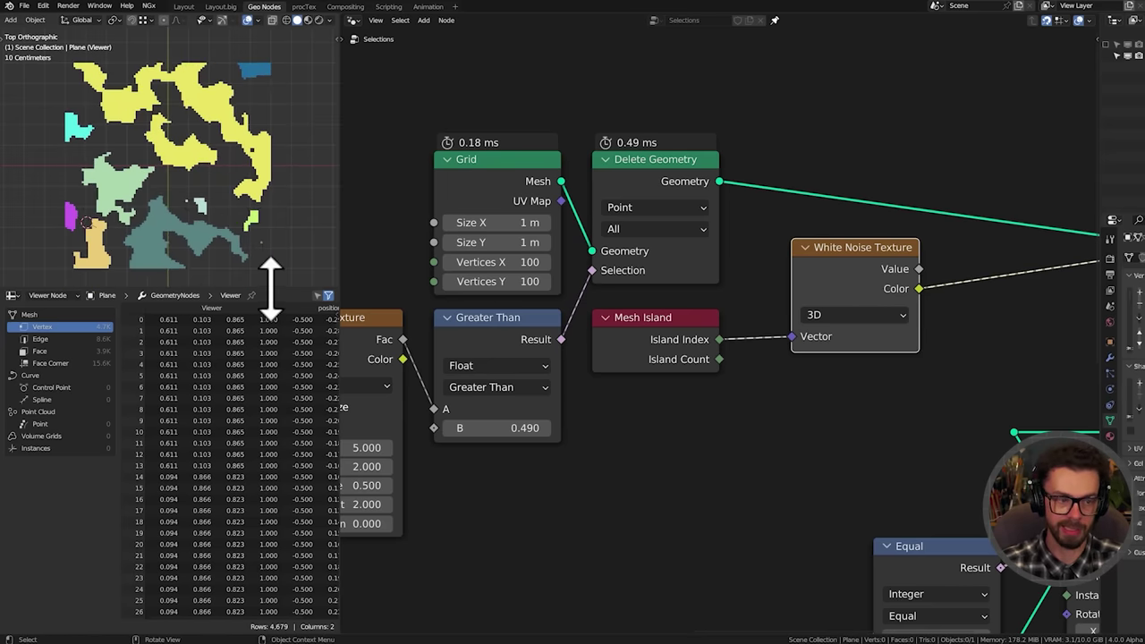
{"action": "left_click_drag", "start_coordinate": [270, 289], "coordinate": [275, 453]}
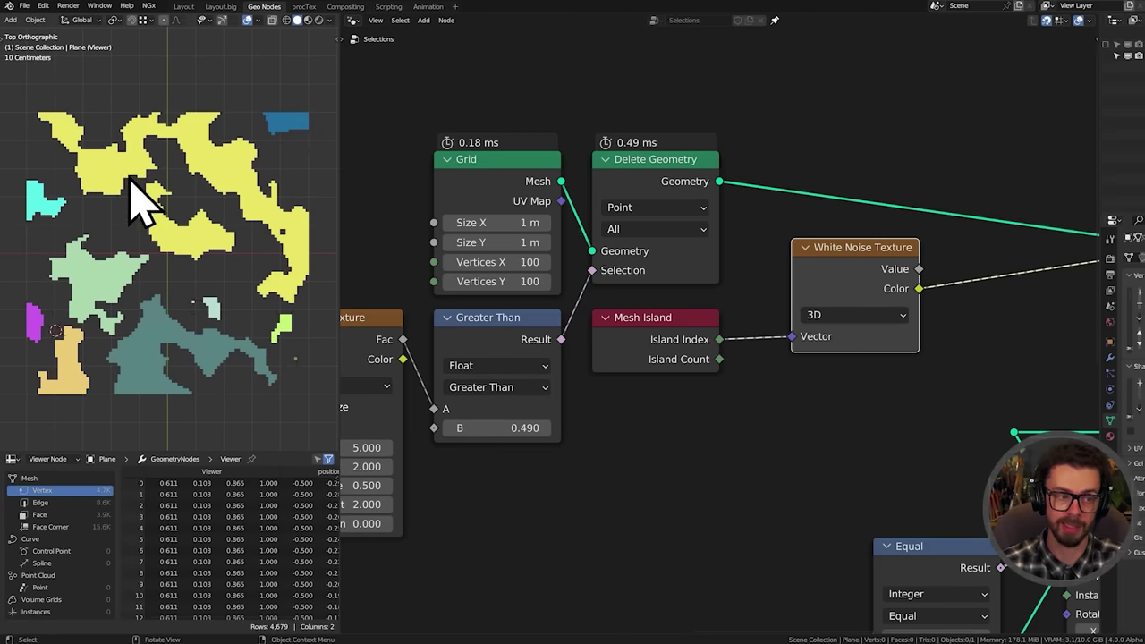
{"action": "scroll", "coordinate": [139, 192], "scroll_direction": "up", "scroll_amount": 6}
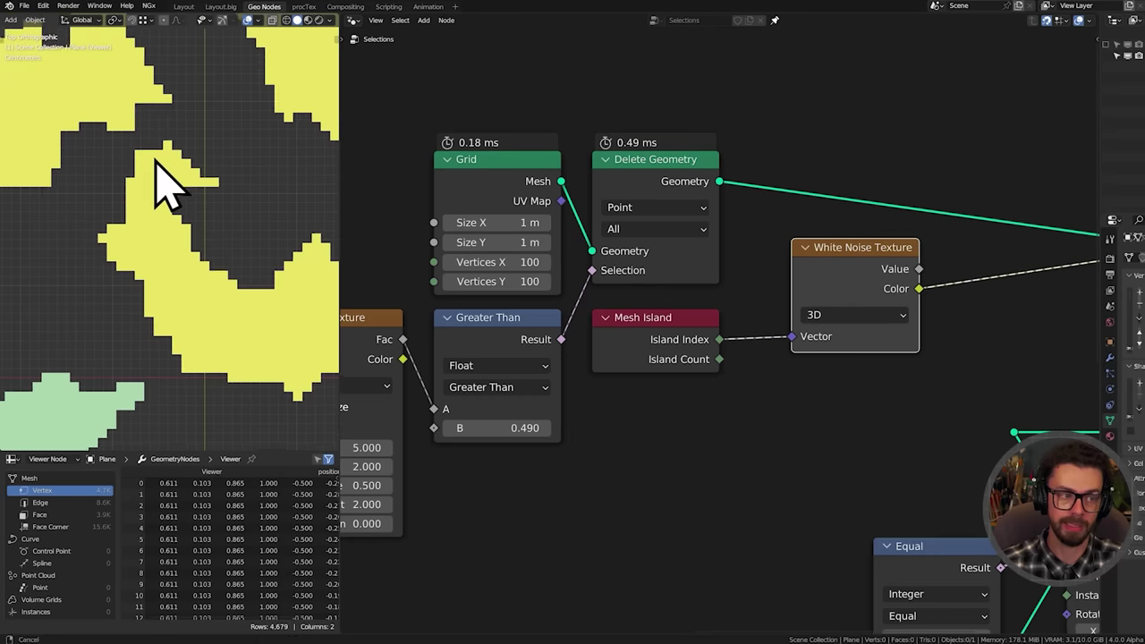
Lower the Greater Than threshold B to 0.470 and check how the islands split
{"action": "middle_click_drag", "start_coordinate": [617, 291], "coordinate": [750, 285]}
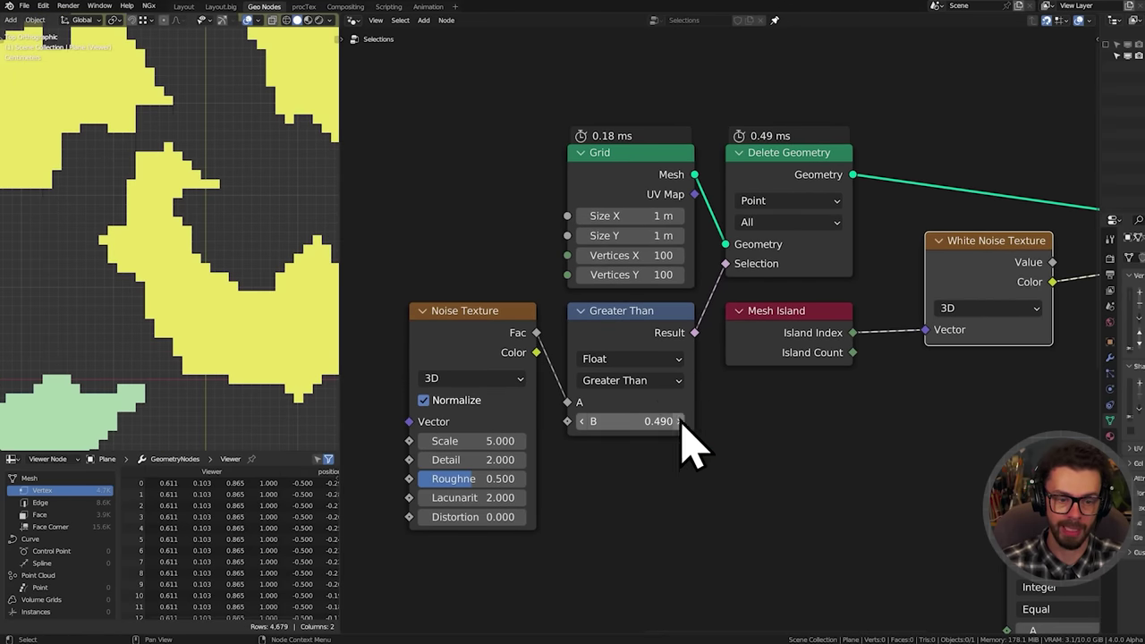
{"action": "mouse_move", "coordinate": [680, 421]}
{"action": "left_mouse_down", "text": "shift"}
{"action": "mouse_move", "coordinate": [693, 422]}
{"action": "mouse_move", "coordinate": [666, 422]}
{"action": "left_mouse_up", "text": "shift"}
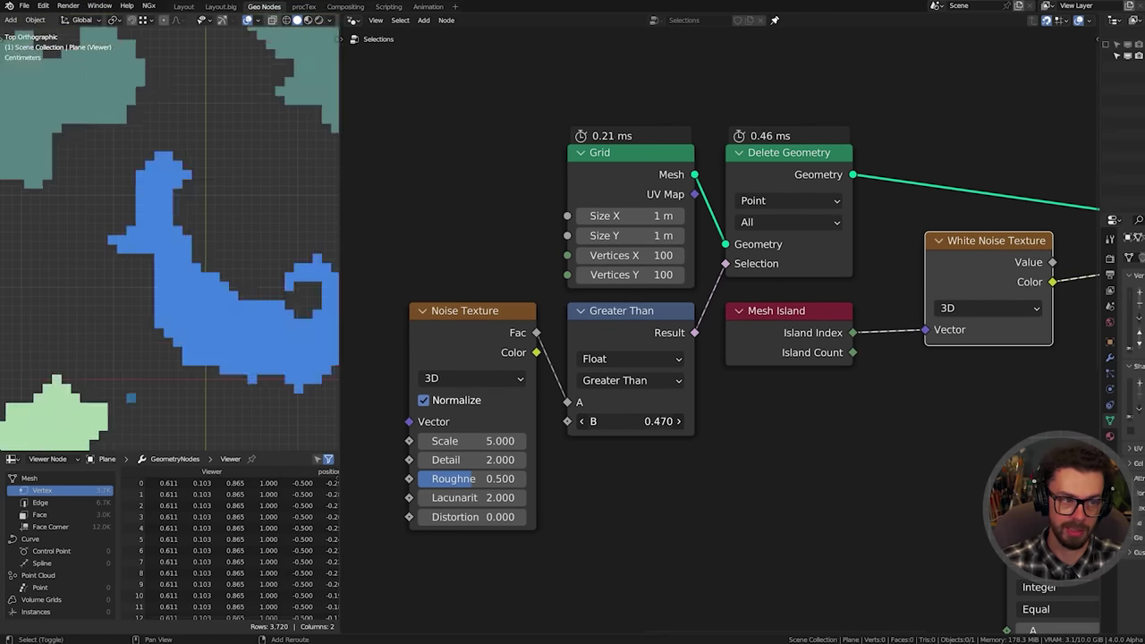
{"action": "middle_click_drag", "start_coordinate": [164, 219], "coordinate": [243, 270], "text": "ctrl"}
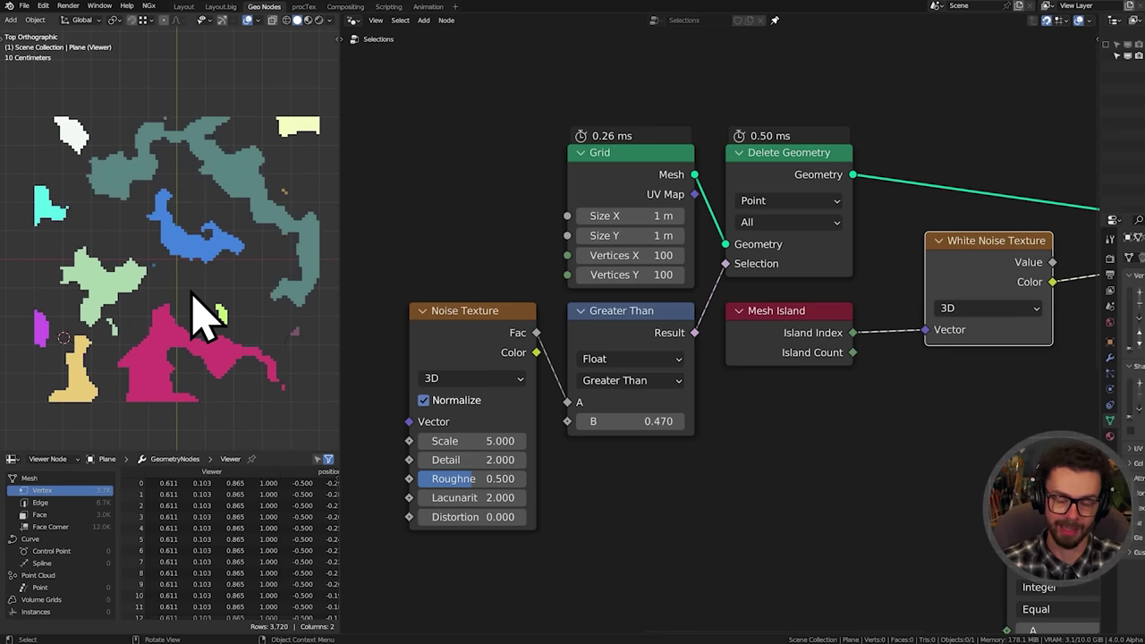
{"action": "middle_click_drag", "start_coordinate": [817, 289], "coordinate": [807, 273]}
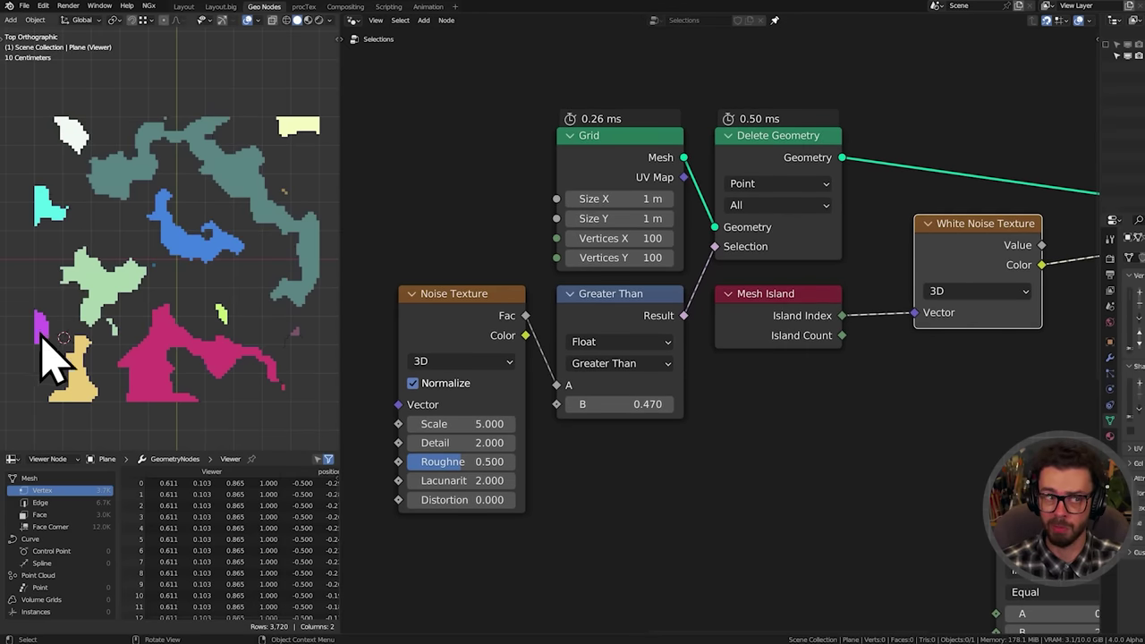
Spread the node layout by moving the grid, noise and mesh island nodes away from the White Noise Texture and Viewer
{"action": "left_click_drag", "start_coordinate": [458, 140], "coordinate": [792, 378]}
{"action": "key", "text": "g"}
{"action": "left_click", "coordinate": [770, 381]}
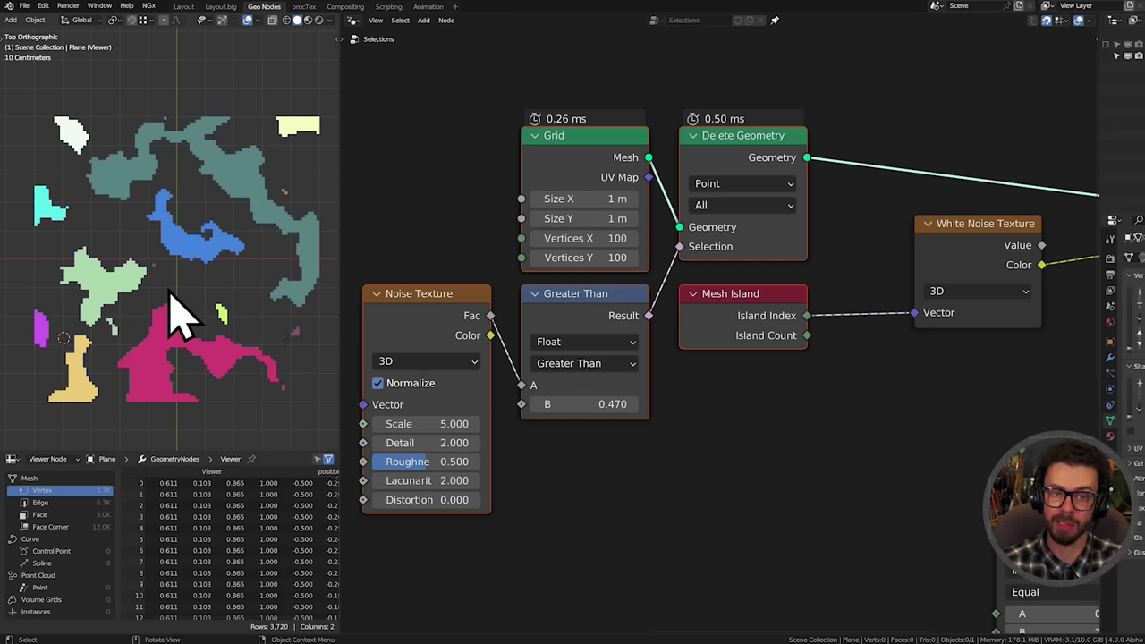
{"action": "middle_click_drag", "start_coordinate": [918, 341], "coordinate": [634, 352]}
{"action": "scroll", "coordinate": [671, 327], "scroll_direction": "down", "scroll_amount": 1}
{"action": "left_click_drag", "start_coordinate": [636, 164], "coordinate": [721, 265]}
{"action": "key", "text": "g"}
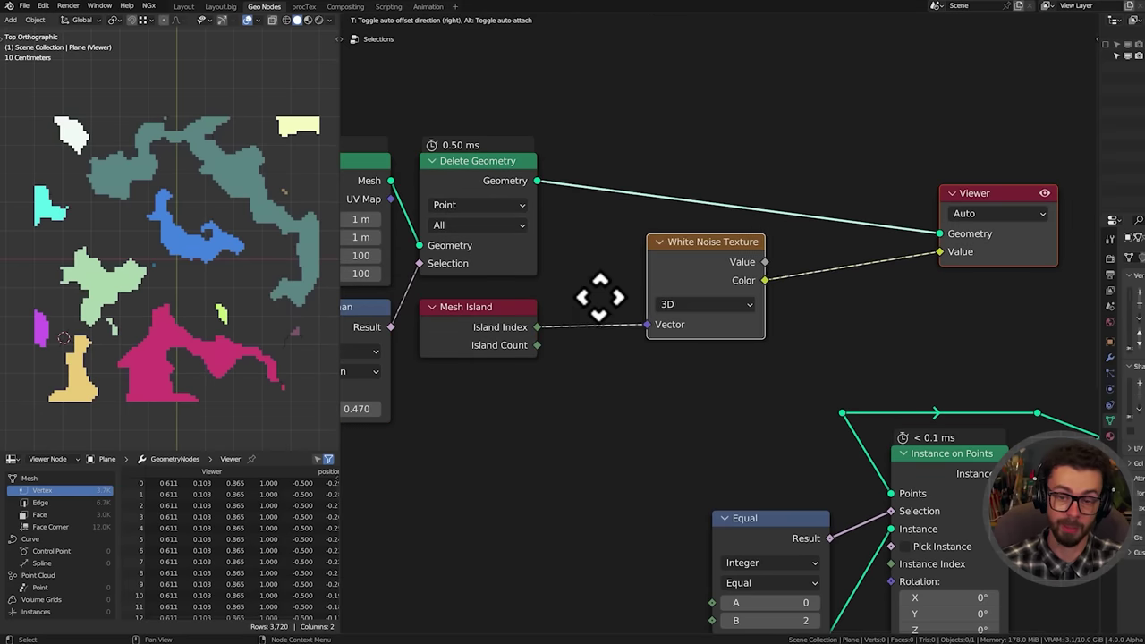
{"action": "left_click", "coordinate": [697, 345]}
Add an Accumulate Field node above the link between Delete Geometry and Viewer, and set its data type to Integer
{"action": "key", "text": "shift+a"}
{"action": "type", "text": "ac"}
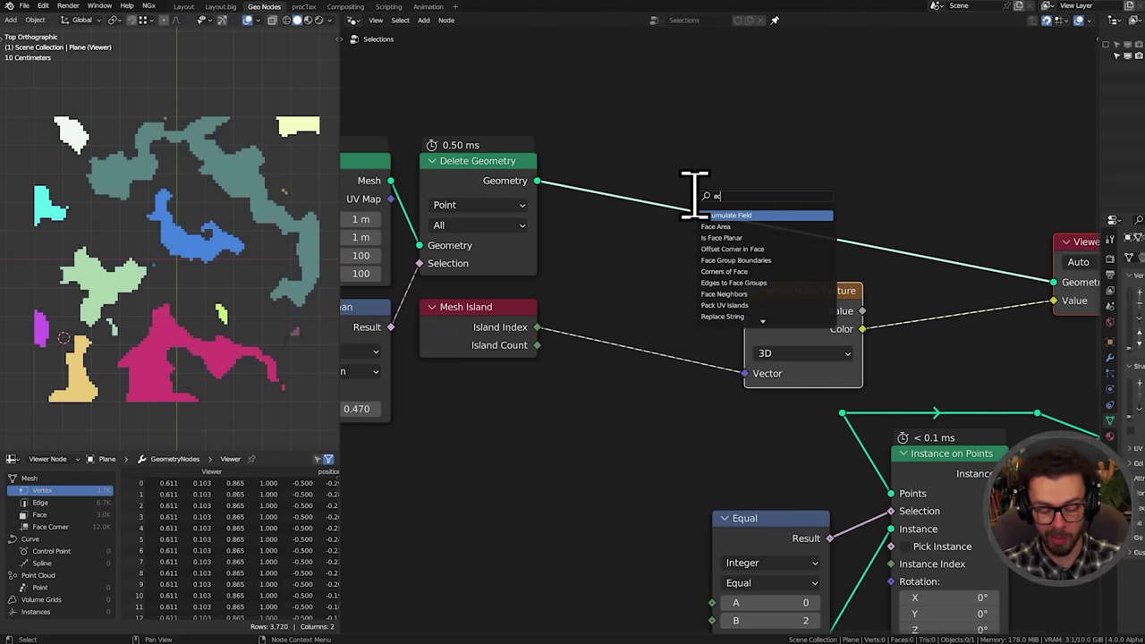
{"action": "type", "text": "cu"}
{"action": "key", "text": "Return"}
{"action": "left_click", "coordinate": [760, 49]}
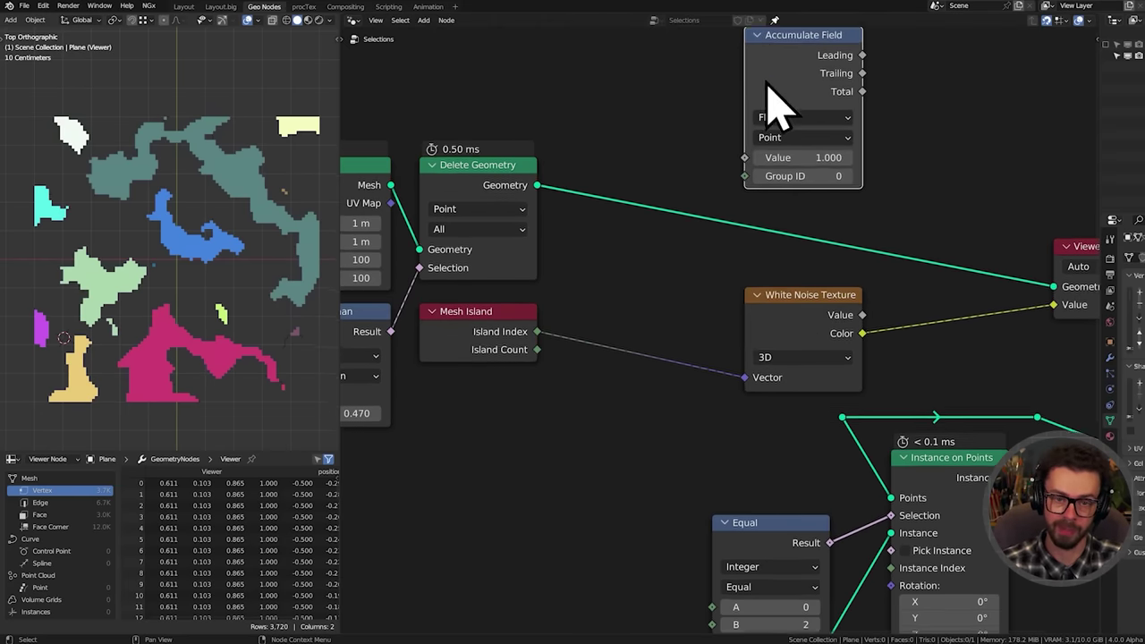
{"action": "middle_click_drag", "start_coordinate": [766, 95], "coordinate": [767, 216]}
{"action": "middle_click_drag", "start_coordinate": [844, 219], "coordinate": [769, 226], "text": "ctrl"}
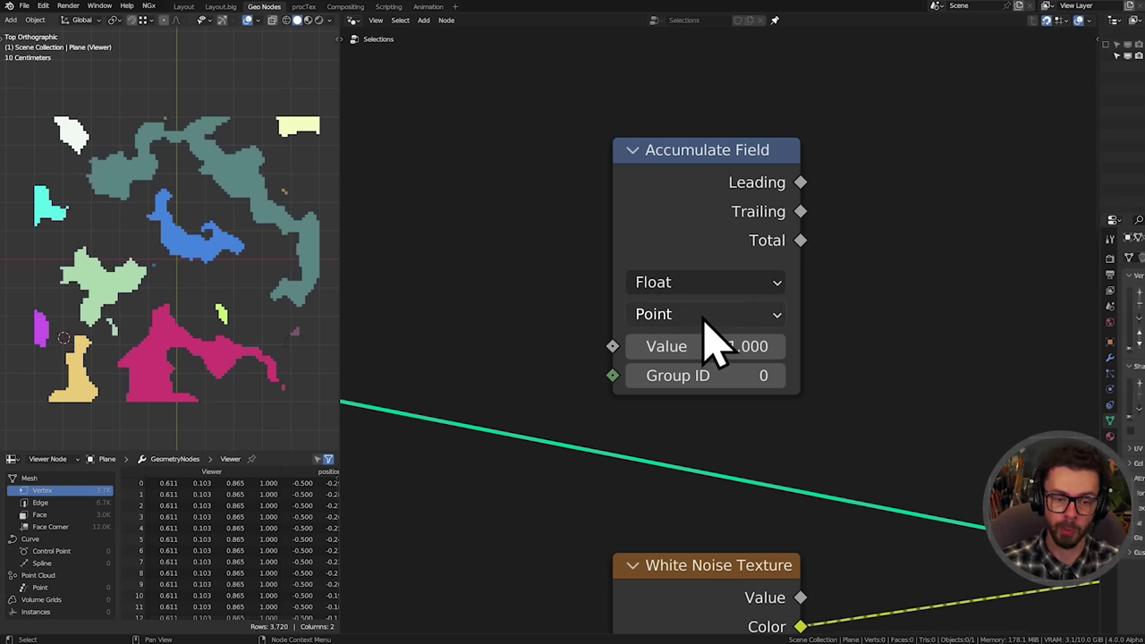
{"action": "left_click", "coordinate": [708, 282]}
{"action": "left_click", "coordinate": [680, 340]}
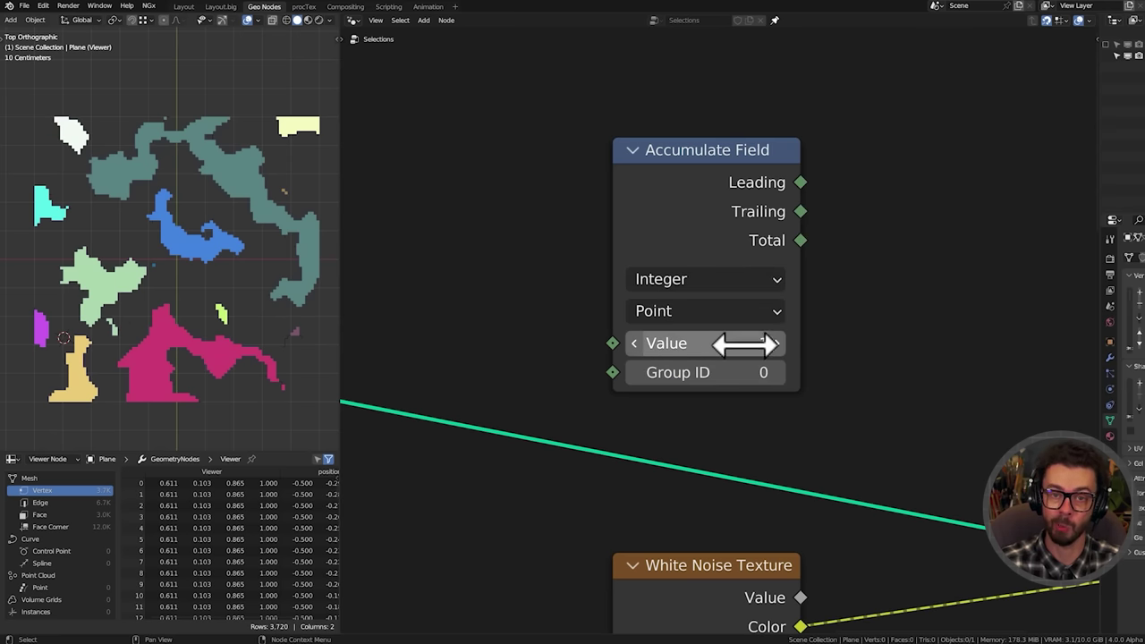
{"action": "scroll", "coordinate": [841, 323], "scroll_direction": "down", "scroll_amount": 1}
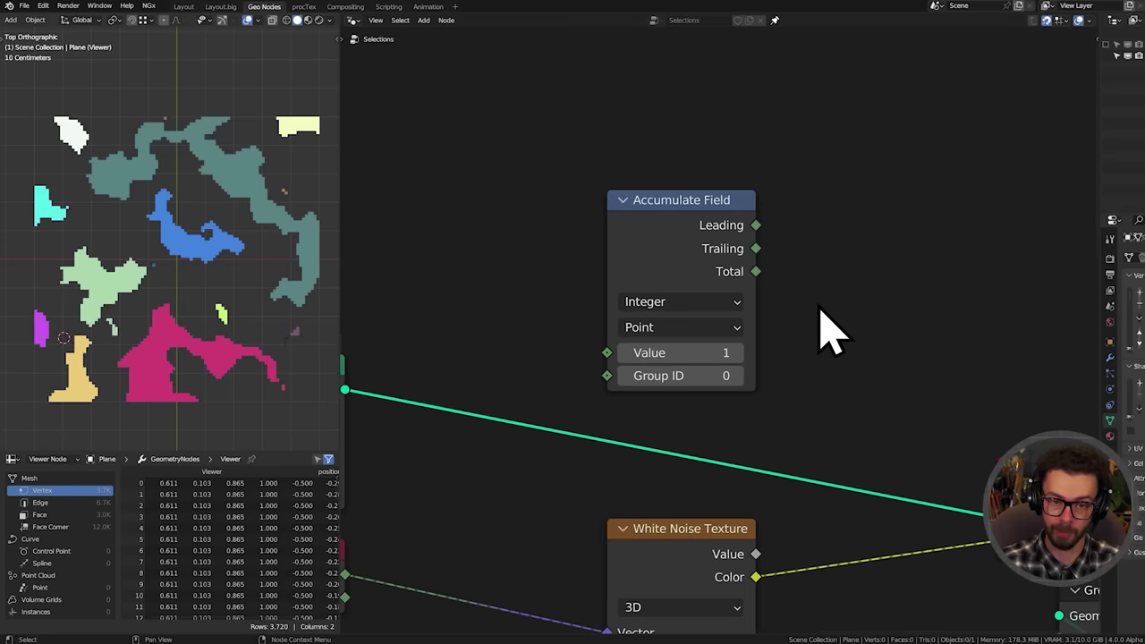
Preview Accumulate Field's Trailing output in the Viewer and enlarge the spreadsheet to read the running values
{"action": "left_click", "coordinate": [757, 250], "text": "ctrl+shift"}
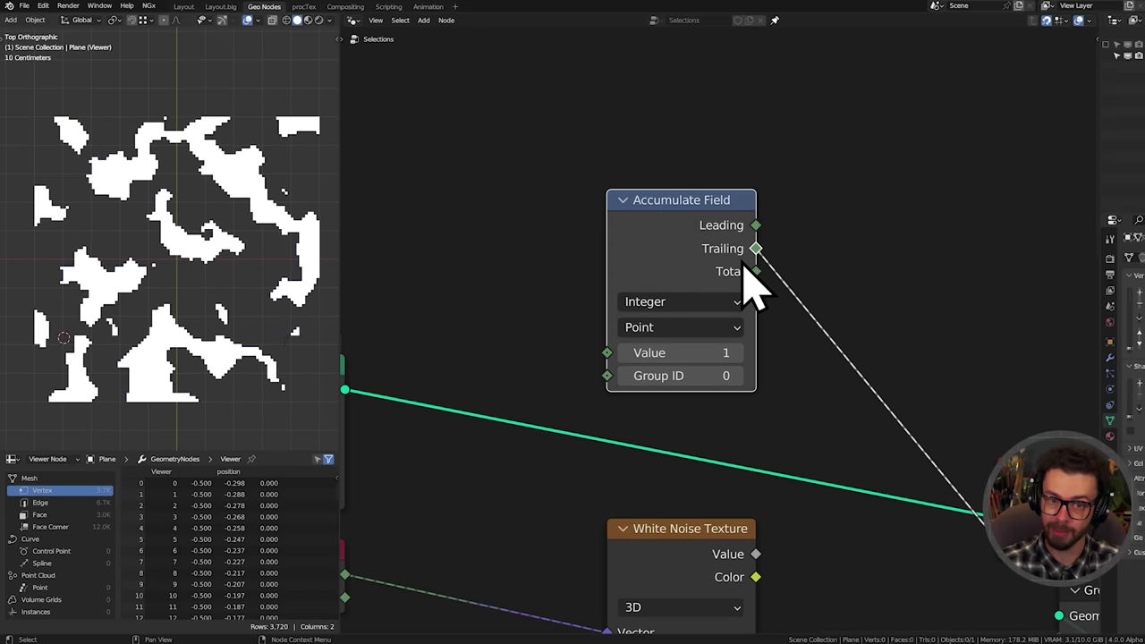
{"action": "mouse_move", "coordinate": [751, 257]}
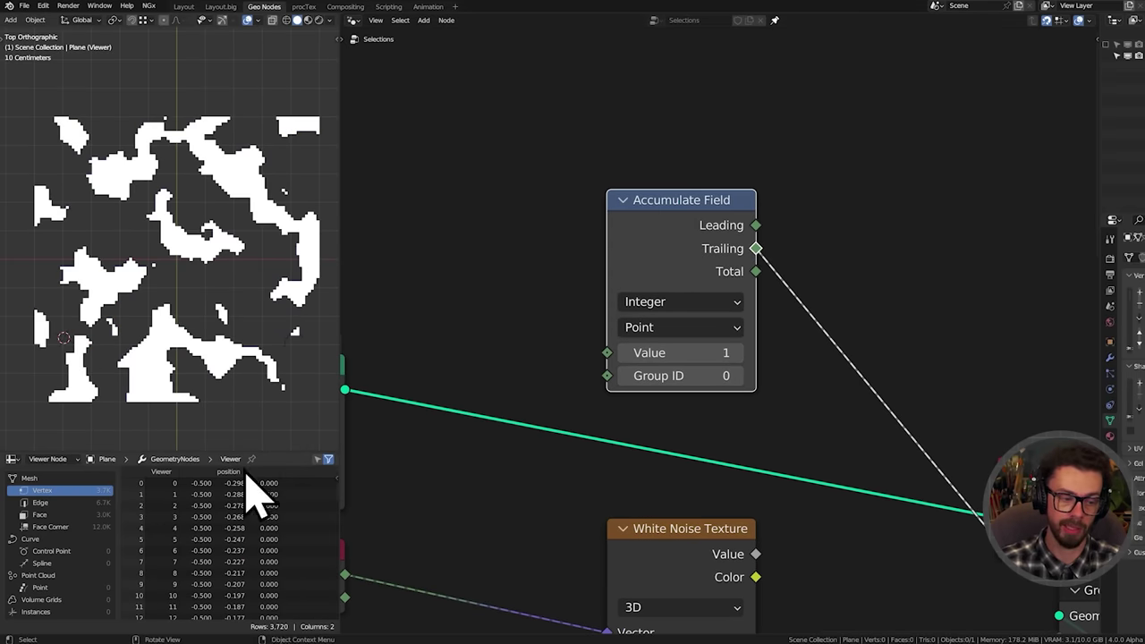
{"action": "left_click_drag", "start_coordinate": [185, 454], "coordinate": [220, 186]}
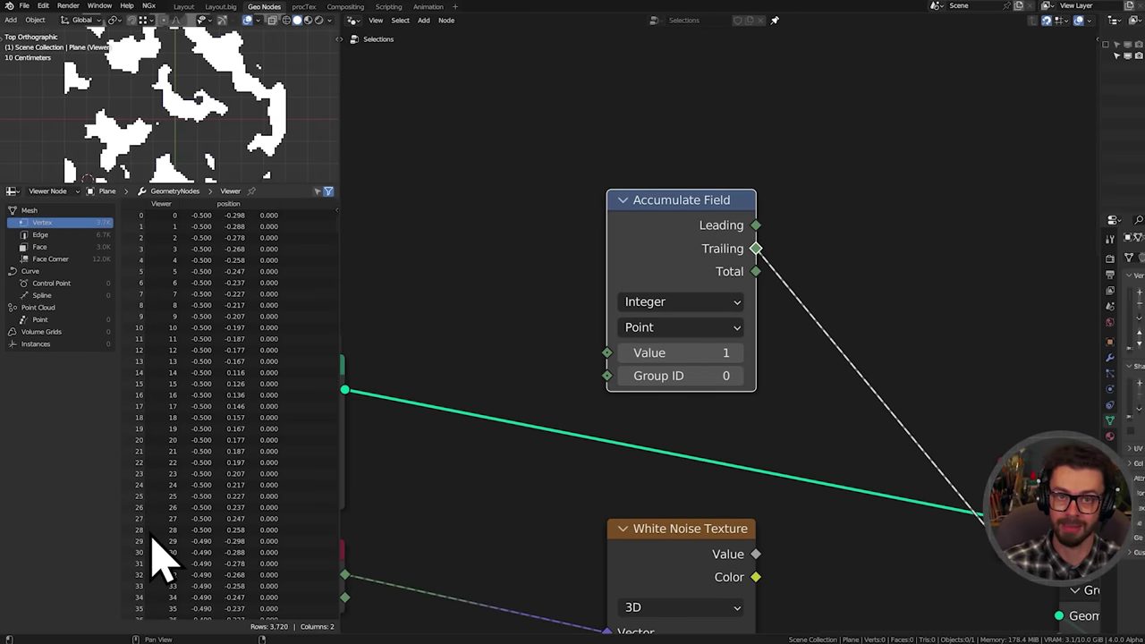
Compare Accumulate Field's Leading output with its Trailing output in the spreadsheet, ending on Trailing
{"action": "middle_click_drag", "start_coordinate": [699, 353], "coordinate": [725, 349]}
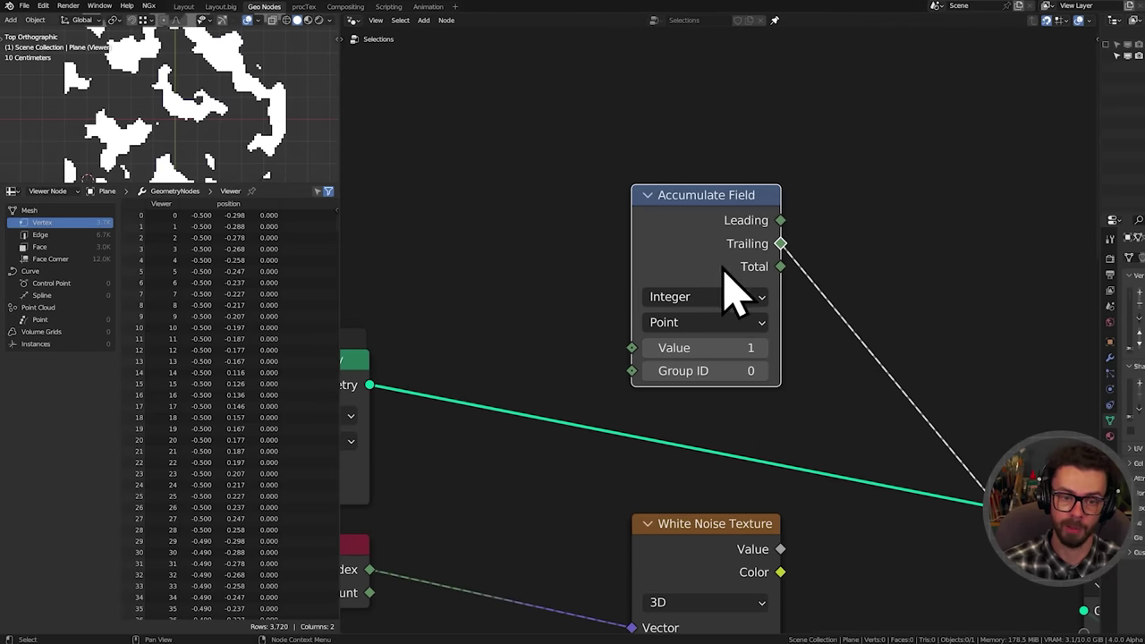
{"action": "left_click", "coordinate": [781, 220], "text": "ctrl+shift"}
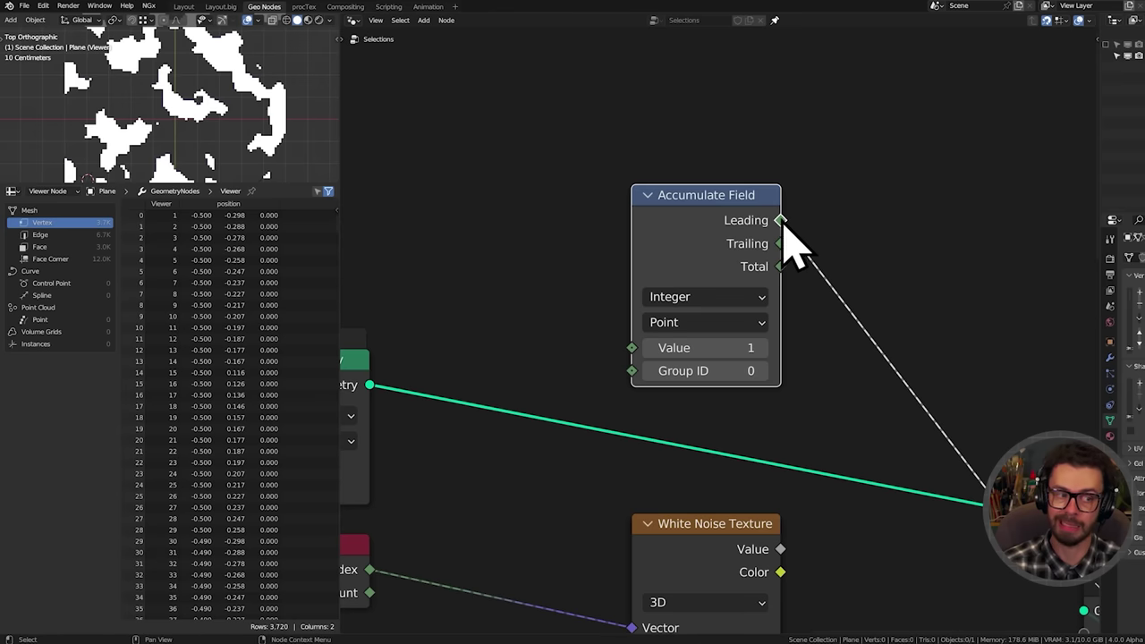
{"action": "left_click", "coordinate": [780, 243], "text": "ctrl+shift"}
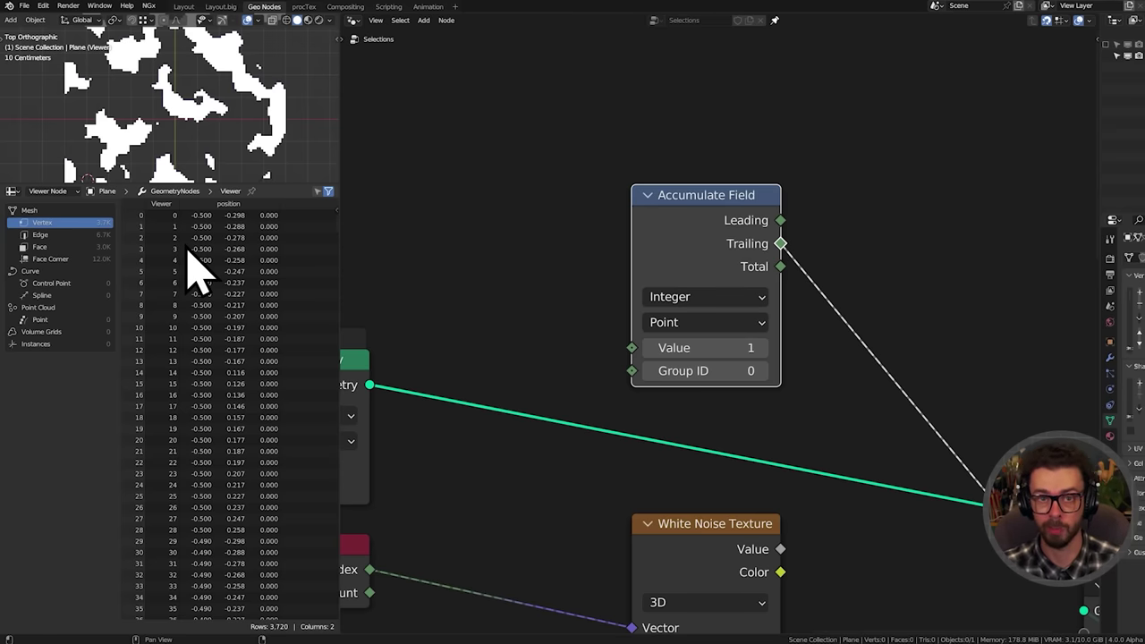
Connect Mesh Island's Island Index to Accumulate Field's Group ID and check the per-island counts in the spreadsheet
{"action": "middle_click_drag", "start_coordinate": [511, 256], "coordinate": [859, 317]}
{"action": "left_click_drag", "start_coordinate": [777, 282], "coordinate": [526, 490]}
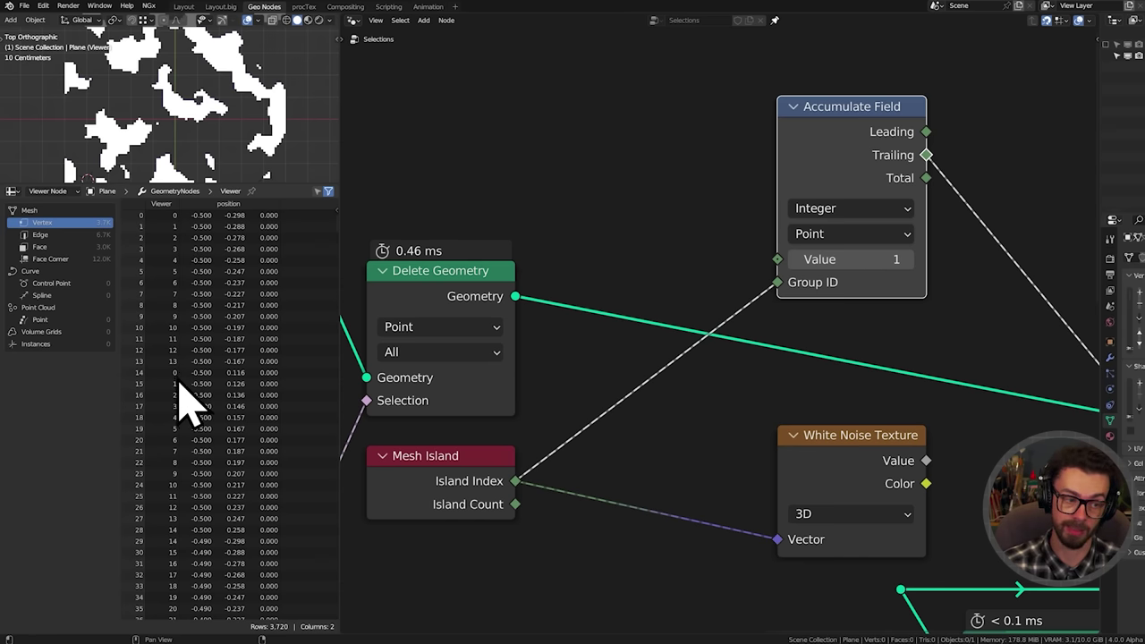
{"action": "scroll", "coordinate": [173, 445], "scroll_direction": "down", "scroll_amount": 20}
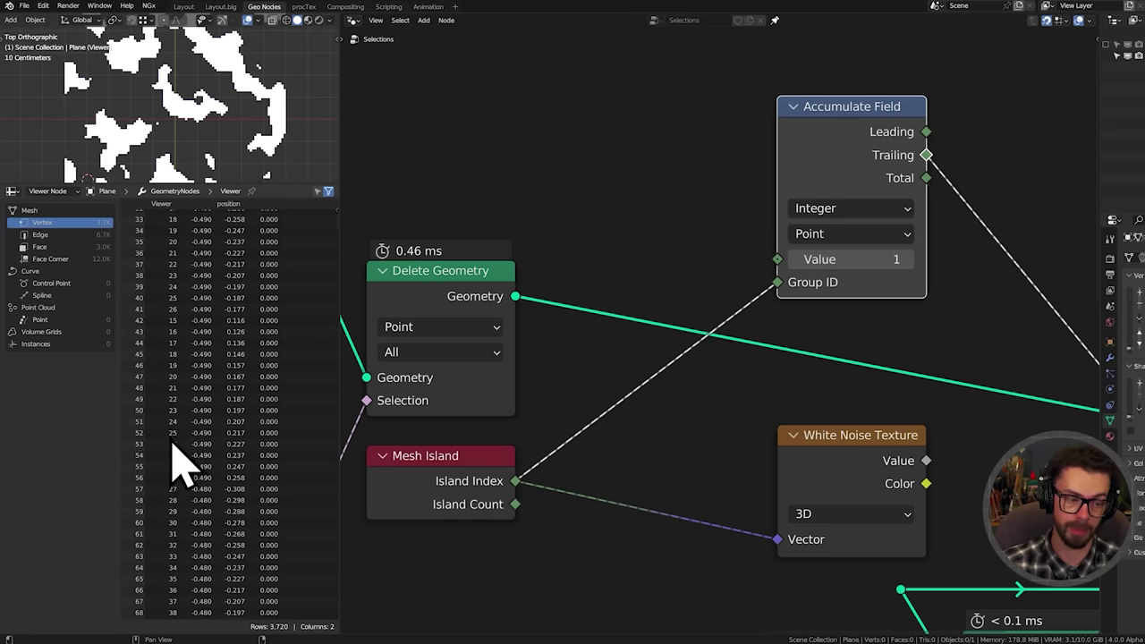
{"action": "scroll", "coordinate": [176, 460], "scroll_direction": "down", "scroll_amount": 9}
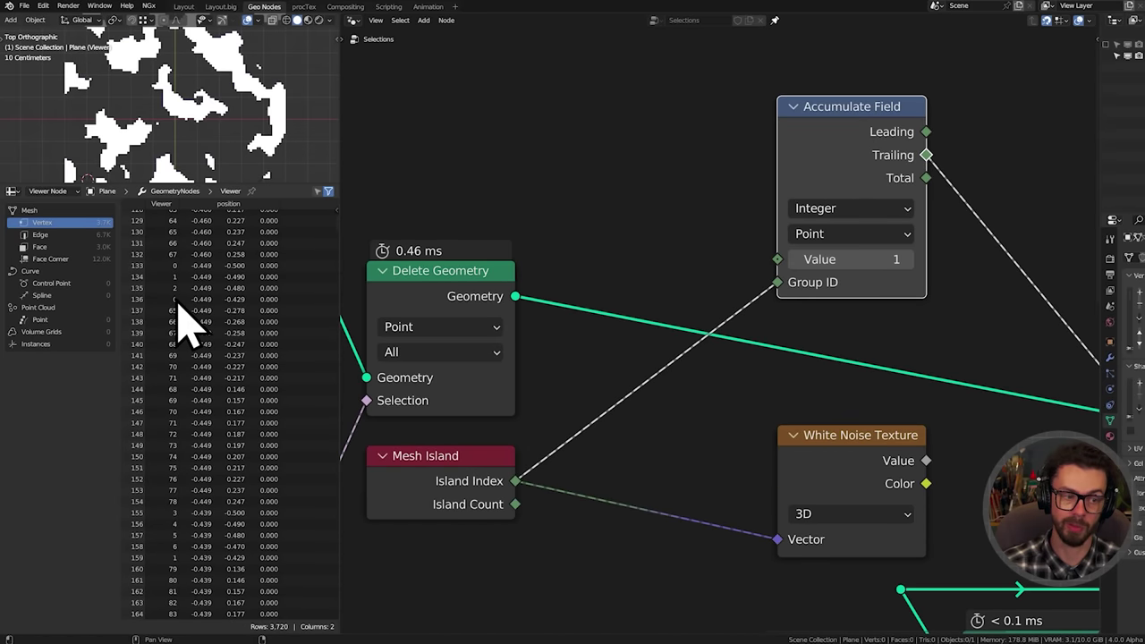
{"action": "scroll", "coordinate": [229, 376], "scroll_direction": "up", "scroll_amount": 20}
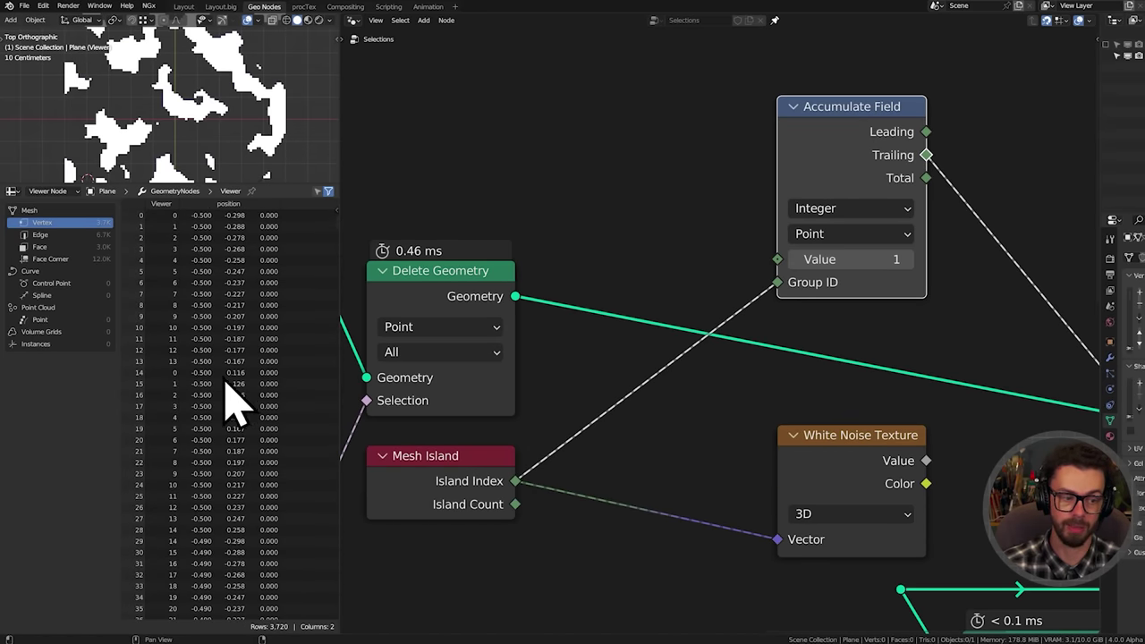
{"action": "left_click_drag", "start_coordinate": [282, 184], "coordinate": [282, 434]}
{"action": "scroll", "coordinate": [273, 338], "scroll_direction": "up", "scroll_amount": 2}
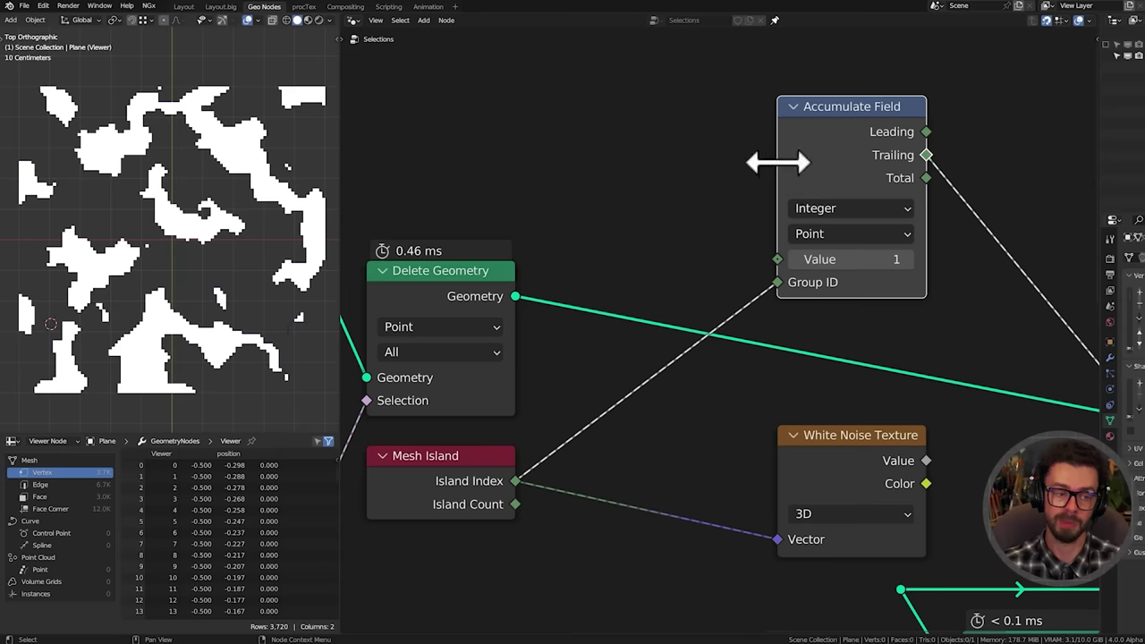
Unlink the White Noise Texture and set it aside, and place Accumulate Field beside the Mesh Island node
{"action": "scroll", "coordinate": [767, 165], "scroll_direction": "down", "scroll_amount": 2}
{"action": "left_click", "coordinate": [815, 417]}
{"action": "middle_click_drag", "start_coordinate": [771, 414], "coordinate": [729, 448]}
{"action": "left_click_drag", "start_coordinate": [728, 449], "coordinate": [940, 89]}
{"action": "left_click_drag", "start_coordinate": [741, 188], "coordinate": [584, 457]}
{"action": "middle_click_drag", "start_coordinate": [589, 453], "coordinate": [591, 444]}
{"action": "right_click_drag", "start_coordinate": [606, 383], "coordinate": [607, 400], "text": "ctrl"}
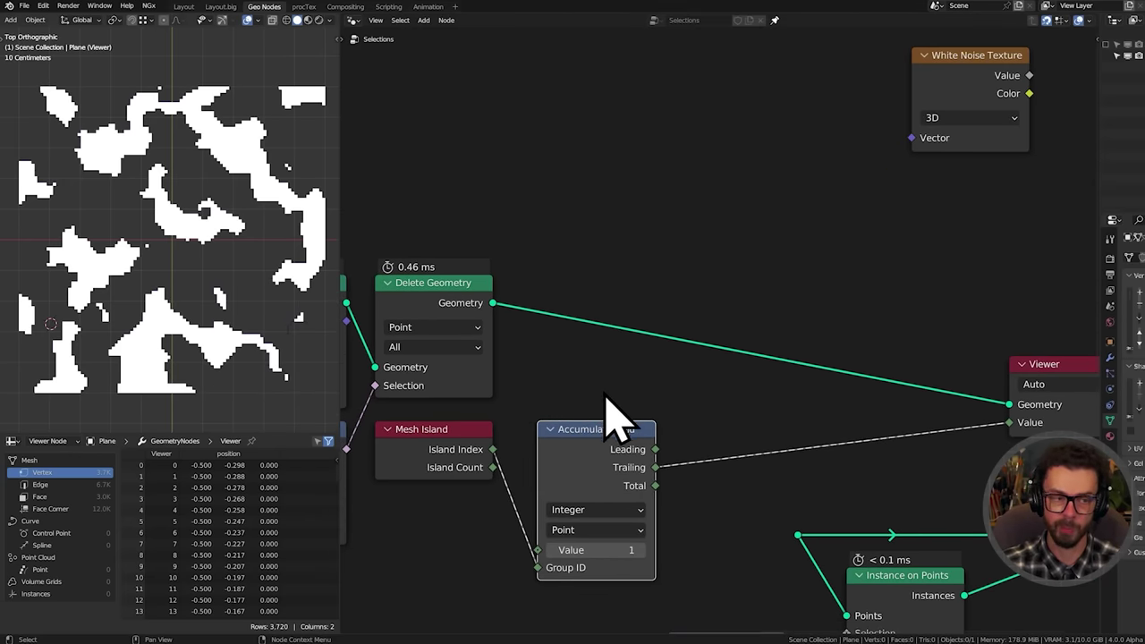
Add a Bezier Segment curve primitive above the Delete Geometry chain and preview its Curve output in the Viewer
{"action": "middle_click_drag", "start_coordinate": [632, 331], "coordinate": [644, 329]}
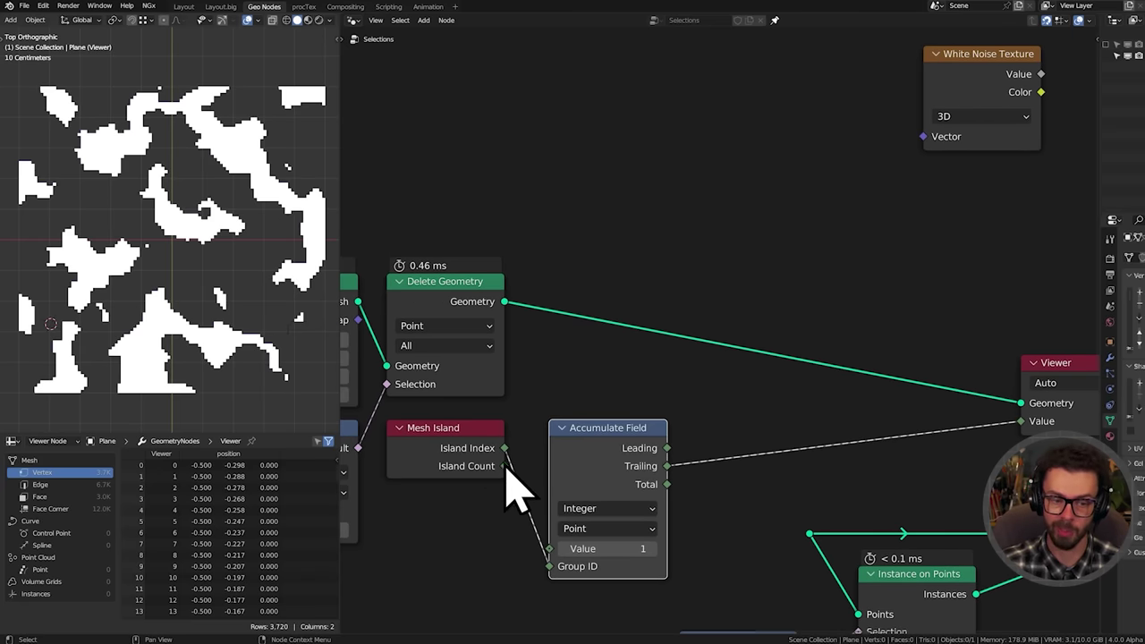
{"action": "middle_click_drag", "start_coordinate": [627, 202], "coordinate": [637, 344]}
{"action": "key", "text": "shift+a"}
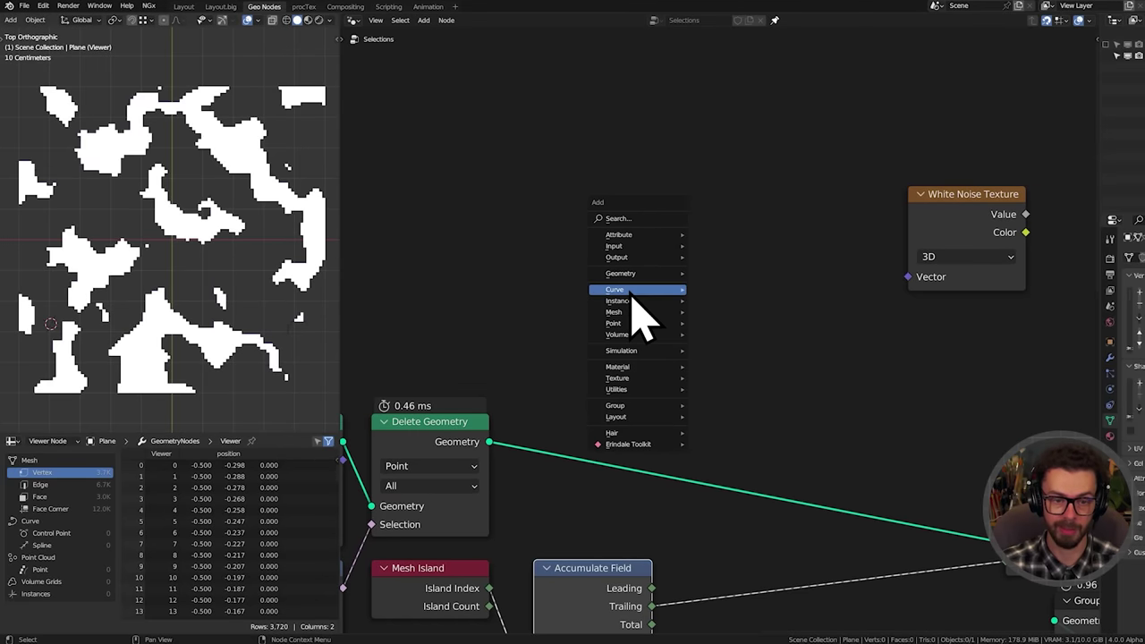
{"action": "mouse_move", "coordinate": [635, 290]}
{"action": "mouse_move", "coordinate": [741, 340]}
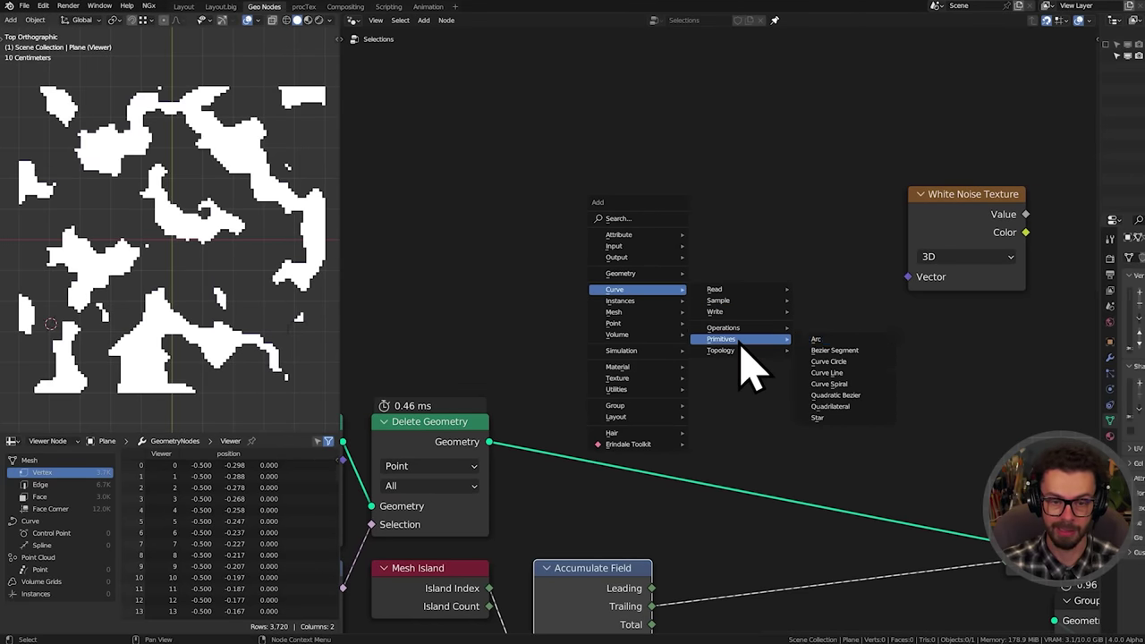
{"action": "left_click", "coordinate": [846, 351]}
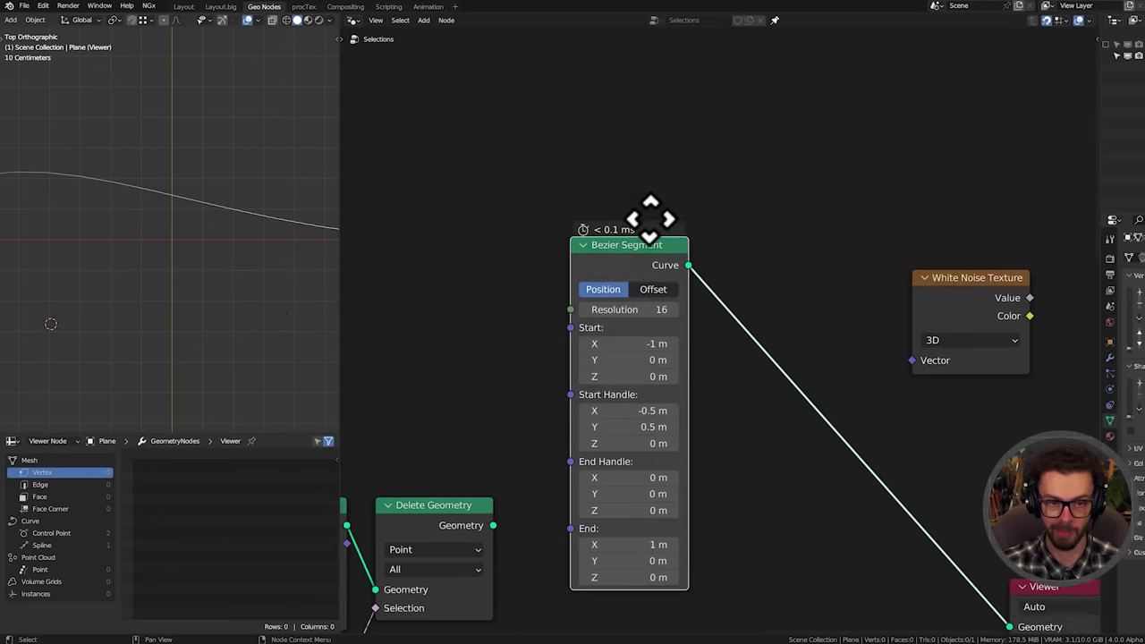
Move the Viewer node up beside the Bezier Segment node, above the White Noise Texture node
{"action": "left_click", "coordinate": [649, 253]}
{"action": "middle_click_drag", "start_coordinate": [294, 263], "coordinate": [236, 176]}
{"action": "middle_click_drag", "start_coordinate": [702, 479], "coordinate": [652, 324]}
{"action": "right_click_drag", "start_coordinate": [818, 503], "coordinate": [842, 578], "text": "ctrl"}
{"action": "middle_click_drag", "start_coordinate": [692, 324], "coordinate": [701, 458]}
{"action": "left_click_drag", "start_coordinate": [851, 493], "coordinate": [1016, 634]}
{"action": "key", "text": "g"}
{"action": "left_click", "coordinate": [918, 169]}
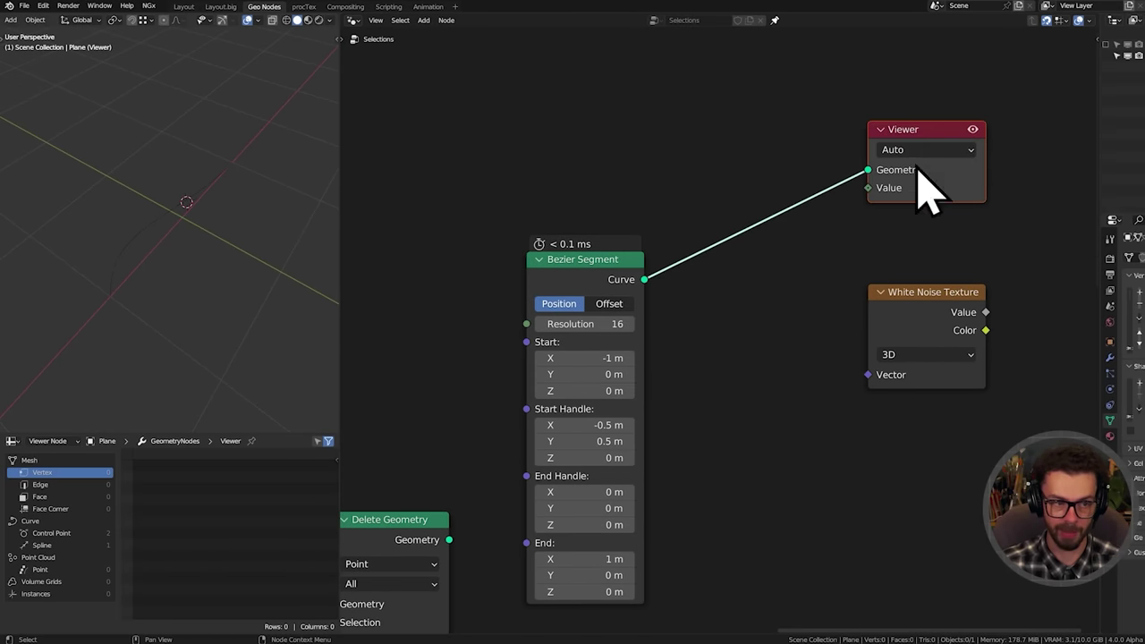
{"action": "middle_click_drag", "start_coordinate": [240, 290], "coordinate": [214, 272]}
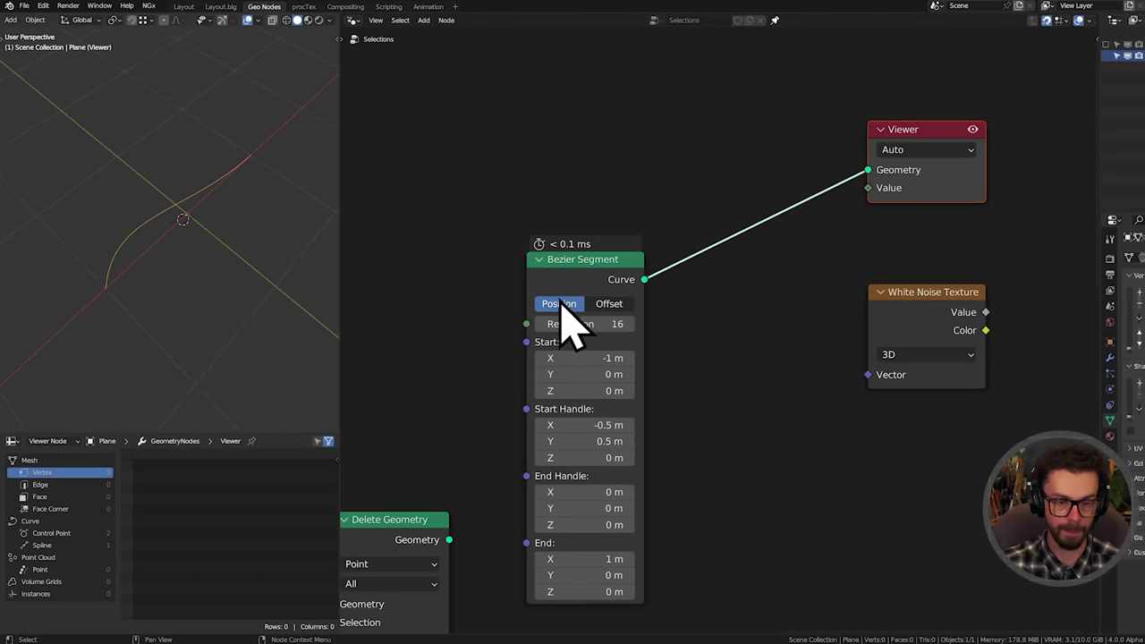
Move the Bezier Segment node away from the Viewer to make room for more nodes between them
{"action": "middle_click_drag", "start_coordinate": [605, 256], "coordinate": [661, 330]}
{"action": "left_click_drag", "start_coordinate": [660, 330], "coordinate": [504, 202]}
{"action": "middle_click_drag", "start_coordinate": [632, 232], "coordinate": [641, 251]}
{"action": "key", "text": "g"}
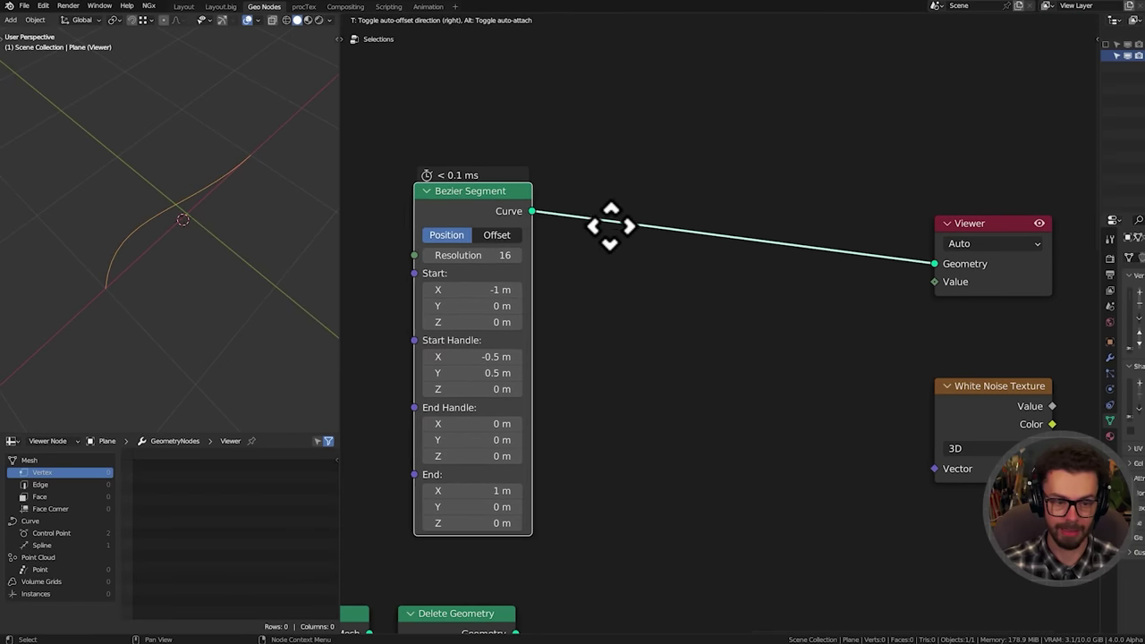
{"action": "left_click", "coordinate": [601, 227]}
Insert a Duplicate Elements node between Bezier Segment and Viewer, and set its domain to Spline
{"action": "key", "text": "shift+a"}
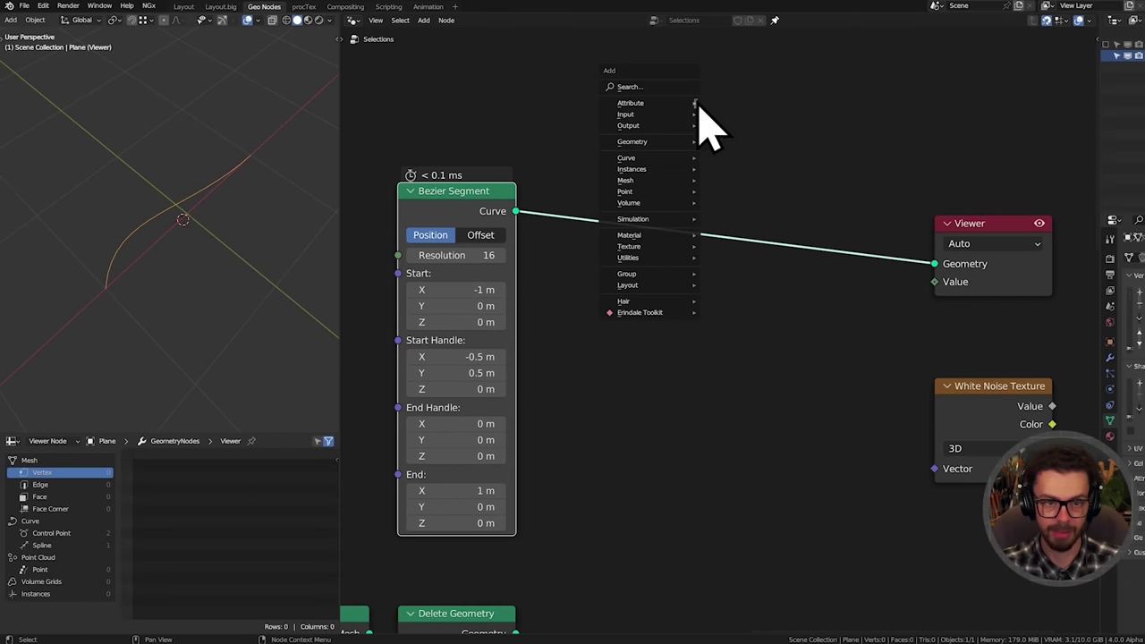
{"action": "type", "text": "dupp"}
{"action": "key", "text": "Return"}
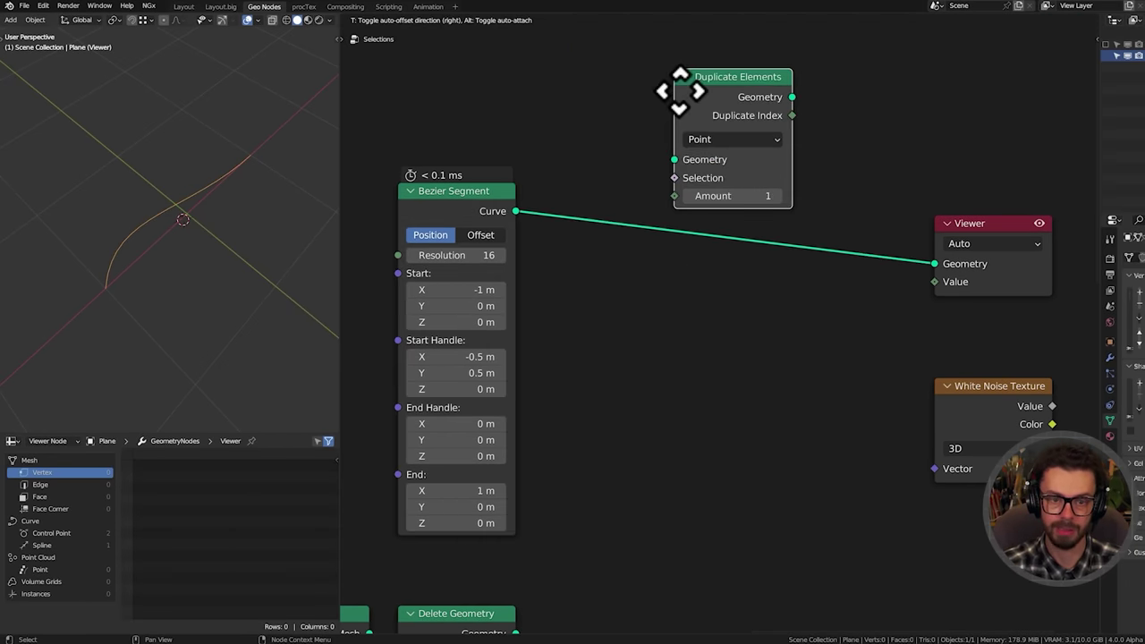
{"action": "left_click", "coordinate": [617, 219]}
{"action": "left_click", "coordinate": [651, 237]}
{"action": "left_click", "coordinate": [663, 308]}
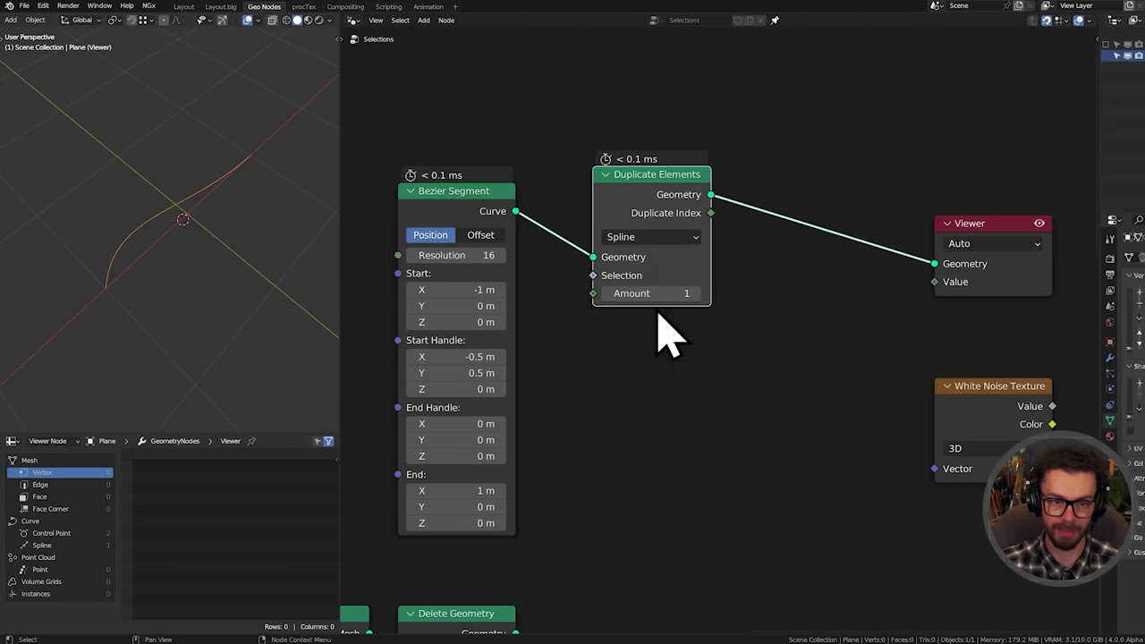
Place the Duplicate Elements node next to Bezier Segment and set its Amount to 5
{"action": "key", "text": "g"}
{"action": "left_click", "coordinate": [614, 255]}
{"action": "left_click", "coordinate": [606, 308]}
{"action": "type", "text": "5"}
{"action": "key", "text": "Return"}
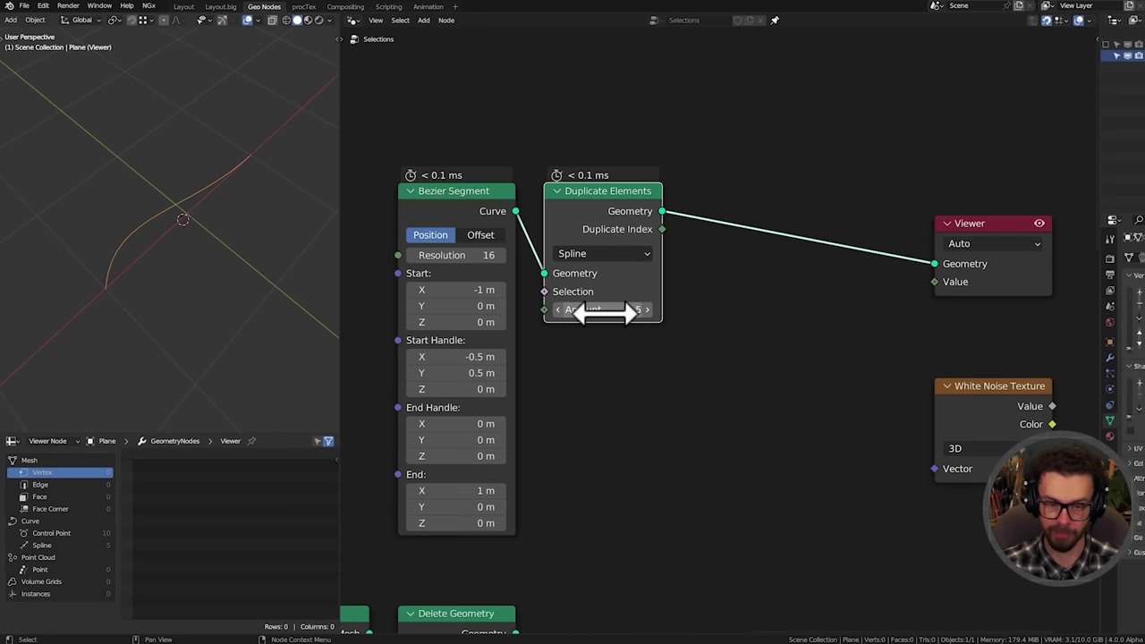
Add a Combine XYZ node fed by the Duplicate Index output of Duplicate Elements
{"action": "left_click_drag", "start_coordinate": [662, 229], "coordinate": [705, 276]}
{"action": "type", "text": "co"}
{"action": "key", "text": "Return"}
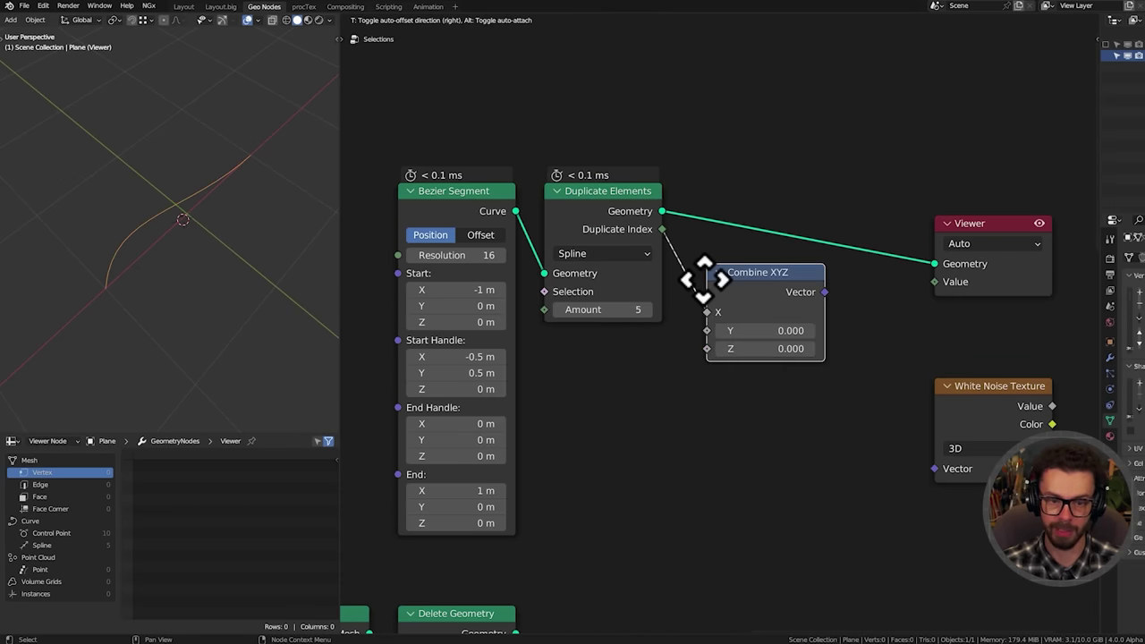
{"action": "left_click", "coordinate": [704, 278]}
Add a Set Position node on the geometry link after Duplicate Elements
{"action": "middle_click_drag", "start_coordinate": [757, 268], "coordinate": [715, 311]}
{"action": "key", "text": "shift+a"}
{"action": "left_click", "coordinate": [848, 210]}
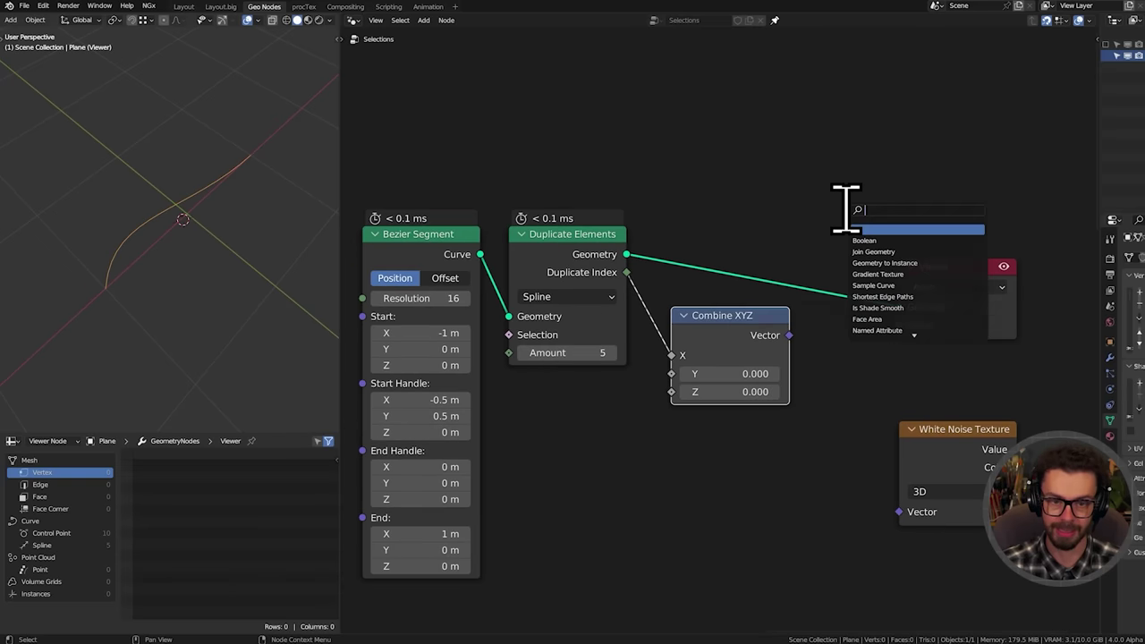
{"action": "type", "text": "set p"}
{"action": "key", "text": "Return"}
{"action": "left_click", "coordinate": [847, 211]}
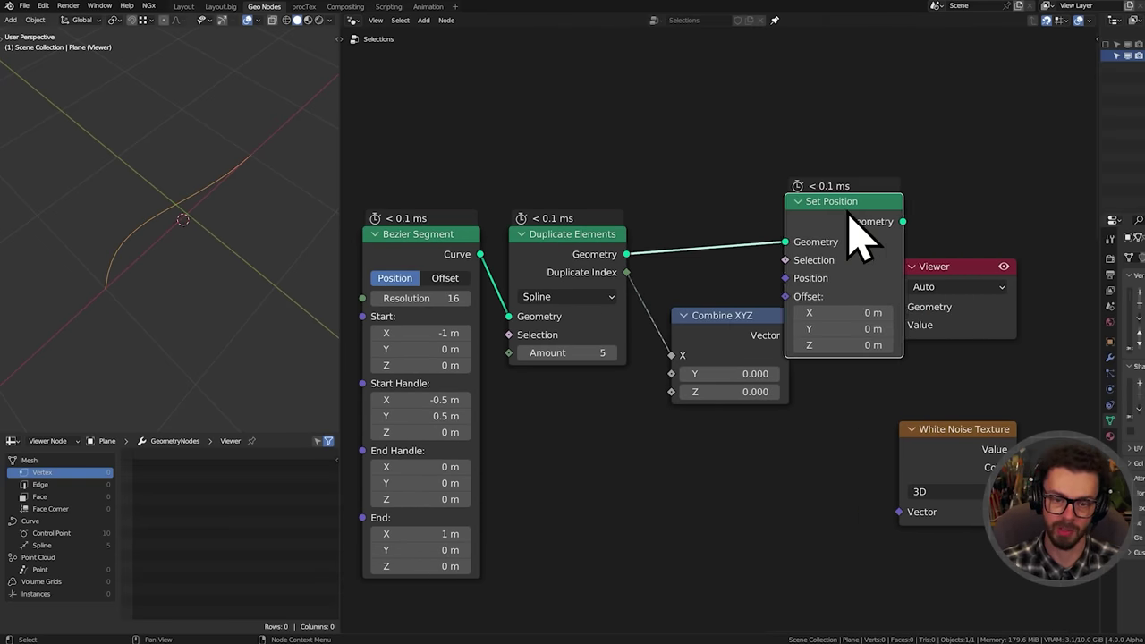
Connect the Combine XYZ vector to Set Position's Offset, and feed the Duplicate Index into Y instead of X
{"action": "left_click_drag", "start_coordinate": [809, 192], "coordinate": [975, 300]}
{"action": "left_click_drag", "start_coordinate": [788, 257], "coordinate": [930, 267]}
{"action": "left_click_drag", "start_coordinate": [789, 336], "coordinate": [868, 296]}
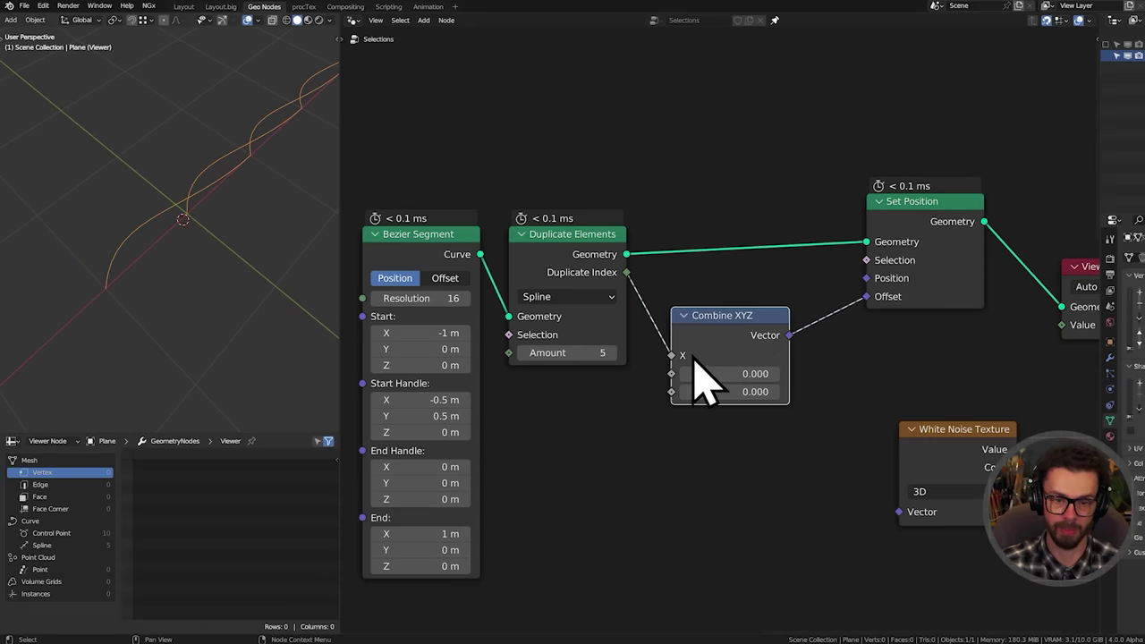
{"action": "left_click_drag", "start_coordinate": [671, 356], "coordinate": [673, 376]}
{"action": "middle_click_drag", "start_coordinate": [197, 191], "coordinate": [107, 268]}
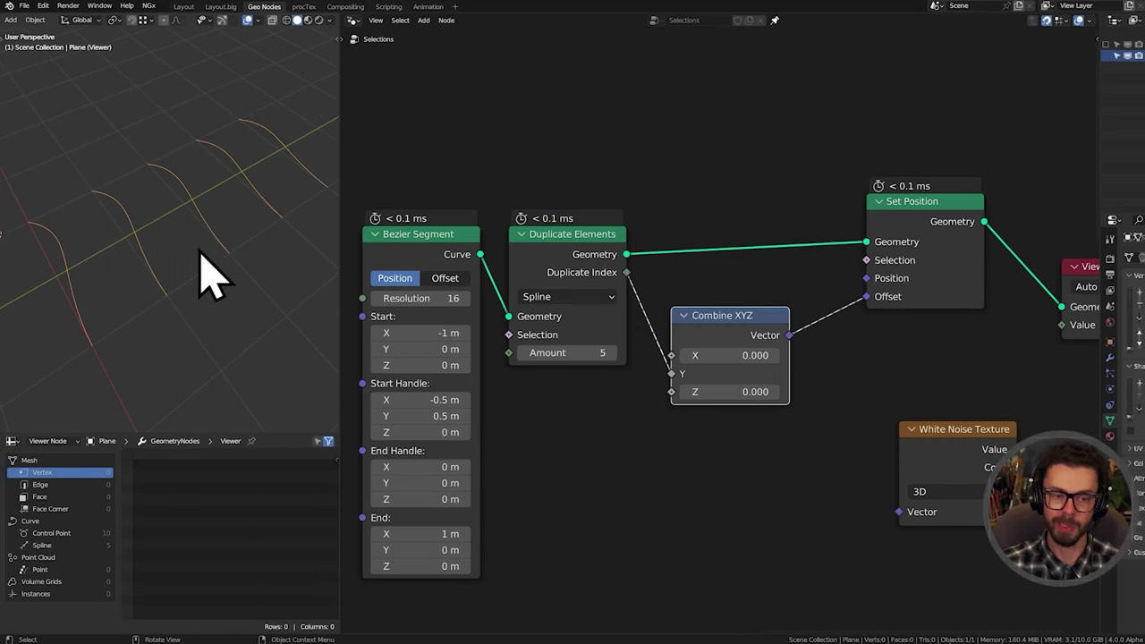
Show the curve's Control Point data in the spreadsheet
{"action": "left_click", "coordinate": [52, 534]}
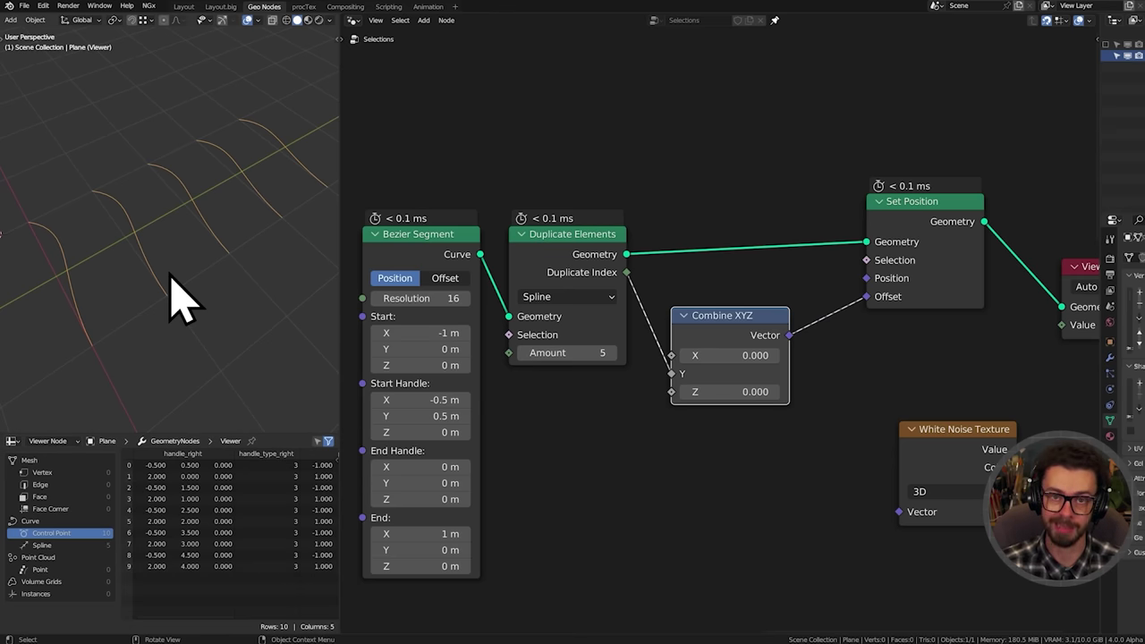
{"action": "mouse_move", "coordinate": [170, 278]}
{"action": "middle_mouse_down"}
{"action": "mouse_move", "coordinate": [187, 269]}
{"action": "mouse_move", "coordinate": [191, 279]}
{"action": "middle_mouse_up"}
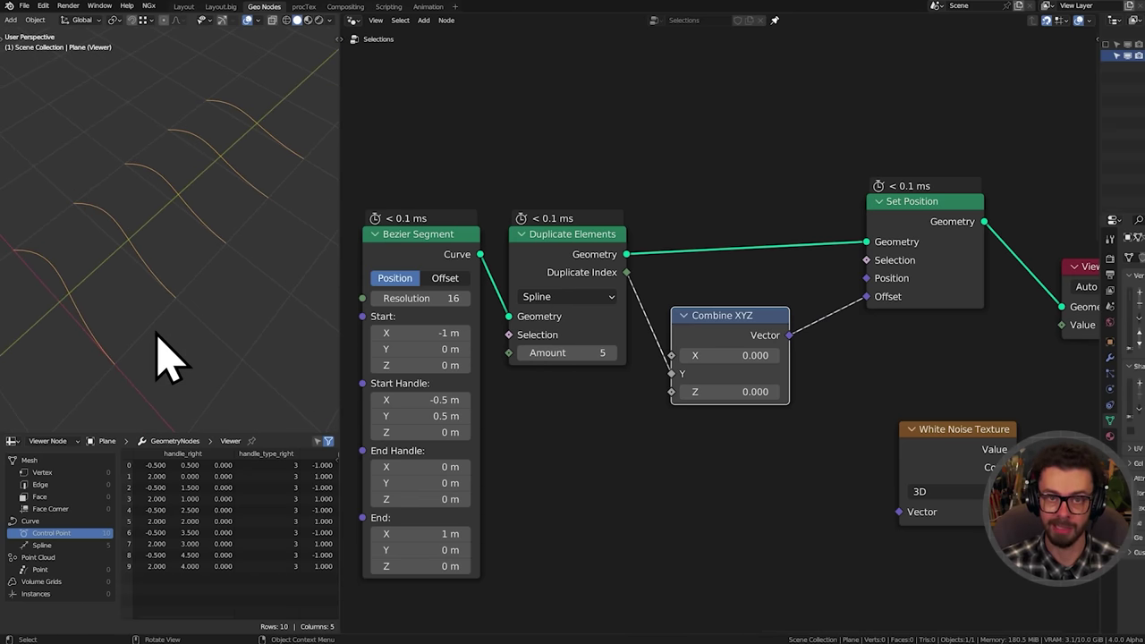
{"action": "middle_click_drag", "start_coordinate": [69, 322], "coordinate": [109, 294]}
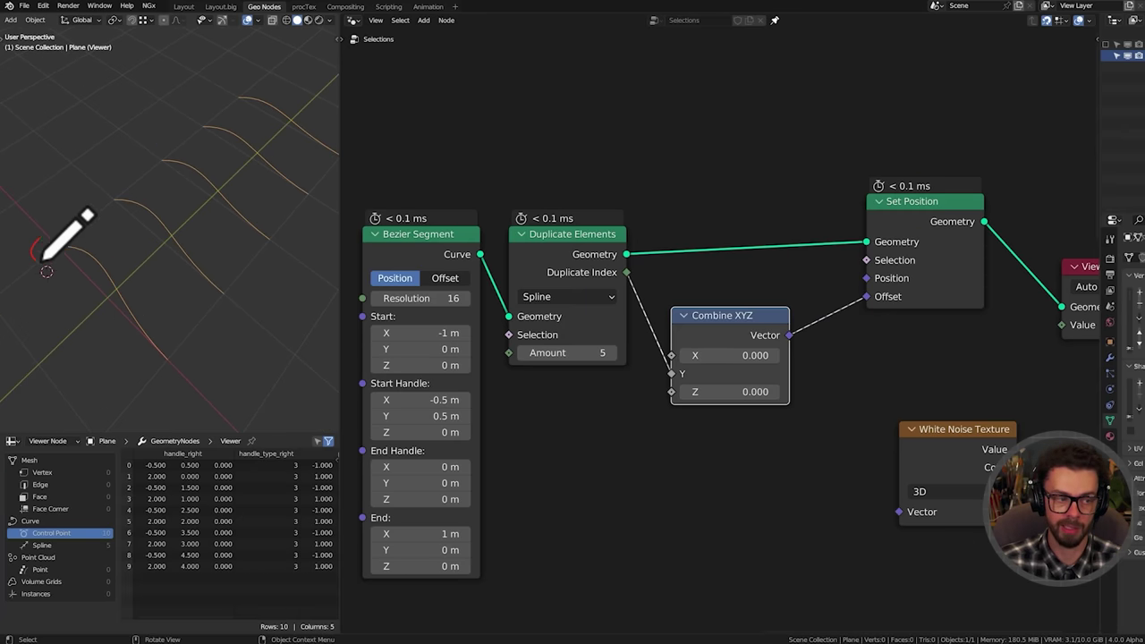
Annotate the end points of the first two curves with the indices 0 to 3, and erase the marks
{"action": "left_click_drag", "start_coordinate": [43, 257], "coordinate": [40, 240]}
{"action": "left_click_drag", "start_coordinate": [170, 361], "coordinate": [173, 378]}
{"action": "left_click_drag", "start_coordinate": [87, 191], "coordinate": [97, 207]}
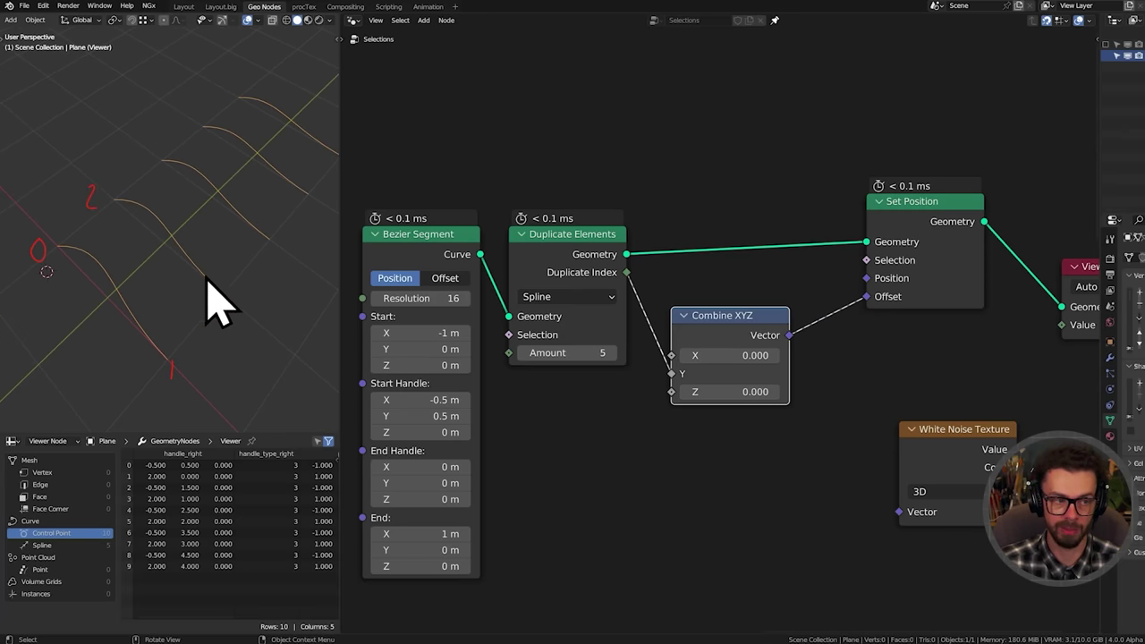
{"action": "left_click_drag", "start_coordinate": [231, 294], "coordinate": [235, 307]}
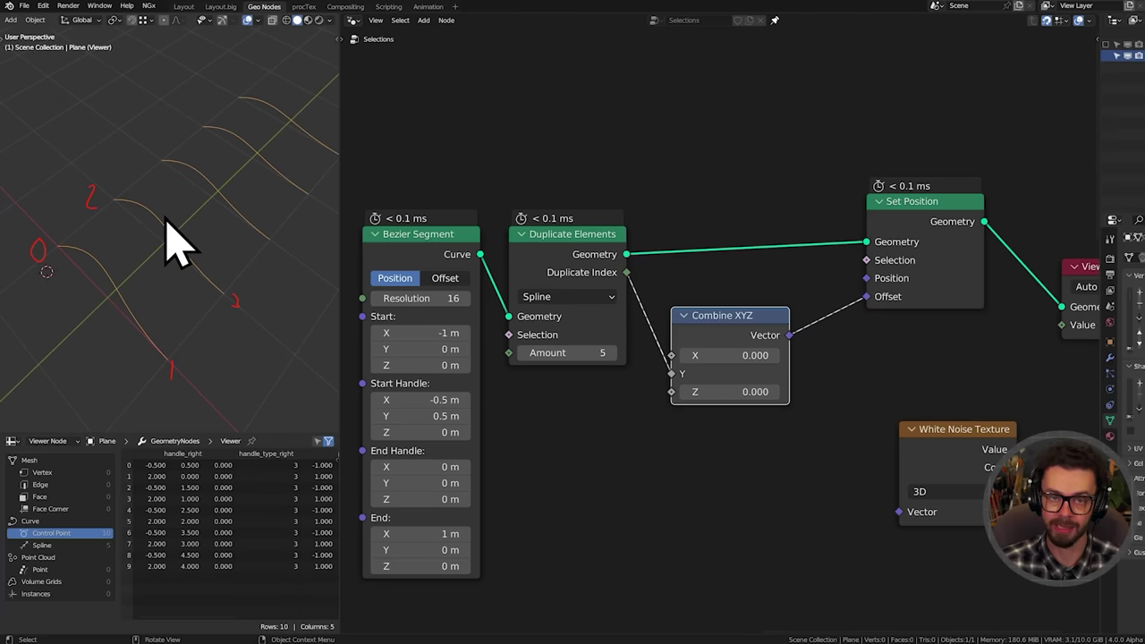
{"action": "mouse_move", "coordinate": [153, 229]}
{"action": "right_mouse_down"}
{"action": "mouse_move", "coordinate": [251, 279]}
{"action": "mouse_move", "coordinate": [160, 383]}
{"action": "mouse_move", "coordinate": [179, 371]}
{"action": "right_mouse_up"}
Add a Spline Parameter node above the Combine XYZ node
{"action": "key", "text": "shift+a"}
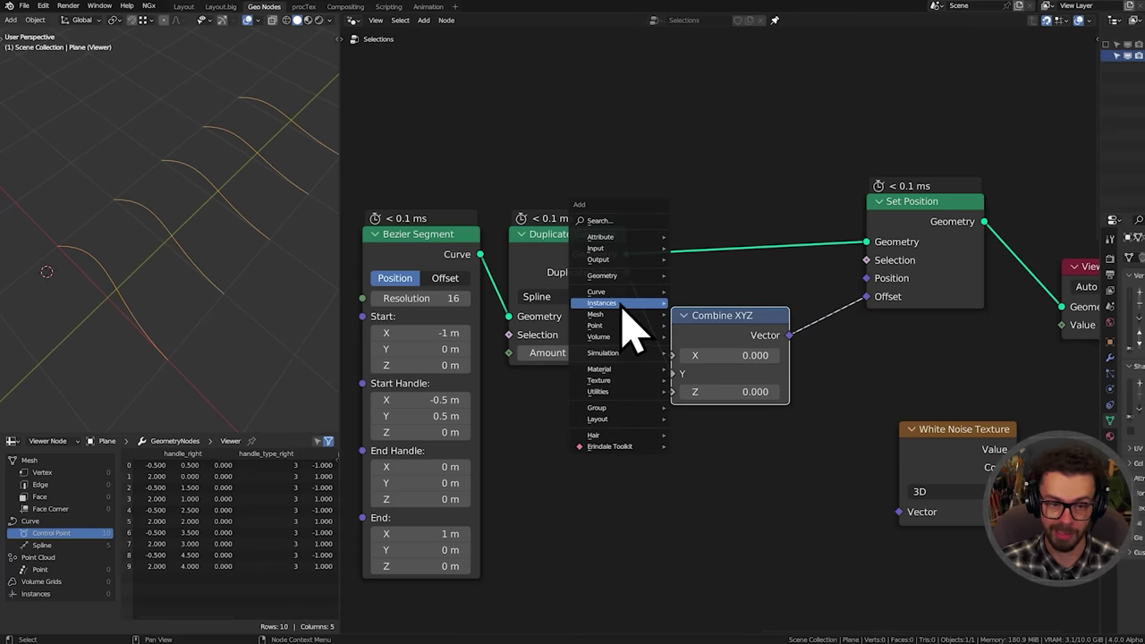
{"action": "mouse_move", "coordinate": [627, 292]}
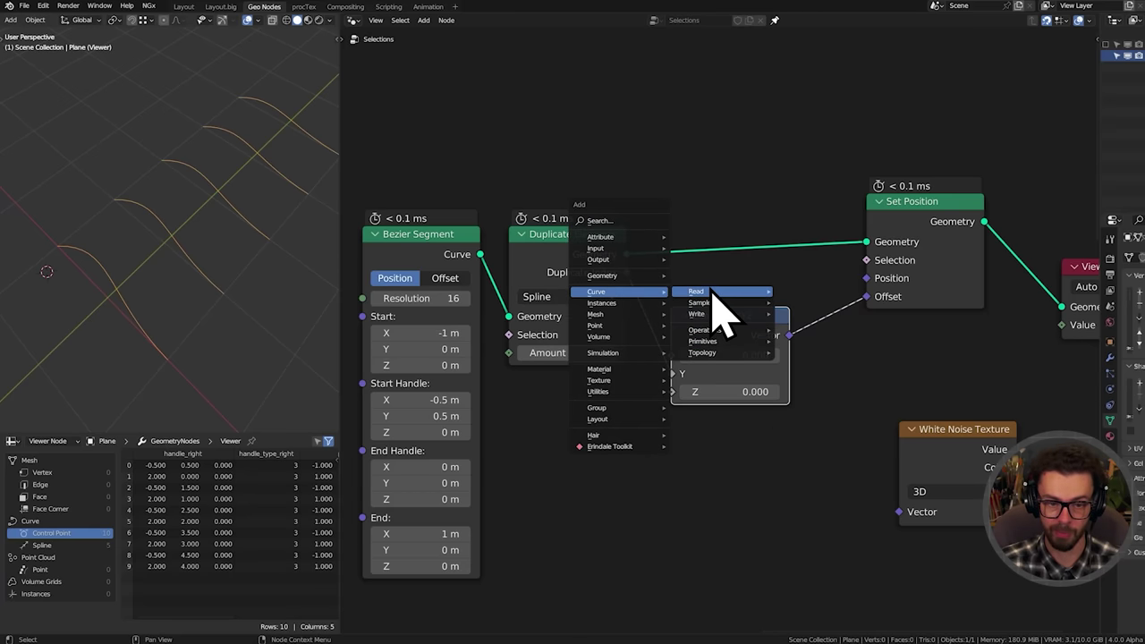
{"action": "mouse_move", "coordinate": [716, 296]}
{"action": "left_click", "coordinate": [832, 382]}
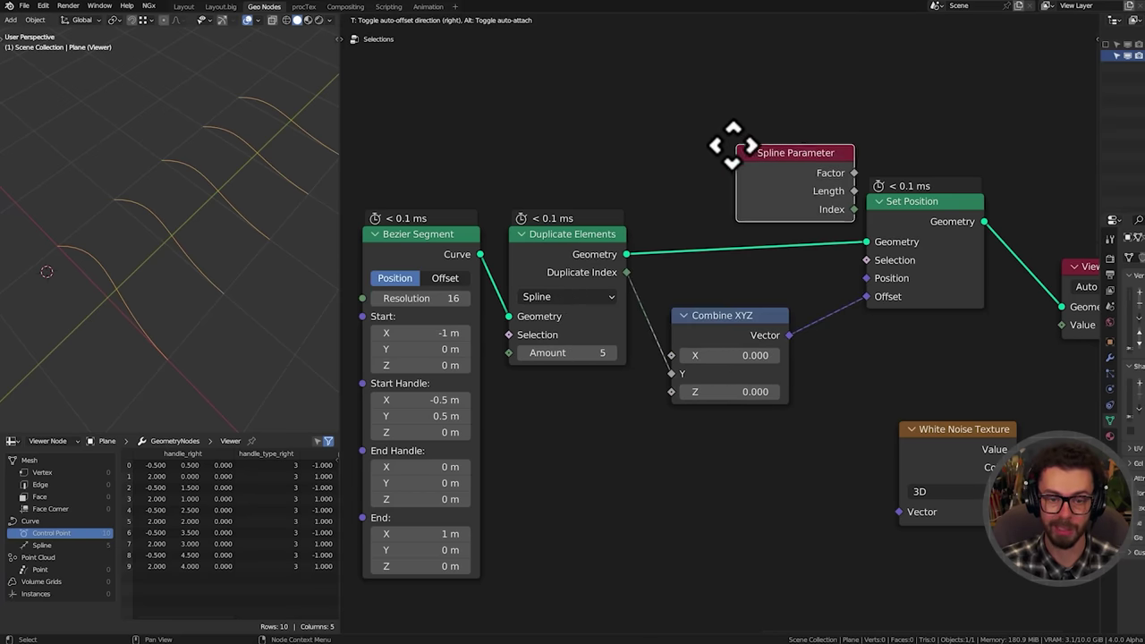
{"action": "left_click", "coordinate": [678, 150]}
{"action": "middle_click_drag", "start_coordinate": [705, 236], "coordinate": [721, 147]}
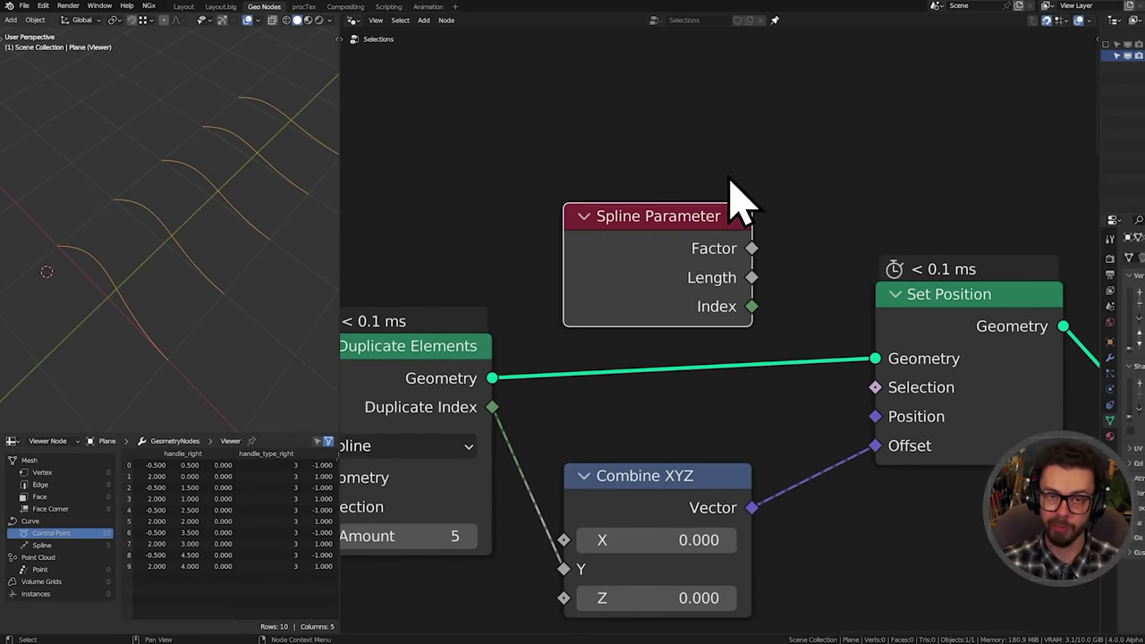
Preview the Spline Parameter's Factor and Length outputs in the Viewer, sketching and erasing an annotation along the first curve
{"action": "left_click", "coordinate": [745, 252], "text": "ctrl+shift"}
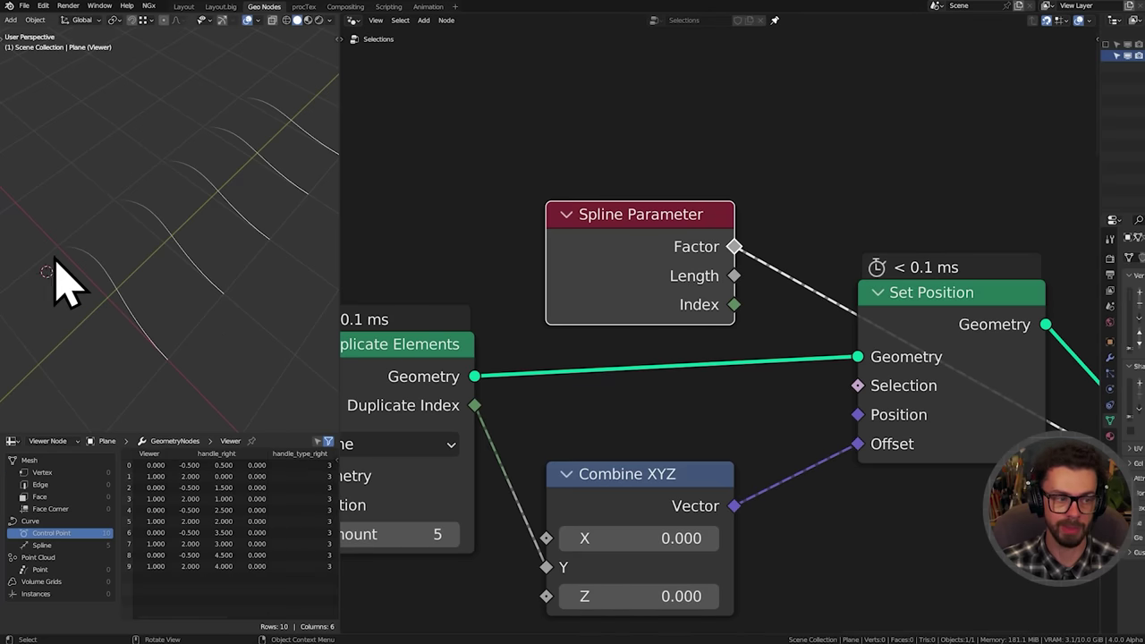
{"action": "mouse_move", "coordinate": [40, 243]}
{"action": "left_mouse_down"}
{"action": "mouse_move", "coordinate": [38, 256]}
{"action": "mouse_move", "coordinate": [40, 242]}
{"action": "mouse_move", "coordinate": [130, 261]}
{"action": "mouse_move", "coordinate": [179, 365]}
{"action": "left_mouse_up"}
{"action": "left_click_drag", "start_coordinate": [177, 391], "coordinate": [199, 377]}
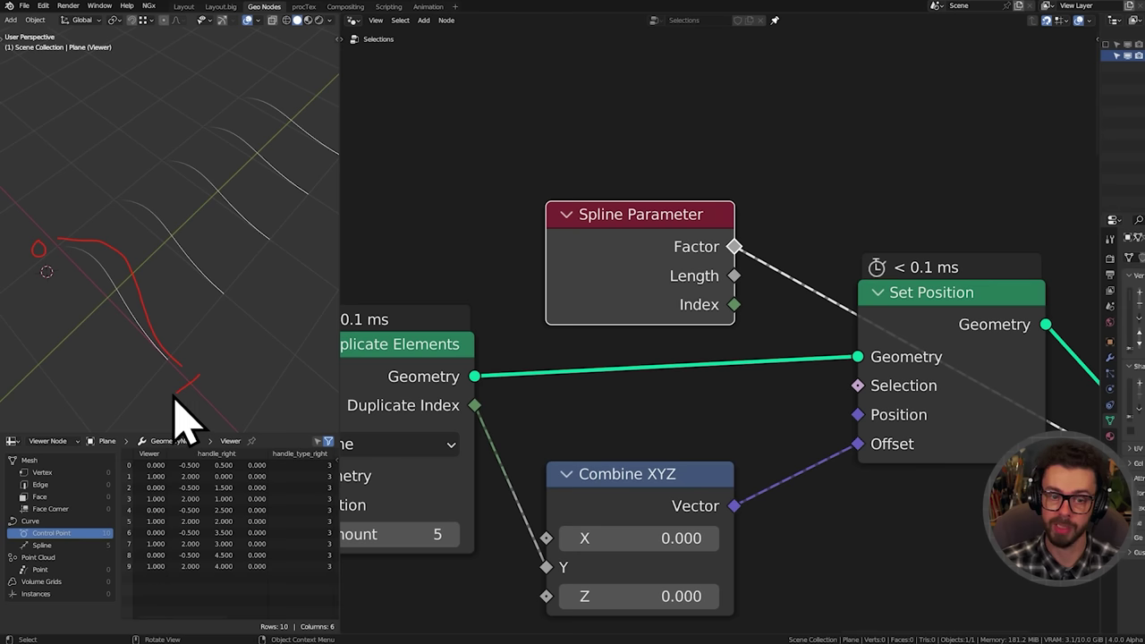
{"action": "left_click", "coordinate": [735, 277], "text": "ctrl+shift"}
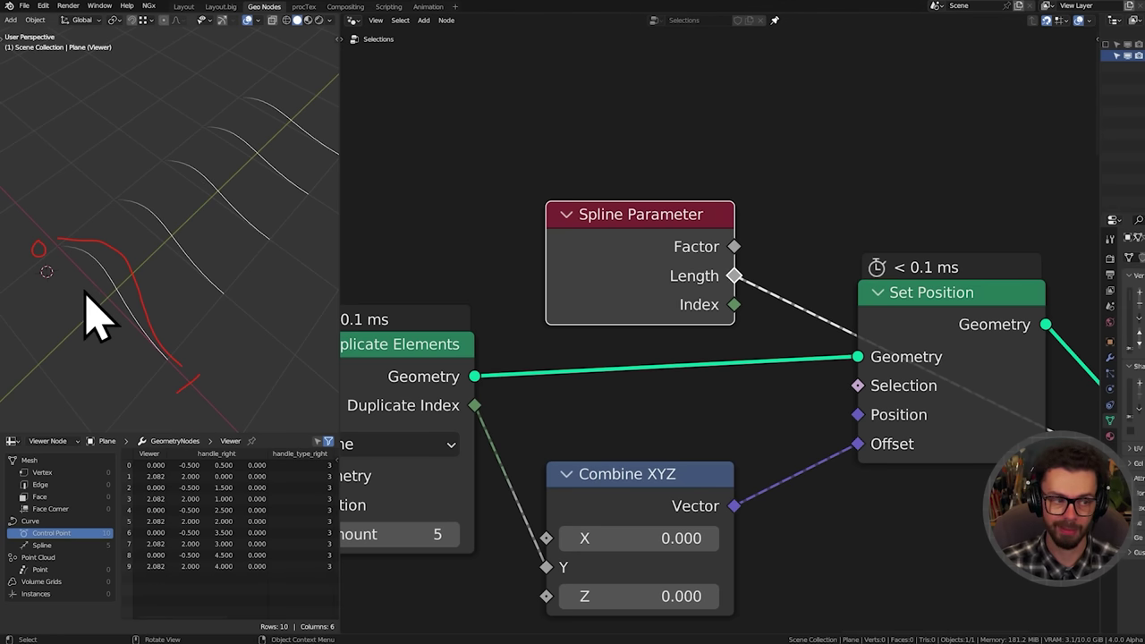
{"action": "mouse_move", "coordinate": [72, 220]}
{"action": "right_mouse_down"}
{"action": "mouse_move", "coordinate": [111, 261]}
{"action": "mouse_move", "coordinate": [186, 392]}
{"action": "right_mouse_up"}
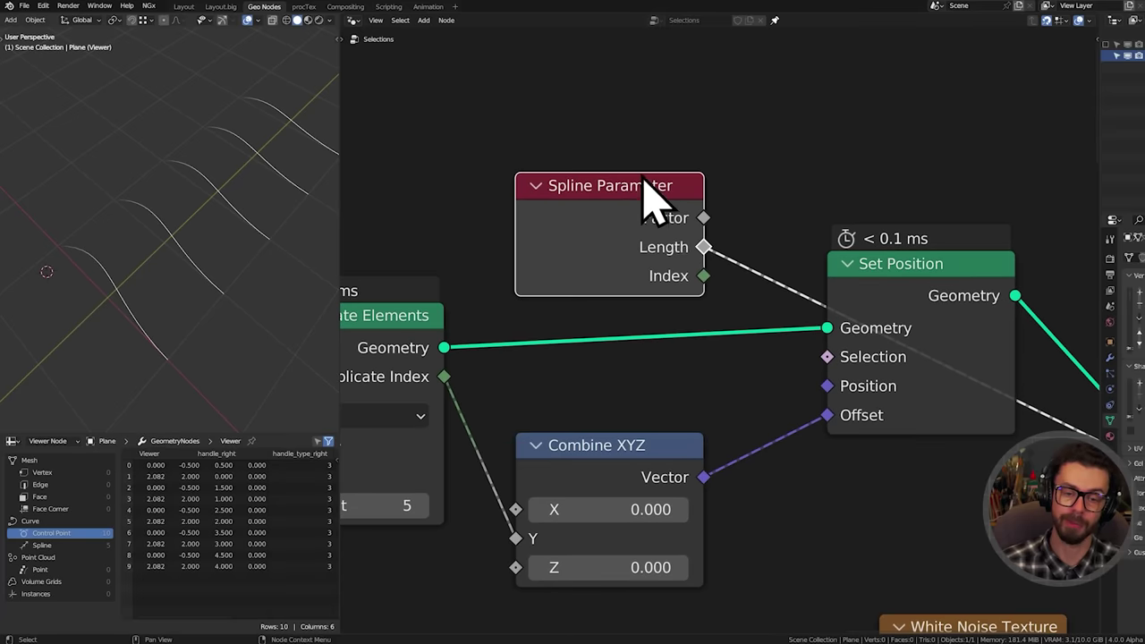
Preview the Spline Parameter's Index output in the Viewer and circle the node with an annotation
{"action": "left_click", "coordinate": [704, 276], "text": "ctrl+shift"}
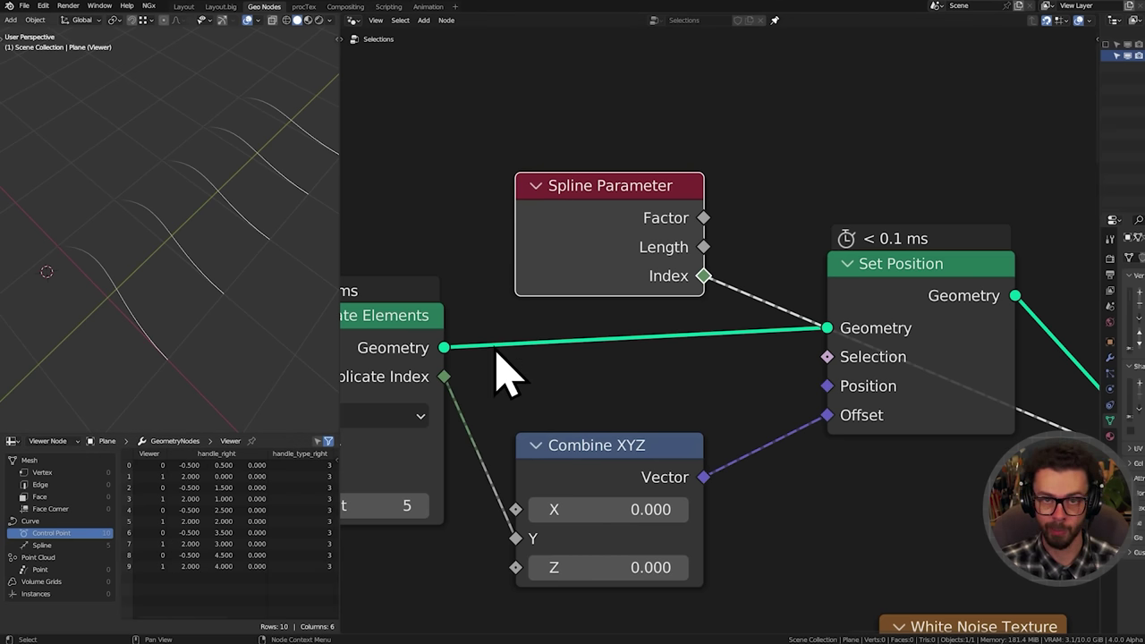
{"action": "scroll", "coordinate": [486, 319], "scroll_direction": "down", "scroll_amount": 2}
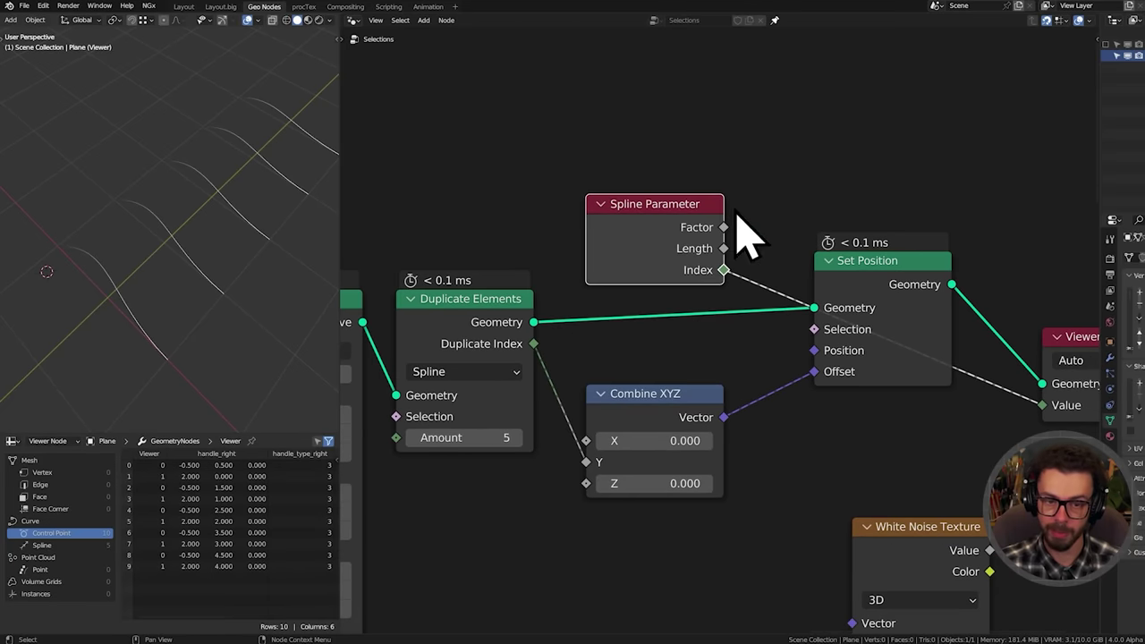
{"action": "mouse_move", "coordinate": [685, 299]}
{"action": "left_mouse_down"}
{"action": "mouse_move", "coordinate": [757, 118]}
{"action": "mouse_move", "coordinate": [686, 277]}
{"action": "mouse_move", "coordinate": [734, 293]}
{"action": "left_mouse_up"}
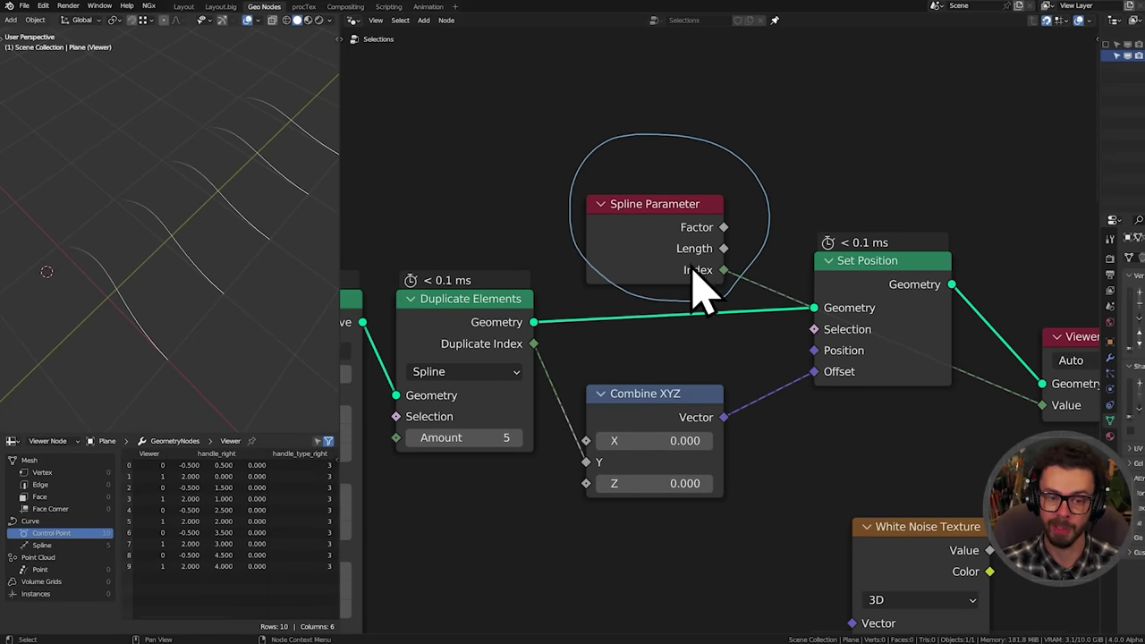
Hide the Mesh Island node's unused sockets and place it beneath the Accumulate Field node
{"action": "scroll", "coordinate": [716, 315], "scroll_direction": "down", "scroll_amount": 2}
{"action": "middle_click_drag", "start_coordinate": [704, 366], "coordinate": [710, 256]}
{"action": "middle_click_drag", "start_coordinate": [557, 370], "coordinate": [659, 397]}
{"action": "left_click", "coordinate": [659, 397]}
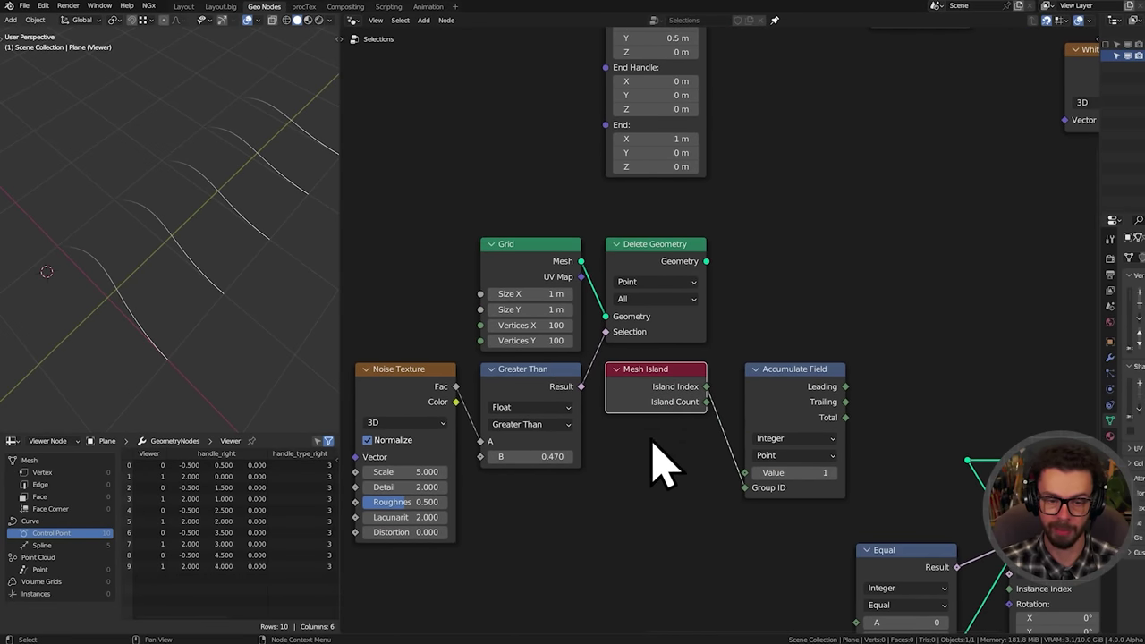
{"action": "left_click_drag", "start_coordinate": [707, 386], "coordinate": [745, 487]}
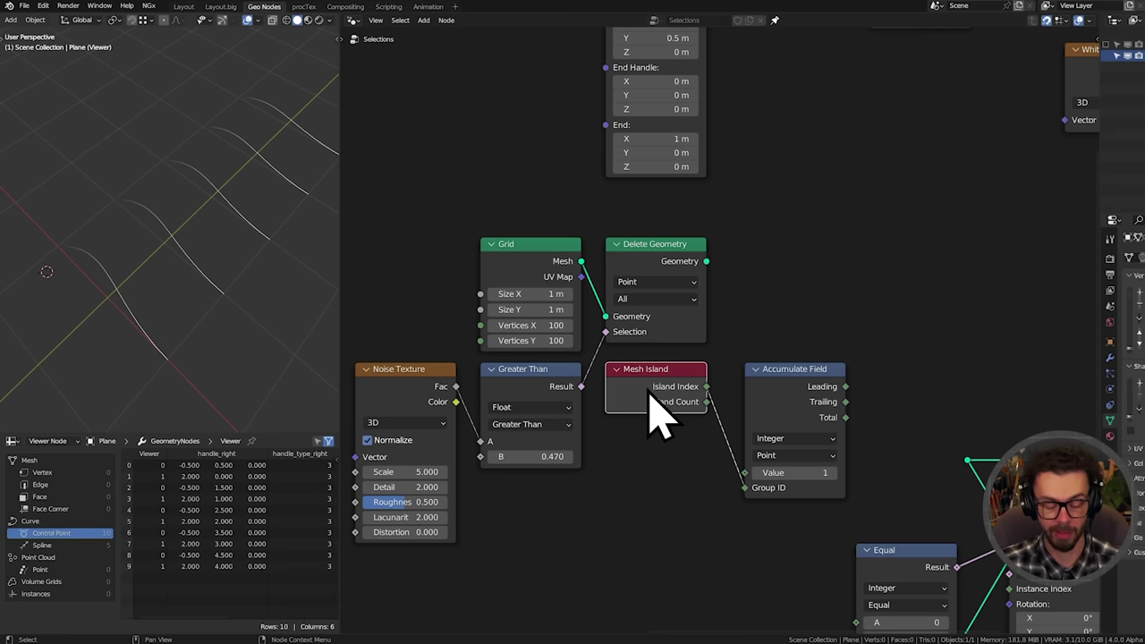
{"action": "key", "text": "ctrl+h"}
{"action": "left_click_drag", "start_coordinate": [653, 378], "coordinate": [793, 525]}
Delete the Grid, Delete Geometry, Noise Texture and Greater Than nodes, and frame Accumulate Field with Mesh Island as "INDICES PER ISLAND"
{"action": "left_click_drag", "start_coordinate": [689, 501], "coordinate": [455, 301]}
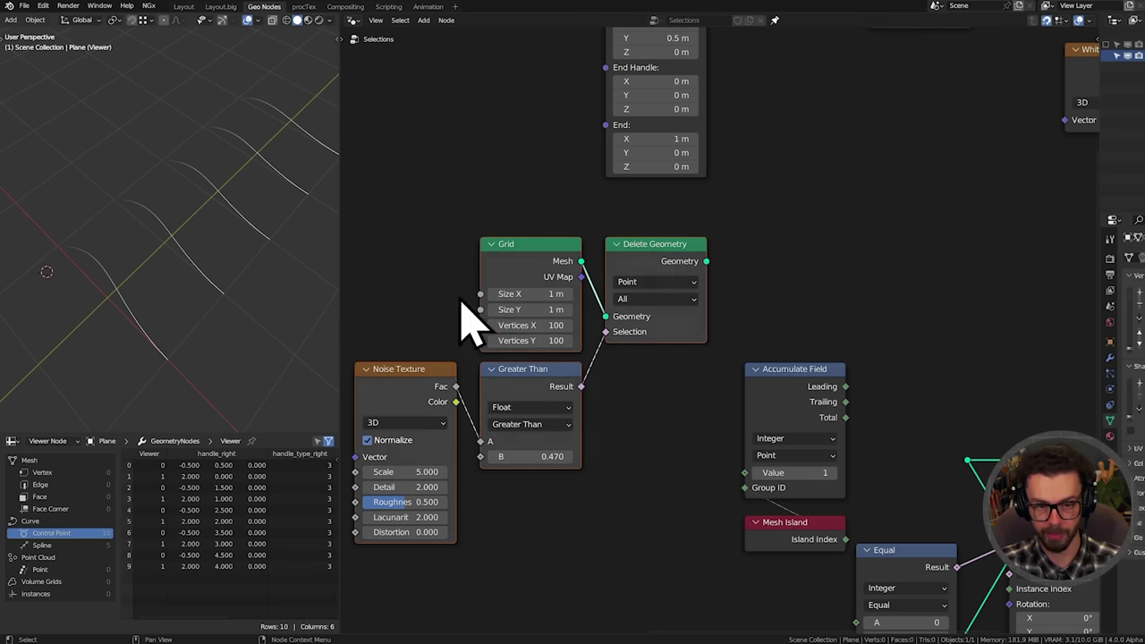
{"action": "key", "text": "x"}
{"action": "left_click_drag", "start_coordinate": [601, 340], "coordinate": [807, 560]}
{"action": "key", "text": "g"}
{"action": "left_click", "coordinate": [761, 401]}
{"action": "key", "text": "ctrl+j"}
{"action": "left_click", "coordinate": [672, 262]}
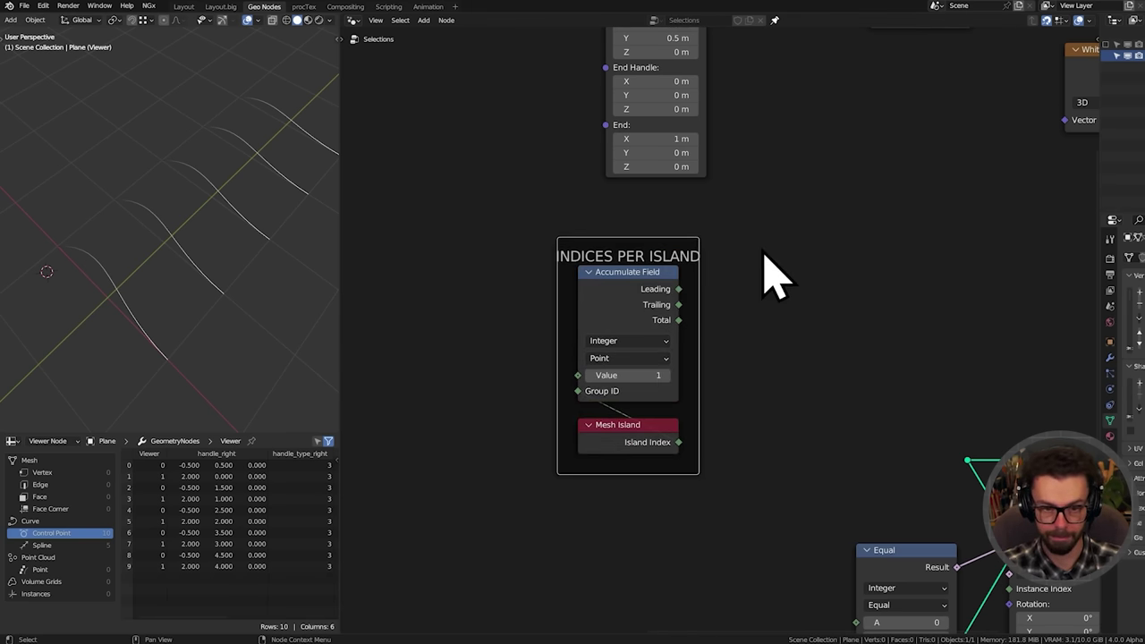
Move the "INDICES PER ISLAND" frame down and away from the curve nodes
{"action": "scroll", "coordinate": [818, 307], "scroll_direction": "down", "scroll_amount": 2}
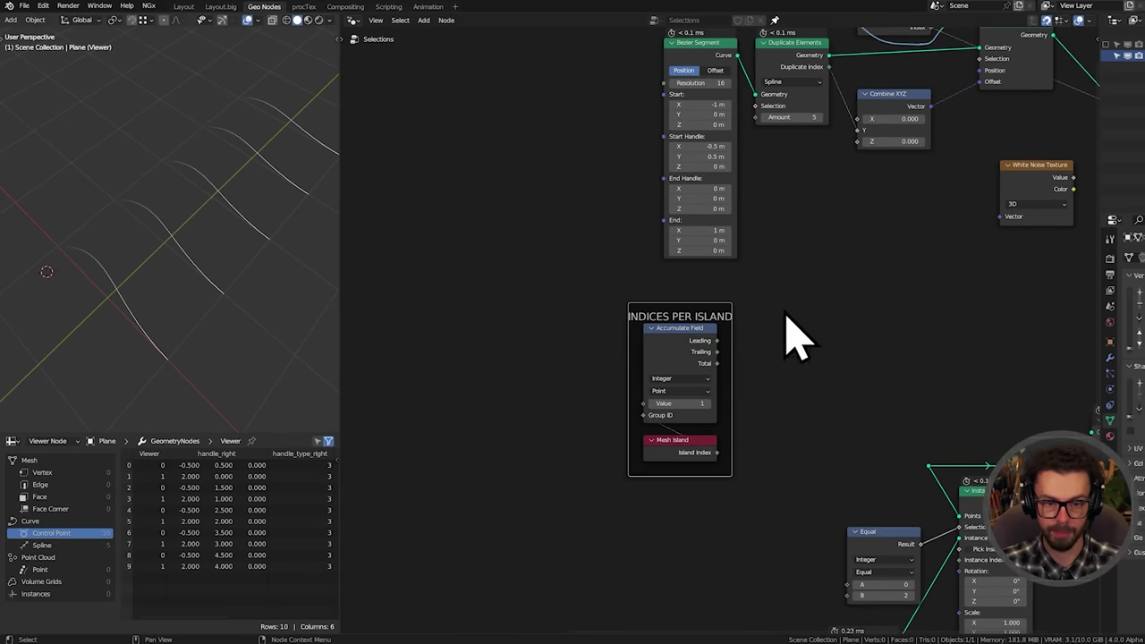
{"action": "key", "text": "g"}
{"action": "middle_click_drag", "start_coordinate": [739, 358], "coordinate": [677, 417]}
Hide the Spline Parameter node's unused sockets and place it below the Combine XYZ node
{"action": "scroll", "coordinate": [712, 341], "scroll_direction": "up", "scroll_amount": 4}
{"action": "middle_click_drag", "start_coordinate": [711, 341], "coordinate": [620, 413]}
{"action": "left_click", "coordinate": [679, 251]}
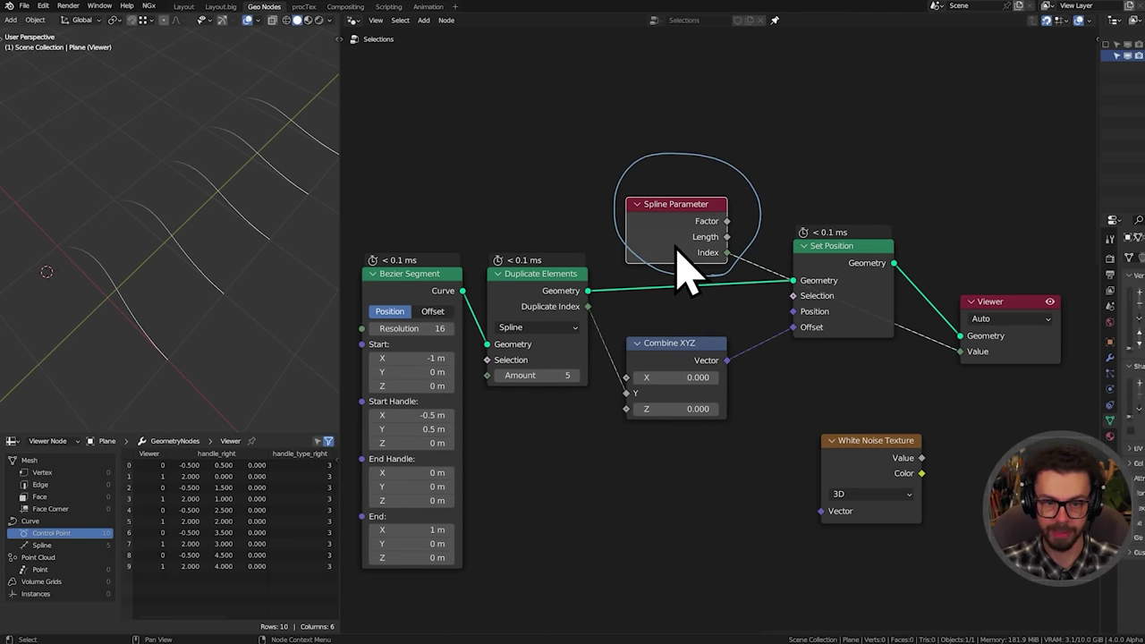
{"action": "key", "text": "ctrl+h"}
{"action": "key", "text": "g"}
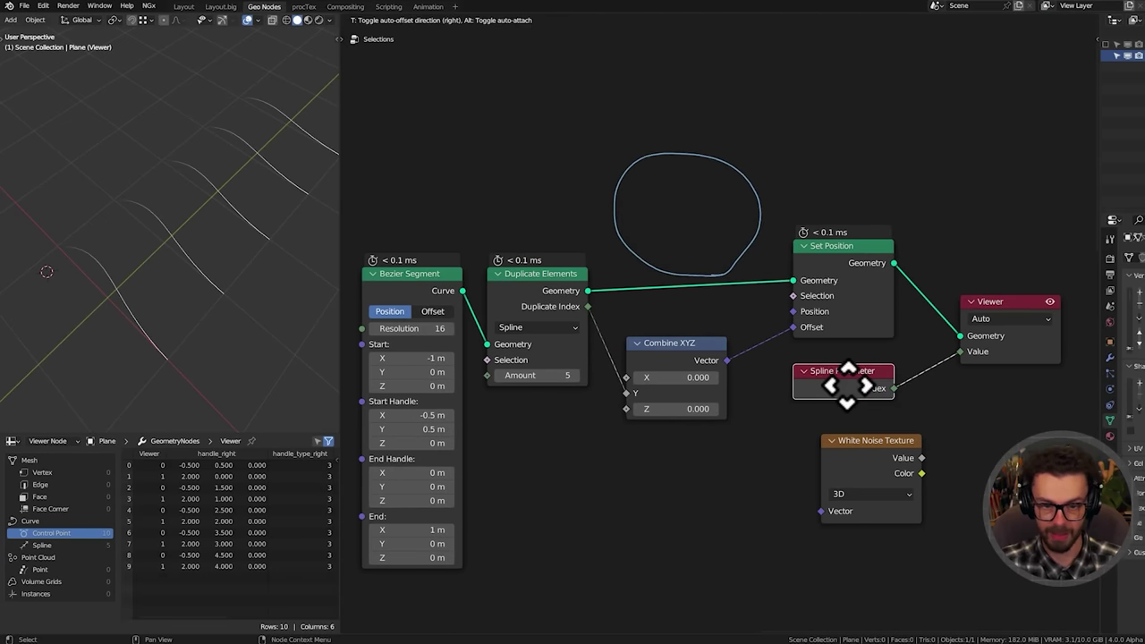
{"action": "middle_click_drag", "start_coordinate": [846, 394], "coordinate": [838, 347]}
{"action": "left_click_drag", "start_coordinate": [844, 334], "coordinate": [665, 486]}
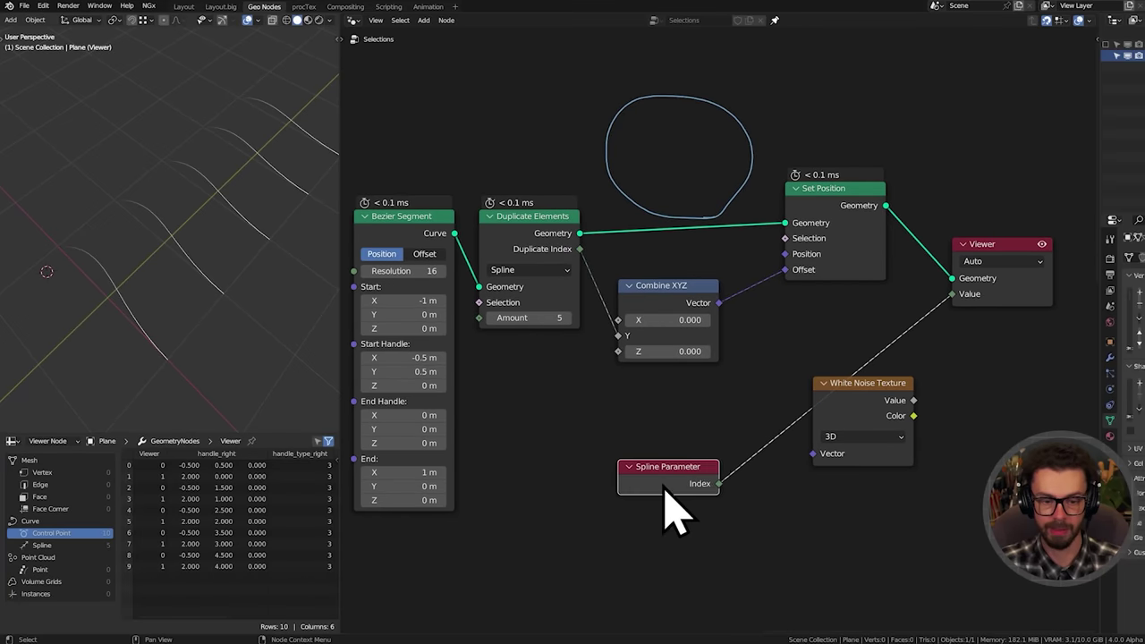
Frame the Spline Parameter node and label the frame "INDICES IN SPLINE"
{"action": "key", "text": "ctrl+j"}
{"action": "left_click", "coordinate": [693, 438]}
{"action": "key", "text": "F2"}
{"action": "type", "text": "INDICES IN SPLINE"}
{"action": "key", "text": "Return"}
{"action": "scroll", "coordinate": [696, 443], "scroll_direction": "down", "scroll_amount": 1}
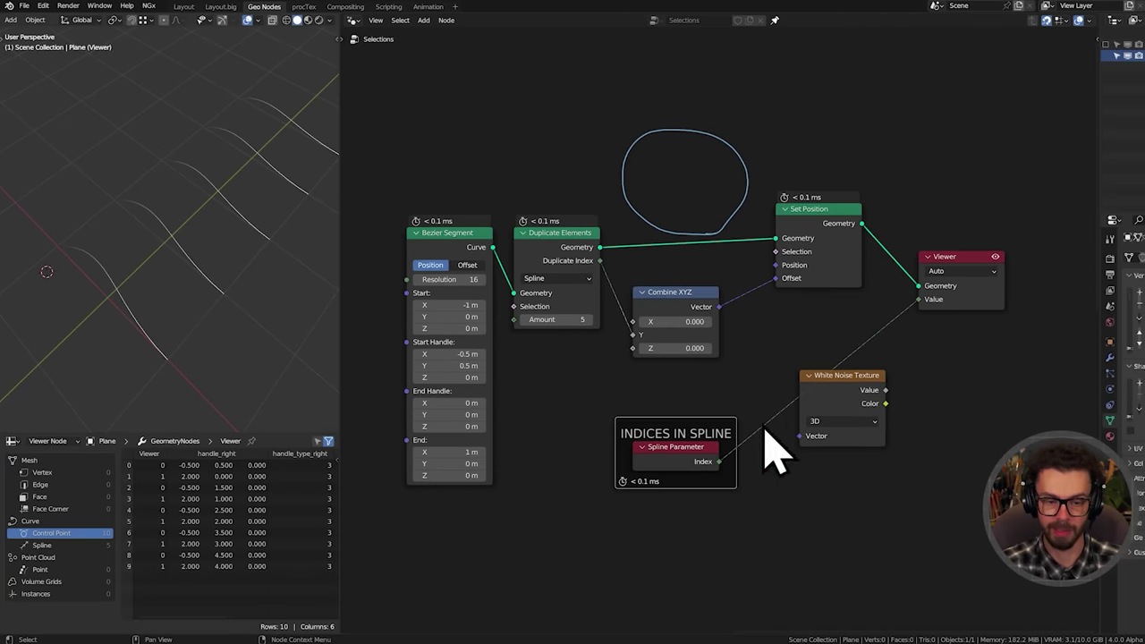
Cut the Spline Parameter's link to the Viewer and move its frame beside "INDICES PER ISLAND"
{"action": "right_click_drag", "start_coordinate": [744, 391], "coordinate": [750, 458], "text": "ctrl"}
{"action": "scroll", "coordinate": [659, 474], "scroll_direction": "down", "scroll_amount": 4}
{"action": "middle_click_drag", "start_coordinate": [655, 476], "coordinate": [793, 310]}
{"action": "left_click_drag", "start_coordinate": [793, 309], "coordinate": [527, 414]}
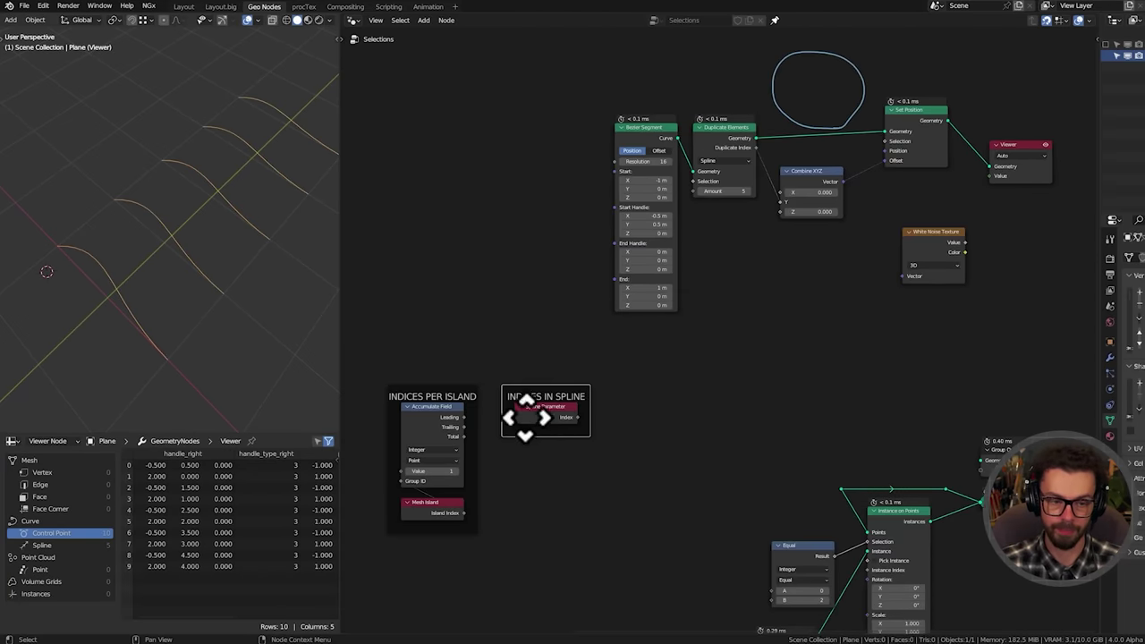
Move the "INDICES PER ISLAND" and "INDICES IN SPLINE" frames together to line up with the earlier reference frame
{"action": "scroll", "coordinate": [515, 414], "scroll_direction": "up", "scroll_amount": 3}
{"action": "middle_click_drag", "start_coordinate": [506, 413], "coordinate": [553, 418]}
{"action": "left_click_drag", "start_coordinate": [499, 340], "coordinate": [671, 447]}
{"action": "middle_click_drag", "start_coordinate": [671, 448], "coordinate": [766, 391]}
{"action": "key", "text": "g"}
{"action": "left_click", "coordinate": [664, 470]}
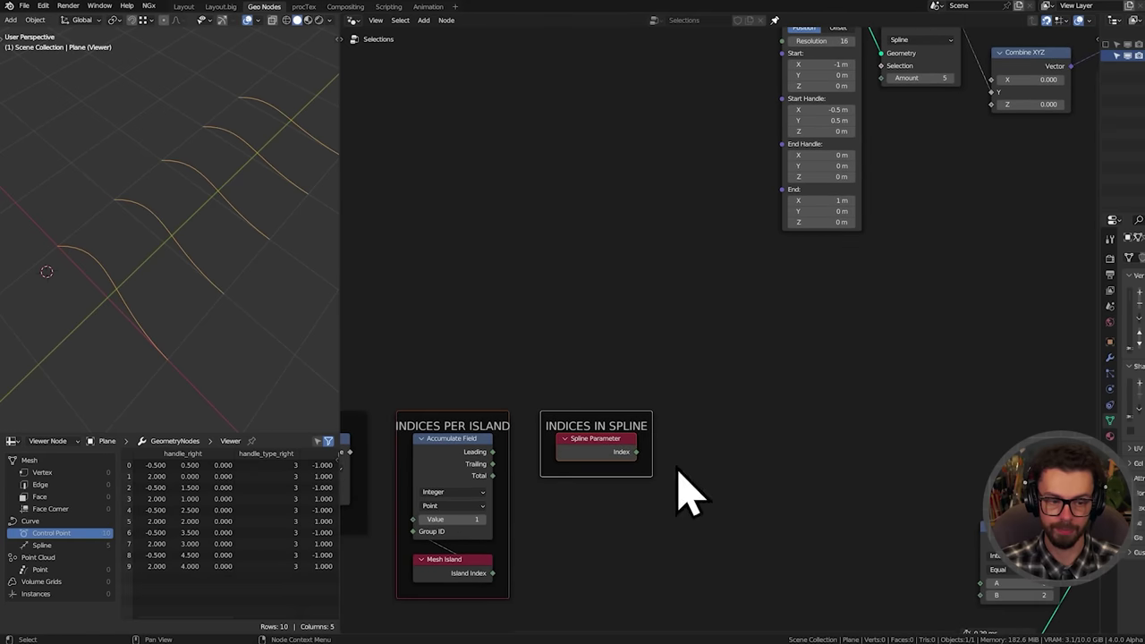
Erase the annotation circle drawn above the curve nodes
{"action": "middle_click_drag", "start_coordinate": [903, 276], "coordinate": [760, 400]}
{"action": "middle_click_drag", "start_coordinate": [825, 276], "coordinate": [648, 419]}
{"action": "mouse_move", "coordinate": [716, 220]}
{"action": "right_mouse_down"}
{"action": "mouse_move", "coordinate": [692, 182]}
{"action": "mouse_move", "coordinate": [693, 242]}
{"action": "right_mouse_up"}
{"action": "middle_click_drag", "start_coordinate": [652, 274], "coordinate": [647, 271]}
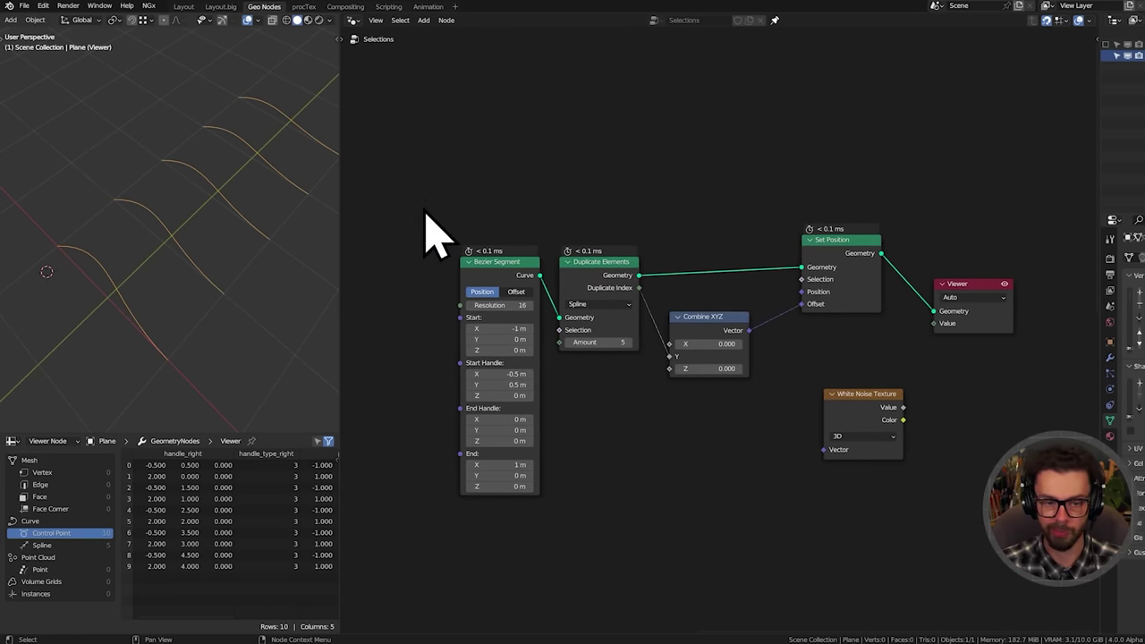
Preview the Duplicate Index with the Set Position geometry in the Viewer and inspect the Spline domain in the spreadsheet
{"action": "scroll", "coordinate": [473, 263], "scroll_direction": "up", "scroll_amount": 2}
{"action": "scroll", "coordinate": [572, 255], "scroll_direction": "up", "scroll_amount": 1}
{"action": "left_click", "coordinate": [586, 273], "text": "ctrl+shift"}
{"action": "left_click", "coordinate": [586, 273], "text": "ctrl+shift"}
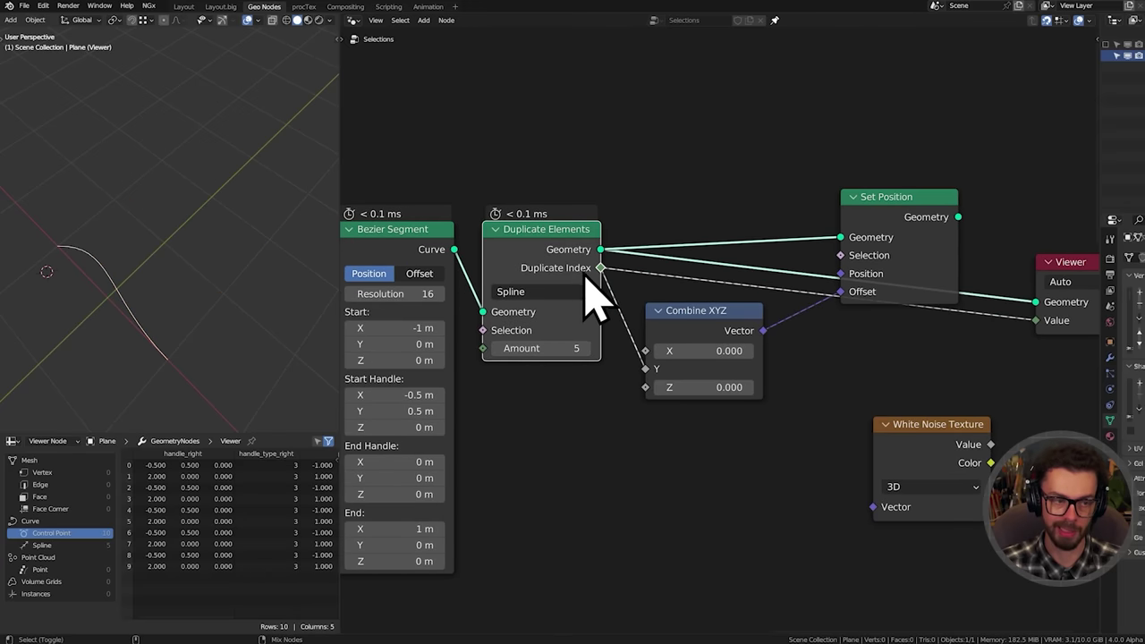
{"action": "left_click", "coordinate": [906, 257], "text": "ctrl+shift"}
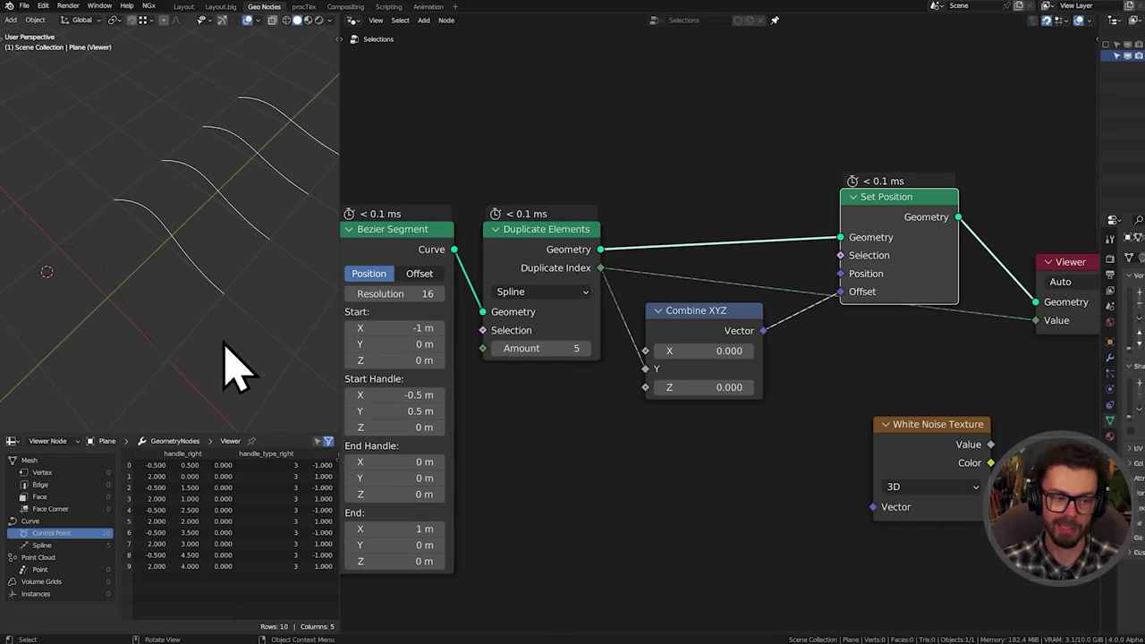
{"action": "left_click", "coordinate": [59, 545]}
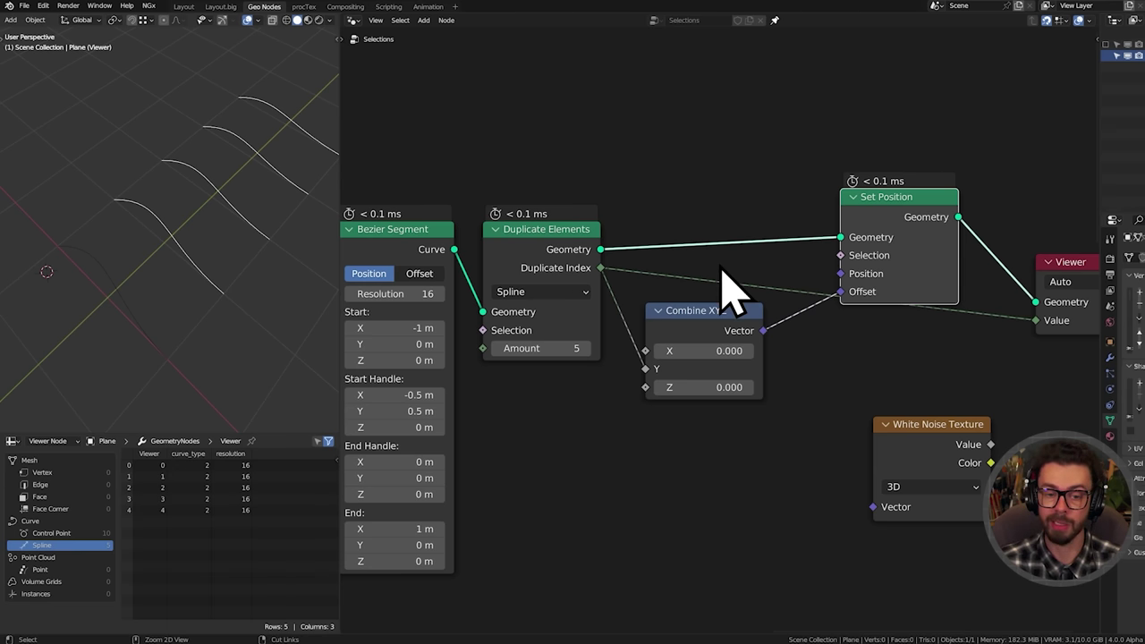
Cut the Duplicate Index link to the Viewer and shift the curve nodes away from it to make room
{"action": "right_click_drag", "start_coordinate": [723, 274], "coordinate": [705, 306], "text": "ctrl"}
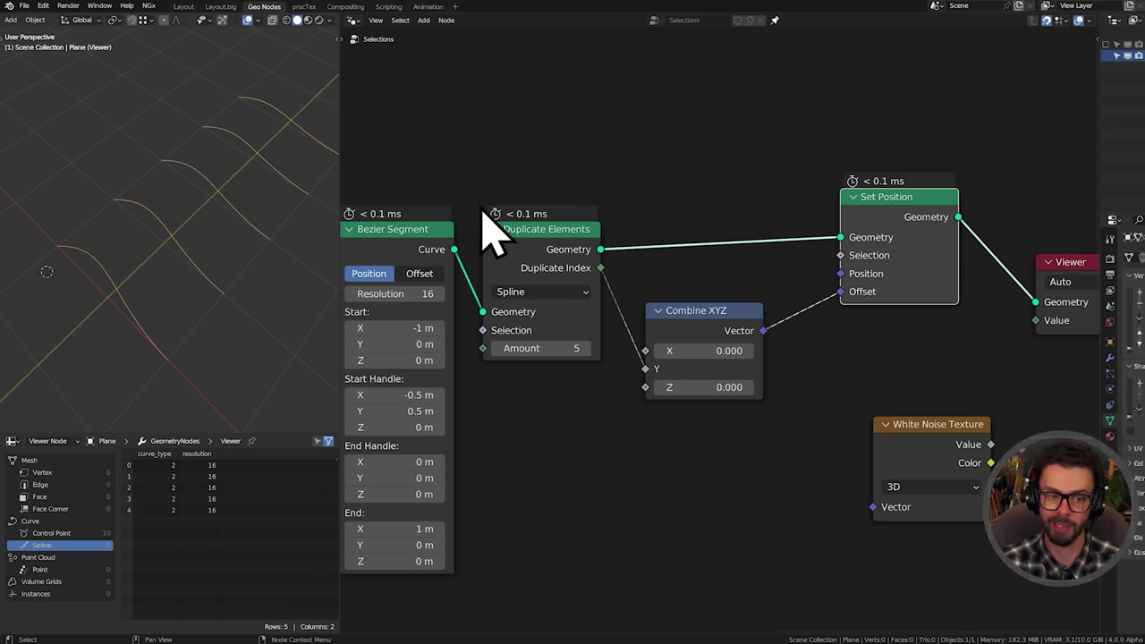
{"action": "left_click_drag", "start_coordinate": [411, 166], "coordinate": [906, 374]}
{"action": "key", "text": "g"}
{"action": "left_click", "coordinate": [585, 315]}
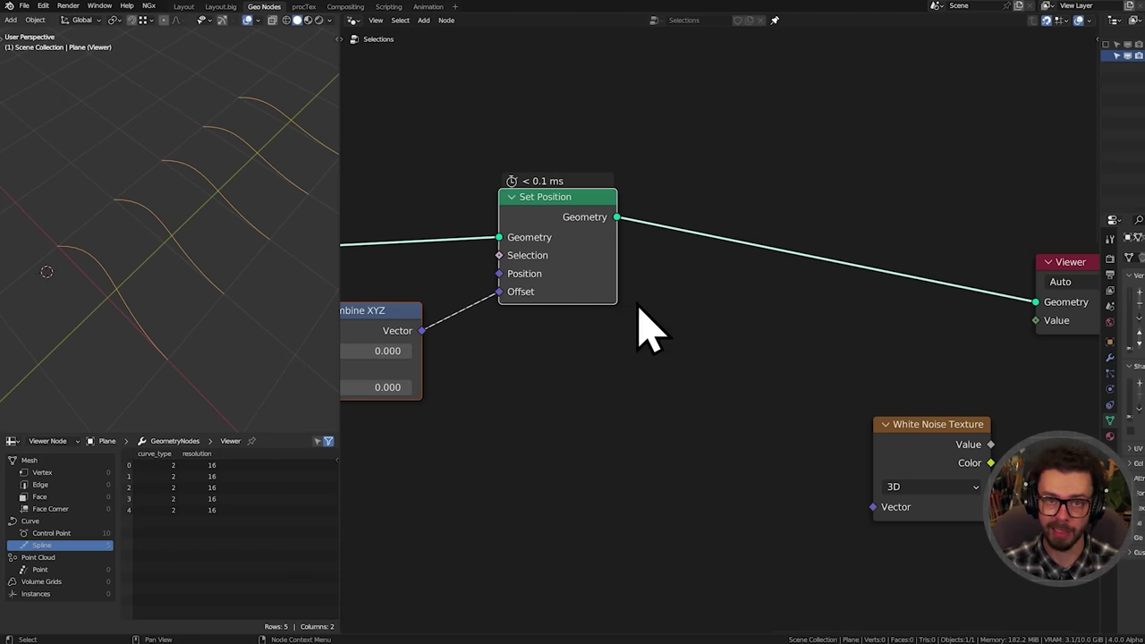
Add an Index node below the Set Position node
{"action": "key", "text": "shift+a"}
{"action": "left_click", "coordinate": [684, 184]}
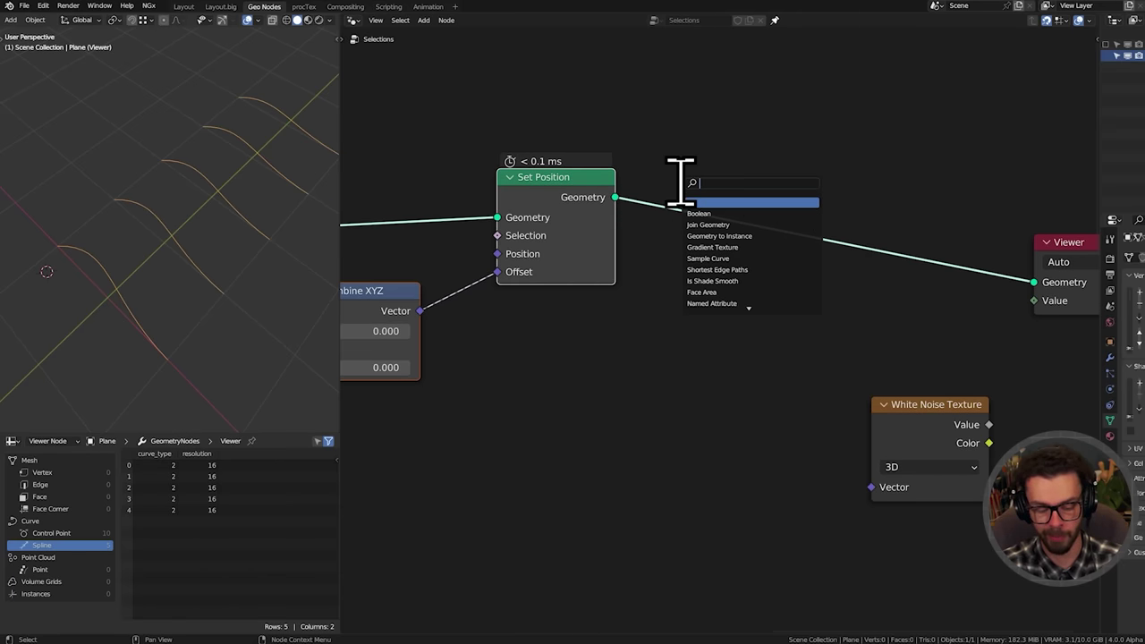
{"action": "type", "text": "index"}
{"action": "key", "text": "Return"}
{"action": "left_click", "coordinate": [516, 350]}
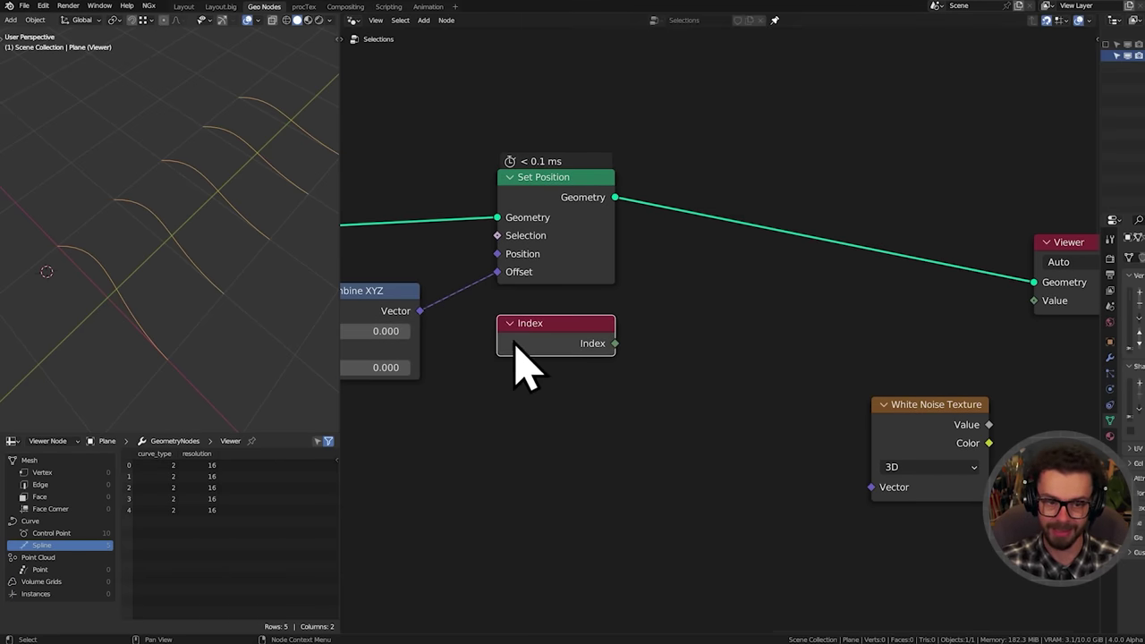
Connect the Index node to the Viewer and show the Control Point domain in the spreadsheet
{"action": "scroll", "coordinate": [555, 362], "scroll_direction": "up", "scroll_amount": 2}
{"action": "left_click", "coordinate": [565, 369], "text": "ctrl+shift"}
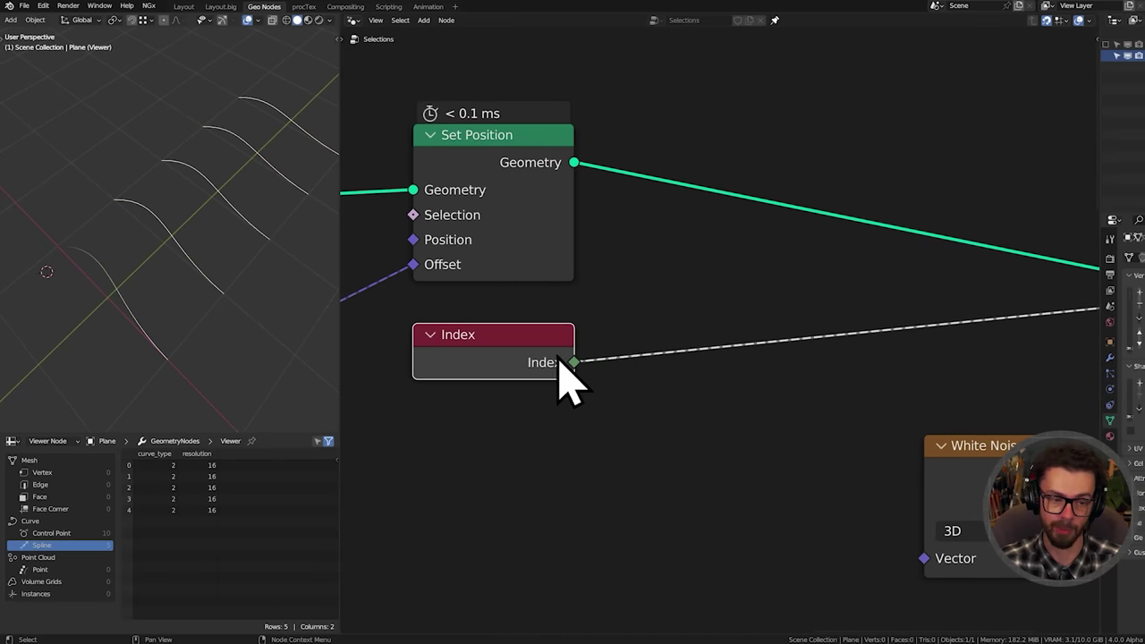
{"action": "left_click", "coordinate": [64, 533]}
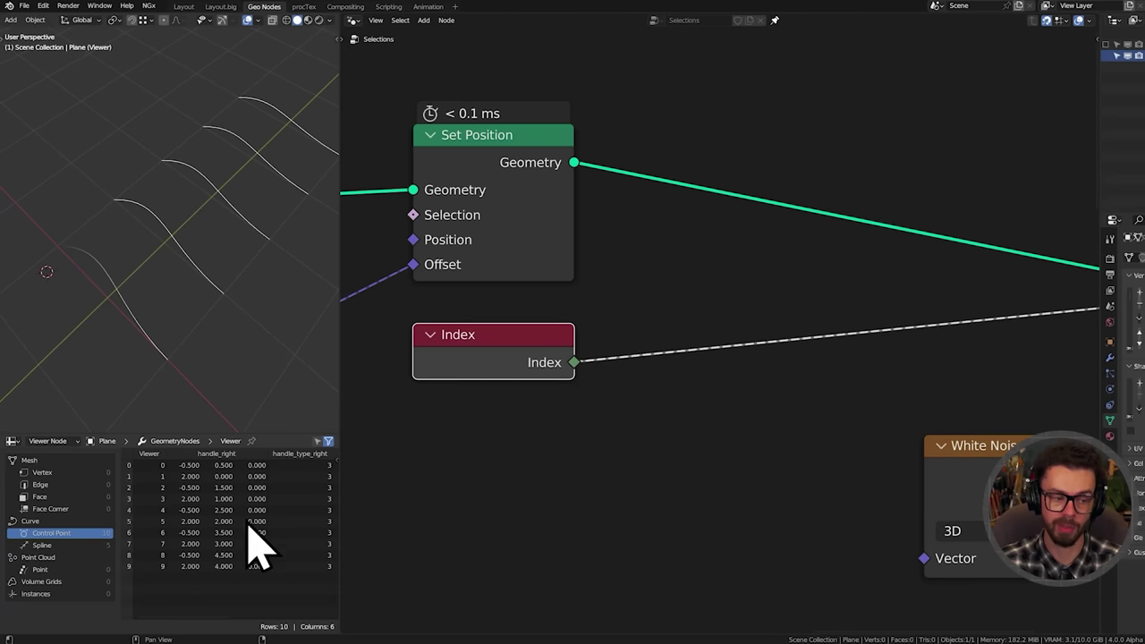
Move the Viewer closer and insert an Evaluate on Domain node on the link from Index to the Viewer
{"action": "scroll", "coordinate": [706, 398], "scroll_direction": "down", "scroll_amount": 1}
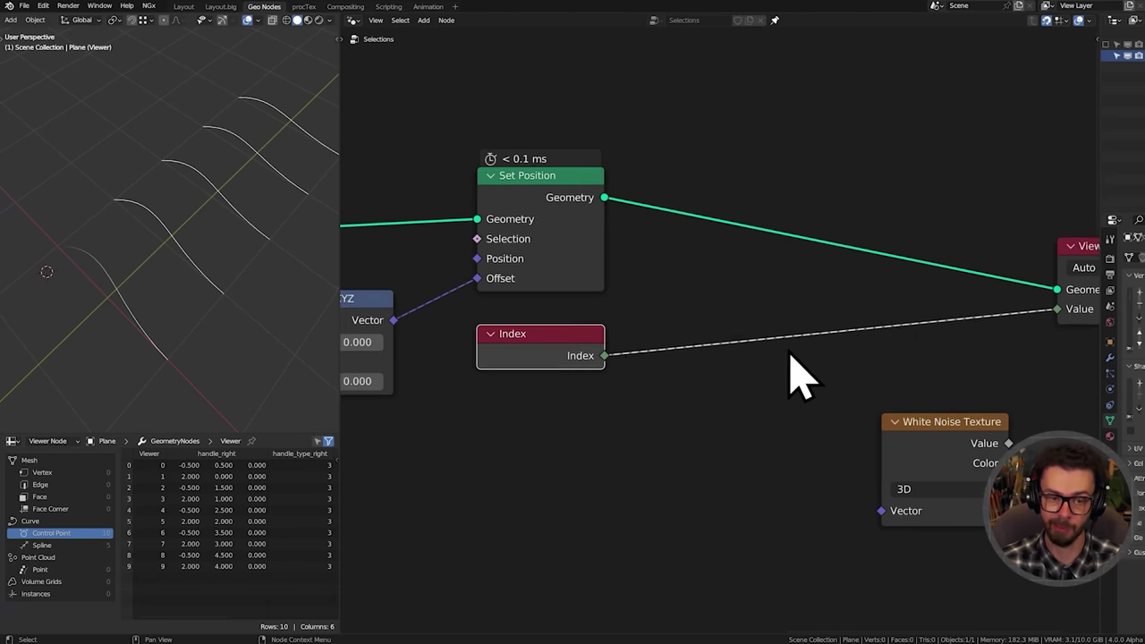
{"action": "left_click_drag", "start_coordinate": [1049, 269], "coordinate": [885, 249]}
{"action": "key", "text": "shift+a"}
{"action": "left_click", "coordinate": [771, 268]}
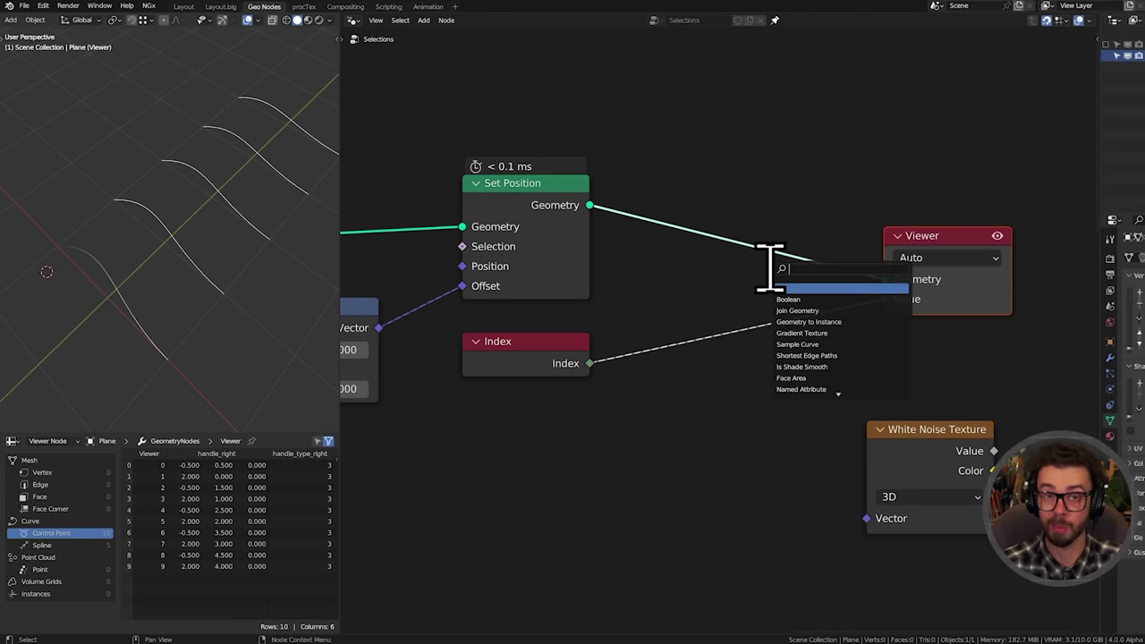
{"action": "key", "text": "Escape"}
{"action": "key", "text": "shift+a"}
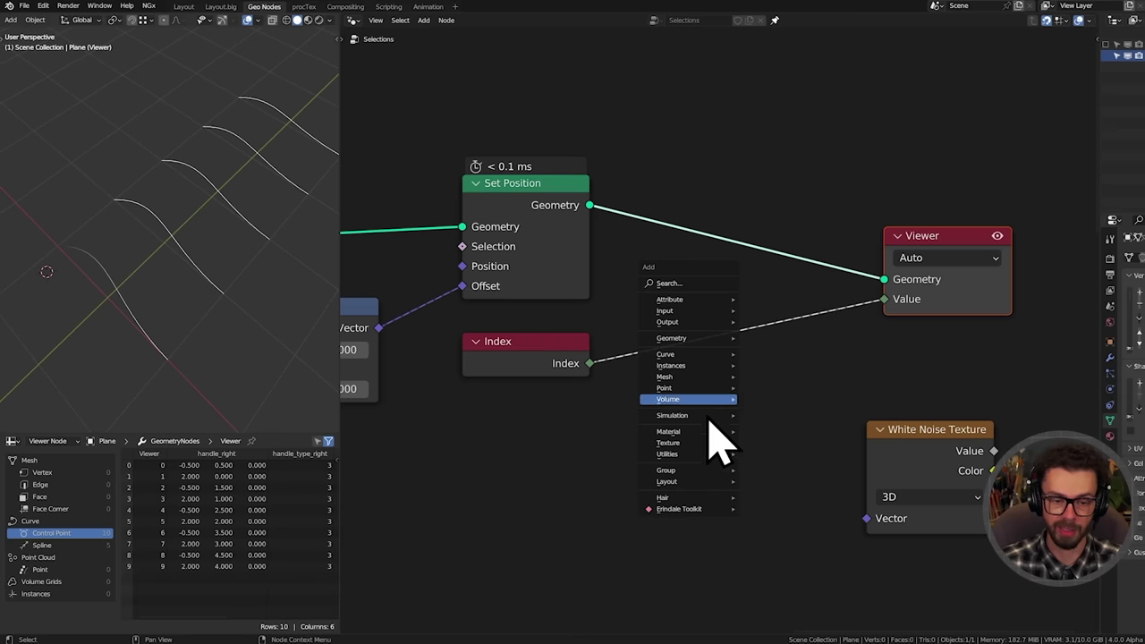
{"action": "mouse_move", "coordinate": [680, 454]}
{"action": "mouse_move", "coordinate": [778, 493]}
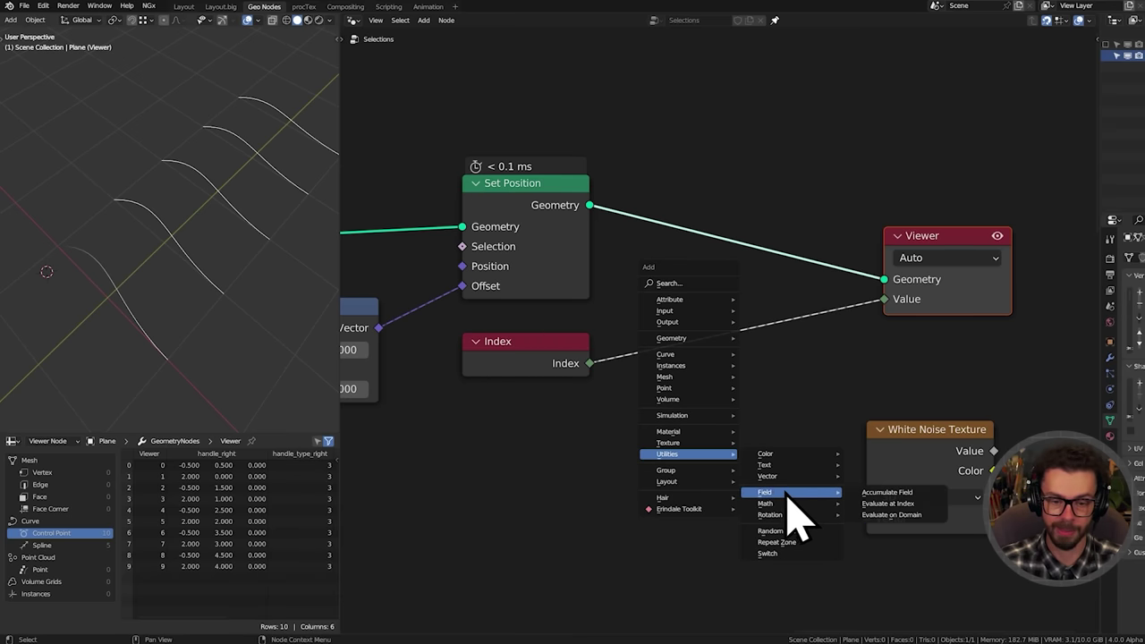
{"action": "left_click", "coordinate": [906, 524]}
{"action": "left_click", "coordinate": [670, 299]}
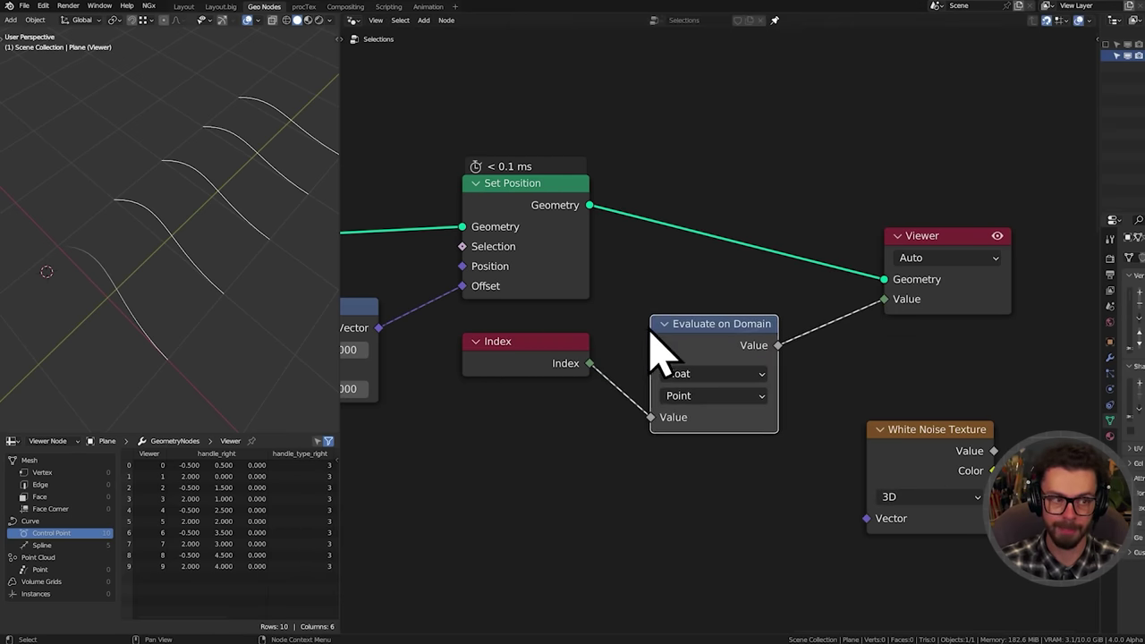
Set Evaluate on Domain to Integer and Spline, reconnect it to the Viewer, and show the Spline domain in the spreadsheet
{"action": "middle_click_drag", "start_coordinate": [670, 299], "coordinate": [710, 422], "text": "ctrl"}
{"action": "left_click", "coordinate": [756, 414]}
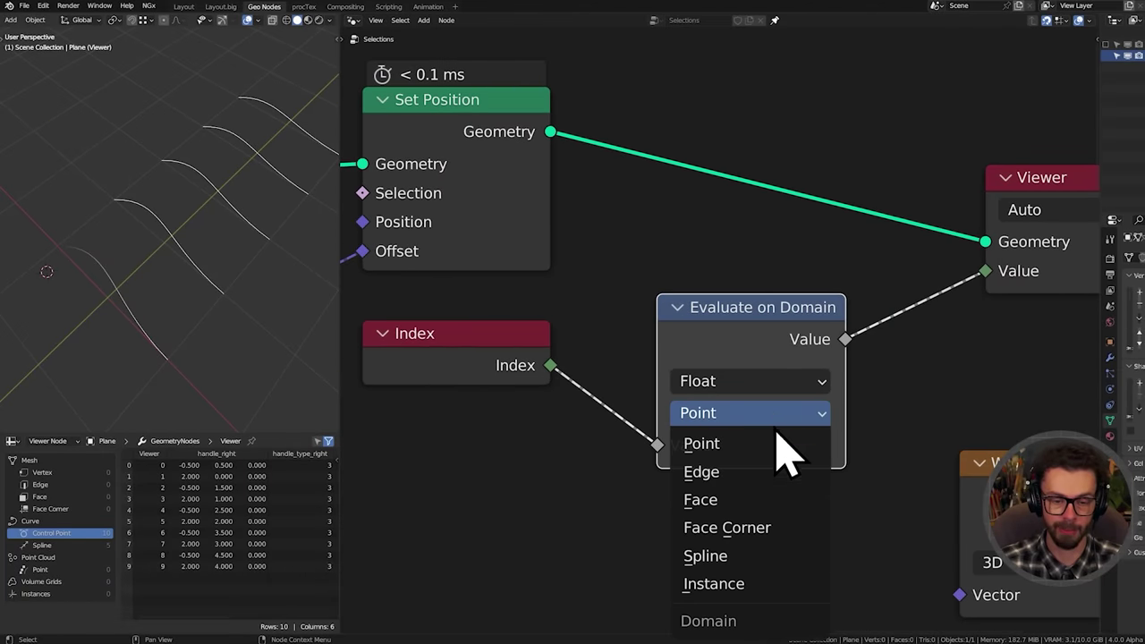
{"action": "left_click", "coordinate": [750, 556]}
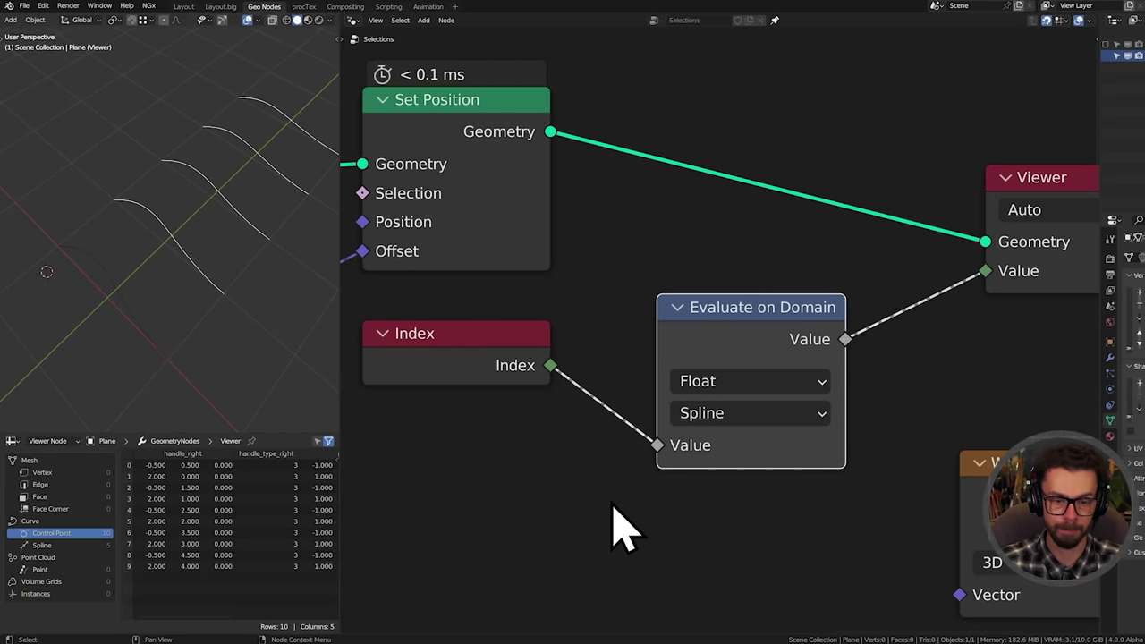
{"action": "left_click", "coordinate": [706, 381]}
{"action": "left_click", "coordinate": [704, 438]}
{"action": "left_click_drag", "start_coordinate": [552, 366], "coordinate": [723, 450]}
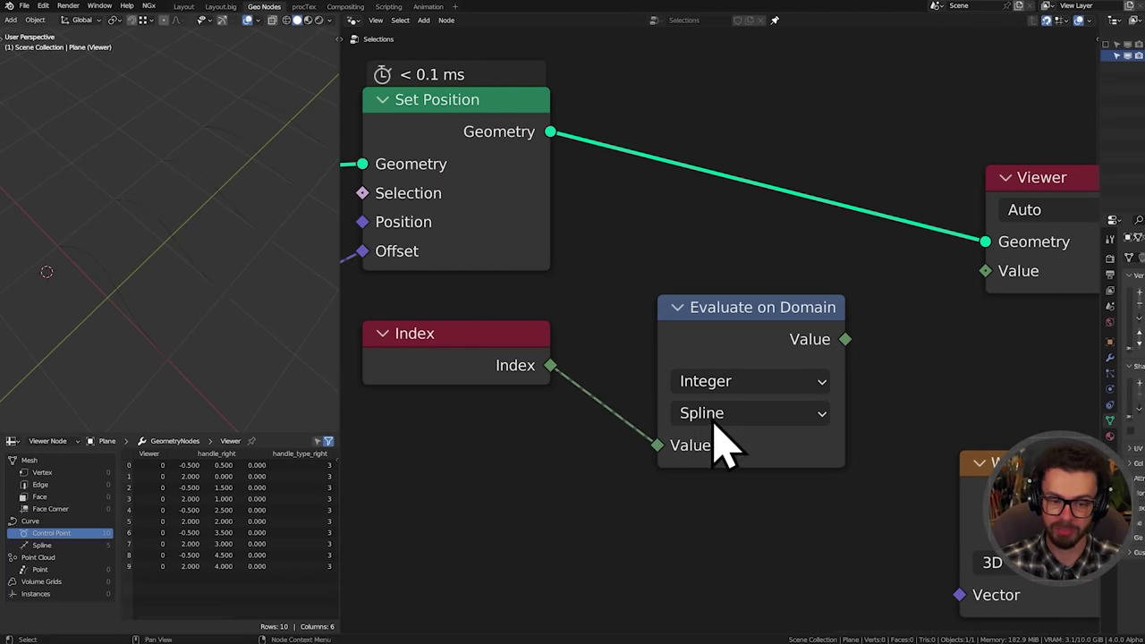
{"action": "left_click", "coordinate": [796, 354], "text": "ctrl+shift"}
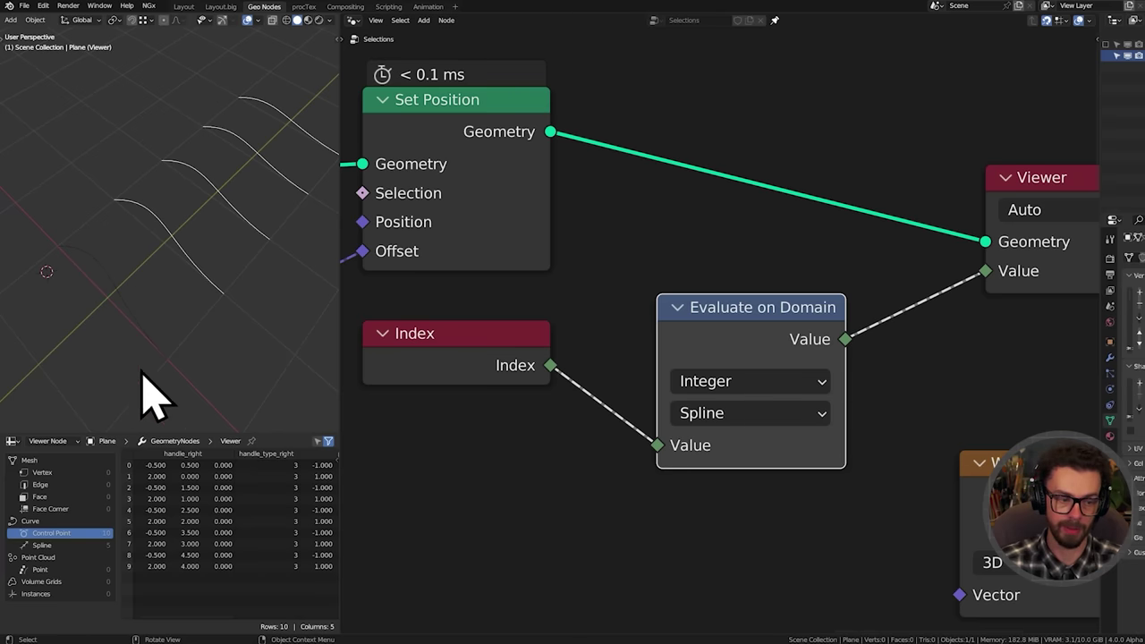
{"action": "left_click", "coordinate": [55, 545]}
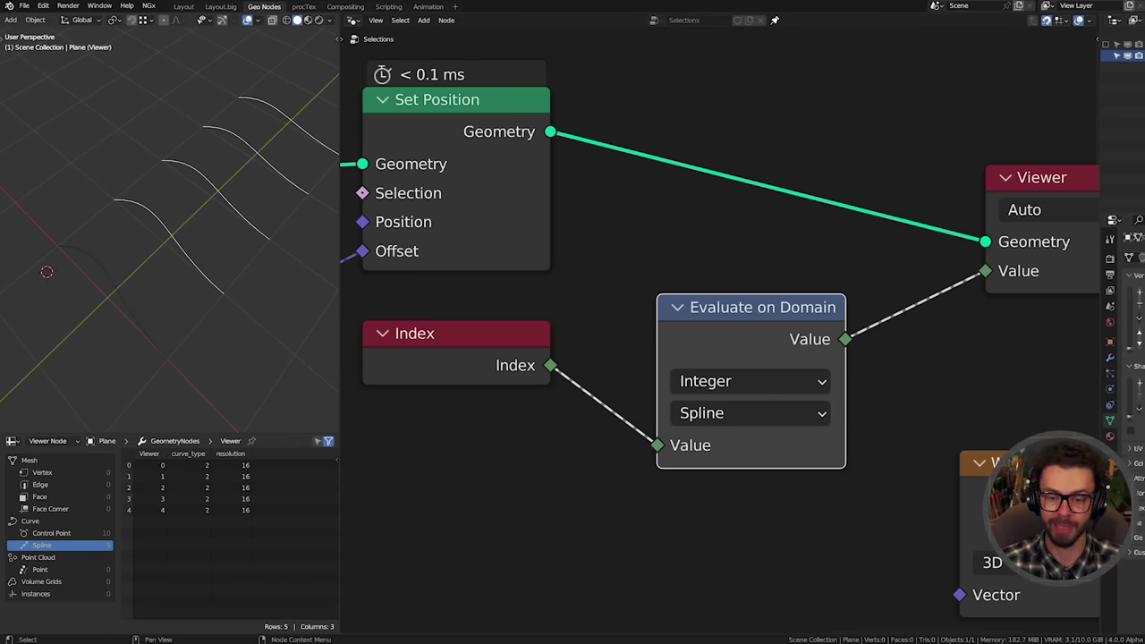
Insert the White Noise Texture after Evaluate on Domain and preview its Color output in the Viewer
{"action": "left_click_drag", "start_coordinate": [1023, 507], "coordinate": [972, 332]}
{"action": "middle_click_drag", "start_coordinate": [972, 332], "coordinate": [857, 345]}
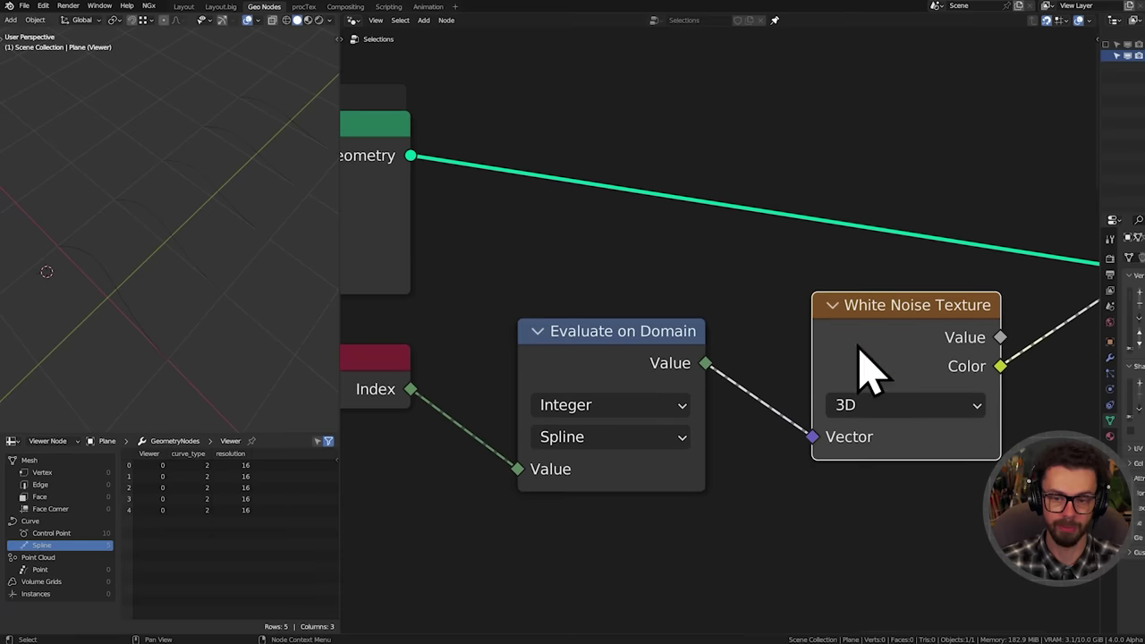
{"action": "left_click", "coordinate": [988, 361], "text": "ctrl+shift"}
{"action": "middle_click_drag", "start_coordinate": [153, 199], "coordinate": [217, 199]}
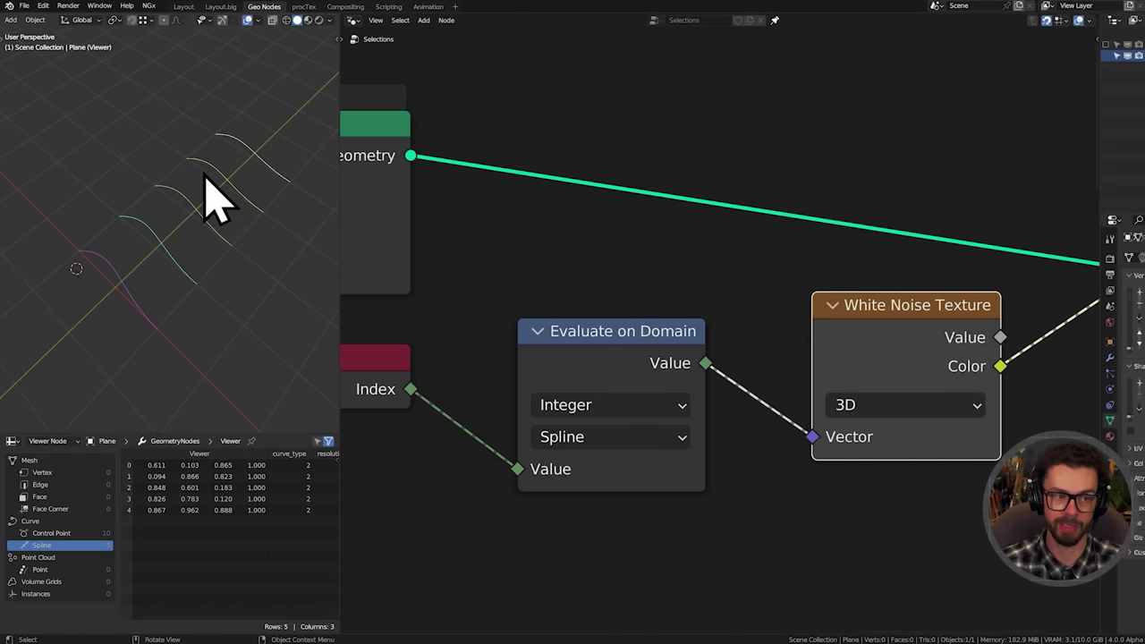
Tidy the layout by repositioning the White Noise Texture and placing Evaluate on Domain close to the Index node
{"action": "left_click_drag", "start_coordinate": [857, 390], "coordinate": [809, 429]}
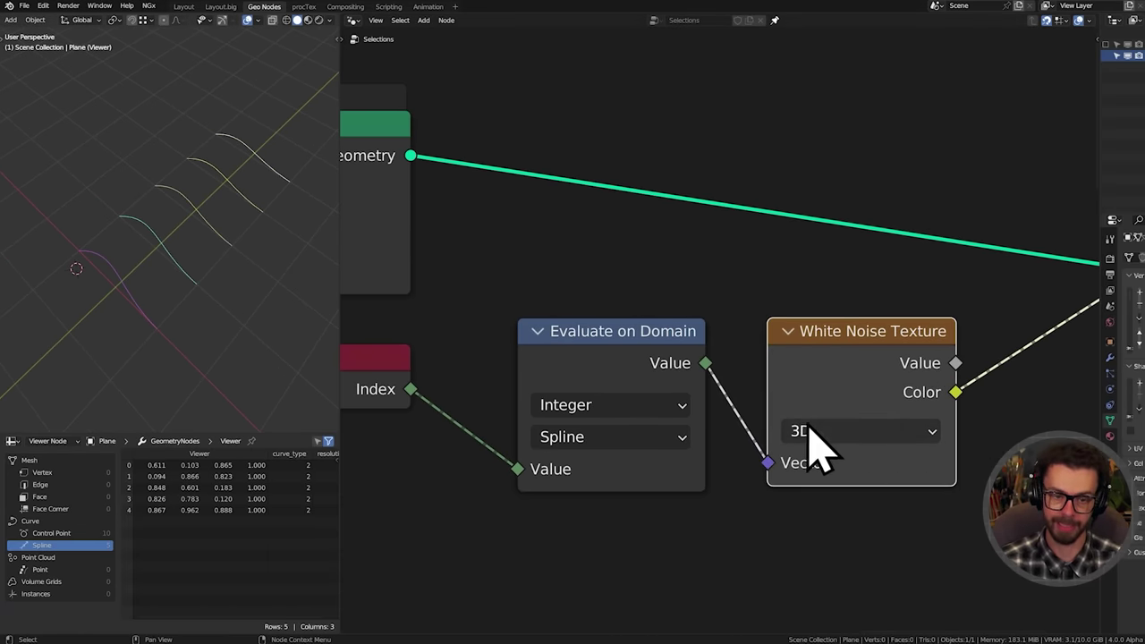
{"action": "scroll", "coordinate": [666, 428], "scroll_direction": "down", "scroll_amount": 2}
{"action": "middle_click_drag", "start_coordinate": [666, 427], "coordinate": [736, 392]}
{"action": "left_click_drag", "start_coordinate": [754, 346], "coordinate": [682, 350]}
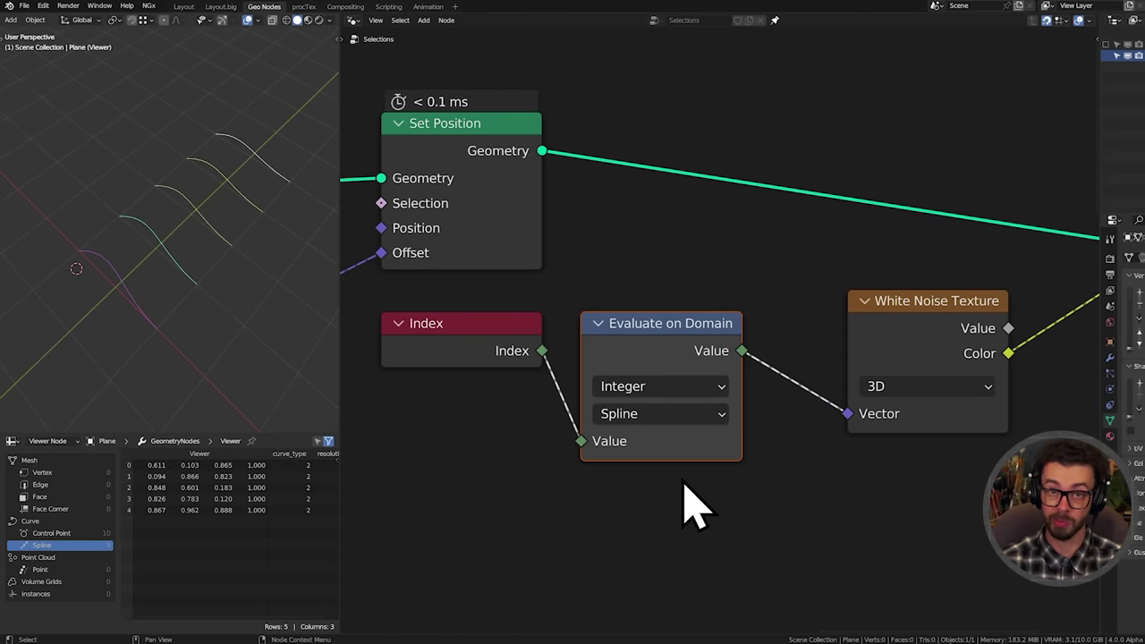
Disconnect Evaluate on Domain from the White Noise Texture, then frame it with Index as "CHANGE DOMAIN"
{"action": "right_click_drag", "start_coordinate": [797, 325], "coordinate": [787, 499], "text": "ctrl"}
{"action": "left_click", "coordinate": [480, 338], "text": "shift"}
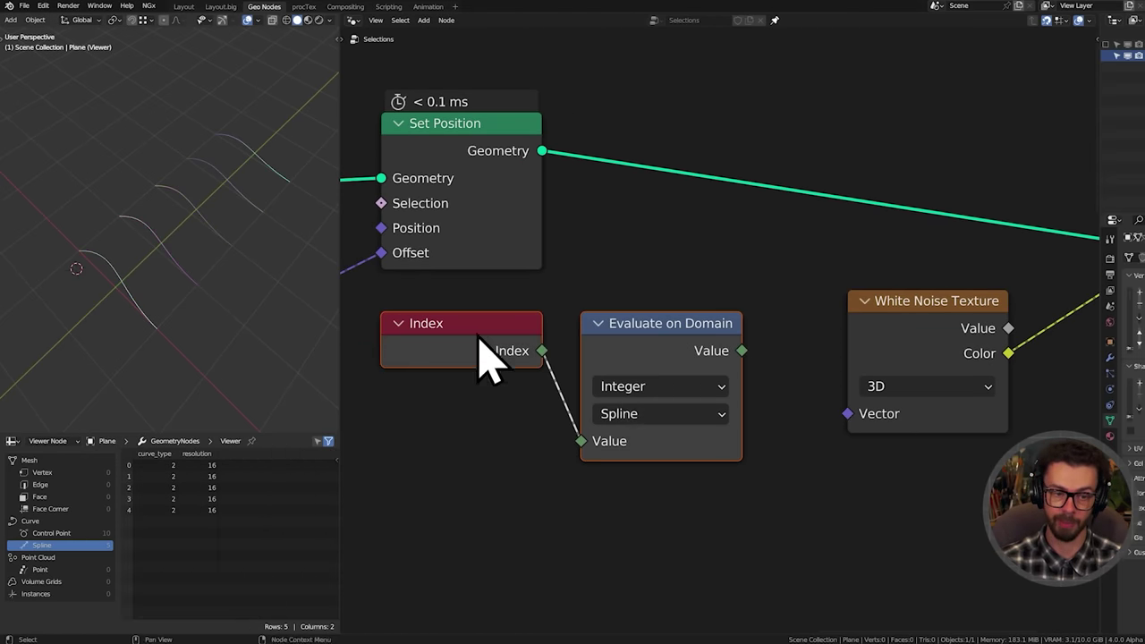
{"action": "key", "text": "ctrl+j"}
{"action": "key", "text": "F2"}
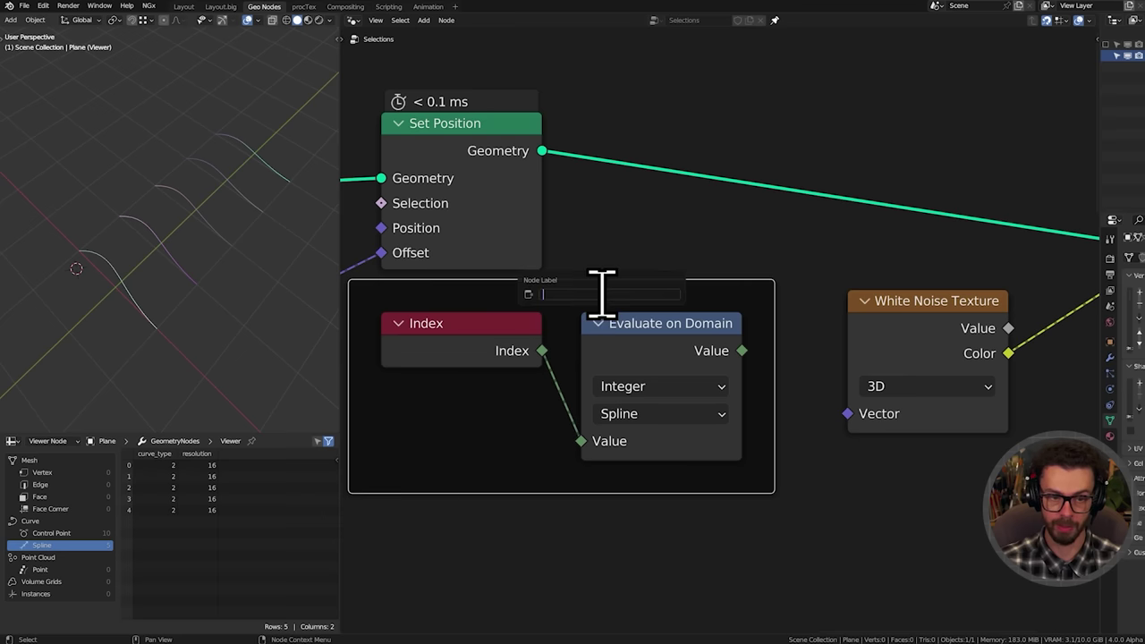
{"action": "type", "text": "CHANGE DOMAIN"}
{"action": "key", "text": "Return"}
Move the "CHANGE DOMAIN" frame beside the "INDICES IN SPLINE" frame
{"action": "scroll", "coordinate": [635, 268], "scroll_direction": "down", "scroll_amount": 2}
{"action": "key", "text": "g"}
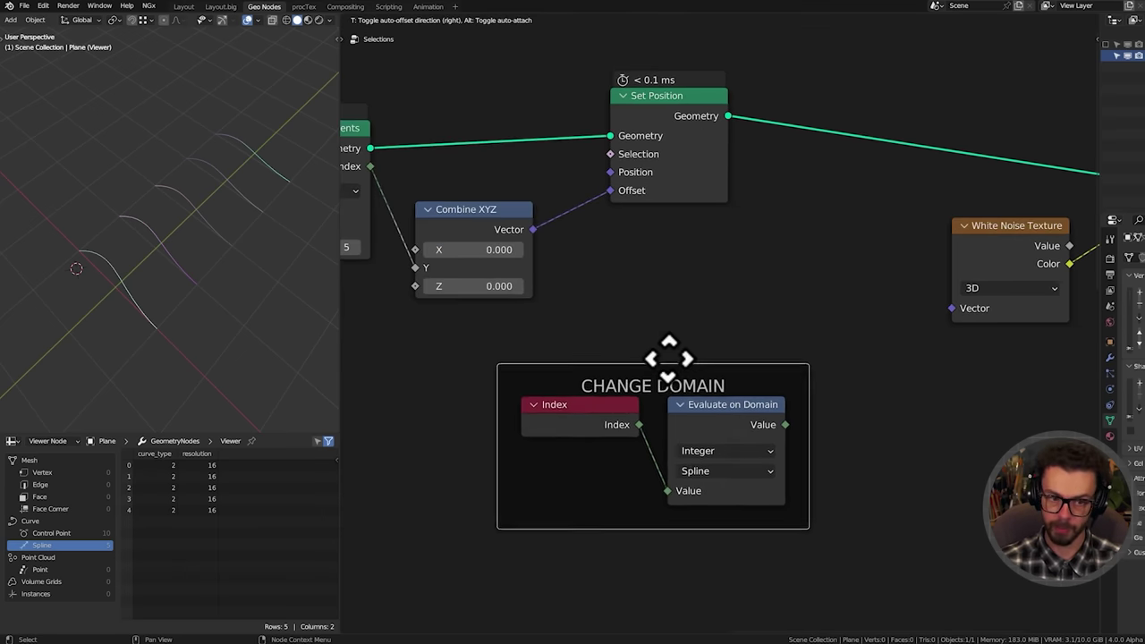
{"action": "scroll", "coordinate": [653, 358], "scroll_direction": "down", "scroll_amount": 2}
{"action": "left_click", "coordinate": [606, 501]}
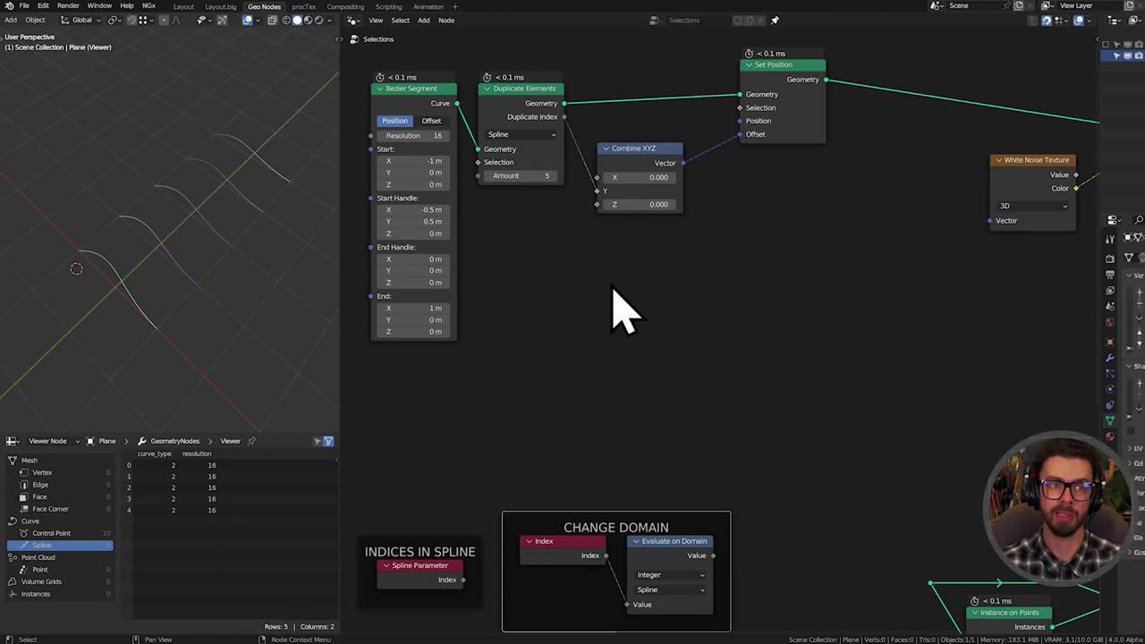
Add a Reverse Curve node in the empty area to examine its Selection input, and delete the node again
{"action": "left_click", "coordinate": [724, 261]}
{"action": "scroll", "coordinate": [752, 318], "scroll_direction": "up", "scroll_amount": 2}
{"action": "middle_click_drag", "start_coordinate": [752, 318], "coordinate": [664, 294]}
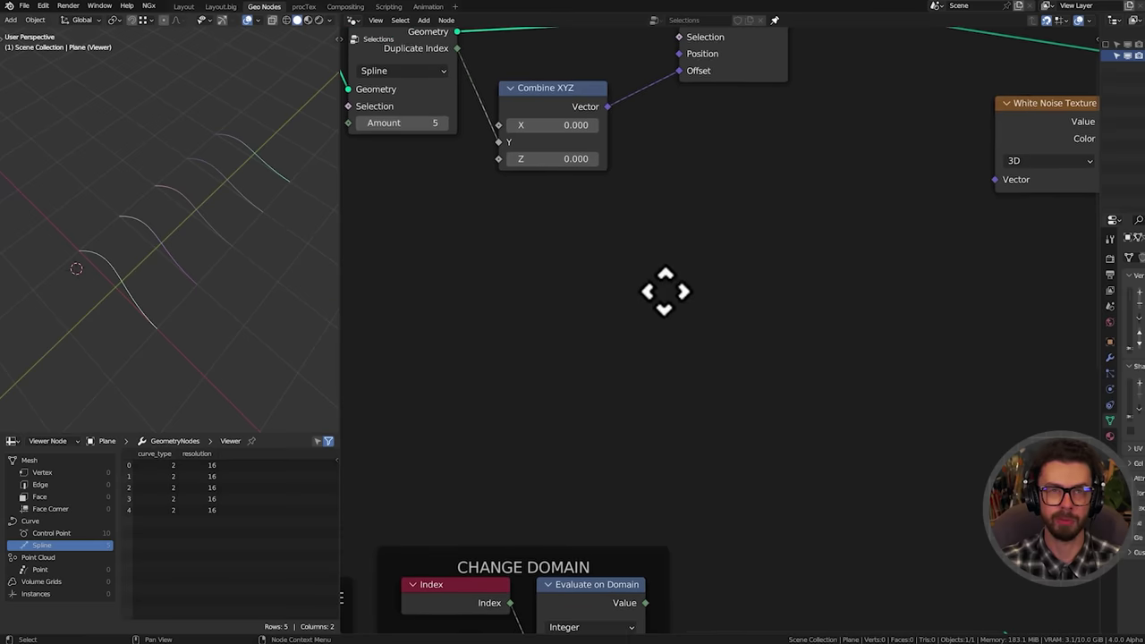
{"action": "key", "text": "shift+a"}
{"action": "left_click", "coordinate": [693, 93]}
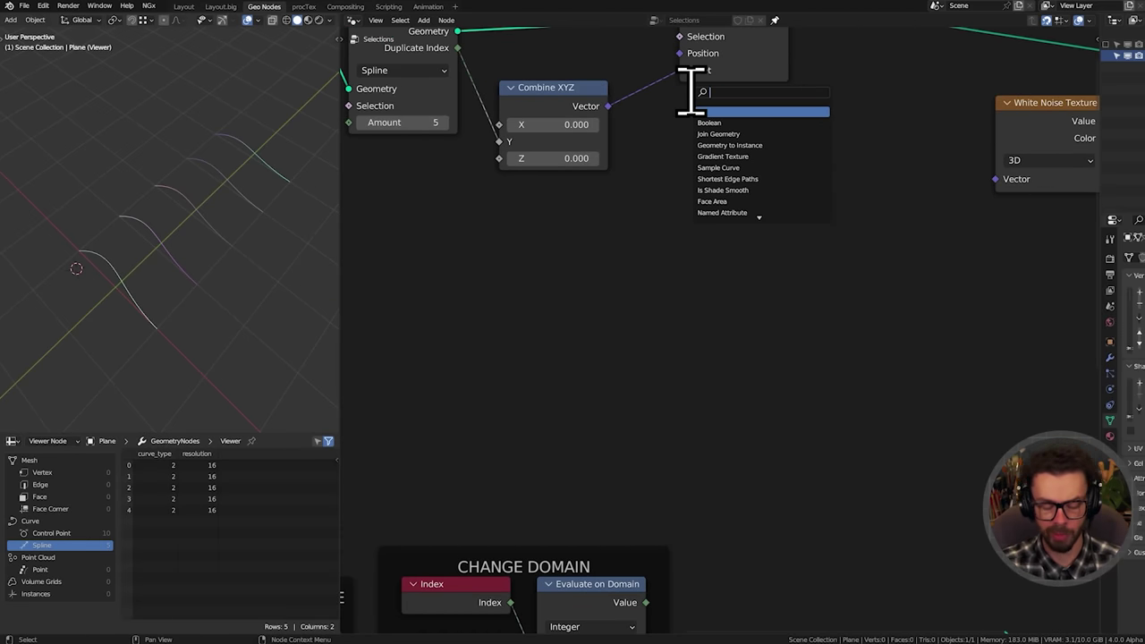
{"action": "type", "text": "rev"}
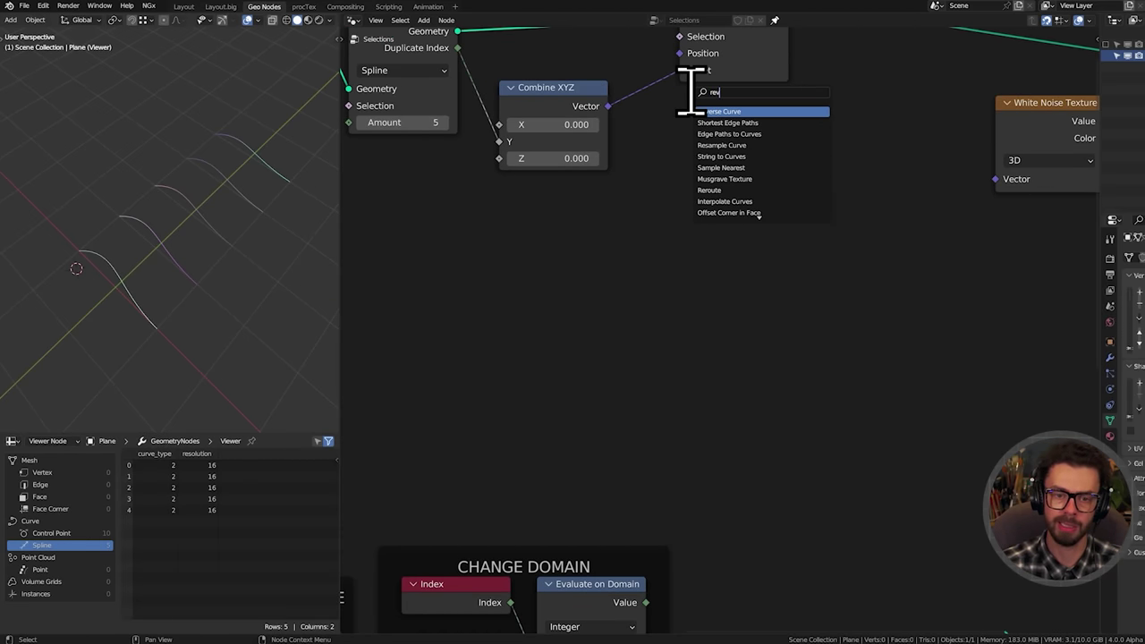
{"action": "key", "text": "Return"}
{"action": "left_click", "coordinate": [696, 240]}
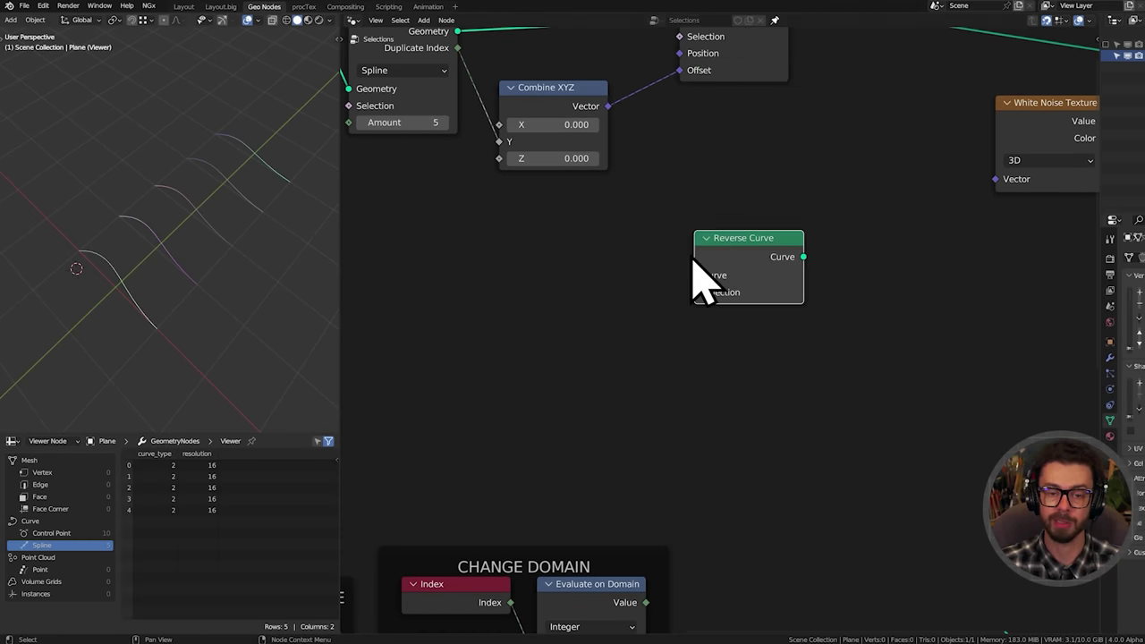
{"action": "middle_click_drag", "start_coordinate": [742, 263], "coordinate": [779, 154], "text": "ctrl"}
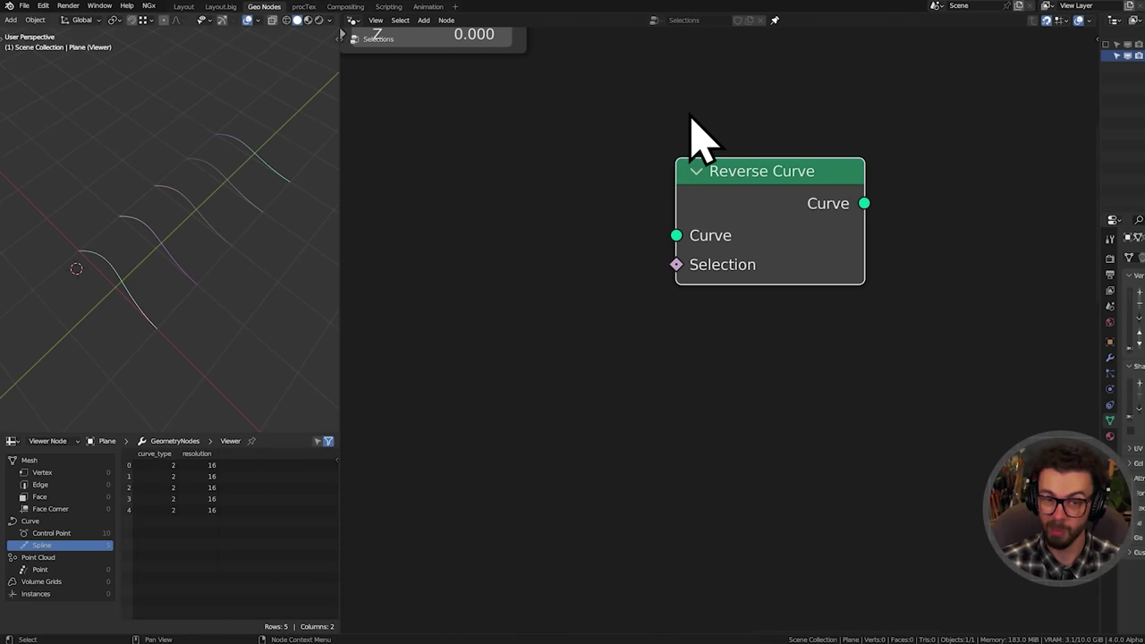
{"action": "left_click_drag", "start_coordinate": [672, 93], "coordinate": [913, 379]}
{"action": "left_click", "coordinate": [931, 377]}
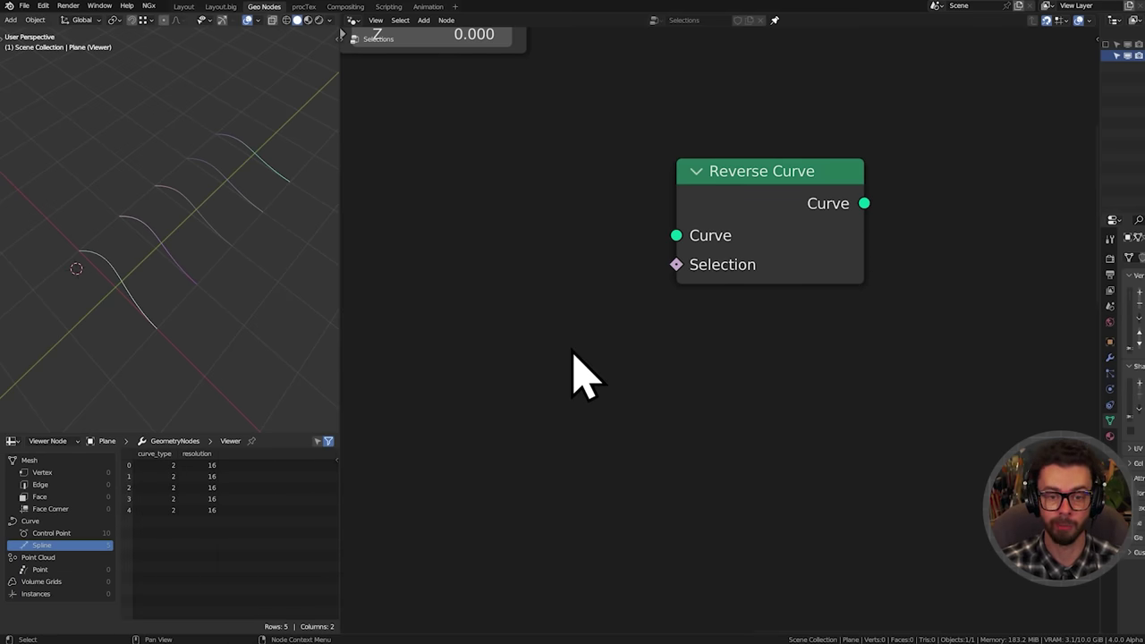
{"action": "key", "text": "x"}
{"action": "key", "text": "Home"}
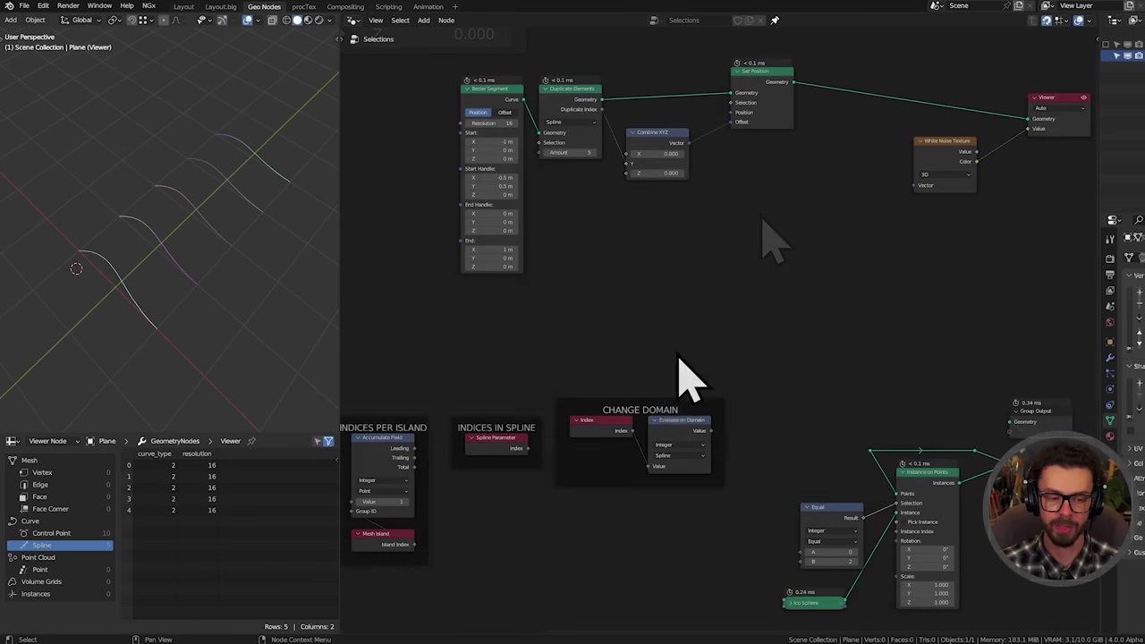
Align the "CHANGE DOMAIN" frame with "INDICES IN SPLINE" and shift both frames closer to "INDICES PER ISLAND"
{"action": "left_click_drag", "start_coordinate": [662, 401], "coordinate": [661, 416]}
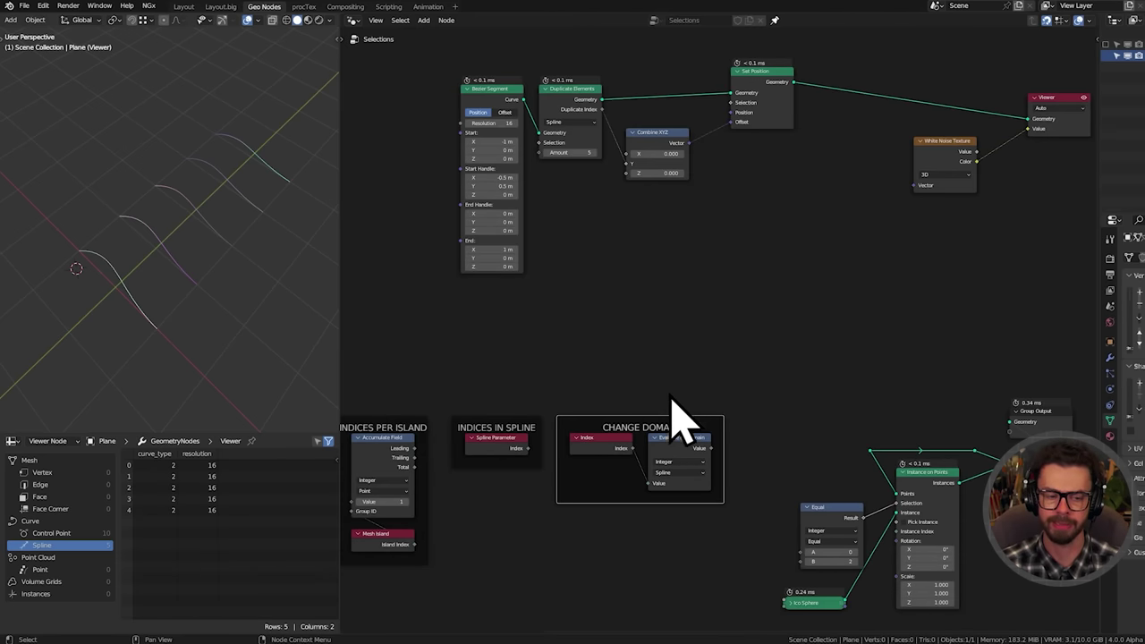
{"action": "left_click_drag", "start_coordinate": [533, 374], "coordinate": [567, 585]}
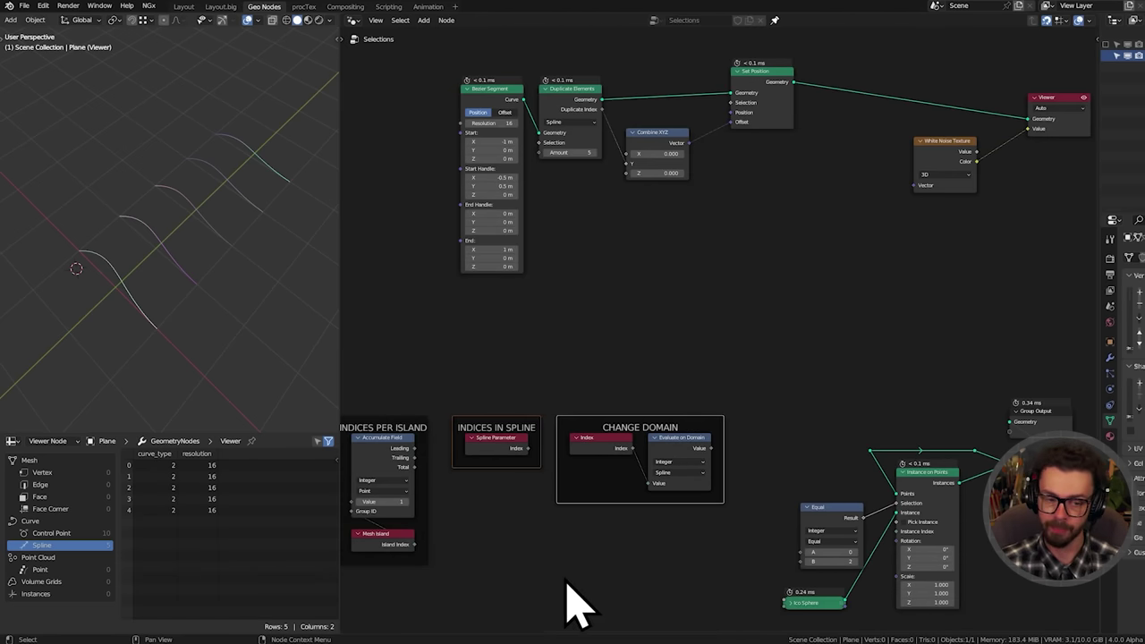
{"action": "key", "text": "g"}
{"action": "left_click", "coordinate": [547, 578]}
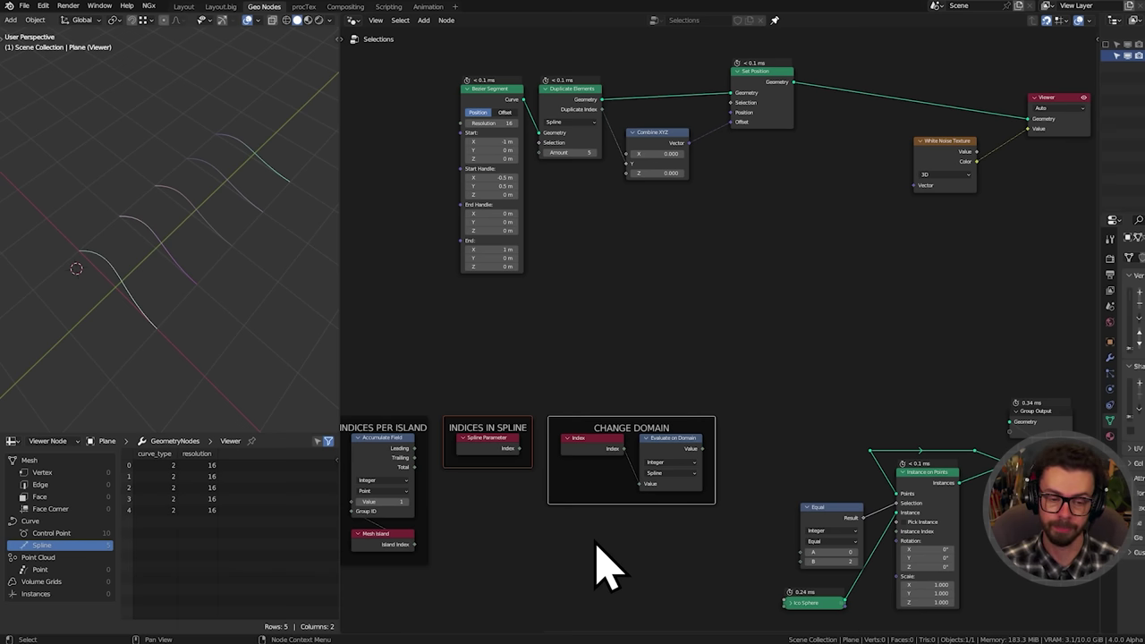
Review the framed index setups from "GRID COLUMN" and "GRID ROW" across to "CHANGE DOMAIN"
{"action": "middle_click_drag", "start_coordinate": [580, 463], "coordinate": [1005, 379]}
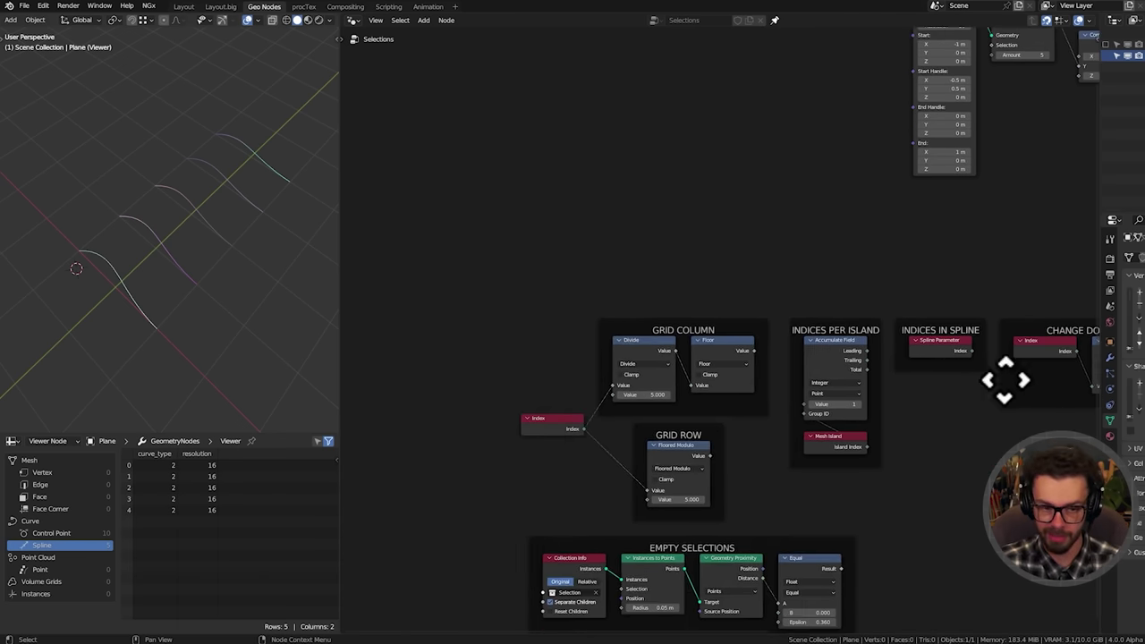
{"action": "middle_click_drag", "start_coordinate": [676, 495], "coordinate": [703, 401], "text": "ctrl"}
{"action": "middle_click_drag", "start_coordinate": [703, 401], "coordinate": [731, 338]}
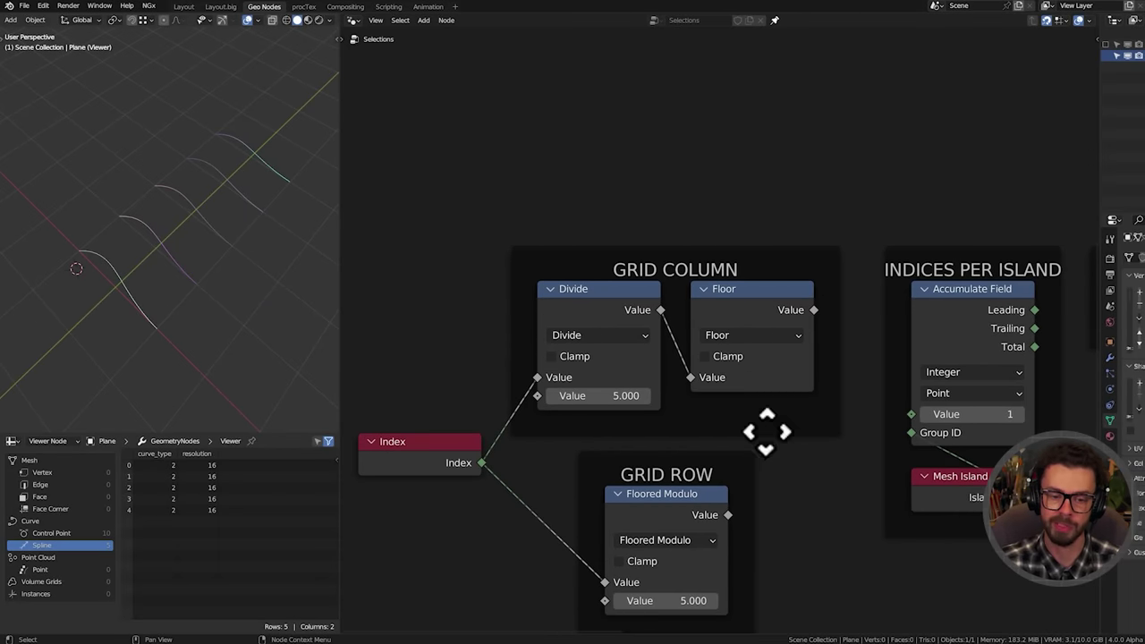
{"action": "middle_click_drag", "start_coordinate": [767, 431], "coordinate": [376, 403]}
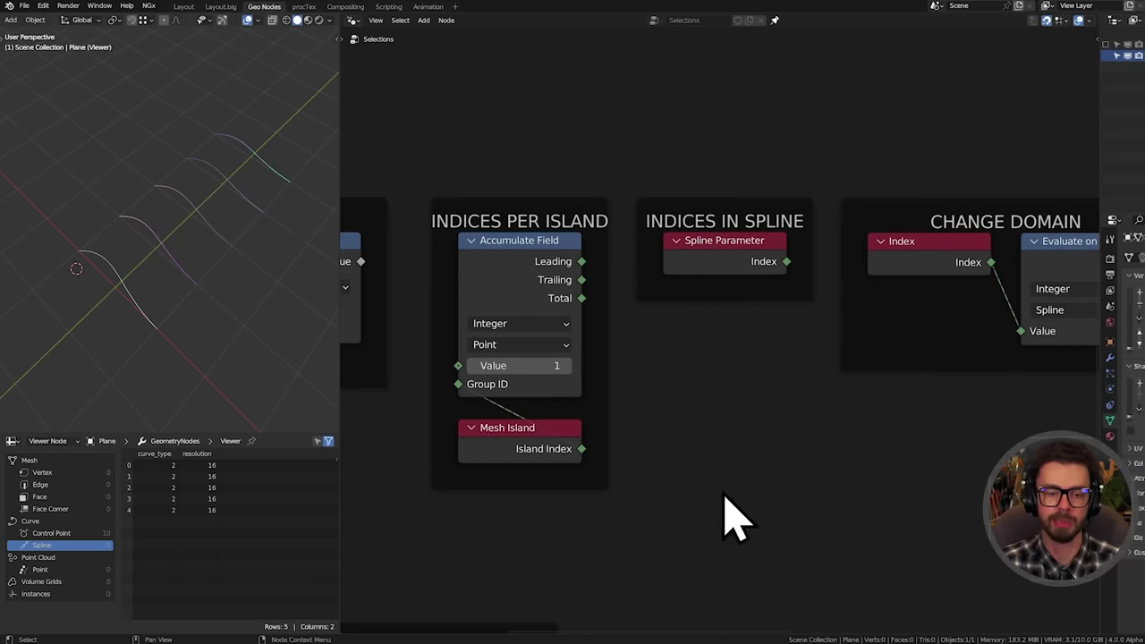
{"action": "middle_click_drag", "start_coordinate": [725, 498], "coordinate": [689, 510]}
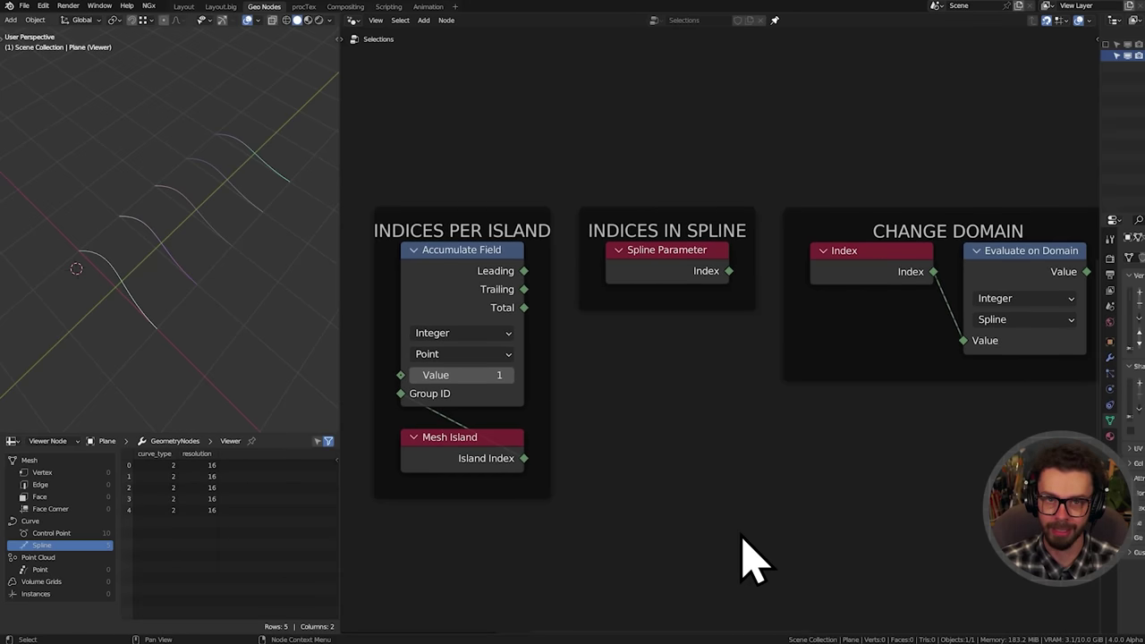
{"action": "middle_click_drag", "start_coordinate": [980, 344], "coordinate": [975, 347]}
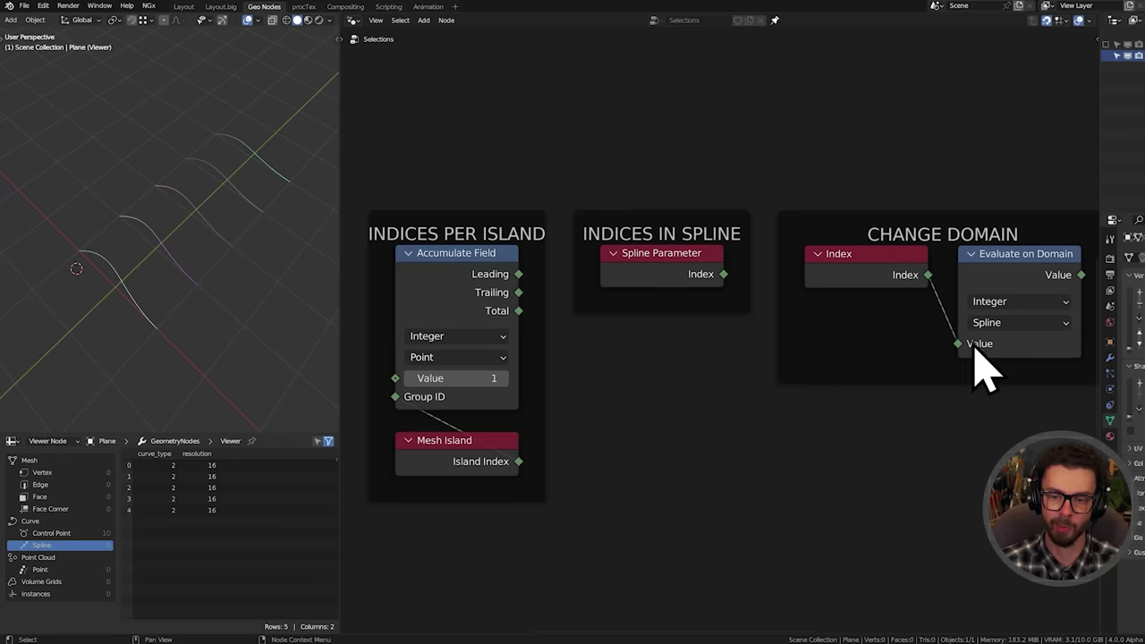
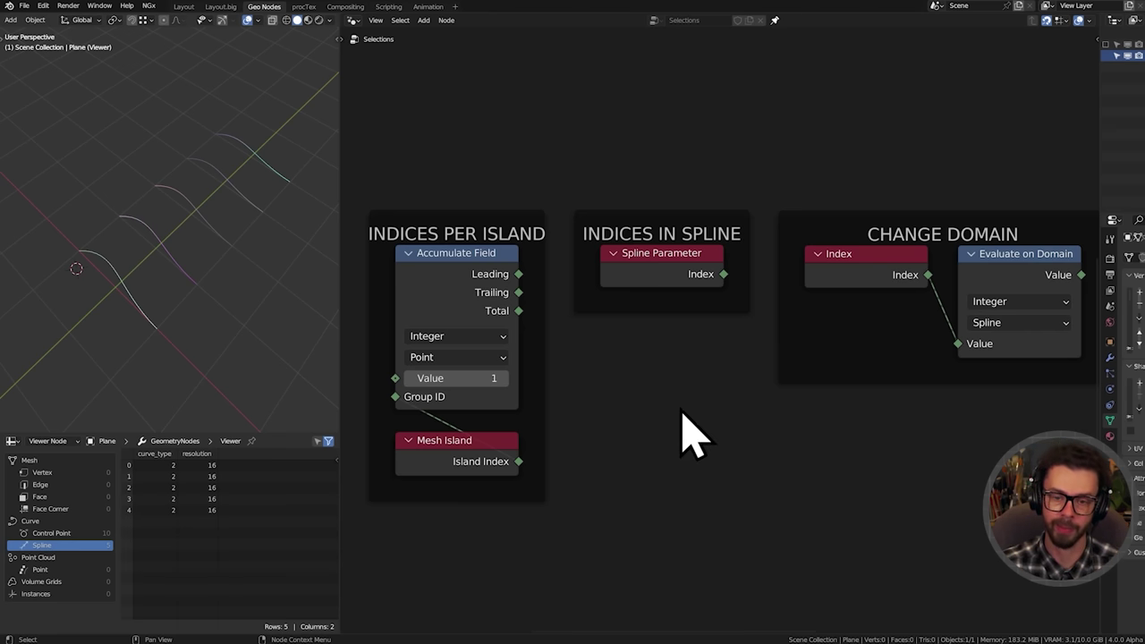
{"action": "scroll", "coordinate": [730, 398], "scroll_direction": "down", "scroll_amount": 5}
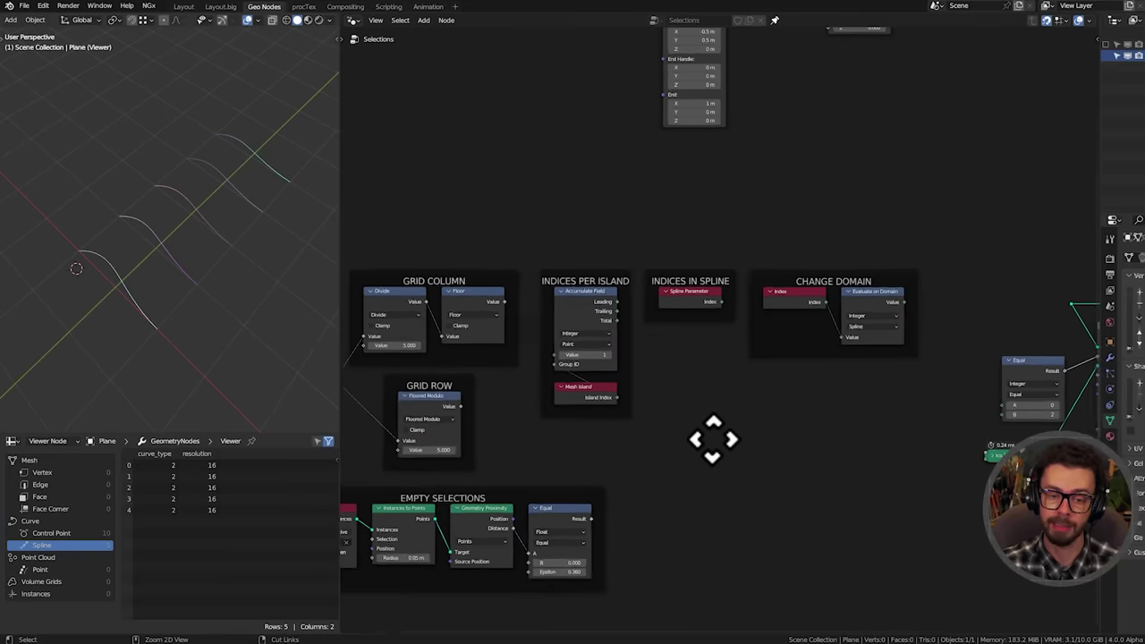
{"action": "middle_click_drag", "start_coordinate": [713, 439], "coordinate": [698, 416]}
Select all the reference frames and move them away from the working nodes to clear the workspace
{"action": "scroll", "coordinate": [637, 472], "scroll_direction": "down", "scroll_amount": 1}
{"action": "scroll", "coordinate": [644, 460], "scroll_direction": "down", "scroll_amount": 1}
{"action": "left_click_drag", "start_coordinate": [873, 272], "coordinate": [324, 571]}
{"action": "key", "text": "g"}
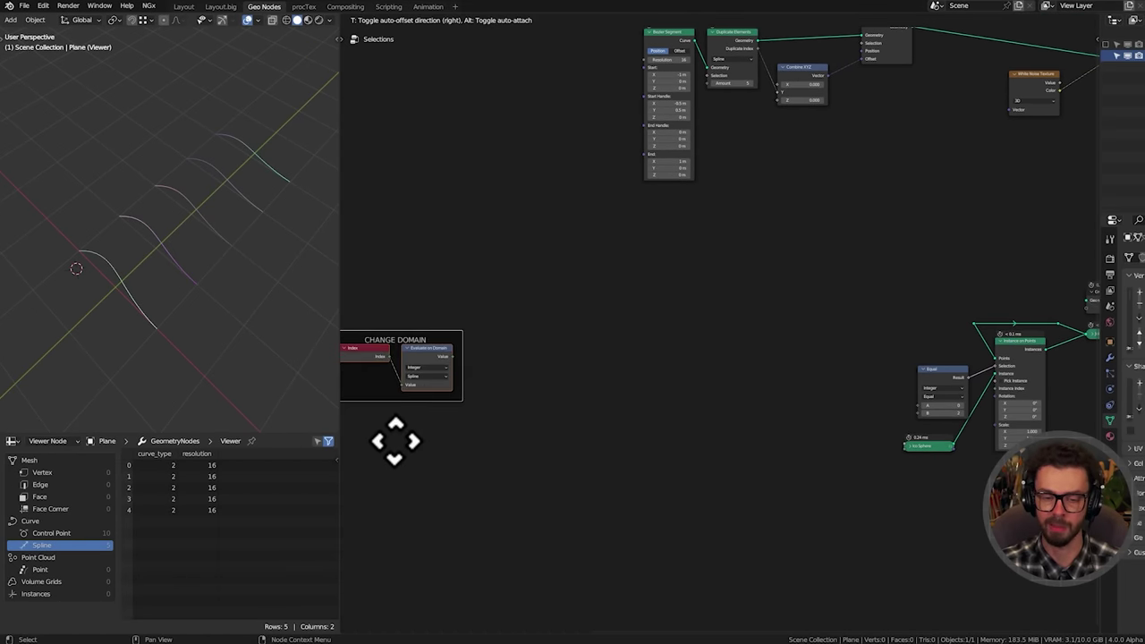
{"action": "left_click", "coordinate": [394, 440]}
{"action": "left_click", "coordinate": [486, 413]}
Delete the Bezier Segment curve setup through Set Position, along with the White Noise Texture and Viewer nodes
{"action": "middle_click_drag", "start_coordinate": [685, 299], "coordinate": [595, 389]}
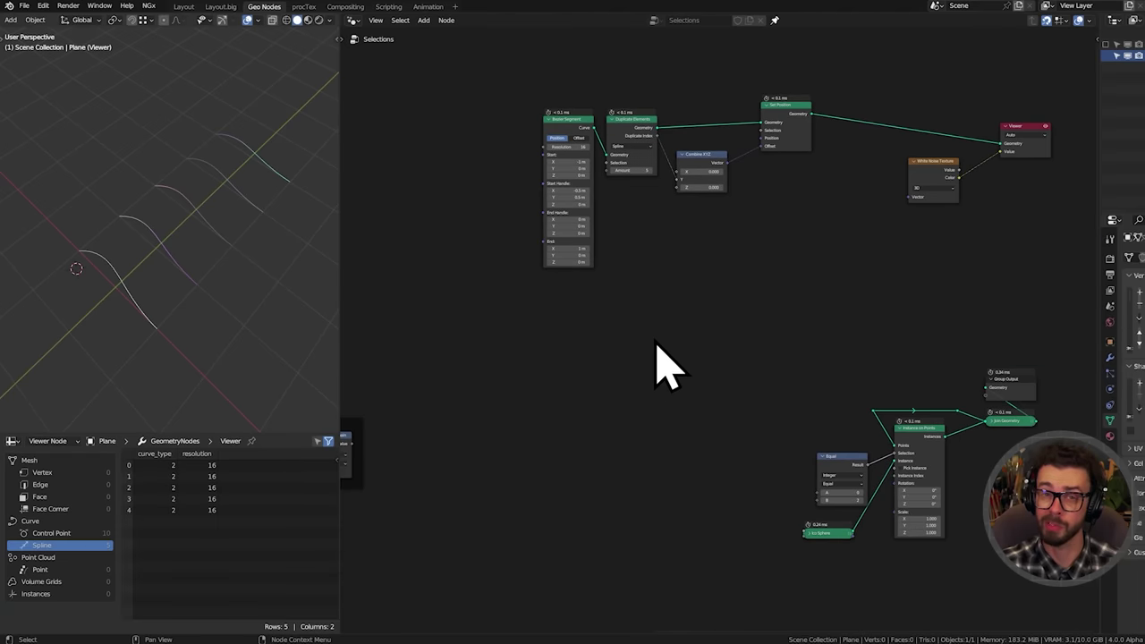
{"action": "scroll", "coordinate": [627, 326], "scroll_direction": "up", "scroll_amount": 2}
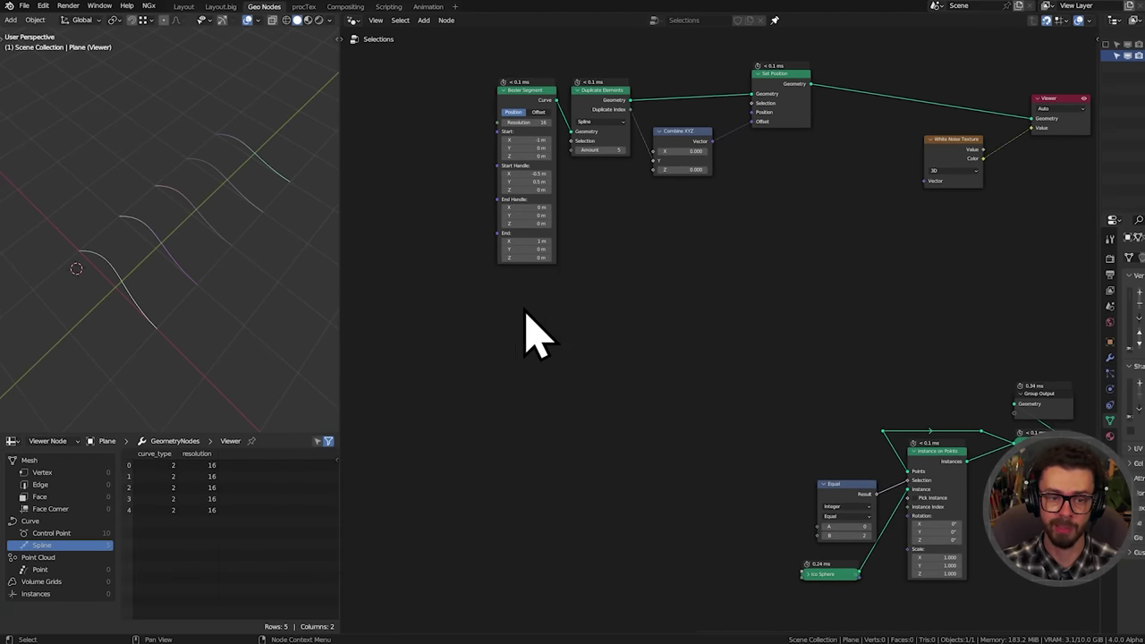
{"action": "left_click_drag", "start_coordinate": [501, 297], "coordinate": [786, 75]}
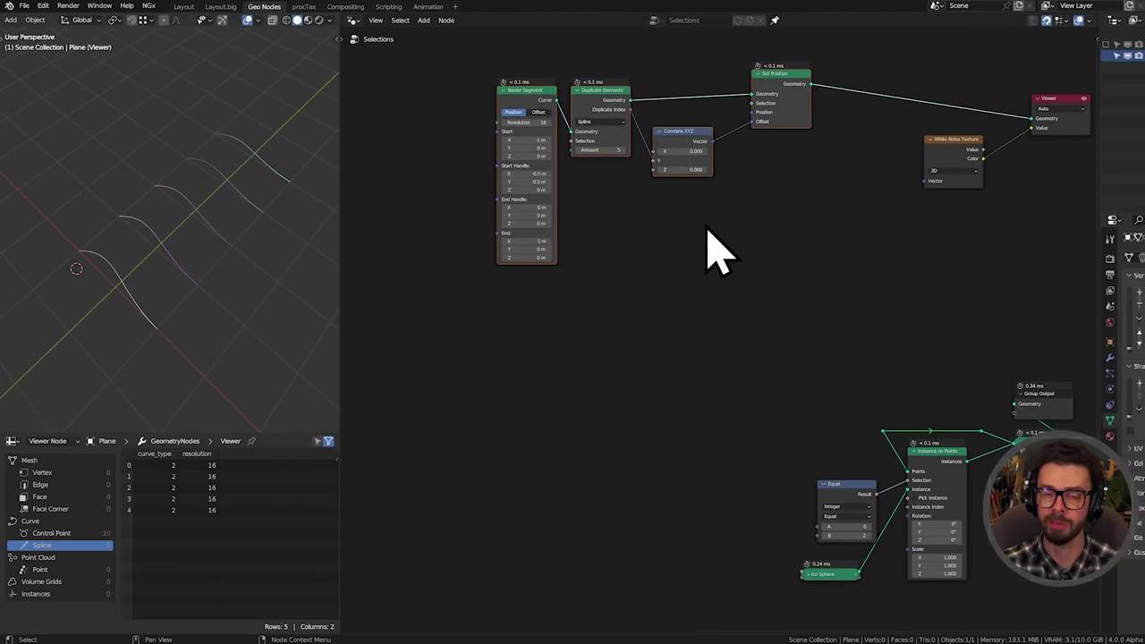
{"action": "key", "text": "x"}
{"action": "left_click_drag", "start_coordinate": [823, 273], "coordinate": [1079, 120]}
{"action": "key", "text": "x"}
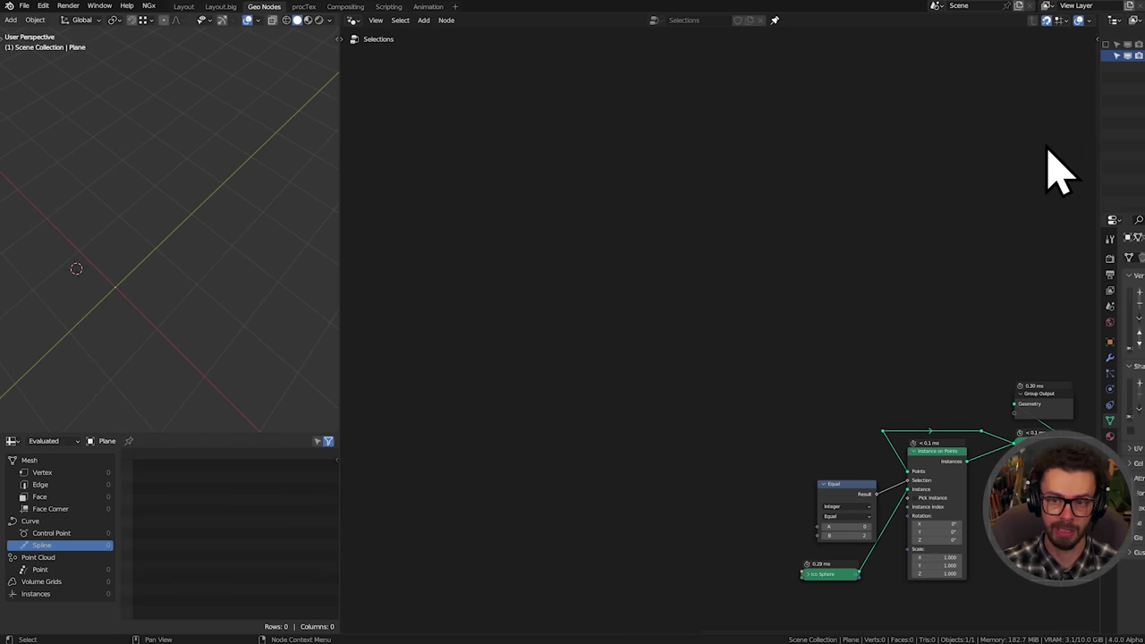
Remove the old Equal node, add a Cube mesh node beside Instance on Points and preview it in the Viewer
{"action": "middle_click_drag", "start_coordinate": [814, 390], "coordinate": [752, 197]}
{"action": "scroll", "coordinate": [733, 274], "scroll_direction": "up", "scroll_amount": 3}
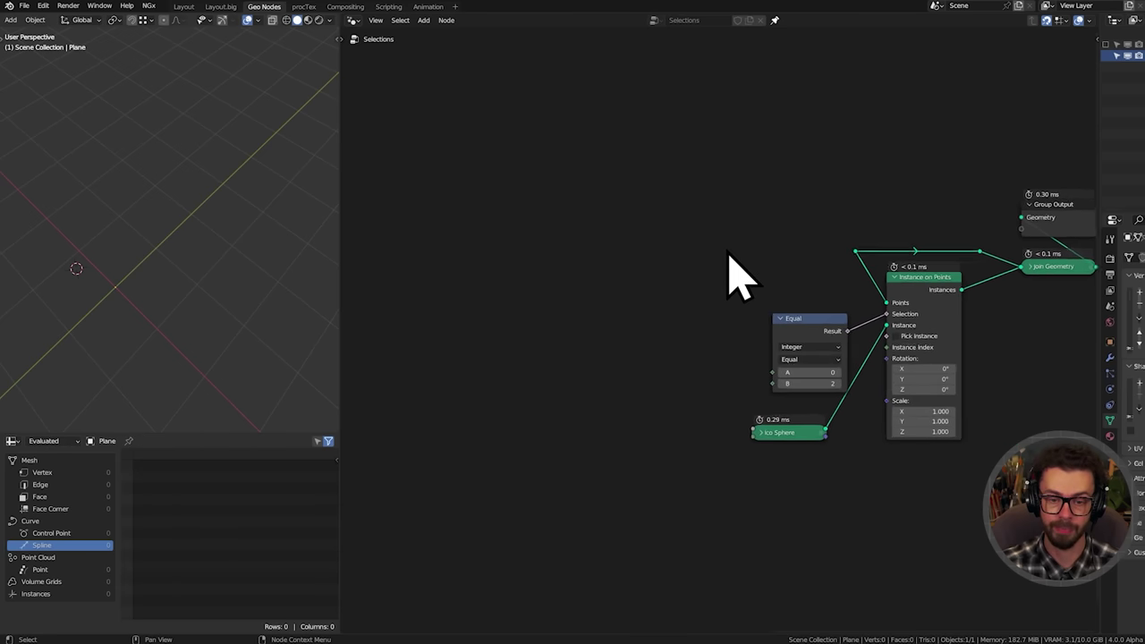
{"action": "key", "text": "shift+a"}
{"action": "type", "text": "cube"}
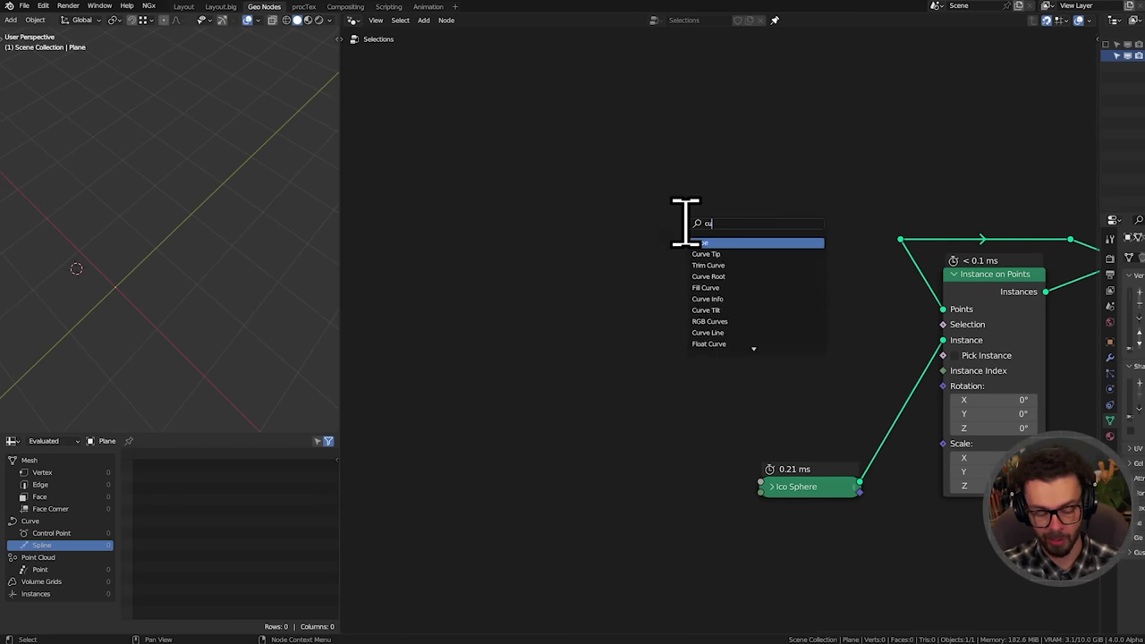
{"action": "key", "text": "Return"}
{"action": "left_click", "coordinate": [542, 246]}
{"action": "left_click", "coordinate": [571, 271], "text": "ctrl+shift"}
Set the Cube's Z size to 3.6 m and its X, Y and Z vertices to 18
{"action": "middle_click_drag", "start_coordinate": [121, 304], "coordinate": [143, 258]}
{"action": "scroll", "coordinate": [147, 264], "scroll_direction": "up", "scroll_amount": 3}
{"action": "left_click_drag", "start_coordinate": [559, 324], "coordinate": [676, 324]}
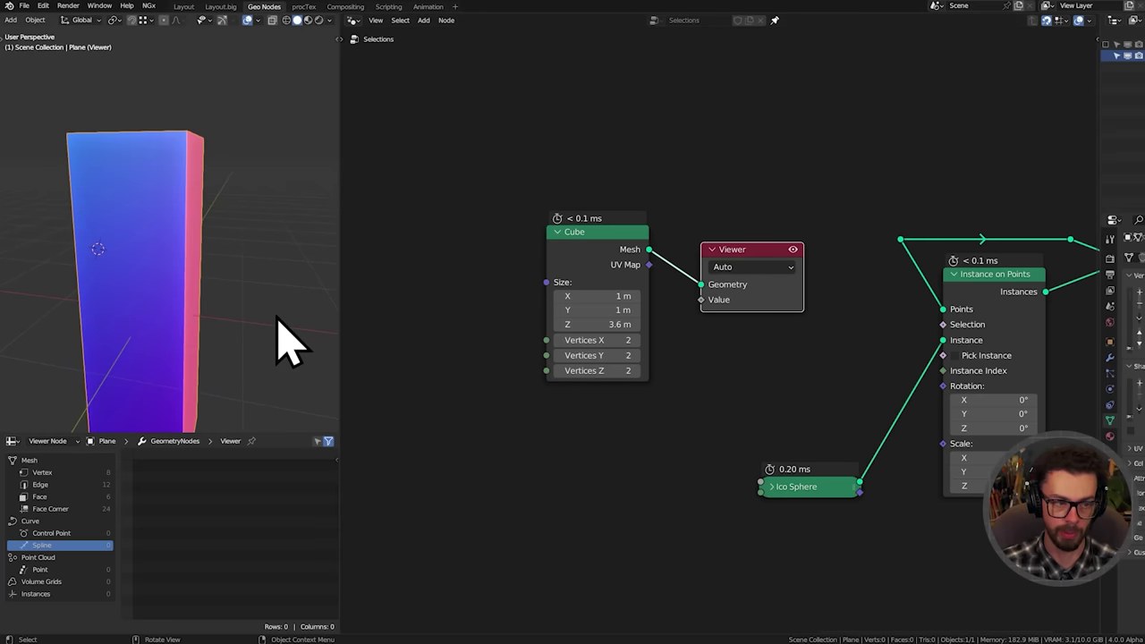
{"action": "scroll", "coordinate": [221, 311], "scroll_direction": "down", "scroll_amount": 1}
{"action": "middle_click_drag", "start_coordinate": [221, 311], "coordinate": [198, 246], "text": "shift"}
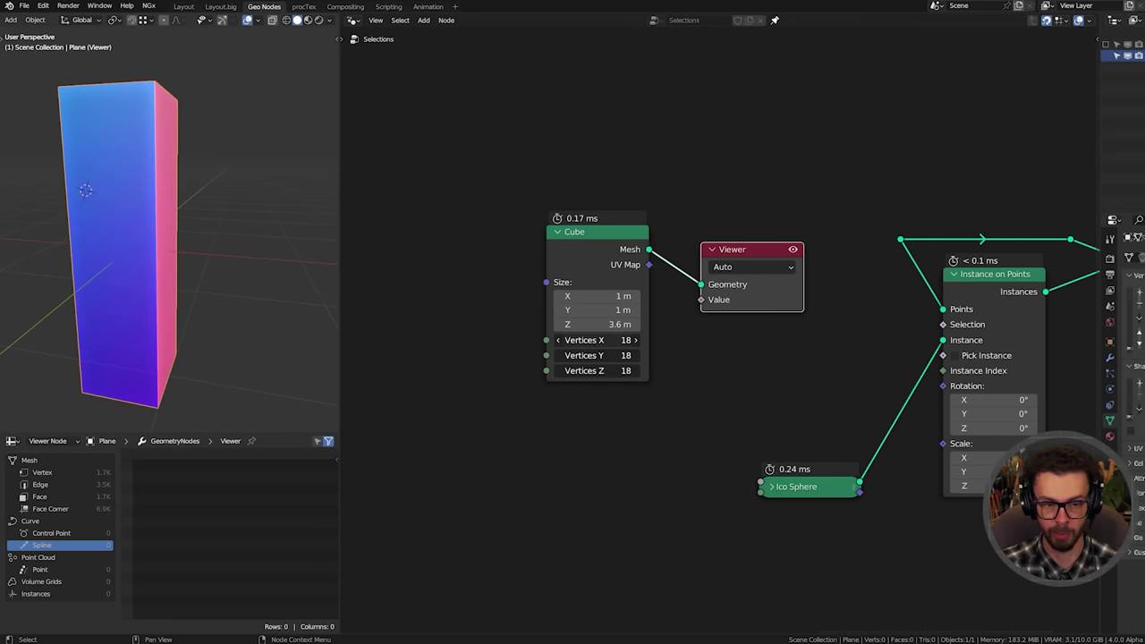
{"action": "middle_click_drag", "start_coordinate": [733, 329], "coordinate": [678, 363]}
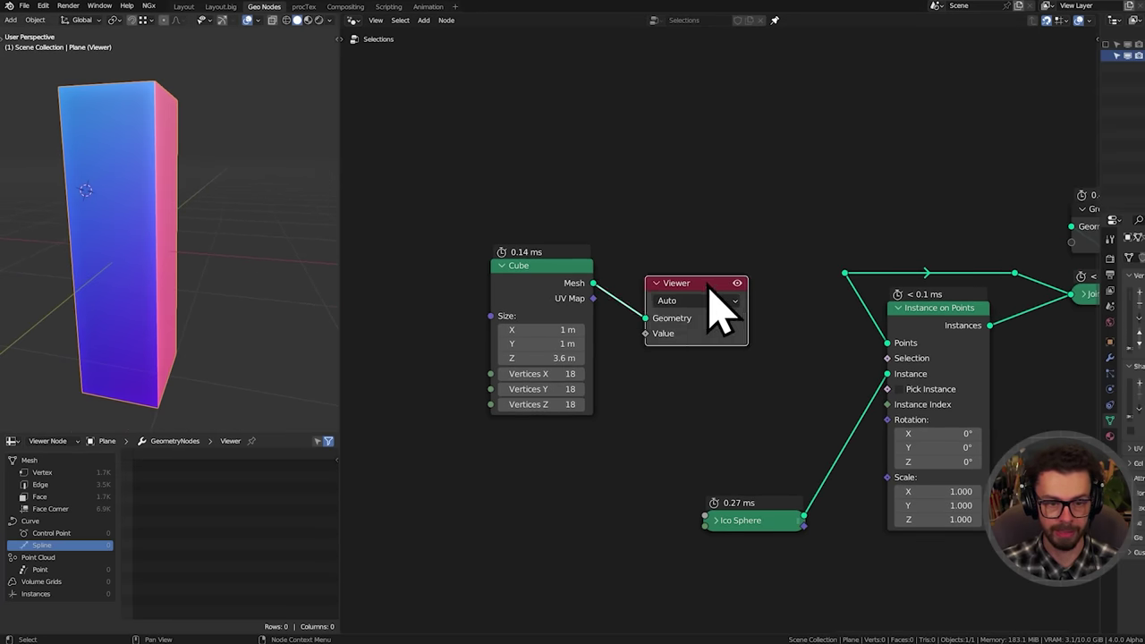
Delete the Viewer, connect the Cube's Mesh to the reroute feeding Instance on Points, and reposition the Cube node
{"action": "key", "text": "x"}
{"action": "left_click_drag", "start_coordinate": [594, 282], "coordinate": [846, 272]}
{"action": "left_click_drag", "start_coordinate": [685, 334], "coordinate": [510, 275]}
{"action": "key", "text": "g"}
{"action": "left_click", "coordinate": [809, 261]}
{"action": "middle_click_drag", "start_coordinate": [810, 261], "coordinate": [737, 289]}
{"action": "middle_click_drag", "start_coordinate": [188, 215], "coordinate": [269, 218]}
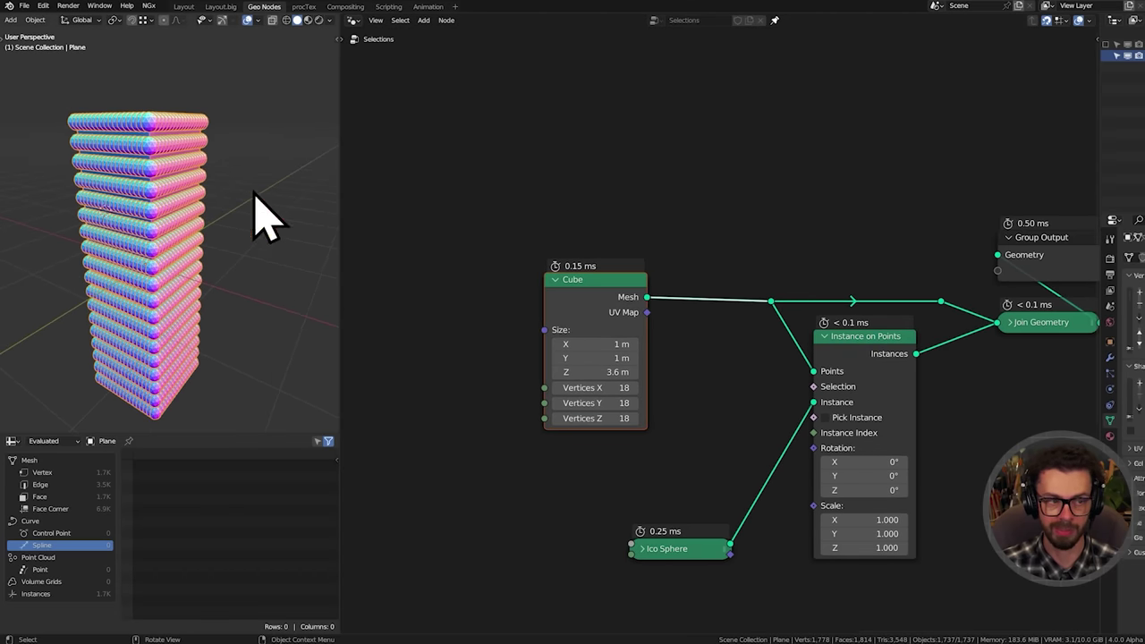
Reduce the Cube's X and Y vertex counts and add a Position node for a position-based selection
{"action": "left_click_drag", "start_coordinate": [595, 396], "coordinate": [547, 381]}
{"action": "mouse_move", "coordinate": [154, 200]}
{"action": "middle_mouse_down"}
{"action": "mouse_move", "coordinate": [69, 205]}
{"action": "mouse_move", "coordinate": [134, 200]}
{"action": "middle_mouse_up"}
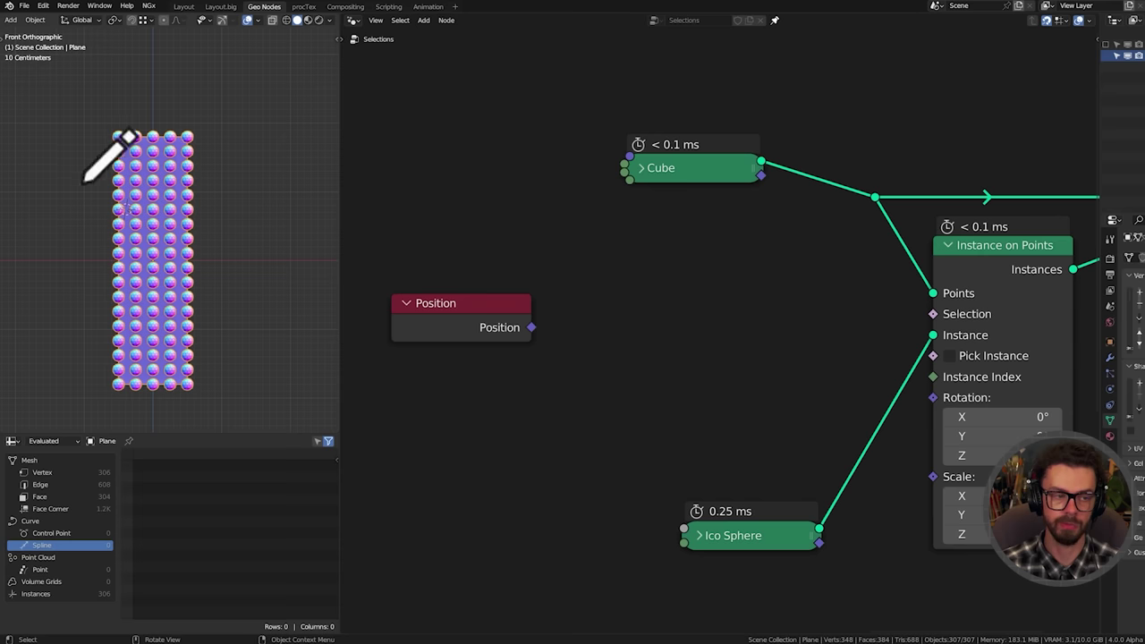
Annotate a horizontal band around one row of spheres in the upper part of the column in front view
{"action": "mouse_move", "coordinate": [75, 186]}
{"action": "left_mouse_down"}
{"action": "mouse_move", "coordinate": [212, 204]}
{"action": "mouse_move", "coordinate": [65, 222]}
{"action": "mouse_move", "coordinate": [82, 199]}
{"action": "mouse_move", "coordinate": [210, 205]}
{"action": "mouse_move", "coordinate": [70, 212]}
{"action": "left_mouse_up"}
{"action": "key", "text": "ctrl+z"}
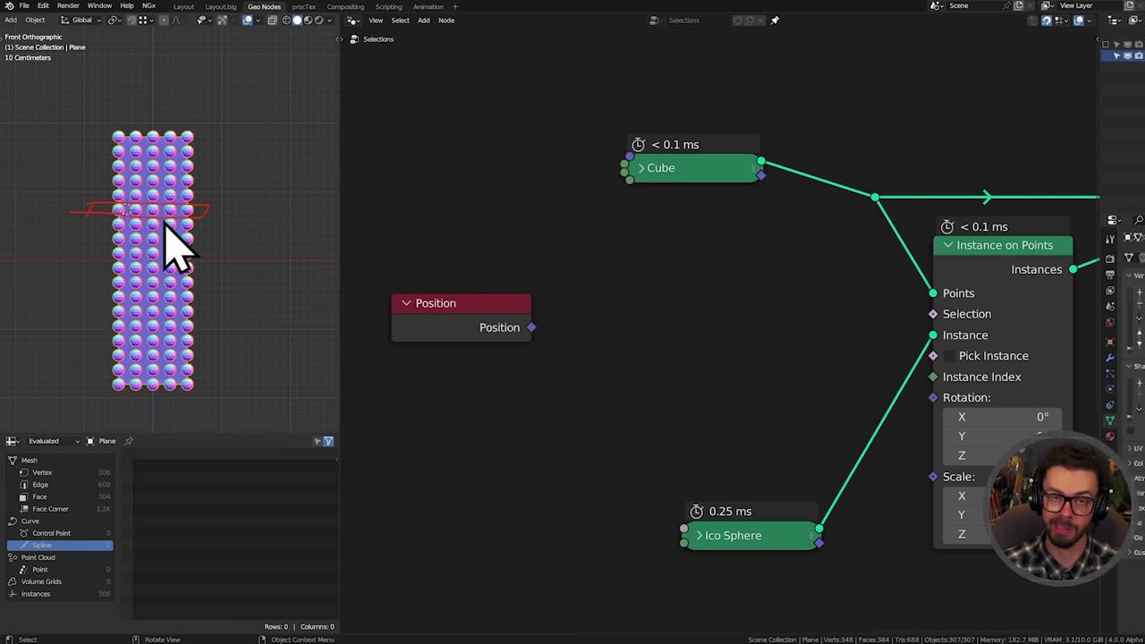
Connect the Position output to a new Separate XYZ node and stack it directly below the Position node
{"action": "left_click", "coordinate": [483, 258]}
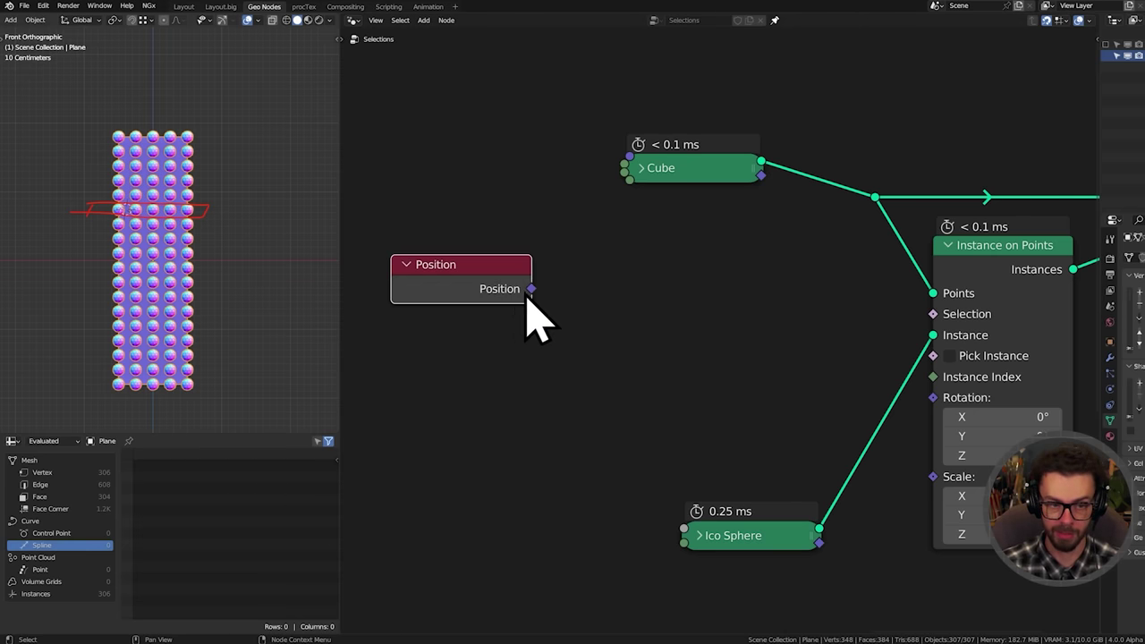
{"action": "left_click_drag", "start_coordinate": [532, 289], "coordinate": [621, 284]}
{"action": "type", "text": "sep"}
{"action": "key", "text": "Return"}
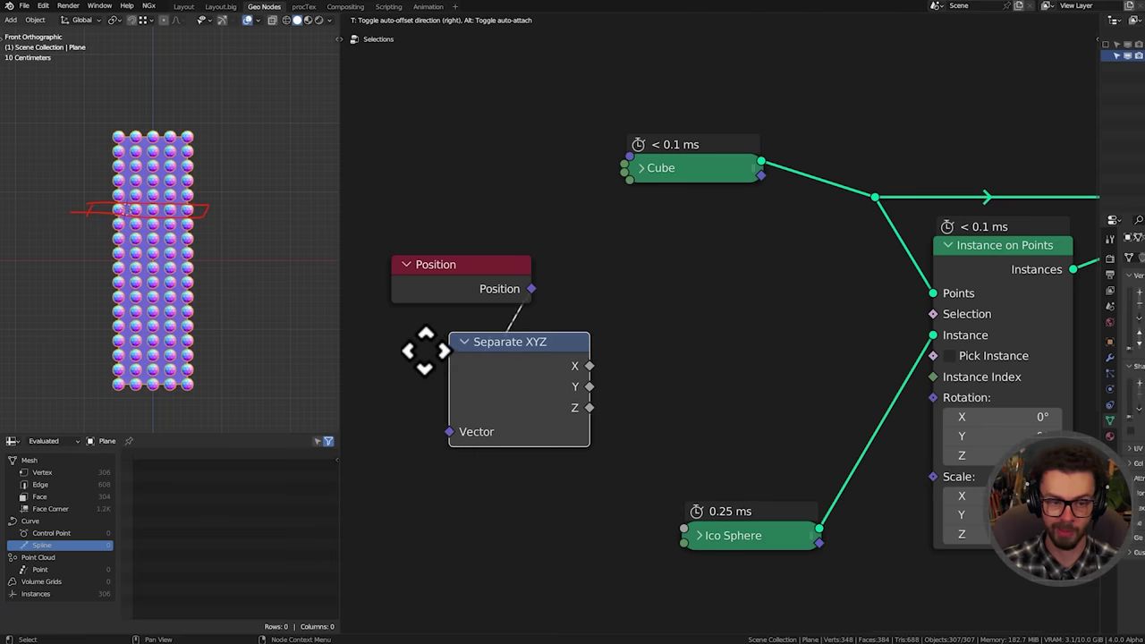
{"action": "left_click", "coordinate": [387, 321]}
Compare the separated Z value with a float Equal node and connect its Result to the Instance on Points Selection
{"action": "left_click_drag", "start_coordinate": [531, 388], "coordinate": [658, 333]}
{"action": "type", "text": "equal"}
{"action": "key", "text": "Return"}
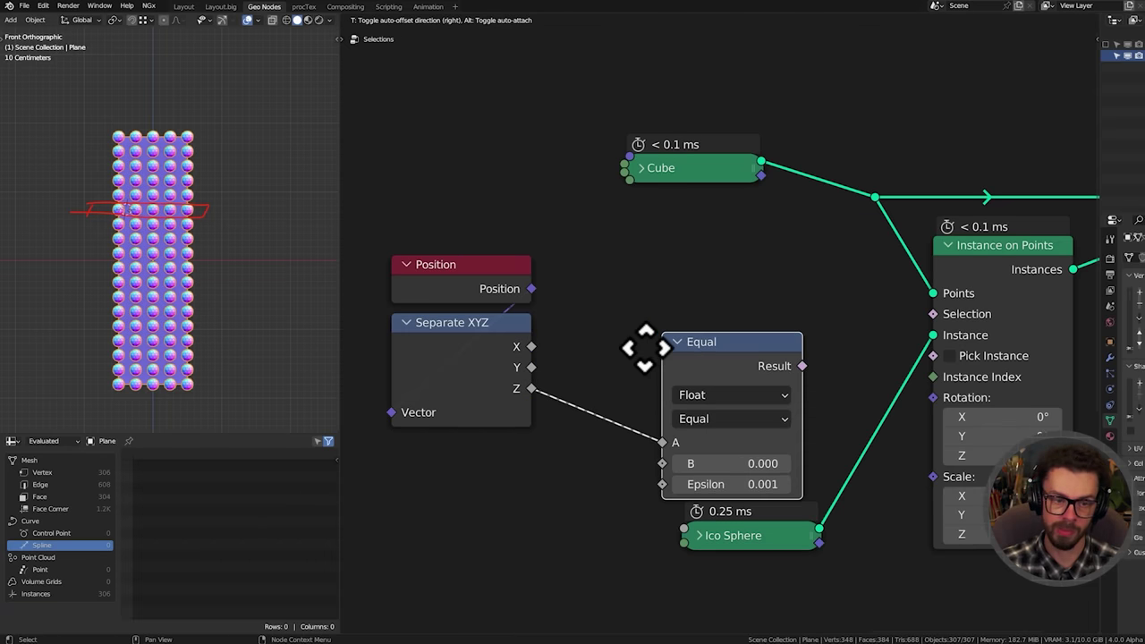
{"action": "left_click", "coordinate": [550, 277]}
{"action": "left_click_drag", "start_coordinate": [706, 289], "coordinate": [934, 314]}
Set the Equal node's B to 0.740 and Epsilon to 0.361, and erase the red band annotation
{"action": "mouse_move", "coordinate": [672, 407]}
{"action": "left_mouse_down"}
{"action": "mouse_move", "coordinate": [702, 407]}
{"action": "mouse_move", "coordinate": [654, 404]}
{"action": "left_mouse_up"}
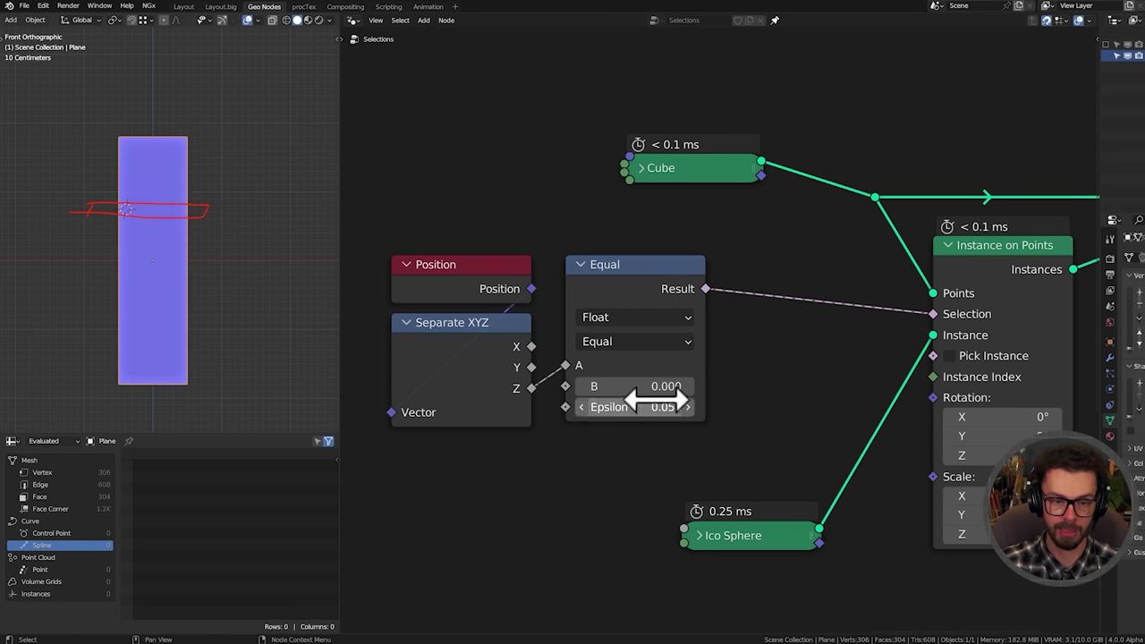
{"action": "left_click_drag", "start_coordinate": [644, 386], "coordinate": [689, 386]}
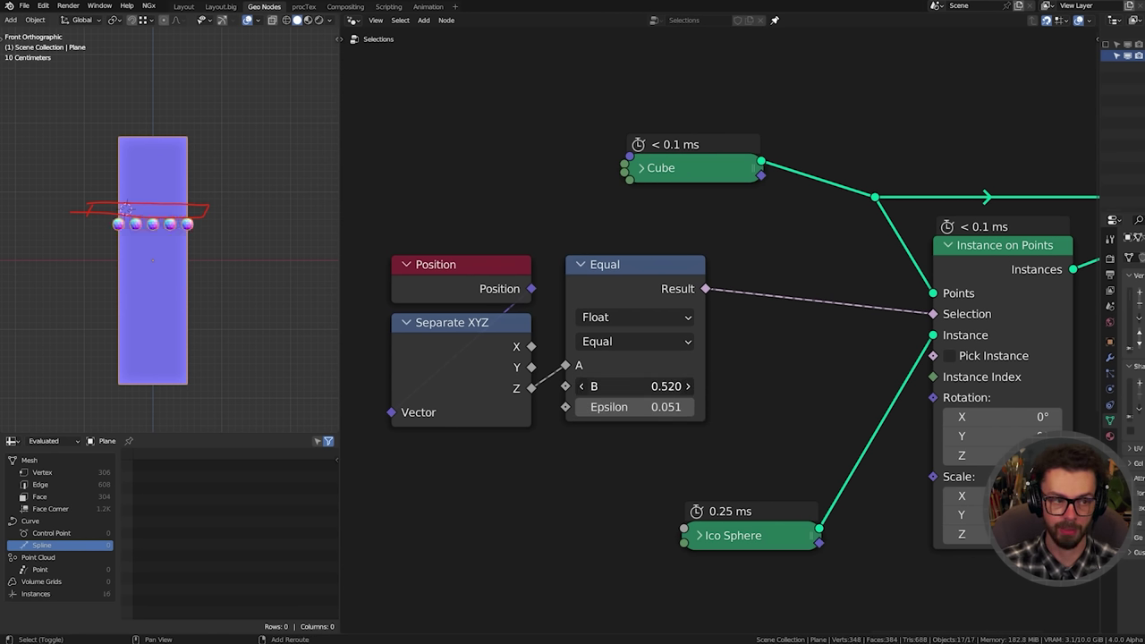
{"action": "mouse_move", "coordinate": [178, 227]}
{"action": "right_mouse_down"}
{"action": "mouse_move", "coordinate": [205, 205]}
{"action": "mouse_move", "coordinate": [12, 224]}
{"action": "right_mouse_up"}
{"action": "left_click_drag", "start_coordinate": [674, 404], "coordinate": [707, 404], "text": "shift"}
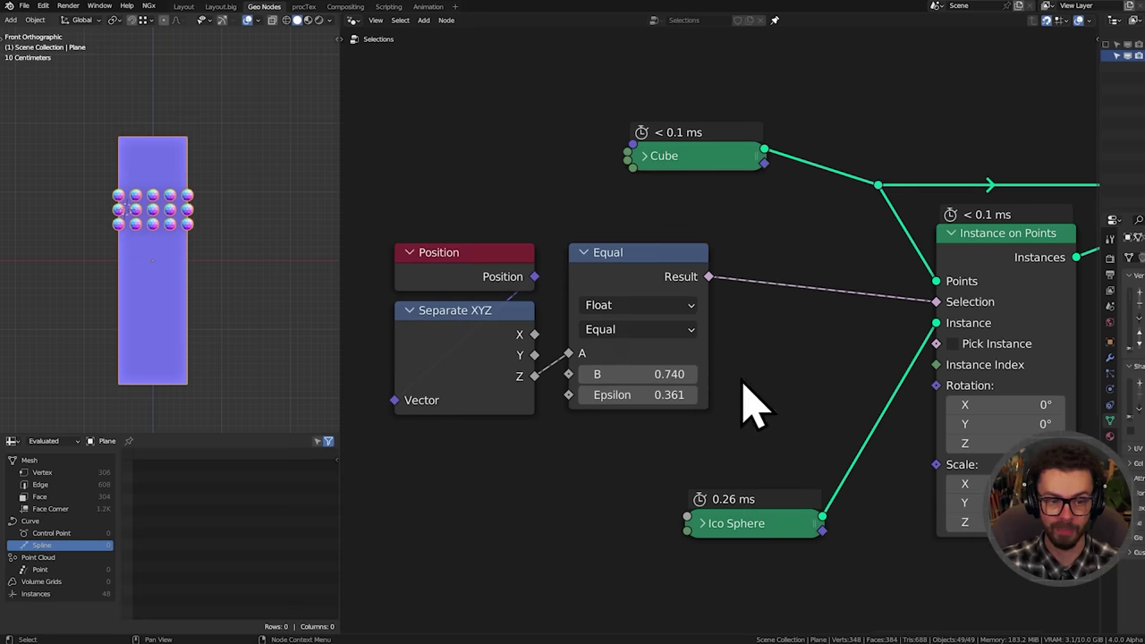
Try the Less Than or Equal and Greater Than or Equal operations on the Z comparison and restore Equal
{"action": "left_click", "coordinate": [675, 331]}
{"action": "left_click", "coordinate": [652, 374]}
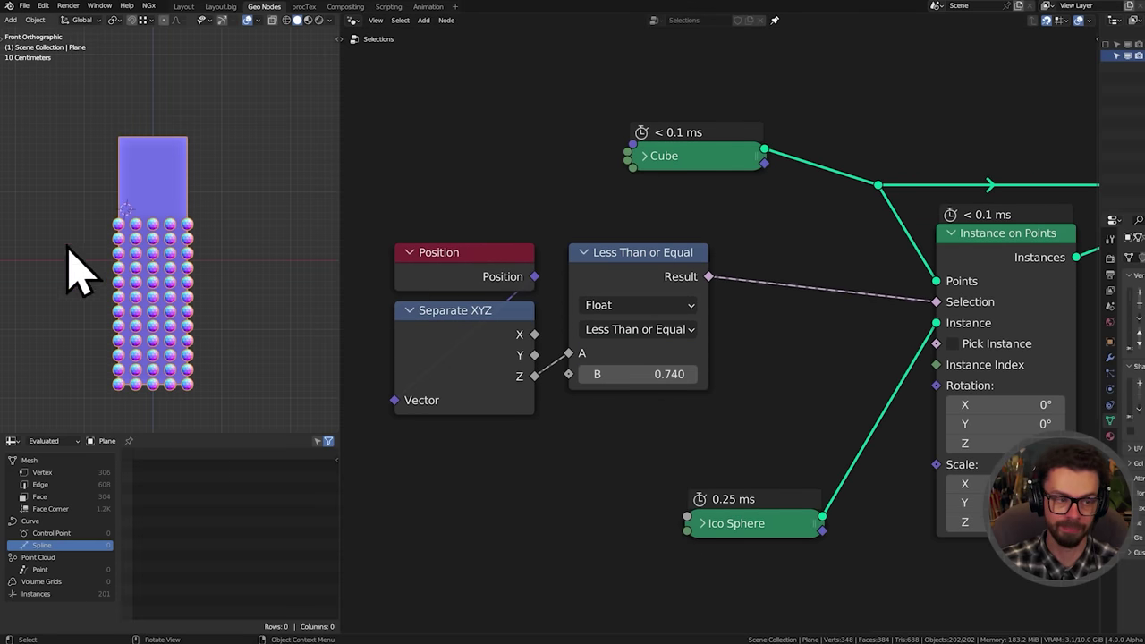
{"action": "left_click", "coordinate": [613, 331]}
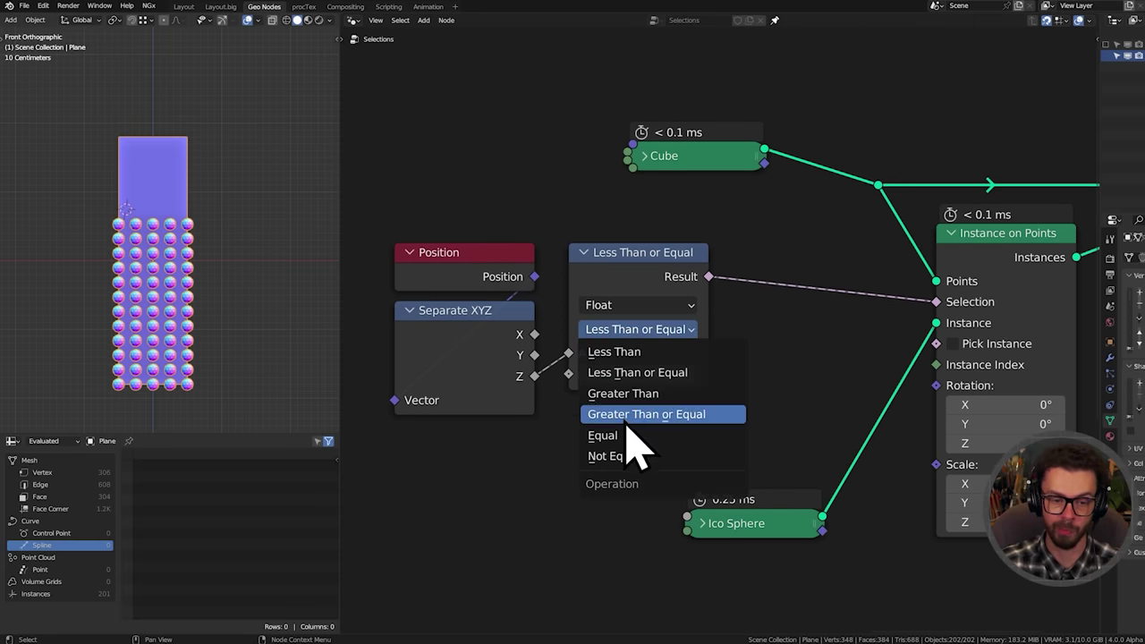
{"action": "left_click", "coordinate": [627, 416]}
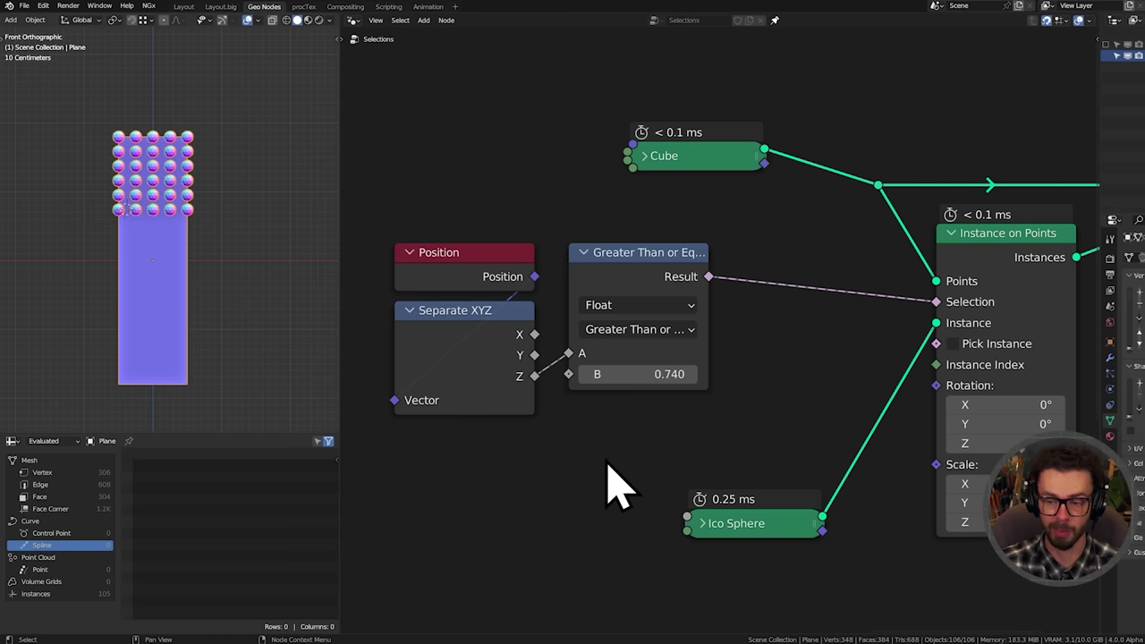
{"action": "middle_click_drag", "start_coordinate": [212, 271], "coordinate": [156, 286]}
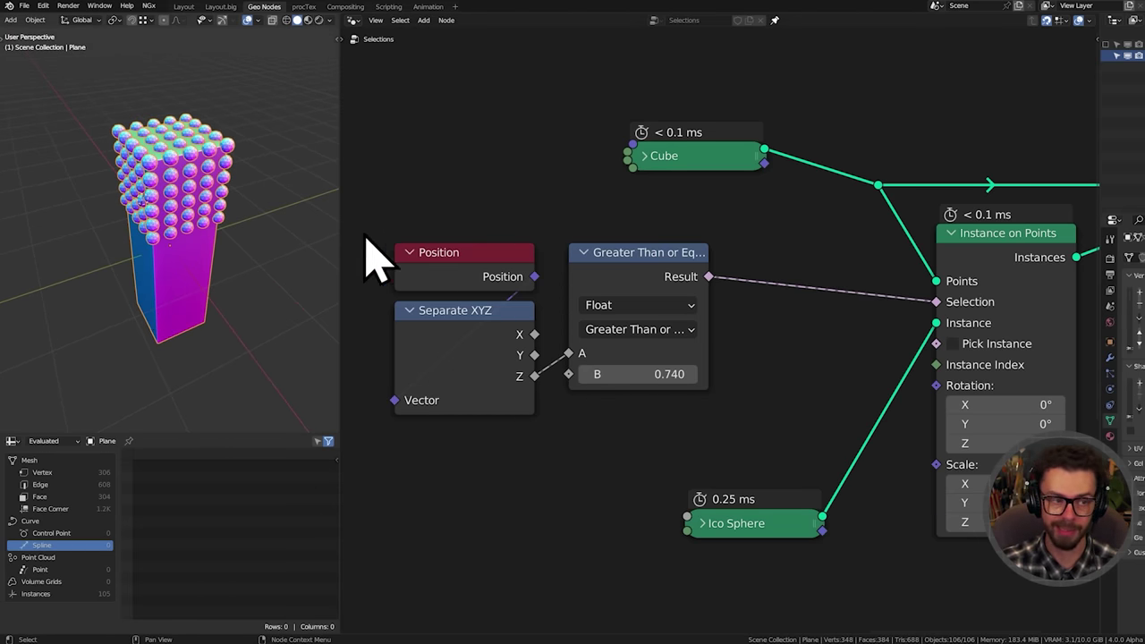
{"action": "middle_click_drag", "start_coordinate": [450, 336], "coordinate": [457, 340]}
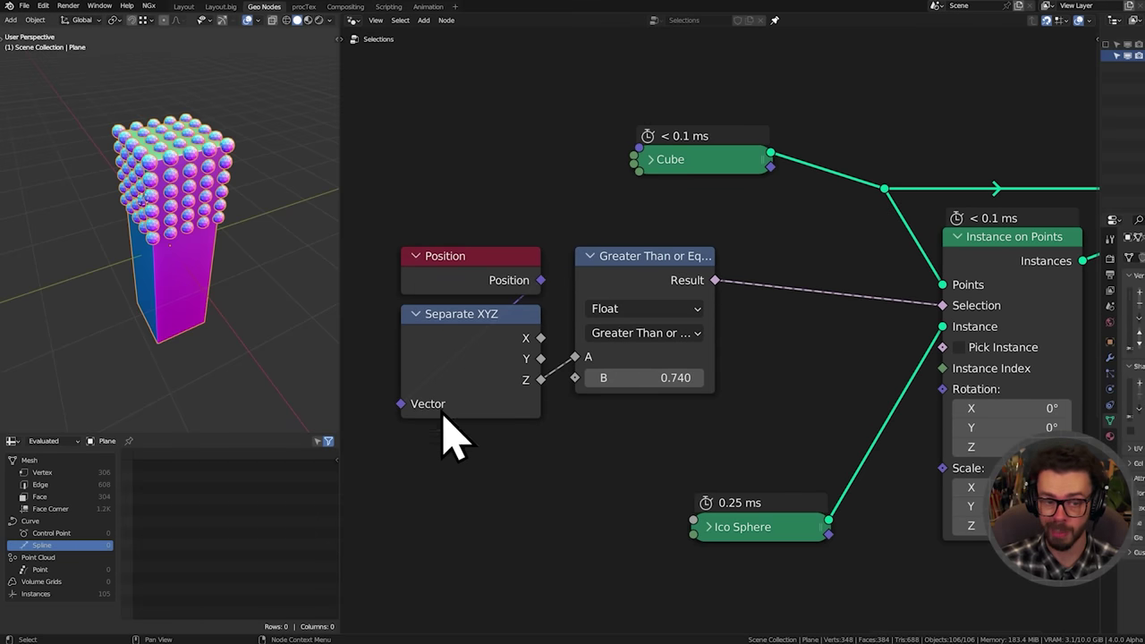
{"action": "left_click", "coordinate": [638, 333]}
{"action": "left_click", "coordinate": [631, 438]}
Cut the Equal node's link to Selection and frame the Position, Separate XYZ and Equal nodes together
{"action": "middle_click_drag", "start_coordinate": [626, 468], "coordinate": [683, 455]}
{"action": "right_click_drag", "start_coordinate": [844, 231], "coordinate": [836, 327], "text": "ctrl"}
{"action": "left_click_drag", "start_coordinate": [850, 214], "coordinate": [498, 433]}
{"action": "key", "text": "ctrl+j"}
{"action": "scroll", "coordinate": [633, 415], "scroll_direction": "down", "scroll_amount": 1}
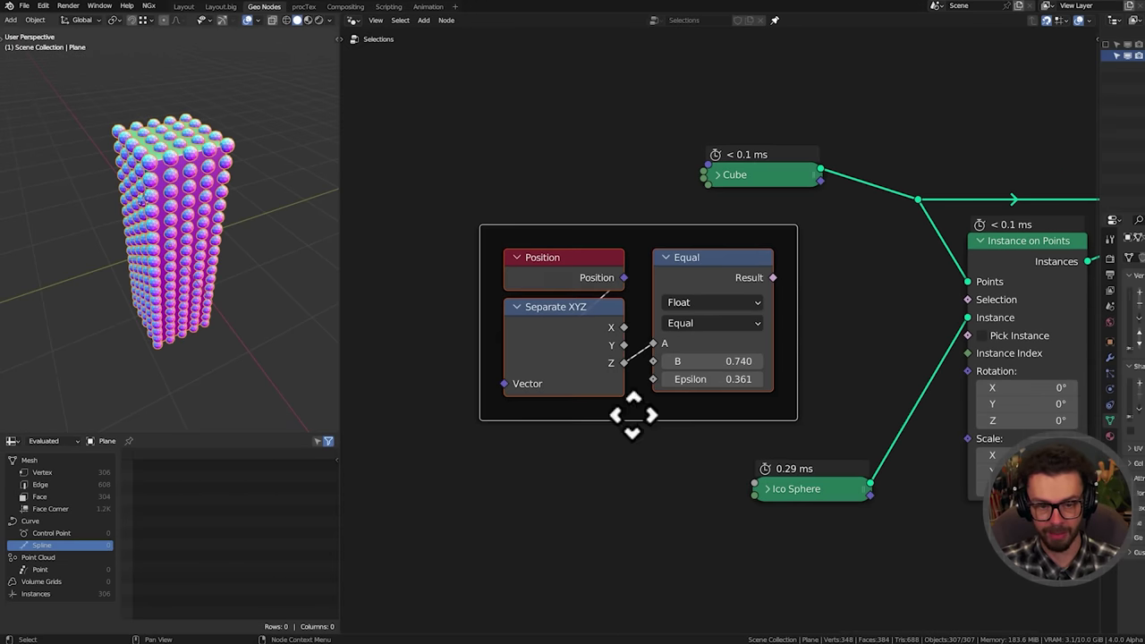
Label the new frame Z HEIGHT and move it away beside the earlier framed setups
{"action": "key", "text": "F2"}
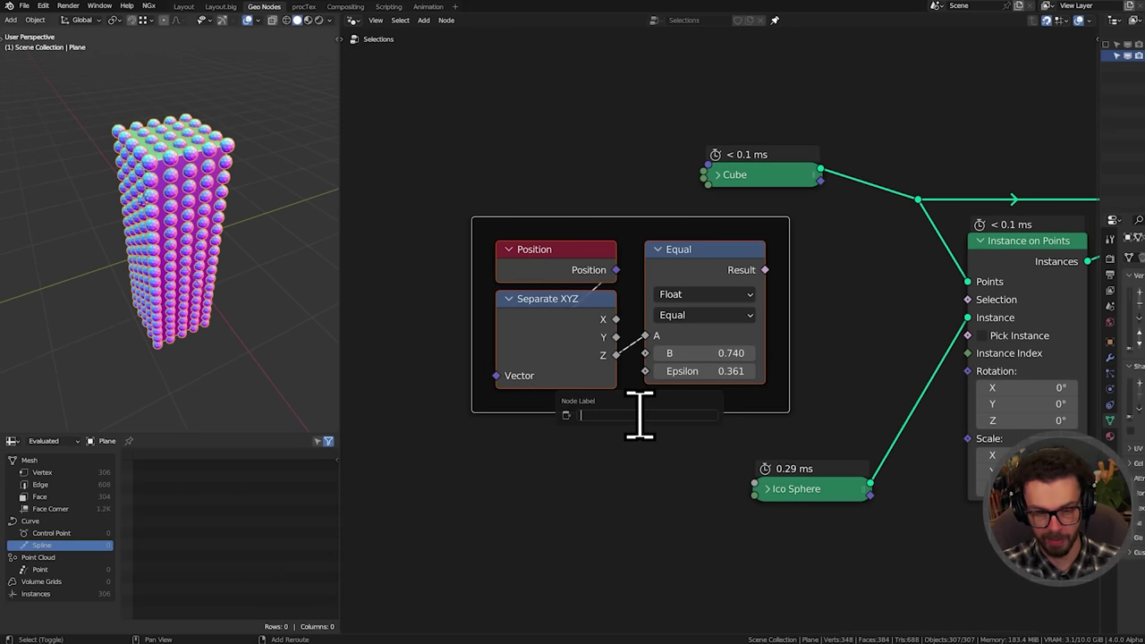
{"action": "type", "text": "Z HEIGHT"}
{"action": "key", "text": "Return"}
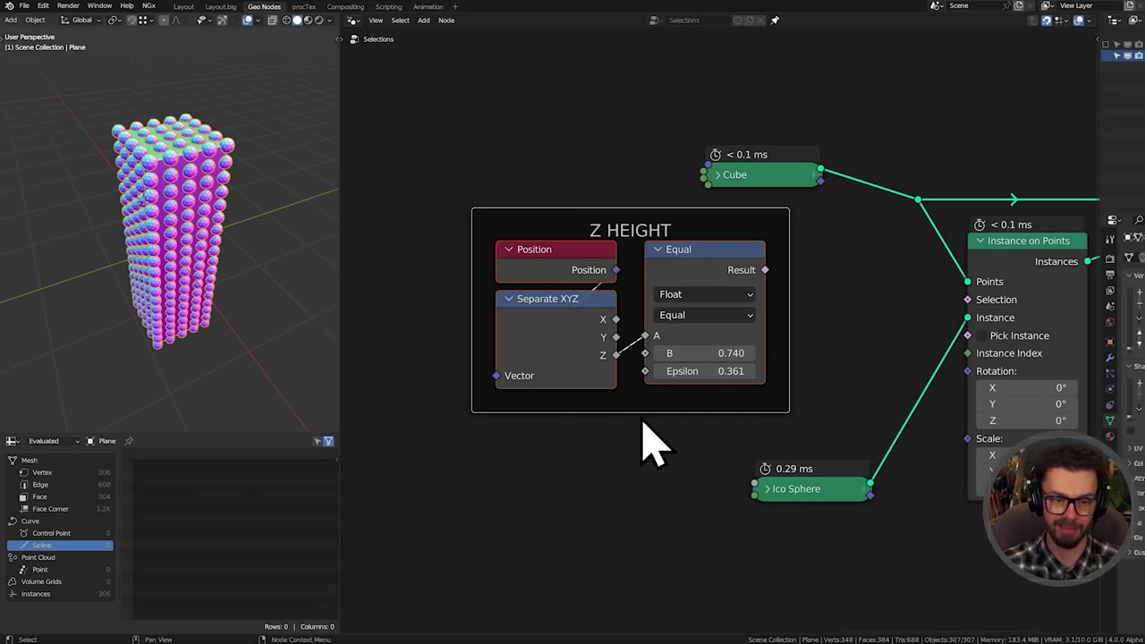
{"action": "scroll", "coordinate": [734, 331], "scroll_direction": "down", "scroll_amount": 5}
{"action": "middle_click_drag", "start_coordinate": [746, 356], "coordinate": [865, 336]}
{"action": "key", "text": "g"}
{"action": "left_click", "coordinate": [607, 315]}
Add a new Position node in the empty space before the Cube and Instance on Points nodes
{"action": "middle_click_drag", "start_coordinate": [792, 283], "coordinate": [652, 286]}
{"action": "scroll", "coordinate": [730, 282], "scroll_direction": "up", "scroll_amount": 6}
{"action": "key", "text": "shift+a"}
{"action": "type", "text": "s"}
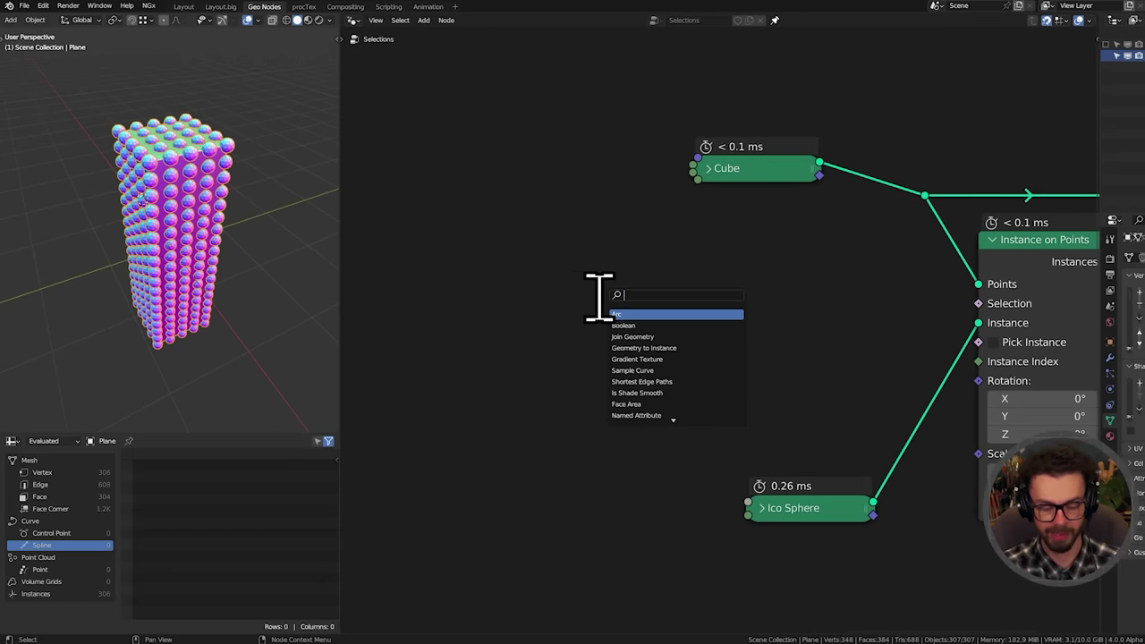
{"action": "type", "text": "pos"}
{"action": "key", "text": "Return"}
{"action": "left_click", "coordinate": [476, 256]}
Annotate a large circle around the spheres on the column's upper part in a close-up view
{"action": "middle_click_drag", "start_coordinate": [333, 285], "coordinate": [176, 241]}
{"action": "scroll", "coordinate": [141, 234], "scroll_direction": "up", "scroll_amount": 5}
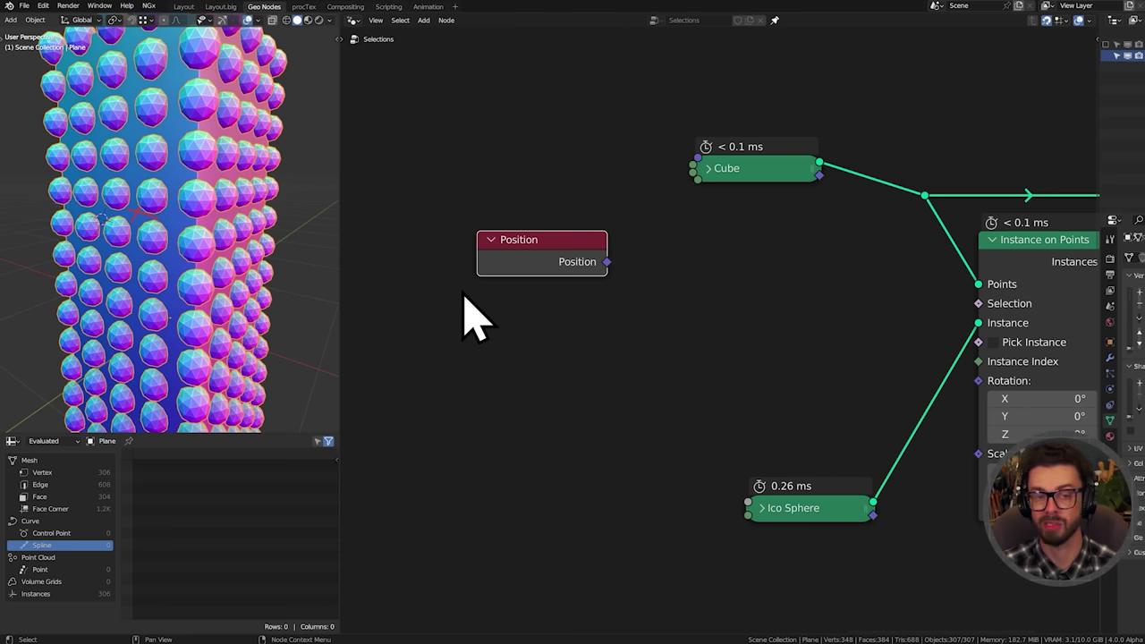
{"action": "mouse_move", "coordinate": [250, 217]}
{"action": "left_mouse_down"}
{"action": "mouse_move", "coordinate": [156, 326]}
{"action": "mouse_move", "coordinate": [215, 148]}
{"action": "left_mouse_up"}
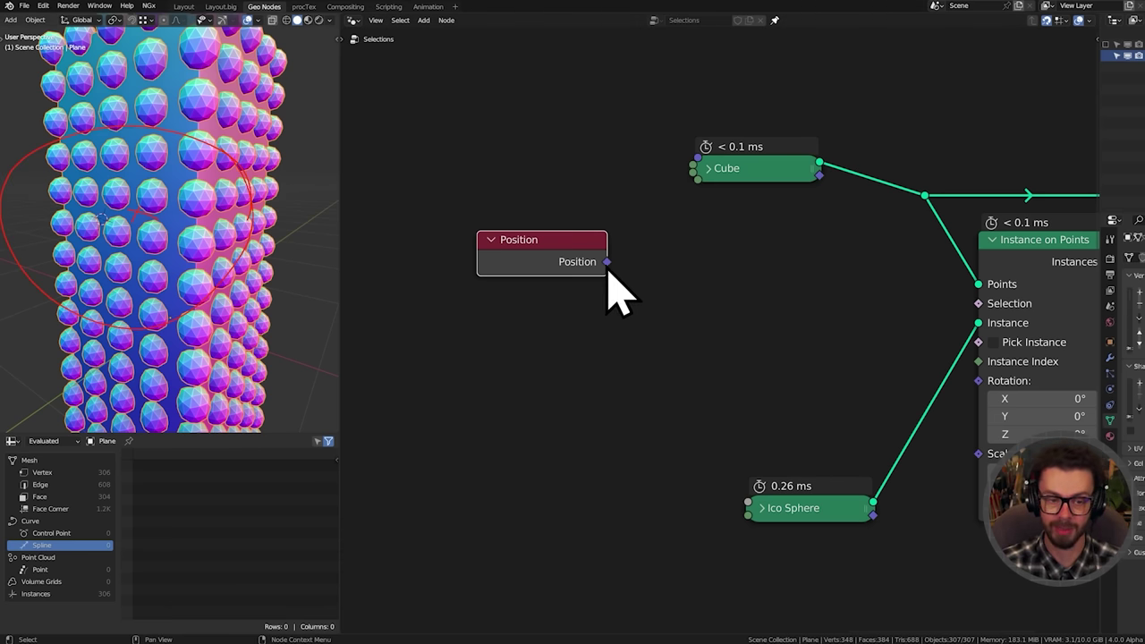
Connect the Position output to a new Vector Math node set to Distance
{"action": "left_click_drag", "start_coordinate": [606, 261], "coordinate": [729, 348]}
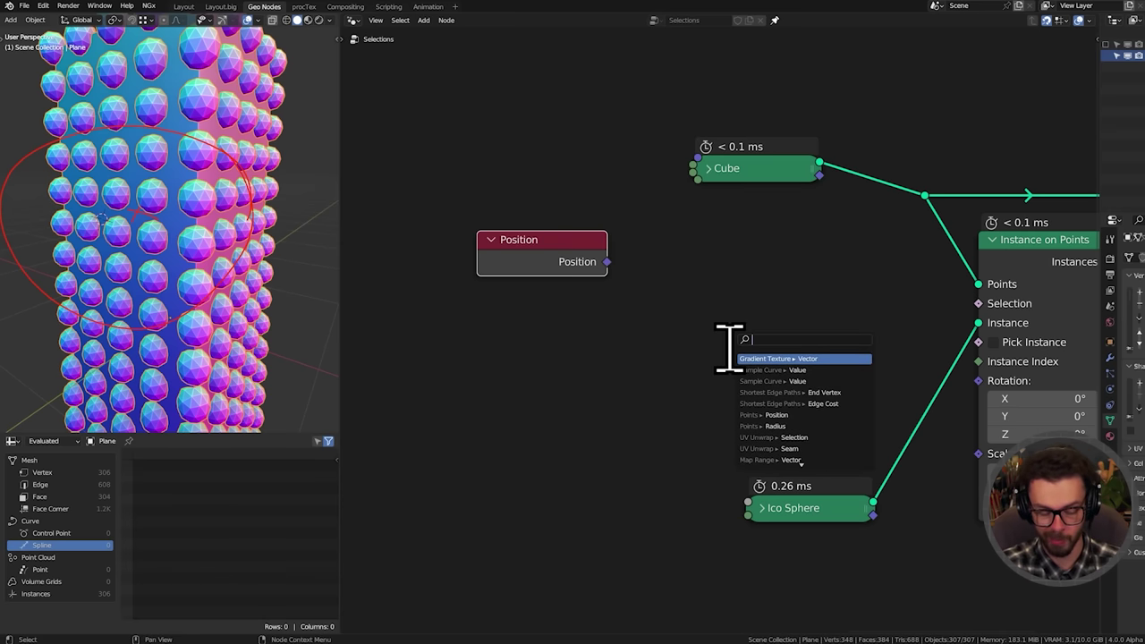
{"action": "type", "text": "dist"}
{"action": "key", "text": "Return"}
{"action": "left_click", "coordinate": [638, 254]}
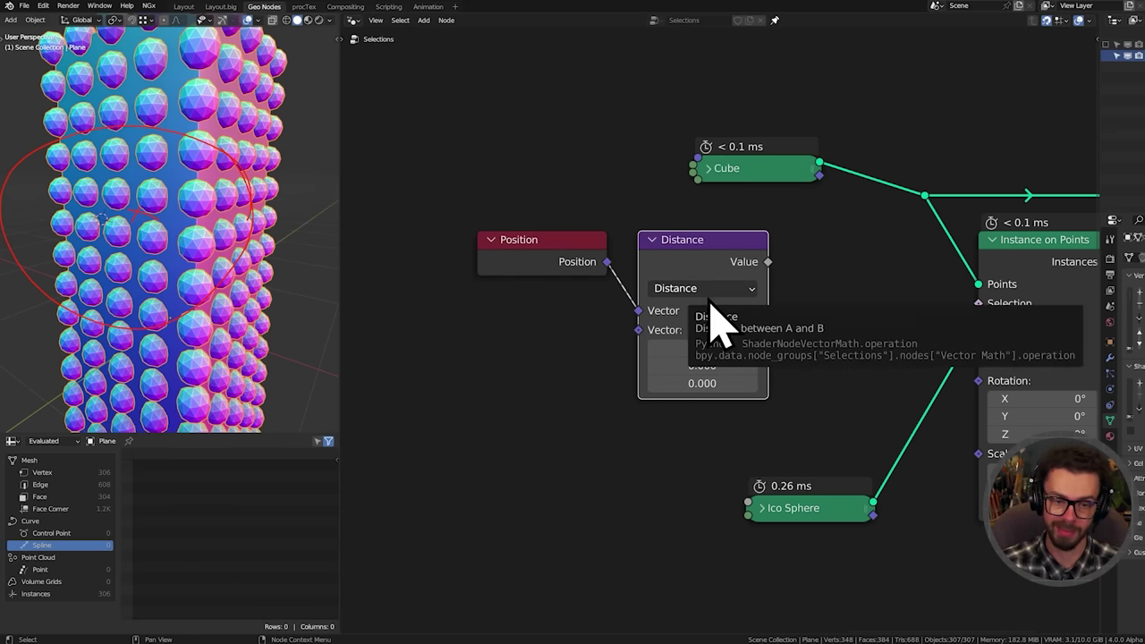
Erase the circle annotation in front view and set the Distance node's second vector to 0.5, 0.5, 0.7
{"action": "middle_click_drag", "start_coordinate": [295, 288], "coordinate": [219, 284]}
{"action": "key", "text": "KP_1"}
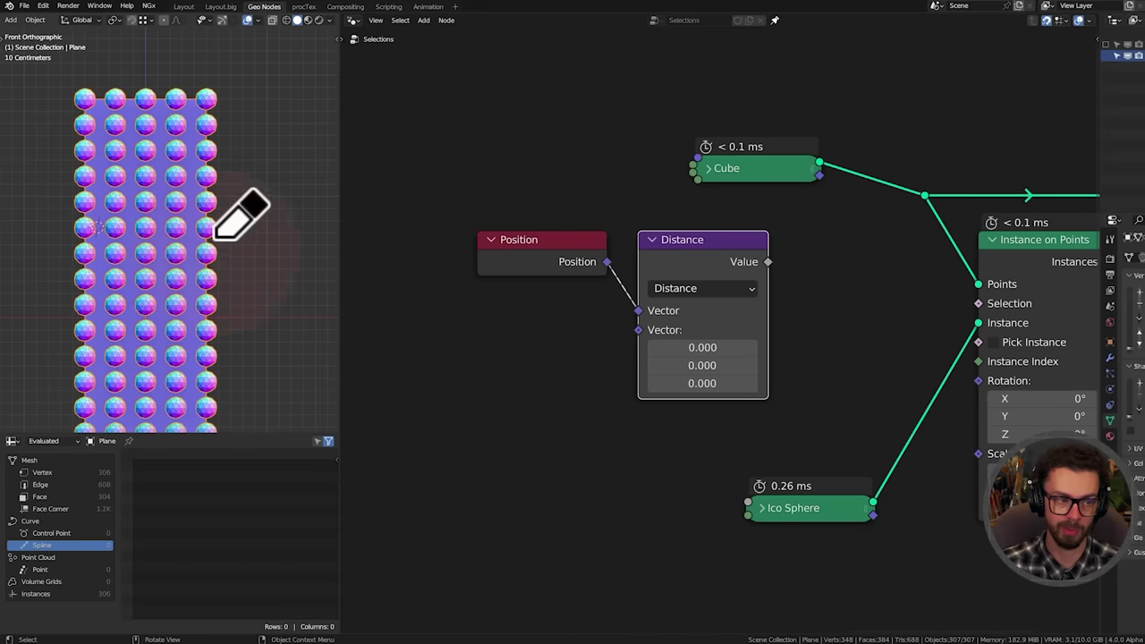
{"action": "left_click", "coordinate": [674, 350]}
{"action": "key", "text": "Tab"}
{"action": "key", "text": "Tab"}
{"action": "type", "text": "..7"}
{"action": "key", "text": "Return"}
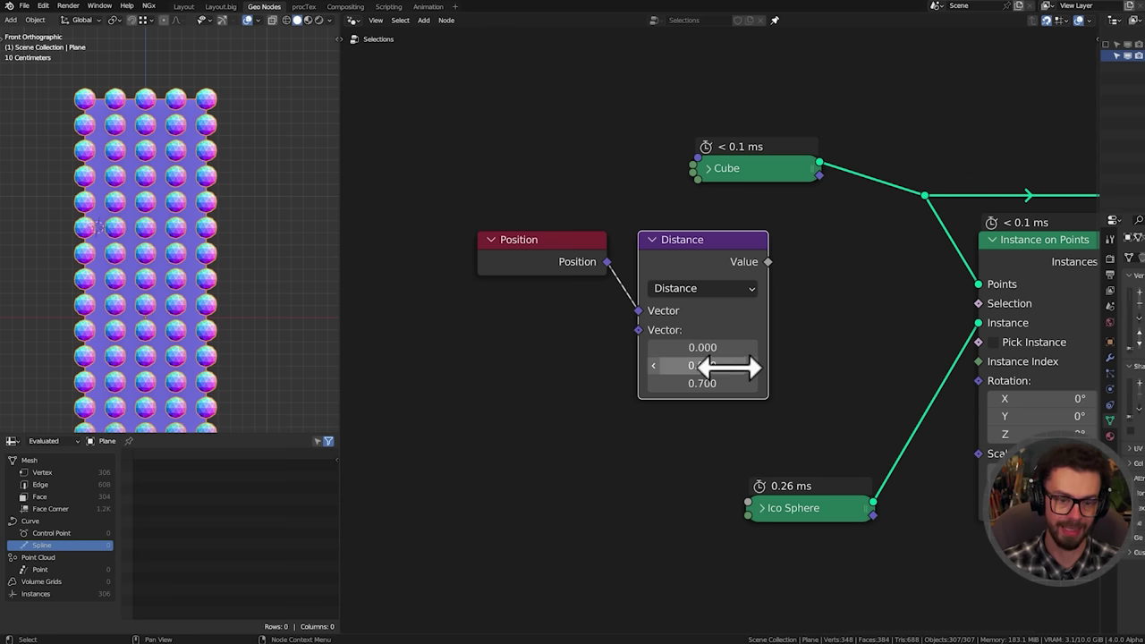
{"action": "left_click", "coordinate": [721, 364]}
{"action": "type", "text": ".5"}
{"action": "key", "text": "Return"}
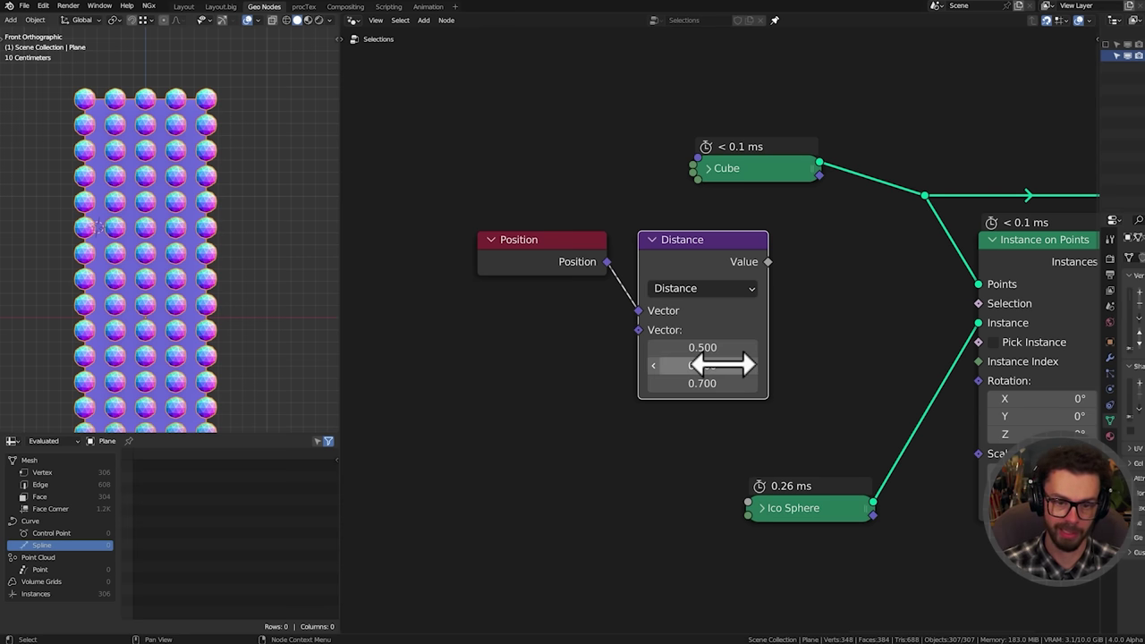
Compare the Distance value with a float Less Than node and connect its Result to the Instance on Points Selection
{"action": "middle_click_drag", "start_coordinate": [192, 268], "coordinate": [768, 263]}
{"action": "left_click_drag", "start_coordinate": [768, 261], "coordinate": [809, 273]}
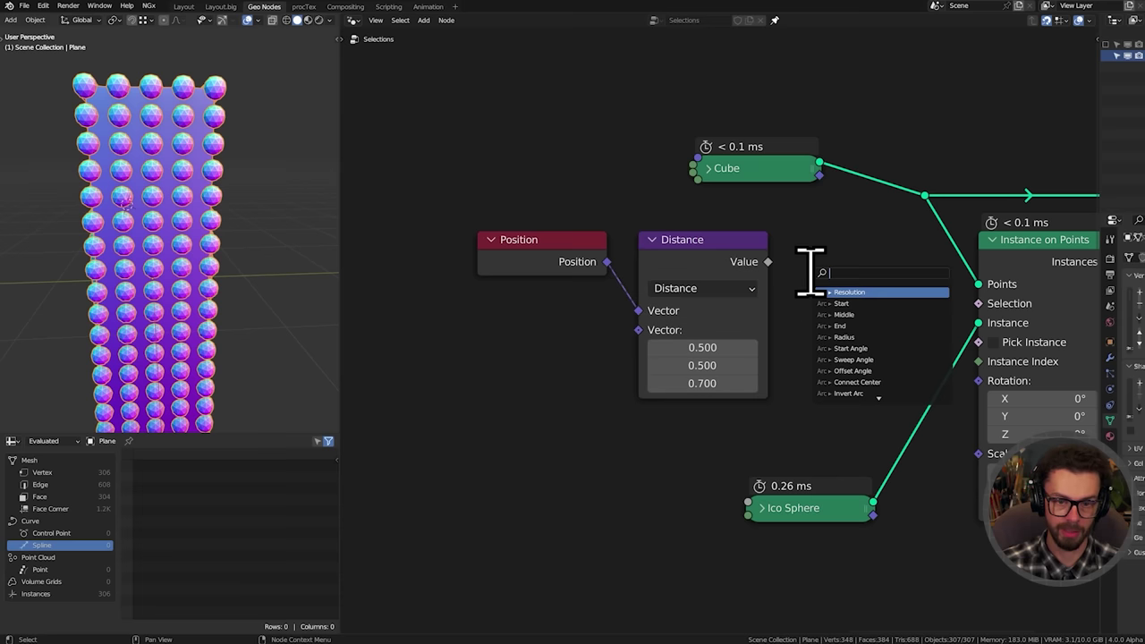
{"action": "type", "text": "less"}
{"action": "key", "text": "Return"}
{"action": "left_click", "coordinate": [810, 259]}
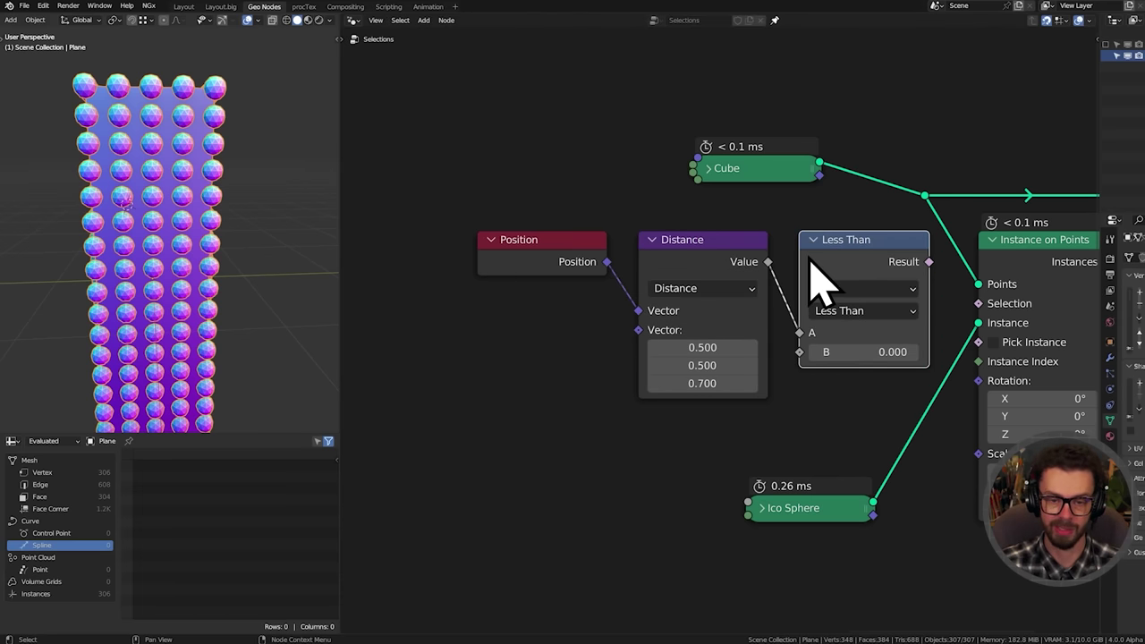
{"action": "left_click_drag", "start_coordinate": [928, 262], "coordinate": [979, 303]}
Set the Less Than threshold B to 0.610 and the Distance vector's Z to 0.760
{"action": "mouse_move", "coordinate": [923, 356]}
{"action": "left_mouse_down"}
{"action": "mouse_move", "coordinate": [940, 356]}
{"action": "mouse_move", "coordinate": [904, 351]}
{"action": "left_mouse_up"}
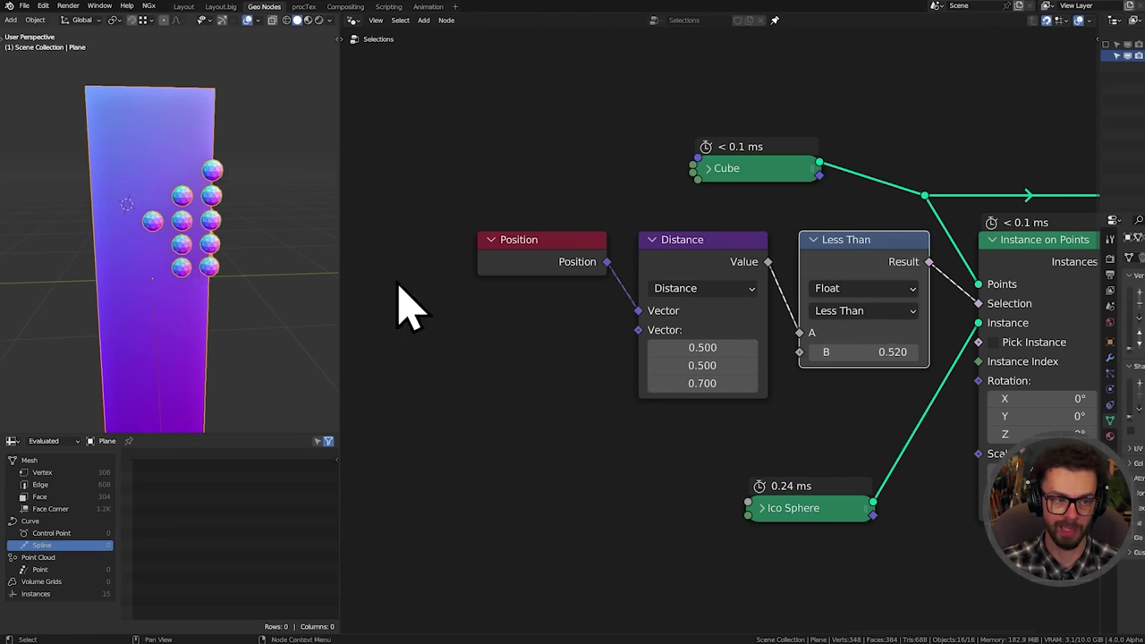
{"action": "middle_click_drag", "start_coordinate": [295, 268], "coordinate": [188, 260]}
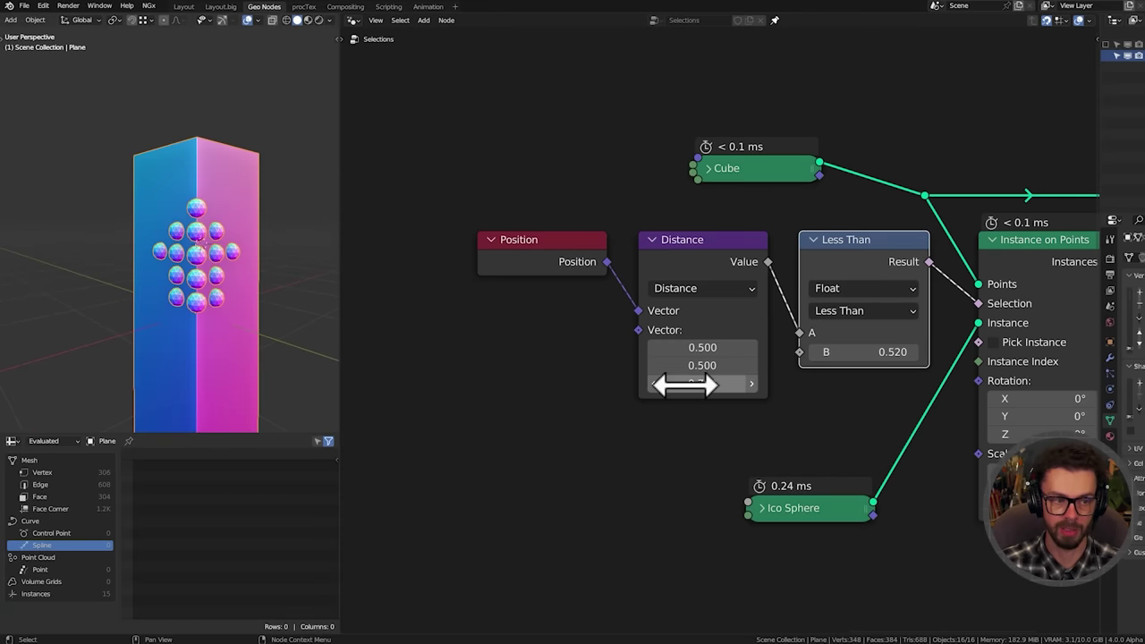
{"action": "mouse_move", "coordinate": [686, 384]}
{"action": "left_mouse_down"}
{"action": "mouse_move", "coordinate": [716, 384]}
{"action": "mouse_move", "coordinate": [696, 383]}
{"action": "left_mouse_up"}
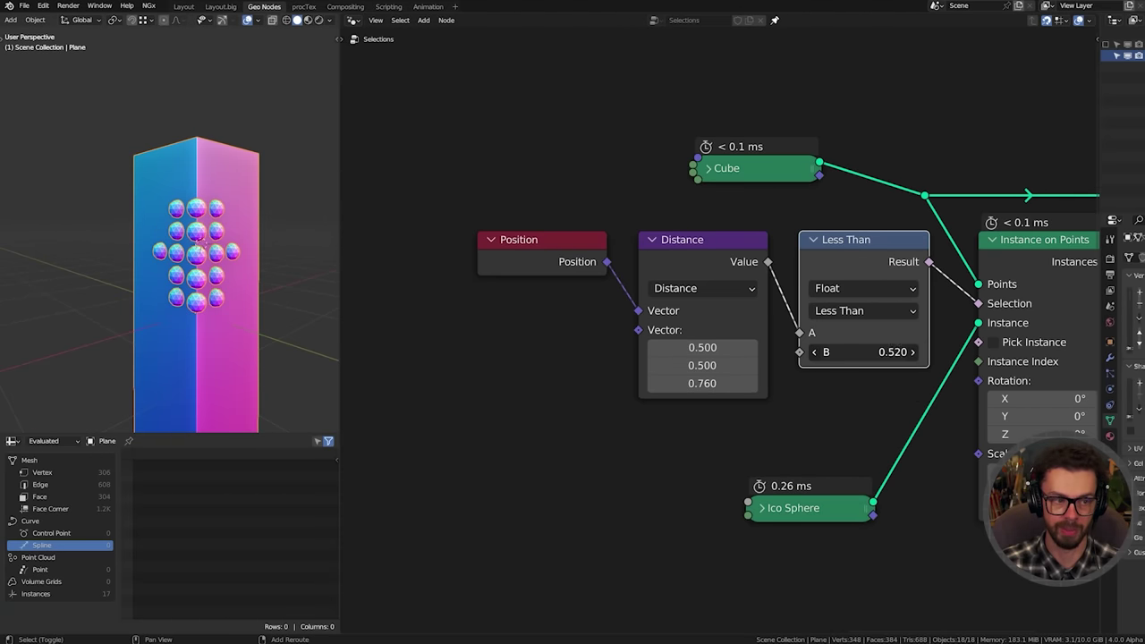
{"action": "left_click_drag", "start_coordinate": [881, 352], "coordinate": [904, 352]}
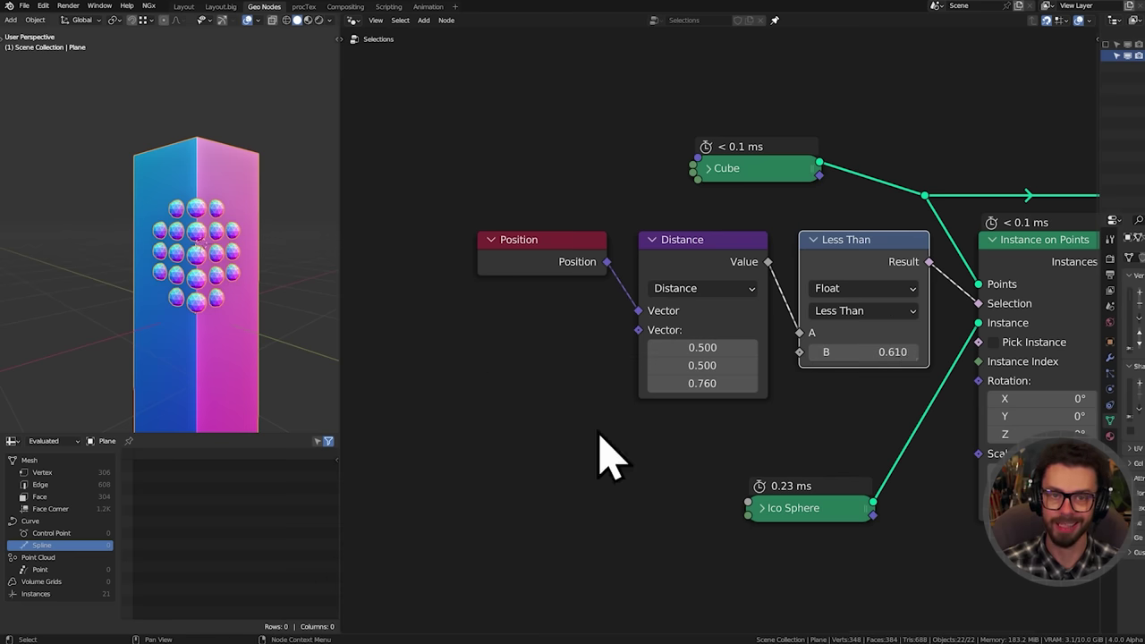
Frame the Position, Distance and Less Than nodes together and cut their link to the Selection input
{"action": "left_click_drag", "start_coordinate": [511, 327], "coordinate": [723, 271], "text": "shift"}
{"action": "left_click_drag", "start_coordinate": [807, 239], "coordinate": [736, 239]}
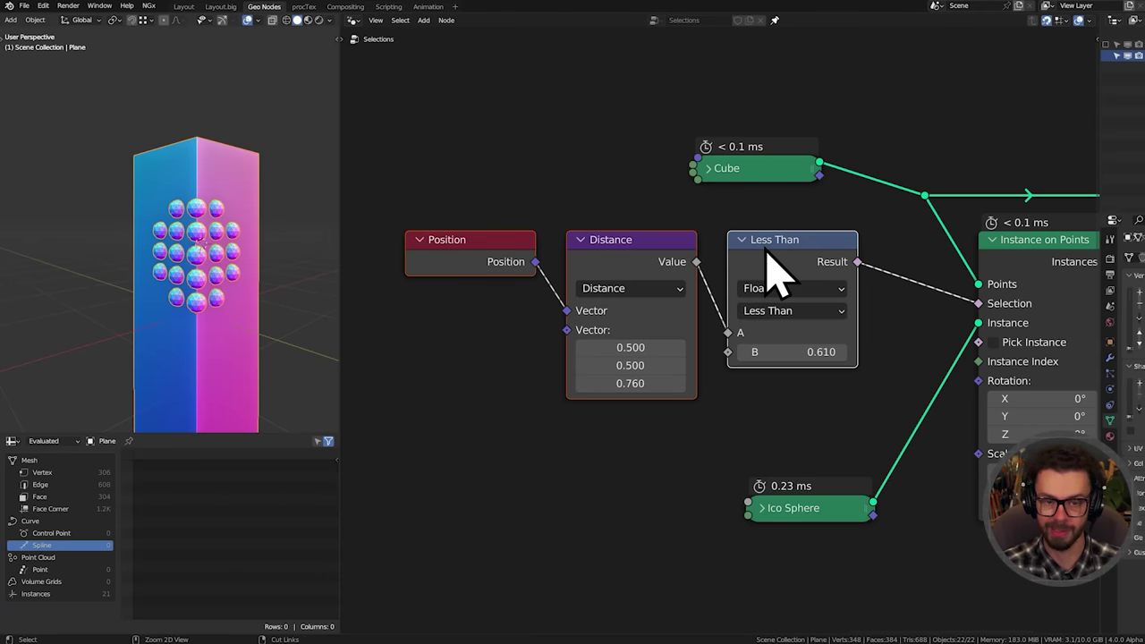
{"action": "key", "text": "ctrl+j"}
{"action": "right_click_drag", "start_coordinate": [951, 313], "coordinate": [920, 231], "text": "ctrl"}
Label the frame DISTANCE FROM VECTOR and place it directly above the Z HEIGHT frame
{"action": "left_click", "coordinate": [786, 205]}
{"action": "key", "text": "F2"}
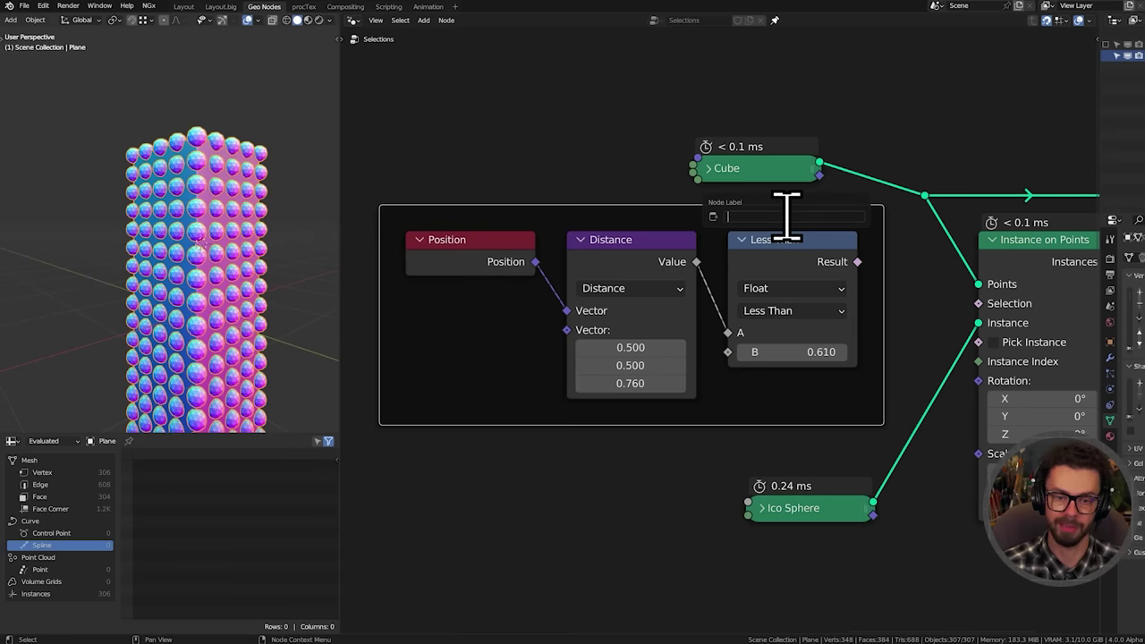
{"action": "type", "text": "DISTANCE FROM VECTOR"}
{"action": "key", "text": "Return"}
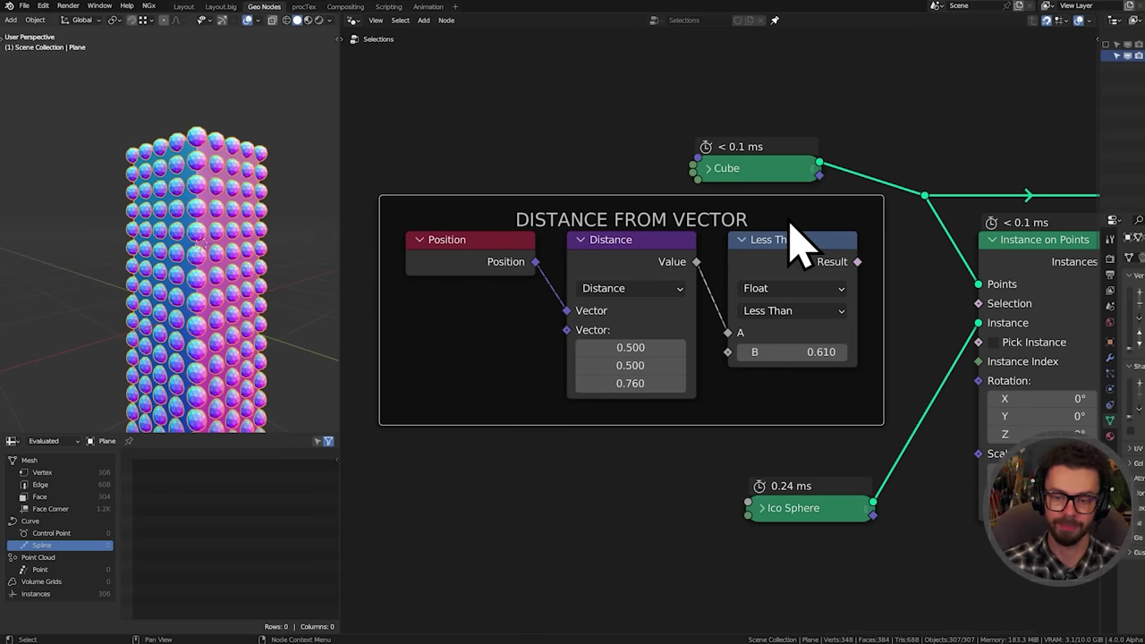
{"action": "scroll", "coordinate": [826, 247], "scroll_direction": "down", "scroll_amount": 3}
{"action": "scroll", "coordinate": [604, 299], "scroll_direction": "down", "scroll_amount": 2}
{"action": "middle_click_drag", "start_coordinate": [604, 300], "coordinate": [892, 342]}
{"action": "key", "text": "g"}
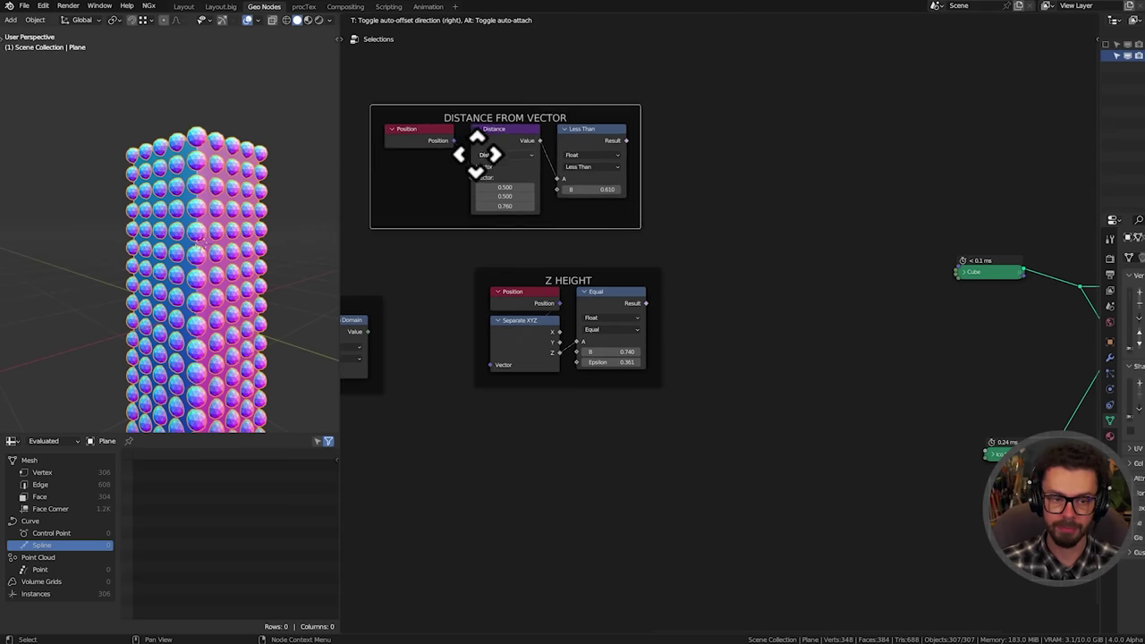
{"action": "left_click", "coordinate": [537, 188]}
{"action": "middle_click_drag", "start_coordinate": [782, 263], "coordinate": [631, 243]}
{"action": "left_click", "coordinate": [723, 319]}
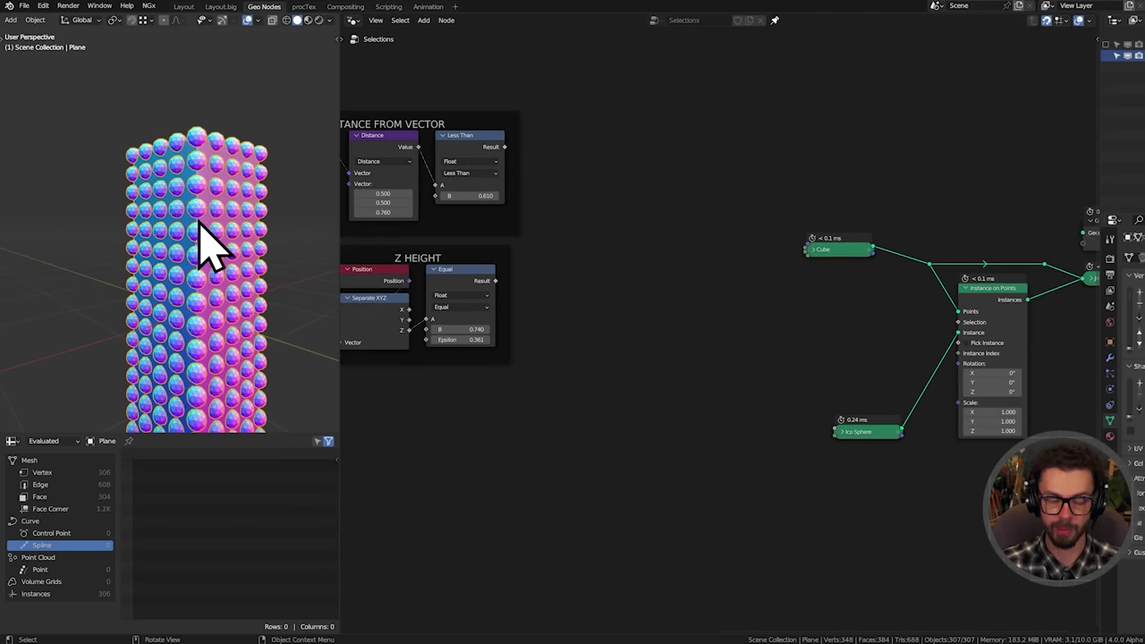
{"action": "middle_click_drag", "start_coordinate": [204, 250], "coordinate": [260, 286]}
{"action": "scroll", "coordinate": [805, 325], "scroll_direction": "up", "scroll_amount": 3}
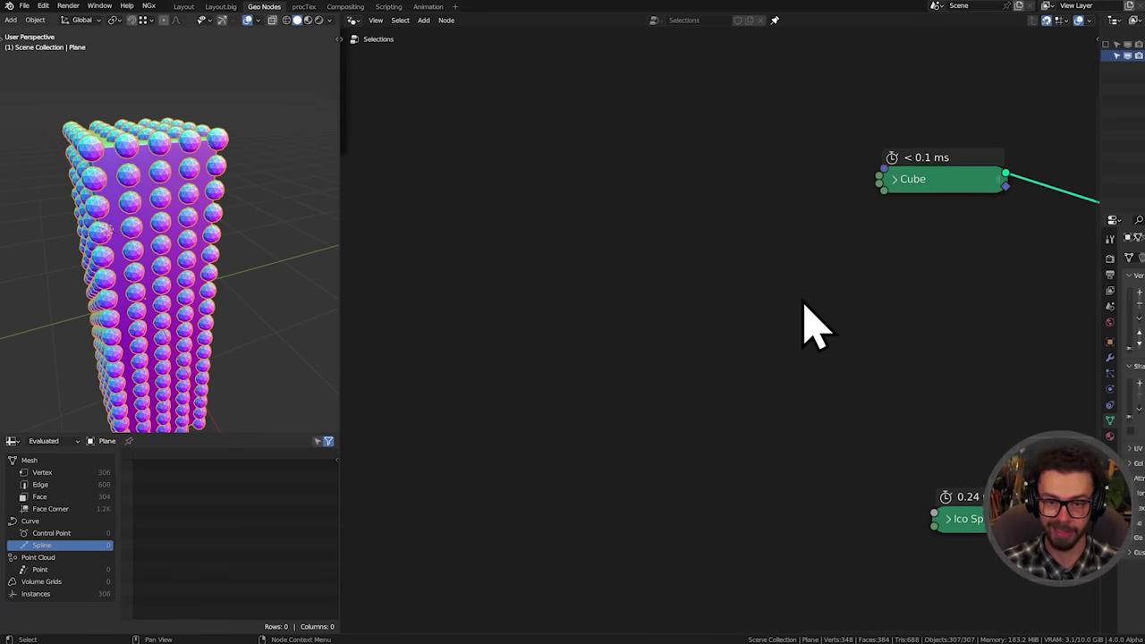
{"action": "middle_click_drag", "start_coordinate": [805, 324], "coordinate": [678, 296]}
{"action": "key", "text": "shift+a"}
{"action": "left_click", "coordinate": [671, 271]}
{"action": "key", "text": "Escape"}
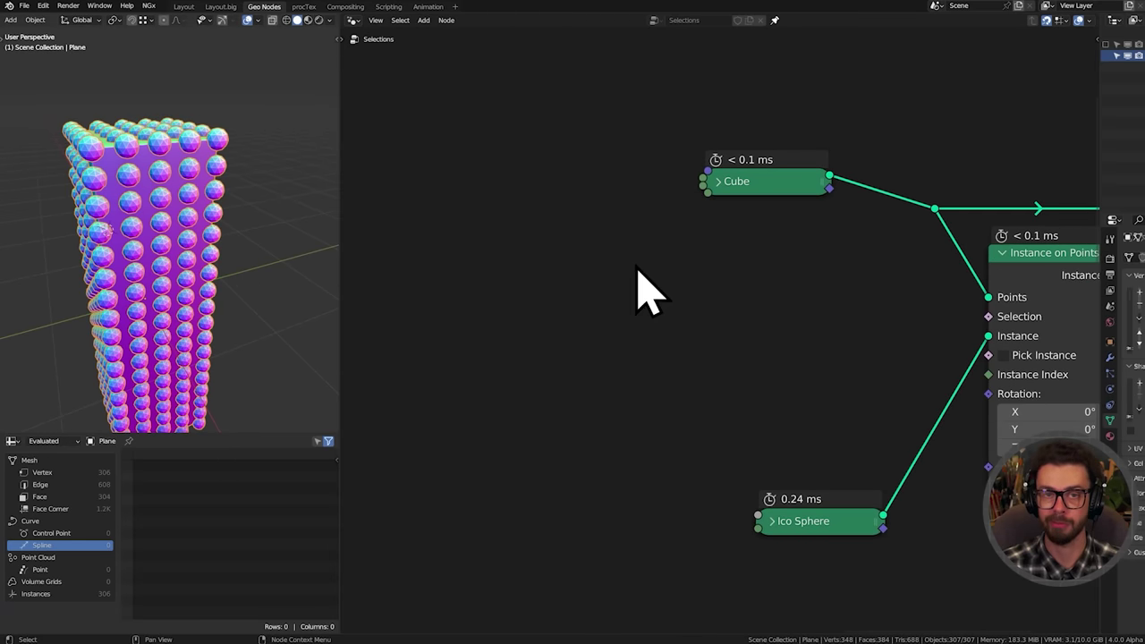
Add a Normal node in the empty space before the Instance on Points node
{"action": "key", "text": "shift+a"}
{"action": "left_click", "coordinate": [633, 267]}
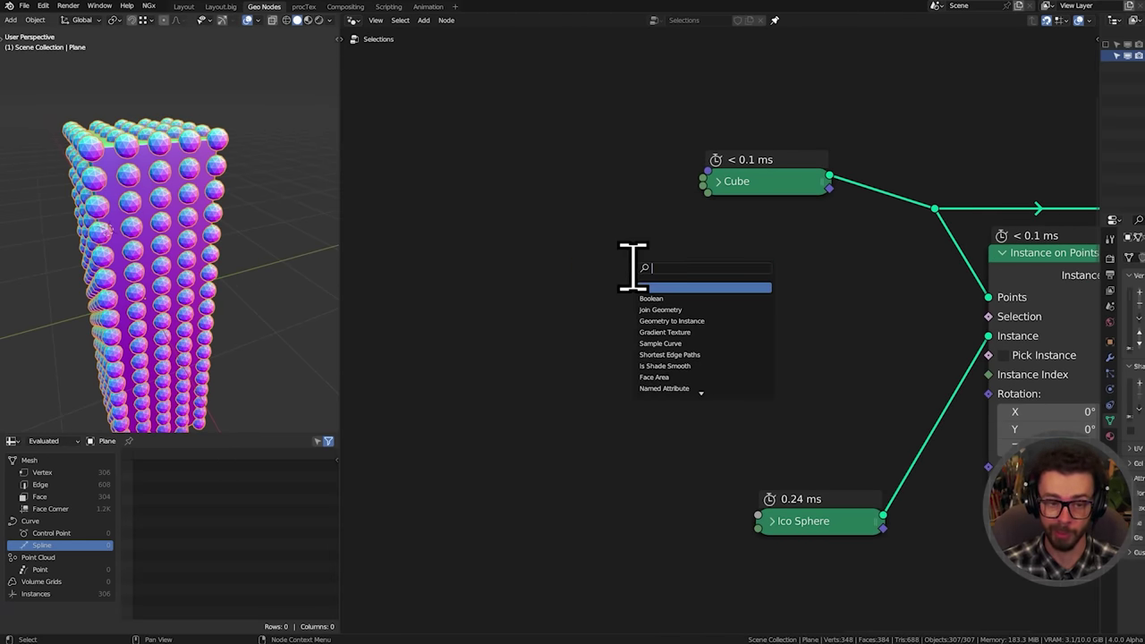
{"action": "type", "text": "norm"}
{"action": "key", "text": "Return"}
{"action": "left_click", "coordinate": [529, 299]}
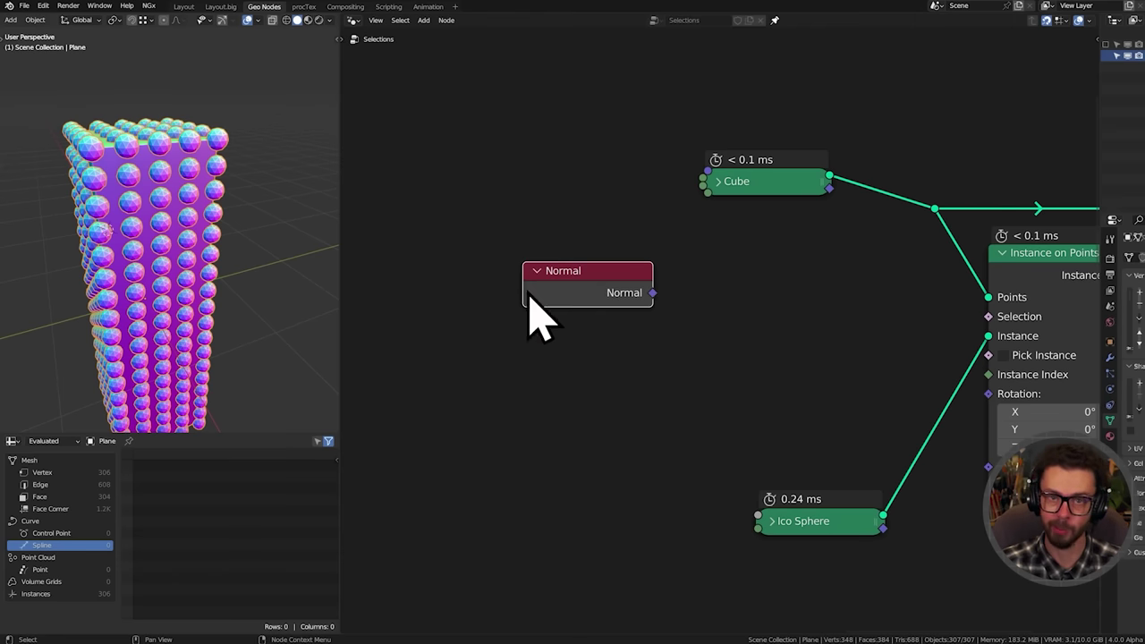
Feed the Normal output into input A of a new vector Equal node and set its comparison mode to Direction
{"action": "middle_click_drag", "start_coordinate": [528, 299], "coordinate": [621, 288], "text": "ctrl"}
{"action": "left_click_drag", "start_coordinate": [628, 279], "coordinate": [791, 288]}
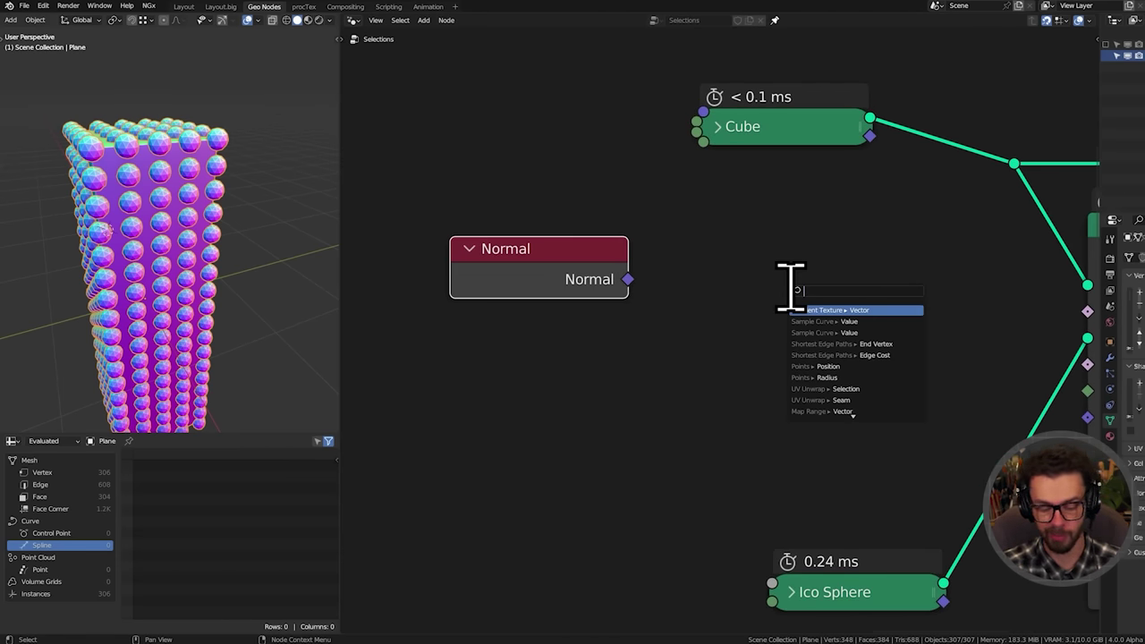
{"action": "type", "text": "equal"}
{"action": "key", "text": "Return"}
{"action": "left_click", "coordinate": [696, 247]}
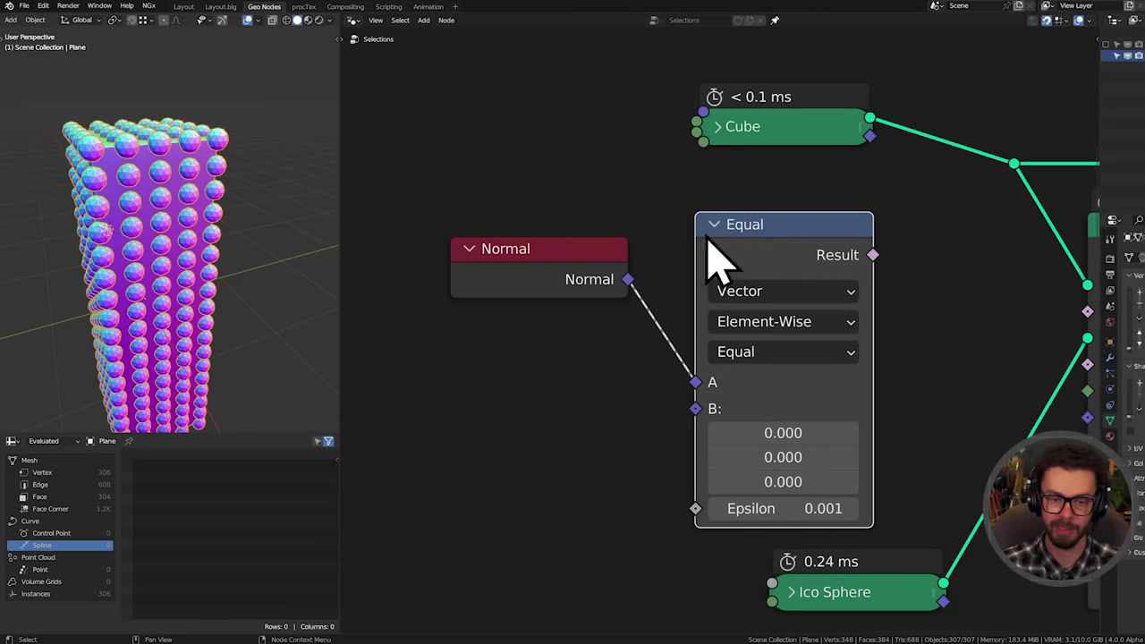
{"action": "left_click", "coordinate": [793, 326]}
{"action": "left_click", "coordinate": [793, 456]}
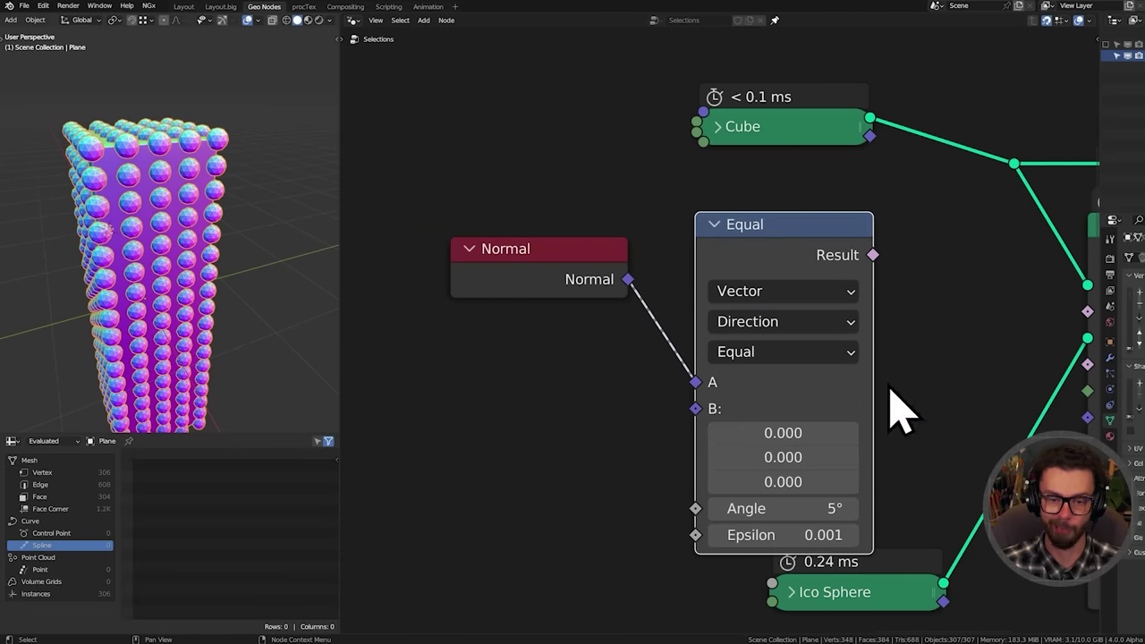
Connect the Equal result to the Selection input of Instance on Points and set B's Z value to 1
{"action": "middle_click_drag", "start_coordinate": [899, 304], "coordinate": [817, 295]}
{"action": "left_click_drag", "start_coordinate": [792, 245], "coordinate": [1002, 304]}
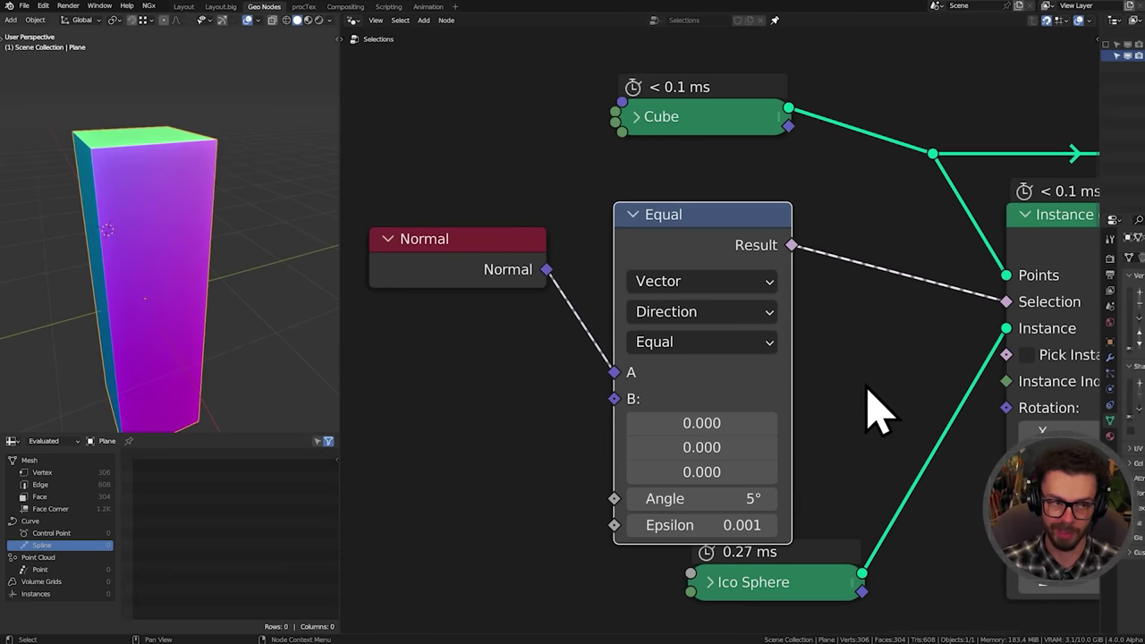
{"action": "middle_click_drag", "start_coordinate": [724, 470], "coordinate": [728, 406]}
{"action": "left_click", "coordinate": [724, 408]}
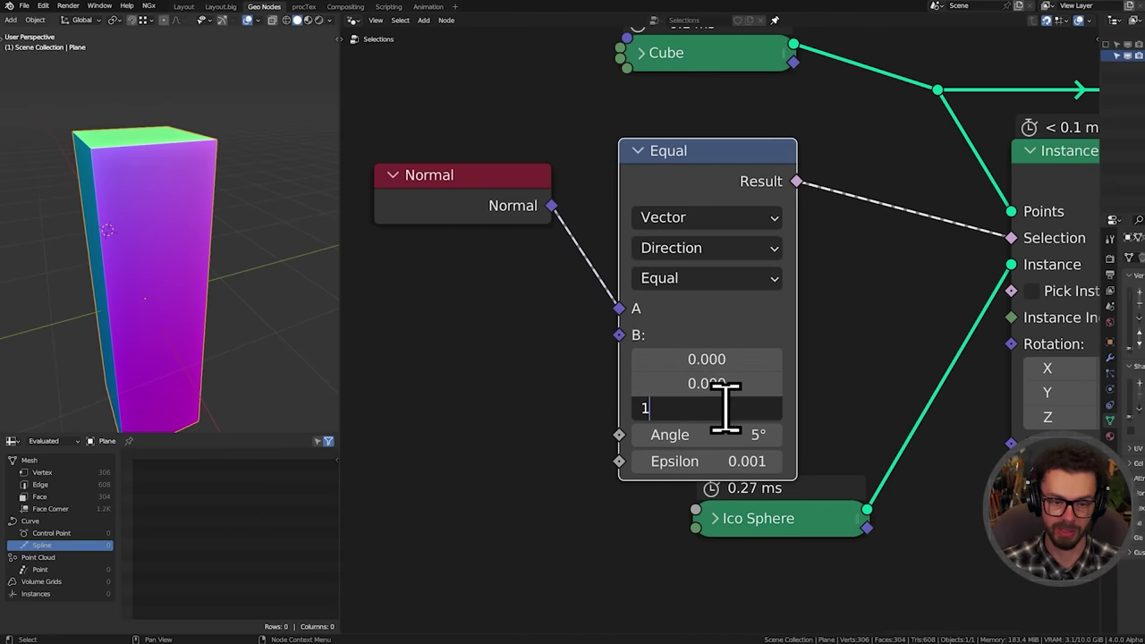
{"action": "key", "text": "Return"}
Move the Ico Sphere node clear below the Equal node and set the comparison Angle to 0°
{"action": "left_click_drag", "start_coordinate": [809, 507], "coordinate": [756, 555]}
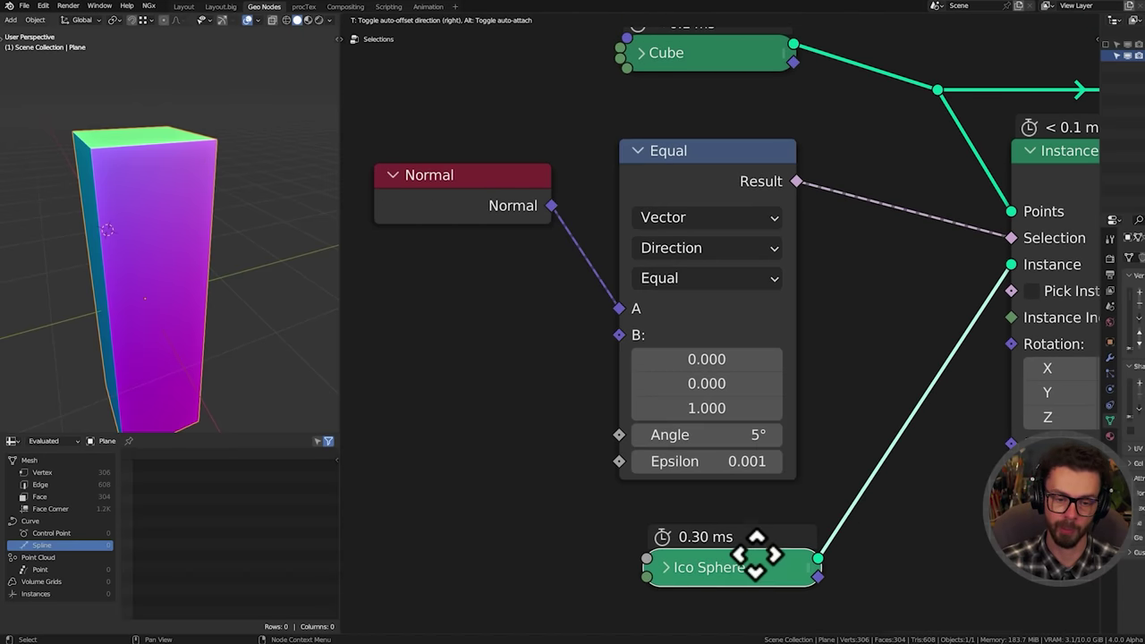
{"action": "left_click", "coordinate": [709, 435]}
{"action": "type", "text": "0"}
{"action": "key", "text": "Return"}
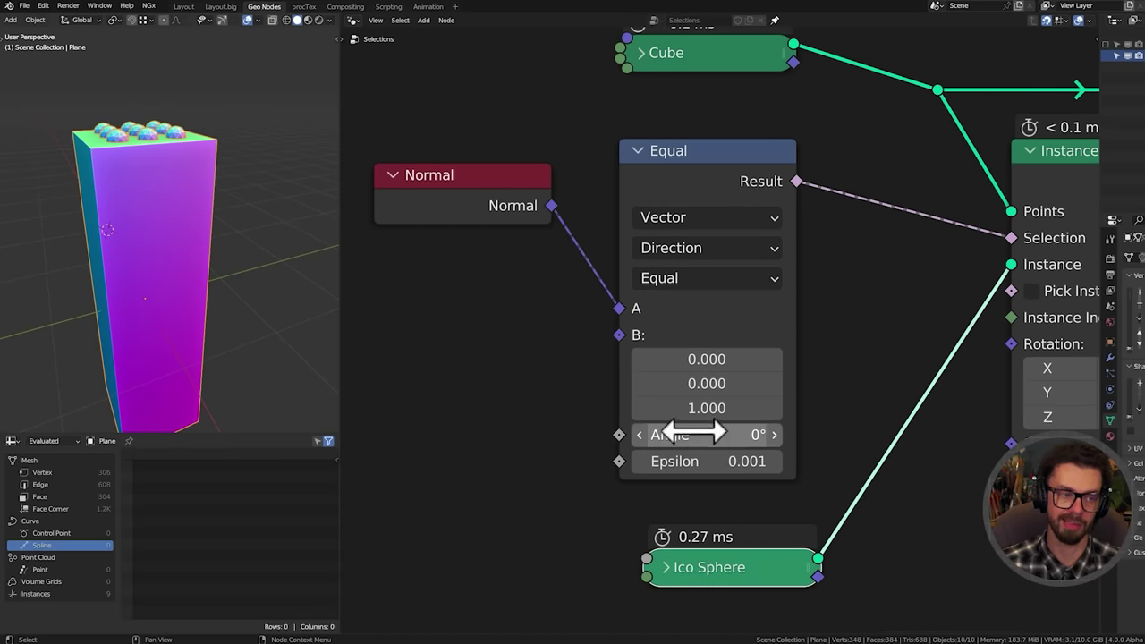
{"action": "middle_click_drag", "start_coordinate": [307, 313], "coordinate": [231, 269]}
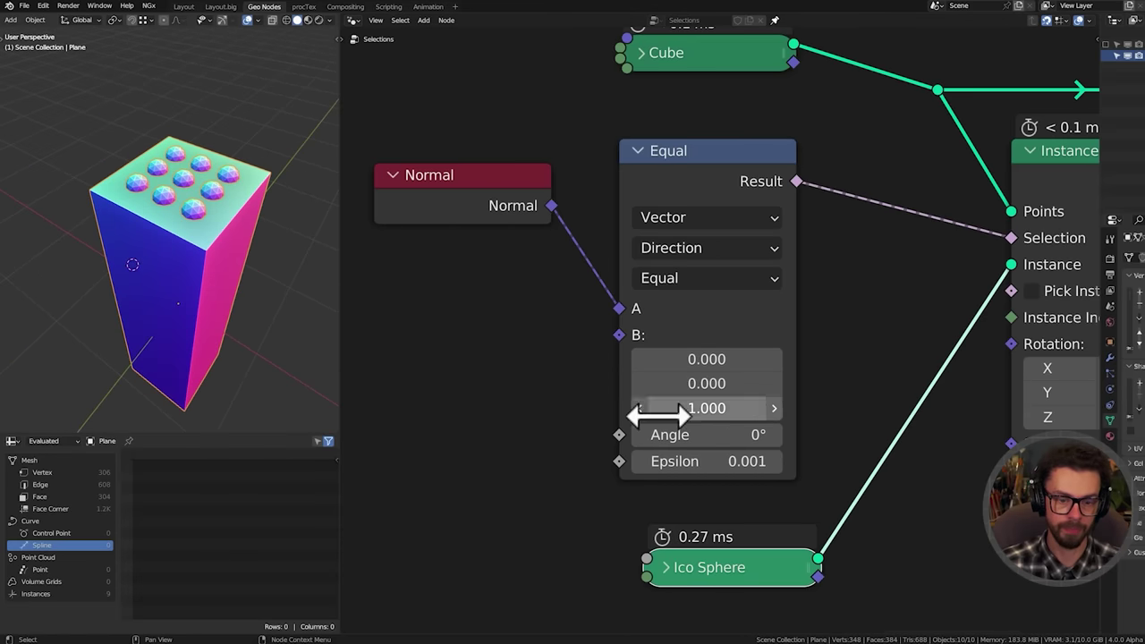
Set Epsilon to 0.451 and annotate normal direction arrows at the box's upper corner in the viewport
{"action": "left_click_drag", "start_coordinate": [690, 460], "coordinate": [770, 461]}
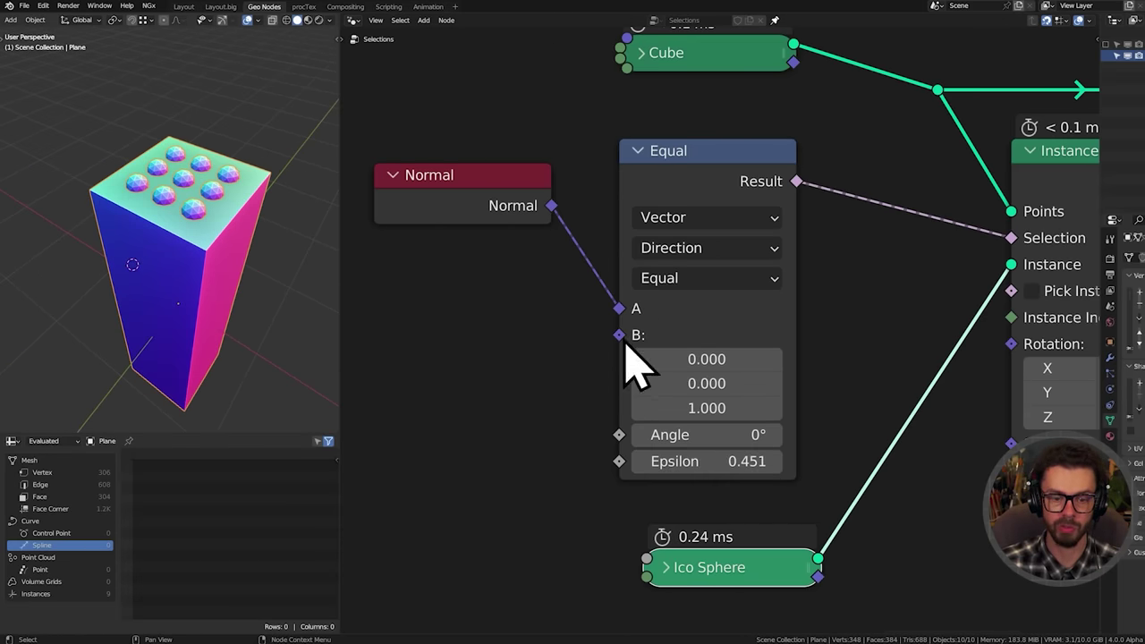
{"action": "middle_click_drag", "start_coordinate": [312, 274], "coordinate": [173, 248]}
{"action": "left_click_drag", "start_coordinate": [179, 260], "coordinate": [236, 260]}
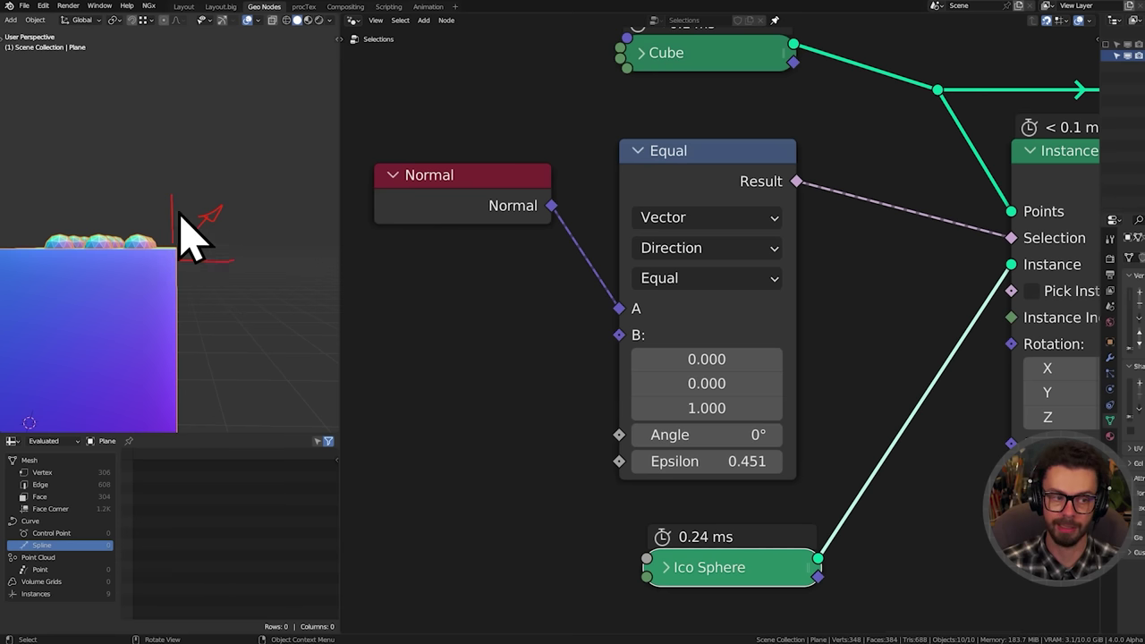
{"action": "middle_click_drag", "start_coordinate": [242, 242], "coordinate": [230, 276]}
Raise the Equal node's Epsilon to 1.501 and inspect the instances on the box's top face
{"action": "left_click_drag", "start_coordinate": [711, 461], "coordinate": [756, 461]}
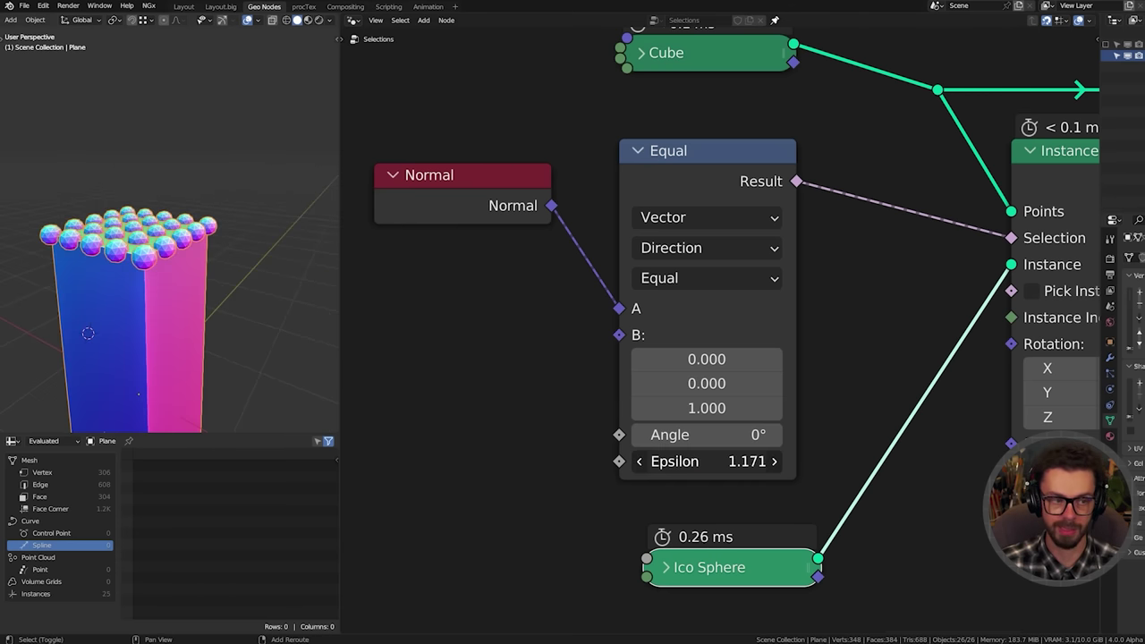
{"action": "middle_click_drag", "start_coordinate": [154, 238], "coordinate": [40, 208]}
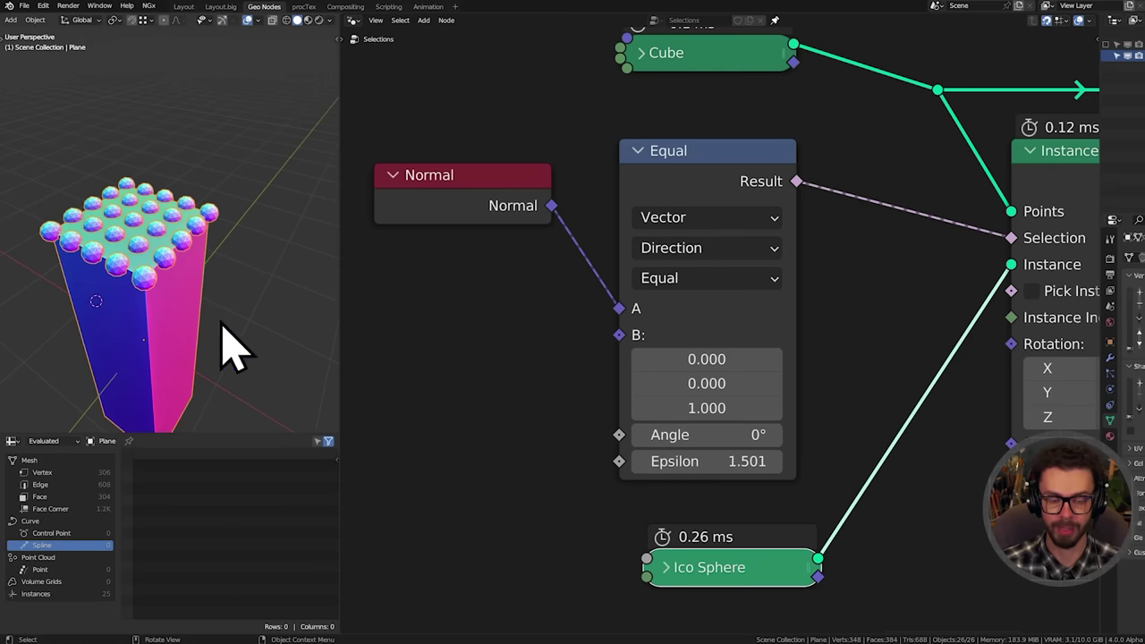
{"action": "left_click", "coordinate": [677, 463]}
{"action": "key", "text": "Return"}
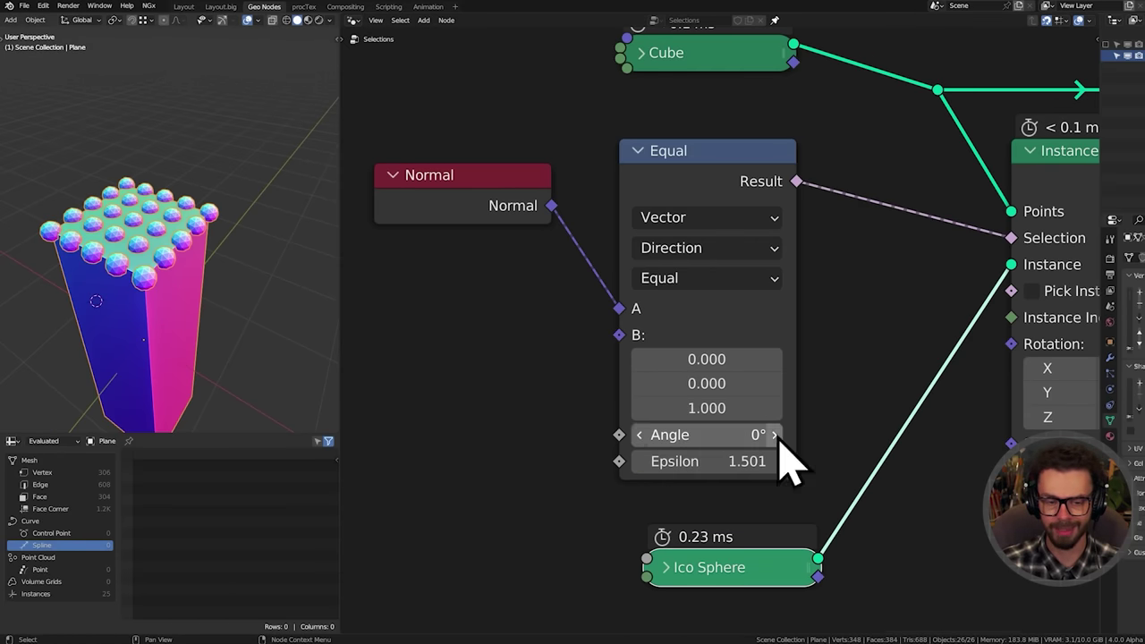
Annotate an upward arrow in the empty space below the Normal node and set Epsilon to 0.1
{"action": "middle_click_drag", "start_coordinate": [548, 411], "coordinate": [665, 366]}
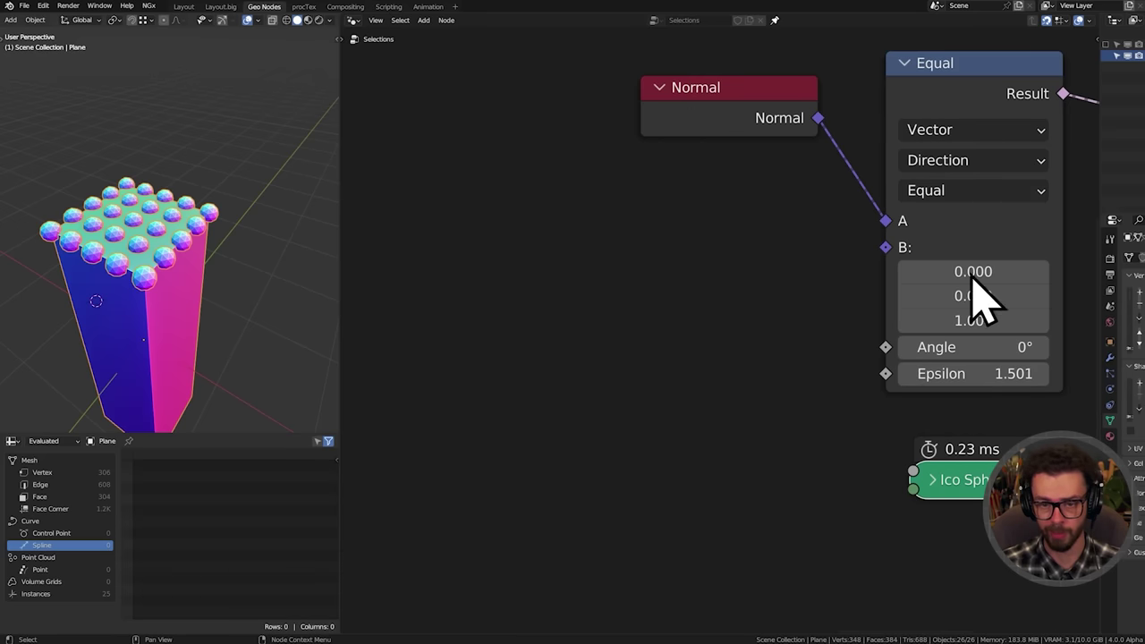
{"action": "left_click_drag", "start_coordinate": [631, 377], "coordinate": [619, 264]}
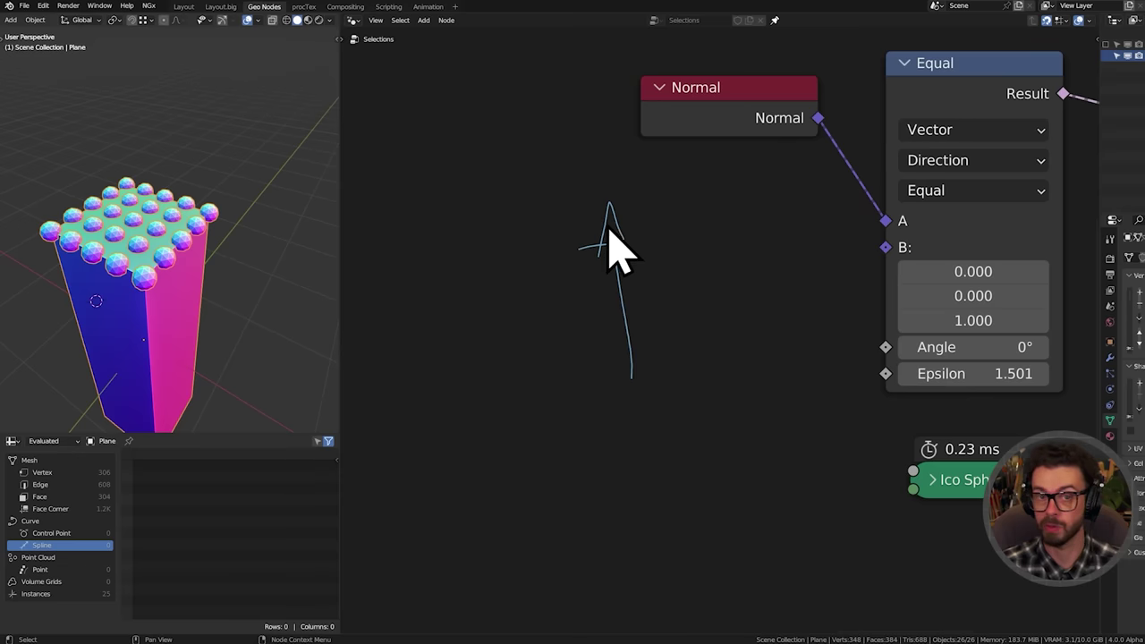
{"action": "left_click", "coordinate": [979, 374]}
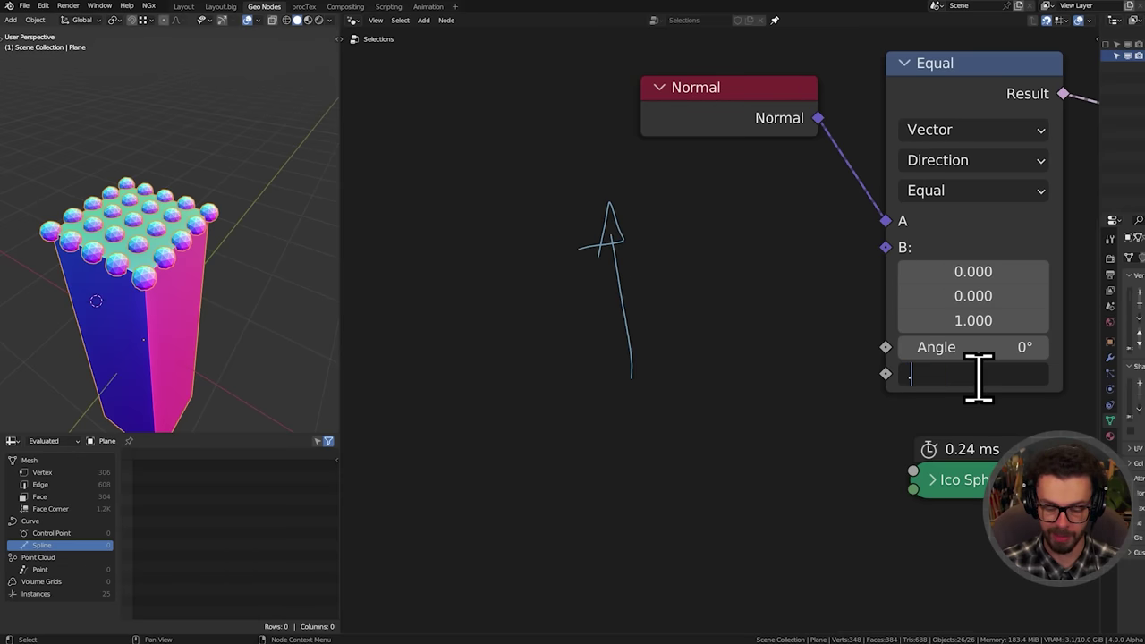
{"action": "type", "text": "0.1"}
{"action": "key", "text": "Return"}
Set the comparison Angle to 45° and annotate tilted arrows on both sides of the upward arrow
{"action": "left_click", "coordinate": [930, 349]}
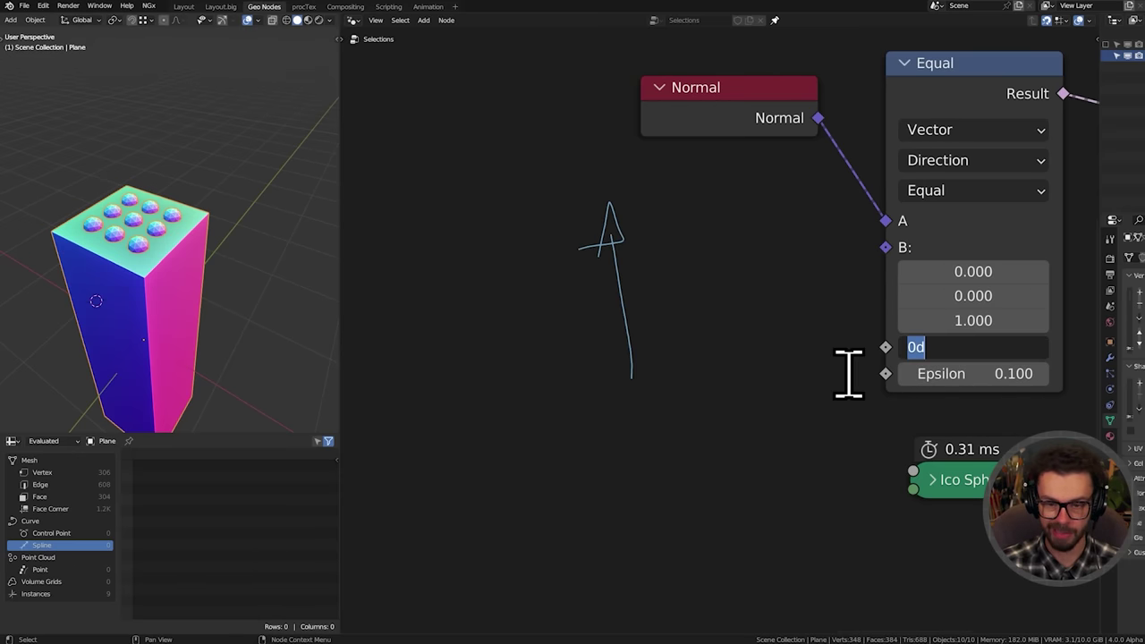
{"action": "type", "text": "45"}
{"action": "key", "text": "Return"}
{"action": "mouse_move", "coordinate": [711, 330]}
{"action": "middle_mouse_down"}
{"action": "mouse_move", "coordinate": [737, 307]}
{"action": "mouse_move", "coordinate": [773, 305]}
{"action": "middle_mouse_up"}
{"action": "middle_click_drag", "start_coordinate": [893, 298], "coordinate": [859, 312]}
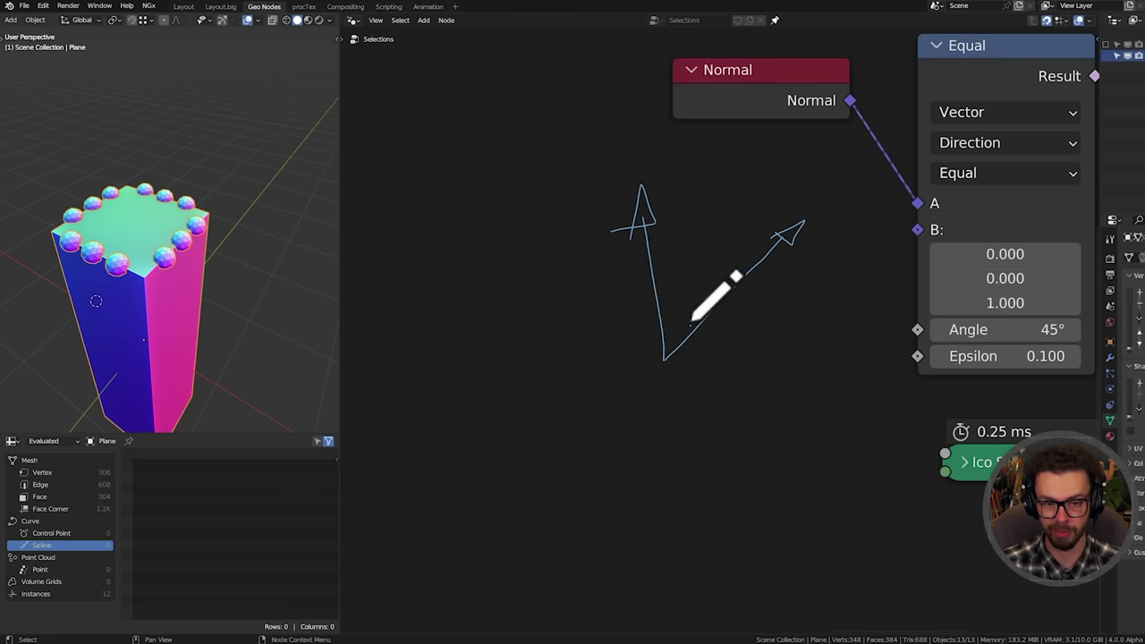
{"action": "left_click_drag", "start_coordinate": [663, 361], "coordinate": [555, 286]}
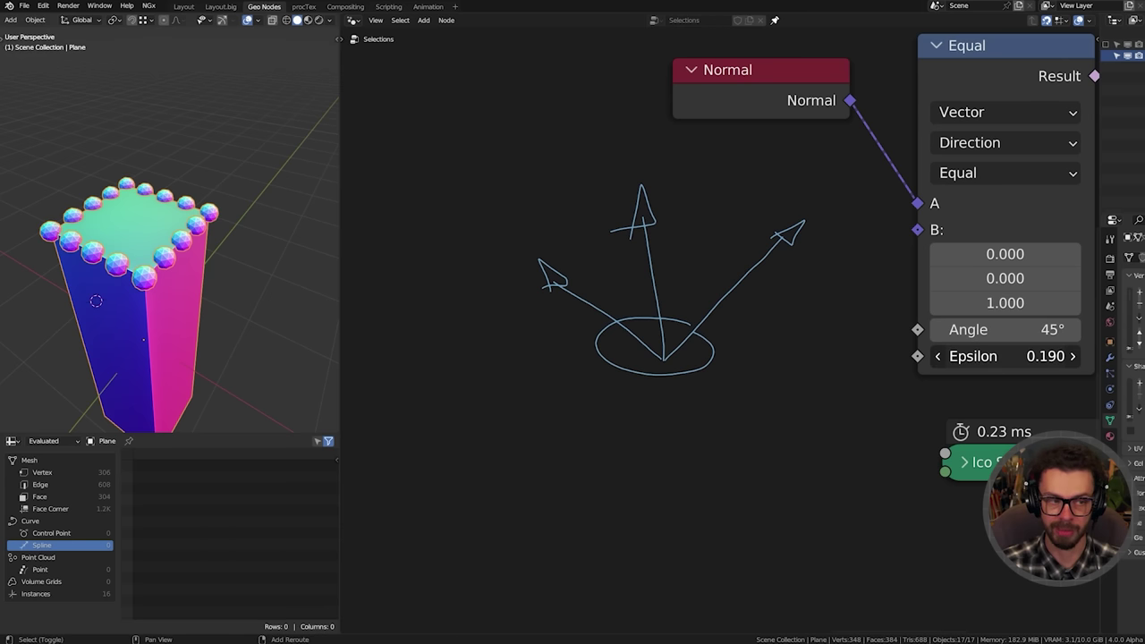
Raise the Equal node's Epsilon to 0.250 and erase the arrow annotations from the node editor
{"action": "left_click_drag", "start_coordinate": [1005, 356], "coordinate": [1060, 356]}
{"action": "middle_click_drag", "start_coordinate": [150, 174], "coordinate": [144, 168]}
{"action": "middle_click_drag", "start_coordinate": [841, 288], "coordinate": [791, 308]}
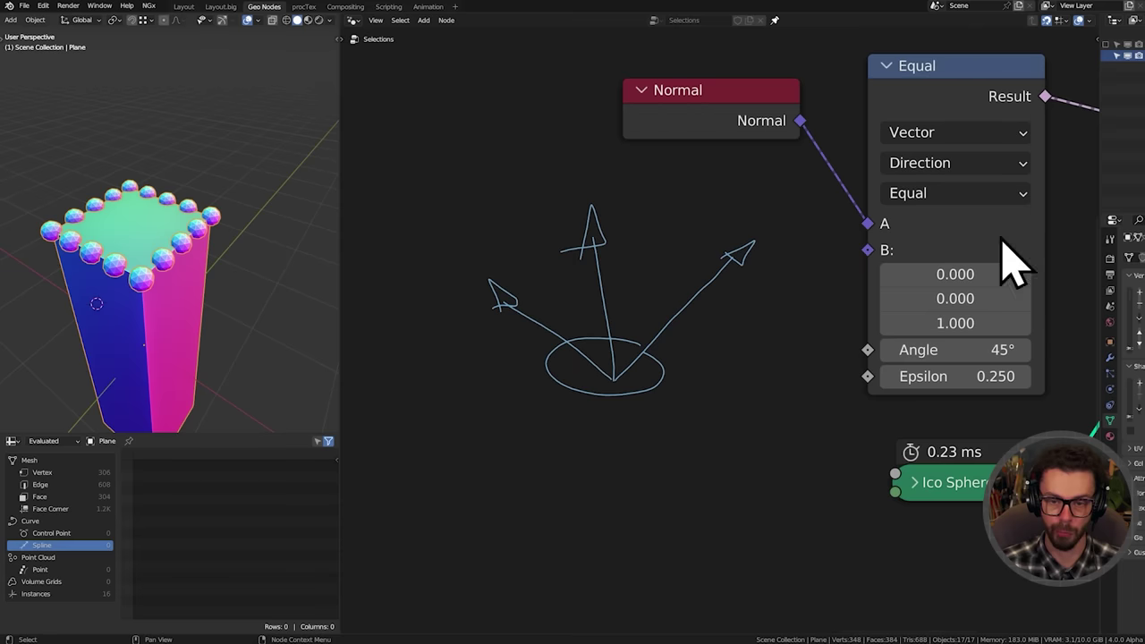
{"action": "mouse_move", "coordinate": [727, 349]}
{"action": "right_mouse_down"}
{"action": "mouse_move", "coordinate": [588, 145]}
{"action": "mouse_move", "coordinate": [780, 299]}
{"action": "mouse_move", "coordinate": [638, 376]}
{"action": "right_mouse_up"}
{"action": "scroll", "coordinate": [626, 352], "scroll_direction": "down", "scroll_amount": 1}
{"action": "middle_click_drag", "start_coordinate": [750, 260], "coordinate": [686, 305]}
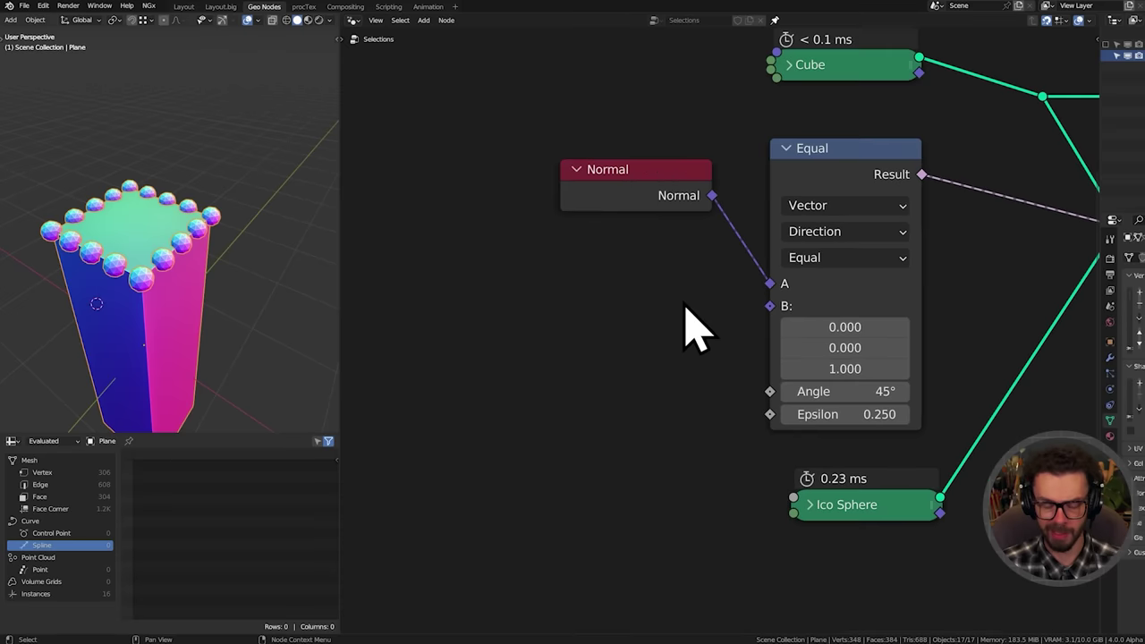
Line up the Equal node beside the Normal node, frame both together and label the frame NORMAL SELECTION
{"action": "left_click_drag", "start_coordinate": [837, 148], "coordinate": [814, 184]}
{"action": "left_click_drag", "start_coordinate": [613, 128], "coordinate": [910, 264]}
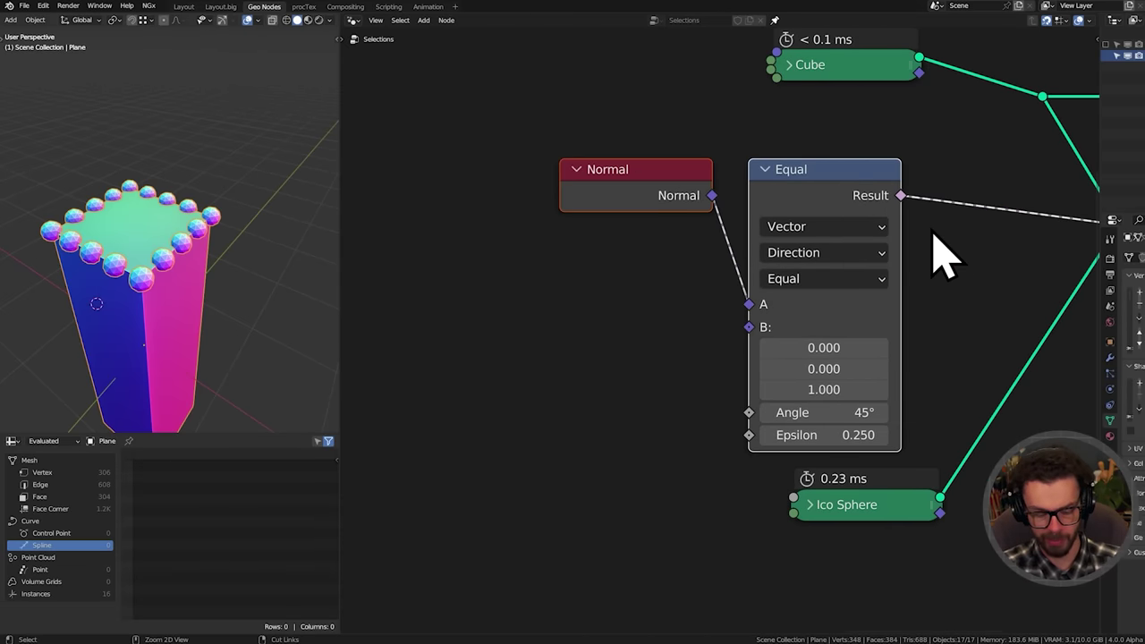
{"action": "key", "text": "ctrl+j"}
{"action": "key", "text": "F2"}
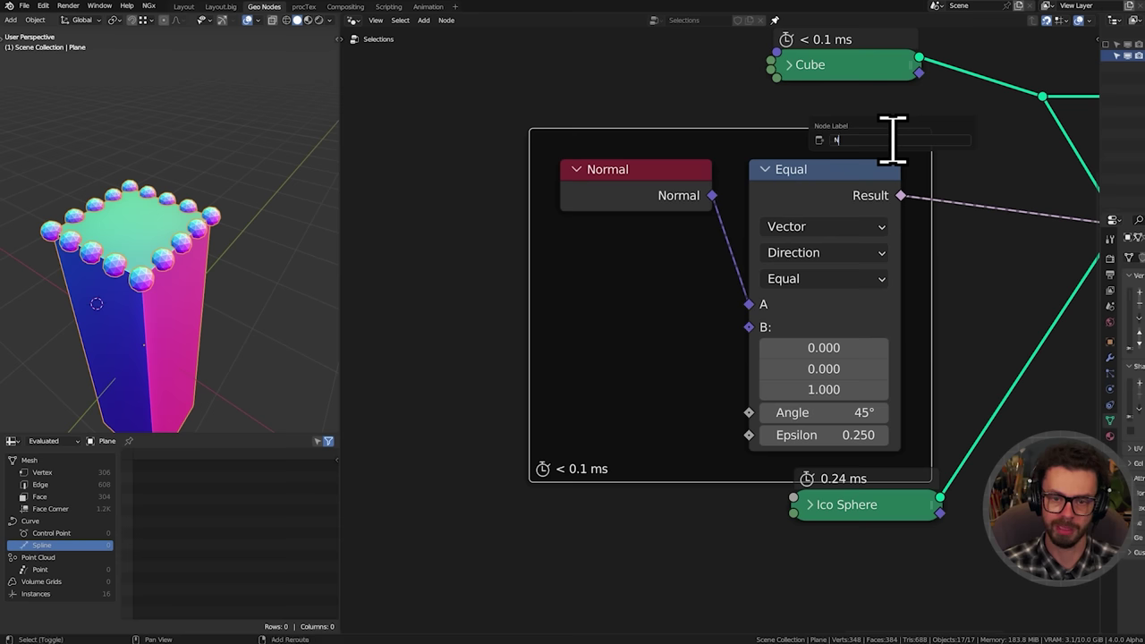
{"action": "type", "text": "NORMAL SELECTION"}
{"action": "key", "text": "Return"}
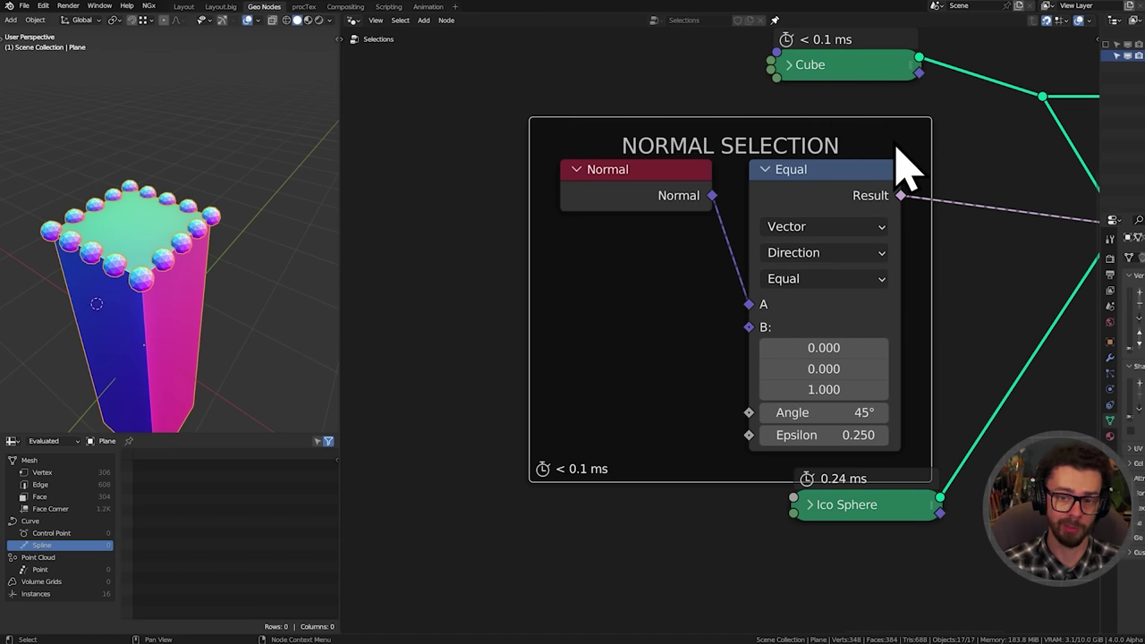
Cut the NORMAL SELECTION link to the Selection input and align the frame directly below the Z HEIGHT frame
{"action": "right_click_drag", "start_coordinate": [974, 285], "coordinate": [971, 287], "text": "ctrl"}
{"action": "scroll", "coordinate": [879, 238], "scroll_direction": "down", "scroll_amount": 7}
{"action": "middle_click_drag", "start_coordinate": [879, 238], "coordinate": [921, 281]}
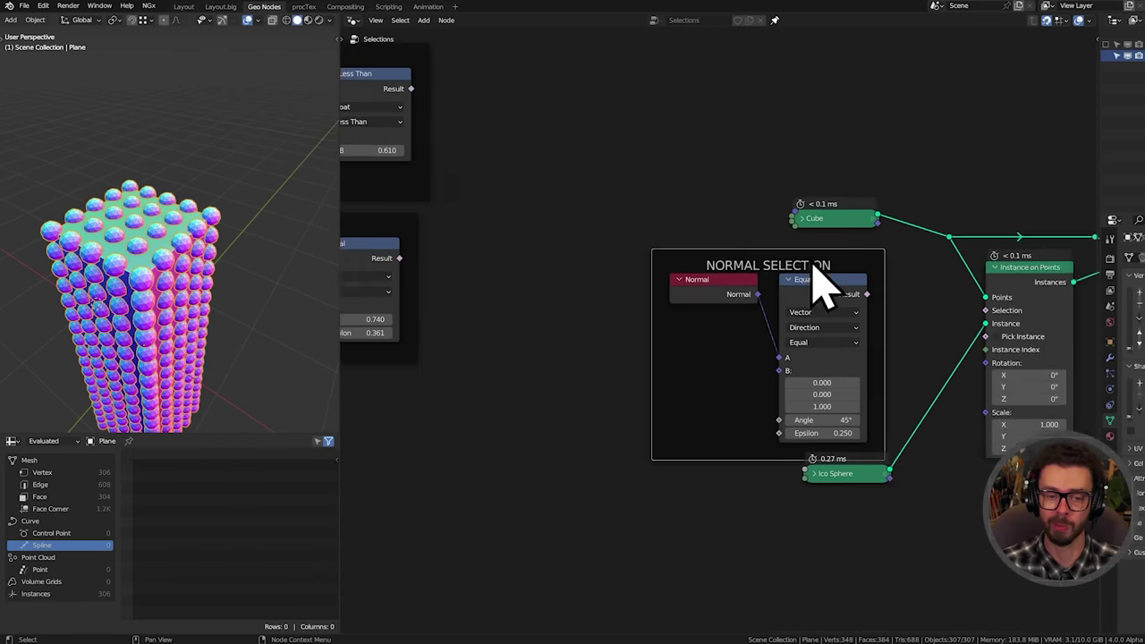
{"action": "middle_click_drag", "start_coordinate": [813, 263], "coordinate": [990, 268]}
{"action": "left_click_drag", "start_coordinate": [941, 263], "coordinate": [499, 397]}
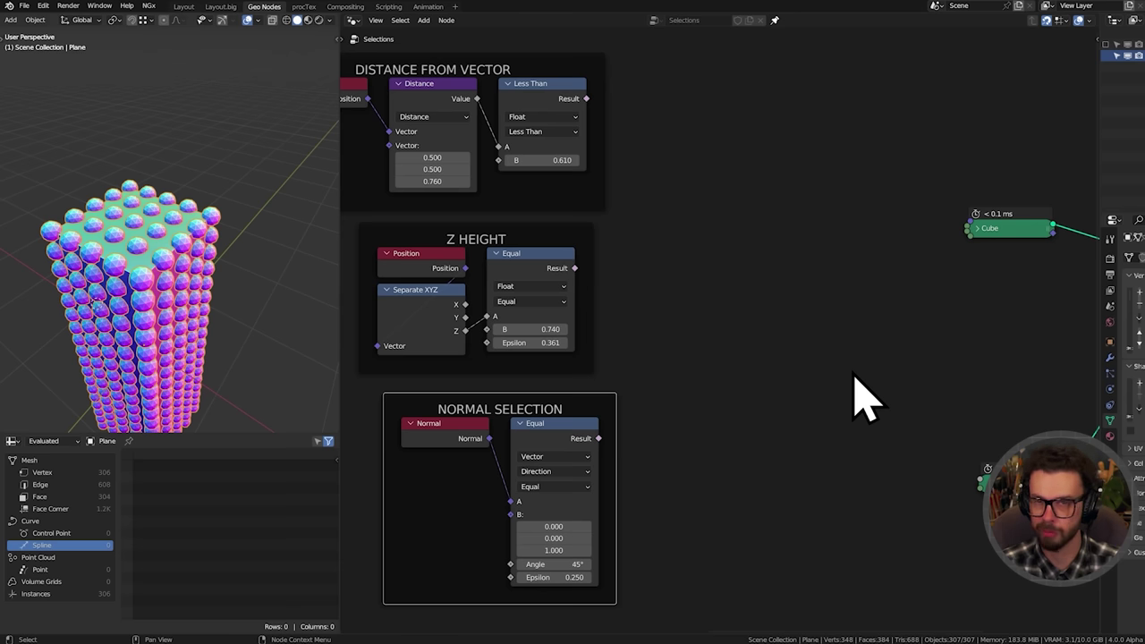
{"action": "key", "text": "g"}
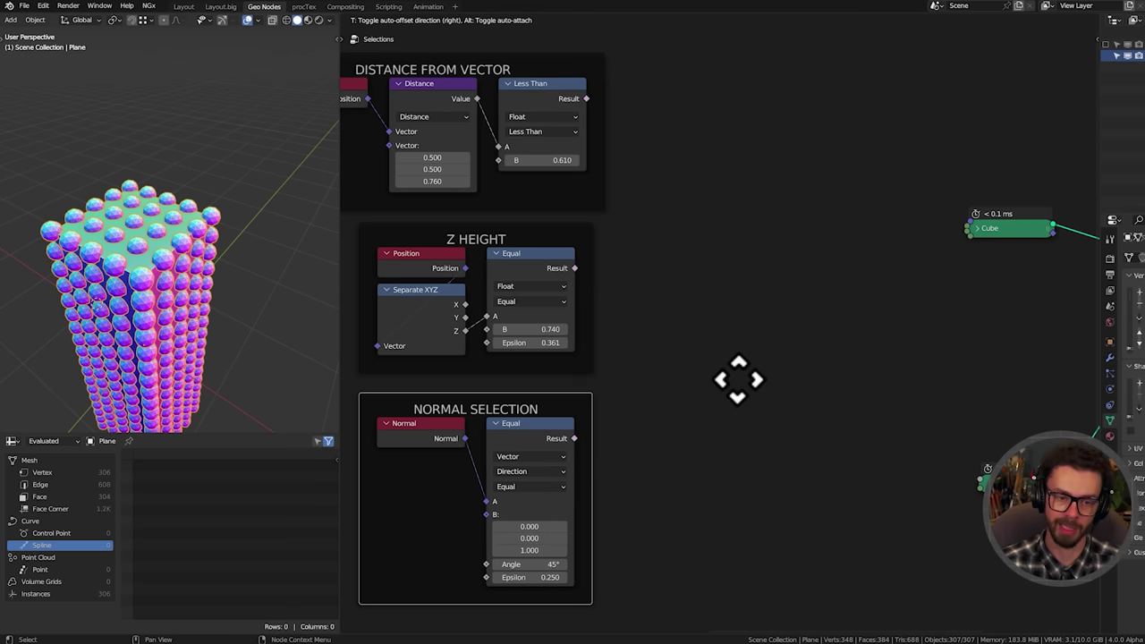
{"action": "left_click", "coordinate": [736, 378]}
Align the right edge of the DISTANCE FROM VECTOR frame with the Z HEIGHT frame beneath it
{"action": "left_click_drag", "start_coordinate": [586, 208], "coordinate": [586, 207]}
{"action": "key", "text": "g"}
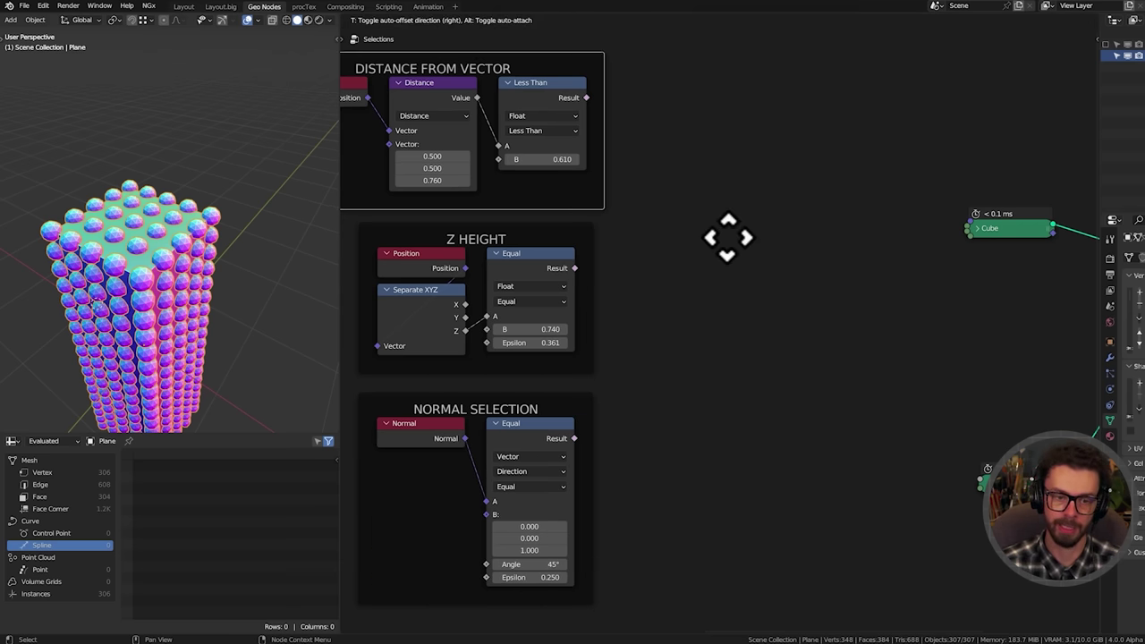
{"action": "left_click", "coordinate": [717, 239]}
{"action": "scroll", "coordinate": [702, 302], "scroll_direction": "down", "scroll_amount": 6}
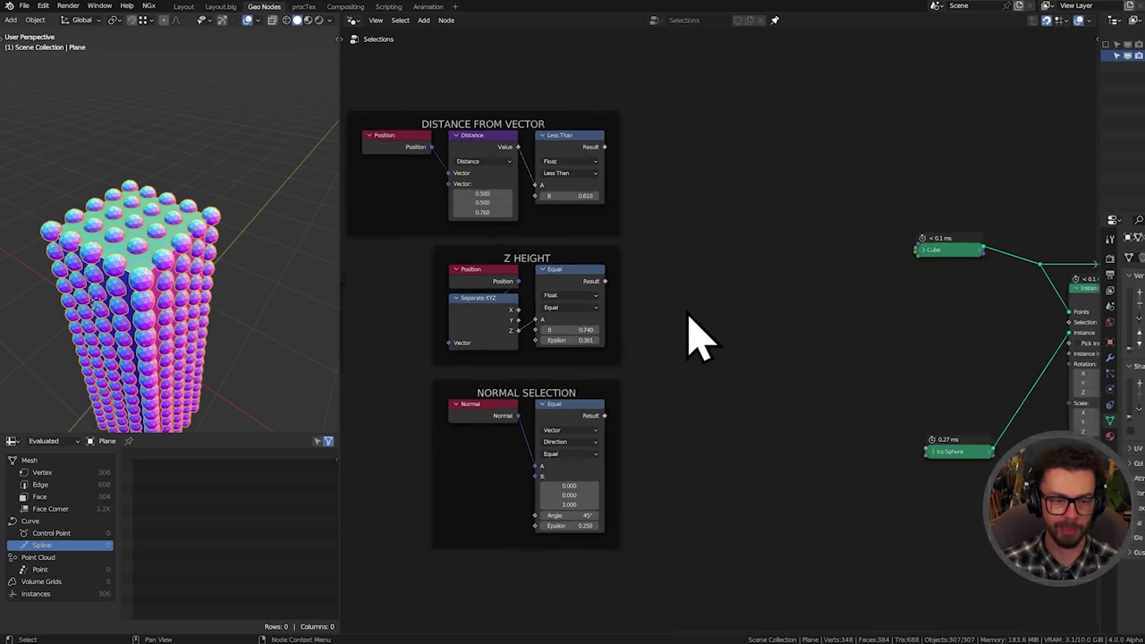
Review the EMPTY SELECTIONS frame and the other labelled selection setups across the node tree
{"action": "middle_click_drag", "start_coordinate": [562, 374], "coordinate": [890, 291]}
{"action": "middle_click_drag", "start_coordinate": [574, 369], "coordinate": [900, 296]}
{"action": "scroll", "coordinate": [586, 439], "scroll_direction": "up", "scroll_amount": 4}
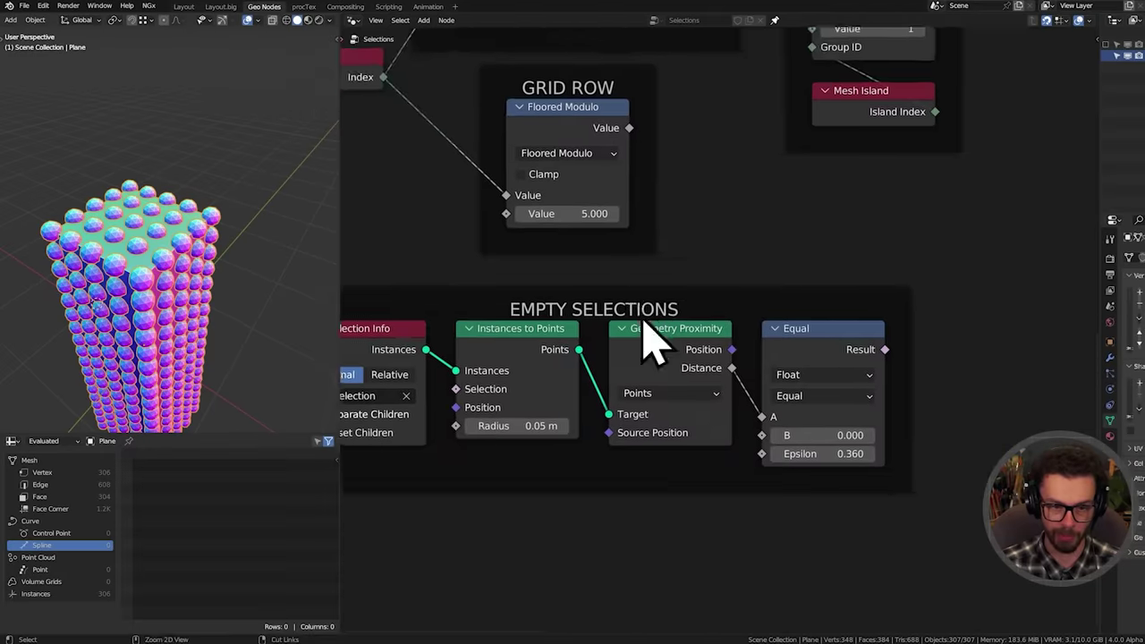
{"action": "middle_click_drag", "start_coordinate": [649, 327], "coordinate": [749, 271]}
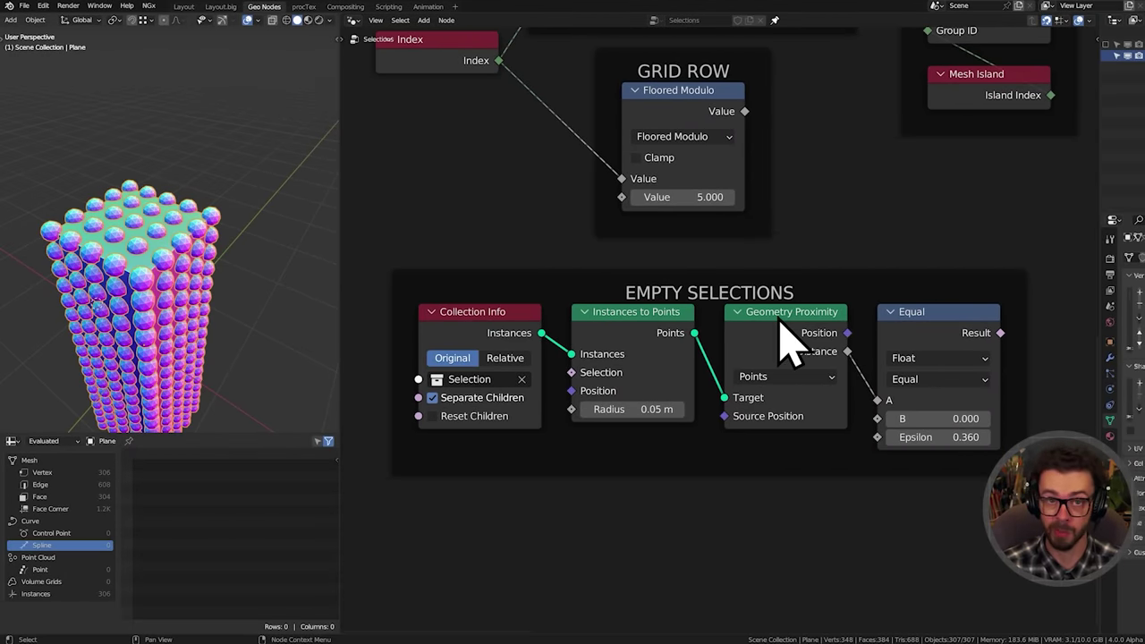
{"action": "scroll", "coordinate": [779, 320], "scroll_direction": "down", "scroll_amount": 7}
{"action": "middle_click_drag", "start_coordinate": [870, 299], "coordinate": [627, 352]}
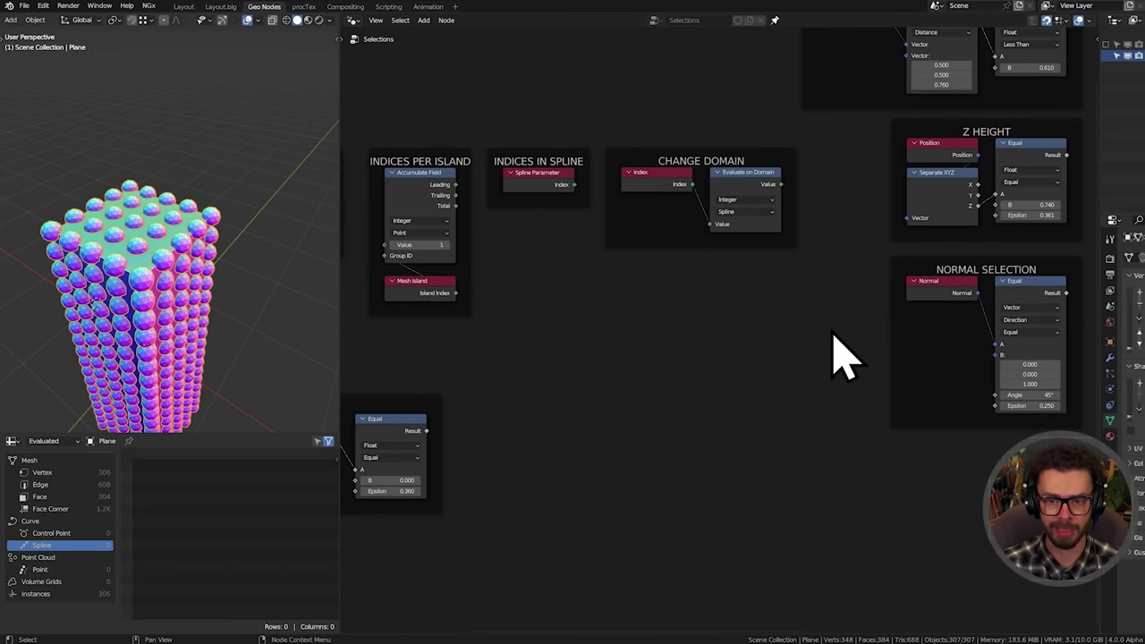
Replace the Cube node with a Grid node and connect its Mesh output to the reroute feeding Instance on Points
{"action": "middle_click_drag", "start_coordinate": [832, 332], "coordinate": [698, 358]}
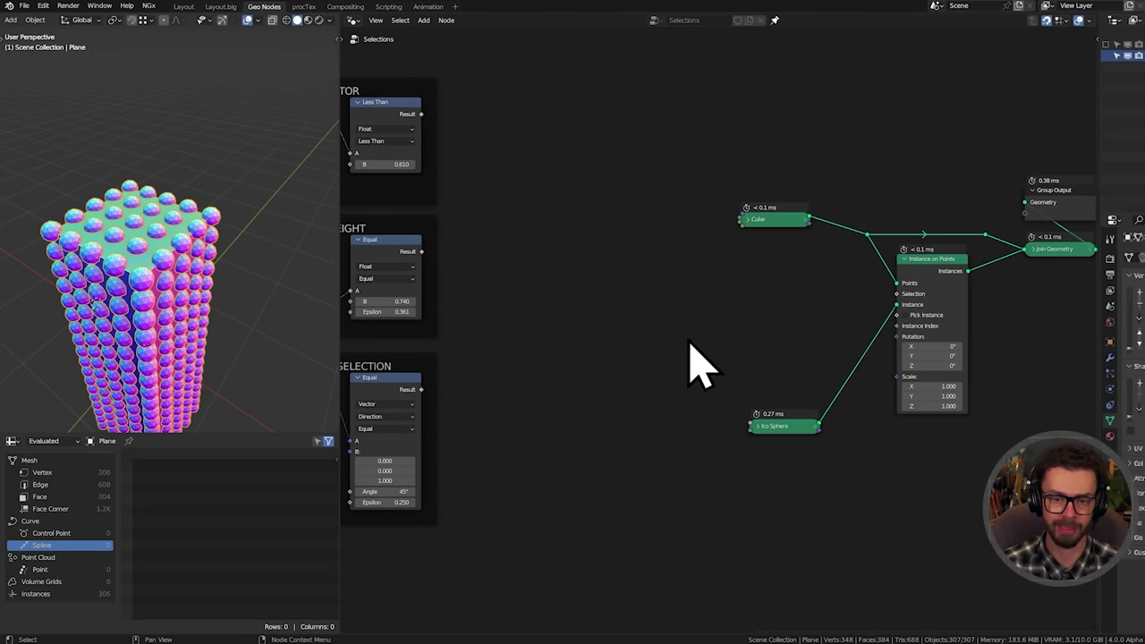
{"action": "scroll", "coordinate": [721, 362], "scroll_direction": "up", "scroll_amount": 2}
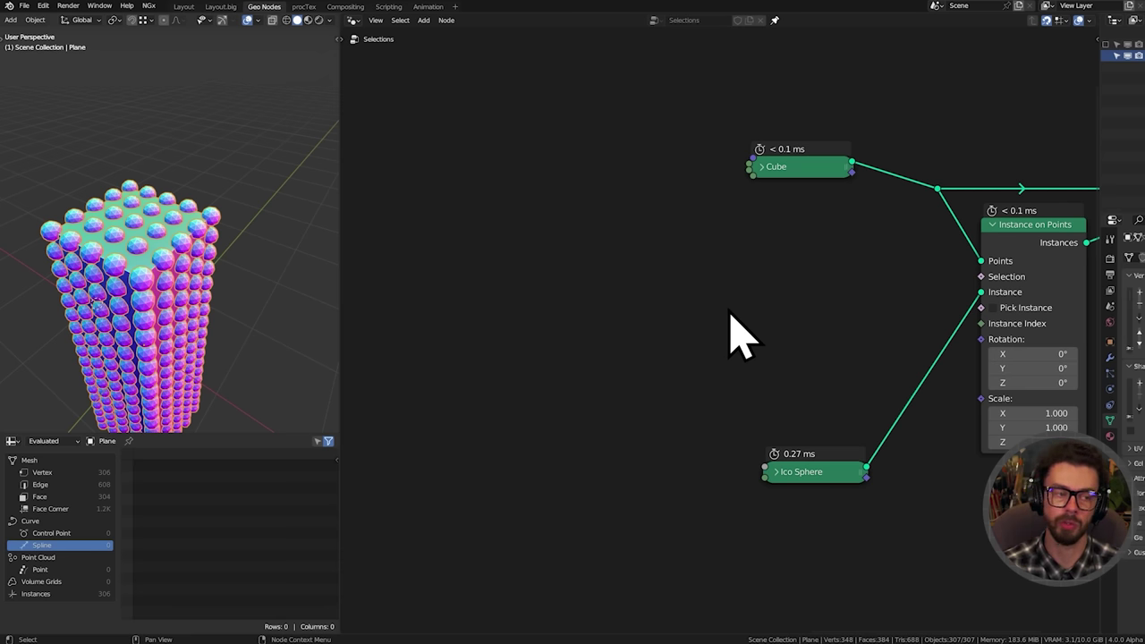
{"action": "middle_click_drag", "start_coordinate": [723, 259], "coordinate": [637, 279]}
{"action": "left_click", "coordinate": [712, 183]}
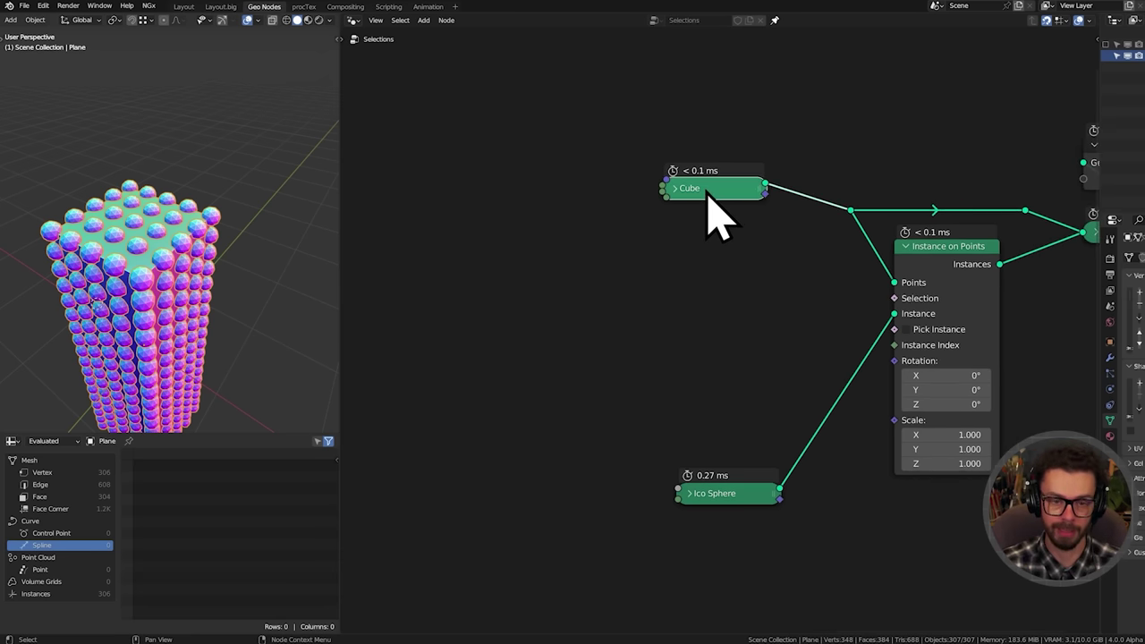
{"action": "middle_click_drag", "start_coordinate": [706, 194], "coordinate": [733, 232]}
{"action": "key", "text": "x"}
{"action": "key", "text": "shift+a"}
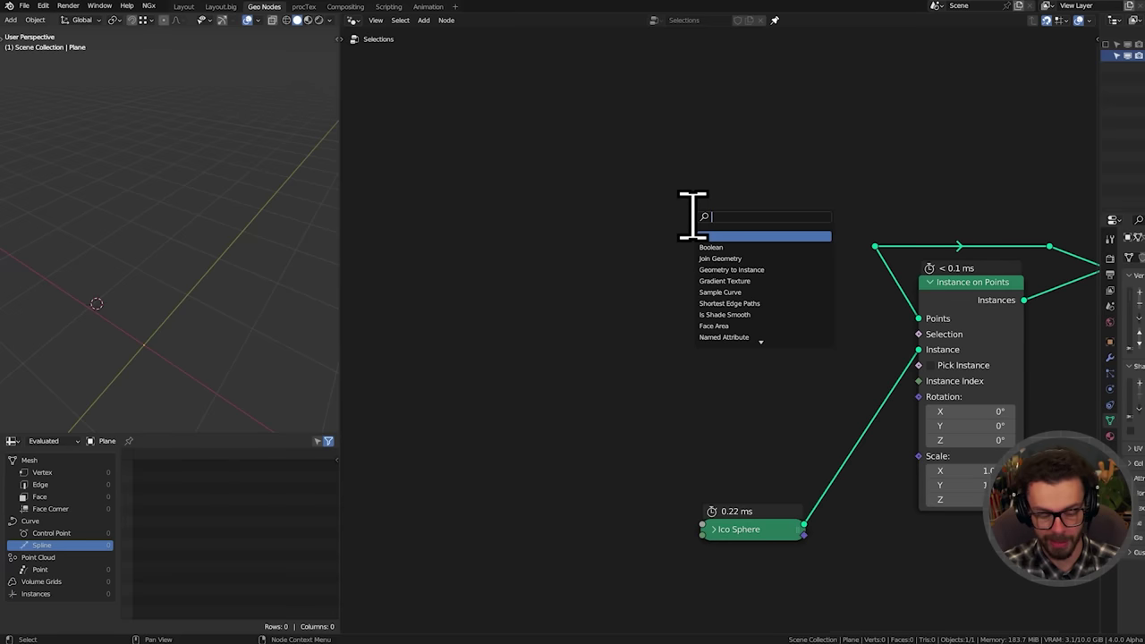
{"action": "type", "text": "gr"}
{"action": "key", "text": "Return"}
{"action": "left_click", "coordinate": [728, 247]}
{"action": "left_click_drag", "start_coordinate": [821, 242], "coordinate": [904, 287]}
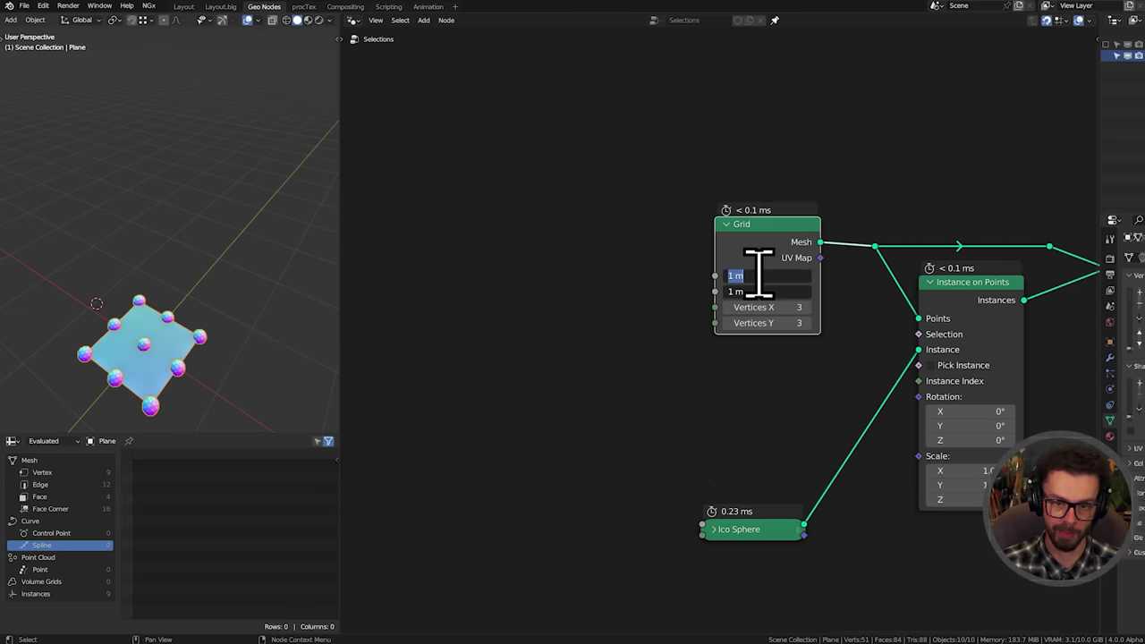
Set the Grid node's Size X and Y to 10 m and its Vertices X and Y to 20
{"action": "key", "text": "Return"}
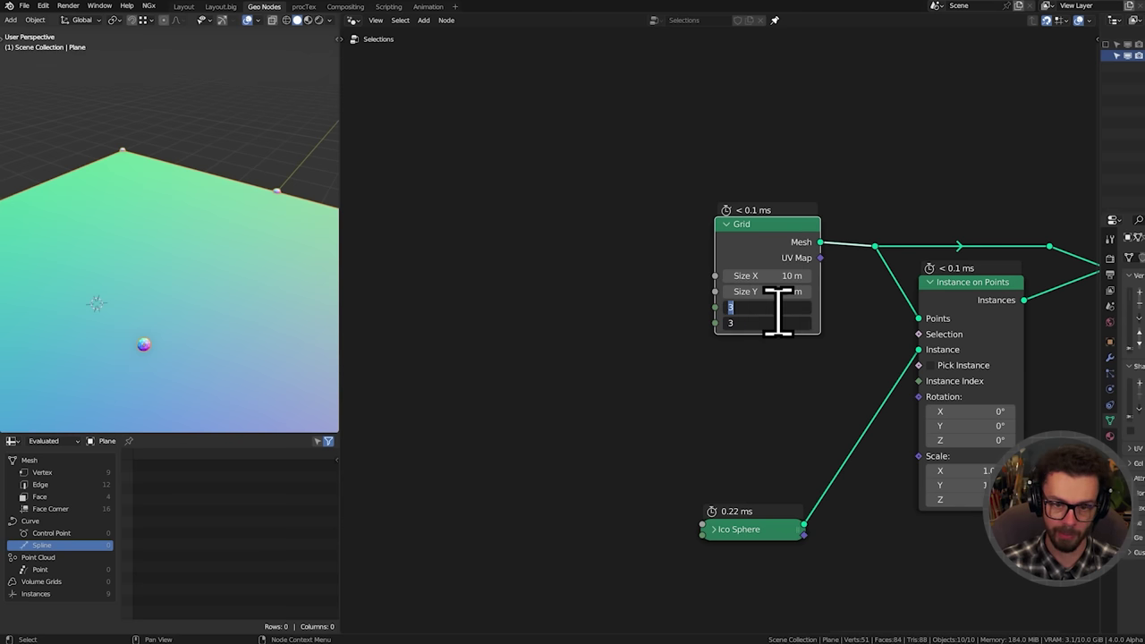
{"action": "type", "text": "20"}
{"action": "key", "text": "Return"}
Widen the outliner area, add a mesh cube to the scene and move it above the grid
{"action": "middle_click_drag", "start_coordinate": [331, 251], "coordinate": [157, 243]}
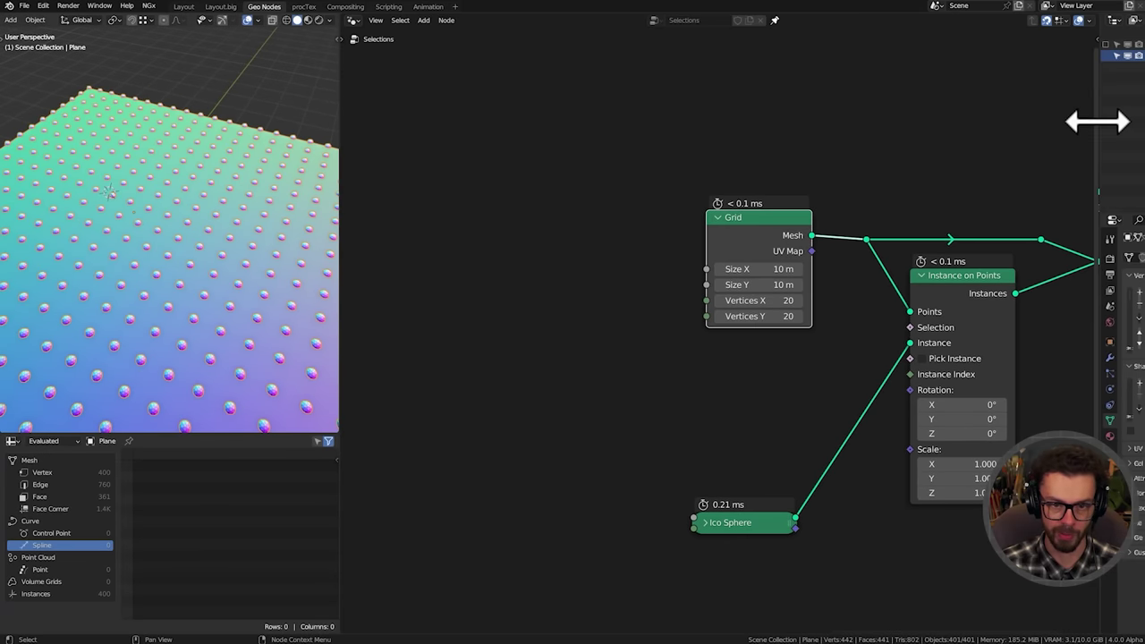
{"action": "left_click_drag", "start_coordinate": [1100, 120], "coordinate": [965, 135]}
{"action": "scroll", "coordinate": [97, 277], "scroll_direction": "down", "scroll_amount": 2}
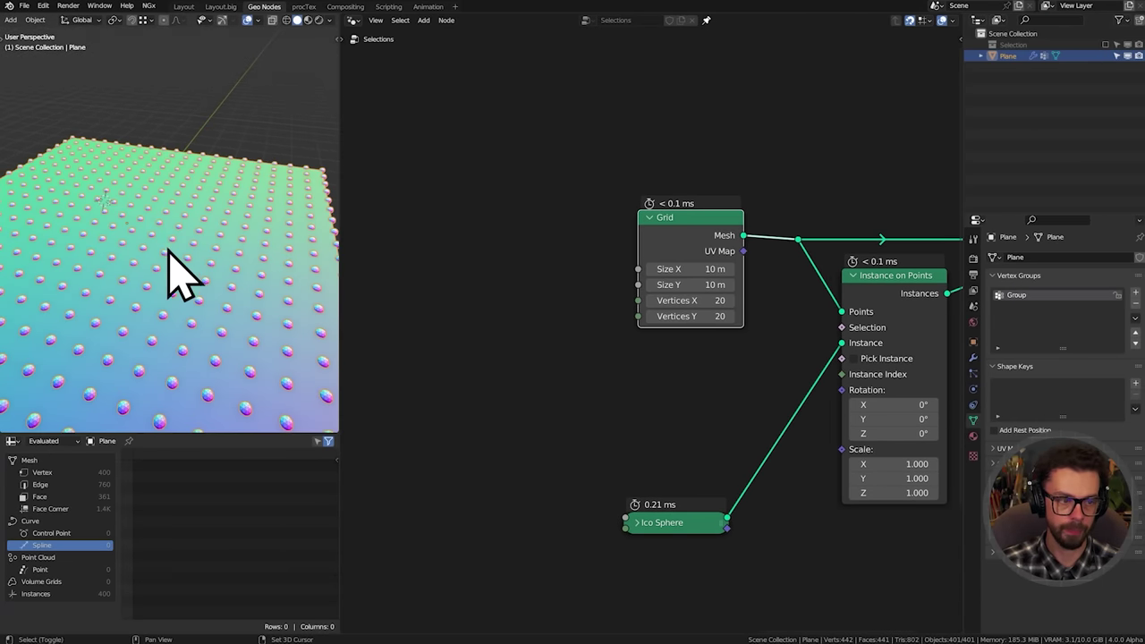
{"action": "key", "text": "shift+a"}
{"action": "mouse_move", "coordinate": [169, 254]}
{"action": "left_click", "coordinate": [212, 264]}
{"action": "key", "text": "g"}
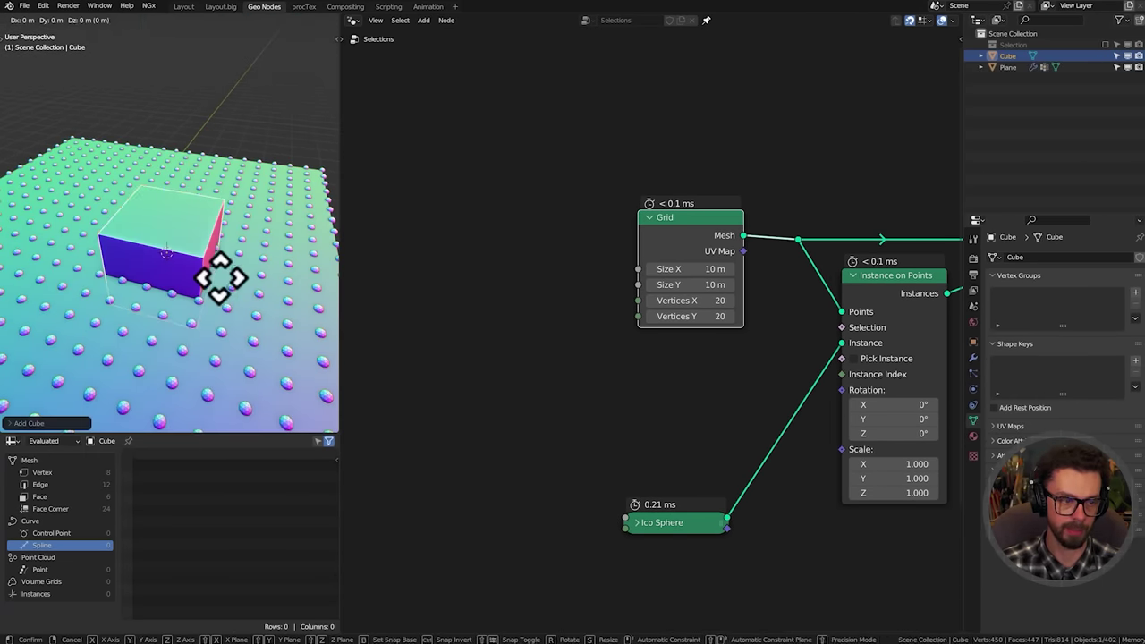
{"action": "left_click", "coordinate": [247, 230]}
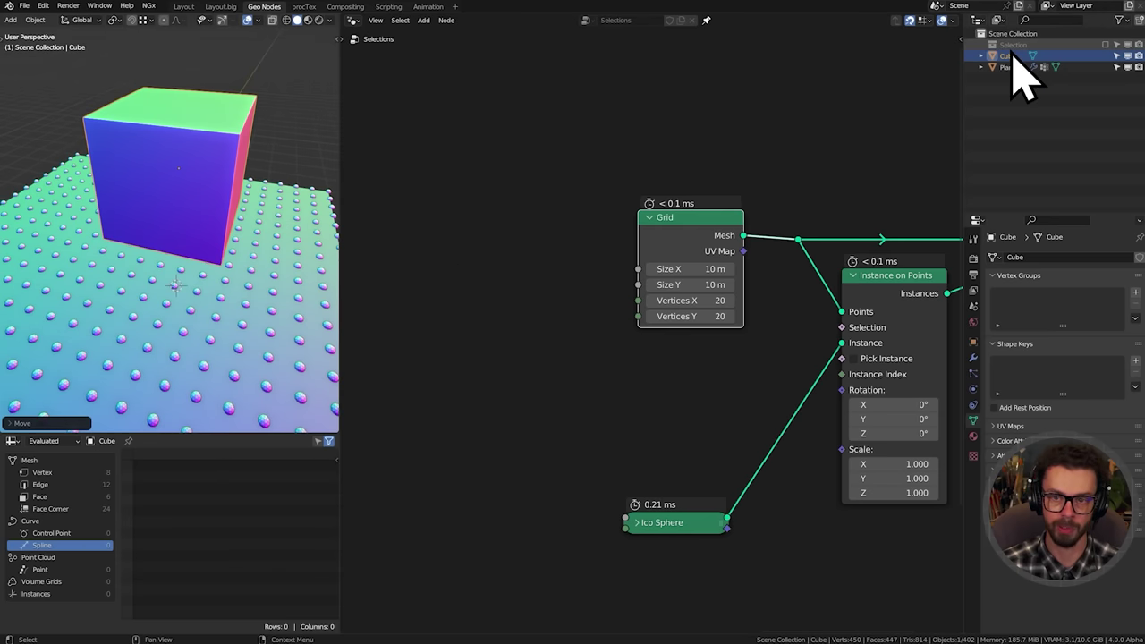
Bring the scene's Cube object into the node tree as an Object Info node set to Relative
{"action": "left_click_drag", "start_coordinate": [1010, 55], "coordinate": [510, 331]}
{"action": "scroll", "coordinate": [575, 326], "scroll_direction": "up", "scroll_amount": 3}
{"action": "middle_click_drag", "start_coordinate": [570, 328], "coordinate": [580, 293]}
{"action": "left_click", "coordinate": [626, 344]}
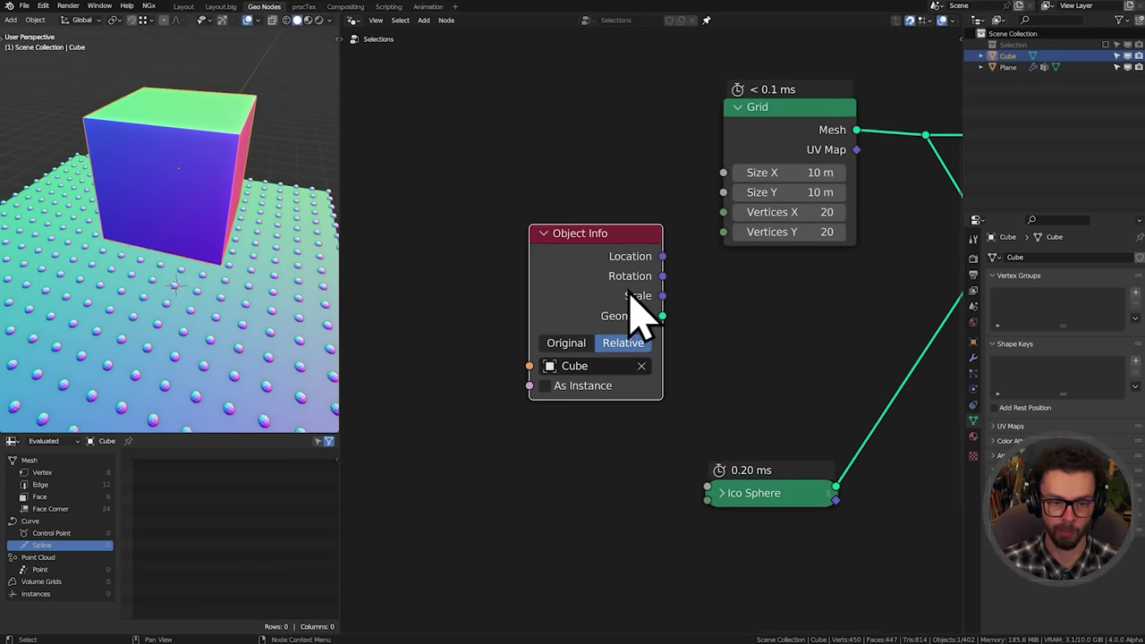
Add a Raycast node with the Object Info Geometry linked to Target Geometry, and arrange both nodes side by side
{"action": "left_click_drag", "start_coordinate": [635, 309], "coordinate": [672, 342]}
{"action": "type", "text": "r"}
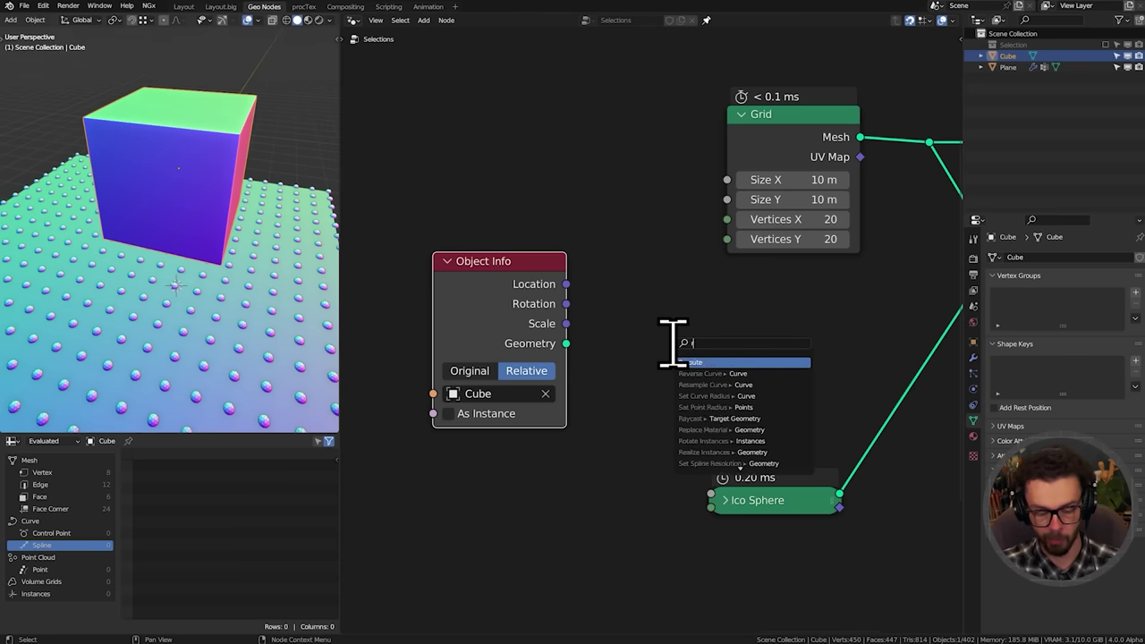
{"action": "type", "text": "ay"}
{"action": "key", "text": "Return"}
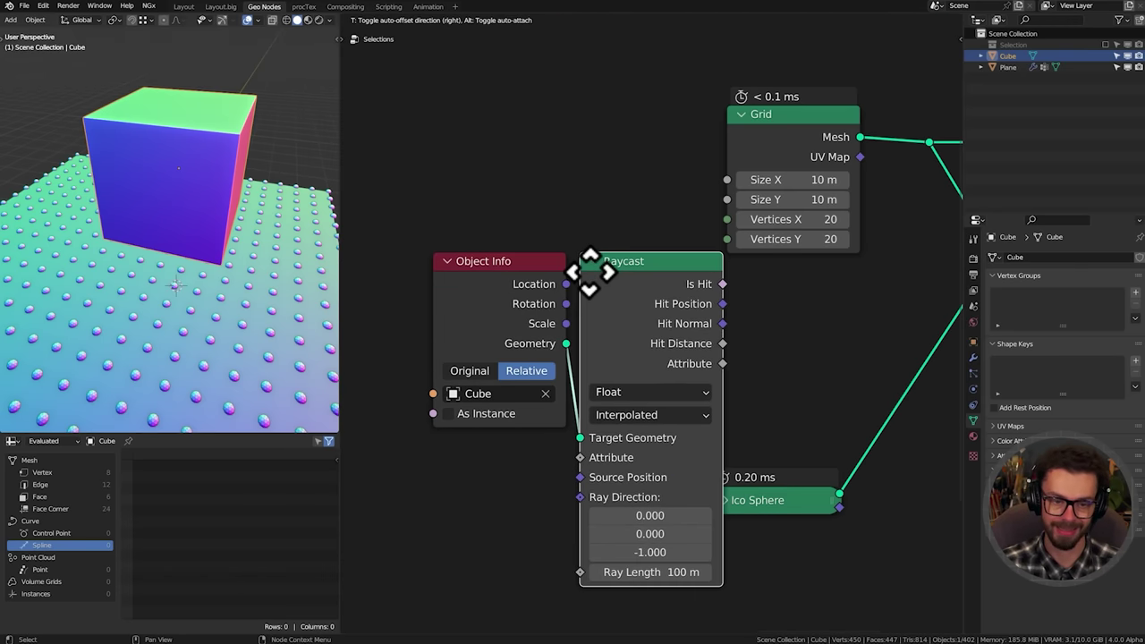
{"action": "left_click", "coordinate": [610, 272]}
{"action": "left_click_drag", "start_coordinate": [519, 239], "coordinate": [669, 307]}
{"action": "key", "text": "g"}
{"action": "left_click", "coordinate": [577, 309]}
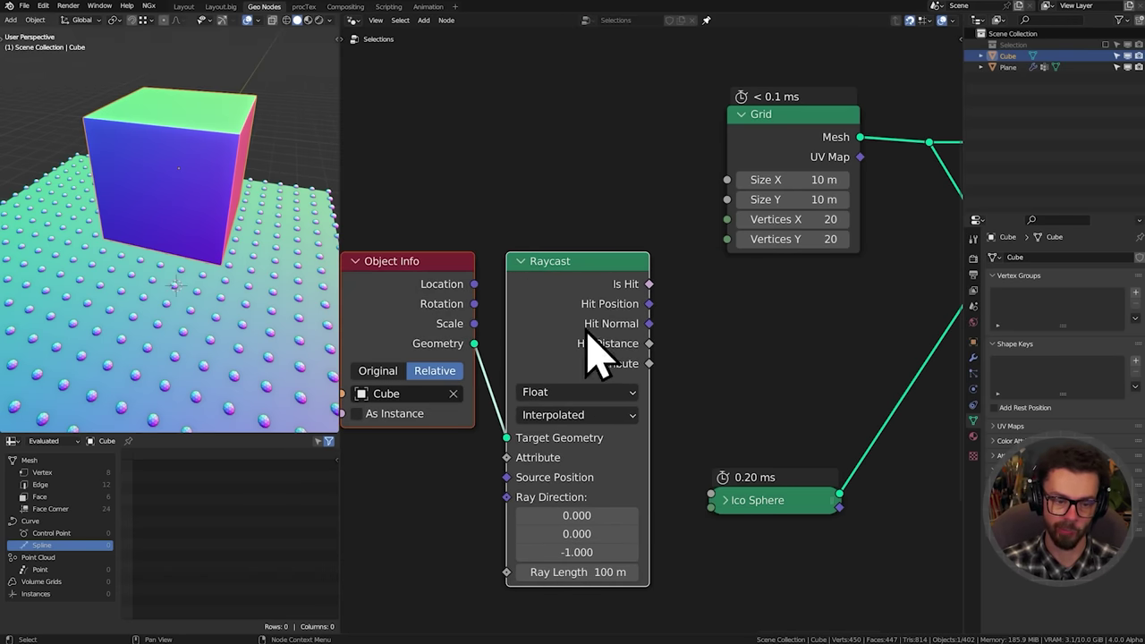
{"action": "middle_click_drag", "start_coordinate": [483, 365], "coordinate": [496, 371]}
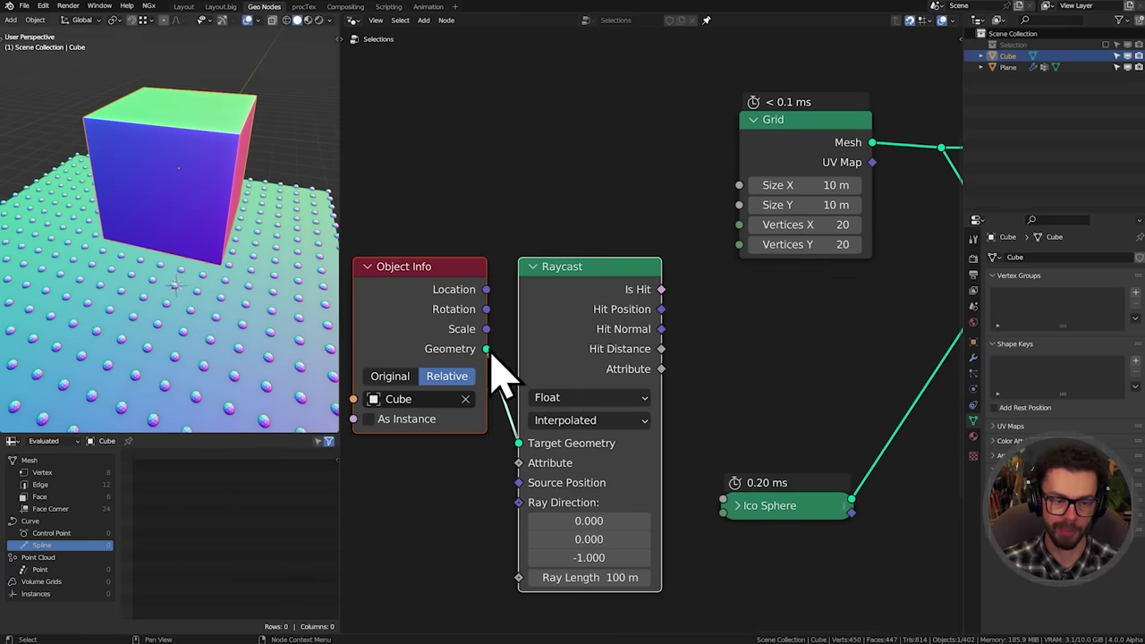
{"action": "key", "text": "g"}
{"action": "left_click", "coordinate": [595, 332]}
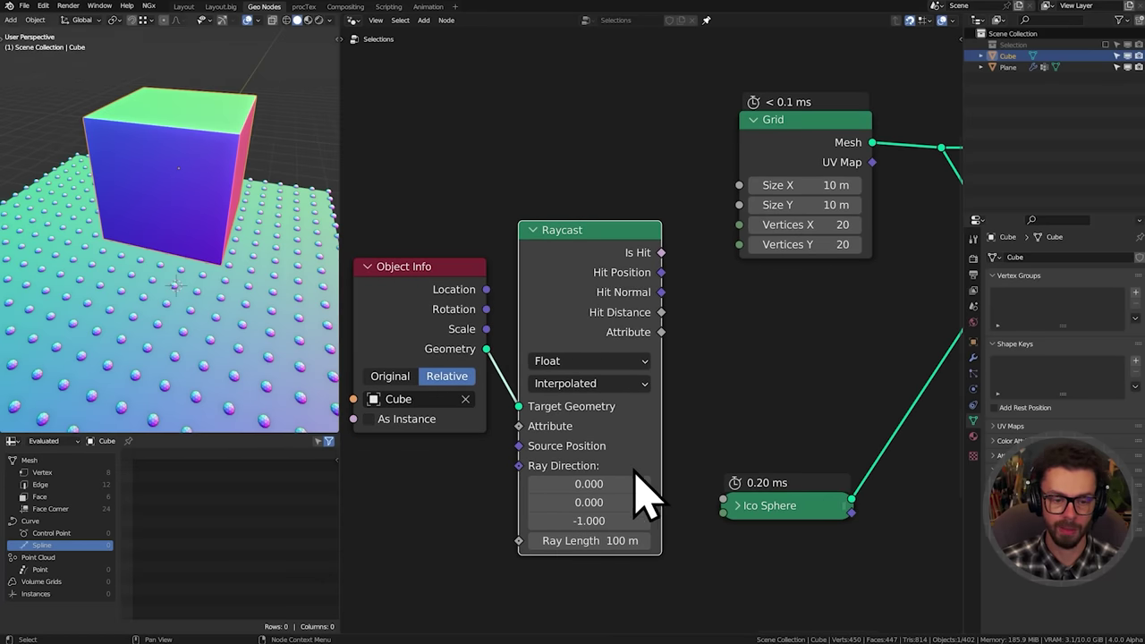
Set the Raycast ray direction's Z to 1 and connect Is Hit to the Selection input of Instance on Points
{"action": "left_click", "coordinate": [614, 518]}
{"action": "type", "text": "1"}
{"action": "key", "text": "Return"}
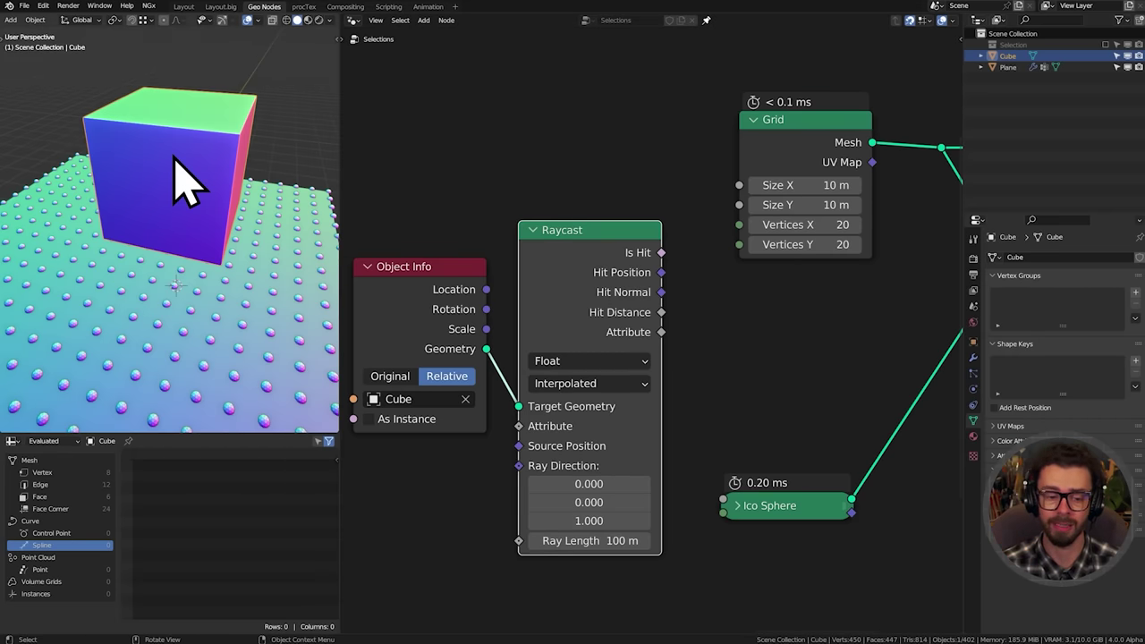
{"action": "middle_click_drag", "start_coordinate": [736, 303], "coordinate": [632, 312]}
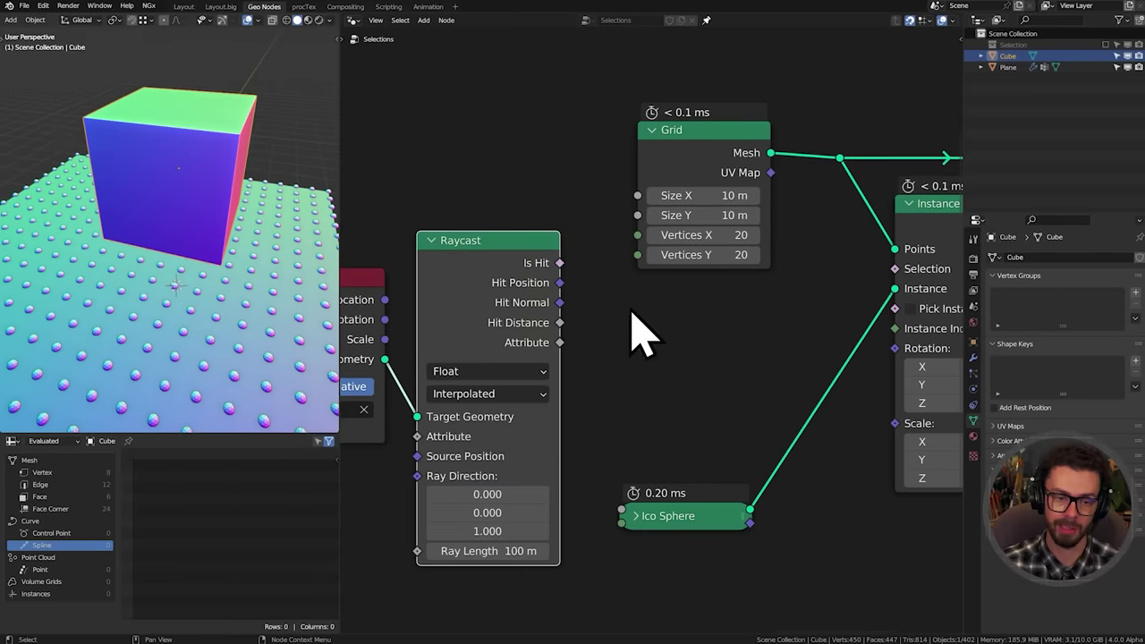
{"action": "middle_click_drag", "start_coordinate": [586, 250], "coordinate": [547, 248]}
{"action": "left_click_drag", "start_coordinate": [534, 254], "coordinate": [851, 272]}
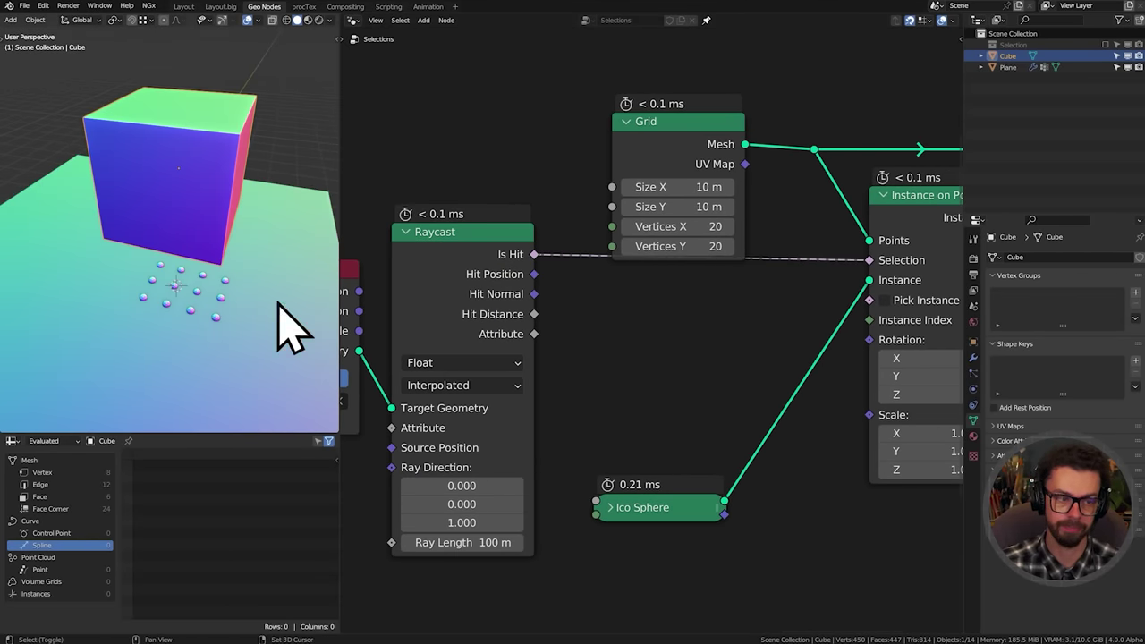
Set the Grid node's Vertices X and Vertices Y to 30
{"action": "middle_click_drag", "start_coordinate": [278, 303], "coordinate": [212, 250]}
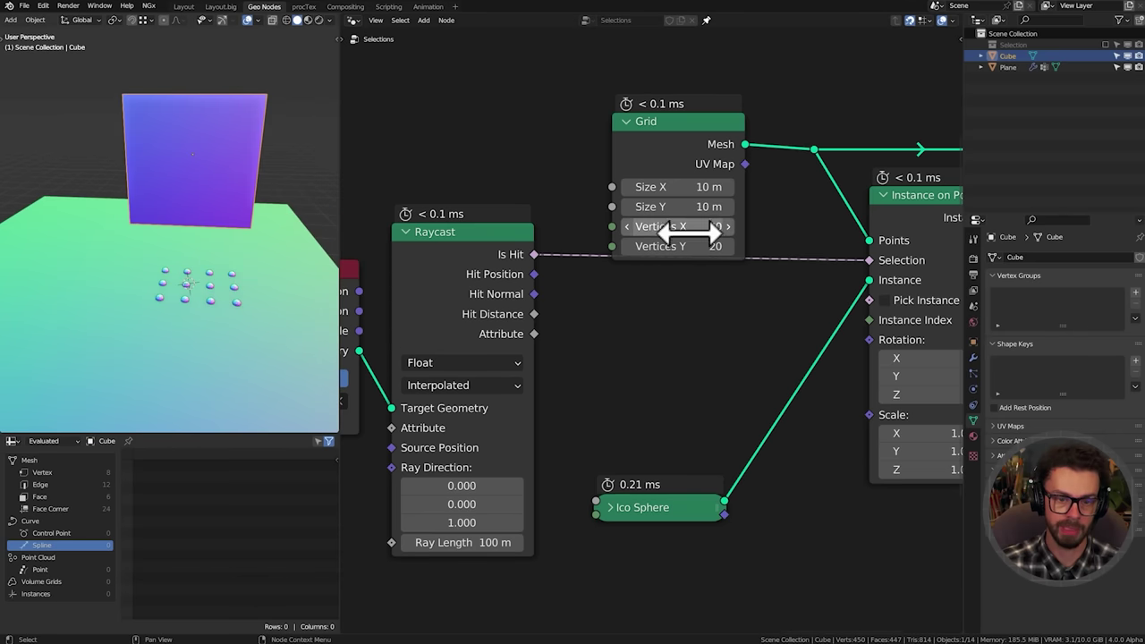
{"action": "left_click_drag", "start_coordinate": [689, 228], "coordinate": [689, 246]}
{"action": "type", "text": "30"}
{"action": "key", "text": "Return"}
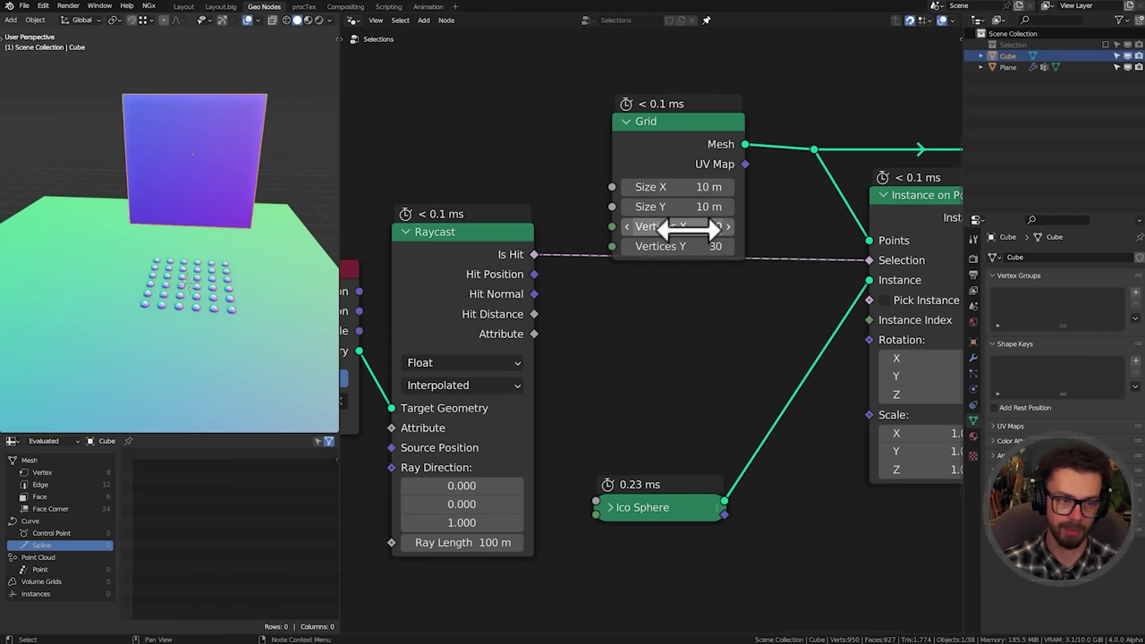
Maximize the 3D viewport and try a trackball rotation of the cube above the grid
{"action": "key", "text": "ctrl+space"}
{"action": "middle_click_drag", "start_coordinate": [507, 310], "coordinate": [678, 282]}
{"action": "key", "text": "r"}
{"action": "key", "text": "r"}
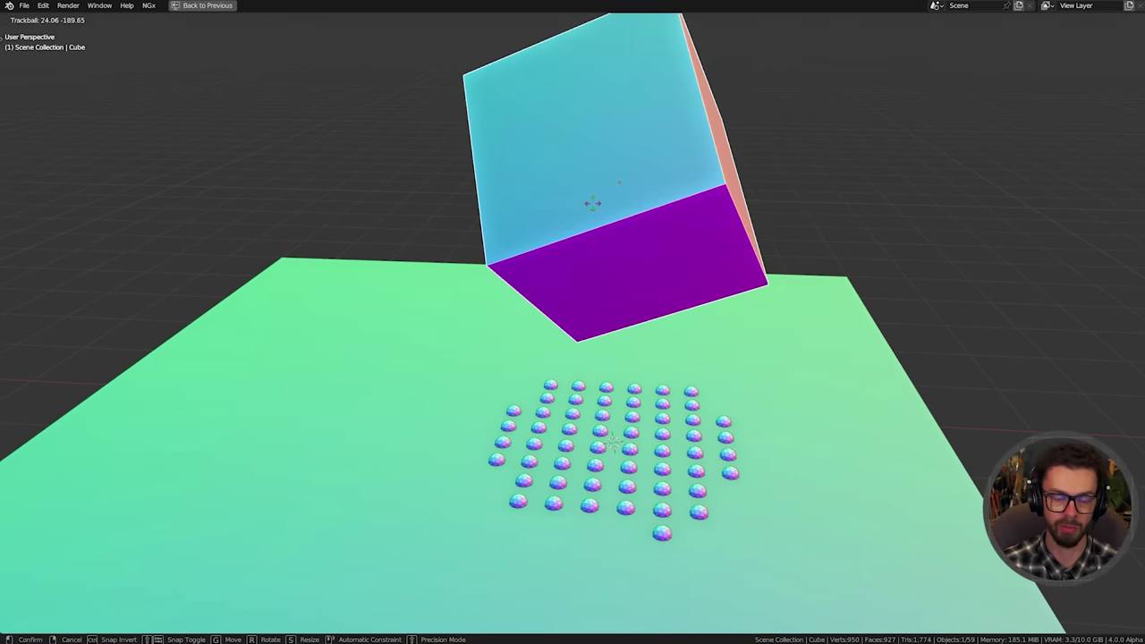
{"action": "key", "text": "Escape"}
Lower the cube along the Z axis, closer to the grid
{"action": "key", "text": "g"}
{"action": "key", "text": "z"}
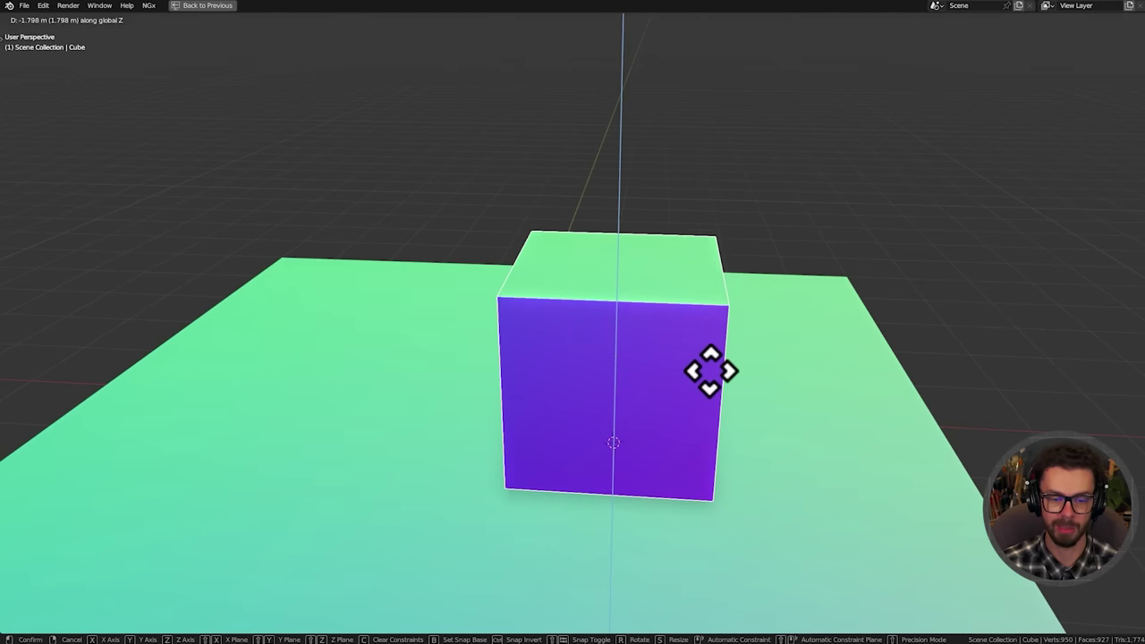
{"action": "left_click", "coordinate": [721, 331]}
Try a trackball rotation and a scaling of the lowered cube to test the raycast selection
{"action": "key", "text": "r"}
{"action": "key", "text": "r"}
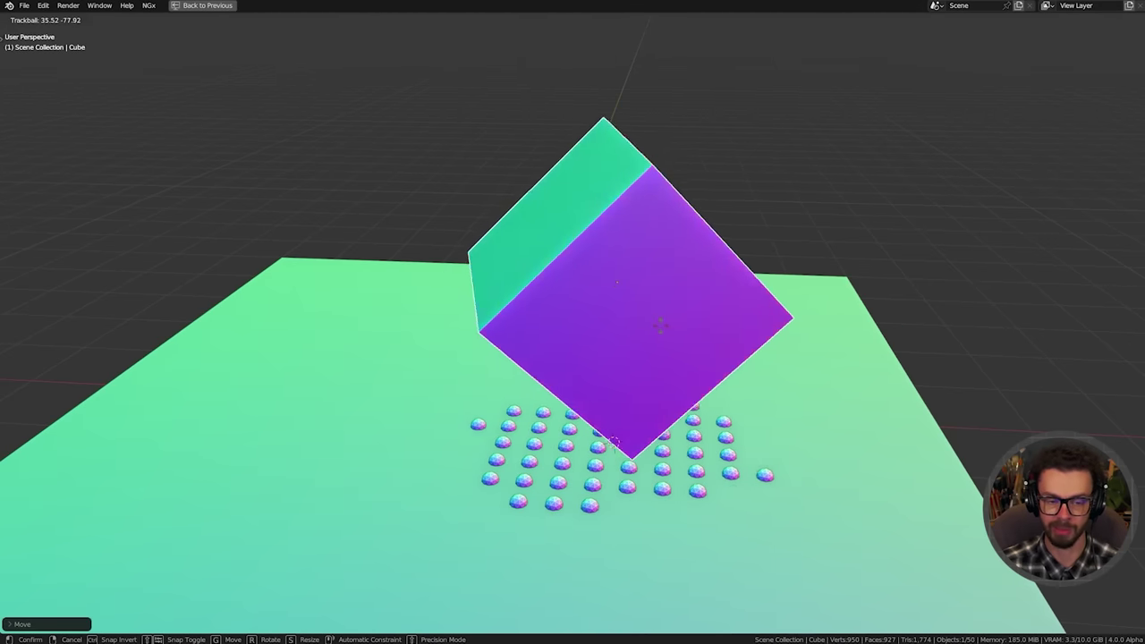
{"action": "key", "text": "Escape"}
{"action": "key", "text": "s"}
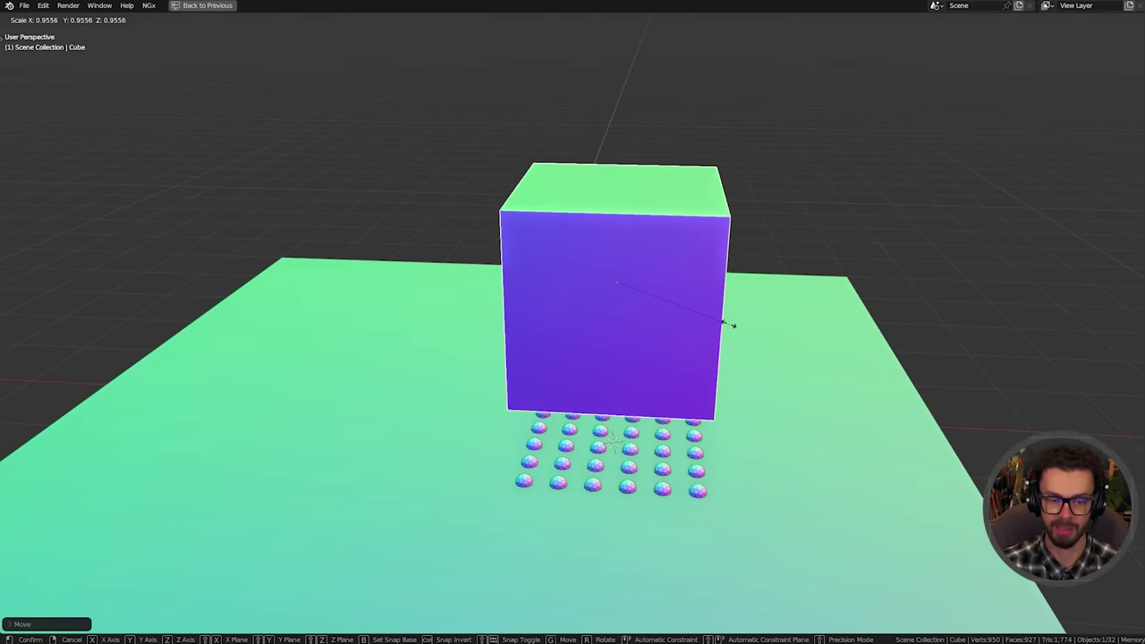
{"action": "key", "text": "Escape"}
Reposition the cube higher above the grid and tilt it with a trackball rotation
{"action": "key", "text": "g"}
{"action": "left_click", "coordinate": [647, 191]}
{"action": "key", "text": "r"}
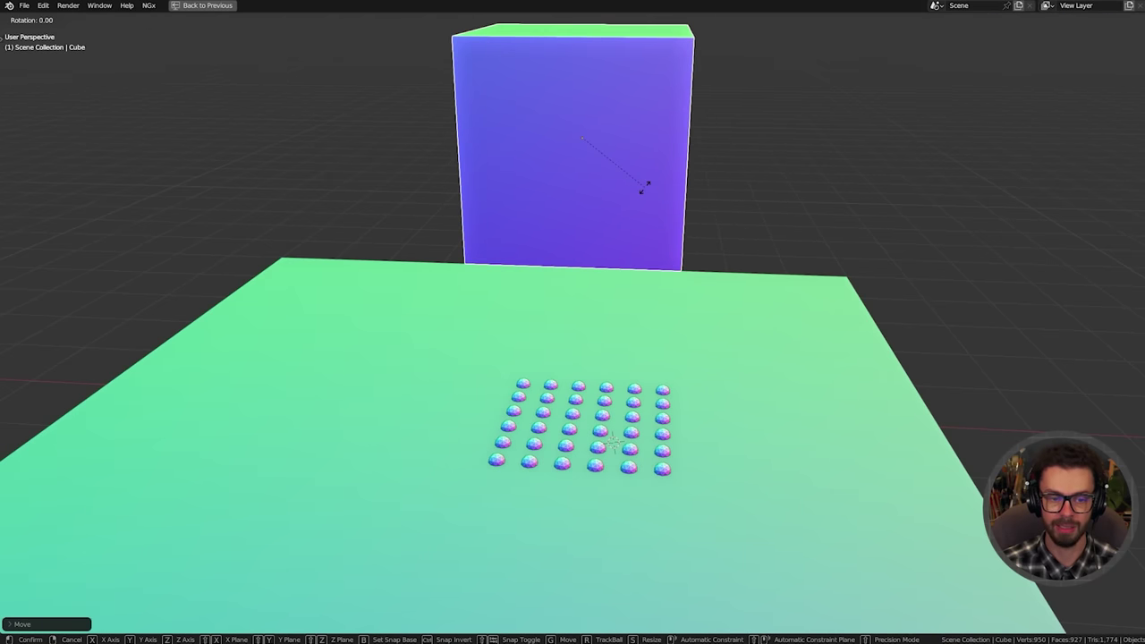
{"action": "key", "text": "Escape"}
{"action": "key", "text": "g"}
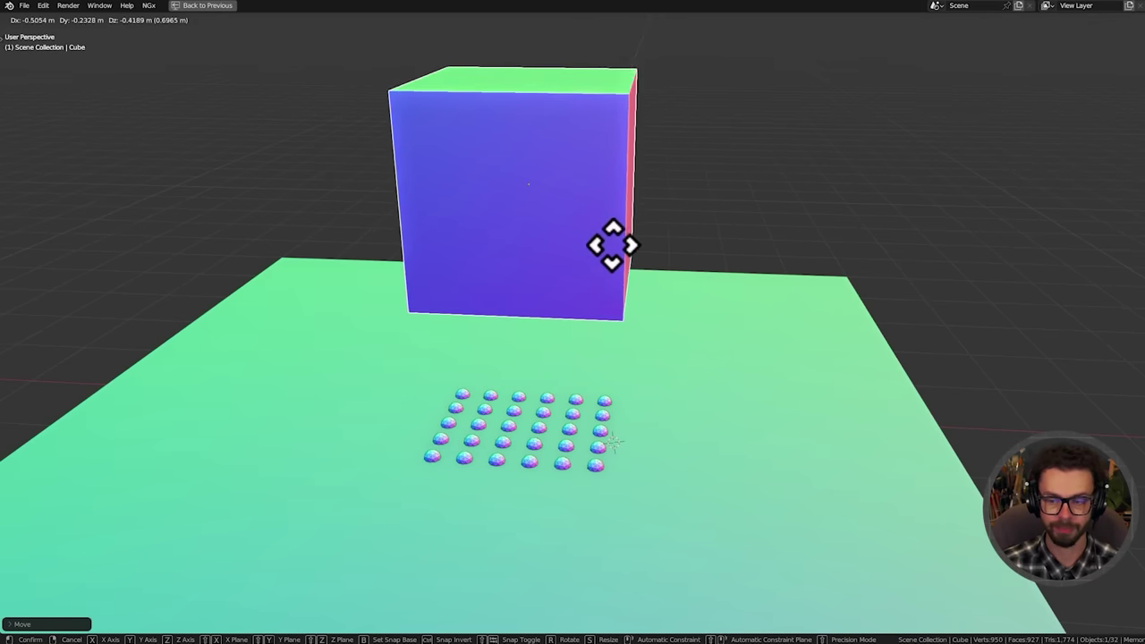
{"action": "key", "text": "r"}
{"action": "key", "text": "r"}
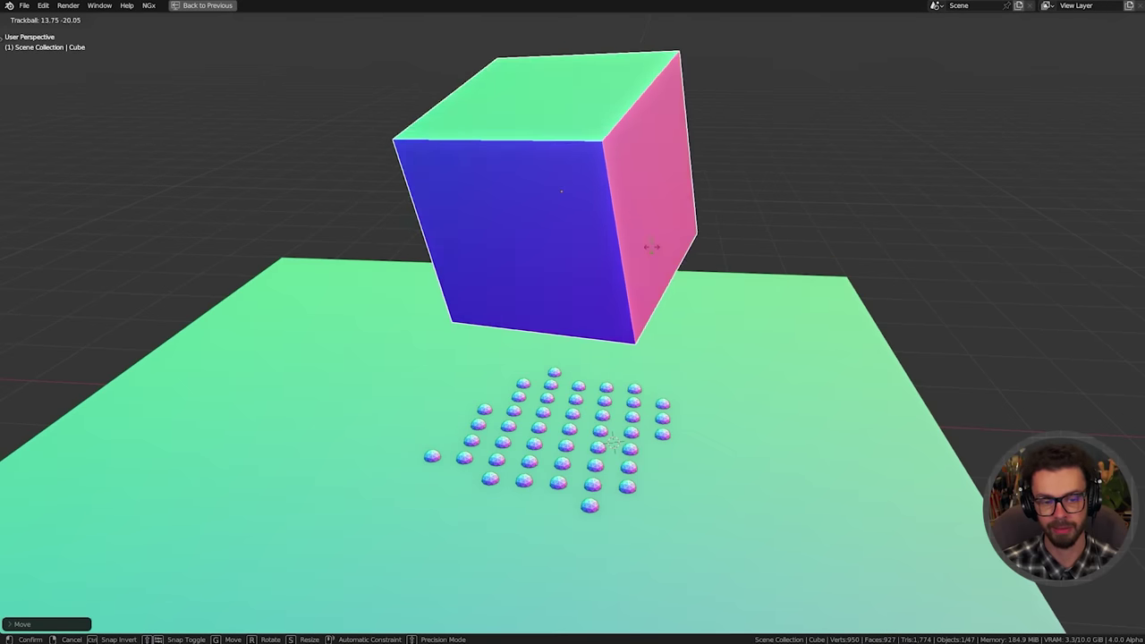
{"action": "left_click", "coordinate": [680, 362]}
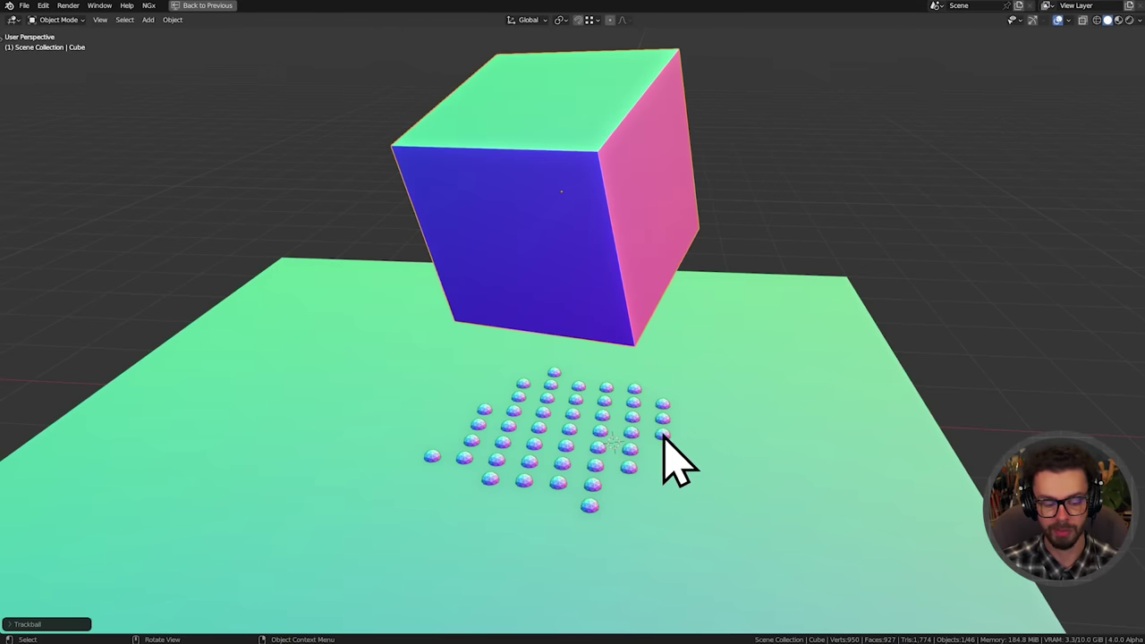
Illustrate the ray directions with arrows drawn between the spheres and the cube, erase them and restore the full workspace layout
{"action": "key", "text": "ctrl+i"}
{"action": "left_click_drag", "start_coordinate": [667, 439], "coordinate": [670, 341]}
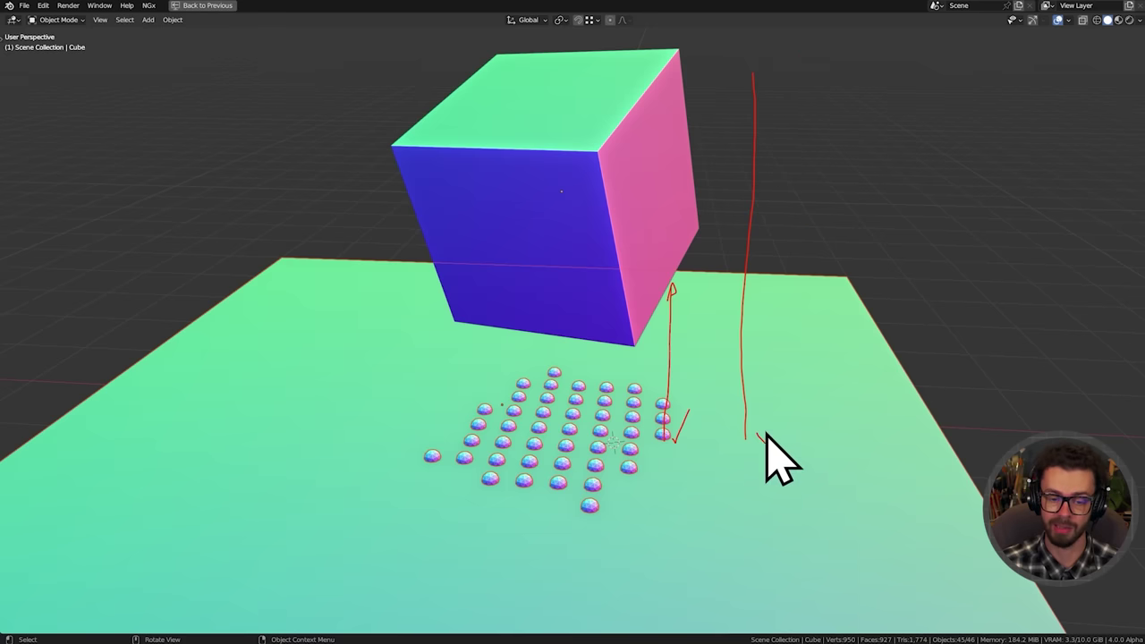
{"action": "mouse_move", "coordinate": [786, 125]}
{"action": "right_mouse_down"}
{"action": "mouse_move", "coordinate": [771, 96]}
{"action": "mouse_move", "coordinate": [766, 472]}
{"action": "mouse_move", "coordinate": [711, 276]}
{"action": "mouse_move", "coordinate": [694, 333]}
{"action": "right_mouse_up"}
{"action": "key", "text": "ctrl+space"}
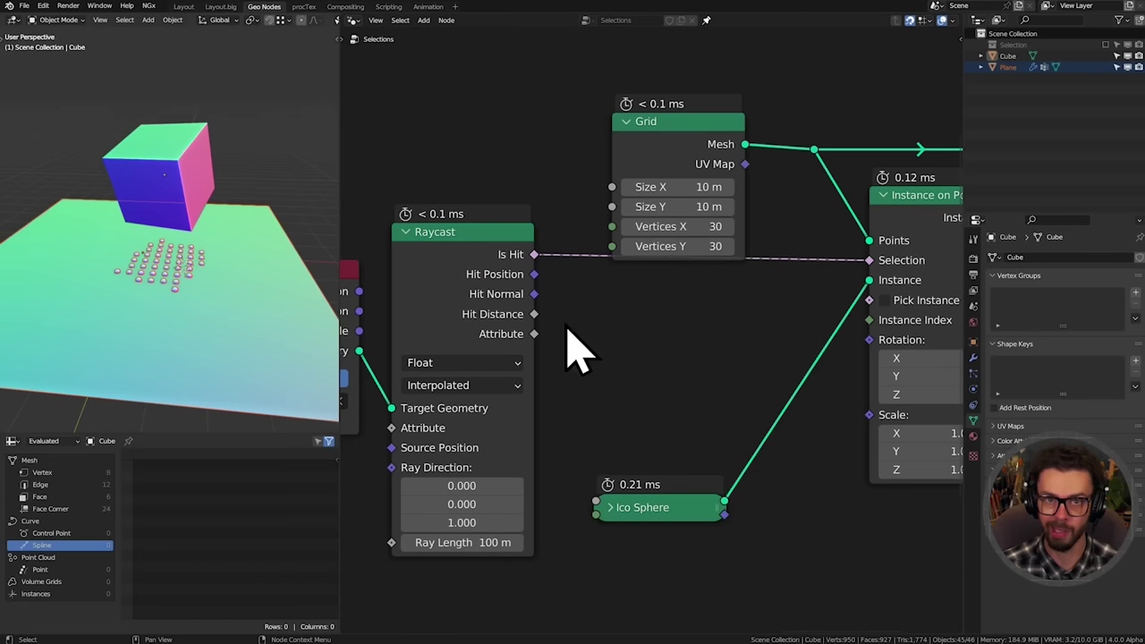
Delete the Ico Sphere node that feeds the Instance input of Instance on Points
{"action": "scroll", "coordinate": [636, 362], "scroll_direction": "down", "scroll_amount": 1}
{"action": "middle_click_drag", "start_coordinate": [636, 362], "coordinate": [733, 346]}
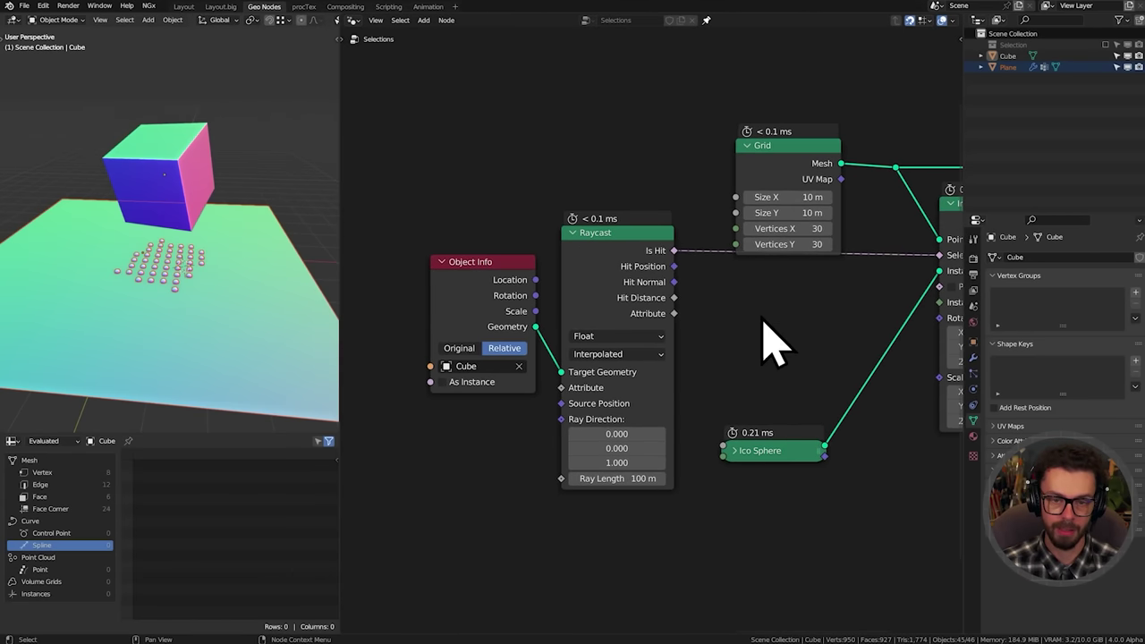
{"action": "scroll", "coordinate": [102, 268], "scroll_direction": "up", "scroll_amount": 3}
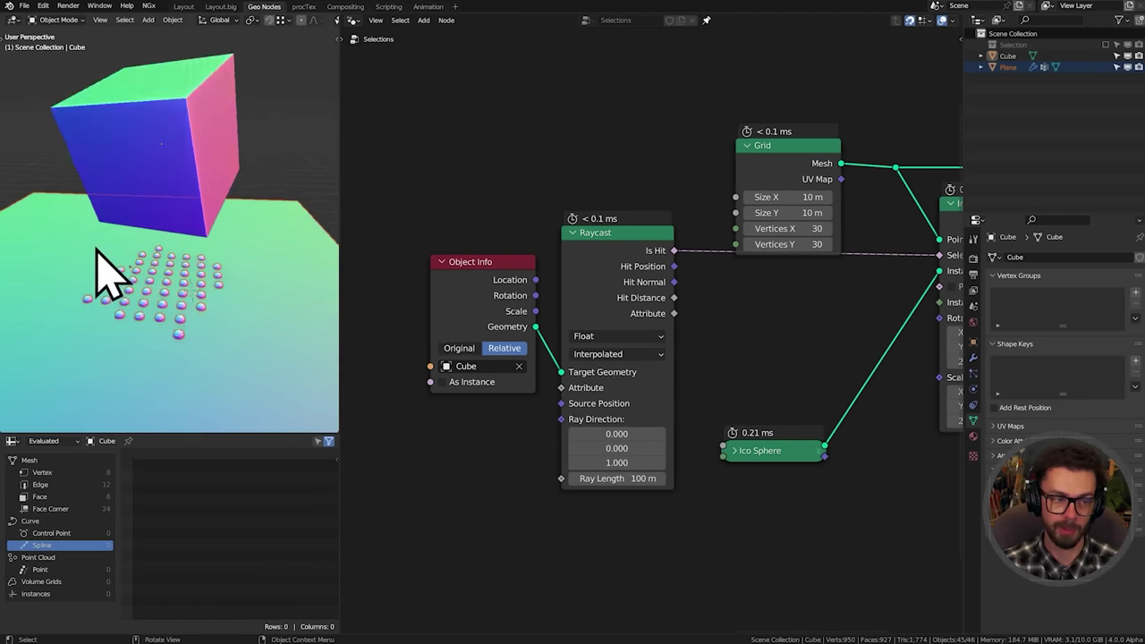
{"action": "scroll", "coordinate": [690, 247], "scroll_direction": "down", "scroll_amount": 1}
{"action": "middle_click_drag", "start_coordinate": [689, 247], "coordinate": [613, 242]}
{"action": "middle_click_drag", "start_coordinate": [727, 267], "coordinate": [619, 260]}
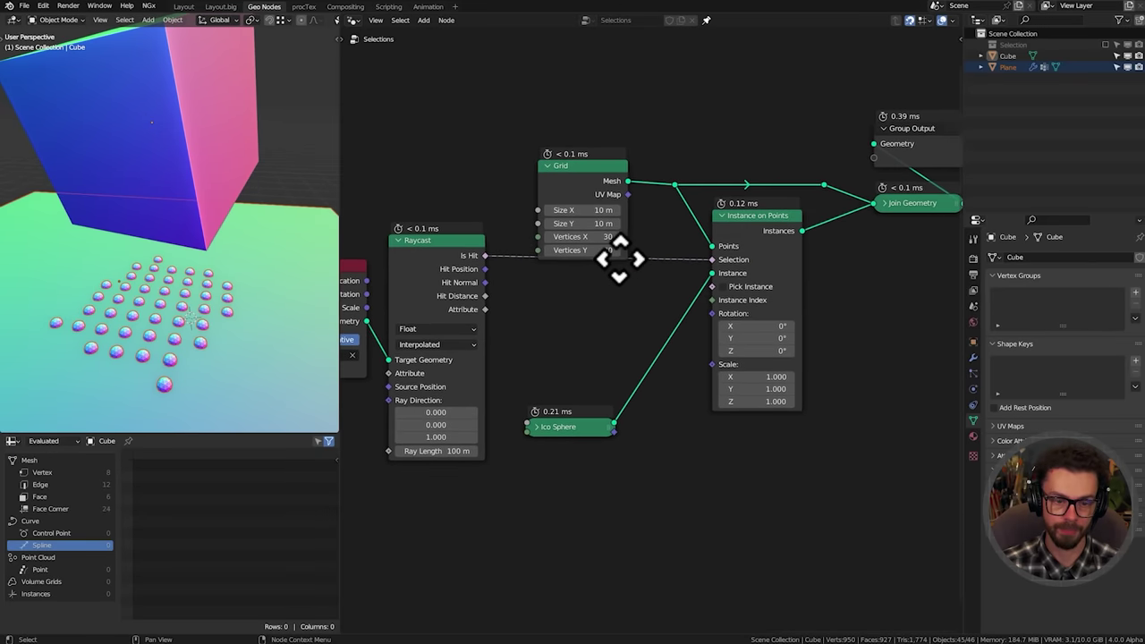
{"action": "scroll", "coordinate": [536, 416], "scroll_direction": "up", "scroll_amount": 4}
{"action": "middle_click_drag", "start_coordinate": [539, 456], "coordinate": [570, 445]}
{"action": "left_click_drag", "start_coordinate": [568, 387], "coordinate": [574, 465]}
{"action": "key", "text": "x"}
Add a Curve Line node and connect its Curve output to the Instance input of Instance on Points
{"action": "key", "text": "shift+a"}
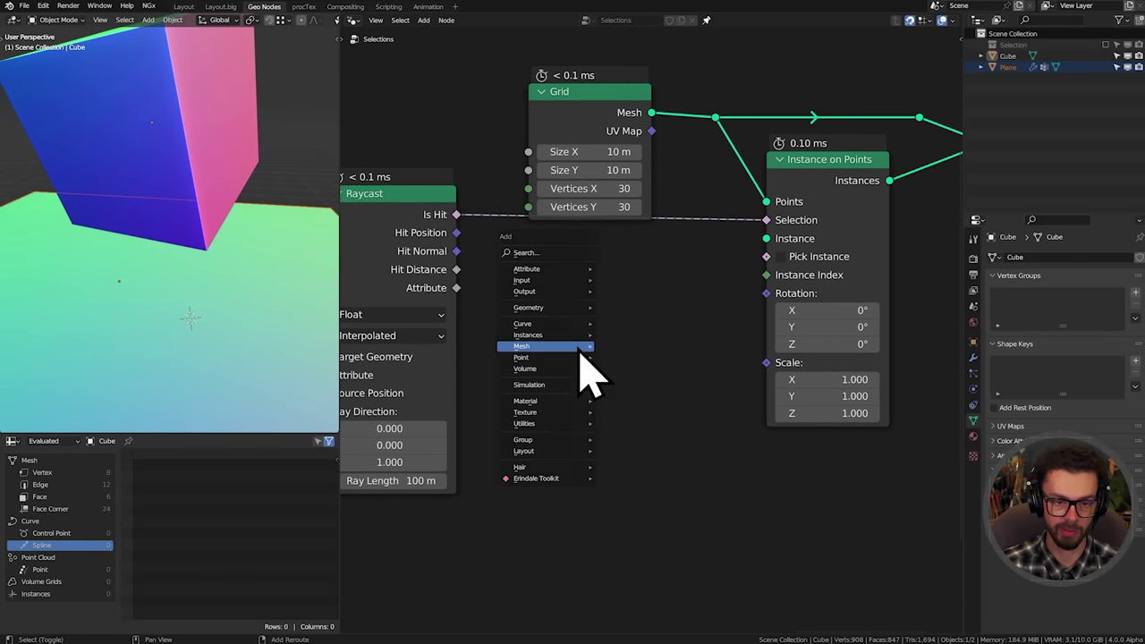
{"action": "mouse_move", "coordinate": [573, 324]}
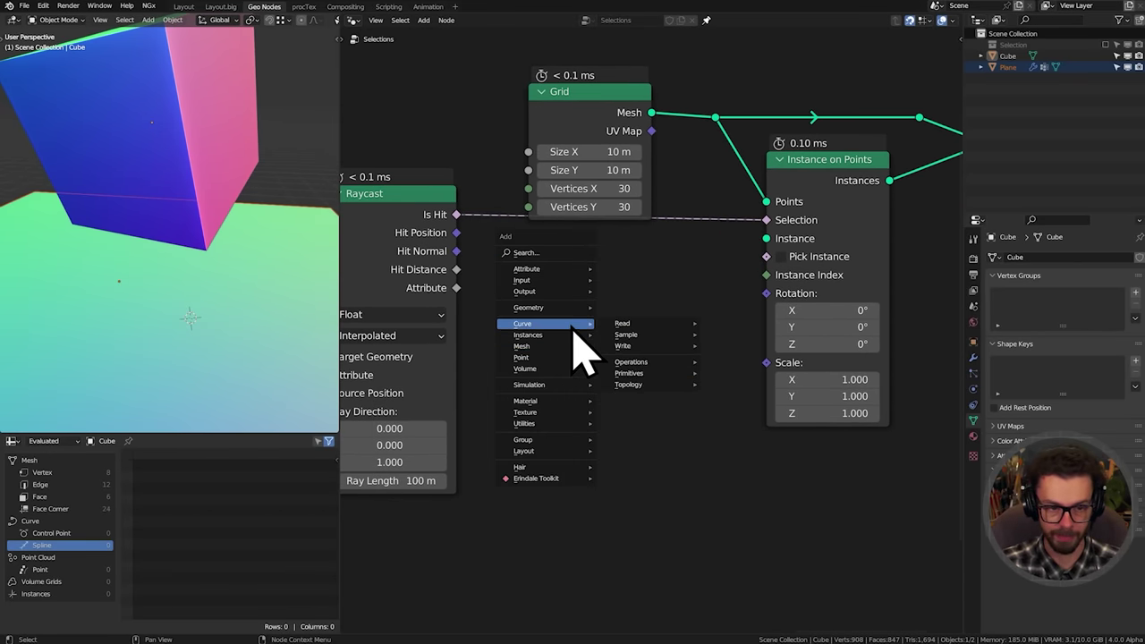
{"action": "mouse_move", "coordinate": [640, 373]}
{"action": "left_click", "coordinate": [765, 410]}
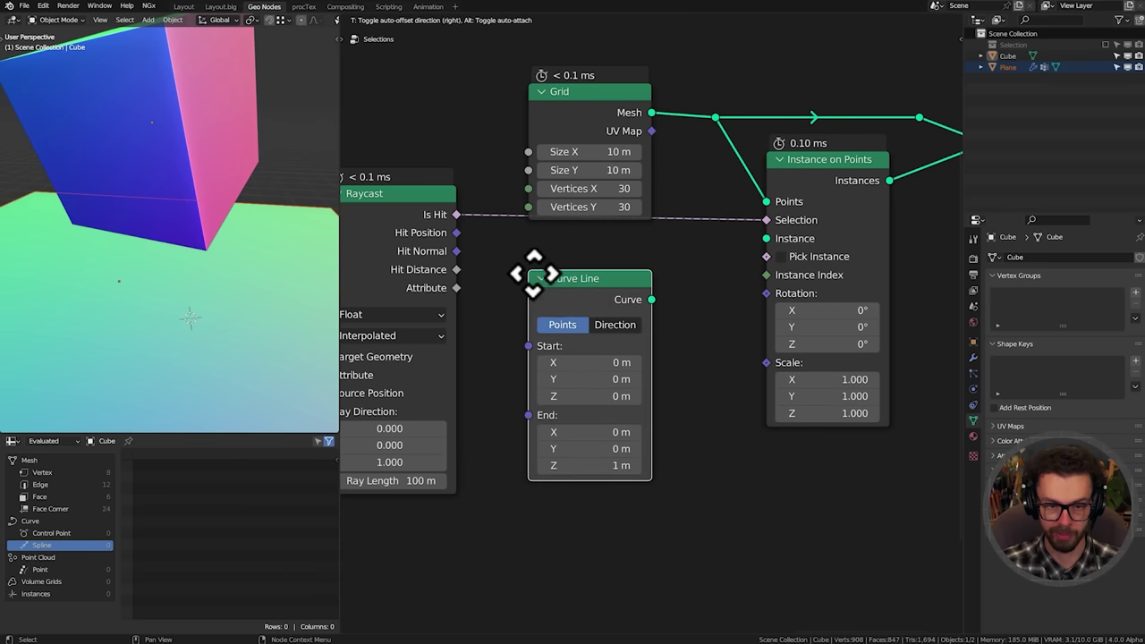
{"action": "left_click", "coordinate": [537, 276]}
{"action": "left_click_drag", "start_coordinate": [652, 299], "coordinate": [766, 238]}
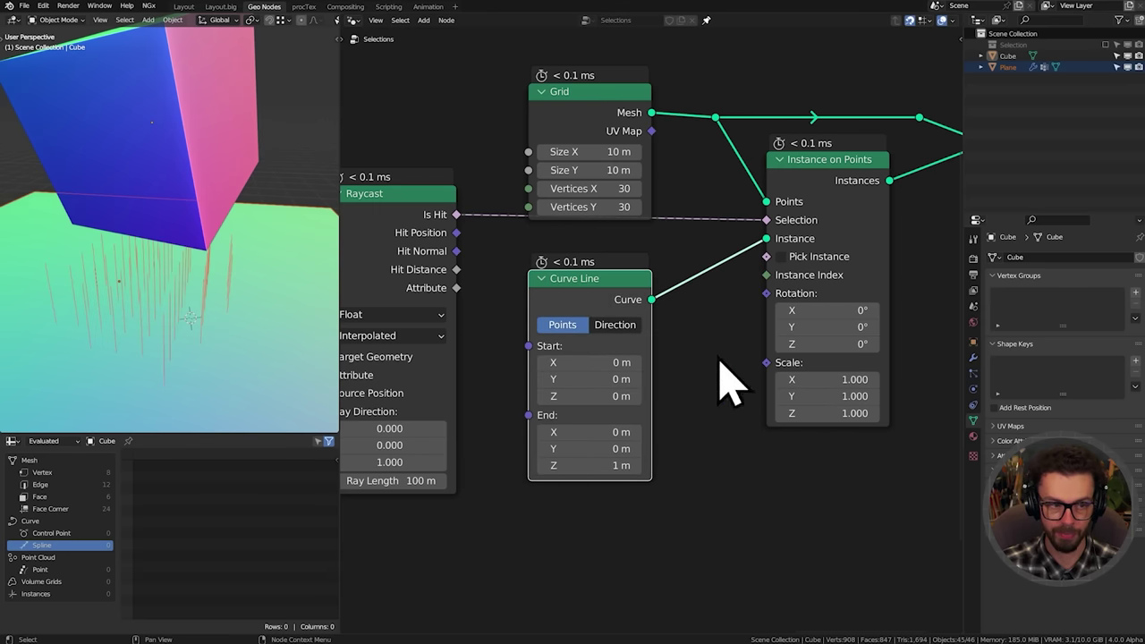
Connect the Raycast node's Hit Distance output to the Scale input of Instance on Points
{"action": "scroll", "coordinate": [716, 362], "scroll_direction": "down", "scroll_amount": 1}
{"action": "middle_click_drag", "start_coordinate": [442, 299], "coordinate": [549, 300]}
{"action": "left_click_drag", "start_coordinate": [579, 276], "coordinate": [888, 401]}
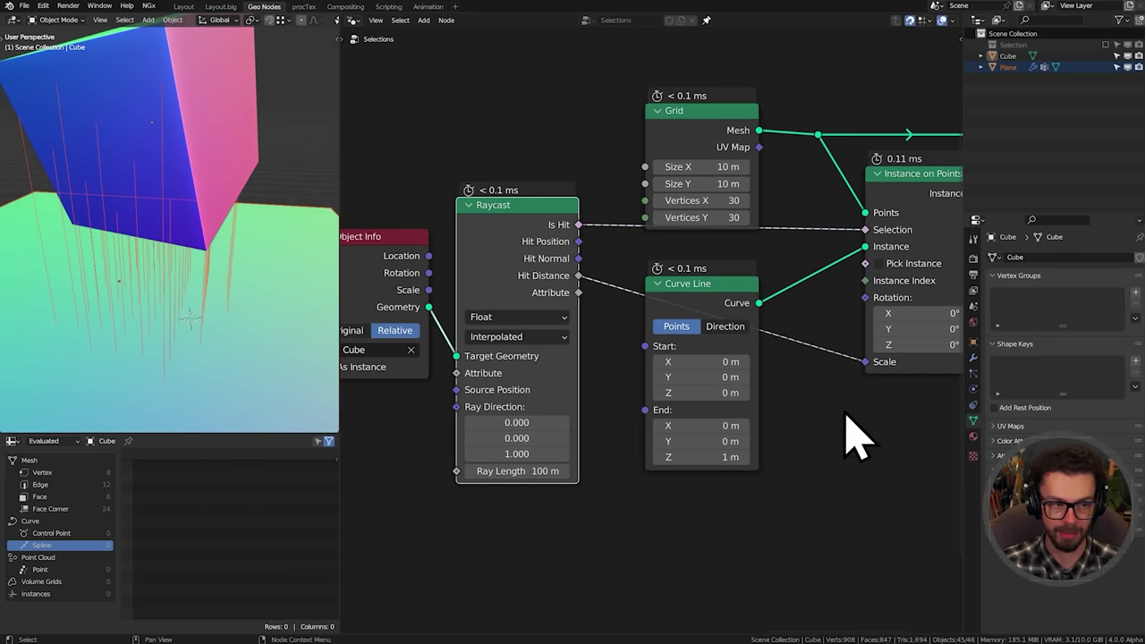
{"action": "middle_click_drag", "start_coordinate": [174, 281], "coordinate": [518, 291]}
Move the Join Geometry and Group Output nodes further along and insert a Realize Instances node after Instance on Points
{"action": "scroll", "coordinate": [662, 277], "scroll_direction": "down", "scroll_amount": 2}
{"action": "middle_click_drag", "start_coordinate": [810, 283], "coordinate": [545, 309]}
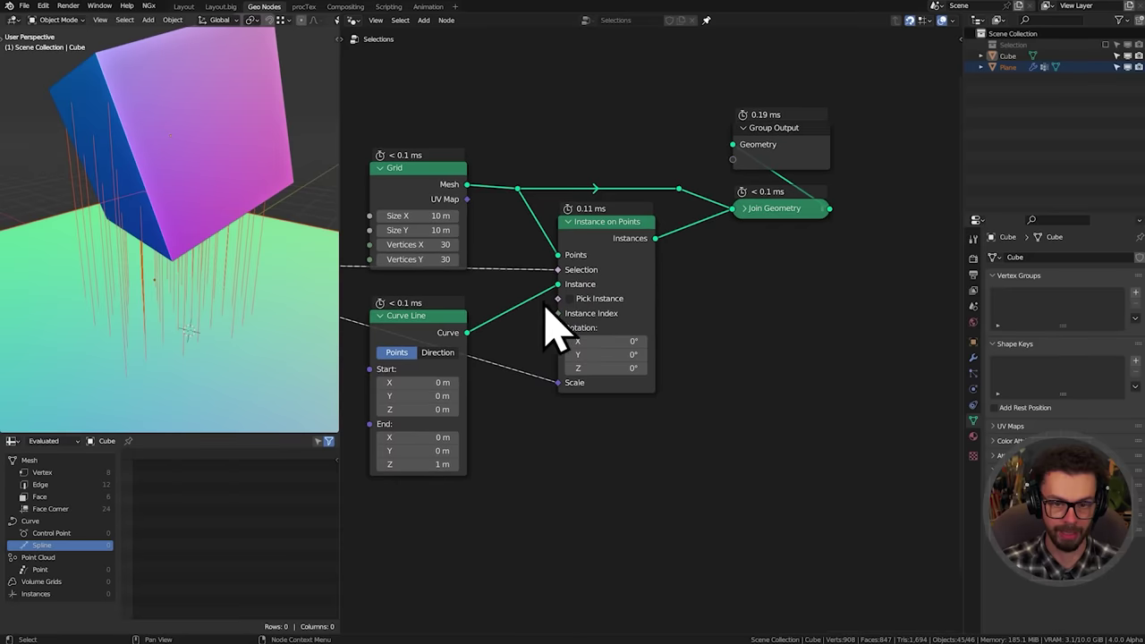
{"action": "left_click_drag", "start_coordinate": [747, 257], "coordinate": [778, 154]}
{"action": "key", "text": "g"}
{"action": "left_click", "coordinate": [824, 215]}
{"action": "key", "text": "shift+a"}
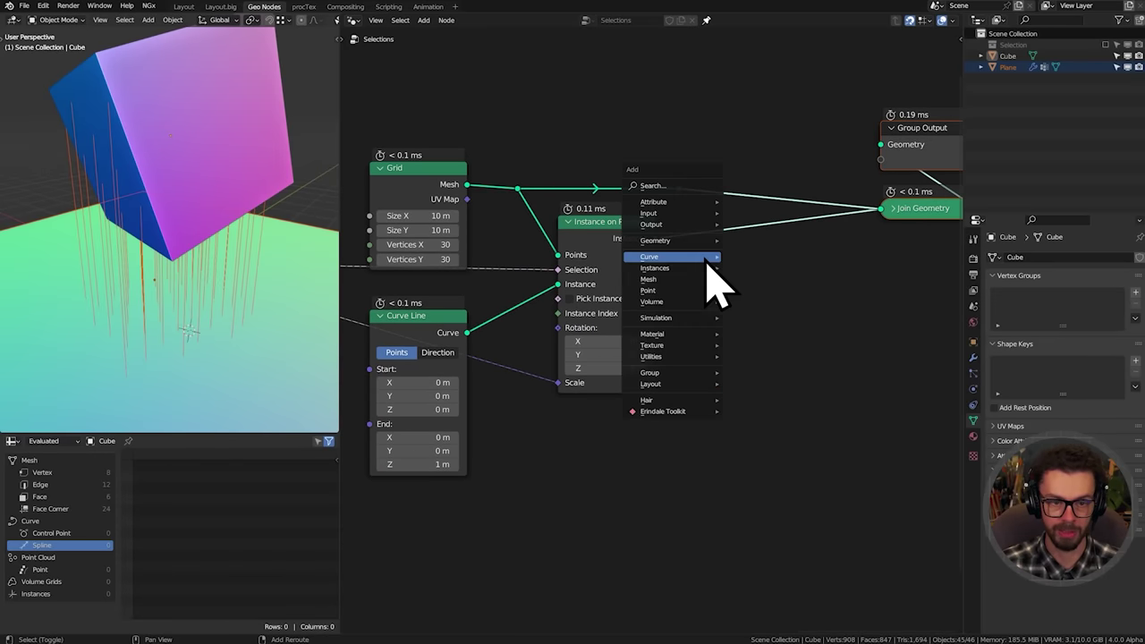
{"action": "left_click", "coordinate": [685, 186]}
{"action": "type", "text": "rea"}
{"action": "key", "text": "Return"}
{"action": "left_click", "coordinate": [680, 217]}
{"action": "left_click_drag", "start_coordinate": [692, 229], "coordinate": [714, 237]}
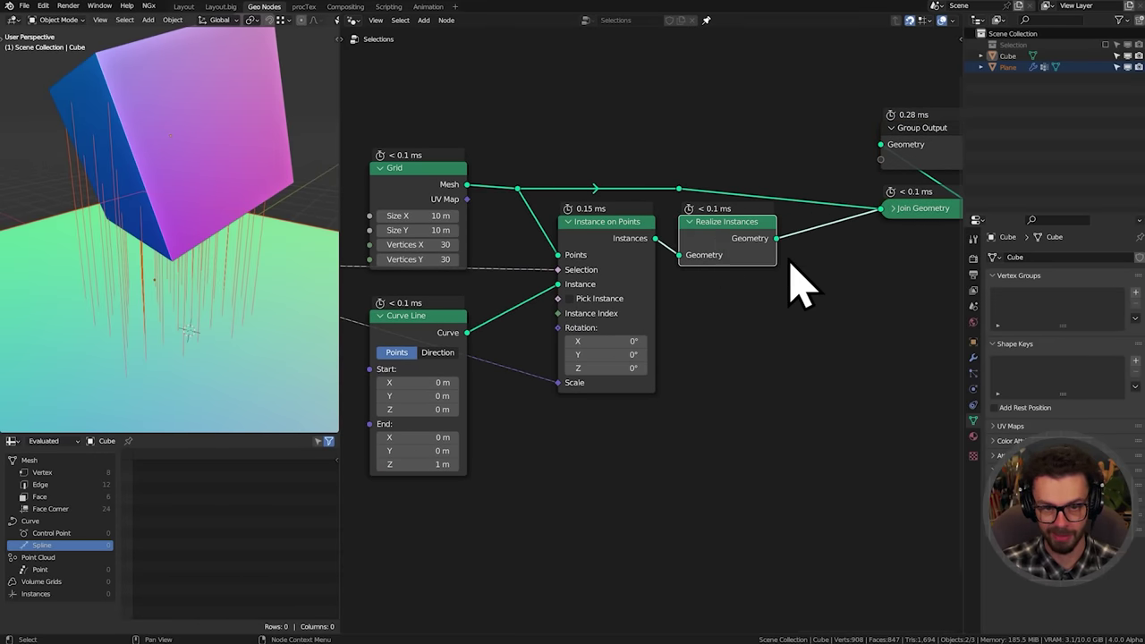
Insert a Curve to Mesh node between Realize Instances and Join Geometry
{"action": "middle_click_drag", "start_coordinate": [790, 263], "coordinate": [711, 259]}
{"action": "key", "text": "shift+a"}
{"action": "left_click", "coordinate": [757, 248]}
{"action": "type", "text": "c"}
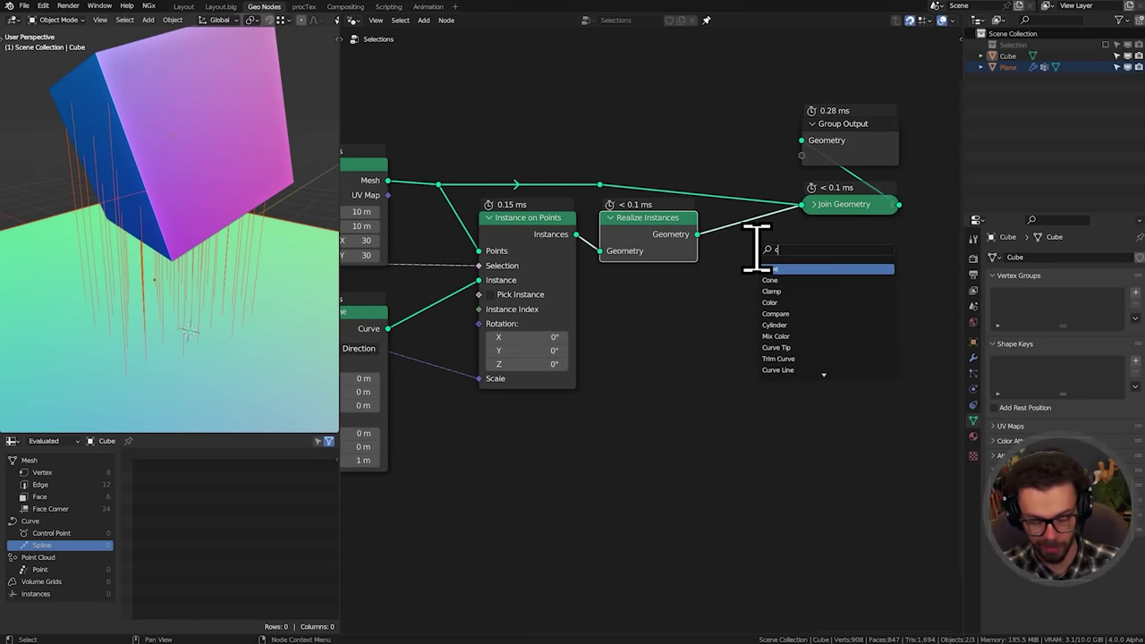
{"action": "type", "text": "urve to"}
{"action": "key", "text": "Return"}
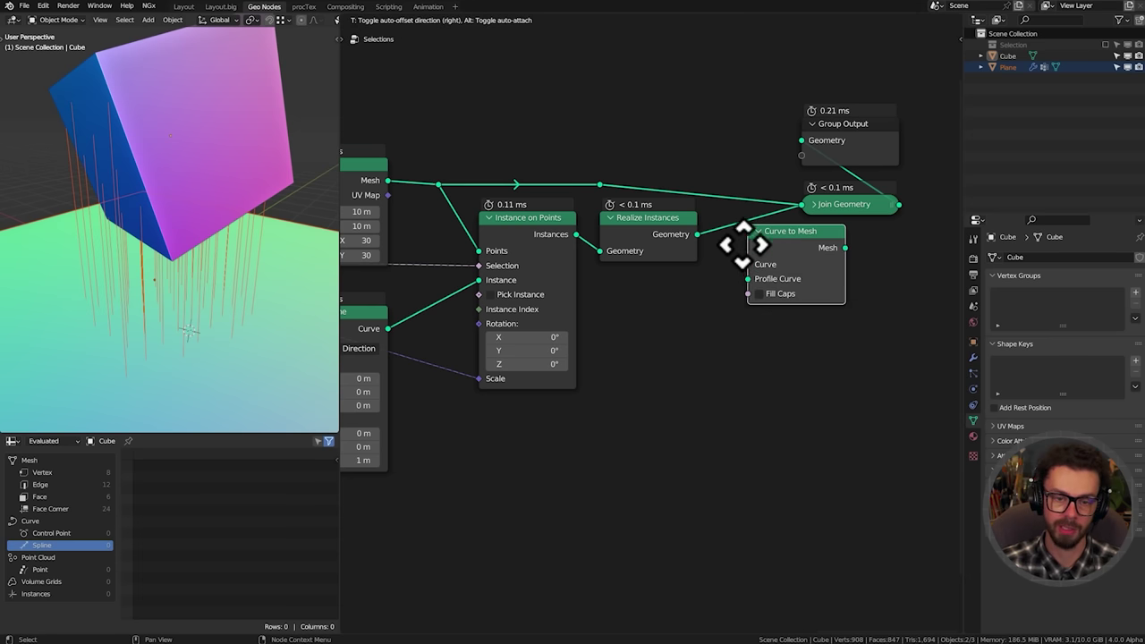
{"action": "left_click", "coordinate": [783, 252]}
{"action": "left_click_drag", "start_coordinate": [783, 252], "coordinate": [741, 255]}
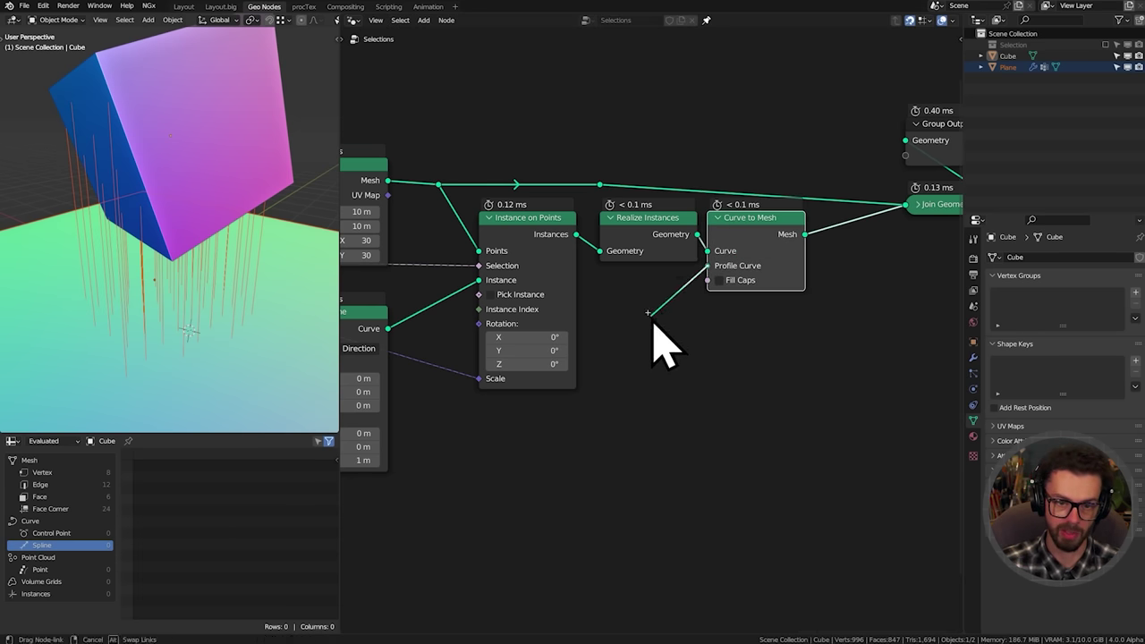
Feed the Profile Curve input from a new Curve Circle node with a 0.06 m radius and enable Fill Caps
{"action": "key", "text": "shift+a"}
{"action": "type", "text": "circ"}
{"action": "key", "text": "Down"}
{"action": "key", "text": "Return"}
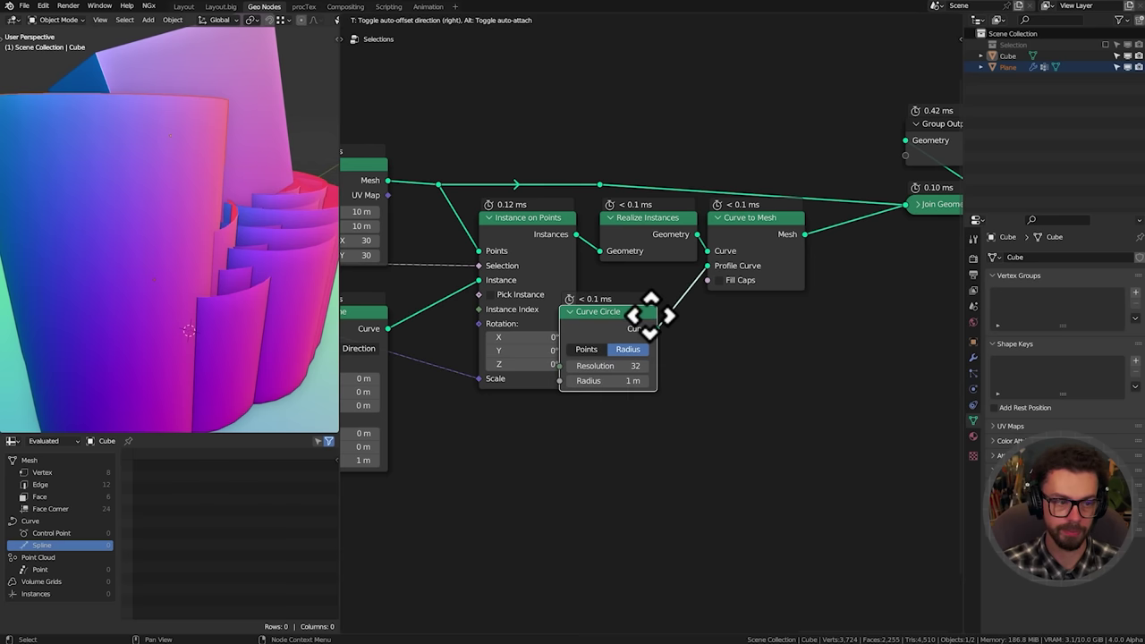
{"action": "left_click", "coordinate": [701, 302]}
{"action": "left_click_drag", "start_coordinate": [677, 353], "coordinate": [611, 353]}
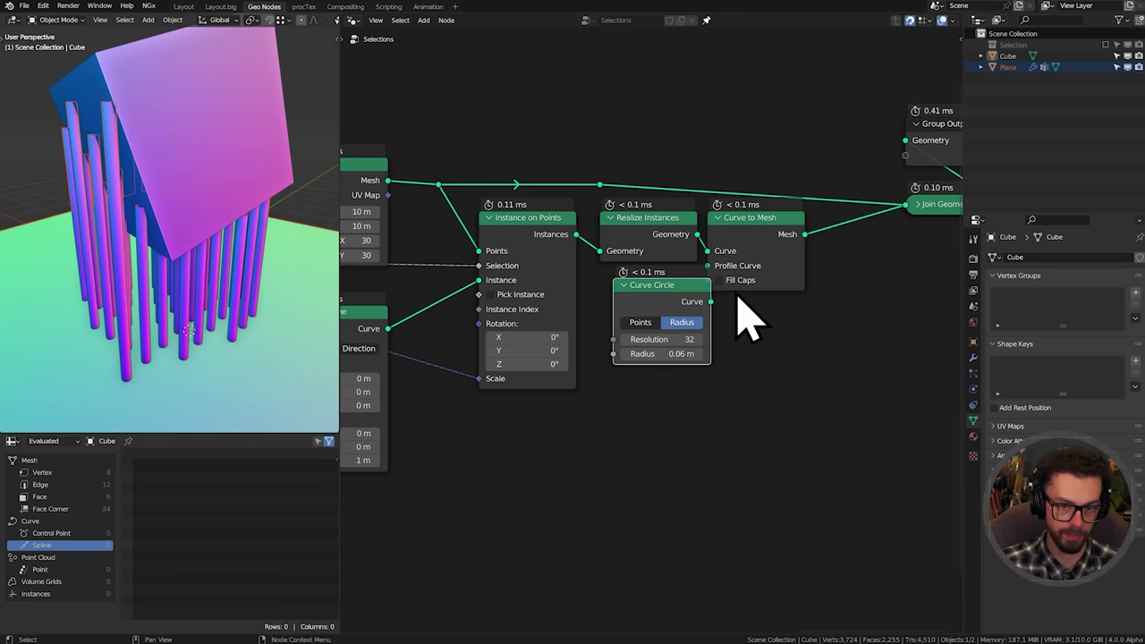
{"action": "left_click_drag", "start_coordinate": [666, 284], "coordinate": [650, 286]}
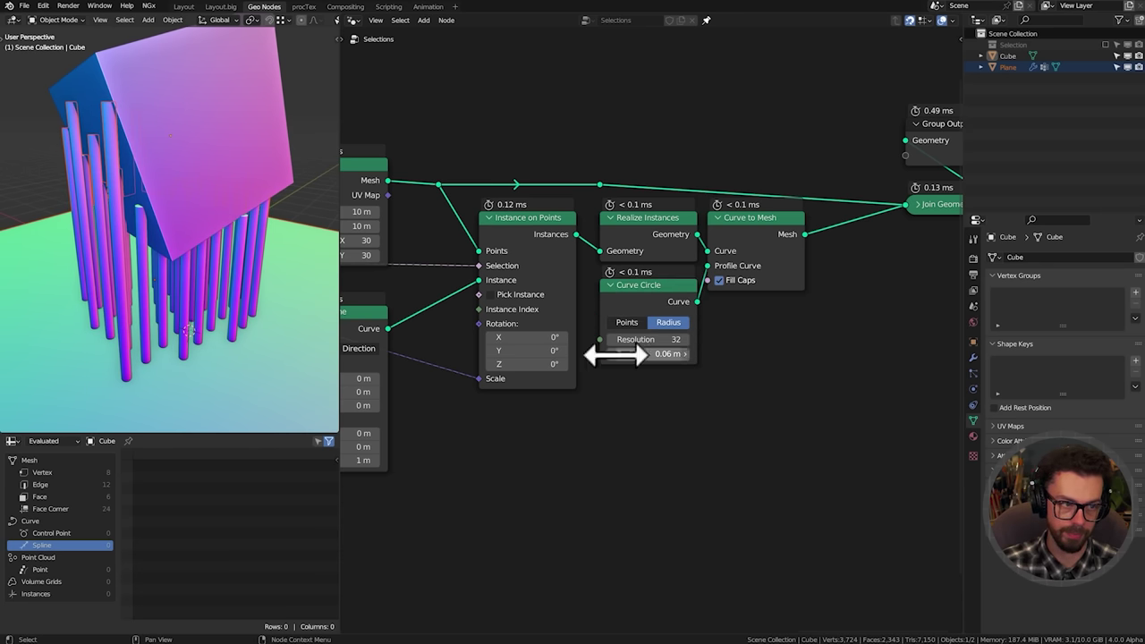
Maximize the 3D viewport and turn the cube with a trackball rotation followed by a regular rotation
{"action": "middle_click_drag", "start_coordinate": [73, 206], "coordinate": [216, 230]}
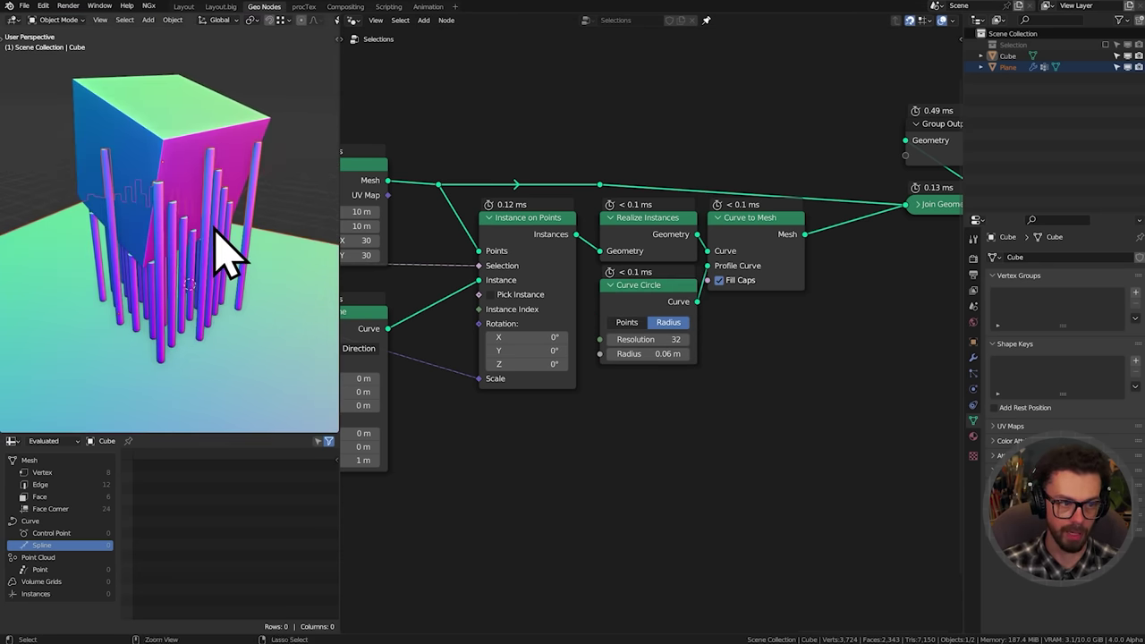
{"action": "key", "text": "ctrl+space"}
{"action": "scroll", "coordinate": [252, 231], "scroll_direction": "down", "scroll_amount": 3}
{"action": "middle_click_drag", "start_coordinate": [442, 207], "coordinate": [452, 183]}
{"action": "middle_click_drag", "start_coordinate": [830, 210], "coordinate": [742, 184]}
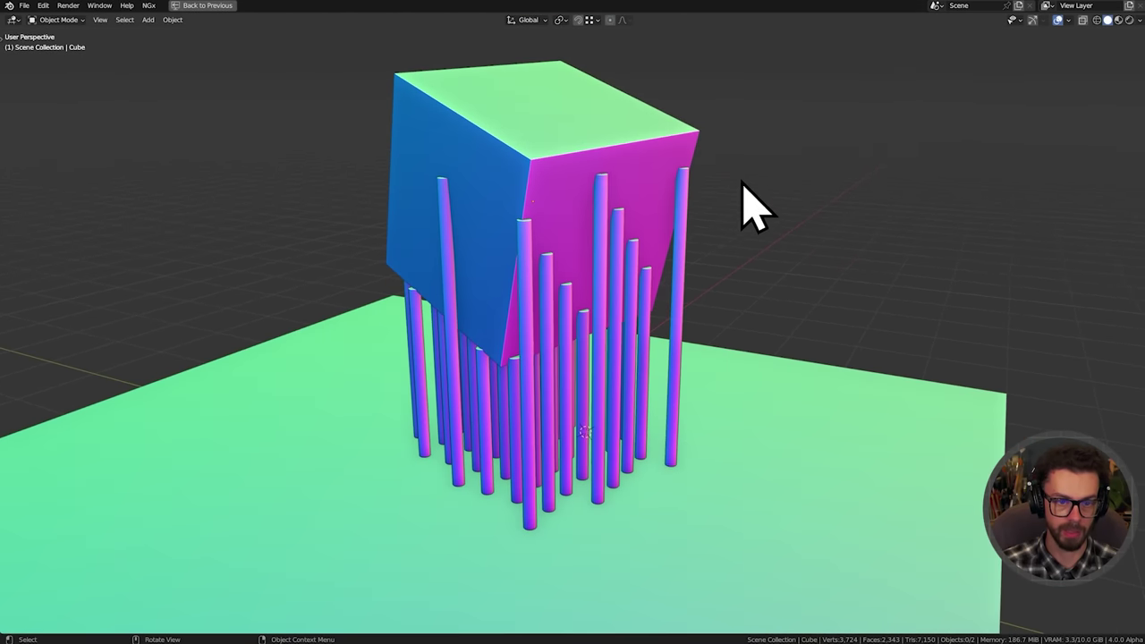
{"action": "left_click", "coordinate": [657, 134]}
{"action": "key", "text": "r"}
{"action": "key", "text": "r"}
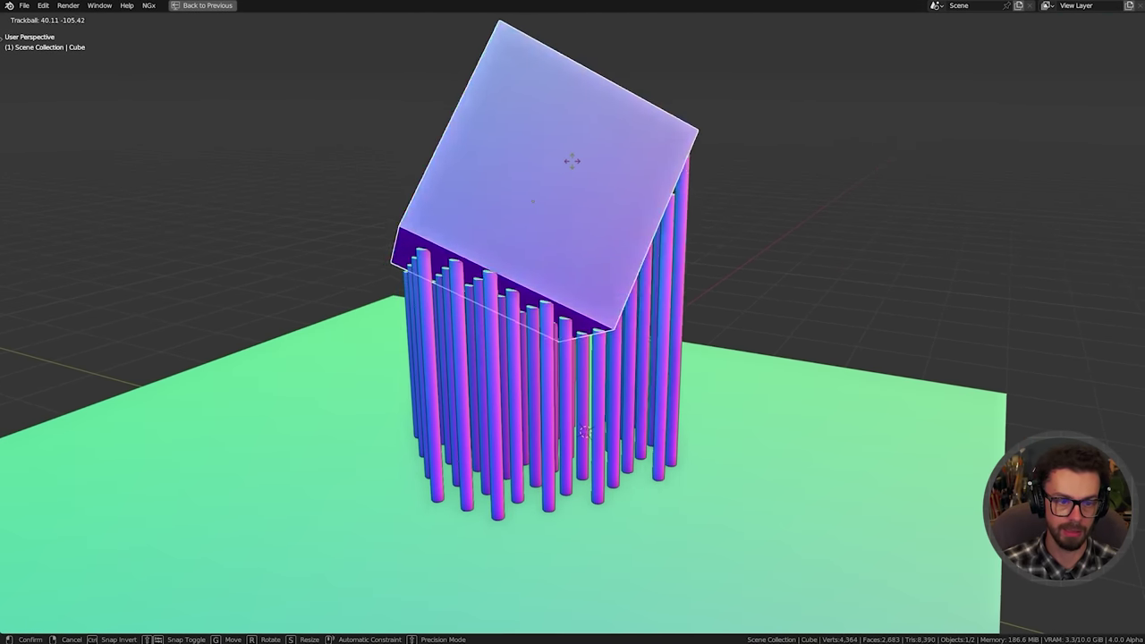
{"action": "left_click", "coordinate": [662, 148]}
{"action": "key", "text": "r"}
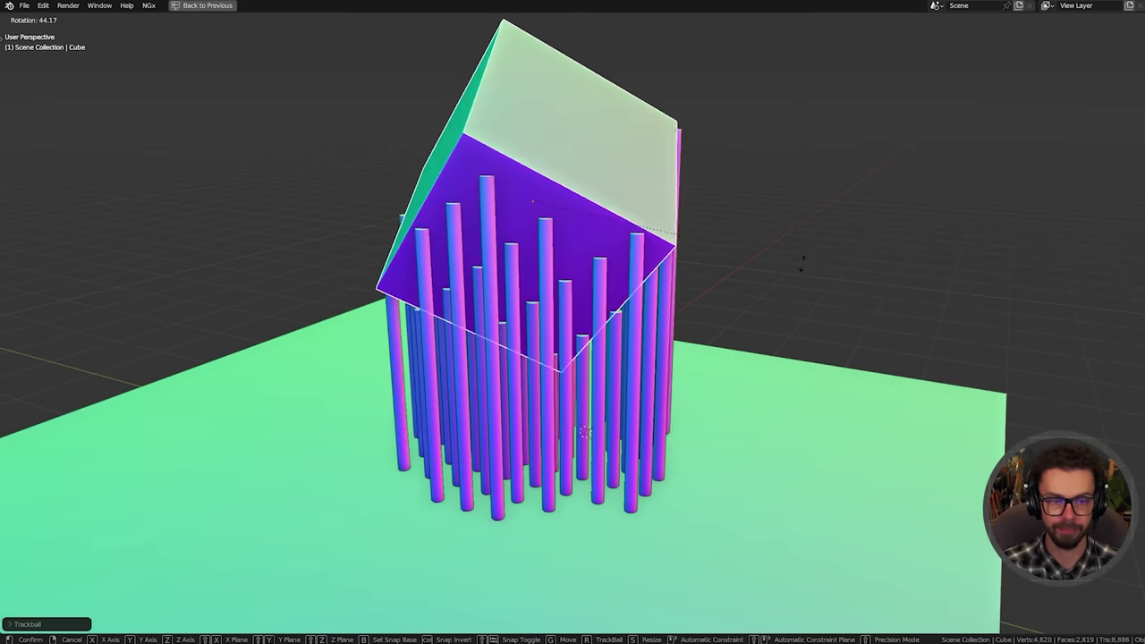
{"action": "left_click", "coordinate": [747, 228]}
Tilt the cube with two further trackball rotations from different viewing angles to test the ray columns
{"action": "middle_click_drag", "start_coordinate": [503, 217], "coordinate": [562, 179]}
{"action": "key", "text": "r"}
{"action": "key", "text": "r"}
{"action": "left_click", "coordinate": [582, 191]}
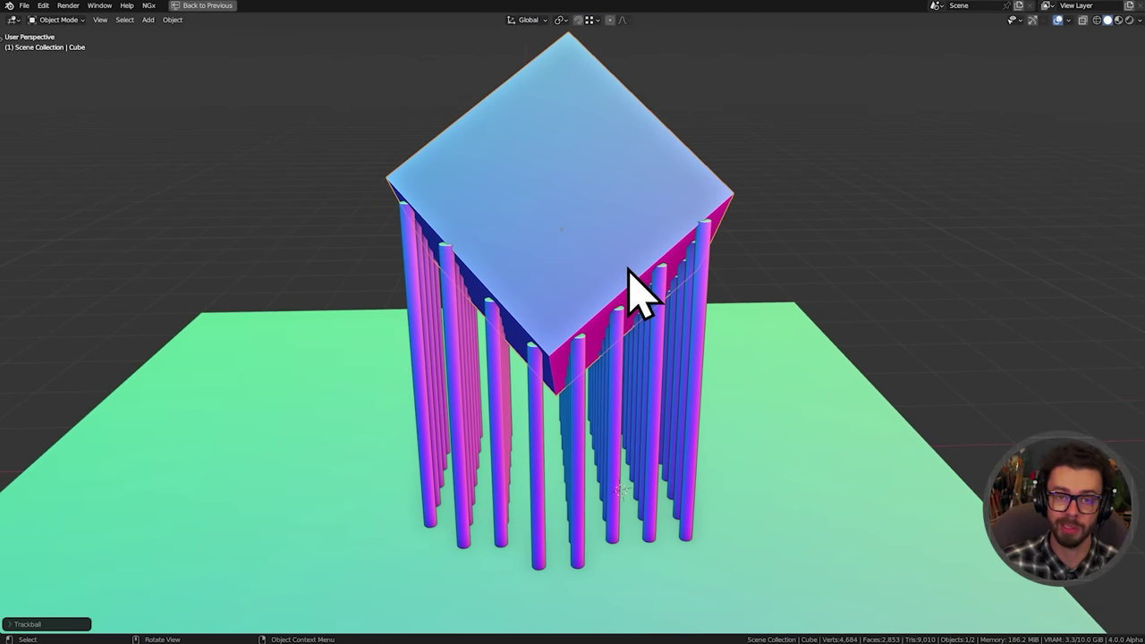
{"action": "middle_click_drag", "start_coordinate": [643, 246], "coordinate": [562, 263]}
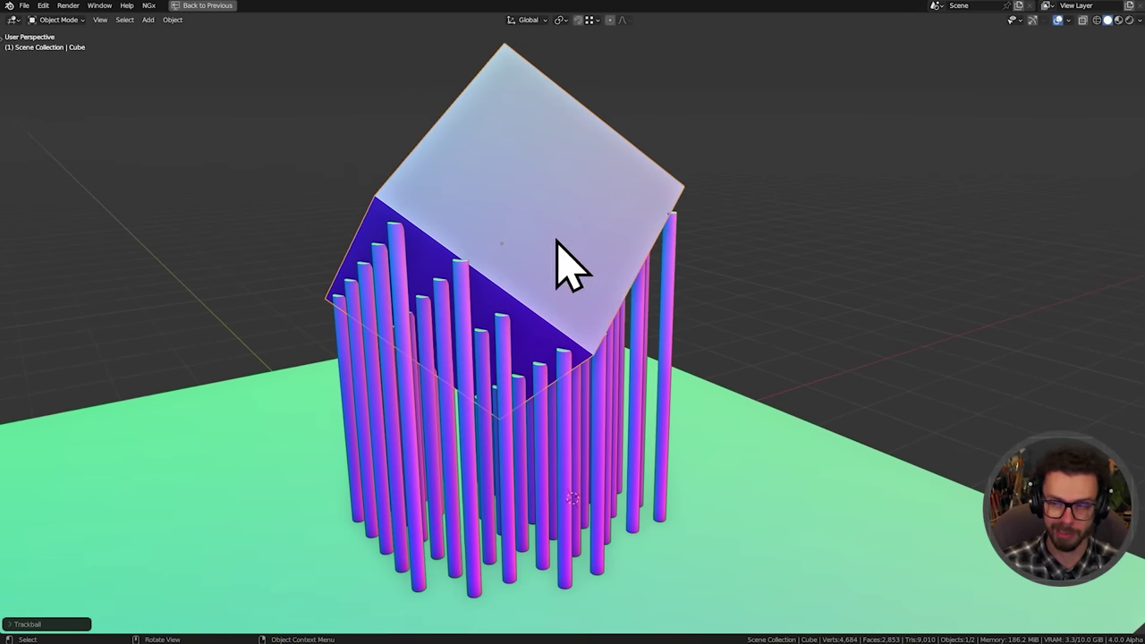
{"action": "key", "text": "r"}
{"action": "key", "text": "r"}
{"action": "left_click", "coordinate": [562, 260]}
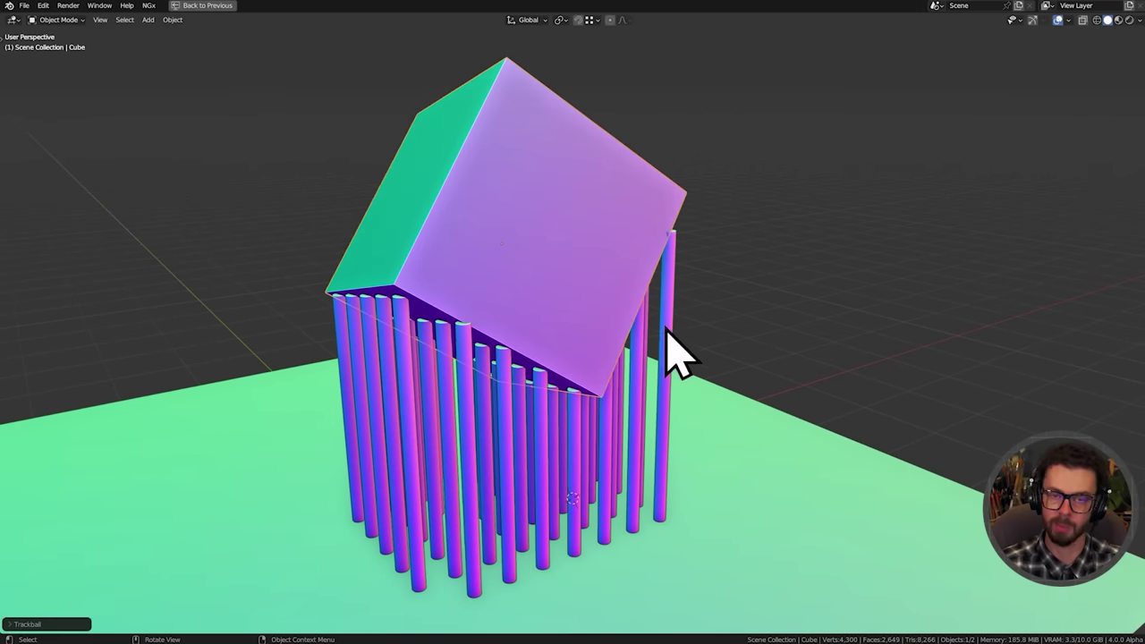
Restore the full workspace layout and shift the reroute on the grid mesh link closer to Join Geometry
{"action": "key", "text": "ctrl+space"}
{"action": "middle_click_drag", "start_coordinate": [564, 311], "coordinate": [632, 305]}
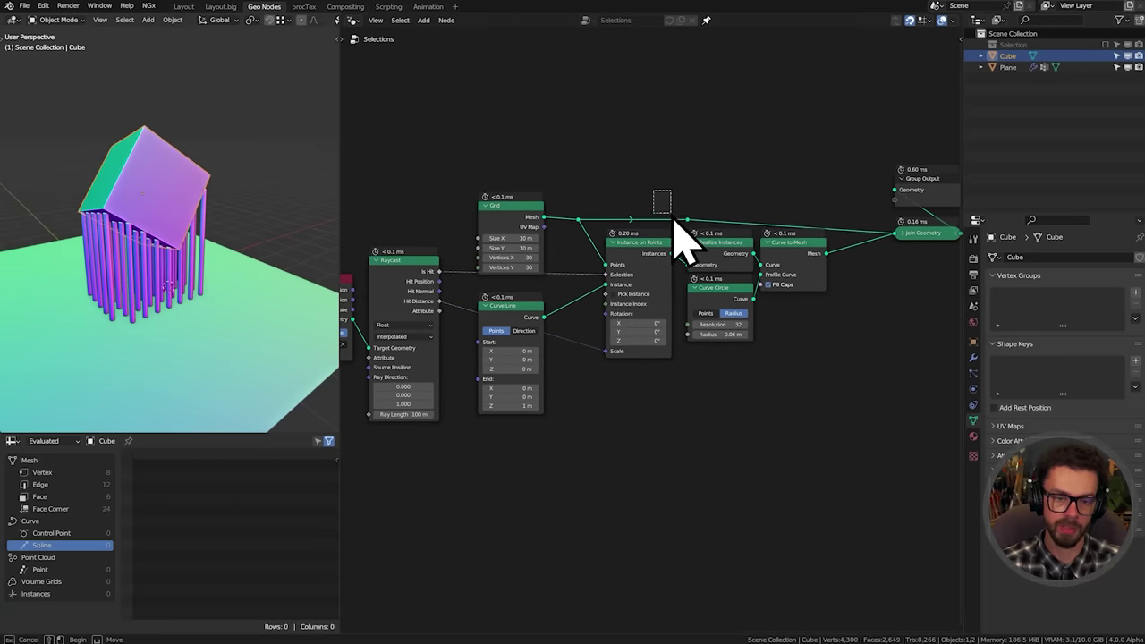
{"action": "left_click_drag", "start_coordinate": [674, 219], "coordinate": [823, 219]}
{"action": "key", "text": "g"}
{"action": "left_click", "coordinate": [846, 326]}
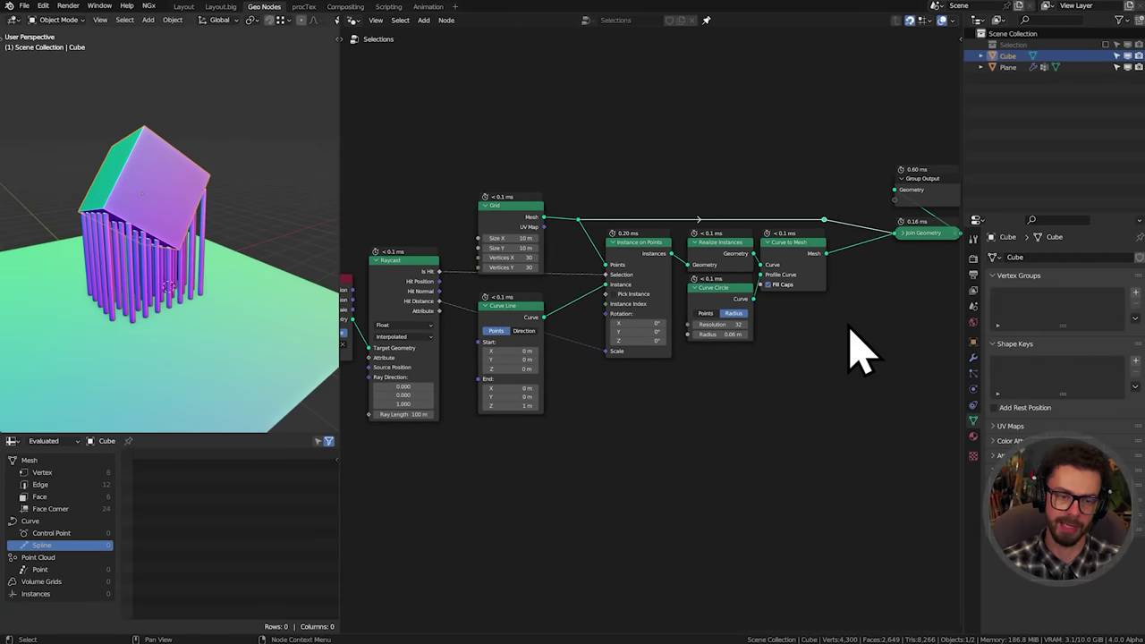
Delete the Object Info, Raycast and Grid nodes from the node tree
{"action": "middle_click_drag", "start_coordinate": [531, 305], "coordinate": [717, 303]}
{"action": "scroll", "coordinate": [554, 295], "scroll_direction": "up", "scroll_amount": 2}
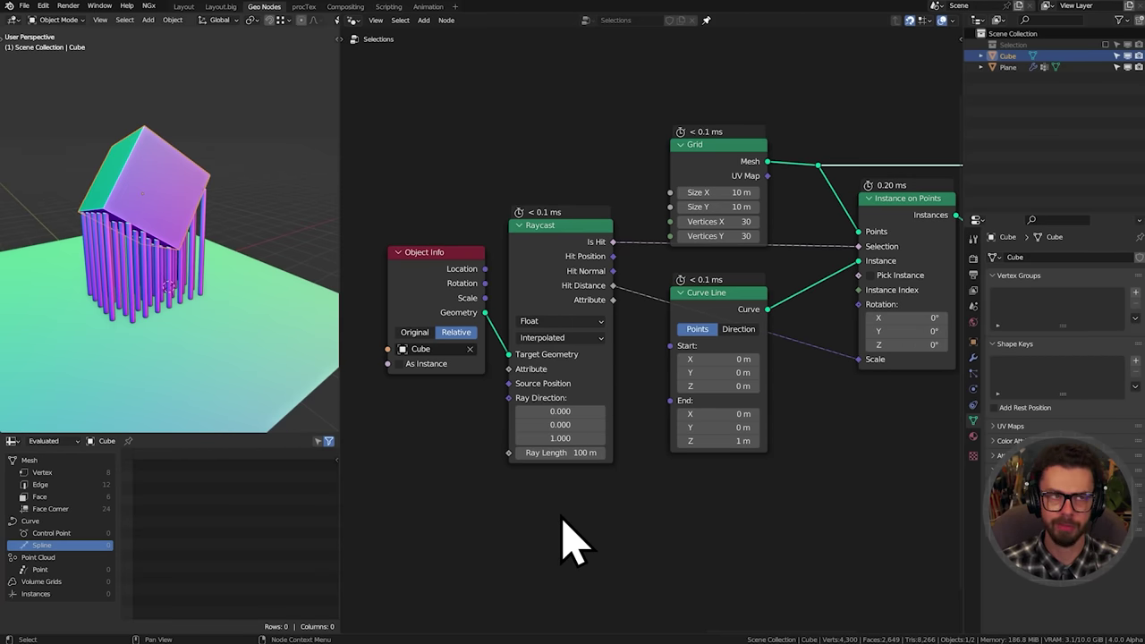
{"action": "middle_click_drag", "start_coordinate": [459, 436], "coordinate": [493, 442]}
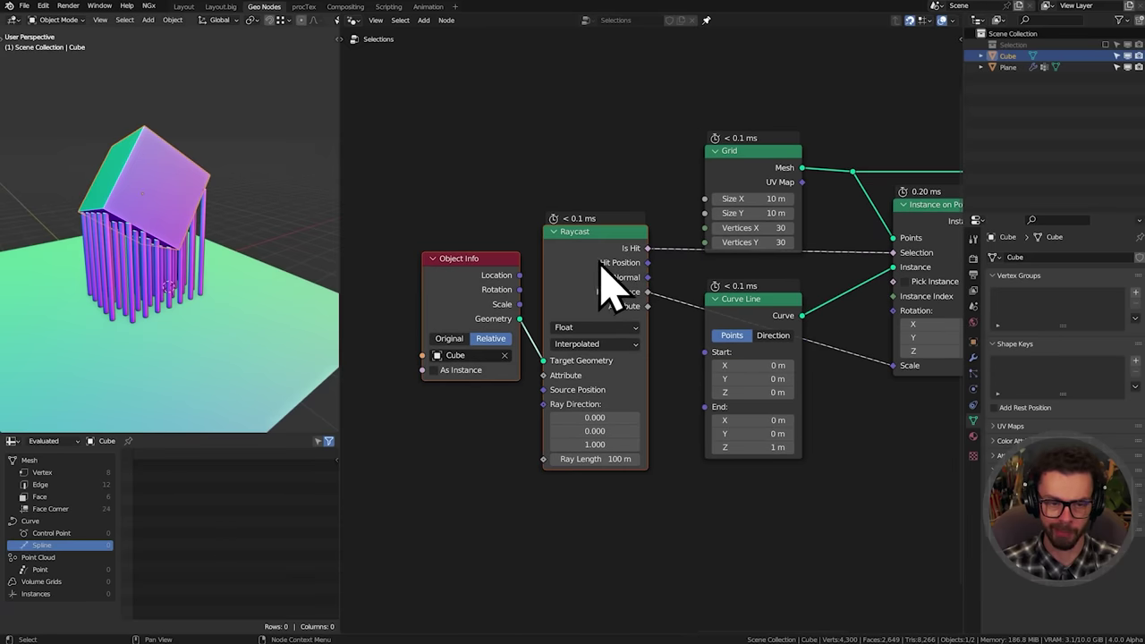
{"action": "key", "text": "x"}
{"action": "middle_click_drag", "start_coordinate": [578, 281], "coordinate": [614, 371]}
{"action": "scroll", "coordinate": [659, 301], "scroll_direction": "down", "scroll_amount": 2}
{"action": "left_click", "coordinate": [721, 313]}
{"action": "key", "text": "x"}
Add a Bezier Segment node and connect its Curve output to the reroute that feeds the Points input
{"action": "scroll", "coordinate": [657, 331], "scroll_direction": "up", "scroll_amount": 4}
{"action": "key", "text": "shift+a"}
{"action": "type", "text": "s"}
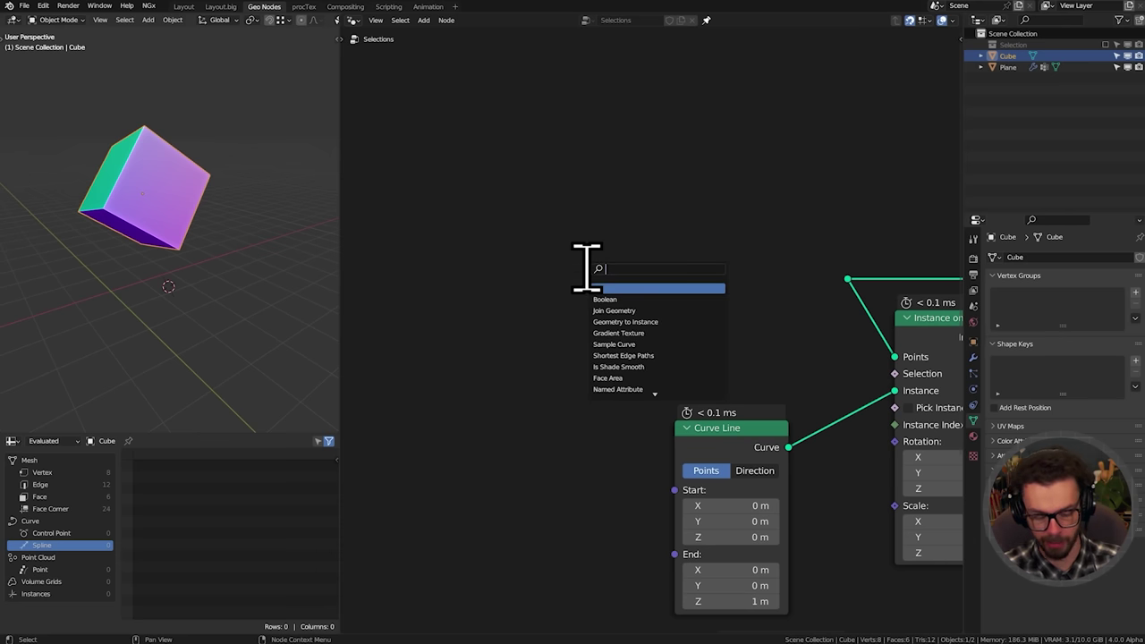
{"action": "type", "text": "bez"}
{"action": "key", "text": "Return"}
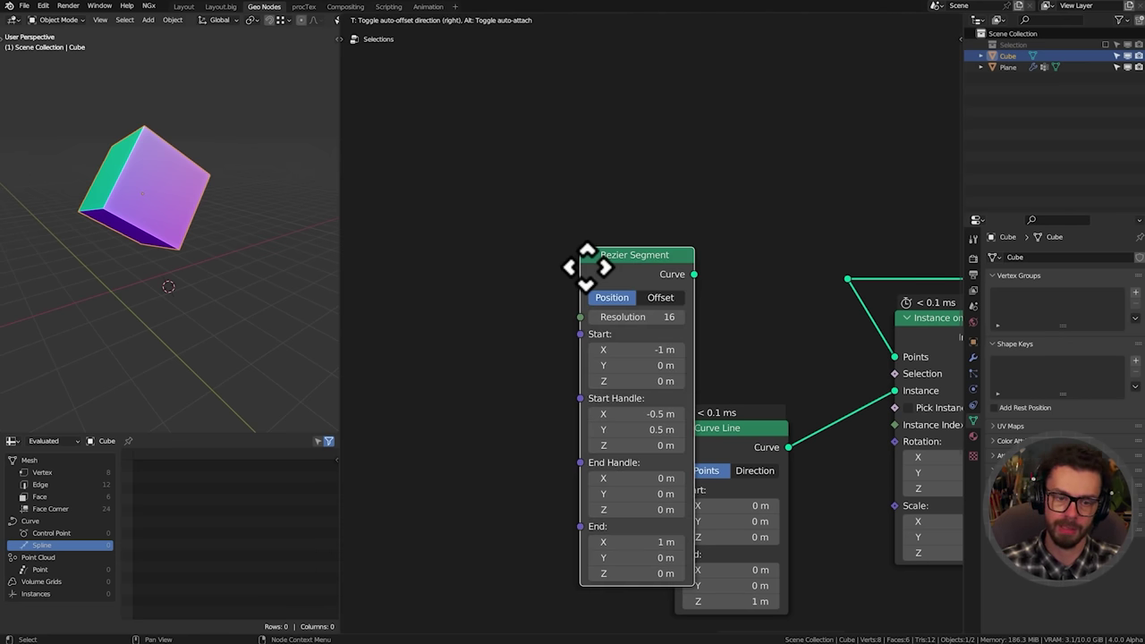
{"action": "left_click", "coordinate": [539, 251]}
{"action": "left_click_drag", "start_coordinate": [646, 260], "coordinate": [847, 279]}
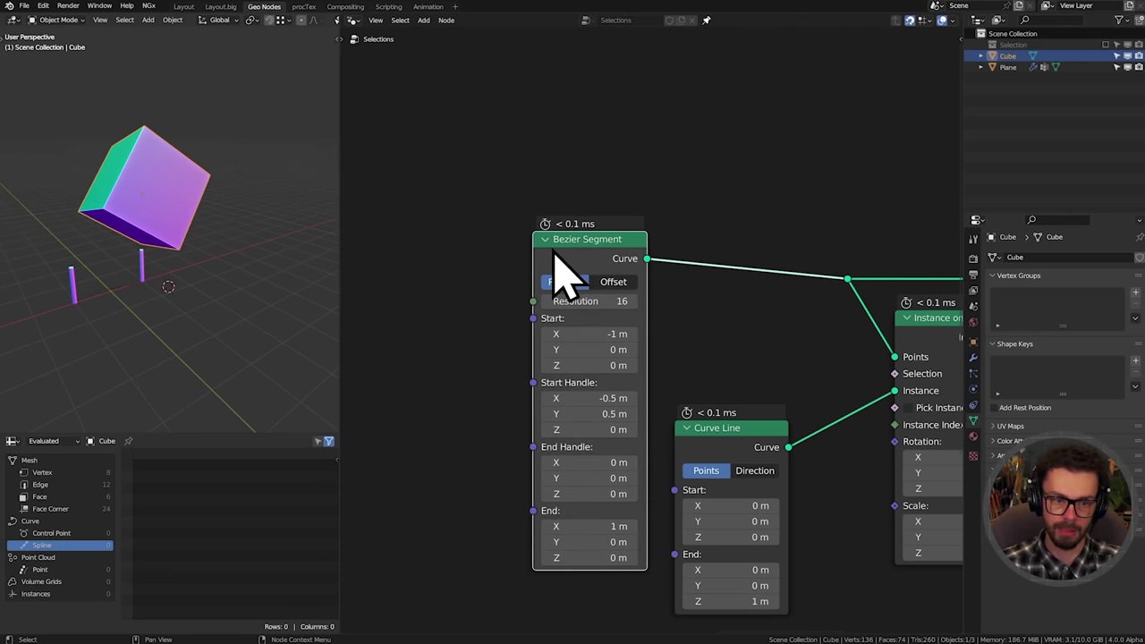
Preview the Bezier Segment node's output with a Viewer node
{"action": "middle_click_drag", "start_coordinate": [613, 285], "coordinate": [641, 277]}
{"action": "left_click", "coordinate": [625, 212]}
{"action": "left_click", "coordinate": [617, 251], "text": "ctrl+shift"}
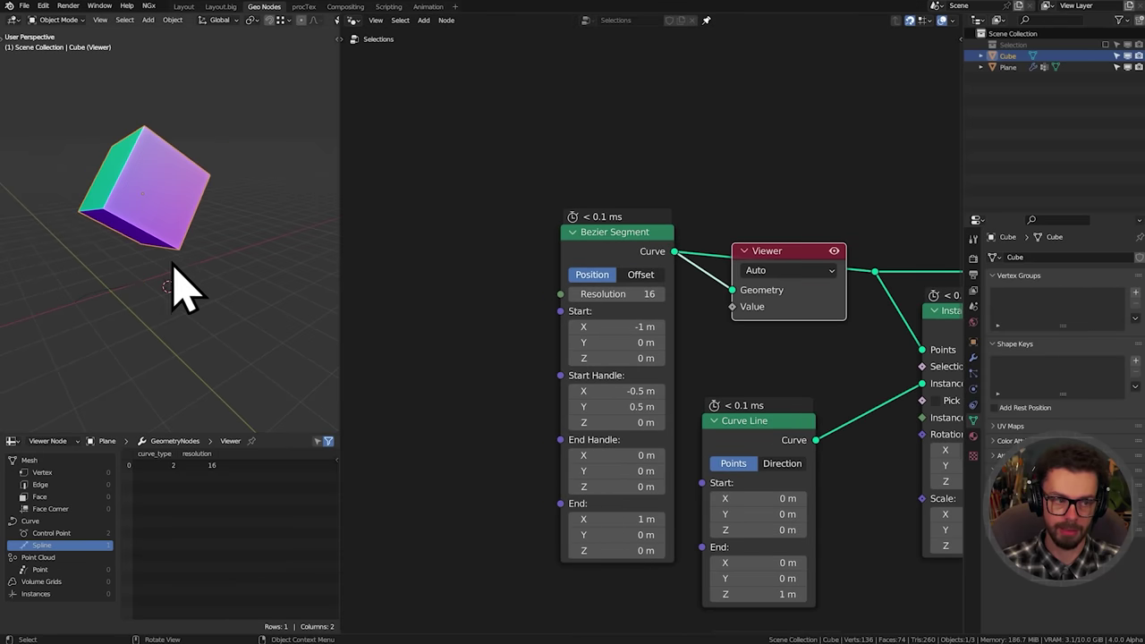
Delete the cube from the scene and select the plane object to display its curve
{"action": "left_click", "coordinate": [164, 225]}
{"action": "key", "text": "Delete"}
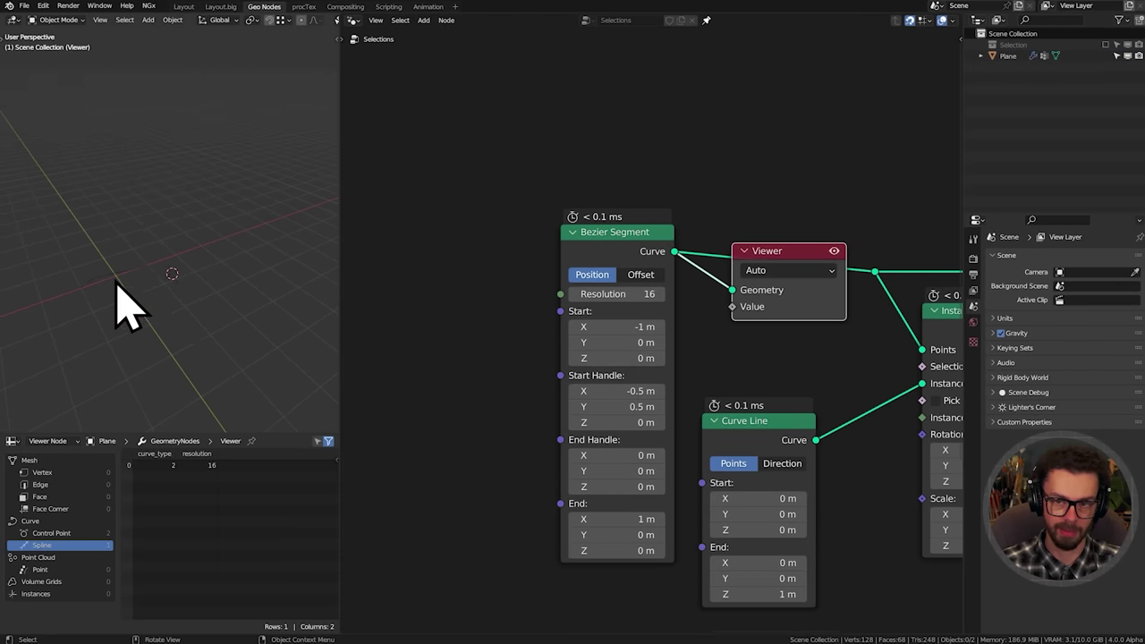
{"action": "left_click", "coordinate": [118, 361]}
{"action": "middle_click_drag", "start_coordinate": [120, 364], "coordinate": [295, 286]}
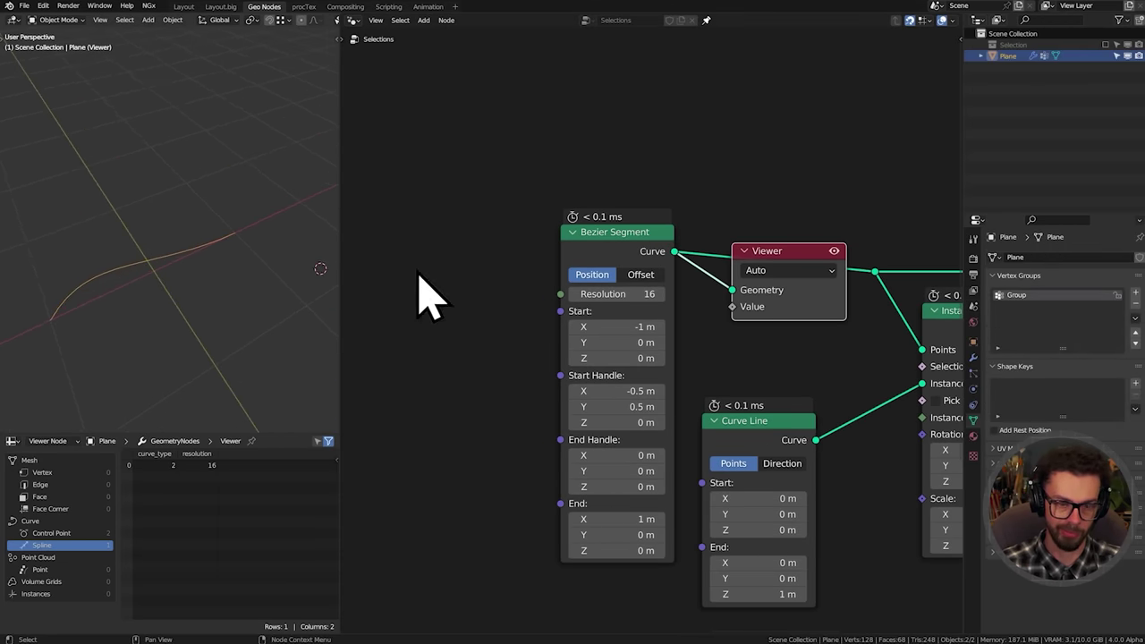
Move the Bezier Segment node further away from the Viewer node to free up space between them
{"action": "middle_click_drag", "start_coordinate": [584, 235], "coordinate": [652, 265]}
{"action": "left_click_drag", "start_coordinate": [707, 269], "coordinate": [565, 223]}
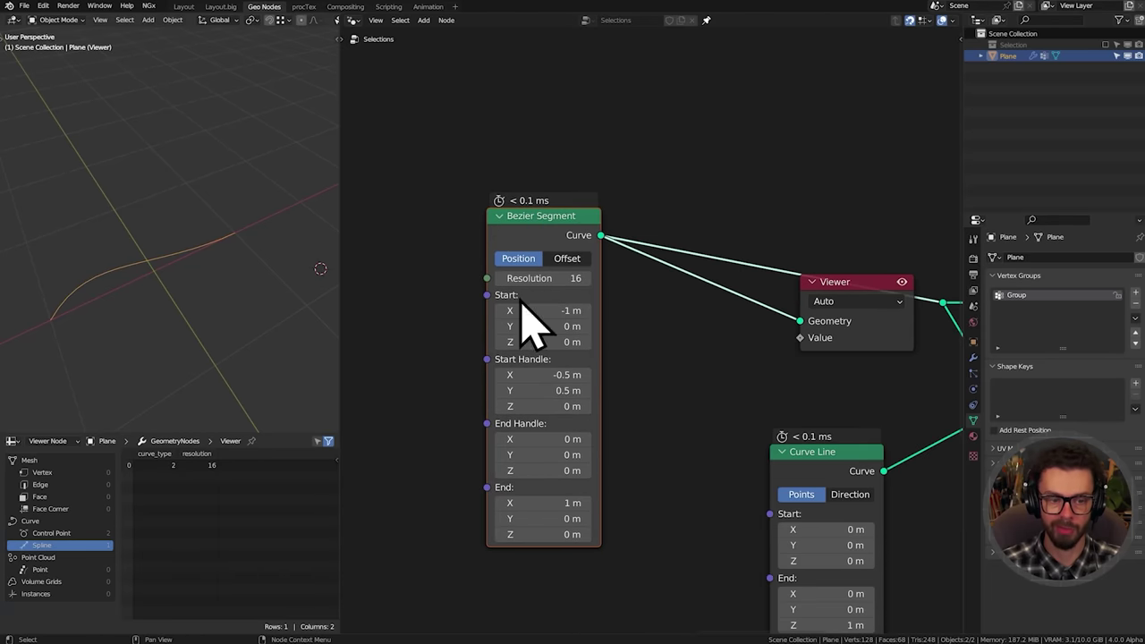
Insert a Resample Curve node after the Bezier Segment and set its mode to Evaluated
{"action": "key", "text": "shift+a"}
{"action": "type", "text": "rea"}
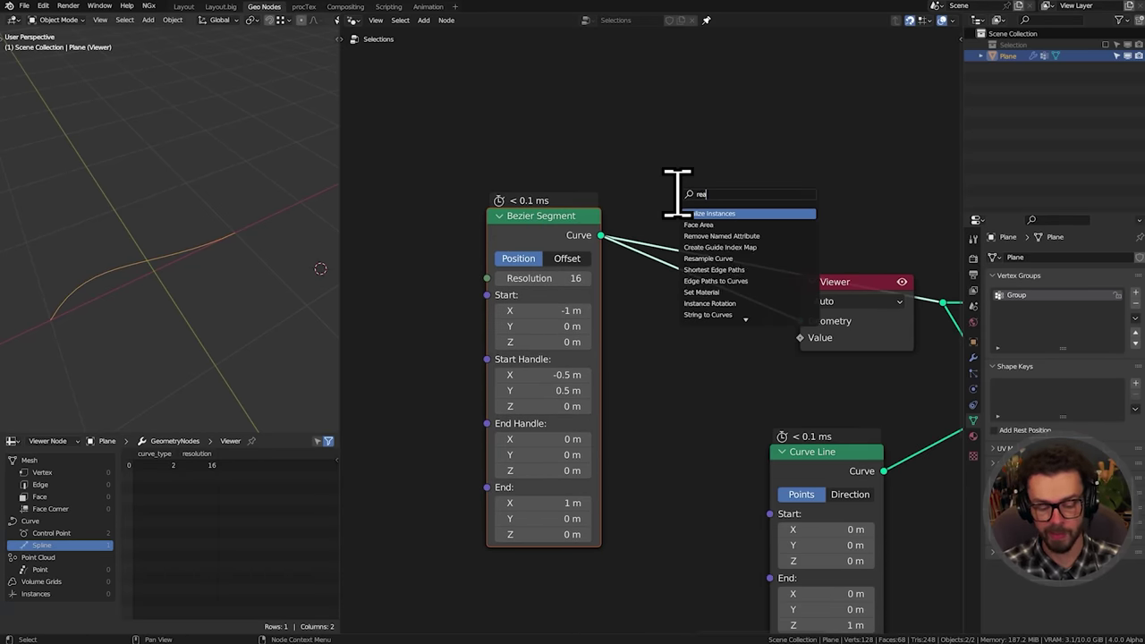
{"action": "type", "text": "li"}
{"action": "key", "text": "BackSpace"}
{"action": "key", "text": "BackSpace"}
{"action": "key", "text": "BackSpace"}
{"action": "type", "text": "sa"}
{"action": "key", "text": "Return"}
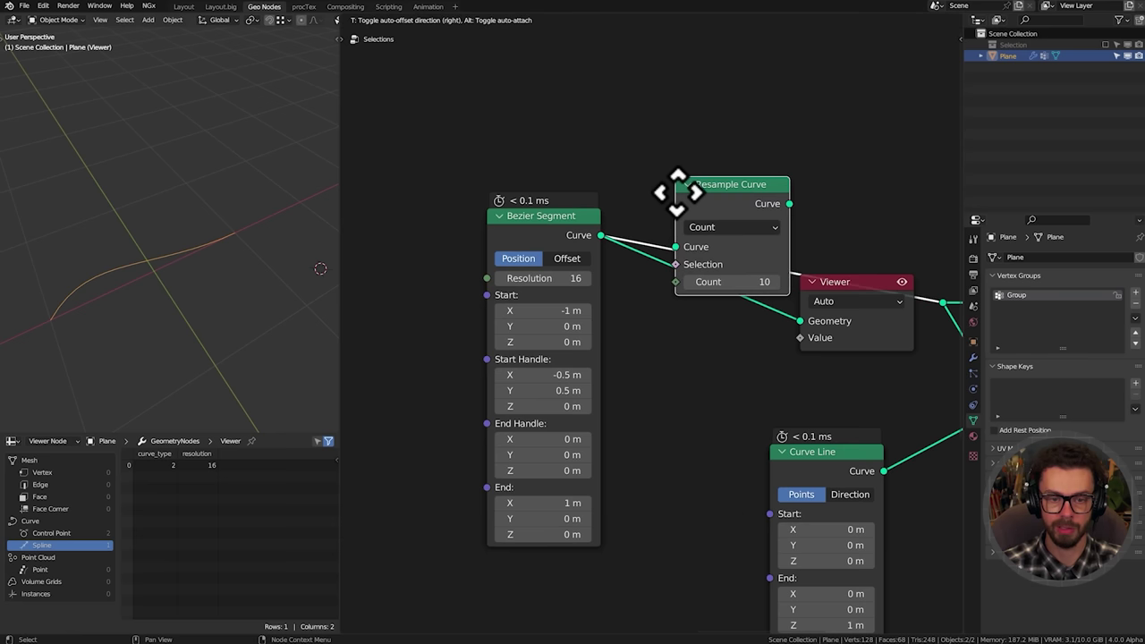
{"action": "left_click", "coordinate": [678, 192]}
{"action": "left_click", "coordinate": [745, 227]}
{"action": "left_click", "coordinate": [740, 242]}
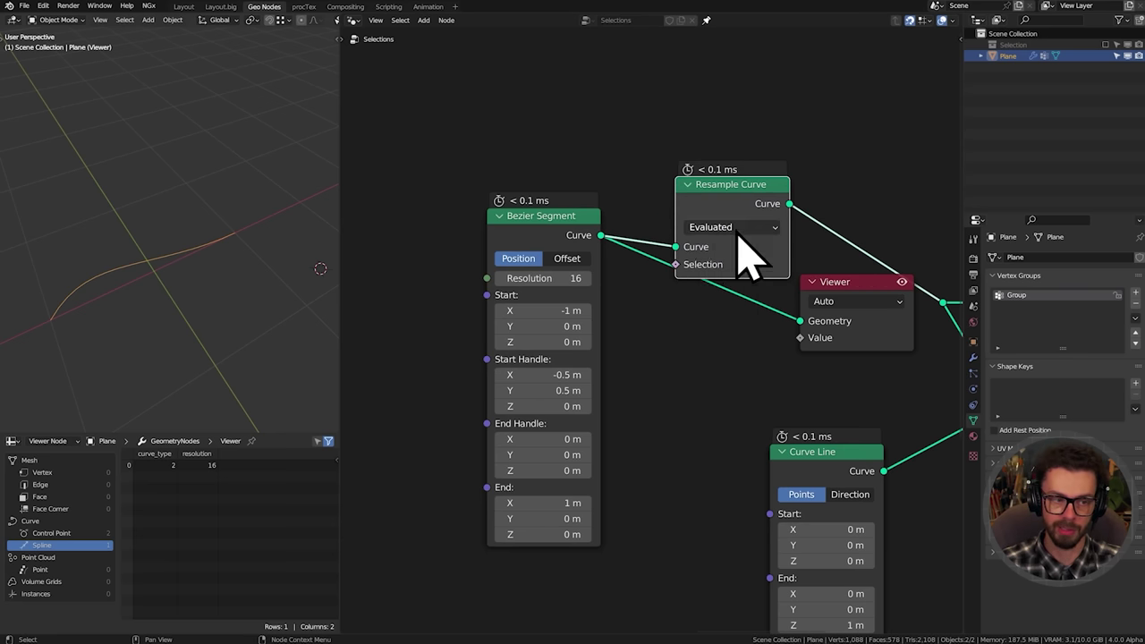
{"action": "left_click_drag", "start_coordinate": [735, 194], "coordinate": [687, 230]}
Delete the Viewer node, then move the Curve Line node closer to Instance on Points and collapse it
{"action": "middle_click_drag", "start_coordinate": [813, 279], "coordinate": [708, 278]}
{"action": "left_click_drag", "start_coordinate": [691, 243], "coordinate": [747, 327]}
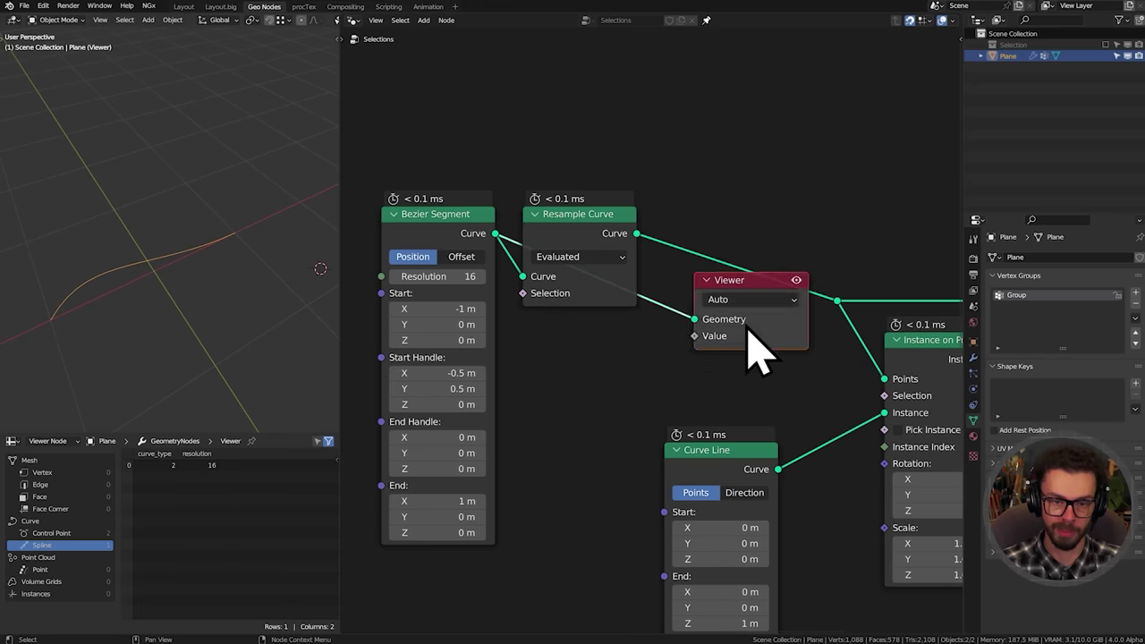
{"action": "key", "text": "x"}
{"action": "middle_click_drag", "start_coordinate": [641, 440], "coordinate": [652, 371]}
{"action": "left_click_drag", "start_coordinate": [701, 391], "coordinate": [750, 440]}
{"action": "key", "text": "h"}
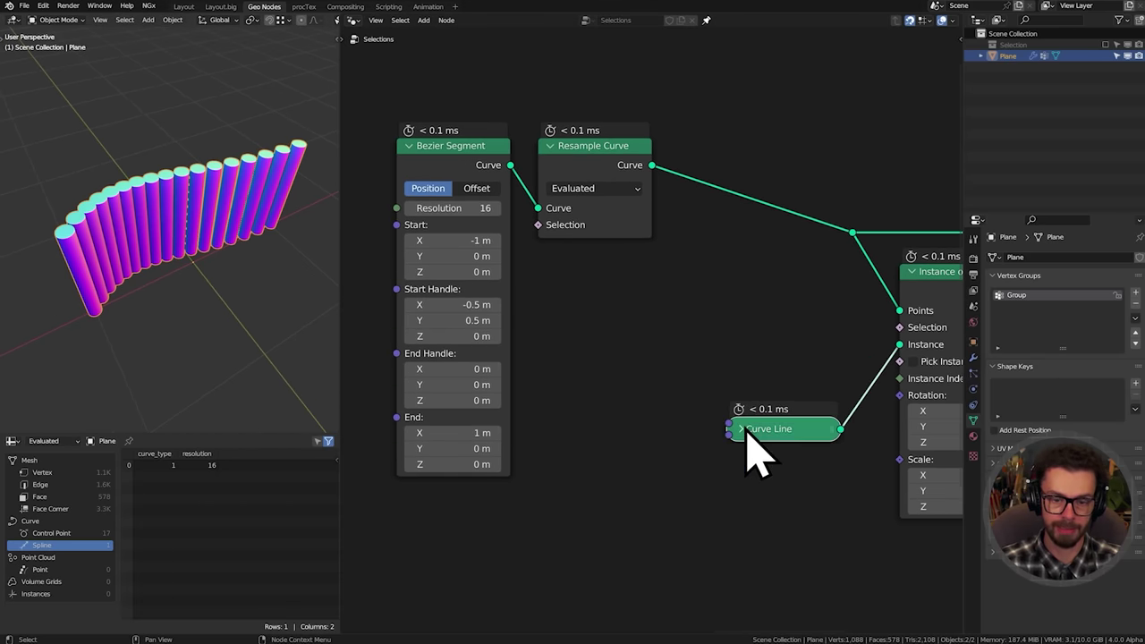
Add a Curve Tangent node from the curve read nodes and place it below the Resample Curve node
{"action": "middle_click_drag", "start_coordinate": [617, 333], "coordinate": [651, 320]}
{"action": "key", "text": "shift+a"}
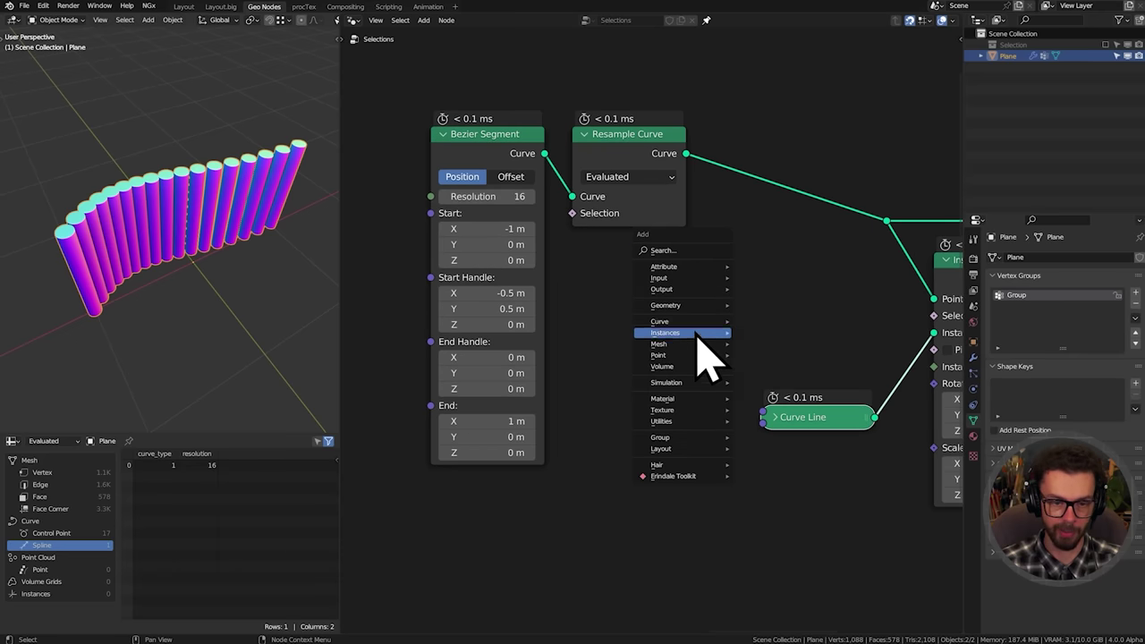
{"action": "mouse_move", "coordinate": [686, 324]}
{"action": "mouse_move", "coordinate": [780, 324]}
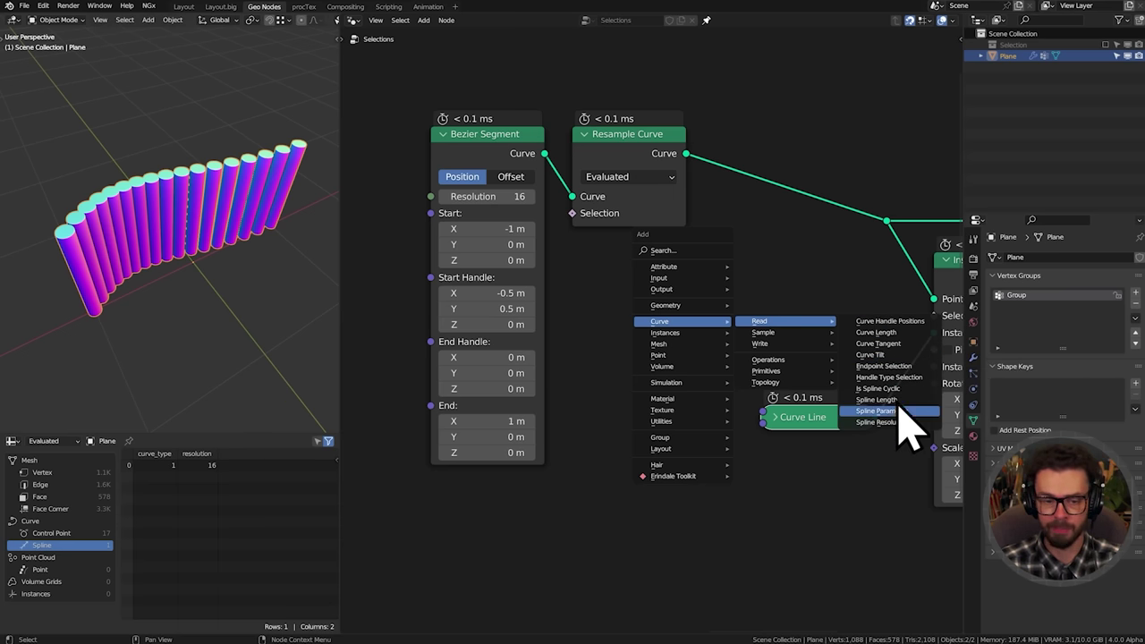
{"action": "mouse_move", "coordinate": [774, 383]}
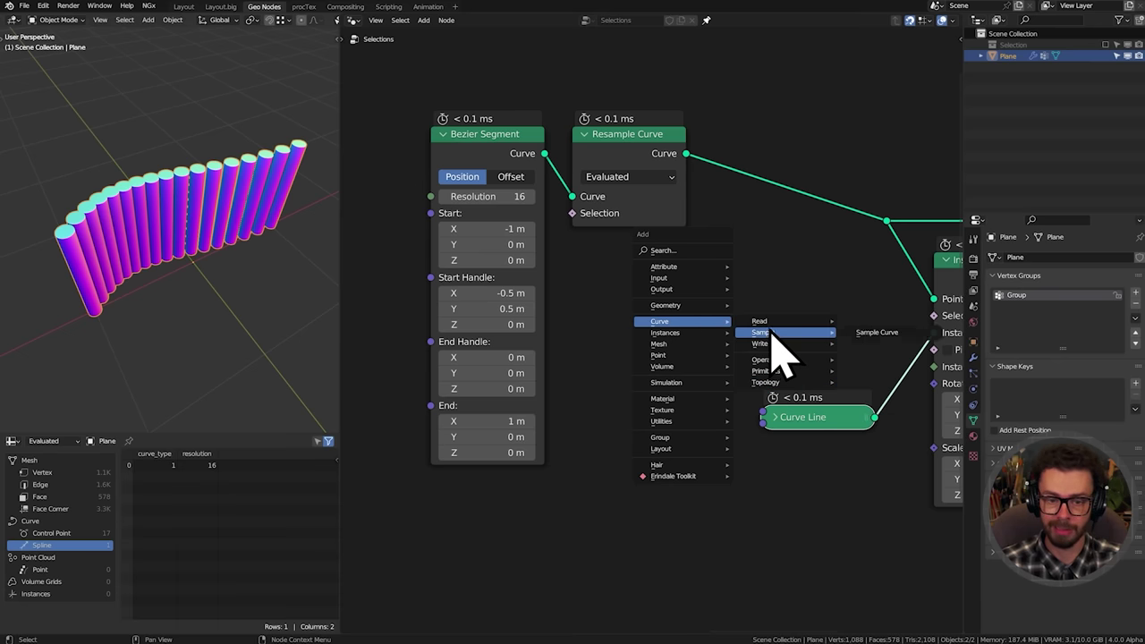
{"action": "left_click", "coordinate": [915, 346]}
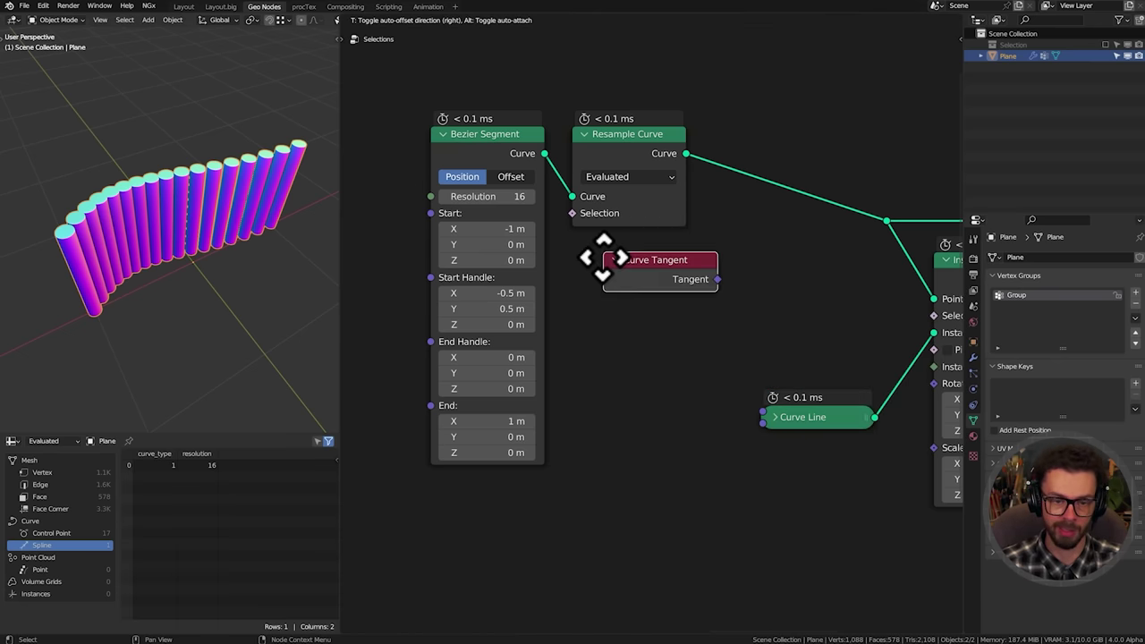
{"action": "left_click", "coordinate": [572, 256]}
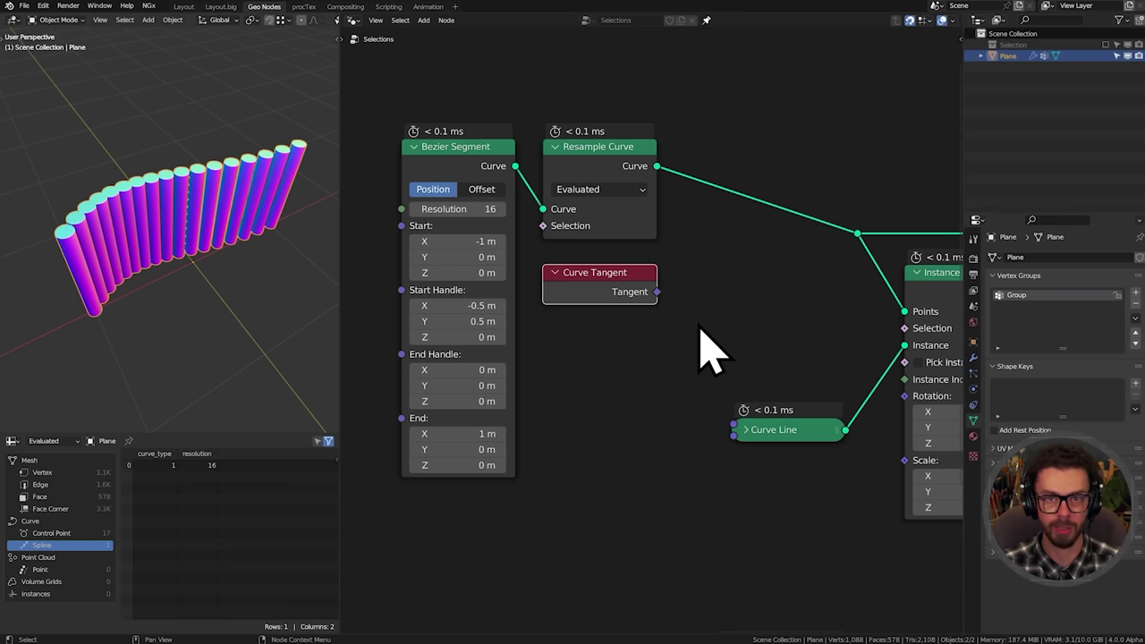
Add a vector Equal comparison node fed by the Curve Tangent output and place it beside the Curve Tangent node
{"action": "scroll", "coordinate": [647, 258], "scroll_direction": "up", "scroll_amount": 4}
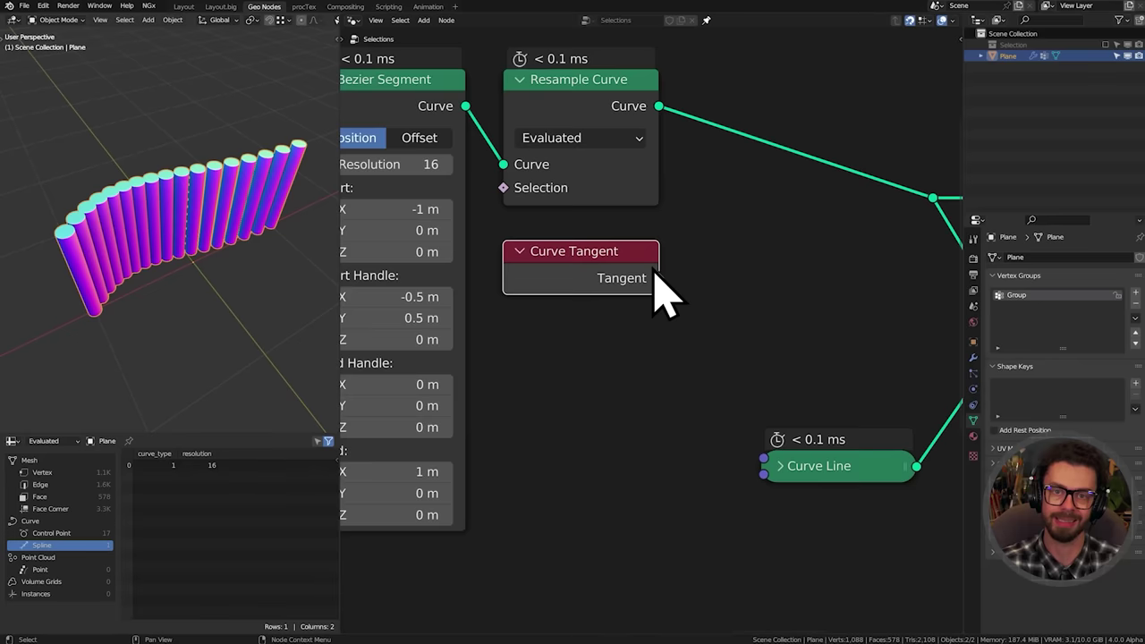
{"action": "middle_click_drag", "start_coordinate": [653, 268], "coordinate": [607, 270]}
{"action": "left_click_drag", "start_coordinate": [607, 259], "coordinate": [798, 217]}
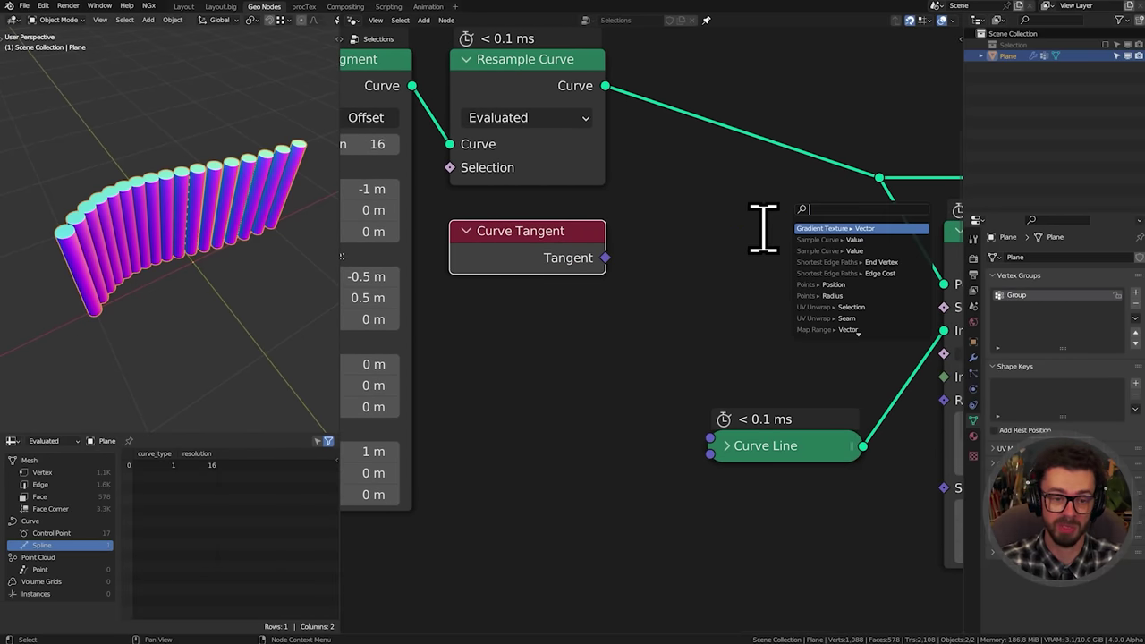
{"action": "type", "text": "equal"}
{"action": "key", "text": "Return"}
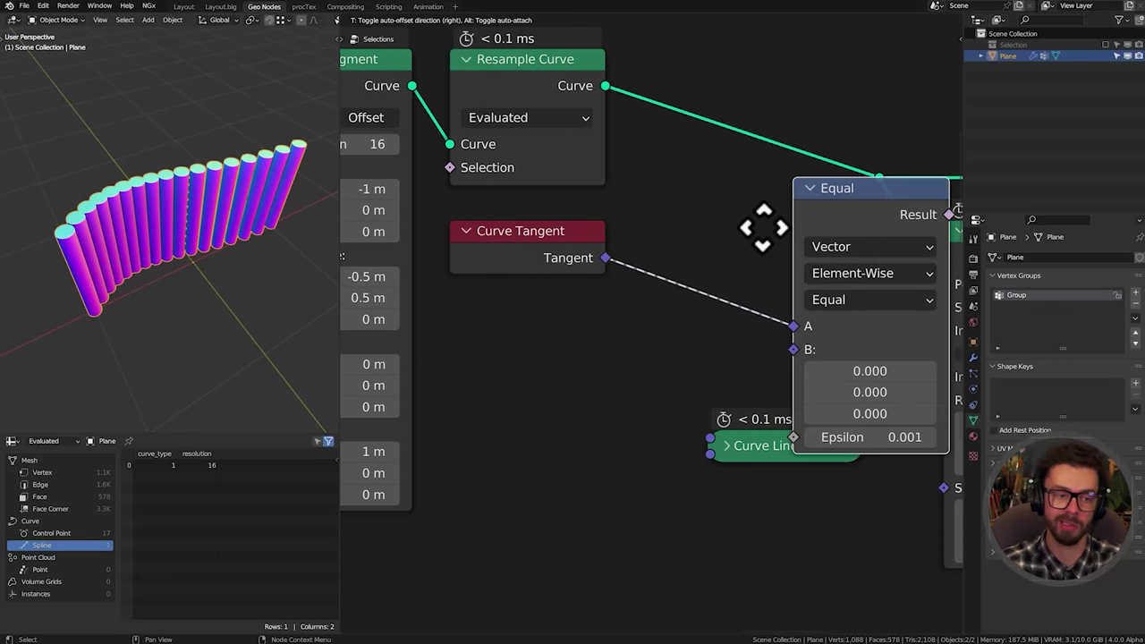
{"action": "left_click", "coordinate": [620, 261]}
Set the Equal node to Direction mode, with B's X component at 1 and the Angle at 0°
{"action": "left_click", "coordinate": [738, 318]}
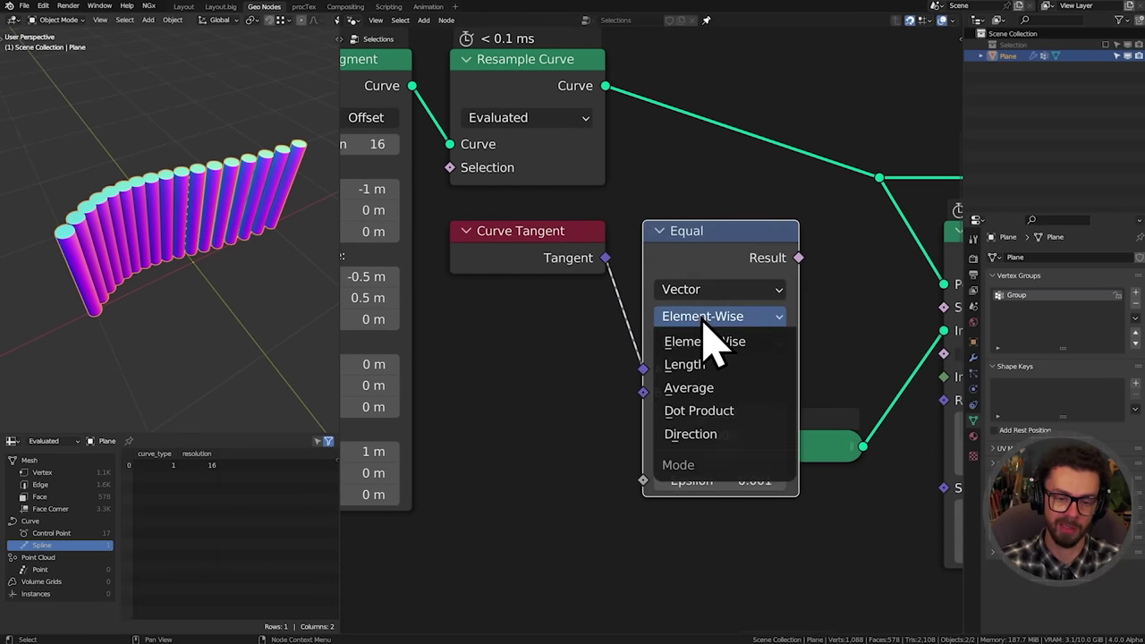
{"action": "left_click", "coordinate": [716, 435]}
{"action": "left_click", "coordinate": [720, 413]}
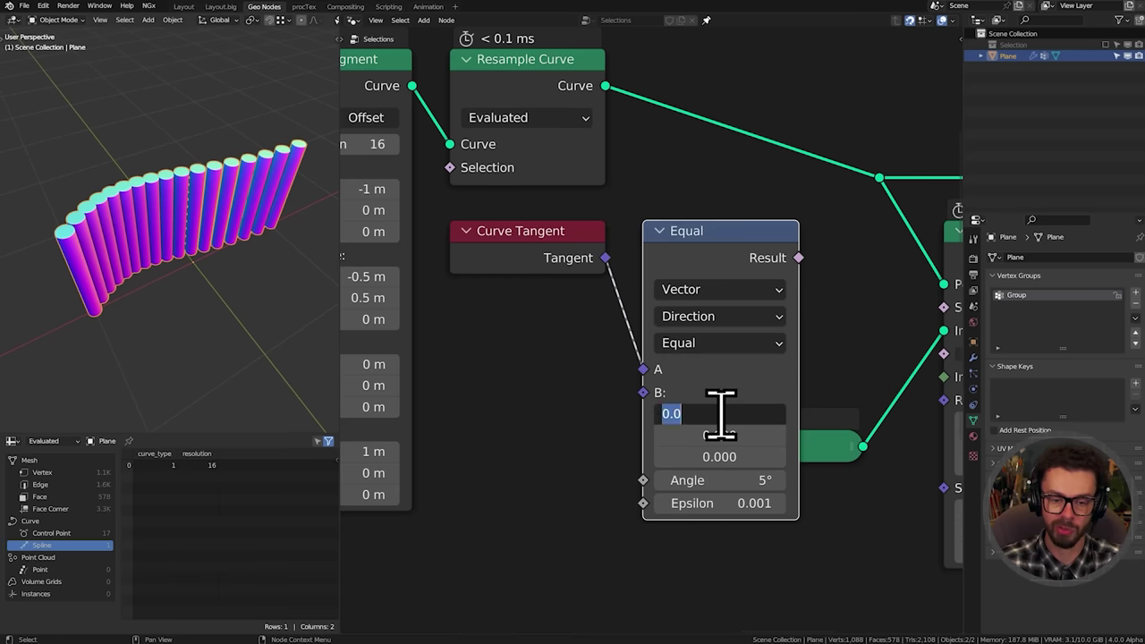
{"action": "type", "text": "1"}
{"action": "key", "text": "Return"}
{"action": "left_click", "coordinate": [721, 480]}
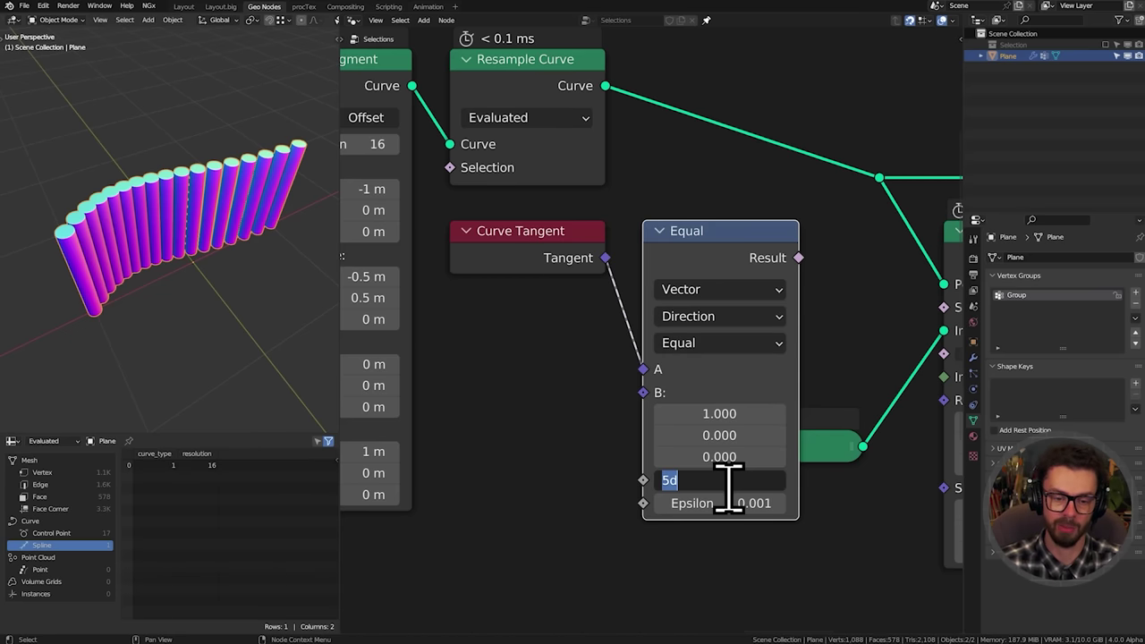
{"action": "type", "text": "0"}
{"action": "key", "text": "Return"}
Connect the Equal node's Result to the Selection input of Instance on Points and set Epsilon to 0.101
{"action": "middle_click_drag", "start_coordinate": [763, 305], "coordinate": [595, 327]}
{"action": "left_click_drag", "start_coordinate": [627, 280], "coordinate": [773, 329]}
{"action": "middle_click_drag", "start_coordinate": [706, 383], "coordinate": [795, 354]}
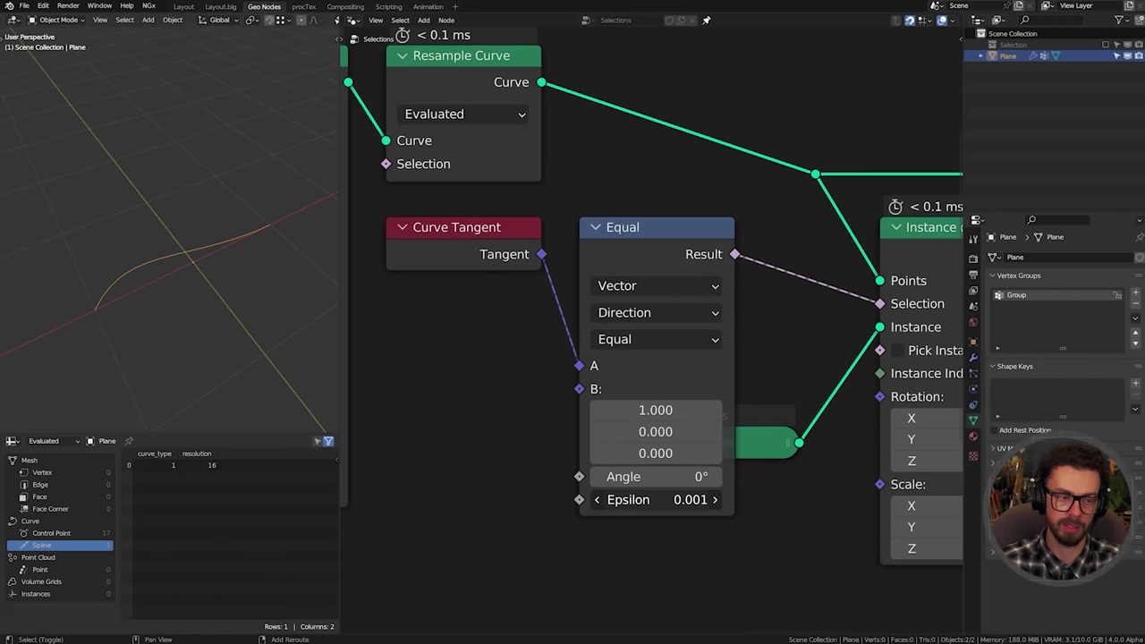
{"action": "left_click_drag", "start_coordinate": [656, 499], "coordinate": [701, 499], "text": "shift"}
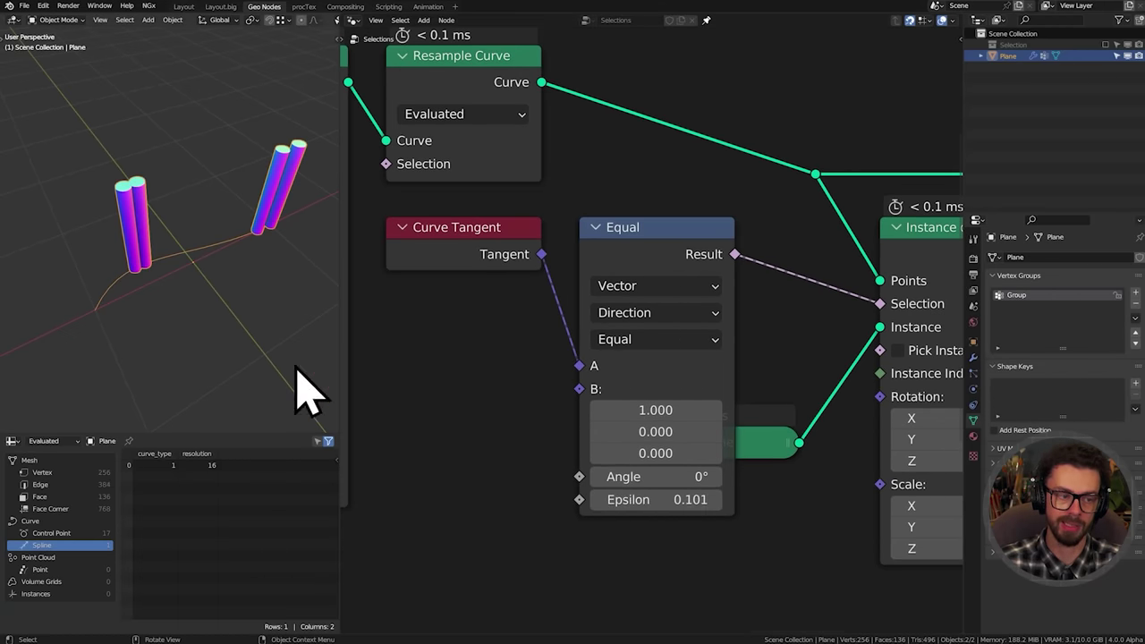
Annotate the curve sections beside the remaining columns in the viewport, then undo the annotation strokes
{"action": "mouse_move", "coordinate": [170, 247]}
{"action": "left_mouse_down"}
{"action": "mouse_move", "coordinate": [184, 257]}
{"action": "mouse_move", "coordinate": [170, 246]}
{"action": "left_mouse_up"}
{"action": "left_click_drag", "start_coordinate": [259, 243], "coordinate": [294, 217]}
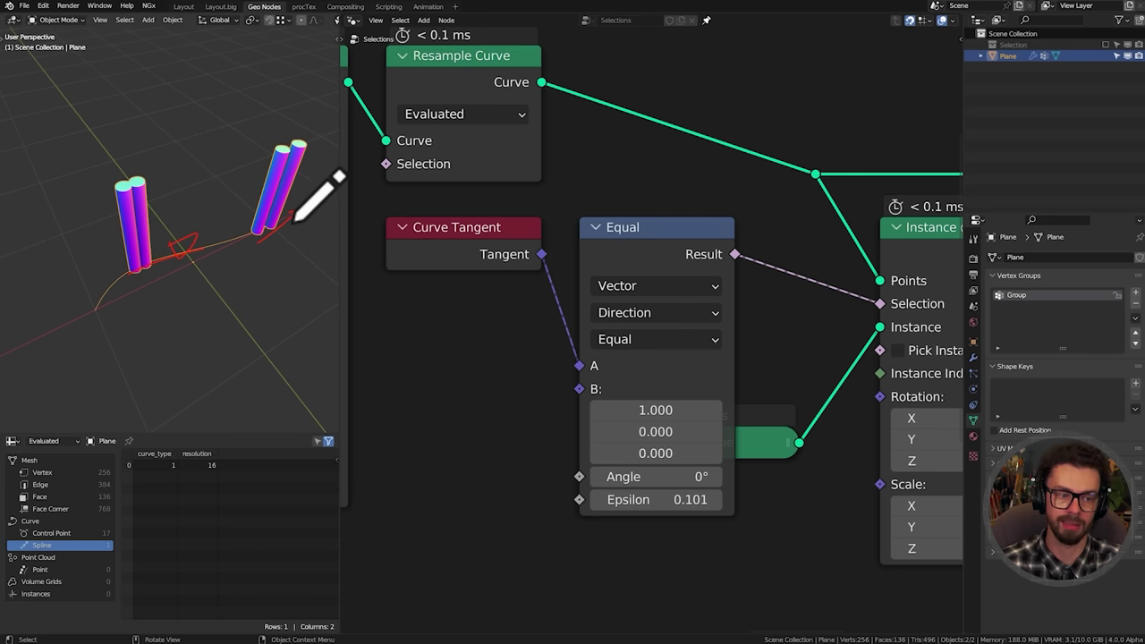
{"action": "key", "text": "ctrl+z"}
{"action": "key", "text": "ctrl+z"}
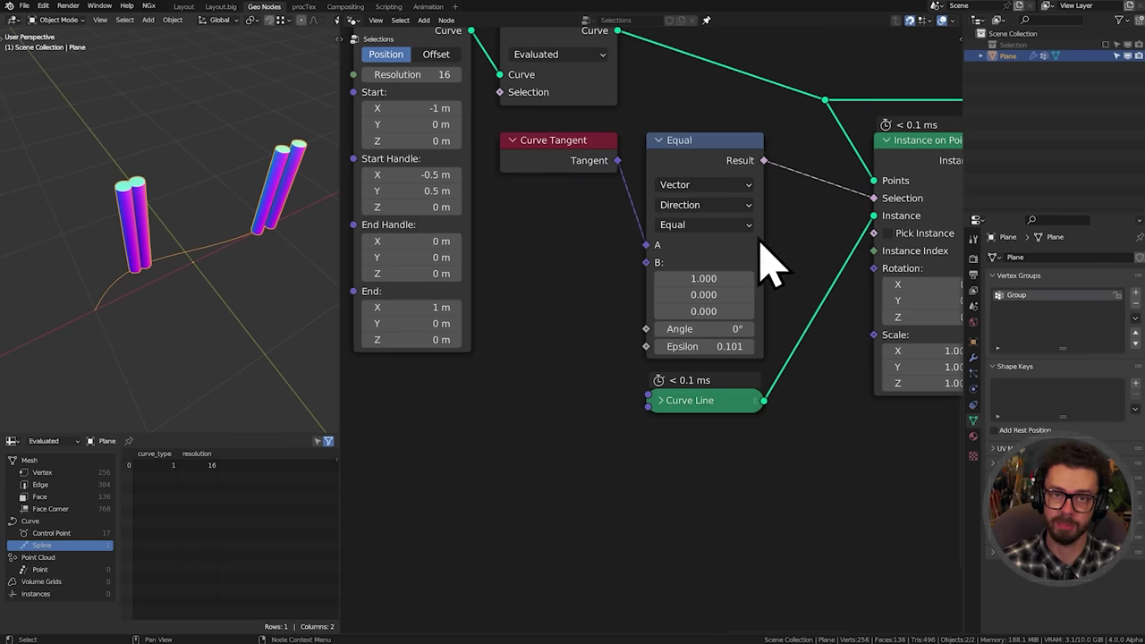
Examine the Curve and Mesh read nodes that are available to add to the node tree
{"action": "middle_click_drag", "start_coordinate": [562, 410], "coordinate": [664, 208]}
{"action": "middle_click_drag", "start_coordinate": [601, 350], "coordinate": [671, 223], "text": "ctrl"}
{"action": "key", "text": "shift+a"}
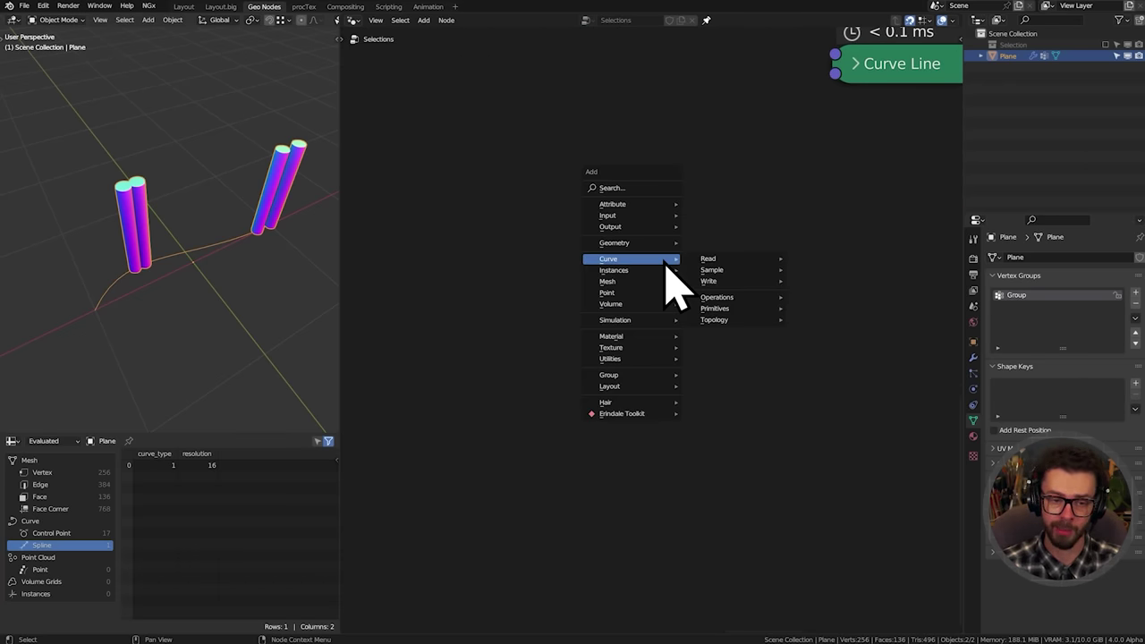
{"action": "mouse_move", "coordinate": [727, 264]}
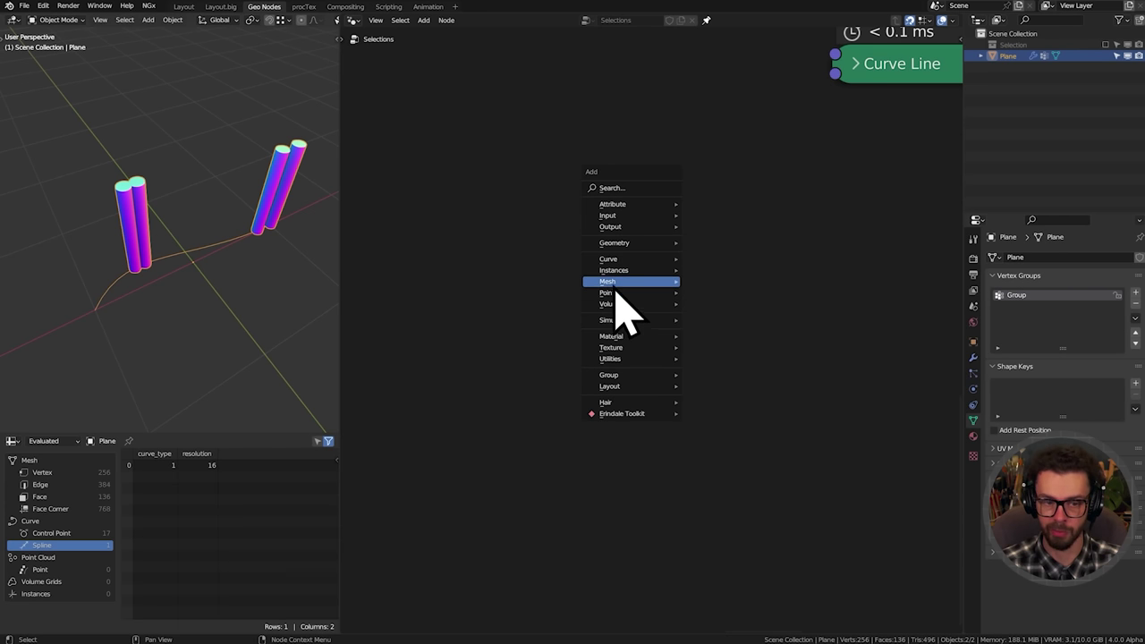
{"action": "mouse_move", "coordinate": [622, 283]}
{"action": "mouse_move", "coordinate": [711, 285]}
{"action": "mouse_move", "coordinate": [630, 260]}
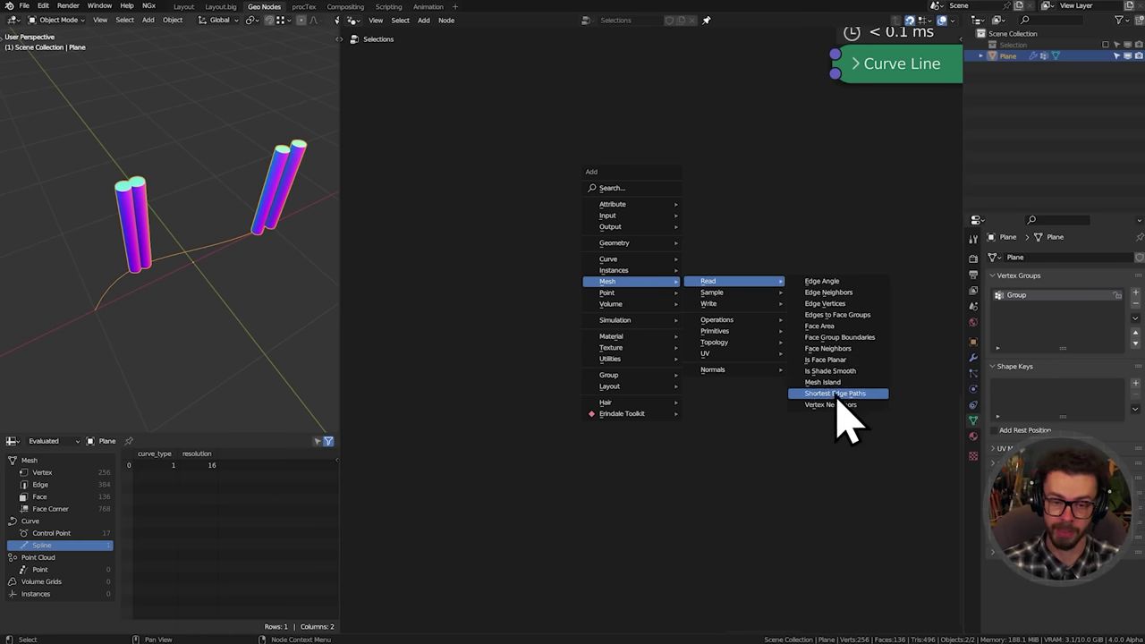
Delete the Curve Tangent, Equal, Bezier Segment and Resample Curve nodes from the node tree
{"action": "scroll", "coordinate": [728, 166], "scroll_direction": "down", "scroll_amount": 2}
{"action": "middle_click_drag", "start_coordinate": [728, 166], "coordinate": [688, 363]}
{"action": "scroll", "coordinate": [688, 364], "scroll_direction": "down", "scroll_amount": 2}
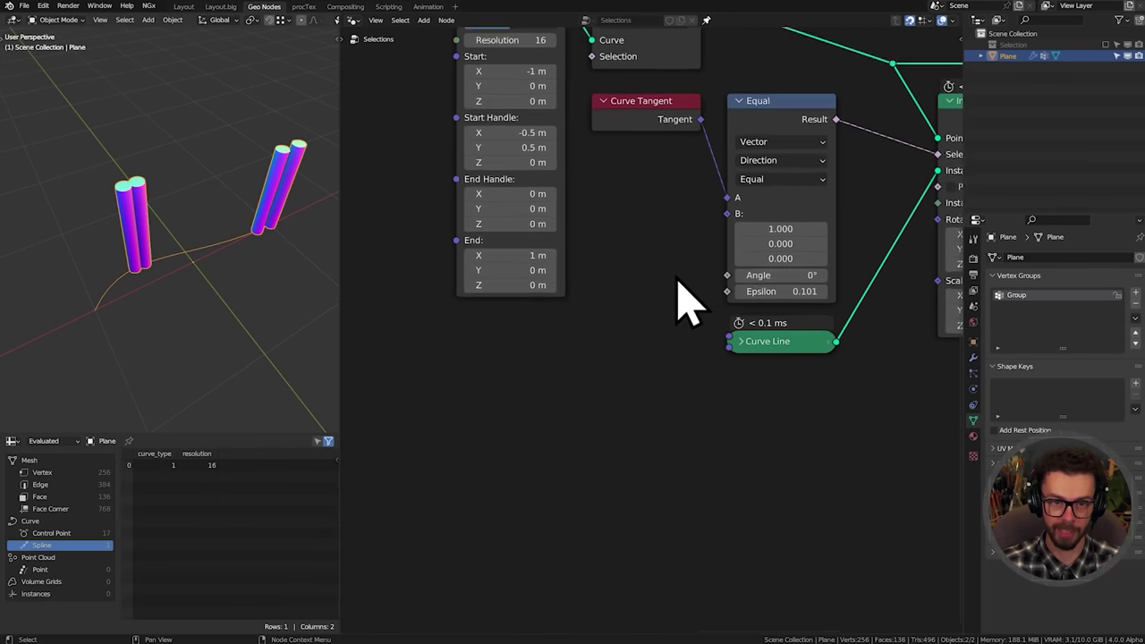
{"action": "scroll", "coordinate": [677, 357], "scroll_direction": "down", "scroll_amount": 1}
{"action": "middle_click_drag", "start_coordinate": [678, 277], "coordinate": [660, 356]}
{"action": "left_click_drag", "start_coordinate": [596, 320], "coordinate": [765, 223]}
{"action": "key", "text": "ctrl+f"}
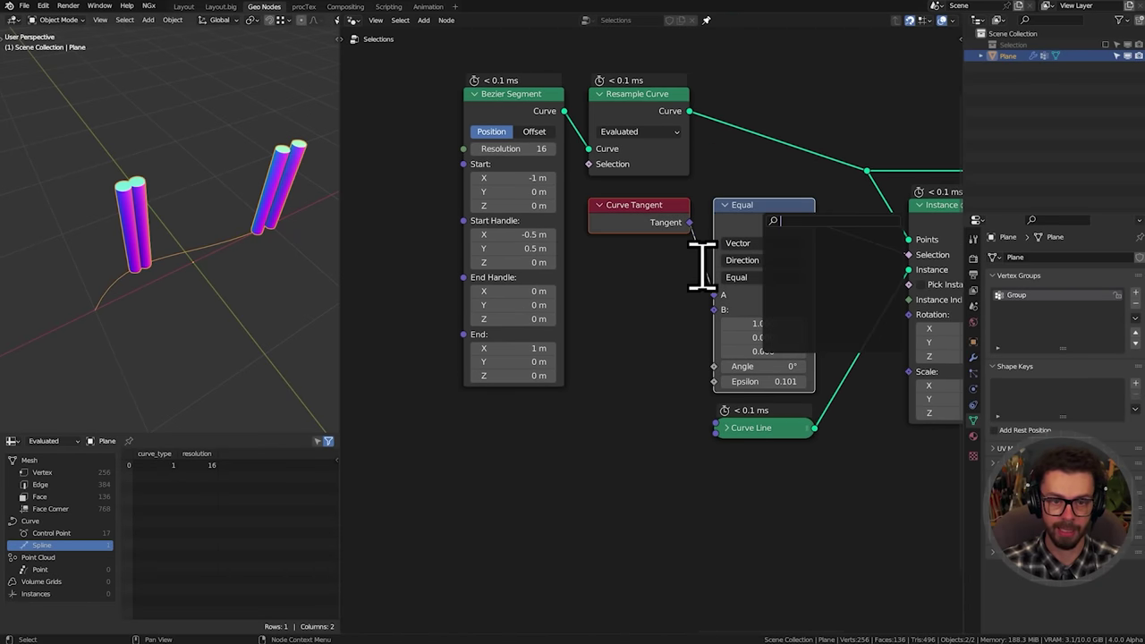
{"action": "key", "text": "x"}
{"action": "left_click_drag", "start_coordinate": [644, 287], "coordinate": [519, 121]}
{"action": "key", "text": "x"}
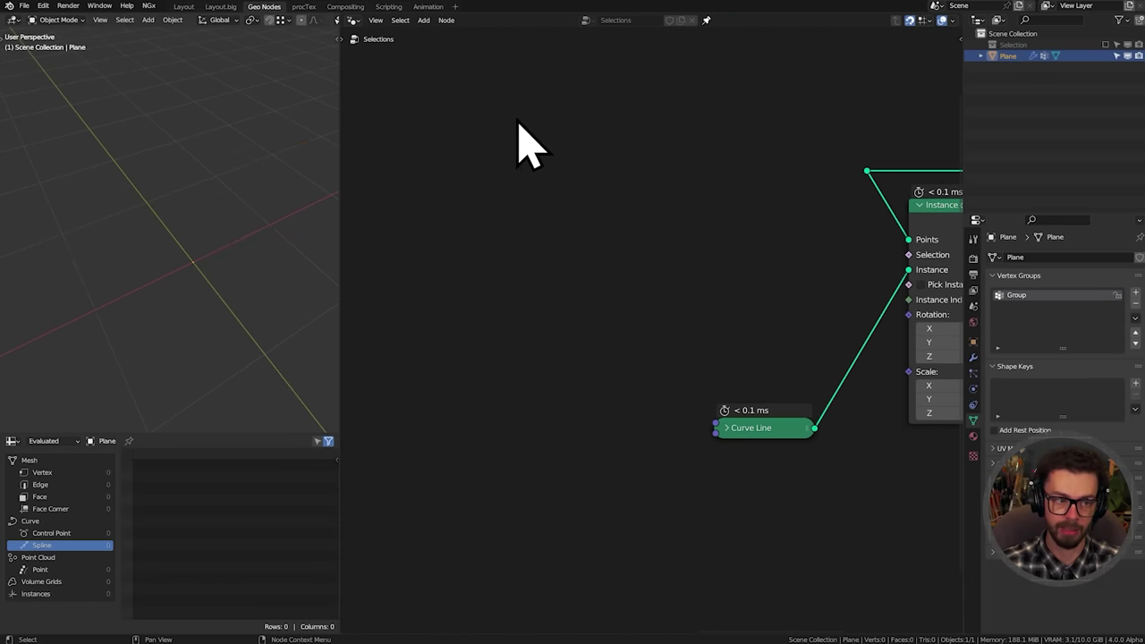
Deselect everything and add a NURBS path curve object to the scene
{"action": "key", "text": "alt+a"}
{"action": "key", "text": "shift+a"}
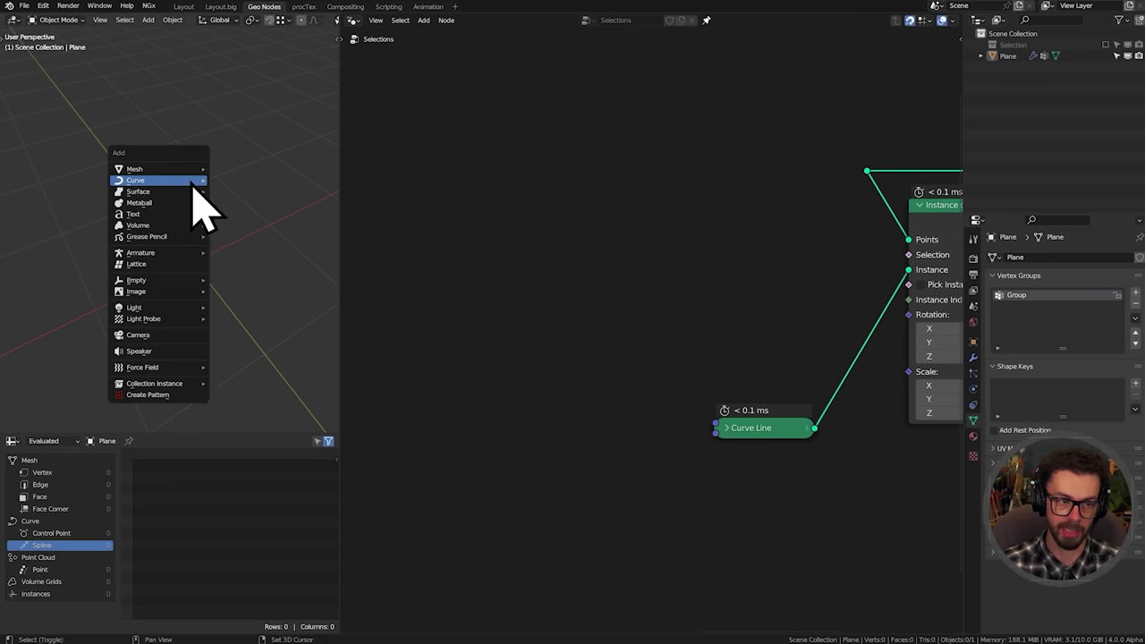
{"action": "mouse_move", "coordinate": [193, 182]}
{"action": "left_click", "coordinate": [261, 231]}
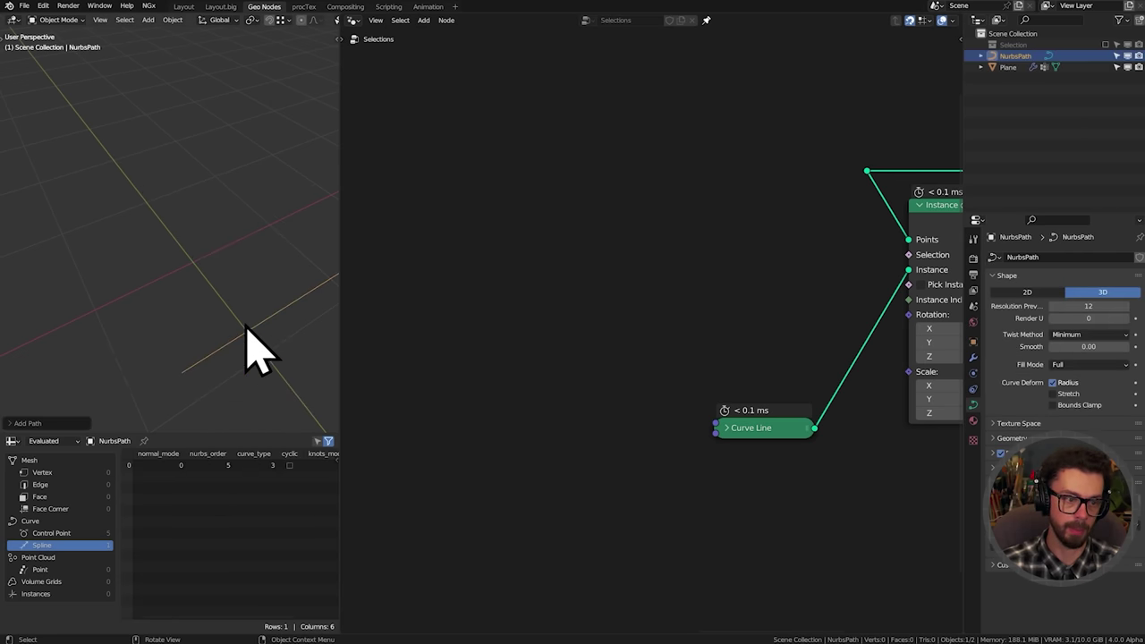
Edit the path in a maximized top view, moving its second and middle control points in positive Y to form an arch
{"action": "key", "text": "ctrl+space"}
{"action": "middle_click_drag", "start_coordinate": [511, 299], "coordinate": [541, 296]}
{"action": "key", "text": "Tab"}
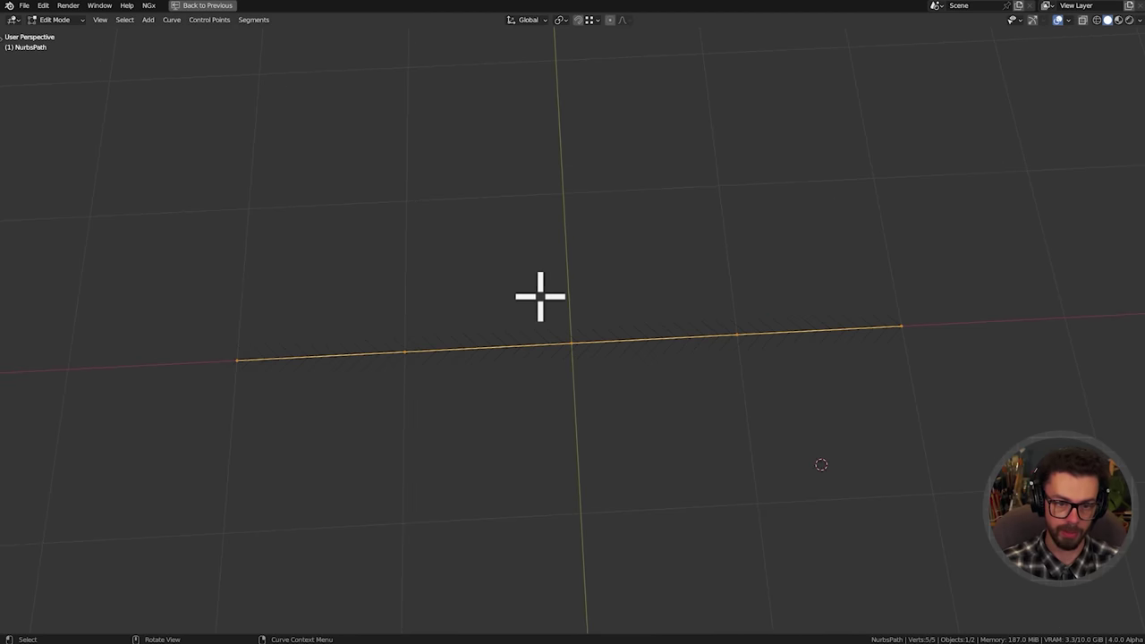
{"action": "key", "text": "KP_7"}
{"action": "left_click_drag", "start_coordinate": [364, 256], "coordinate": [580, 338]}
{"action": "middle_click_drag", "start_coordinate": [588, 340], "coordinate": [613, 509], "text": "shift"}
{"action": "key", "text": "g"}
{"action": "left_click", "coordinate": [803, 277]}
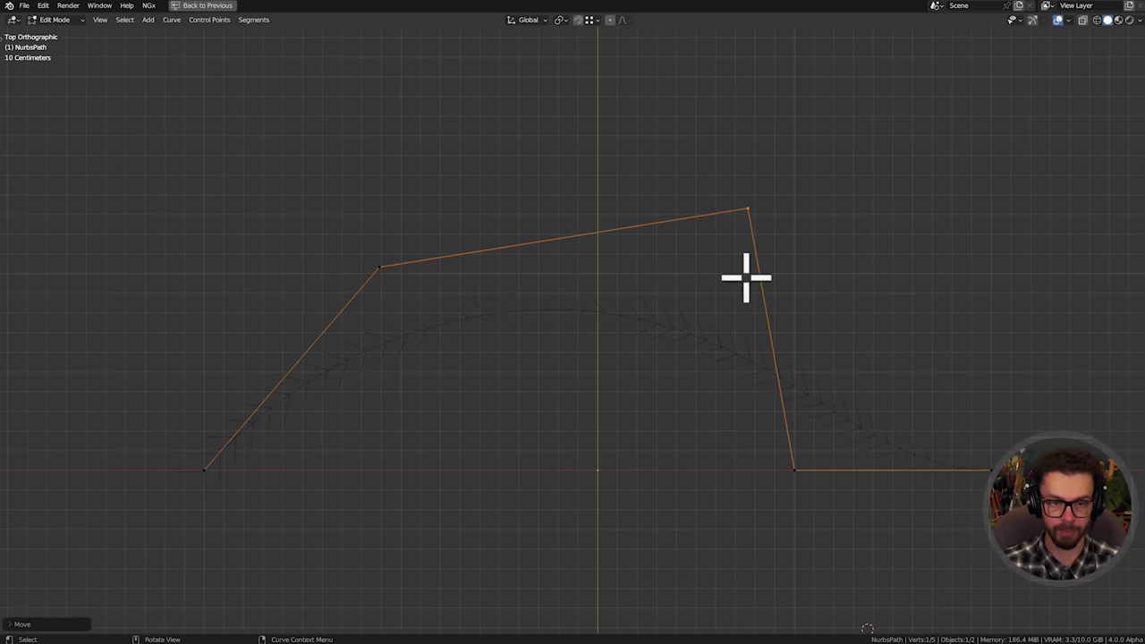
{"action": "left_click_drag", "start_coordinate": [355, 244], "coordinate": [456, 345]}
{"action": "key", "text": "g"}
{"action": "left_click", "coordinate": [455, 341]}
Move the path's fourth control point by about 0.11 m in X and -0.29 m in Y
{"action": "middle_click_drag", "start_coordinate": [683, 380], "coordinate": [610, 298], "text": "shift"}
{"action": "left_click_drag", "start_coordinate": [614, 299], "coordinate": [772, 464]}
{"action": "key", "text": "g"}
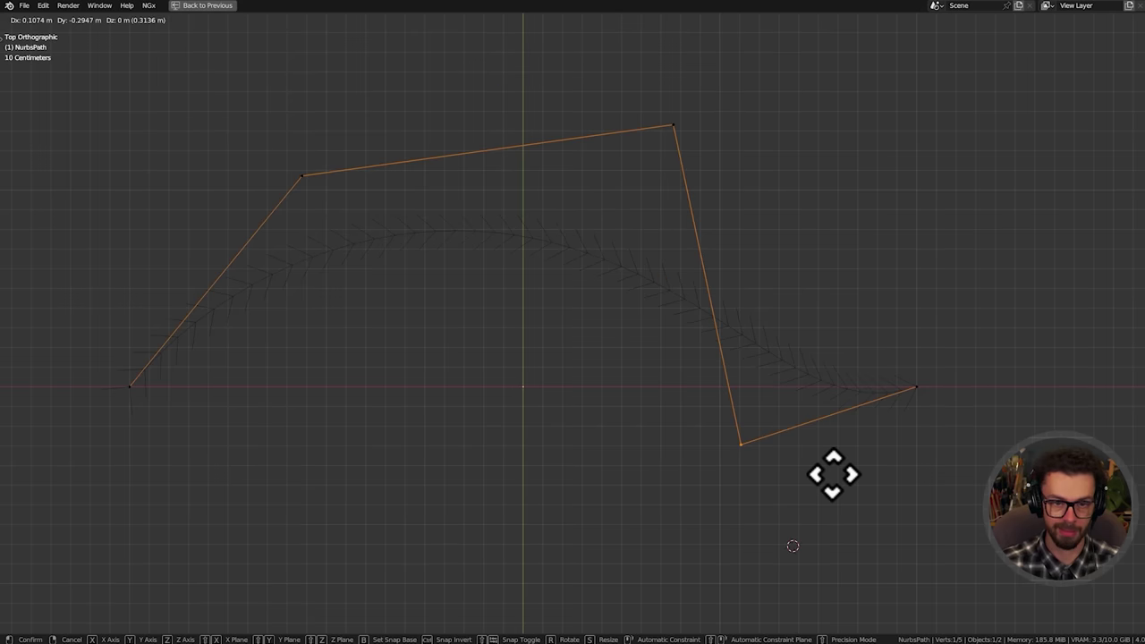
{"action": "left_click", "coordinate": [833, 474]}
Extrude the path's end point diagonally in positive X and Y, leave edit mode and restore the full workspace layout
{"action": "middle_click_drag", "start_coordinate": [972, 419], "coordinate": [858, 450], "text": "shift"}
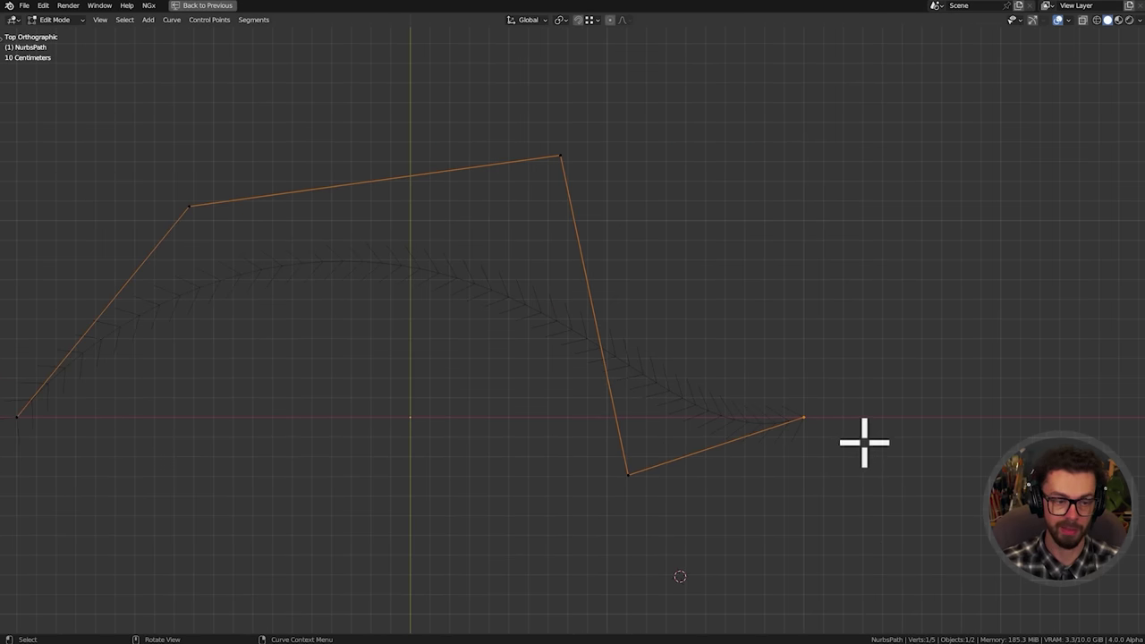
{"action": "key", "text": "e"}
{"action": "left_click", "coordinate": [1079, 189]}
{"action": "scroll", "coordinate": [876, 340], "scroll_direction": "down", "scroll_amount": 1}
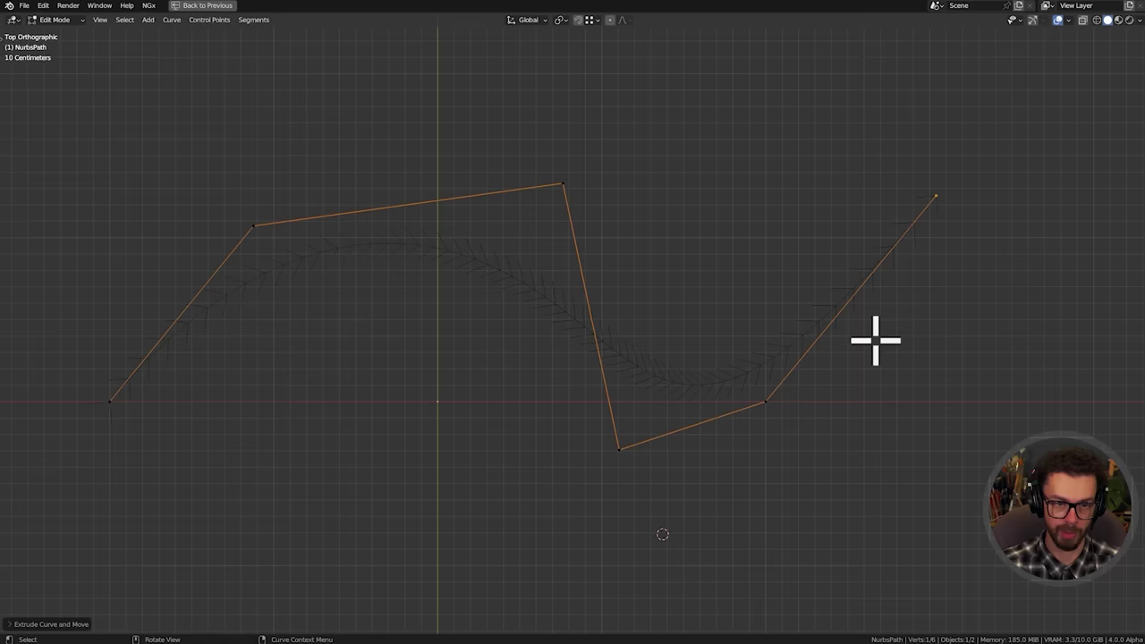
{"action": "key", "text": "Tab"}
{"action": "key", "text": "ctrl+space"}
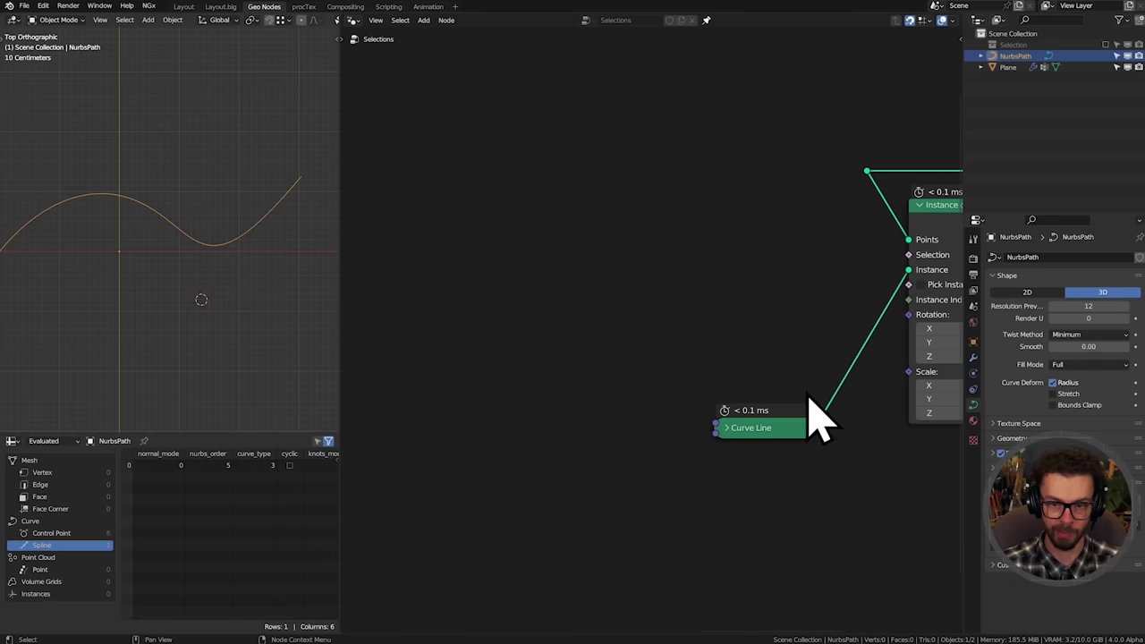
Convert the whole NurbsPath curve to the Poly spline type in edit mode and return to object mode
{"action": "key", "text": "Tab"}
{"action": "key", "text": "a"}
{"action": "right_click", "coordinate": [243, 256]}
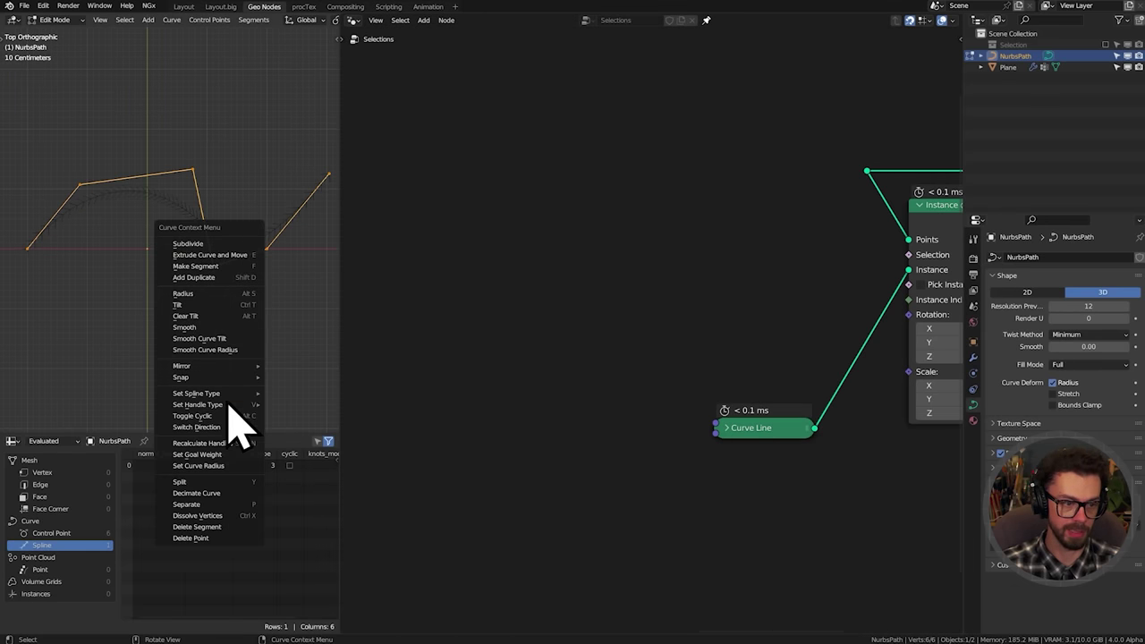
{"action": "left_click", "coordinate": [295, 394]}
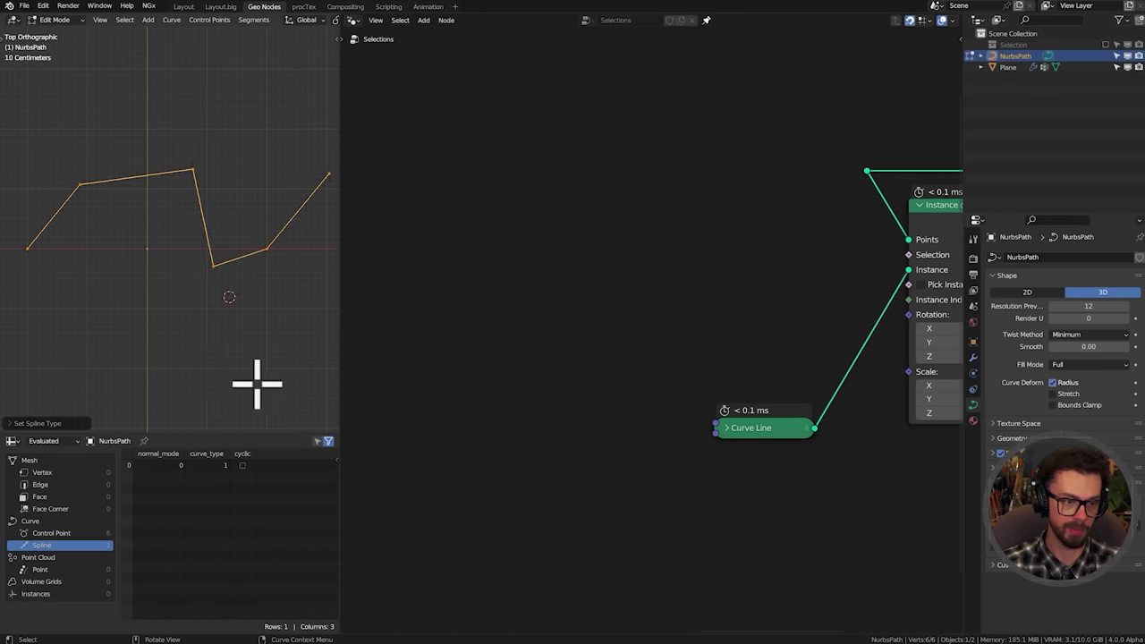
{"action": "key", "text": "Tab"}
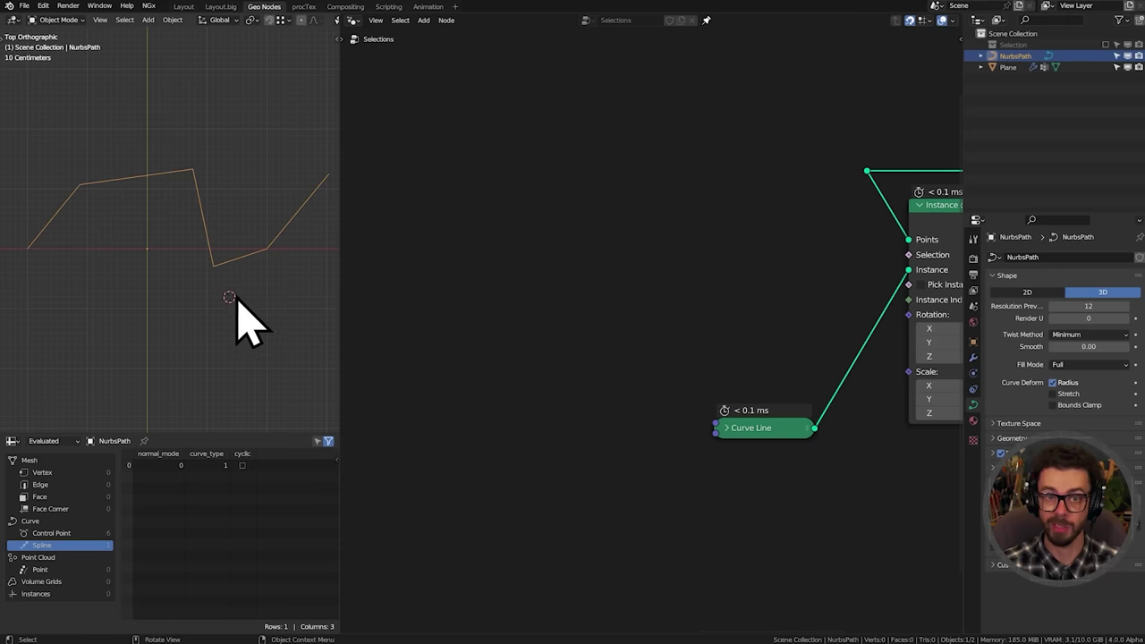
Bring NurbsPath into the node tree as an Object Info node and connect its Geometry to the reroute feeding Instance on Points
{"action": "left_click_drag", "start_coordinate": [1020, 57], "coordinate": [537, 349]}
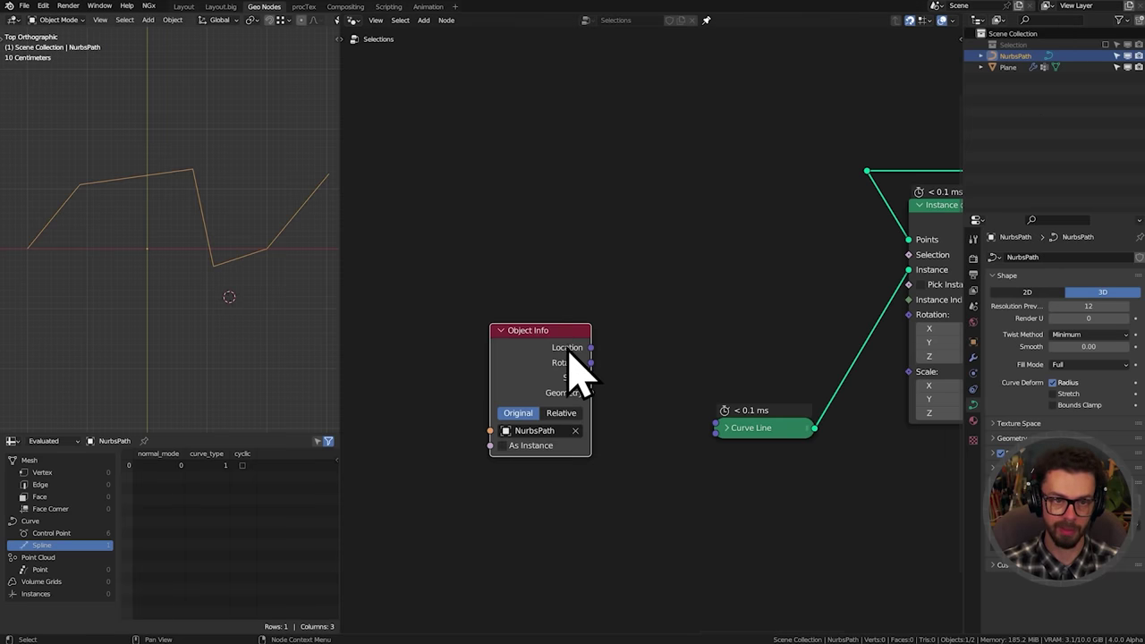
{"action": "middle_click_drag", "start_coordinate": [163, 235], "coordinate": [211, 185]}
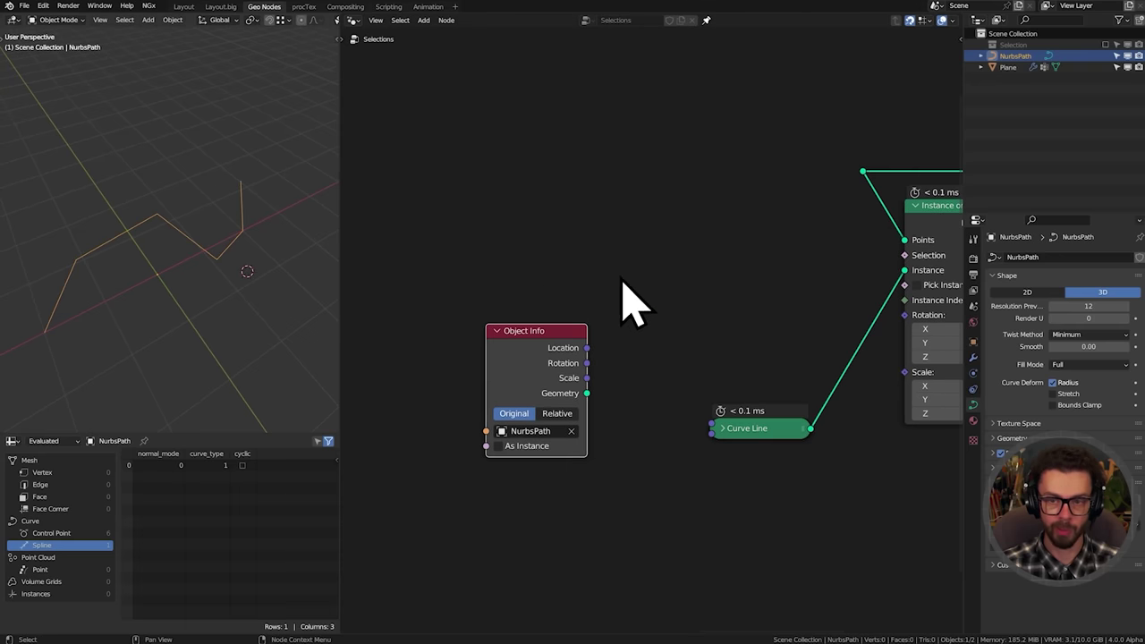
{"action": "middle_click_drag", "start_coordinate": [727, 259], "coordinate": [609, 255]}
{"action": "left_click_drag", "start_coordinate": [474, 389], "coordinate": [749, 168]}
{"action": "left_click_drag", "start_coordinate": [420, 353], "coordinate": [454, 197]}
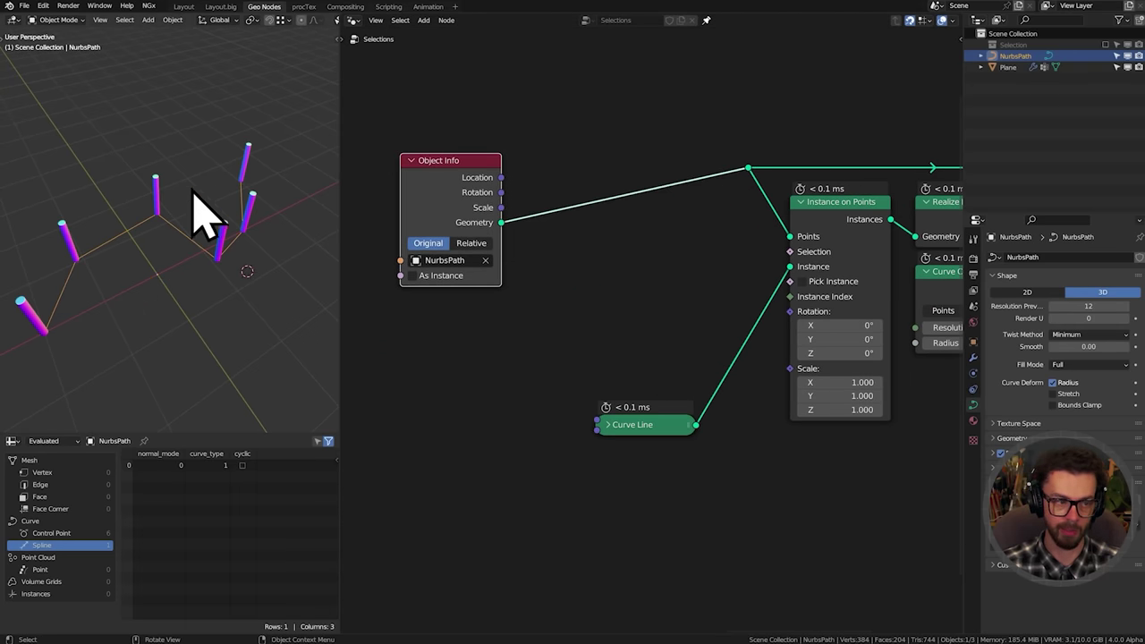
{"action": "middle_click_drag", "start_coordinate": [138, 269], "coordinate": [170, 255]}
Insert a Subdivide Curve node after the Object Info node and set its Cuts to 3
{"action": "middle_click_drag", "start_coordinate": [480, 256], "coordinate": [553, 273]}
{"action": "key", "text": "shift+a"}
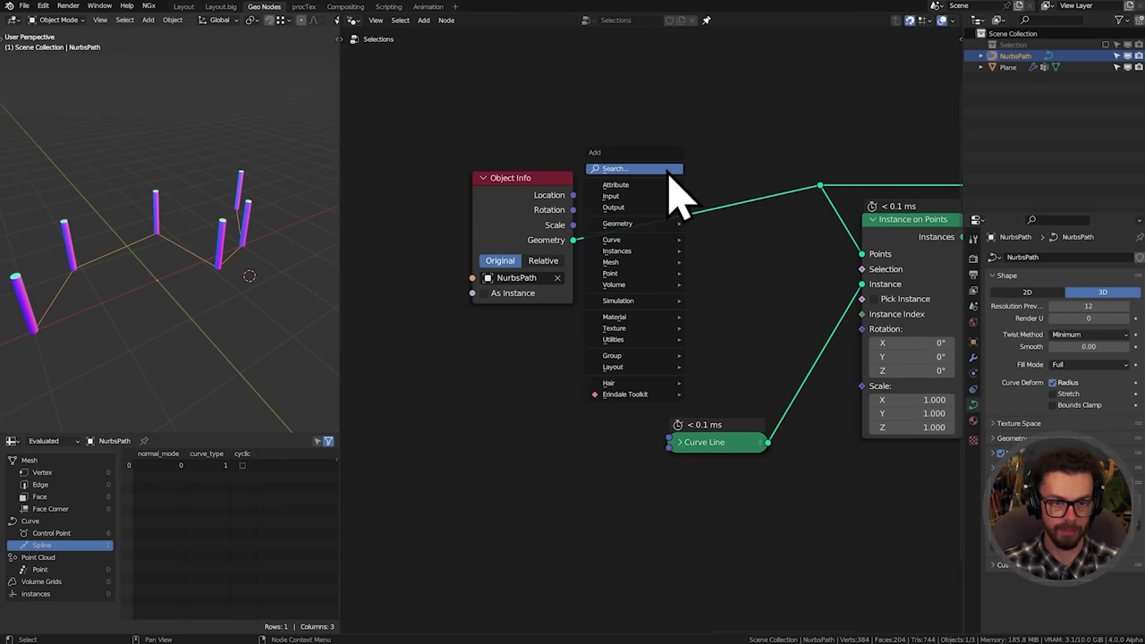
{"action": "left_click", "coordinate": [671, 170]}
{"action": "type", "text": "sub"}
{"action": "key", "text": "Return"}
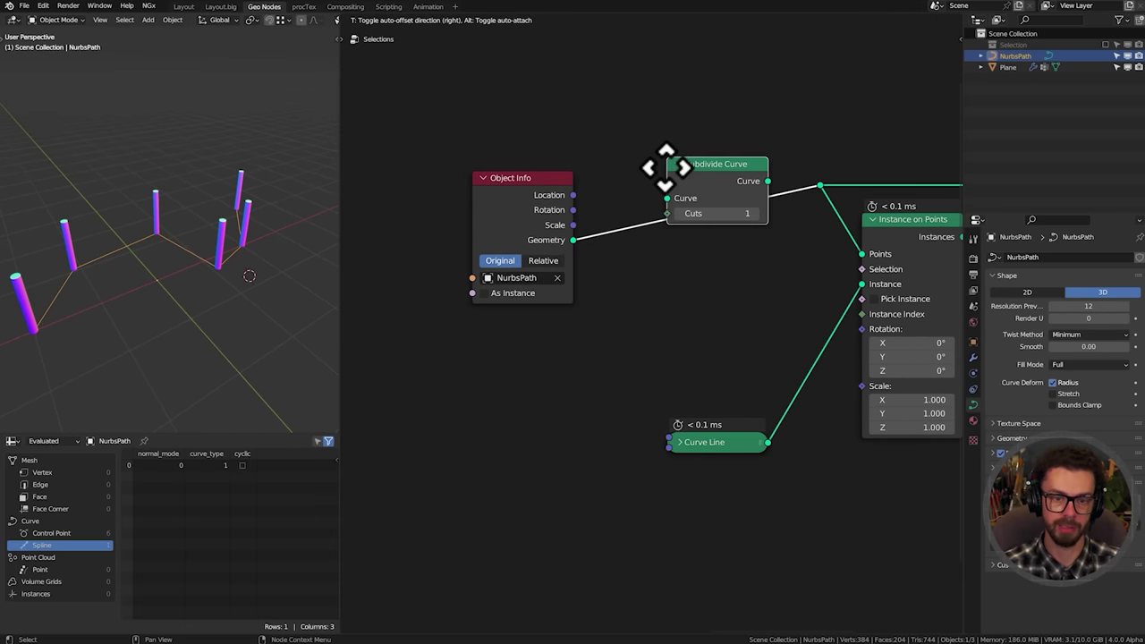
{"action": "left_click", "coordinate": [680, 193]}
{"action": "left_click_drag", "start_coordinate": [704, 179], "coordinate": [662, 206]}
{"action": "left_click", "coordinate": [715, 241]}
{"action": "left_click", "coordinate": [716, 241]}
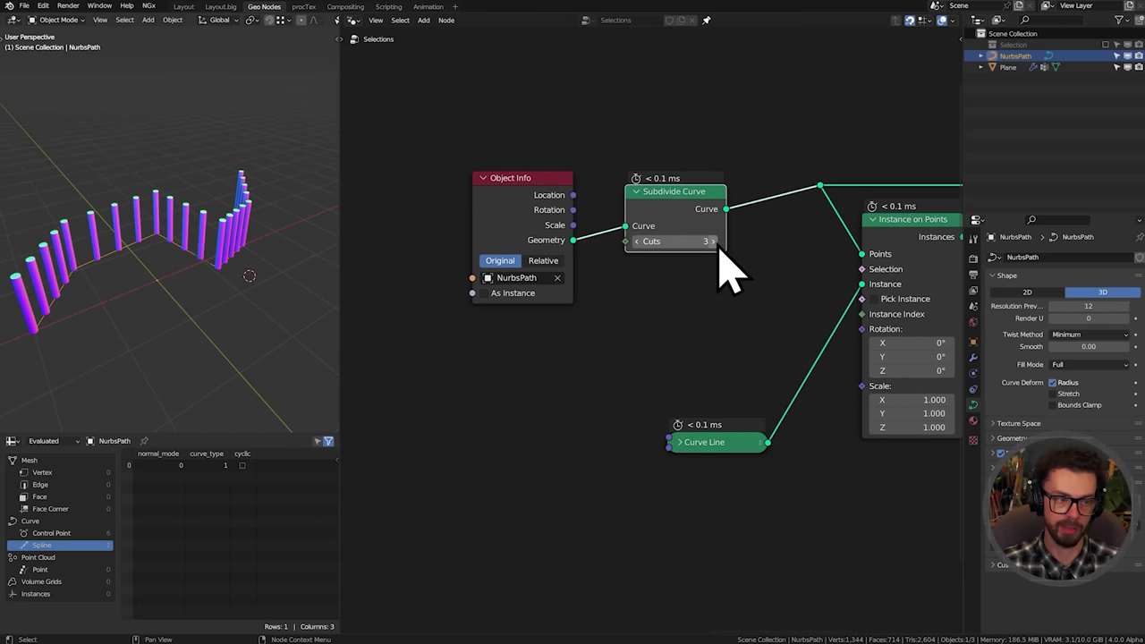
Preview the Subdivide Curve output with a Viewer node and show its control point data in an enlarged spreadsheet
{"action": "middle_click_drag", "start_coordinate": [224, 189], "coordinate": [229, 260]}
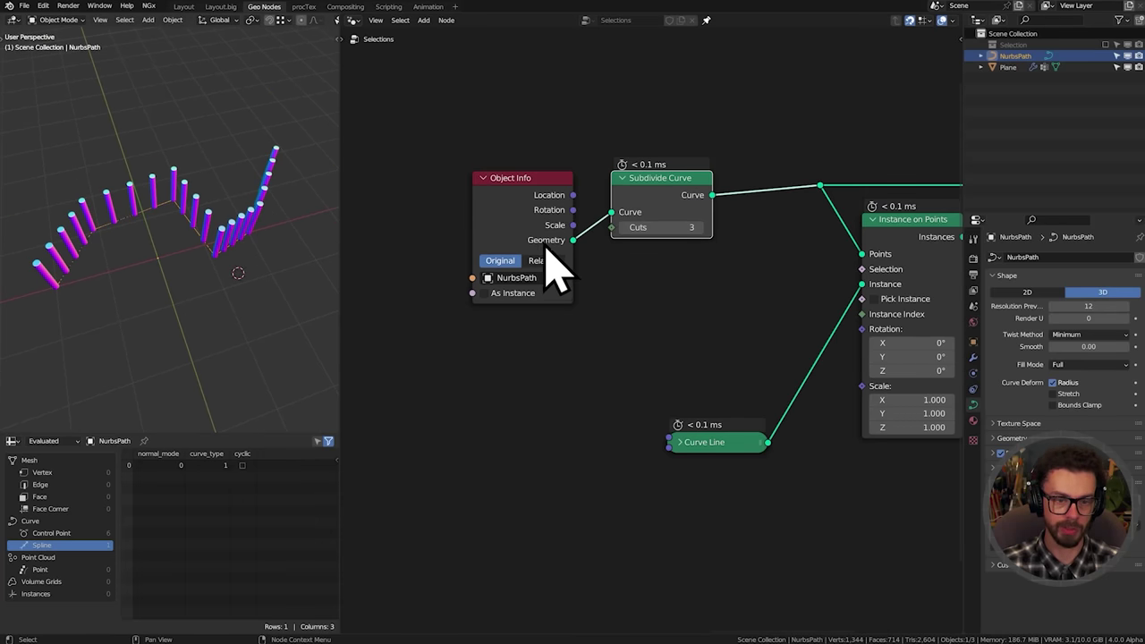
{"action": "middle_click_drag", "start_coordinate": [543, 240], "coordinate": [546, 256]}
{"action": "left_click_drag", "start_coordinate": [531, 158], "coordinate": [660, 291]}
{"action": "key", "text": "g"}
{"action": "left_click", "coordinate": [591, 291]}
{"action": "left_click", "coordinate": [606, 216], "text": "ctrl+shift"}
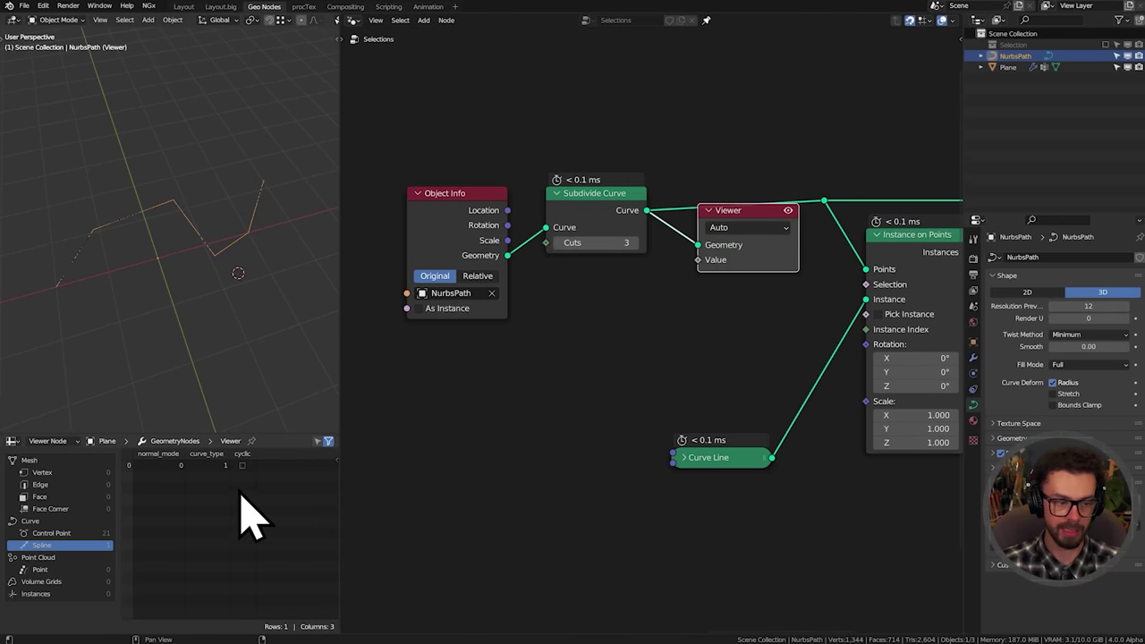
{"action": "left_click", "coordinate": [49, 534]}
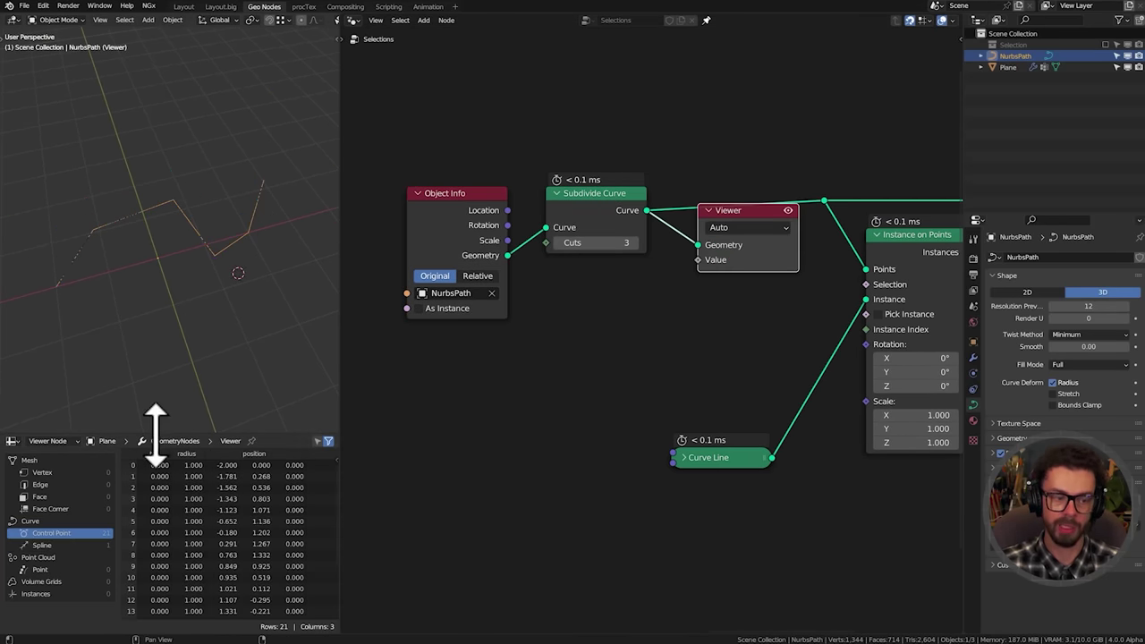
{"action": "left_click_drag", "start_coordinate": [156, 436], "coordinate": [171, 324]}
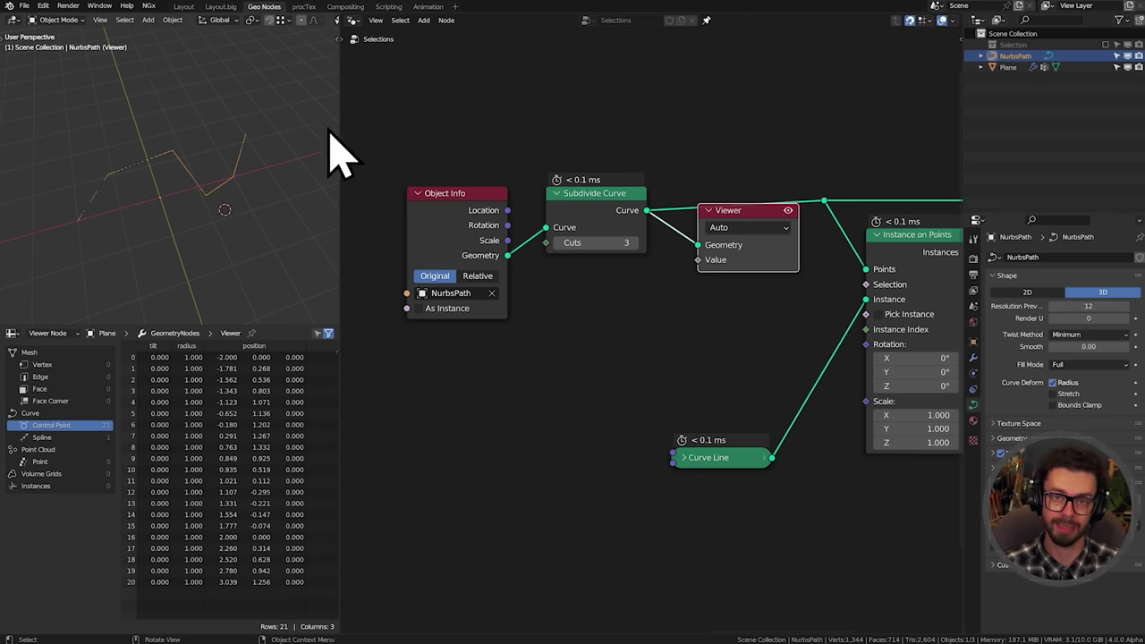
Move the Object Info and Subdivide Curve nodes together, away from the Instance on Points setup
{"action": "middle_click_drag", "start_coordinate": [544, 198], "coordinate": [551, 251]}
{"action": "scroll", "coordinate": [147, 165], "scroll_direction": "up", "scroll_amount": 3}
{"action": "middle_click_drag", "start_coordinate": [220, 186], "coordinate": [210, 184]}
{"action": "middle_click_drag", "start_coordinate": [733, 324], "coordinate": [746, 398]}
{"action": "left_click_drag", "start_coordinate": [476, 257], "coordinate": [634, 388]}
{"action": "key", "text": "g"}
{"action": "left_click", "coordinate": [536, 291]}
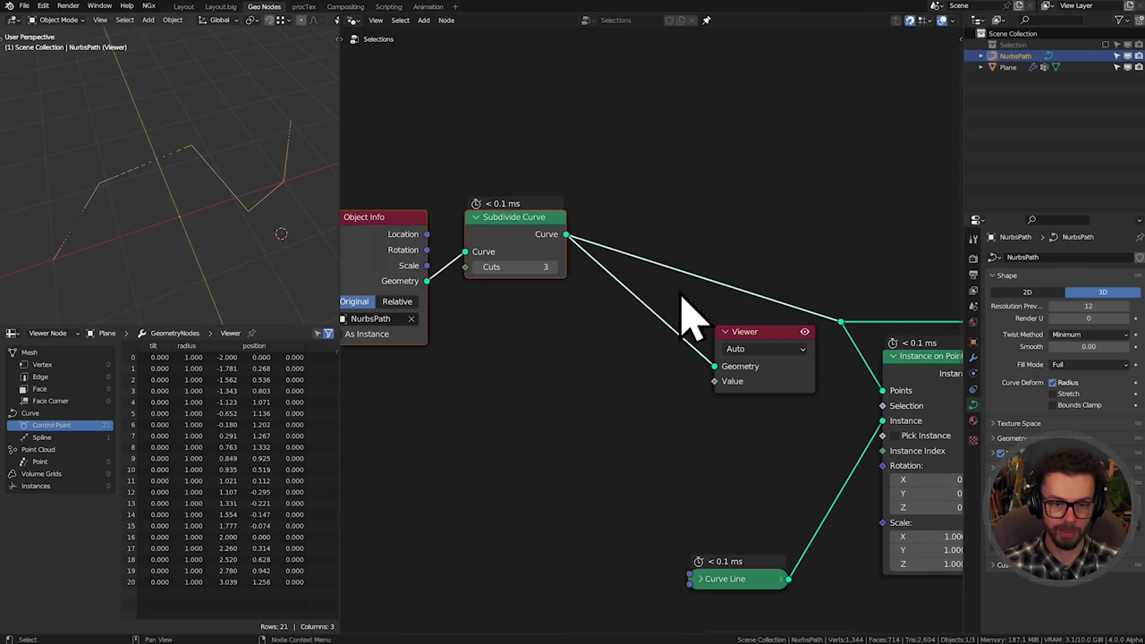
Reposition the Viewer node level with the Subdivide Curve node, clear of the Instance on Points branch
{"action": "left_click_drag", "start_coordinate": [682, 296], "coordinate": [780, 417]}
{"action": "middle_click_drag", "start_coordinate": [777, 293], "coordinate": [779, 371]}
{"action": "key", "text": "g"}
{"action": "left_click", "coordinate": [861, 195]}
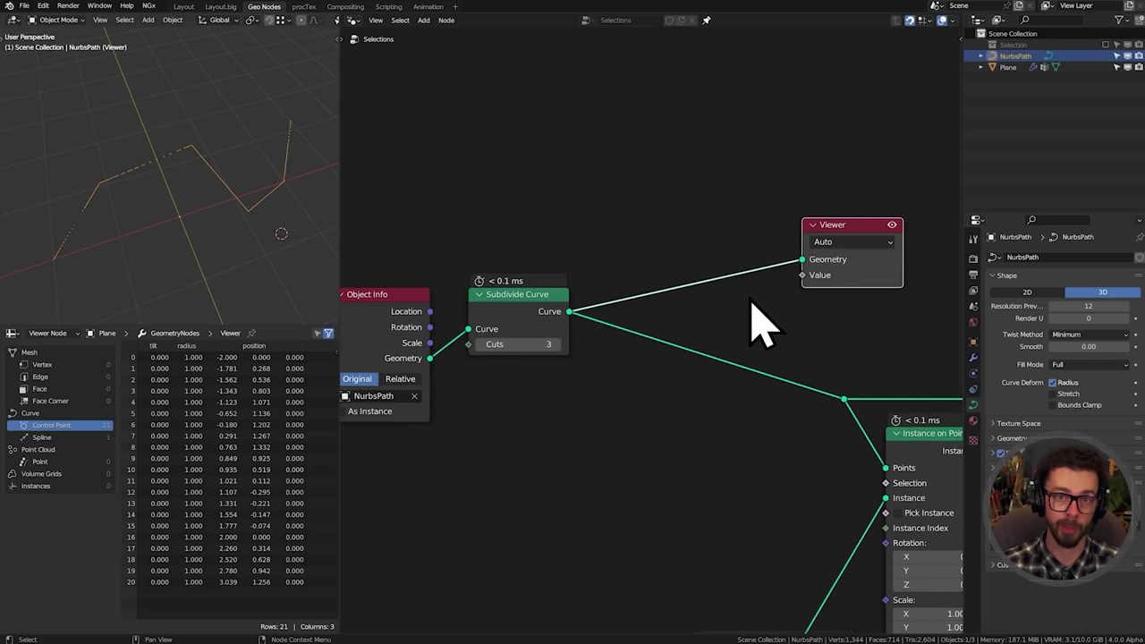
{"action": "middle_click_drag", "start_coordinate": [595, 380], "coordinate": [706, 399]}
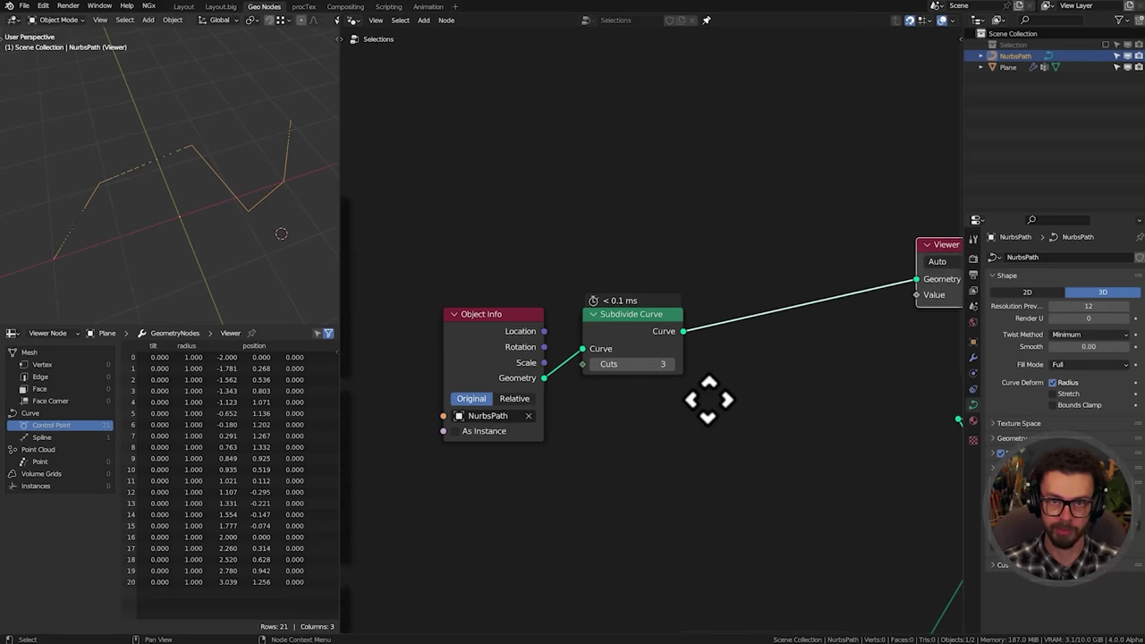
{"action": "left_click_drag", "start_coordinate": [537, 321], "coordinate": [492, 224]}
{"action": "scroll", "coordinate": [680, 288], "scroll_direction": "up", "scroll_amount": 1}
{"action": "middle_click_drag", "start_coordinate": [722, 288], "coordinate": [681, 322]}
{"action": "left_click", "coordinate": [720, 348]}
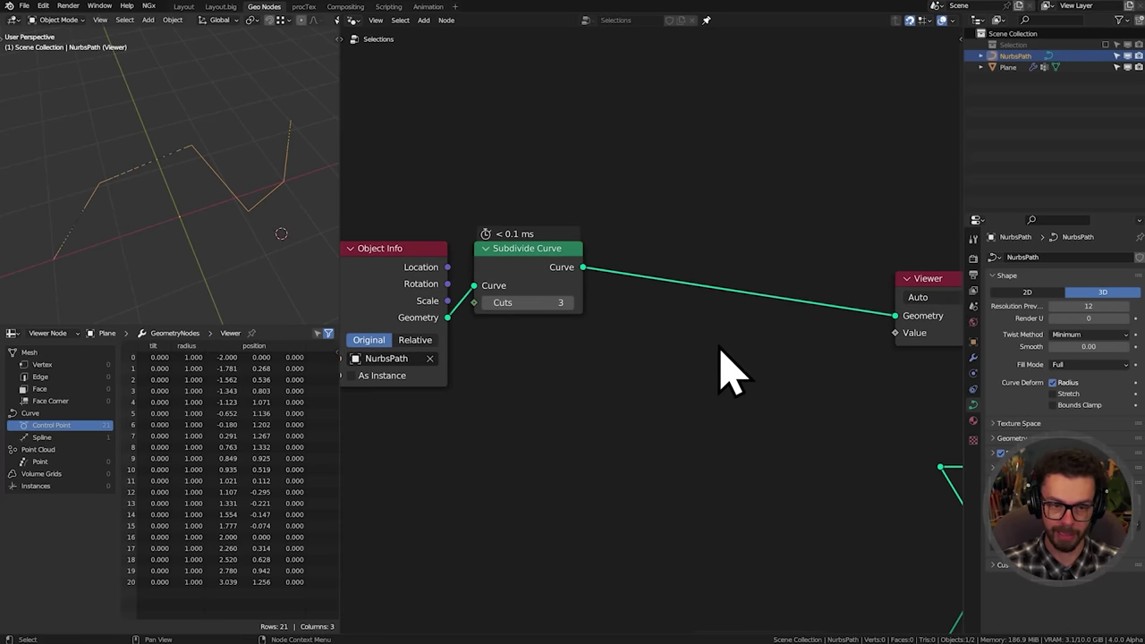
{"action": "key", "text": "g"}
{"action": "left_click", "coordinate": [767, 359]}
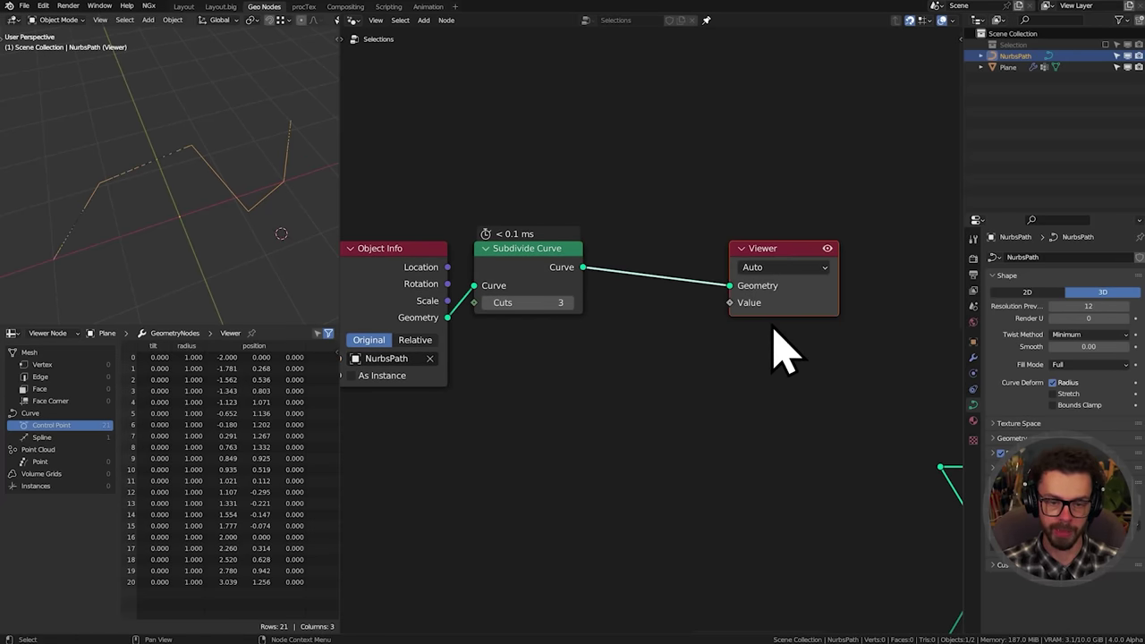
Add an Edge Angle node directly below the Subdivide Curve node
{"action": "scroll", "coordinate": [641, 345], "scroll_direction": "up", "scroll_amount": 1}
{"action": "key", "text": "shift+a"}
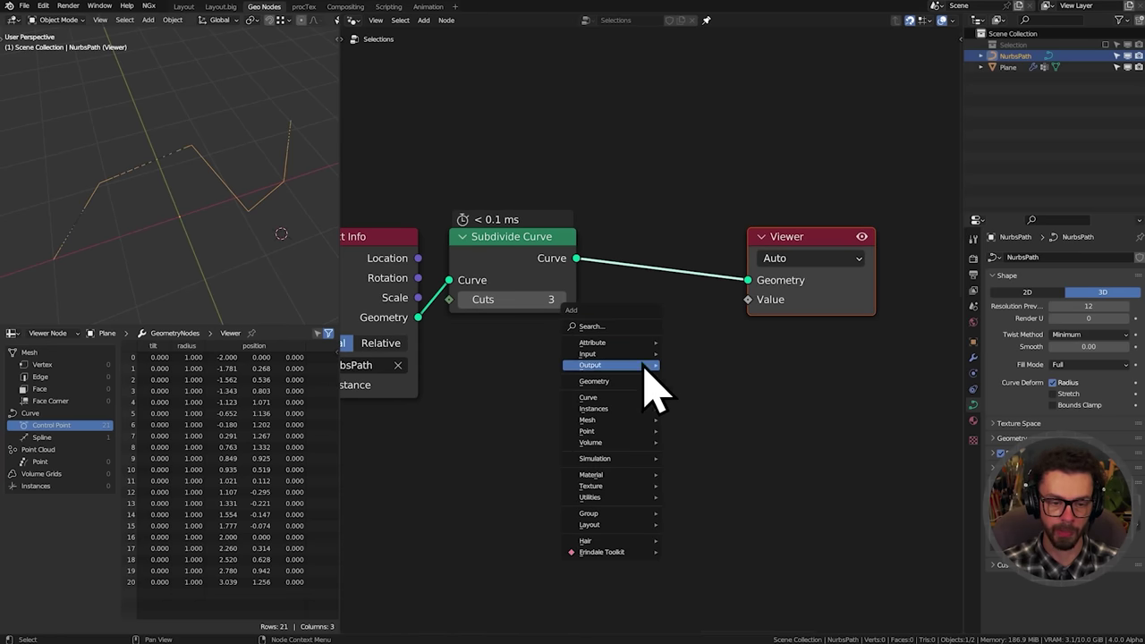
{"action": "mouse_move", "coordinate": [625, 420]}
{"action": "mouse_move", "coordinate": [689, 420]}
{"action": "left_click", "coordinate": [810, 423]}
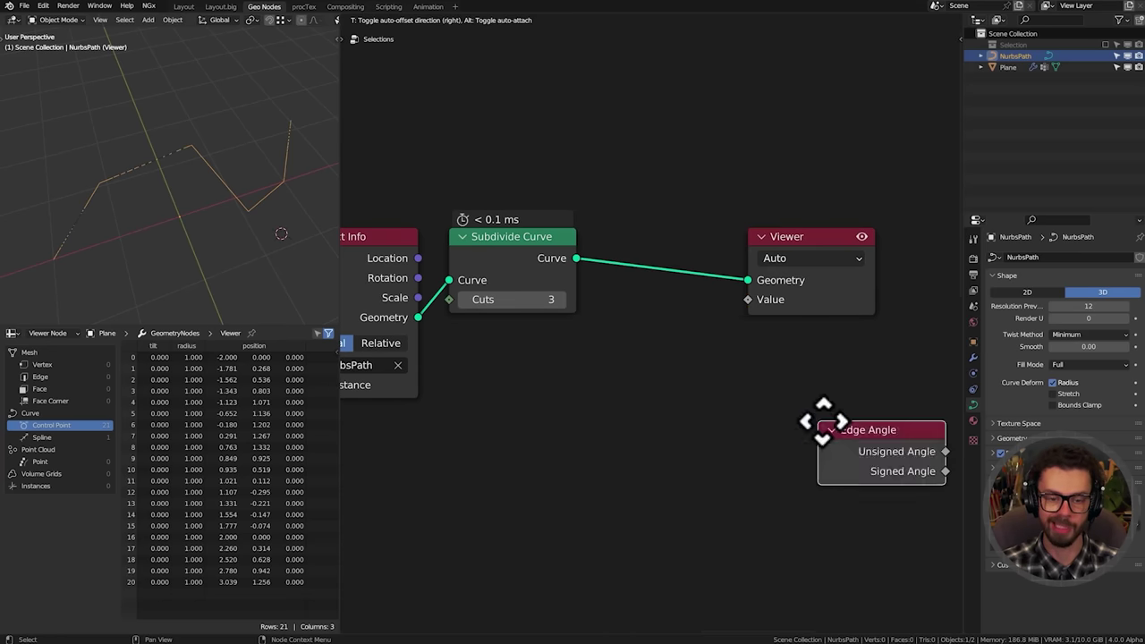
{"action": "left_click", "coordinate": [440, 347]}
{"action": "middle_click_drag", "start_coordinate": [533, 391], "coordinate": [585, 357], "text": "ctrl"}
{"action": "middle_click_drag", "start_coordinate": [600, 348], "coordinate": [745, 347]}
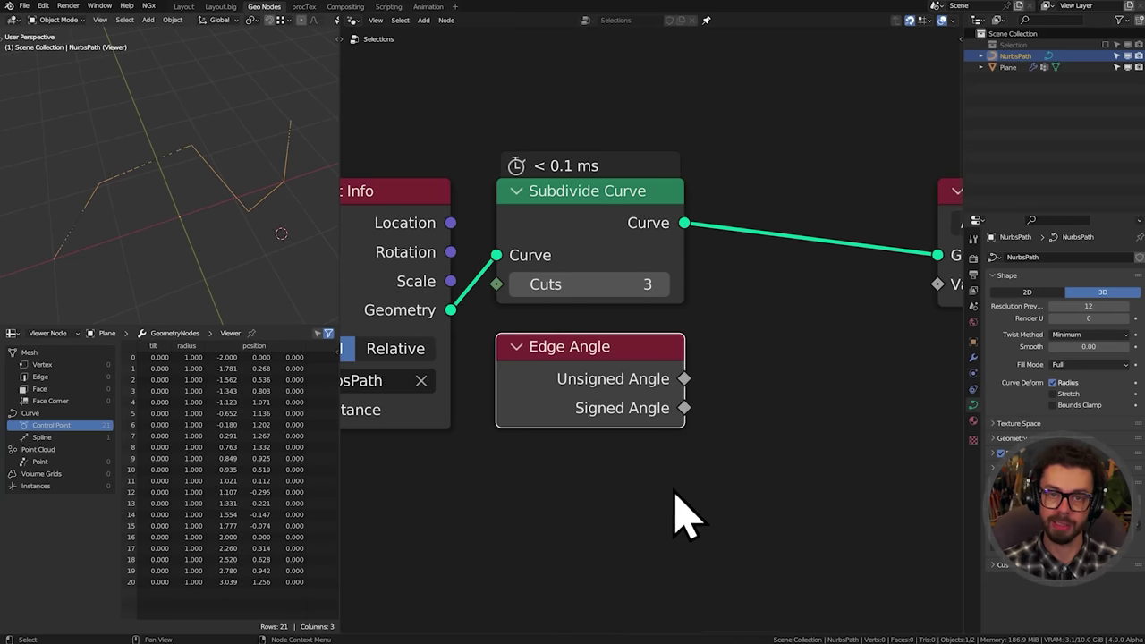
{"action": "left_click", "coordinate": [727, 401]}
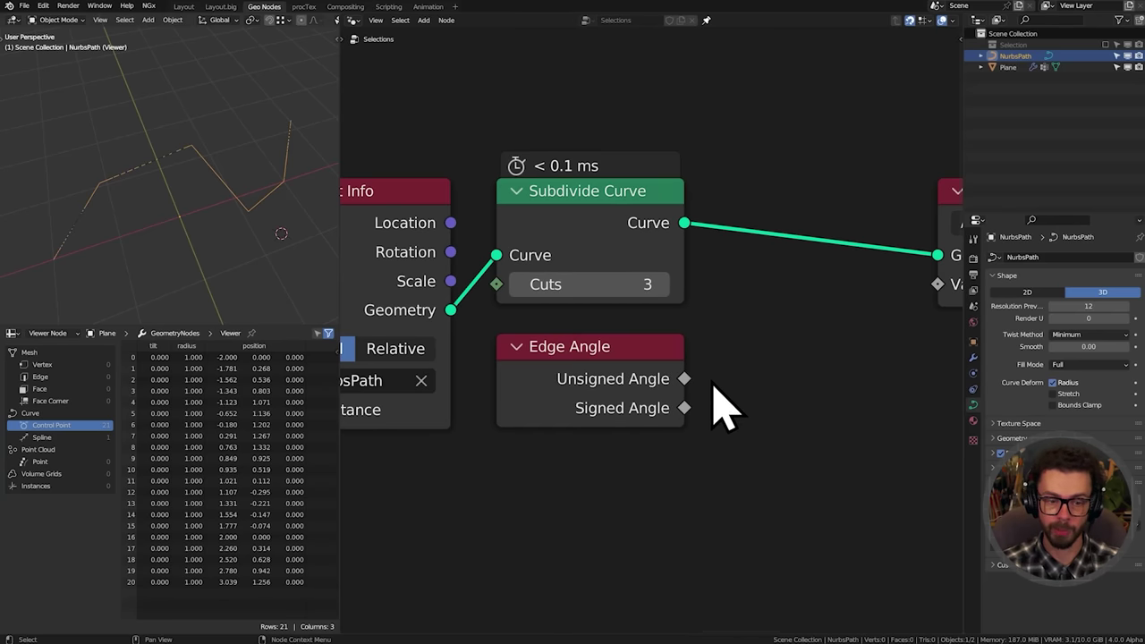
Annotate the two segments meeting at a corner of the path in the viewport and erase the marks
{"action": "middle_click_drag", "start_coordinate": [179, 268], "coordinate": [195, 217]}
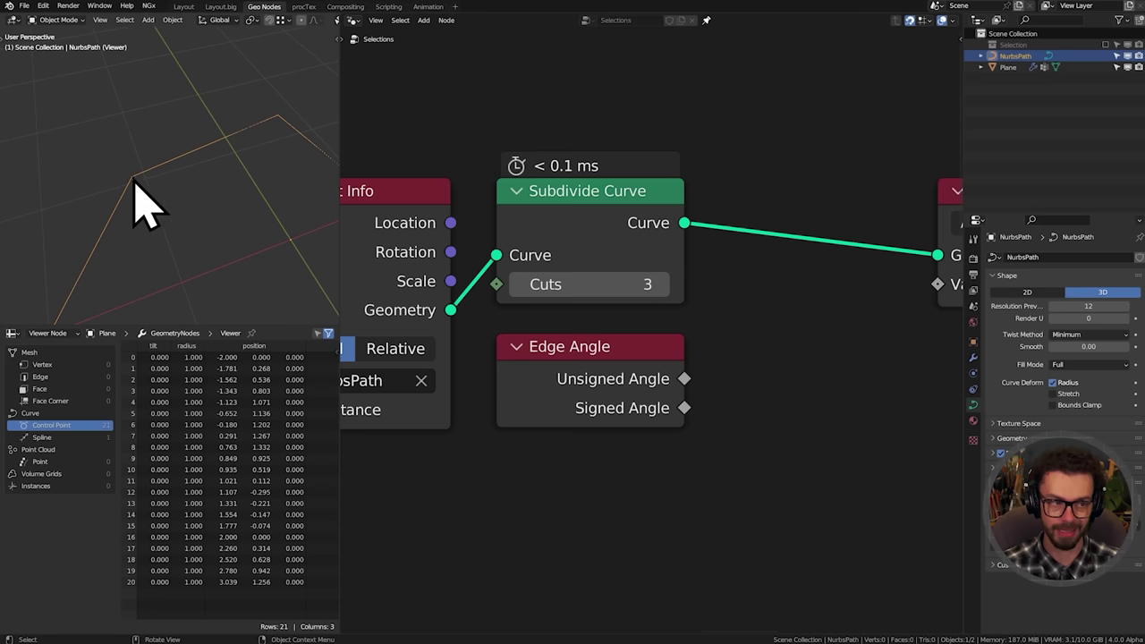
{"action": "left_click_drag", "start_coordinate": [133, 179], "coordinate": [109, 257]}
{"action": "left_click_drag", "start_coordinate": [134, 179], "coordinate": [216, 147]}
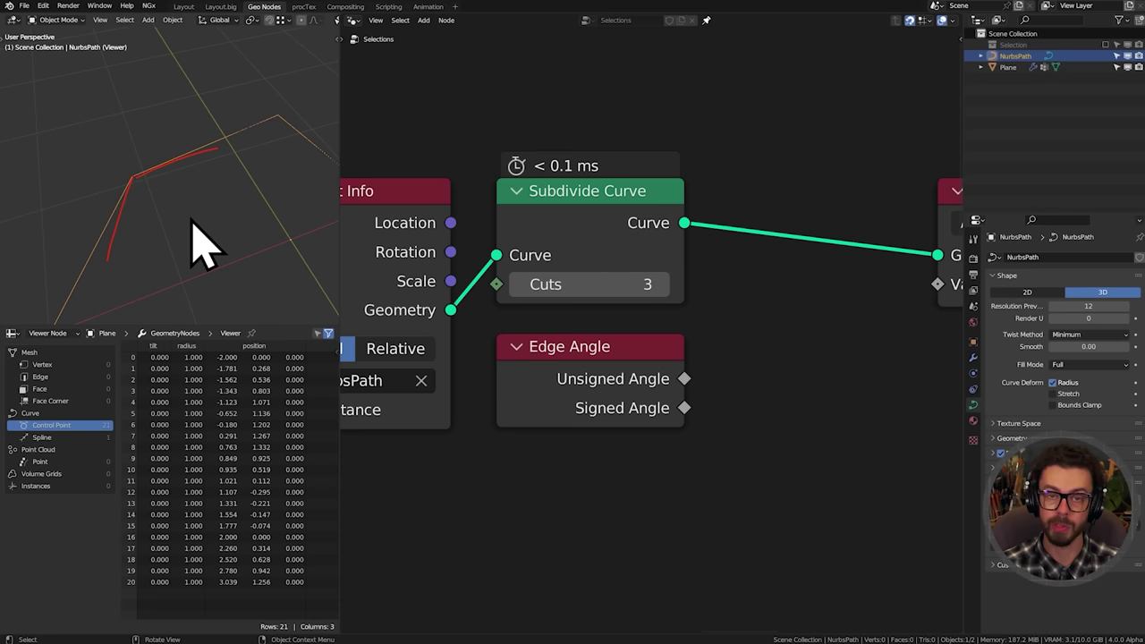
{"action": "right_click_drag", "start_coordinate": [215, 160], "coordinate": [120, 251]}
Sketch annotation outlines of faces in the empty space below the Edge Angle node to illustrate the angle between faces
{"action": "middle_click_drag", "start_coordinate": [661, 403], "coordinate": [515, 282]}
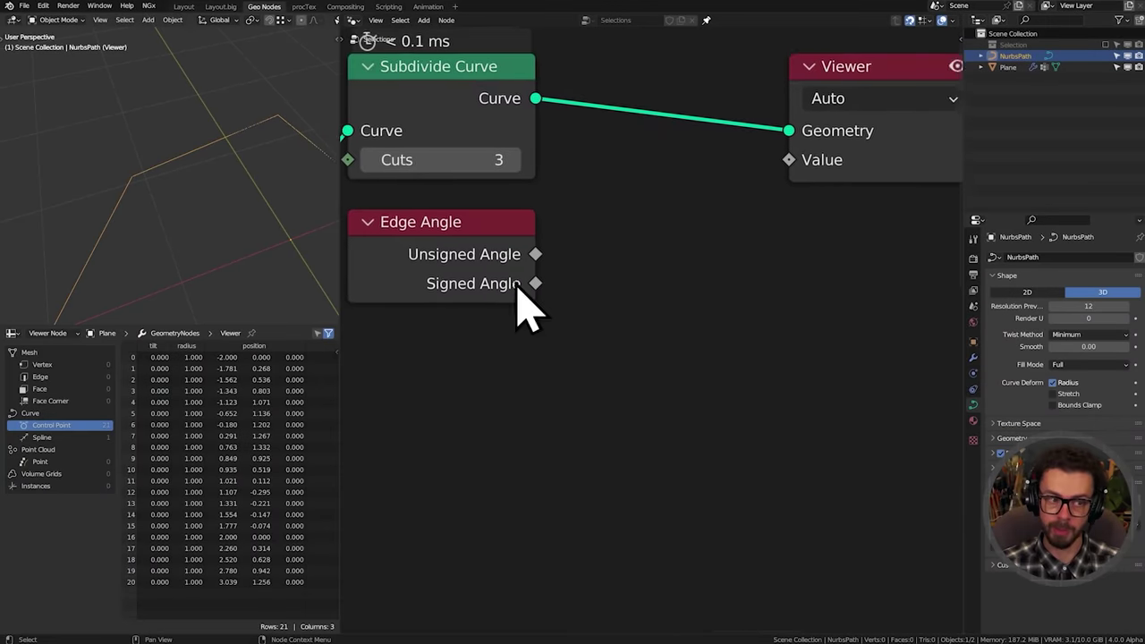
{"action": "middle_click_drag", "start_coordinate": [610, 375], "coordinate": [663, 384]}
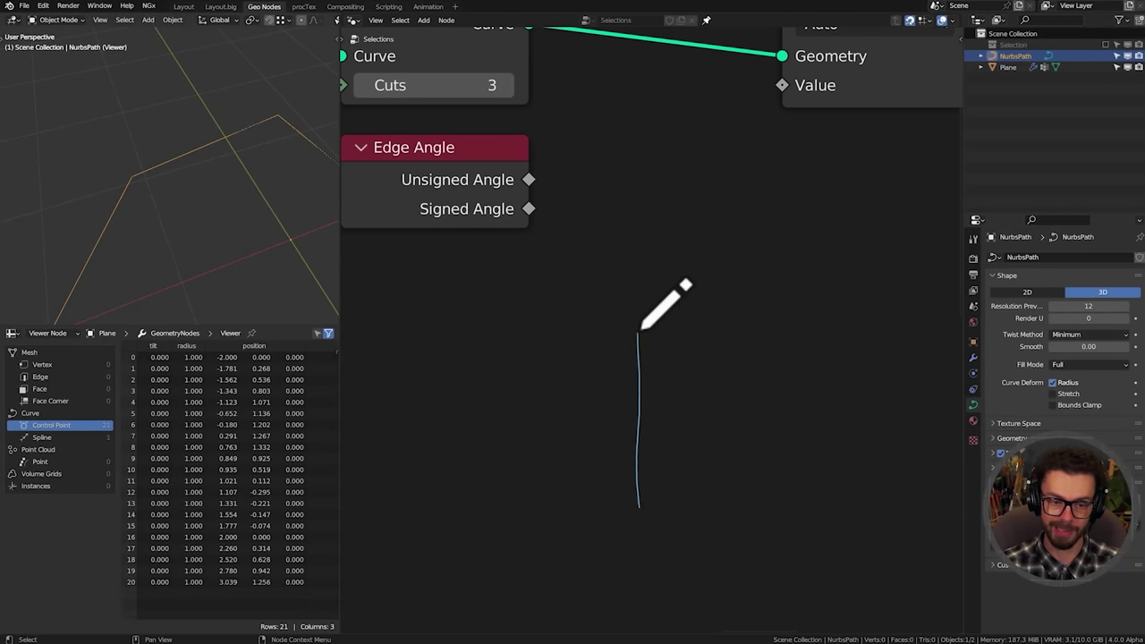
{"action": "left_click_drag", "start_coordinate": [746, 443], "coordinate": [636, 520]}
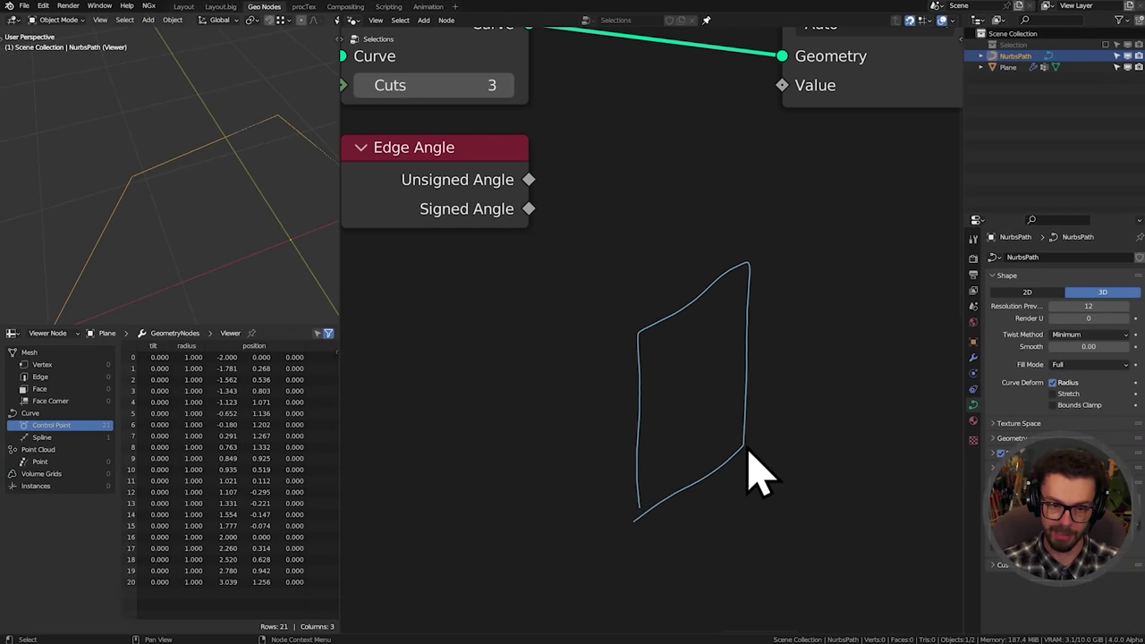
{"action": "left_click_drag", "start_coordinate": [910, 285], "coordinate": [877, 442]}
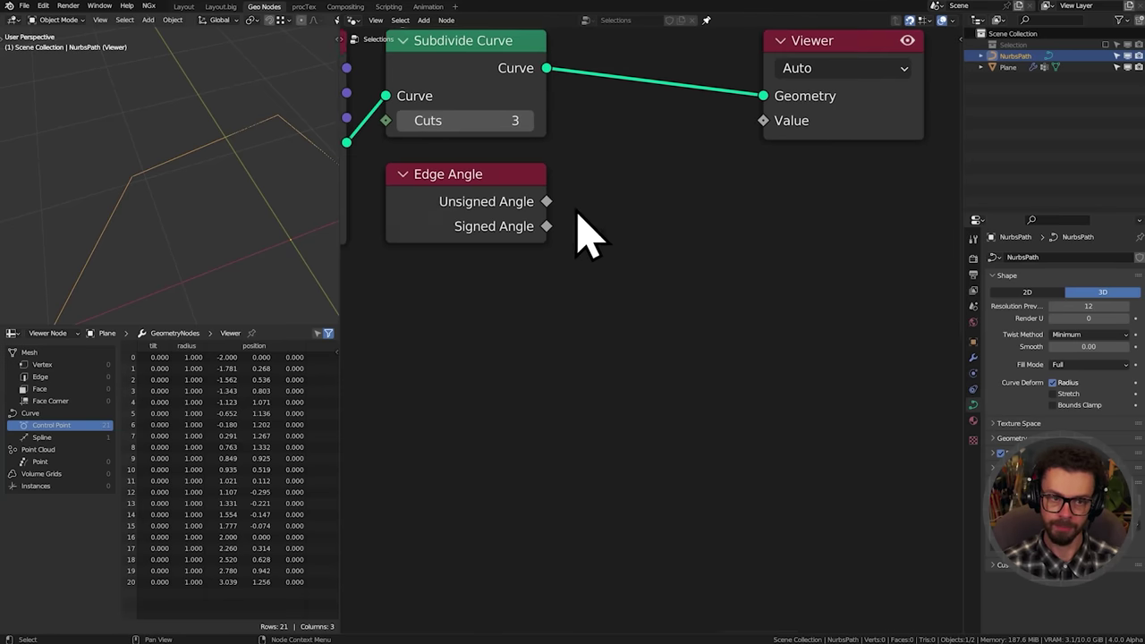
Move the Viewer node farther from Subdivide Curve to make room for more nodes between them
{"action": "middle_click_drag", "start_coordinate": [617, 212], "coordinate": [638, 306]}
{"action": "scroll", "coordinate": [638, 304], "scroll_direction": "down", "scroll_amount": 1}
{"action": "scroll", "coordinate": [221, 159], "scroll_direction": "down", "scroll_amount": 1}
{"action": "scroll", "coordinate": [221, 159], "scroll_direction": "down", "scroll_amount": 2}
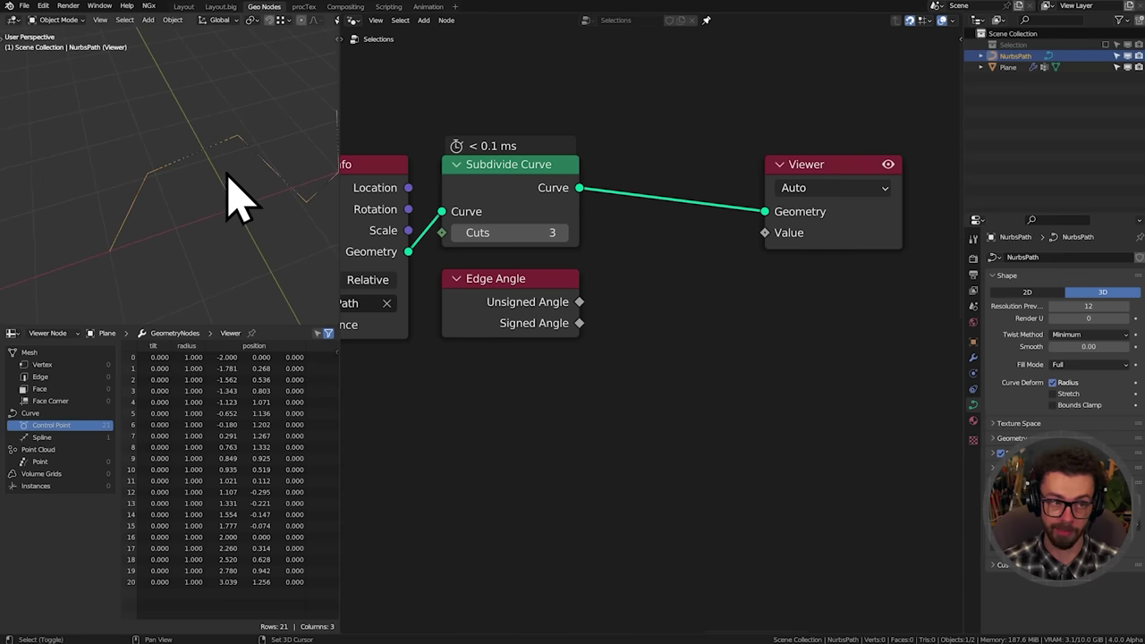
{"action": "middle_click_drag", "start_coordinate": [225, 174], "coordinate": [181, 191], "text": "shift"}
{"action": "middle_click_drag", "start_coordinate": [460, 225], "coordinate": [432, 239]}
{"action": "left_click_drag", "start_coordinate": [671, 286], "coordinate": [760, 250]}
{"action": "key", "text": "g"}
{"action": "left_click", "coordinate": [680, 252]}
Insert a Curve to Mesh node between Subdivide Curve and the Viewer, aligned with the Subdivide Curve node
{"action": "key", "text": "shift+a"}
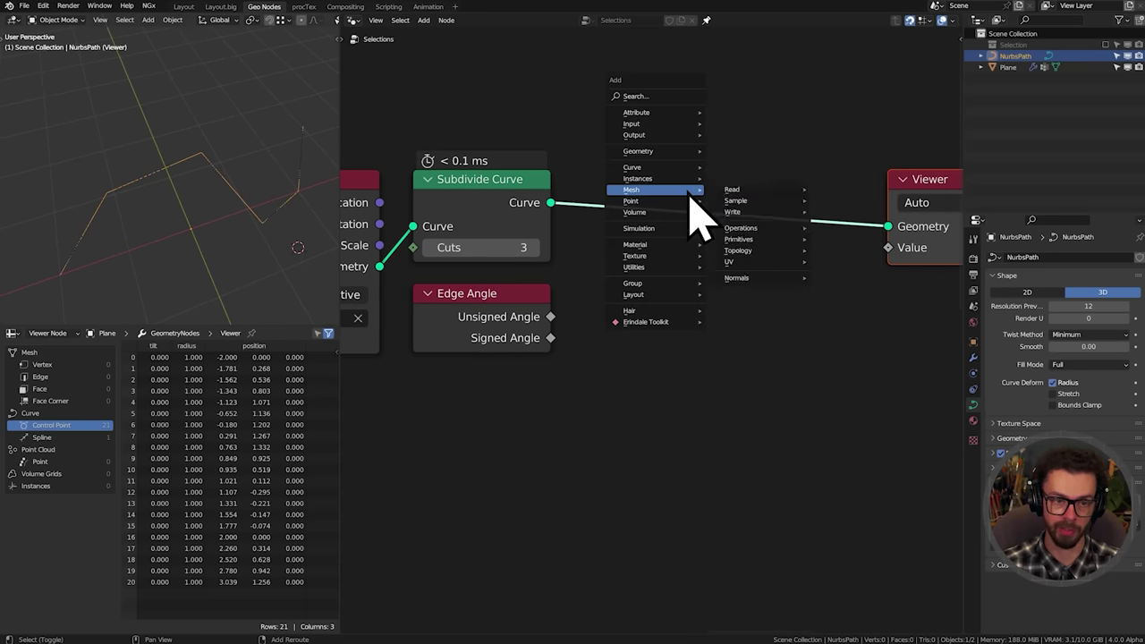
{"action": "left_click", "coordinate": [664, 95]}
{"action": "type", "text": "ctm"}
{"action": "key", "text": "Return"}
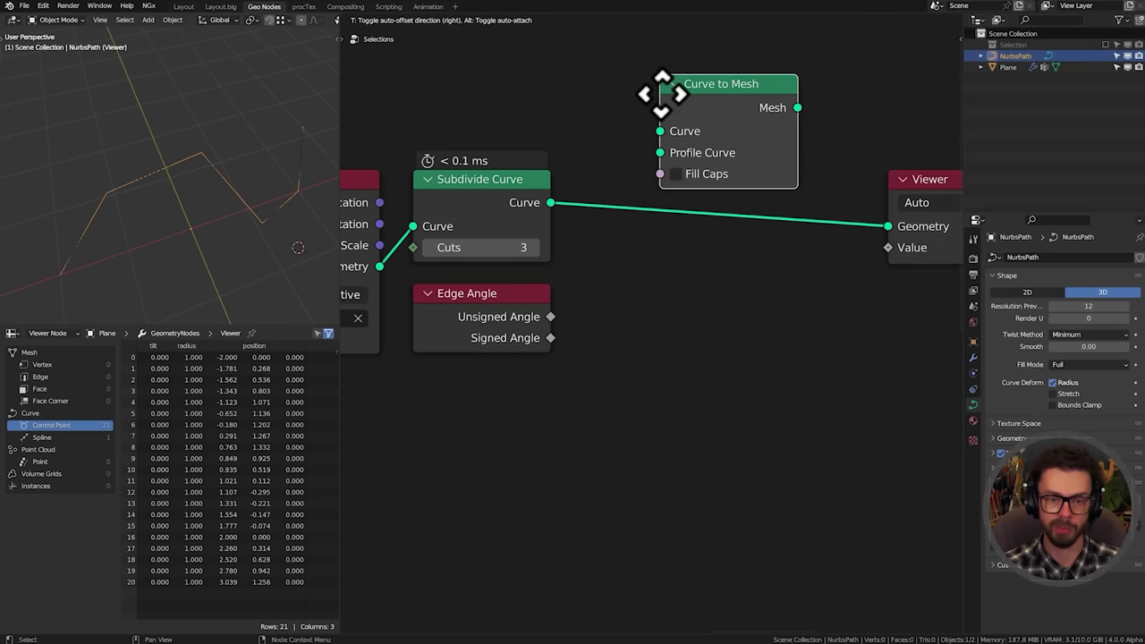
{"action": "left_click", "coordinate": [590, 207]}
{"action": "left_click_drag", "start_coordinate": [691, 201], "coordinate": [671, 183]}
Insert an Extrude Mesh node between Curve to Mesh and the Viewer and set its mode to Edges
{"action": "key", "text": "shift+a"}
{"action": "type", "text": "ext"}
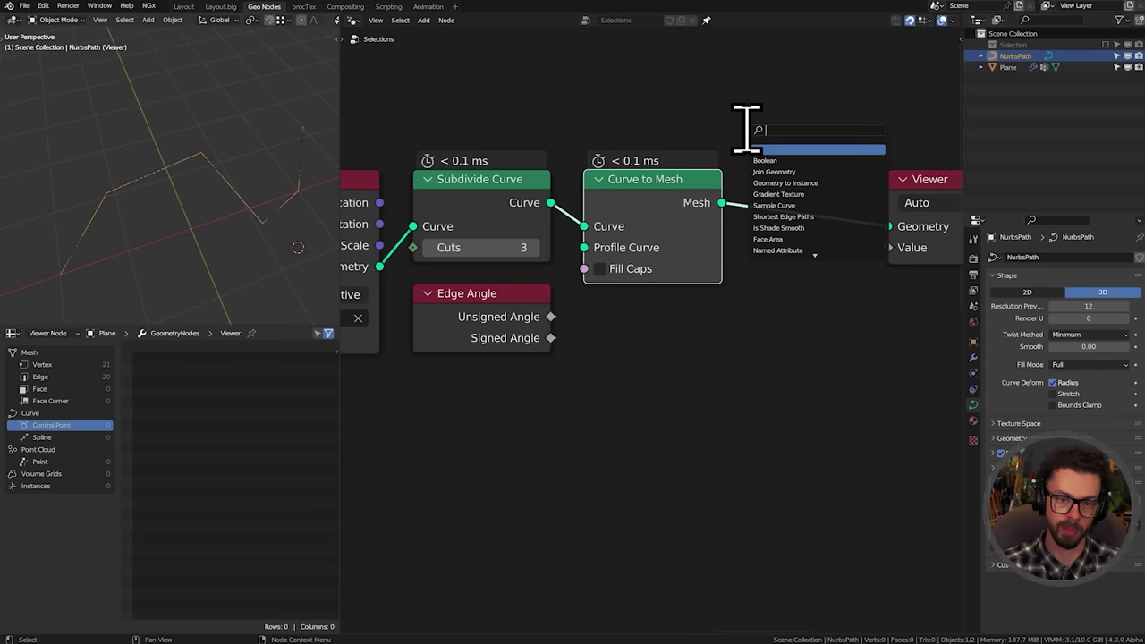
{"action": "key", "text": "Return"}
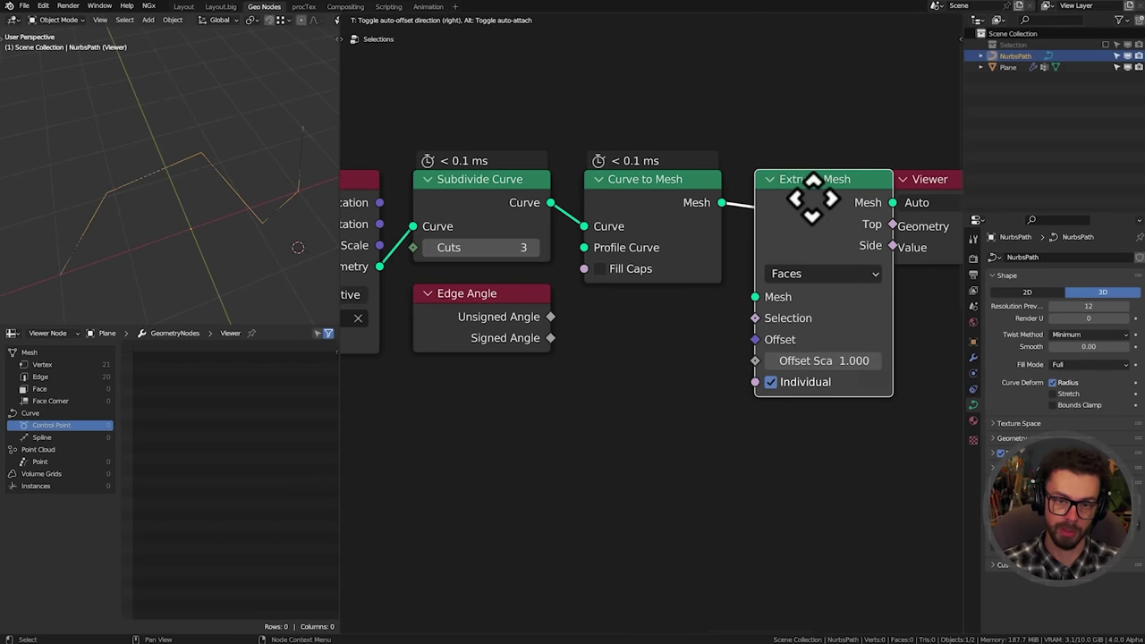
{"action": "left_click", "coordinate": [854, 260]}
{"action": "left_click", "coordinate": [816, 276]}
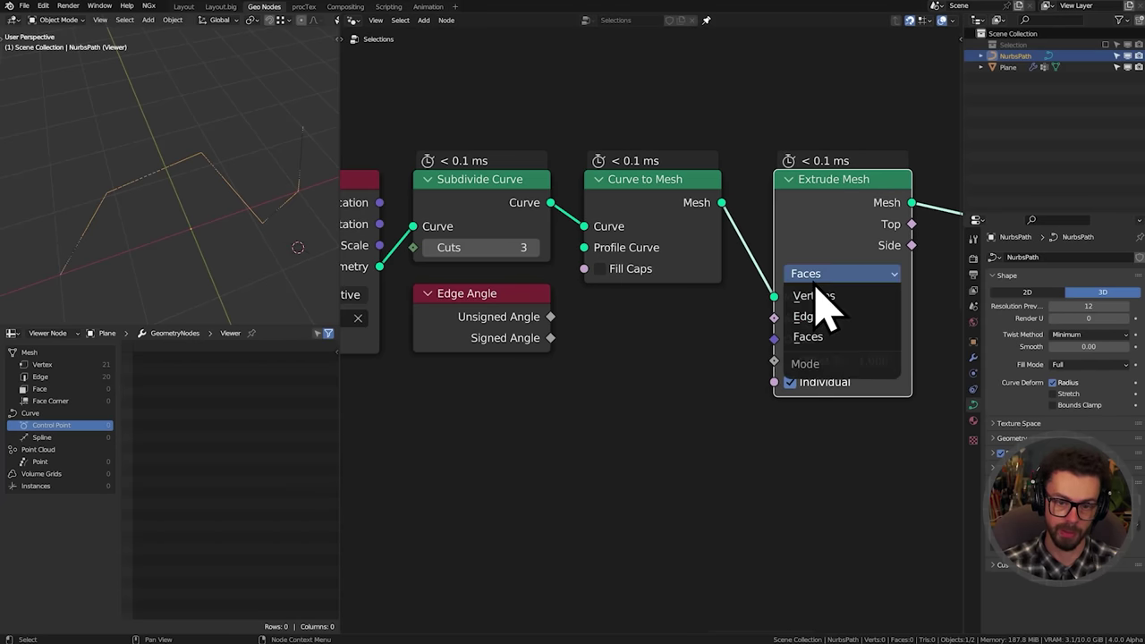
{"action": "left_click", "coordinate": [808, 315]}
Feed Extrude Mesh's Offset from a new Vector node with Z set to 1, placed below Curve to Mesh
{"action": "left_click_drag", "start_coordinate": [775, 342], "coordinate": [680, 338]}
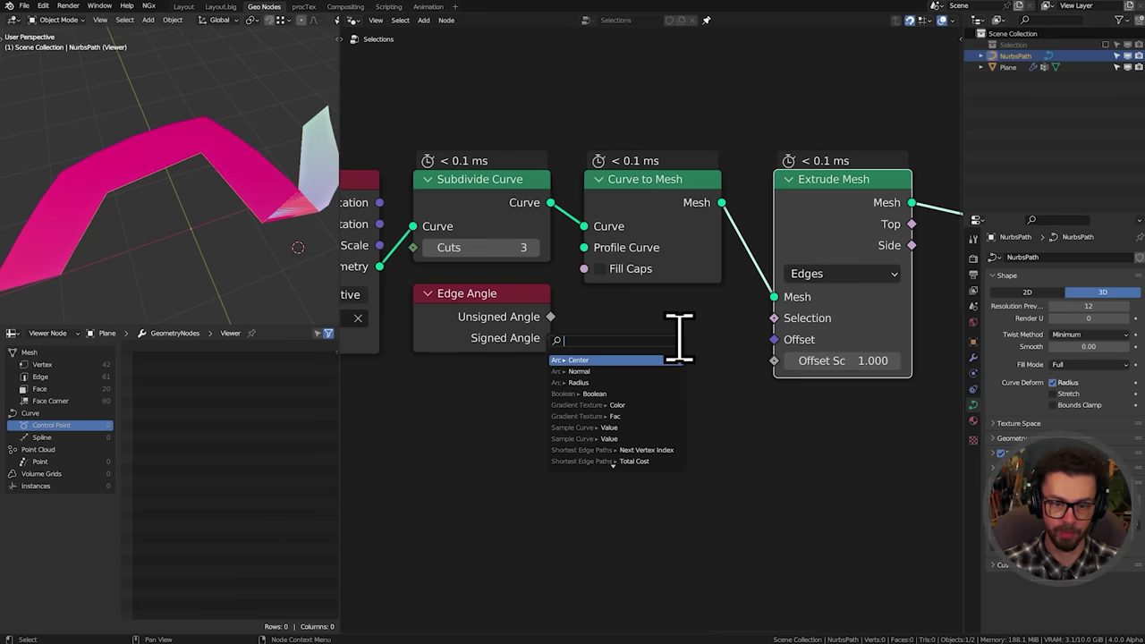
{"action": "type", "text": "vec"}
{"action": "key", "text": "Return"}
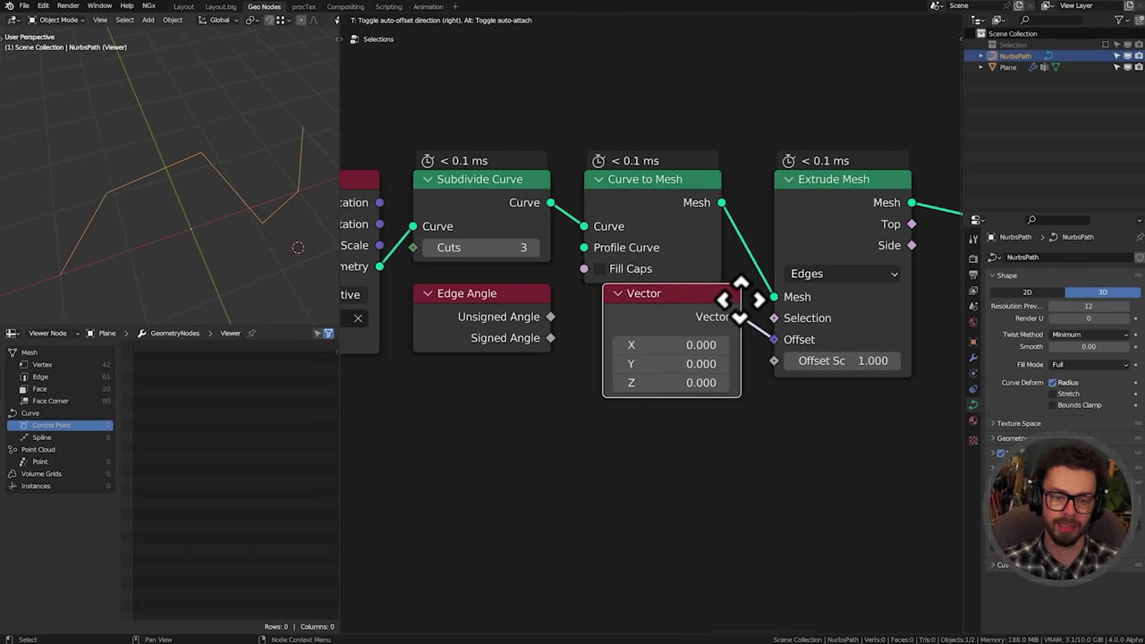
{"action": "left_click", "coordinate": [732, 338]}
{"action": "left_click", "coordinate": [684, 384]}
{"action": "type", "text": "1"}
{"action": "key", "text": "Return"}
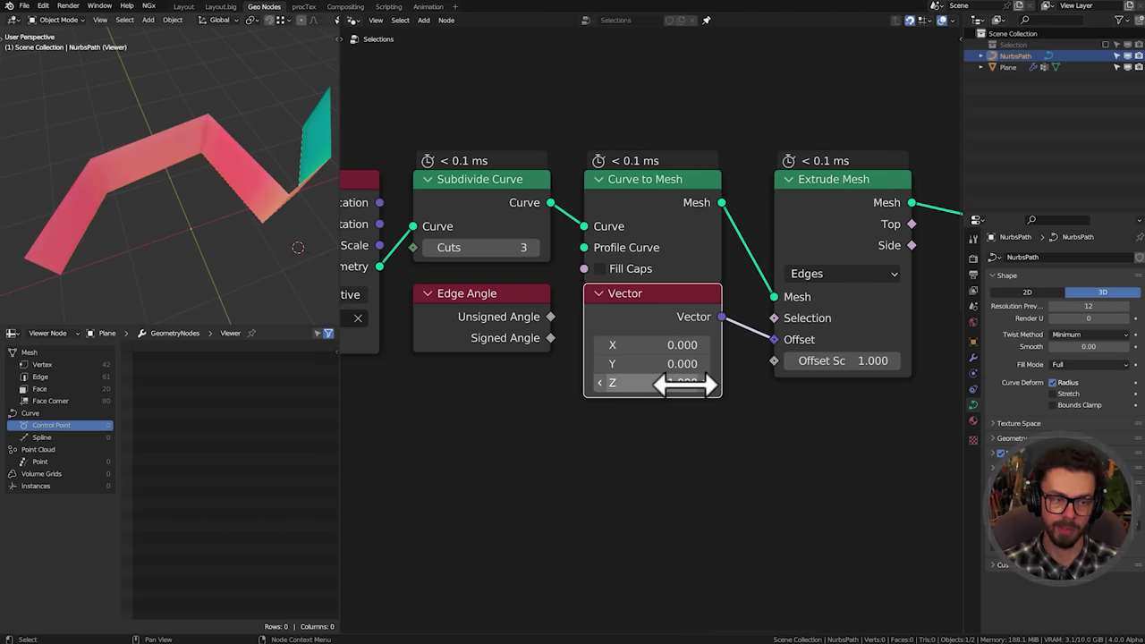
{"action": "left_click_drag", "start_coordinate": [638, 300], "coordinate": [618, 313]}
Move the Edge Angle node below Extrude Mesh and preview its Unsigned Angle output on the extruded mesh
{"action": "middle_click_drag", "start_coordinate": [205, 251], "coordinate": [240, 196]}
{"action": "left_click_drag", "start_coordinate": [651, 277], "coordinate": [754, 279]}
{"action": "left_click", "coordinate": [519, 447], "text": "ctrl+shift"}
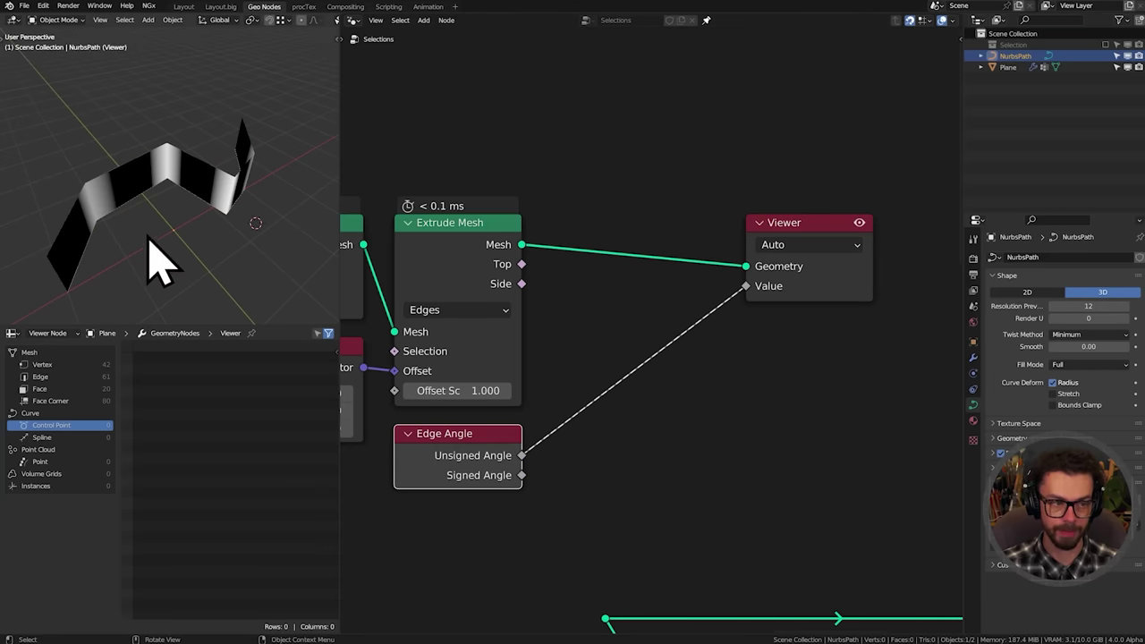
{"action": "mouse_move", "coordinate": [148, 242]}
{"action": "middle_mouse_down"}
{"action": "mouse_move", "coordinate": [179, 221]}
{"action": "mouse_move", "coordinate": [164, 231]}
{"action": "middle_mouse_up"}
{"action": "middle_click_drag", "start_coordinate": [468, 283], "coordinate": [496, 283]}
Insert a Split Edges node between Extrude Mesh and the Viewer
{"action": "key", "text": "shift+a"}
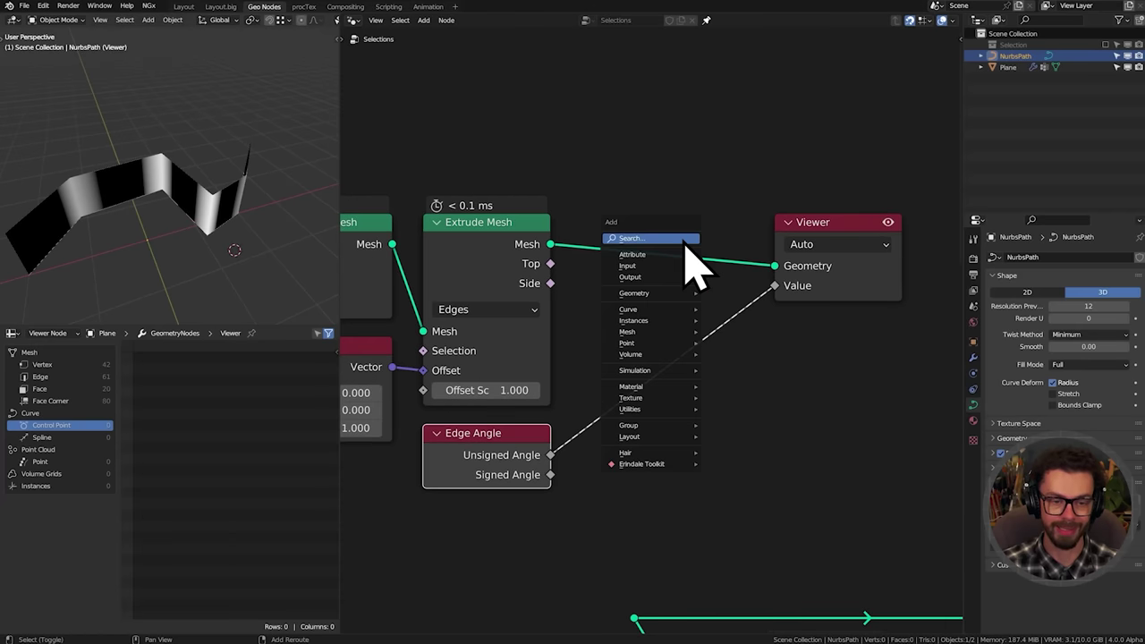
{"action": "left_click", "coordinate": [684, 239]}
{"action": "type", "text": "split ed"}
{"action": "key", "text": "Return"}
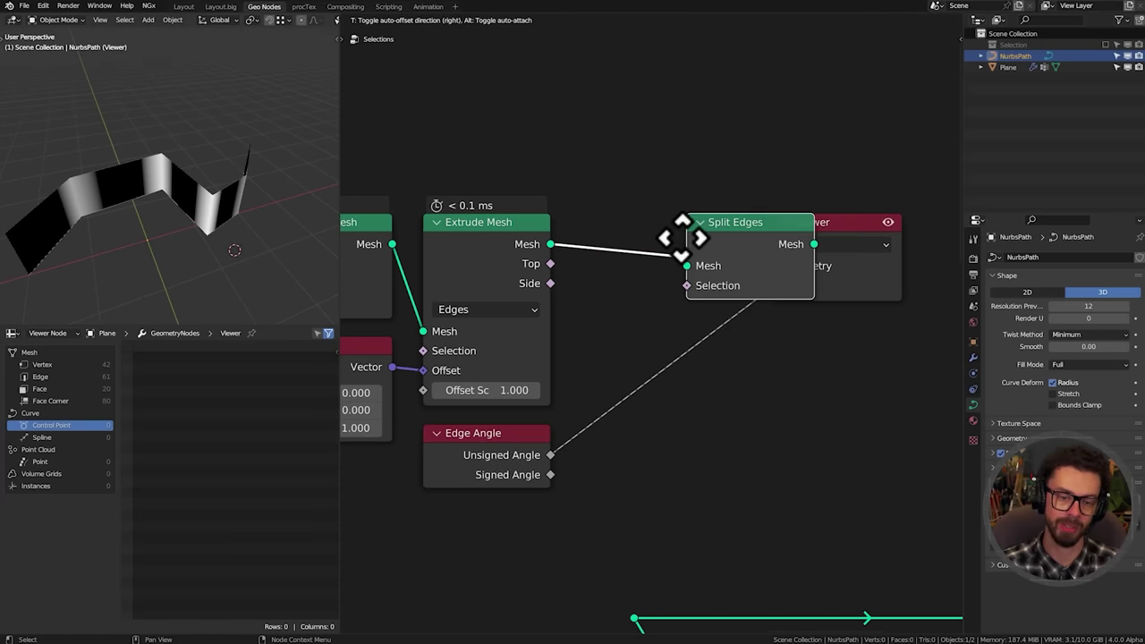
{"action": "left_click", "coordinate": [680, 237]}
{"action": "left_click_drag", "start_coordinate": [722, 248], "coordinate": [616, 242]}
Compare Edge Angle's Unsigned Angle with a new Greater Than node and use its Result as the Split Edges Selection
{"action": "left_click_drag", "start_coordinate": [550, 456], "coordinate": [674, 435]}
{"action": "type", "text": "great"}
{"action": "key", "text": "Return"}
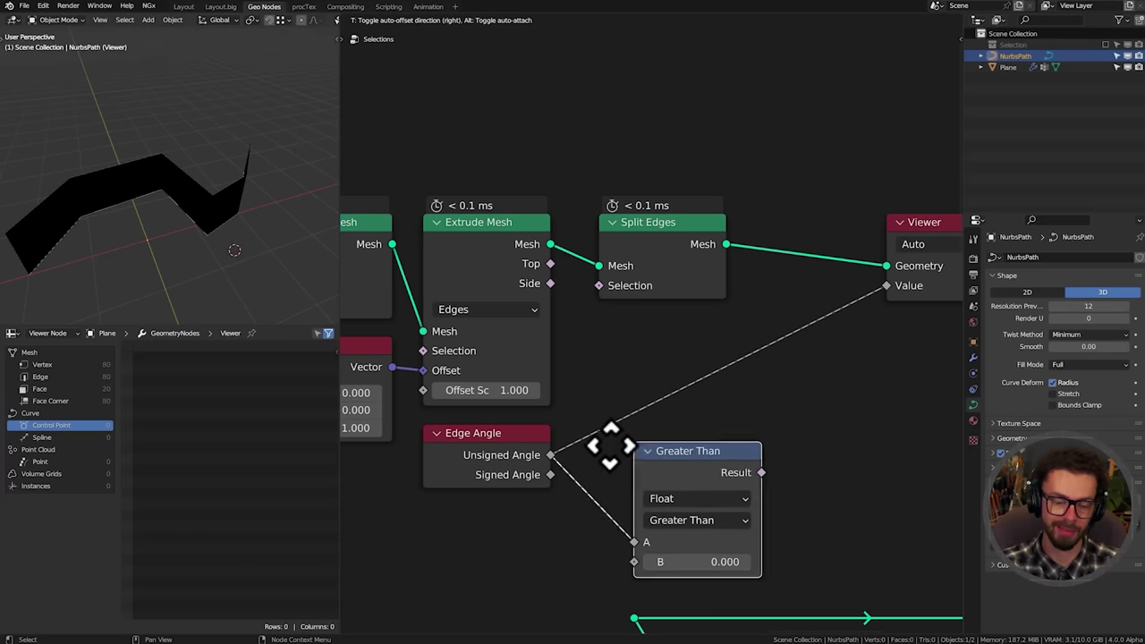
{"action": "left_click", "coordinate": [591, 338]}
{"action": "left_click_drag", "start_coordinate": [726, 349], "coordinate": [599, 285]}
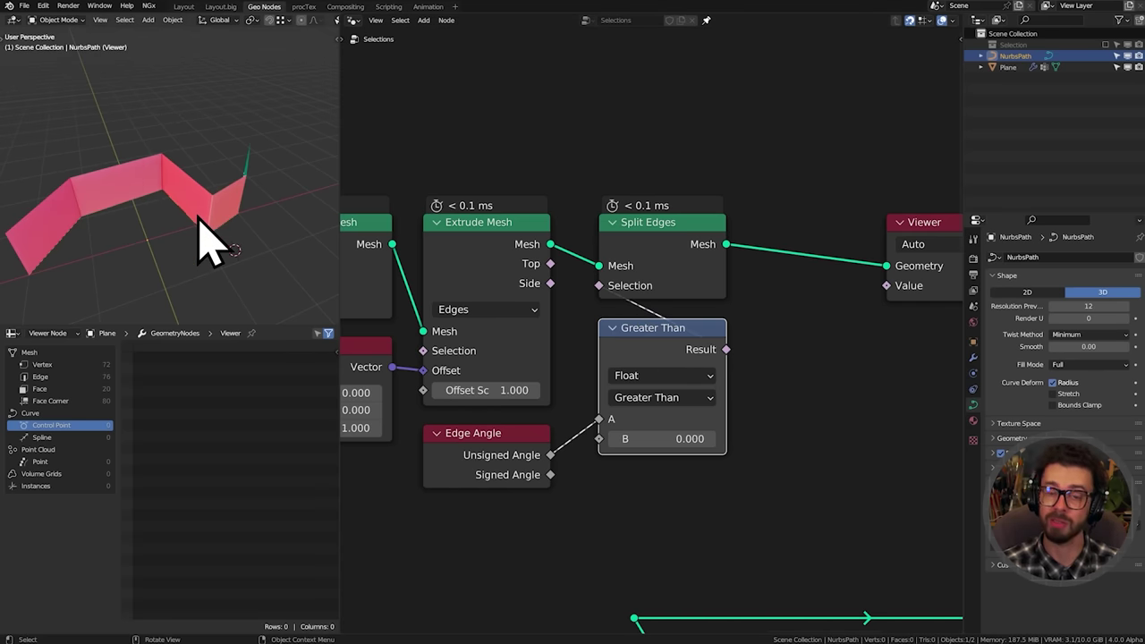
Mute and unmute Split Edges repeatedly to compare the extruded mesh with and without split edges
{"action": "left_click", "coordinate": [657, 255]}
{"action": "key", "text": "m"}
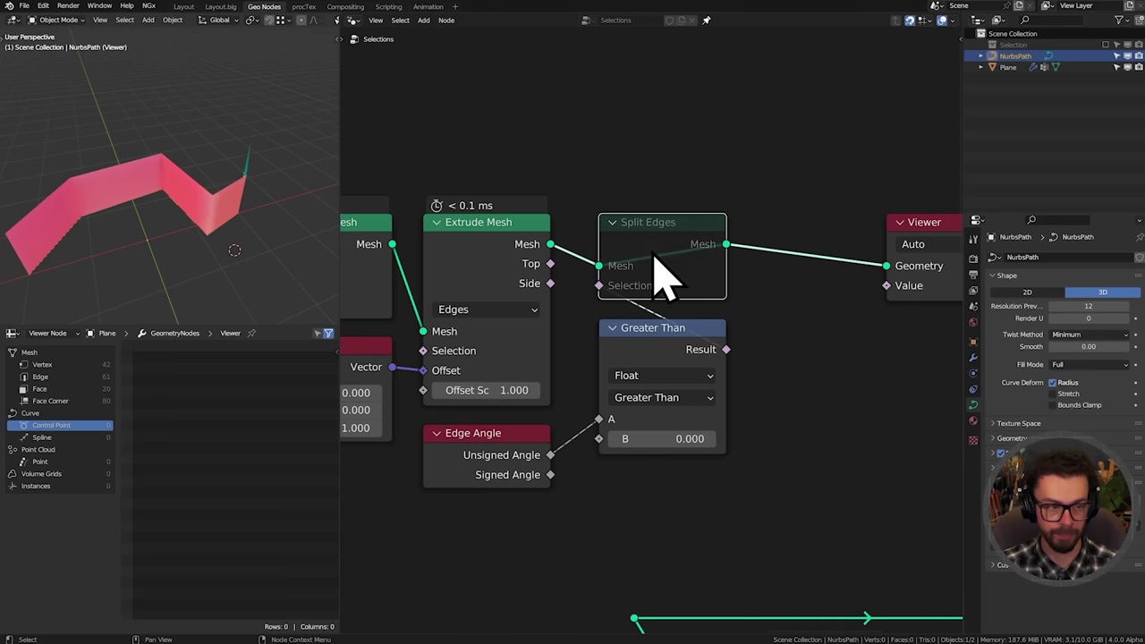
{"action": "key", "text": "m"}
{"action": "key", "text": "m"}
{"action": "key", "text": "m"}
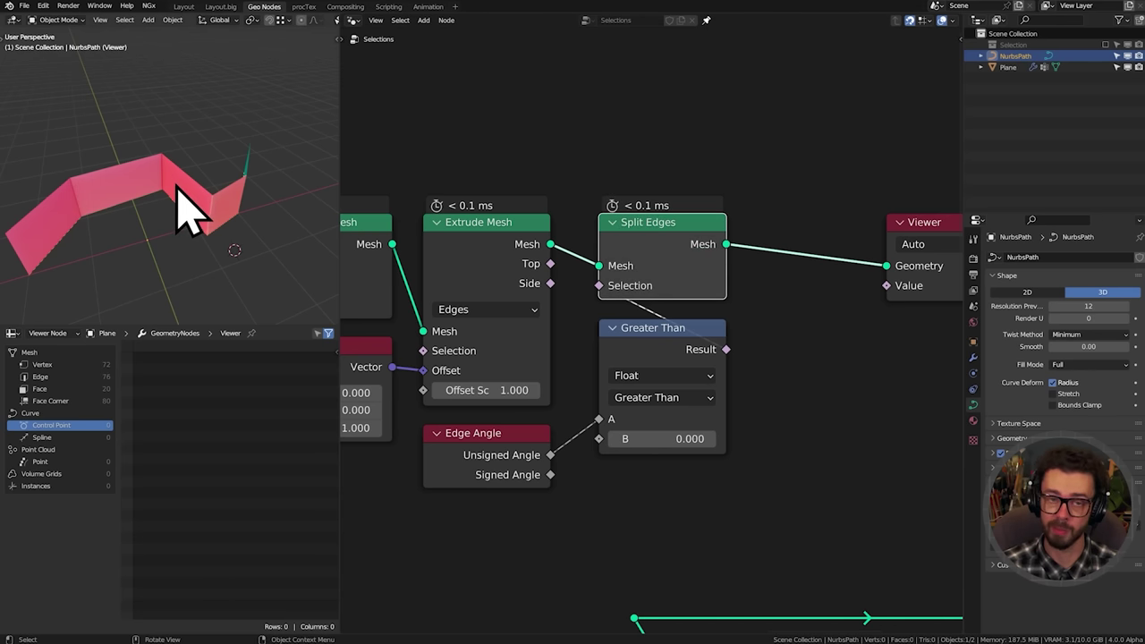
{"action": "scroll", "coordinate": [179, 204], "scroll_direction": "up", "scroll_amount": 5}
{"action": "key", "text": "m"}
{"action": "key", "text": "m"}
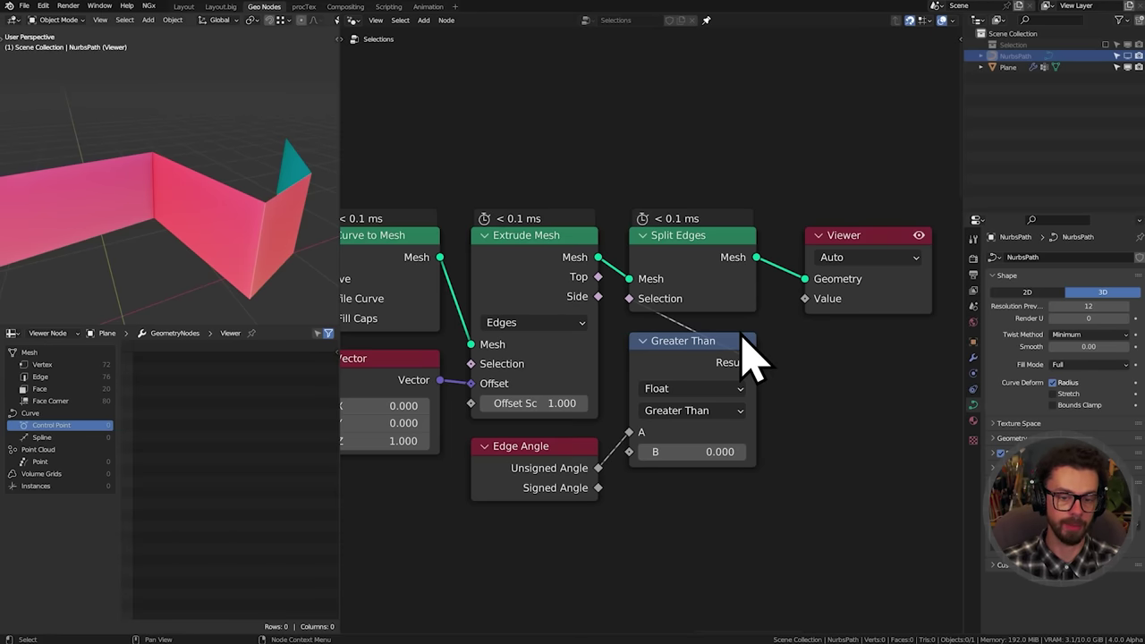
{"action": "middle_click_drag", "start_coordinate": [238, 225], "coordinate": [224, 235]}
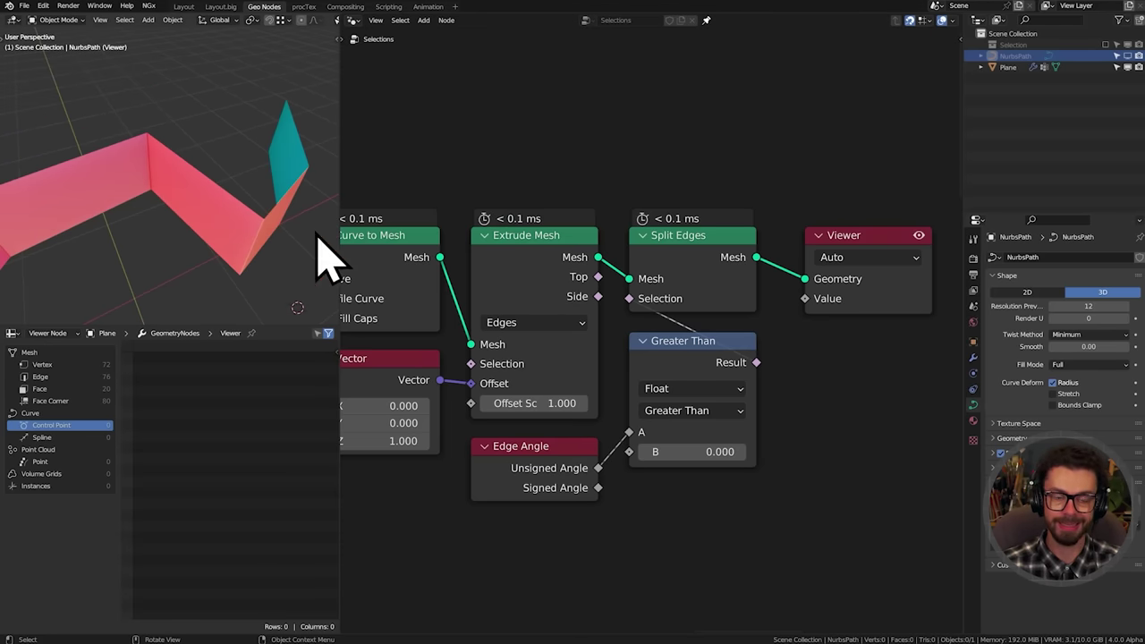
Add a Mesh Island node below the Viewer
{"action": "scroll", "coordinate": [678, 428], "scroll_direction": "down", "scroll_amount": 5}
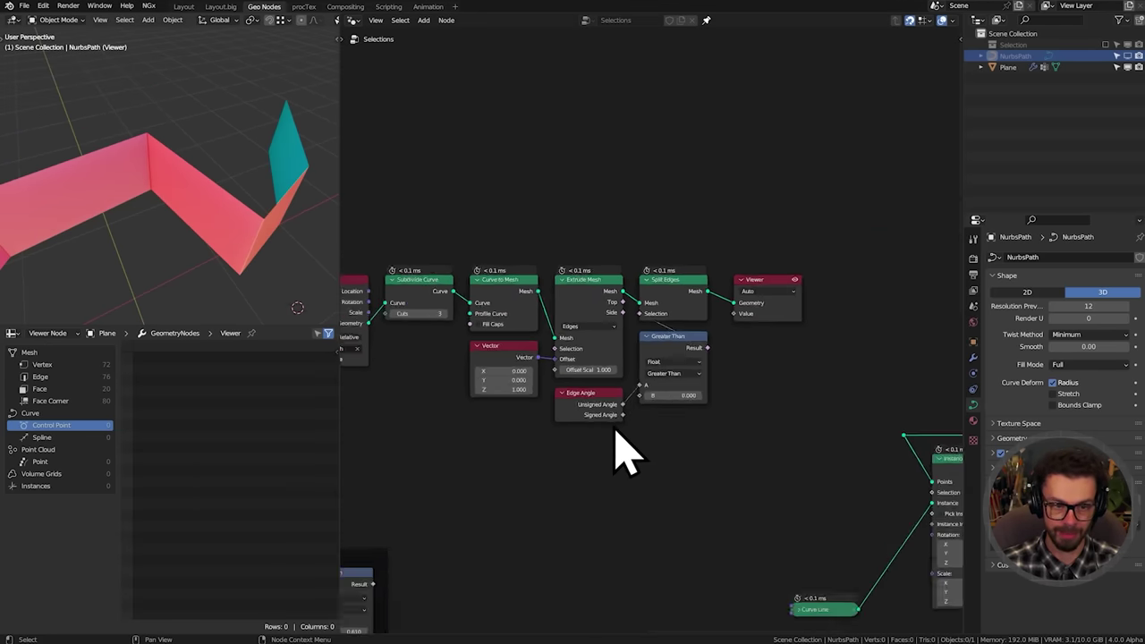
{"action": "middle_click_drag", "start_coordinate": [621, 456], "coordinate": [574, 349]}
{"action": "scroll", "coordinate": [710, 370], "scroll_direction": "up", "scroll_amount": 4}
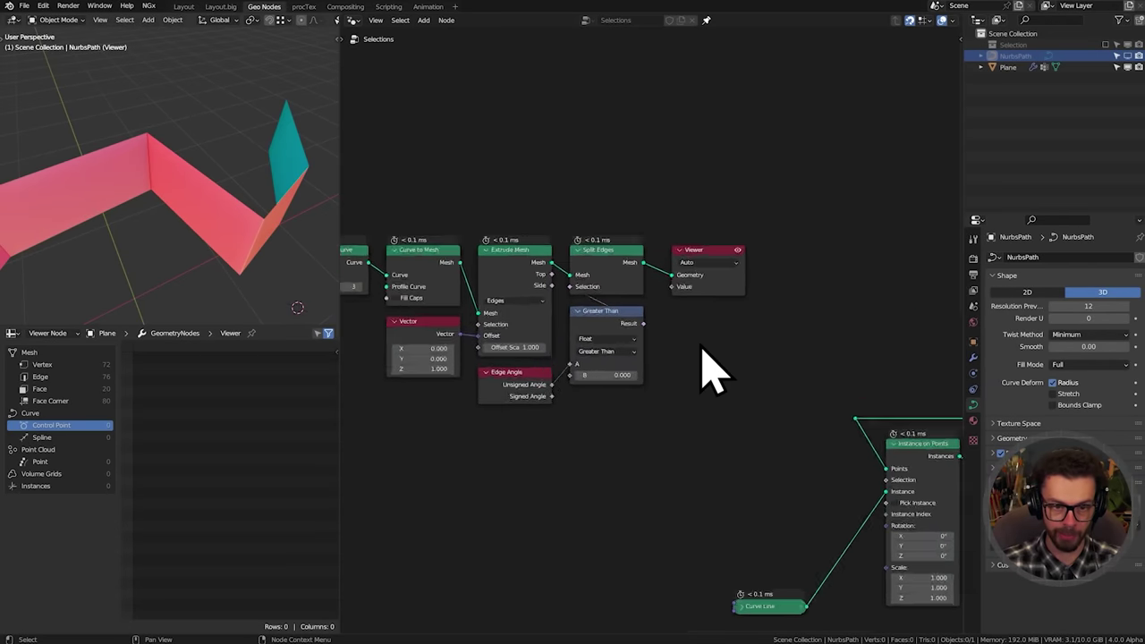
{"action": "left_click_drag", "start_coordinate": [683, 260], "coordinate": [711, 292]}
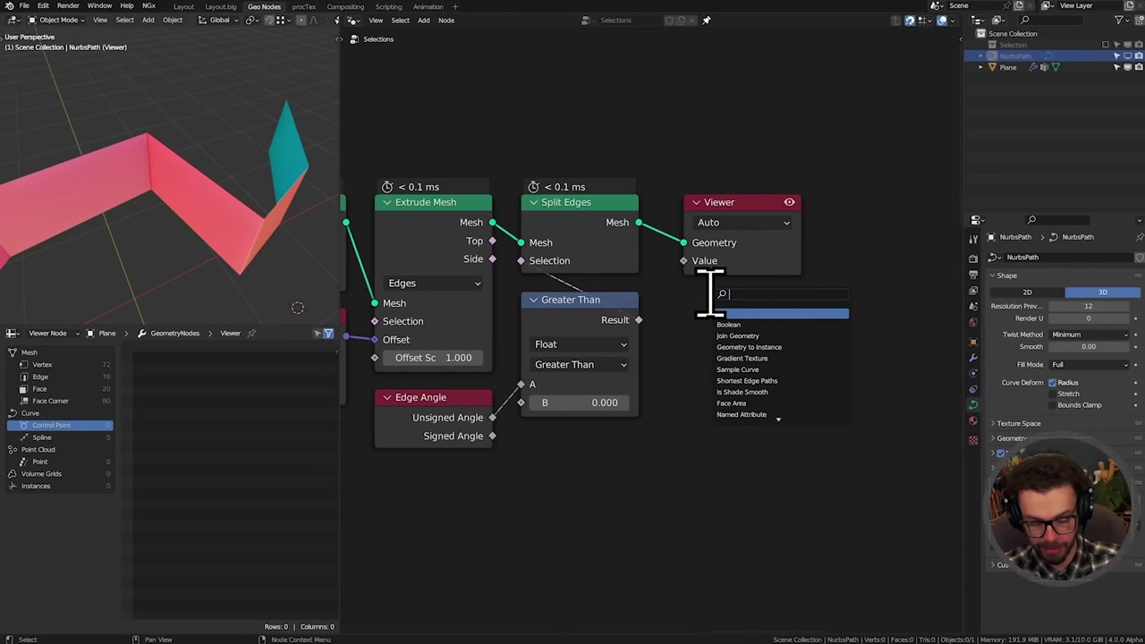
{"action": "type", "text": "mesh is"}
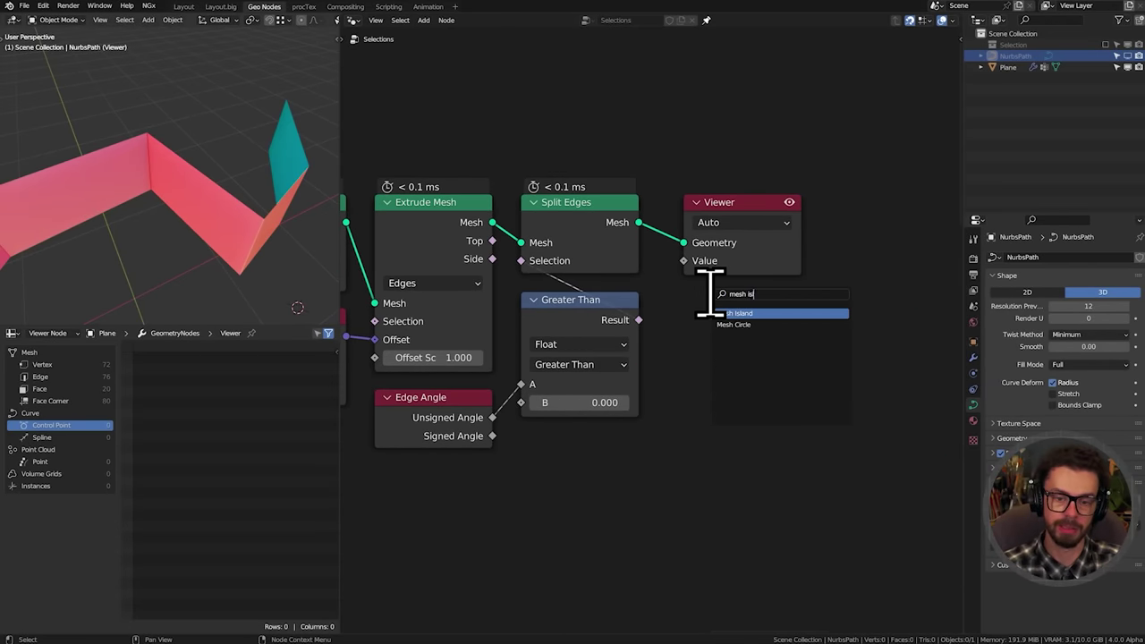
{"action": "key", "text": "Return"}
{"action": "left_click", "coordinate": [665, 324]}
Feed Mesh Island's Island Index into a new White Noise Texture and preview its Color output on the split mesh
{"action": "middle_click_drag", "start_coordinate": [724, 312], "coordinate": [662, 335]}
{"action": "left_click_drag", "start_coordinate": [694, 354], "coordinate": [804, 338]}
{"action": "type", "text": "whi"}
{"action": "key", "text": "Return"}
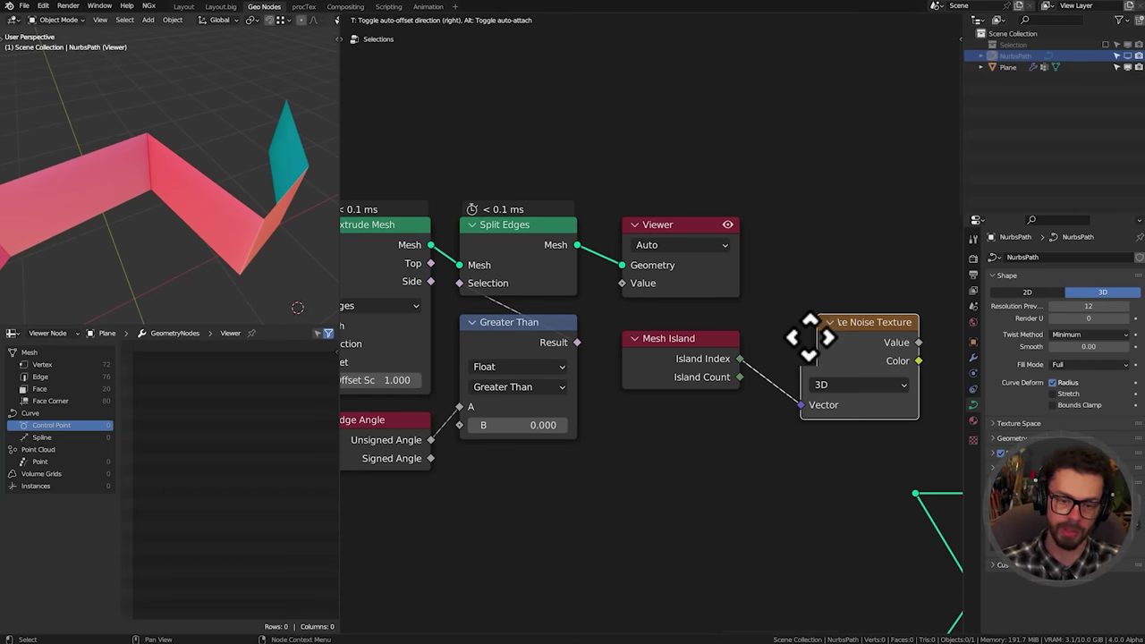
{"action": "left_click", "coordinate": [759, 358]}
{"action": "left_click", "coordinate": [813, 383], "text": "ctrl+shift"}
{"action": "middle_click_drag", "start_coordinate": [251, 259], "coordinate": [170, 172]}
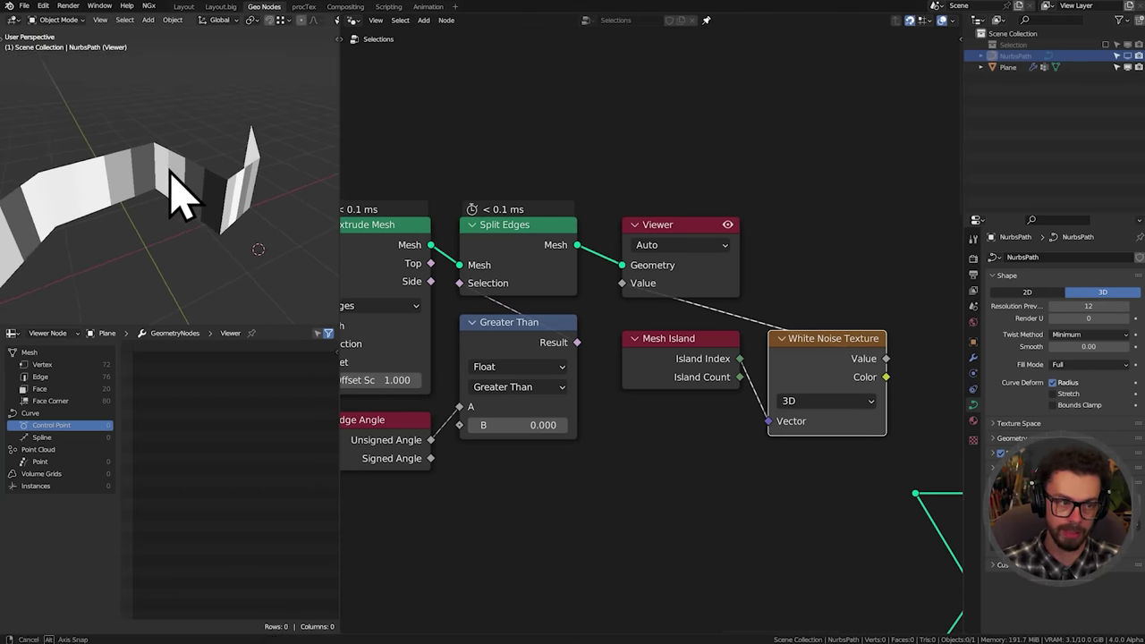
{"action": "left_click", "coordinate": [870, 398], "text": "ctrl+shift"}
Move the Viewer node past the White Noise Texture to free space after Split Edges
{"action": "left_click", "coordinate": [672, 231]}
{"action": "middle_click_drag", "start_coordinate": [662, 259], "coordinate": [550, 304]}
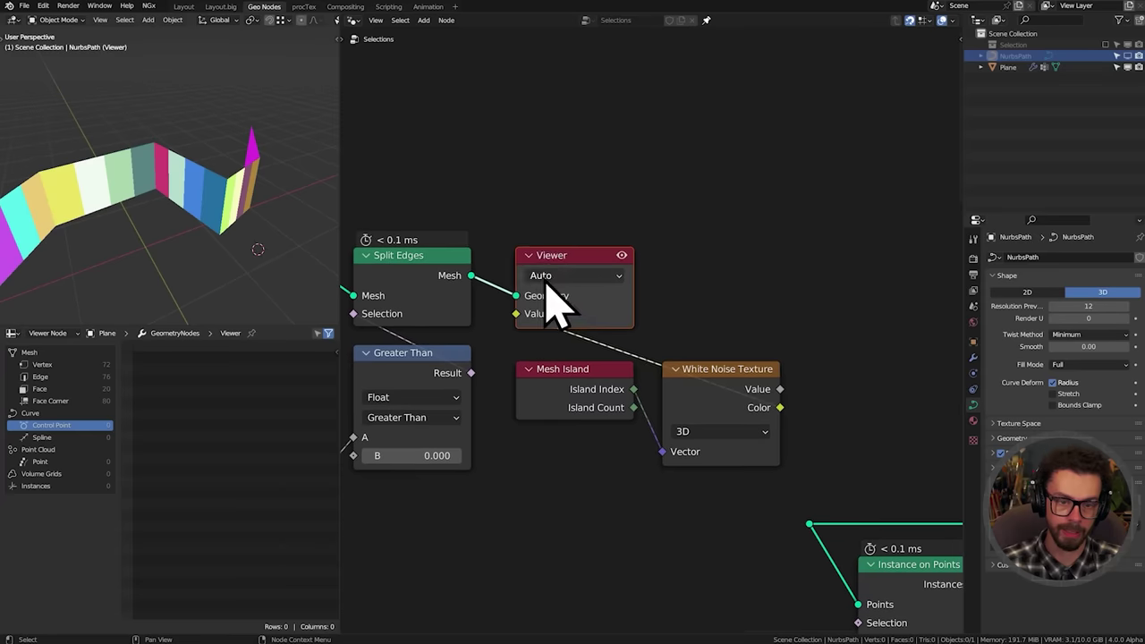
{"action": "left_click_drag", "start_coordinate": [550, 305], "coordinate": [827, 304]}
{"action": "middle_click_drag", "start_coordinate": [148, 192], "coordinate": [135, 206]}
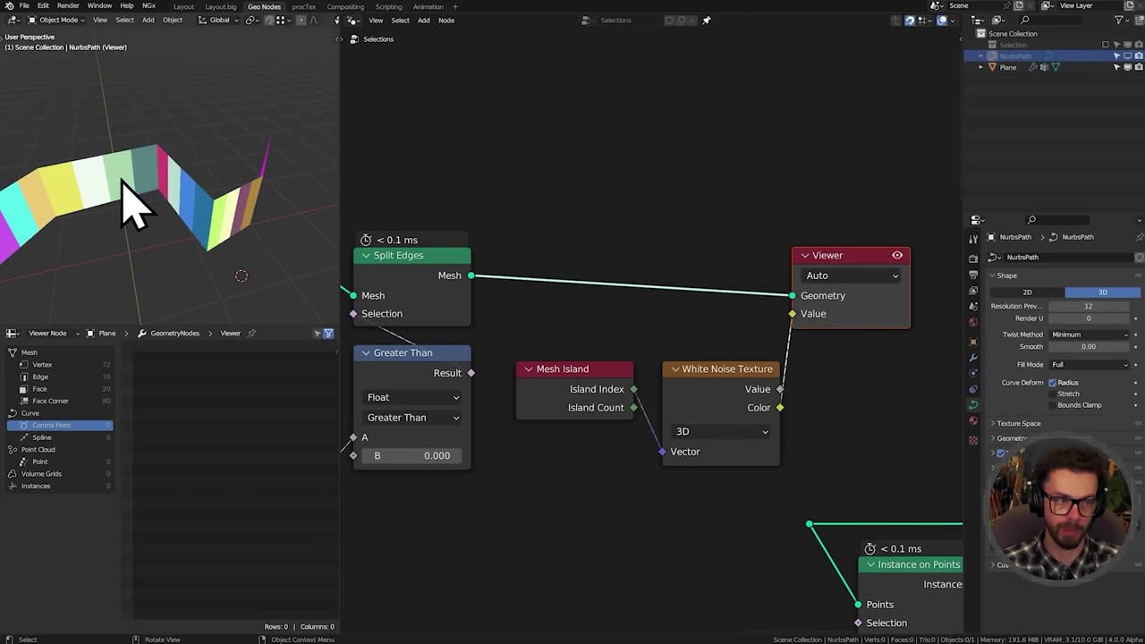
{"action": "right_click", "coordinate": [522, 310]}
{"action": "key", "text": "Escape"}
Raise the Greater Than node's B threshold to 0.280 so that only sharp edges are split
{"action": "middle_click_drag", "start_coordinate": [592, 320], "coordinate": [754, 289]}
{"action": "scroll", "coordinate": [808, 350], "scroll_direction": "up", "scroll_amount": 2}
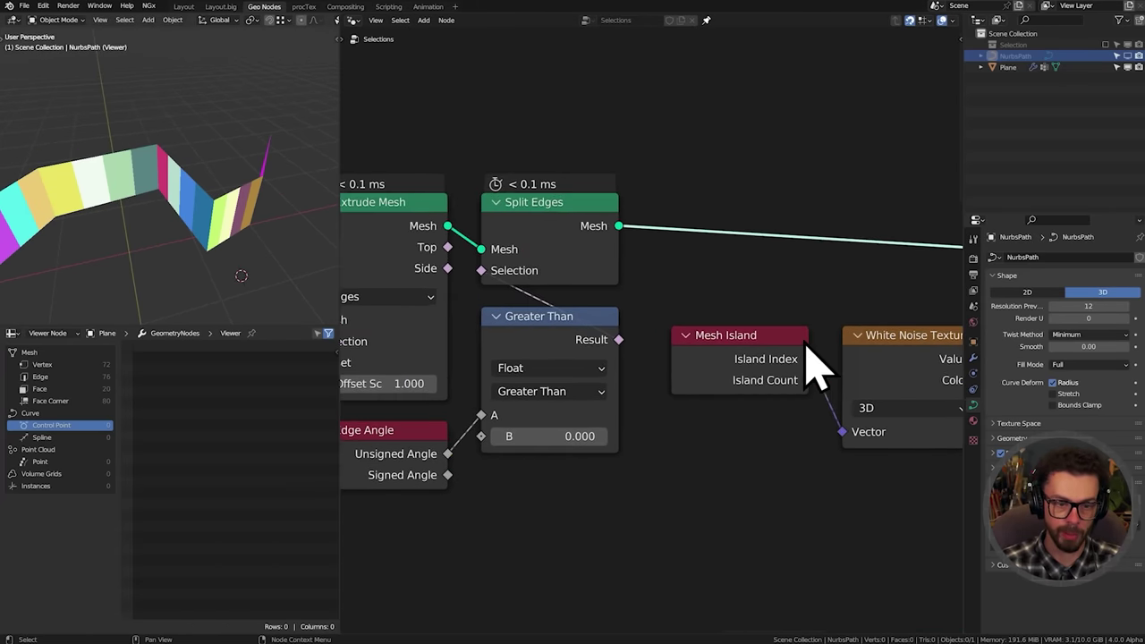
{"action": "middle_click_drag", "start_coordinate": [680, 295], "coordinate": [767, 277]}
{"action": "scroll", "coordinate": [729, 331], "scroll_direction": "up", "scroll_amount": 1}
{"action": "middle_click_drag", "start_coordinate": [686, 264], "coordinate": [761, 258]}
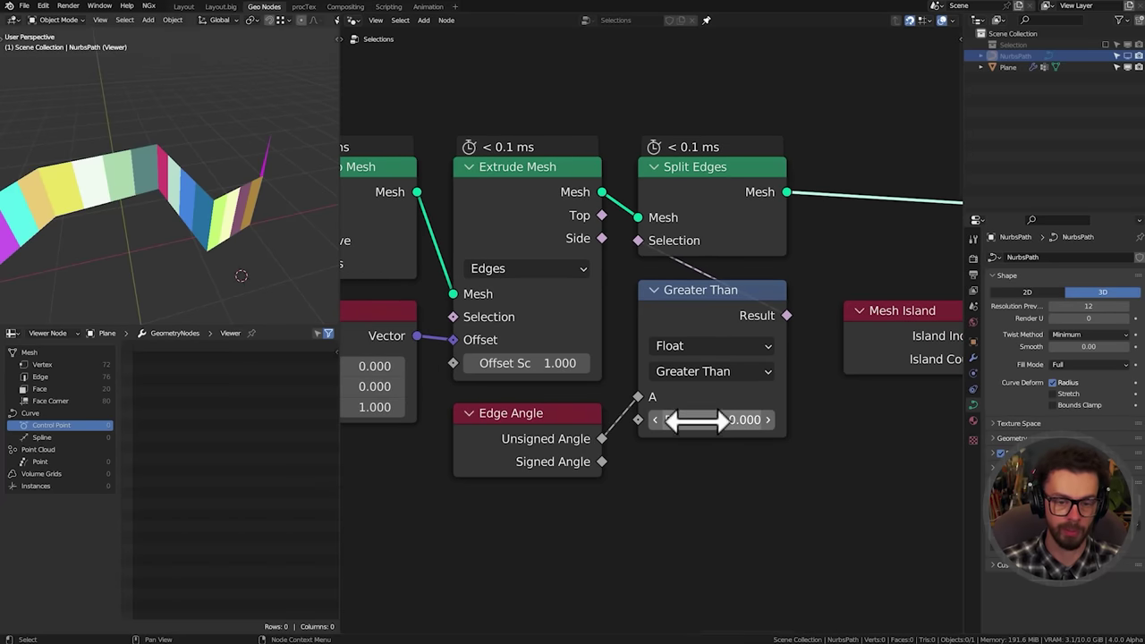
{"action": "left_click_drag", "start_coordinate": [716, 419], "coordinate": [742, 419]}
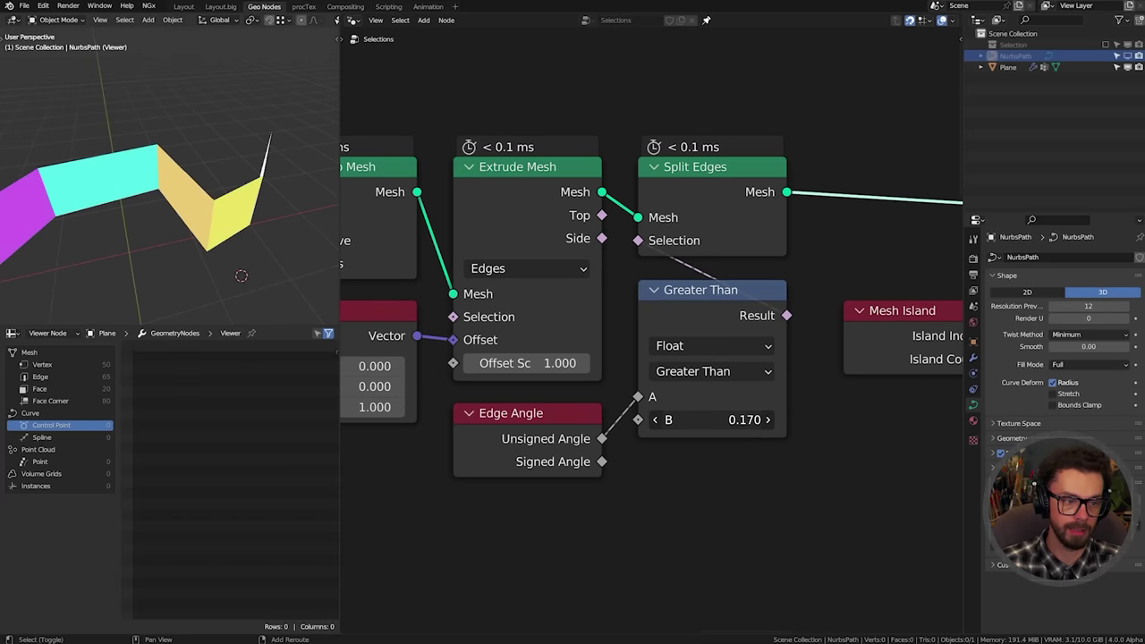
{"action": "middle_click_drag", "start_coordinate": [171, 194], "coordinate": [166, 167]}
Insert a Delete Geometry node after Split Edges and use Extrude Mesh's Top output as its Selection
{"action": "middle_click_drag", "start_coordinate": [771, 258], "coordinate": [537, 248]}
{"action": "scroll", "coordinate": [537, 248], "scroll_direction": "down", "scroll_amount": 2}
{"action": "middle_click_drag", "start_coordinate": [653, 247], "coordinate": [748, 264]}
{"action": "scroll", "coordinate": [748, 264], "scroll_direction": "down", "scroll_amount": 1}
{"action": "key", "text": "shift+a"}
{"action": "left_click", "coordinate": [772, 185]}
{"action": "type", "text": "de"}
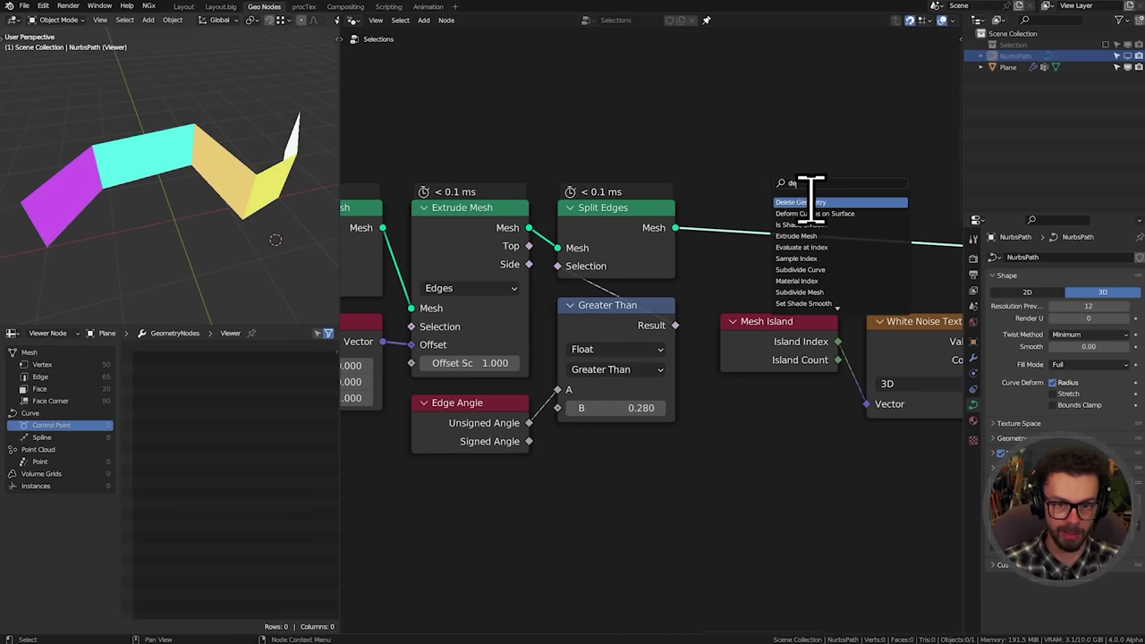
{"action": "left_click", "coordinate": [811, 201]}
{"action": "left_click", "coordinate": [757, 250]}
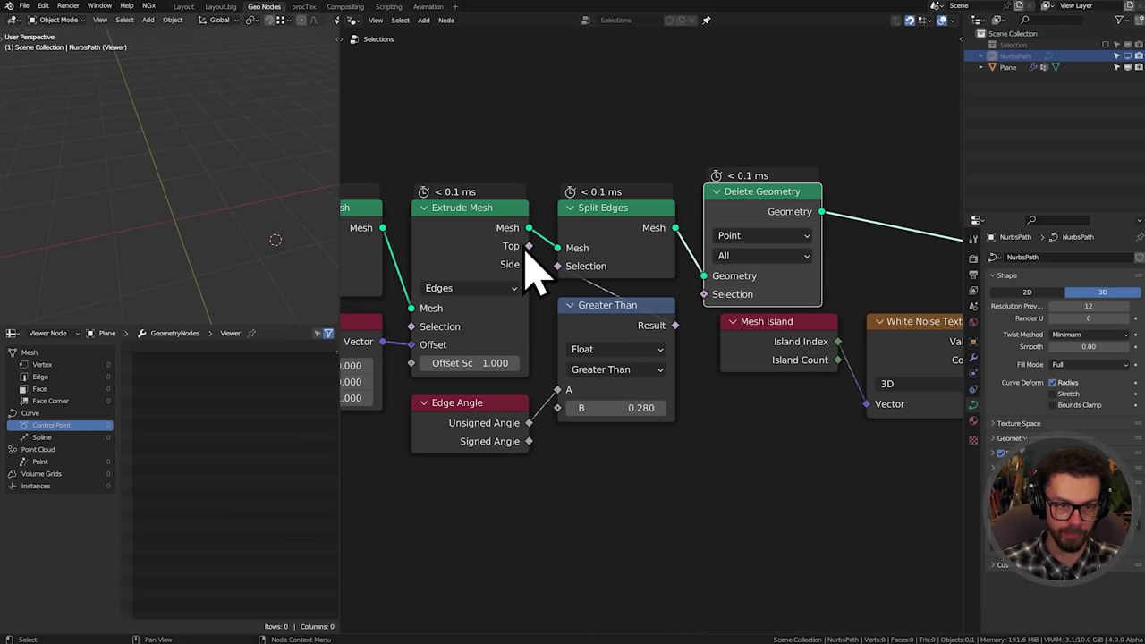
{"action": "left_click_drag", "start_coordinate": [527, 248], "coordinate": [706, 294]}
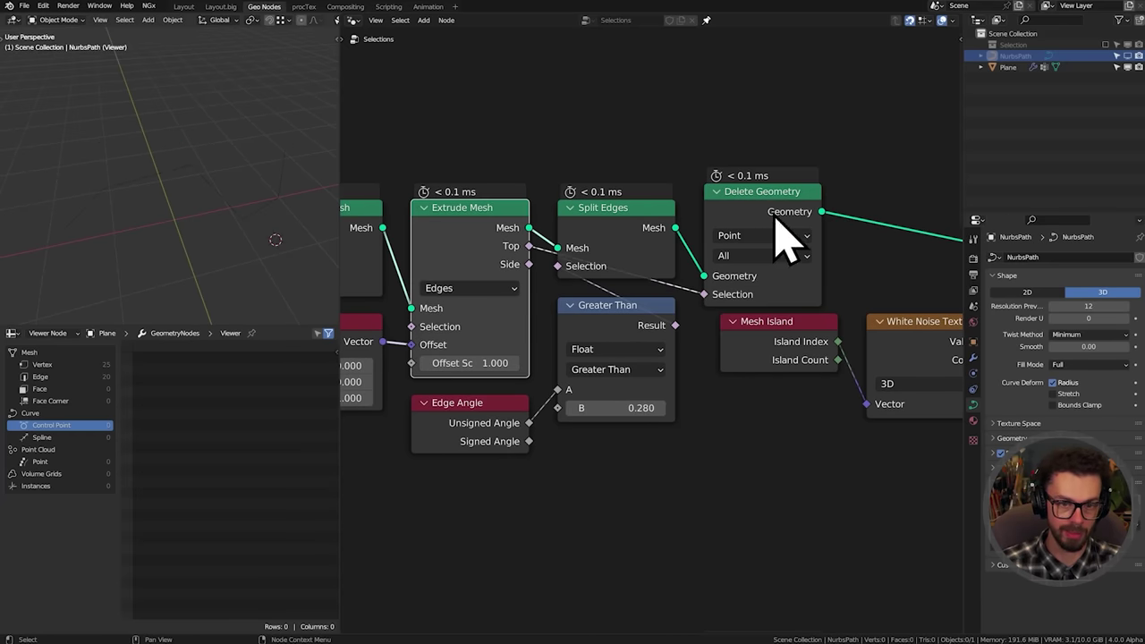
{"action": "left_click_drag", "start_coordinate": [774, 215], "coordinate": [777, 232]}
Move the Mesh Island and White Noise Texture nodes together to sit below the Delete Geometry node
{"action": "middle_click_drag", "start_coordinate": [835, 330], "coordinate": [716, 307]}
{"action": "left_click_drag", "start_coordinate": [721, 356], "coordinate": [813, 317]}
{"action": "key", "text": "g"}
{"action": "left_click", "coordinate": [797, 380]}
Insert a Mesh to Curve node between Delete Geometry and the Viewer
{"action": "key", "text": "shift+a"}
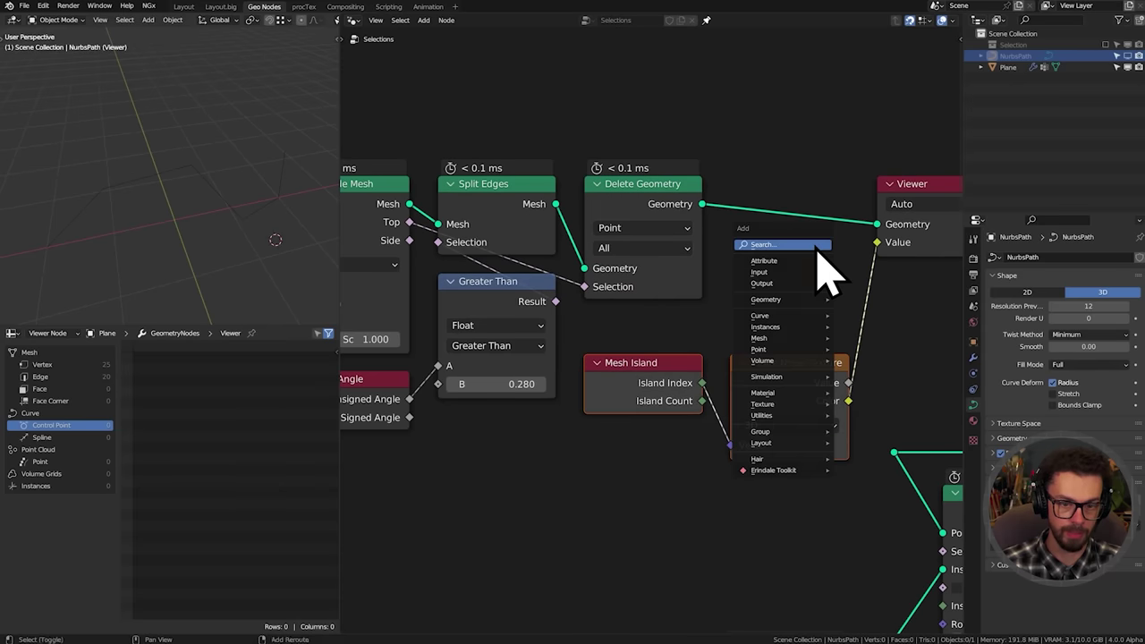
{"action": "left_click", "coordinate": [816, 246]}
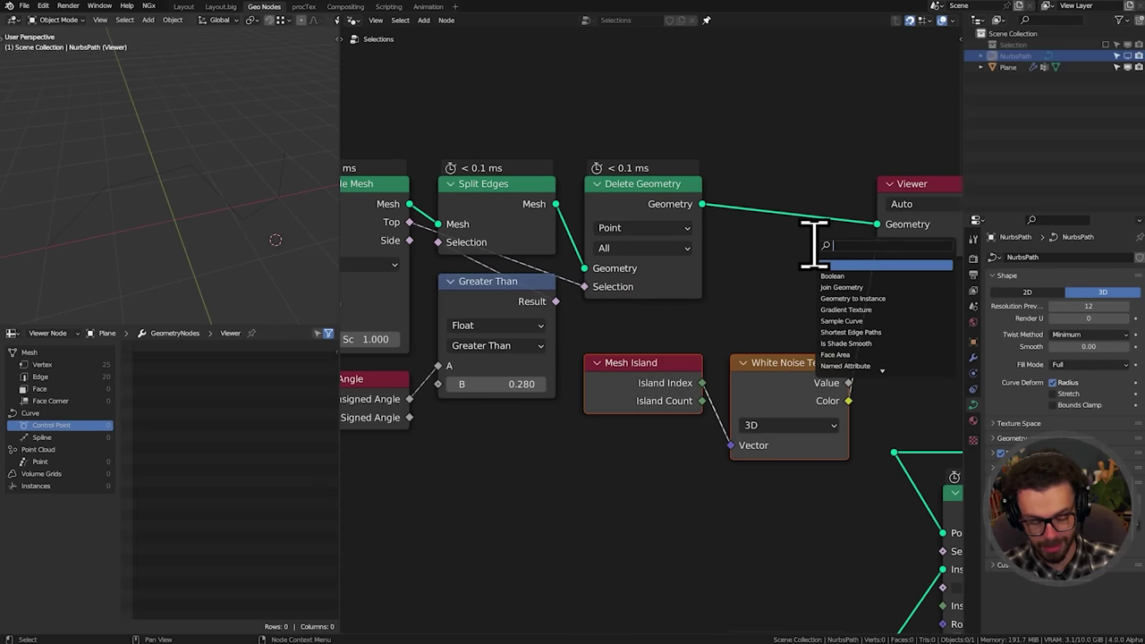
{"action": "type", "text": "m to c"}
{"action": "key", "text": "Return"}
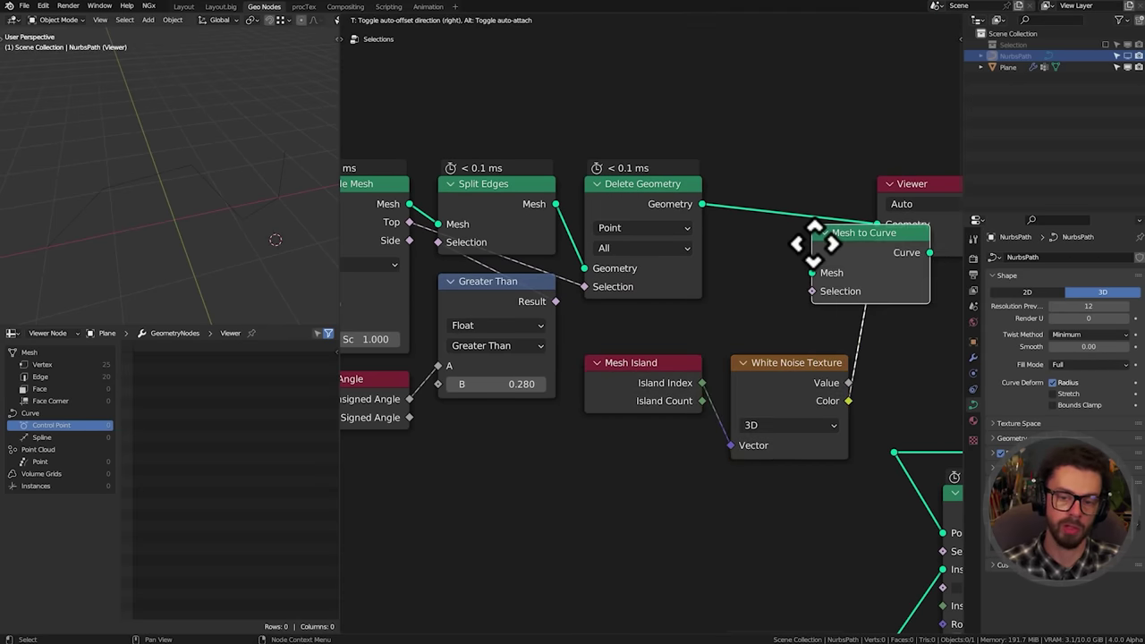
{"action": "left_click", "coordinate": [757, 198]}
{"action": "left_click_drag", "start_coordinate": [810, 201], "coordinate": [780, 202]}
Shift the Mesh Island and White Noise Texture pair farther down from the main node chain
{"action": "scroll", "coordinate": [805, 269], "scroll_direction": "down", "scroll_amount": 1}
{"action": "middle_click_drag", "start_coordinate": [805, 268], "coordinate": [672, 210]}
{"action": "left_click_drag", "start_coordinate": [777, 156], "coordinate": [832, 234]}
{"action": "left_click_drag", "start_coordinate": [528, 291], "coordinate": [619, 415]}
{"action": "middle_click_drag", "start_coordinate": [693, 307], "coordinate": [713, 247]}
{"action": "key", "text": "g"}
{"action": "left_click", "coordinate": [693, 295]}
Bring the CHANGE DOMAIN frame from the other selection examples over to the edge angle node setup
{"action": "middle_click_drag", "start_coordinate": [623, 330], "coordinate": [718, 259]}
{"action": "scroll", "coordinate": [545, 333], "scroll_direction": "down", "scroll_amount": 3}
{"action": "scroll", "coordinate": [545, 332], "scroll_direction": "down", "scroll_amount": 1}
{"action": "middle_click_drag", "start_coordinate": [523, 322], "coordinate": [795, 245]}
{"action": "middle_click_drag", "start_coordinate": [598, 315], "coordinate": [746, 265]}
{"action": "scroll", "coordinate": [680, 367], "scroll_direction": "down", "scroll_amount": 3}
{"action": "middle_click_drag", "start_coordinate": [676, 390], "coordinate": [766, 324]}
{"action": "scroll", "coordinate": [651, 322], "scroll_direction": "down", "scroll_amount": 3}
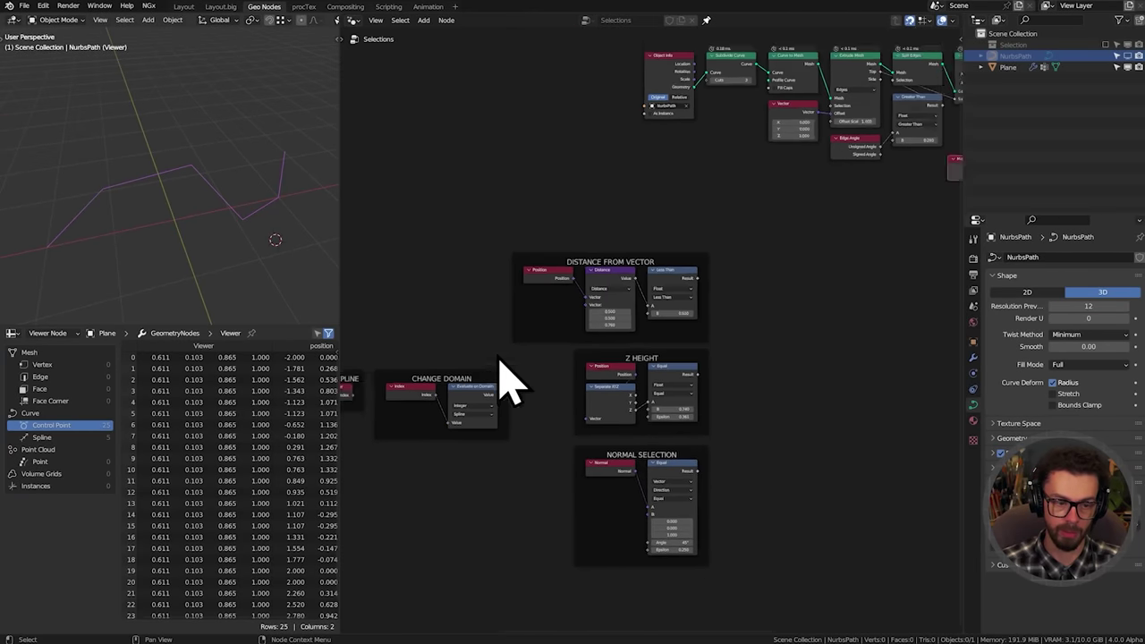
{"action": "middle_click_drag", "start_coordinate": [497, 361], "coordinate": [417, 374]}
{"action": "left_click", "coordinate": [614, 336]}
{"action": "key", "text": "g"}
{"action": "left_click", "coordinate": [839, 231]}
Connect Evaluate on Domain's Value output to the White Noise Texture's Vector input in place of Island Index
{"action": "middle_click_drag", "start_coordinate": [840, 231], "coordinate": [609, 389]}
{"action": "scroll", "coordinate": [632, 365], "scroll_direction": "up", "scroll_amount": 7}
{"action": "left_click_drag", "start_coordinate": [605, 379], "coordinate": [739, 295]}
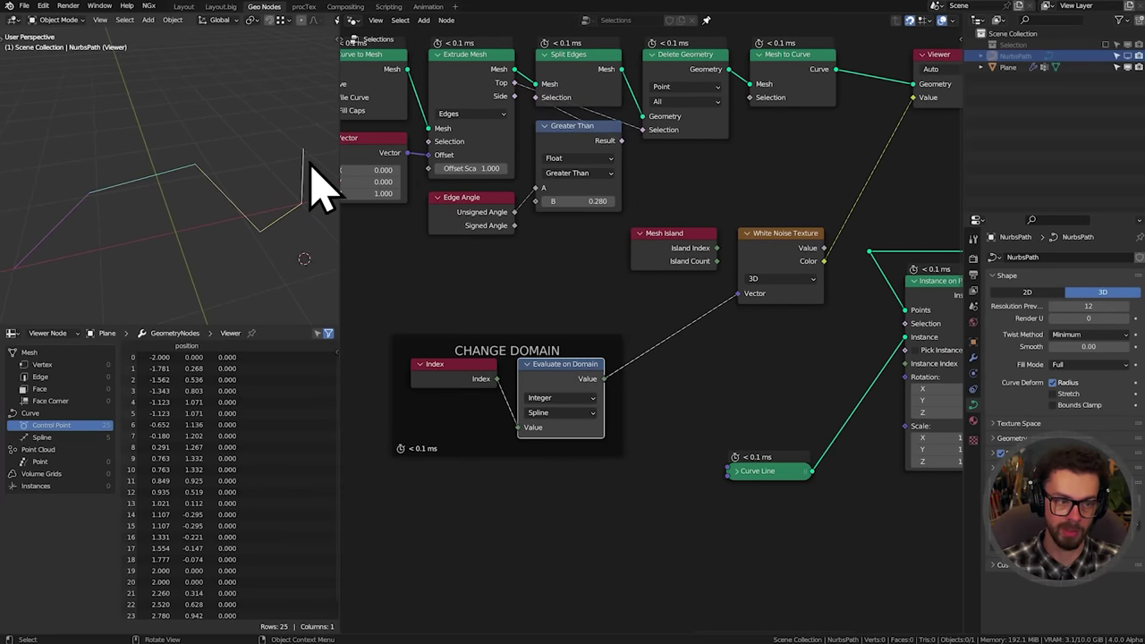
Cut the links into the Viewer, insert a Trim Curve node between Mesh to Curve and the Viewer, and select the Plane object
{"action": "middle_click_drag", "start_coordinate": [667, 304], "coordinate": [532, 376]}
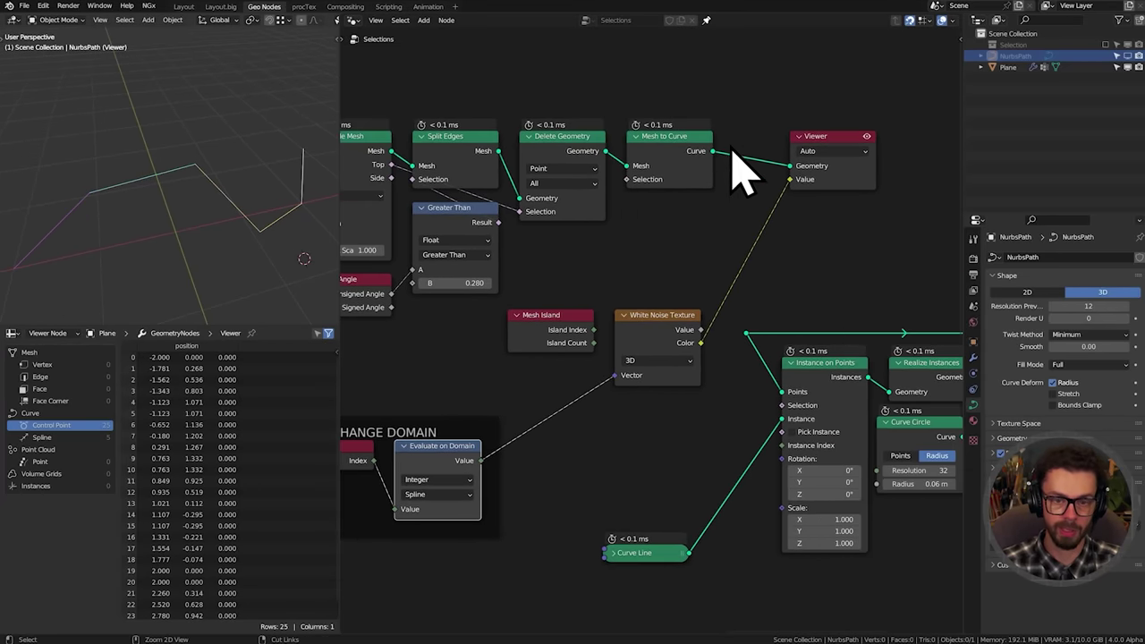
{"action": "right_click_drag", "start_coordinate": [771, 154], "coordinate": [775, 277], "text": "ctrl"}
{"action": "scroll", "coordinate": [716, 281], "scroll_direction": "up", "scroll_amount": 3}
{"action": "key", "text": "shift+a"}
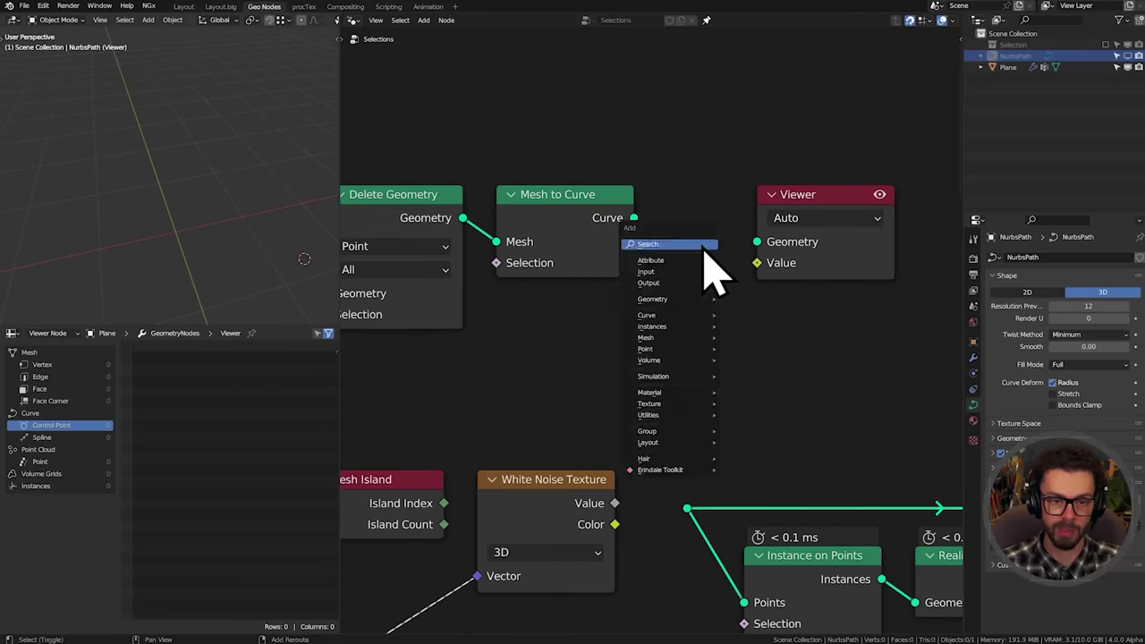
{"action": "type", "text": "tr"}
{"action": "left_click", "coordinate": [746, 263]}
{"action": "left_click", "coordinate": [730, 226]}
{"action": "left_click_drag", "start_coordinate": [635, 218], "coordinate": [686, 269]}
{"action": "left_click", "coordinate": [729, 237], "text": "ctrl+shift"}
{"action": "left_click_drag", "start_coordinate": [874, 256], "coordinate": [934, 255]}
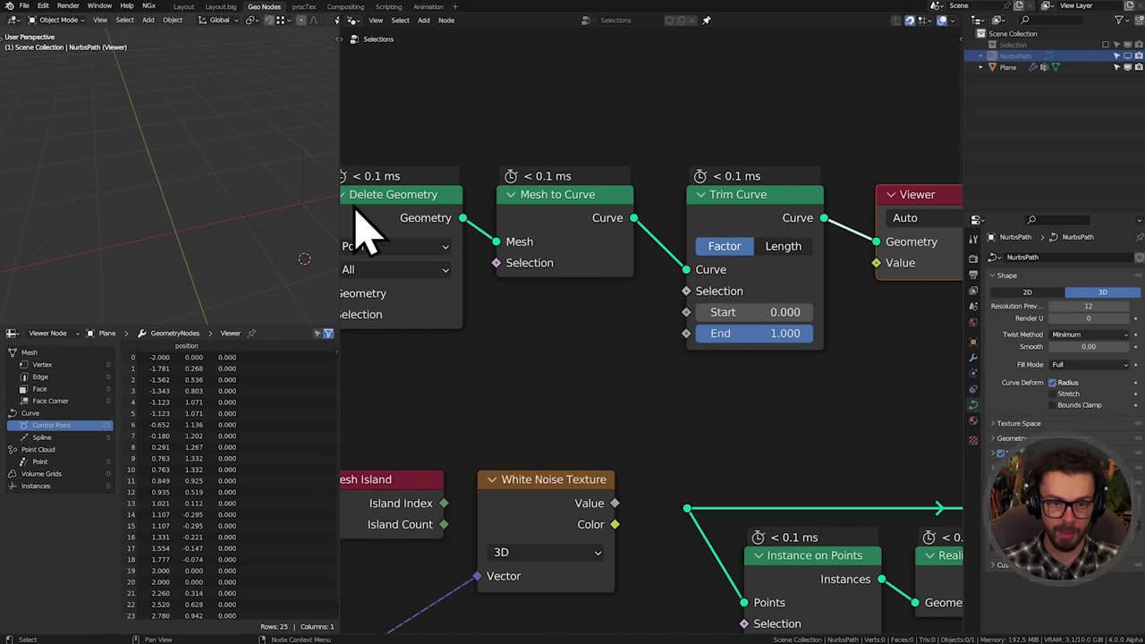
{"action": "left_click", "coordinate": [212, 166]}
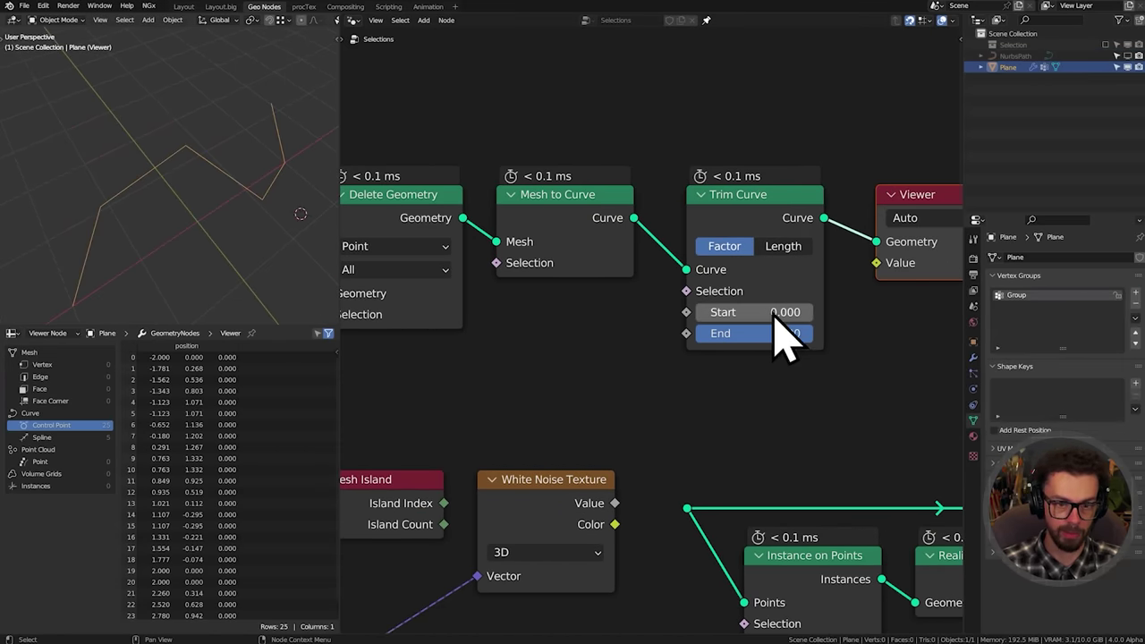
Trim the split curves with a Start factor of 0.174 and an End factor of 0.652
{"action": "mouse_move", "coordinate": [771, 312]}
{"action": "left_mouse_down"}
{"action": "mouse_move", "coordinate": [803, 312]}
{"action": "mouse_move", "coordinate": [792, 312]}
{"action": "left_mouse_up"}
{"action": "left_click_drag", "start_coordinate": [772, 333], "coordinate": [735, 333]}
{"action": "scroll", "coordinate": [773, 338], "scroll_direction": "down", "scroll_amount": 2}
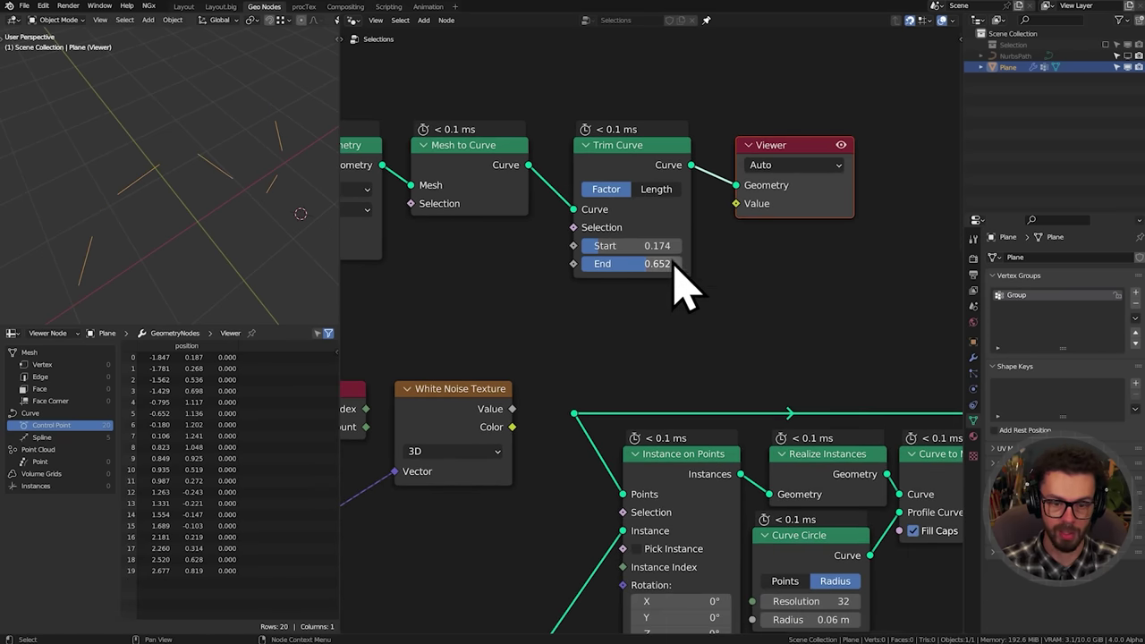
Feed the Trim Curve output into the Instance on Points branch in place of the Viewer, and reset Start to 0.000 and End to 1.000
{"action": "left_click_drag", "start_coordinate": [691, 165], "coordinate": [577, 414]}
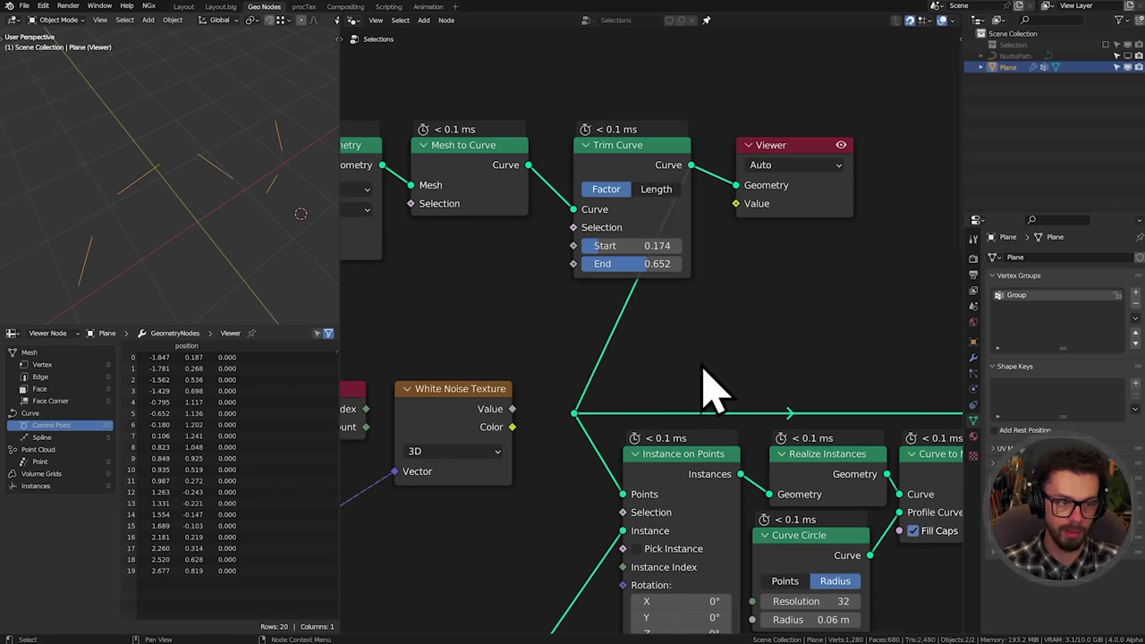
{"action": "middle_click_drag", "start_coordinate": [689, 312], "coordinate": [675, 317]}
{"action": "left_click_drag", "start_coordinate": [755, 272], "coordinate": [758, 274]}
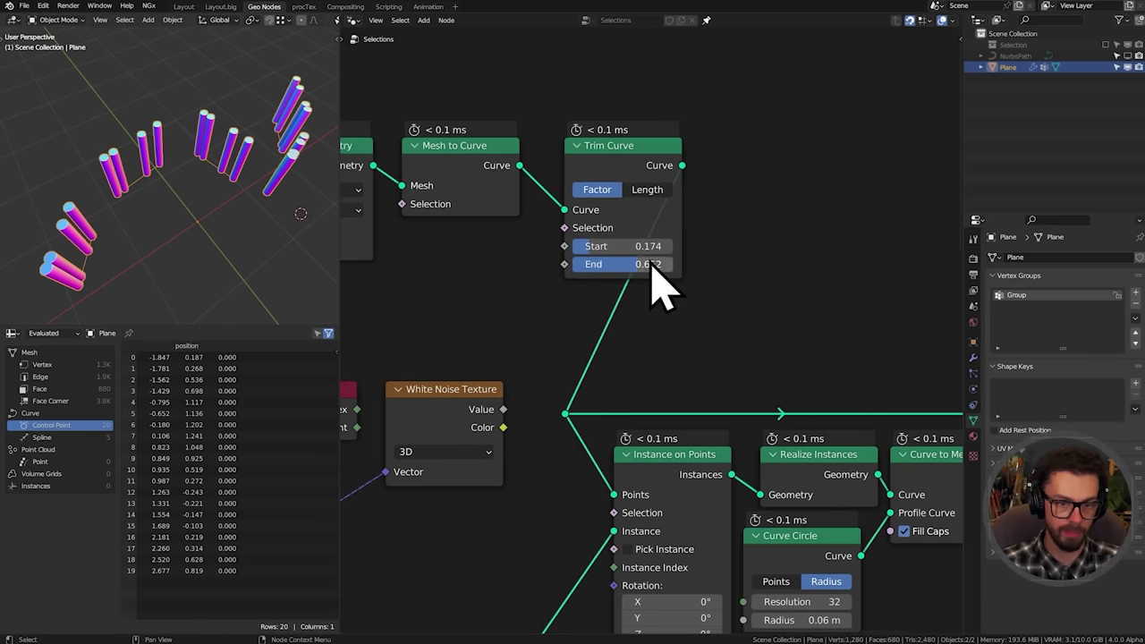
{"action": "left_click_drag", "start_coordinate": [651, 248], "coordinate": [673, 271]}
{"action": "scroll", "coordinate": [681, 295], "scroll_direction": "down", "scroll_amount": 3}
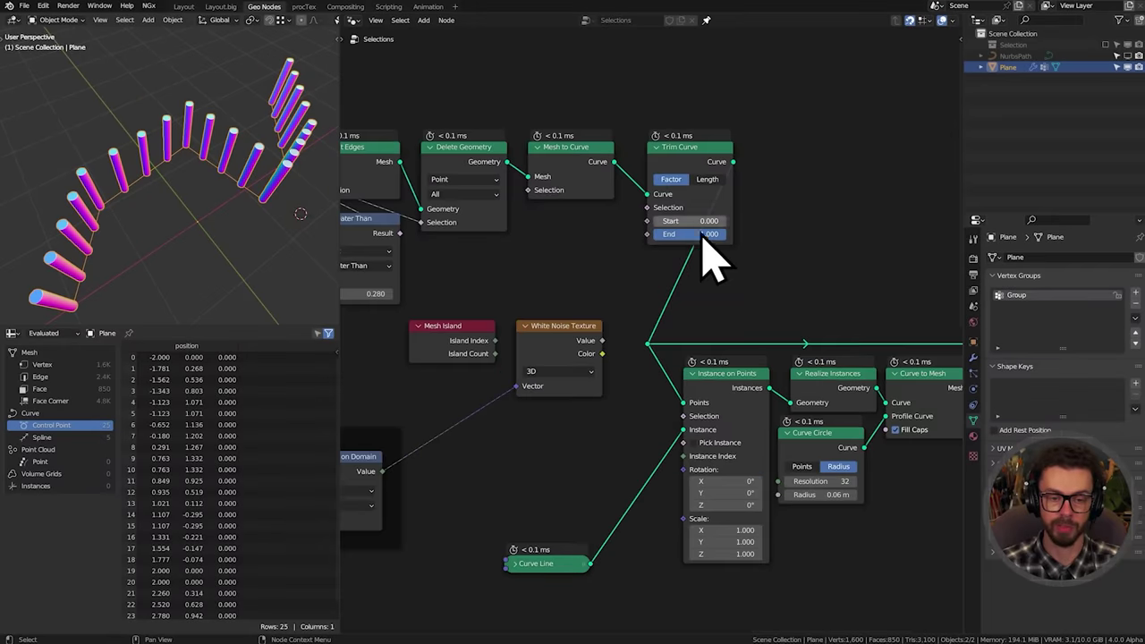
Add an Endpoint Selection node with Start Size 0 and End Size 1, and connect it to Instance on Points' Selection
{"action": "key", "text": "shift+a"}
{"action": "type", "text": "endpoint"}
{"action": "key", "text": "Return"}
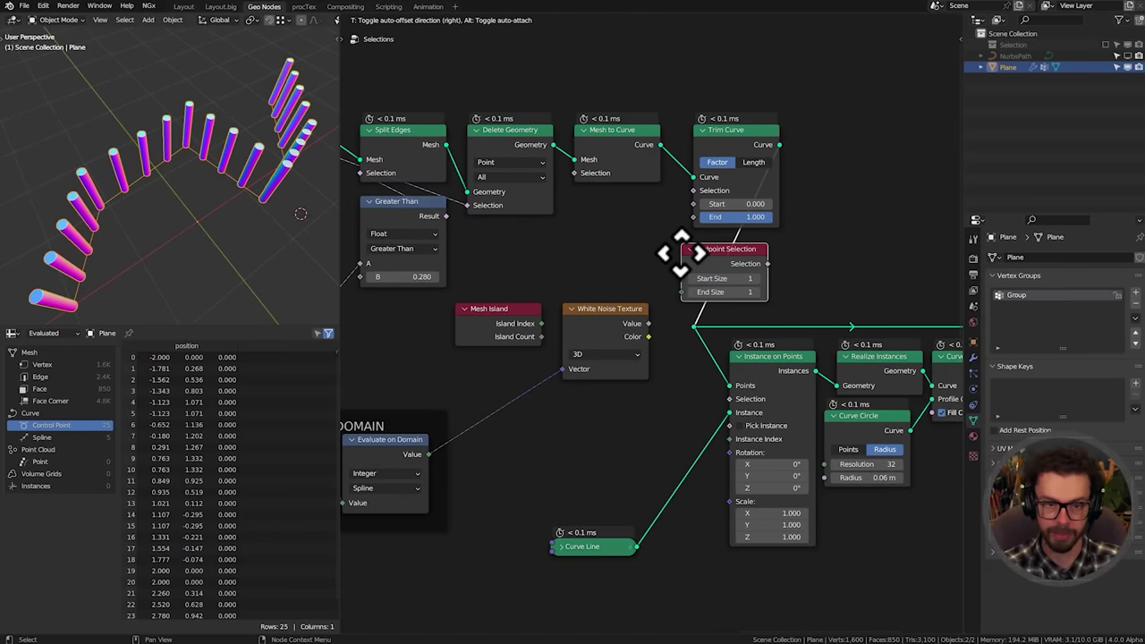
{"action": "left_click", "coordinate": [572, 402]}
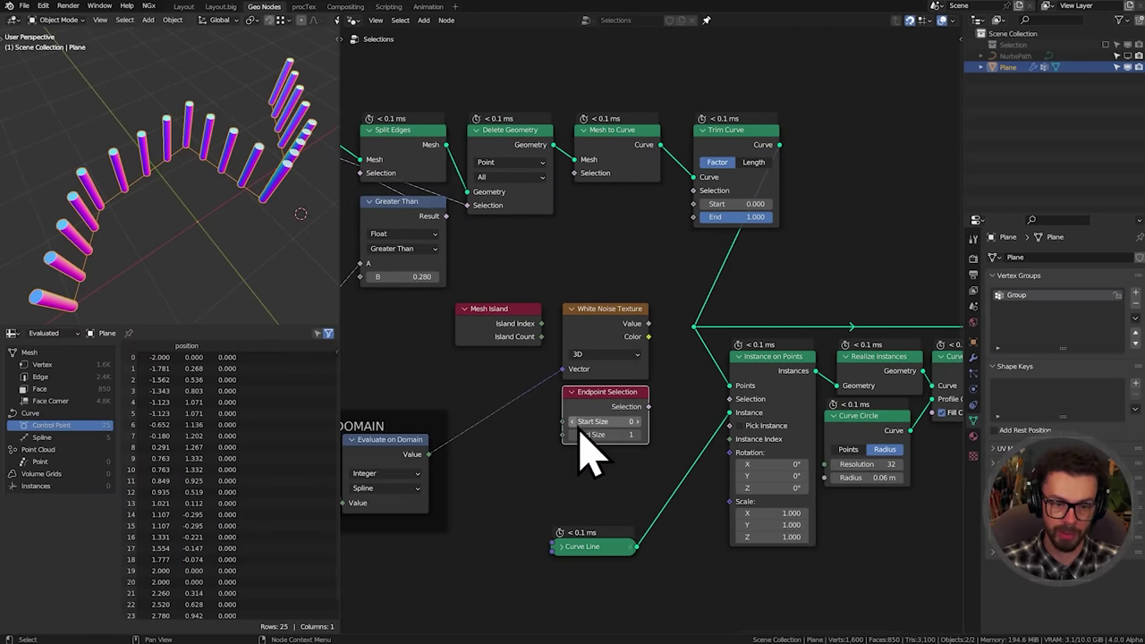
{"action": "left_click_drag", "start_coordinate": [649, 407], "coordinate": [729, 399]}
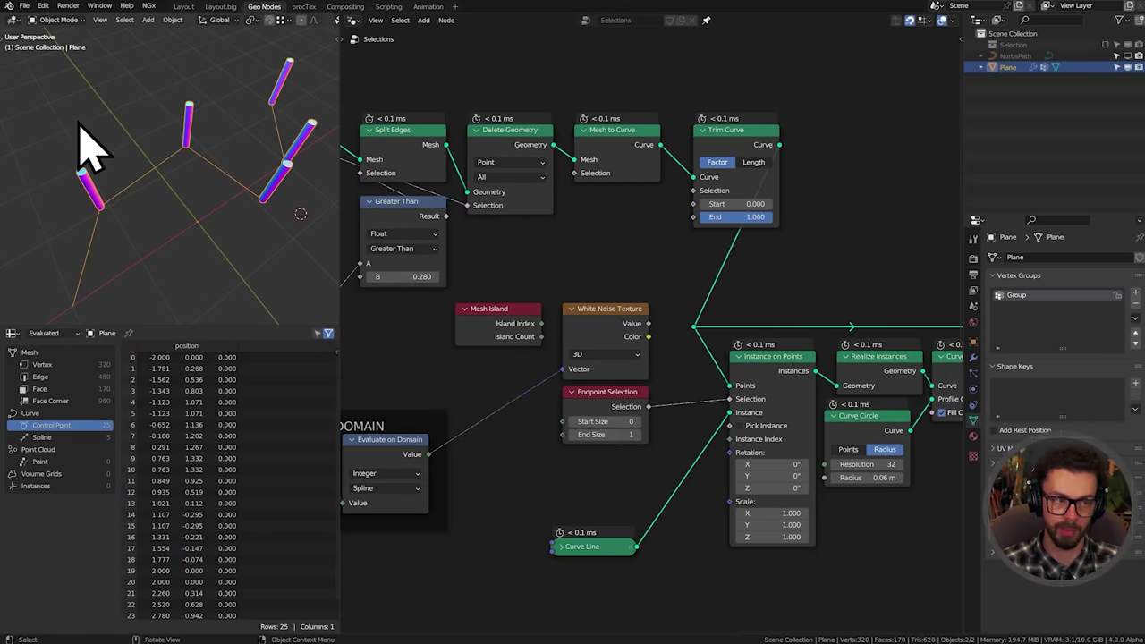
Move the Trim Curve node closer to Mesh to Curve so the chain is evenly spaced
{"action": "left_click_drag", "start_coordinate": [756, 218], "coordinate": [803, 176]}
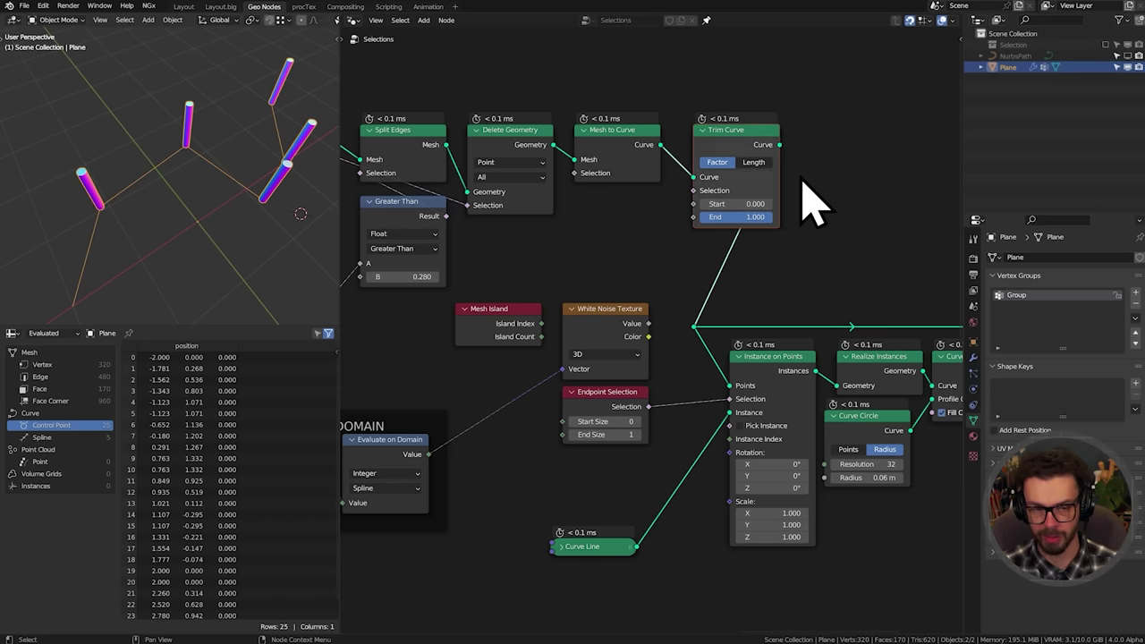
{"action": "key", "text": "g"}
{"action": "left_click", "coordinate": [806, 168]}
{"action": "scroll", "coordinate": [609, 250], "scroll_direction": "down", "scroll_amount": 2}
{"action": "middle_click_drag", "start_coordinate": [561, 265], "coordinate": [626, 243]}
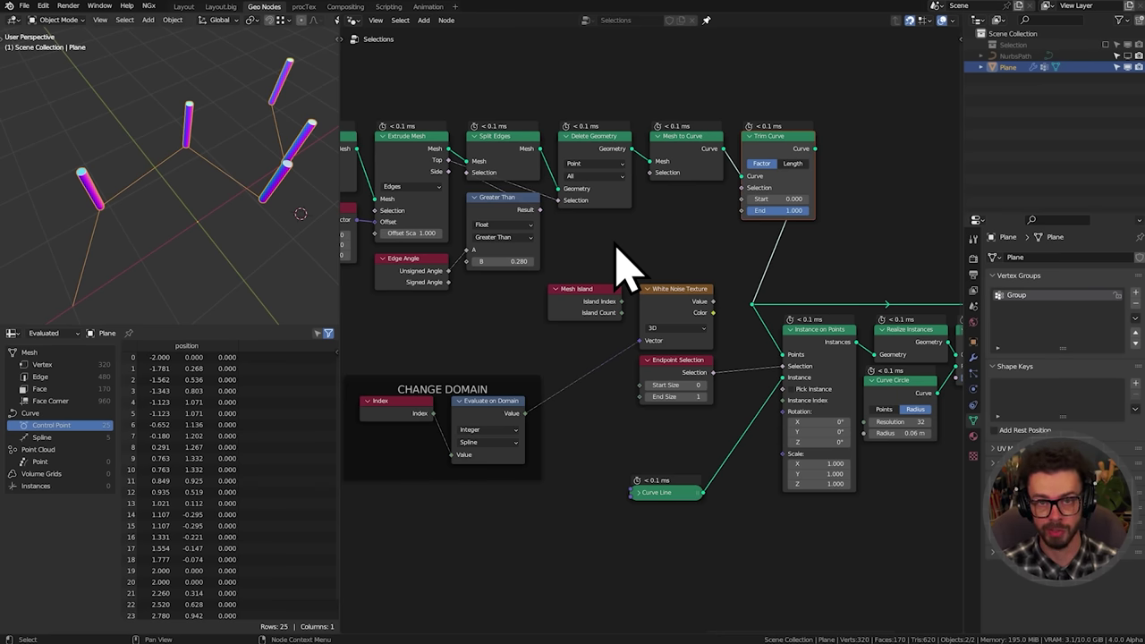
{"action": "scroll", "coordinate": [629, 170], "scroll_direction": "down", "scroll_amount": 1}
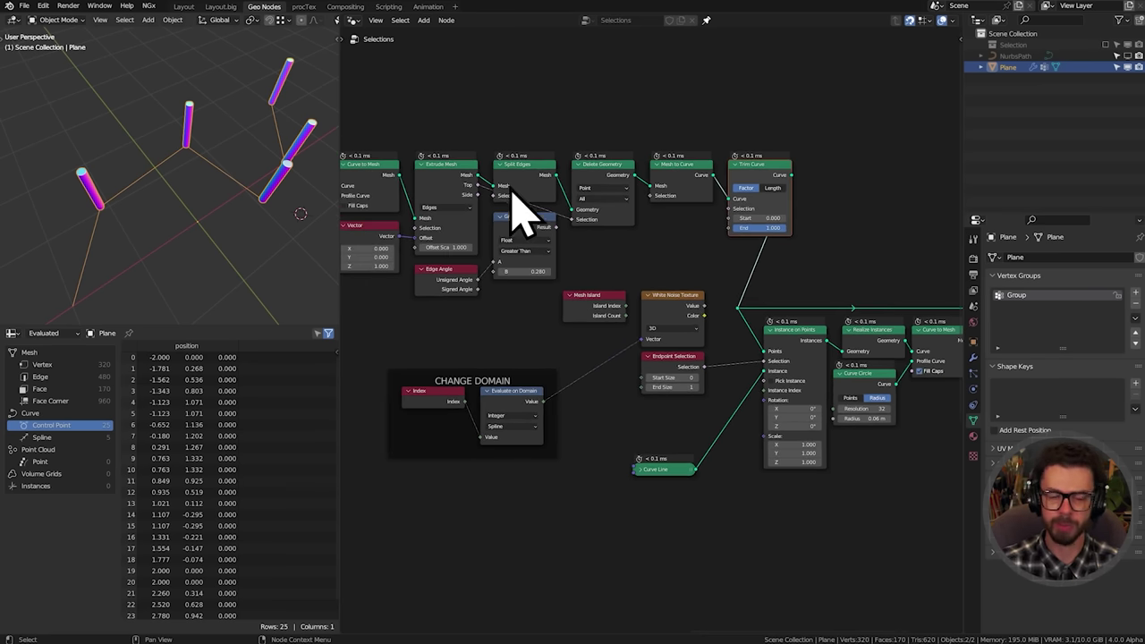
Add a torus mesh in the maximized 3D viewport, place it beside the cylinders, and enter Edit Mode with it framed
{"action": "key", "text": "ctrl+space"}
{"action": "key", "text": "shift+a"}
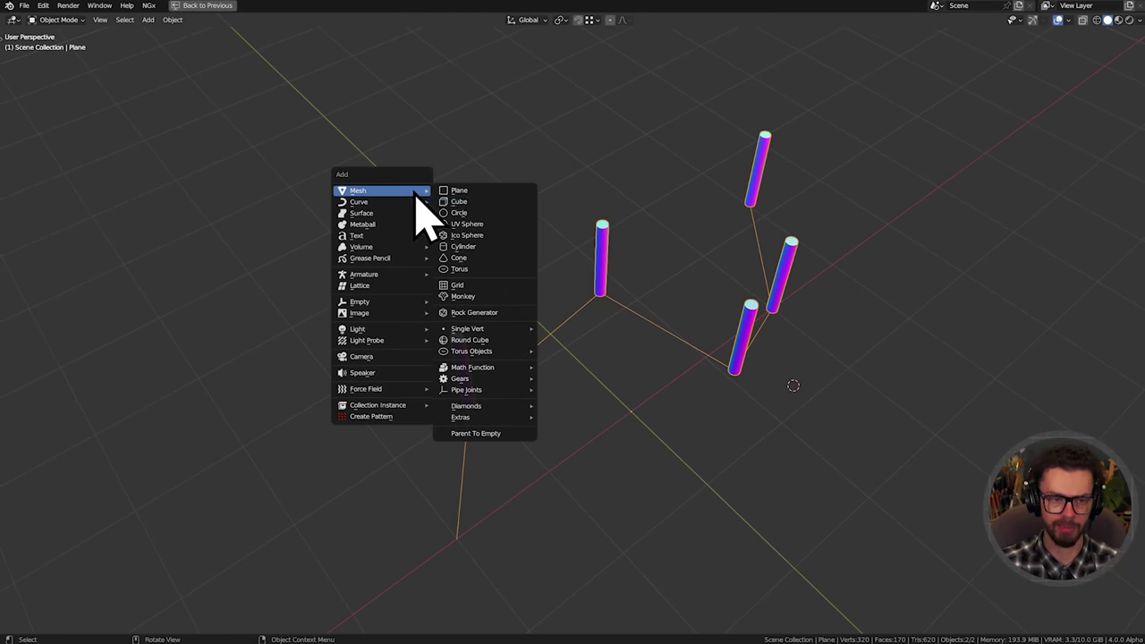
{"action": "left_click", "coordinate": [478, 267]}
{"action": "middle_click_drag", "start_coordinate": [478, 267], "coordinate": [524, 263]}
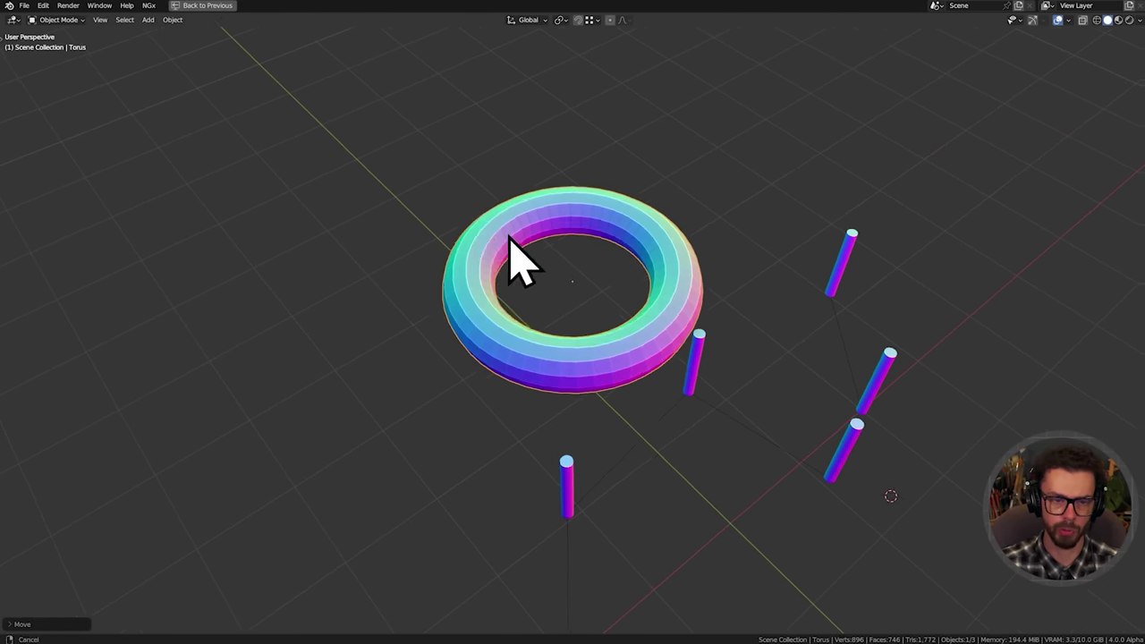
{"action": "key", "text": "Tab"}
{"action": "key", "text": "KP_Decimal"}
Select a vertex on the torus's near upper side and repeatedly grow and shrink the selection around it
{"action": "left_click", "coordinate": [441, 413]}
{"action": "middle_click_drag", "start_coordinate": [507, 425], "coordinate": [538, 359], "text": "shift"}
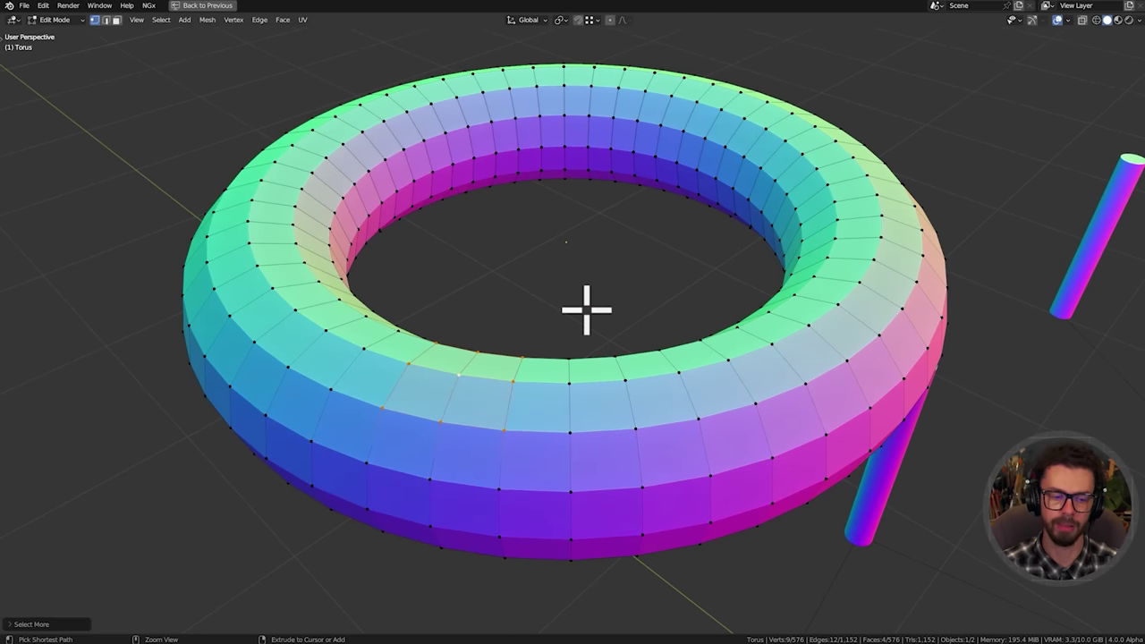
{"action": "key", "text": "ctrl+KP_Add"}
{"action": "key", "text": "ctrl+KP_Add"}
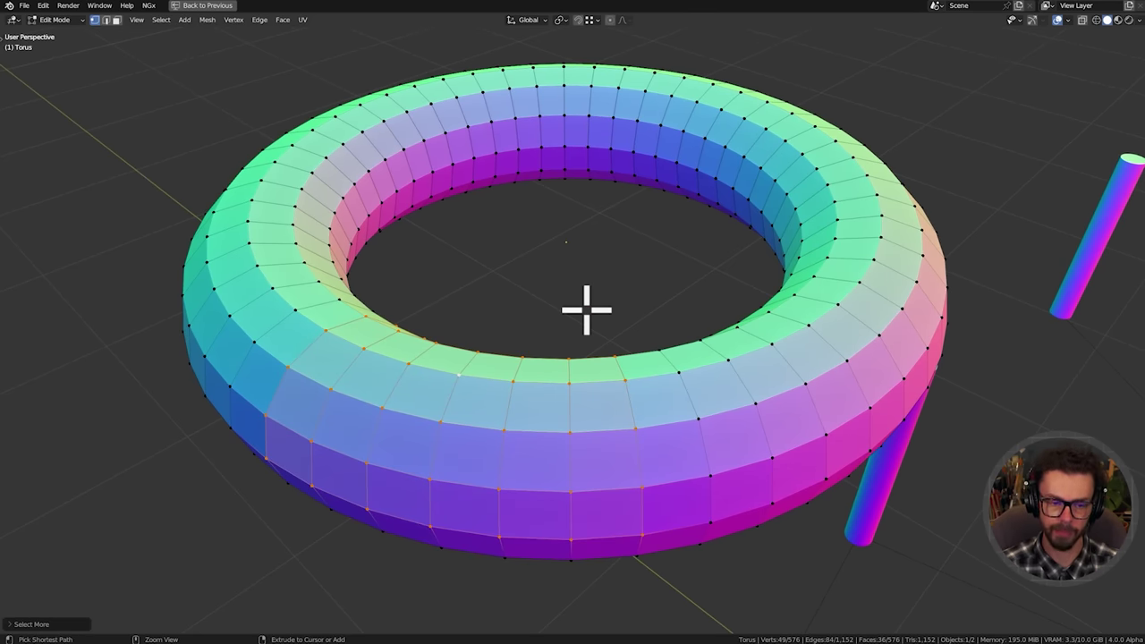
{"action": "key", "text": "ctrl+KP_Subtract"}
{"action": "key", "text": "ctrl+KP_Subtract"}
{"action": "key", "text": "ctrl+KP_Add"}
{"action": "key", "text": "ctrl+KP_Add"}
{"action": "key", "text": "ctrl+KP_Add"}
{"action": "key", "text": "ctrl+KP_Add"}
{"action": "key", "text": "ctrl+KP_Add"}
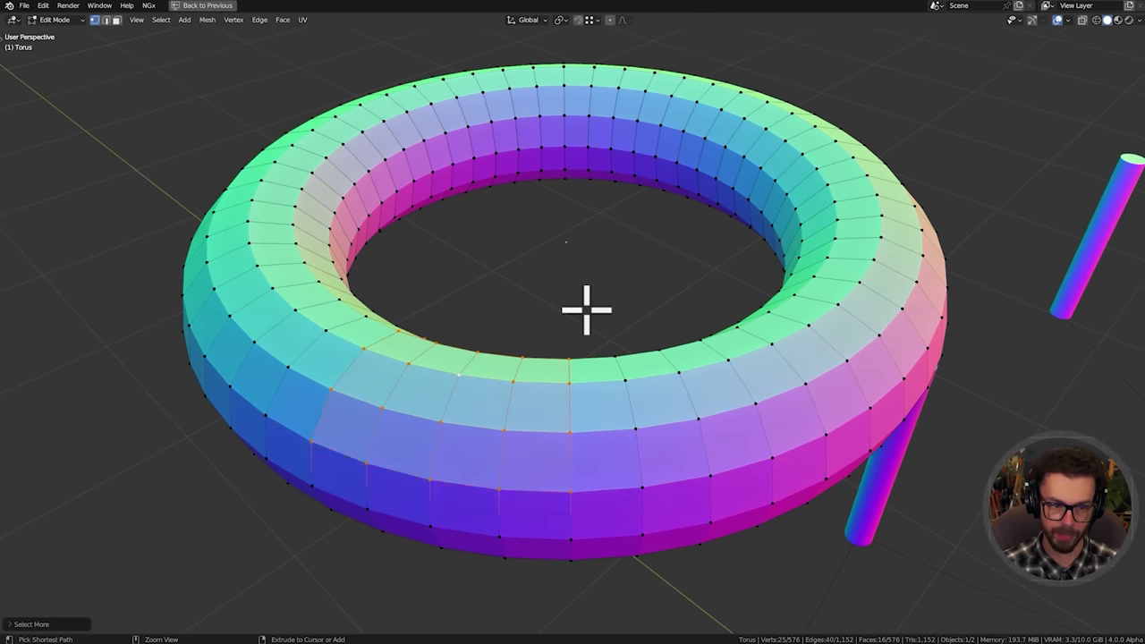
{"action": "key", "text": "ctrl+KP_Add"}
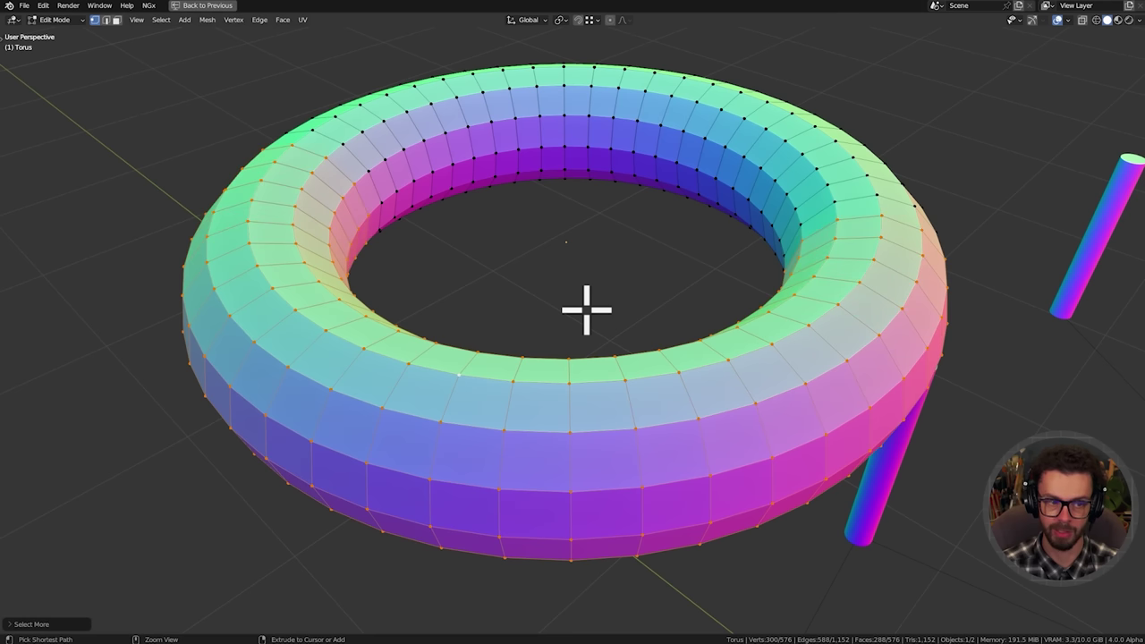
{"action": "key", "text": "ctrl+KP_Add"}
{"action": "key", "text": "ctrl+KP_Add"}
{"action": "key", "text": "ctrl+KP_Add"}
{"action": "key", "text": "ctrl+KP_Subtract"}
{"action": "key", "text": "ctrl+KP_Subtract"}
{"action": "key", "text": "ctrl+KP_Subtract"}
{"action": "key", "text": "ctrl+KP_Subtract"}
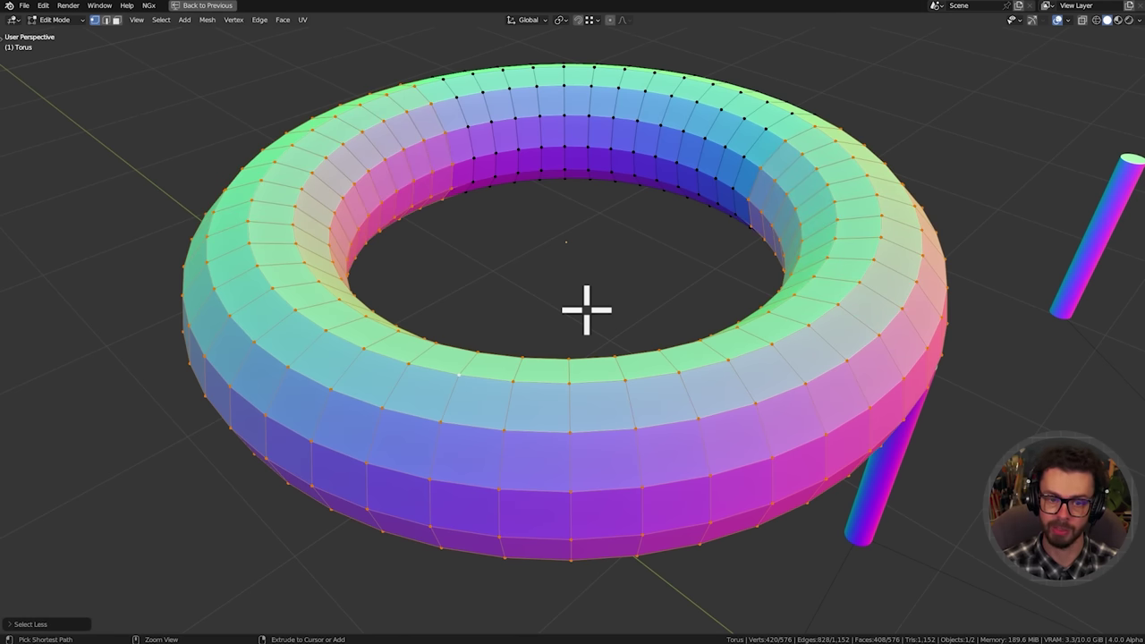
{"action": "key", "text": "ctrl+KP_Subtract"}
{"action": "key", "text": "ctrl+KP_Subtract"}
{"action": "key", "text": "ctrl+KP_Subtract"}
{"action": "key", "text": "ctrl+KP_Subtract"}
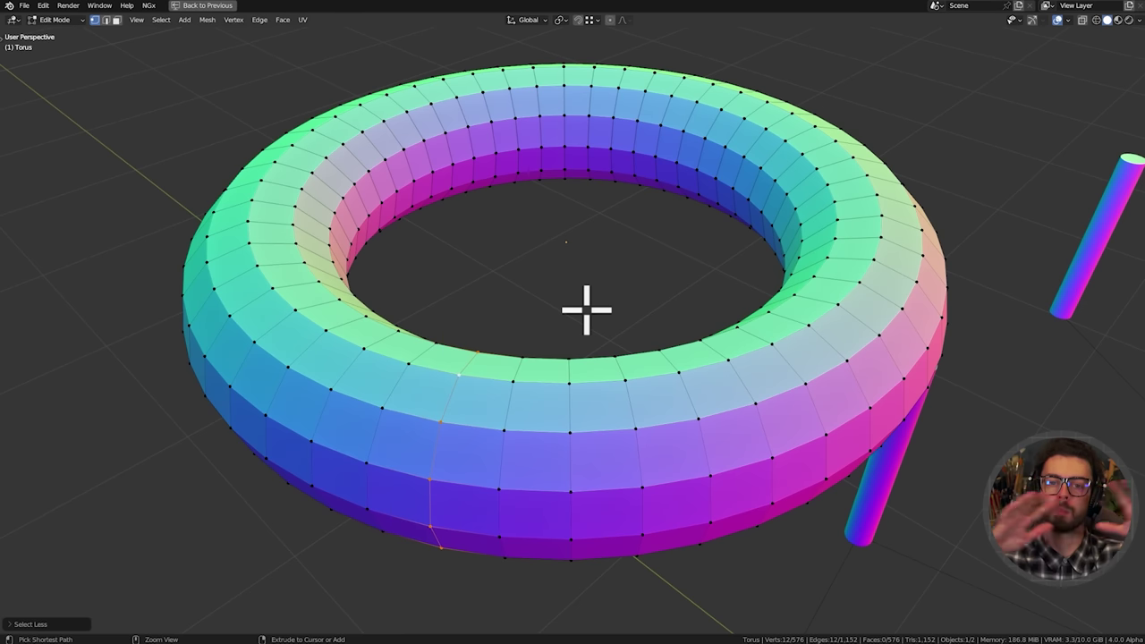
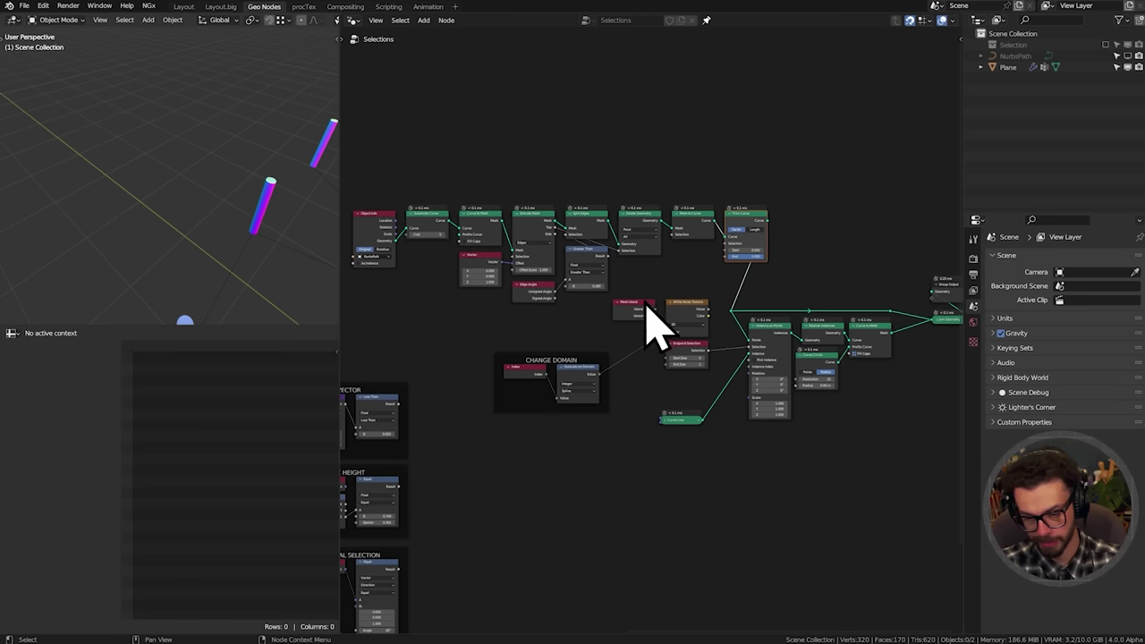
Reselect the Plane object in the 3D viewport
{"action": "middle_click_drag", "start_coordinate": [658, 331], "coordinate": [677, 287]}
{"action": "middle_click_drag", "start_coordinate": [708, 417], "coordinate": [626, 367]}
{"action": "middle_click_drag", "start_coordinate": [227, 253], "coordinate": [202, 233]}
{"action": "left_click", "coordinate": [176, 193]}
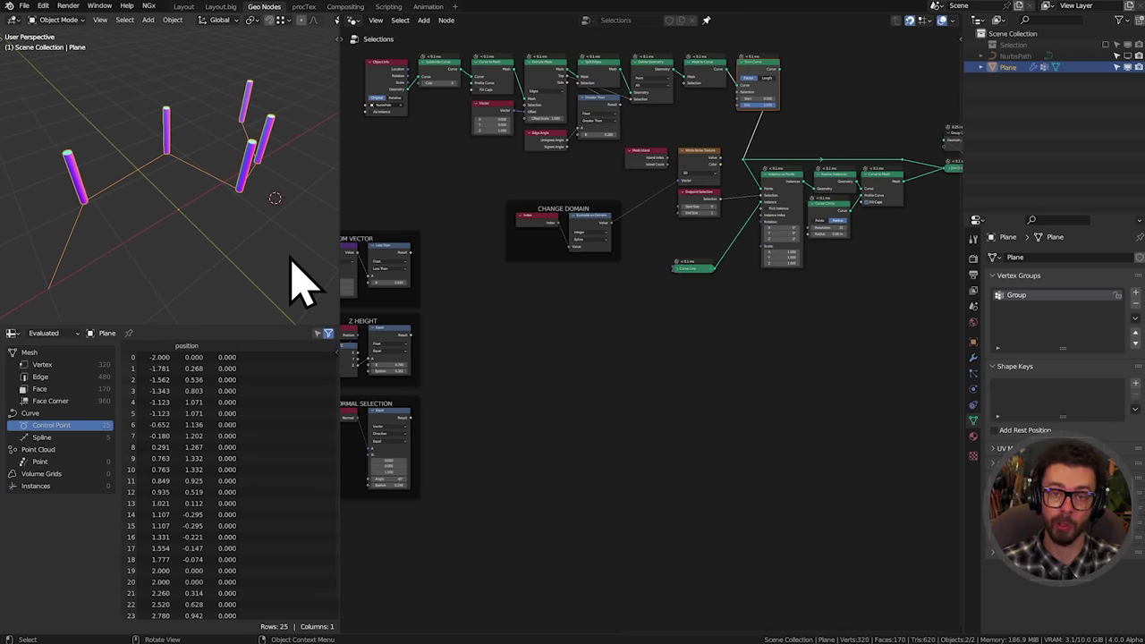
Add a Grid node in the empty area below the existing setup and preview its mesh with a Viewer
{"action": "middle_click_drag", "start_coordinate": [705, 373], "coordinate": [592, 257]}
{"action": "scroll", "coordinate": [601, 296], "scroll_direction": "up", "scroll_amount": 1}
{"action": "key", "text": "shift+a"}
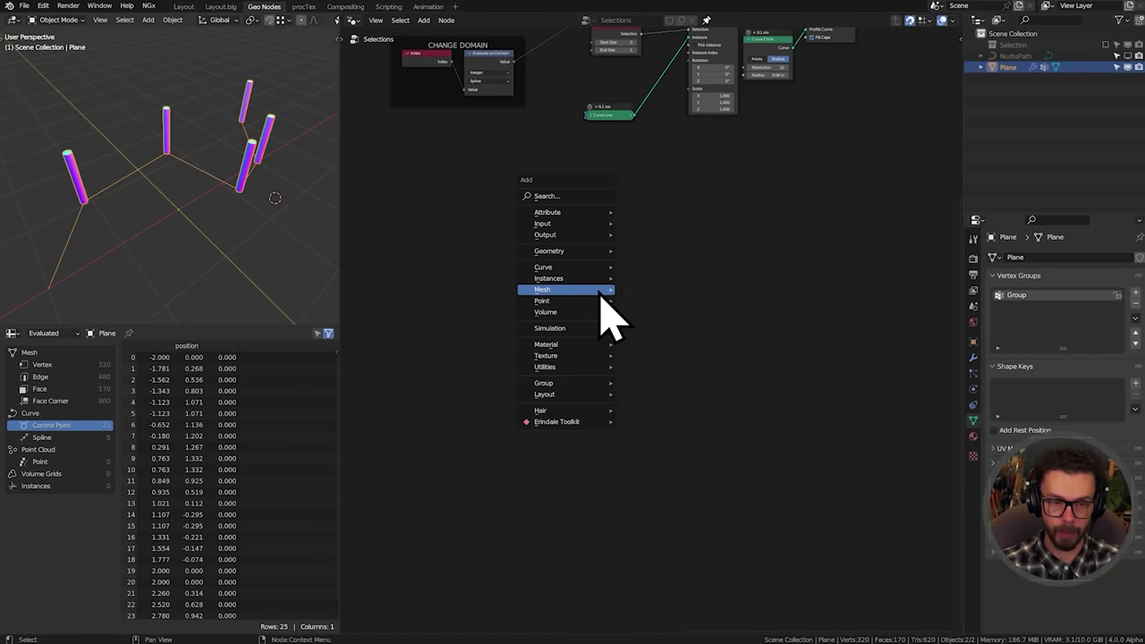
{"action": "left_click", "coordinate": [567, 196]}
{"action": "type", "text": "grid"}
{"action": "key", "text": "Return"}
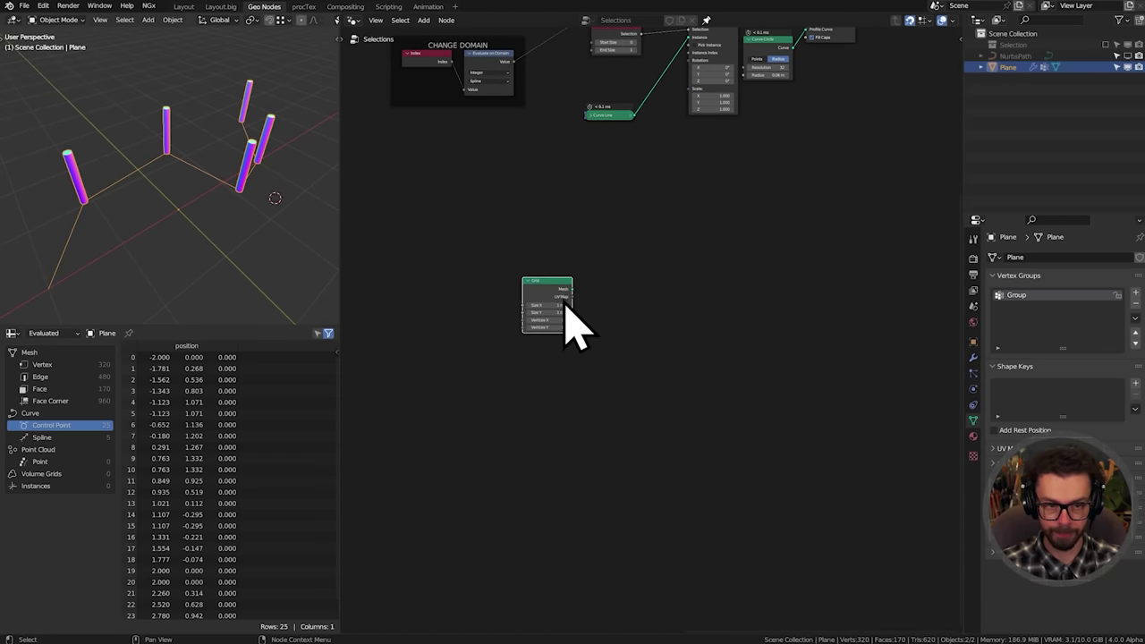
{"action": "left_click", "coordinate": [555, 292], "text": "ctrl+shift"}
{"action": "scroll", "coordinate": [141, 215], "scroll_direction": "up", "scroll_amount": 4}
{"action": "middle_click_drag", "start_coordinate": [140, 215], "coordinate": [190, 238]}
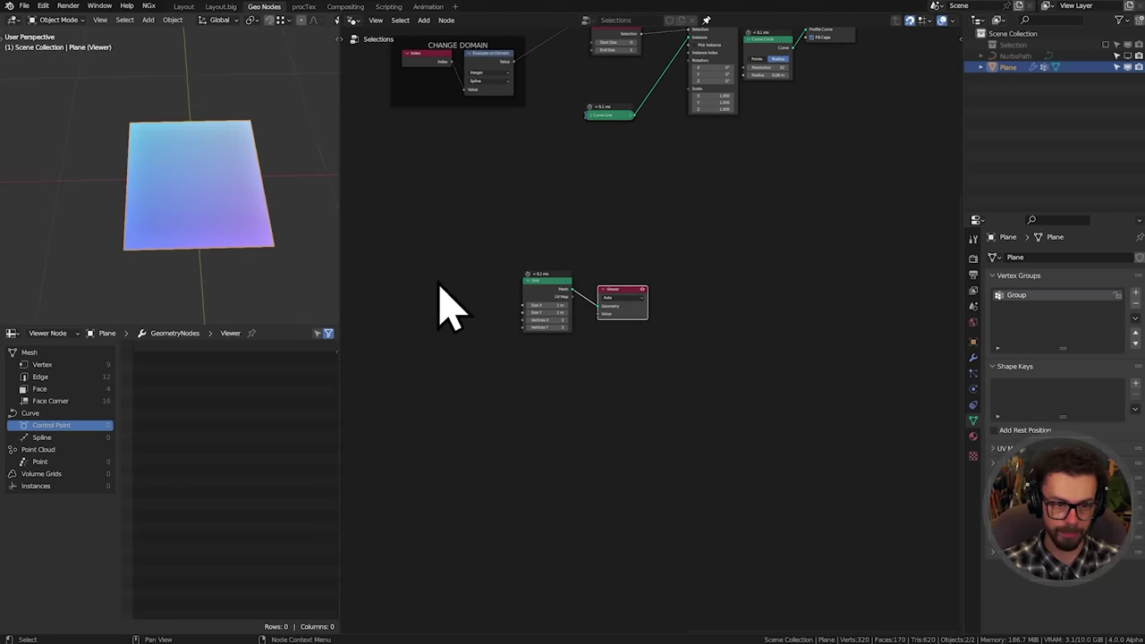
Set the Grid's Vertices X and Vertices Y to 50, and enlarge the 3D viewport showing it from the top
{"action": "scroll", "coordinate": [448, 308], "scroll_direction": "up", "scroll_amount": 3}
{"action": "middle_click_drag", "start_coordinate": [374, 315], "coordinate": [549, 366]}
{"action": "scroll", "coordinate": [550, 366], "scroll_direction": "up", "scroll_amount": 4}
{"action": "left_click", "coordinate": [618, 391]}
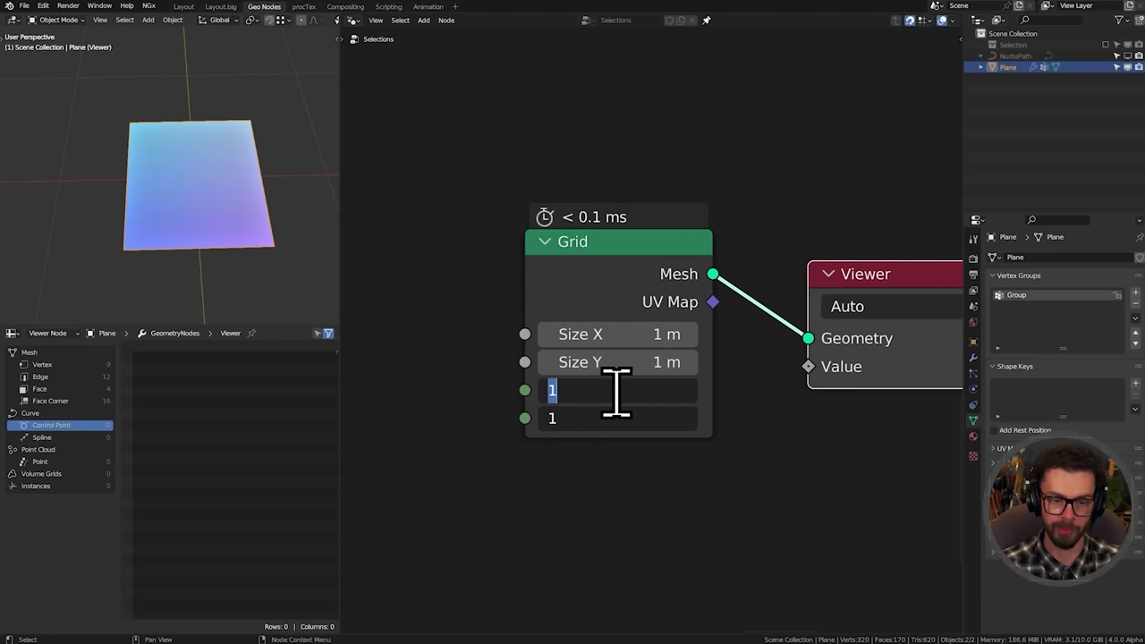
{"action": "type", "text": "50"}
{"action": "key", "text": "Return"}
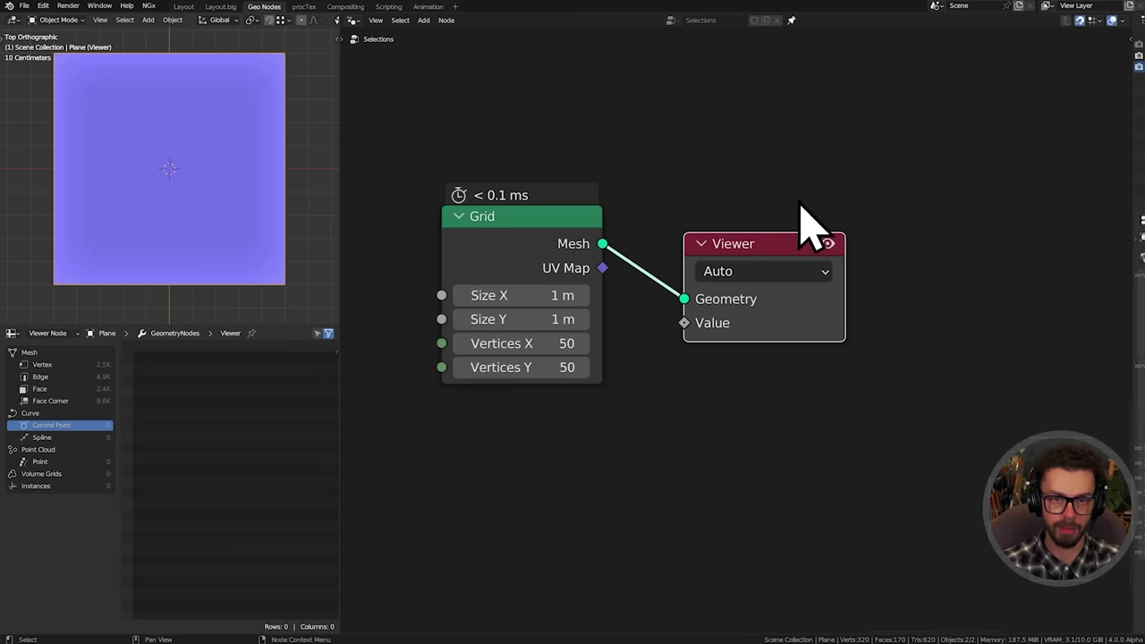
{"action": "left_click_drag", "start_coordinate": [279, 327], "coordinate": [271, 475]}
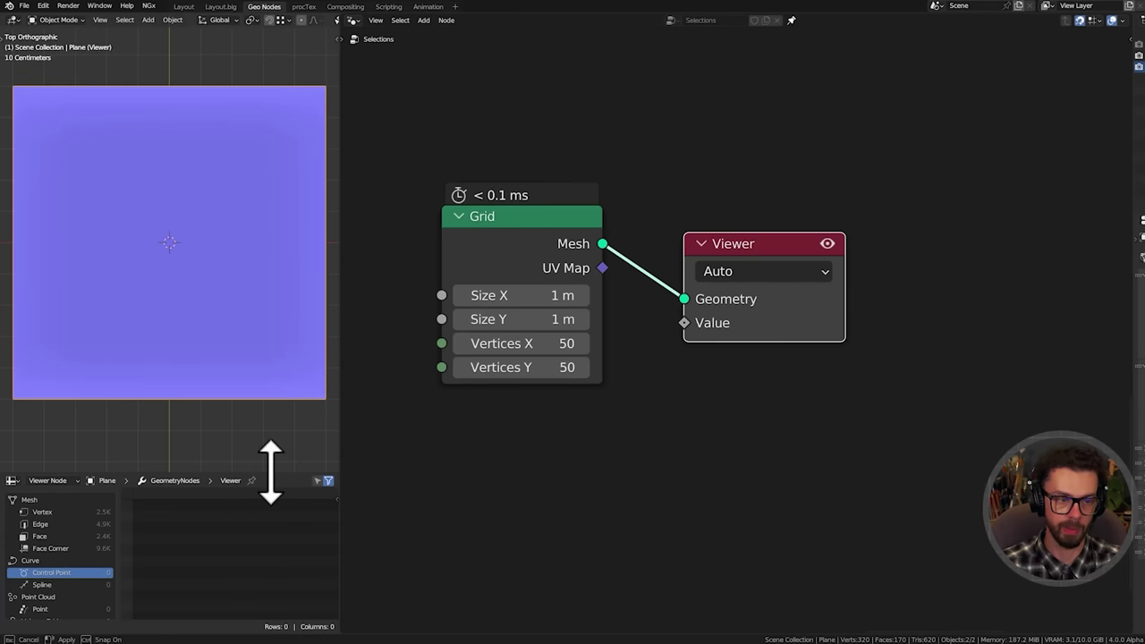
Add an Index node directly below the Grid node
{"action": "key", "text": "shift+a"}
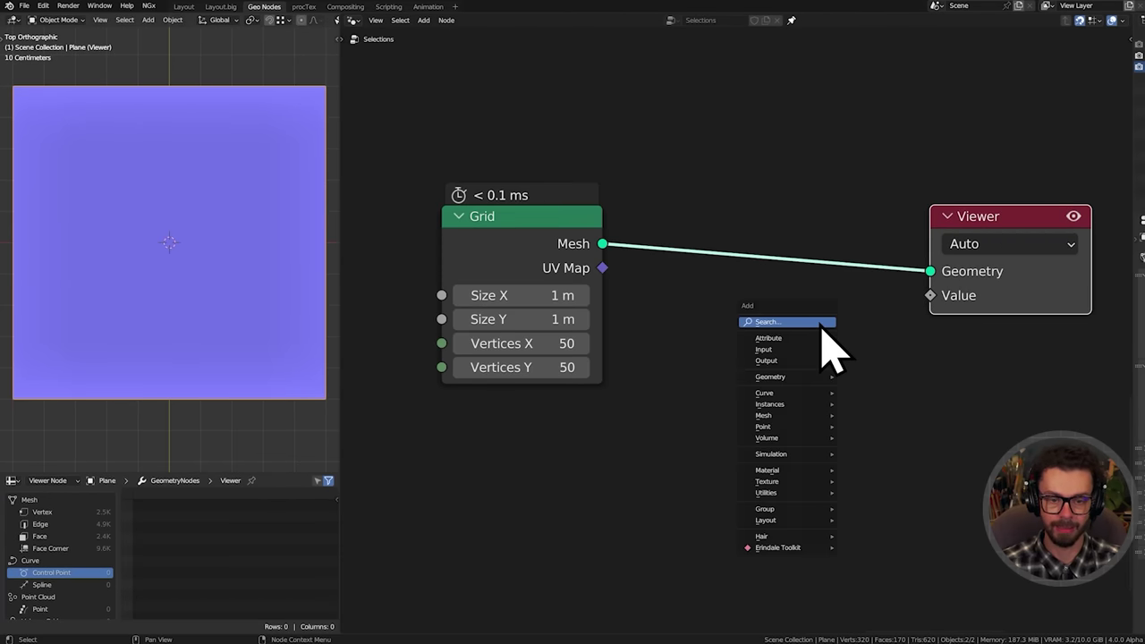
{"action": "left_click", "coordinate": [819, 322]}
{"action": "type", "text": "index"}
{"action": "key", "text": "Return"}
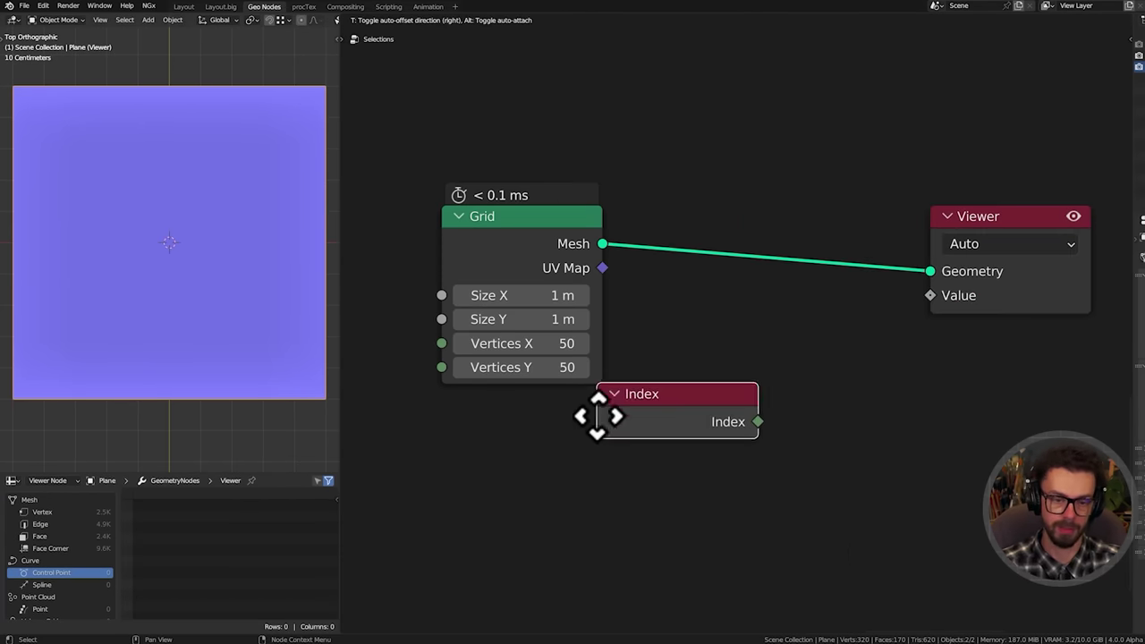
{"action": "left_click", "coordinate": [539, 481]}
Compare the Index with an Integer Equal node and preview its Result as the Viewer's Value
{"action": "left_click_drag", "start_coordinate": [602, 466], "coordinate": [663, 444]}
{"action": "key", "text": "Return"}
{"action": "left_click", "coordinate": [663, 422]}
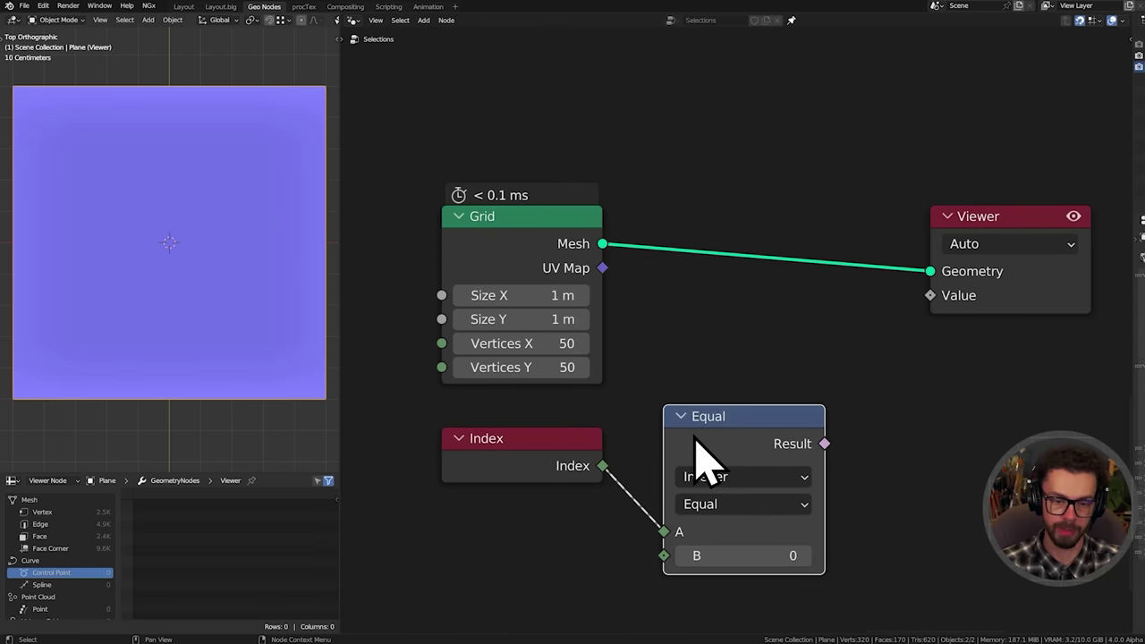
{"action": "left_click", "coordinate": [731, 435], "text": "ctrl+shift"}
Set the Equal node's B to 977 and line the node up beside Index
{"action": "left_click_drag", "start_coordinate": [762, 555], "coordinate": [805, 556]}
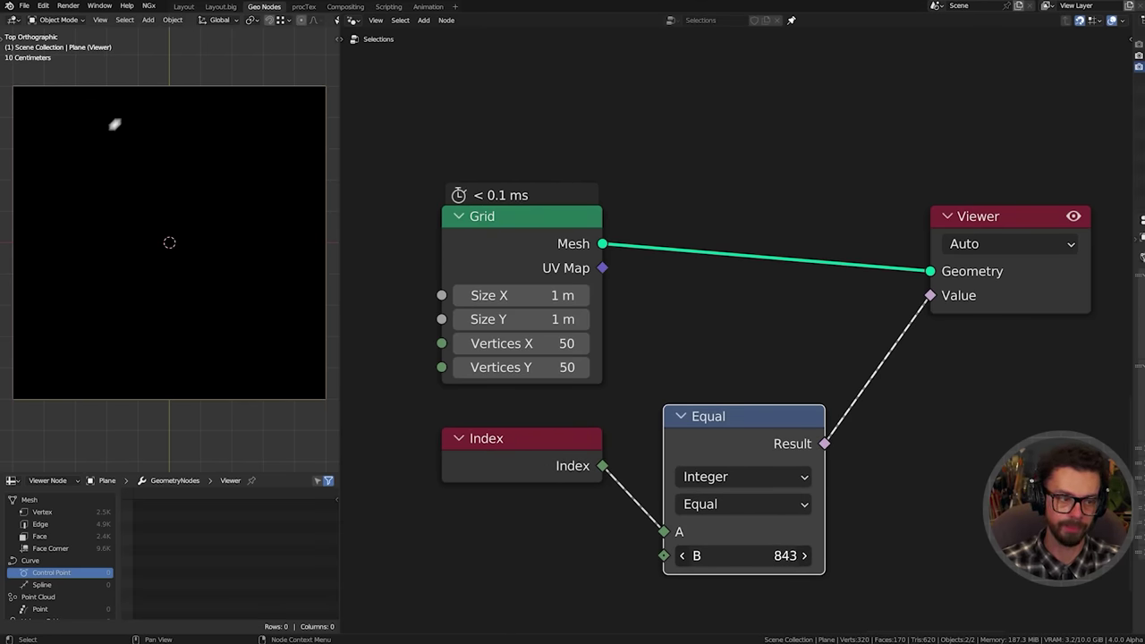
{"action": "left_click_drag", "start_coordinate": [805, 555], "coordinate": [742, 554]}
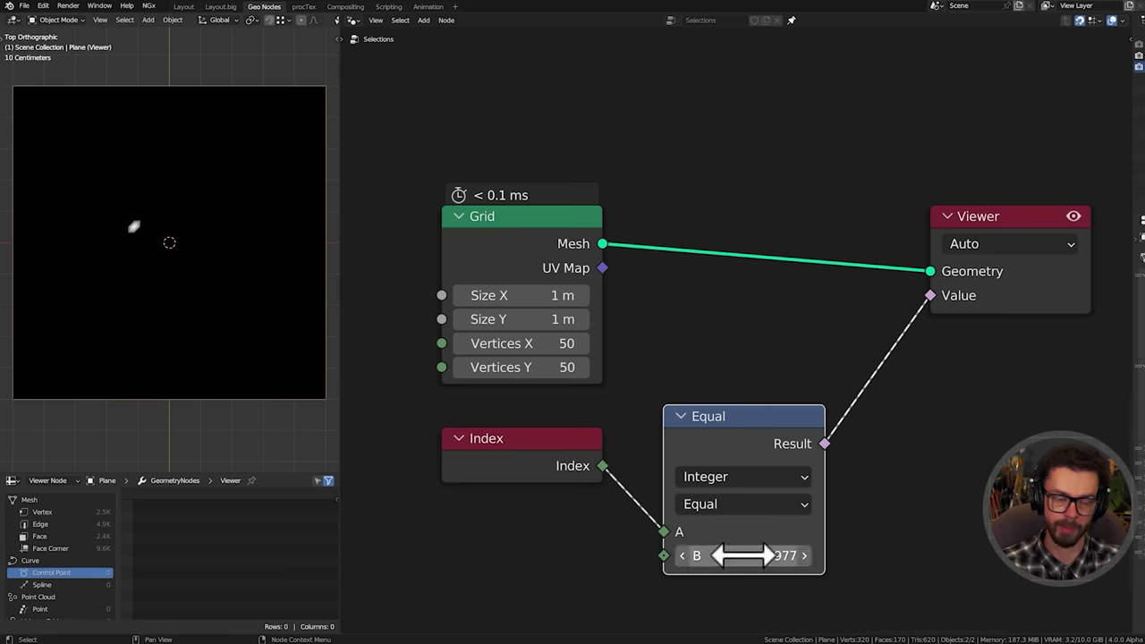
{"action": "left_click_drag", "start_coordinate": [739, 418], "coordinate": [731, 437]}
{"action": "left_click", "coordinate": [732, 437]}
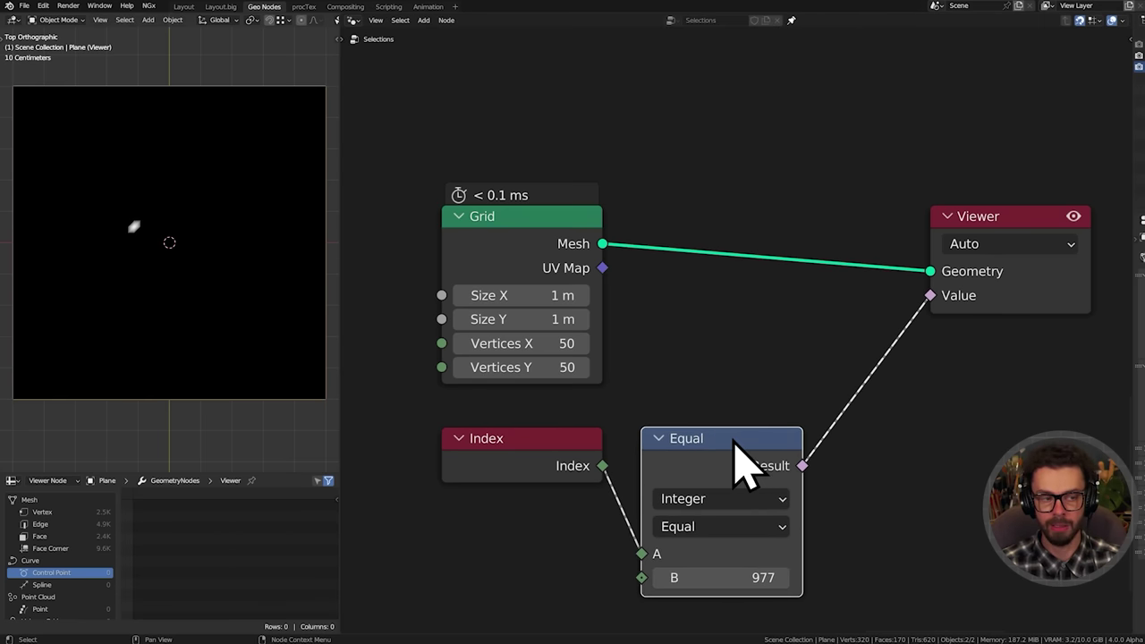
{"action": "scroll", "coordinate": [127, 269], "scroll_direction": "up", "scroll_amount": 3}
{"action": "middle_click_drag", "start_coordinate": [128, 269], "coordinate": [178, 319], "text": "shift"}
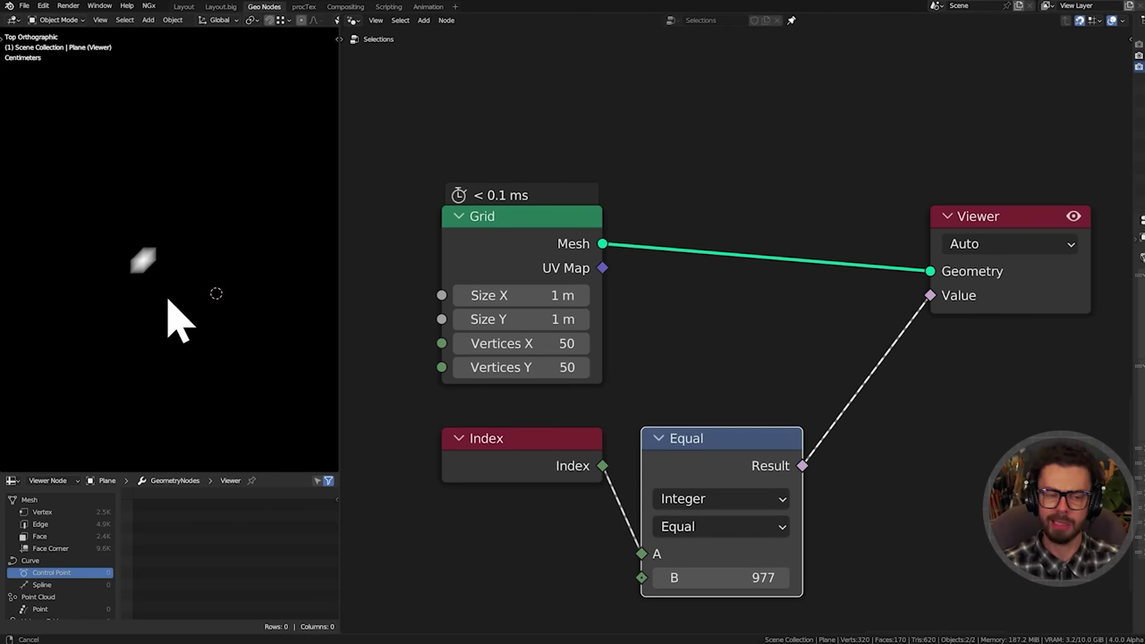
Move the Viewer farther from the Equal node and insert a Float, Point-domain Evaluate on Domain node between them, lined up beside Equal
{"action": "scroll", "coordinate": [731, 332], "scroll_direction": "down", "scroll_amount": 1}
{"action": "middle_click_drag", "start_coordinate": [835, 339], "coordinate": [691, 286]}
{"action": "left_click_drag", "start_coordinate": [823, 255], "coordinate": [1073, 257]}
{"action": "key", "text": "shift+a"}
{"action": "left_click", "coordinate": [808, 294]}
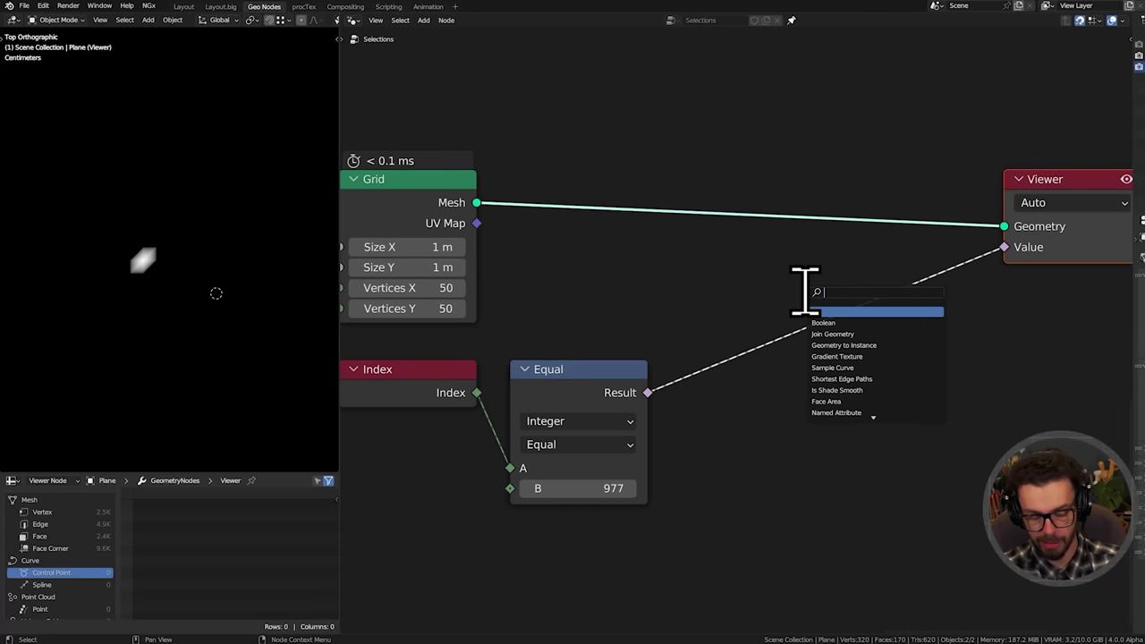
{"action": "type", "text": "eval"}
{"action": "key", "text": "Down"}
{"action": "key", "text": "Return"}
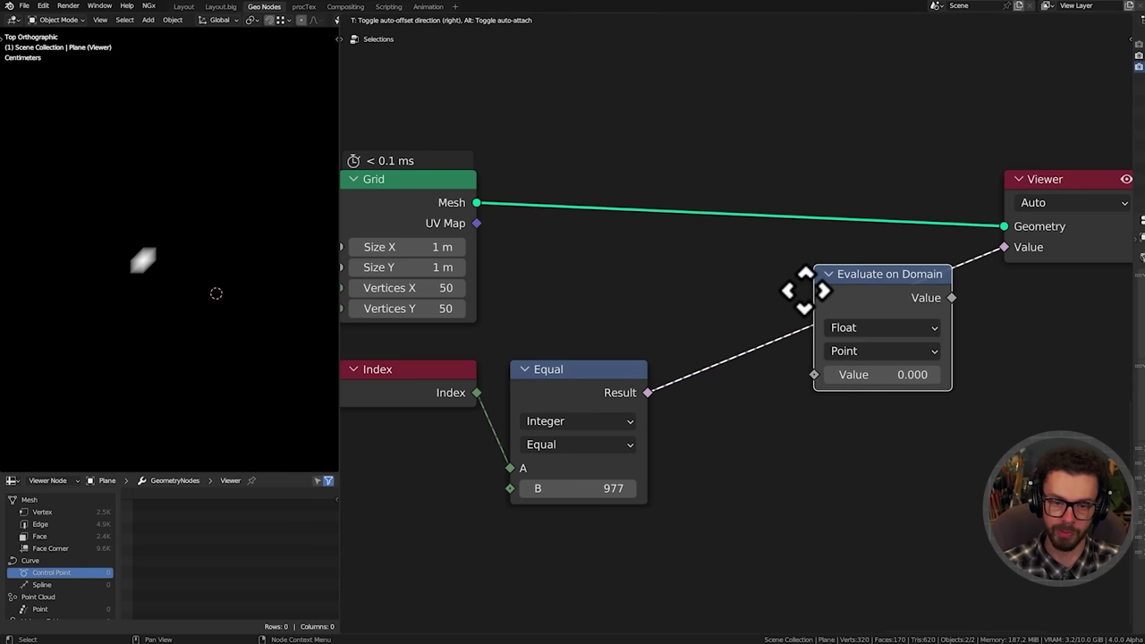
{"action": "left_click", "coordinate": [804, 291]}
{"action": "left_click_drag", "start_coordinate": [920, 396], "coordinate": [800, 460]}
{"action": "middle_click_drag", "start_coordinate": [630, 446], "coordinate": [667, 369]}
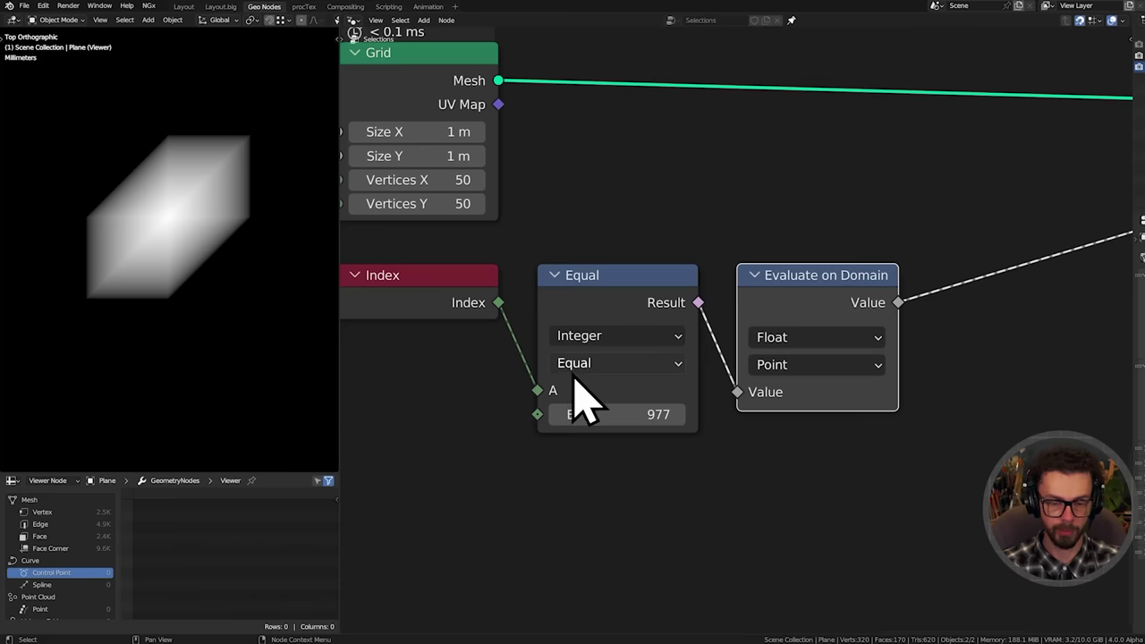
{"action": "middle_click_drag", "start_coordinate": [820, 372], "coordinate": [741, 385]}
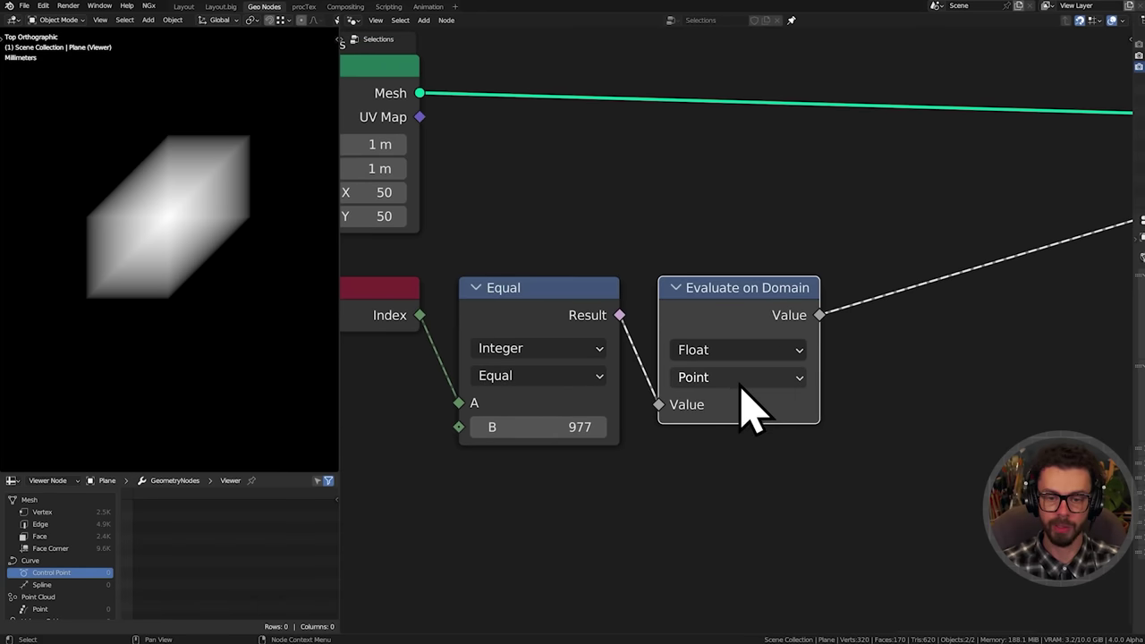
{"action": "middle_click_drag", "start_coordinate": [796, 440], "coordinate": [818, 394]}
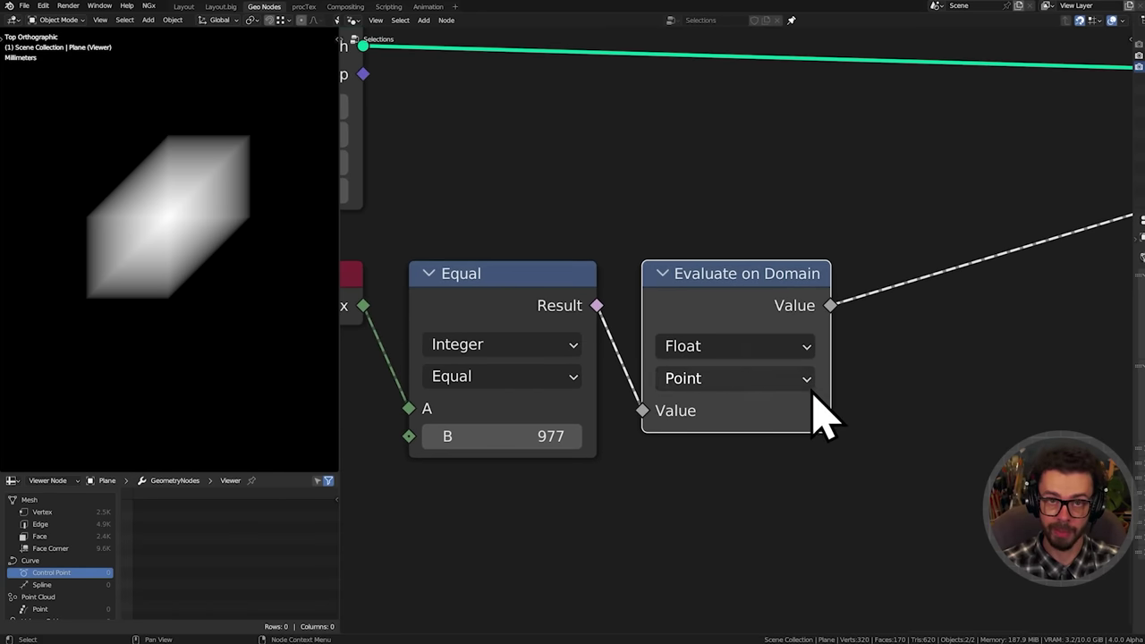
Circle the Equal node's Result socket and the Evaluate on Domain node's Float type with annotations, and erase the marks
{"action": "key", "text": "d"}
{"action": "mouse_move", "coordinate": [598, 291]}
{"action": "left_mouse_down"}
{"action": "mouse_move", "coordinate": [608, 313]}
{"action": "mouse_move", "coordinate": [587, 288]}
{"action": "mouse_move", "coordinate": [678, 317]}
{"action": "mouse_move", "coordinate": [695, 348]}
{"action": "mouse_move", "coordinate": [667, 331]}
{"action": "left_mouse_up"}
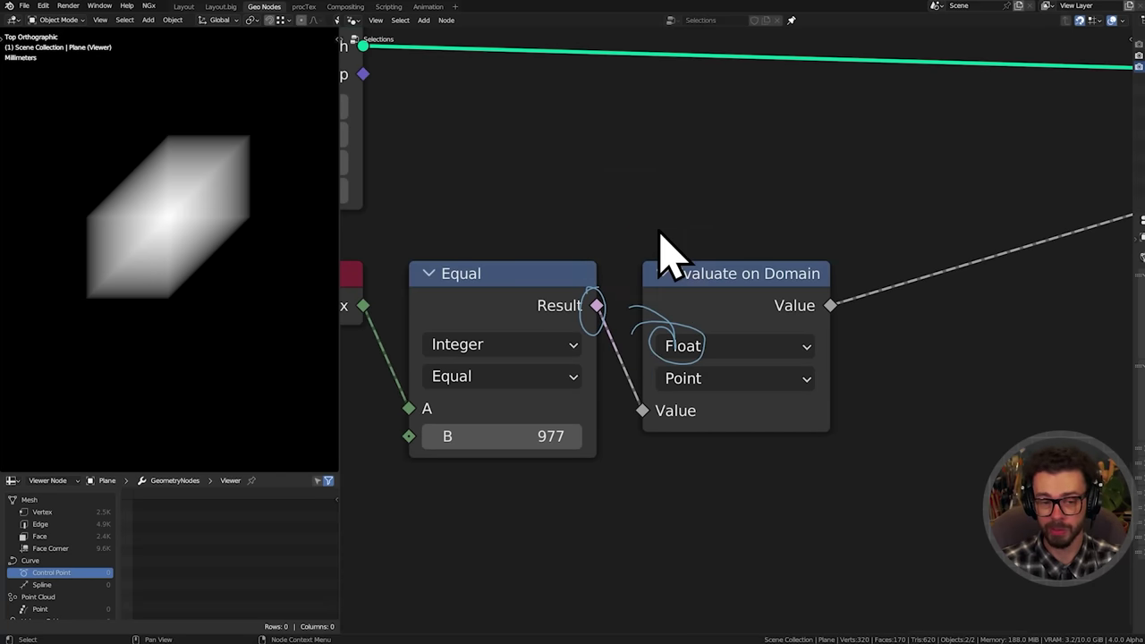
{"action": "left_click_drag", "start_coordinate": [670, 256], "coordinate": [601, 324], "text": "ctrl"}
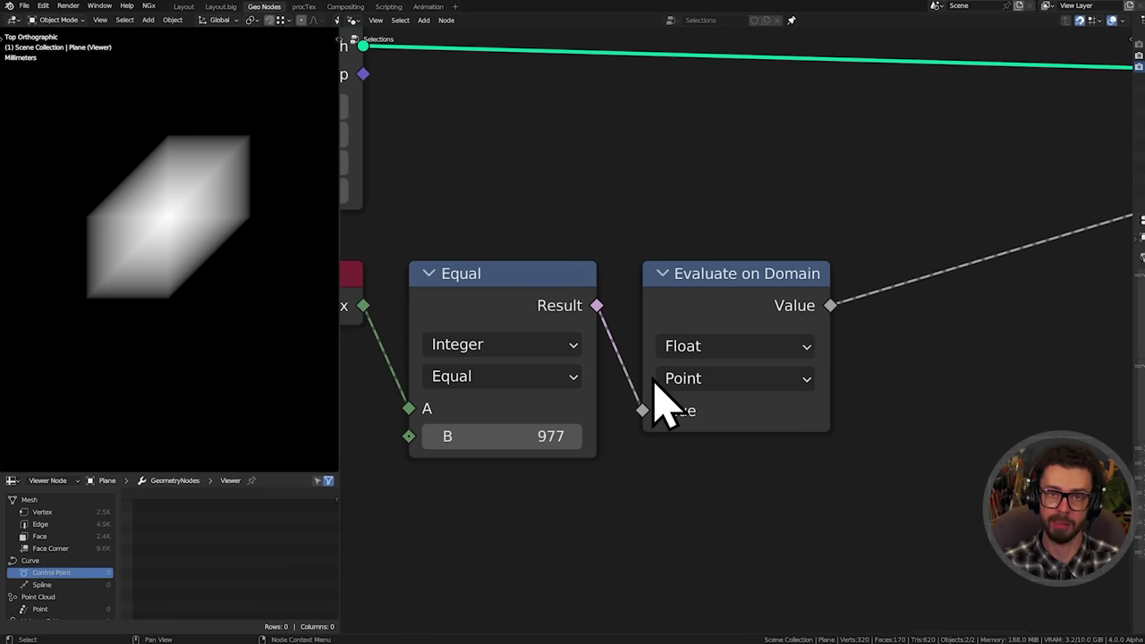
{"action": "left_click", "coordinate": [725, 417]}
{"action": "mouse_move", "coordinate": [718, 401]}
{"action": "left_mouse_down"}
{"action": "mouse_move", "coordinate": [652, 363]}
{"action": "mouse_move", "coordinate": [825, 388]}
{"action": "mouse_move", "coordinate": [673, 400]}
{"action": "left_mouse_up"}
{"action": "right_click_drag", "start_coordinate": [775, 406], "coordinate": [914, 388]}
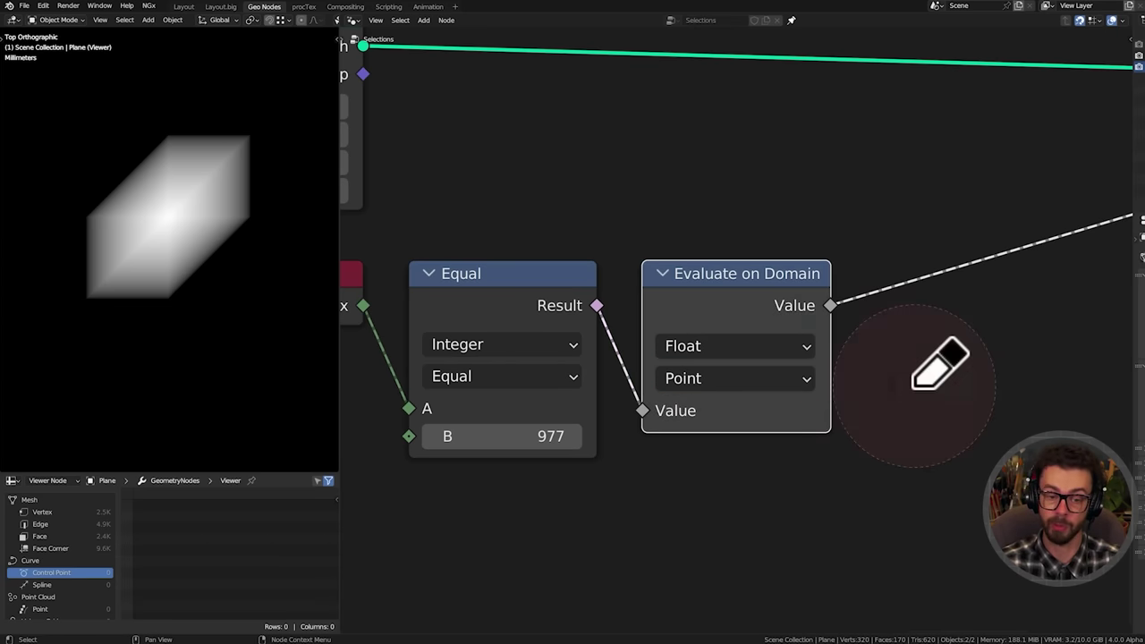
Duplicate the Evaluate on Domain node, insert the copy directly after the original, and set the copy's domain to Edge
{"action": "middle_click_drag", "start_coordinate": [380, 253], "coordinate": [485, 250]}
{"action": "middle_click_drag", "start_coordinate": [807, 327], "coordinate": [775, 321]}
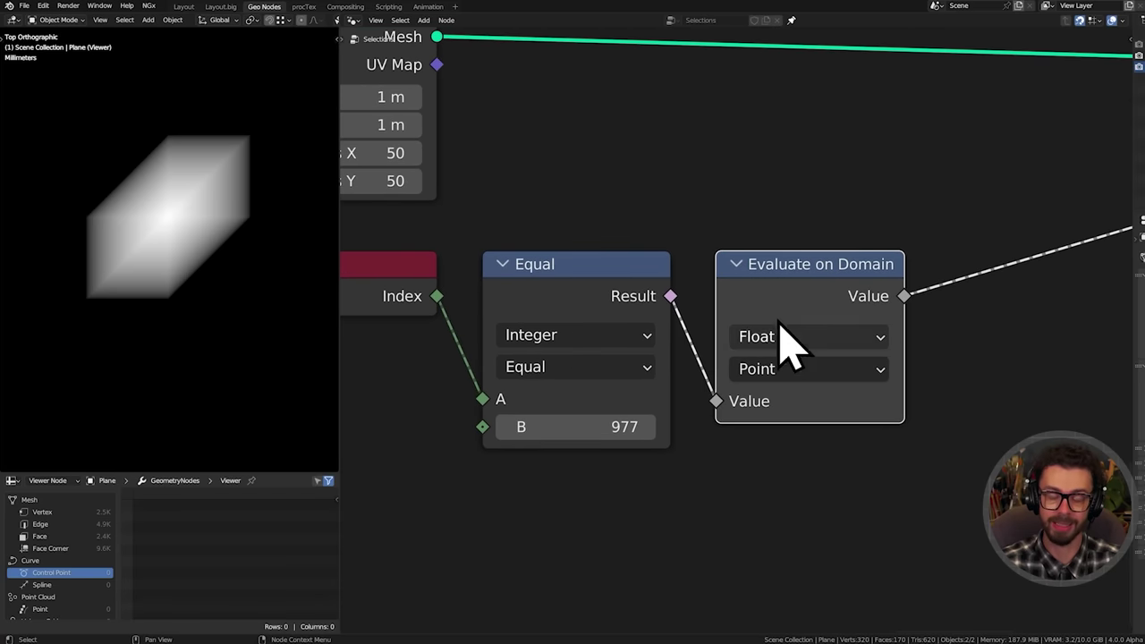
{"action": "middle_click_drag", "start_coordinate": [736, 379], "coordinate": [643, 379]}
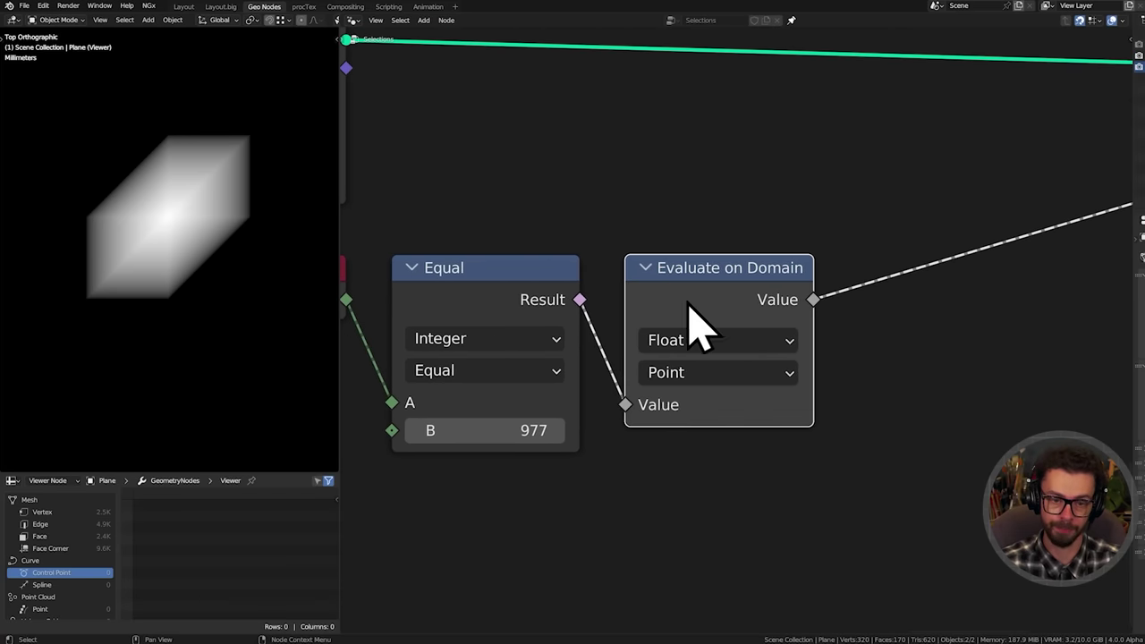
{"action": "middle_click_drag", "start_coordinate": [728, 301], "coordinate": [629, 302]}
{"action": "key", "text": "shift+d"}
{"action": "left_click", "coordinate": [846, 285]}
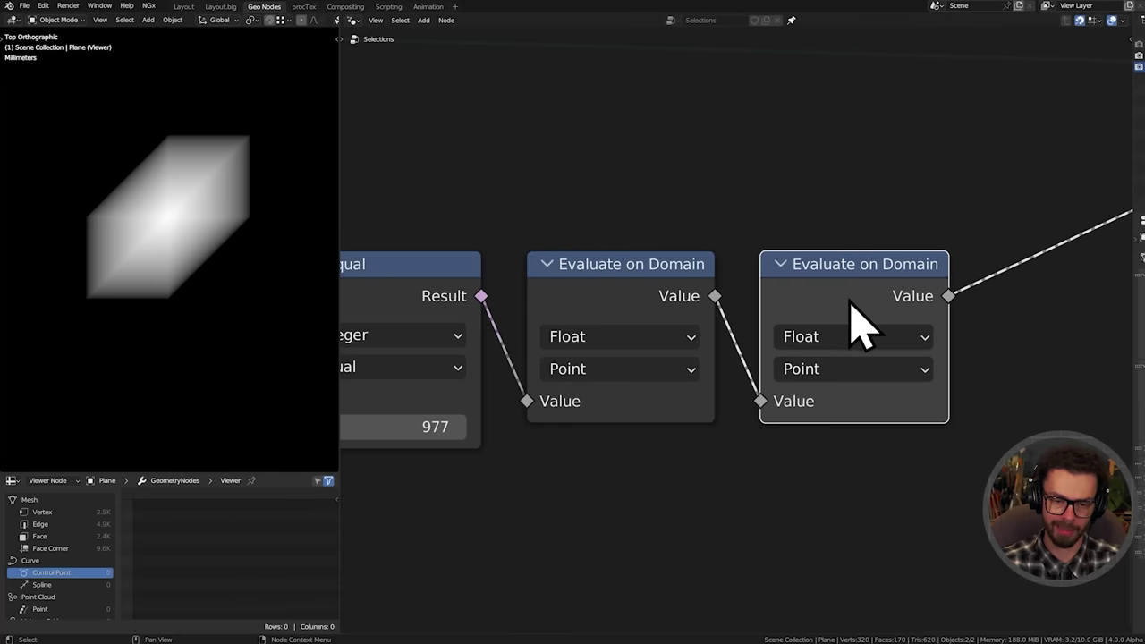
{"action": "left_click", "coordinate": [852, 369]}
{"action": "left_click", "coordinate": [852, 430]}
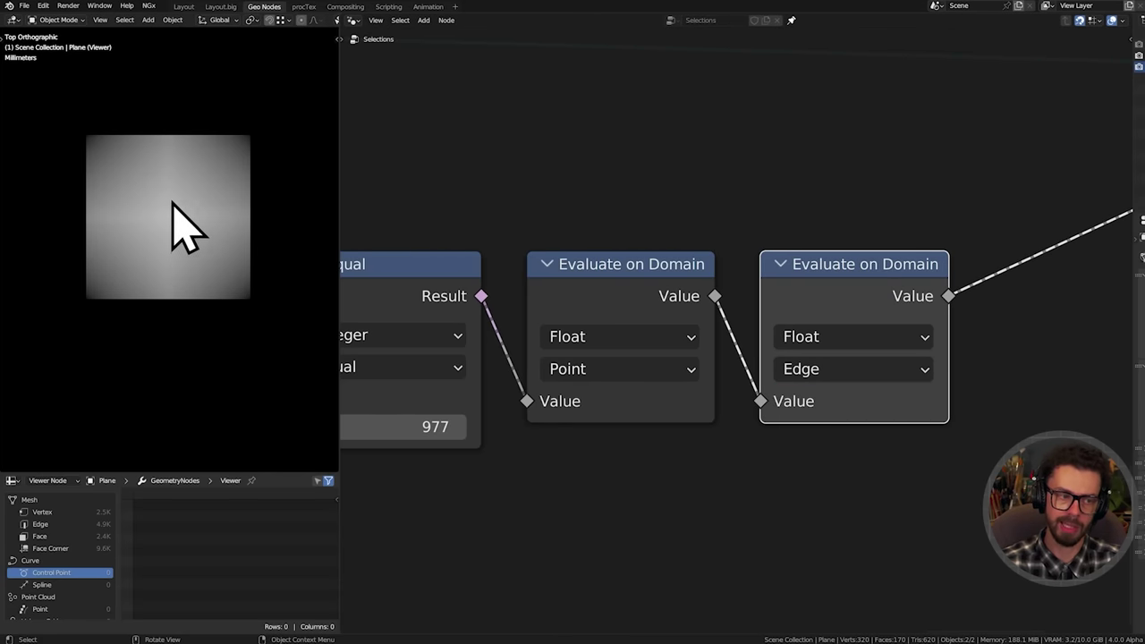
Annotate the centre vertex in the 3D viewport with a red 1 and its eight surrounding vertices with red 0s
{"action": "left_click_drag", "start_coordinate": [168, 215], "coordinate": [167, 227]}
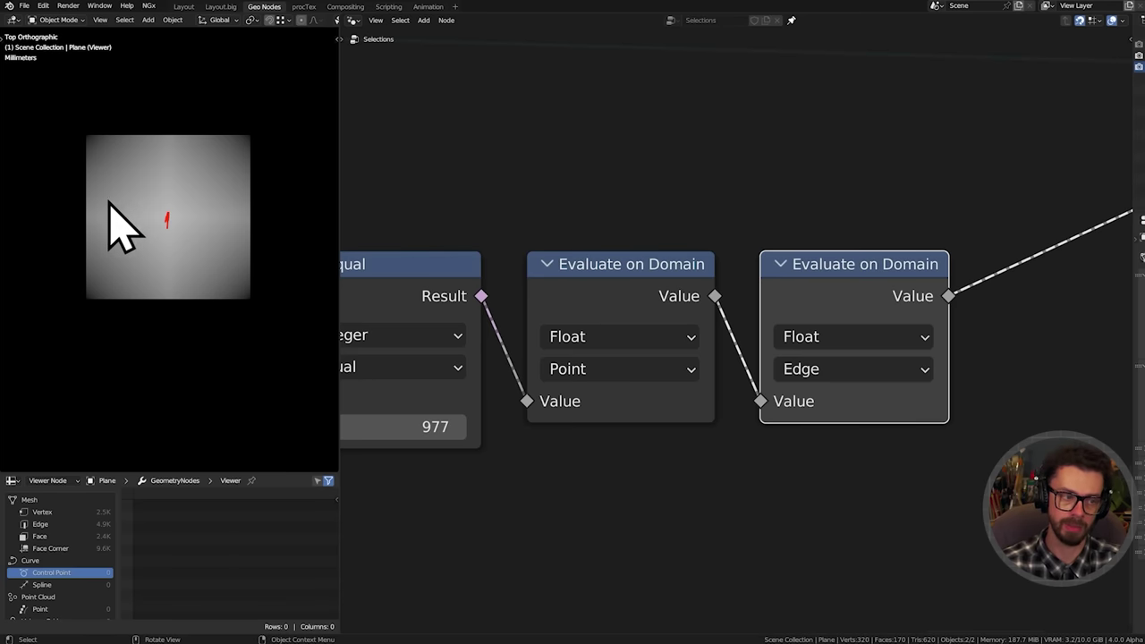
{"action": "left_click_drag", "start_coordinate": [83, 215], "coordinate": [90, 208]}
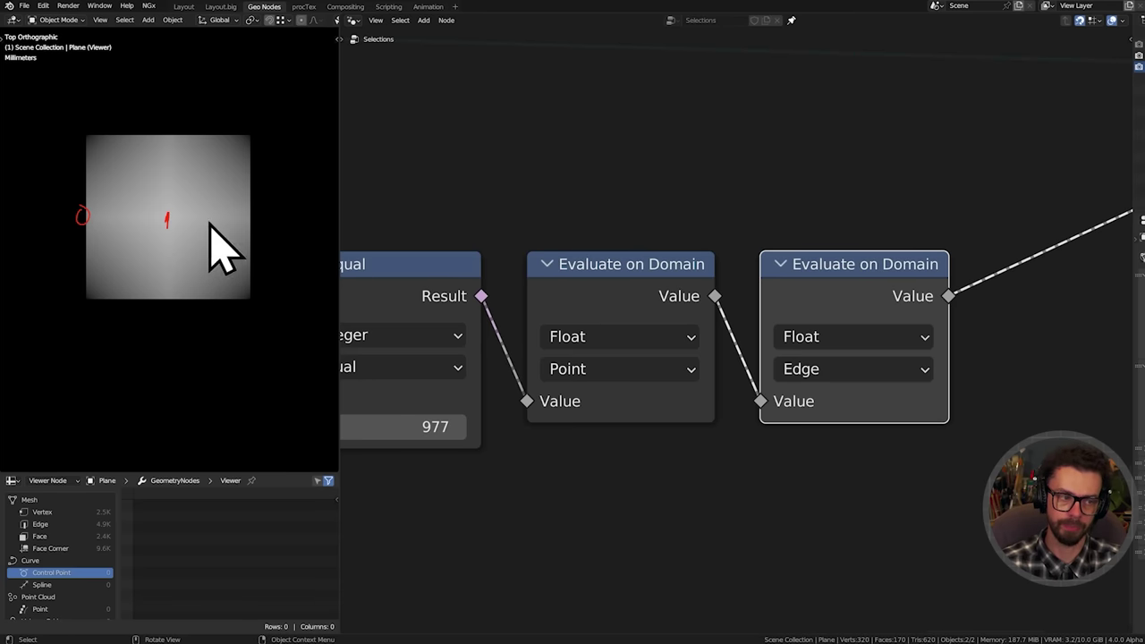
{"action": "left_click_drag", "start_coordinate": [172, 297], "coordinate": [175, 296]}
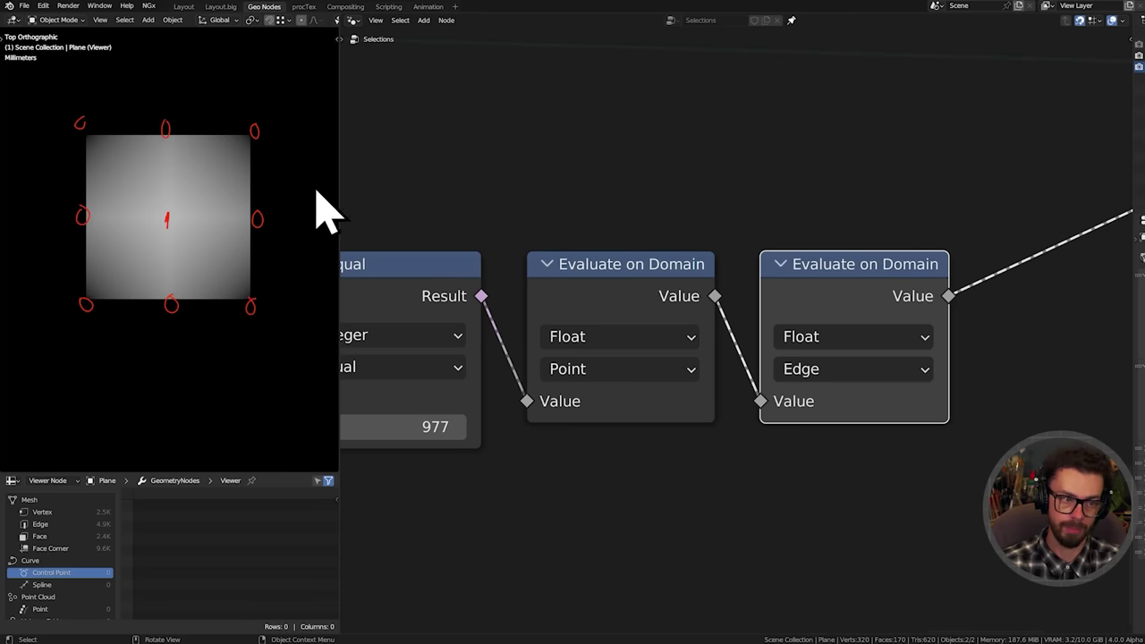
Add a second annotation layer in the 3D viewport and set its colour to bright green
{"action": "key", "text": "n"}
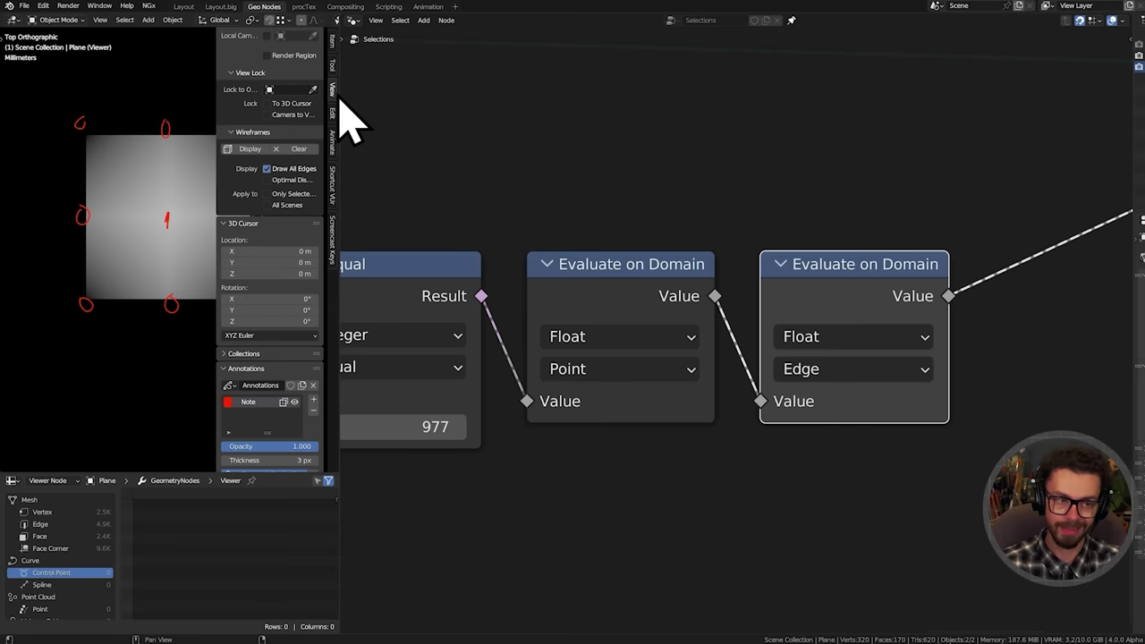
{"action": "left_click", "coordinate": [313, 402]}
{"action": "left_click", "coordinate": [229, 401]}
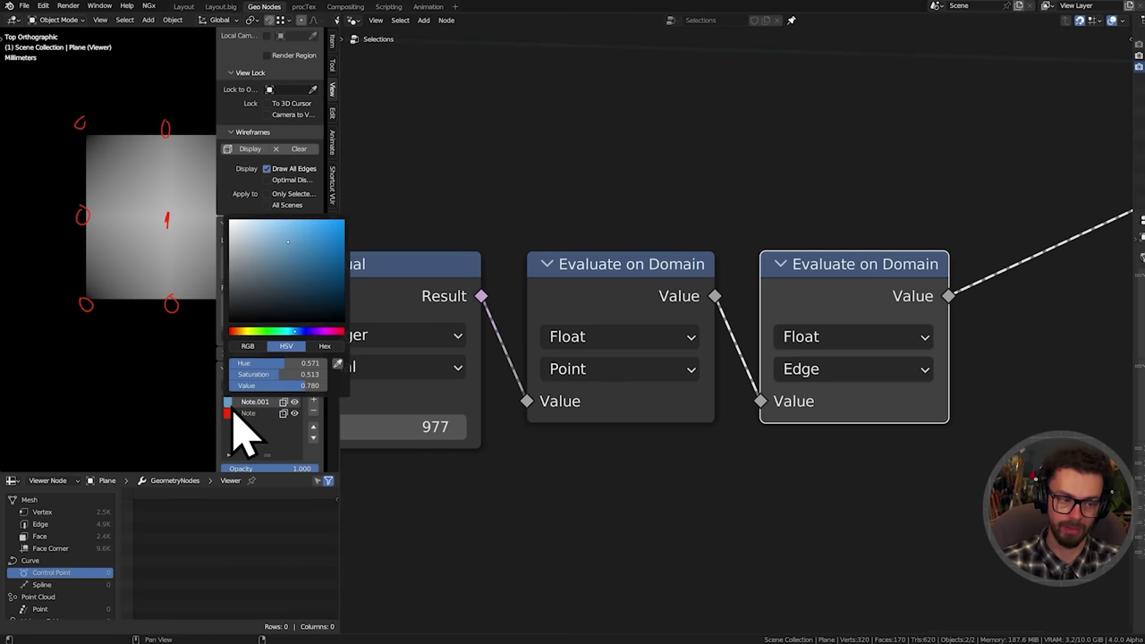
{"action": "left_click_drag", "start_coordinate": [276, 332], "coordinate": [263, 332]}
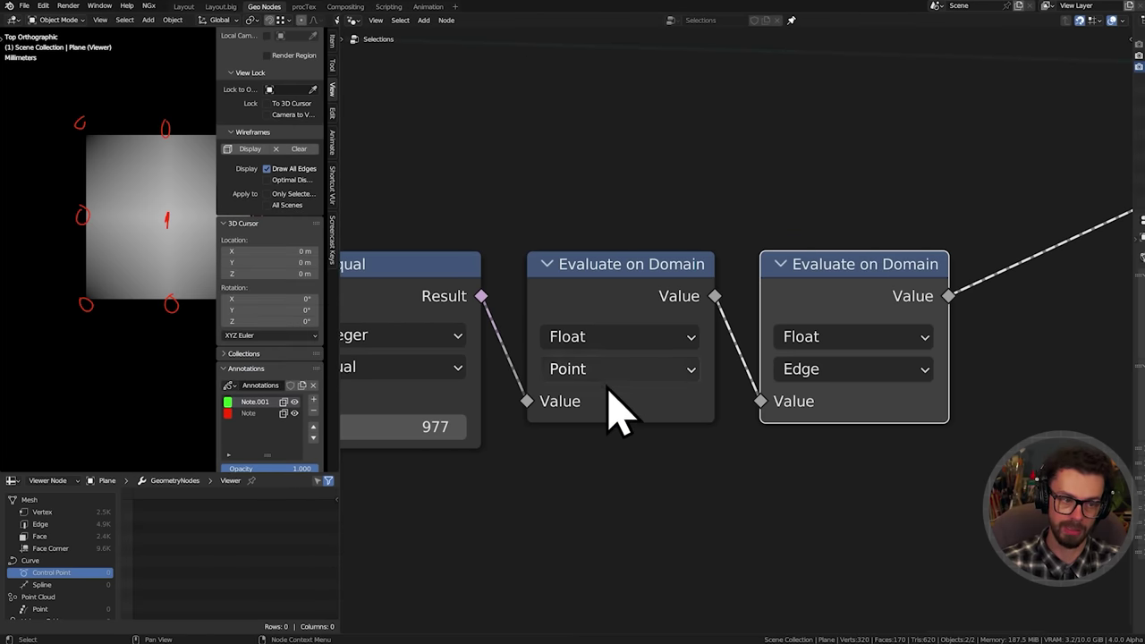
{"action": "key", "text": "n"}
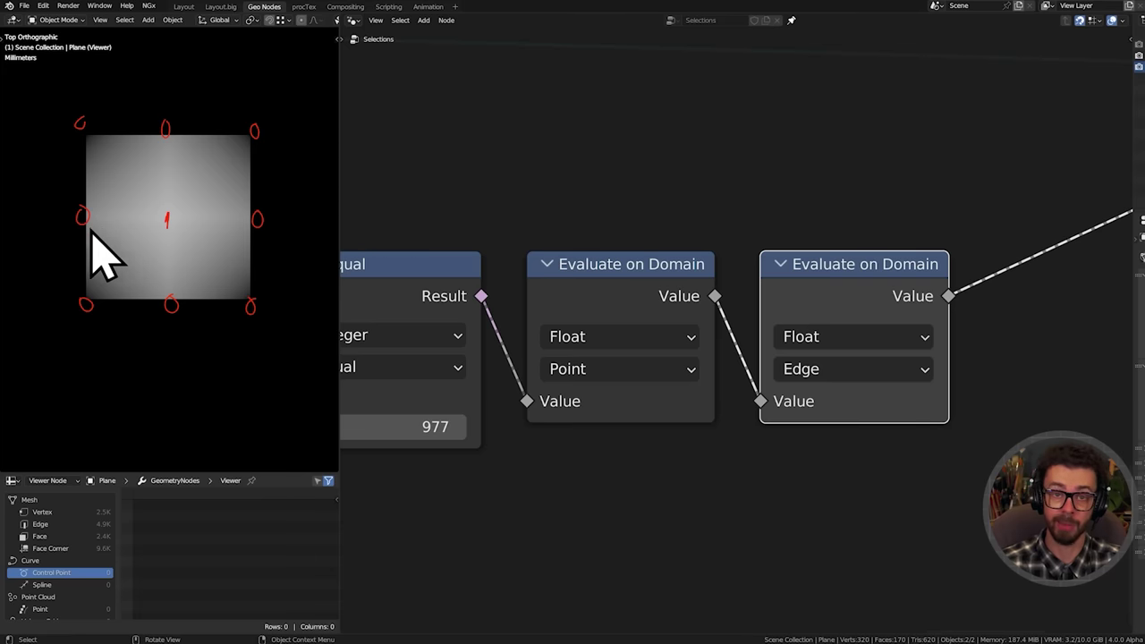
Write 0.5 in green on each of the four edges that meet at the centre vertex
{"action": "key", "text": "d"}
{"action": "mouse_move", "coordinate": [120, 217]}
{"action": "left_mouse_down"}
{"action": "mouse_move", "coordinate": [137, 216]}
{"action": "mouse_move", "coordinate": [137, 228]}
{"action": "left_mouse_up"}
{"action": "mouse_move", "coordinate": [166, 177]}
{"action": "left_mouse_down"}
{"action": "mouse_move", "coordinate": [165, 189]}
{"action": "mouse_move", "coordinate": [164, 176]}
{"action": "mouse_move", "coordinate": [223, 228]}
{"action": "left_mouse_up"}
{"action": "left_click", "coordinate": [213, 221]}
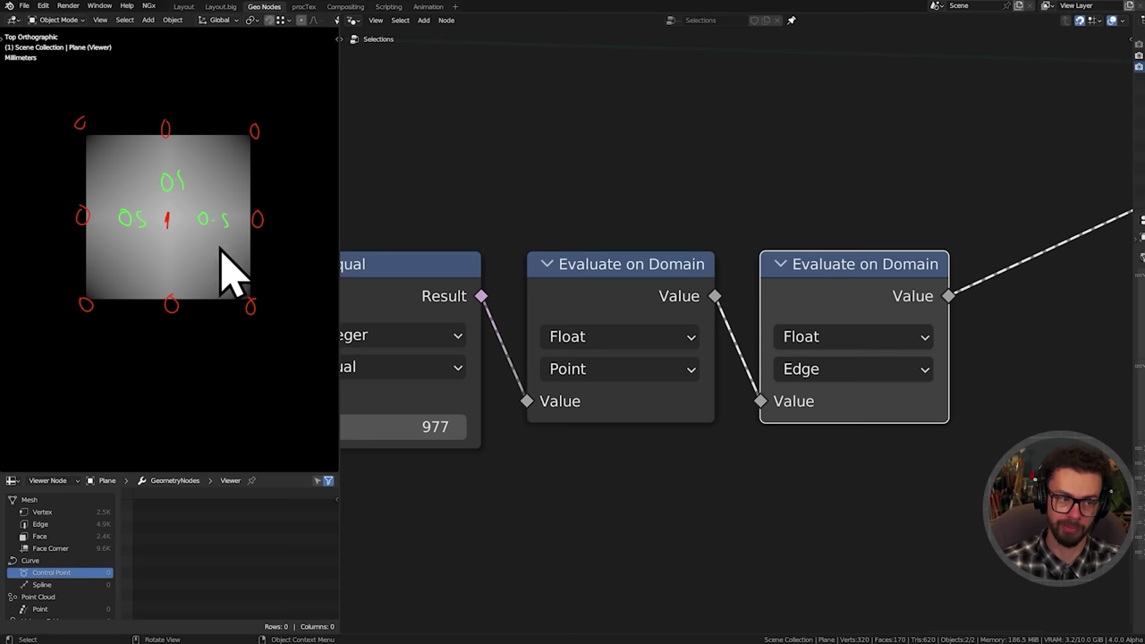
{"action": "left_click_drag", "start_coordinate": [164, 266], "coordinate": [180, 276]}
{"action": "left_click", "coordinate": [174, 281]}
{"action": "left_click_drag", "start_coordinate": [183, 263], "coordinate": [190, 262]}
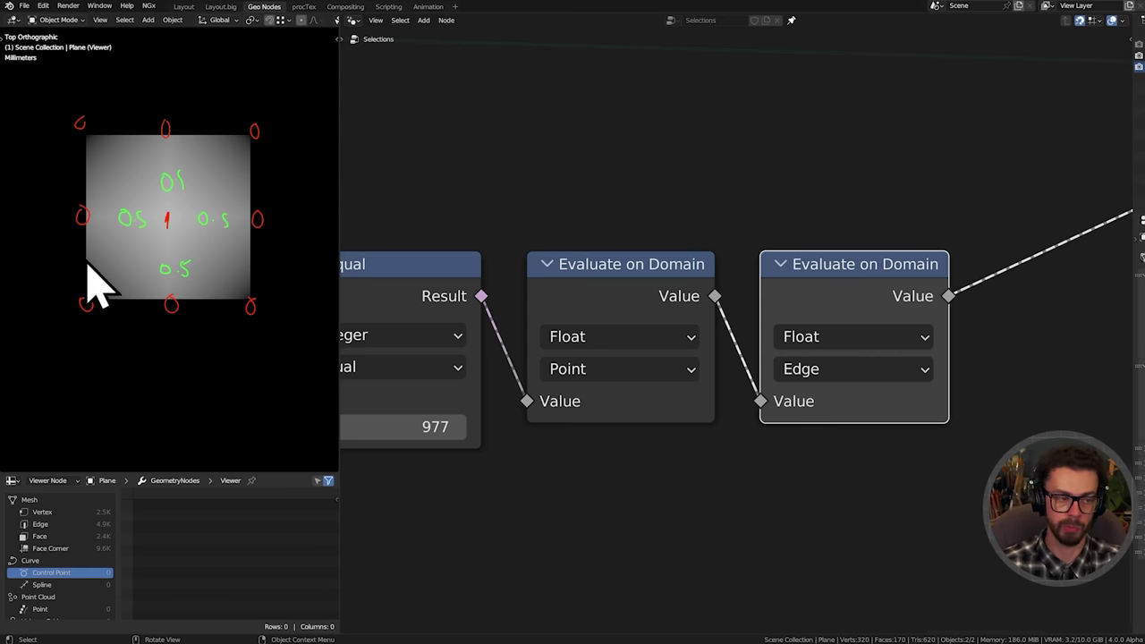
Write a green 0 on each of the eight outer edges around the annotated square
{"action": "left_click_drag", "start_coordinate": [83, 256], "coordinate": [81, 268]}
{"action": "left_click_drag", "start_coordinate": [129, 297], "coordinate": [127, 308]}
{"action": "left_click_drag", "start_coordinate": [211, 295], "coordinate": [215, 302]}
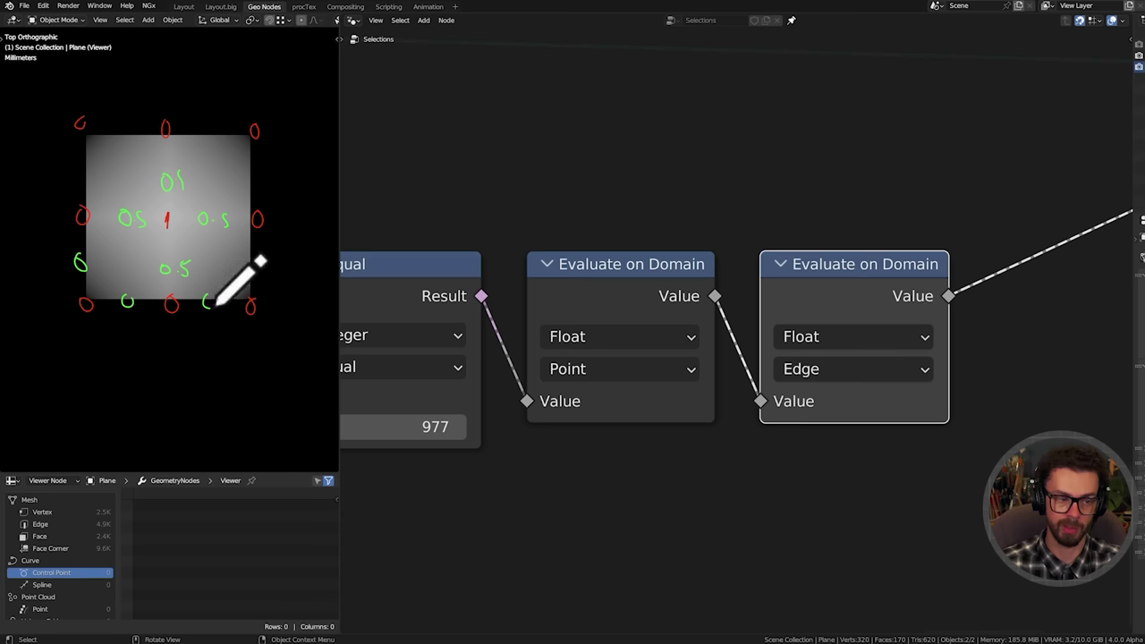
{"action": "left_click_drag", "start_coordinate": [252, 262], "coordinate": [251, 272]}
{"action": "left_click_drag", "start_coordinate": [246, 164], "coordinate": [243, 176]}
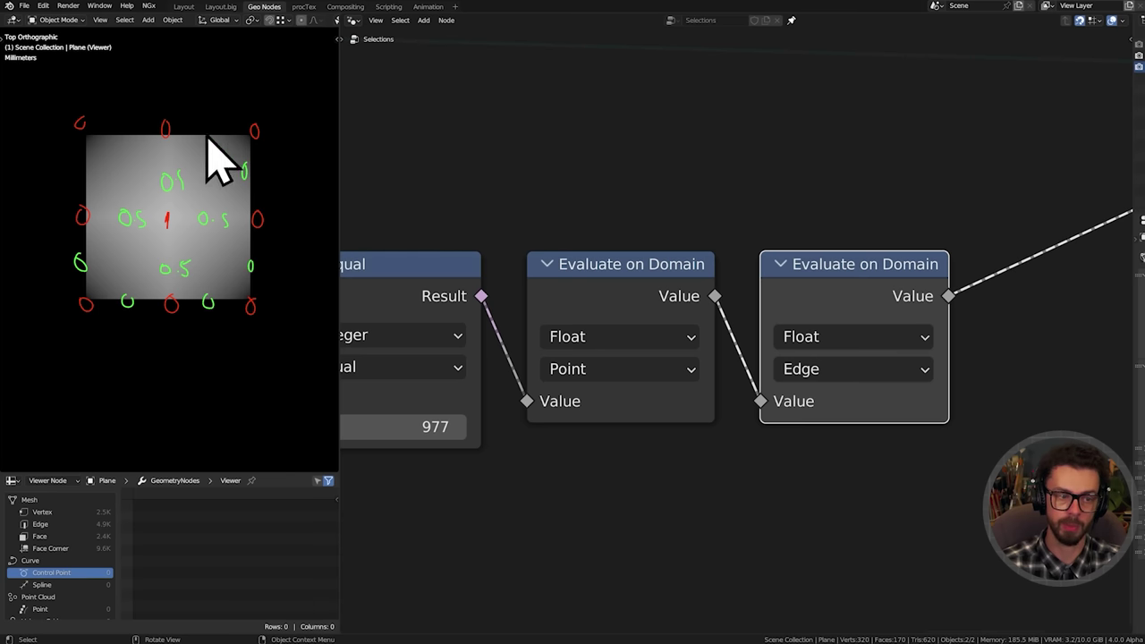
{"action": "left_click_drag", "start_coordinate": [205, 128], "coordinate": [203, 140]}
{"action": "left_click_drag", "start_coordinate": [119, 130], "coordinate": [85, 164]}
Duplicate the Point-domain Evaluate on Domain node and insert the copy between the Edge-domain node and the Viewer
{"action": "left_click", "coordinate": [632, 285]}
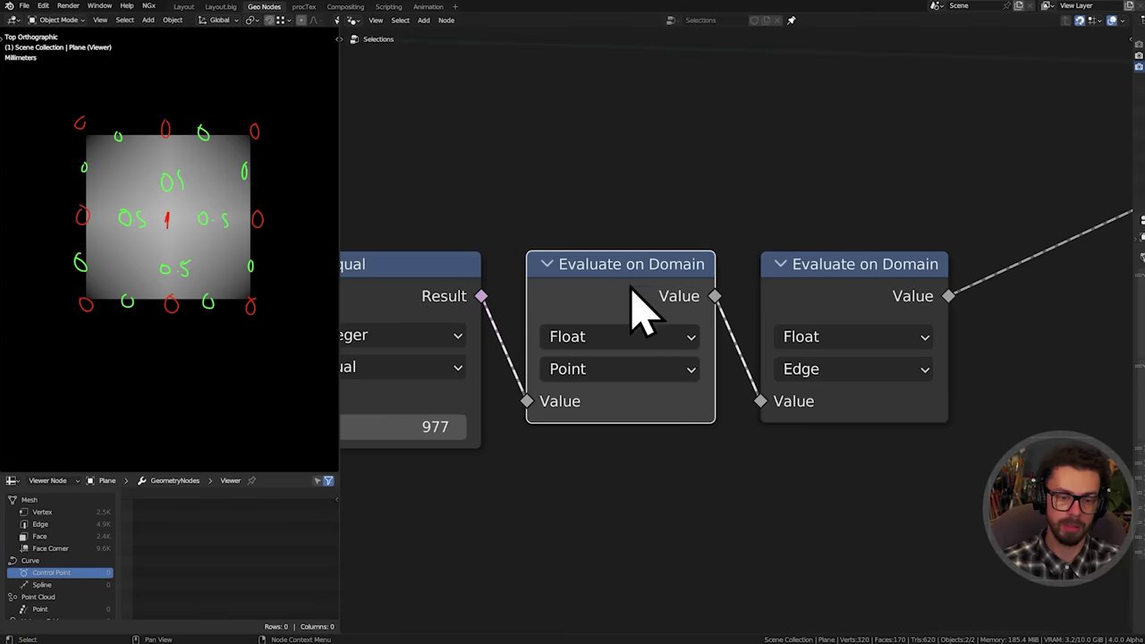
{"action": "middle_click_drag", "start_coordinate": [652, 324], "coordinate": [560, 309]}
{"action": "scroll", "coordinate": [560, 309], "scroll_direction": "down", "scroll_amount": 2}
{"action": "key", "text": "shift+d"}
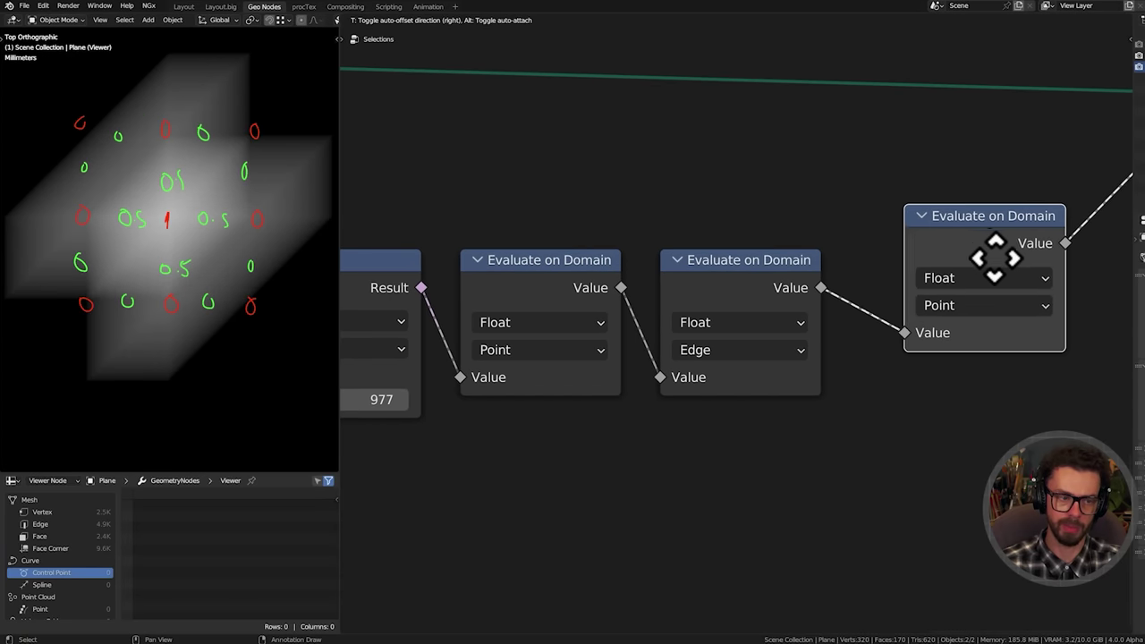
{"action": "left_click", "coordinate": [941, 303]}
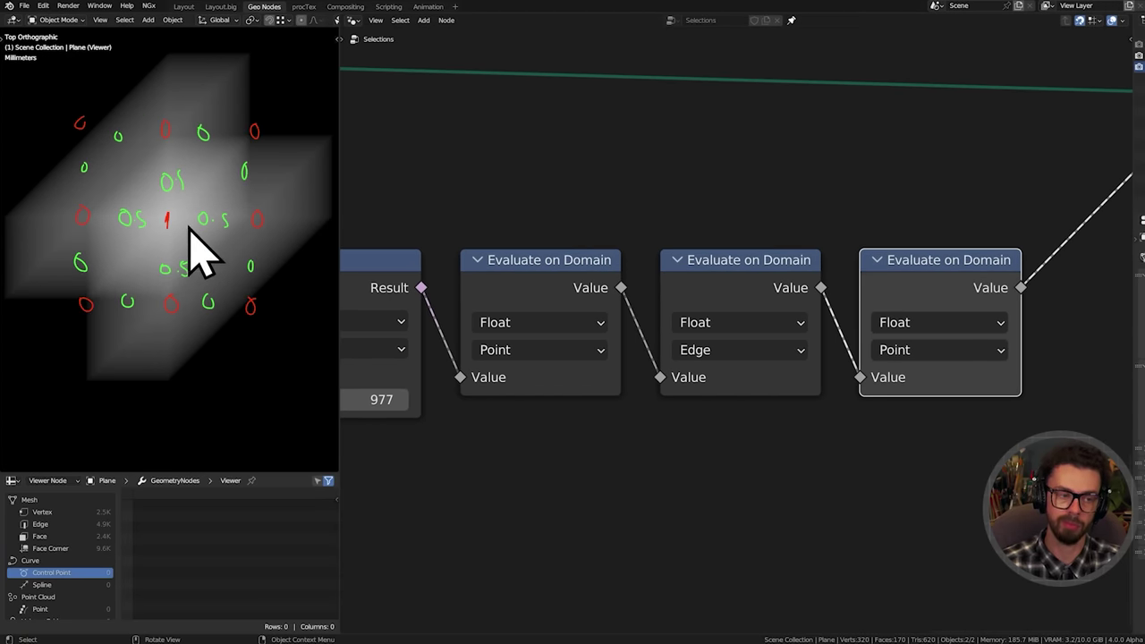
Annotate the neighbouring point and edge in the viewport with the handwritten averaged values .5 and 0
{"action": "left_click_drag", "start_coordinate": [268, 221], "coordinate": [277, 211]}
{"action": "middle_click_drag", "start_coordinate": [295, 228], "coordinate": [257, 230], "text": "shift"}
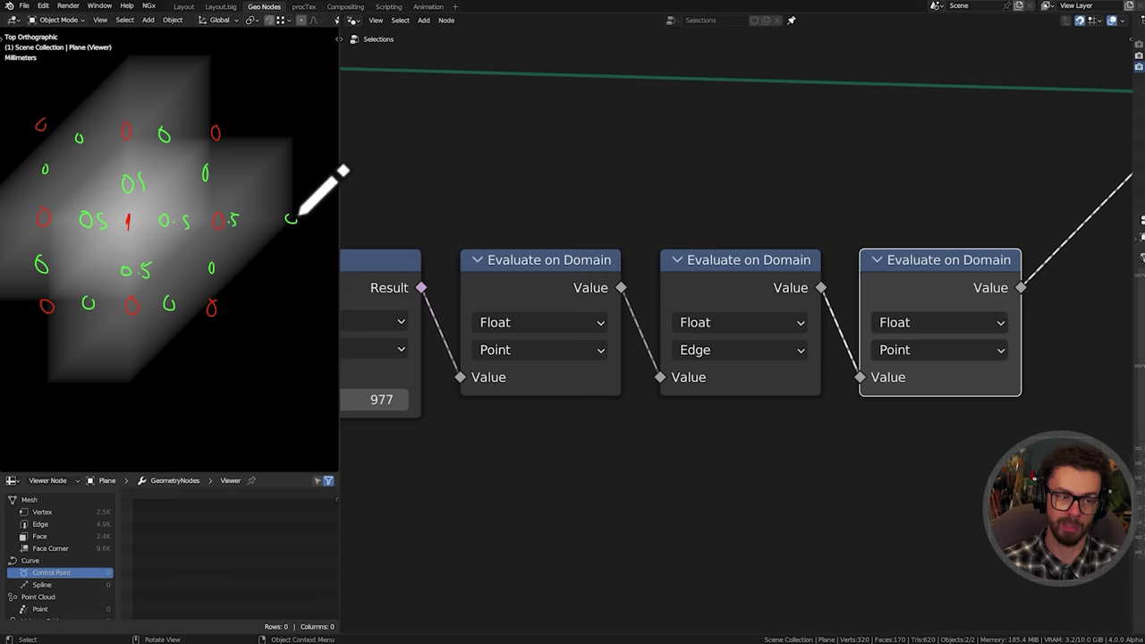
Duplicate the Edge and Point Evaluate on Domain nodes and insert the copies at the end of the chain before the Viewer
{"action": "left_click", "coordinate": [707, 300]}
{"action": "middle_click_drag", "start_coordinate": [707, 300], "coordinate": [524, 281]}
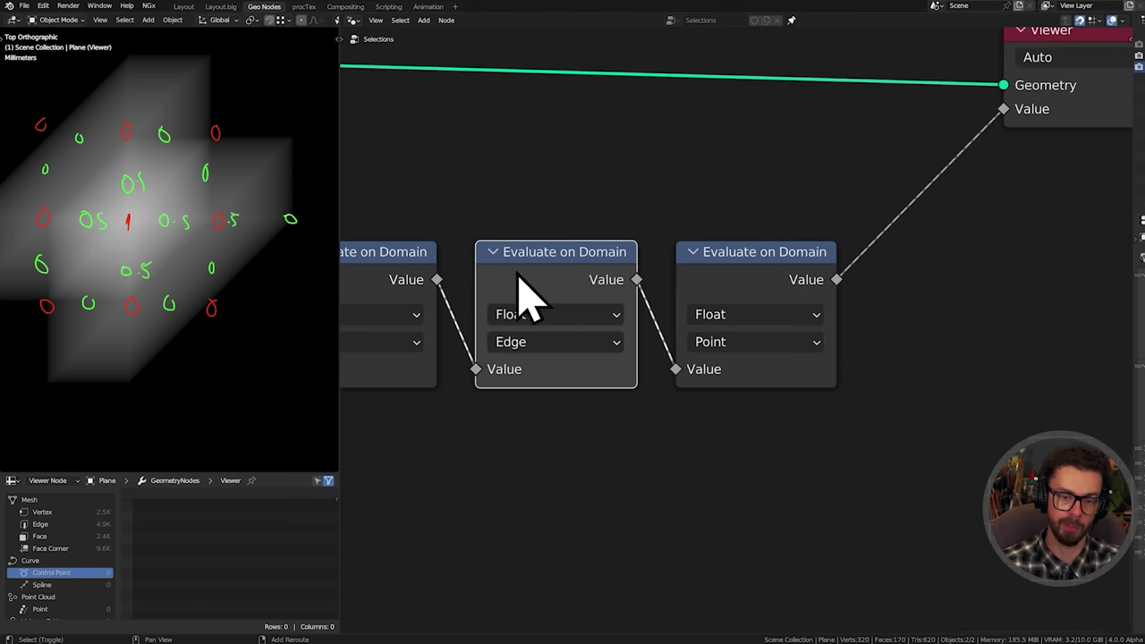
{"action": "key", "text": "shift+d"}
{"action": "left_click", "coordinate": [881, 258]}
{"action": "middle_click_drag", "start_coordinate": [880, 258], "coordinate": [628, 274]}
{"action": "left_click", "coordinate": [511, 301]}
{"action": "key", "text": "shift+d"}
{"action": "left_click", "coordinate": [855, 270]}
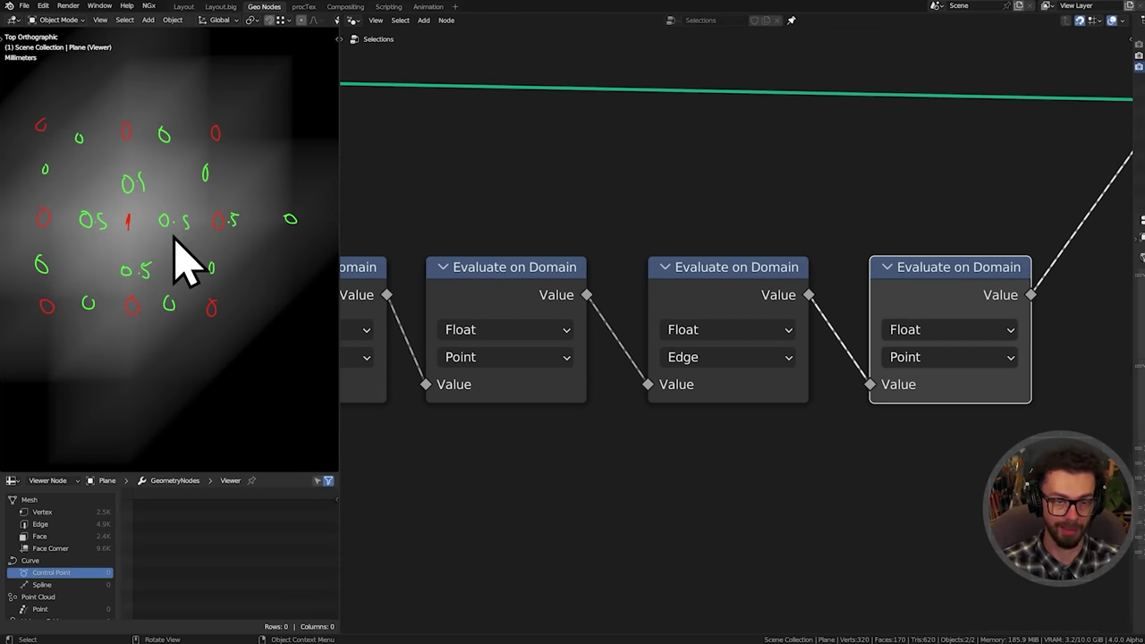
Dissolve the last two Evaluate on Domain nodes, keeping the chain linked to the Viewer
{"action": "scroll", "coordinate": [540, 299], "scroll_direction": "down", "scroll_amount": 3}
{"action": "middle_click_drag", "start_coordinate": [540, 299], "coordinate": [586, 301]}
{"action": "left_click_drag", "start_coordinate": [630, 224], "coordinate": [968, 457]}
{"action": "left_click_drag", "start_coordinate": [756, 256], "coordinate": [914, 434]}
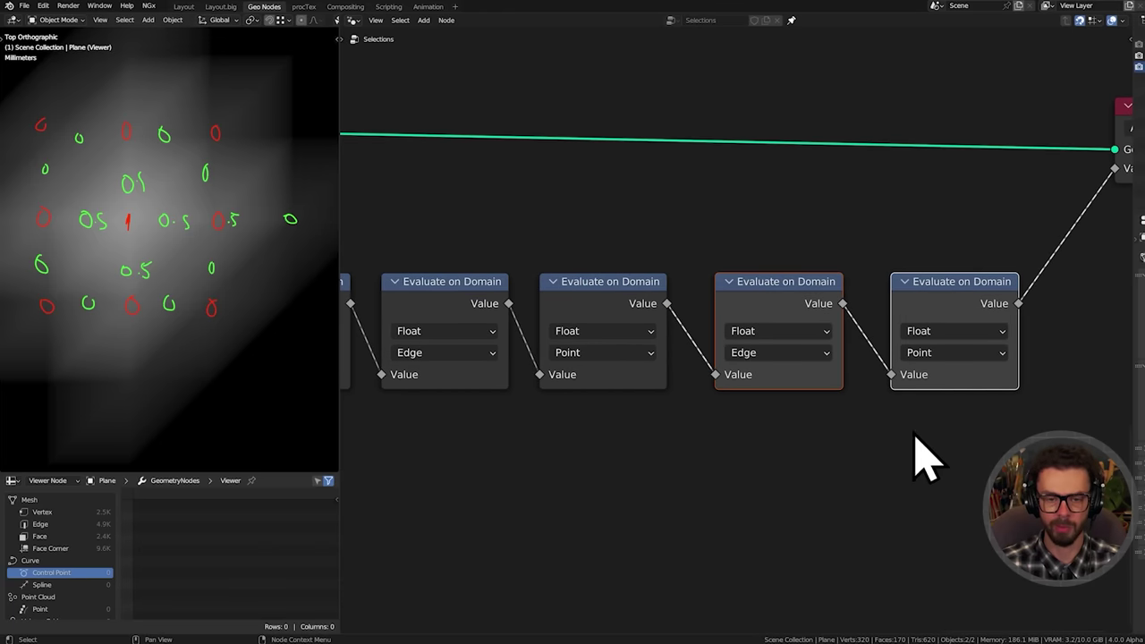
{"action": "key", "text": "ctrl+x"}
Insert a Blur Attribute node between the last Evaluate on Domain node and the Viewer
{"action": "key", "text": "shift+a"}
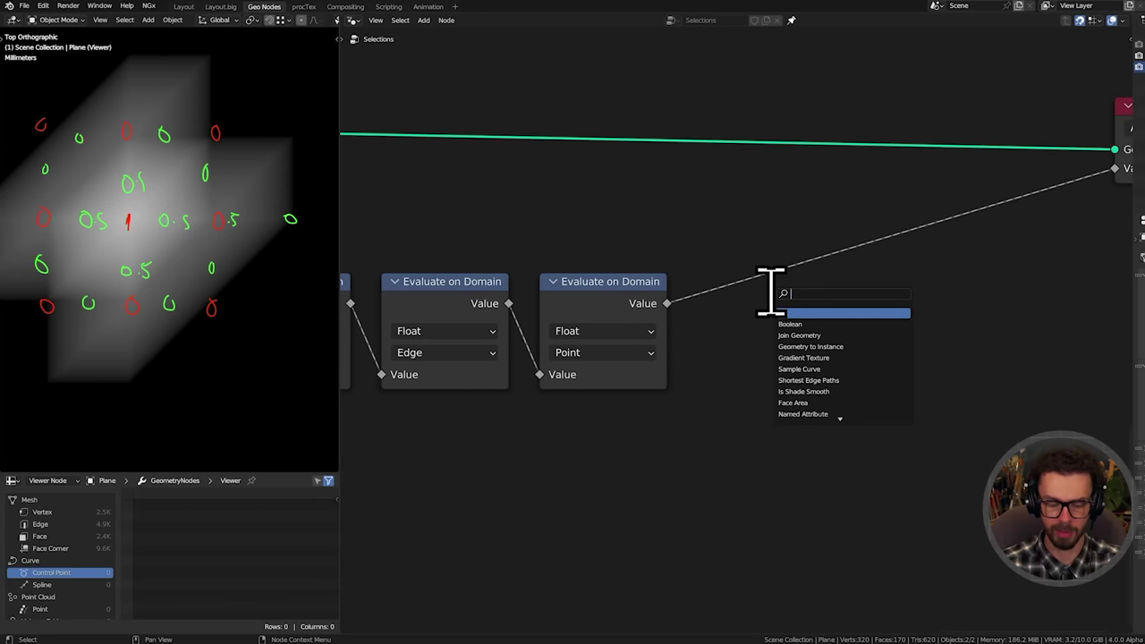
{"action": "type", "text": "blur"}
{"action": "key", "text": "Return"}
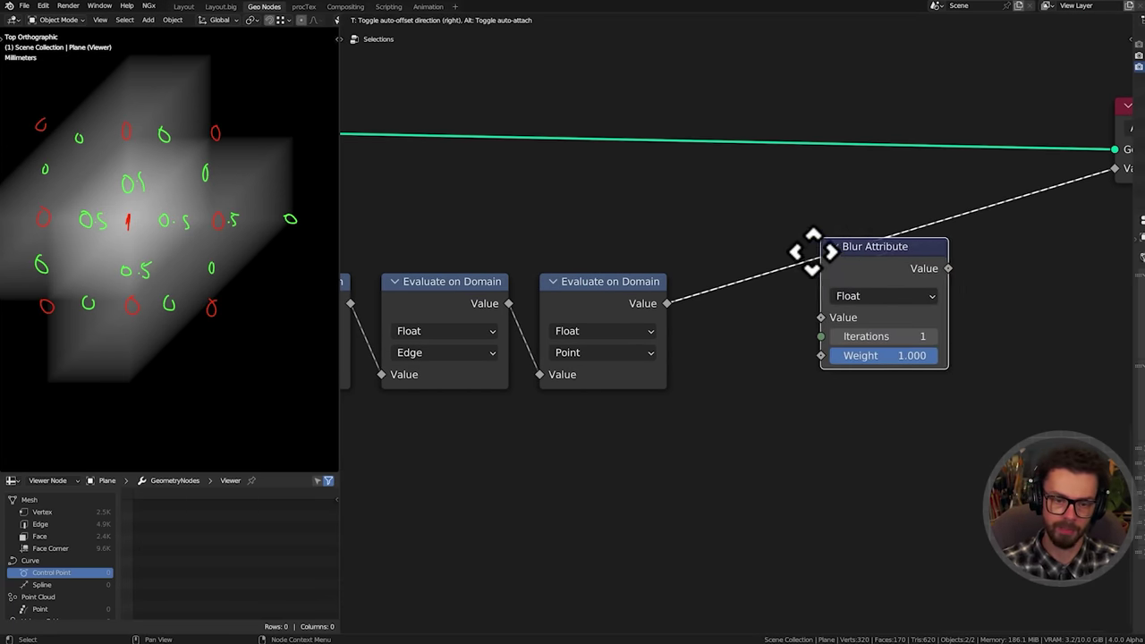
{"action": "left_click", "coordinate": [748, 264]}
{"action": "scroll", "coordinate": [756, 271], "scroll_direction": "down", "scroll_amount": 1}
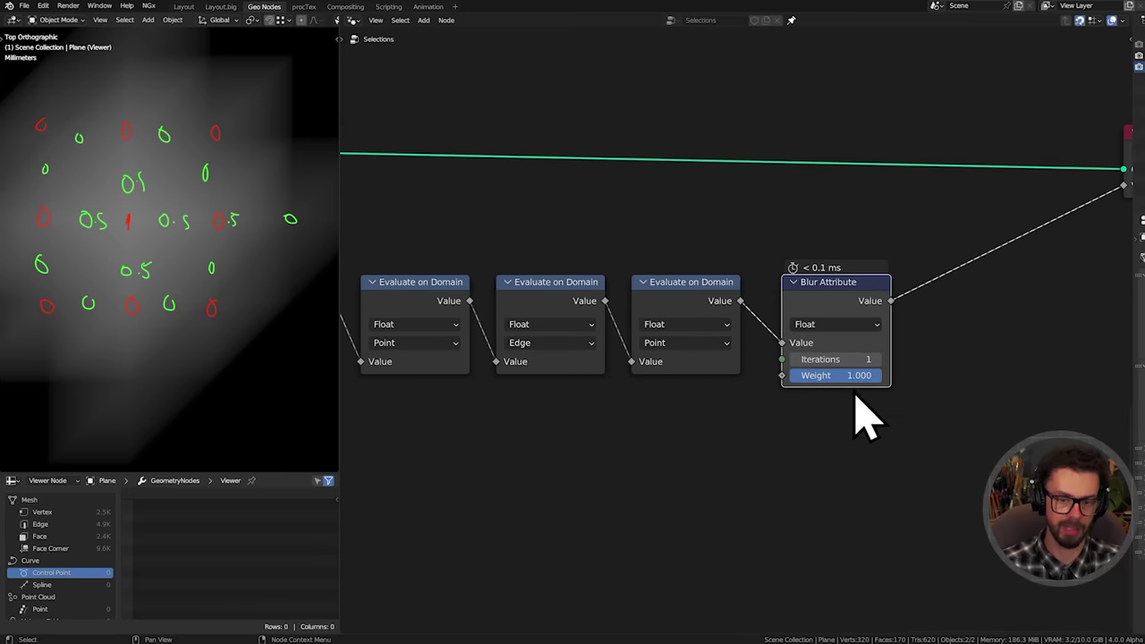
Raise the Blur Attribute node's Iterations to 6, and dissolve the node from the chain
{"action": "left_click", "coordinate": [878, 359]}
{"action": "left_click", "coordinate": [878, 359]}
{"action": "left_click", "coordinate": [878, 359]}
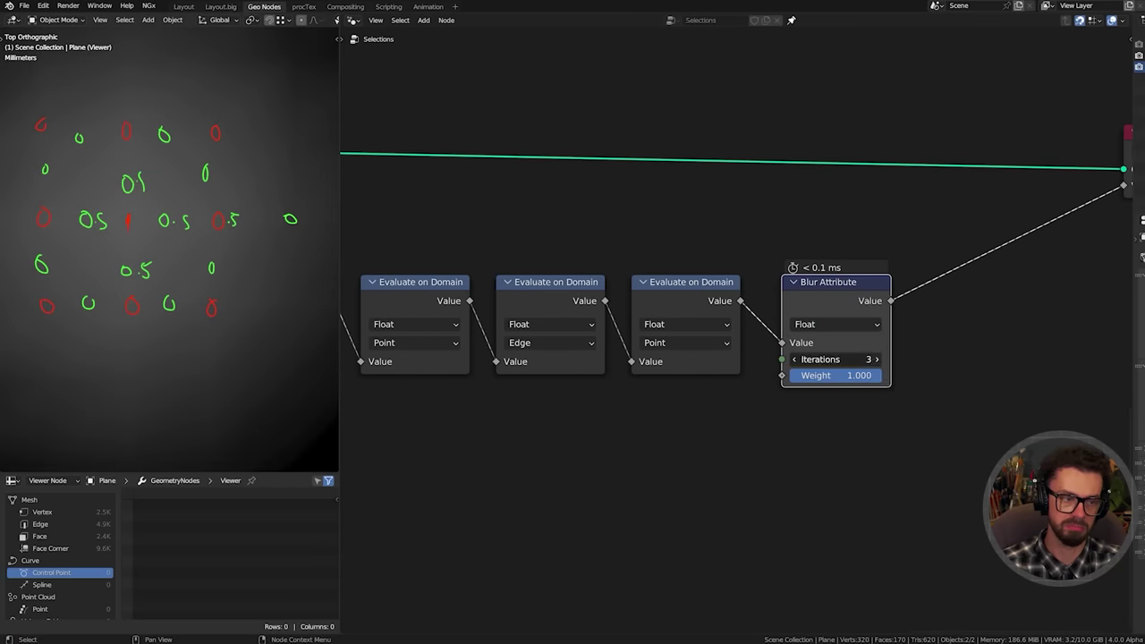
{"action": "left_click_drag", "start_coordinate": [823, 361], "coordinate": [881, 361]}
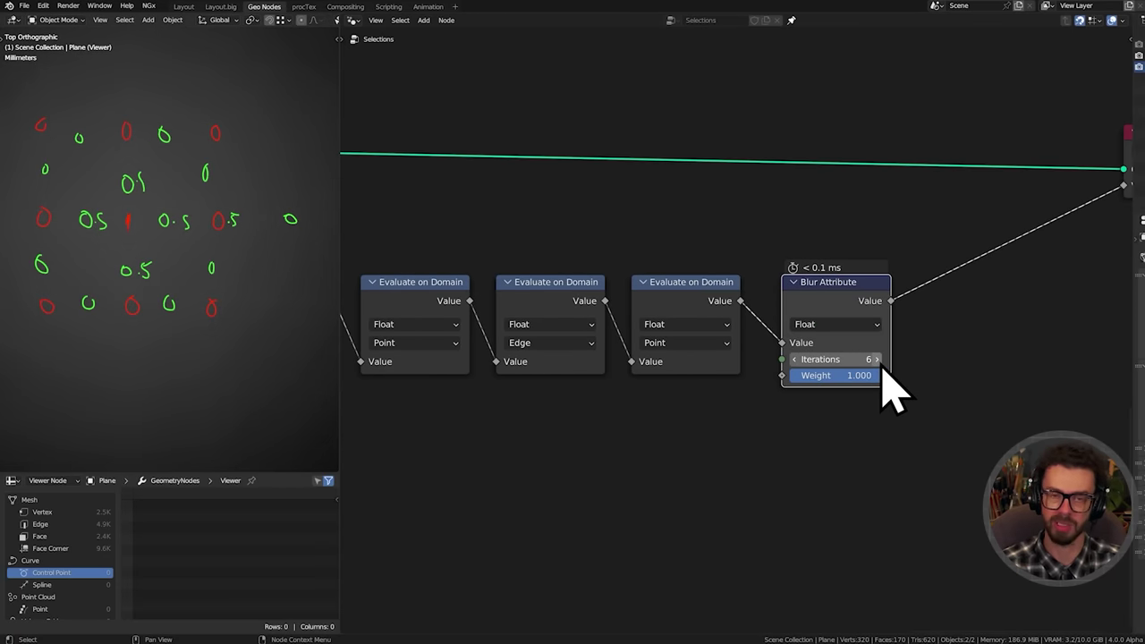
{"action": "key", "text": "ctrl+x"}
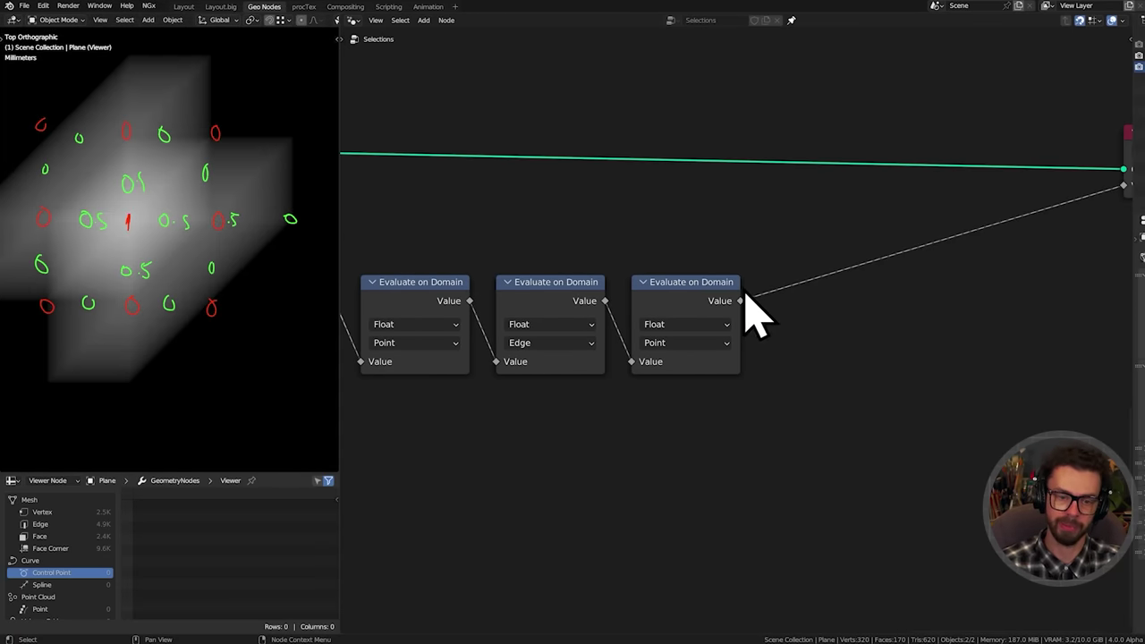
{"action": "middle_click_drag", "start_coordinate": [756, 317], "coordinate": [414, 276]}
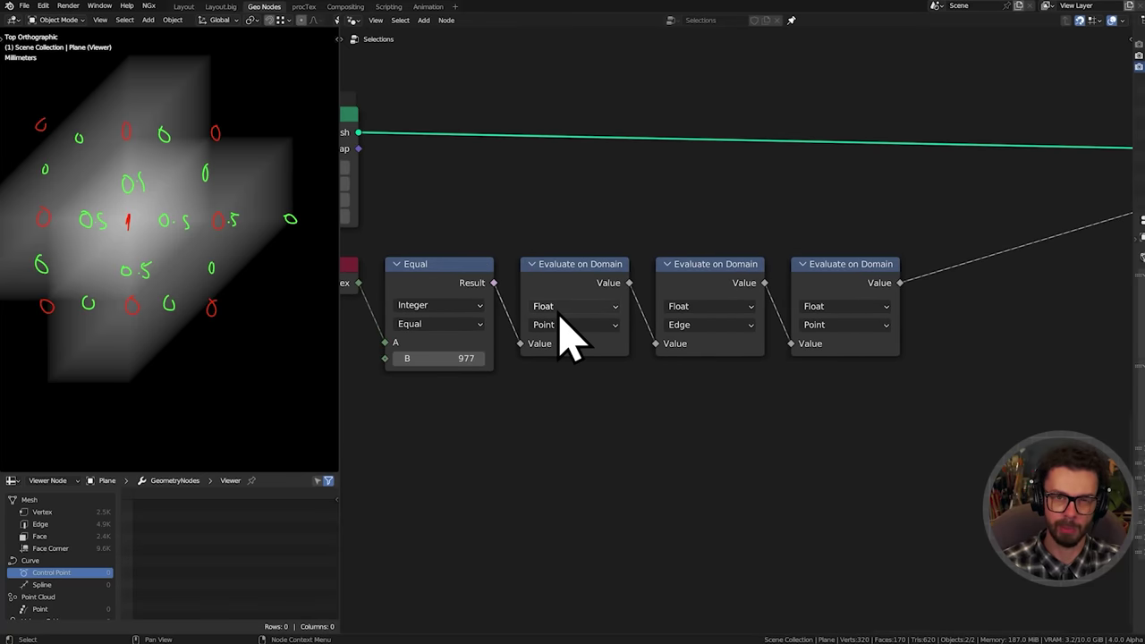
Remove the handwritten annotations from the 3D viewport
{"action": "mouse_move", "coordinate": [134, 206]}
{"action": "right_mouse_down"}
{"action": "mouse_move", "coordinate": [200, 166]}
{"action": "mouse_move", "coordinate": [234, 263]}
{"action": "mouse_move", "coordinate": [102, 351]}
{"action": "right_mouse_up"}
{"action": "key", "text": "n"}
{"action": "left_click", "coordinate": [314, 412]}
{"action": "key", "text": "n"}
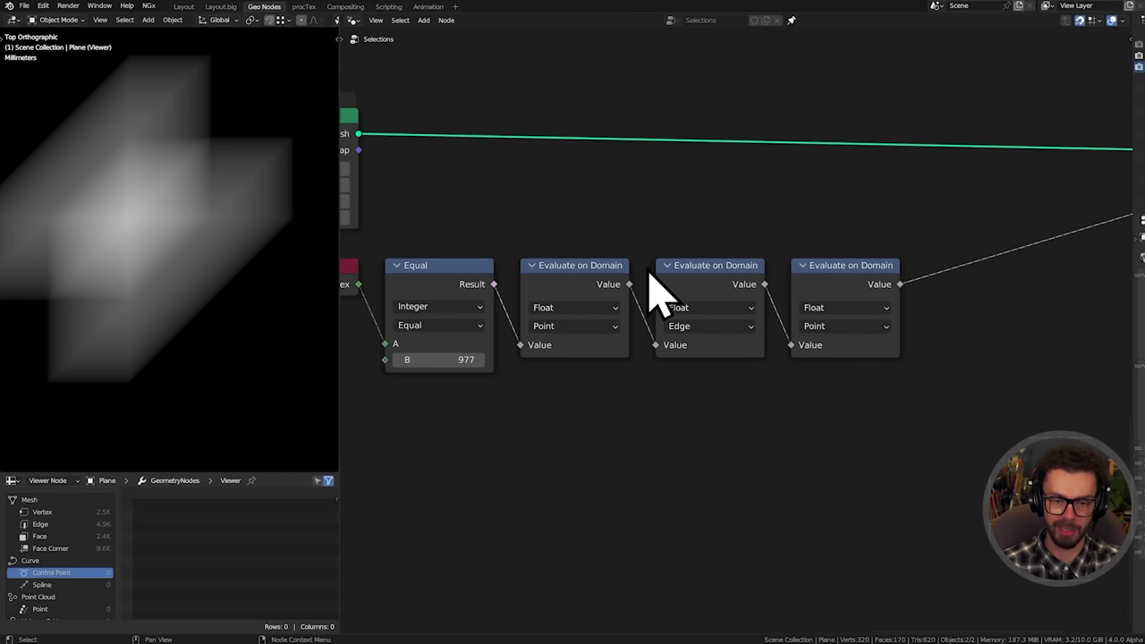
{"action": "middle_click_drag", "start_coordinate": [635, 304], "coordinate": [639, 309]}
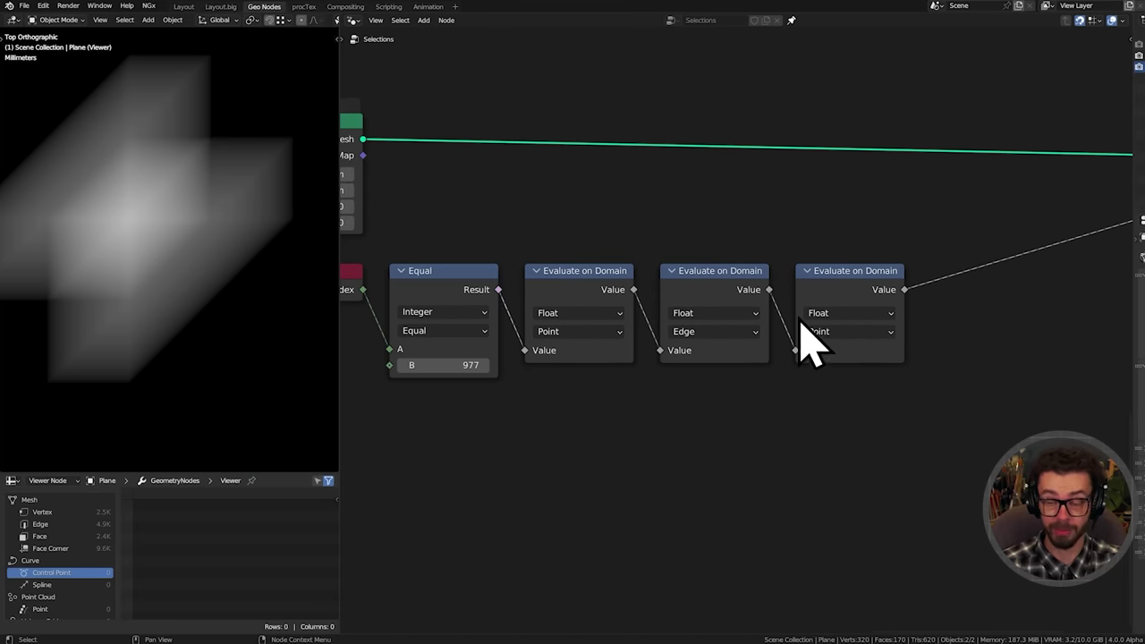
{"action": "mouse_move", "coordinate": [810, 344]}
{"action": "middle_mouse_down"}
{"action": "mouse_move", "coordinate": [829, 325]}
{"action": "mouse_move", "coordinate": [802, 348]}
{"action": "middle_mouse_up"}
{"action": "middle_click_drag", "start_coordinate": [199, 207], "coordinate": [226, 203], "text": "shift"}
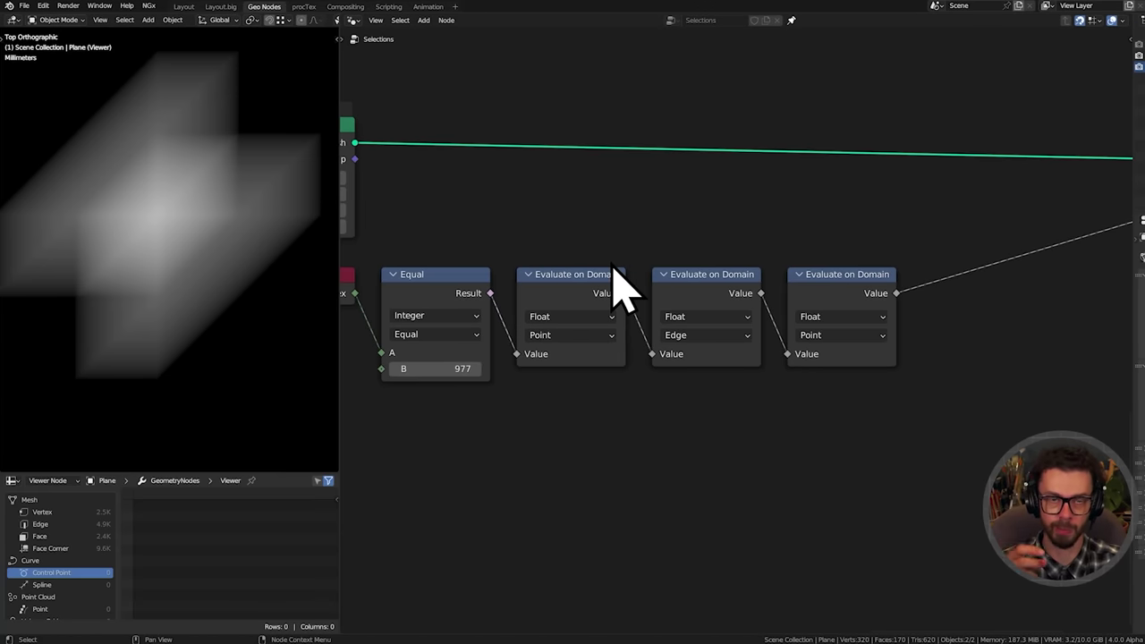
{"action": "middle_click_drag", "start_coordinate": [951, 266], "coordinate": [928, 269]}
{"action": "middle_click_drag", "start_coordinate": [797, 370], "coordinate": [738, 366]}
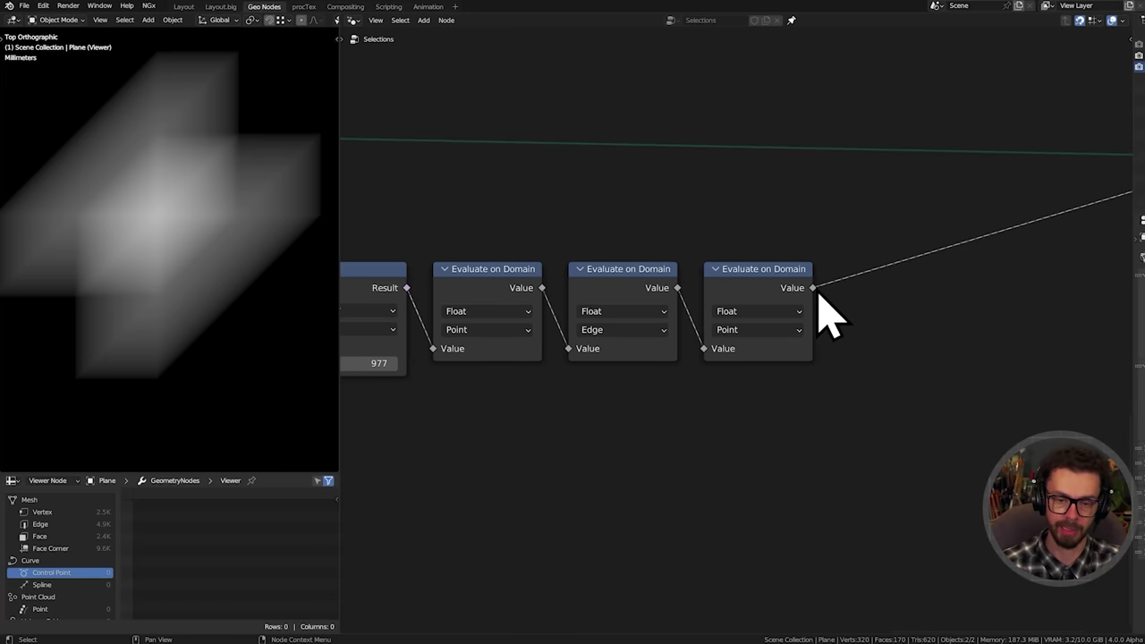
Insert a Math node after the last Evaluate on Domain node and set its operation to Ceil
{"action": "key", "text": "shift+a"}
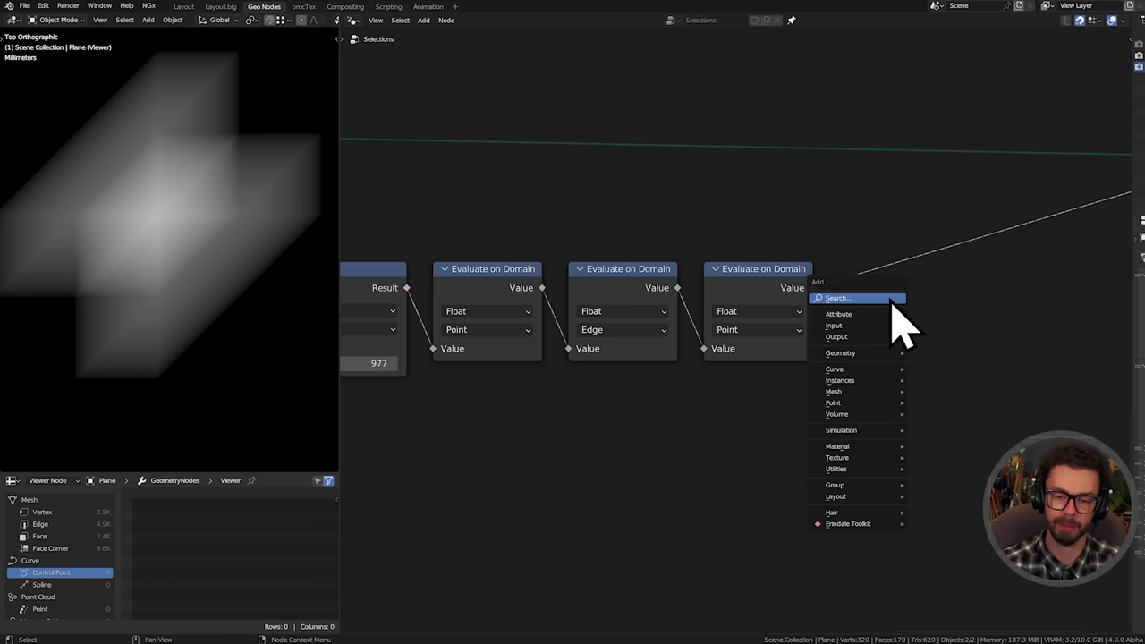
{"action": "left_click", "coordinate": [891, 299]}
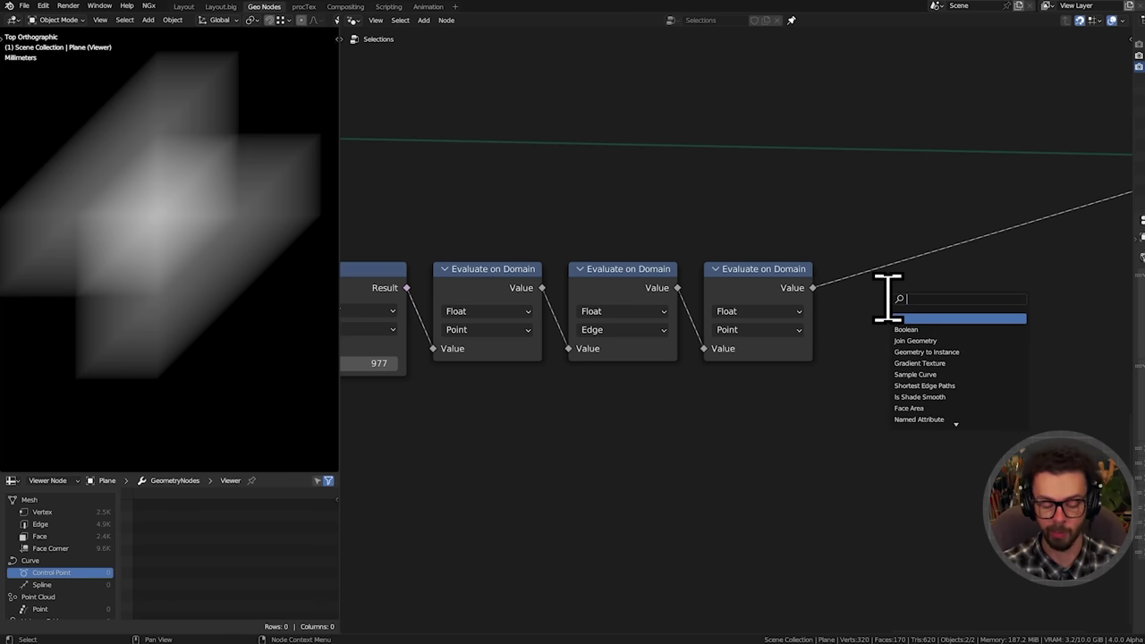
{"action": "type", "text": "ma"}
{"action": "key", "text": "Return"}
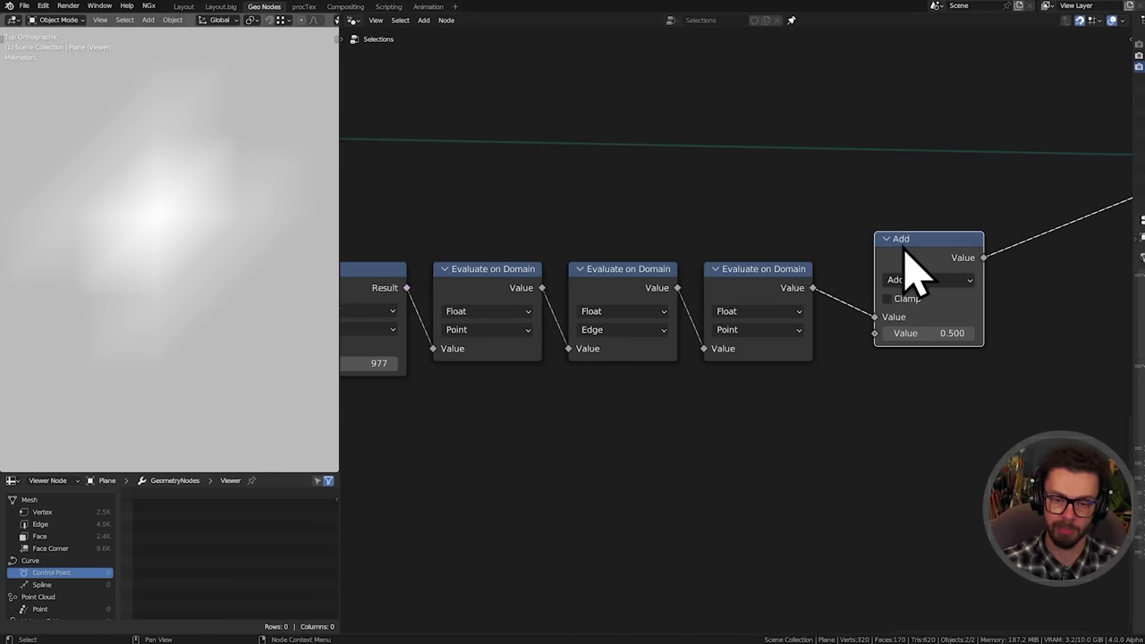
{"action": "left_click", "coordinate": [868, 282]}
{"action": "left_click", "coordinate": [884, 312]}
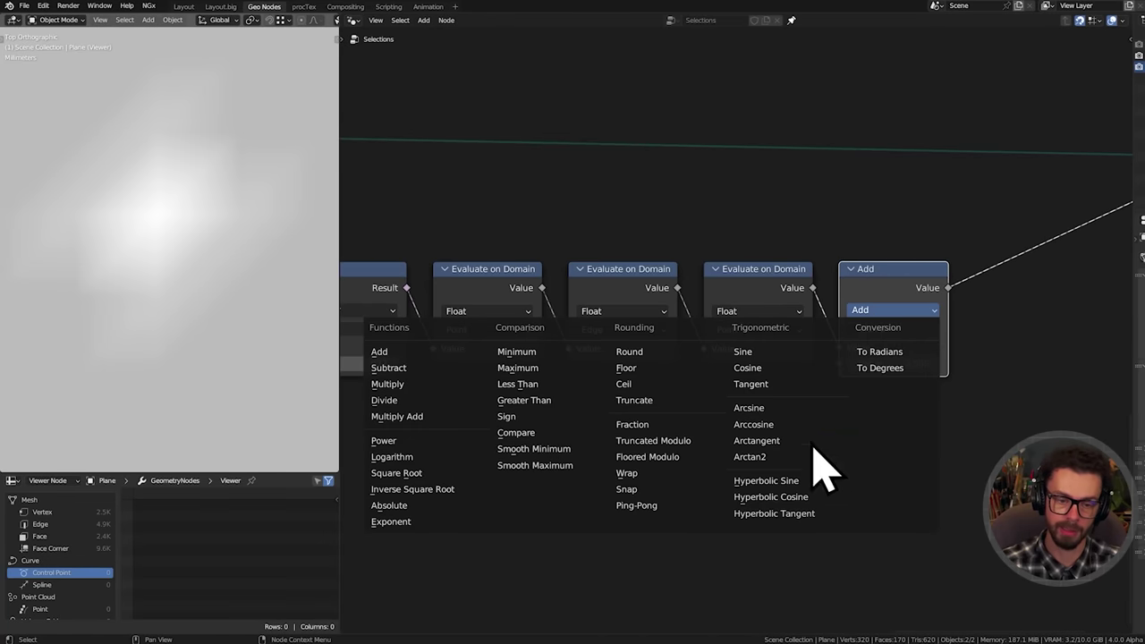
{"action": "left_click", "coordinate": [622, 386]}
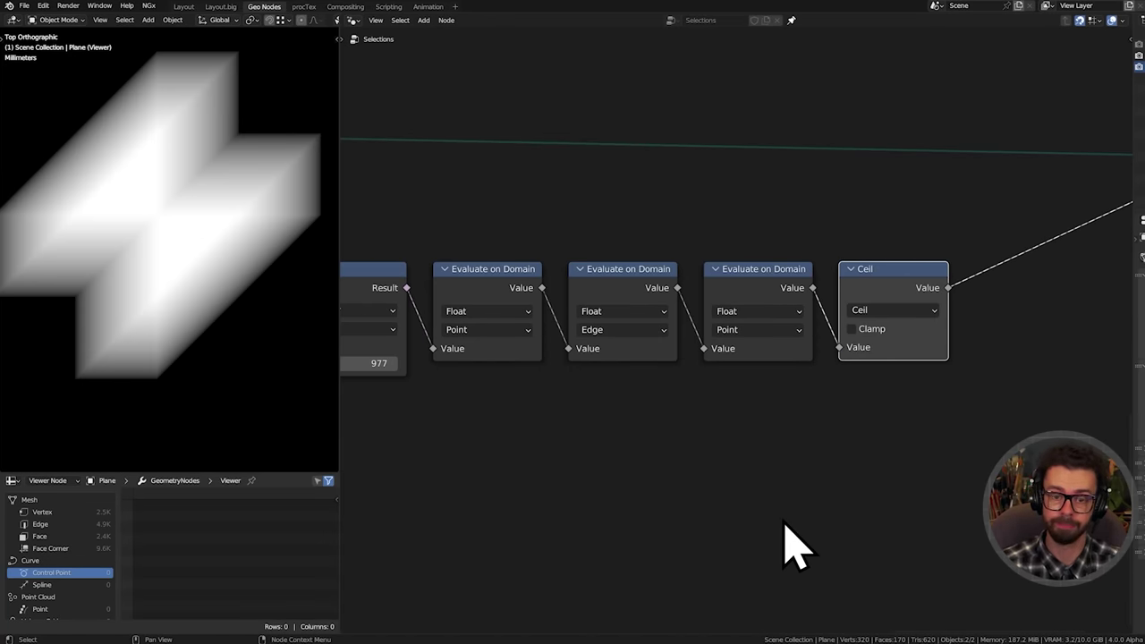
Group the Edge and Point Evaluate on Domain nodes together with the Ceil node into a node group
{"action": "scroll", "coordinate": [792, 546], "scroll_direction": "down", "scroll_amount": 1}
{"action": "scroll", "coordinate": [676, 419], "scroll_direction": "left", "scroll_amount": 1, "text": "ctrl"}
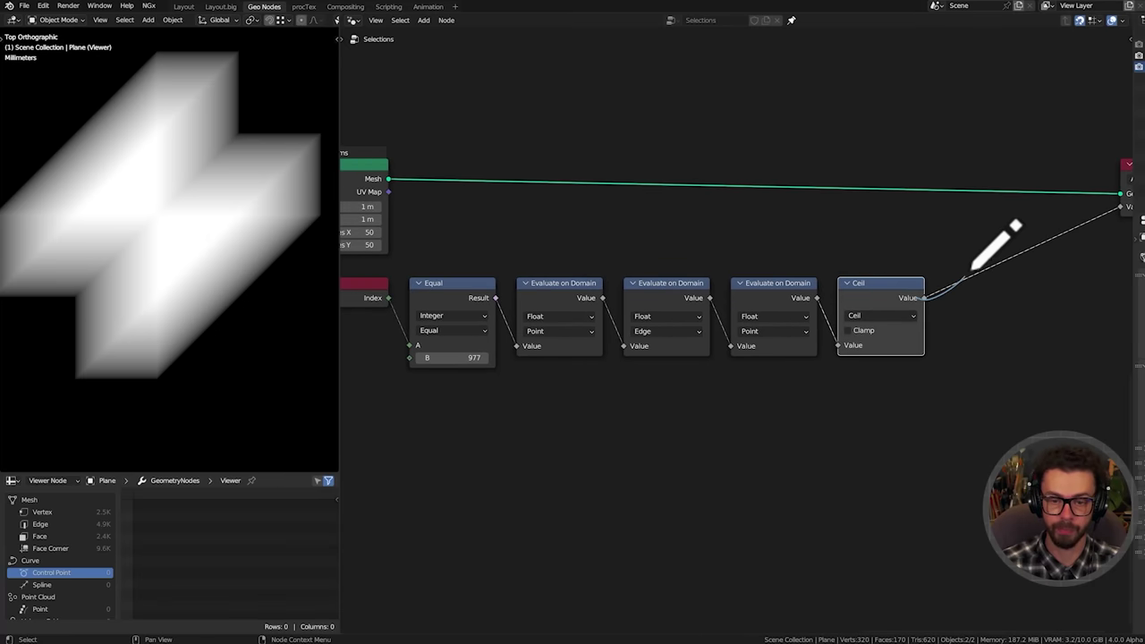
{"action": "left_click_drag", "start_coordinate": [973, 267], "coordinate": [615, 183]}
{"action": "left_click_drag", "start_coordinate": [512, 331], "coordinate": [516, 345]}
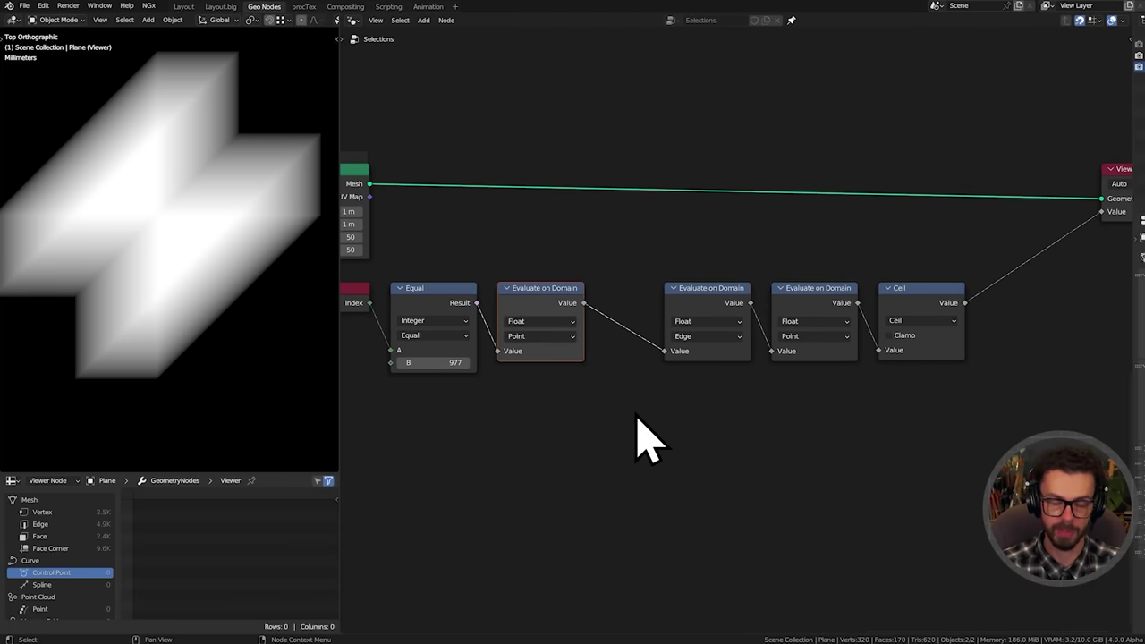
{"action": "middle_click_drag", "start_coordinate": [655, 416], "coordinate": [621, 414]}
{"action": "left_click_drag", "start_coordinate": [616, 409], "coordinate": [954, 263]}
{"action": "key", "text": "g"}
{"action": "left_click", "coordinate": [787, 365]}
{"action": "key", "text": "ctrl+g"}
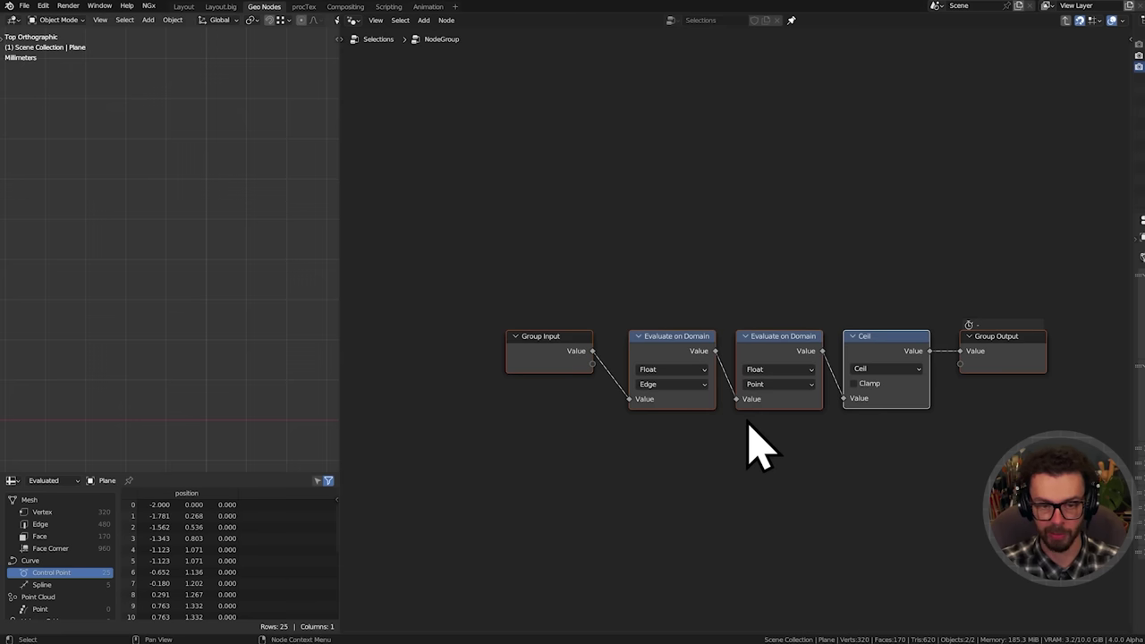
Leave the node group and place its node just after the remaining Point Evaluate on Domain node
{"action": "key", "text": "Tab"}
{"action": "scroll", "coordinate": [716, 376], "scroll_direction": "right", "scroll_amount": 1, "text": "ctrl"}
{"action": "left_click_drag", "start_coordinate": [685, 302], "coordinate": [586, 286]}
{"action": "middle_click_drag", "start_coordinate": [613, 315], "coordinate": [665, 322]}
{"action": "middle_click_drag", "start_coordinate": [857, 257], "coordinate": [754, 268]}
{"action": "left_click", "coordinate": [1059, 185]}
{"action": "middle_click_drag", "start_coordinate": [557, 308], "coordinate": [643, 296]}
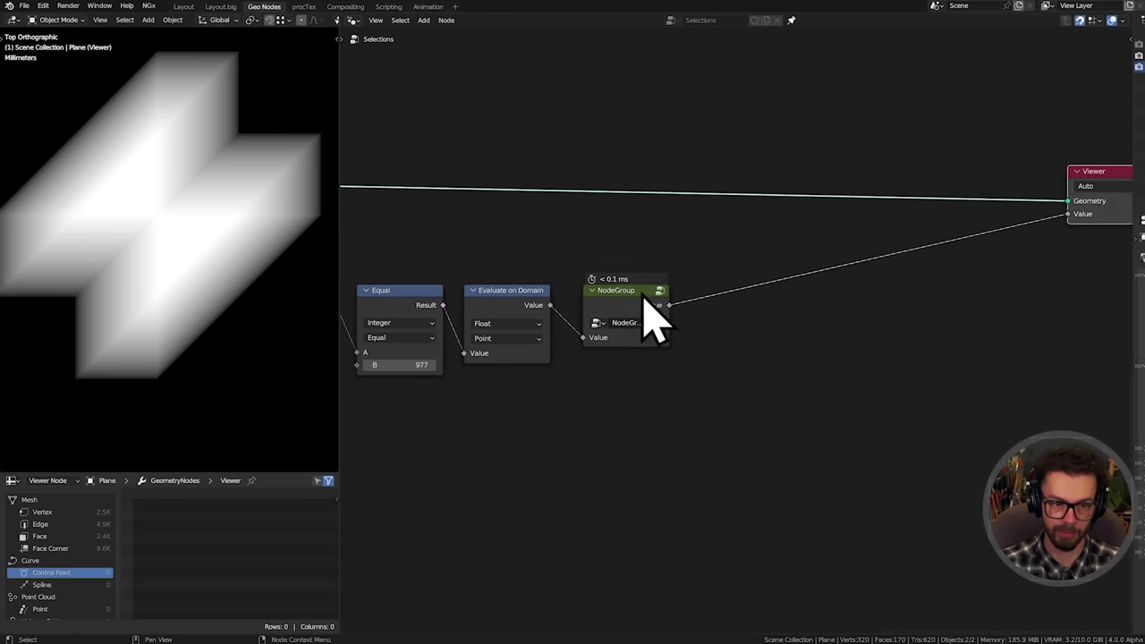
Duplicate the node group three times and chain the copies in series before the Viewer
{"action": "left_click", "coordinate": [633, 298]}
{"action": "key", "text": "shift+d"}
{"action": "left_click", "coordinate": [755, 303]}
{"action": "key", "text": "shift+d"}
{"action": "left_click", "coordinate": [880, 301]}
{"action": "scroll", "coordinate": [260, 273], "scroll_direction": "down", "scroll_amount": 5}
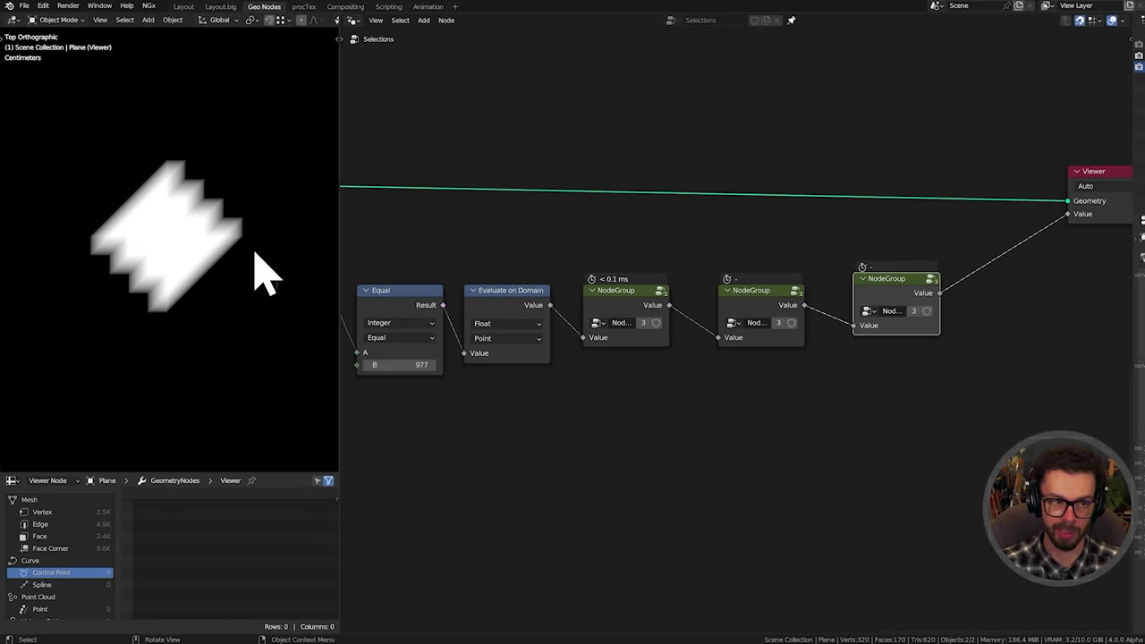
{"action": "key", "text": "shift+d"}
{"action": "left_click", "coordinate": [984, 320]}
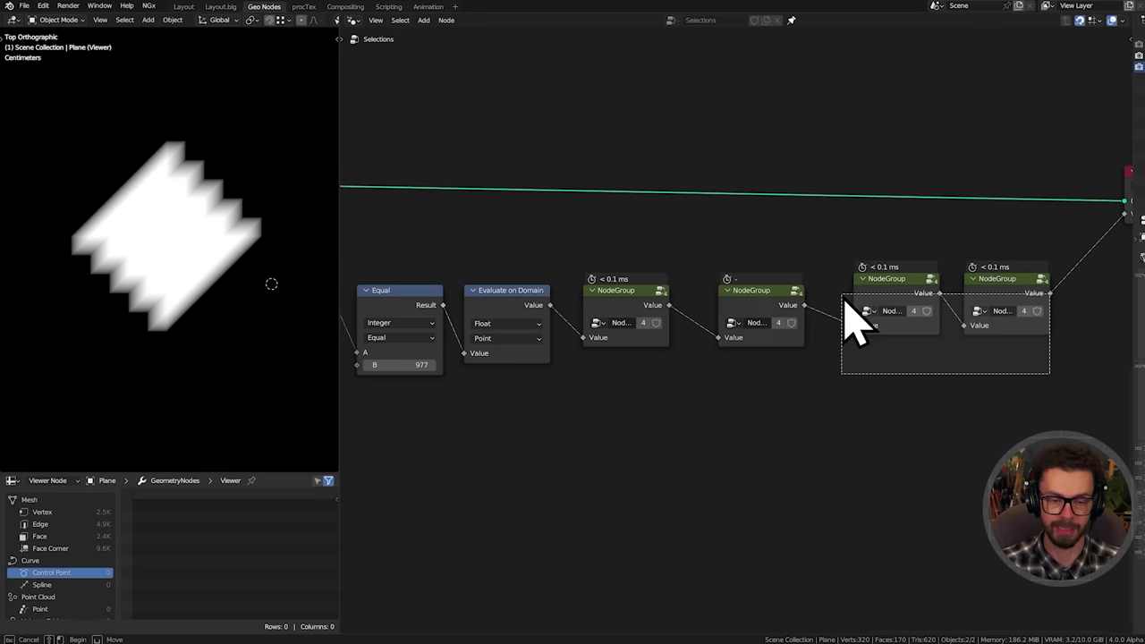
Undo the node group duplicates and the grouping of the Evaluate on Domain and Ceil nodes
{"action": "key", "text": "ctrl+z"}
{"action": "key", "text": "ctrl+z"}
{"action": "key", "text": "ctrl+z"}
{"action": "key", "text": "ctrl+z"}
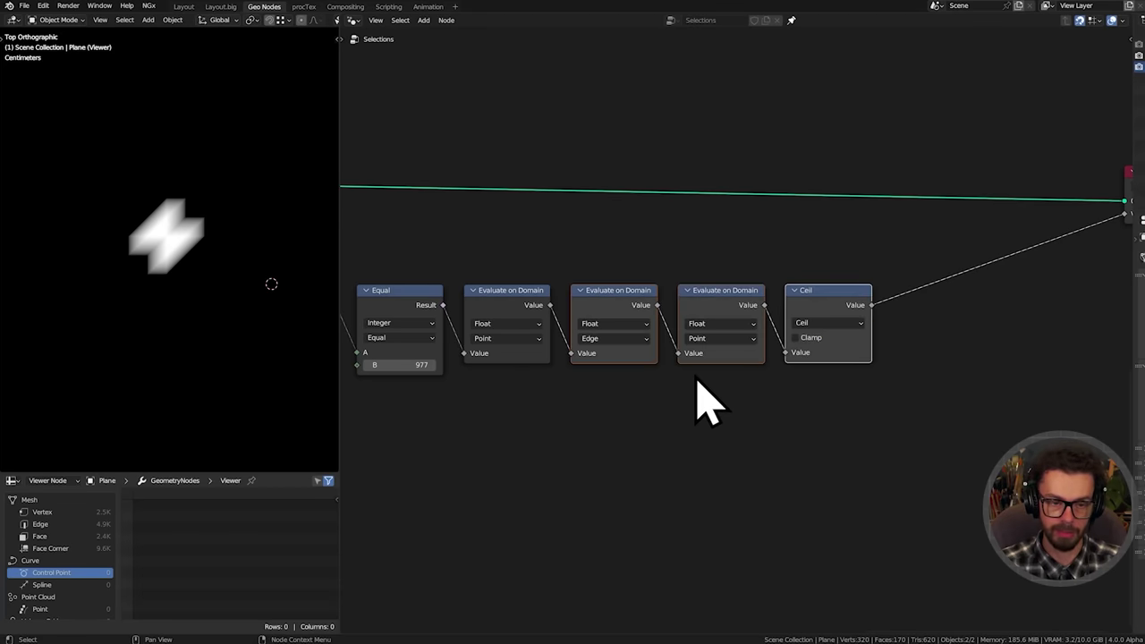
Add a Repeat Zone above the Evaluate on Domain nodes
{"action": "middle_click_drag", "start_coordinate": [605, 442], "coordinate": [677, 392]}
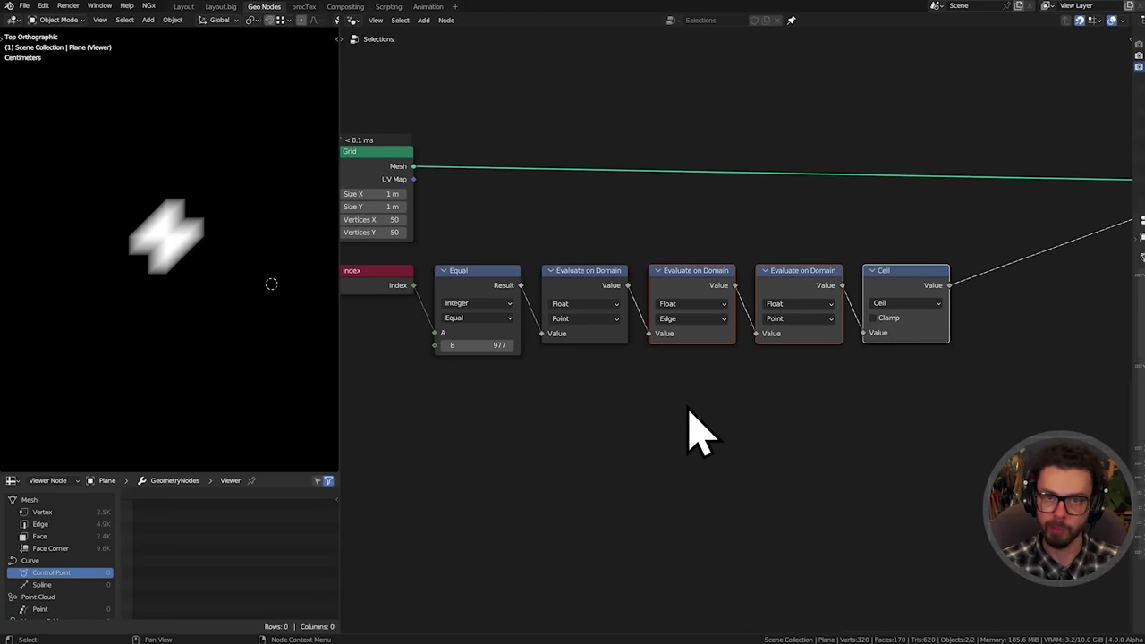
{"action": "key", "text": "shift+a"}
{"action": "mouse_move", "coordinate": [689, 574]}
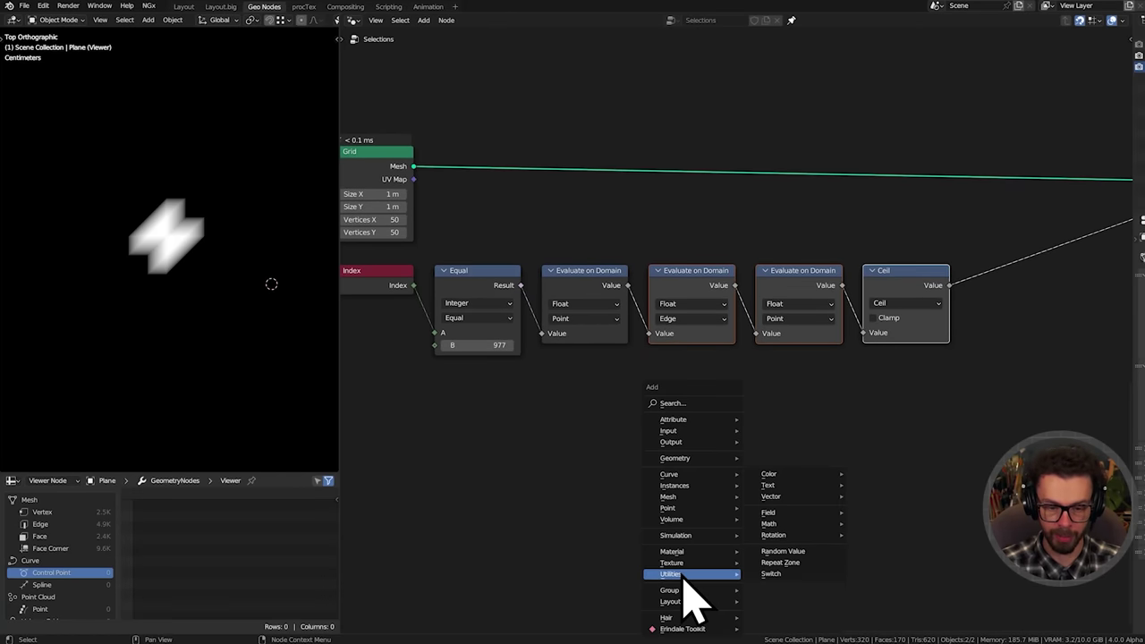
{"action": "left_click", "coordinate": [780, 562]}
{"action": "left_click", "coordinate": [757, 234]}
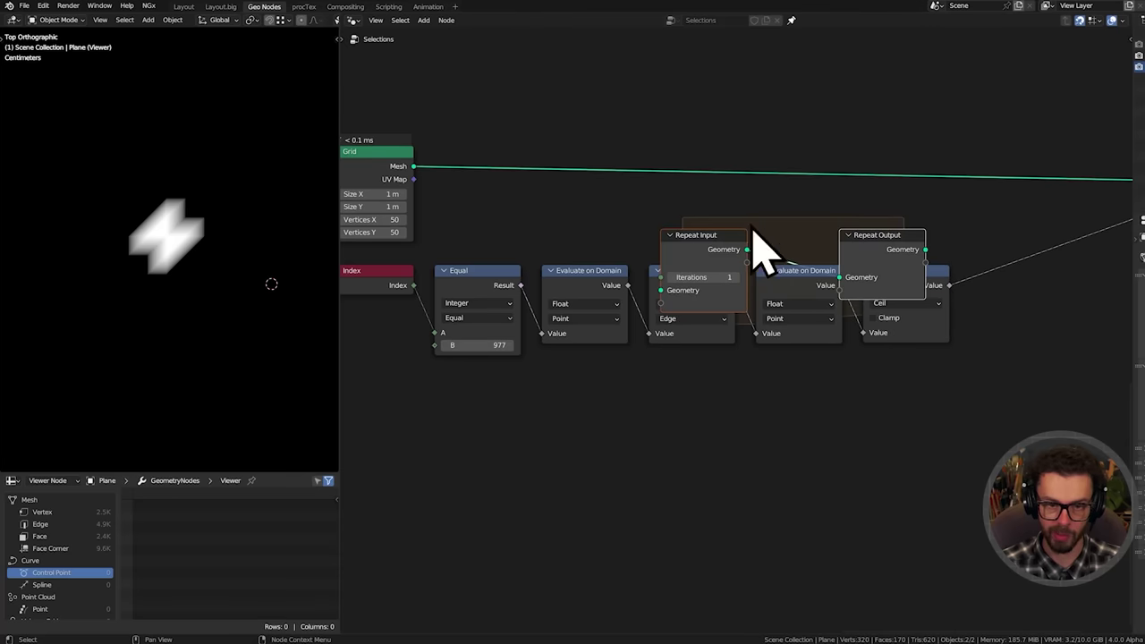
Move the node chain from Equal to Ceil below the repeat zone, and lower the Index node in line with it
{"action": "left_click_drag", "start_coordinate": [437, 400], "coordinate": [951, 327]}
{"action": "key", "text": "g"}
{"action": "left_click", "coordinate": [951, 396]}
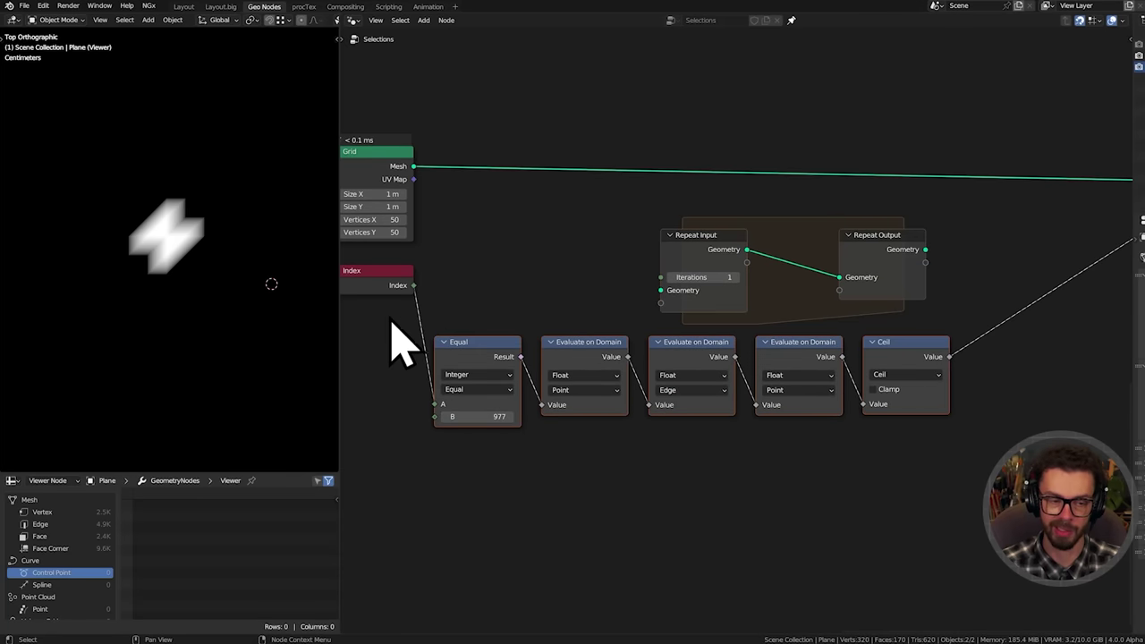
{"action": "left_click_drag", "start_coordinate": [409, 281], "coordinate": [414, 341]}
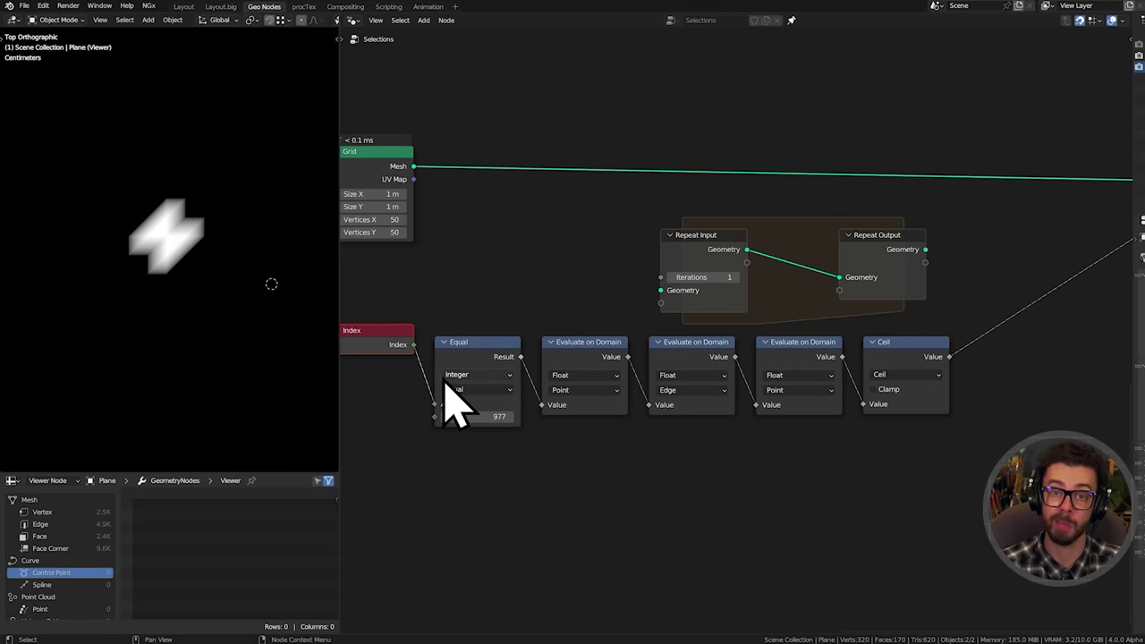
Shift the three Evaluate on Domain nodes and the Ceil node away from Equal to leave a gap
{"action": "scroll", "coordinate": [614, 440], "scroll_direction": "up", "scroll_amount": 2}
{"action": "middle_click_drag", "start_coordinate": [614, 441], "coordinate": [652, 436]}
{"action": "left_click_drag", "start_coordinate": [582, 435], "coordinate": [992, 365]}
{"action": "key", "text": "g"}
{"action": "left_click", "coordinate": [714, 387]}
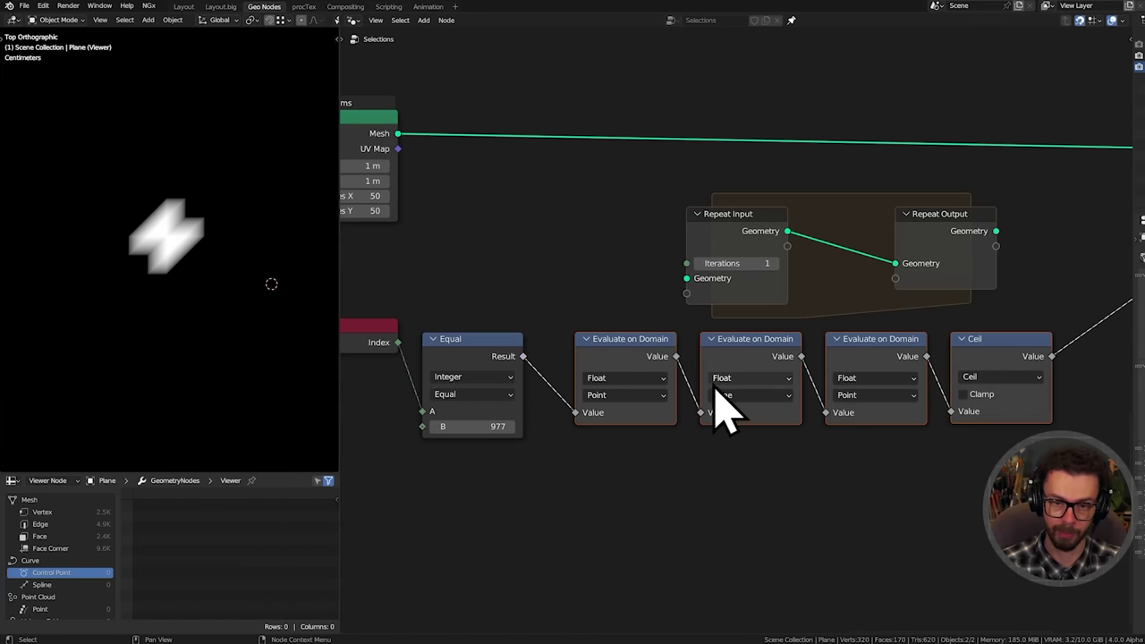
Cut the chain's links from Equal and to the Viewer, and group the Evaluate on Domain and Ceil nodes with the repeat zone
{"action": "middle_click_drag", "start_coordinate": [659, 295], "coordinate": [681, 291]}
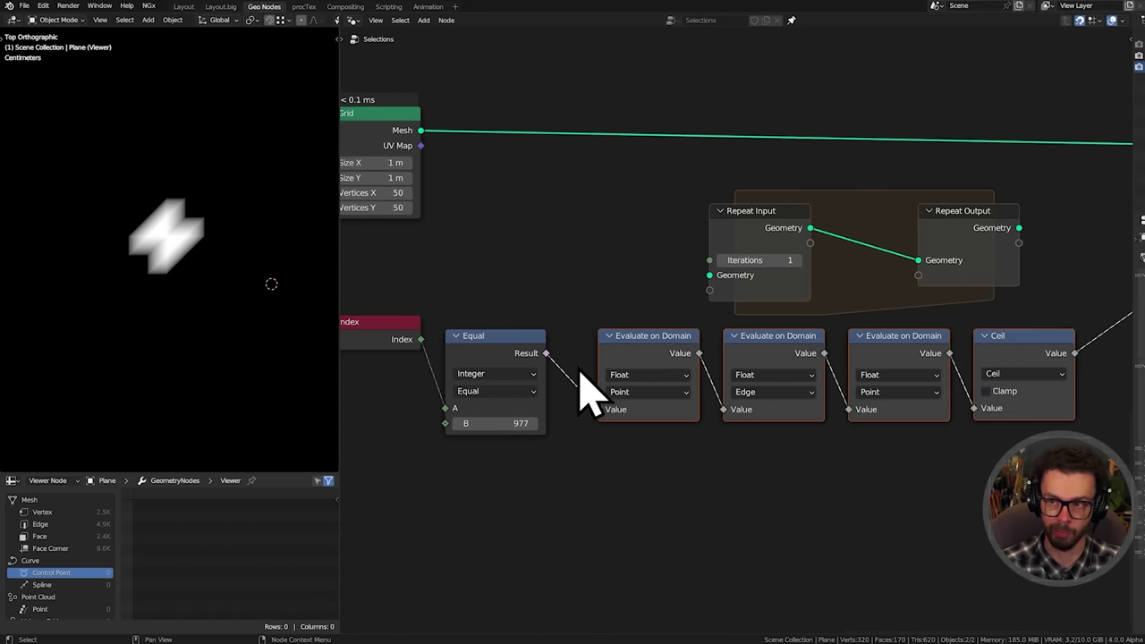
{"action": "middle_click_drag", "start_coordinate": [579, 371], "coordinate": [613, 349]}
{"action": "right_click_drag", "start_coordinate": [619, 313], "coordinate": [560, 360], "text": "ctrl"}
{"action": "mouse_move", "coordinate": [569, 358]}
{"action": "left_mouse_down"}
{"action": "mouse_move", "coordinate": [554, 310]}
{"action": "mouse_move", "coordinate": [431, 271]}
{"action": "left_mouse_up"}
{"action": "middle_click_drag", "start_coordinate": [572, 304], "coordinate": [450, 338]}
{"action": "middle_click_drag", "start_coordinate": [729, 265], "coordinate": [631, 278]}
{"action": "right_click_drag", "start_coordinate": [945, 273], "coordinate": [984, 336], "text": "ctrl"}
{"action": "key", "text": "a"}
{"action": "key", "text": "ctrl+g"}
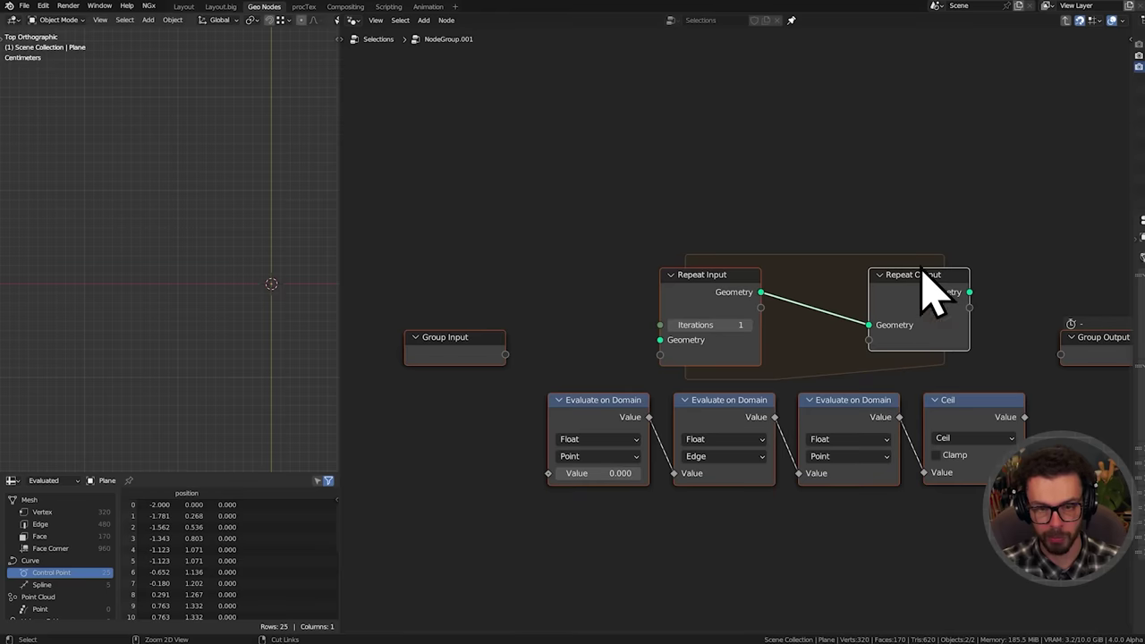
Link the group input through the Repeat Input's Geometry and the Repeat Output's Geometry to the Group Output
{"action": "middle_click_drag", "start_coordinate": [539, 373], "coordinate": [671, 320]}
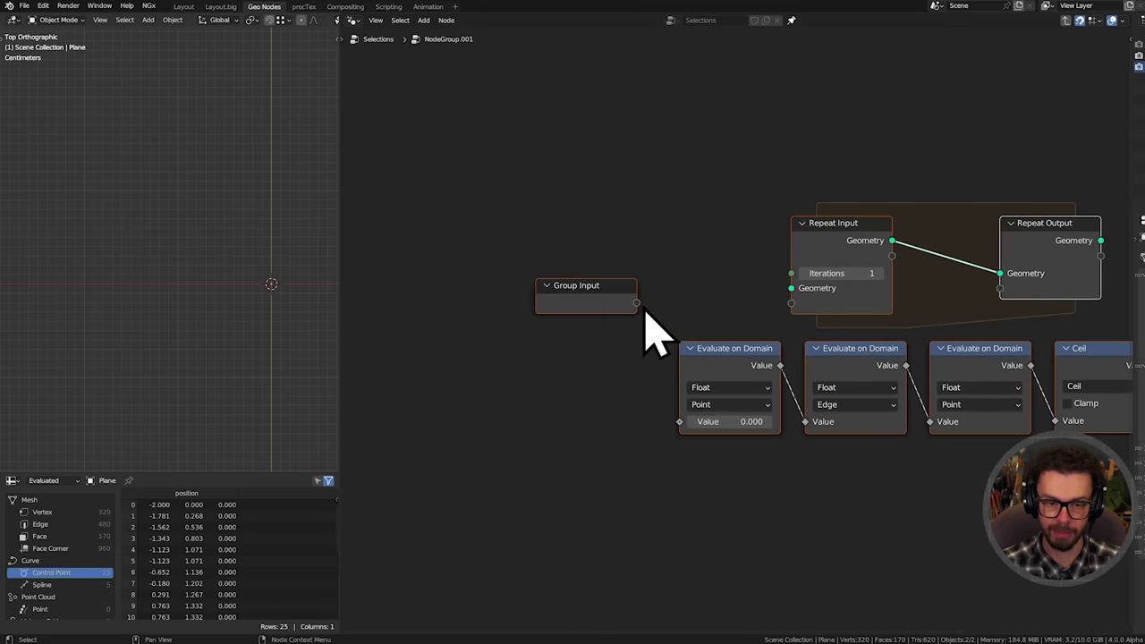
{"action": "left_click_drag", "start_coordinate": [636, 302], "coordinate": [792, 288]}
{"action": "middle_click_drag", "start_coordinate": [916, 279], "coordinate": [580, 279]}
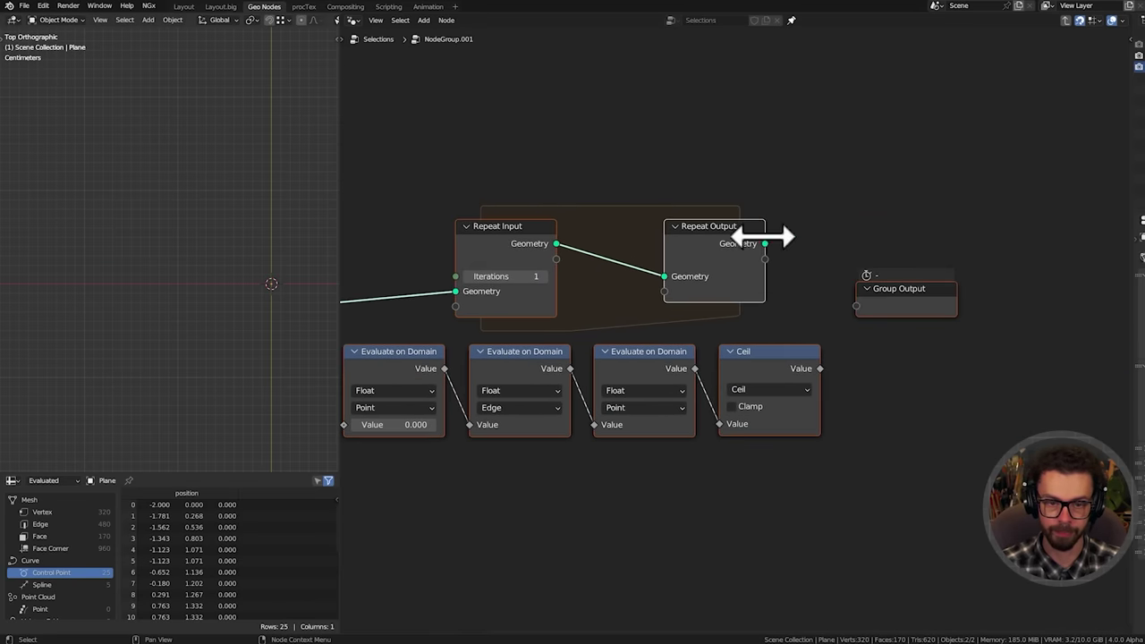
{"action": "left_click_drag", "start_coordinate": [765, 243], "coordinate": [861, 307]}
{"action": "middle_click_drag", "start_coordinate": [634, 285], "coordinate": [772, 281]}
{"action": "scroll", "coordinate": [771, 281], "scroll_direction": "down", "scroll_amount": 3}
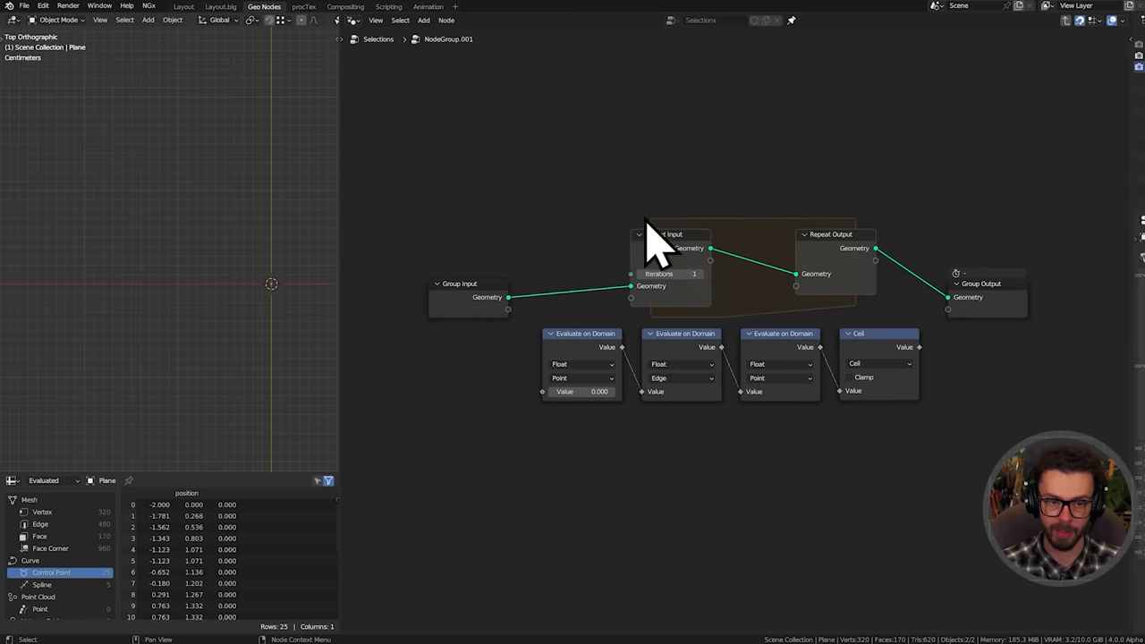
Nudge the Repeat Input node and add a new input socket to the node group
{"action": "left_click_drag", "start_coordinate": [698, 252], "coordinate": [658, 283]}
{"action": "middle_click_drag", "start_coordinate": [478, 303], "coordinate": [542, 296]}
{"action": "scroll", "coordinate": [542, 297], "scroll_direction": "up", "scroll_amount": 4}
{"action": "left_click", "coordinate": [492, 294]}
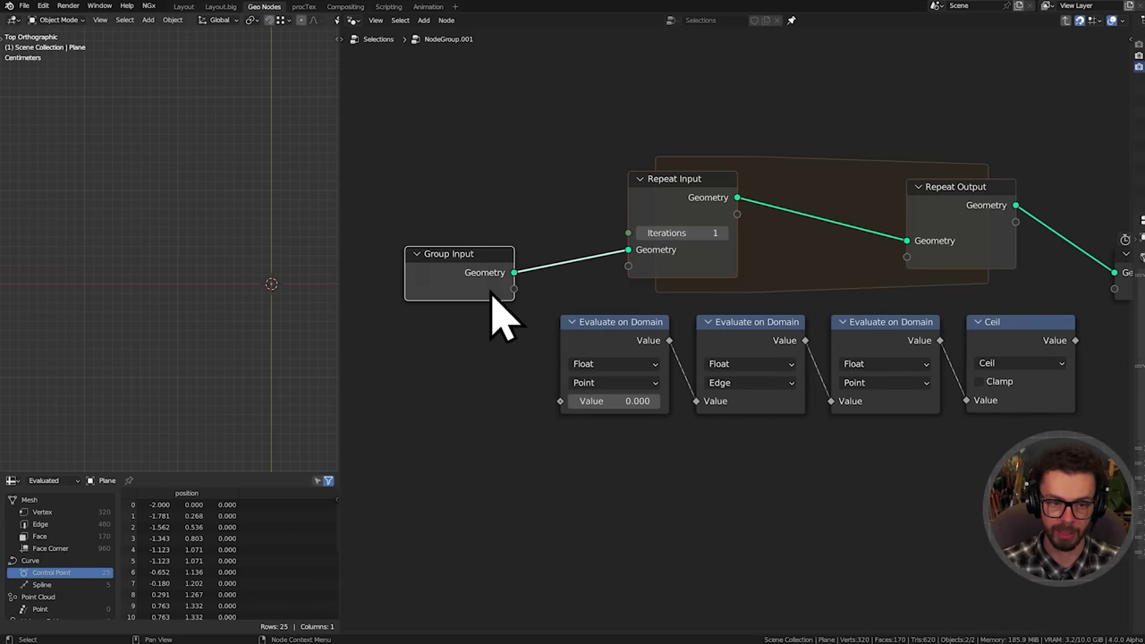
{"action": "key", "text": "n"}
{"action": "left_click", "coordinate": [1126, 42]}
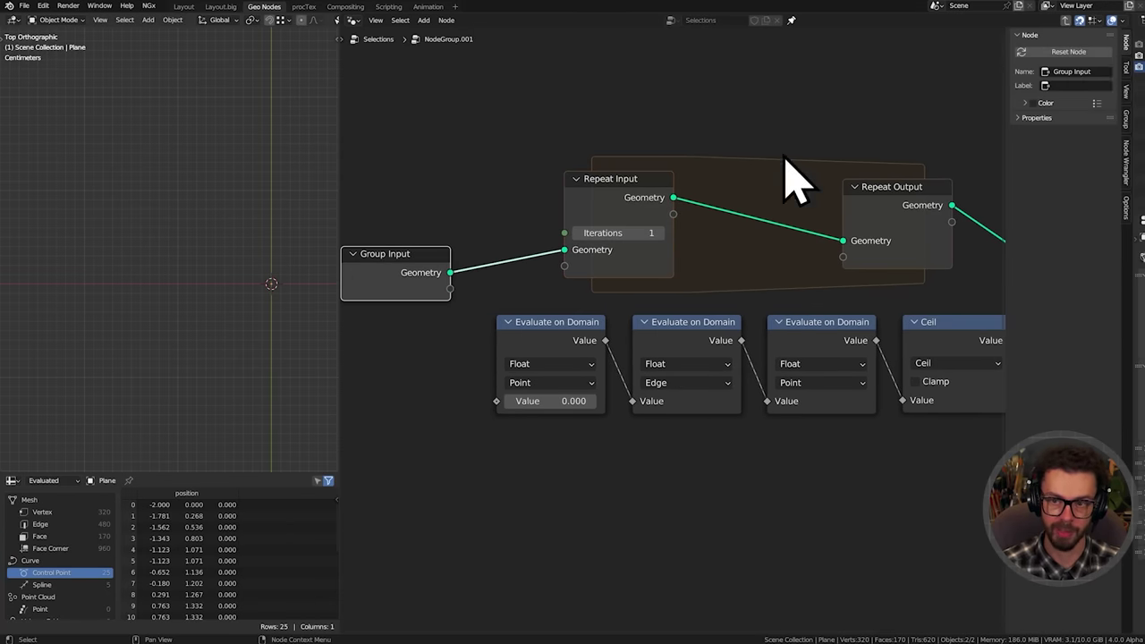
{"action": "left_click", "coordinate": [599, 190]}
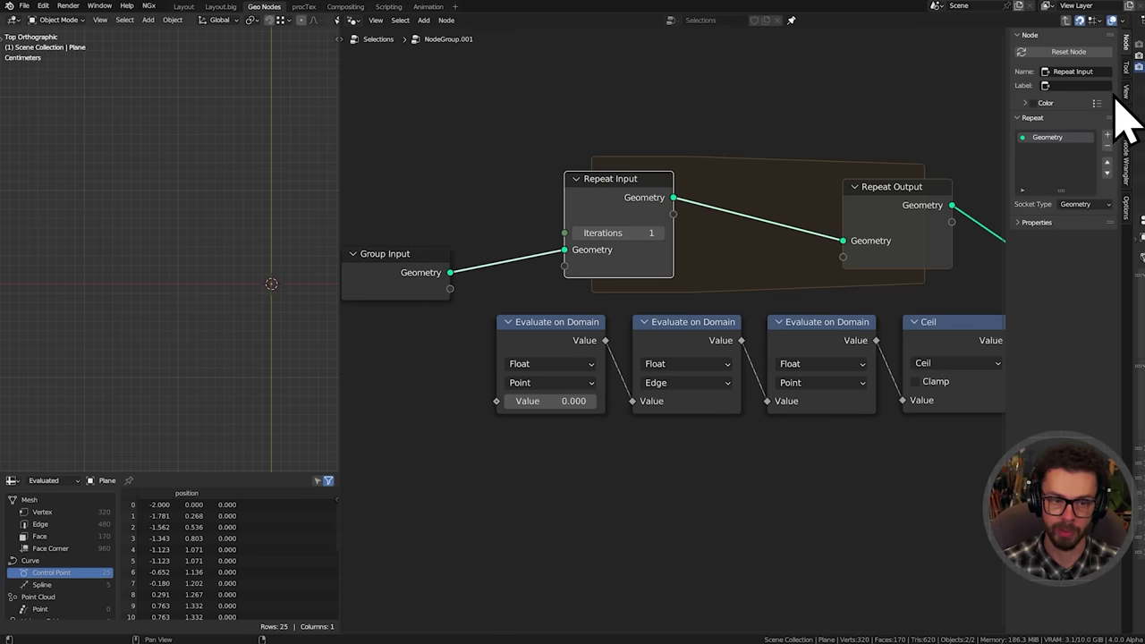
{"action": "left_click", "coordinate": [1128, 119]}
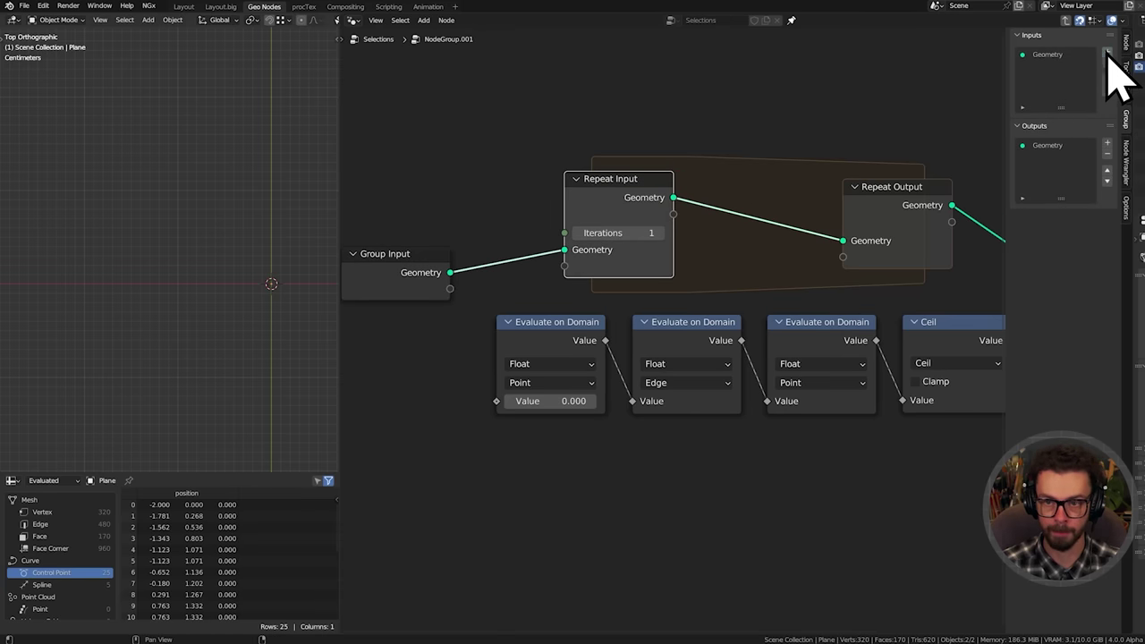
{"action": "left_click", "coordinate": [1108, 53]}
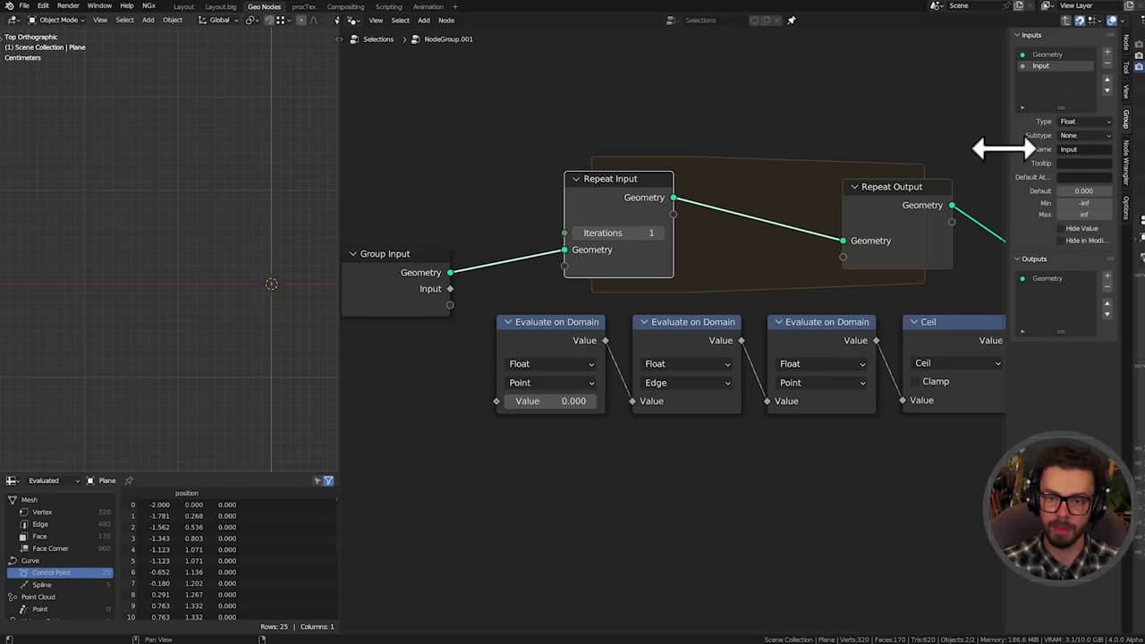
Name the new group input Selection and set its type to Boolean
{"action": "left_click_drag", "start_coordinate": [1004, 149], "coordinate": [857, 148]}
{"action": "middle_click_drag", "start_coordinate": [1007, 156], "coordinate": [1014, 59], "text": "ctrl"}
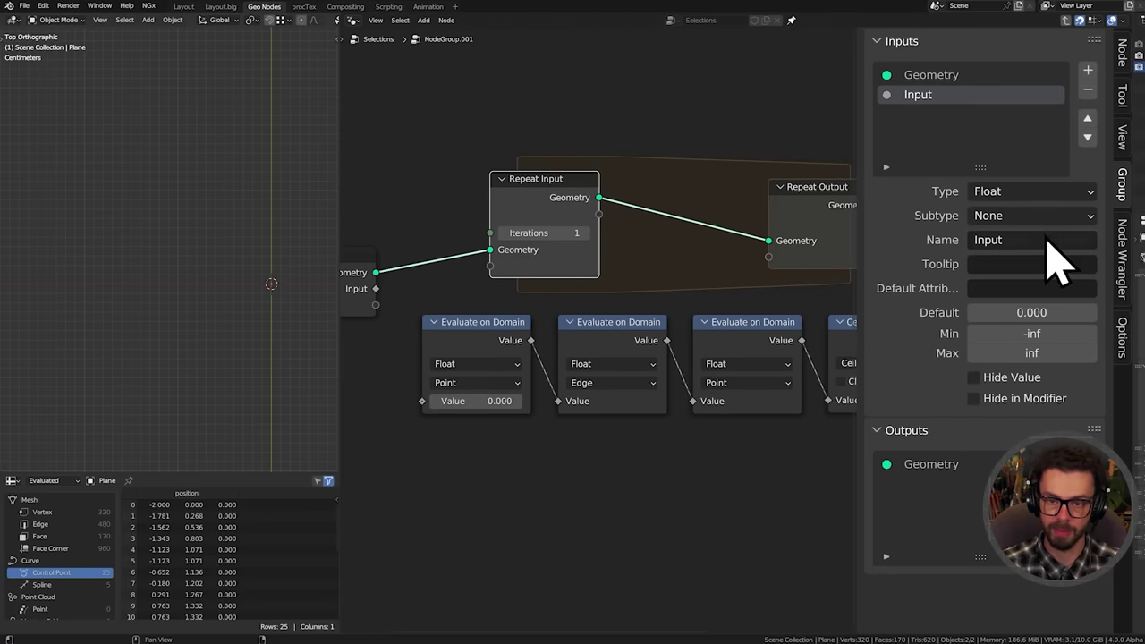
{"action": "left_click", "coordinate": [1046, 238]}
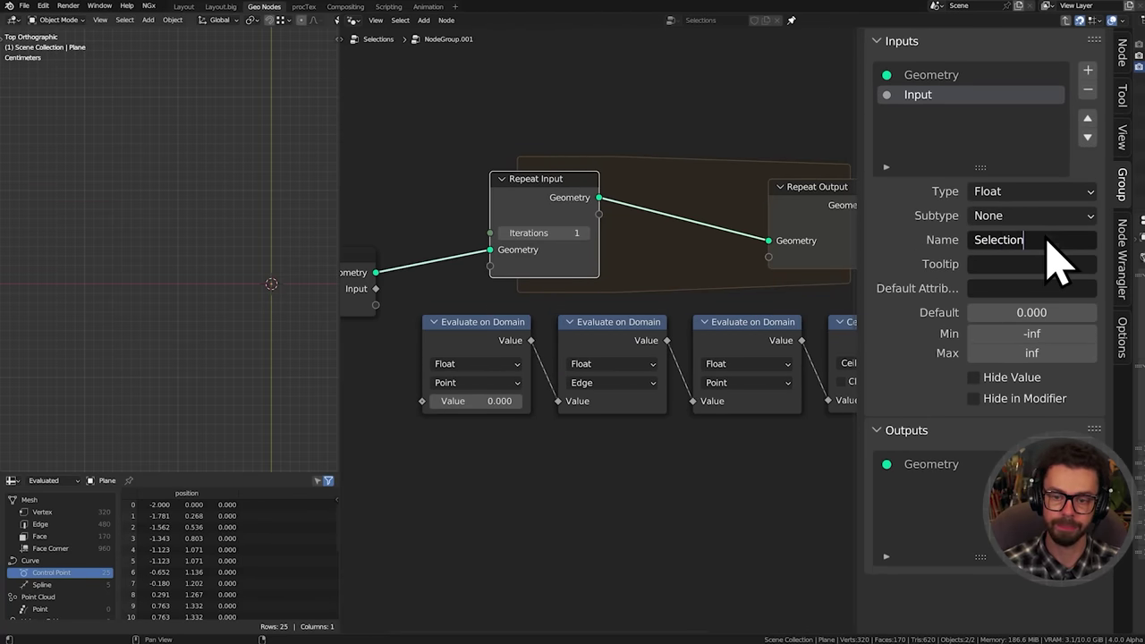
{"action": "left_click", "coordinate": [1020, 215]}
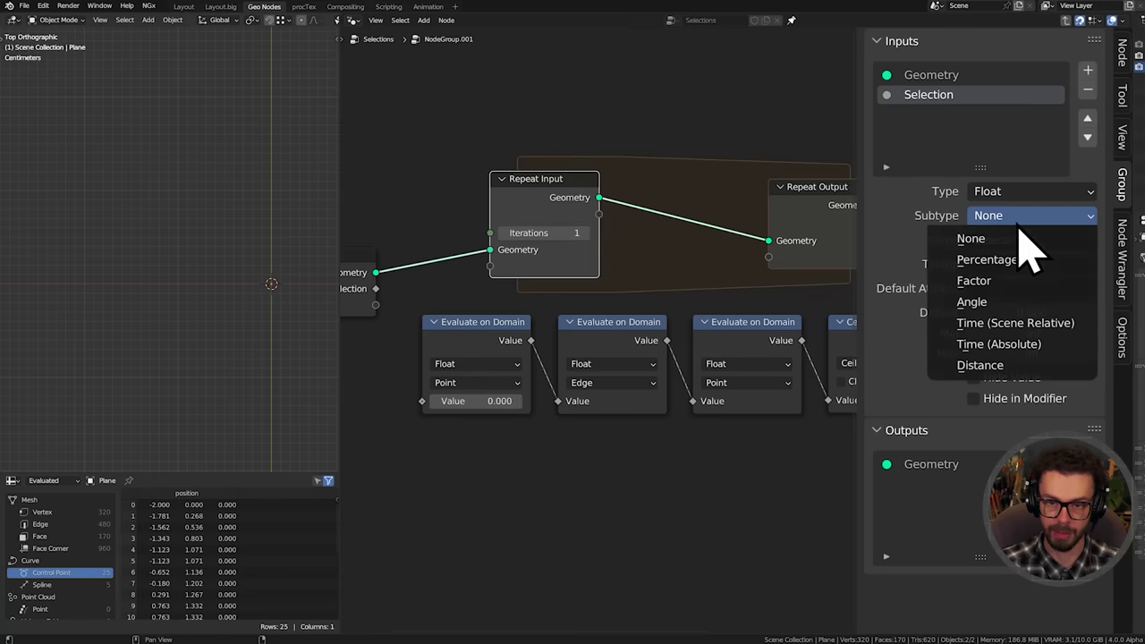
{"action": "left_click", "coordinate": [1015, 194]}
{"action": "left_click", "coordinate": [1027, 236]}
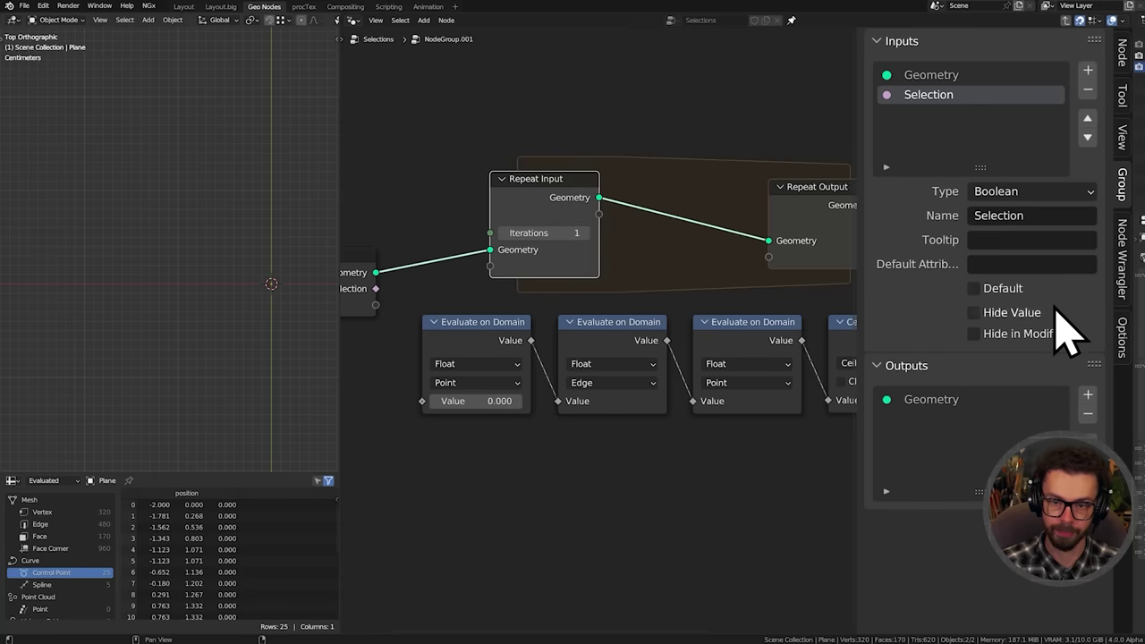
Move the Group Input node away from the repeat zone and hide the value of the Selection input
{"action": "middle_click_drag", "start_coordinate": [488, 277], "coordinate": [701, 279]}
{"action": "left_click_drag", "start_coordinate": [521, 230], "coordinate": [609, 315]}
{"action": "key", "text": "g"}
{"action": "left_click", "coordinate": [529, 252]}
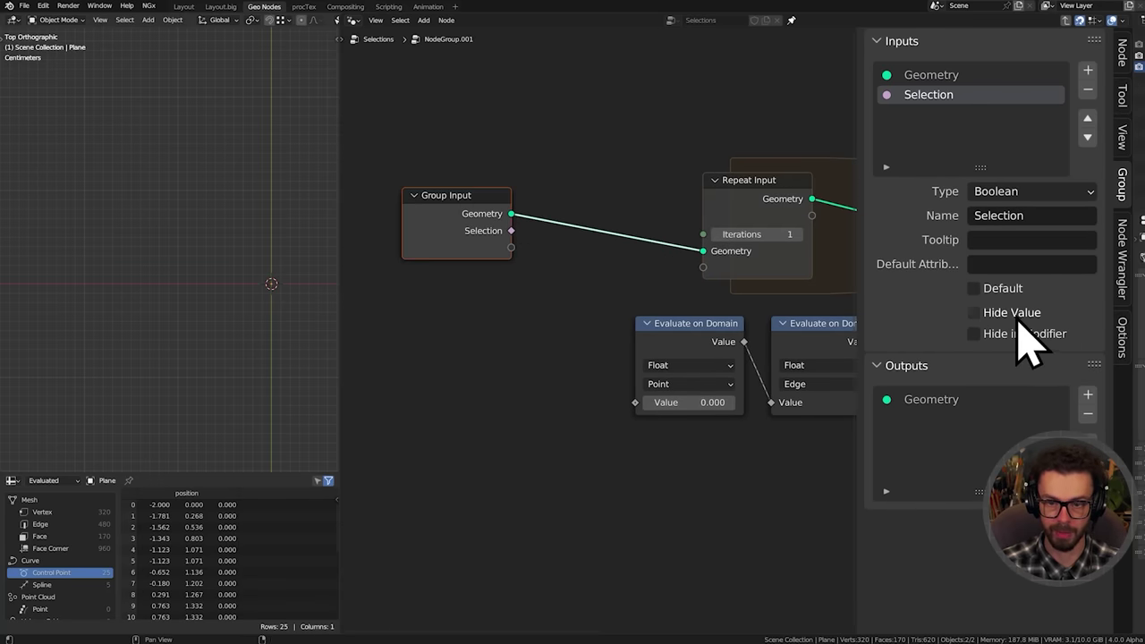
{"action": "middle_click_drag", "start_coordinate": [668, 318], "coordinate": [606, 314]}
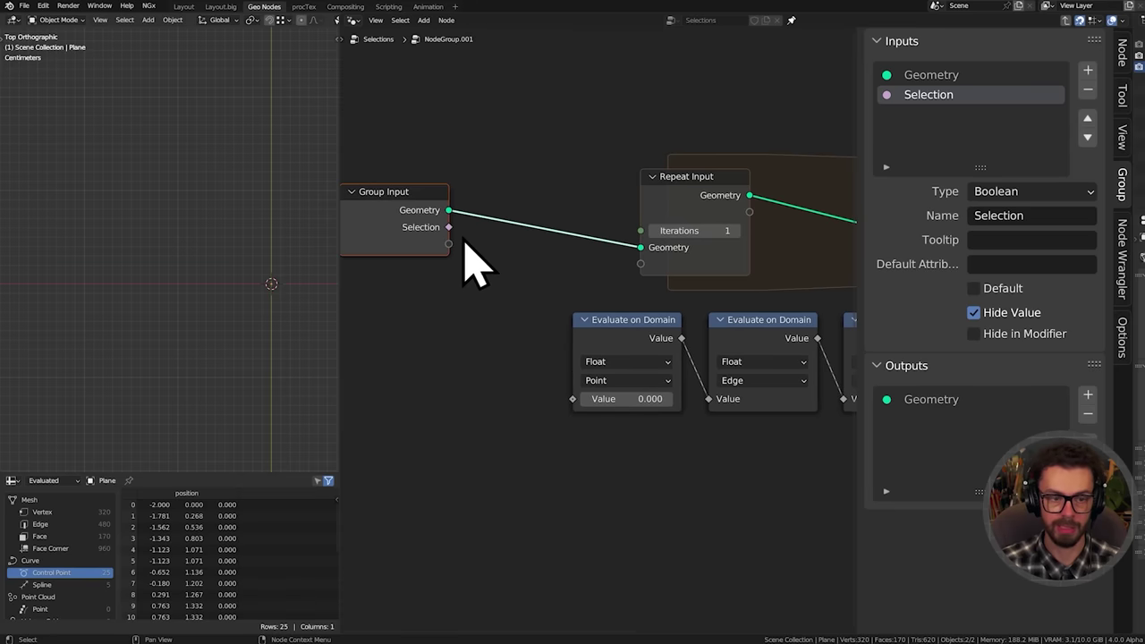
Route the Selection input through the first Evaluate on Domain node into a new Repeat Input value, placing that node before the zone
{"action": "left_click_drag", "start_coordinate": [450, 227], "coordinate": [573, 399]}
{"action": "left_click_drag", "start_coordinate": [642, 337], "coordinate": [645, 283]}
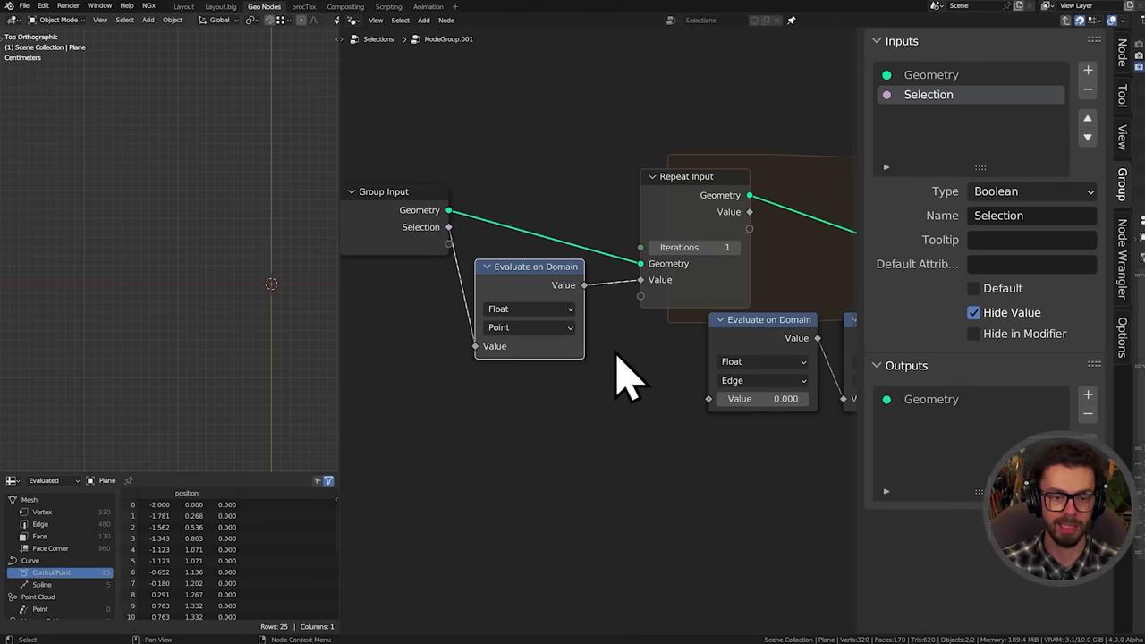
{"action": "middle_click_drag", "start_coordinate": [591, 305], "coordinate": [591, 296]}
{"action": "left_click_drag", "start_coordinate": [409, 166], "coordinate": [447, 240]}
{"action": "key", "text": "g"}
{"action": "left_click", "coordinate": [435, 271]}
{"action": "left_click", "coordinate": [559, 296]}
{"action": "left_click_drag", "start_coordinate": [561, 300], "coordinate": [573, 314]}
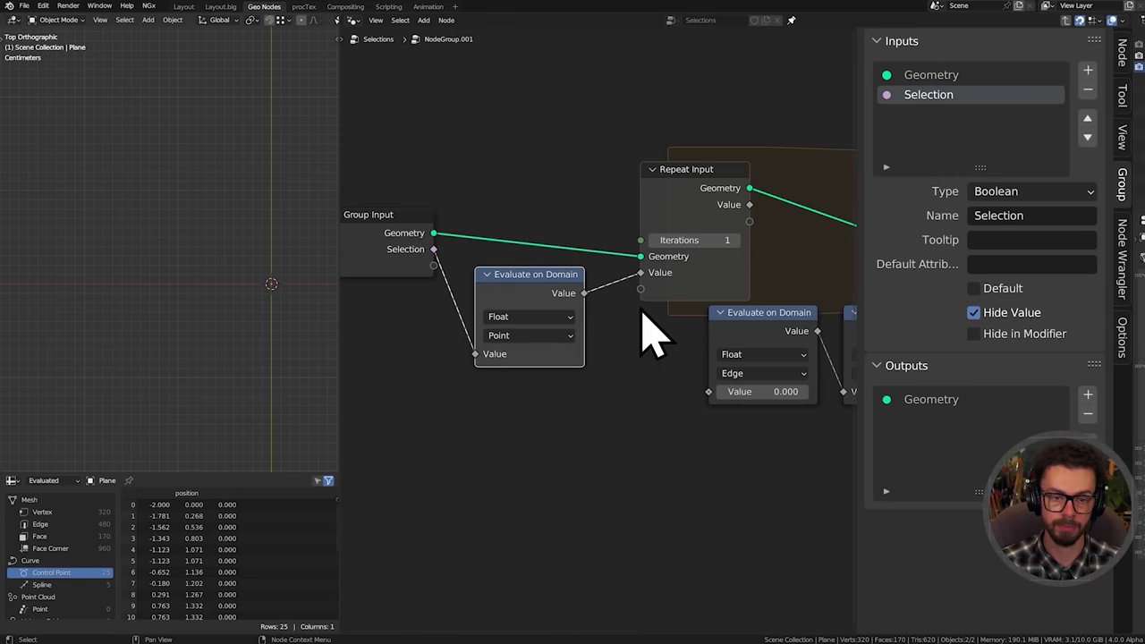
Adjust the Repeat Input's position and move the Repeat Output farther from it to widen the repeat zone
{"action": "middle_click_drag", "start_coordinate": [641, 313], "coordinate": [471, 311]}
{"action": "left_click", "coordinate": [506, 202]}
{"action": "key", "text": "g"}
{"action": "left_click", "coordinate": [533, 243]}
{"action": "middle_click_drag", "start_coordinate": [597, 245], "coordinate": [505, 240]}
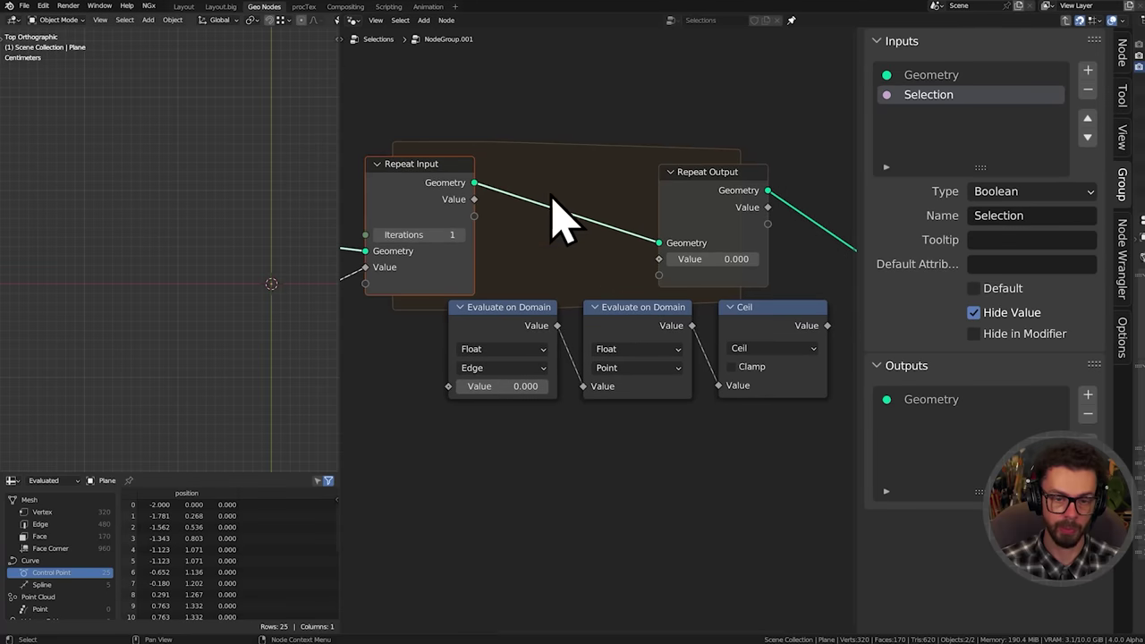
{"action": "left_click_drag", "start_coordinate": [479, 177], "coordinate": [766, 231]}
{"action": "key", "text": "g"}
{"action": "left_click", "coordinate": [703, 241]}
Link the Repeat Input's Value output to the Value of the Evaluate on Domain node set to Edge
{"action": "left_click_drag", "start_coordinate": [495, 255], "coordinate": [735, 370]}
{"action": "left_click_drag", "start_coordinate": [473, 200], "coordinate": [449, 385]}
{"action": "scroll", "coordinate": [603, 345], "scroll_direction": "down", "scroll_amount": 1}
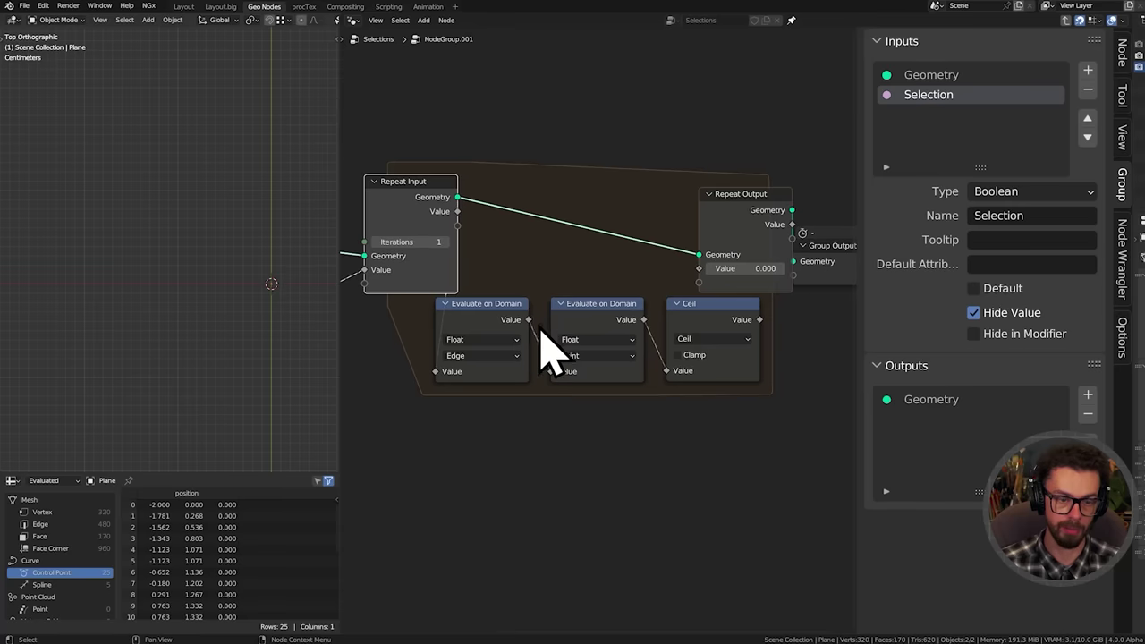
{"action": "middle_click_drag", "start_coordinate": [622, 370], "coordinate": [606, 372]}
Push the Repeat Output and Group Output farther out, and centre the two Evaluate on Domain nodes and Ceil between the repeat nodes
{"action": "left_click_drag", "start_coordinate": [475, 207], "coordinate": [860, 408]}
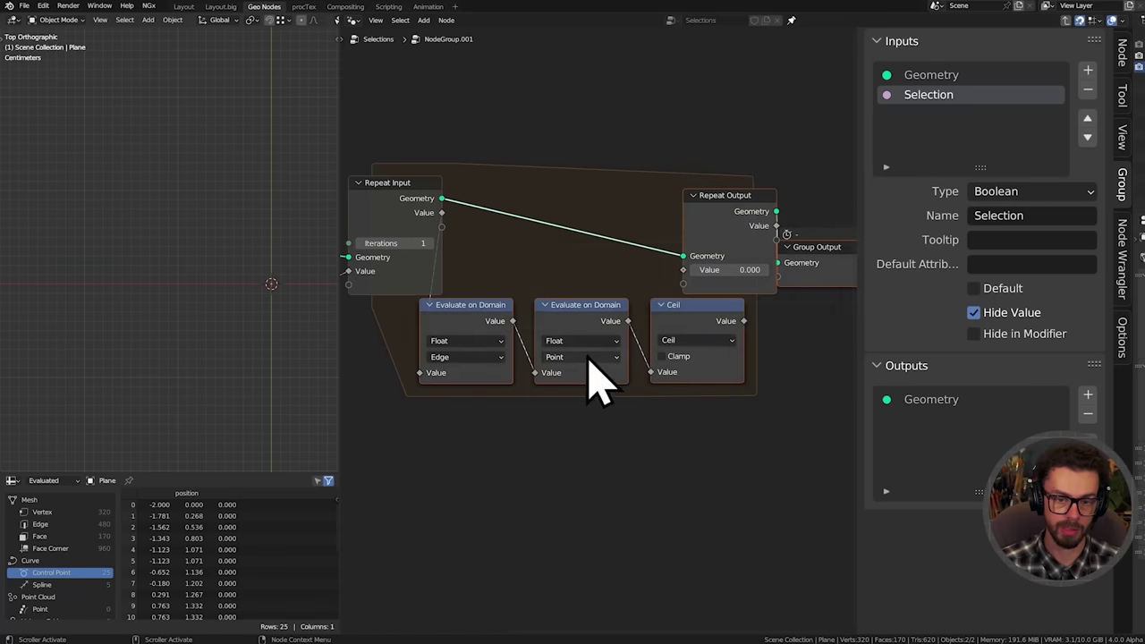
{"action": "key", "text": "g"}
{"action": "left_click", "coordinate": [670, 310]}
{"action": "left_click_drag", "start_coordinate": [608, 263], "coordinate": [790, 356]}
{"action": "key", "text": "g"}
{"action": "left_click", "coordinate": [678, 307]}
{"action": "key", "text": "g"}
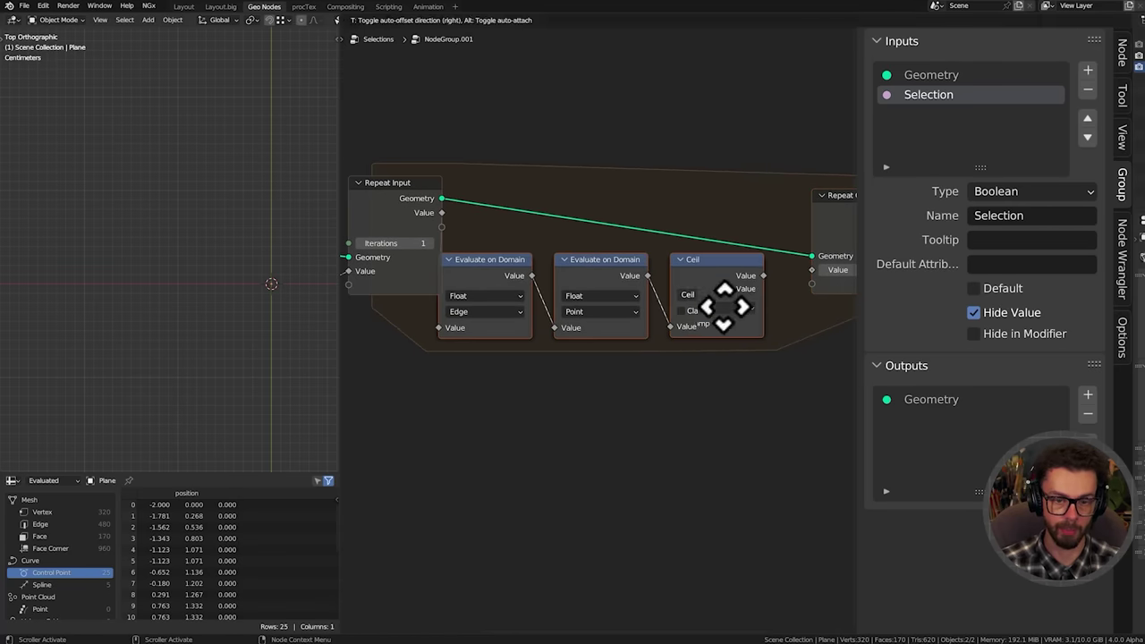
{"action": "left_click", "coordinate": [735, 319]}
Link Ceil to the Repeat Output's Value, and connect the resulting Value to a new socket on the repositioned Group Output
{"action": "middle_click_drag", "start_coordinate": [759, 288], "coordinate": [685, 310]}
{"action": "left_click_drag", "start_coordinate": [704, 309], "coordinate": [736, 292]}
{"action": "middle_click_drag", "start_coordinate": [734, 285], "coordinate": [588, 284]}
{"action": "left_click_drag", "start_coordinate": [734, 231], "coordinate": [757, 335]}
{"action": "key", "text": "g"}
{"action": "left_click", "coordinate": [787, 277]}
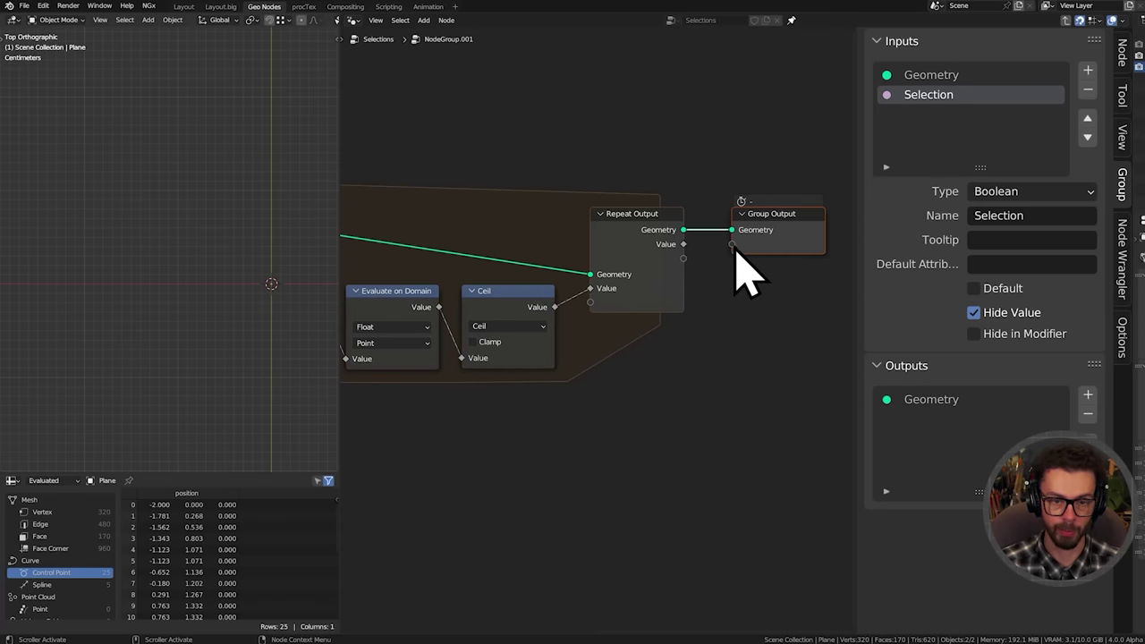
{"action": "left_click_drag", "start_coordinate": [685, 251], "coordinate": [736, 245]}
Name the new group output Selection, set its type to Boolean, and close the node editor's sidebar
{"action": "double_click", "coordinate": [939, 419]}
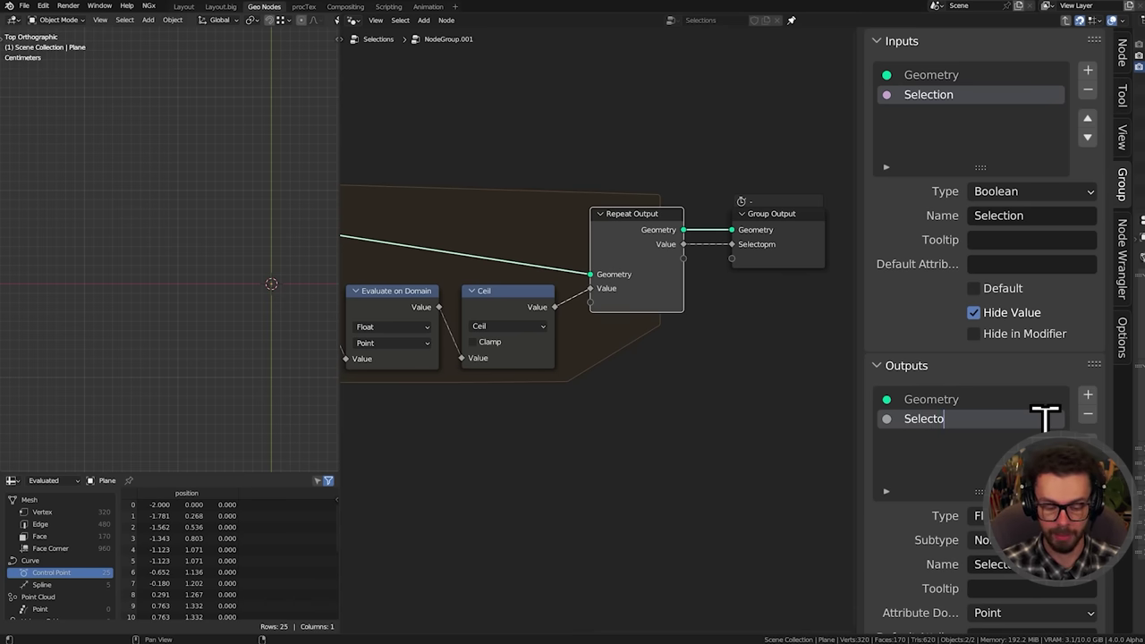
{"action": "left_click", "coordinate": [1032, 515]}
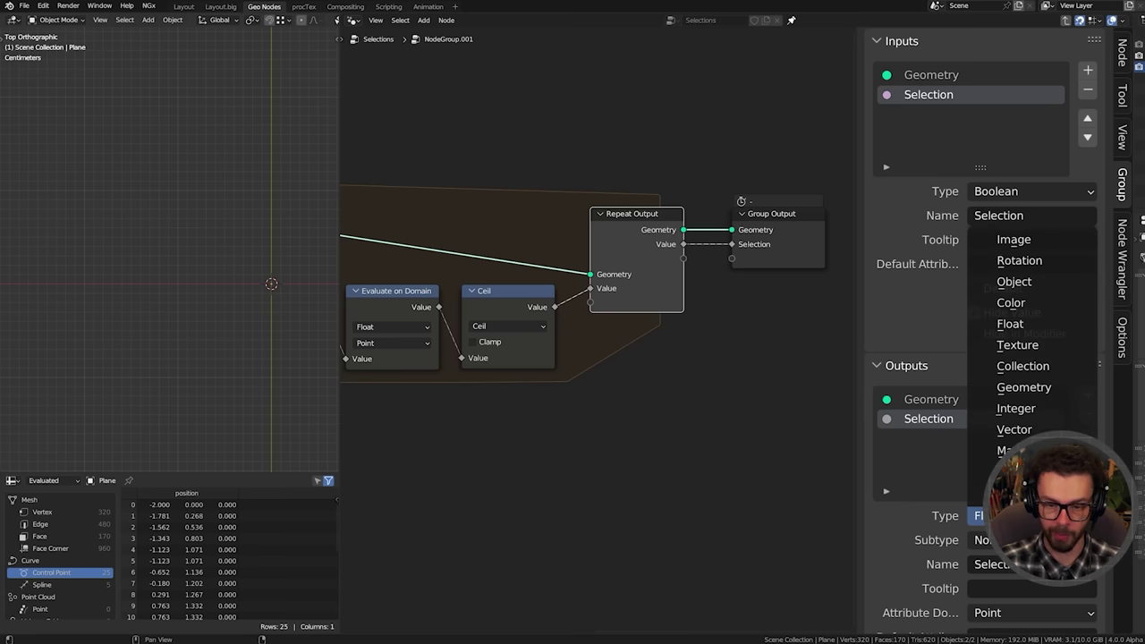
{"action": "left_click", "coordinate": [1020, 472]}
{"action": "scroll", "coordinate": [635, 370], "scroll_direction": "down", "scroll_amount": 2}
{"action": "middle_click_drag", "start_coordinate": [618, 380], "coordinate": [641, 372]}
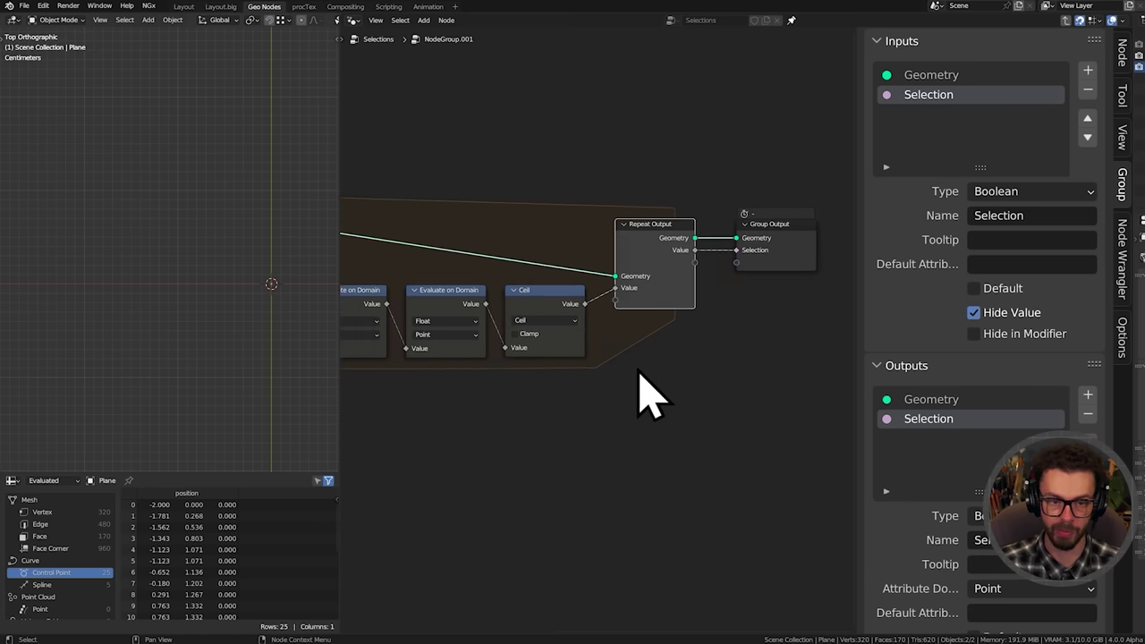
{"action": "key", "text": "n"}
Expose the Repeat Input's Iterations as a new group input
{"action": "middle_click_drag", "start_coordinate": [463, 314], "coordinate": [752, 337]}
{"action": "scroll", "coordinate": [654, 330], "scroll_direction": "up", "scroll_amount": 2}
{"action": "middle_click_drag", "start_coordinate": [654, 330], "coordinate": [728, 343]}
{"action": "scroll", "coordinate": [610, 342], "scroll_direction": "up", "scroll_amount": 3}
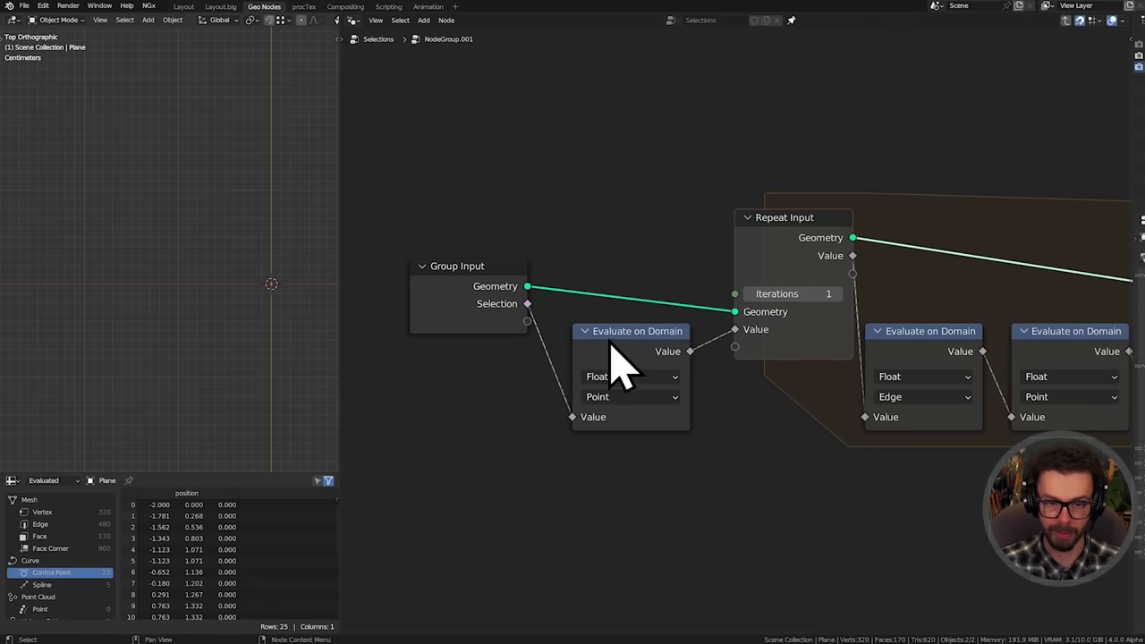
{"action": "left_click_drag", "start_coordinate": [528, 322], "coordinate": [736, 294]}
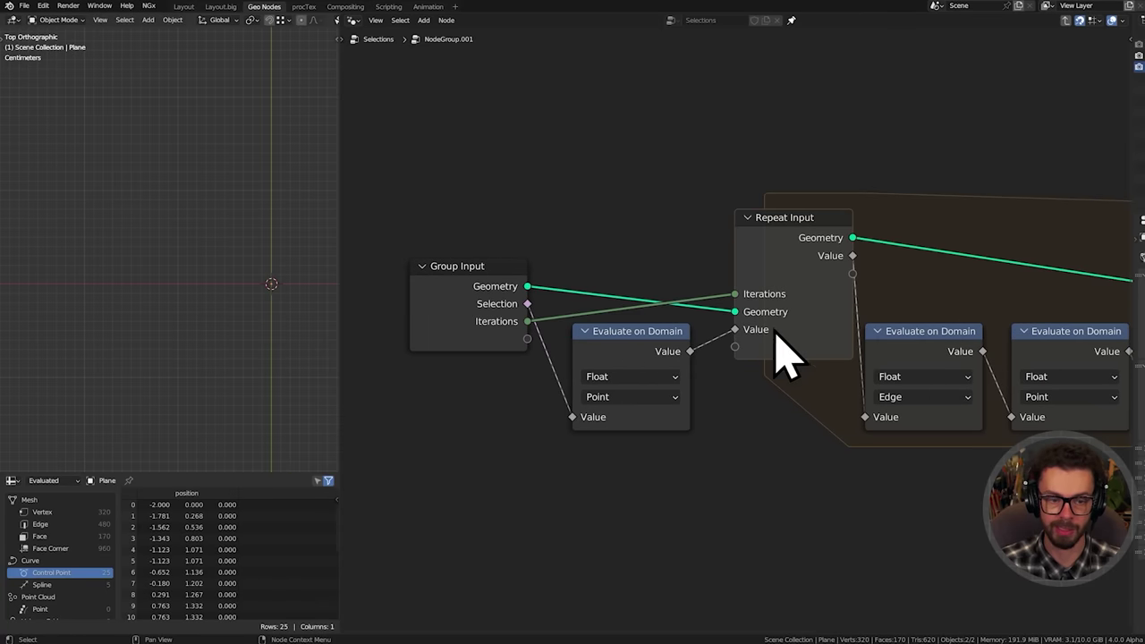
{"action": "scroll", "coordinate": [771, 394], "scroll_direction": "down", "scroll_amount": 2}
{"action": "middle_click_drag", "start_coordinate": [767, 371], "coordinate": [618, 332]}
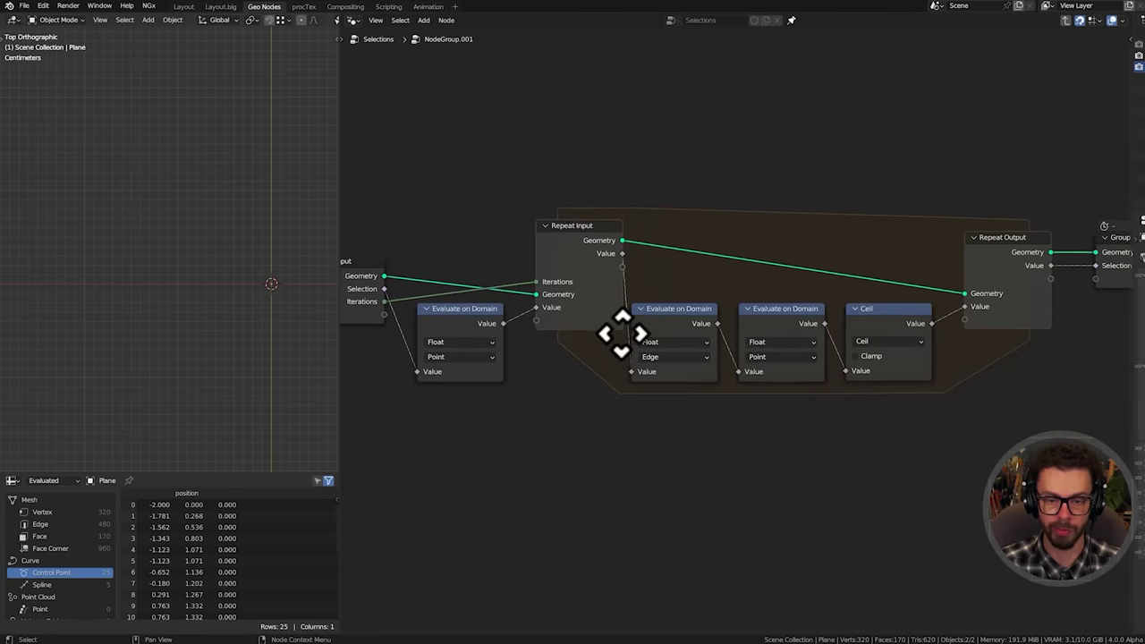
Exit the group, rename it Expand Selection, and hide its node options
{"action": "key", "text": "Tab"}
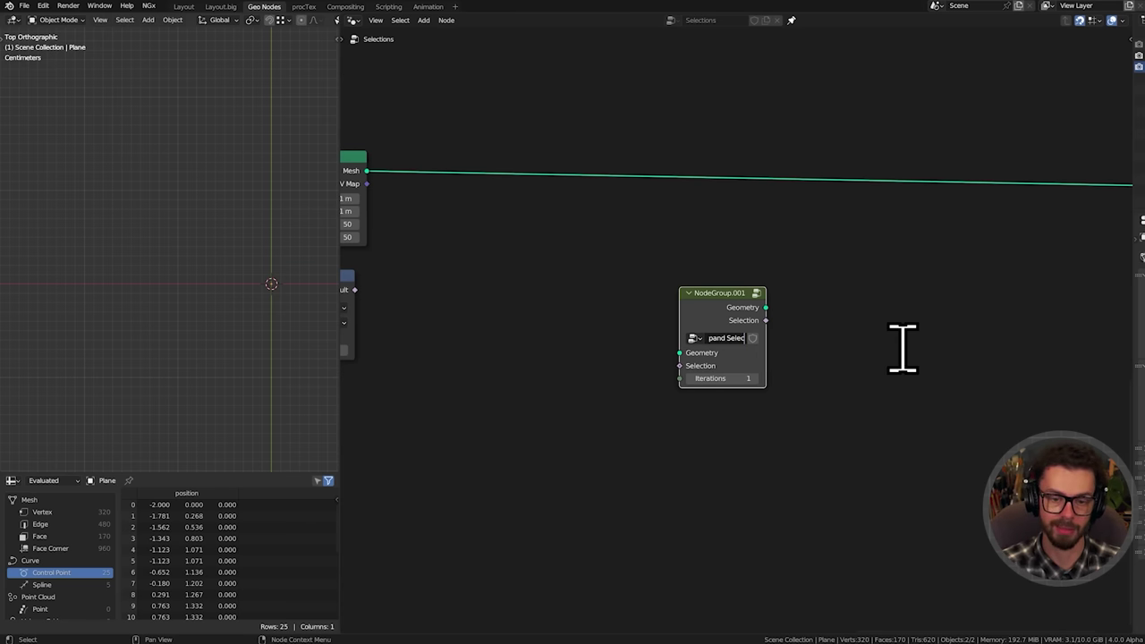
{"action": "scroll", "coordinate": [739, 333], "scroll_direction": "up", "scroll_amount": 3}
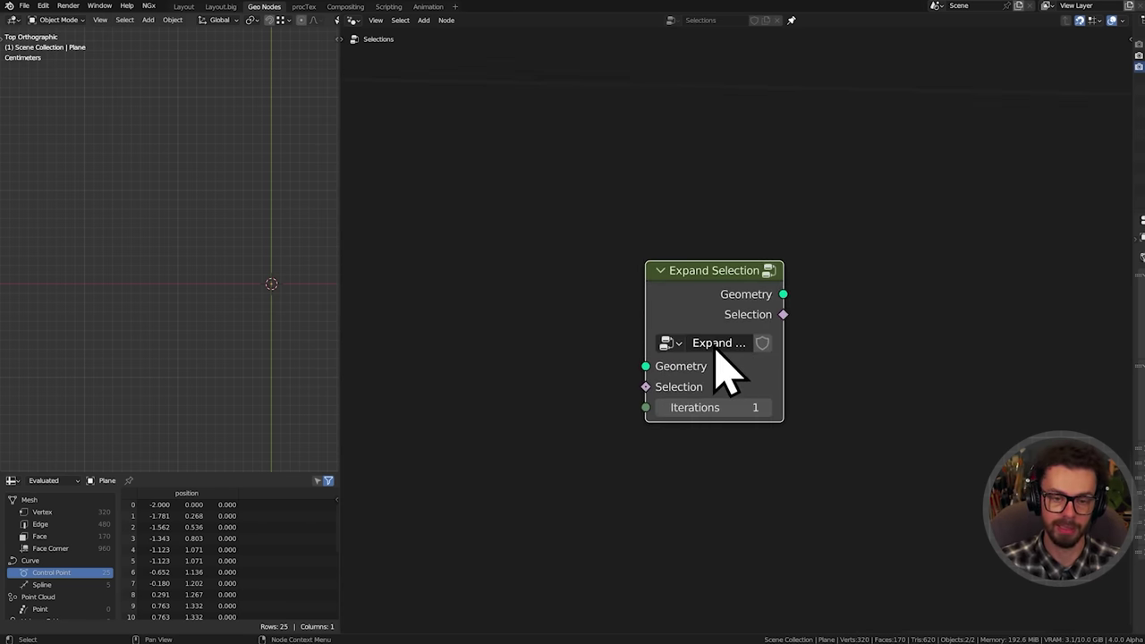
{"action": "right_click", "coordinate": [664, 309]}
{"action": "mouse_move", "coordinate": [666, 311]}
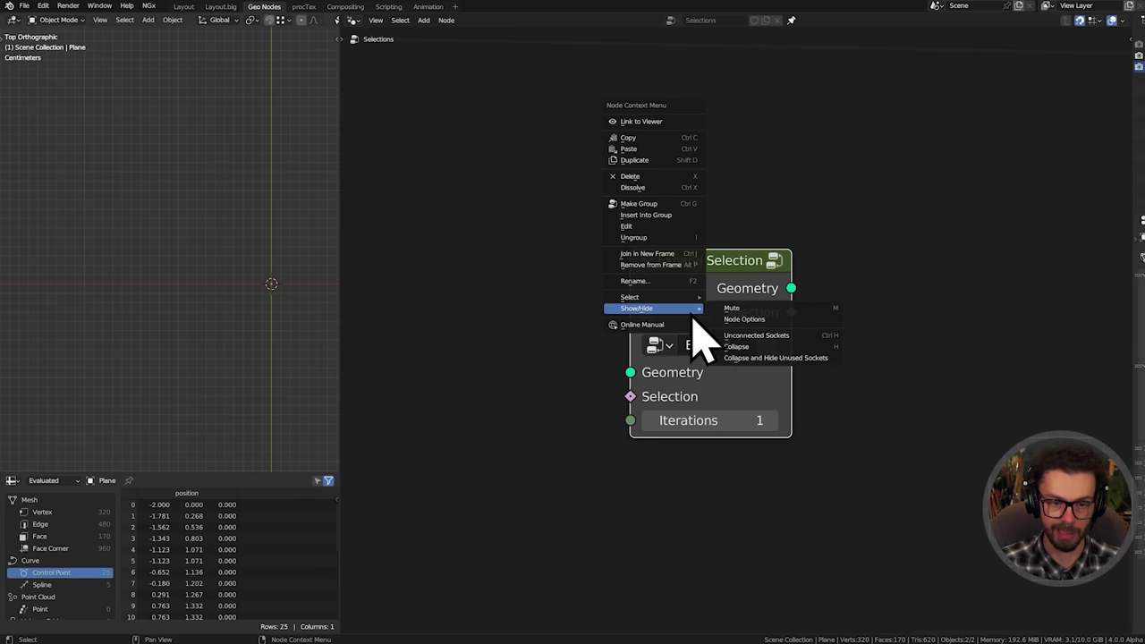
{"action": "left_click", "coordinate": [745, 319]}
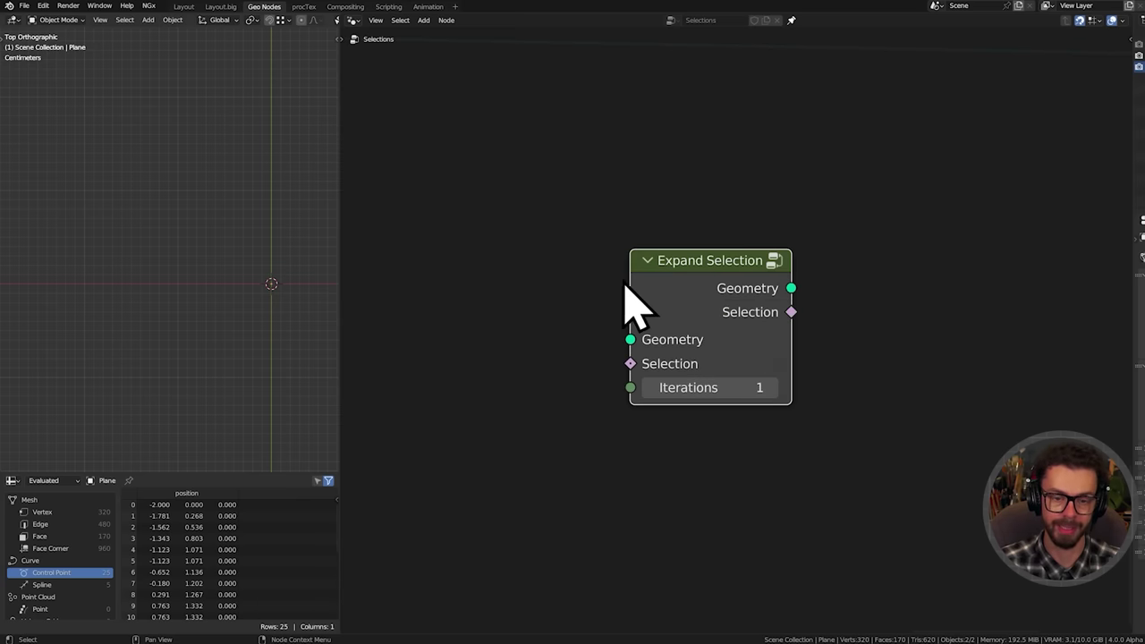
Place the Expand Selection node closer to the Grid and Equal nodes, and bring the Viewer near it
{"action": "scroll", "coordinate": [631, 349], "scroll_direction": "down", "scroll_amount": 4}
{"action": "middle_click_drag", "start_coordinate": [636, 361], "coordinate": [716, 403]}
{"action": "scroll", "coordinate": [707, 380], "scroll_direction": "down", "scroll_amount": 4}
{"action": "key", "text": "g"}
{"action": "left_click", "coordinate": [659, 362]}
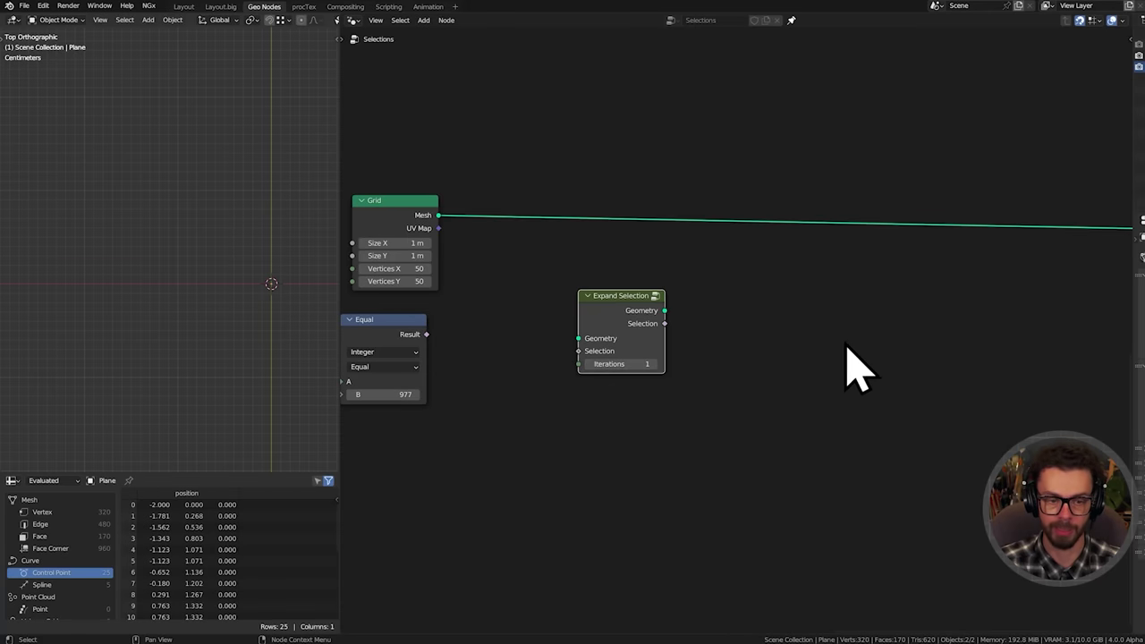
{"action": "middle_click_drag", "start_coordinate": [939, 356], "coordinate": [792, 378]}
{"action": "left_click_drag", "start_coordinate": [793, 378], "coordinate": [1029, 277]}
{"action": "left_click_drag", "start_coordinate": [1085, 235], "coordinate": [532, 250]}
{"action": "middle_click_drag", "start_coordinate": [533, 277], "coordinate": [793, 284]}
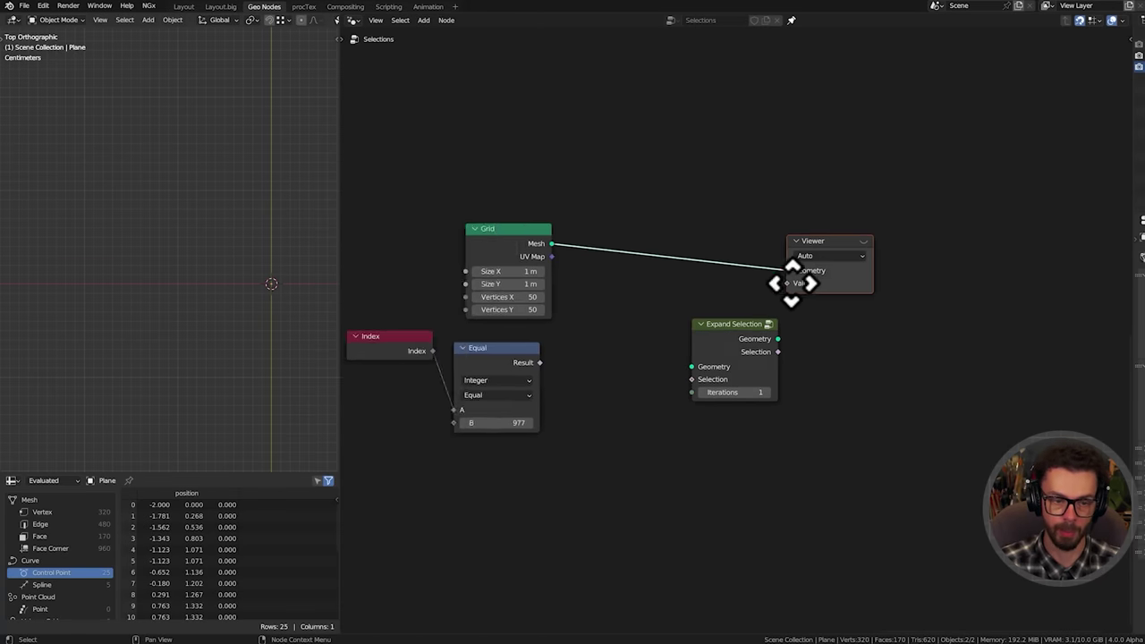
Link the Grid's Mesh and Equal's Result into Expand Selection's Geometry and Selection, and preview the group's Geometry in the Viewer
{"action": "scroll", "coordinate": [707, 321], "scroll_direction": "up", "scroll_amount": 6}
{"action": "left_click_drag", "start_coordinate": [745, 325], "coordinate": [591, 250]}
{"action": "middle_click_drag", "start_coordinate": [662, 348], "coordinate": [836, 387]}
{"action": "left_click_drag", "start_coordinate": [633, 234], "coordinate": [714, 356]}
{"action": "left_click_drag", "start_coordinate": [766, 328], "coordinate": [767, 289]}
{"action": "left_click", "coordinate": [796, 285], "text": "ctrl+shift"}
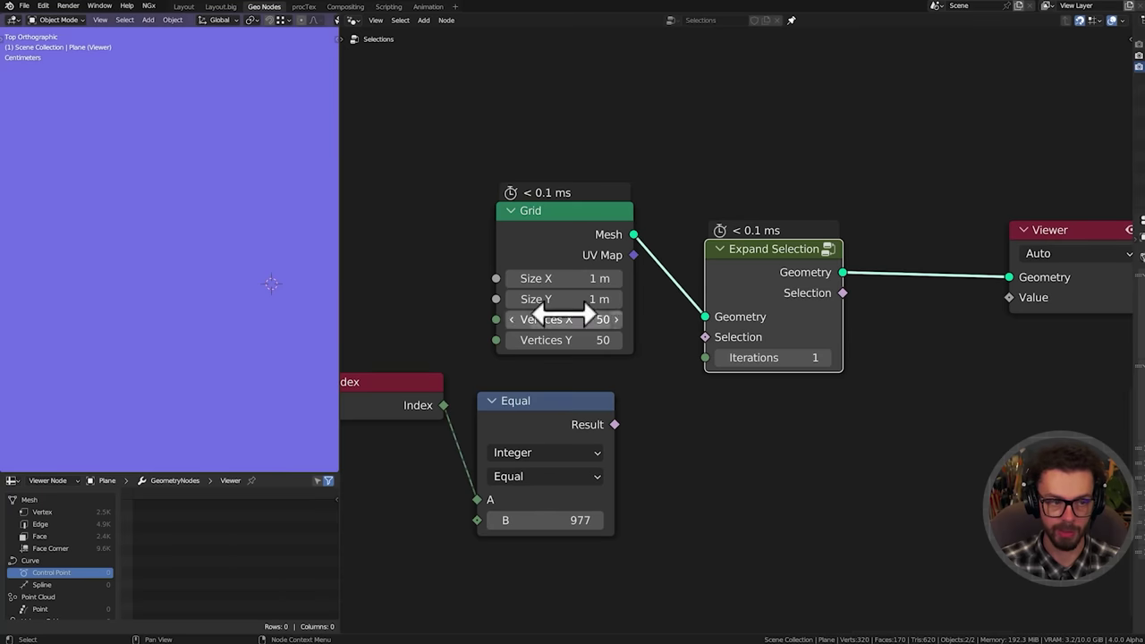
{"action": "scroll", "coordinate": [167, 273], "scroll_direction": "down", "scroll_amount": 4}
{"action": "left_click_drag", "start_coordinate": [615, 424], "coordinate": [727, 362]}
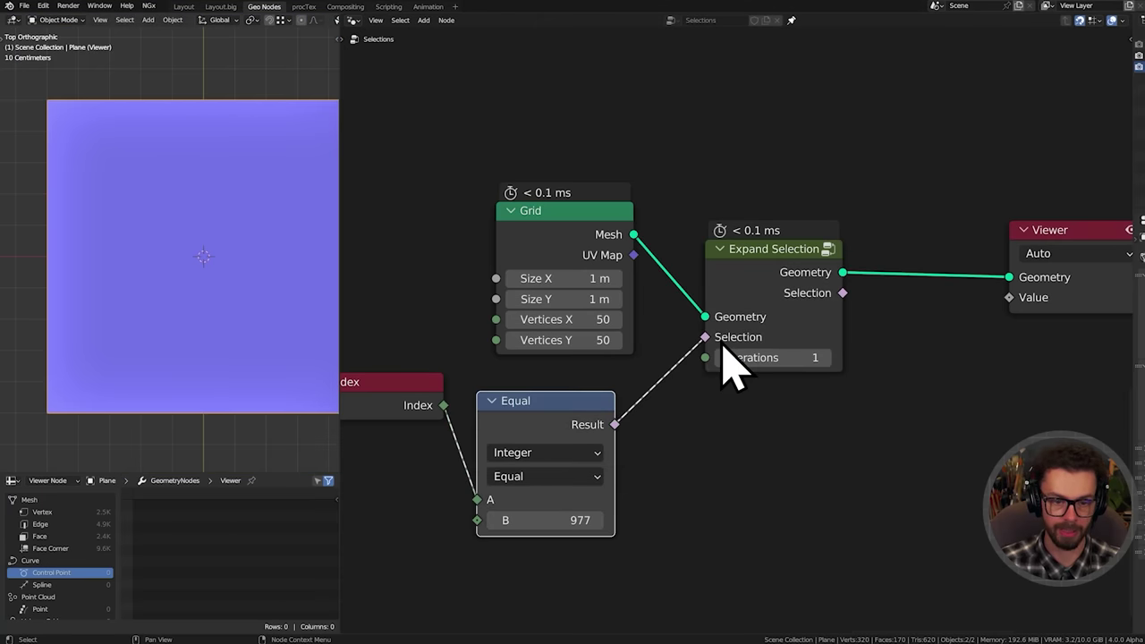
Preview Expand Selection's Selection output as the Viewer's Value and raise its Iterations to 24
{"action": "left_click", "coordinate": [825, 305], "text": "ctrl+shift"}
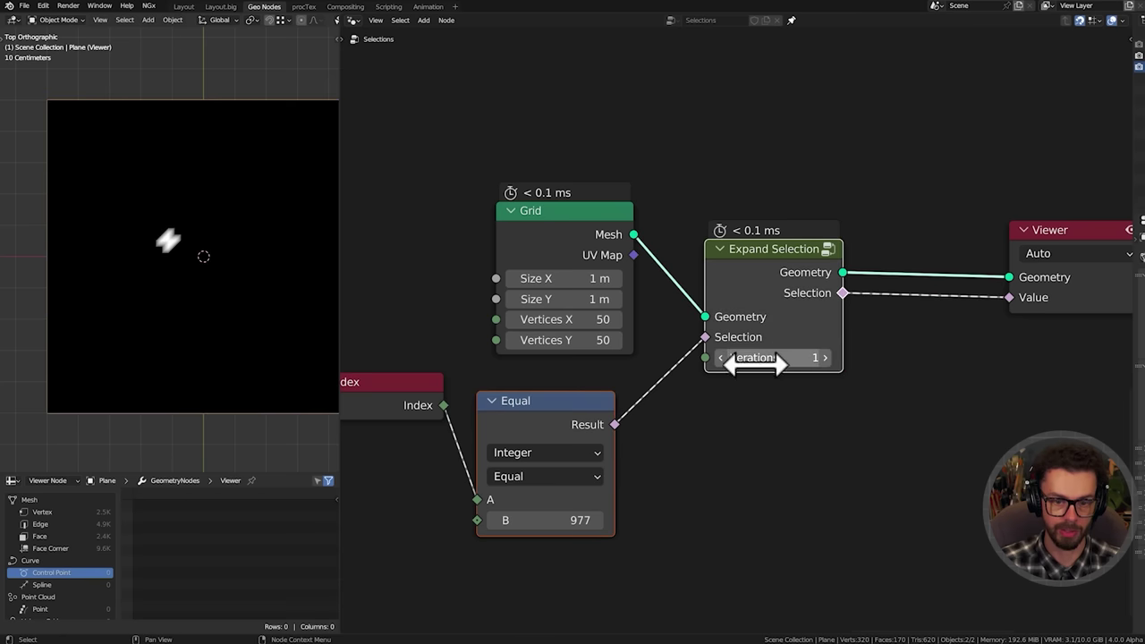
{"action": "left_click_drag", "start_coordinate": [773, 357], "coordinate": [872, 357]}
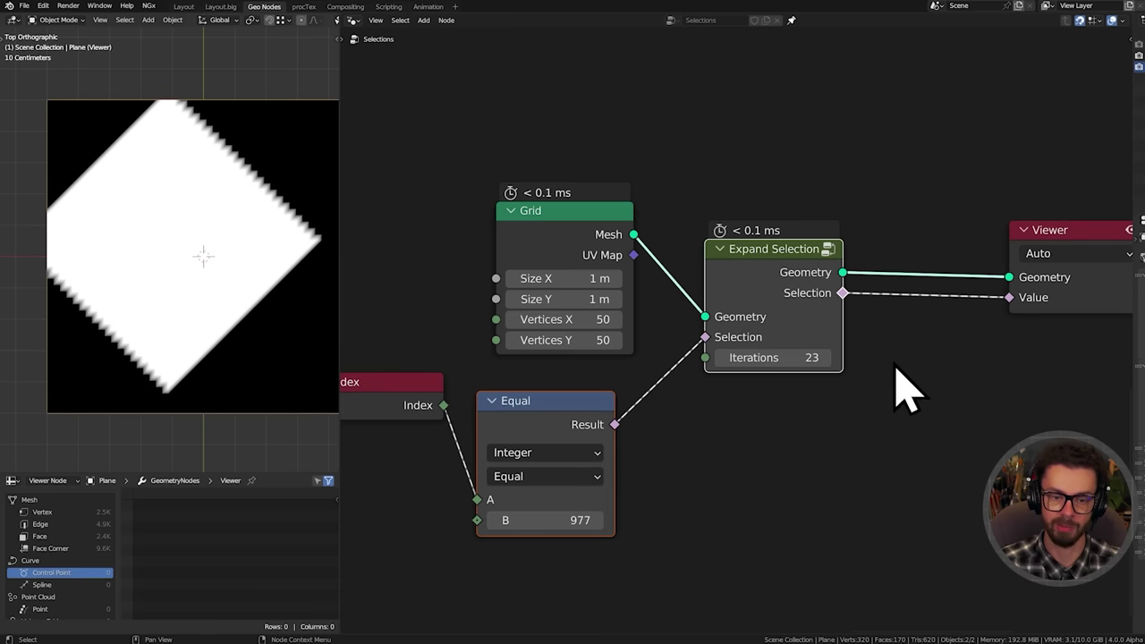
{"action": "mouse_move", "coordinate": [779, 357]}
{"action": "left_mouse_down"}
{"action": "mouse_move", "coordinate": [881, 357]}
{"action": "mouse_move", "coordinate": [783, 357]}
{"action": "left_mouse_up"}
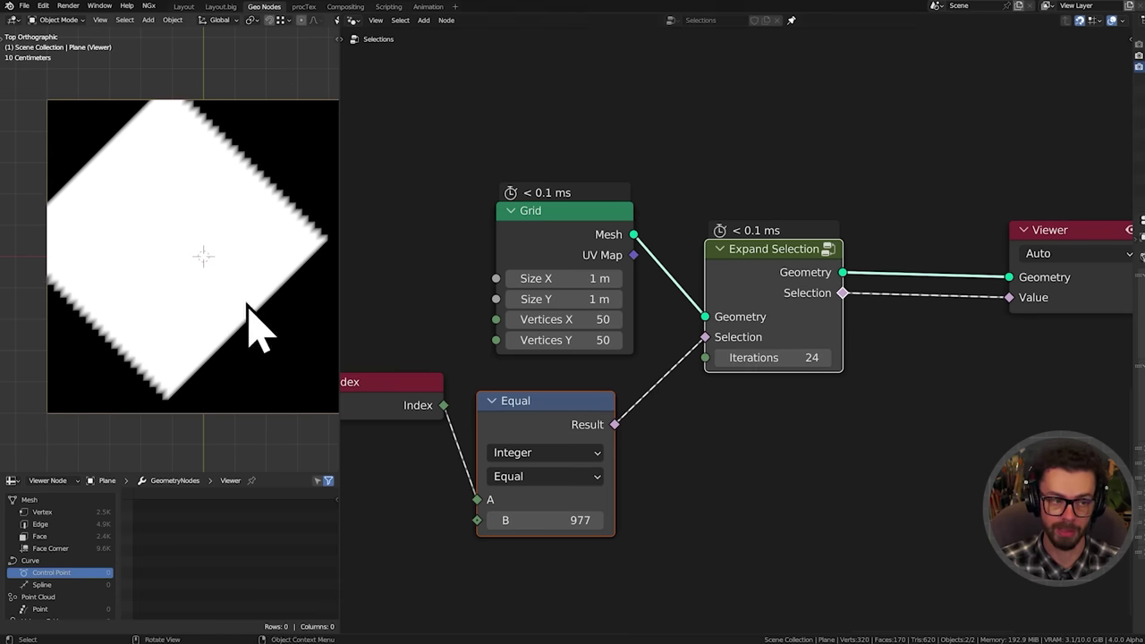
Shift the Expand Selection node upward beside the Grid and open its group to review the Repeat Zone nodes
{"action": "scroll", "coordinate": [771, 327], "scroll_direction": "down", "scroll_amount": 1}
{"action": "middle_click_drag", "start_coordinate": [771, 327], "coordinate": [737, 330]}
{"action": "left_click_drag", "start_coordinate": [793, 322], "coordinate": [826, 324]}
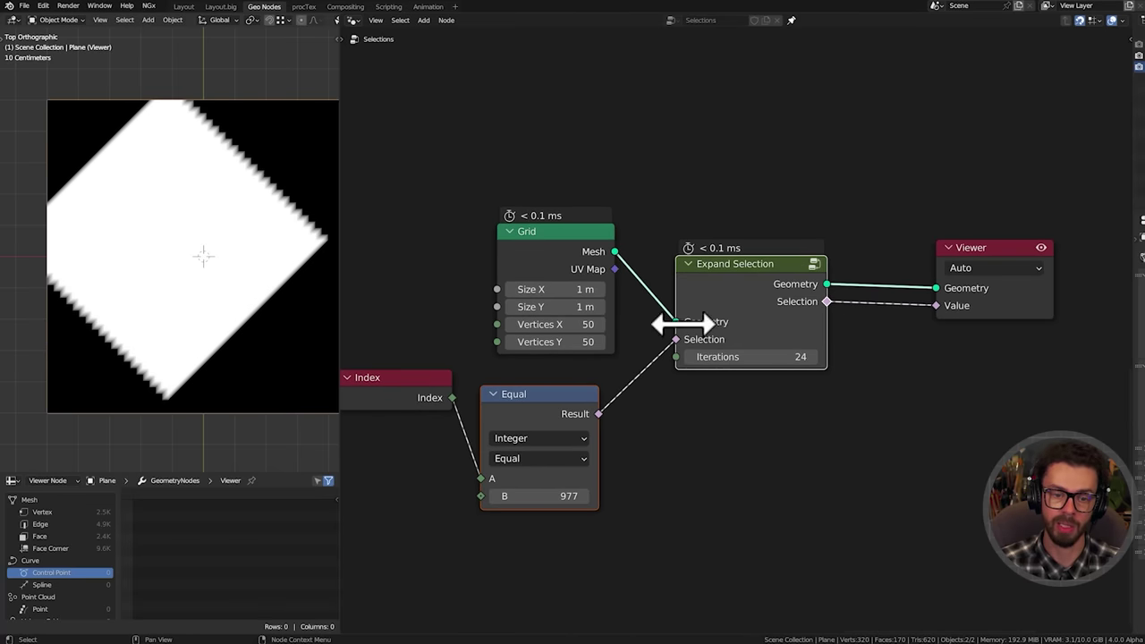
{"action": "left_click_drag", "start_coordinate": [728, 294], "coordinate": [727, 262]}
{"action": "key", "text": "Tab"}
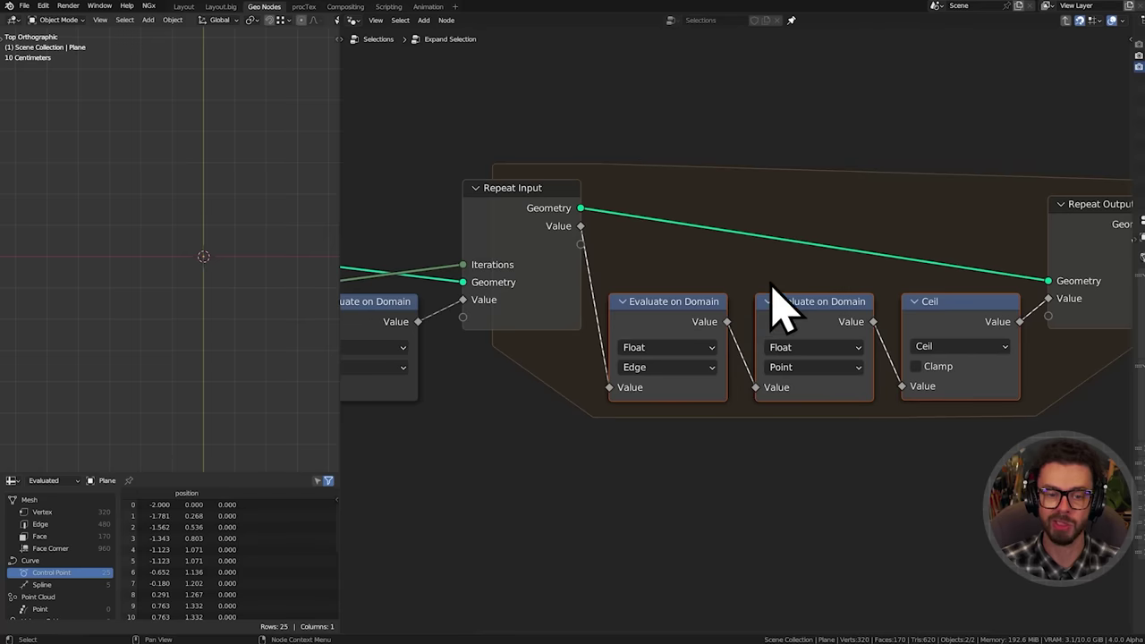
{"action": "middle_click_drag", "start_coordinate": [767, 268], "coordinate": [707, 374]}
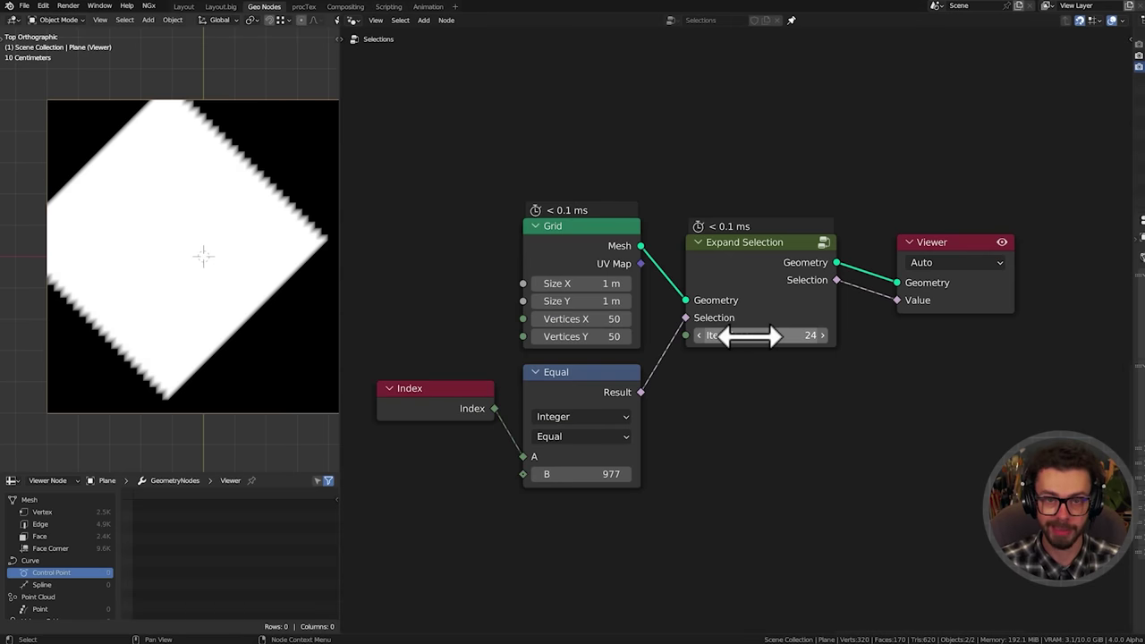
Join the Grid, Index, Equal and Expand Selection nodes in a frame labelled EXPAND SELECTION
{"action": "scroll", "coordinate": [875, 237], "scroll_direction": "down", "scroll_amount": 13}
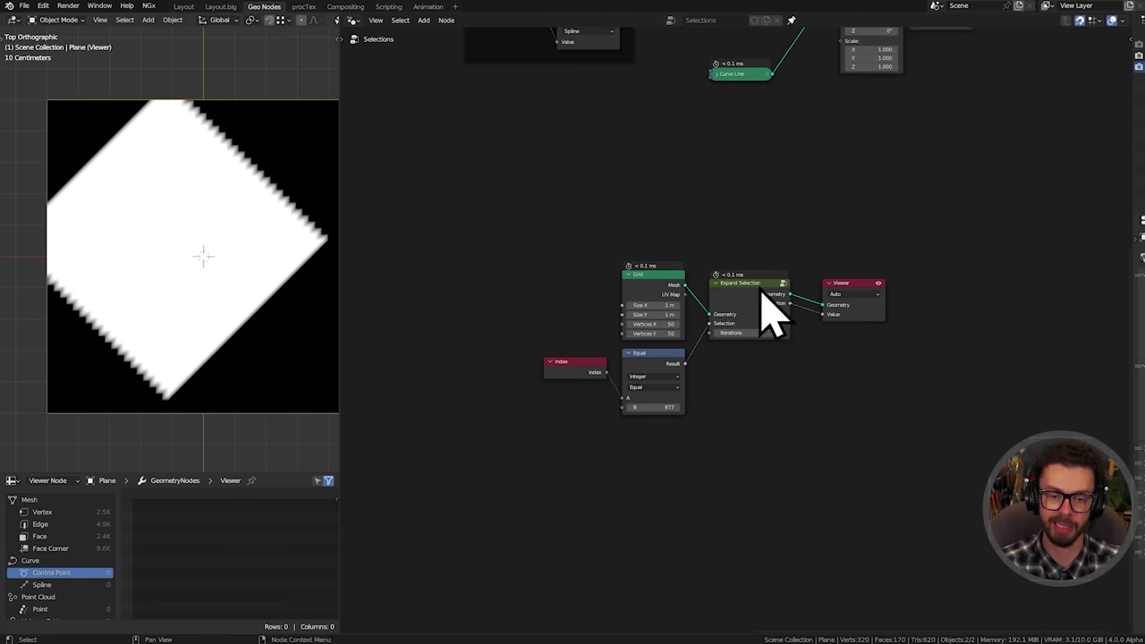
{"action": "middle_click_drag", "start_coordinate": [655, 295], "coordinate": [686, 348]}
{"action": "scroll", "coordinate": [627, 343], "scroll_direction": "up", "scroll_amount": 4}
{"action": "left_click_drag", "start_coordinate": [546, 252], "coordinate": [864, 529]}
{"action": "key", "text": "ctrl+j"}
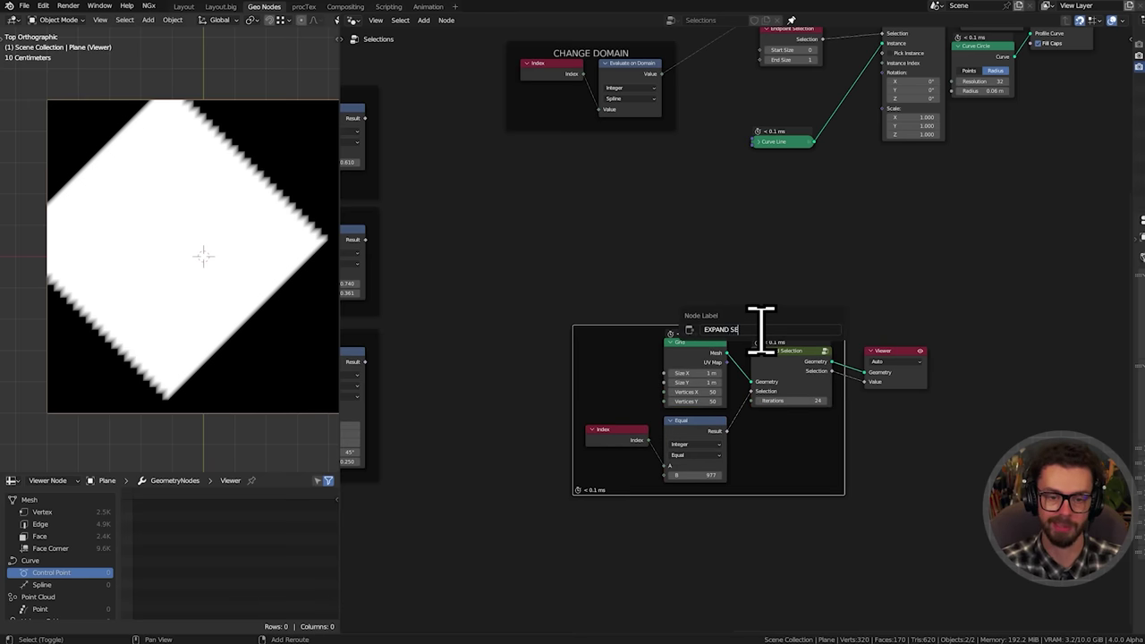
{"action": "type", "text": "N"}
{"action": "key", "text": "Return"}
Move the EXPAND SELECTION frame toward the other example frames and cut its links to the Viewer
{"action": "left_click_drag", "start_coordinate": [741, 322], "coordinate": [605, 188]}
{"action": "right_click_drag", "start_coordinate": [793, 234], "coordinate": [727, 291], "text": "ctrl"}
{"action": "middle_click_drag", "start_coordinate": [725, 313], "coordinate": [675, 358]}
Reposition the instancing nodes after Trim Curve and delete the leftover node on the curve link
{"action": "left_click_drag", "start_coordinate": [1030, 435], "coordinate": [677, 219]}
{"action": "middle_click_drag", "start_coordinate": [675, 245], "coordinate": [641, 336]}
{"action": "key", "text": "g"}
{"action": "left_click", "coordinate": [778, 228]}
{"action": "left_click", "coordinate": [760, 232]}
{"action": "key", "text": "x"}
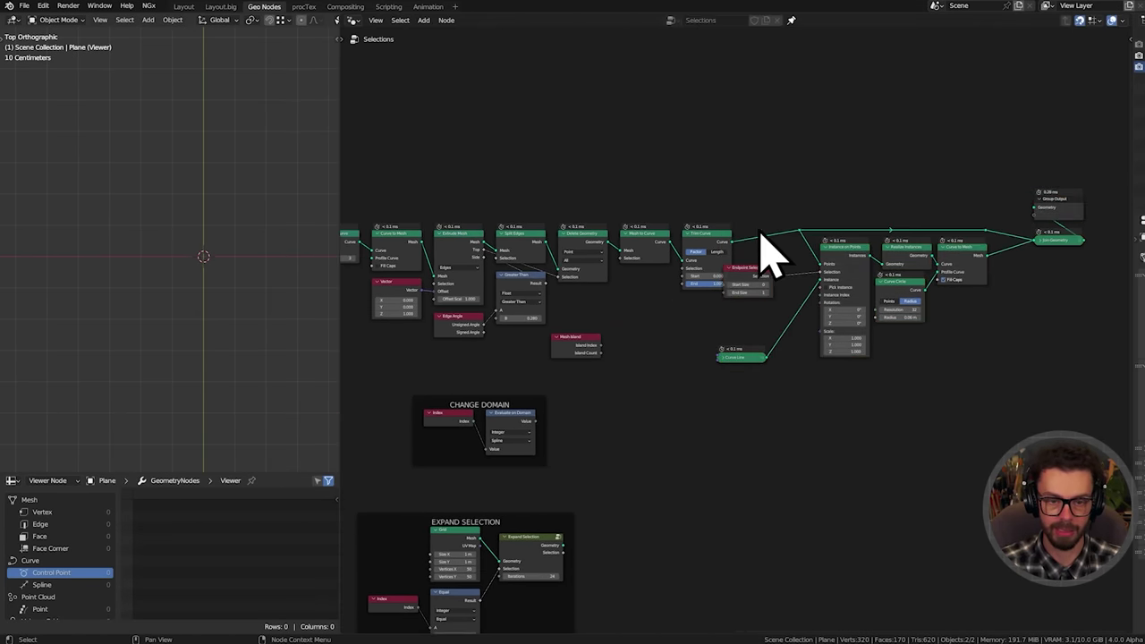
Align the CHANGE DOMAIN frame above EXPAND SELECTION and move both frames beside the other example frames
{"action": "middle_click_drag", "start_coordinate": [606, 415], "coordinate": [681, 364]}
{"action": "left_click_drag", "start_coordinate": [644, 363], "coordinate": [600, 387]}
{"action": "scroll", "coordinate": [710, 365], "scroll_direction": "down", "scroll_amount": 7}
{"action": "middle_click_drag", "start_coordinate": [571, 363], "coordinate": [582, 288]}
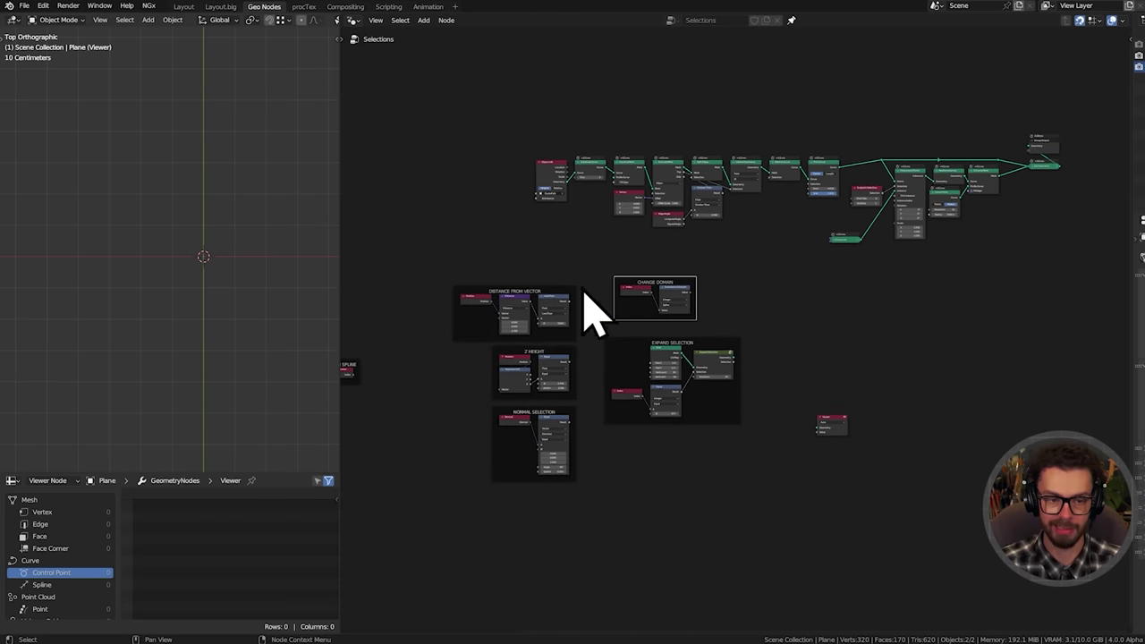
{"action": "middle_click_drag", "start_coordinate": [517, 268], "coordinate": [569, 260]}
{"action": "scroll", "coordinate": [615, 267], "scroll_direction": "down", "scroll_amount": 3}
{"action": "left_click_drag", "start_coordinate": [532, 261], "coordinate": [797, 465]}
{"action": "key", "text": "g"}
{"action": "left_click", "coordinate": [496, 332]}
Move the main node chain above the example frames and disconnect the Group Output from Join Geometry
{"action": "middle_click_drag", "start_coordinate": [680, 333], "coordinate": [599, 378]}
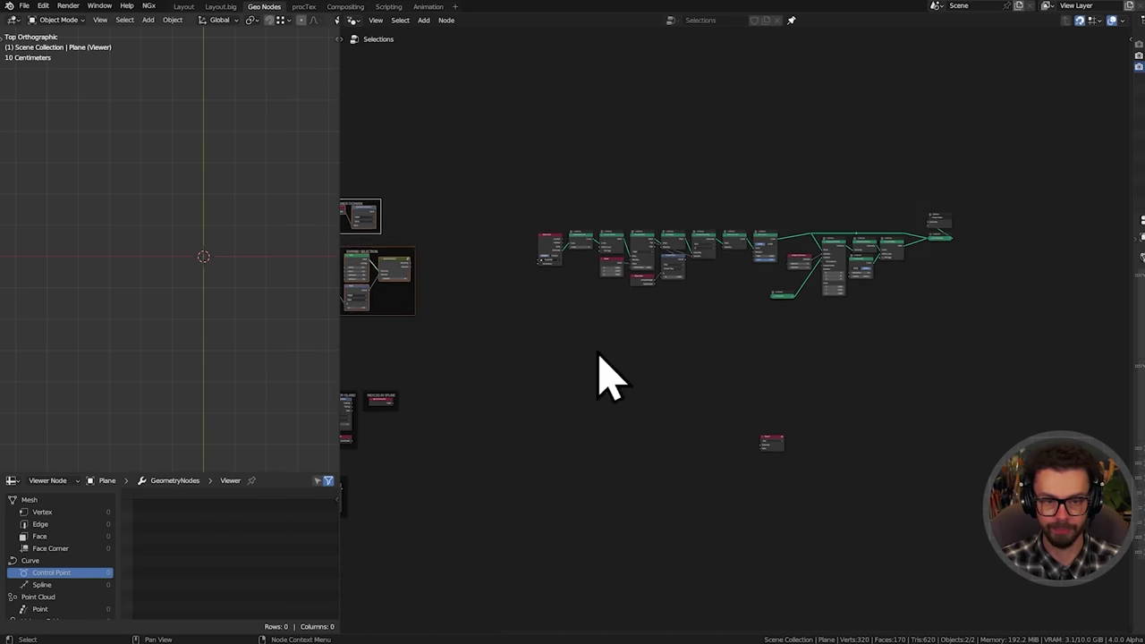
{"action": "left_click_drag", "start_coordinate": [577, 168], "coordinate": [967, 344]}
{"action": "key", "text": "g"}
{"action": "middle_click_drag", "start_coordinate": [660, 253], "coordinate": [852, 292], "text": "alt"}
{"action": "left_click", "coordinate": [742, 318]}
{"action": "left_click_drag", "start_coordinate": [671, 127], "coordinate": [992, 234]}
{"action": "right_click_drag", "start_coordinate": [988, 230], "coordinate": [907, 282], "text": "ctrl"}
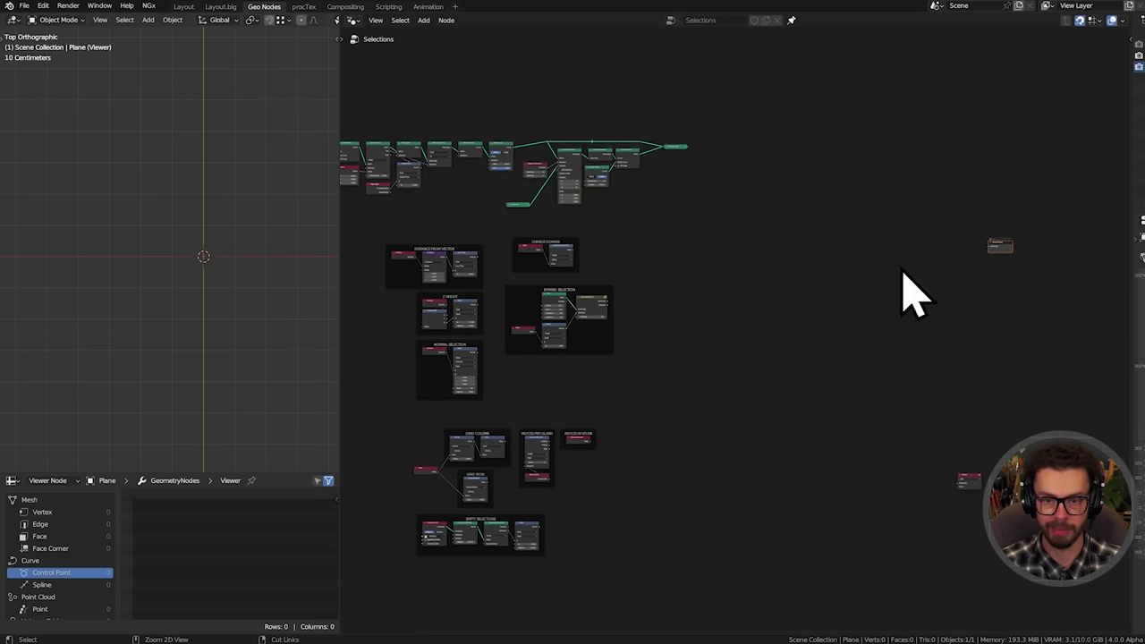
Delete the disconnected Viewer node below the Group Output
{"action": "middle_click_drag", "start_coordinate": [901, 331], "coordinate": [818, 307]}
{"action": "scroll", "coordinate": [850, 319], "scroll_direction": "up", "scroll_amount": 8}
{"action": "left_click", "coordinate": [1011, 566]}
{"action": "key", "text": "x"}
{"action": "middle_click_drag", "start_coordinate": [908, 140], "coordinate": [904, 345]}
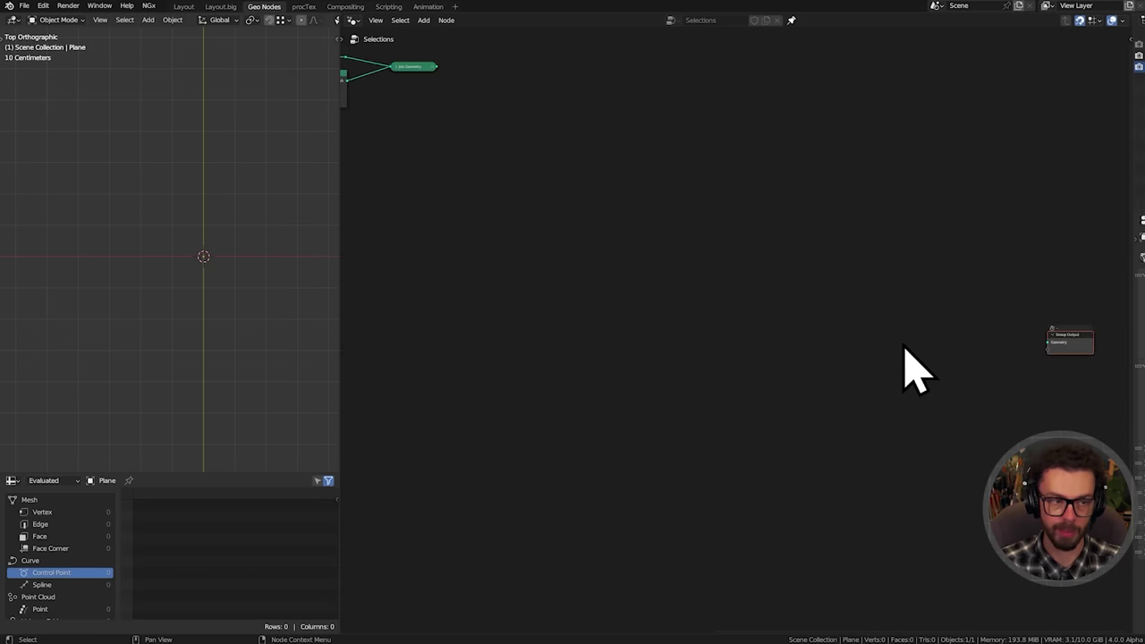
Add a Volume Cube node and link its Volume to the Group Output's Geometry
{"action": "middle_click_drag", "start_coordinate": [283, 311], "coordinate": [222, 223]}
{"action": "middle_click_drag", "start_coordinate": [223, 223], "coordinate": [198, 277], "text": "shift"}
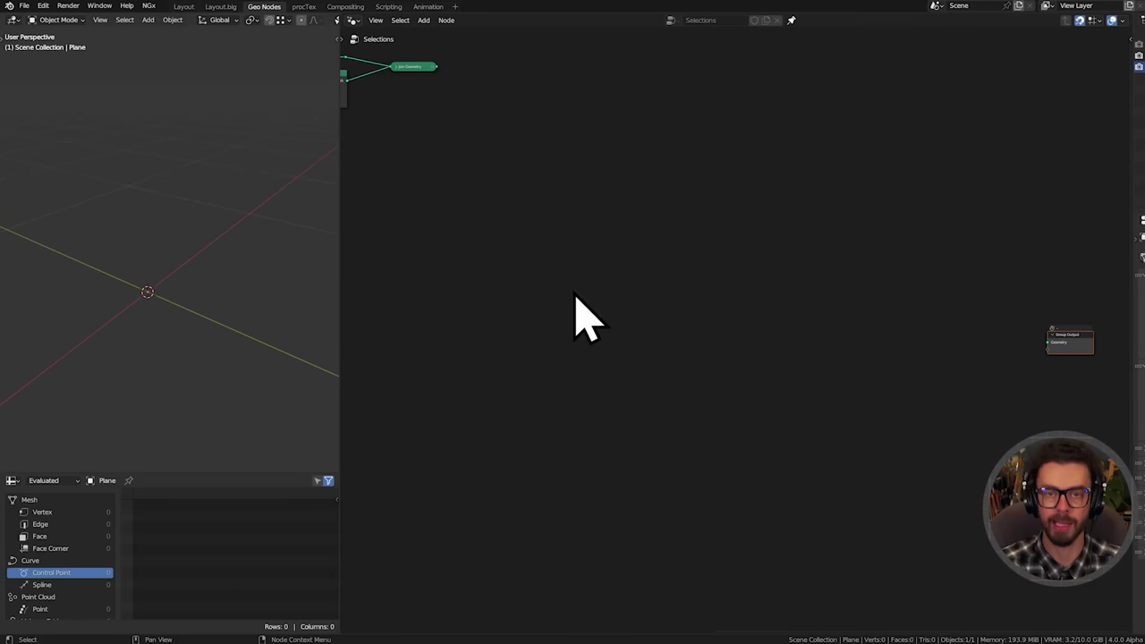
{"action": "scroll", "coordinate": [682, 358], "scroll_direction": "up", "scroll_amount": 2}
{"action": "key", "text": "shift+a"}
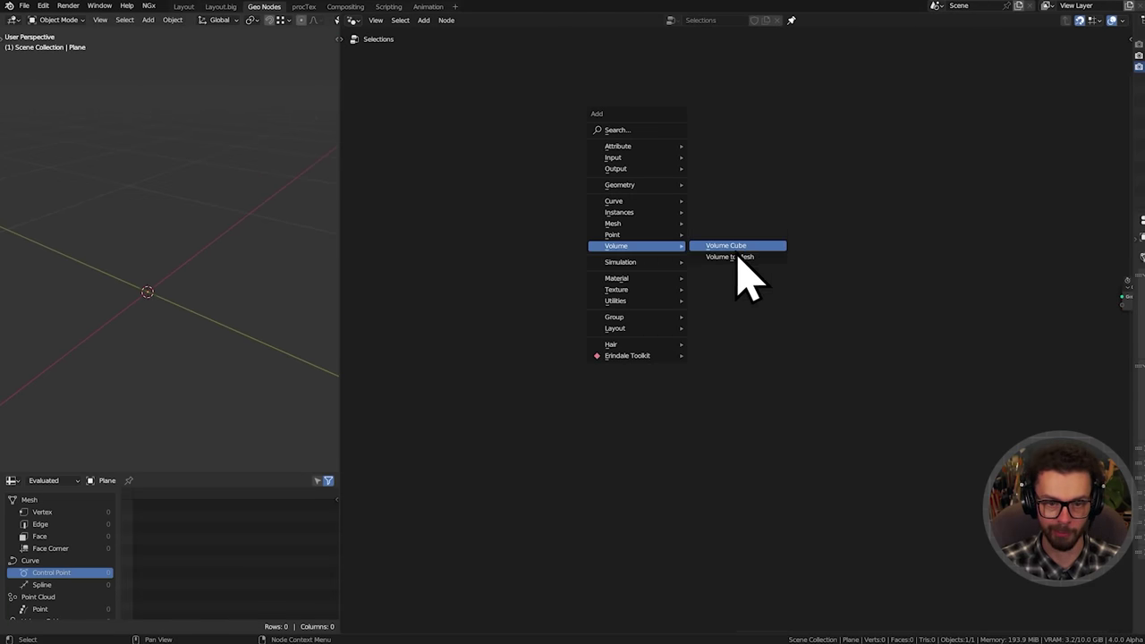
{"action": "left_click", "coordinate": [737, 249]}
{"action": "left_click", "coordinate": [596, 301]}
{"action": "left_click", "coordinate": [633, 312], "text": "alt+shift"}
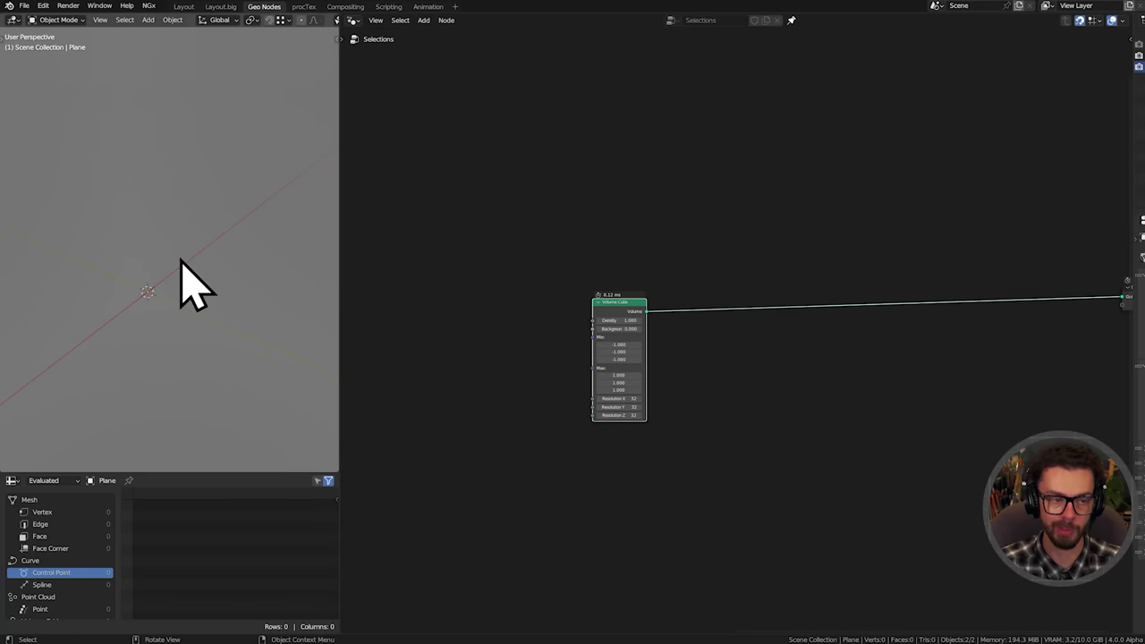
Move the Group Output node close to the Volume Cube and bring both into view
{"action": "scroll", "coordinate": [181, 262], "scroll_direction": "down", "scroll_amount": 8}
{"action": "scroll", "coordinate": [181, 261], "scroll_direction": "up", "scroll_amount": 3}
{"action": "middle_click_drag", "start_coordinate": [930, 374], "coordinate": [834, 374]}
{"action": "left_click_drag", "start_coordinate": [1061, 283], "coordinate": [612, 304]}
{"action": "key", "text": "Home"}
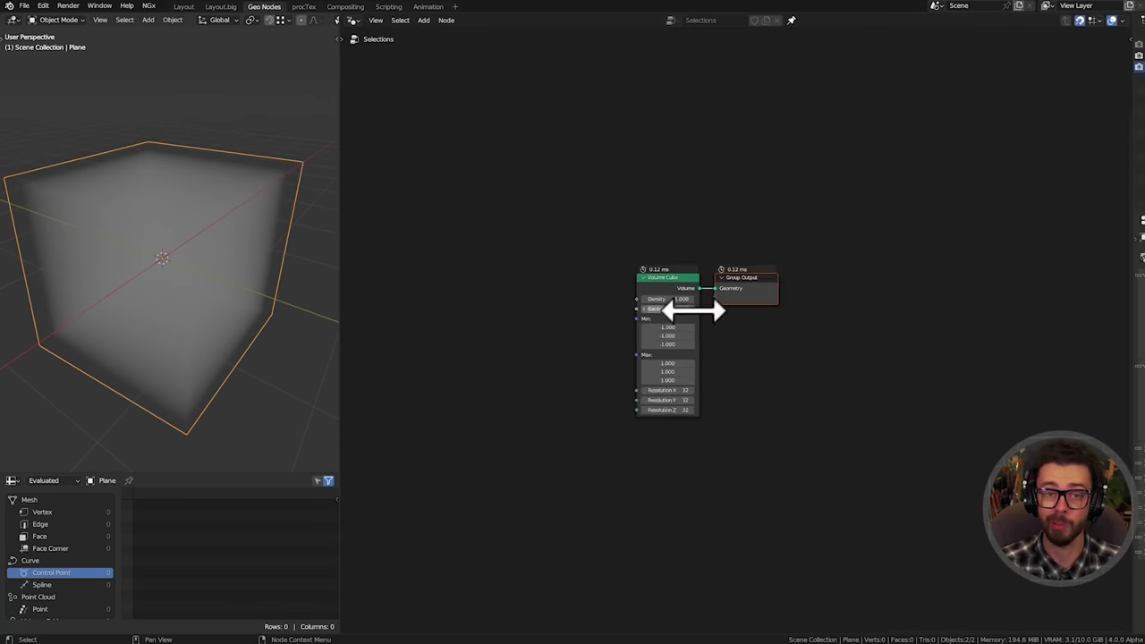
Add a Noise Texture node and link its Fac output to the Volume Cube's Density
{"action": "scroll", "coordinate": [224, 308], "scroll_direction": "up", "scroll_amount": 3}
{"action": "middle_click_drag", "start_coordinate": [213, 285], "coordinate": [222, 271], "text": "shift"}
{"action": "scroll", "coordinate": [222, 271], "scroll_direction": "down", "scroll_amount": 2}
{"action": "middle_click_drag", "start_coordinate": [546, 298], "coordinate": [693, 300]}
{"action": "scroll", "coordinate": [639, 307], "scroll_direction": "up", "scroll_amount": 7}
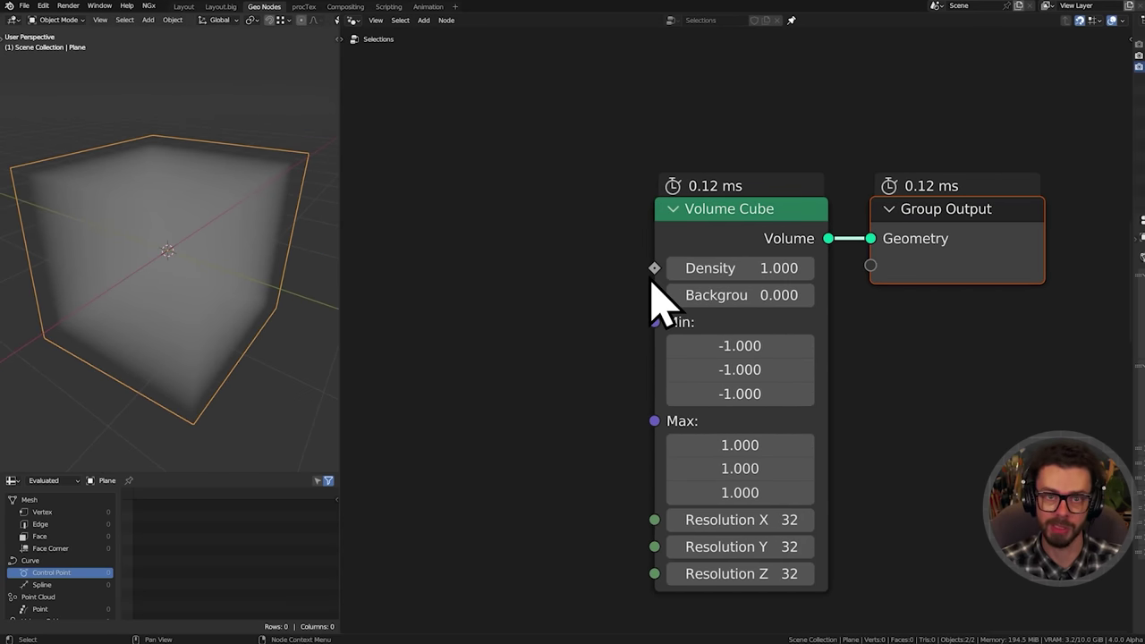
{"action": "middle_click_drag", "start_coordinate": [635, 271], "coordinate": [696, 270]}
{"action": "key", "text": "shift+a"}
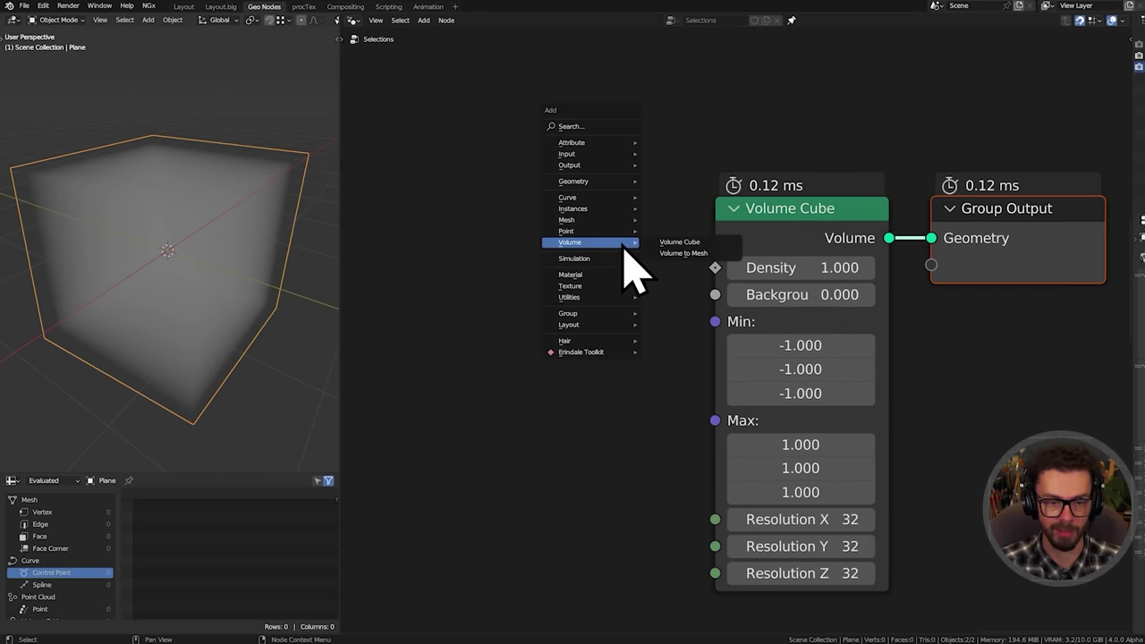
{"action": "left_click", "coordinate": [609, 130]}
{"action": "type", "text": "noi"}
{"action": "key", "text": "Return"}
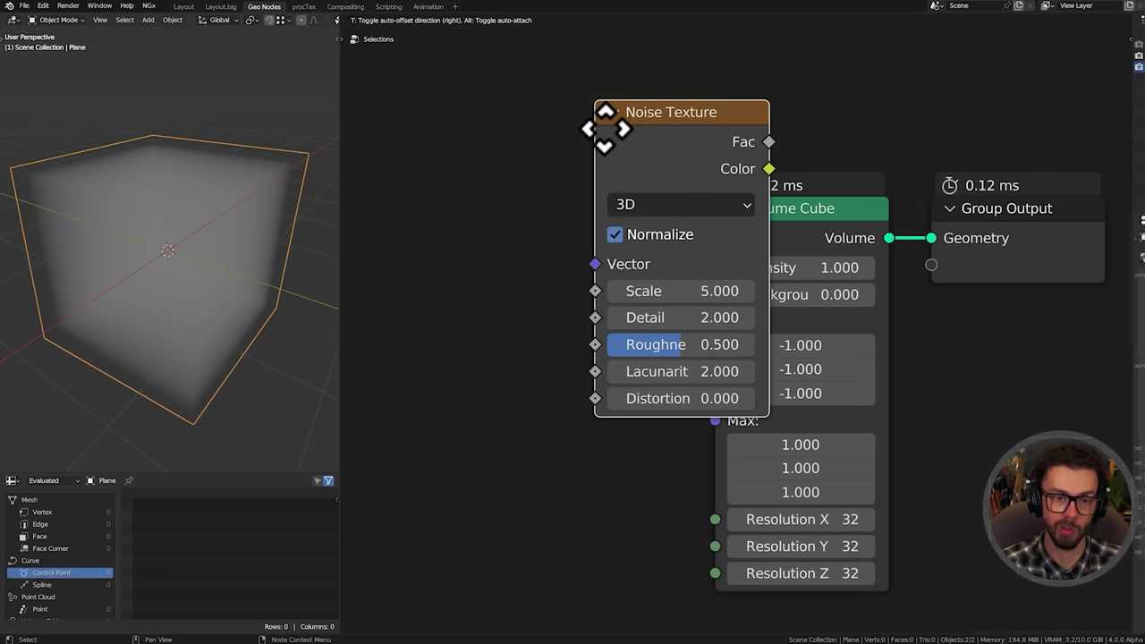
{"action": "left_click", "coordinate": [437, 201]}
{"action": "left_click_drag", "start_coordinate": [552, 220], "coordinate": [830, 270]}
Move the Volume Cube nearer the Noise Texture and insert a Volume to Mesh node before the Group Output
{"action": "middle_click_drag", "start_coordinate": [775, 343], "coordinate": [582, 341]}
{"action": "left_click_drag", "start_coordinate": [716, 223], "coordinate": [571, 222]}
{"action": "key", "text": "shift+a"}
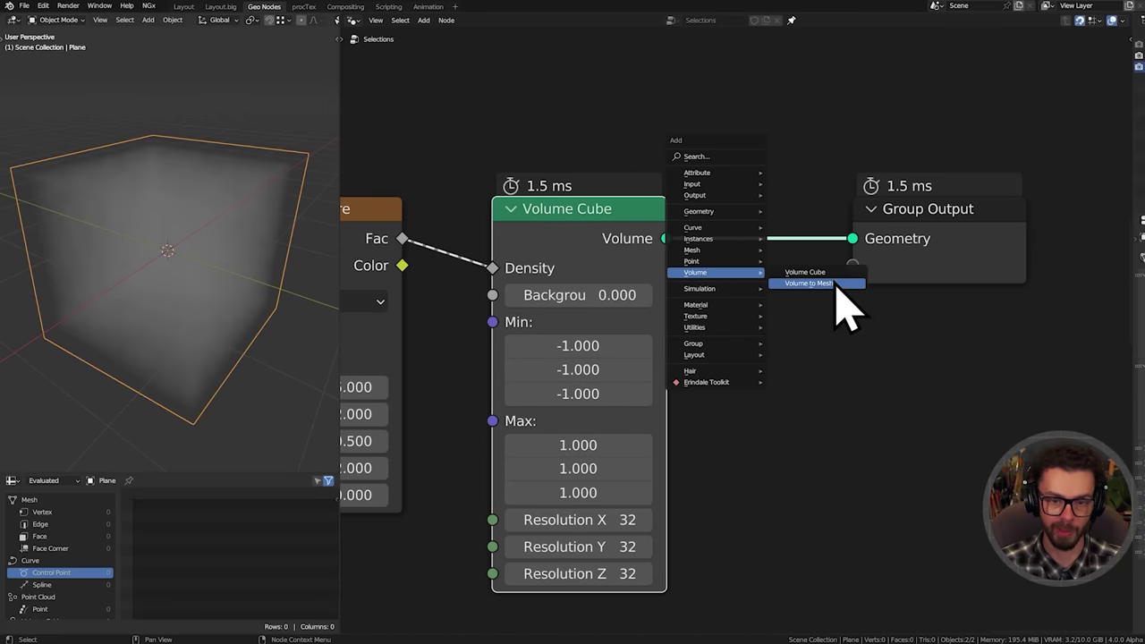
{"action": "left_click", "coordinate": [837, 286]}
{"action": "left_click", "coordinate": [913, 263]}
{"action": "left_click_drag", "start_coordinate": [913, 263], "coordinate": [880, 263]}
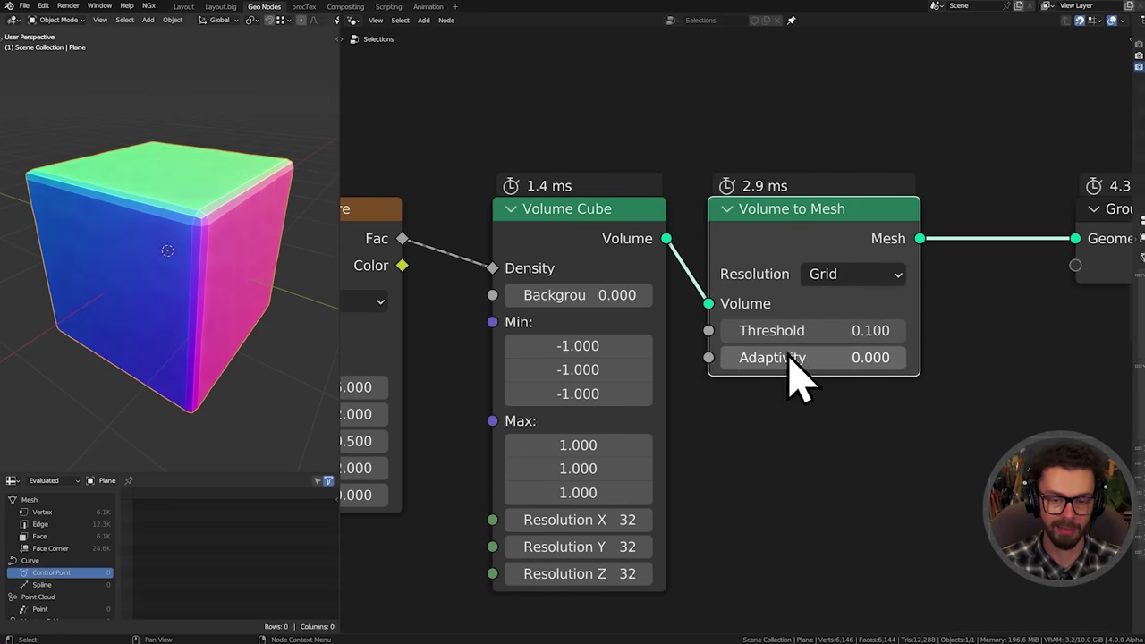
Set the Volume to Mesh Threshold to 0.5
{"action": "left_click", "coordinate": [854, 332]}
{"action": "type", "text": ".5"}
{"action": "key", "text": "Return"}
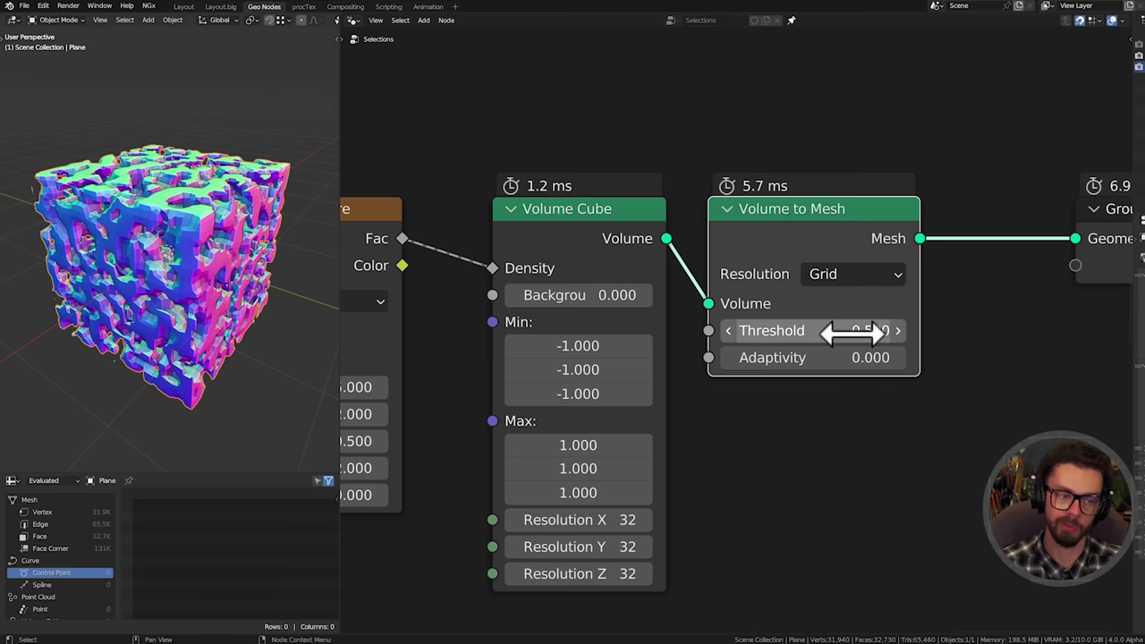
Reduce the Noise Texture's Scale to 0.810
{"action": "middle_click_drag", "start_coordinate": [250, 277], "coordinate": [302, 278]}
{"action": "middle_click_drag", "start_coordinate": [343, 371], "coordinate": [627, 347]}
{"action": "left_click_drag", "start_coordinate": [635, 362], "coordinate": [453, 365]}
{"action": "middle_click_drag", "start_coordinate": [115, 278], "coordinate": [198, 243]}
{"action": "scroll", "coordinate": [205, 265], "scroll_direction": "down", "scroll_amount": 5}
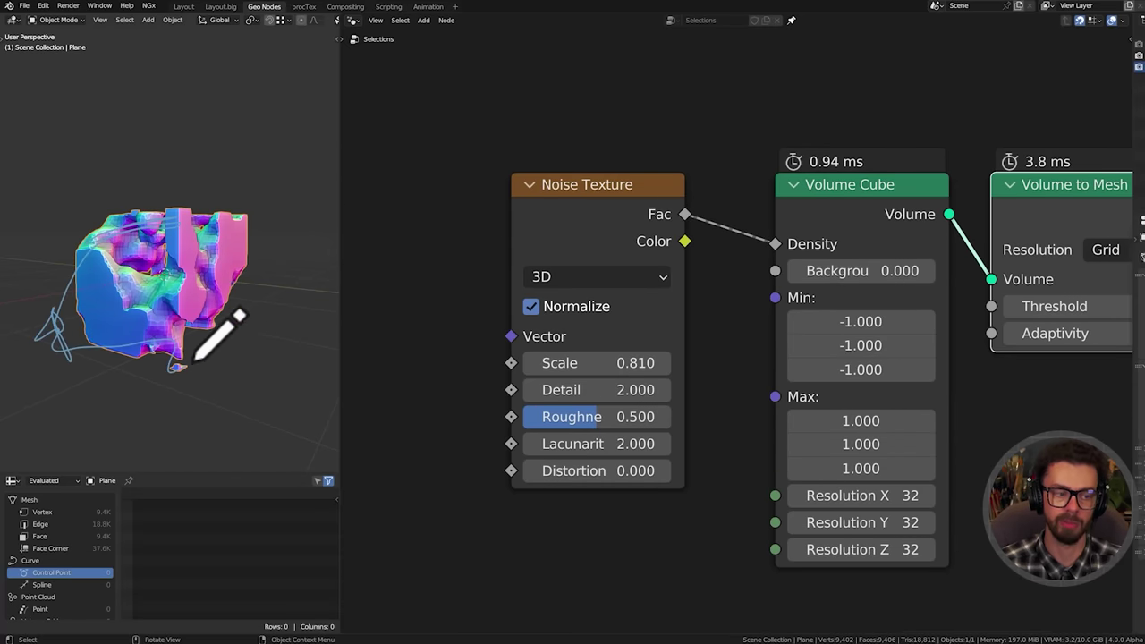
Erase the annotation strokes in the viewport and move the Noise Texture farther from the Volume Cube
{"action": "mouse_move", "coordinate": [210, 379]}
{"action": "right_mouse_down"}
{"action": "mouse_move", "coordinate": [113, 368]}
{"action": "mouse_move", "coordinate": [217, 227]}
{"action": "right_mouse_up"}
{"action": "middle_click_drag", "start_coordinate": [508, 309], "coordinate": [591, 297]}
{"action": "scroll", "coordinate": [590, 299], "scroll_direction": "down", "scroll_amount": 3}
{"action": "middle_click_drag", "start_coordinate": [551, 257], "coordinate": [629, 259]}
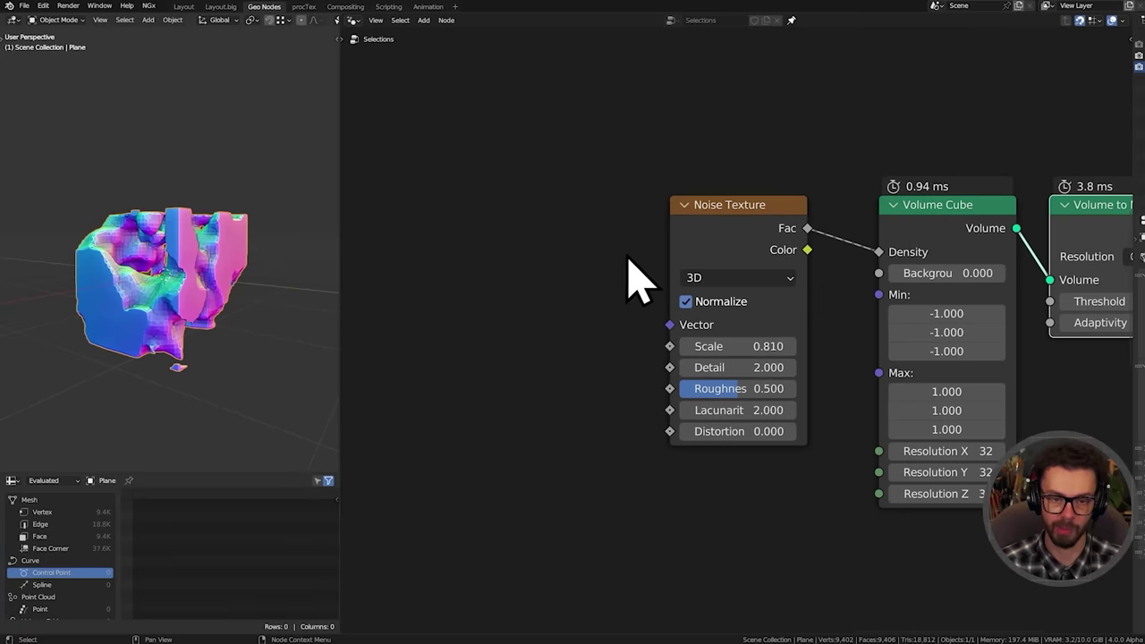
{"action": "left_click_drag", "start_coordinate": [798, 267], "coordinate": [611, 273]}
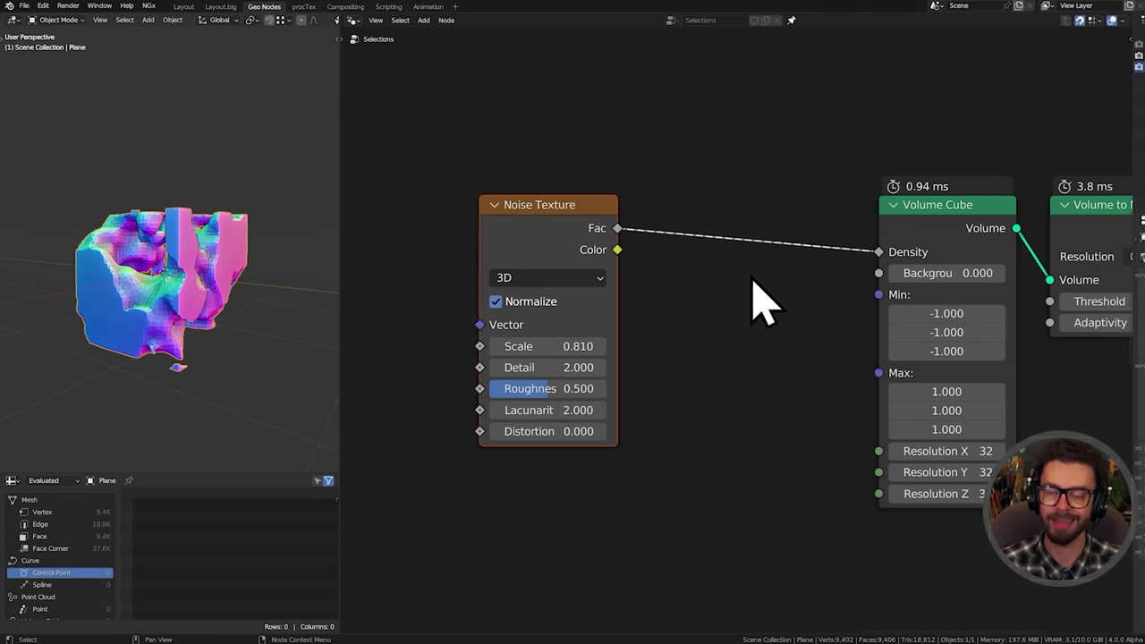
{"action": "middle_click_drag", "start_coordinate": [253, 229], "coordinate": [240, 216]}
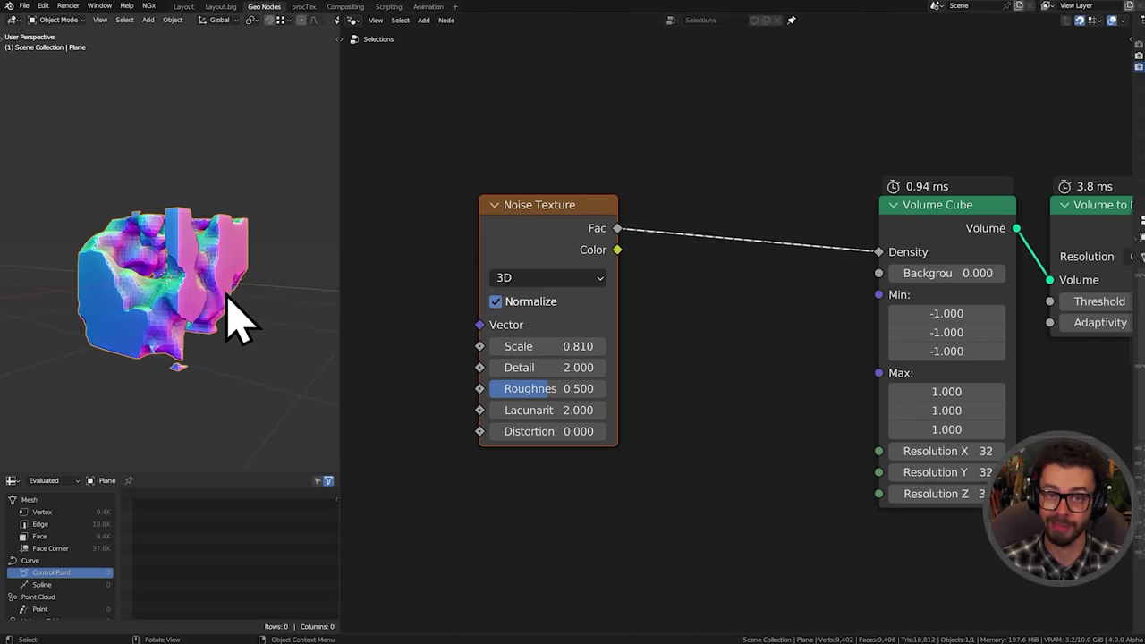
Add a Position node directly below the Noise Texture
{"action": "middle_click_drag", "start_coordinate": [755, 307], "coordinate": [776, 285]}
{"action": "key", "text": "shift+a"}
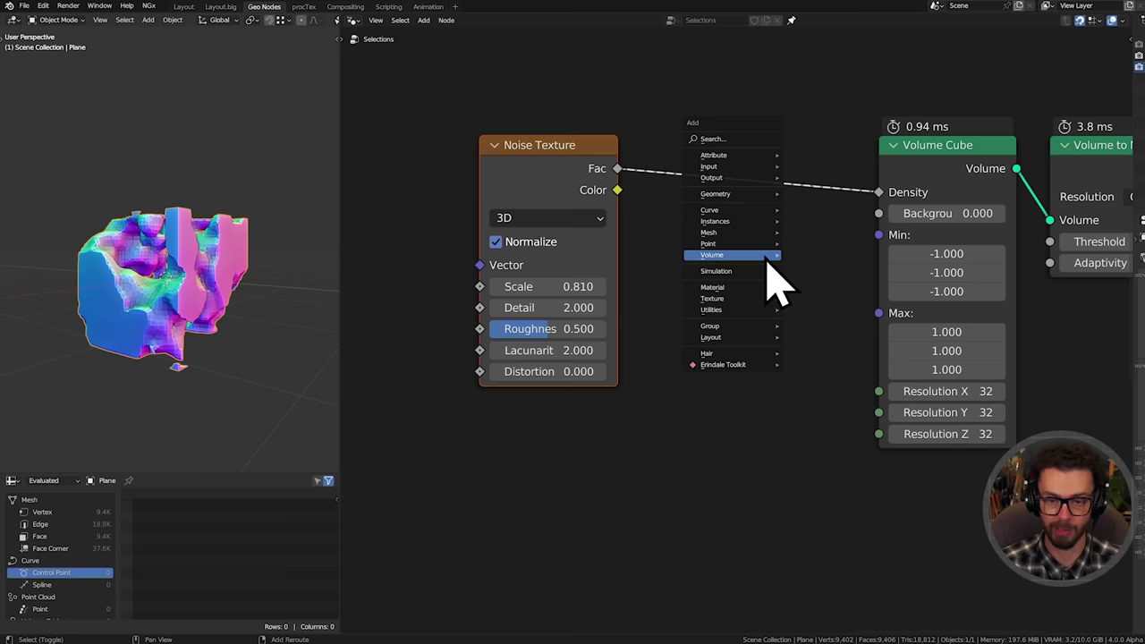
{"action": "left_click", "coordinate": [743, 141]}
{"action": "type", "text": "pos"}
{"action": "key", "text": "Return"}
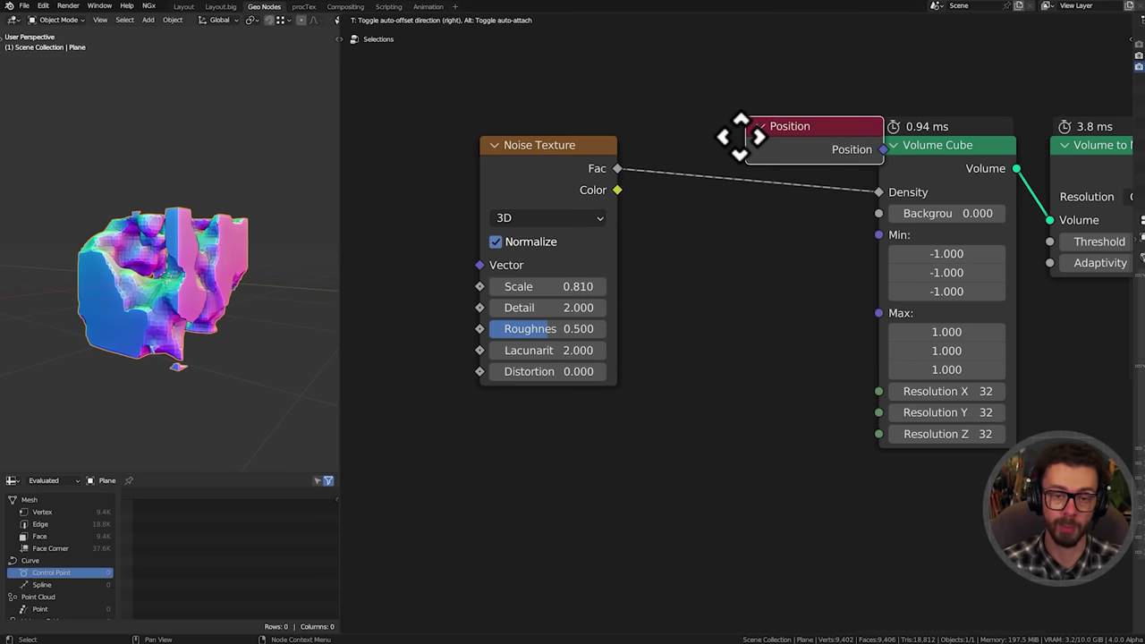
{"action": "left_click", "coordinate": [478, 430]}
Connect the Position output to a new Separate XYZ node beside it
{"action": "left_click_drag", "start_coordinate": [617, 435], "coordinate": [662, 435]}
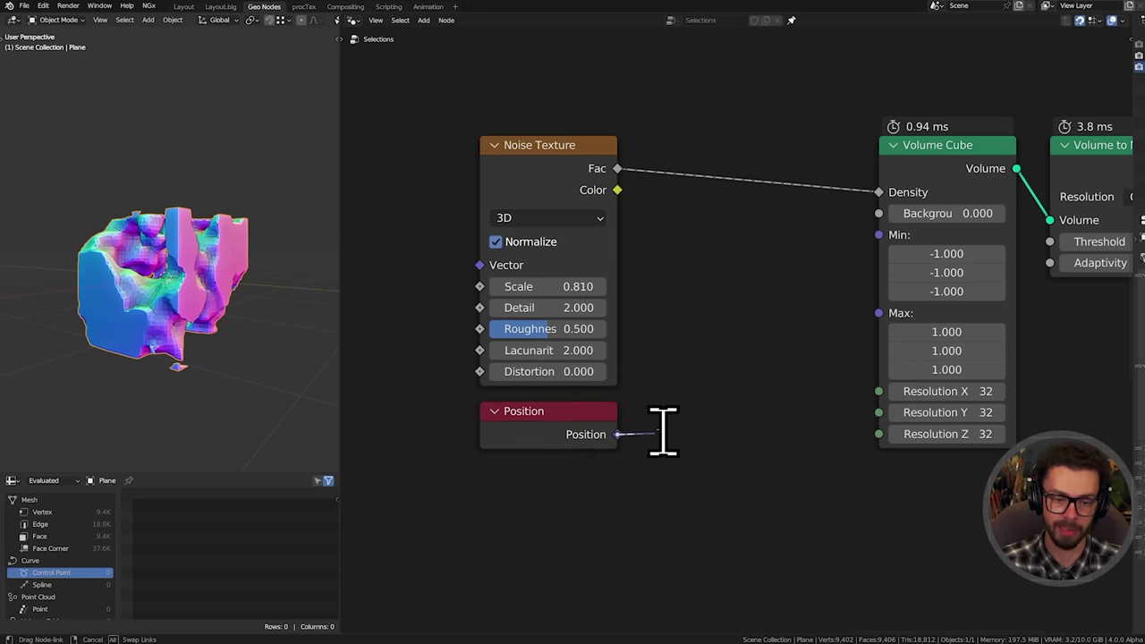
{"action": "type", "text": "sep"}
{"action": "key", "text": "Return"}
{"action": "left_click", "coordinate": [661, 427]}
Move the Volume Cube and the nodes after it farther from the Noise Texture to make room
{"action": "middle_click_drag", "start_coordinate": [811, 322], "coordinate": [654, 345]}
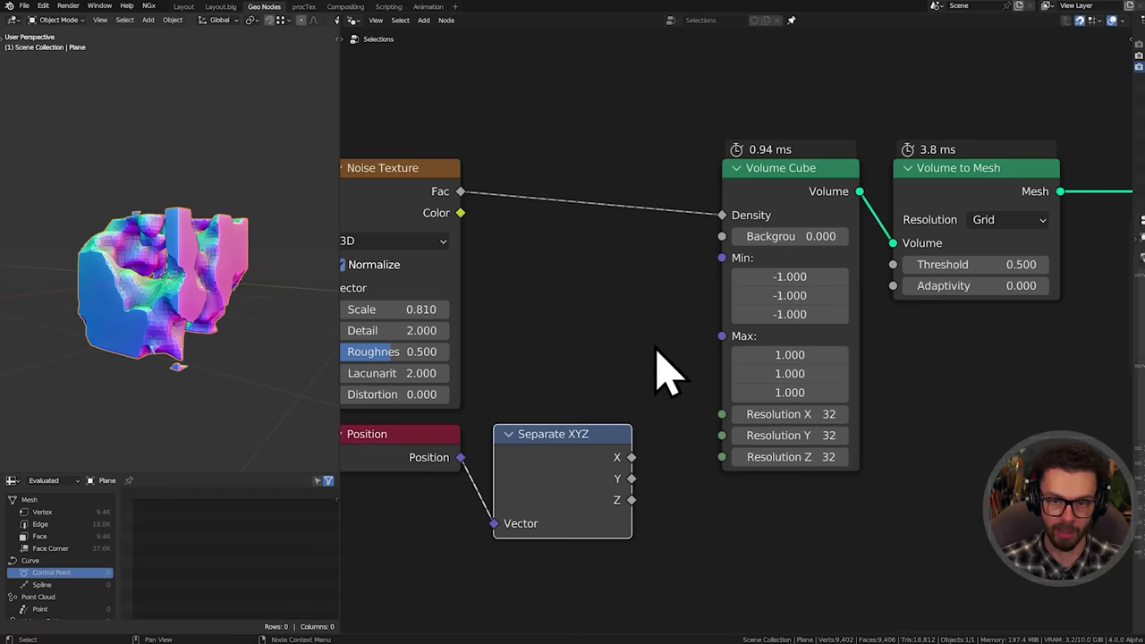
{"action": "left_click_drag", "start_coordinate": [658, 107], "coordinate": [1117, 297]}
{"action": "key", "text": "g"}
{"action": "left_click", "coordinate": [807, 283]}
Preview Separate XYZ's Z output in a Viewer, using the Volume to Mesh result as its Geometry
{"action": "middle_click_drag", "start_coordinate": [698, 407], "coordinate": [752, 362]}
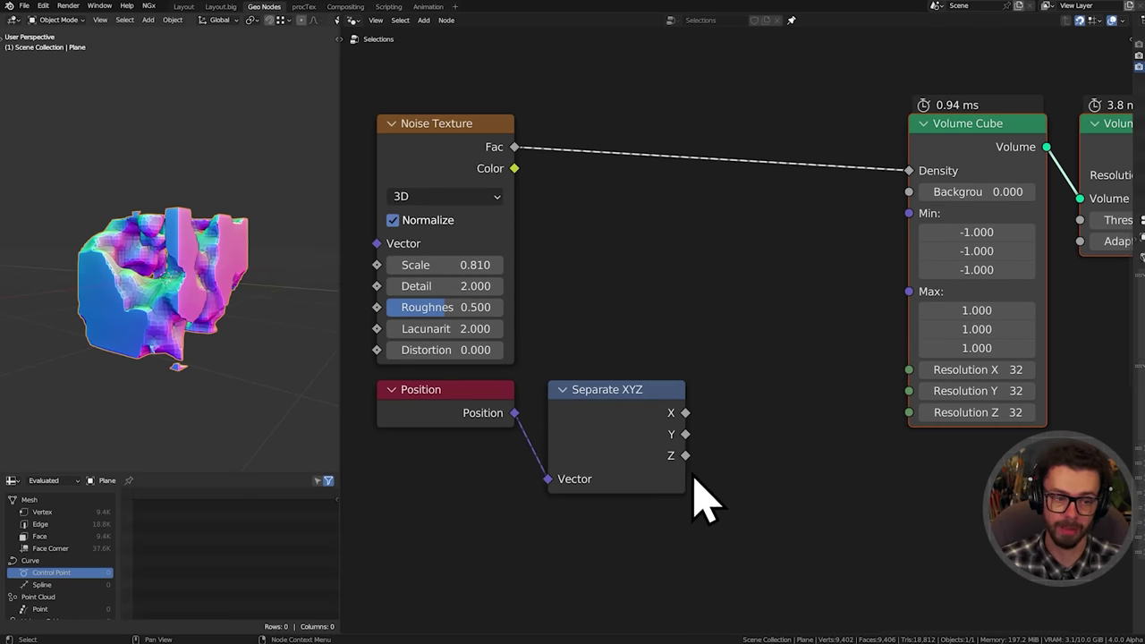
{"action": "left_click", "coordinate": [667, 459], "text": "ctrl+shift"}
{"action": "middle_click_drag", "start_coordinate": [800, 396], "coordinate": [562, 425]}
{"action": "scroll", "coordinate": [751, 327], "scroll_direction": "down", "scroll_amount": 3}
{"action": "left_click", "coordinate": [919, 194], "text": "ctrl+shift"}
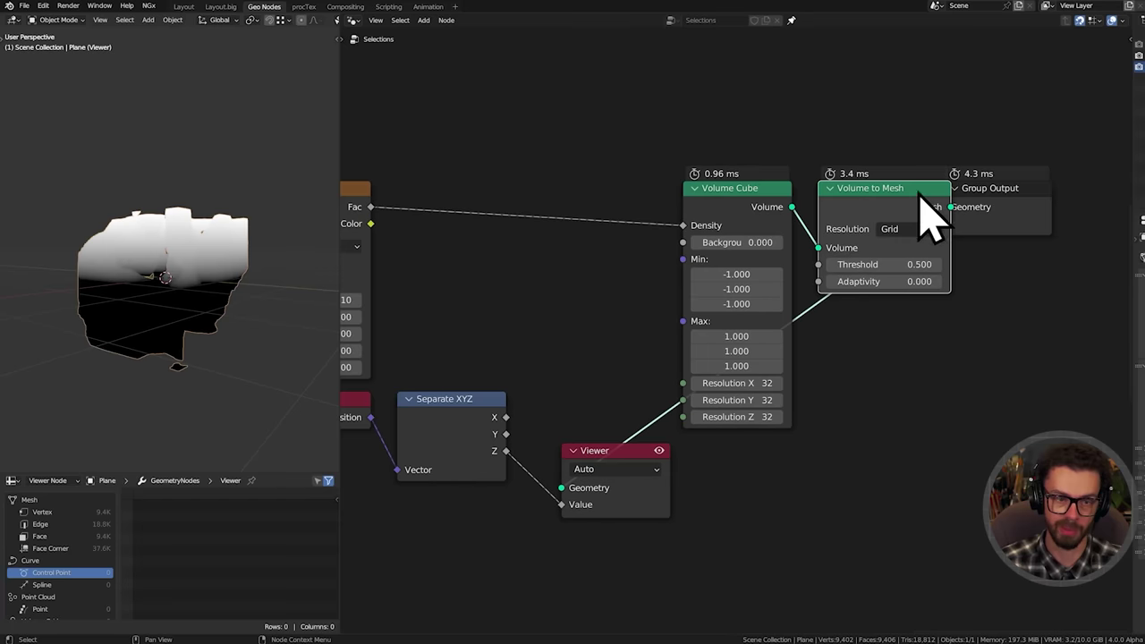
Move the Group Output clear of Volume to Mesh and place the Viewer below them
{"action": "left_click_drag", "start_coordinate": [991, 120], "coordinate": [1045, 289]}
{"action": "key", "text": "g"}
{"action": "left_click", "coordinate": [1125, 295]}
{"action": "middle_click_drag", "start_coordinate": [590, 418], "coordinate": [617, 408]}
{"action": "left_click_drag", "start_coordinate": [654, 495], "coordinate": [1022, 449]}
Insert a Map Range node after Separate XYZ, feeding its Value from the Z output and passing its Result to the Viewer
{"action": "middle_click_drag", "start_coordinate": [217, 299], "coordinate": [204, 234]}
{"action": "middle_click_drag", "start_coordinate": [189, 289], "coordinate": [204, 332]}
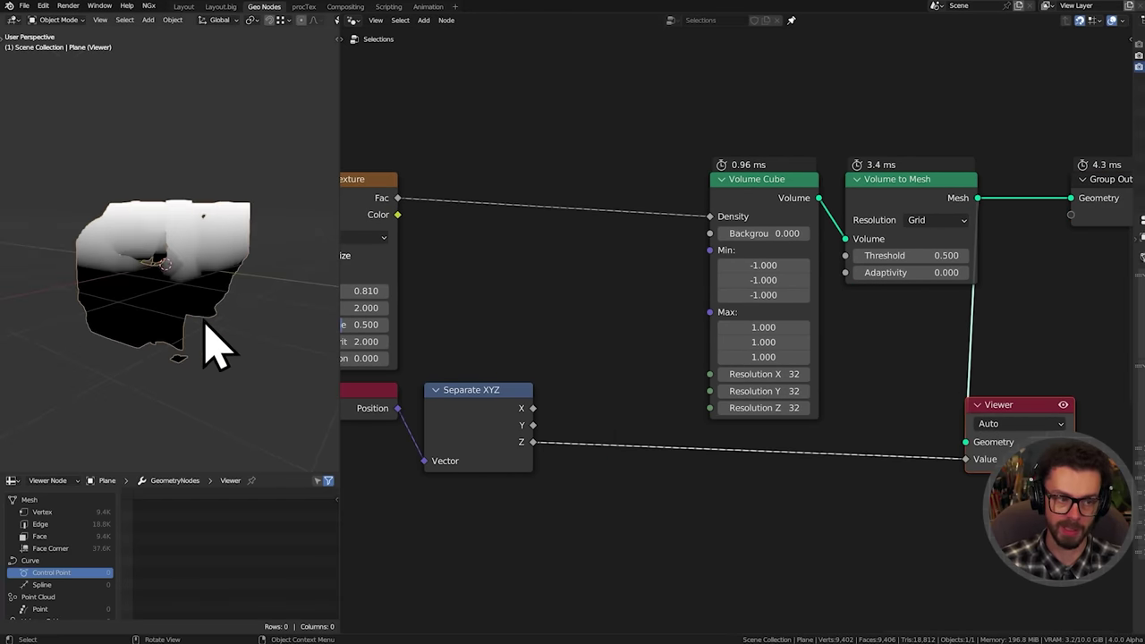
{"action": "scroll", "coordinate": [672, 384], "scroll_direction": "up", "scroll_amount": 2}
{"action": "left_click_drag", "start_coordinate": [624, 445], "coordinate": [732, 385]}
{"action": "type", "text": "m"}
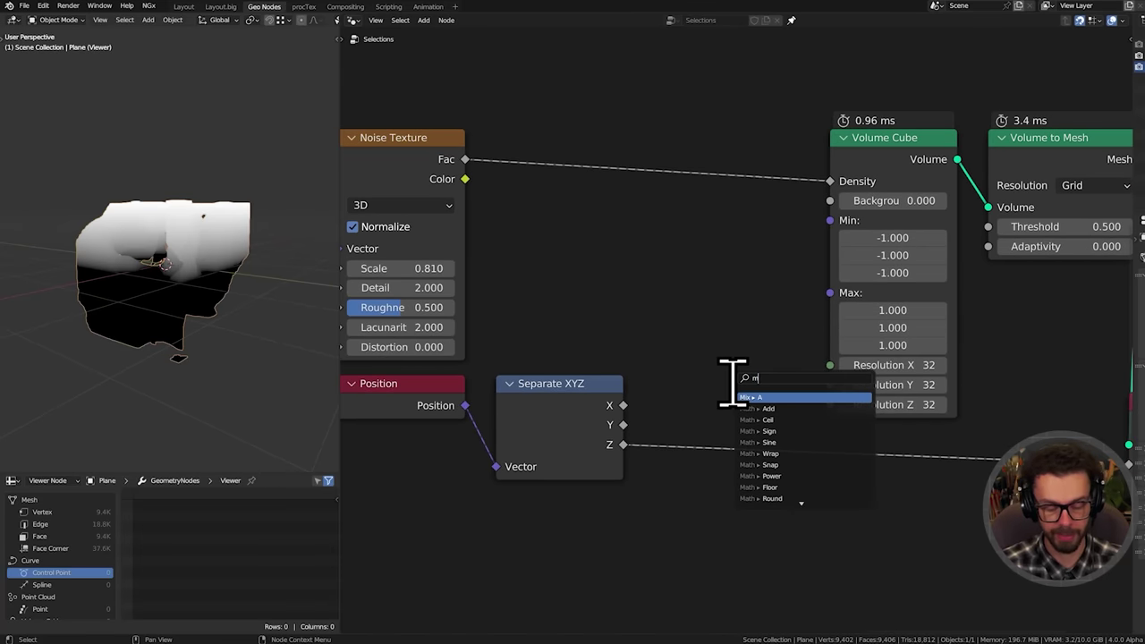
{"action": "type", "text": "ap"}
{"action": "key", "text": "Return"}
{"action": "left_click", "coordinate": [678, 395]}
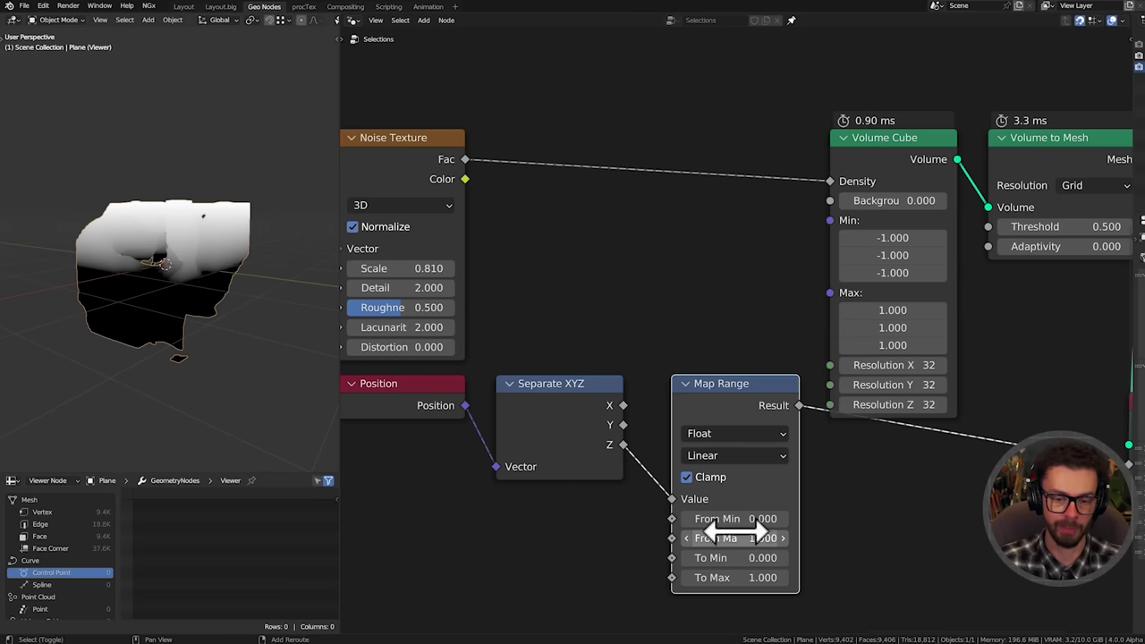
Set the Map Range's From Min to 0.240 and From Max to 0.930
{"action": "mouse_move", "coordinate": [734, 538]}
{"action": "left_mouse_down"}
{"action": "mouse_move", "coordinate": [716, 538]}
{"action": "mouse_move", "coordinate": [736, 519]}
{"action": "mouse_move", "coordinate": [769, 519]}
{"action": "mouse_move", "coordinate": [732, 517]}
{"action": "left_mouse_up"}
{"action": "left_click_drag", "start_coordinate": [734, 404], "coordinate": [716, 406]}
{"action": "middle_click_drag", "start_coordinate": [749, 436], "coordinate": [729, 322]}
{"action": "middle_click_drag", "start_coordinate": [729, 322], "coordinate": [767, 307], "text": "ctrl"}
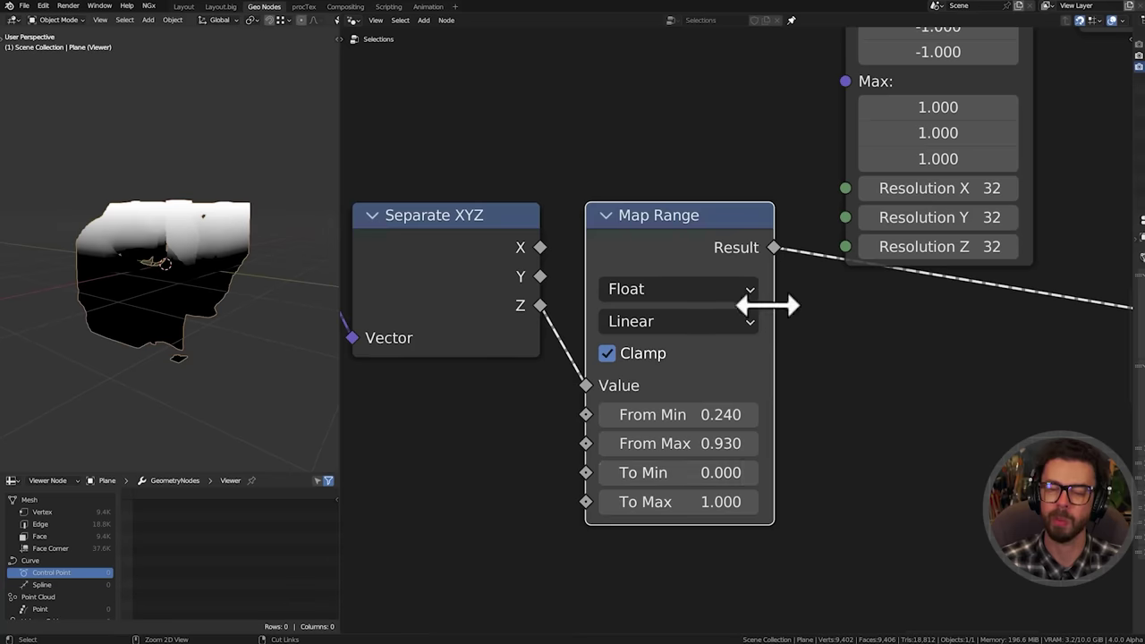
{"action": "middle_click_drag", "start_coordinate": [720, 370], "coordinate": [725, 282]}
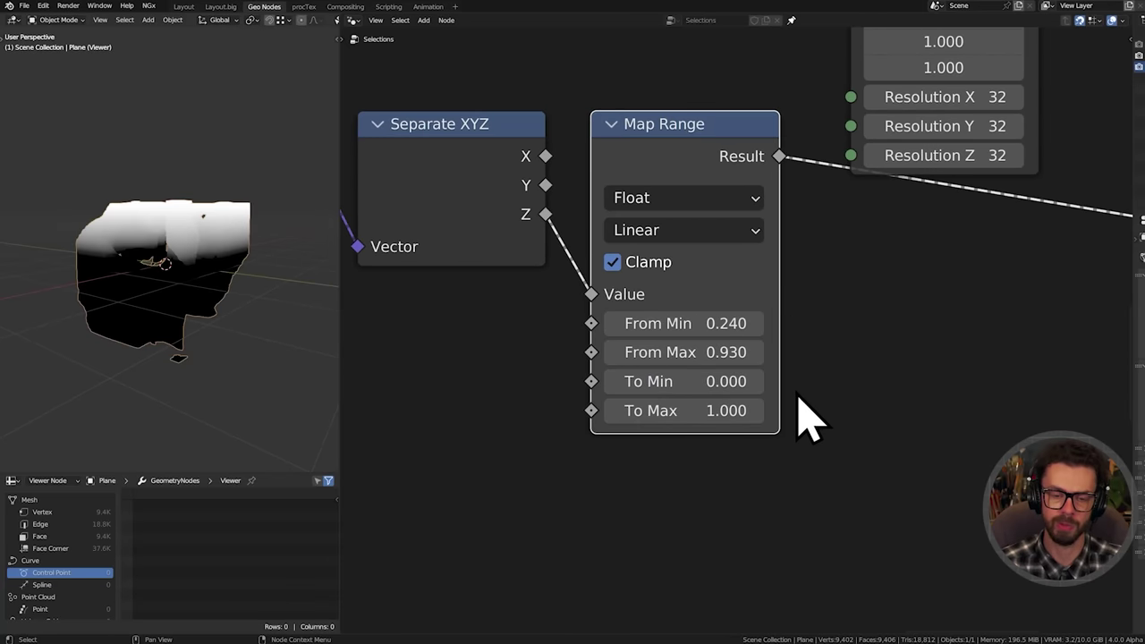
{"action": "left_click", "coordinate": [792, 304]}
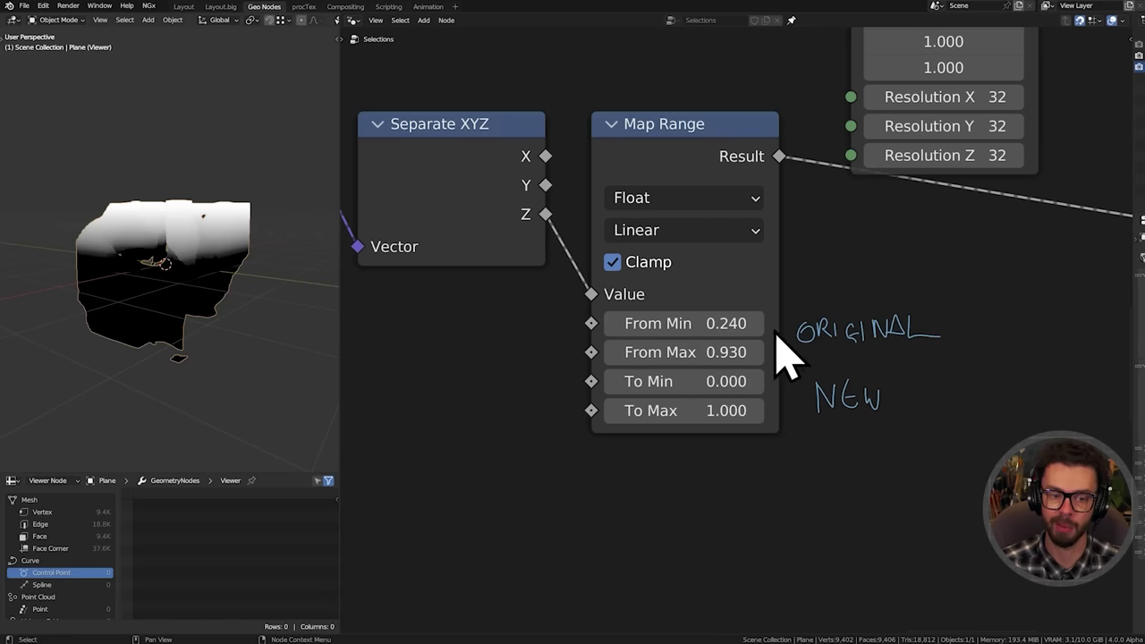
{"action": "right_click_drag", "start_coordinate": [963, 399], "coordinate": [810, 315]}
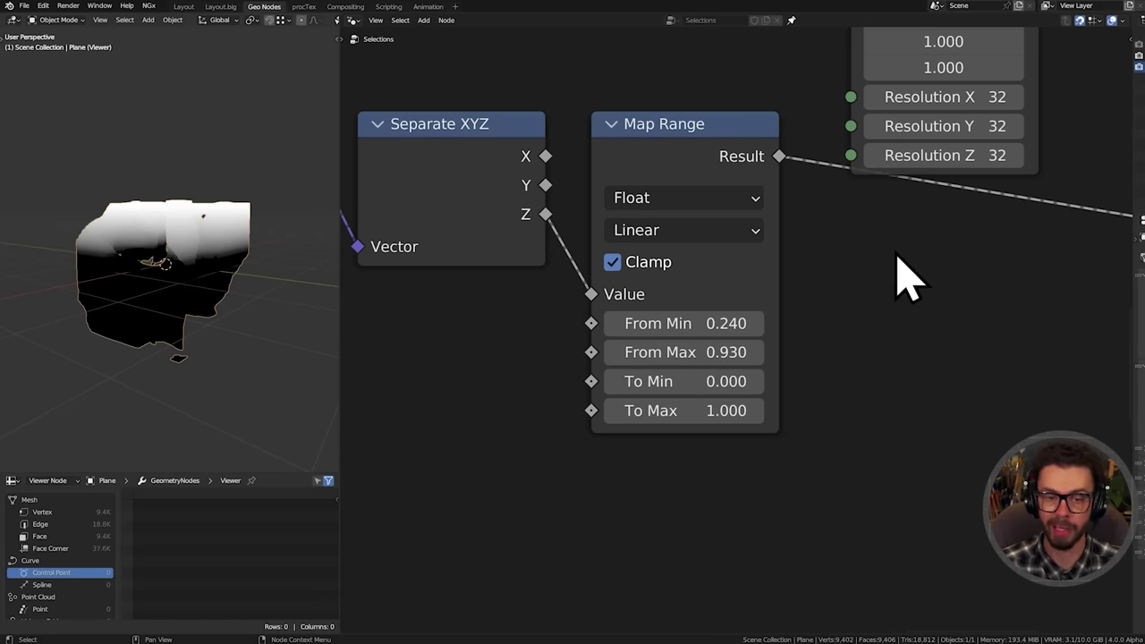
Place the Viewer directly below the Group Output
{"action": "scroll", "coordinate": [900, 256], "scroll_direction": "down", "scroll_amount": 5}
{"action": "middle_click_drag", "start_coordinate": [954, 187], "coordinate": [762, 390]}
{"action": "left_click_drag", "start_coordinate": [757, 389], "coordinate": [1012, 567]}
{"action": "key", "text": "g"}
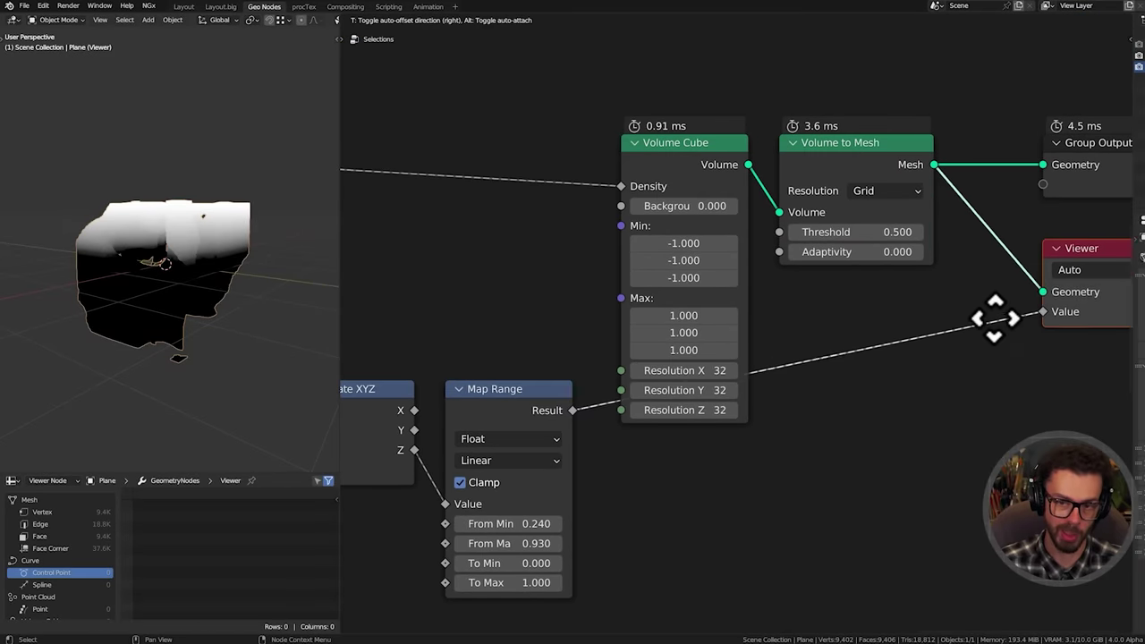
{"action": "left_click", "coordinate": [980, 301]}
Shift the Volume Cube, Volume to Mesh, Group Output and Viewer farther from the Map Range to make room
{"action": "scroll", "coordinate": [972, 320], "scroll_direction": "down", "scroll_amount": 3}
{"action": "middle_click_drag", "start_coordinate": [972, 320], "coordinate": [905, 382]}
{"action": "left_click_drag", "start_coordinate": [648, 154], "coordinate": [1043, 420]}
{"action": "key", "text": "g"}
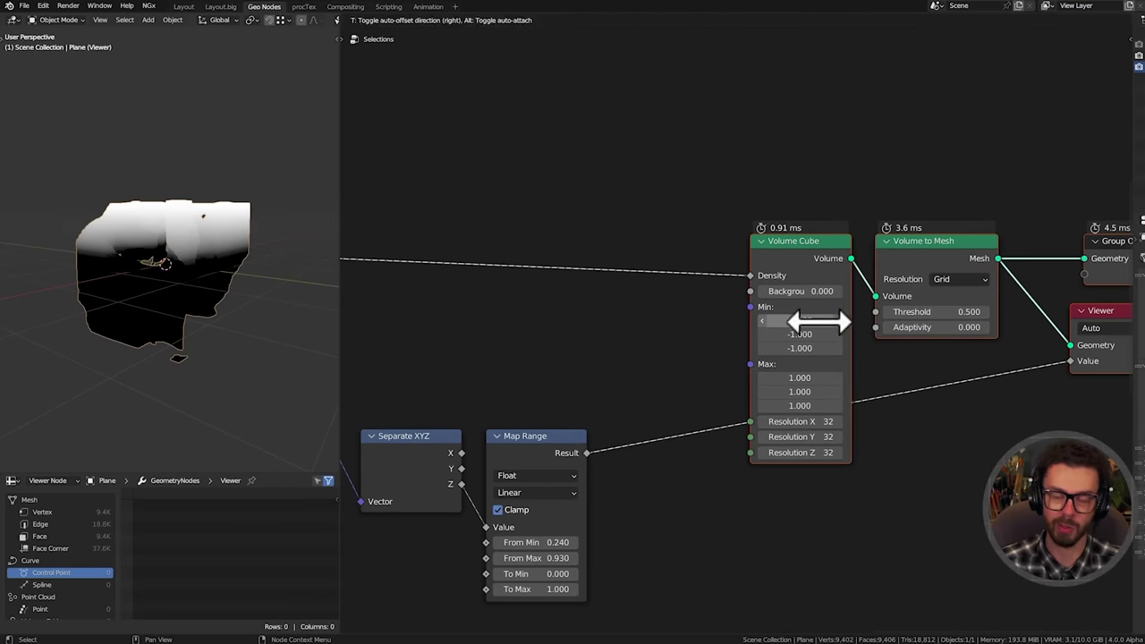
{"action": "left_click", "coordinate": [793, 319]}
Align the Noise Texture directly above the Map Range node
{"action": "middle_click_drag", "start_coordinate": [666, 412], "coordinate": [779, 358]}
{"action": "scroll", "coordinate": [603, 275], "scroll_direction": "up", "scroll_amount": 1}
{"action": "middle_click_drag", "start_coordinate": [582, 277], "coordinate": [674, 325]}
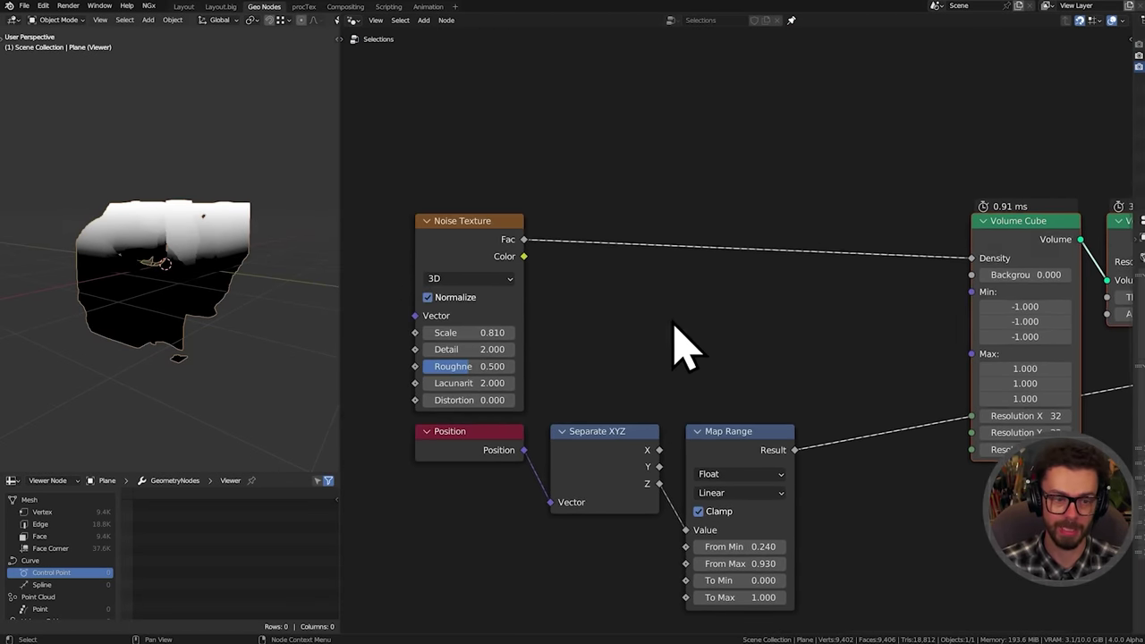
{"action": "left_click_drag", "start_coordinate": [472, 217], "coordinate": [724, 209]}
Insert a Math node set to Add between the Noise Texture's Fac and the Volume Cube's Density
{"action": "middle_click_drag", "start_coordinate": [833, 233], "coordinate": [736, 213]}
{"action": "scroll", "coordinate": [736, 220], "scroll_direction": "up", "scroll_amount": 1}
{"action": "key", "text": "shift+a"}
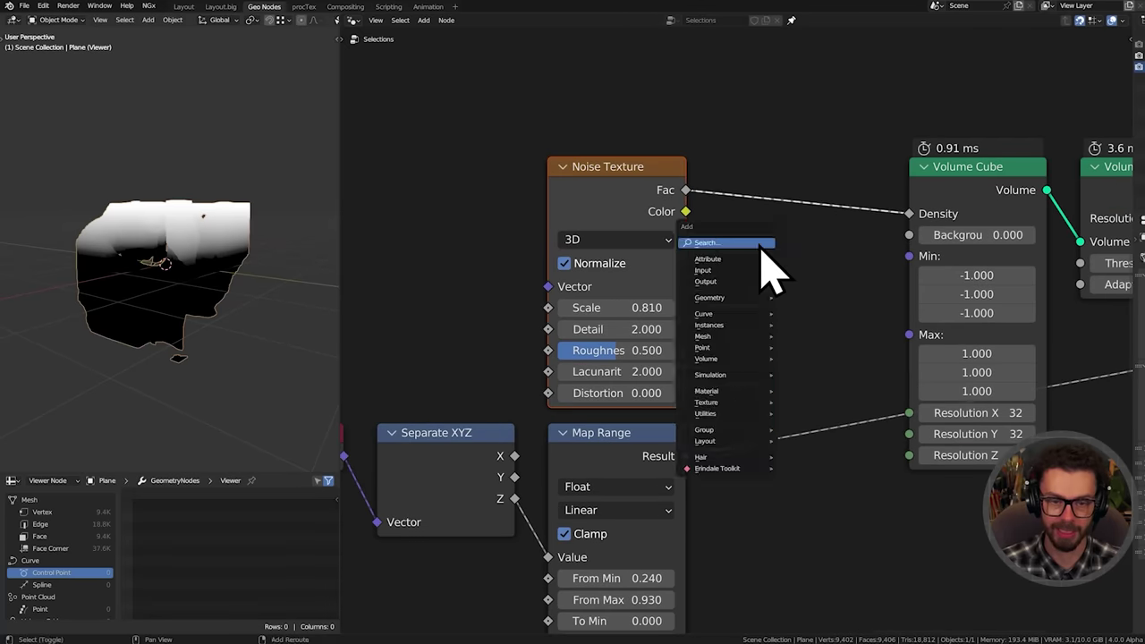
{"action": "left_click", "coordinate": [759, 243]}
{"action": "key", "text": "Return"}
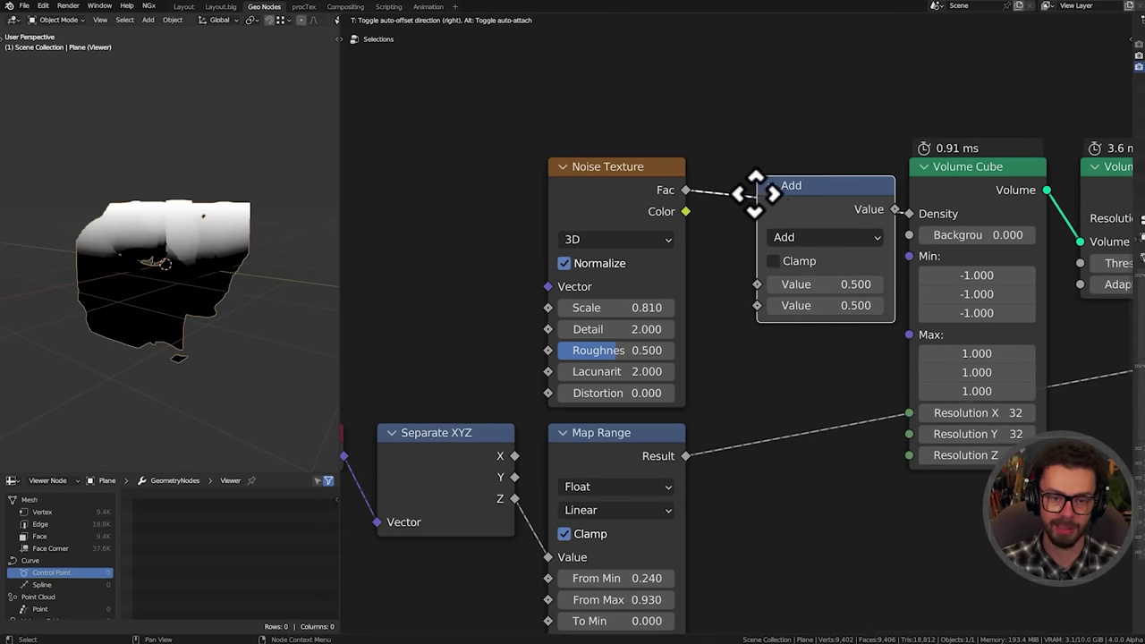
{"action": "left_click", "coordinate": [830, 191]}
{"action": "left_click", "coordinate": [836, 218]}
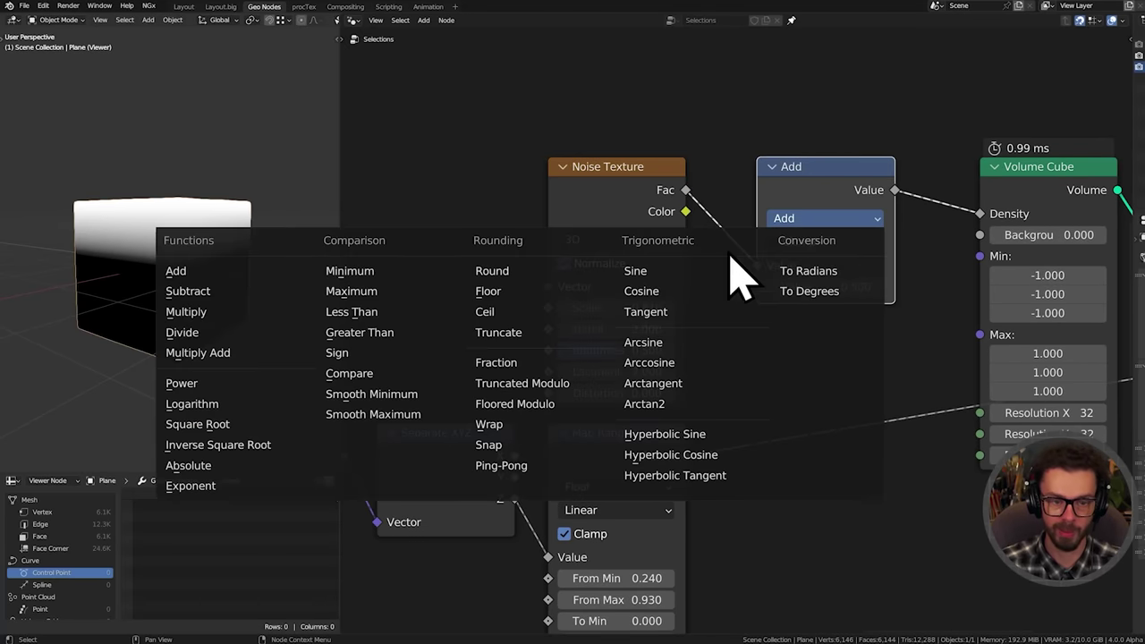
{"action": "left_click", "coordinate": [239, 276]}
Set the Volume Cube's Max Z to 5
{"action": "middle_click_drag", "start_coordinate": [885, 308], "coordinate": [646, 301]}
{"action": "scroll", "coordinate": [675, 291], "scroll_direction": "down", "scroll_amount": 1}
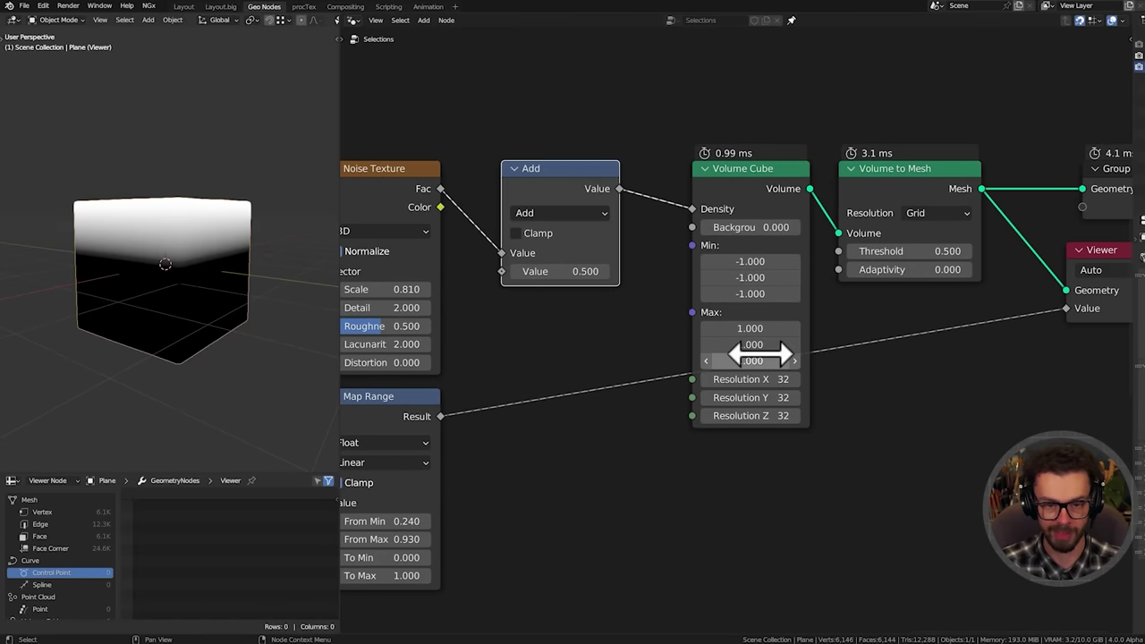
{"action": "type", "text": "5"}
{"action": "key", "text": "Return"}
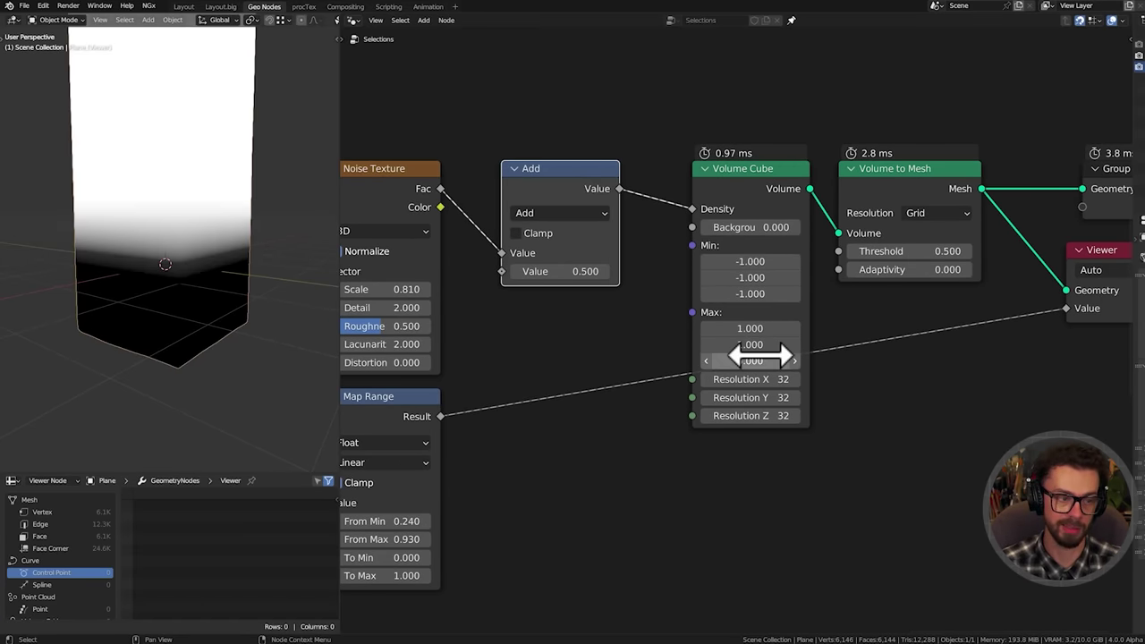
Cut the link from the Map Range's Result to the Viewer's Value
{"action": "middle_click_drag", "start_coordinate": [239, 266], "coordinate": [246, 253]}
{"action": "middle_click_drag", "start_coordinate": [609, 432], "coordinate": [616, 431]}
{"action": "right_click_drag", "start_coordinate": [885, 334], "coordinate": [921, 367], "text": "ctrl"}
{"action": "middle_click_drag", "start_coordinate": [524, 346], "coordinate": [687, 290]}
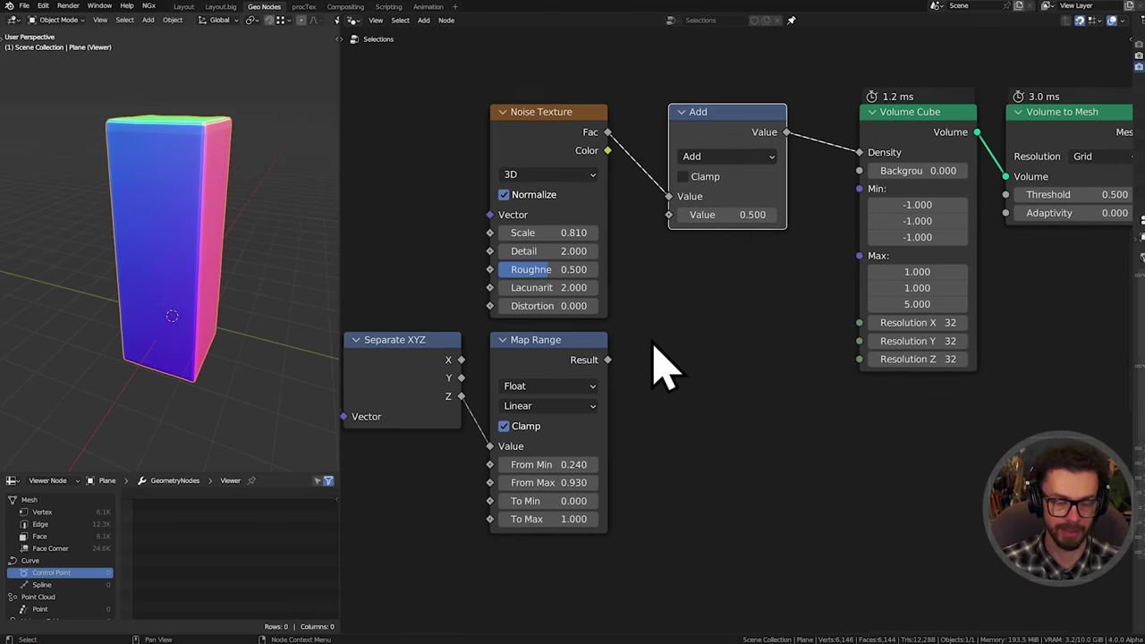
Set the Volume Cube's resolution to 30 in X, 30 in Y and 150 in Z
{"action": "scroll", "coordinate": [652, 343], "scroll_direction": "up", "scroll_amount": 2}
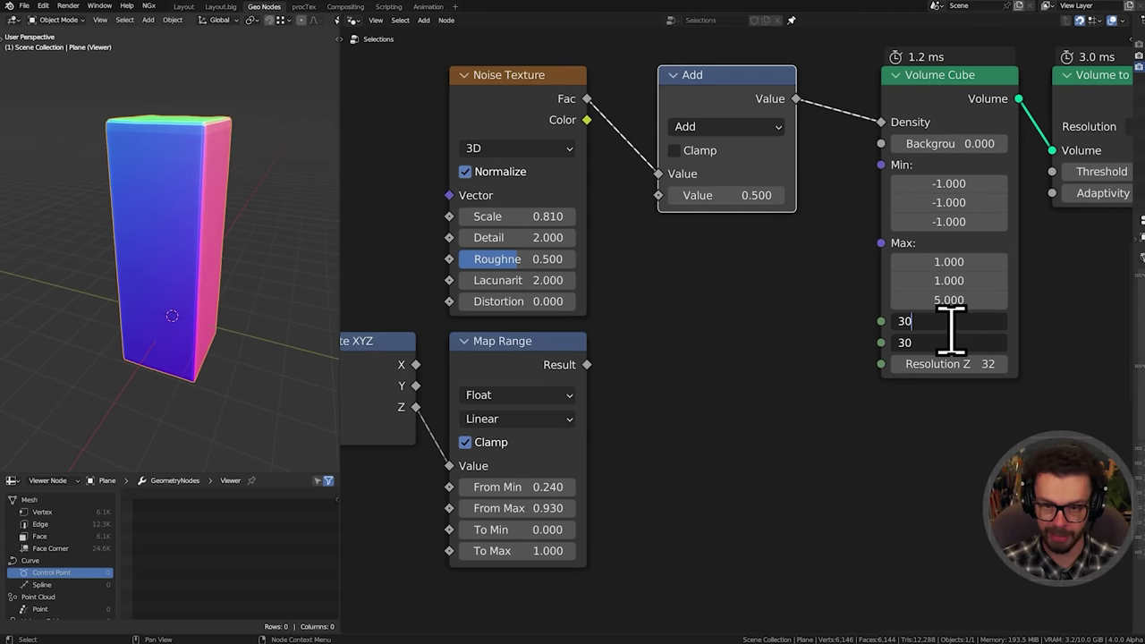
{"action": "key", "text": "Tab"}
{"action": "type", "text": "150"}
{"action": "key", "text": "Return"}
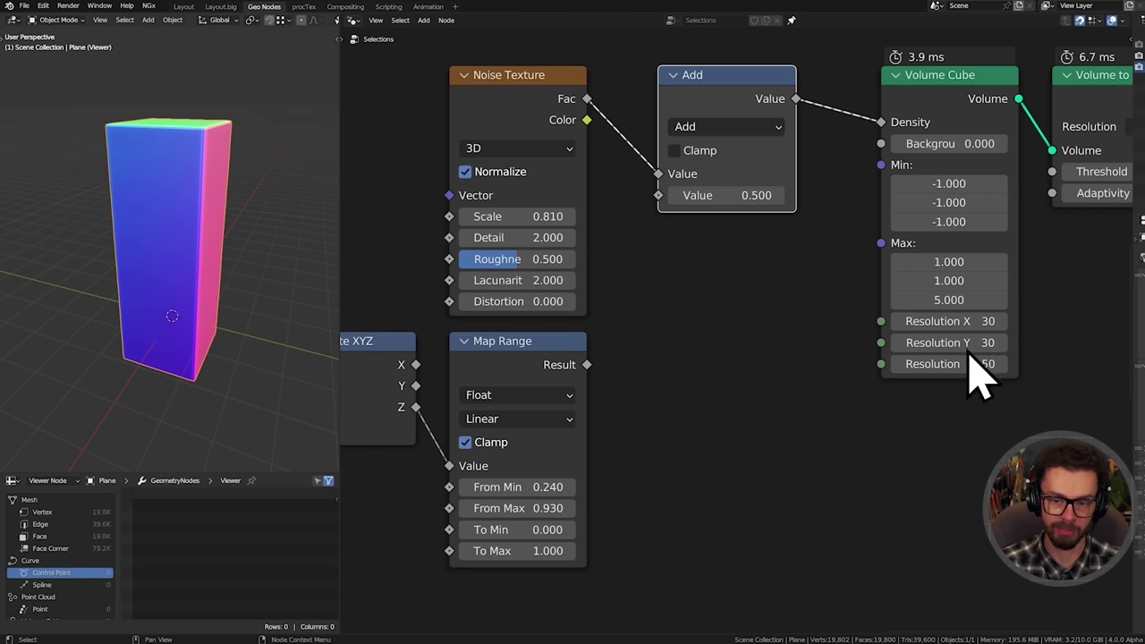
Connect the Map Range's Result to the Math node's second Value and change the operation to Subtract
{"action": "middle_click_drag", "start_coordinate": [693, 303], "coordinate": [729, 322]}
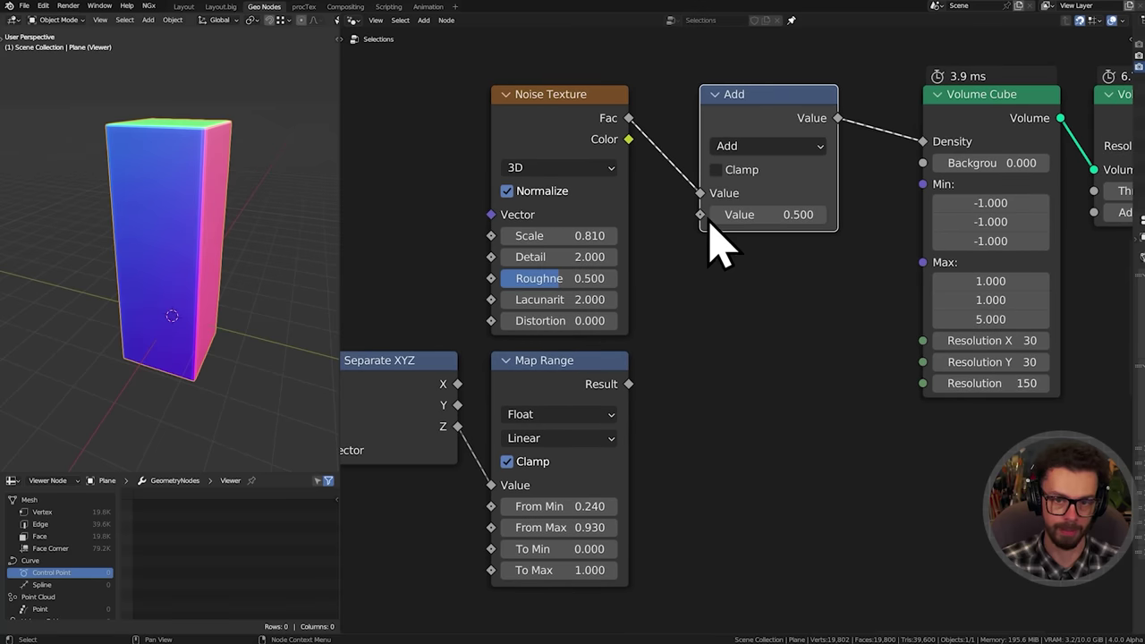
{"action": "left_click_drag", "start_coordinate": [700, 215], "coordinate": [631, 384]}
{"action": "middle_click_drag", "start_coordinate": [713, 438], "coordinate": [854, 416]}
{"action": "left_click", "coordinate": [913, 112]}
{"action": "key", "text": "s"}
Set the Map Range's From Max to 20.430 and From Min to 1.060
{"action": "scroll", "coordinate": [771, 382], "scroll_direction": "up", "scroll_amount": 3}
{"action": "middle_click_drag", "start_coordinate": [735, 461], "coordinate": [758, 354]}
{"action": "left_click_drag", "start_coordinate": [715, 420], "coordinate": [742, 447]}
{"action": "left_click_drag", "start_coordinate": [716, 394], "coordinate": [807, 394]}
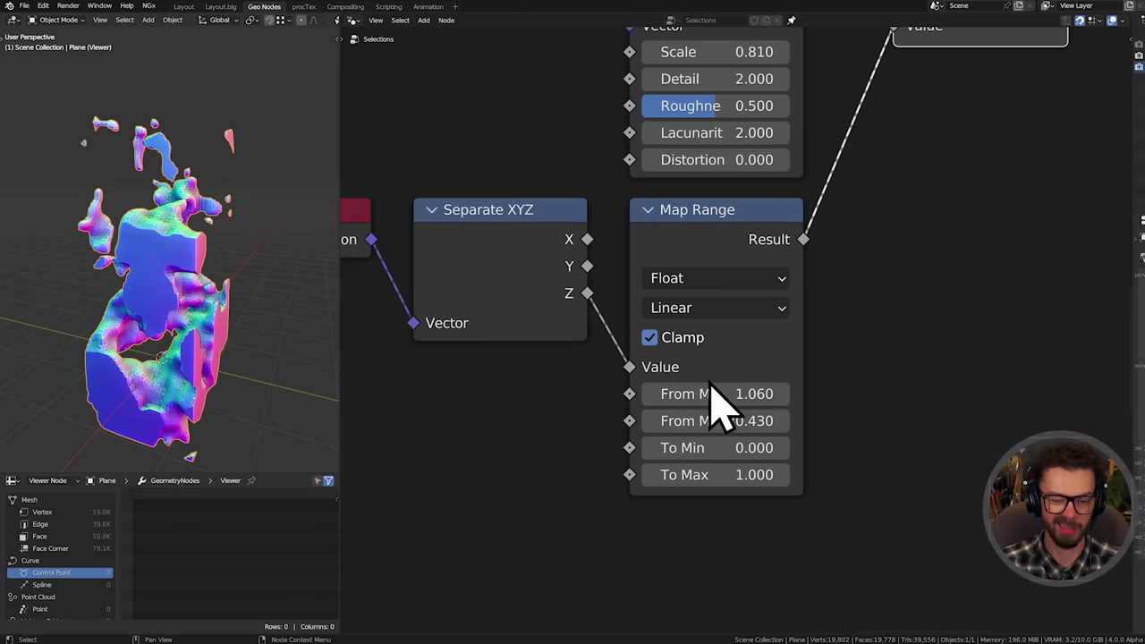
Set the Noise Texture's Scale to 0.510
{"action": "middle_click_drag", "start_coordinate": [396, 414], "coordinate": [638, 462]}
{"action": "left_click_drag", "start_coordinate": [861, 143], "coordinate": [865, 143], "text": "shift"}
{"action": "left_click_drag", "start_coordinate": [841, 145], "coordinate": [429, 210]}
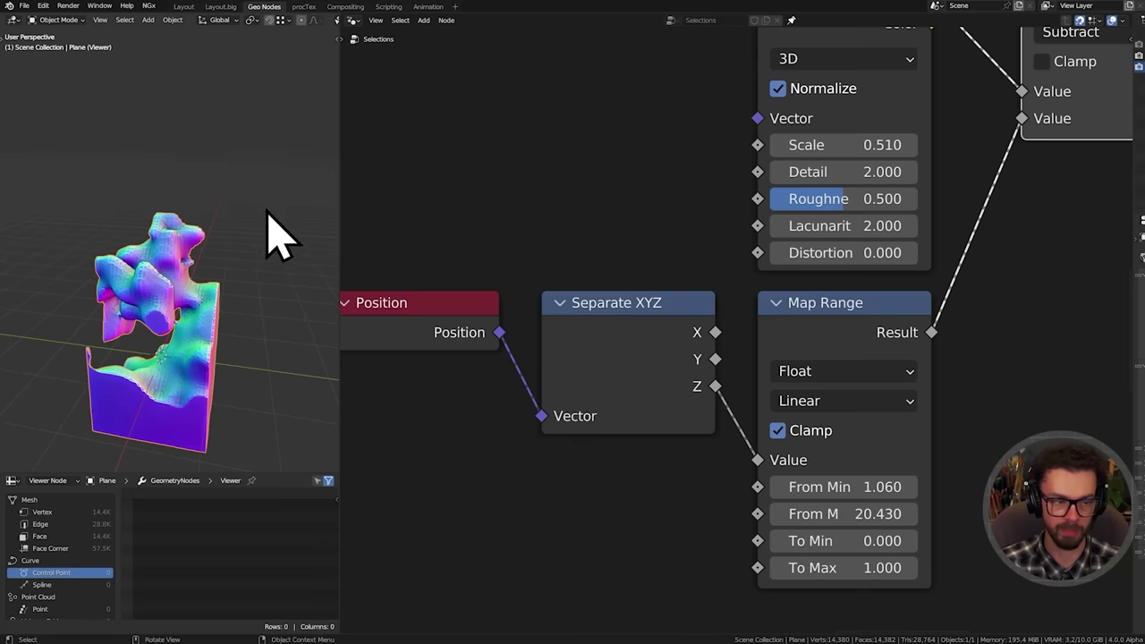
Switch the Noise Texture to 4D and set its W to 2.520
{"action": "left_click", "coordinate": [828, 59]}
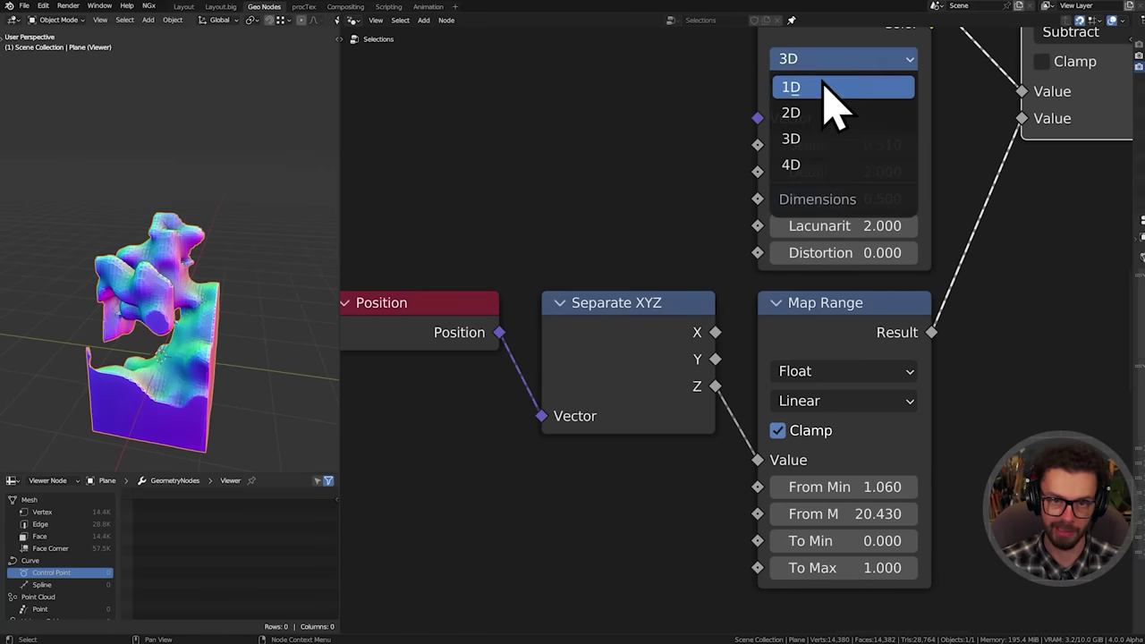
{"action": "left_click", "coordinate": [815, 166]}
{"action": "left_click_drag", "start_coordinate": [808, 144], "coordinate": [886, 145]}
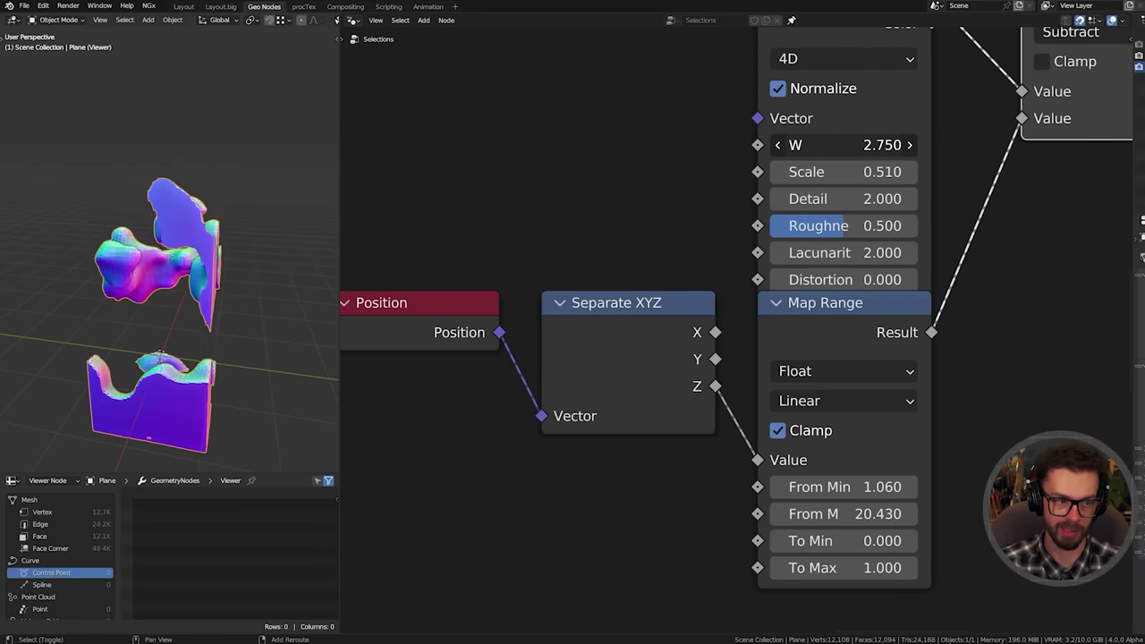
{"action": "left_click_drag", "start_coordinate": [803, 146], "coordinate": [808, 147], "text": "shift"}
{"action": "middle_click_drag", "start_coordinate": [89, 251], "coordinate": [193, 298]}
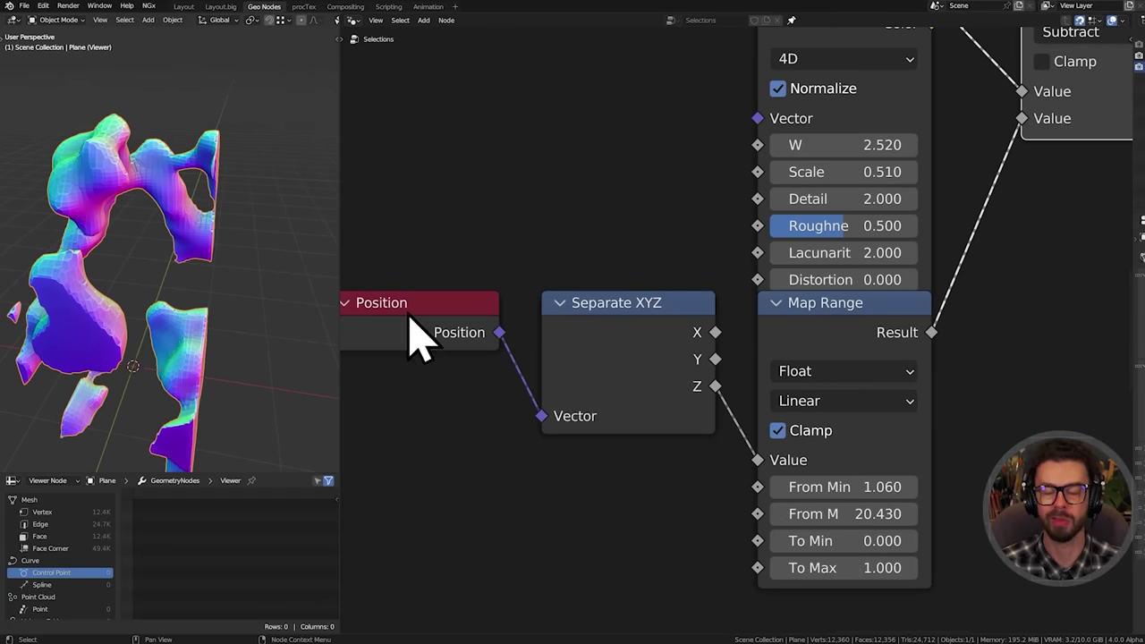
Set the Map Range's From Min to 1.440, From Max to 10.520 and To Min to -0.140
{"action": "mouse_move", "coordinate": [862, 541]}
{"action": "left_mouse_down"}
{"action": "mouse_move", "coordinate": [832, 540]}
{"action": "mouse_move", "coordinate": [855, 540]}
{"action": "left_mouse_up"}
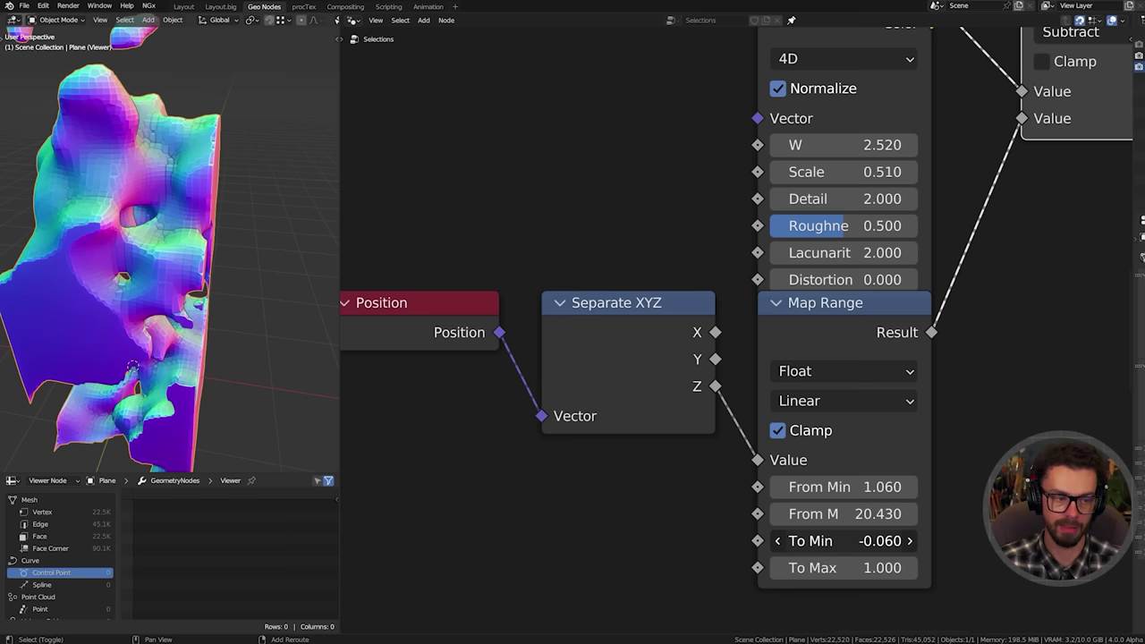
{"action": "left_click_drag", "start_coordinate": [859, 486], "coordinate": [895, 487]}
{"action": "left_click_drag", "start_coordinate": [869, 541], "coordinate": [784, 513]}
{"action": "scroll", "coordinate": [179, 329], "scroll_direction": "down", "scroll_amount": 4}
{"action": "middle_click_drag", "start_coordinate": [183, 357], "coordinate": [212, 345]}
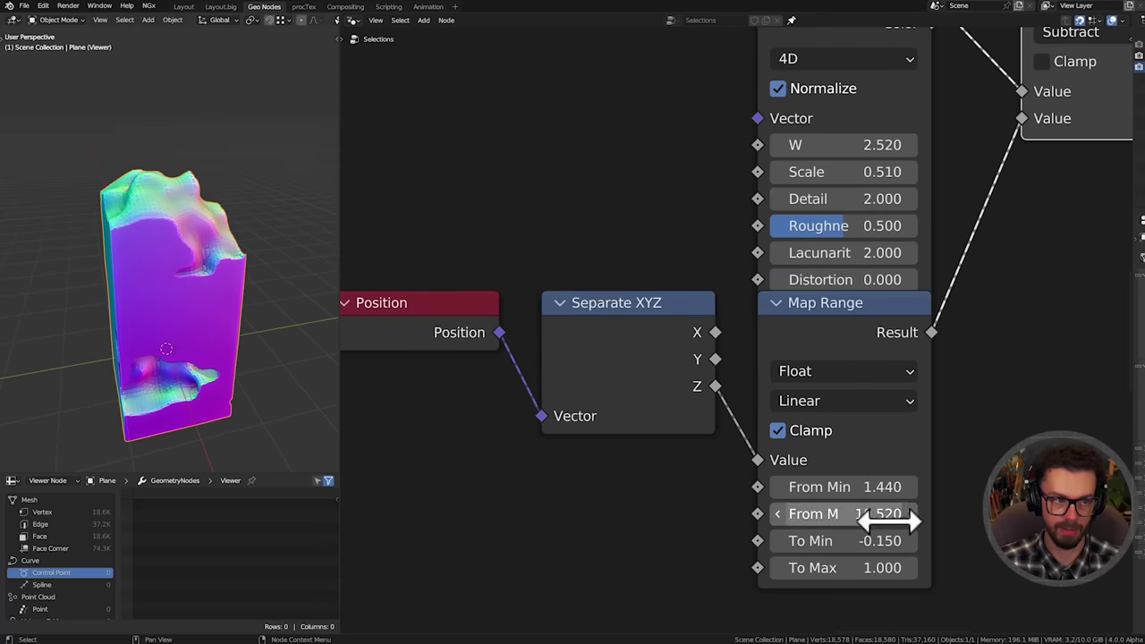
{"action": "mouse_move", "coordinate": [859, 541]}
{"action": "left_mouse_down"}
{"action": "mouse_move", "coordinate": [888, 540]}
{"action": "mouse_move", "coordinate": [860, 540]}
{"action": "left_mouse_up"}
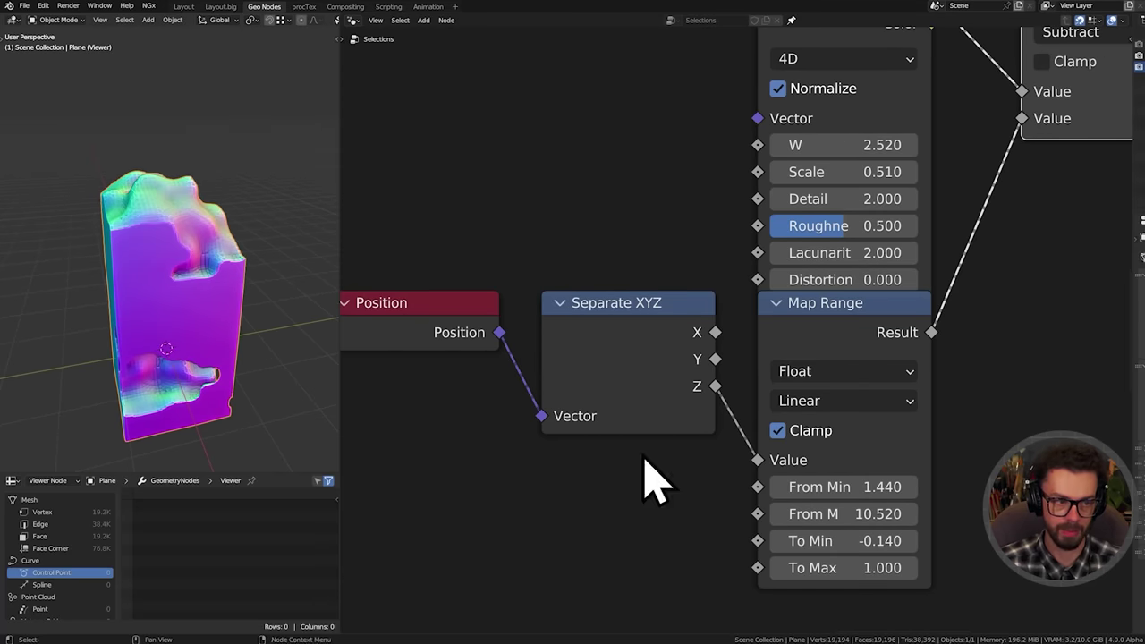
Move the Position, Separate XYZ and Map Range nodes down so they clear the Noise Texture
{"action": "middle_click_drag", "start_coordinate": [98, 282], "coordinate": [179, 157]}
{"action": "scroll", "coordinate": [734, 329], "scroll_direction": "down", "scroll_amount": 2}
{"action": "left_click_drag", "start_coordinate": [463, 409], "coordinate": [884, 340]}
{"action": "key", "text": "g"}
{"action": "left_click", "coordinate": [884, 349]}
Move the Subtract node close to the Noise Texture and bring the Volume Cube and Volume to Mesh up beside it
{"action": "scroll", "coordinate": [913, 330], "scroll_direction": "down", "scroll_amount": 3}
{"action": "middle_click_drag", "start_coordinate": [946, 304], "coordinate": [862, 321]}
{"action": "left_click", "coordinate": [878, 189]}
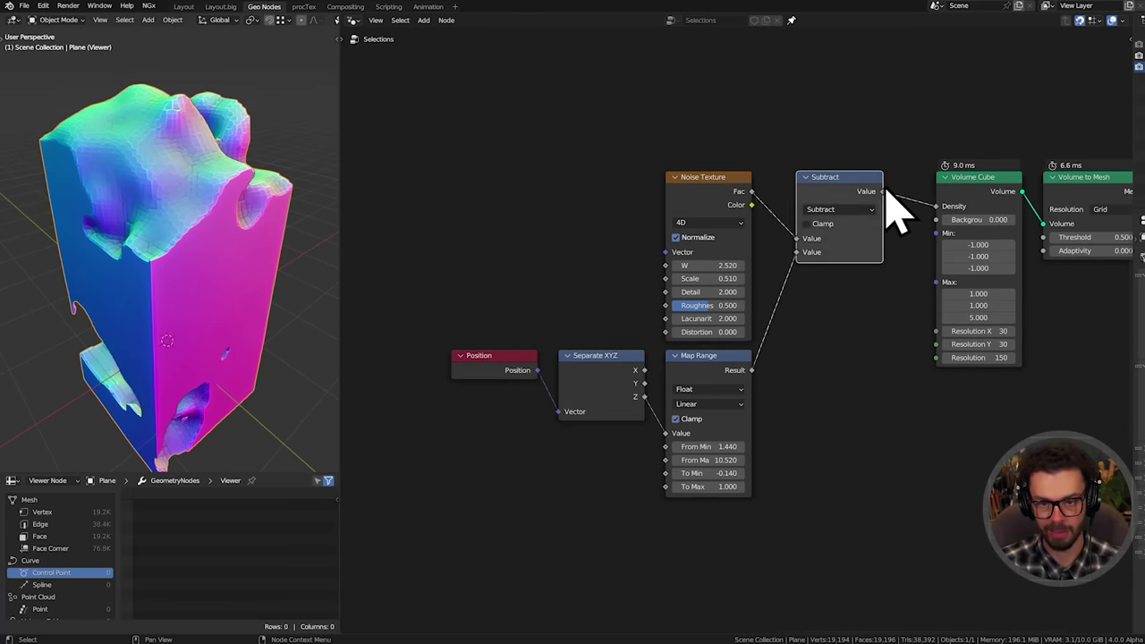
{"action": "key", "text": "g"}
{"action": "left_click", "coordinate": [856, 186]}
{"action": "middle_click_drag", "start_coordinate": [857, 186], "coordinate": [722, 191]}
{"action": "left_click_drag", "start_coordinate": [734, 214], "coordinate": [954, 277]}
{"action": "key", "text": "g"}
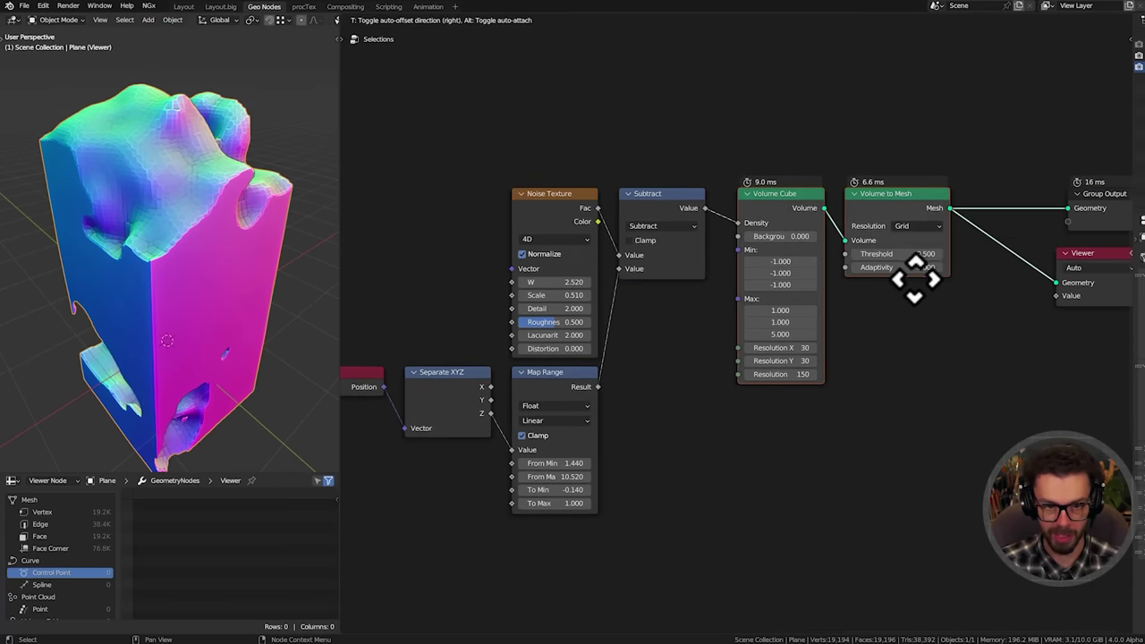
{"action": "left_click", "coordinate": [895, 282]}
Add a reroute on the Mesh links to the Group Output and Viewer and level it with the Mesh output
{"action": "scroll", "coordinate": [952, 313], "scroll_direction": "down", "scroll_amount": 1}
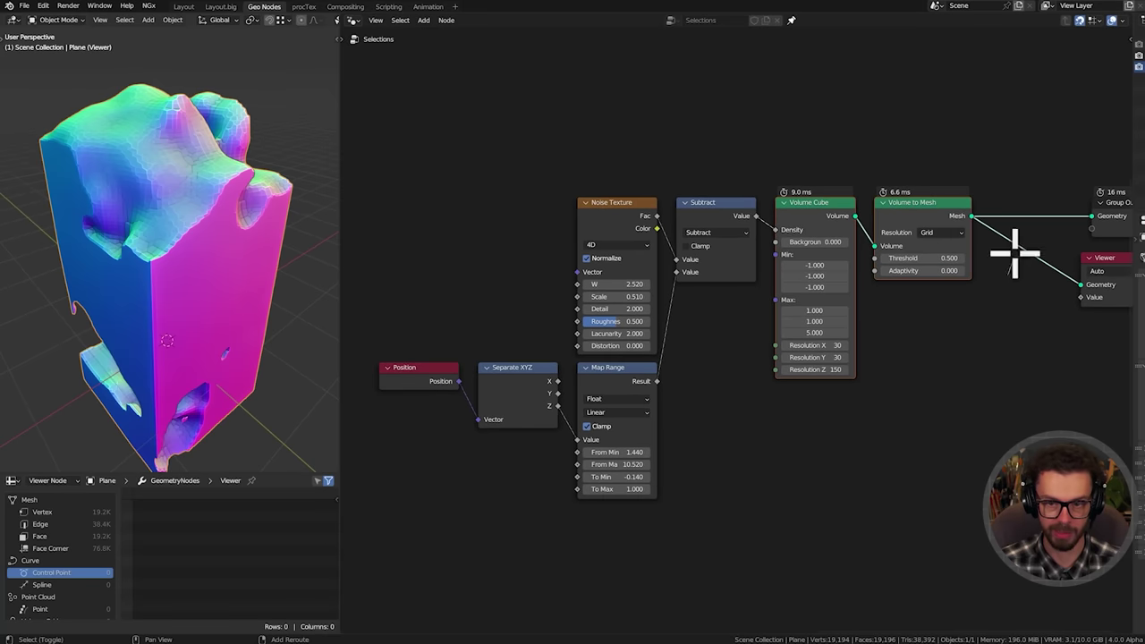
{"action": "right_click_drag", "start_coordinate": [1014, 253], "coordinate": [1029, 199], "text": "shift"}
{"action": "key", "text": "g"}
{"action": "left_click", "coordinate": [1042, 160]}
Join all nodes from Position through Volume to Mesh into a frame labelled "ABSTRACT MESH"
{"action": "left_click_drag", "start_coordinate": [1011, 146], "coordinate": [392, 537]}
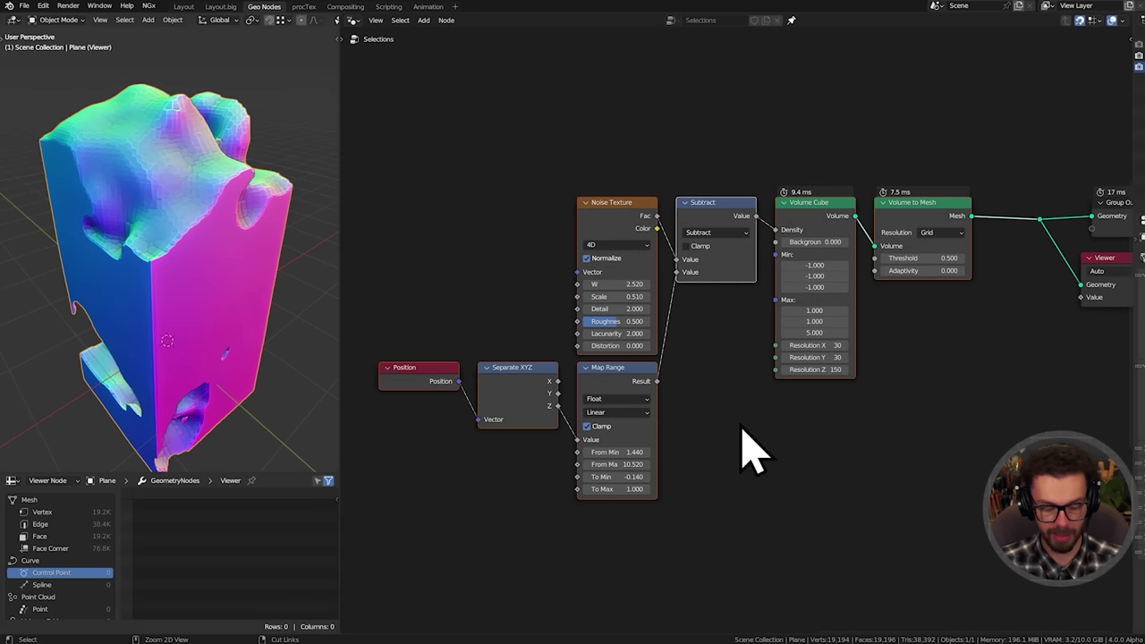
{"action": "key", "text": "ctrl+j"}
{"action": "left_click", "coordinate": [778, 509]}
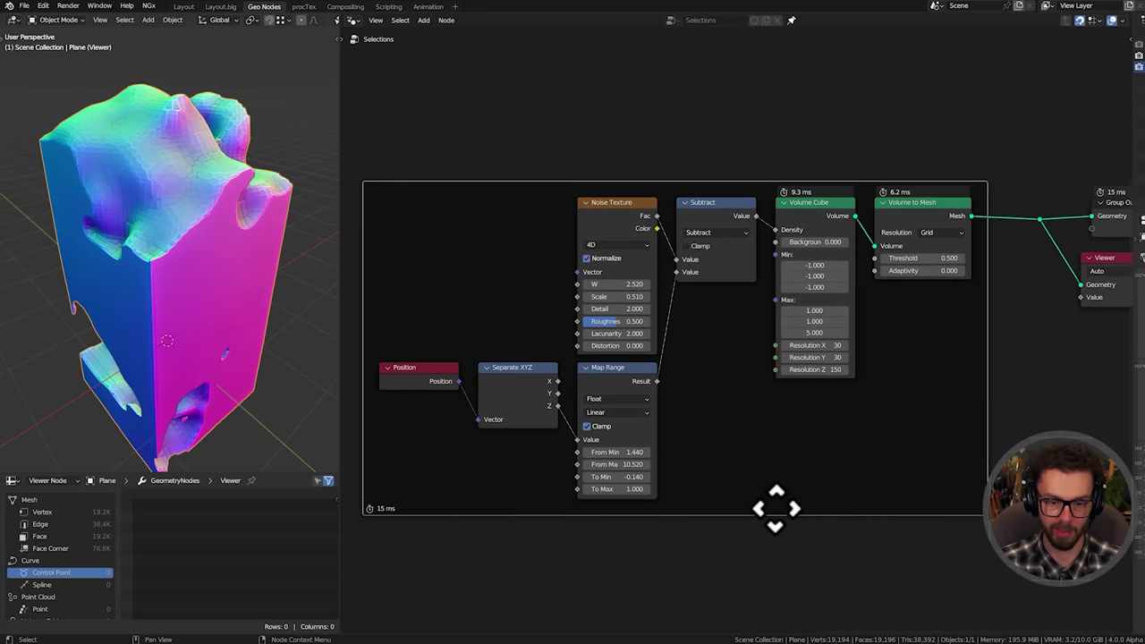
{"action": "key", "text": "F2"}
{"action": "type", "text": "ABSTRACT MESH"}
{"action": "key", "text": "Return"}
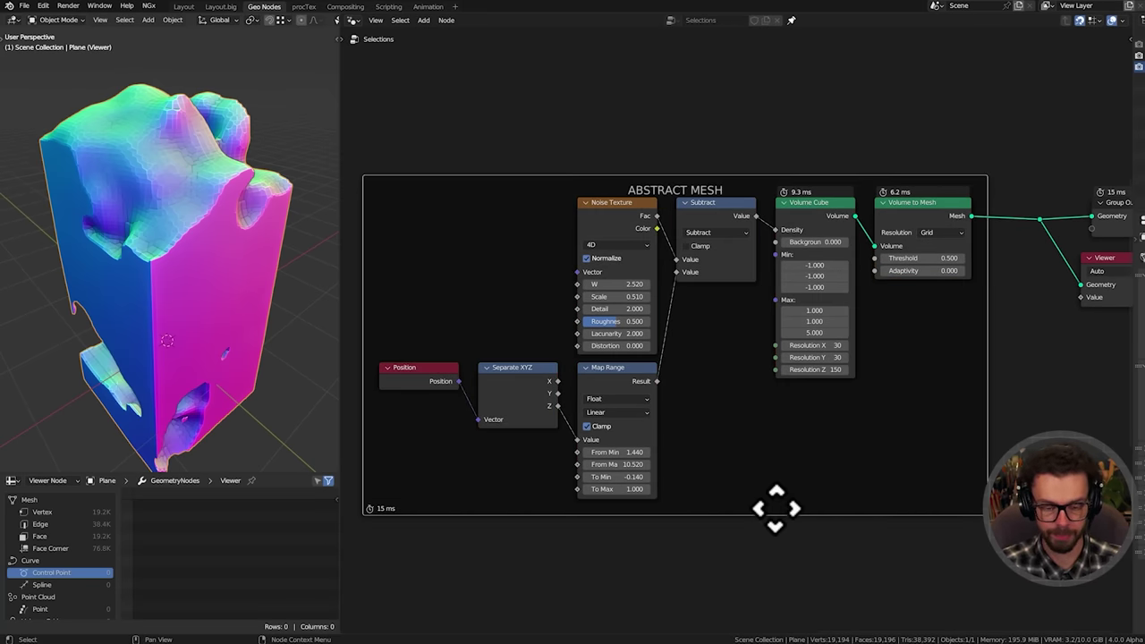
Move the reroute, Group Output and Viewer farther from the ABSTRACT MESH frame to make room
{"action": "middle_click_drag", "start_coordinate": [1026, 282], "coordinate": [736, 300]}
{"action": "left_click_drag", "start_coordinate": [595, 176], "coordinate": [763, 365]}
{"action": "key", "text": "g"}
{"action": "left_click", "coordinate": [861, 329]}
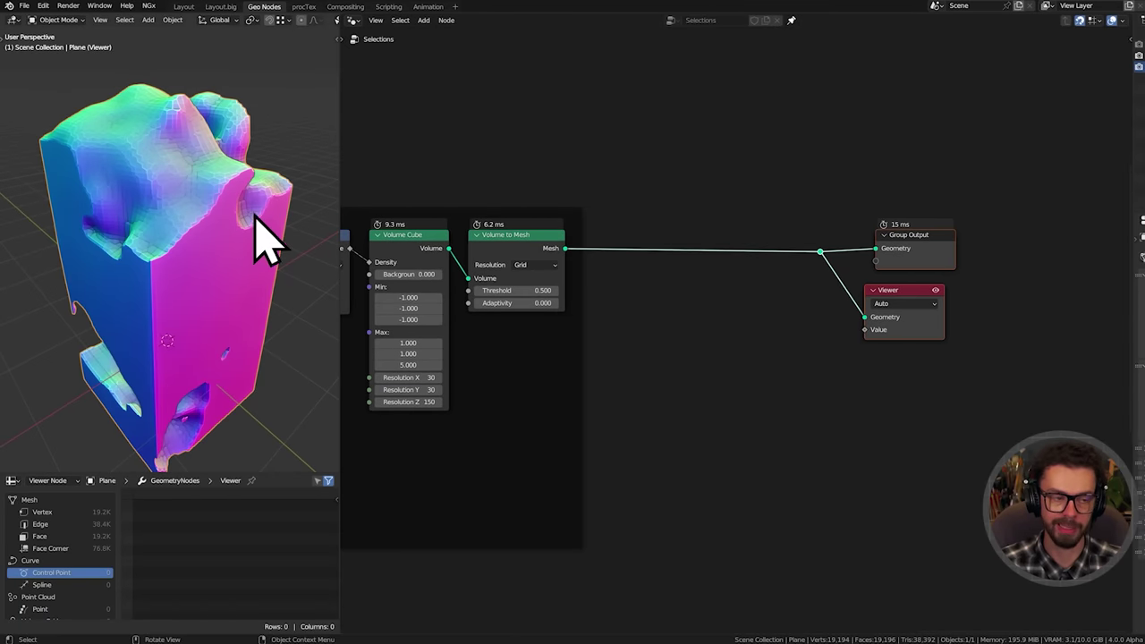
{"action": "middle_click_drag", "start_coordinate": [182, 161], "coordinate": [82, 119]}
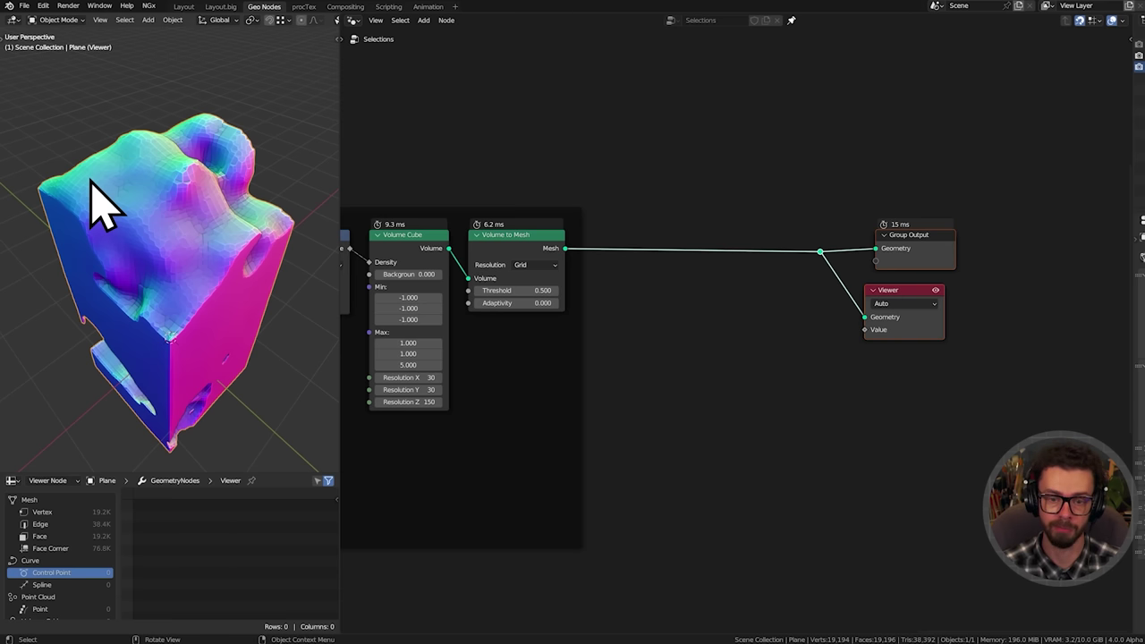
Add a Normal node below the Mesh link, just outside the ABSTRACT MESH frame
{"action": "scroll", "coordinate": [791, 305], "scroll_direction": "up", "scroll_amount": 3}
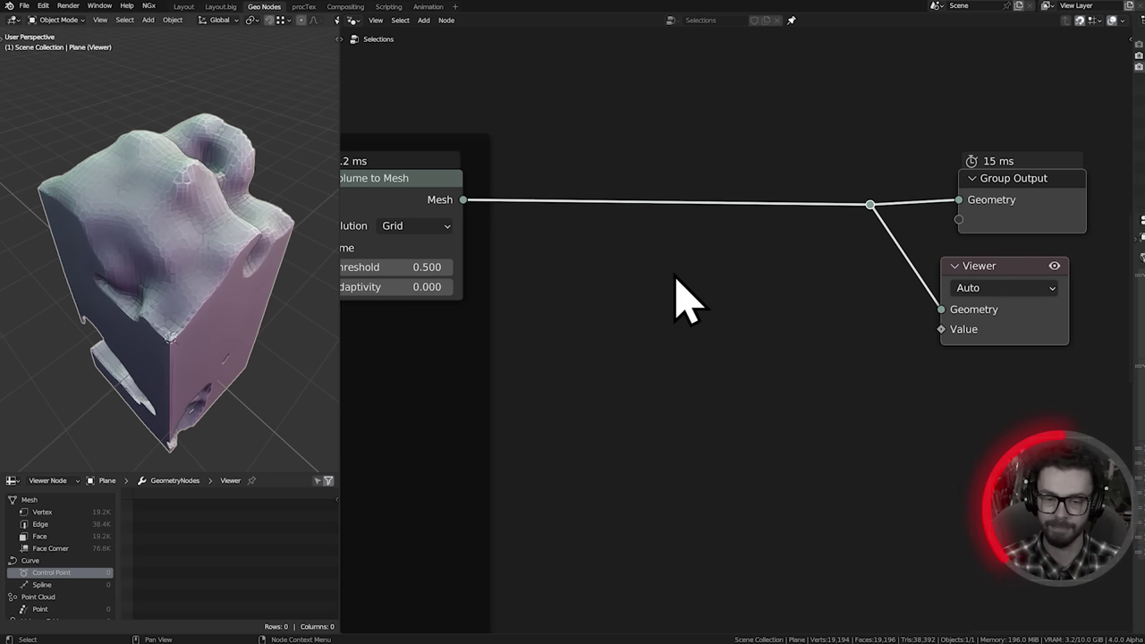
{"action": "scroll", "coordinate": [676, 276], "scroll_direction": "up", "scroll_amount": 1}
{"action": "middle_click_drag", "start_coordinate": [672, 276], "coordinate": [613, 250]}
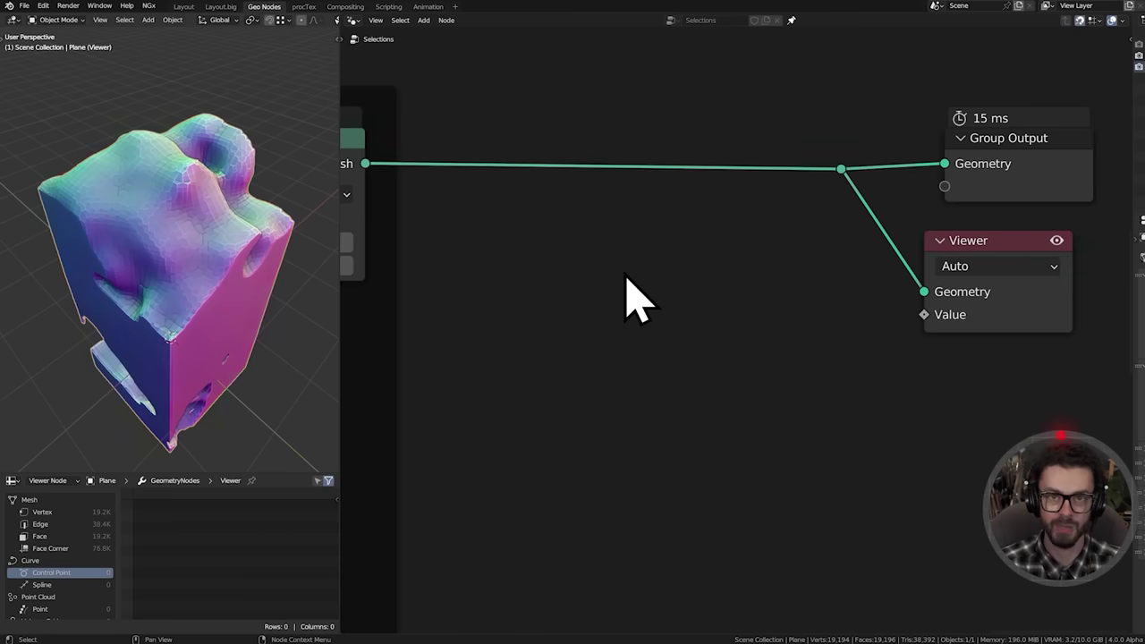
{"action": "key", "text": "shift+a"}
{"action": "left_click", "coordinate": [663, 271]}
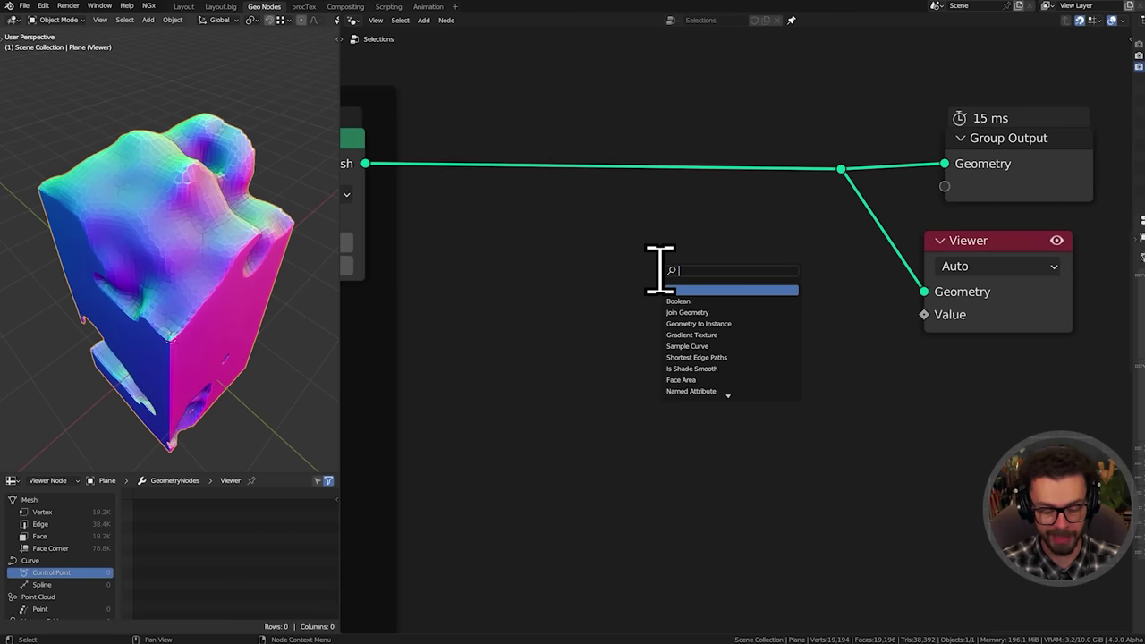
{"action": "type", "text": "nor"}
{"action": "key", "text": "Return"}
{"action": "left_click", "coordinate": [465, 269]}
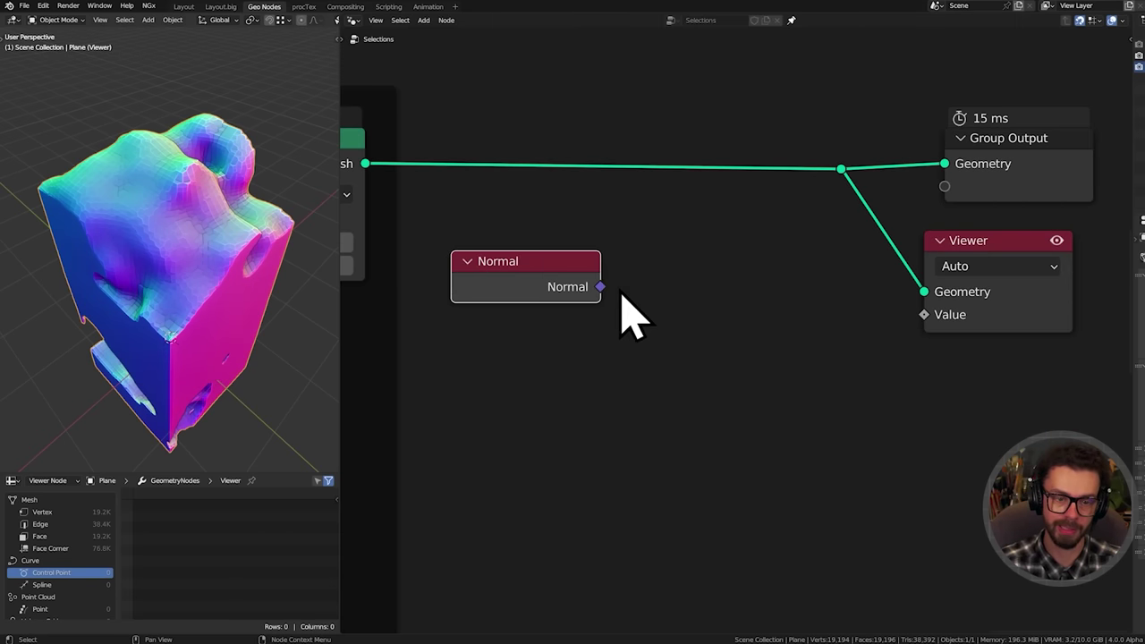
Add a Compare node fed by the Normal output and place it beside the Normal node
{"action": "left_click_drag", "start_coordinate": [600, 286], "coordinate": [707, 287]}
{"action": "type", "text": "comp"}
{"action": "key", "text": "Return"}
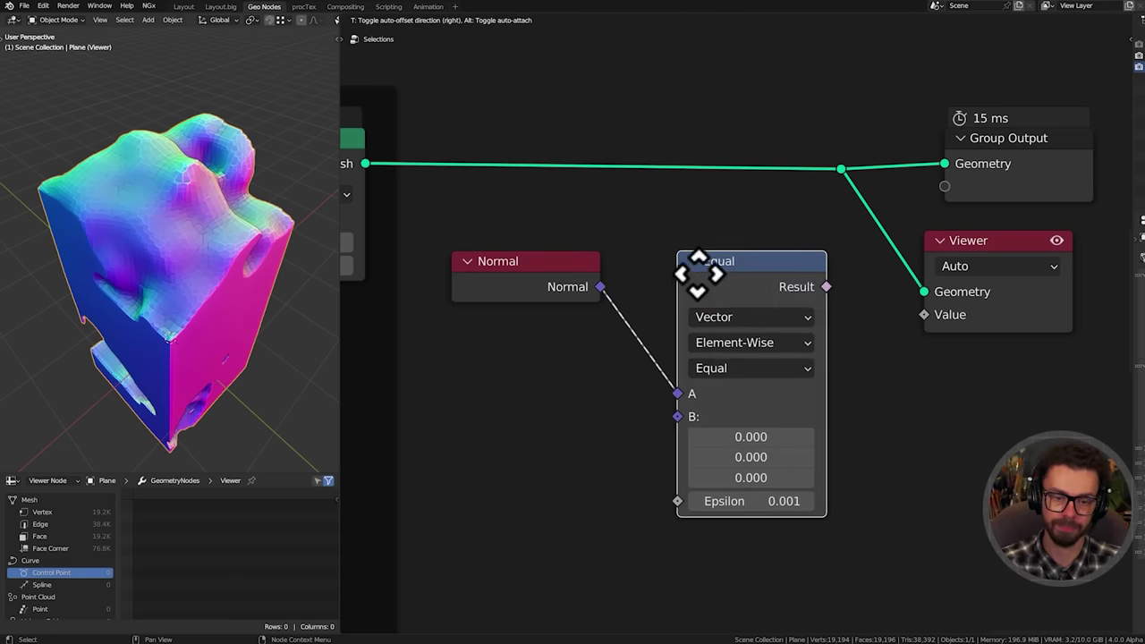
{"action": "left_click", "coordinate": [658, 231]}
Set the vector Compare node to Direction mode with B at 0, 0, 1 and an angle of 0°
{"action": "left_click", "coordinate": [714, 304]}
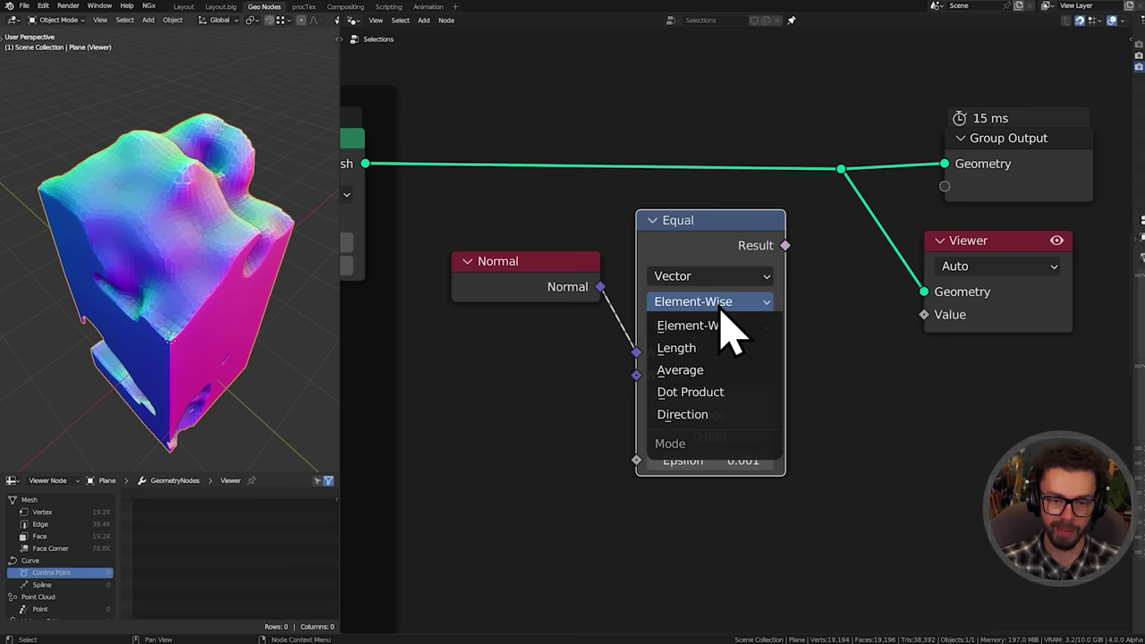
{"action": "left_click", "coordinate": [732, 414]}
{"action": "left_click", "coordinate": [736, 437]}
{"action": "type", "text": "1"}
{"action": "key", "text": "Return"}
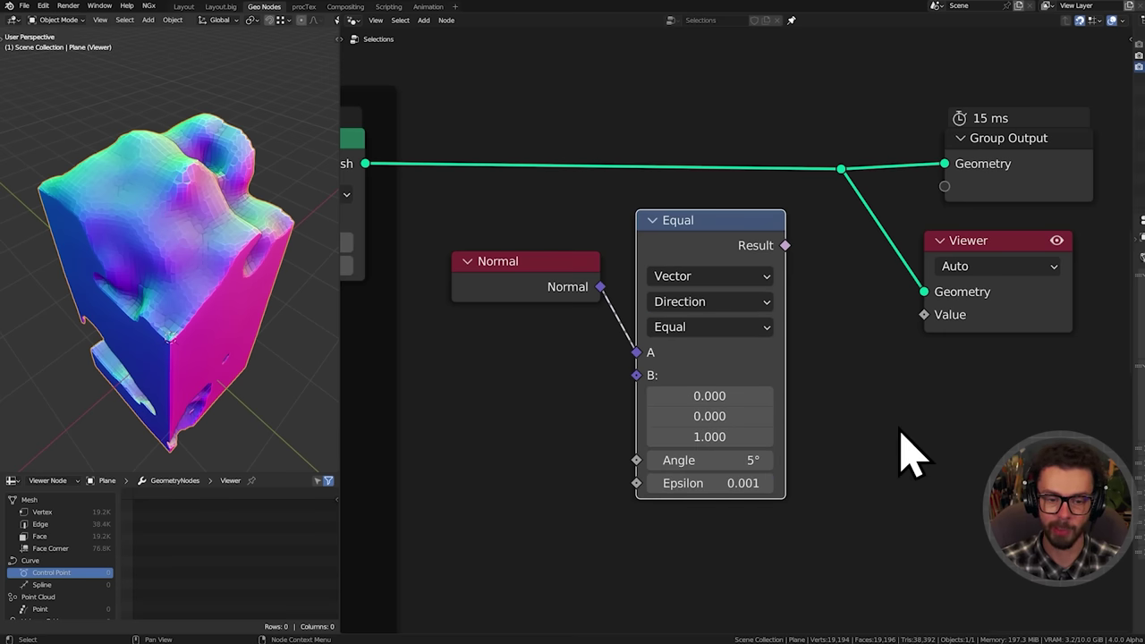
{"action": "left_click", "coordinate": [728, 460]}
{"action": "type", "text": "0"}
{"action": "key", "text": "Return"}
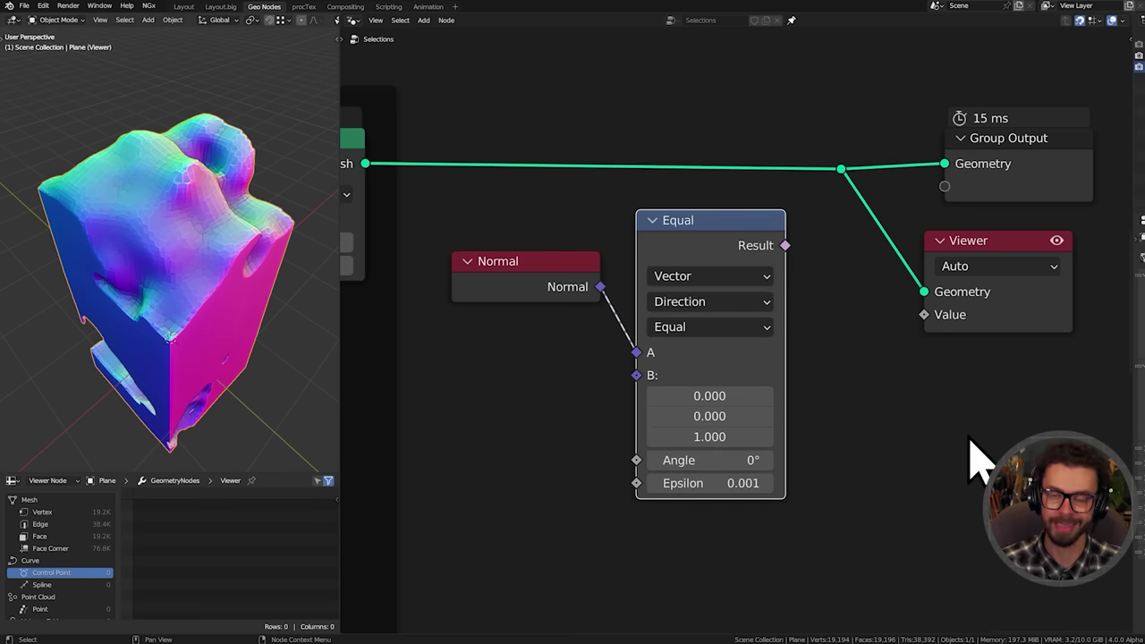
Preview the Compare result in the Viewer and raise its Epsilon to 0.551 to widen the upward-facing selection
{"action": "left_click", "coordinate": [771, 256], "text": "ctrl+shift"}
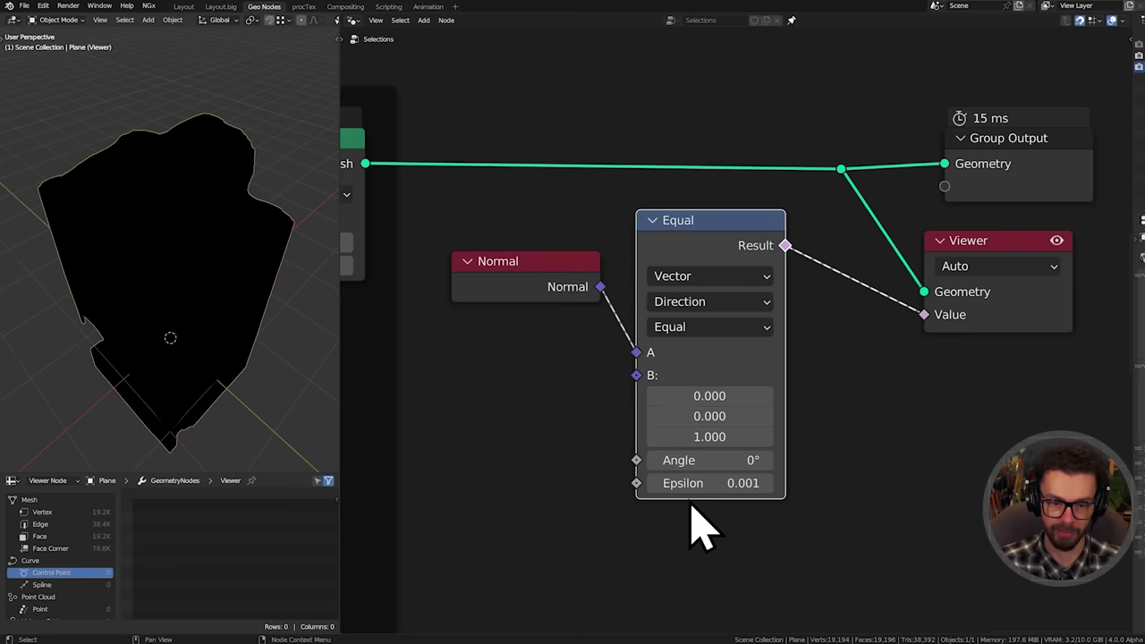
{"action": "mouse_move", "coordinate": [707, 483]}
{"action": "left_mouse_down"}
{"action": "mouse_move", "coordinate": [837, 483]}
{"action": "mouse_move", "coordinate": [686, 486]}
{"action": "left_mouse_up"}
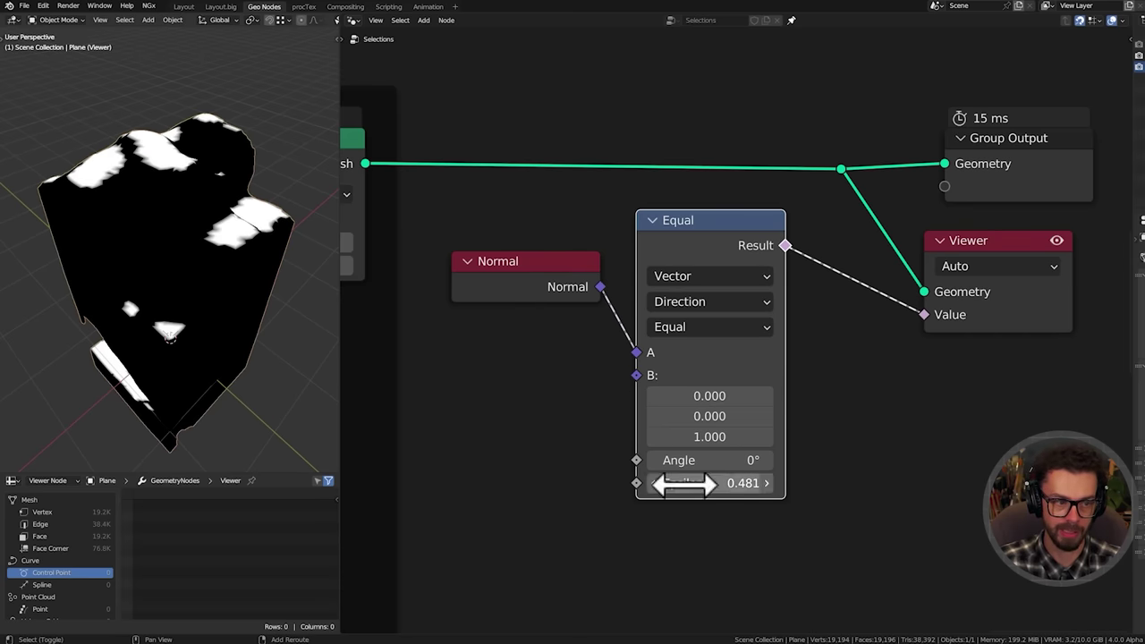
{"action": "middle_click_drag", "start_coordinate": [217, 277], "coordinate": [300, 288]}
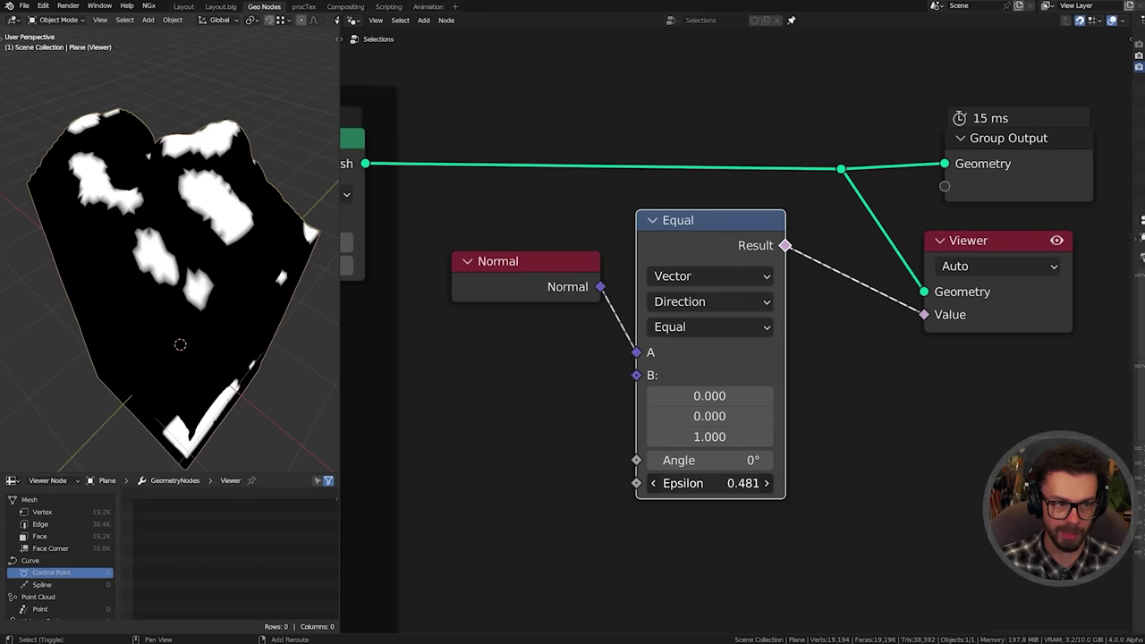
{"action": "left_click_drag", "start_coordinate": [706, 484], "coordinate": [742, 483]}
{"action": "middle_click_drag", "start_coordinate": [301, 340], "coordinate": [145, 237]}
{"action": "scroll", "coordinate": [762, 302], "scroll_direction": "down", "scroll_amount": 2}
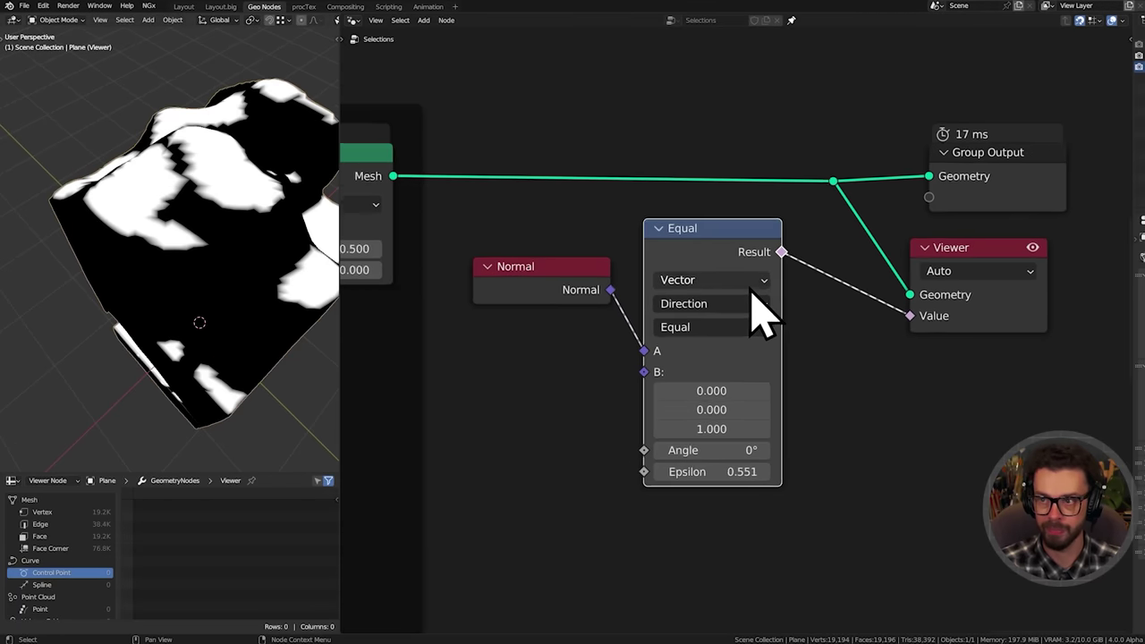
Move the Normal and Equal nodes lower and examine the small isolated selection patches on the mesh
{"action": "key", "text": "g"}
{"action": "left_click", "coordinate": [779, 397]}
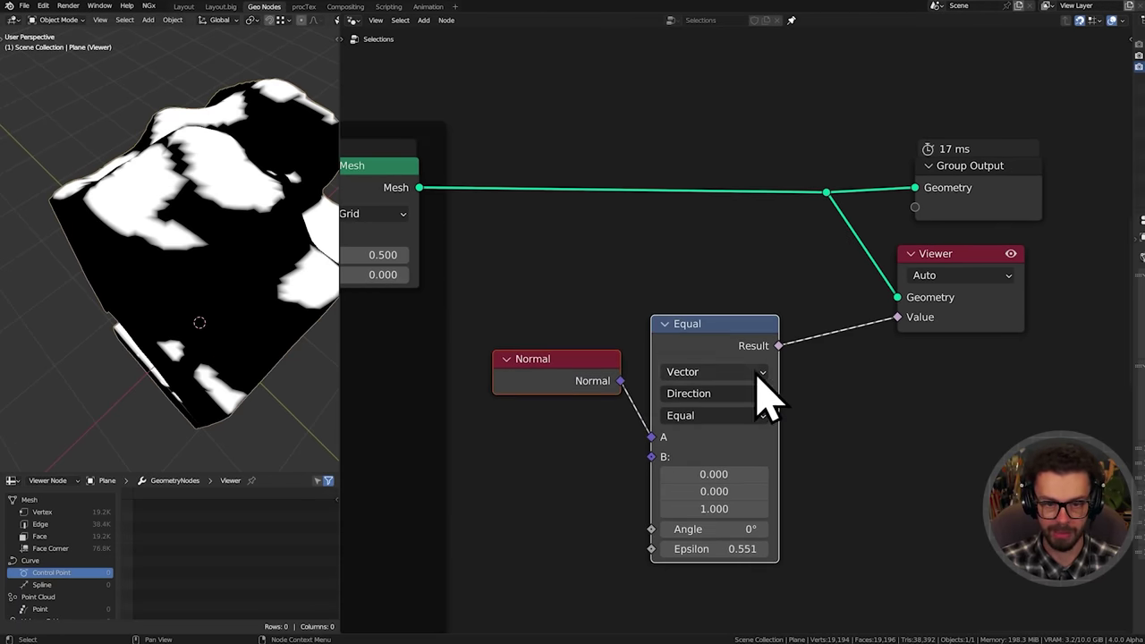
{"action": "middle_click_drag", "start_coordinate": [209, 245], "coordinate": [124, 213]}
{"action": "scroll", "coordinate": [242, 223], "scroll_direction": "up", "scroll_amount": 4}
{"action": "middle_click_drag", "start_coordinate": [242, 224], "coordinate": [202, 228]}
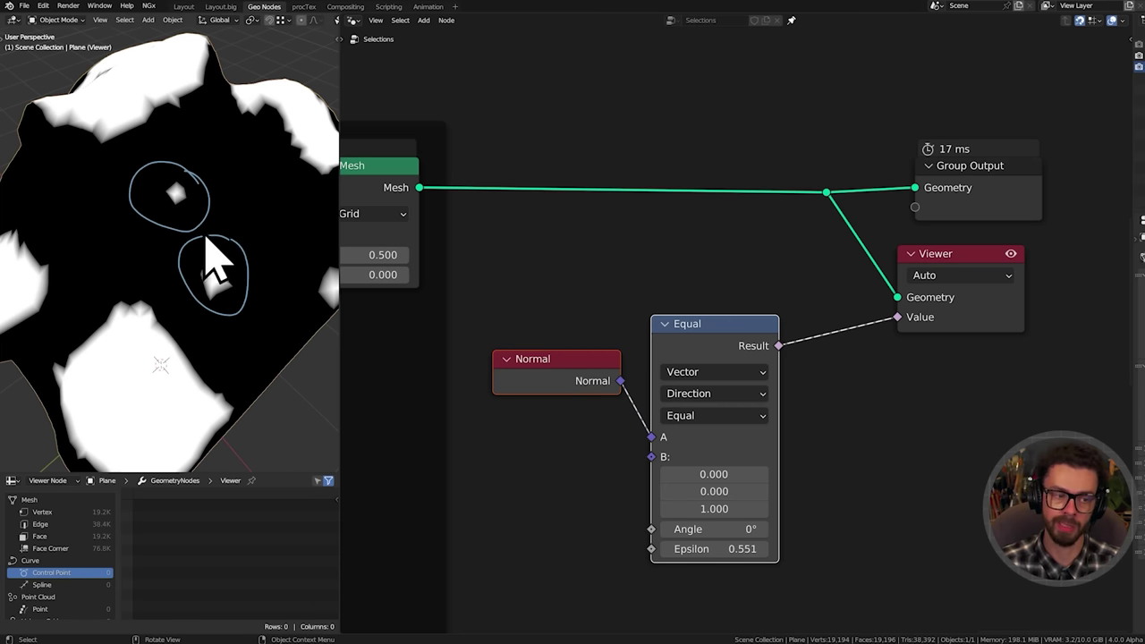
{"action": "mouse_move", "coordinate": [206, 237]}
{"action": "right_mouse_down"}
{"action": "mouse_move", "coordinate": [170, 185]}
{"action": "mouse_move", "coordinate": [225, 200]}
{"action": "right_mouse_up"}
Move the Group Output and Viewer away from the reroute to make room for another node
{"action": "scroll", "coordinate": [730, 243], "scroll_direction": "down", "scroll_amount": 2}
{"action": "middle_click_drag", "start_coordinate": [730, 244], "coordinate": [611, 231]}
{"action": "left_click_drag", "start_coordinate": [698, 211], "coordinate": [828, 316]}
{"action": "left_click_drag", "start_coordinate": [721, 145], "coordinate": [834, 249]}
{"action": "key", "text": "g"}
{"action": "left_click", "coordinate": [881, 261]}
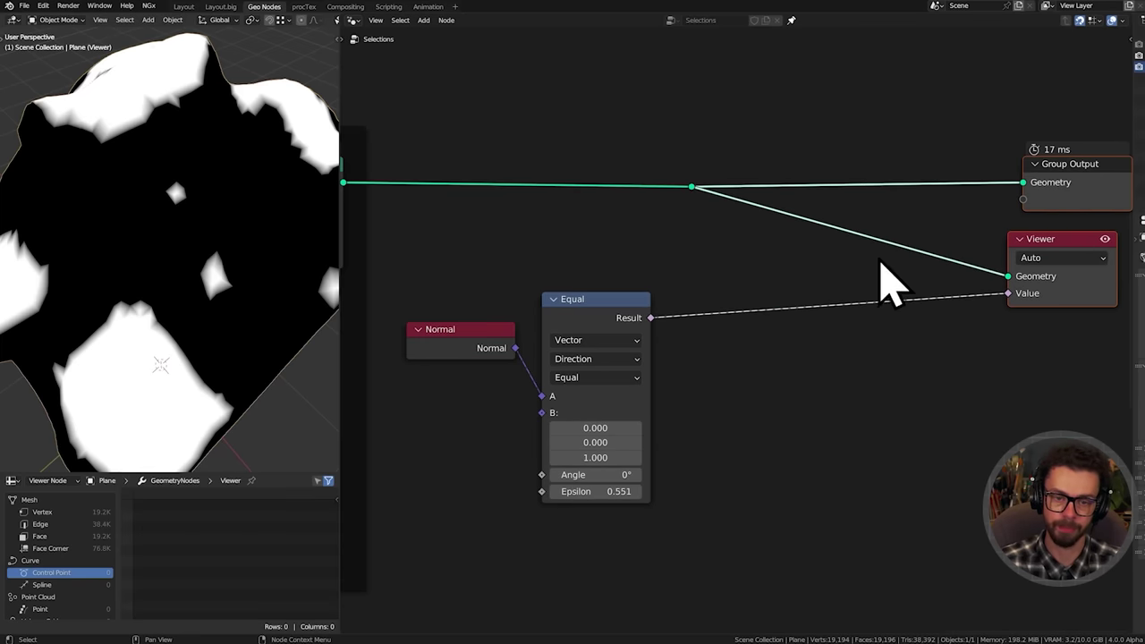
Insert a Separate Geometry node on the Viewer's geometry link and connect the Equal result to its Selection
{"action": "key", "text": "shift+a"}
{"action": "type", "text": "separa"}
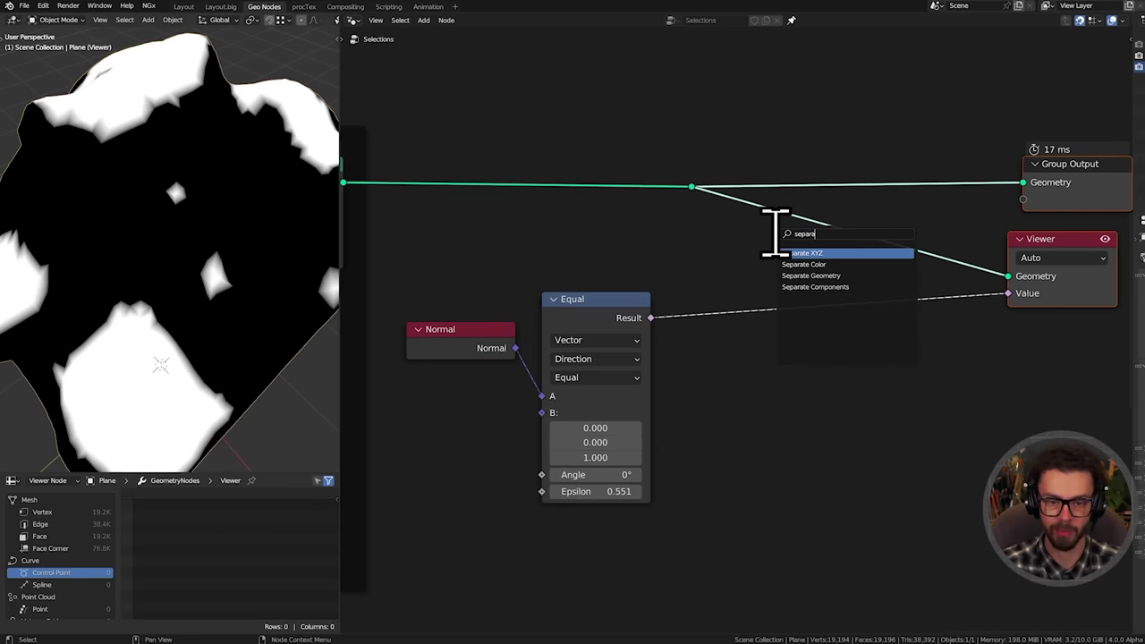
{"action": "key", "text": "Down"}
{"action": "key", "text": "Down"}
{"action": "key", "text": "Return"}
{"action": "left_click", "coordinate": [775, 232]}
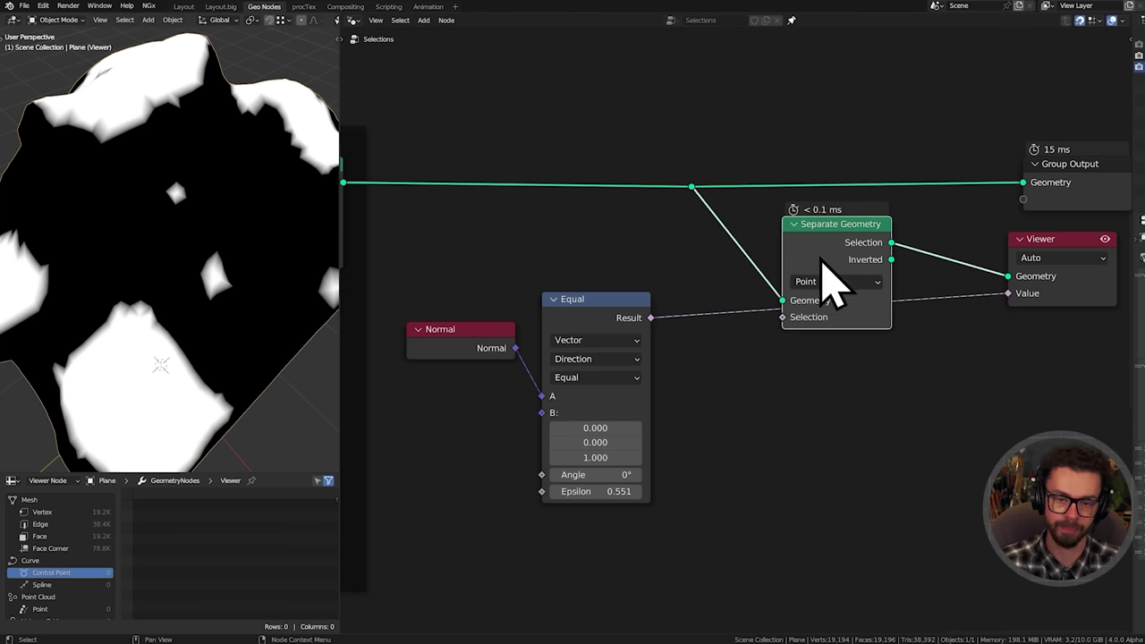
{"action": "left_click_drag", "start_coordinate": [650, 317], "coordinate": [784, 317]}
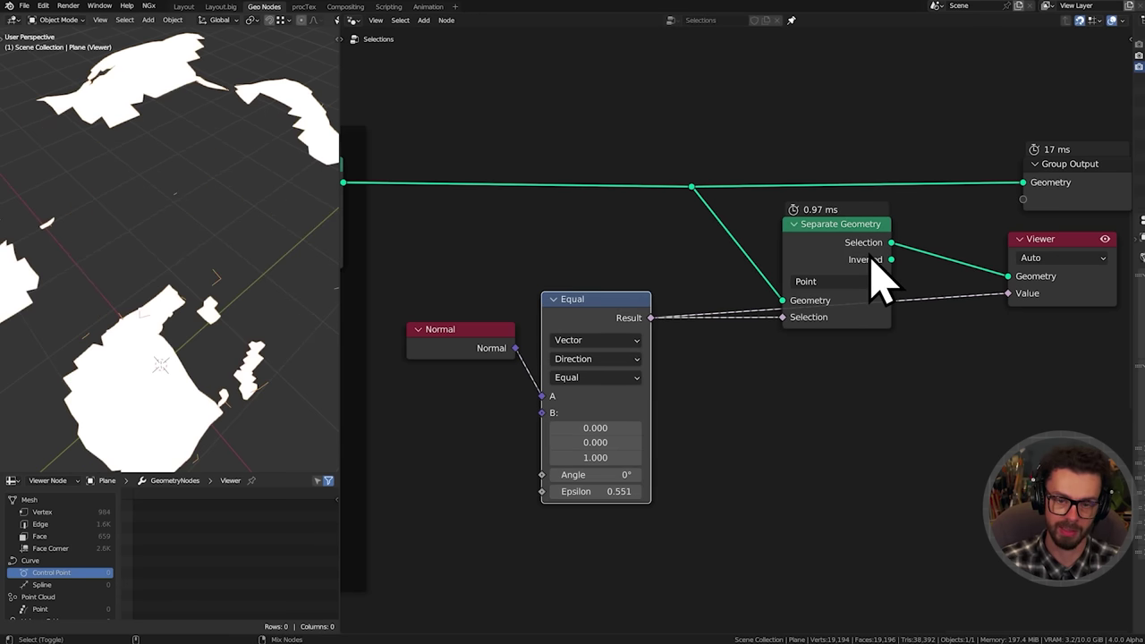
Set the Separate Geometry domain to Face and move the Normal and Equal nodes closer beneath it
{"action": "left_click", "coordinate": [836, 281]}
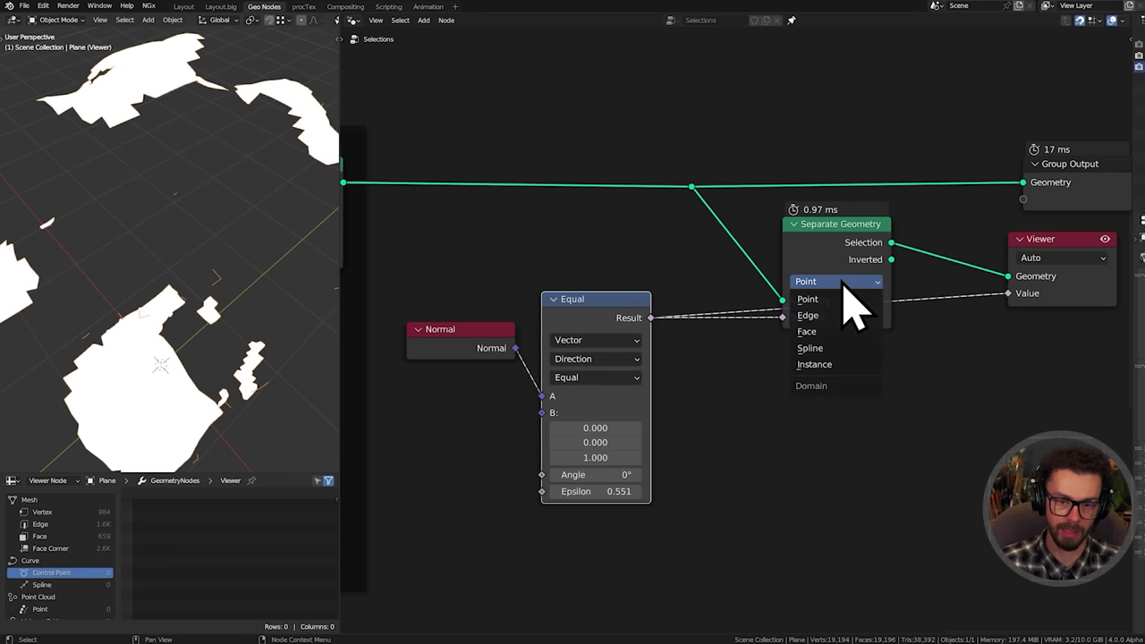
{"action": "left_click", "coordinate": [836, 333]}
{"action": "middle_click_drag", "start_coordinate": [276, 335], "coordinate": [192, 333]}
{"action": "left_click_drag", "start_coordinate": [509, 306], "coordinate": [680, 376]}
{"action": "key", "text": "g"}
{"action": "left_click", "coordinate": [793, 408]}
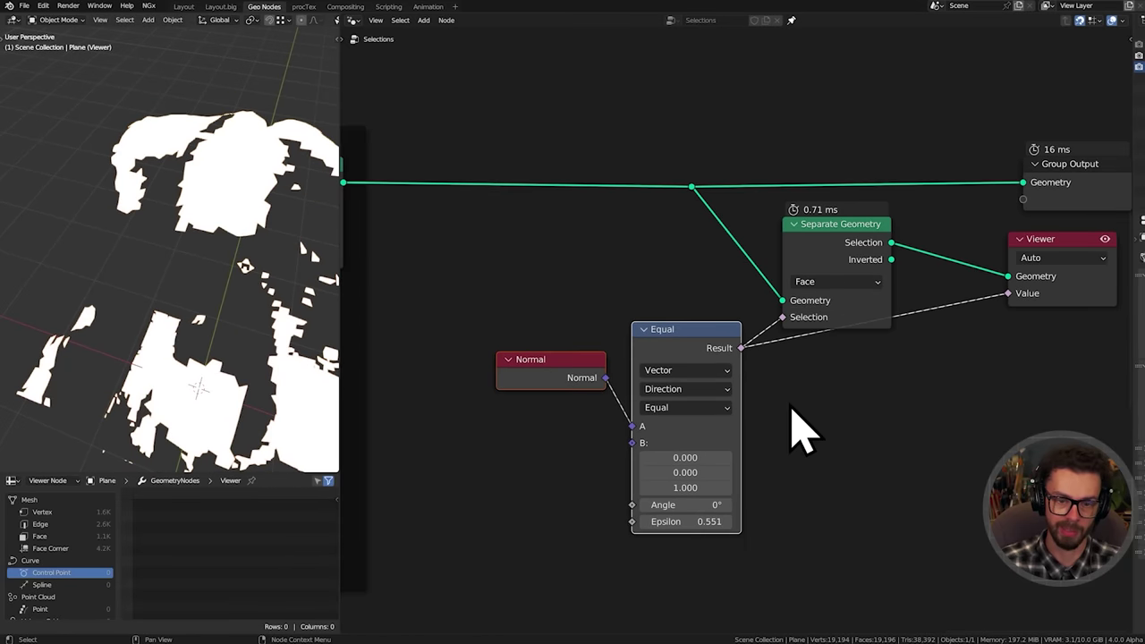
Cut the link from the Equal result to the Viewer's Value and inspect the separated face islands
{"action": "middle_click_drag", "start_coordinate": [304, 313], "coordinate": [130, 168]}
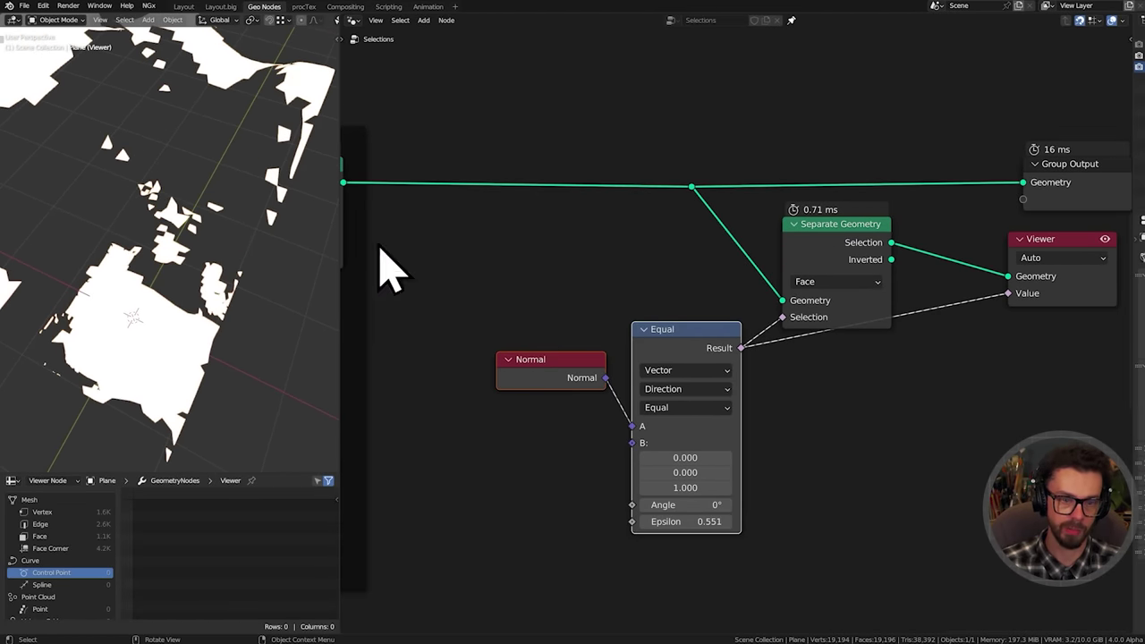
{"action": "right_click_drag", "start_coordinate": [957, 301], "coordinate": [962, 299], "text": "ctrl"}
{"action": "middle_click_drag", "start_coordinate": [141, 199], "coordinate": [219, 193]}
{"action": "middle_click_drag", "start_coordinate": [201, 291], "coordinate": [133, 192]}
{"action": "middle_click_drag", "start_coordinate": [286, 161], "coordinate": [193, 201]}
{"action": "scroll", "coordinate": [210, 199], "scroll_direction": "up", "scroll_amount": 4}
{"action": "scroll", "coordinate": [131, 253], "scroll_direction": "up", "scroll_amount": 2}
{"action": "scroll", "coordinate": [132, 247], "scroll_direction": "down", "scroll_amount": 1}
Move the Group Output and Viewer farther from the Separate Geometry node
{"action": "middle_click_drag", "start_coordinate": [850, 313], "coordinate": [573, 327]}
{"action": "left_click_drag", "start_coordinate": [642, 161], "coordinate": [748, 326]}
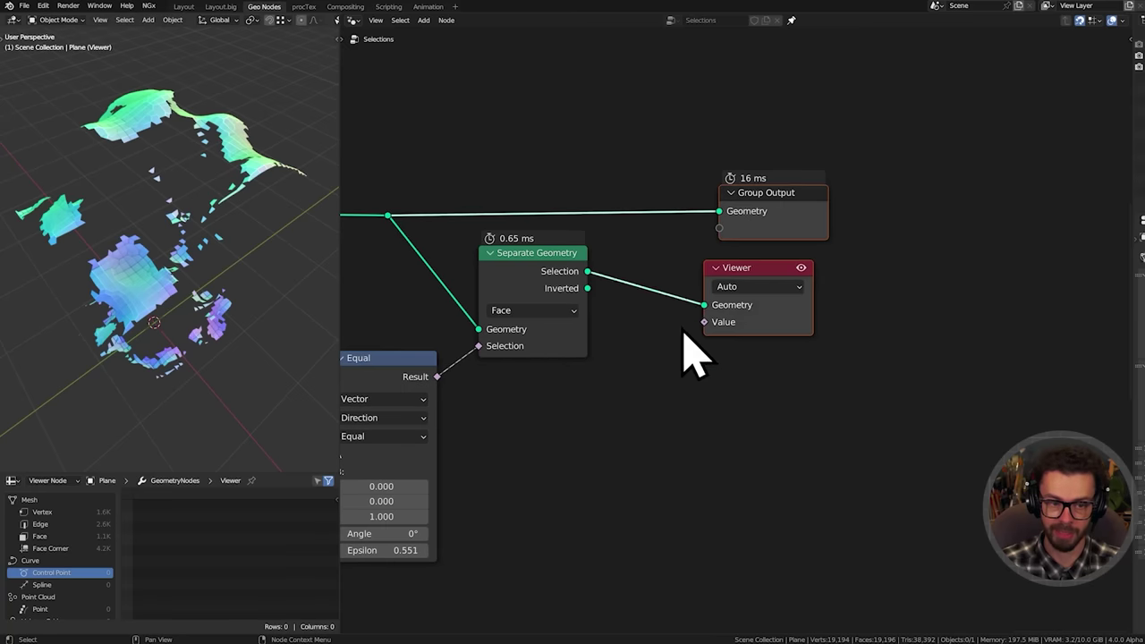
{"action": "key", "text": "g"}
{"action": "left_click", "coordinate": [908, 301]}
{"action": "left_click", "coordinate": [564, 290]}
Insert a Delete Geometry node before the Viewer, set its domain to Face, and space it away from Separate Geometry
{"action": "key", "text": "shift+a"}
{"action": "left_click", "coordinate": [759, 267]}
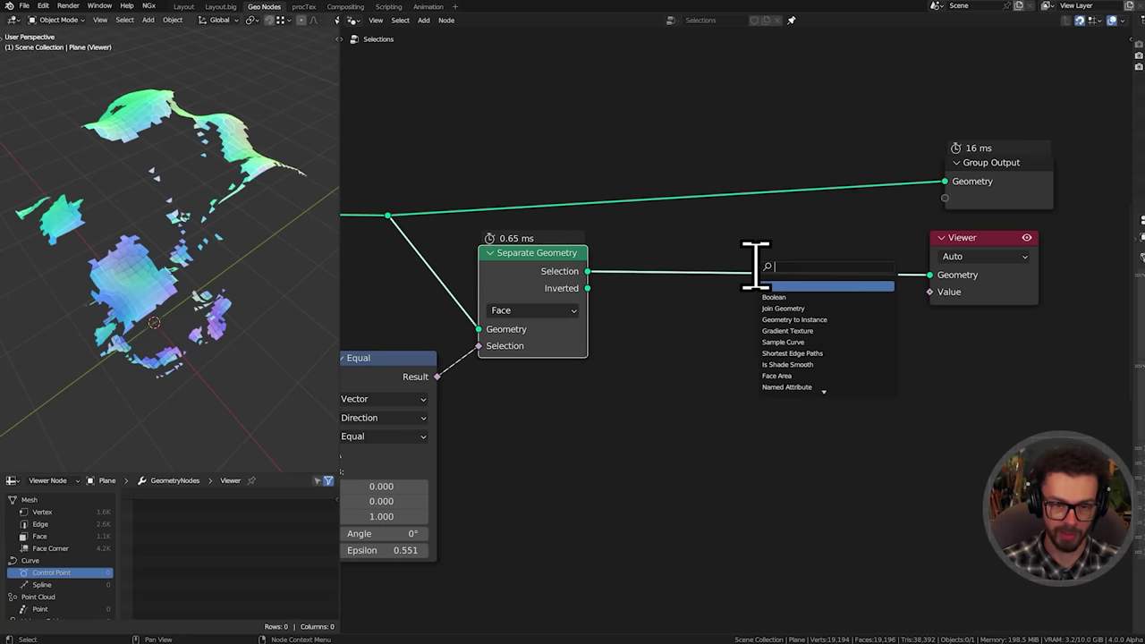
{"action": "type", "text": "de"}
{"action": "key", "text": "Return"}
{"action": "left_click", "coordinate": [770, 295]}
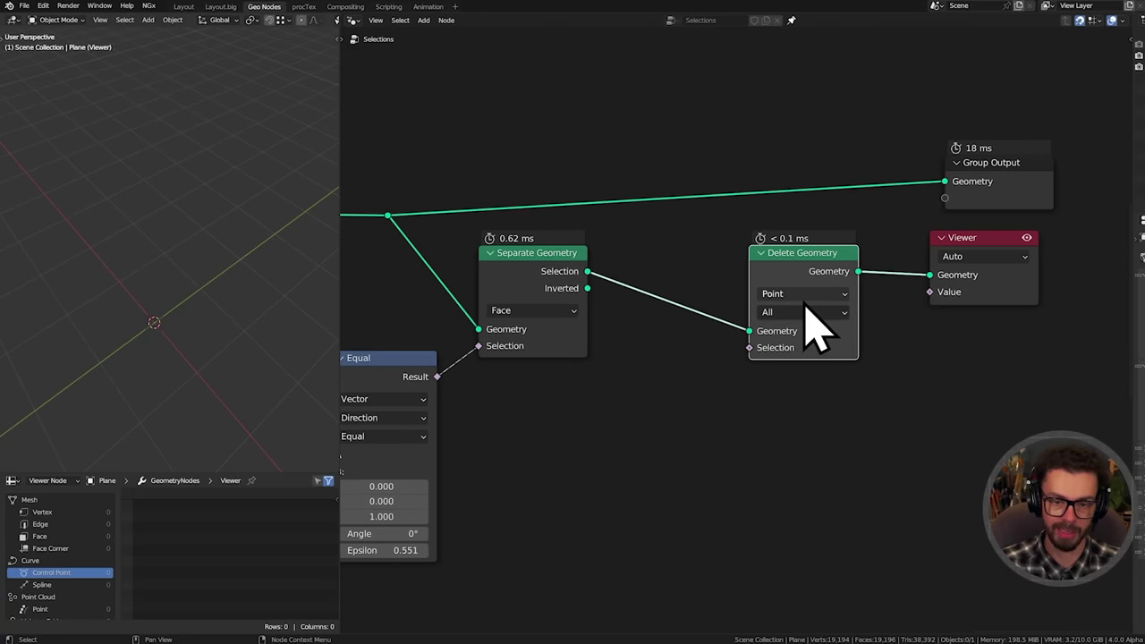
{"action": "left_click", "coordinate": [805, 293]}
{"action": "left_click", "coordinate": [787, 345]}
{"action": "left_click_drag", "start_coordinate": [780, 251], "coordinate": [843, 255]}
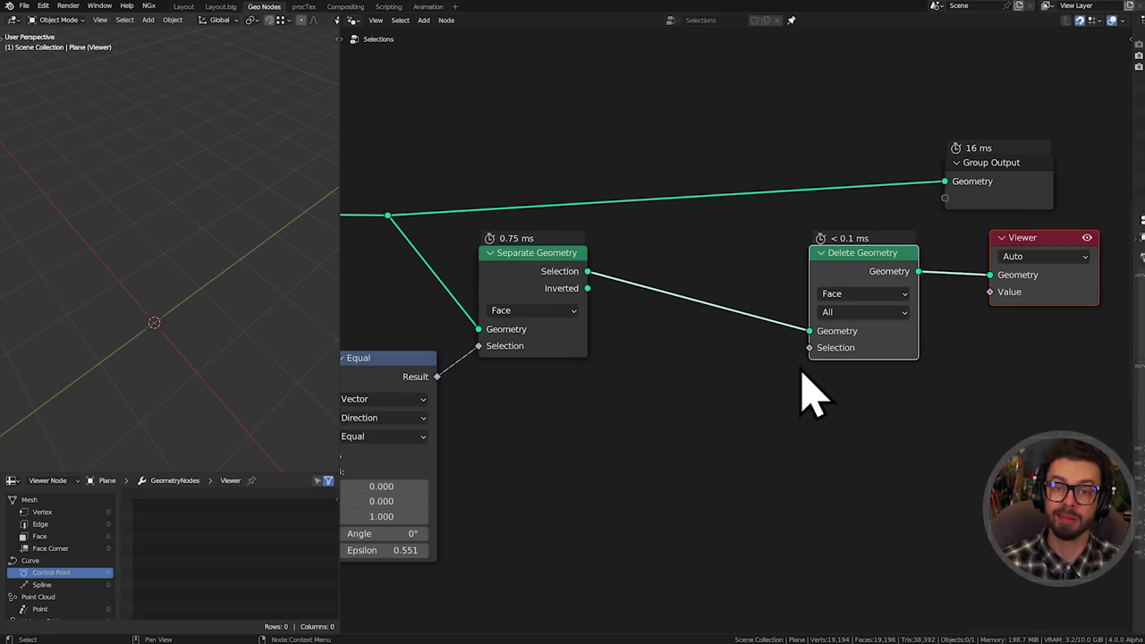
Add a Mesh Island node below the Separate Geometry node
{"action": "scroll", "coordinate": [799, 362], "scroll_direction": "up", "scroll_amount": 2}
{"action": "middle_click_drag", "start_coordinate": [804, 416], "coordinate": [745, 339]}
{"action": "key", "text": "shift+a"}
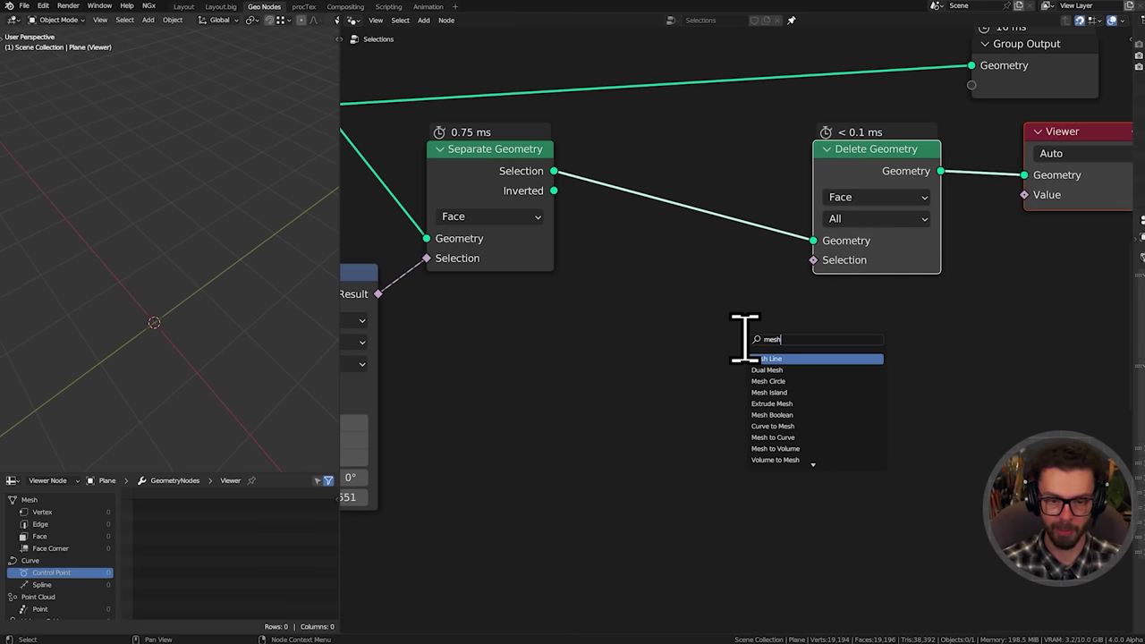
{"action": "type", "text": "mesh s"}
{"action": "key", "text": "BackSpace"}
{"action": "type", "text": "i"}
{"action": "key", "text": "Return"}
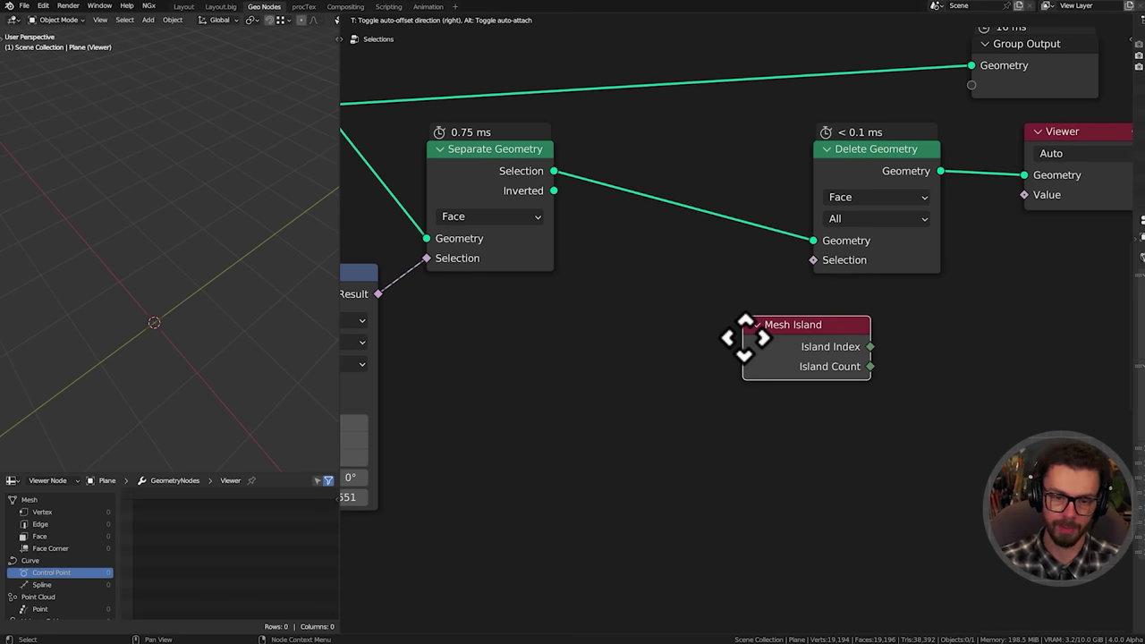
{"action": "left_click", "coordinate": [494, 392]}
{"action": "middle_click_drag", "start_coordinate": [703, 416], "coordinate": [704, 414]}
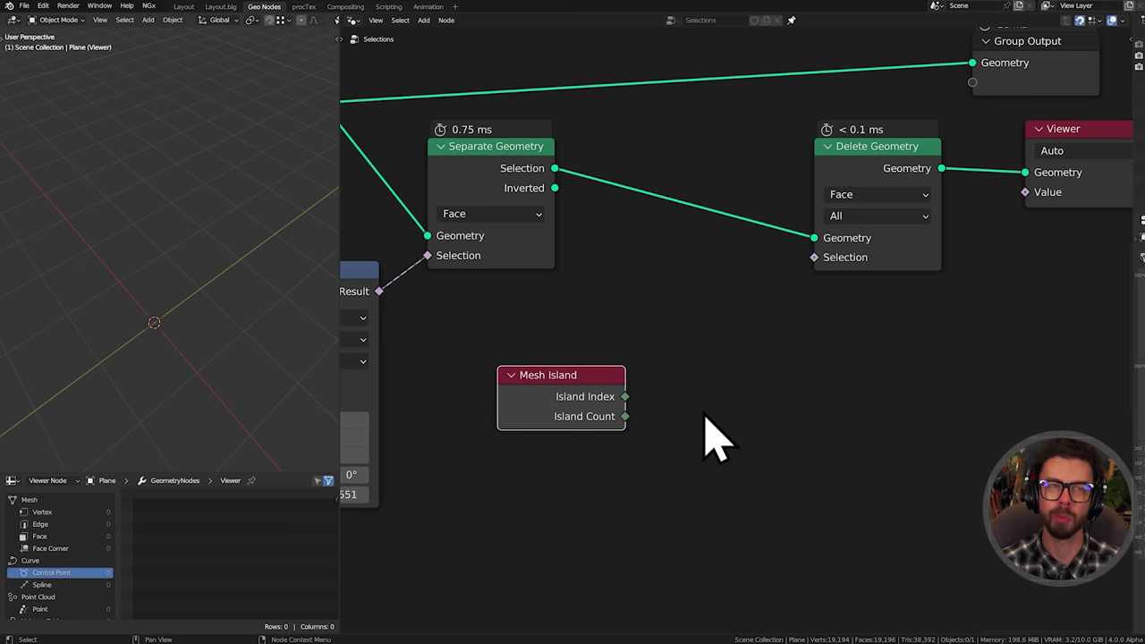
Add an Accumulate Field node with Island Index linked to its Group ID, and position both nodes below Delete Geometry
{"action": "left_click", "coordinate": [698, 365]}
{"action": "key", "text": "shift+a"}
{"action": "left_click", "coordinate": [697, 362]}
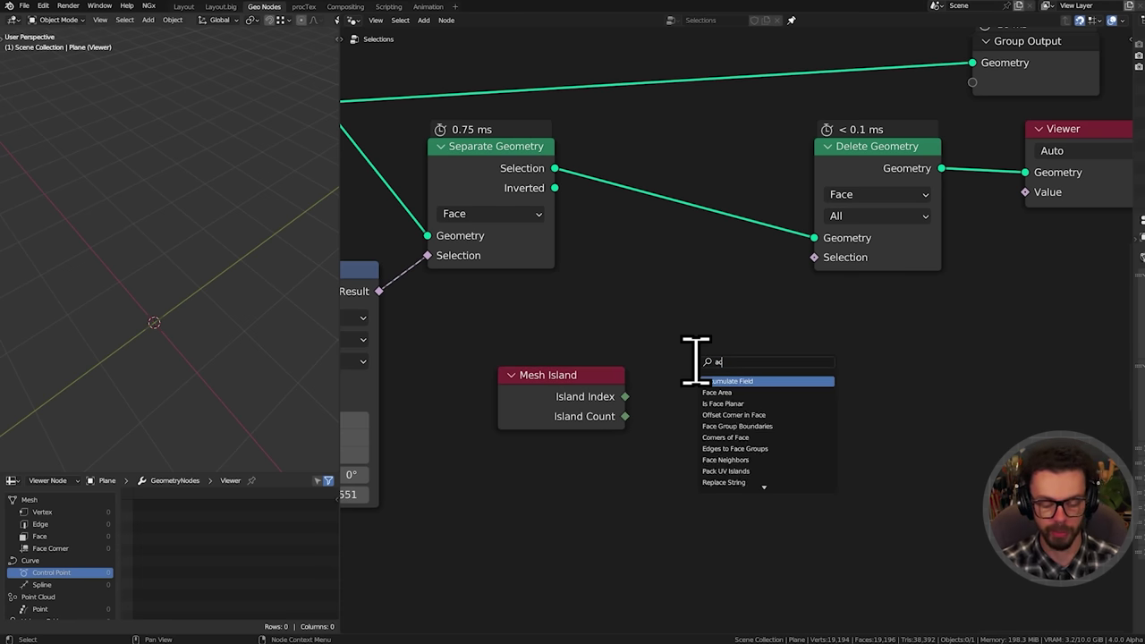
{"action": "type", "text": "ac"}
{"action": "key", "text": "Return"}
{"action": "left_click", "coordinate": [677, 307]}
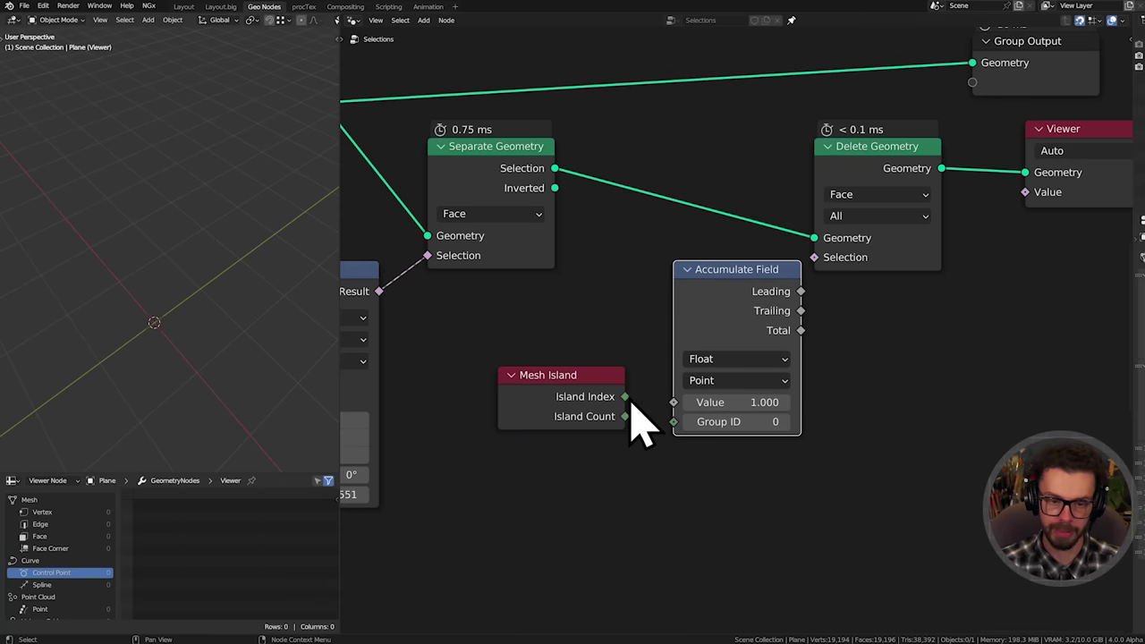
{"action": "left_click_drag", "start_coordinate": [624, 397], "coordinate": [674, 421]}
{"action": "left_click_drag", "start_coordinate": [545, 402], "coordinate": [762, 410]}
{"action": "key", "text": "g"}
{"action": "left_click", "coordinate": [743, 442]}
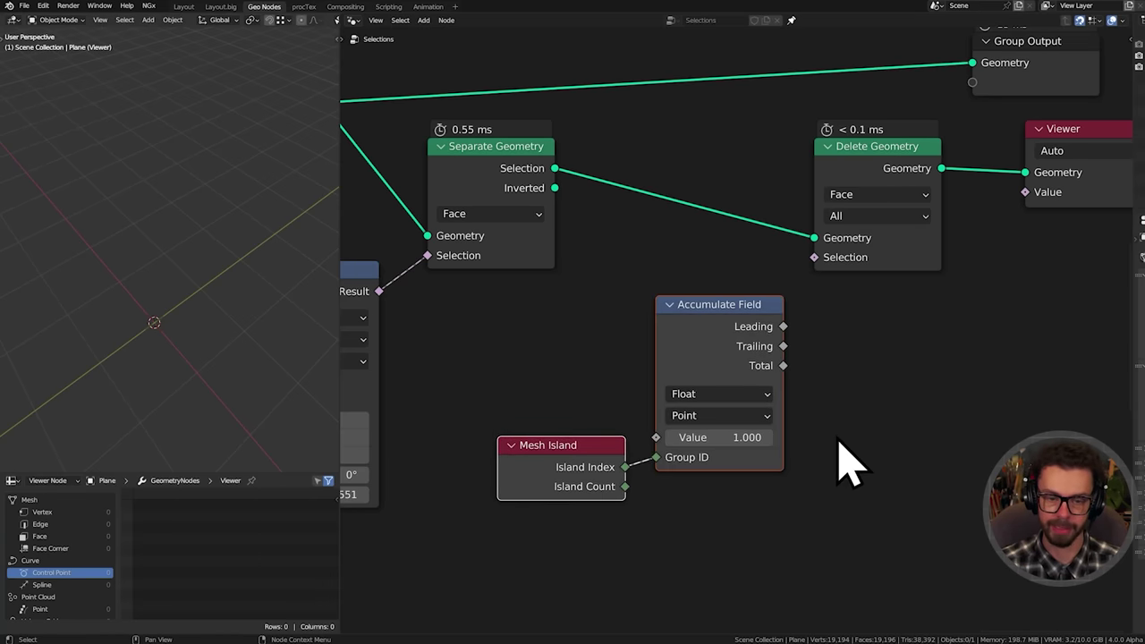
Set the Accumulate Field node to the Integer data type and the Face domain
{"action": "scroll", "coordinate": [766, 453], "scroll_direction": "up", "scroll_amount": 2}
{"action": "scroll", "coordinate": [759, 459], "scroll_direction": "up", "scroll_amount": 1}
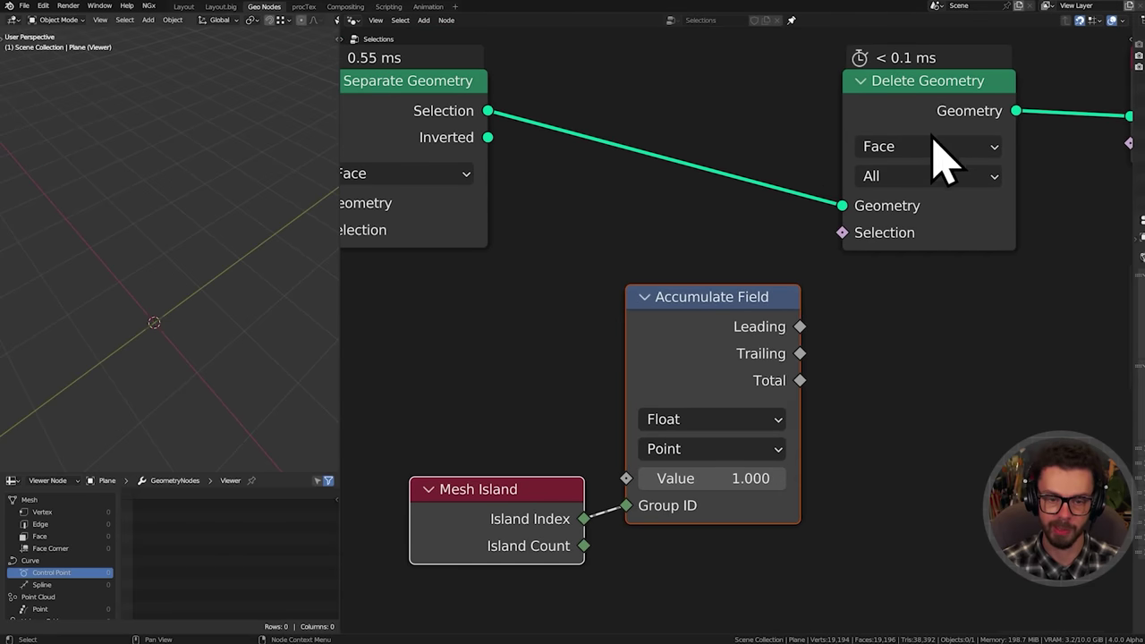
{"action": "left_click", "coordinate": [736, 421]}
{"action": "left_click", "coordinate": [735, 424]}
{"action": "left_click", "coordinate": [737, 426]}
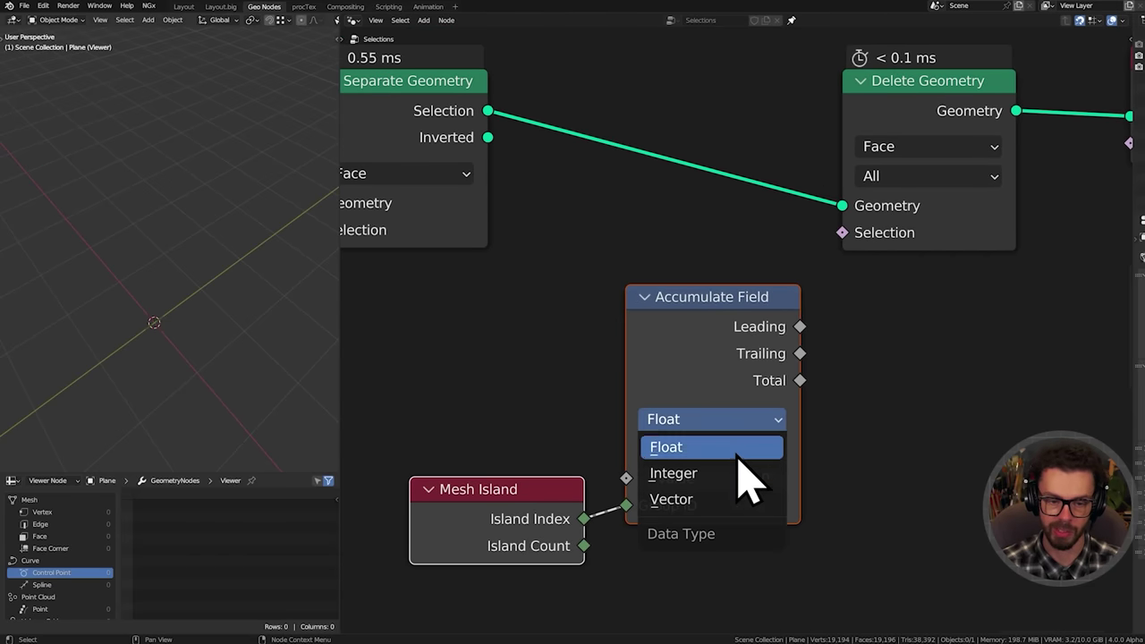
{"action": "left_click", "coordinate": [736, 474]}
{"action": "left_click", "coordinate": [727, 445]}
{"action": "left_click", "coordinate": [725, 368]}
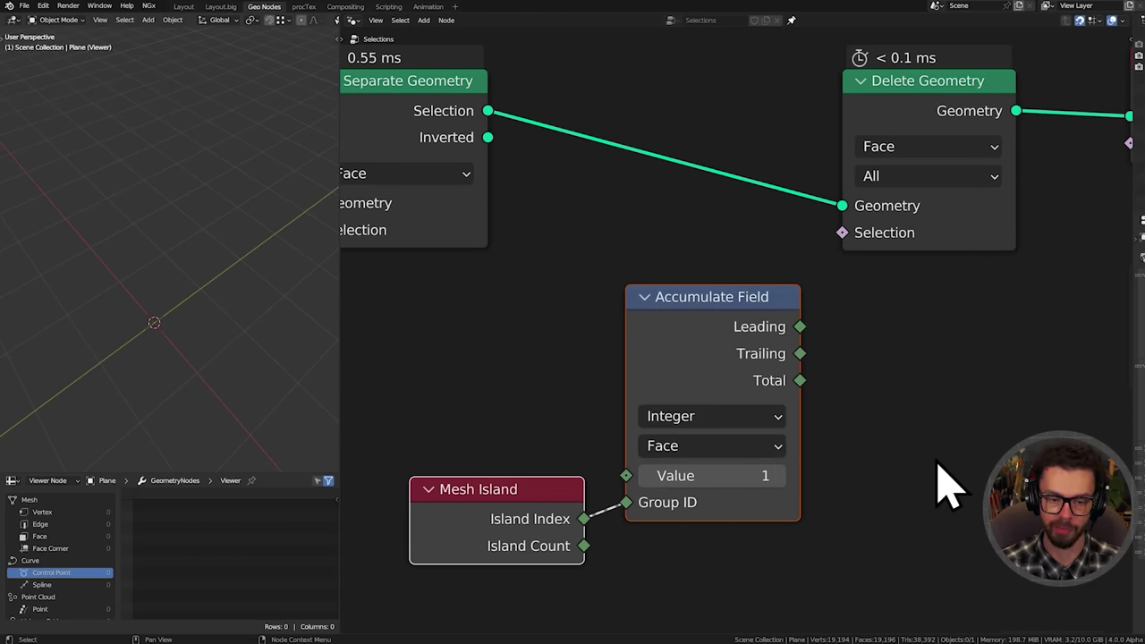
Connect the Leading output of Accumulate Field to the Viewer's Value for preview
{"action": "scroll", "coordinate": [898, 437], "scroll_direction": "down", "scroll_amount": 2}
{"action": "middle_click_drag", "start_coordinate": [898, 436], "coordinate": [782, 406]}
{"action": "left_click", "coordinate": [646, 324], "text": "ctrl+shift"}
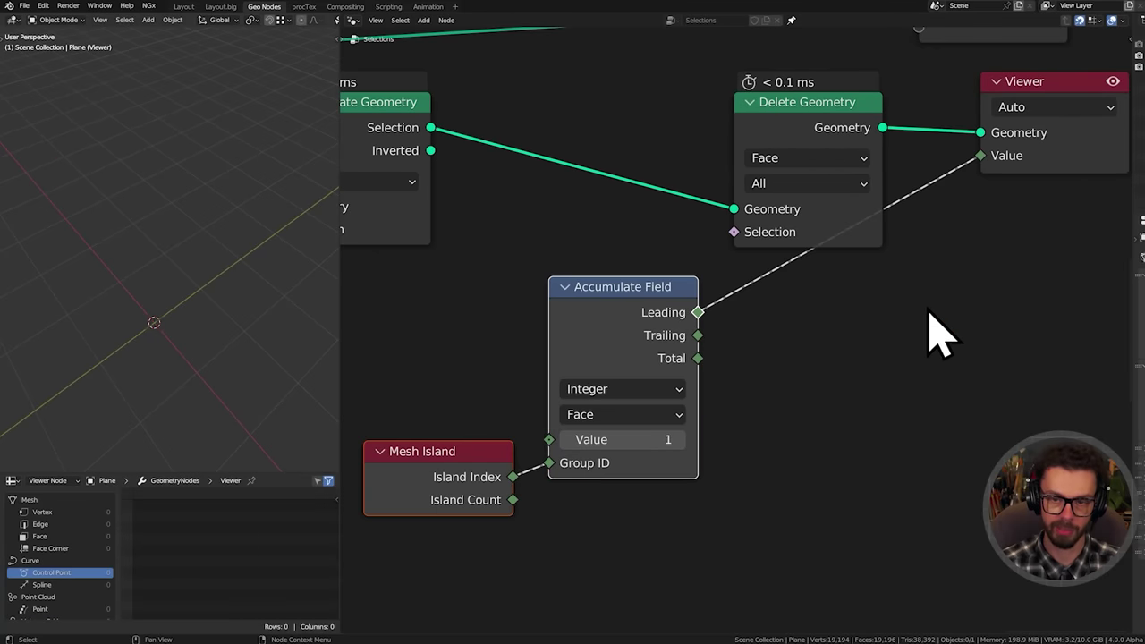
Mute the Delete Geometry node and list the Viewer's per-face values in an enlarged spreadsheet
{"action": "left_click_drag", "start_coordinate": [1035, 140], "coordinate": [1036, 263]}
{"action": "left_click", "coordinate": [809, 125]}
{"action": "key", "text": "m"}
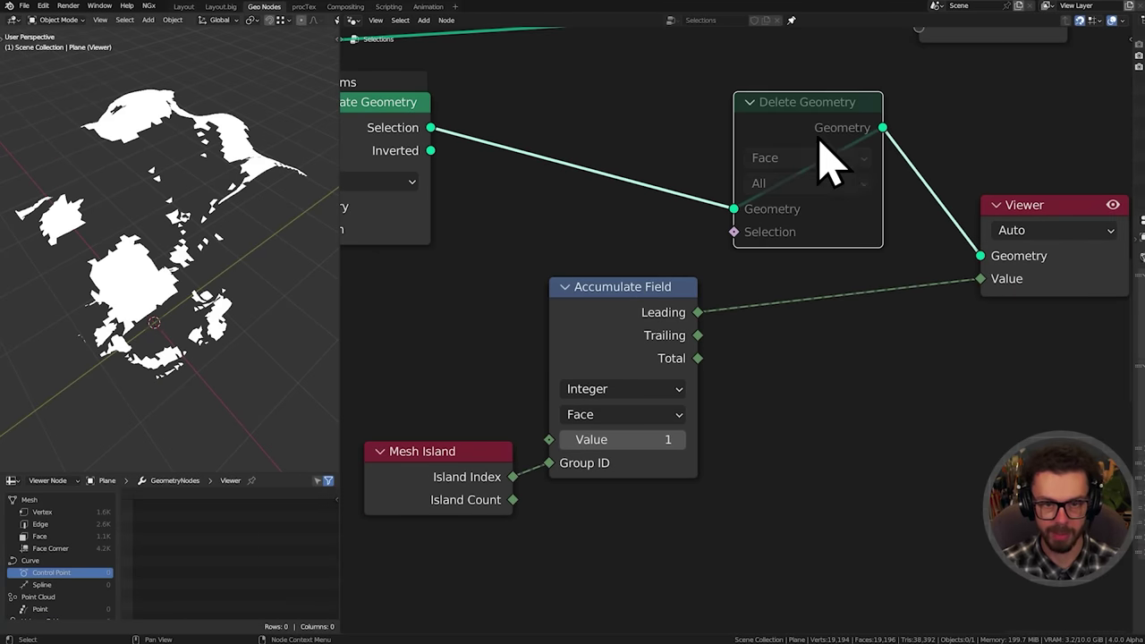
{"action": "left_click", "coordinate": [61, 537]}
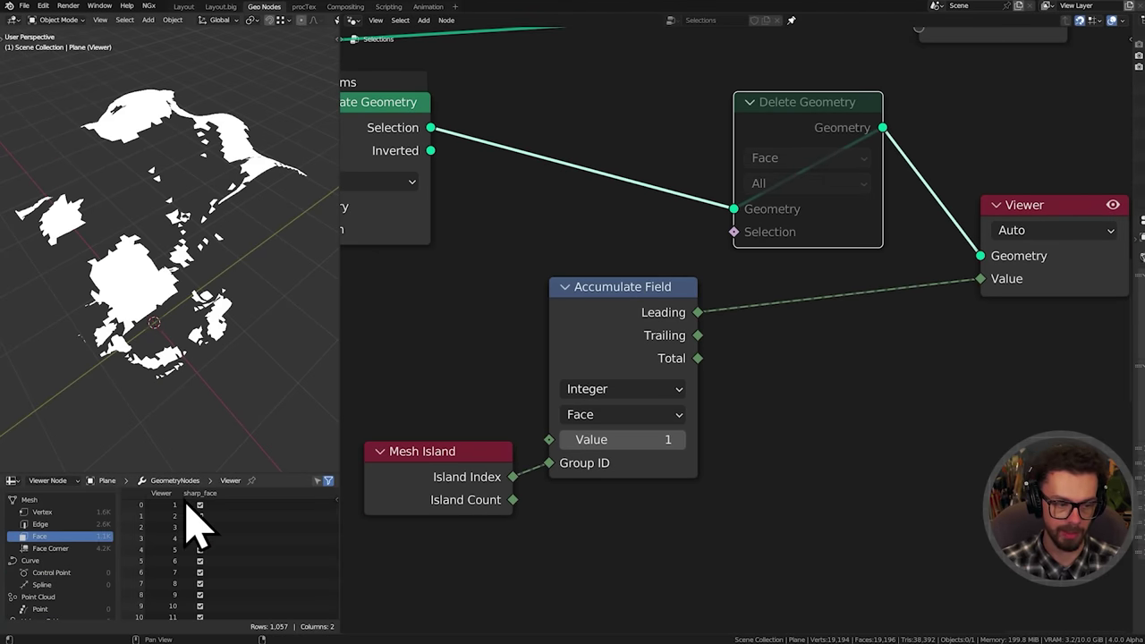
{"action": "left_click_drag", "start_coordinate": [194, 474], "coordinate": [221, 59]}
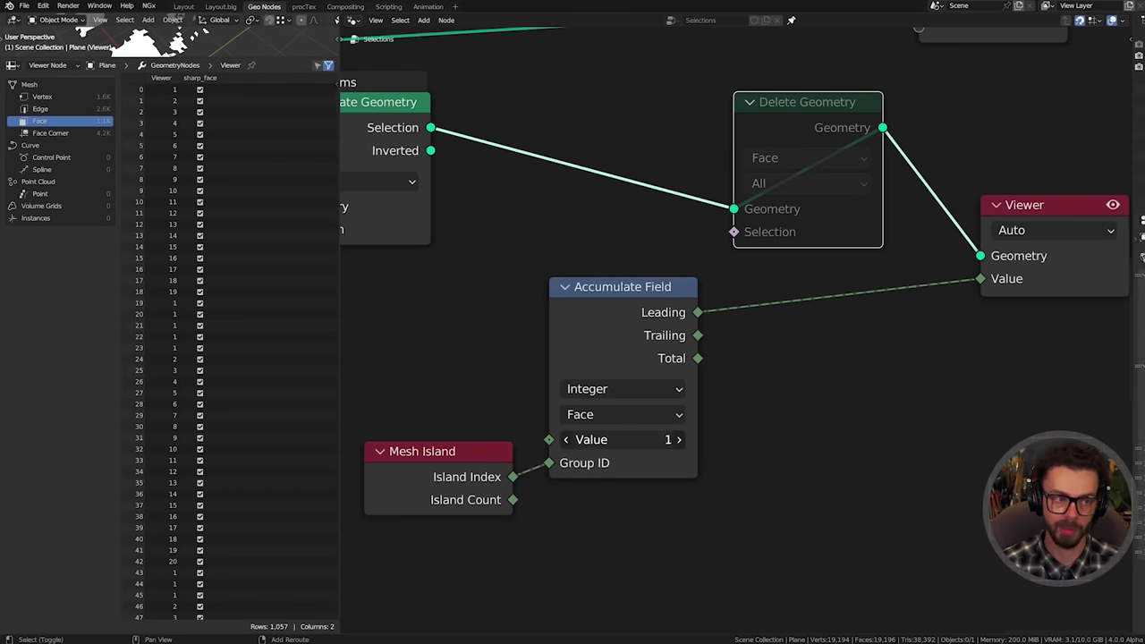
Try 12 as the Accumulate Field's Value and set it back to 1
{"action": "left_click_drag", "start_coordinate": [626, 439], "coordinate": [659, 439]}
{"action": "left_click", "coordinate": [659, 439]}
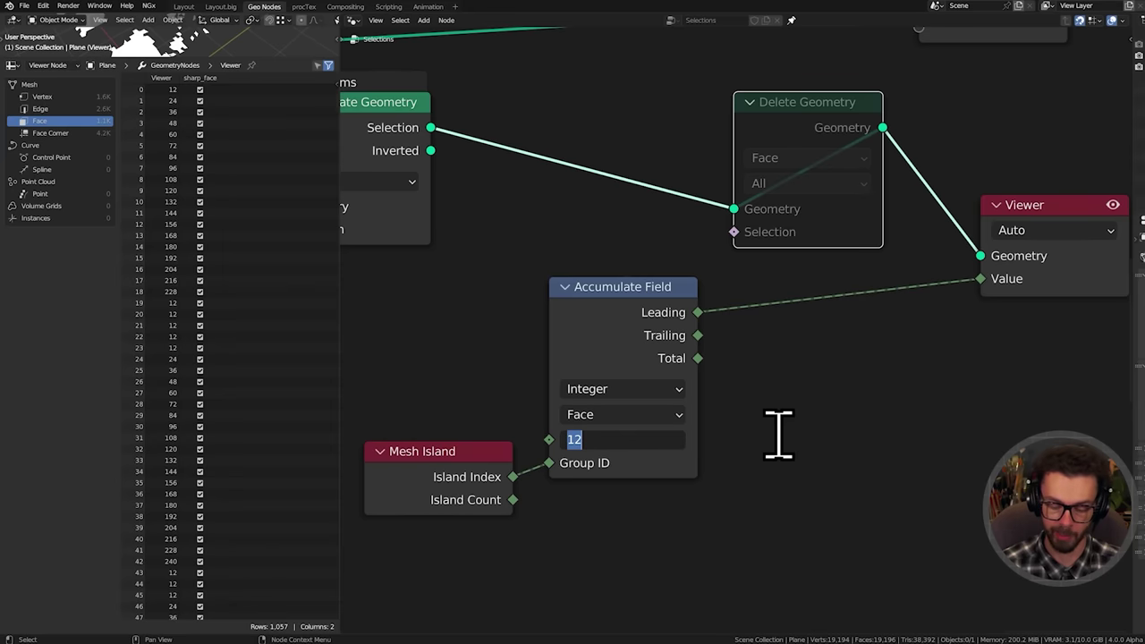
{"action": "key", "text": "Return"}
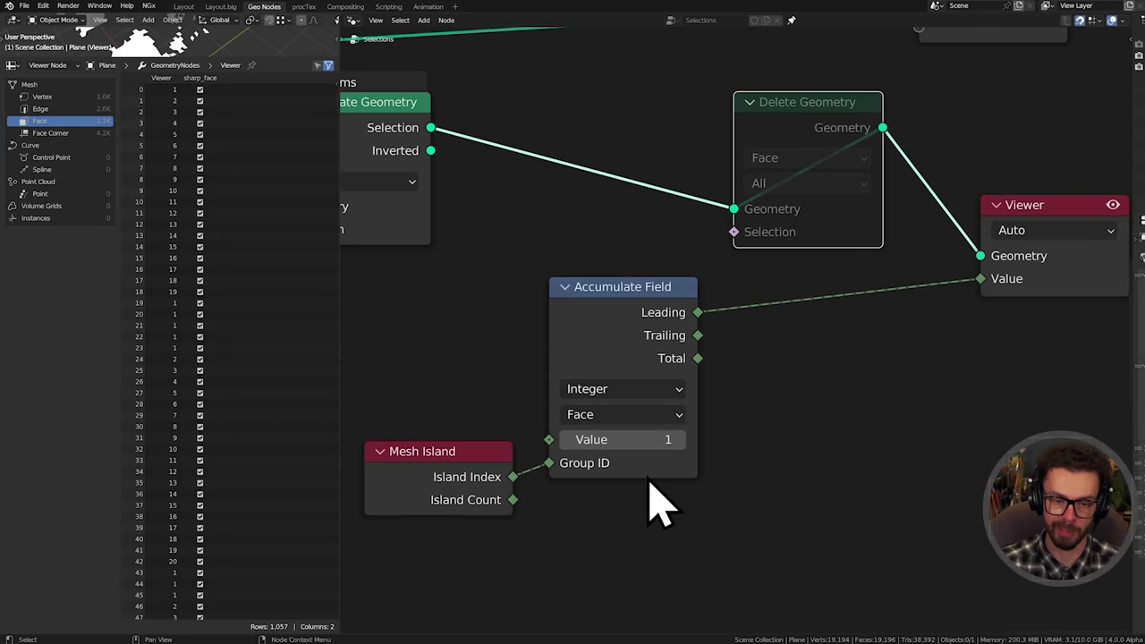
Preview the Accumulate Field's Total in the Viewer and add an integer Less Than node with that Total linked to A
{"action": "left_click", "coordinate": [702, 360], "text": "ctrl+shift"}
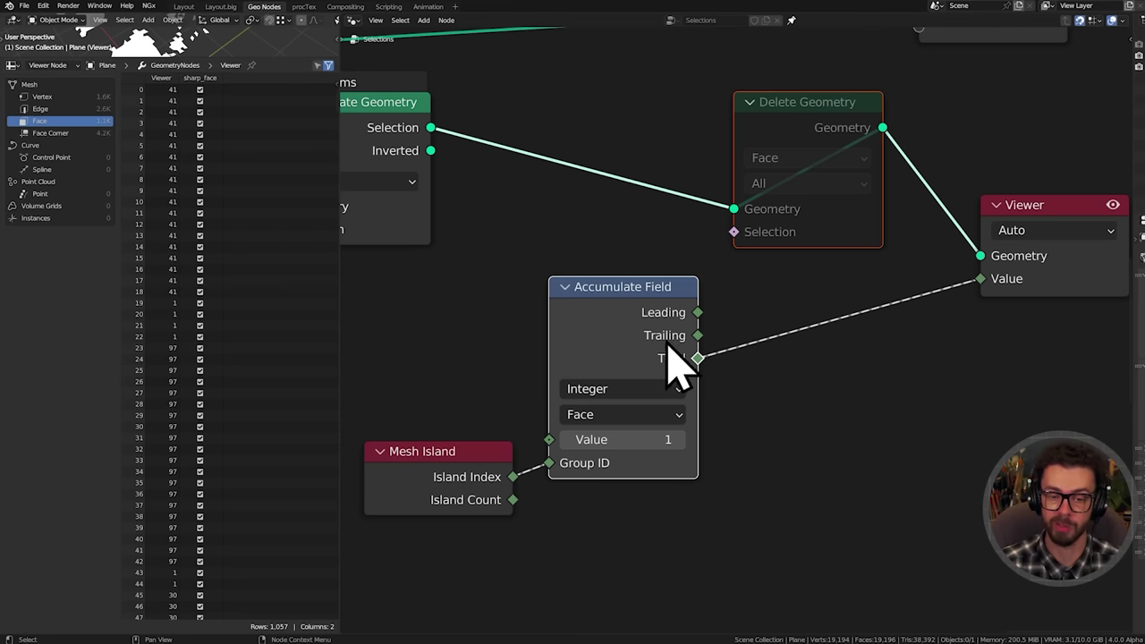
{"action": "middle_click_drag", "start_coordinate": [698, 317], "coordinate": [719, 301]}
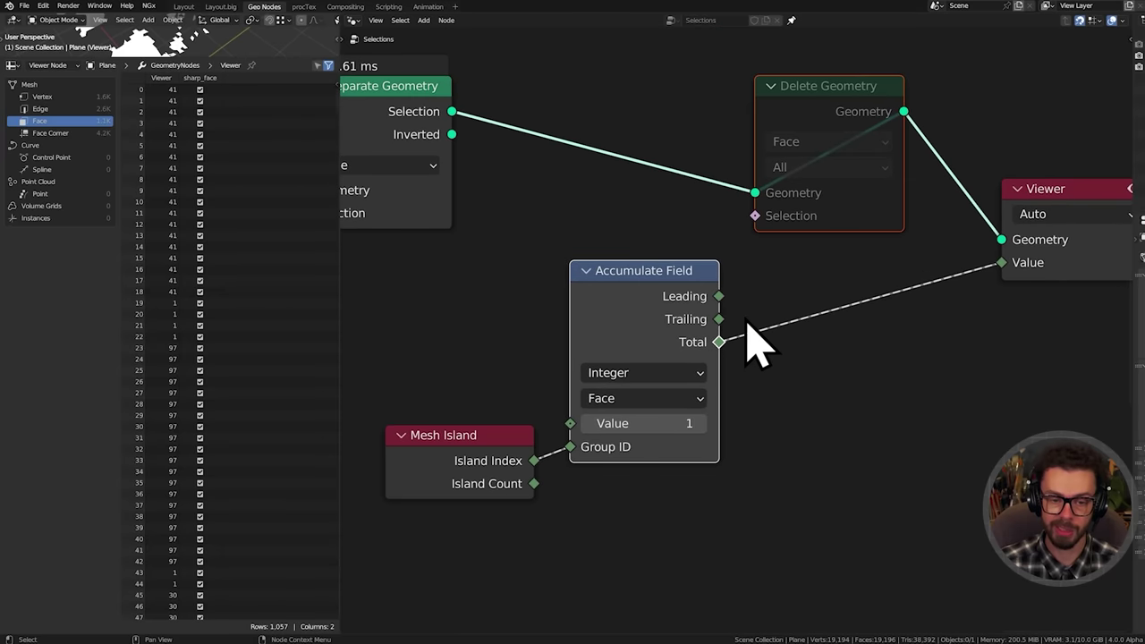
{"action": "left_click_drag", "start_coordinate": [748, 326], "coordinate": [846, 360]}
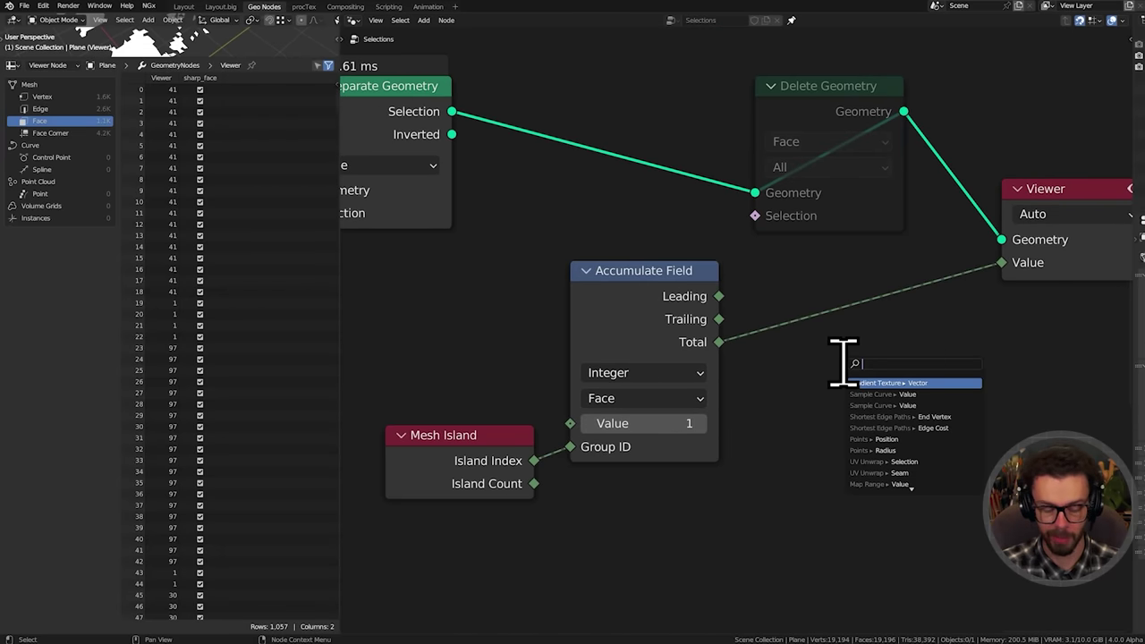
{"action": "type", "text": "less"}
{"action": "key", "text": "Return"}
{"action": "left_click", "coordinate": [760, 296]}
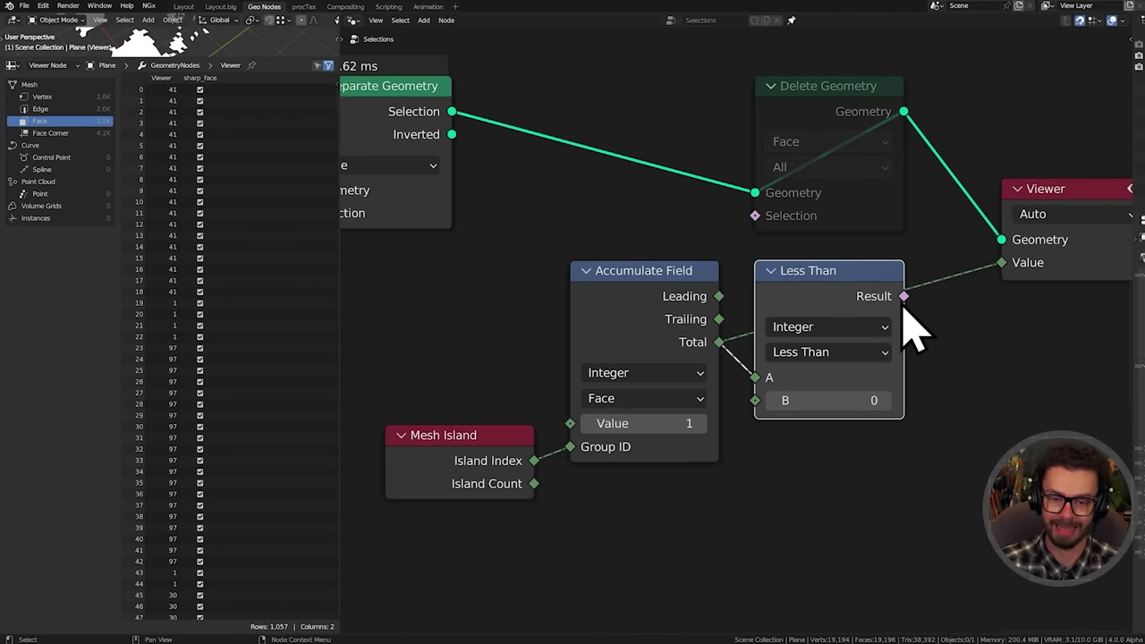
Connect the Less Than Result to Delete Geometry's Selection and unmute the Delete Geometry node
{"action": "left_click_drag", "start_coordinate": [904, 296], "coordinate": [756, 216]}
{"action": "left_click", "coordinate": [843, 140]}
{"action": "key", "text": "m"}
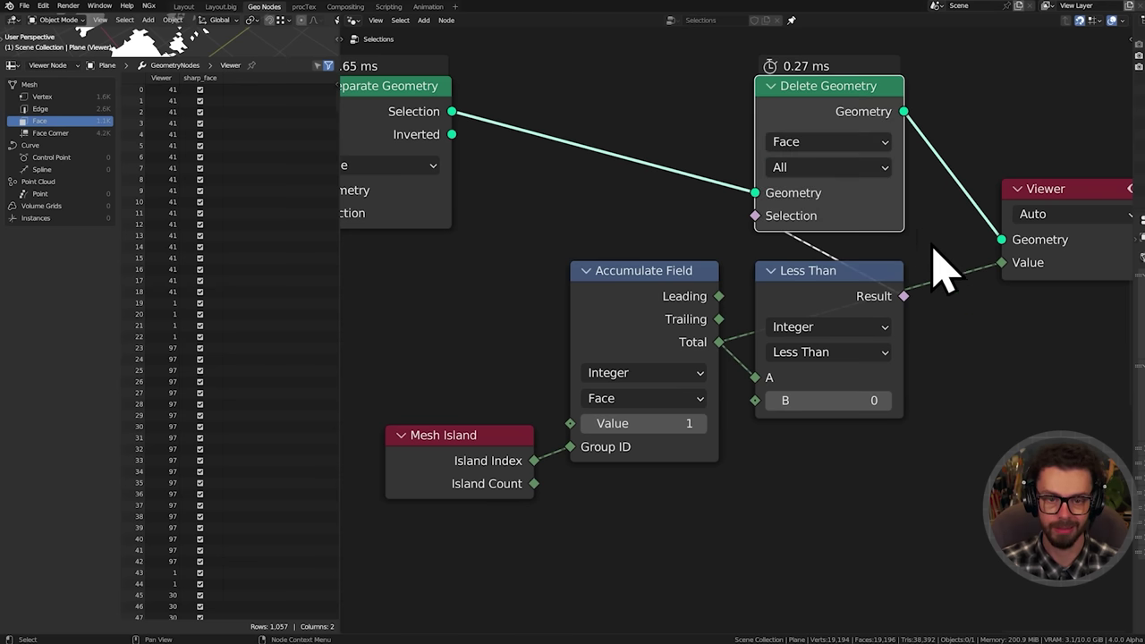
Cut the link from Total to the Viewer's Value and shrink the spreadsheet to enlarge the 3D viewport
{"action": "right_click_drag", "start_coordinate": [933, 250], "coordinate": [966, 312], "text": "ctrl"}
{"action": "left_click_drag", "start_coordinate": [304, 59], "coordinate": [291, 478]}
{"action": "middle_click_drag", "start_coordinate": [249, 365], "coordinate": [286, 371]}
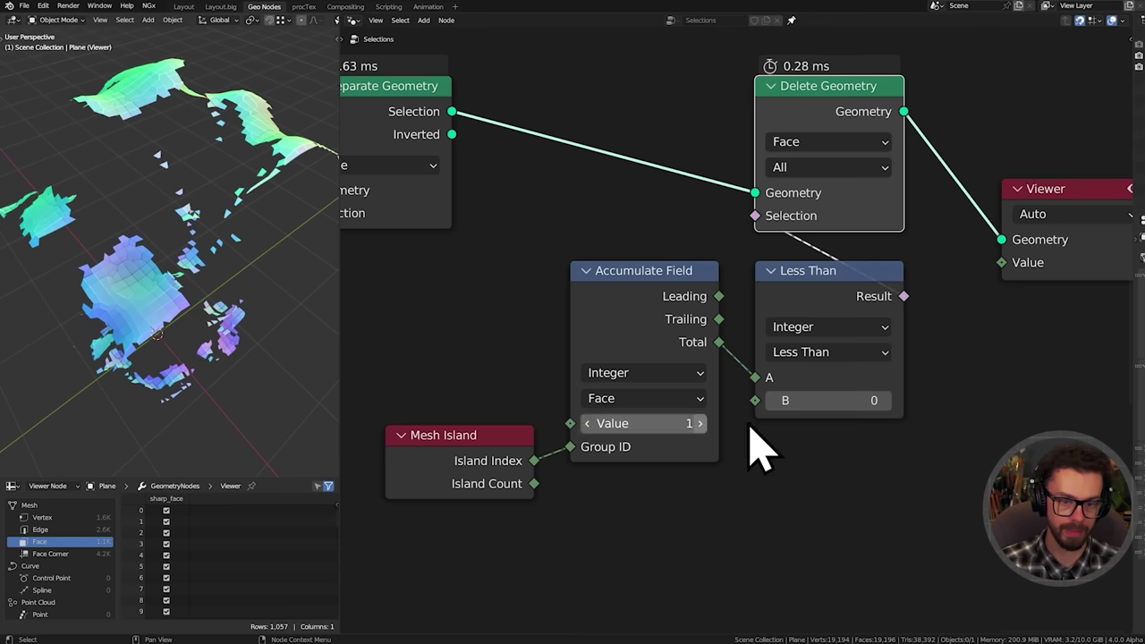
Raise the Less Than node's B threshold step by step to 10, checking which small islands get deleted
{"action": "left_click", "coordinate": [885, 399]}
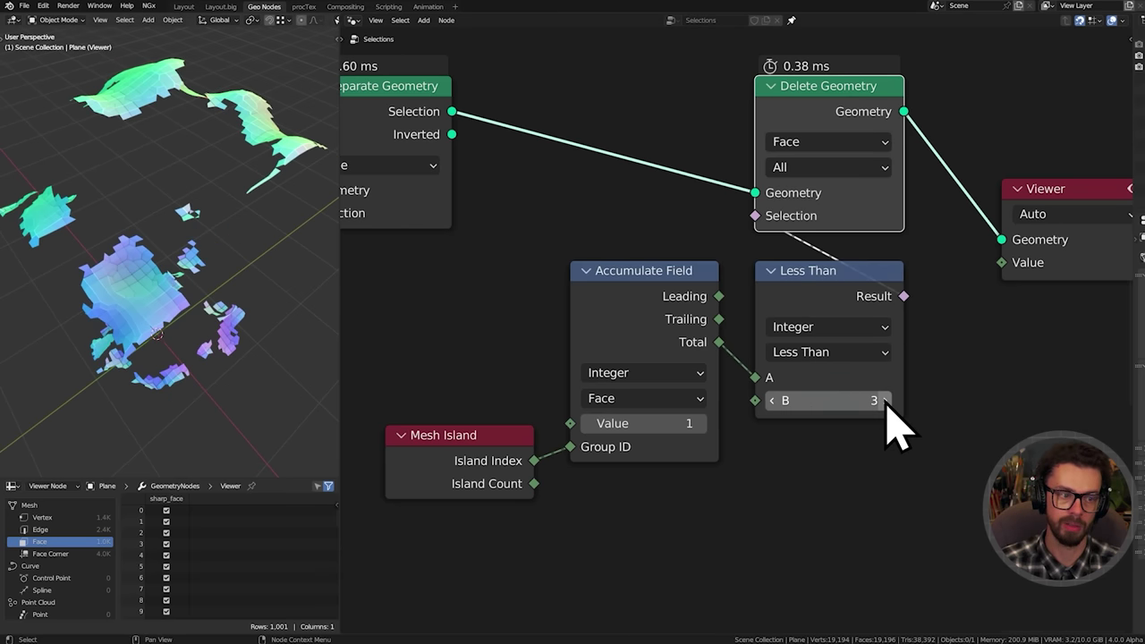
{"action": "left_click", "coordinate": [885, 400]}
{"action": "left_click", "coordinate": [885, 400]}
{"action": "left_click", "coordinate": [885, 400]}
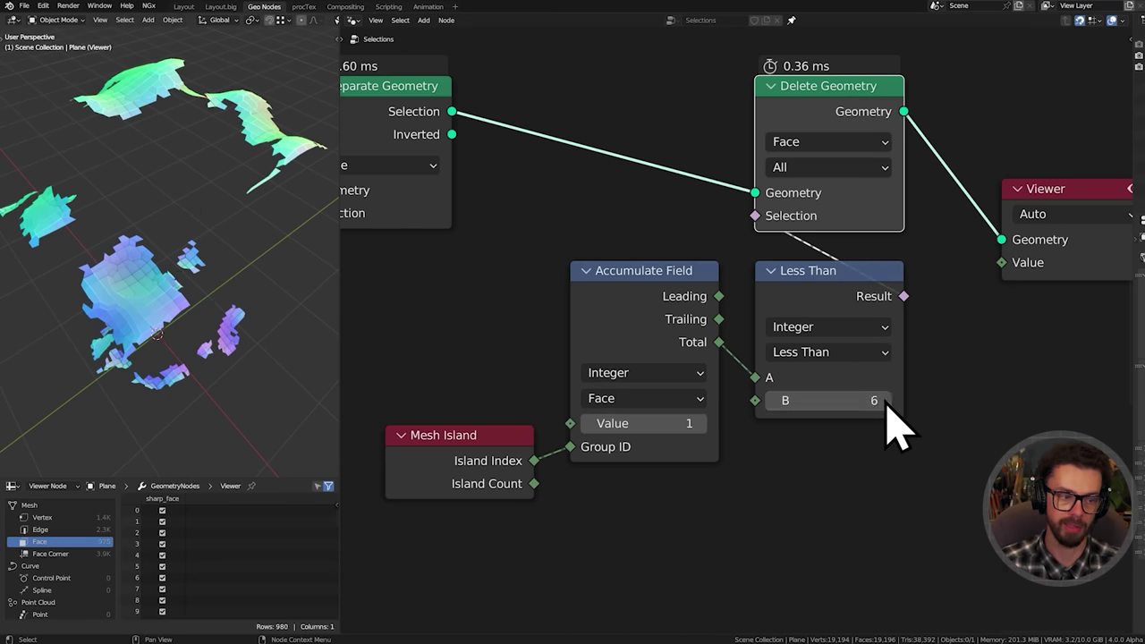
{"action": "middle_click_drag", "start_coordinate": [286, 358], "coordinate": [197, 331]}
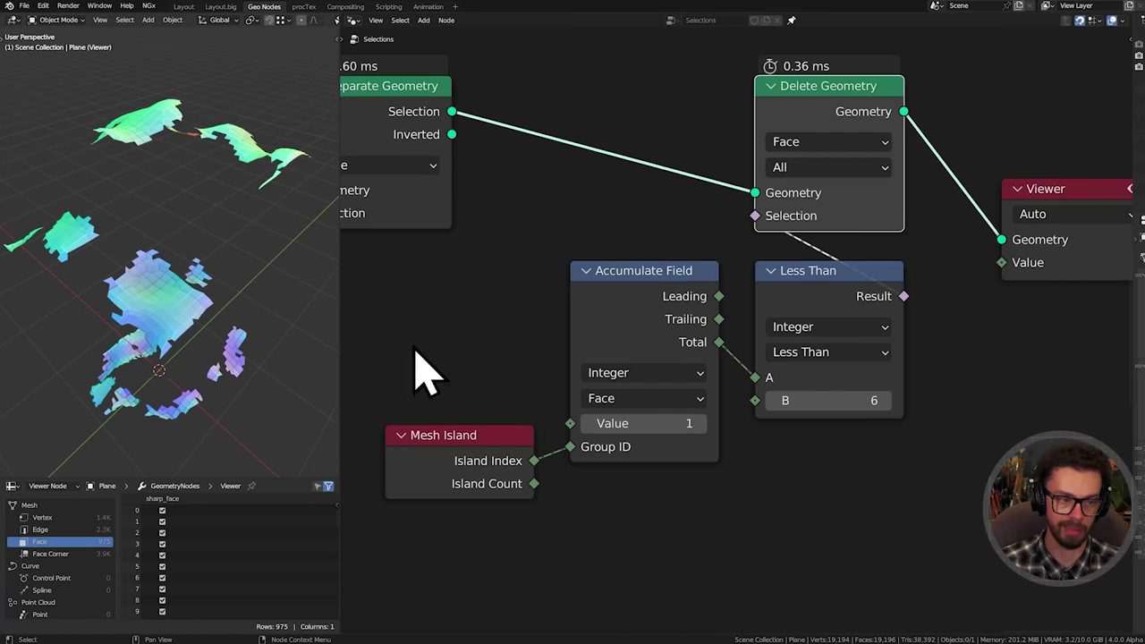
{"action": "left_click", "coordinate": [885, 400]}
{"action": "left_click", "coordinate": [885, 399]}
{"action": "left_click", "coordinate": [885, 400]}
{"action": "left_click", "coordinate": [885, 400]}
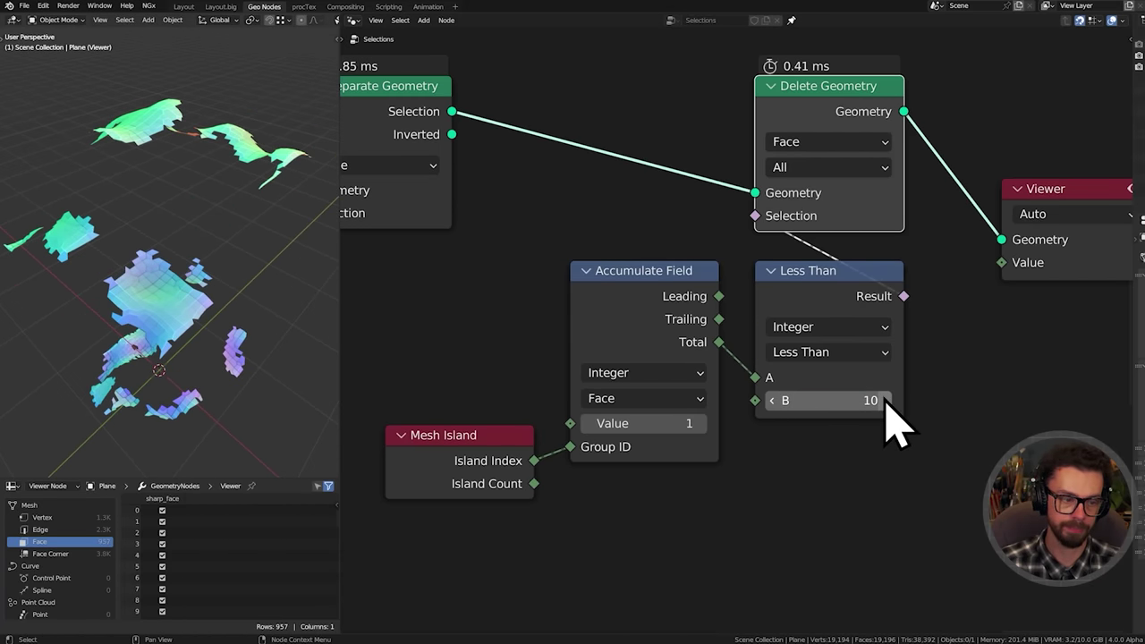
Fly through the 3D viewport to examine the remaining mesh islands and the stray faces at their edges
{"action": "middle_click_drag", "start_coordinate": [174, 381], "coordinate": [154, 360]}
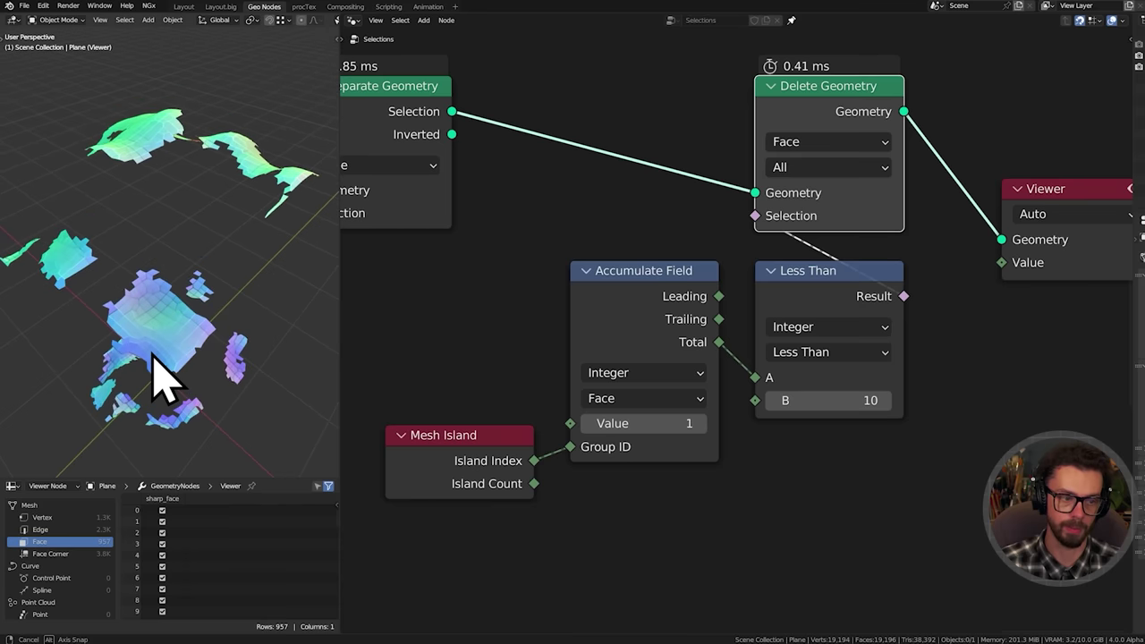
{"action": "key", "text": "shift+grave"}
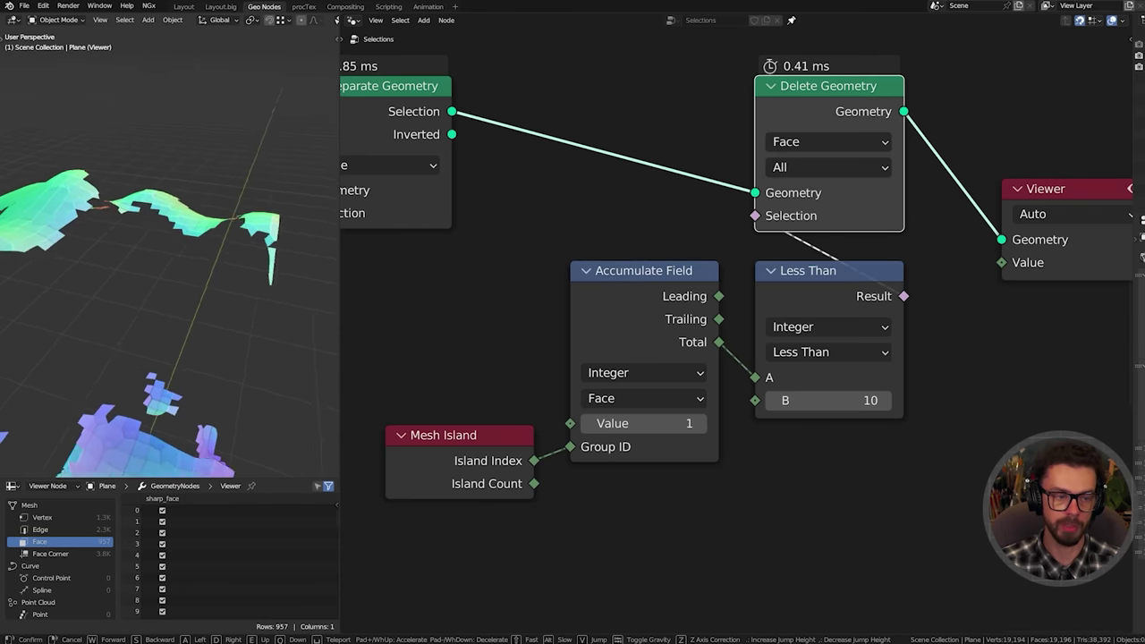
{"action": "key", "text": "w"}
{"action": "key", "text": "a"}
{"action": "key", "text": "w"}
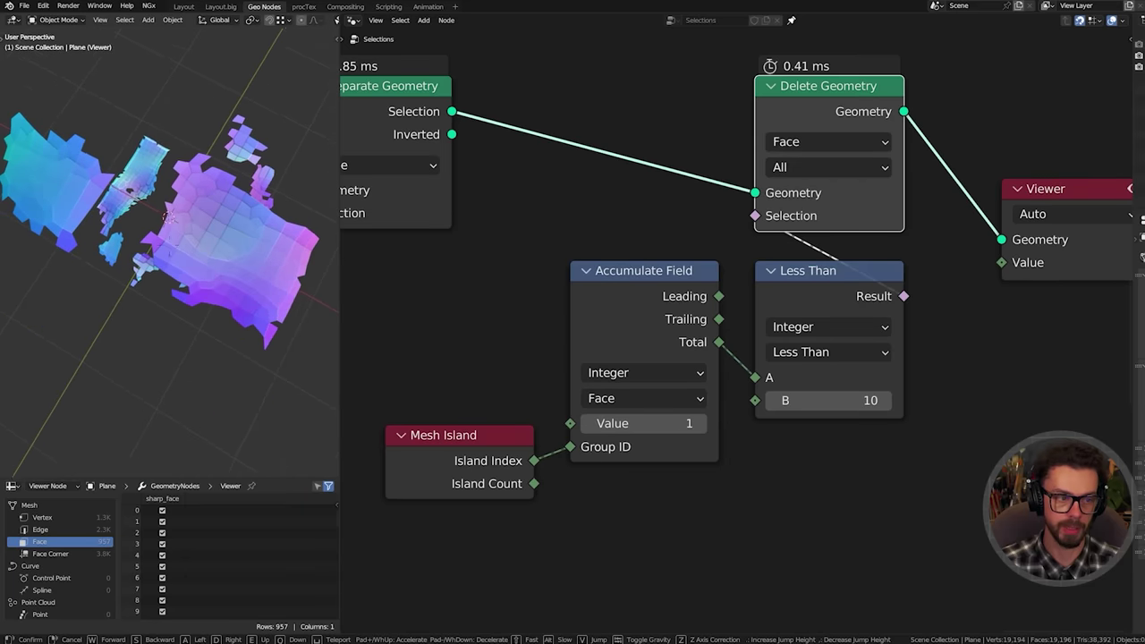
{"action": "key", "text": "w"}
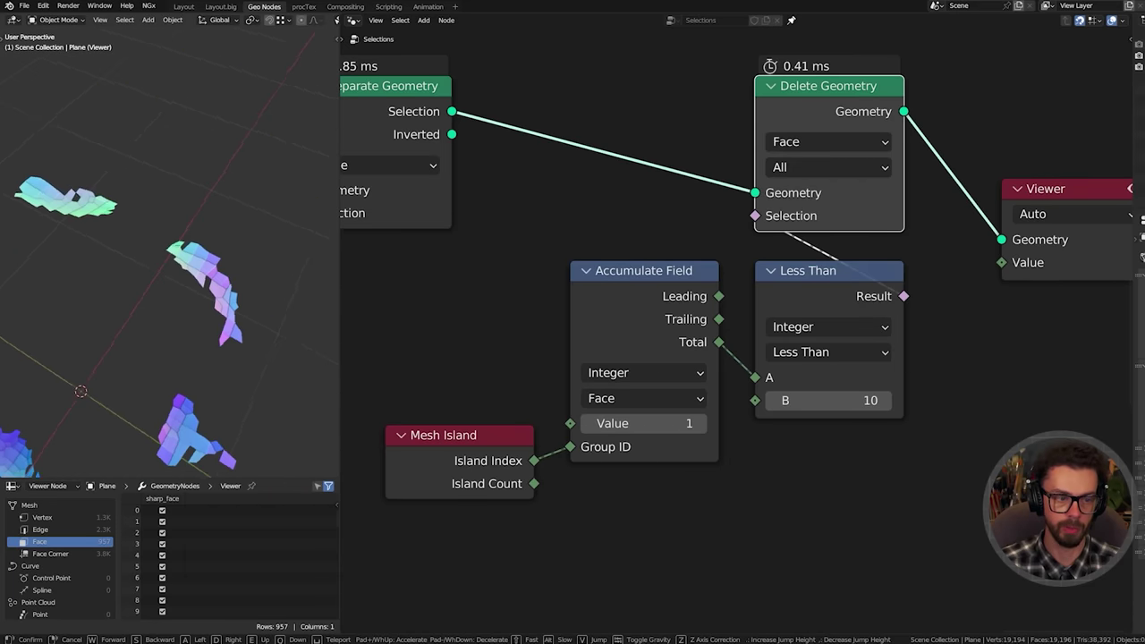
{"action": "key", "text": "w"}
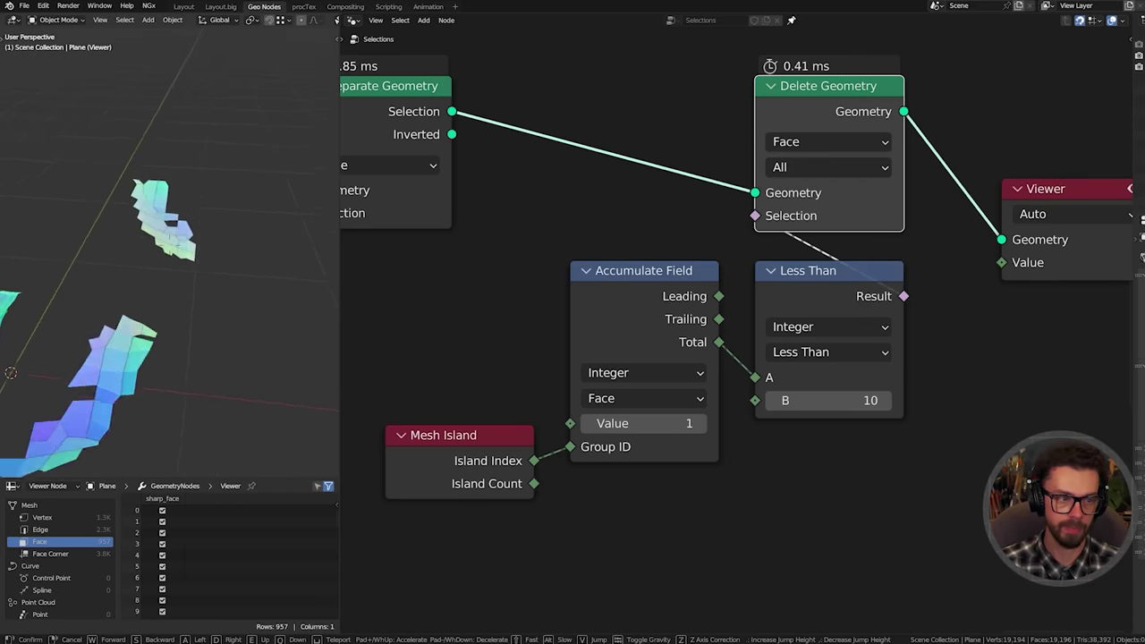
{"action": "key", "text": "w"}
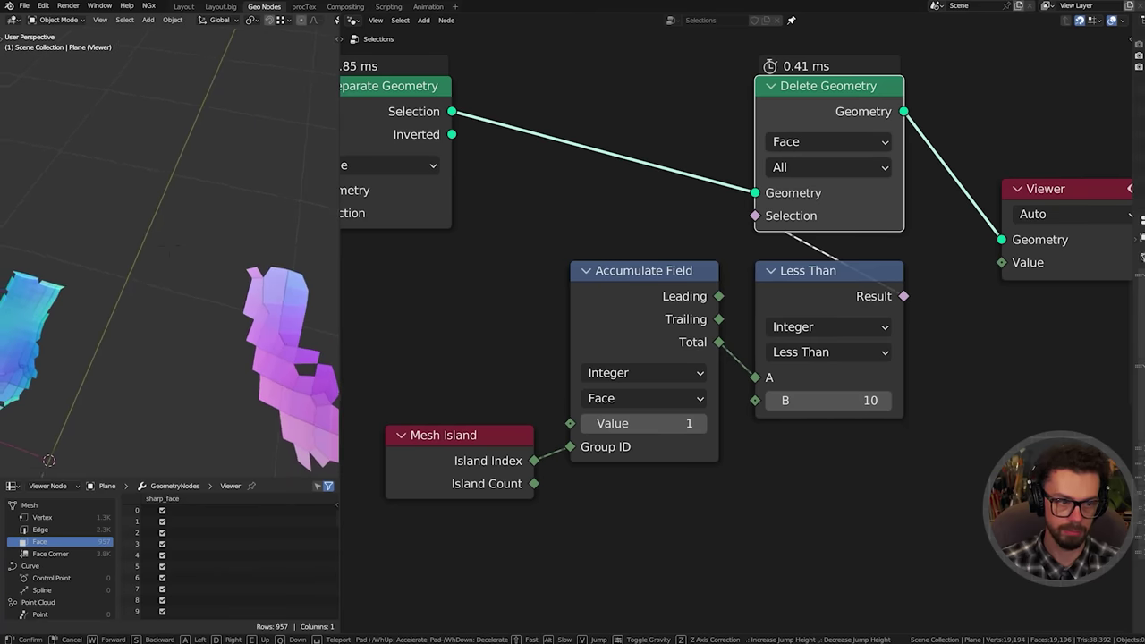
{"action": "key", "text": "w"}
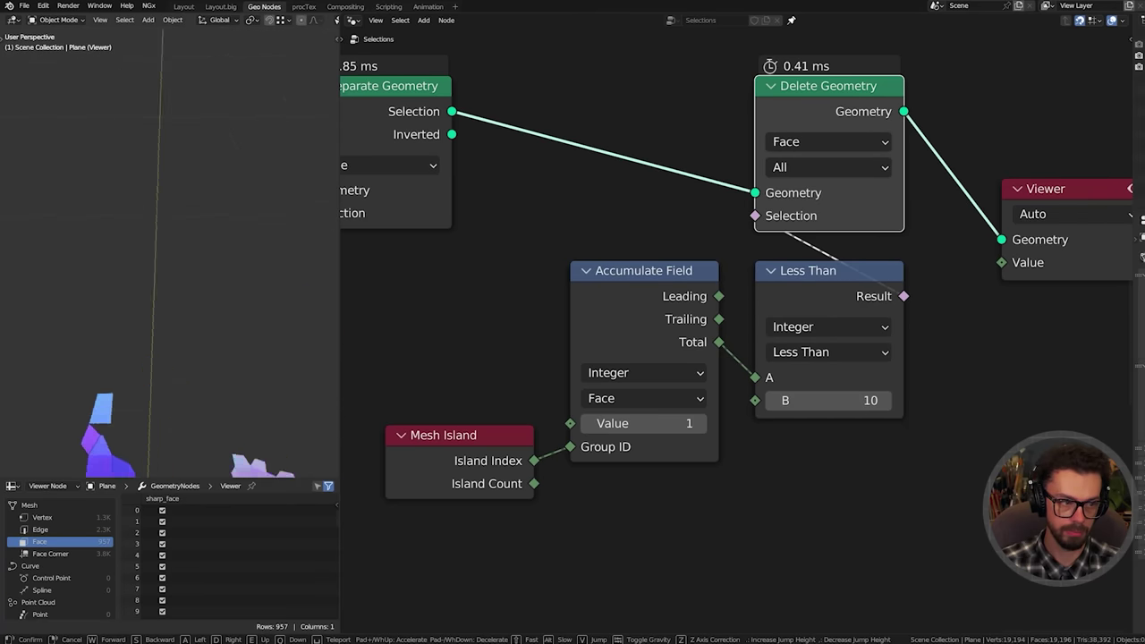
{"action": "key", "text": "w"}
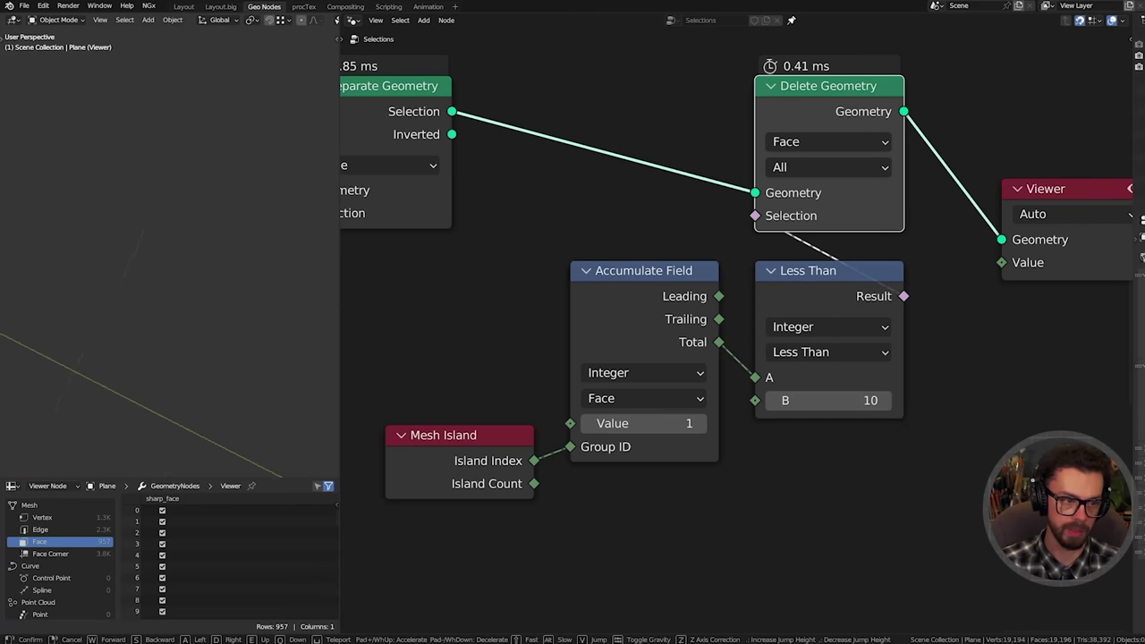
{"action": "left_click", "coordinate": [188, 277]}
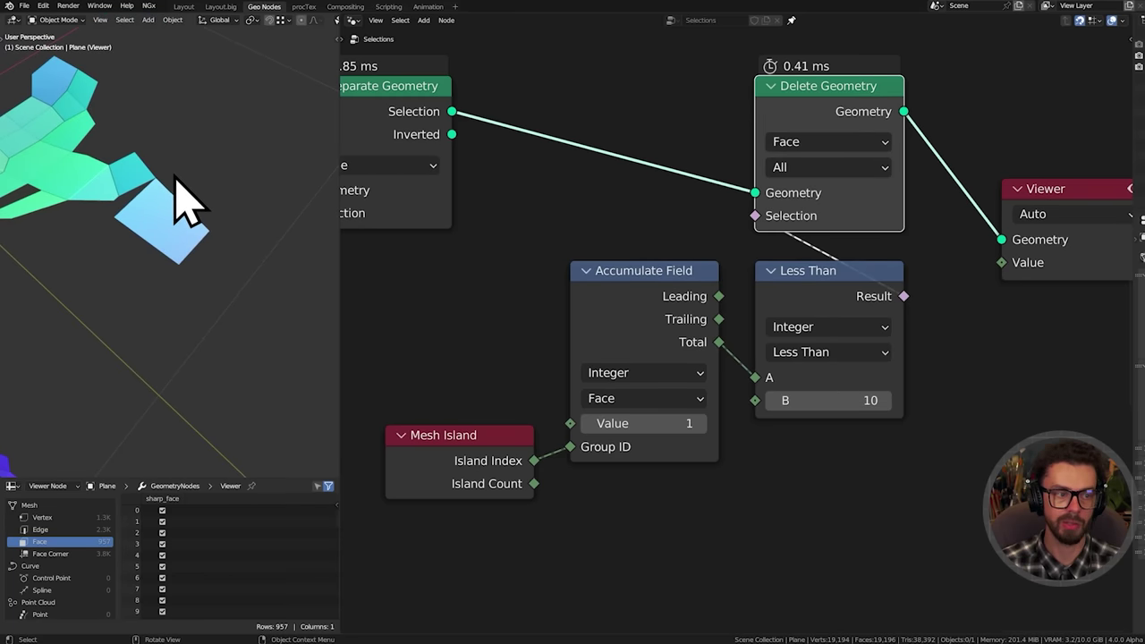
Annotate the corner where the single outer face touches its island, and erase the annotation
{"action": "key", "text": "d"}
{"action": "mouse_move", "coordinate": [172, 174]}
{"action": "left_mouse_down"}
{"action": "mouse_move", "coordinate": [140, 181]}
{"action": "mouse_move", "coordinate": [161, 296]}
{"action": "mouse_move", "coordinate": [255, 179]}
{"action": "mouse_move", "coordinate": [161, 177]}
{"action": "left_mouse_up"}
{"action": "key", "text": "d"}
{"action": "mouse_move", "coordinate": [156, 215]}
{"action": "right_mouse_down"}
{"action": "mouse_move", "coordinate": [179, 176]}
{"action": "mouse_move", "coordinate": [220, 224]}
{"action": "right_mouse_up"}
{"action": "mouse_move", "coordinate": [144, 243]}
{"action": "middle_mouse_down"}
{"action": "mouse_move", "coordinate": [169, 249]}
{"action": "mouse_move", "coordinate": [256, 220]}
{"action": "mouse_move", "coordinate": [245, 251]}
{"action": "mouse_move", "coordinate": [191, 255]}
{"action": "mouse_move", "coordinate": [215, 273]}
{"action": "mouse_move", "coordinate": [211, 240]}
{"action": "middle_mouse_up"}
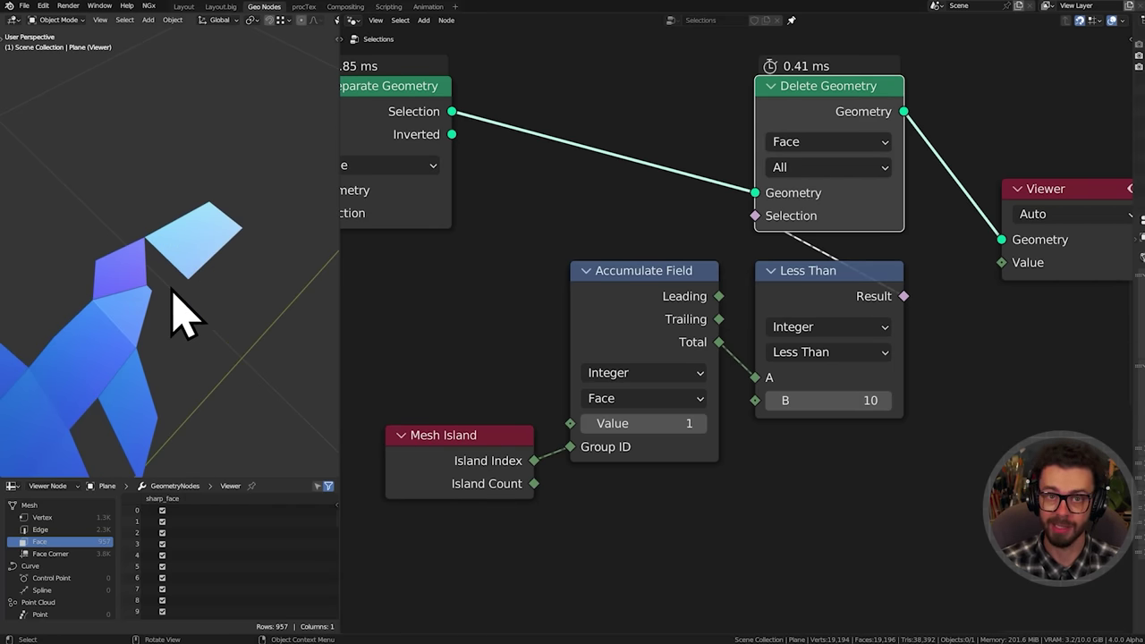
Add a Face Neighbors node and place it directly below the Accumulate Field node
{"action": "middle_click_drag", "start_coordinate": [878, 477], "coordinate": [875, 320]}
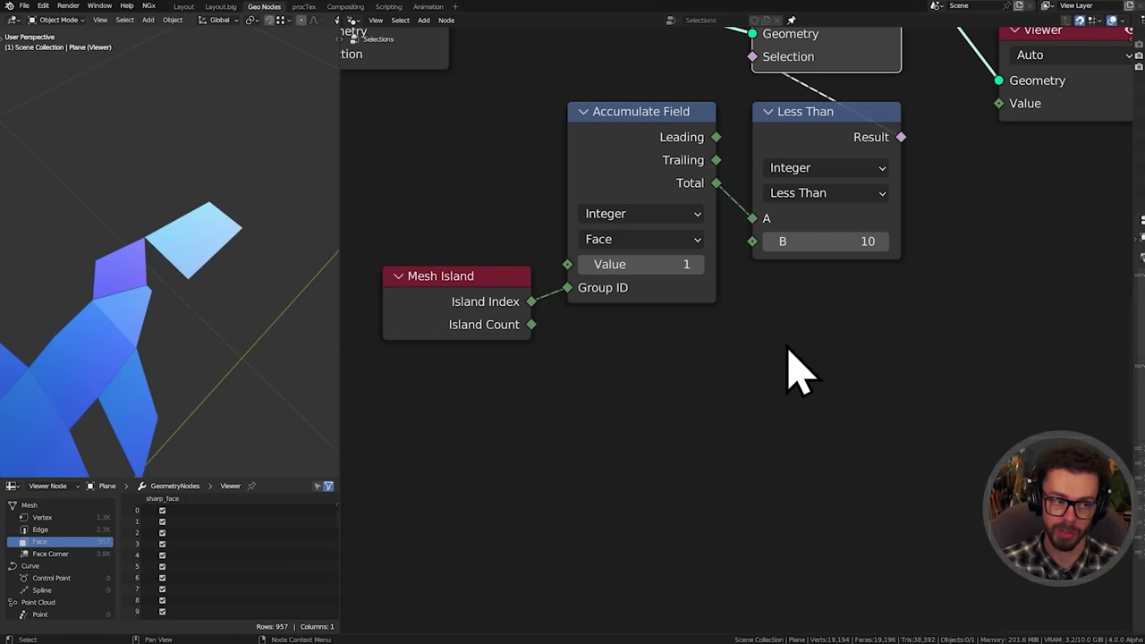
{"action": "key", "text": "shift+a"}
{"action": "mouse_move", "coordinate": [761, 440]}
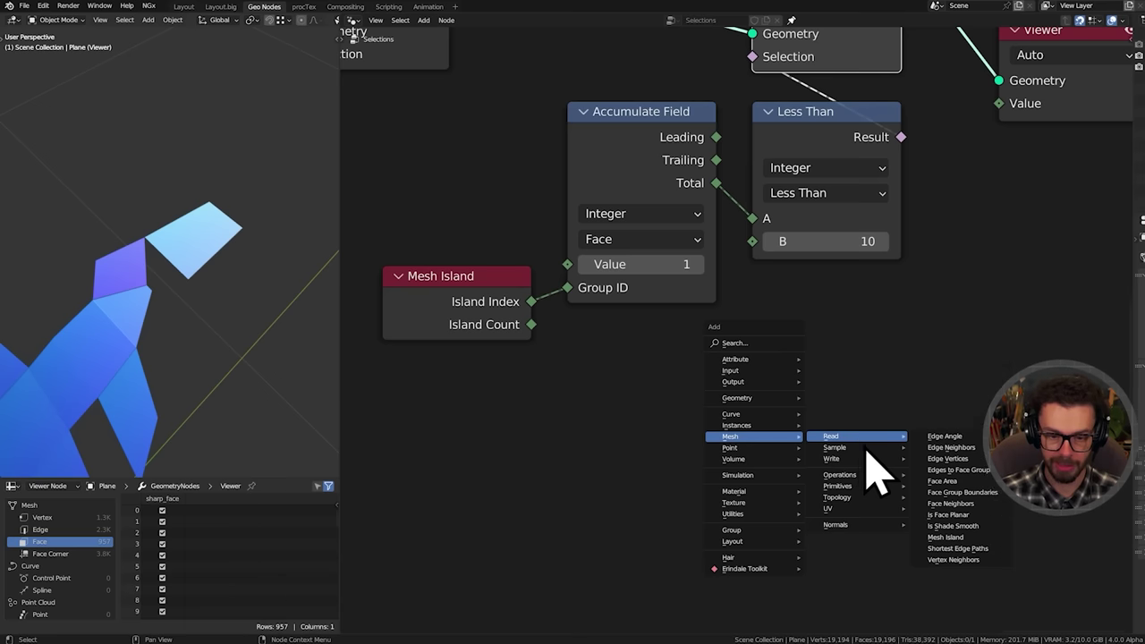
{"action": "mouse_move", "coordinate": [857, 498]}
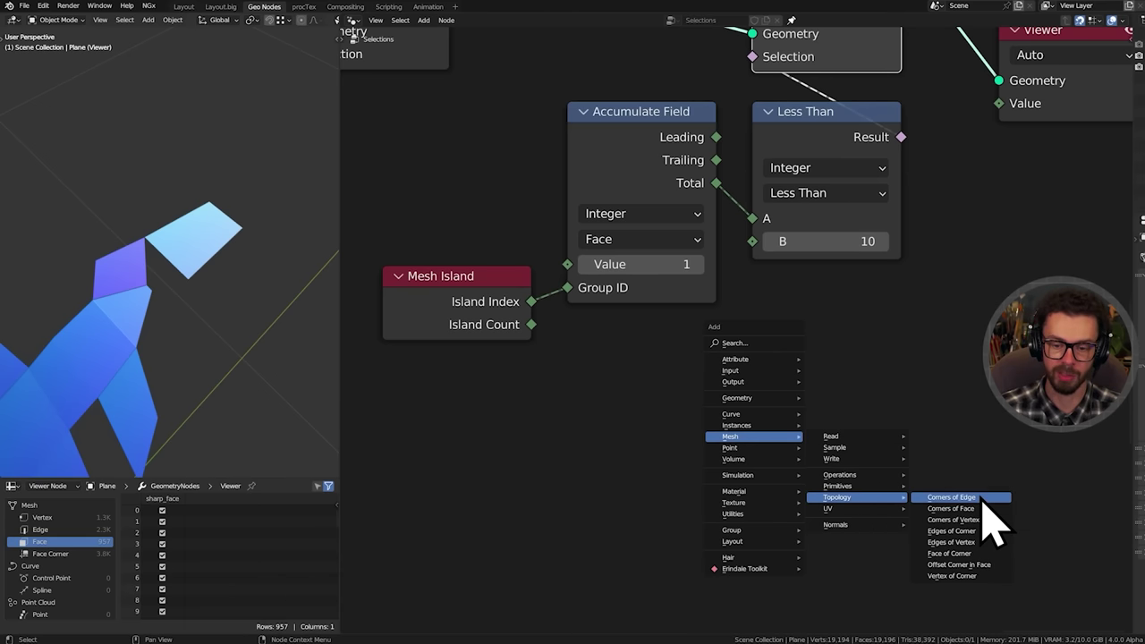
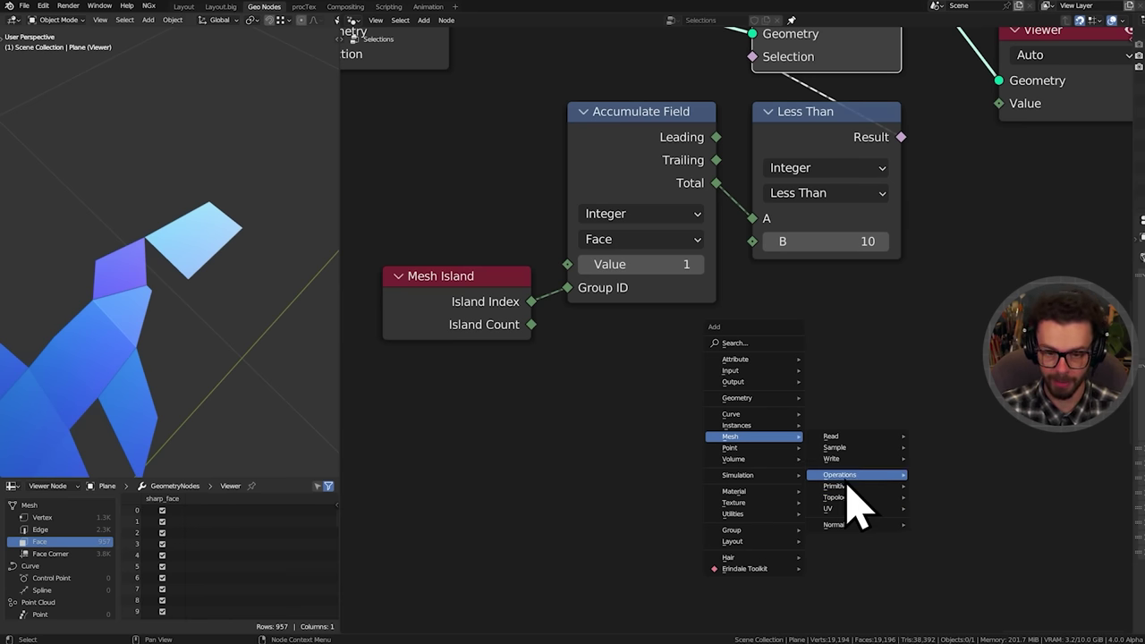
{"action": "mouse_move", "coordinate": [843, 440]}
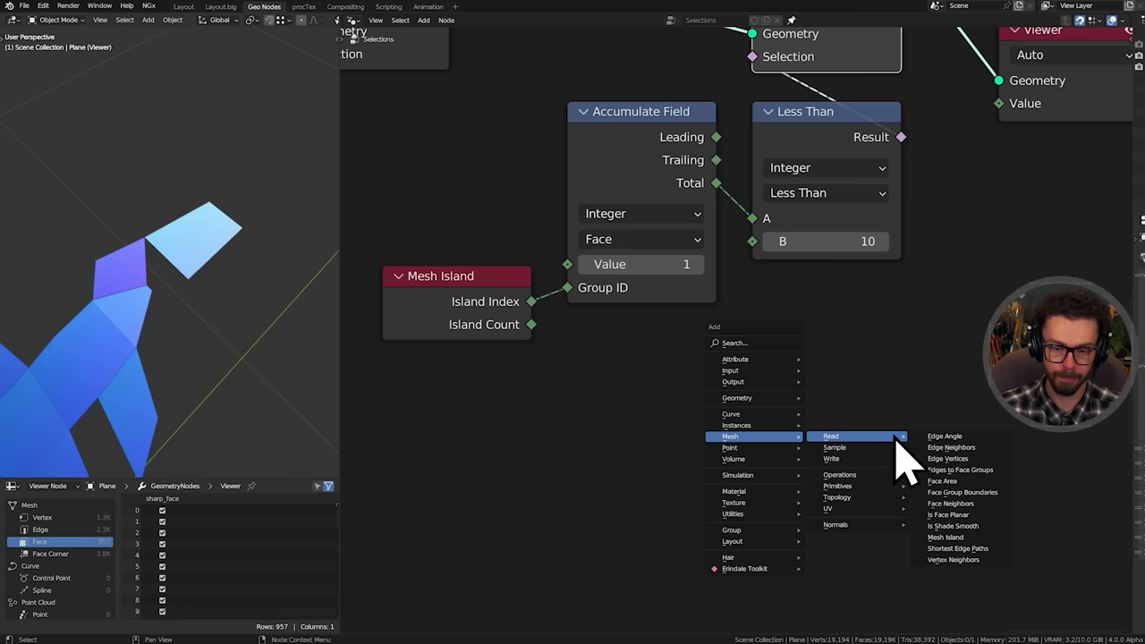
{"action": "left_click", "coordinate": [951, 504]}
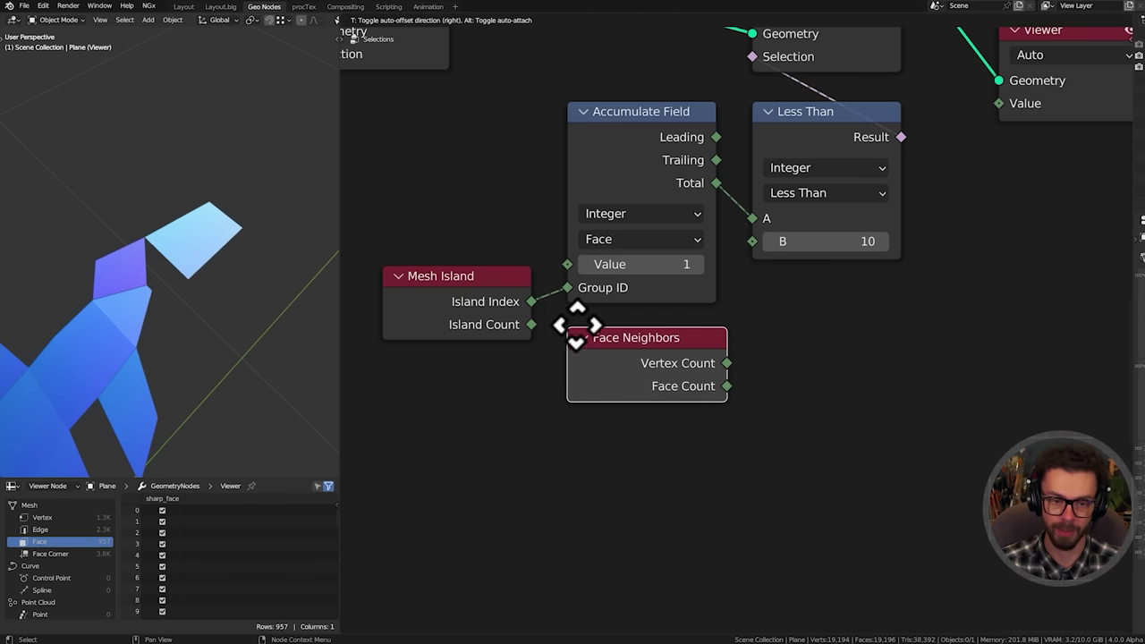
{"action": "left_click", "coordinate": [575, 320]}
{"action": "middle_click_drag", "start_coordinate": [697, 445], "coordinate": [688, 480]}
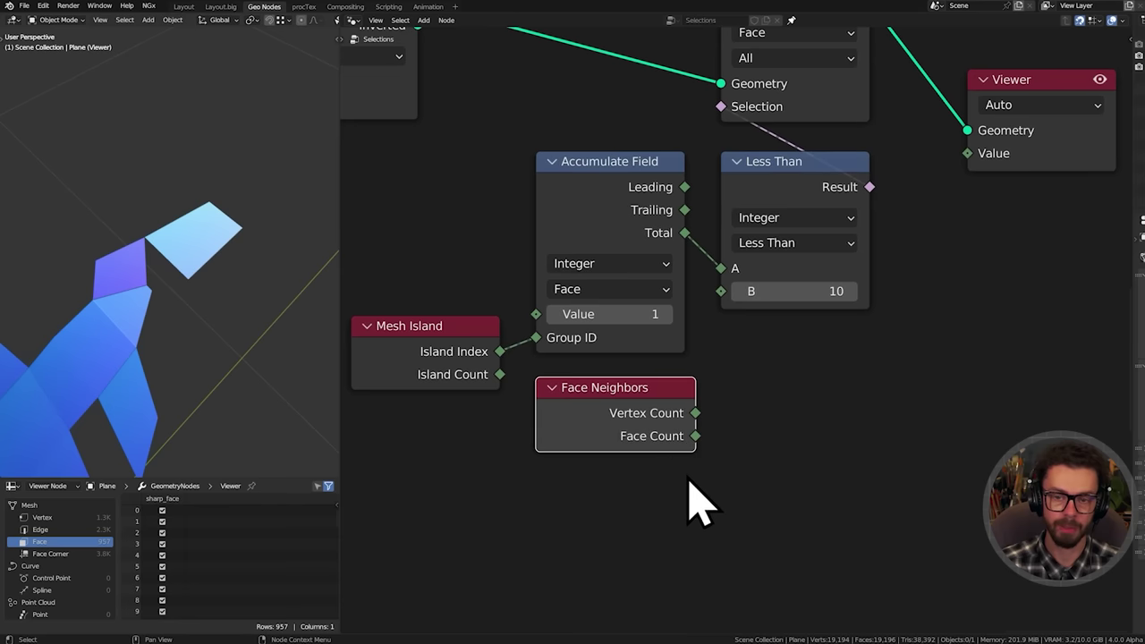
{"action": "left_click", "coordinate": [700, 444]}
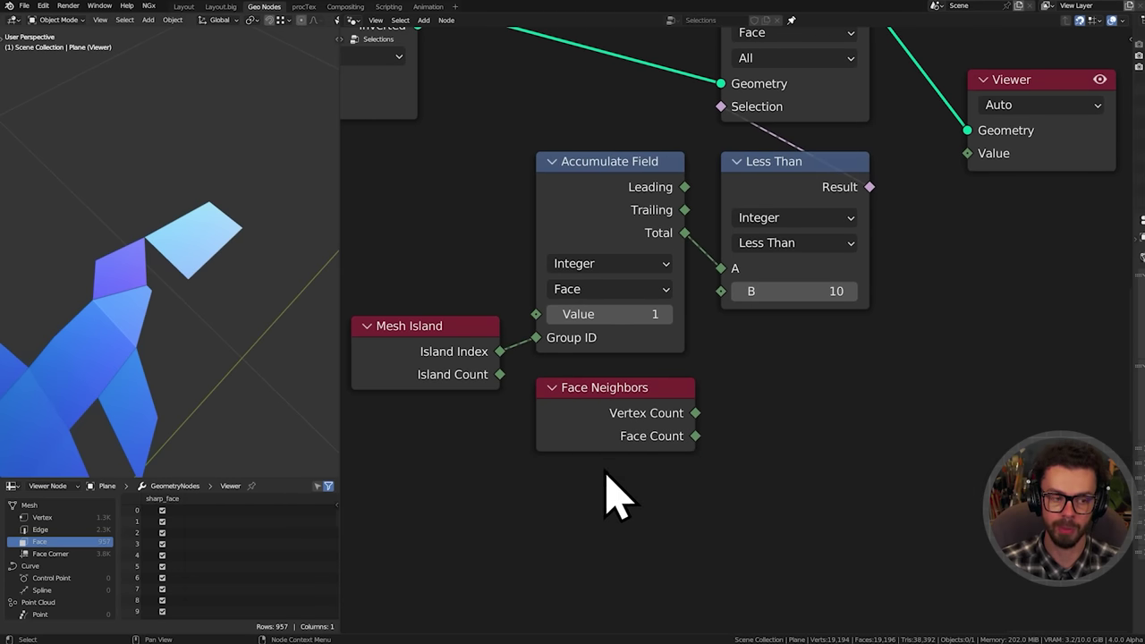
Annotate the faces joined along edges and the outer face touching only at a corner, and erase the annotations
{"action": "middle_click_drag", "start_coordinate": [123, 384], "coordinate": [185, 353]}
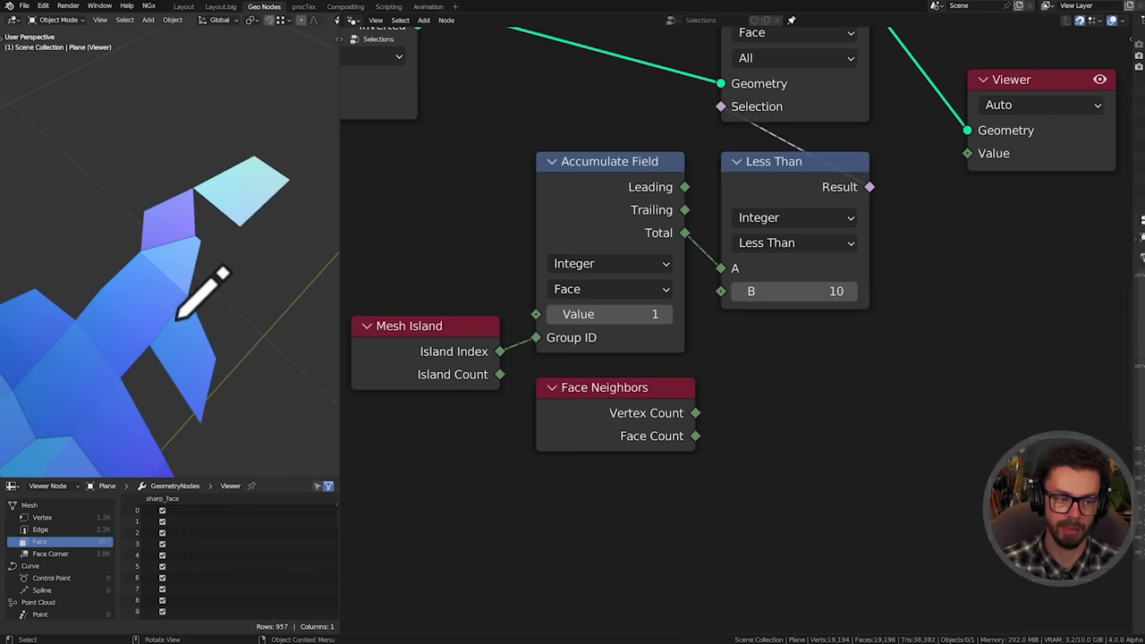
{"action": "mouse_move", "coordinate": [177, 318]}
{"action": "left_mouse_down"}
{"action": "mouse_move", "coordinate": [205, 406]}
{"action": "mouse_move", "coordinate": [225, 348]}
{"action": "mouse_move", "coordinate": [191, 298]}
{"action": "mouse_move", "coordinate": [82, 296]}
{"action": "mouse_move", "coordinate": [82, 225]}
{"action": "mouse_move", "coordinate": [109, 226]}
{"action": "left_mouse_up"}
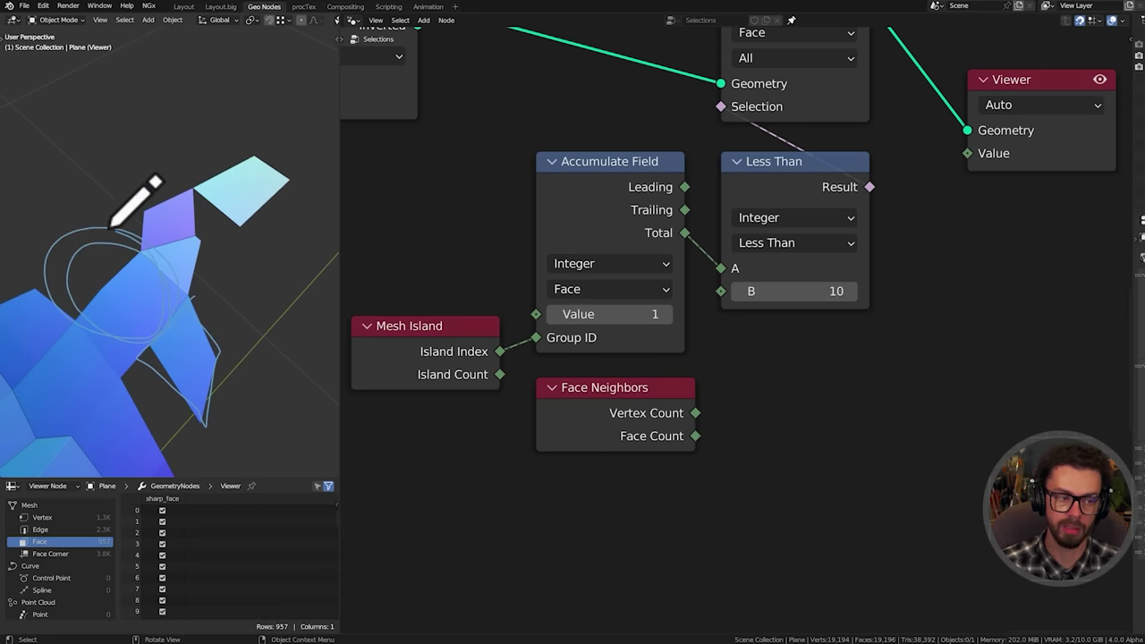
{"action": "mouse_move", "coordinate": [195, 358]}
{"action": "left_mouse_down", "text": "ctrl"}
{"action": "mouse_move", "coordinate": [184, 192]}
{"action": "mouse_move", "coordinate": [224, 388]}
{"action": "mouse_move", "coordinate": [219, 416]}
{"action": "left_mouse_up", "text": "ctrl"}
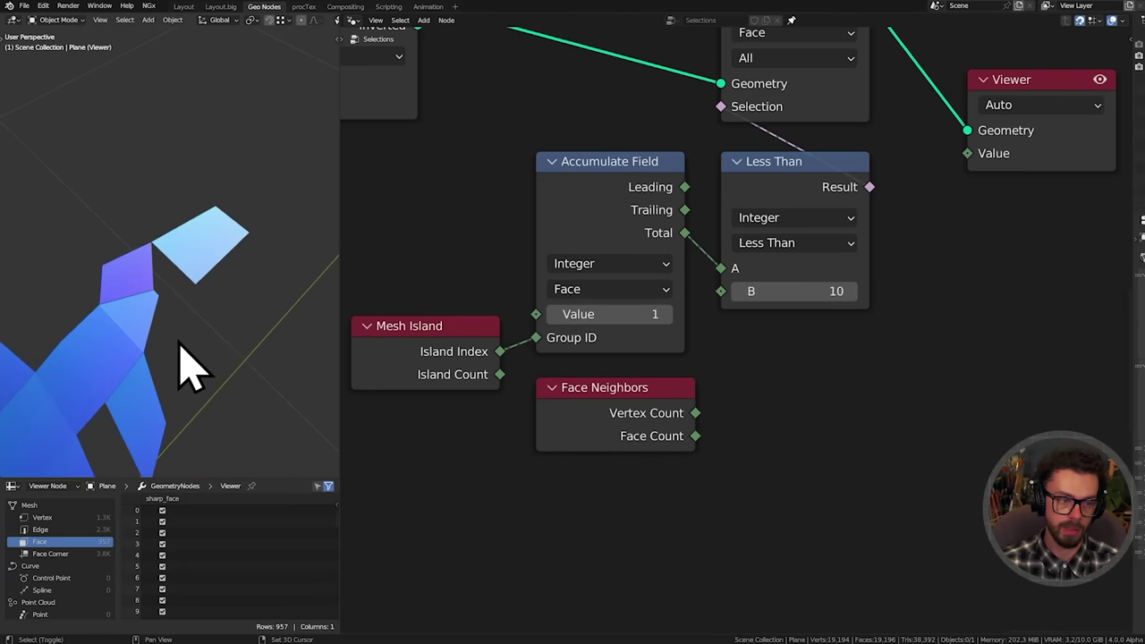
{"action": "mouse_move", "coordinate": [141, 218]}
{"action": "left_mouse_down"}
{"action": "mouse_move", "coordinate": [199, 311]}
{"action": "mouse_move", "coordinate": [257, 204]}
{"action": "mouse_move", "coordinate": [136, 222]}
{"action": "left_mouse_up"}
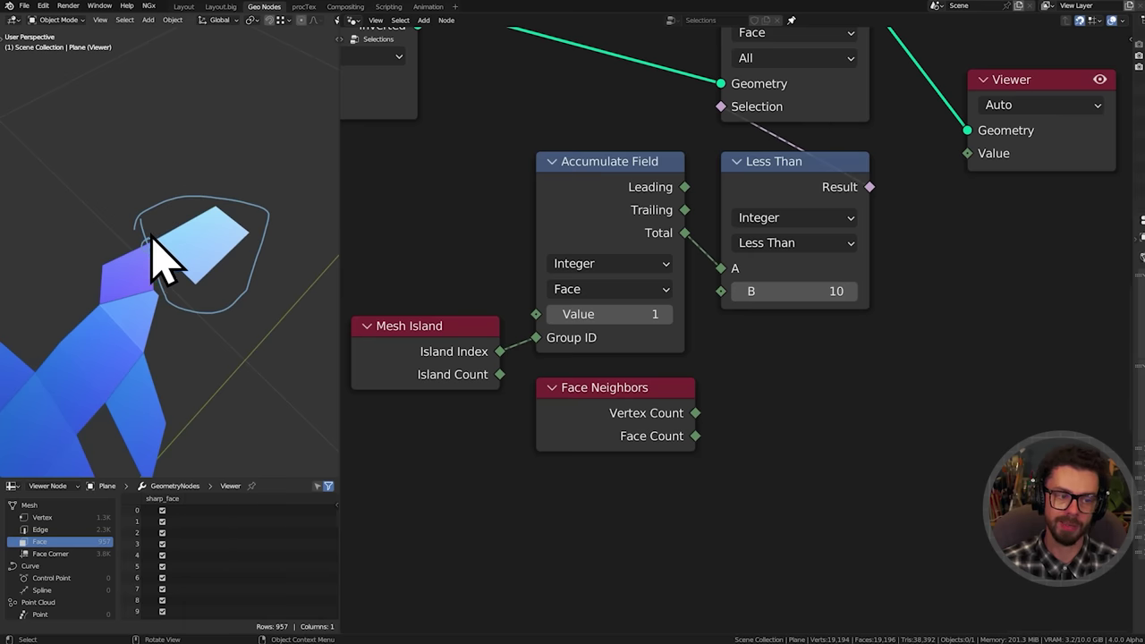
{"action": "mouse_move", "coordinate": [250, 179]}
{"action": "left_mouse_down", "text": "ctrl"}
{"action": "mouse_move", "coordinate": [179, 213]}
{"action": "mouse_move", "coordinate": [170, 273]}
{"action": "left_mouse_up", "text": "ctrl"}
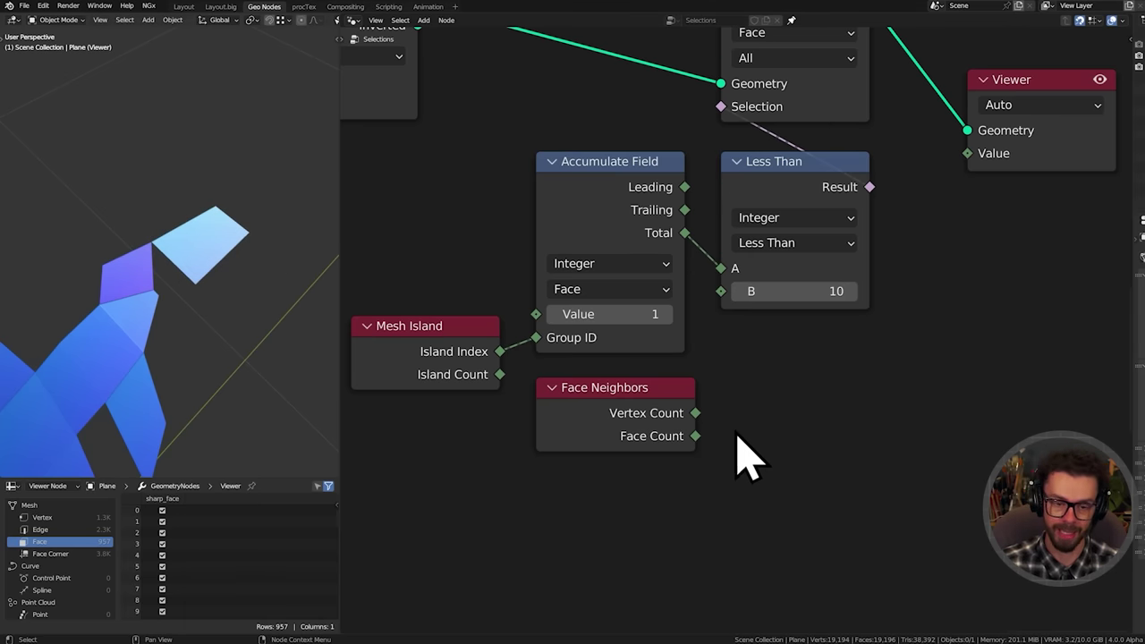
Move the Delete Geometry and Viewer nodes further right to make room beside the Less Than node
{"action": "middle_click_drag", "start_coordinate": [740, 400], "coordinate": [659, 496]}
{"action": "scroll", "coordinate": [659, 496], "scroll_direction": "down", "scroll_amount": 2}
{"action": "middle_click_drag", "start_coordinate": [896, 341], "coordinate": [823, 391]}
{"action": "left_click_drag", "start_coordinate": [977, 266], "coordinate": [581, 186]}
{"action": "key", "text": "g"}
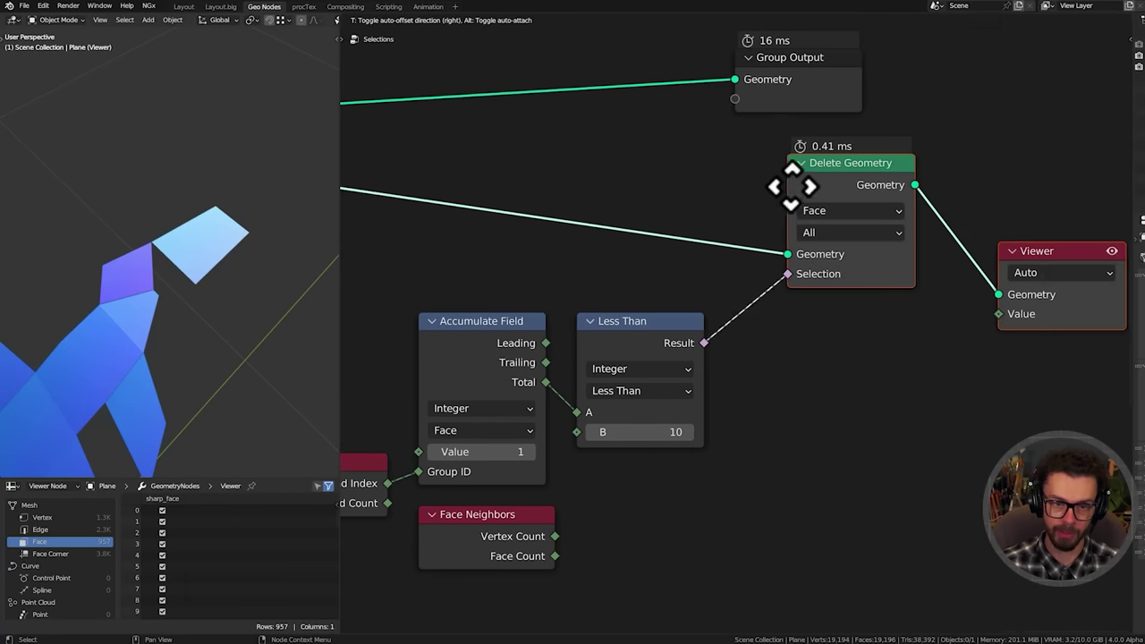
{"action": "left_click", "coordinate": [878, 186]}
{"action": "middle_click_drag", "start_coordinate": [761, 386], "coordinate": [792, 307]}
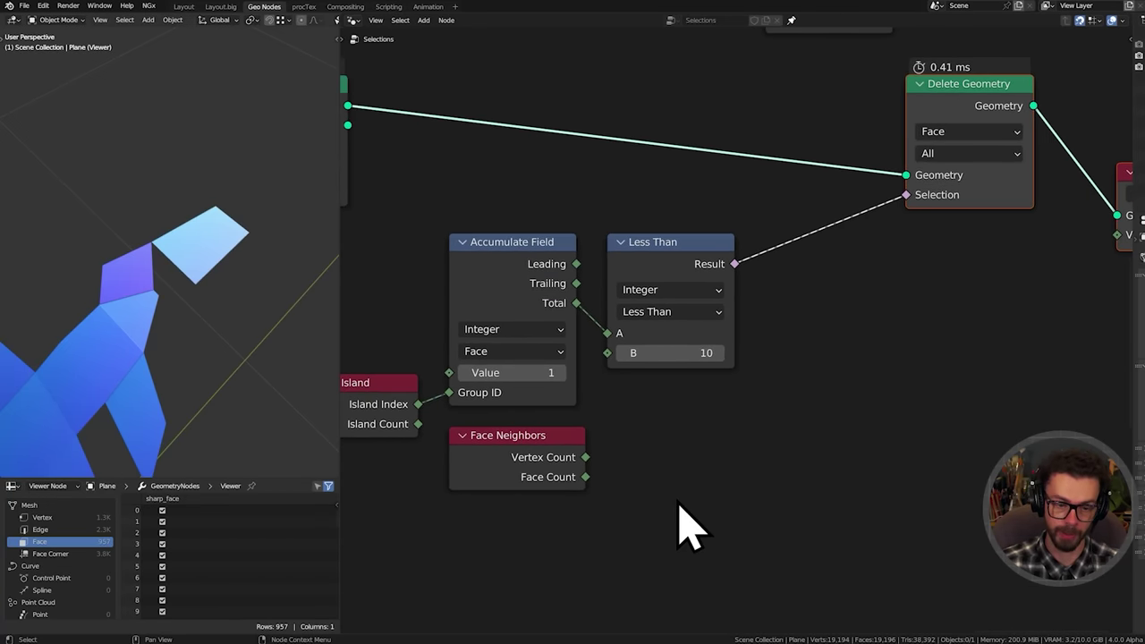
Add an integer Equal node with B at 0 fed by Face Count, place it below Less Than, and reposition Mesh Island
{"action": "middle_click_drag", "start_coordinate": [680, 506], "coordinate": [626, 473]}
{"action": "left_click_drag", "start_coordinate": [598, 454], "coordinate": [716, 438]}
{"action": "type", "text": "eq"}
{"action": "key", "text": "Return"}
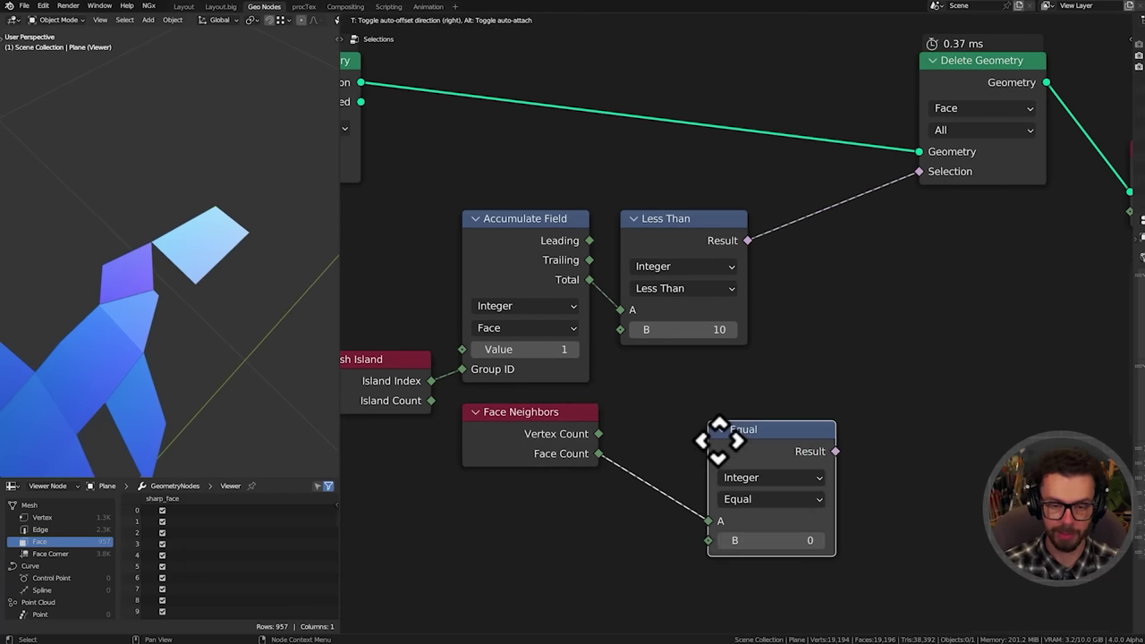
{"action": "left_click", "coordinate": [616, 421]}
{"action": "middle_click_drag", "start_coordinate": [865, 397], "coordinate": [829, 403]}
{"action": "left_click_drag", "start_coordinate": [429, 371], "coordinate": [432, 317]}
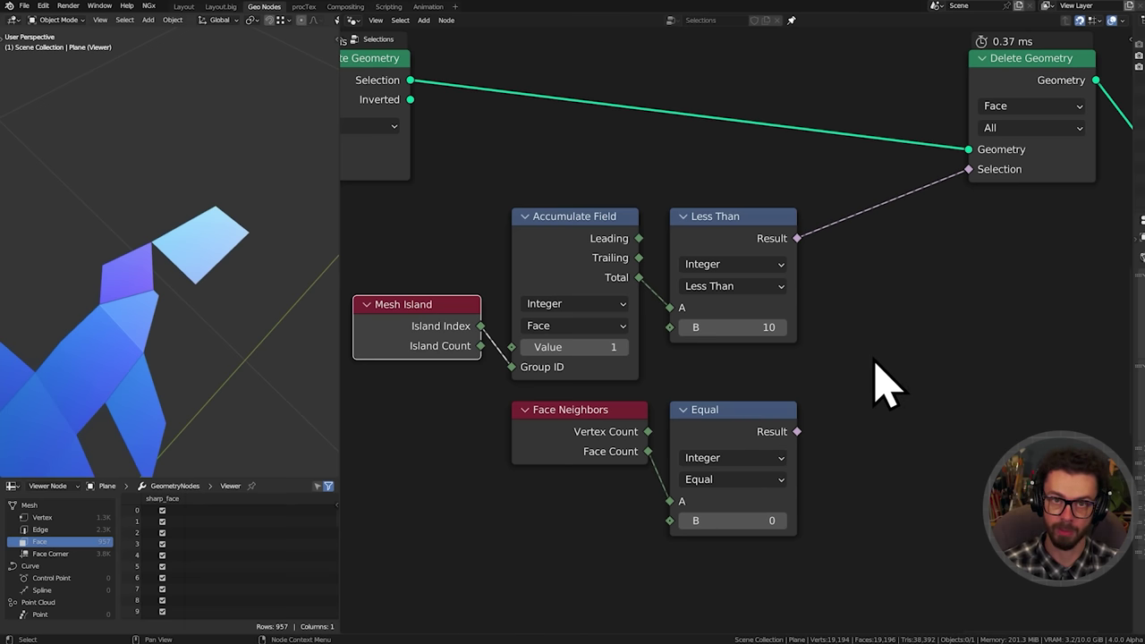
Insert a Boolean Math node set to Or between Less Than and Delete Geometry, with the Equal result as its second input
{"action": "key", "text": "shift+a"}
{"action": "mouse_move", "coordinate": [864, 405]}
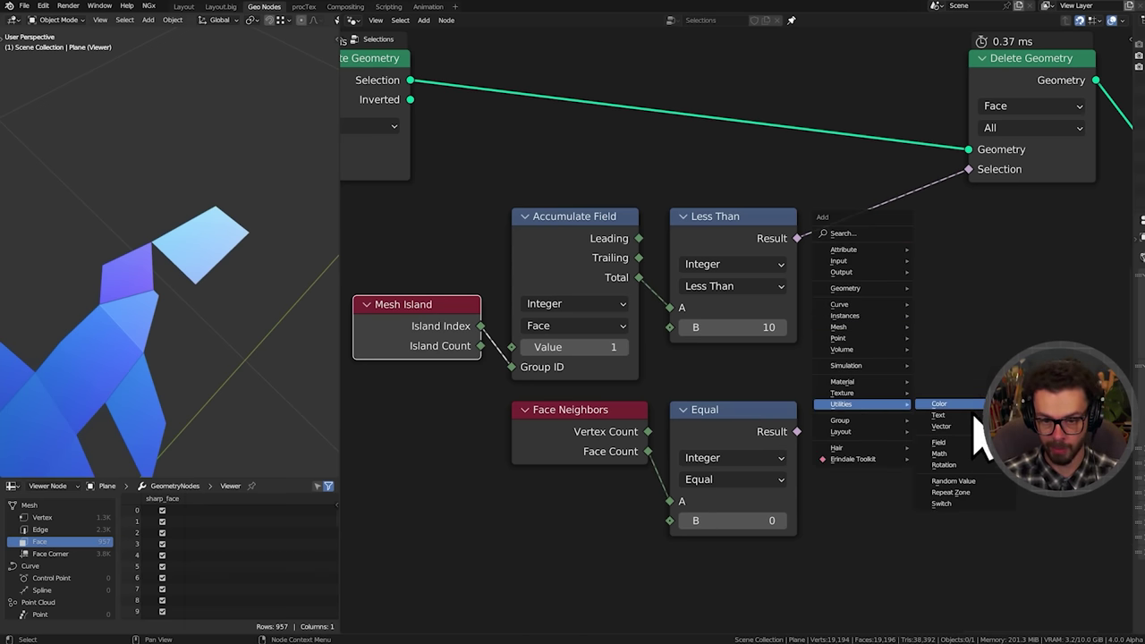
{"action": "mouse_move", "coordinate": [949, 453]}
{"action": "left_click", "coordinate": [1065, 458]}
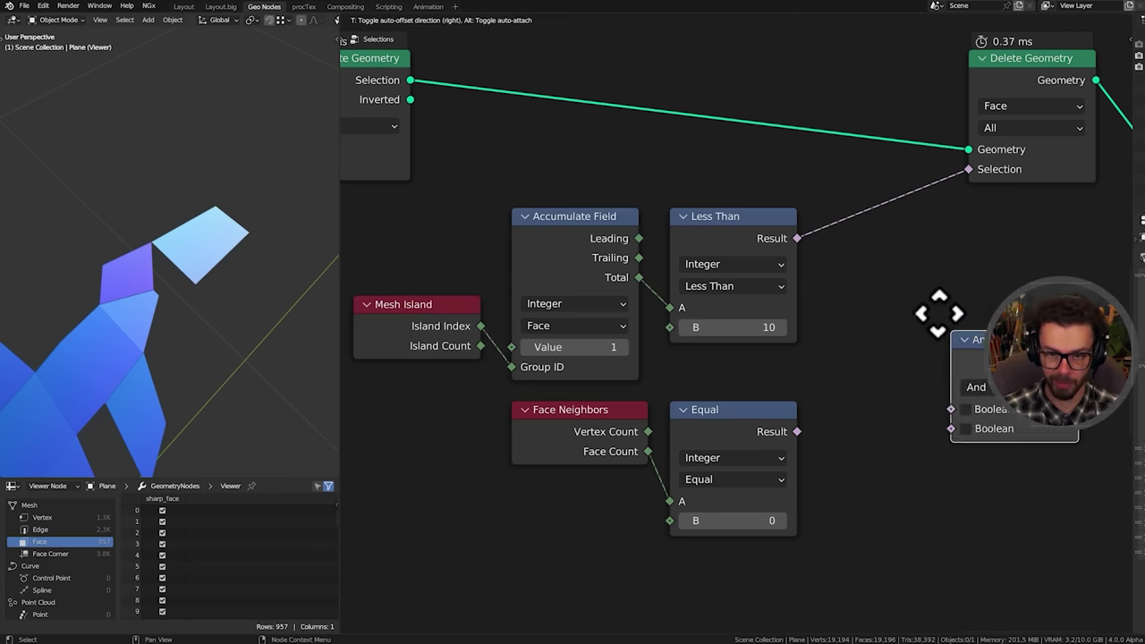
{"action": "left_click", "coordinate": [850, 322]}
{"action": "left_click_drag", "start_coordinate": [847, 307], "coordinate": [798, 434]}
{"action": "middle_click_drag", "start_coordinate": [199, 269], "coordinate": [242, 279]}
{"action": "left_click", "coordinate": [909, 264]}
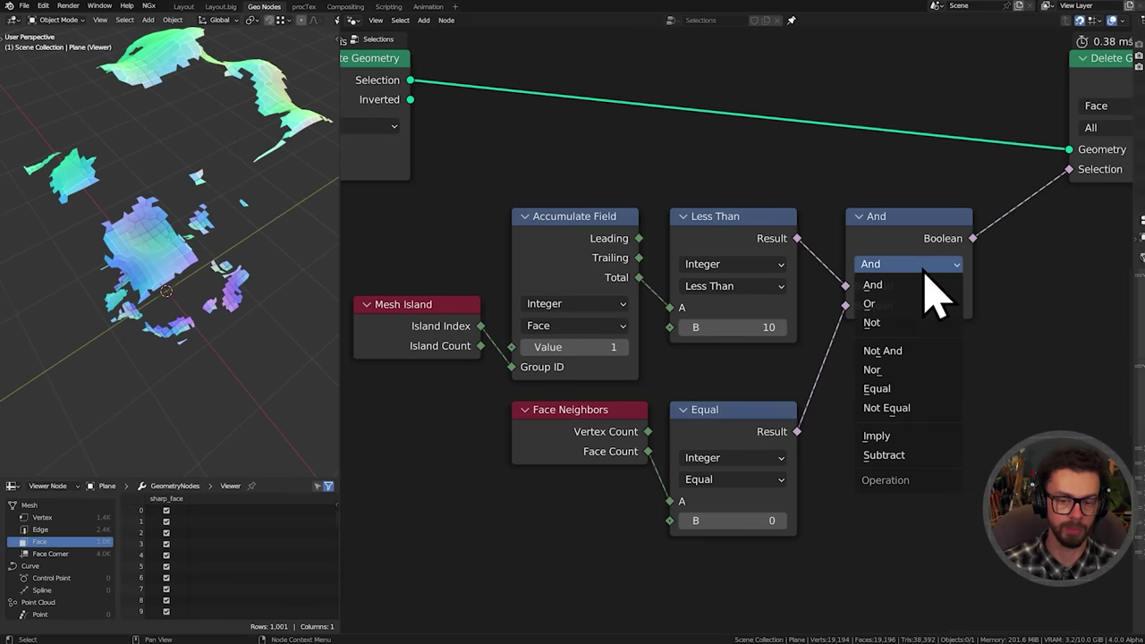
{"action": "left_click", "coordinate": [922, 305]}
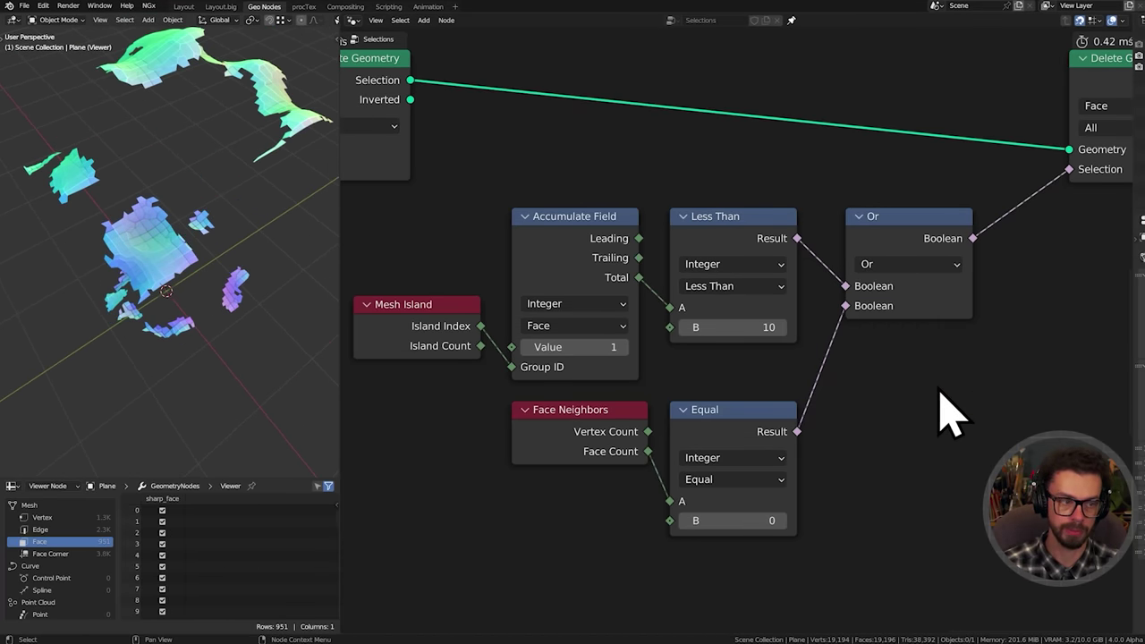
Mute and unmute the Or node repeatedly to compare which faces are deleted, viewing the mesh from several angles
{"action": "middle_click_drag", "start_coordinate": [269, 242], "coordinate": [174, 336]}
{"action": "left_click", "coordinate": [882, 249]}
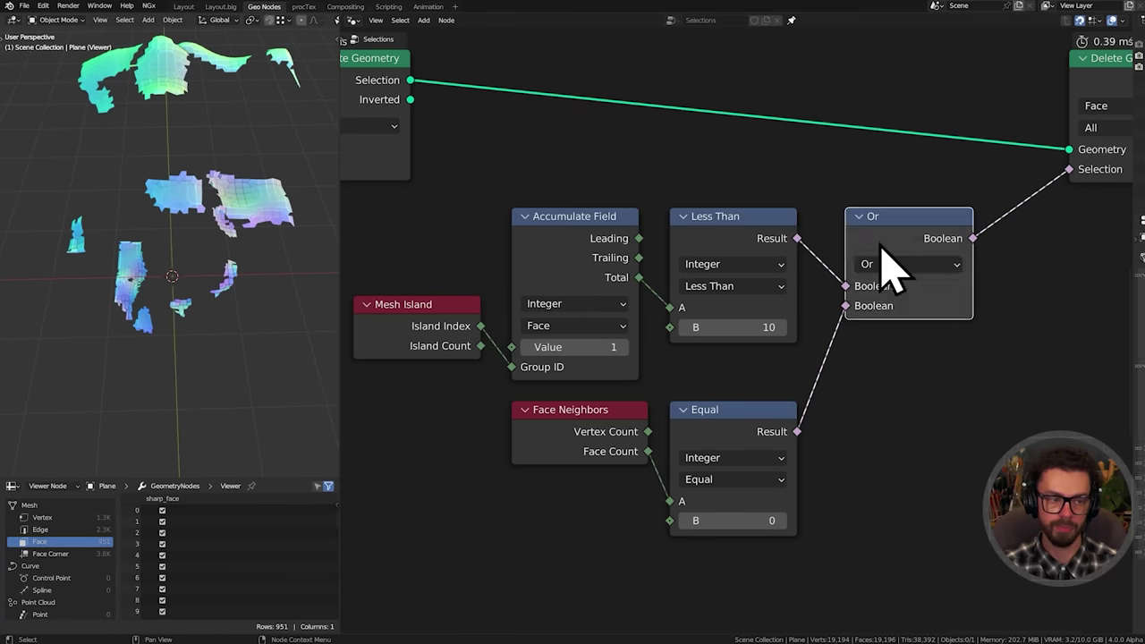
{"action": "key", "text": "m"}
{"action": "key", "text": "m"}
{"action": "key", "text": "m"}
{"action": "key", "text": "m"}
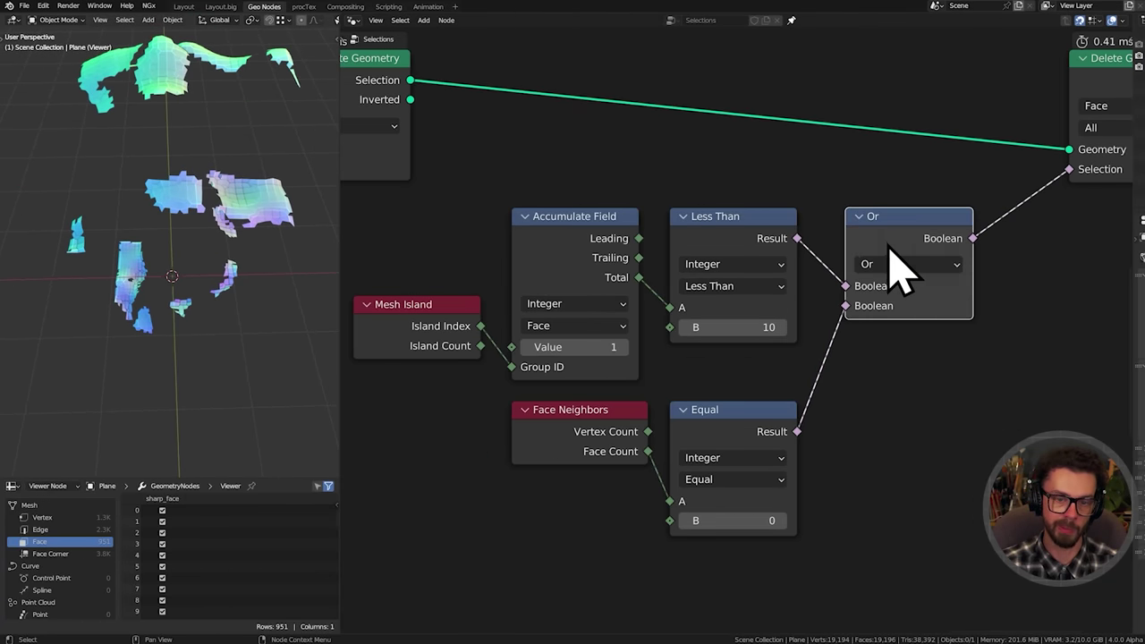
{"action": "key", "text": "m"}
{"action": "key", "text": "m"}
{"action": "key", "text": "m"}
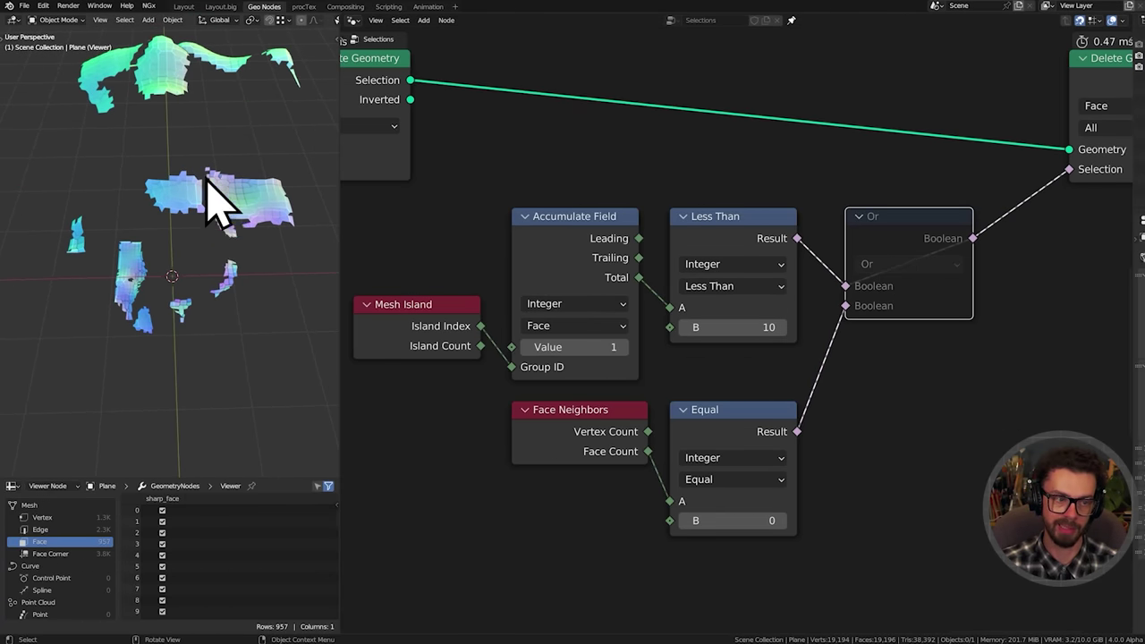
{"action": "middle_click_drag", "start_coordinate": [208, 184], "coordinate": [149, 166]}
{"action": "key", "text": "m"}
{"action": "key", "text": "m"}
{"action": "key", "text": "m"}
{"action": "key", "text": "m"}
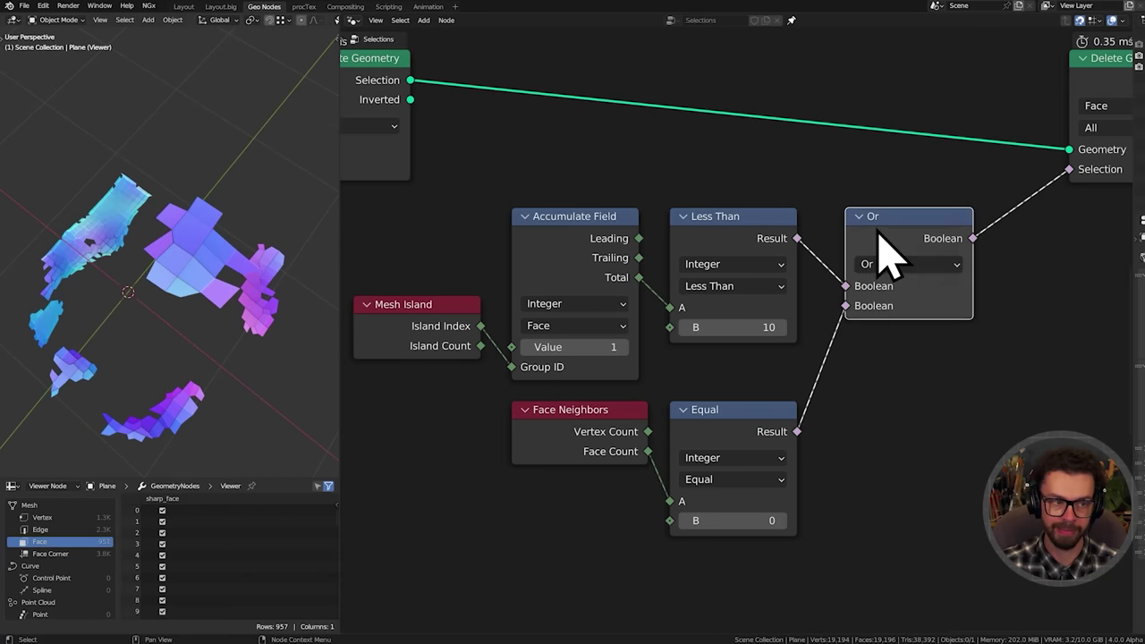
{"action": "key", "text": "m"}
{"action": "key", "text": "m"}
{"action": "key", "text": "m"}
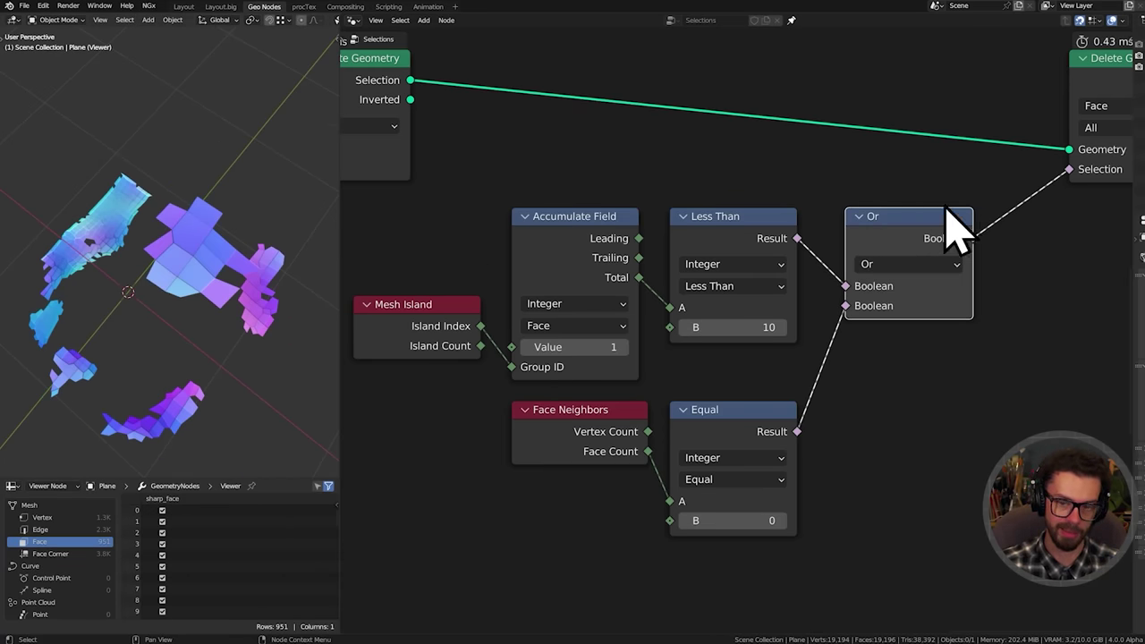
Highlight the island-size branch of nodes and the Face Neighbors branch in turn to review both deletion conditions
{"action": "scroll", "coordinate": [955, 231], "scroll_direction": "down", "scroll_amount": 2}
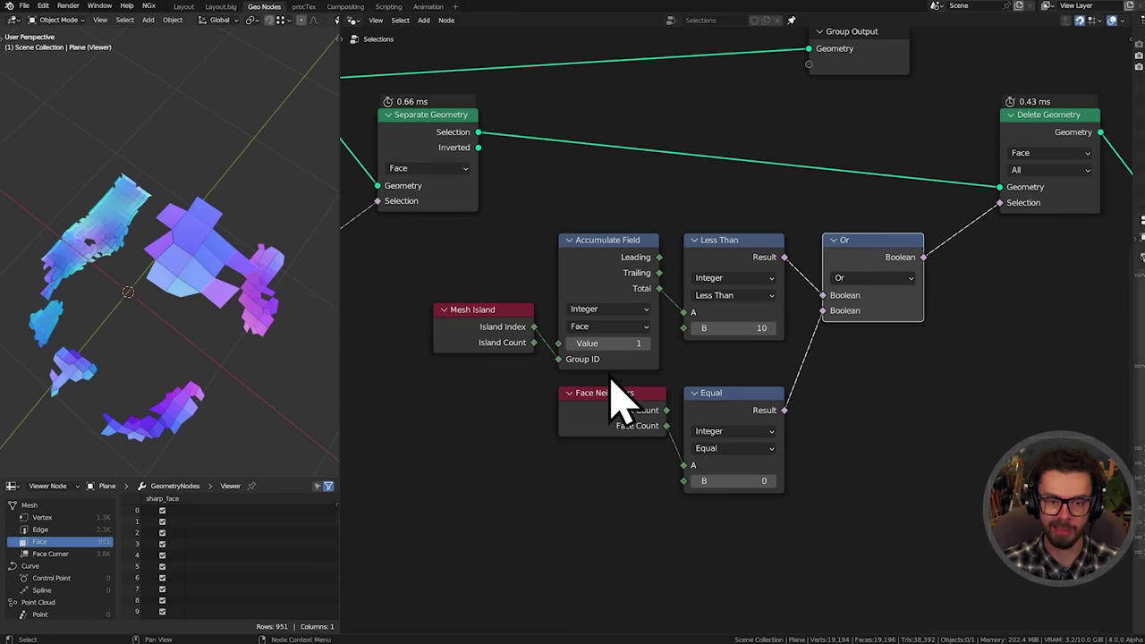
{"action": "left_click_drag", "start_coordinate": [484, 277], "coordinate": [801, 376]}
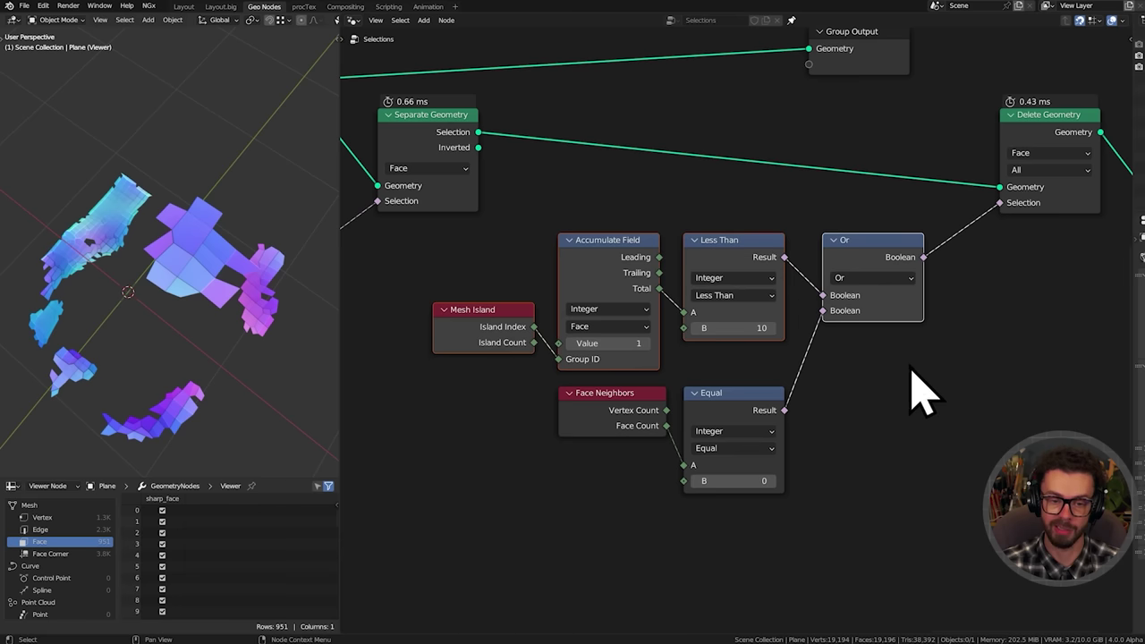
{"action": "left_click_drag", "start_coordinate": [922, 582], "coordinate": [483, 425]}
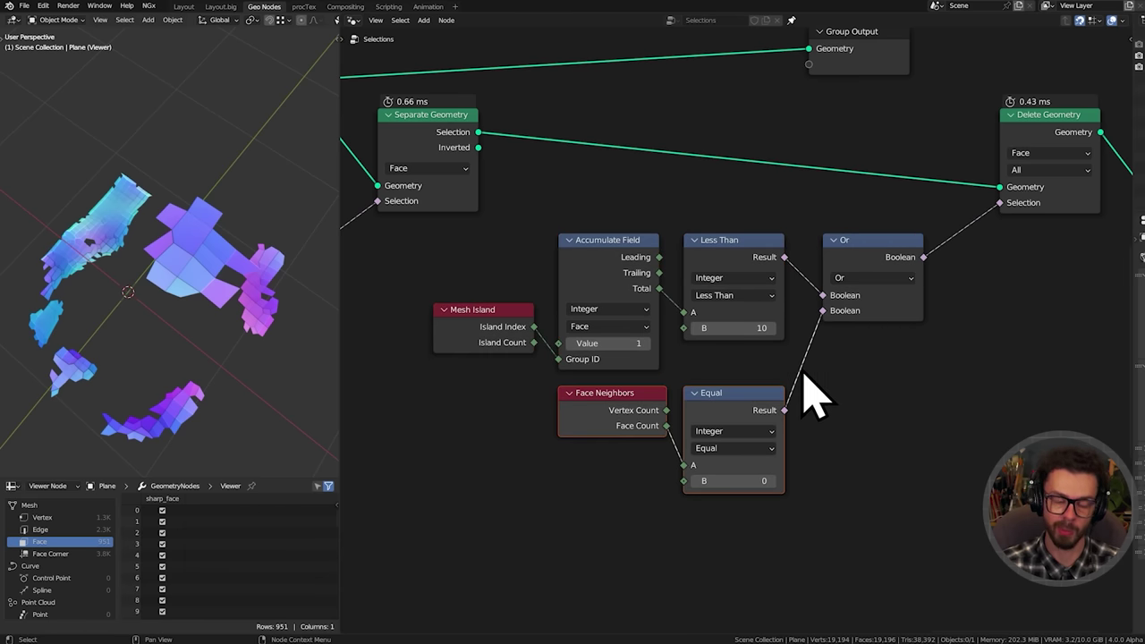
Move the Delete Geometry node closer to the Or node and view the remaining mesh islands
{"action": "middle_click_drag", "start_coordinate": [908, 302], "coordinate": [621, 334]}
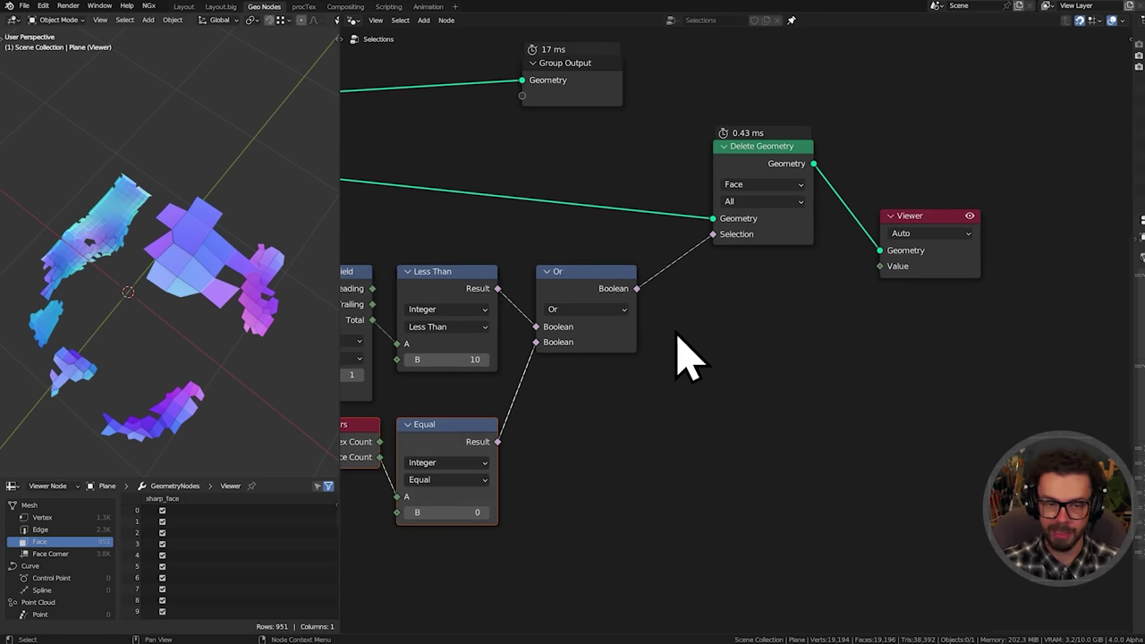
{"action": "left_click_drag", "start_coordinate": [783, 169], "coordinate": [745, 196]}
{"action": "middle_click_drag", "start_coordinate": [173, 281], "coordinate": [179, 253]}
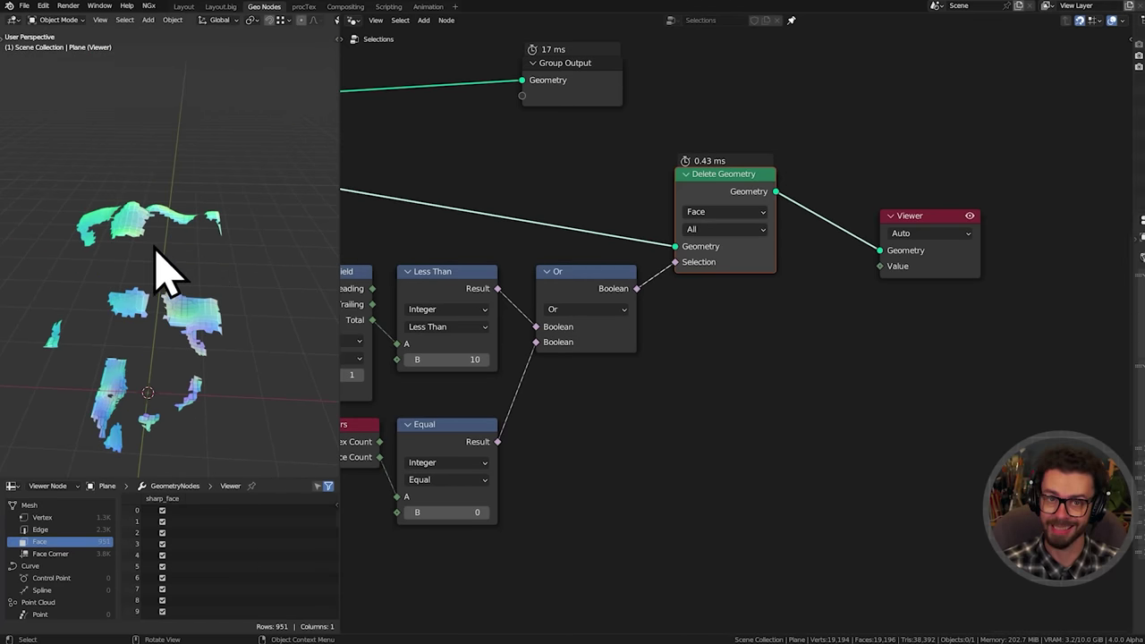
Duplicate the Mesh Island and Accumulate Field nodes and place the copies below and right of Delete Geometry
{"action": "middle_click_drag", "start_coordinate": [725, 274], "coordinate": [680, 284], "text": "ctrl"}
{"action": "left_click_drag", "start_coordinate": [474, 283], "coordinate": [612, 351]}
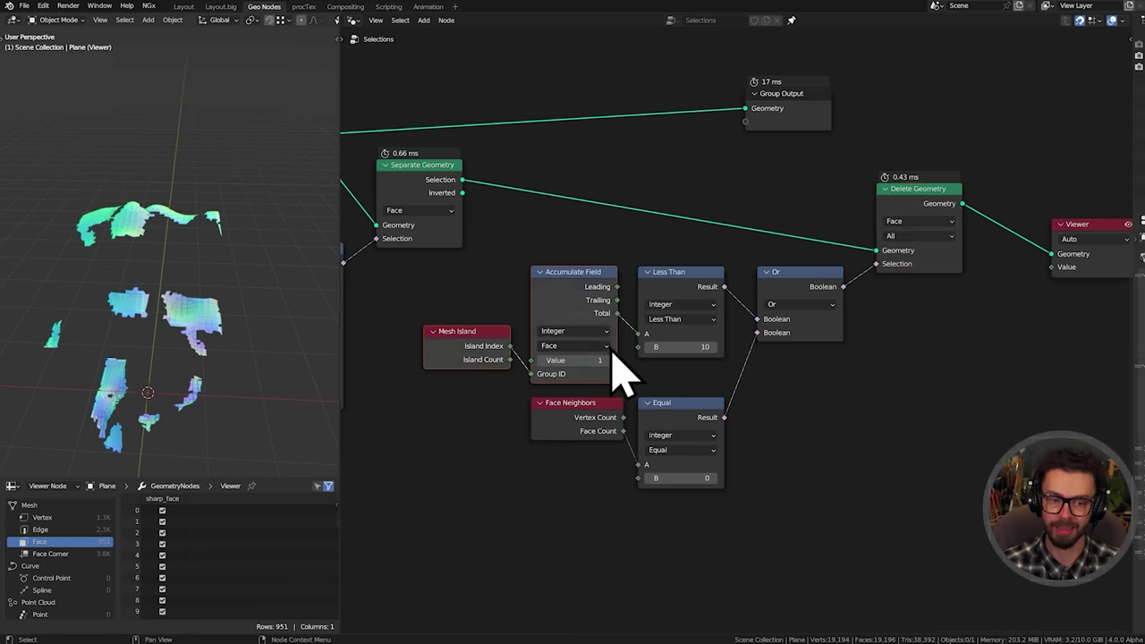
{"action": "middle_click_drag", "start_coordinate": [614, 342], "coordinate": [529, 312]}
{"action": "key", "text": "shift+d"}
{"action": "left_click", "coordinate": [983, 329]}
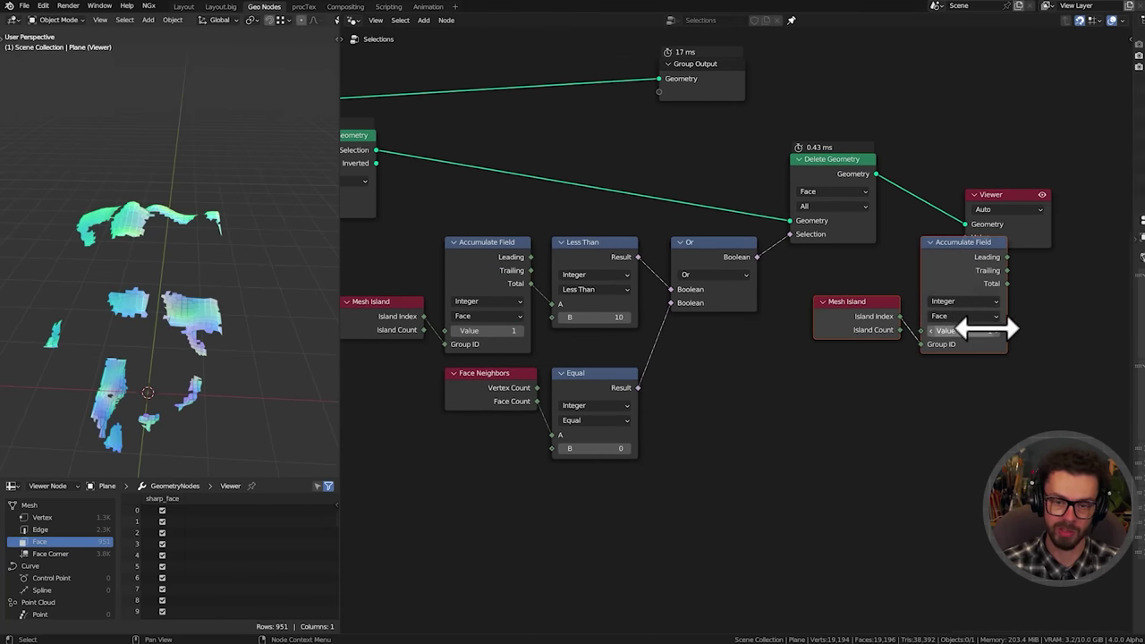
{"action": "middle_click_drag", "start_coordinate": [986, 329], "coordinate": [803, 353]}
{"action": "key", "text": "g"}
{"action": "left_click", "coordinate": [922, 376]}
Move the Viewer node further right, above the duplicated Accumulate Field node
{"action": "middle_click_drag", "start_coordinate": [920, 332], "coordinate": [805, 393]}
{"action": "left_click_drag", "start_coordinate": [660, 345], "coordinate": [700, 299]}
{"action": "key", "text": "g"}
{"action": "left_click", "coordinate": [856, 235]}
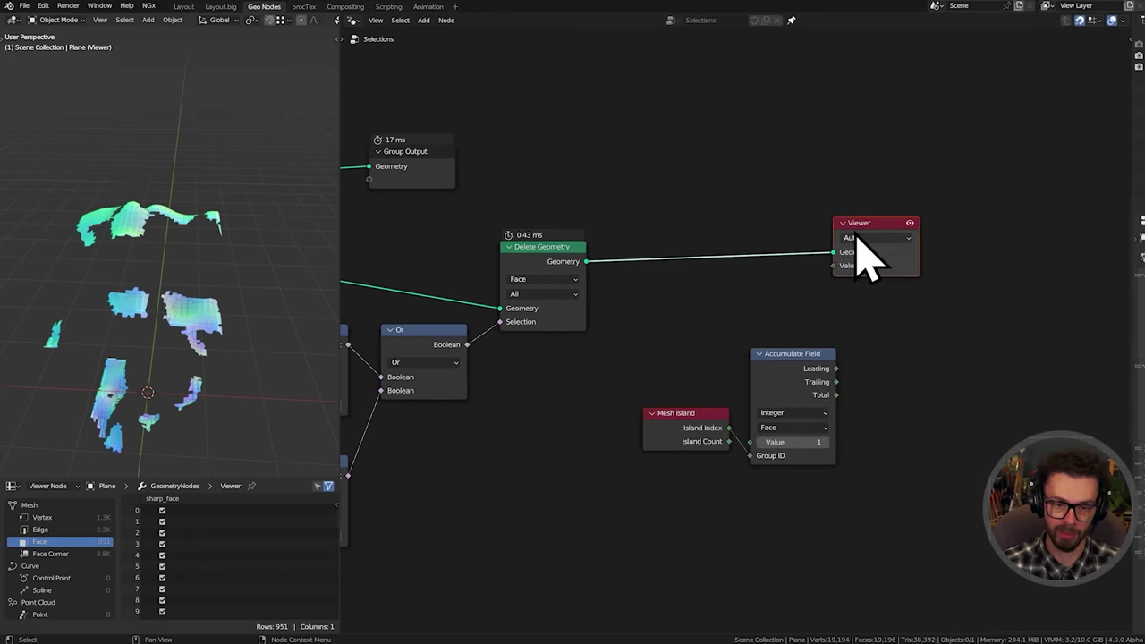
Hide the unused Island Count output on the duplicated Mesh Island node and move the duplicated nodes lower
{"action": "scroll", "coordinate": [805, 398], "scroll_direction": "up", "scroll_amount": 3}
{"action": "key", "text": "ctrl+h"}
{"action": "left_click_drag", "start_coordinate": [637, 438], "coordinate": [634, 473]}
{"action": "left_click_drag", "start_coordinate": [587, 383], "coordinate": [806, 487]}
{"action": "left_click_drag", "start_coordinate": [805, 366], "coordinate": [805, 460]}
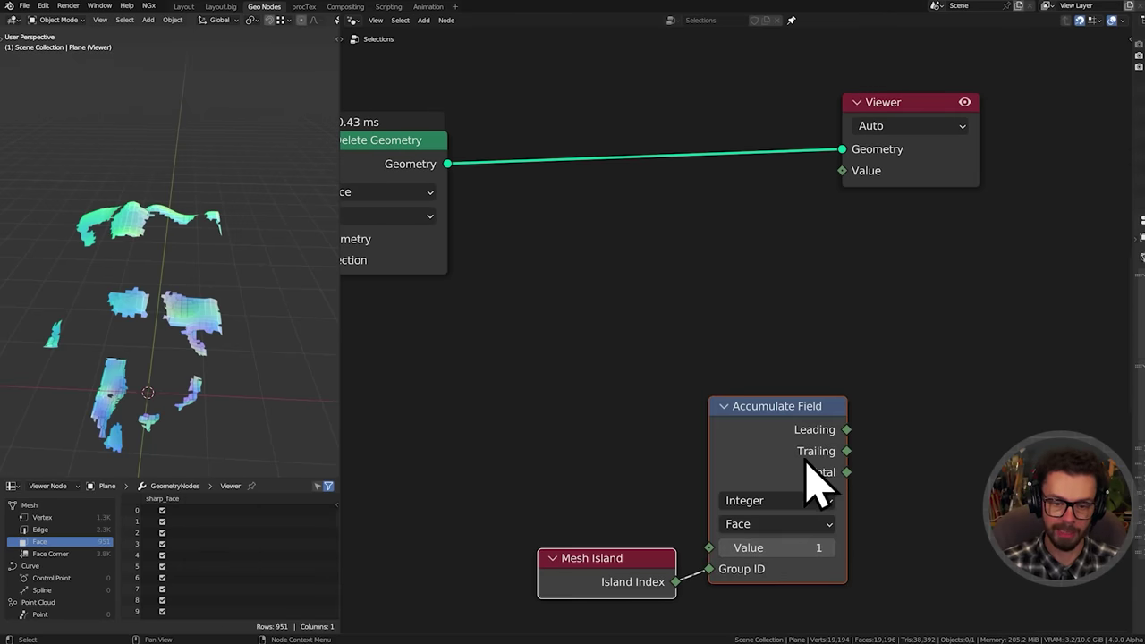
{"action": "left_click", "coordinate": [762, 437]}
{"action": "middle_click_drag", "start_coordinate": [767, 425], "coordinate": [699, 332]}
{"action": "left_click_drag", "start_coordinate": [700, 338], "coordinate": [760, 433]}
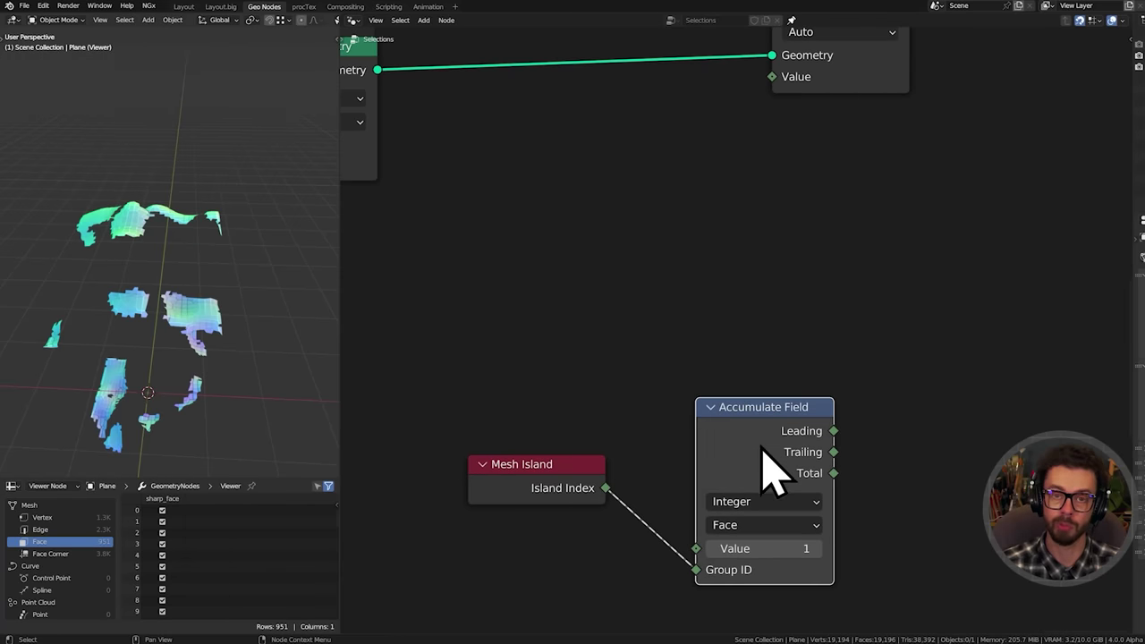
Duplicate the Accumulate Field node above itself, keeping its Island Index link, and set the copy's data type to Vector
{"action": "key", "text": "shift+d"}
{"action": "left_click", "coordinate": [755, 171]}
{"action": "left_click", "coordinate": [765, 217]}
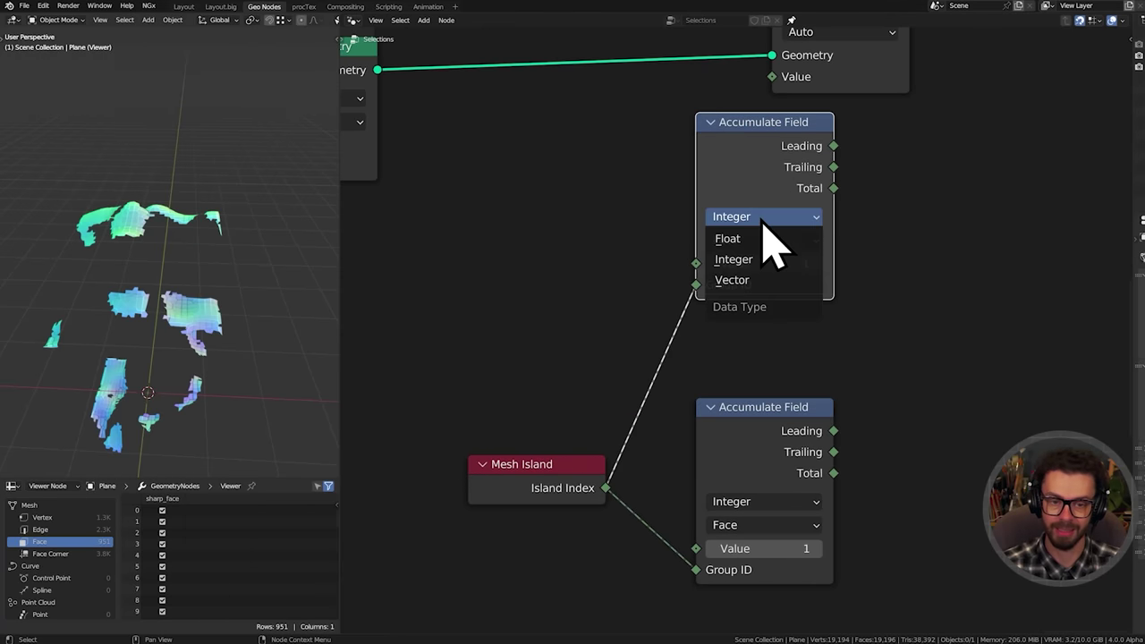
{"action": "left_click", "coordinate": [760, 279]}
Add a Position node feeding the Value input of the vector Accumulate Field
{"action": "left_click_drag", "start_coordinate": [696, 266], "coordinate": [605, 266]}
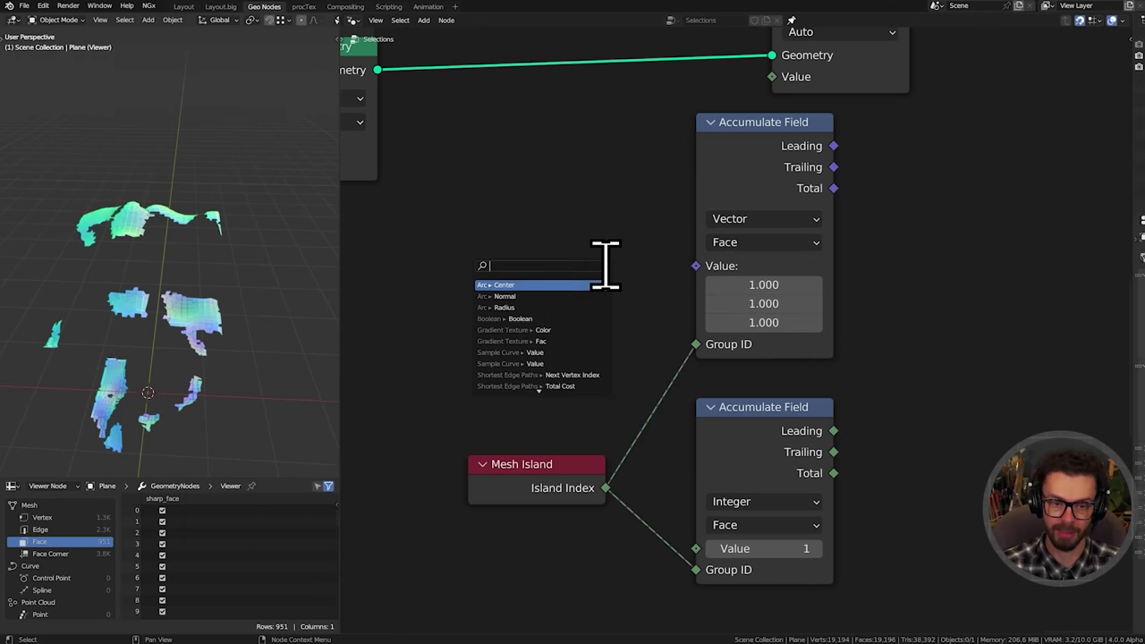
{"action": "type", "text": "pos"}
{"action": "key", "text": "Return"}
{"action": "left_click", "coordinate": [605, 265]}
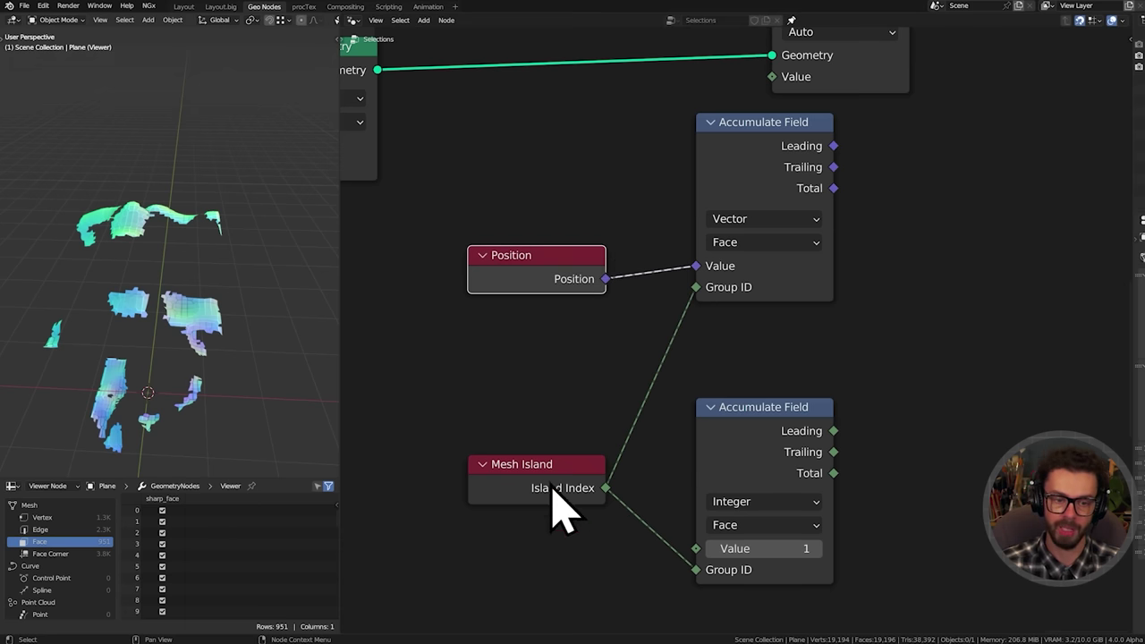
Arrange Mesh Island under Position and stack the two Accumulate Field nodes closely, shifting the whole group beneath the Viewer
{"action": "left_click_drag", "start_coordinate": [552, 488], "coordinate": [545, 373]}
{"action": "left_click_drag", "start_coordinate": [736, 412], "coordinate": [819, 355]}
{"action": "left_click_drag", "start_coordinate": [917, 451], "coordinate": [508, 223]}
{"action": "key", "text": "g"}
{"action": "left_click", "coordinate": [647, 310]}
{"action": "left_click", "coordinate": [907, 312]}
{"action": "middle_click_drag", "start_coordinate": [917, 338], "coordinate": [846, 362]}
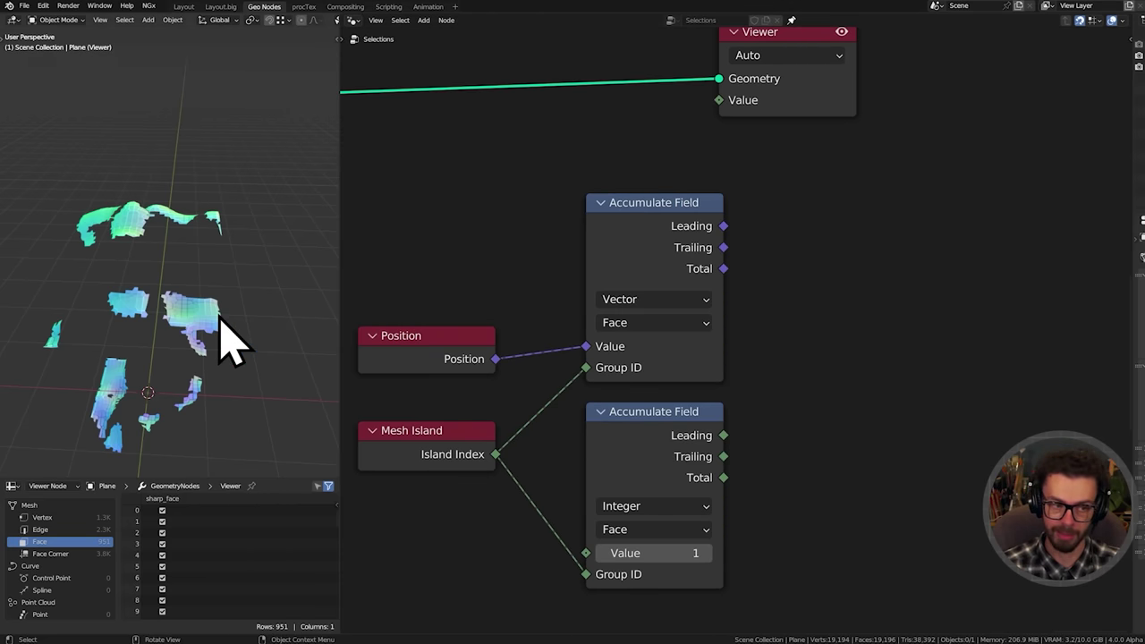
Add a Vector Math Divide node fed by the vector Accumulate Field's Total and place it to the right
{"action": "middle_click_drag", "start_coordinate": [519, 534], "coordinate": [535, 500]}
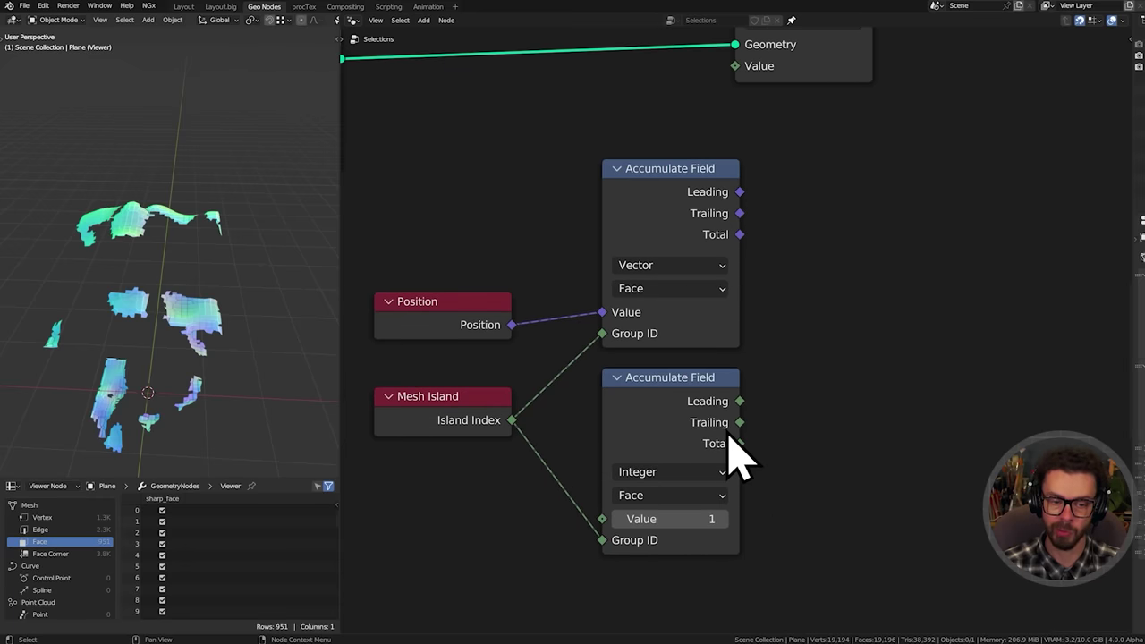
{"action": "middle_click_drag", "start_coordinate": [760, 296], "coordinate": [734, 346]}
{"action": "left_click_drag", "start_coordinate": [721, 283], "coordinate": [902, 296]}
{"action": "type", "text": "div"}
{"action": "key", "text": "Return"}
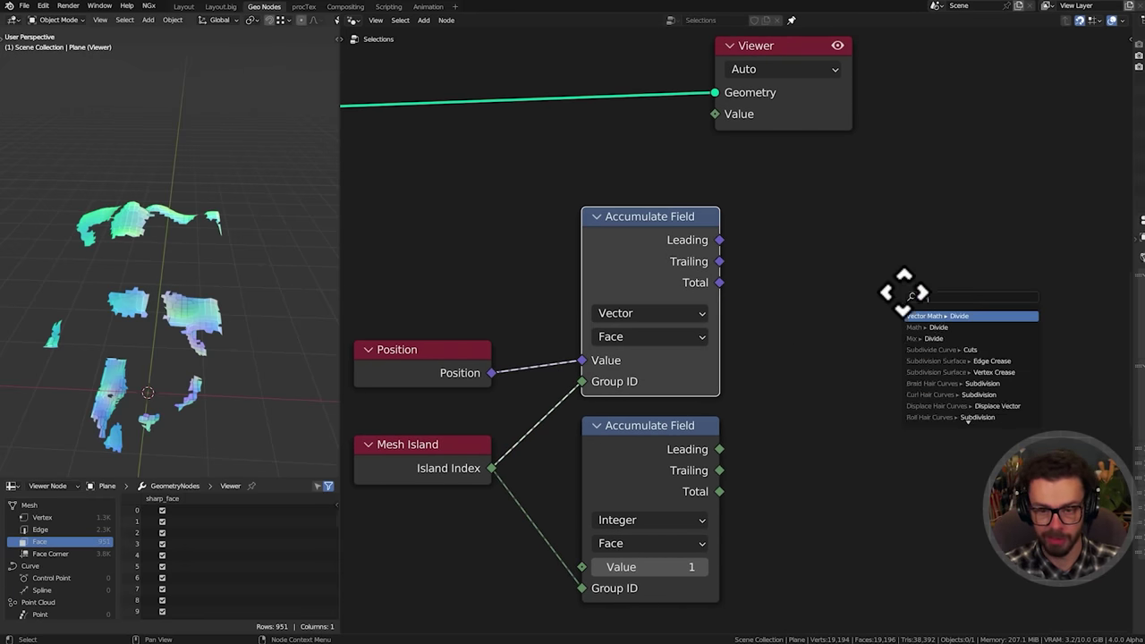
{"action": "left_click", "coordinate": [809, 277]}
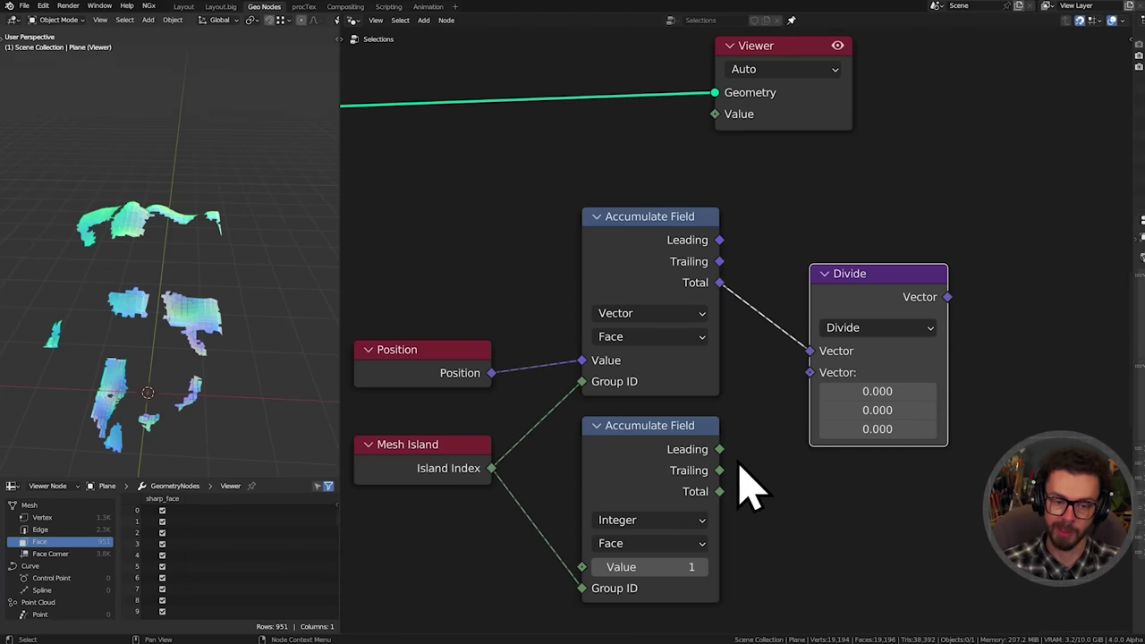
Connect the integer Accumulate Field's Total to Divide's second Vector input and preview the Divide result in the Viewer
{"action": "left_click_drag", "start_coordinate": [719, 492], "coordinate": [811, 374]}
{"action": "middle_click_drag", "start_coordinate": [831, 537], "coordinate": [778, 483]}
{"action": "left_click", "coordinate": [855, 375], "text": "ctrl+shift"}
{"action": "left_click_drag", "start_coordinate": [716, 103], "coordinate": [224, 309]}
{"action": "middle_click_drag", "start_coordinate": [216, 284], "coordinate": [186, 265]}
{"action": "middle_click_drag", "start_coordinate": [606, 365], "coordinate": [689, 305]}
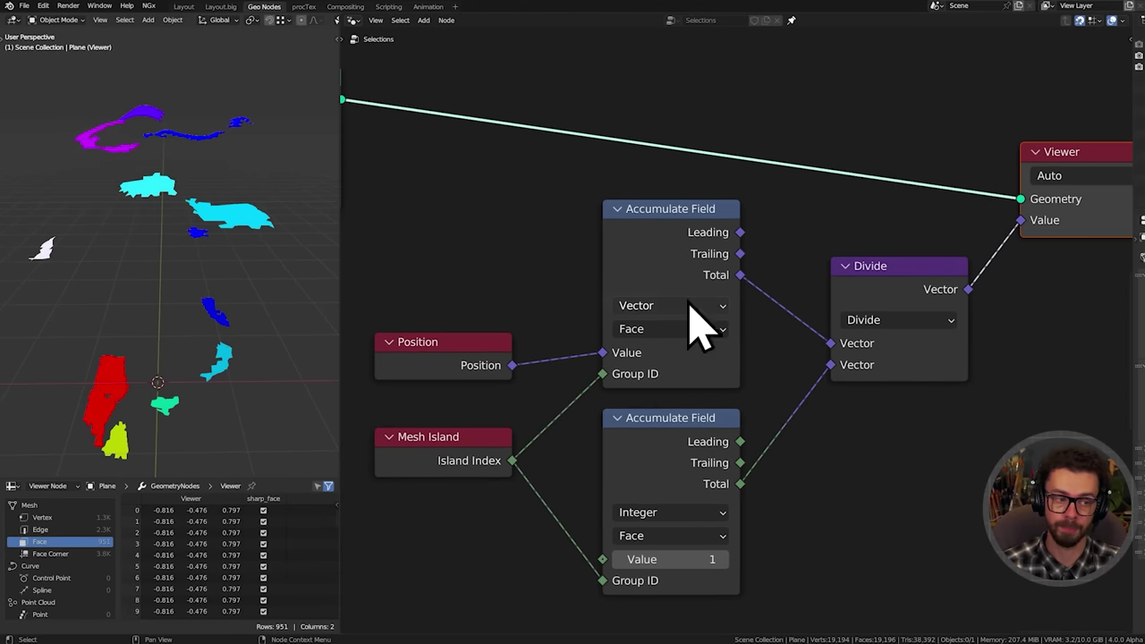
Move Position and Mesh Island closer to the Accumulate Field nodes, and bring the Divide node nearer to their outputs
{"action": "left_click_drag", "start_coordinate": [523, 331], "coordinate": [486, 549]}
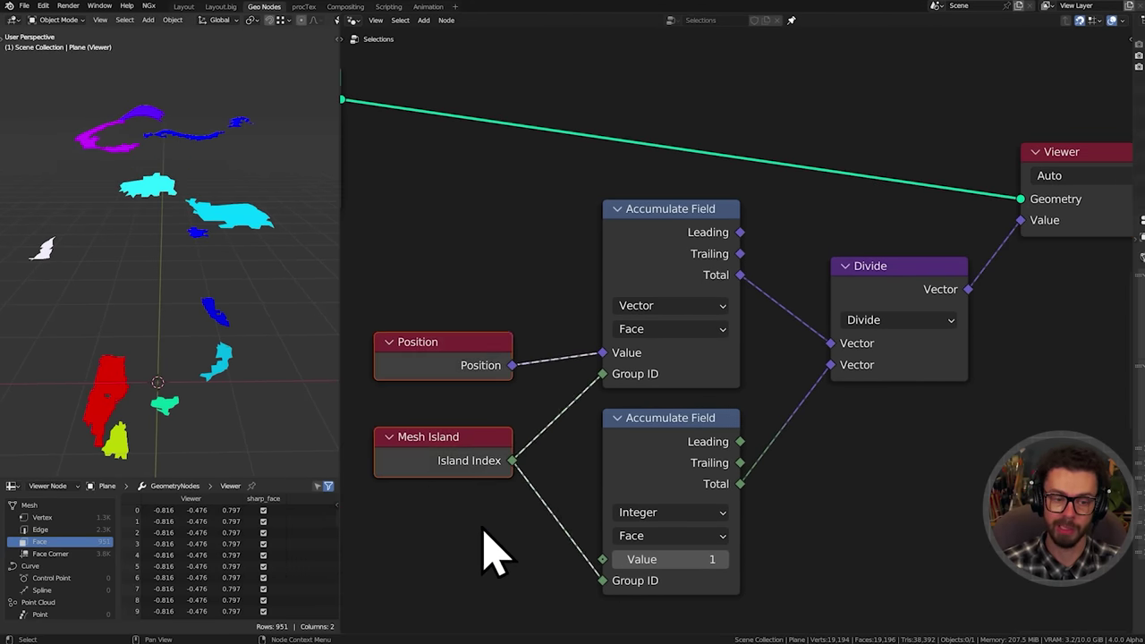
{"action": "key", "text": "g"}
{"action": "left_click", "coordinate": [481, 534]}
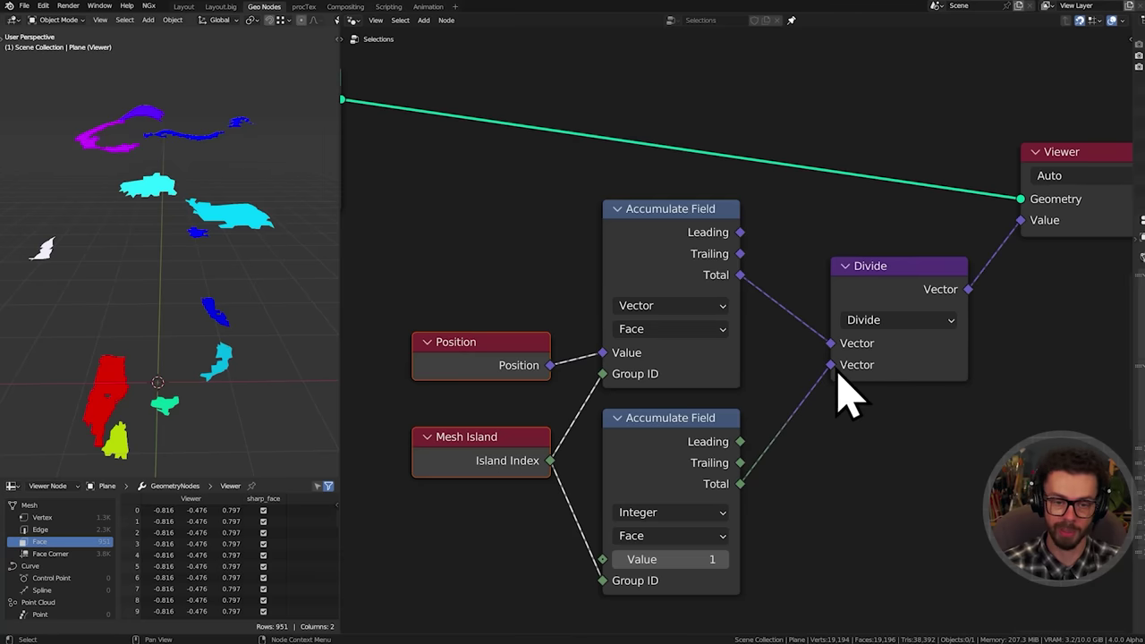
{"action": "left_click", "coordinate": [882, 338]}
{"action": "key", "text": "g"}
{"action": "left_click", "coordinate": [970, 348]}
{"action": "middle_click_drag", "start_coordinate": [942, 369], "coordinate": [938, 375]}
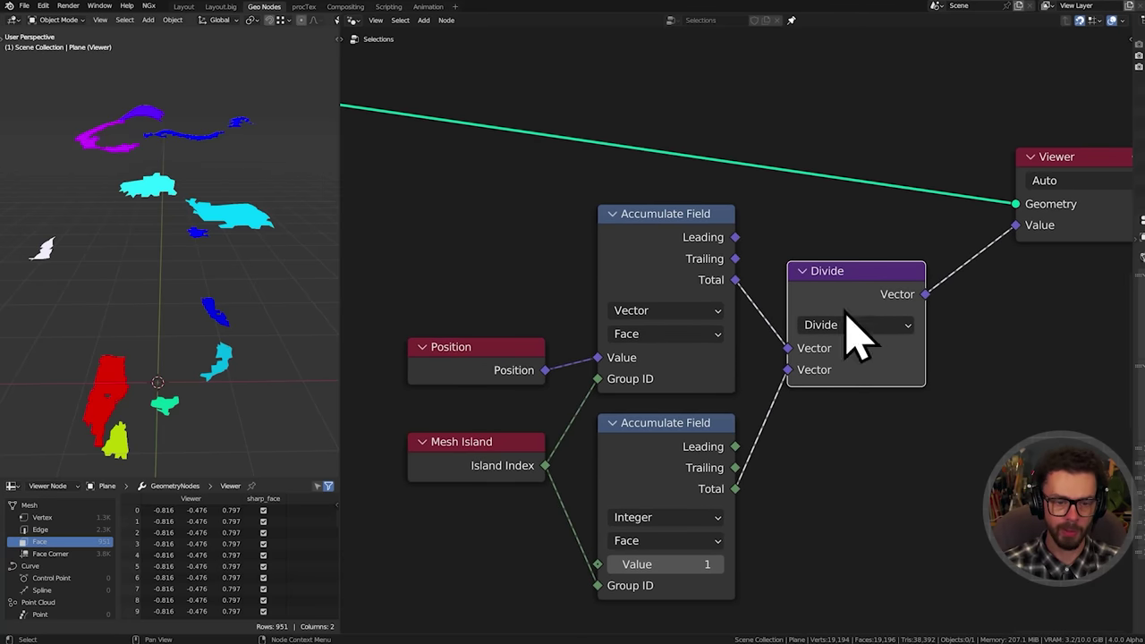
Shift the island-center node group further below the Viewer and cut the link into the Viewer's Value
{"action": "middle_click_drag", "start_coordinate": [204, 254], "coordinate": [189, 301]}
{"action": "middle_click_drag", "start_coordinate": [627, 335], "coordinate": [624, 332]}
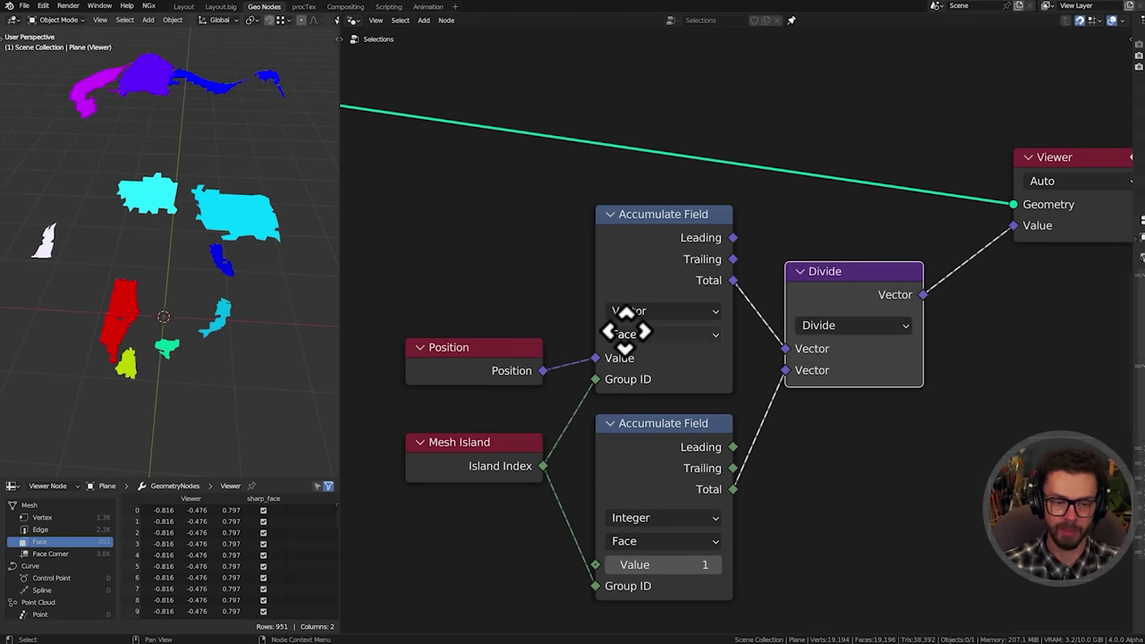
{"action": "scroll", "coordinate": [505, 274], "scroll_direction": "down", "scroll_amount": 3}
{"action": "left_click_drag", "start_coordinate": [505, 274], "coordinate": [893, 481]}
{"action": "key", "text": "g"}
{"action": "left_click", "coordinate": [804, 527]}
{"action": "scroll", "coordinate": [836, 417], "scroll_direction": "up", "scroll_amount": 4}
{"action": "right_click_drag", "start_coordinate": [832, 316], "coordinate": [856, 381], "text": "ctrl"}
Add a Separate XYZ node fed by Divide's Vector output and preview its Z output in the Viewer
{"action": "left_click", "coordinate": [830, 358]}
{"action": "left_click_drag", "start_coordinate": [821, 351], "coordinate": [859, 353]}
{"action": "type", "text": "sep"}
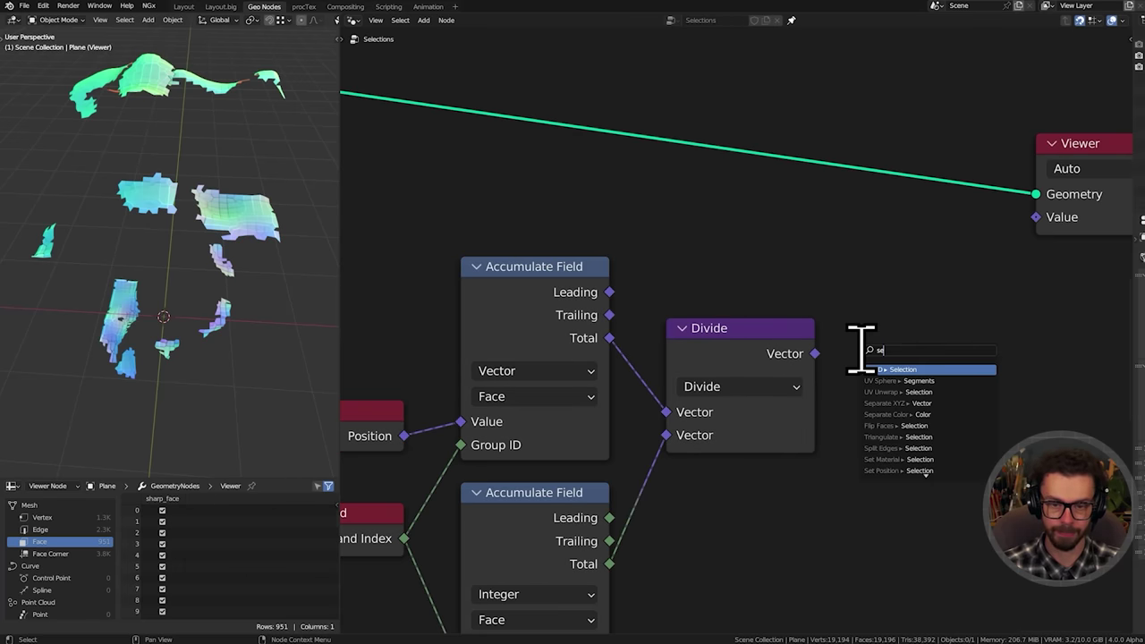
{"action": "key", "text": "Return"}
{"action": "left_click", "coordinate": [869, 371]}
{"action": "left_click", "coordinate": [913, 349], "text": "ctrl+shift"}
Move the Viewer node further to the right of Separate XYZ to free space for more nodes
{"action": "middle_click_drag", "start_coordinate": [913, 360], "coordinate": [716, 381]}
{"action": "scroll", "coordinate": [717, 383], "scroll_direction": "down", "scroll_amount": 1}
{"action": "left_click_drag", "start_coordinate": [865, 319], "coordinate": [811, 185]}
{"action": "key", "text": "g"}
{"action": "left_click", "coordinate": [1019, 249]}
{"action": "scroll", "coordinate": [660, 263], "scroll_direction": "down", "scroll_amount": 3}
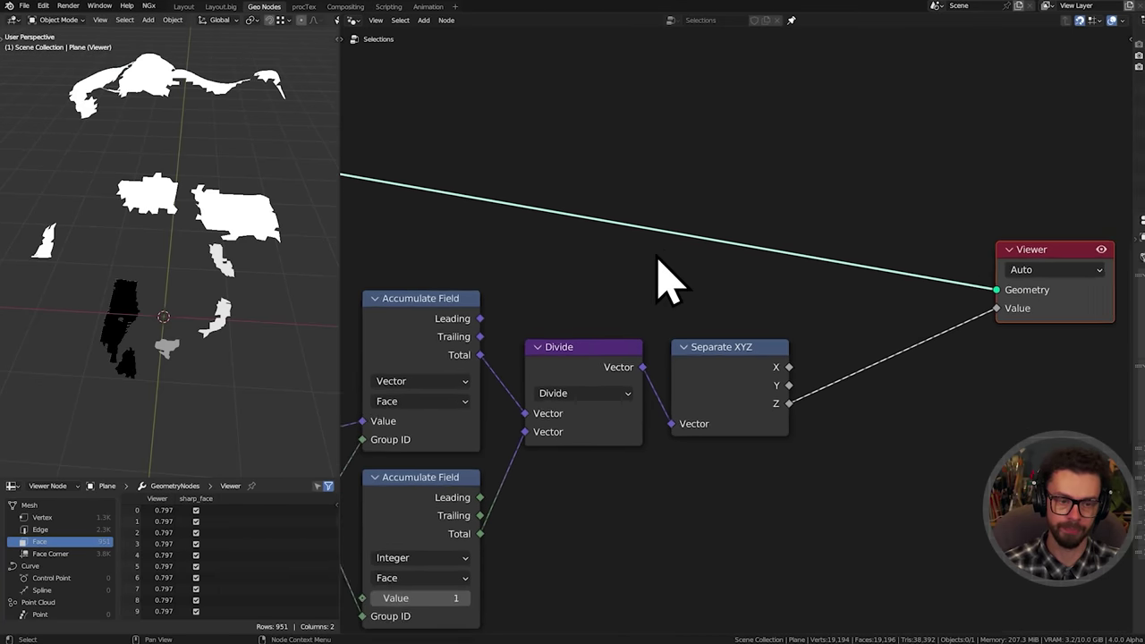
Insert a Set Position node into the geometry link before the Viewer, leaving room to its left for more nodes
{"action": "middle_click_drag", "start_coordinate": [777, 168], "coordinate": [683, 230]}
{"action": "key", "text": "shift+a"}
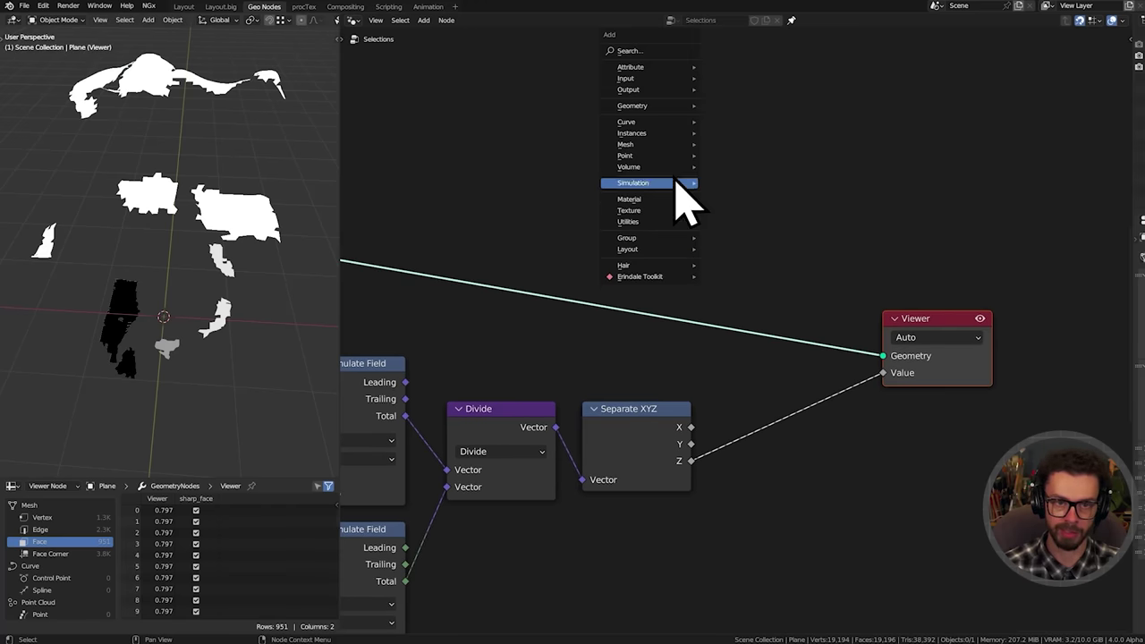
{"action": "left_click", "coordinate": [639, 51]}
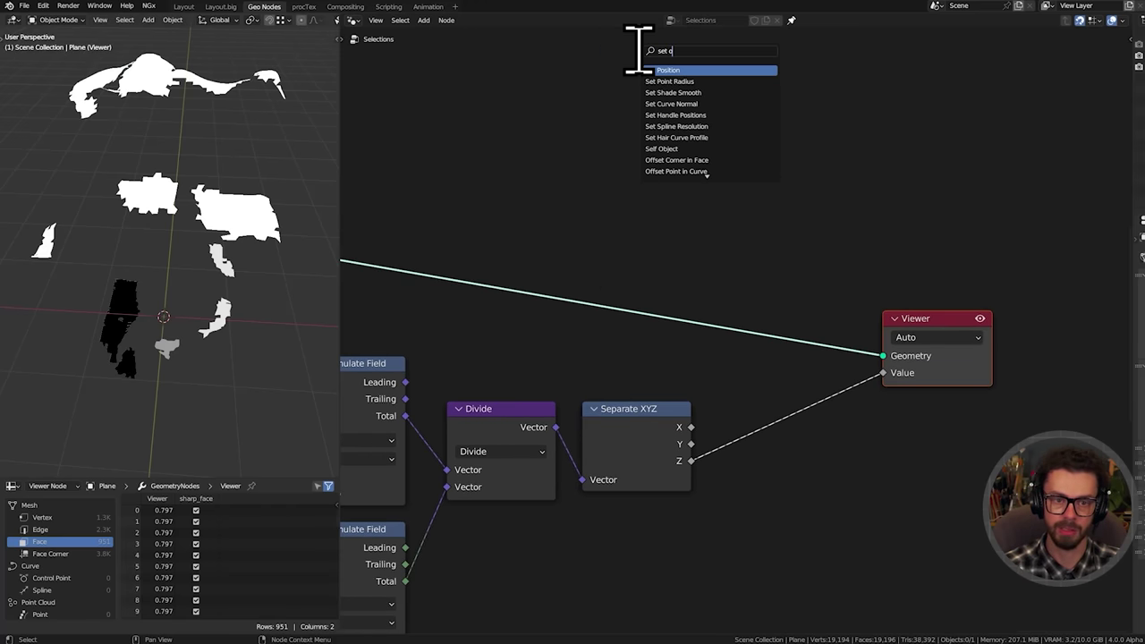
{"action": "type", "text": "set p"}
{"action": "key", "text": "Return"}
{"action": "left_click", "coordinate": [721, 224]}
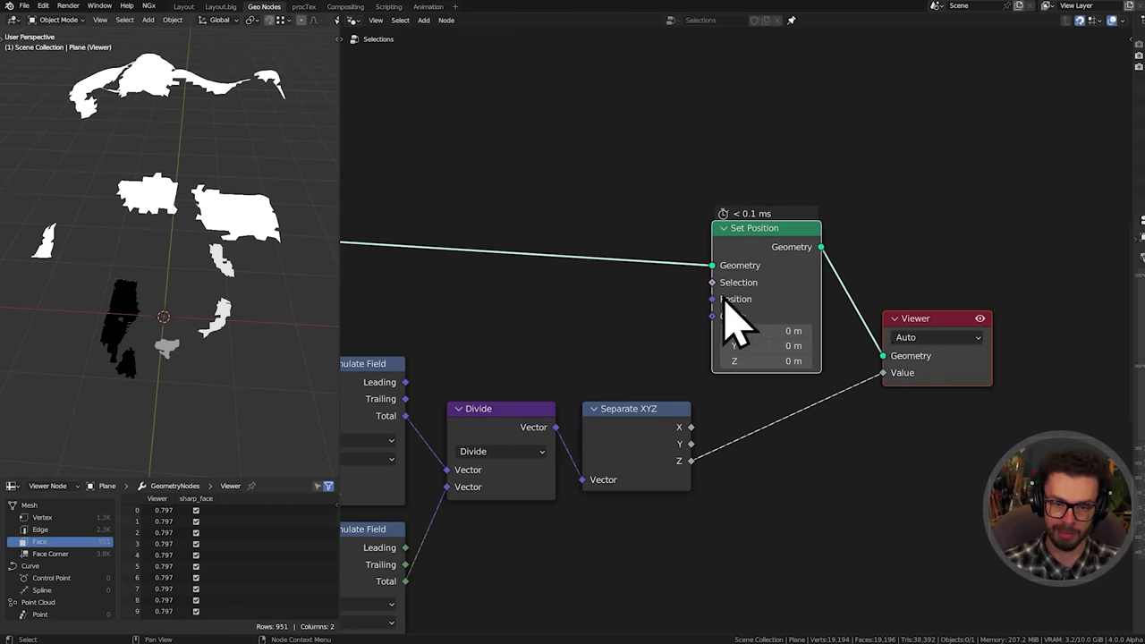
{"action": "left_click_drag", "start_coordinate": [725, 301], "coordinate": [935, 305]}
{"action": "middle_click_drag", "start_coordinate": [836, 260], "coordinate": [776, 262]}
Add a Position node and place it above the Divide node, below the geometry link
{"action": "scroll", "coordinate": [742, 314], "scroll_direction": "up", "scroll_amount": 2}
{"action": "key", "text": "shift+a"}
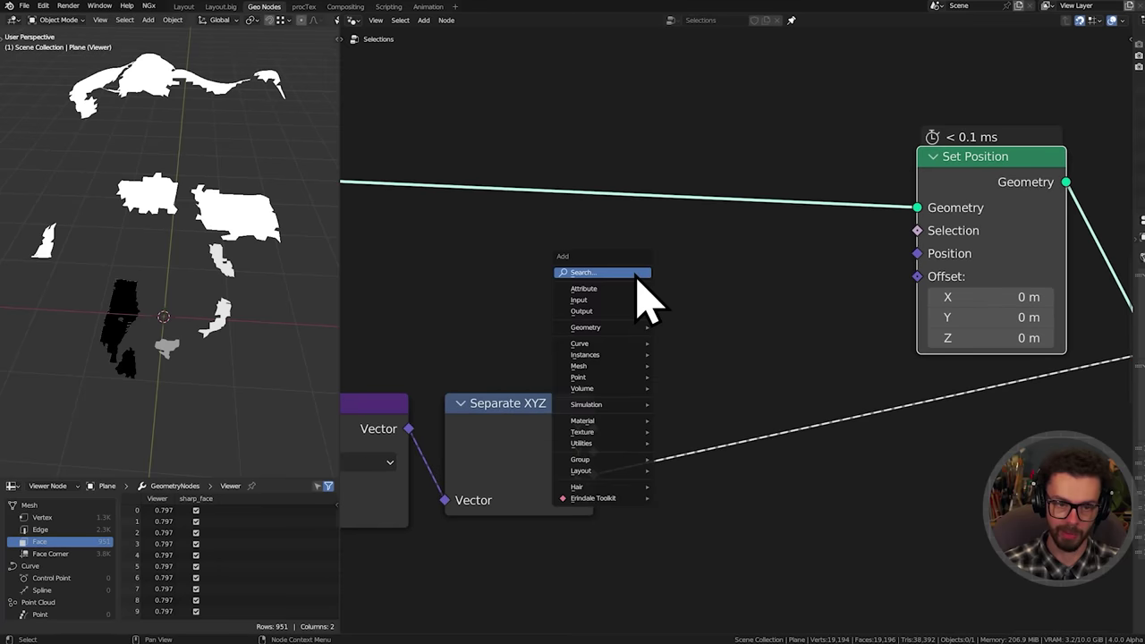
{"action": "left_click", "coordinate": [636, 274]}
{"action": "type", "text": "pos"}
{"action": "key", "text": "Return"}
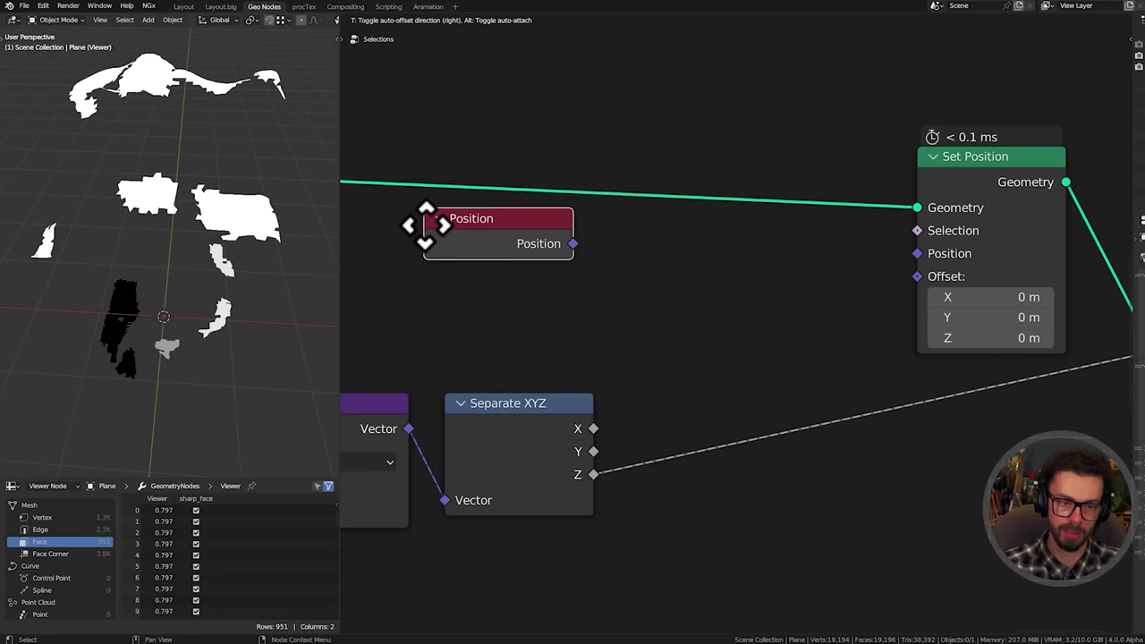
{"action": "left_click", "coordinate": [385, 224]}
{"action": "middle_click_drag", "start_coordinate": [608, 360], "coordinate": [716, 394]}
{"action": "left_click_drag", "start_coordinate": [574, 253], "coordinate": [473, 274]}
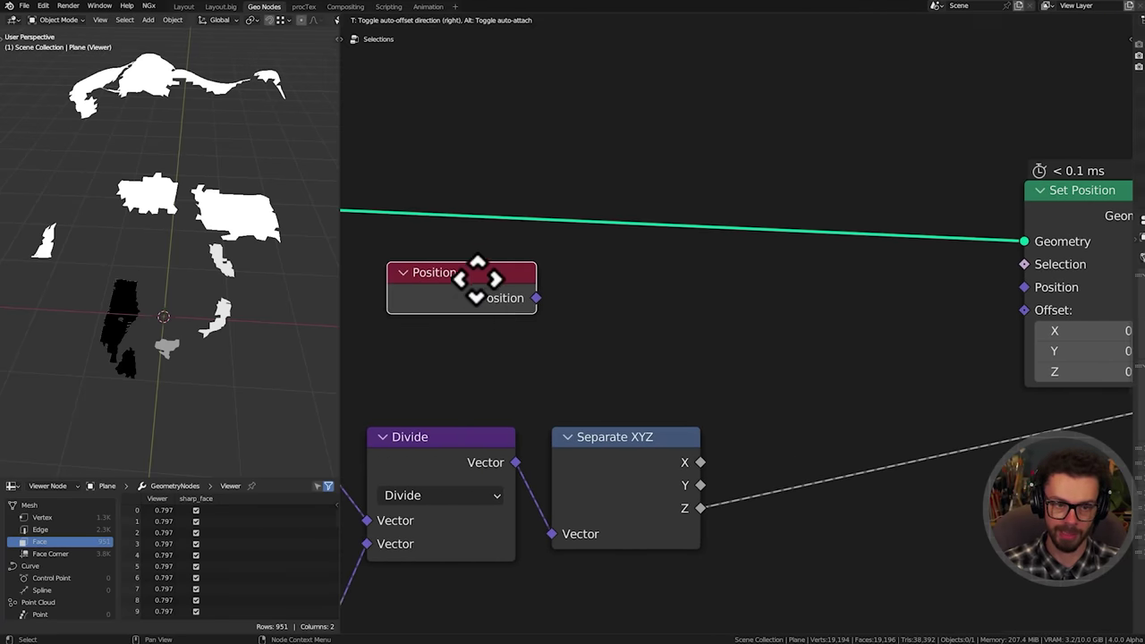
Duplicate the Separate XYZ node above the original, feed its Vector from the new Position node, and tidy their placement
{"action": "left_click", "coordinate": [641, 474]}
{"action": "key", "text": "shift+d"}
{"action": "left_click", "coordinate": [645, 277]}
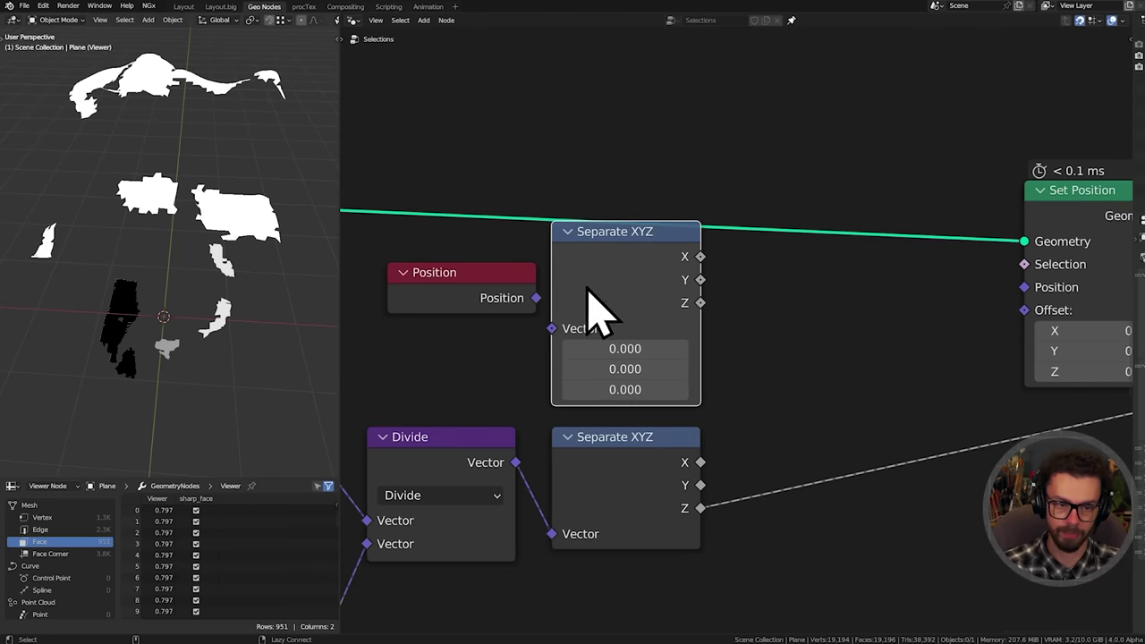
{"action": "left_click_drag", "start_coordinate": [554, 328], "coordinate": [451, 285]}
{"action": "left_click_drag", "start_coordinate": [623, 269], "coordinate": [624, 289]}
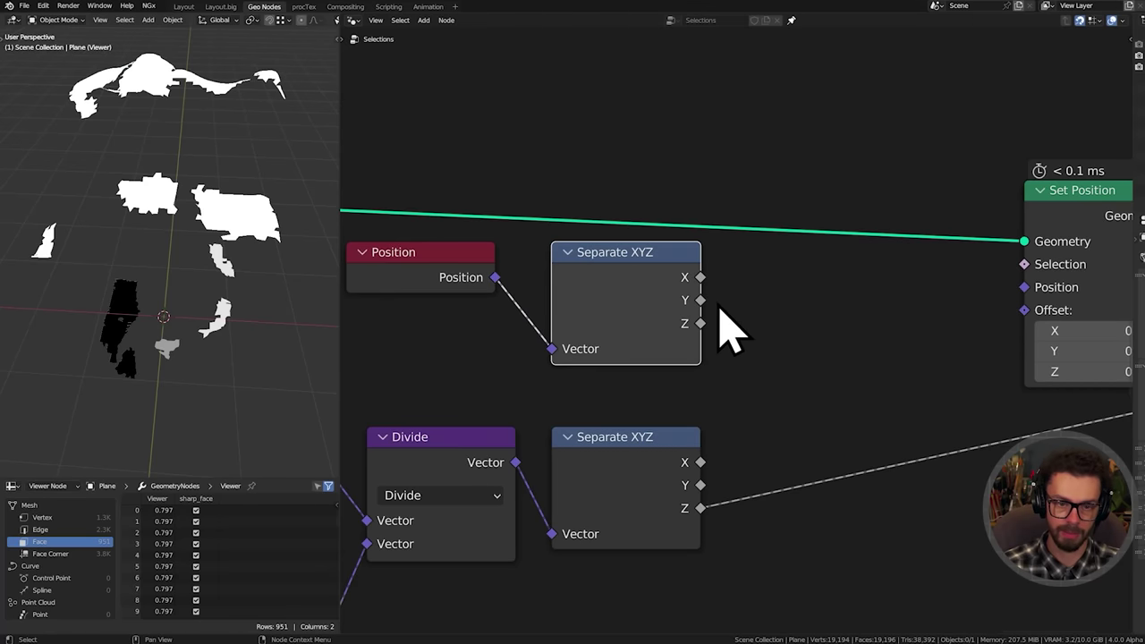
{"action": "middle_click_drag", "start_coordinate": [719, 305], "coordinate": [700, 317]}
Add a Combine XYZ node taking X and Y from the upper Separate XYZ and link its Vector to Set Position's Position
{"action": "left_click_drag", "start_coordinate": [682, 289], "coordinate": [755, 296]}
{"action": "type", "text": "com"}
{"action": "key", "text": "Return"}
{"action": "left_click", "coordinate": [757, 295]}
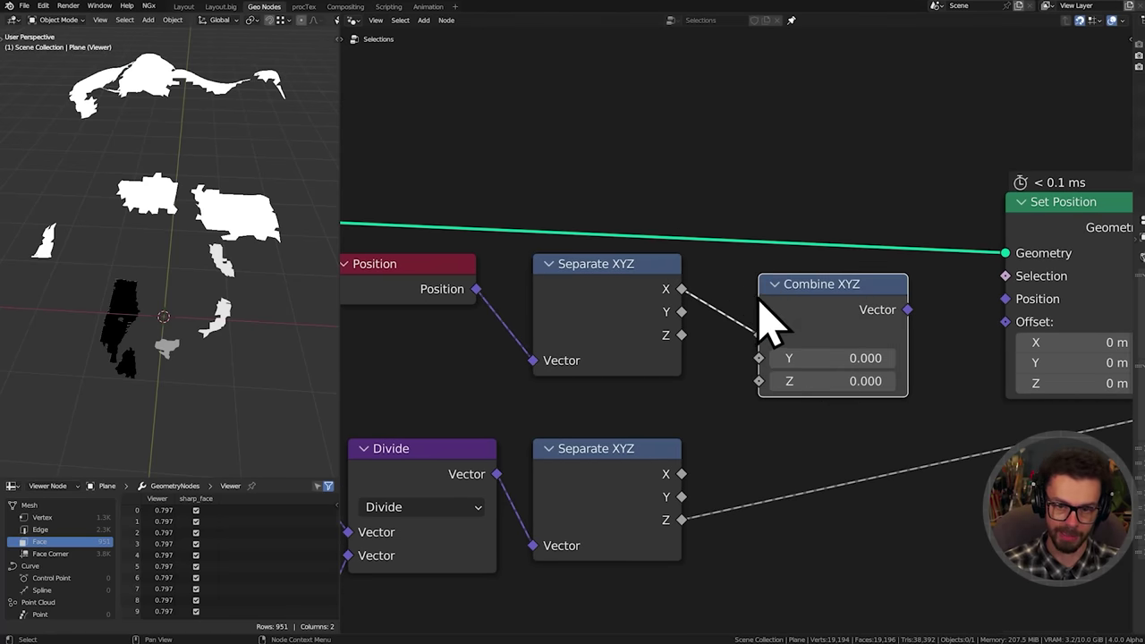
{"action": "left_click_drag", "start_coordinate": [1007, 303], "coordinate": [1005, 299]}
{"action": "left_click_drag", "start_coordinate": [681, 312], "coordinate": [760, 359]}
{"action": "left_click_drag", "start_coordinate": [828, 299], "coordinate": [869, 299]}
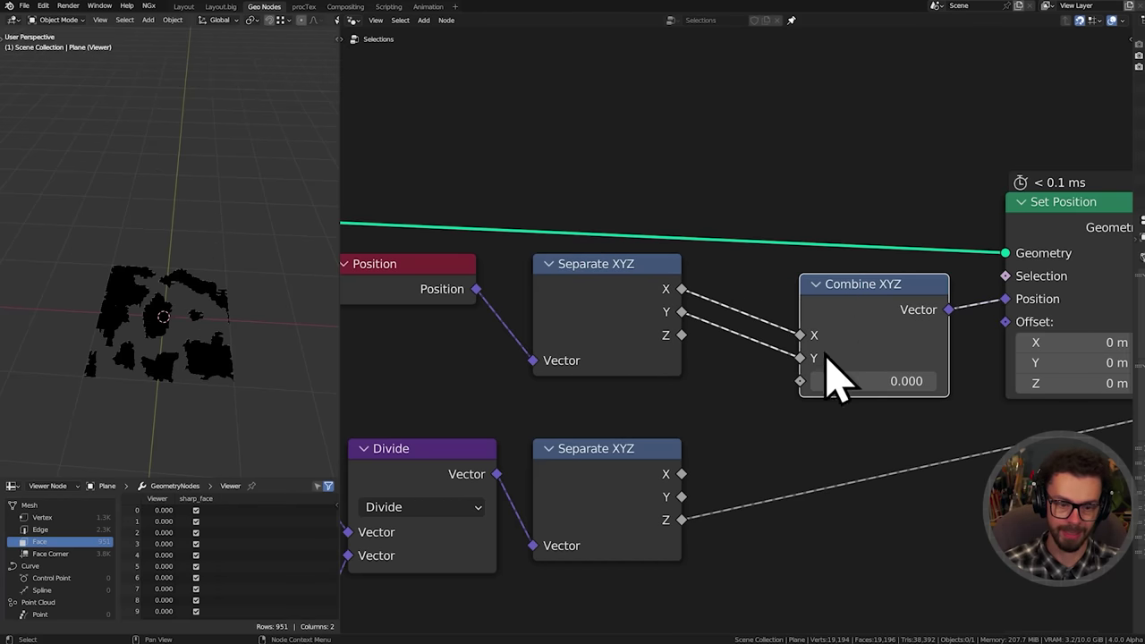
Feed Combine XYZ's Z from the lower Separate XYZ's Z and cut the link into the Viewer's Value
{"action": "left_click_drag", "start_coordinate": [681, 520], "coordinate": [801, 400]}
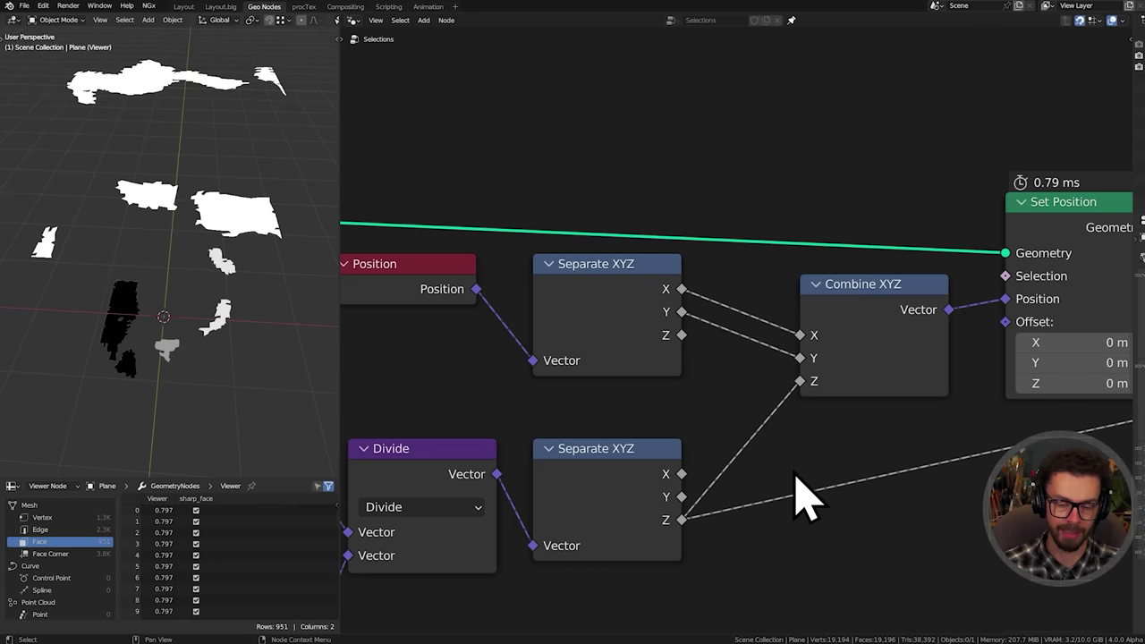
{"action": "middle_click_drag", "start_coordinate": [958, 388], "coordinate": [690, 422]}
{"action": "right_click_drag", "start_coordinate": [908, 463], "coordinate": [922, 421], "text": "ctrl"}
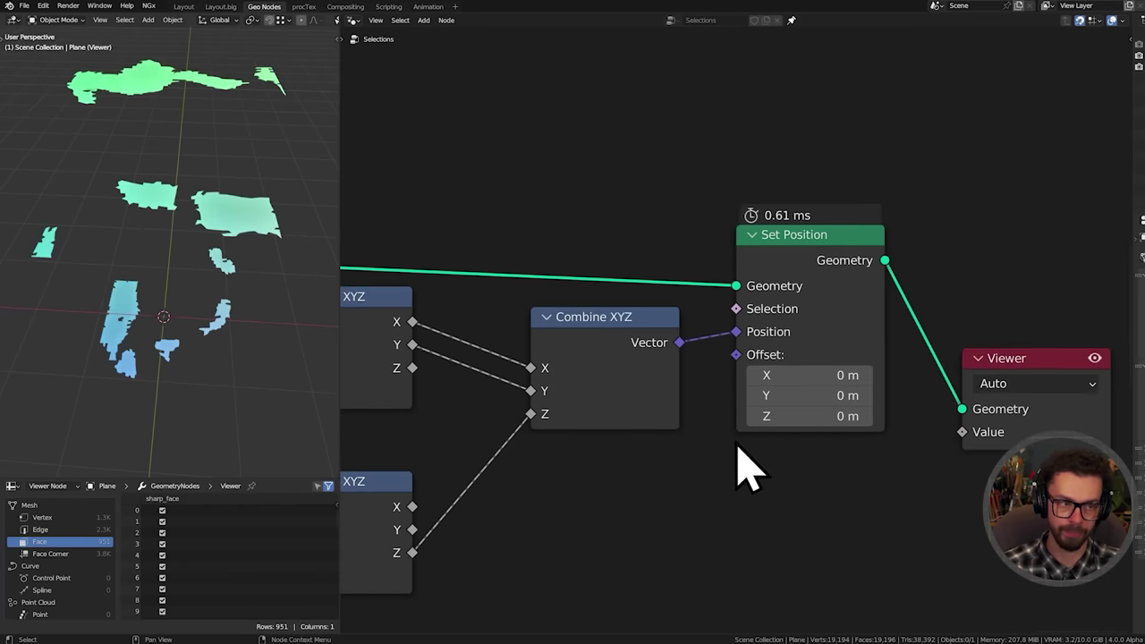
{"action": "middle_click_drag", "start_coordinate": [205, 292], "coordinate": [182, 326]}
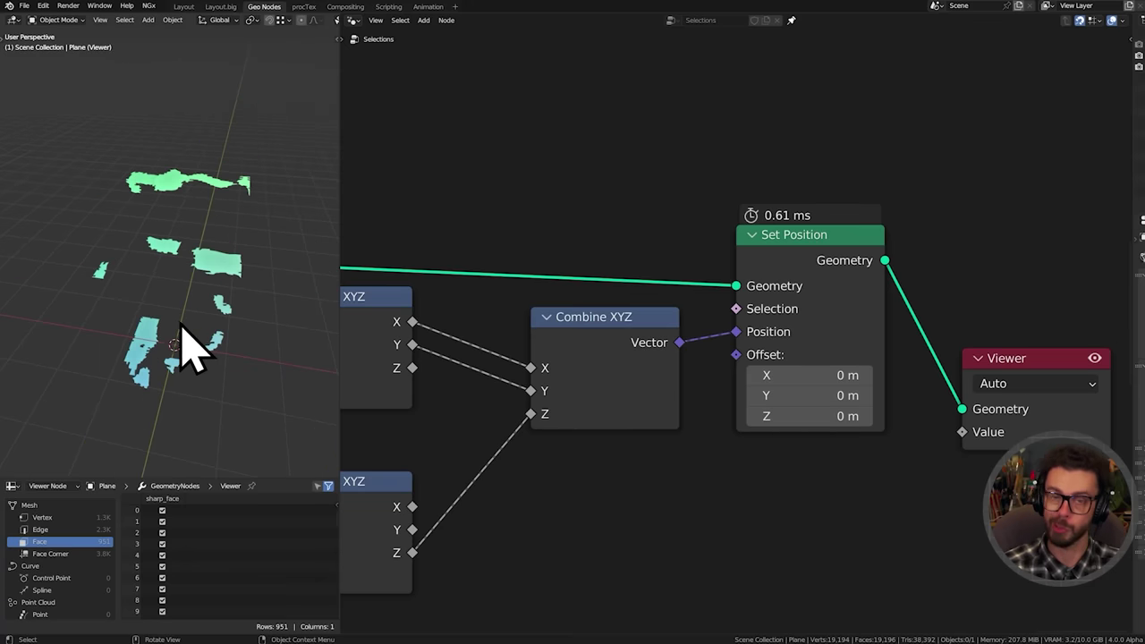
Move the Combine XYZ node closer to the two Separate XYZ nodes
{"action": "middle_click_drag", "start_coordinate": [606, 359], "coordinate": [766, 357]}
{"action": "left_click_drag", "start_coordinate": [651, 288], "coordinate": [850, 403]}
{"action": "key", "text": "g"}
{"action": "left_click", "coordinate": [814, 402]}
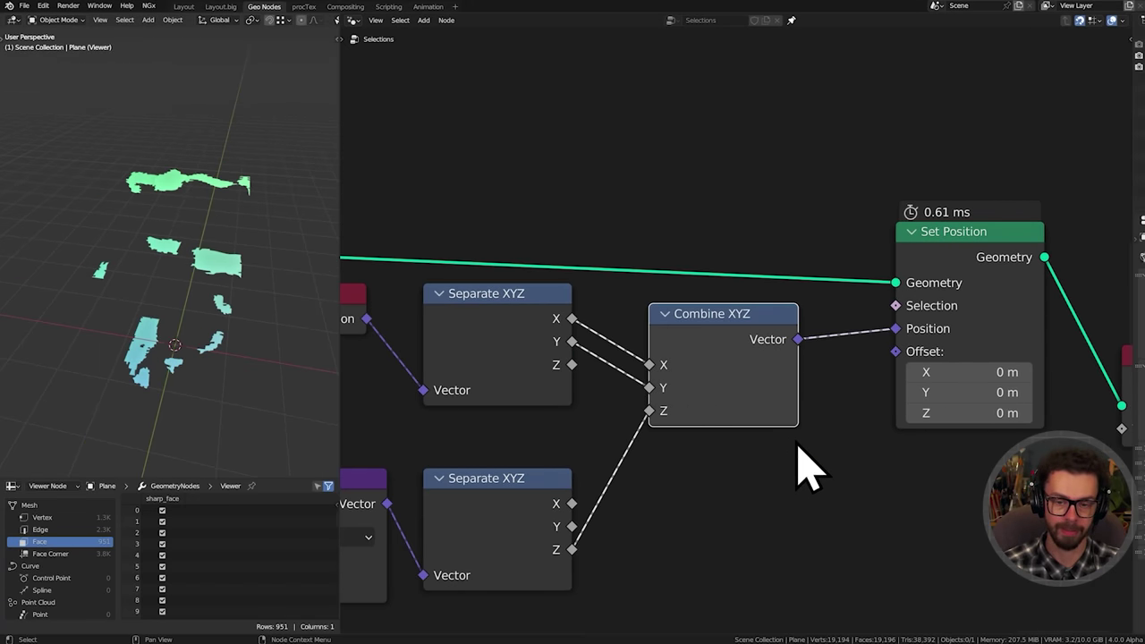
{"action": "scroll", "coordinate": [756, 447], "scroll_direction": "down", "scroll_amount": 1}
{"action": "mouse_move", "coordinate": [797, 443]}
{"action": "middle_mouse_down"}
{"action": "mouse_move", "coordinate": [763, 442]}
{"action": "mouse_move", "coordinate": [800, 443]}
{"action": "middle_mouse_up"}
Compare the island shapes by feeding Combine XYZ's Z from the original position, and restore the averaged Z link
{"action": "left_click_drag", "start_coordinate": [612, 354], "coordinate": [683, 401]}
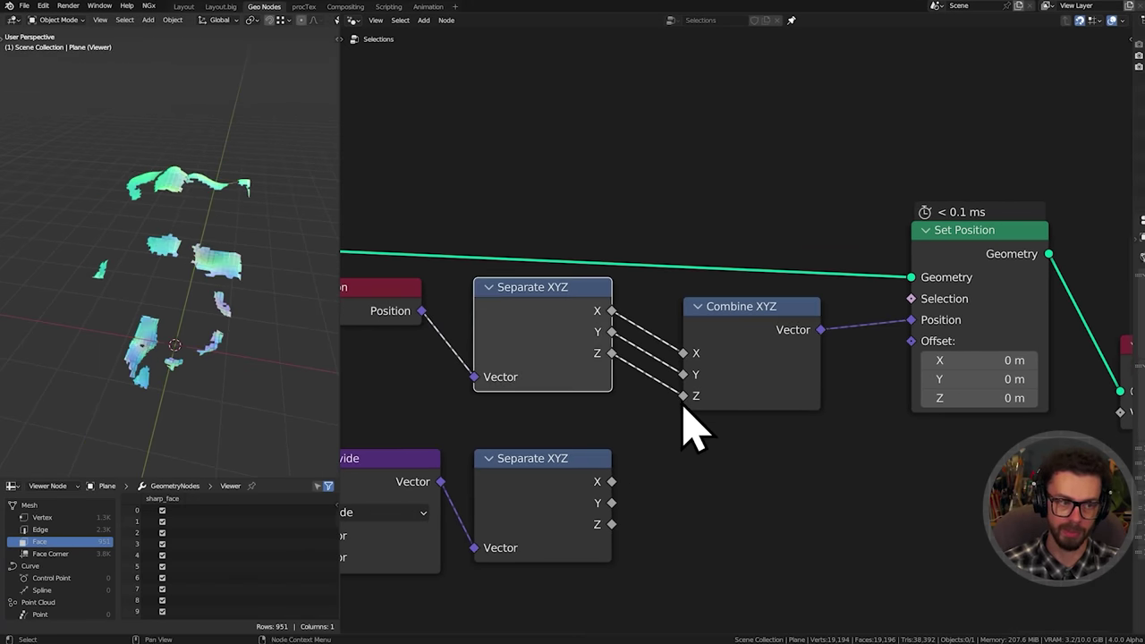
{"action": "scroll", "coordinate": [210, 309], "scroll_direction": "up", "scroll_amount": 2}
{"action": "left_click_drag", "start_coordinate": [612, 524], "coordinate": [654, 462]}
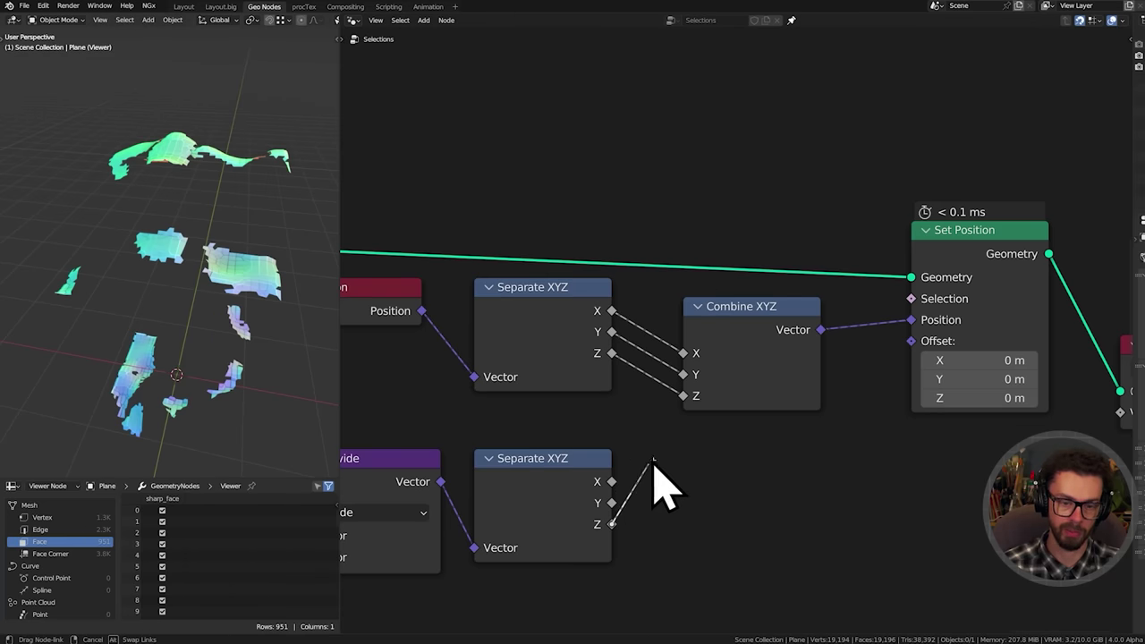
{"action": "left_click_drag", "start_coordinate": [696, 400], "coordinate": [687, 396]}
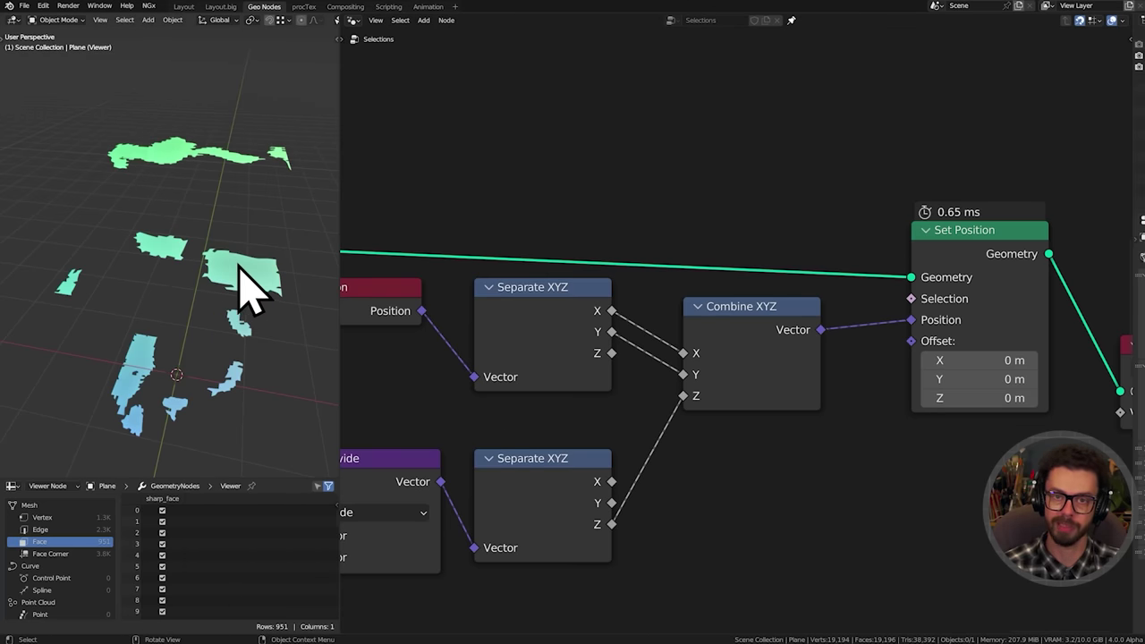
Raise the Combine XYZ node level with the upper Separate XYZ node
{"action": "left_click_drag", "start_coordinate": [695, 256], "coordinate": [782, 424]}
{"action": "key", "text": "g"}
{"action": "left_click", "coordinate": [782, 405]}
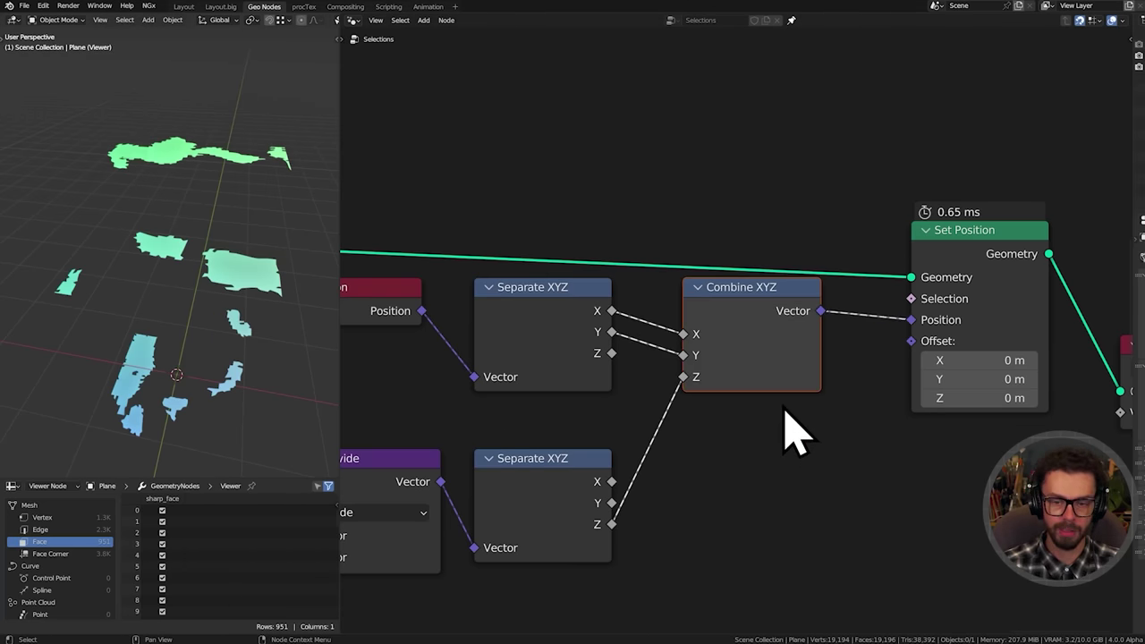
Move the Group Output node to the end of the node tree, above Set Position and the Viewer
{"action": "scroll", "coordinate": [788, 409], "scroll_direction": "down", "scroll_amount": 6}
{"action": "middle_click_drag", "start_coordinate": [469, 331], "coordinate": [578, 362]}
{"action": "middle_click_drag", "start_coordinate": [499, 291], "coordinate": [657, 343]}
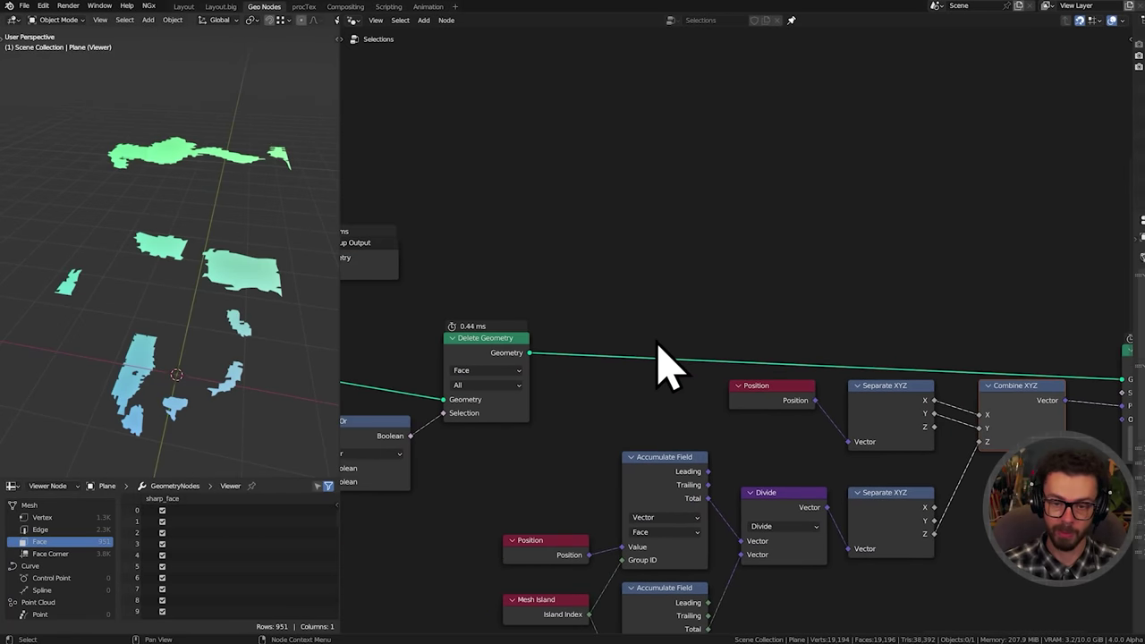
{"action": "middle_click_drag", "start_coordinate": [437, 321], "coordinate": [630, 324]}
{"action": "left_click_drag", "start_coordinate": [608, 247], "coordinate": [930, 340]}
{"action": "middle_click_drag", "start_coordinate": [515, 317], "coordinate": [408, 284]}
{"action": "scroll", "coordinate": [626, 326], "scroll_direction": "up", "scroll_amount": 4}
{"action": "middle_click_drag", "start_coordinate": [761, 339], "coordinate": [665, 318]}
Add a reroute to the geometry link leading into Group Output and place it just before that node
{"action": "right_click_drag", "start_coordinate": [687, 280], "coordinate": [695, 333], "text": "shift"}
{"action": "key", "text": "g"}
{"action": "left_click", "coordinate": [722, 334]}
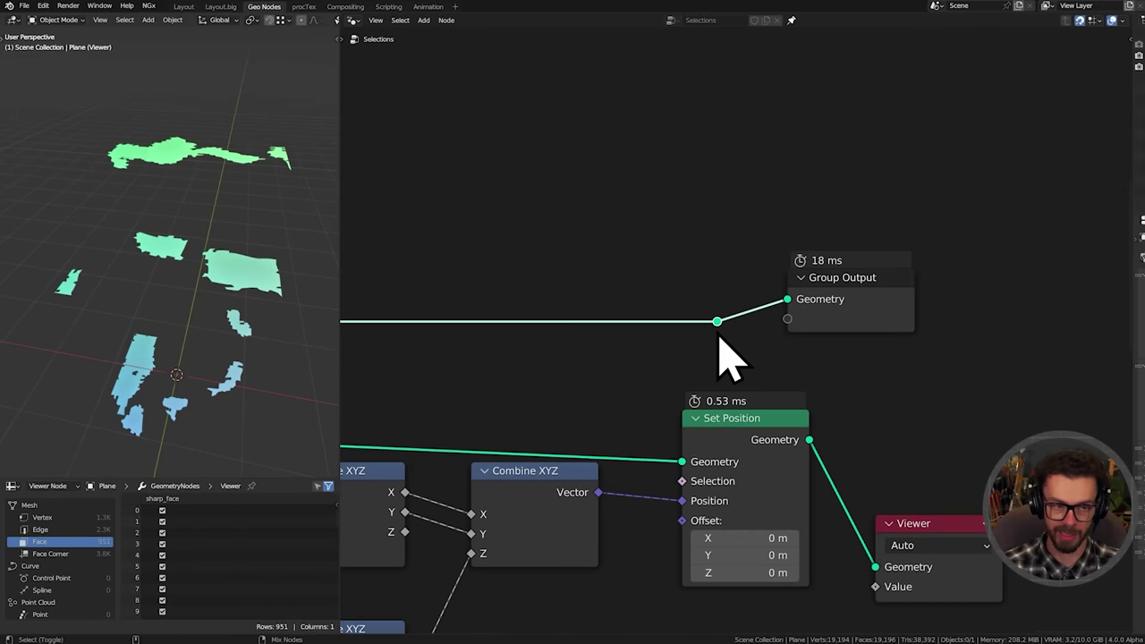
{"action": "left_click", "coordinate": [720, 331], "text": "alt+shift"}
{"action": "middle_click_drag", "start_coordinate": [797, 364], "coordinate": [702, 339]}
Spread out Group Output and Viewer, and merge the rerouted mesh with Set Position's geometry through a Join Geometry node before Group Output
{"action": "left_click_drag", "start_coordinate": [762, 301], "coordinate": [991, 266]}
{"action": "left_click_drag", "start_coordinate": [837, 551], "coordinate": [926, 428]}
{"action": "right_click_drag", "start_coordinate": [598, 306], "coordinate": [735, 415], "text": "ctrl+shift"}
{"action": "key", "text": "g"}
{"action": "left_click", "coordinate": [864, 323]}
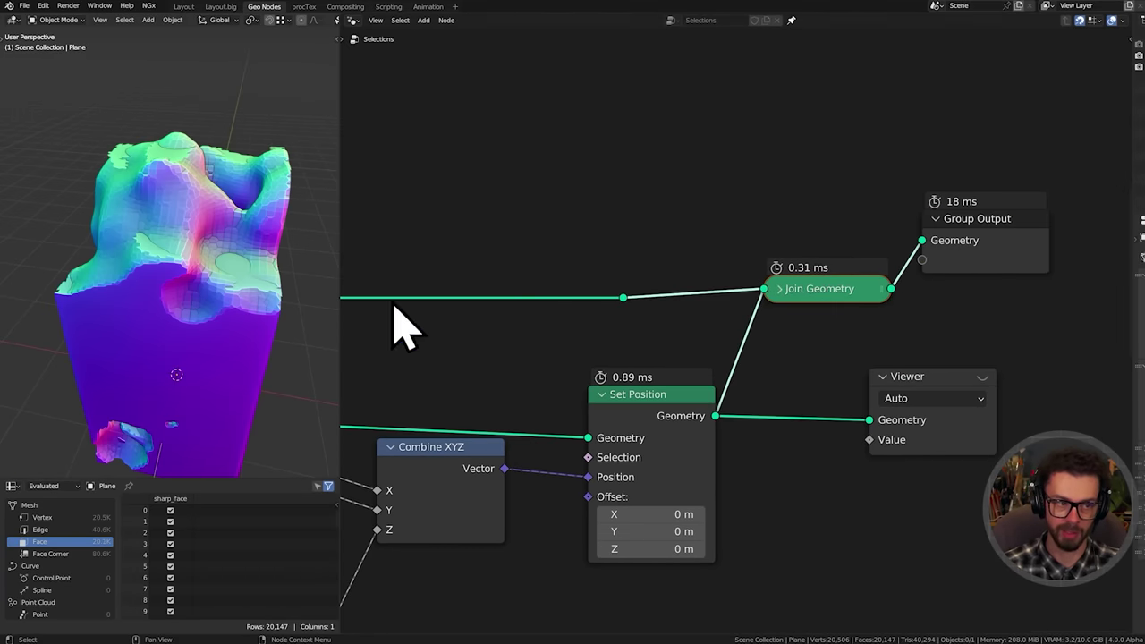
Try feeding Separate Geometry's Inverted output into the join in place of the full mesh, and restore the original mesh link
{"action": "middle_click_drag", "start_coordinate": [269, 269], "coordinate": [165, 176]}
{"action": "scroll", "coordinate": [197, 255], "scroll_direction": "up", "scroll_amount": 4}
{"action": "scroll", "coordinate": [673, 354], "scroll_direction": "down", "scroll_amount": 5}
{"action": "middle_click_drag", "start_coordinate": [537, 360], "coordinate": [788, 340]}
{"action": "scroll", "coordinate": [698, 340], "scroll_direction": "down", "scroll_amount": 5}
{"action": "middle_click_drag", "start_coordinate": [617, 346], "coordinate": [680, 344]}
{"action": "middle_click_drag", "start_coordinate": [499, 338], "coordinate": [644, 339]}
{"action": "scroll", "coordinate": [637, 340], "scroll_direction": "down", "scroll_amount": 2}
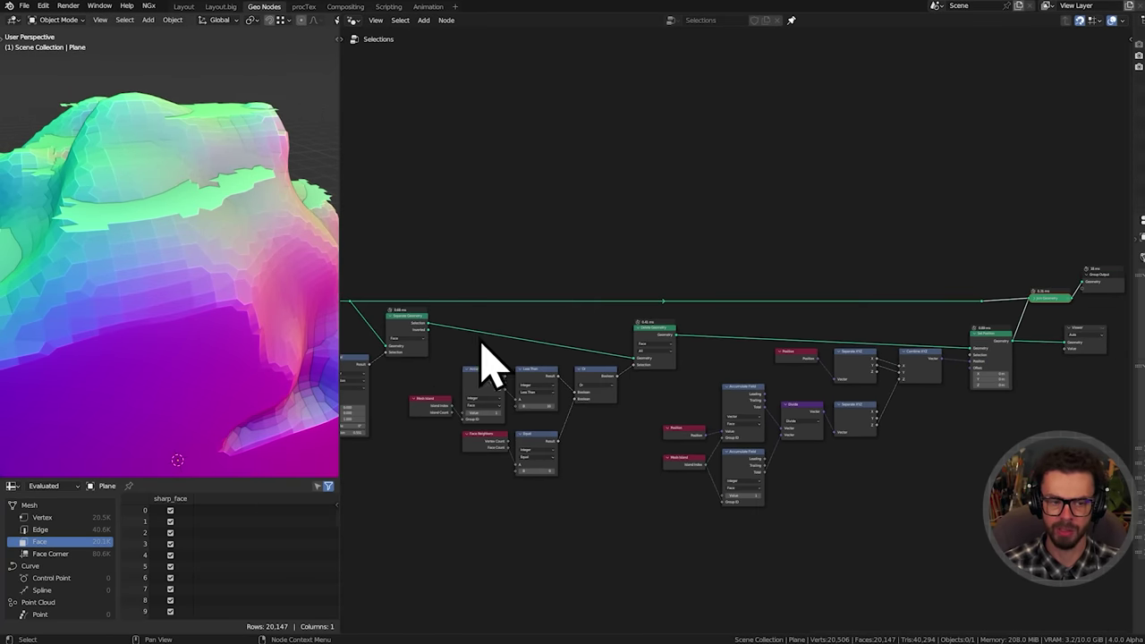
{"action": "left_click_drag", "start_coordinate": [429, 330], "coordinate": [1030, 298]}
{"action": "middle_click_drag", "start_coordinate": [41, 218], "coordinate": [105, 201]}
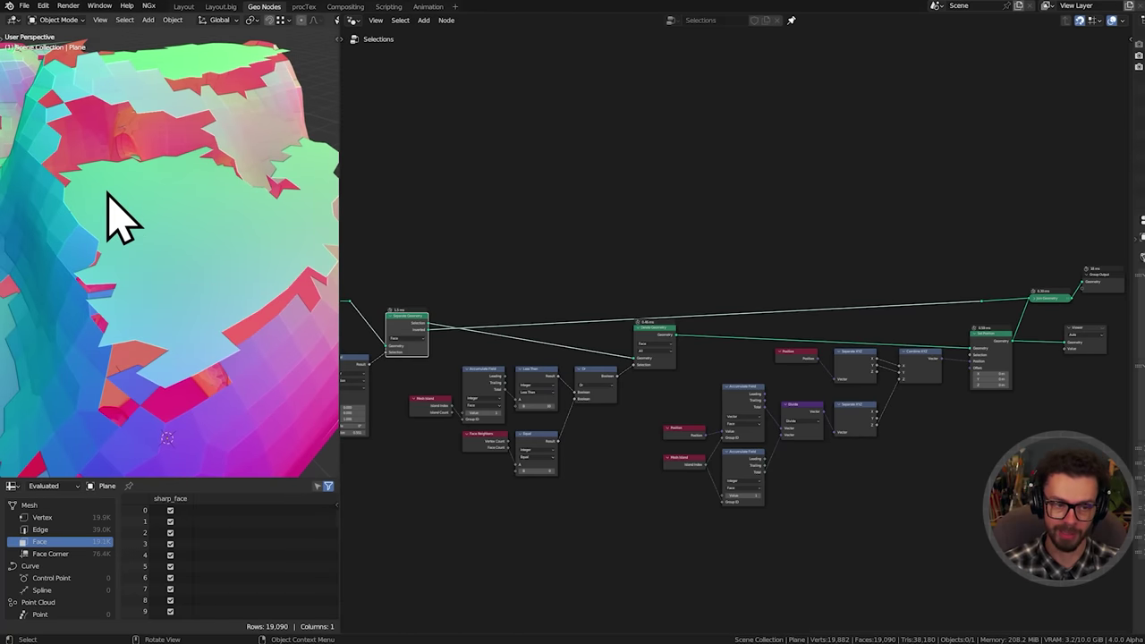
{"action": "left_click_drag", "start_coordinate": [351, 302], "coordinate": [982, 301]}
Delete the Set Position node while keeping its geometry links to Join Geometry and the Viewer connected
{"action": "middle_click_drag", "start_coordinate": [910, 289], "coordinate": [653, 274]}
{"action": "scroll", "coordinate": [720, 304], "scroll_direction": "up", "scroll_amount": 7}
{"action": "middle_click_drag", "start_coordinate": [719, 304], "coordinate": [614, 330]}
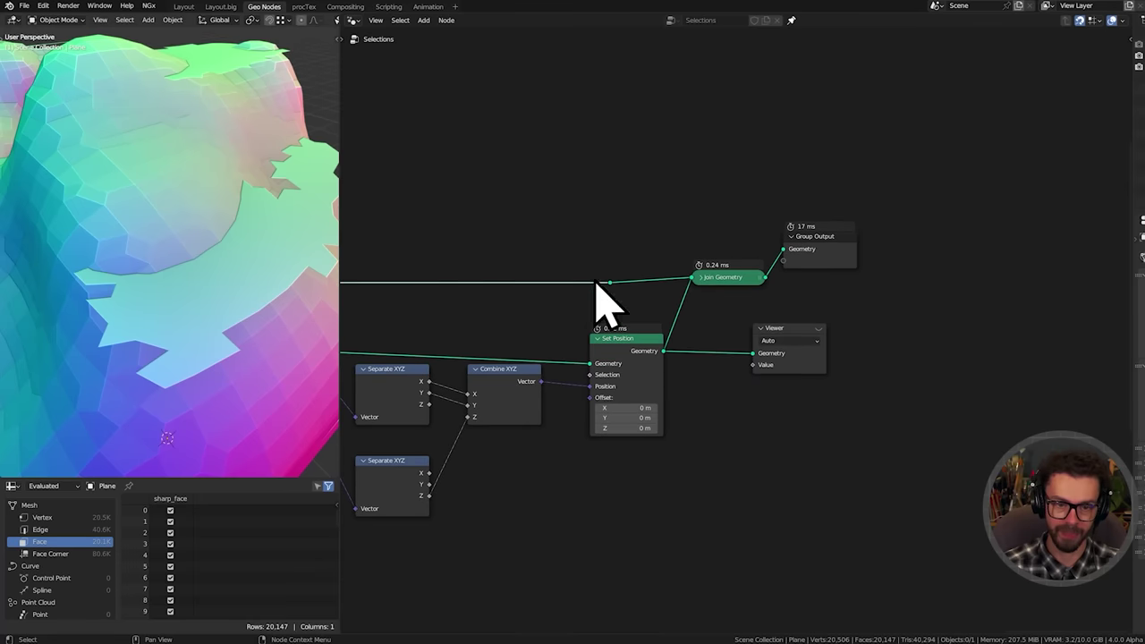
{"action": "left_click_drag", "start_coordinate": [584, 217], "coordinate": [798, 315]}
{"action": "middle_click_drag", "start_coordinate": [669, 300], "coordinate": [834, 288]}
{"action": "scroll", "coordinate": [833, 288], "scroll_direction": "up", "scroll_amount": 3}
{"action": "left_click_drag", "start_coordinate": [782, 323], "coordinate": [837, 361]}
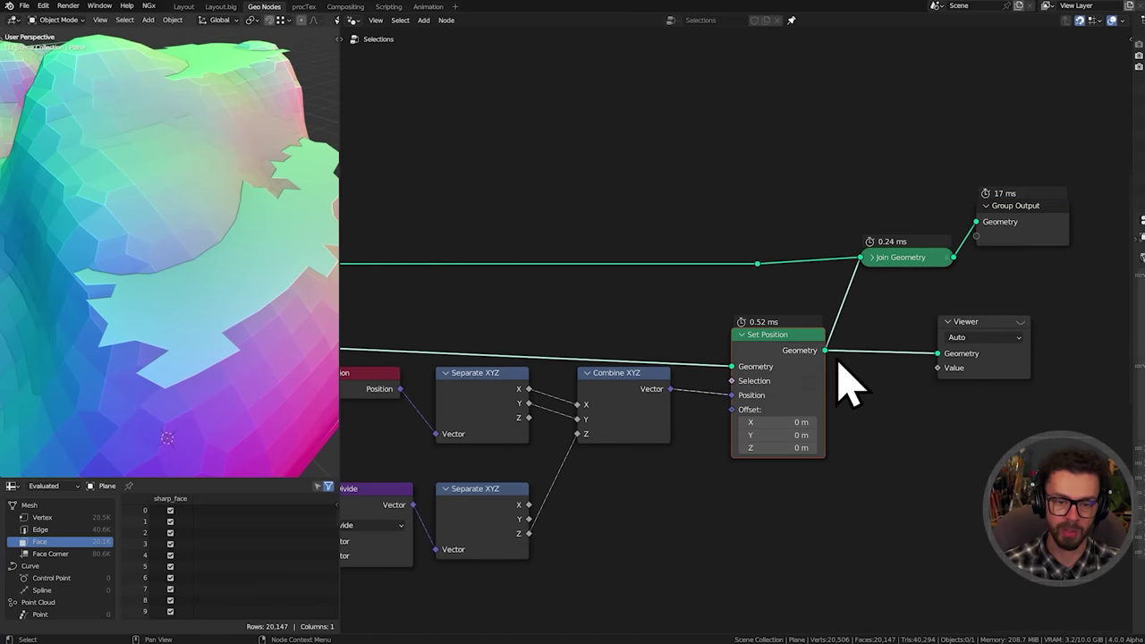
{"action": "key", "text": "ctrl+x"}
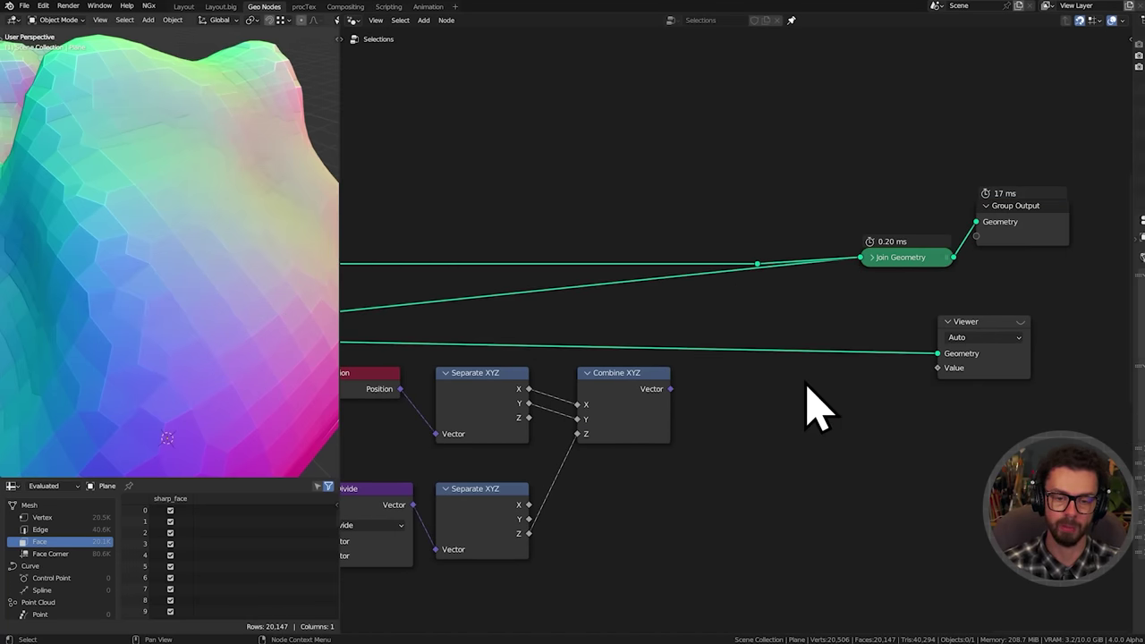
Put a reroute on the geometry link above Combine XYZ and turn on the Viewer node's preview
{"action": "scroll", "coordinate": [720, 365], "scroll_direction": "down", "scroll_amount": 2}
{"action": "middle_click_drag", "start_coordinate": [702, 361], "coordinate": [837, 310]}
{"action": "middle_click_drag", "start_coordinate": [753, 366], "coordinate": [856, 366]}
{"action": "middle_click_drag", "start_coordinate": [936, 335], "coordinate": [853, 329]}
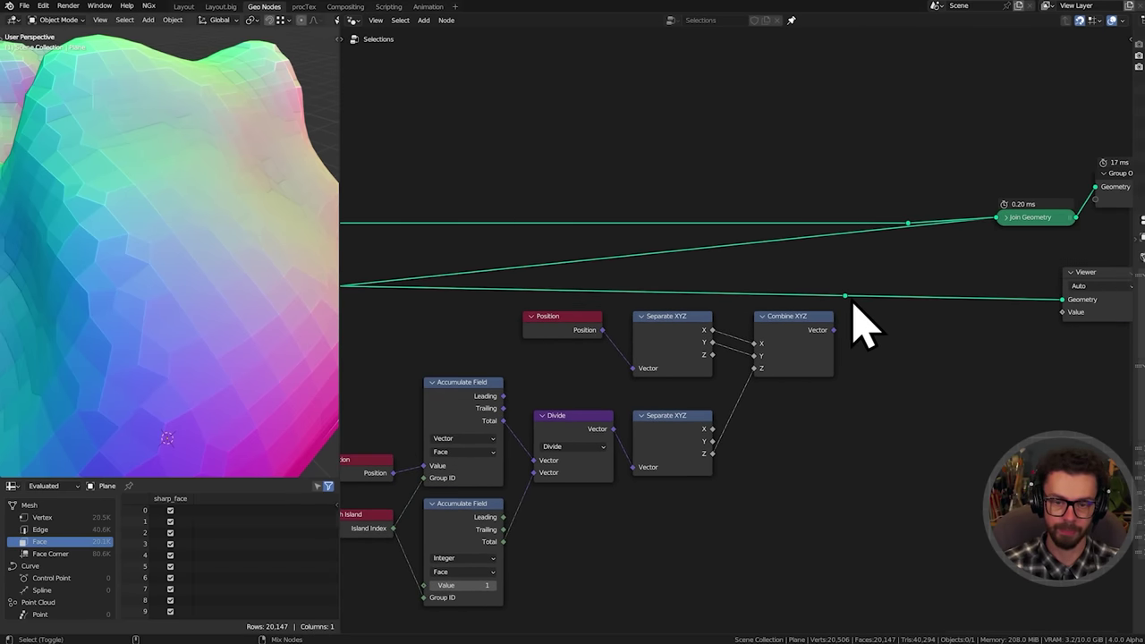
{"action": "middle_click_drag", "start_coordinate": [1086, 286], "coordinate": [1071, 290]}
{"action": "left_click", "coordinate": [1118, 283]}
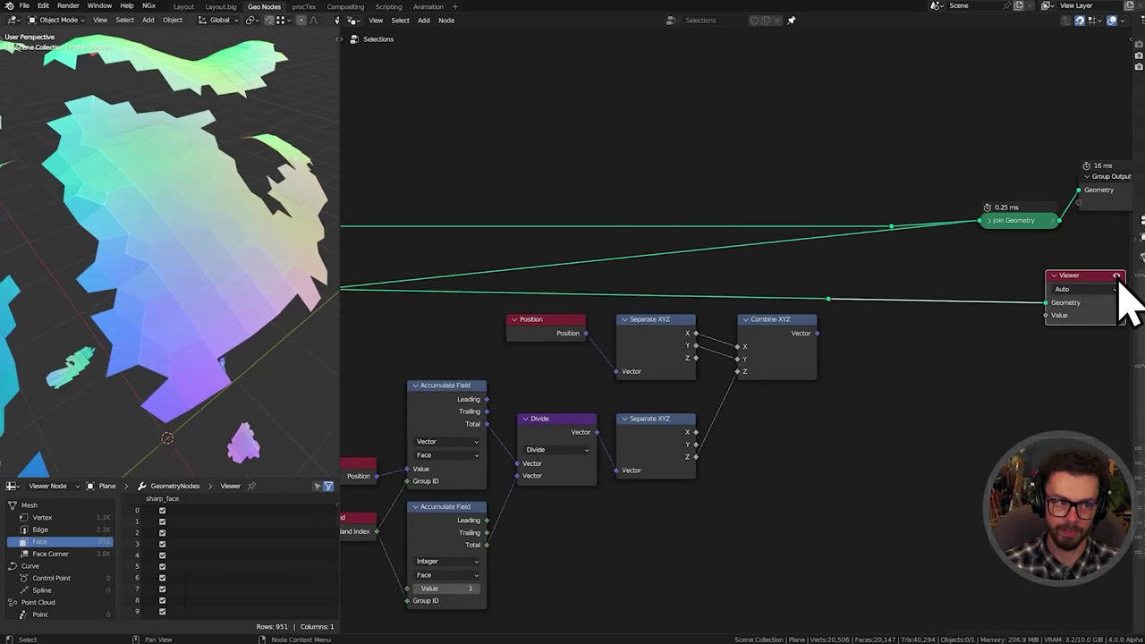
Preview the Combine XYZ vector, followed by the averaged Z output of the Separate XYZ after Divide, in the Viewer
{"action": "middle_click_drag", "start_coordinate": [198, 262], "coordinate": [224, 230]}
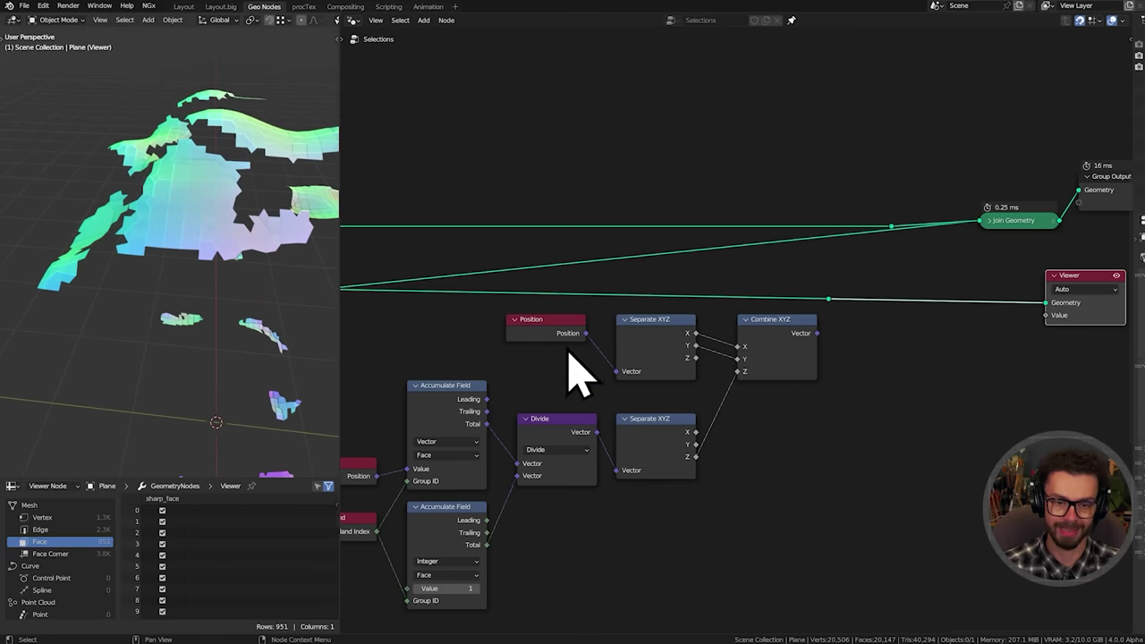
{"action": "middle_click_drag", "start_coordinate": [755, 398], "coordinate": [763, 381]}
{"action": "left_click", "coordinate": [790, 329], "text": "ctrl+shift"}
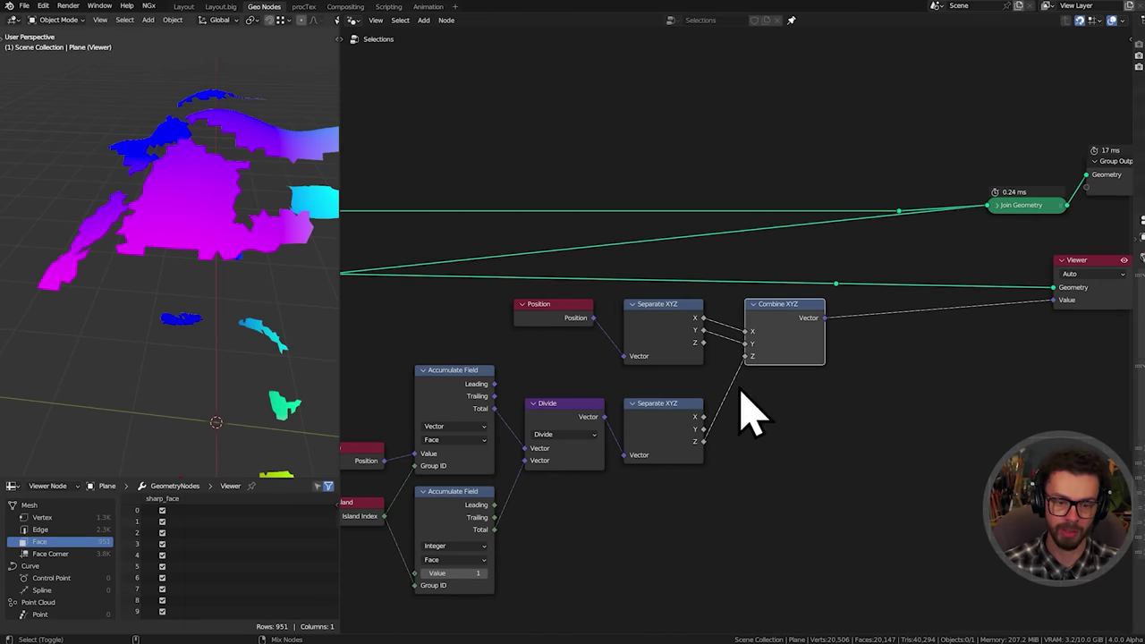
{"action": "left_click", "coordinate": [704, 444], "text": "ctrl+shift"}
Disconnect the averaged Z from Combine XYZ, move the Position, Separate XYZ and Combine XYZ nodes up, and dissolve the reroute moved with them
{"action": "right_click_drag", "start_coordinate": [731, 380], "coordinate": [757, 385], "text": "ctrl"}
{"action": "left_click_drag", "start_coordinate": [834, 347], "coordinate": [591, 291]}
{"action": "key", "text": "g"}
{"action": "left_click", "coordinate": [770, 110]}
{"action": "middle_click_drag", "start_coordinate": [812, 164], "coordinate": [794, 235]}
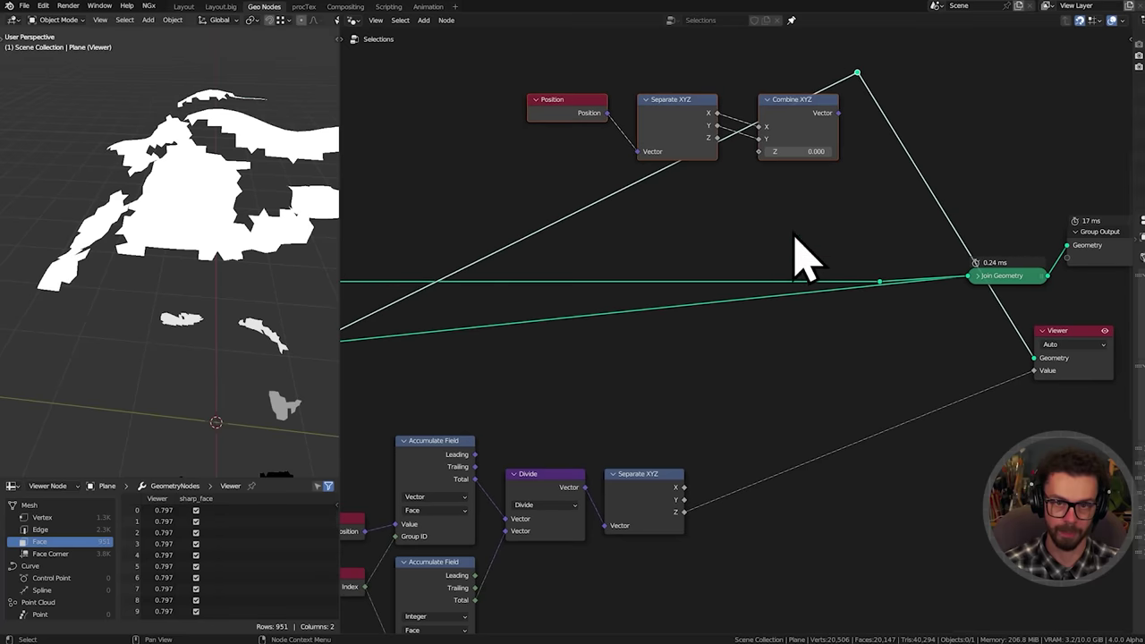
{"action": "left_click", "coordinate": [855, 71]}
{"action": "key", "text": "ctrl+x"}
Hide the unused outputs of the Separate XYZ node that follows Divide
{"action": "middle_click_drag", "start_coordinate": [733, 363], "coordinate": [768, 298]}
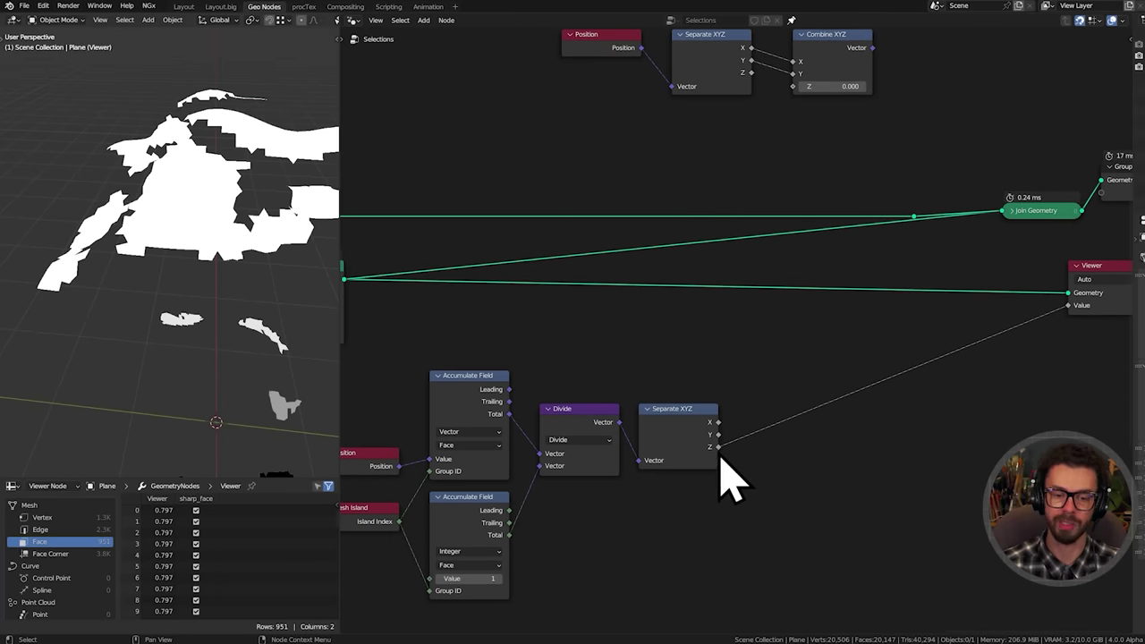
{"action": "left_click", "coordinate": [705, 452]}
{"action": "key", "text": "ctrl+h"}
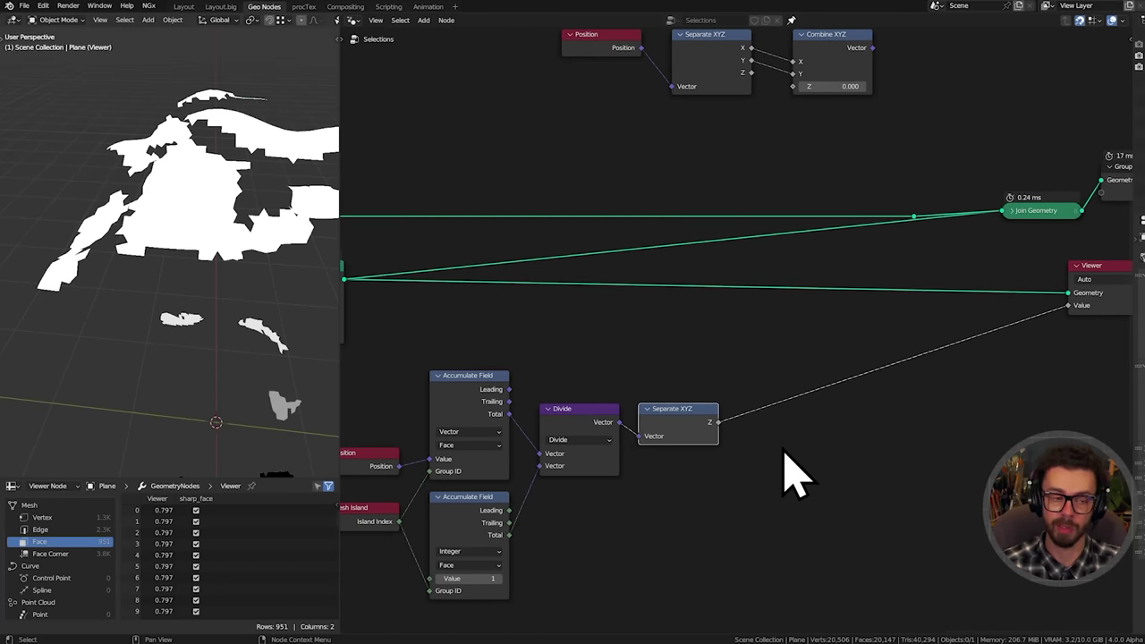
Place a reroute on the Viewer's geometry link and feed it into a new Sample Nearest node
{"action": "middle_click_drag", "start_coordinate": [749, 326], "coordinate": [771, 319]}
{"action": "scroll", "coordinate": [771, 318], "scroll_direction": "up", "scroll_amount": 2}
{"action": "right_click_drag", "start_coordinate": [771, 263], "coordinate": [770, 295], "text": "shift"}
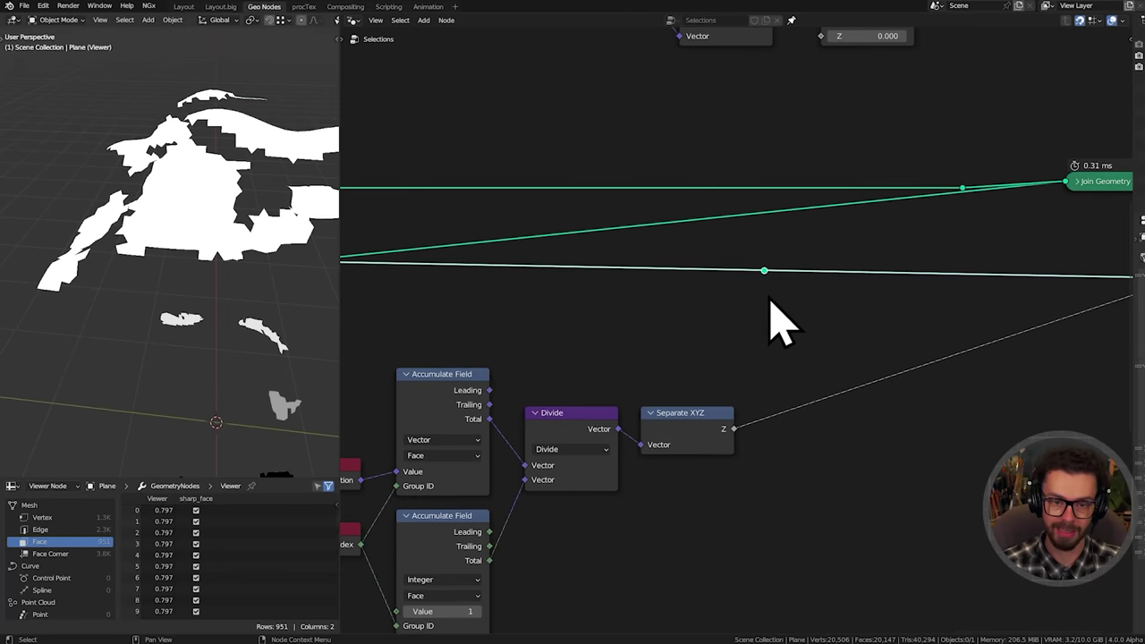
{"action": "key", "text": "g"}
{"action": "left_click", "coordinate": [747, 336]}
{"action": "key", "text": "shift+a"}
{"action": "left_click", "coordinate": [781, 291]}
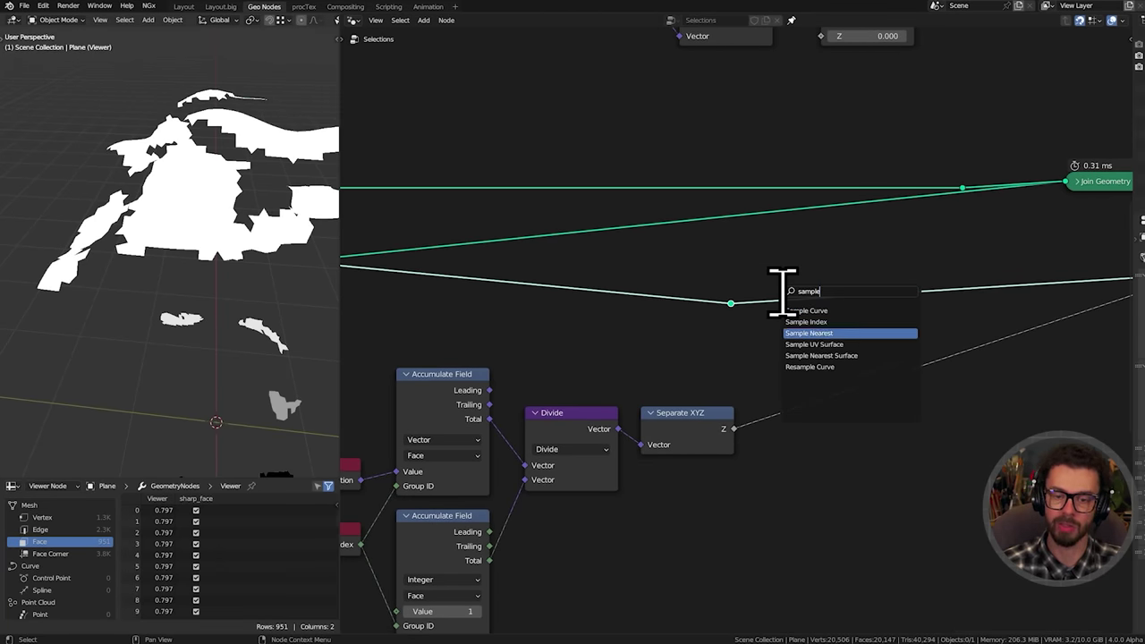
{"action": "key", "text": "Return"}
{"action": "left_click", "coordinate": [913, 419]}
{"action": "left_click_drag", "start_coordinate": [731, 304], "coordinate": [911, 466]}
{"action": "left_click_drag", "start_coordinate": [944, 425], "coordinate": [828, 348]}
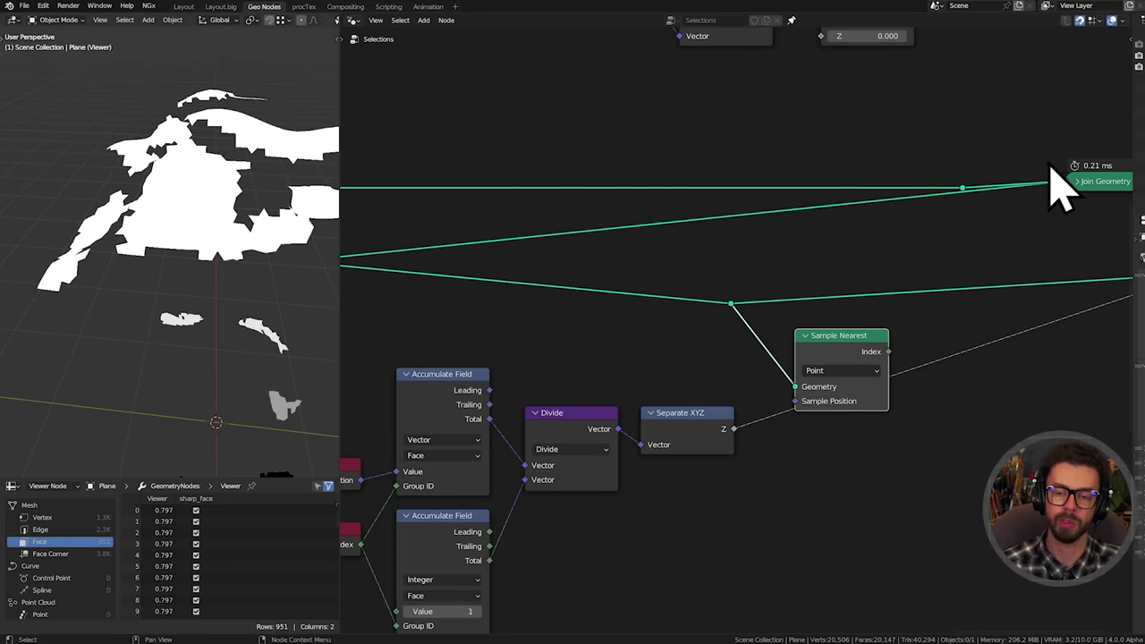
Add a Sample Index node fed by the same geometry reroute and connect Sample Nearest's Index to it
{"action": "scroll", "coordinate": [847, 379], "scroll_direction": "up", "scroll_amount": 3}
{"action": "middle_click_drag", "start_coordinate": [849, 389], "coordinate": [760, 370]}
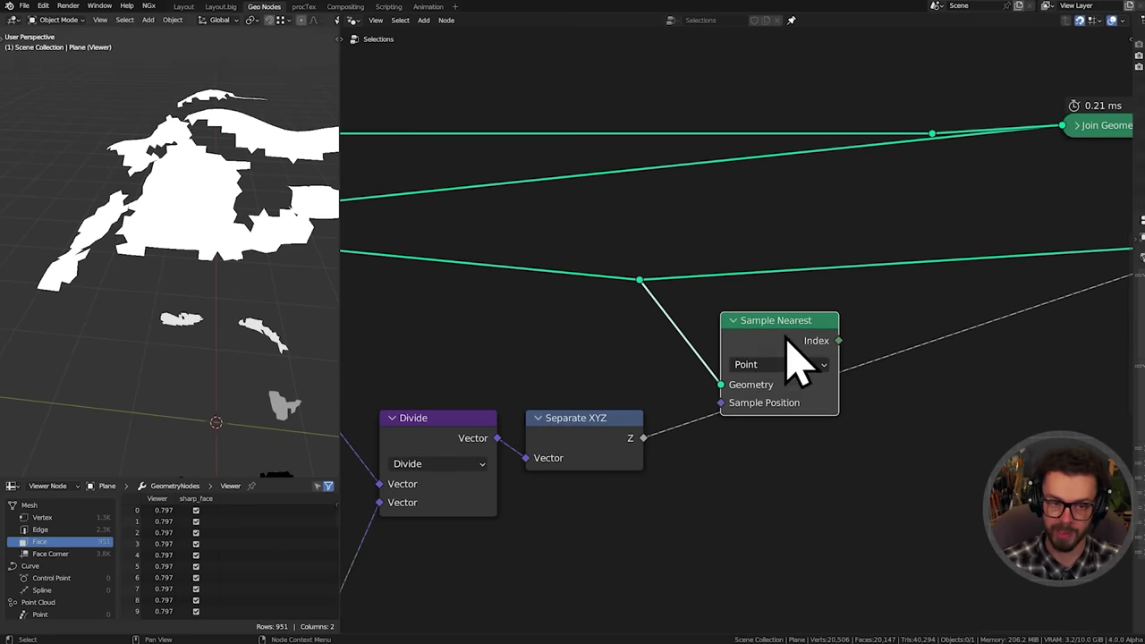
{"action": "left_click_drag", "start_coordinate": [787, 337], "coordinate": [770, 403]}
{"action": "left_click_drag", "start_coordinate": [640, 279], "coordinate": [858, 363]}
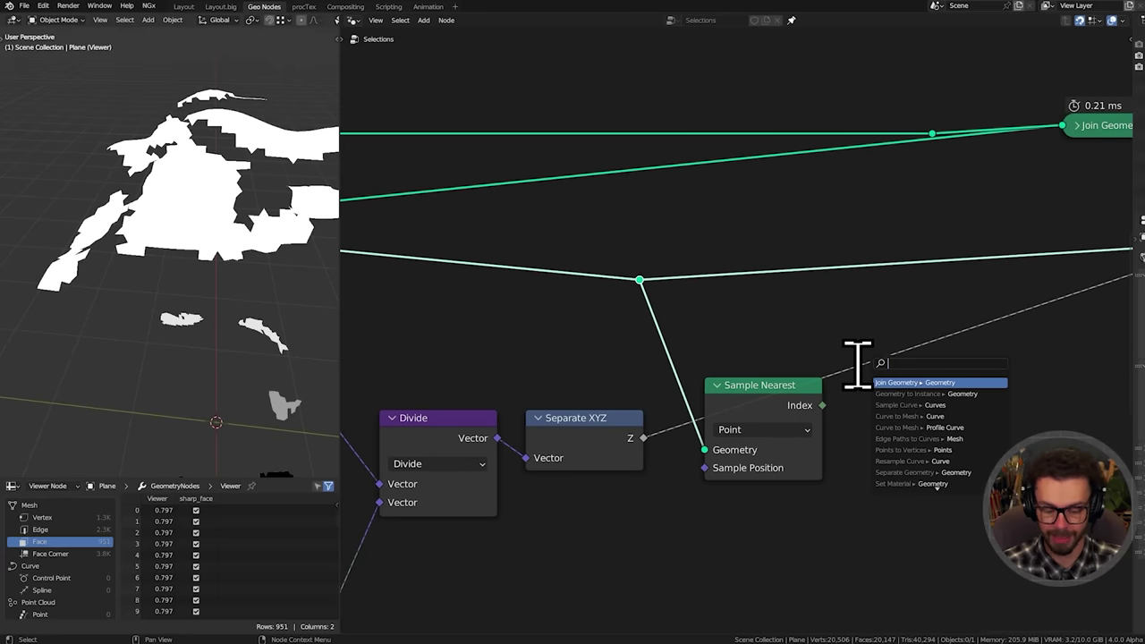
{"action": "key", "text": "BackSpace"}
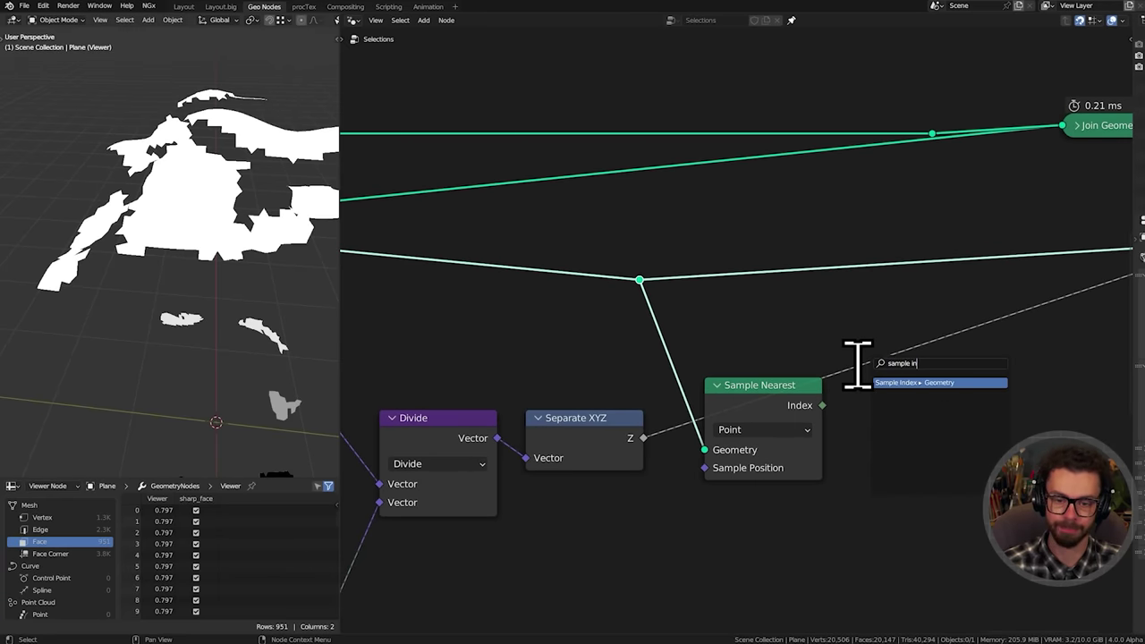
{"action": "key", "text": "Return"}
{"action": "left_click", "coordinate": [899, 305]}
{"action": "left_click_drag", "start_coordinate": [822, 405], "coordinate": [915, 400]}
{"action": "left_click_drag", "start_coordinate": [756, 403], "coordinate": [805, 453]}
Connect the averaged Z from Separate XYZ to the Value input of Sample Index
{"action": "left_click_drag", "start_coordinate": [641, 441], "coordinate": [635, 342]}
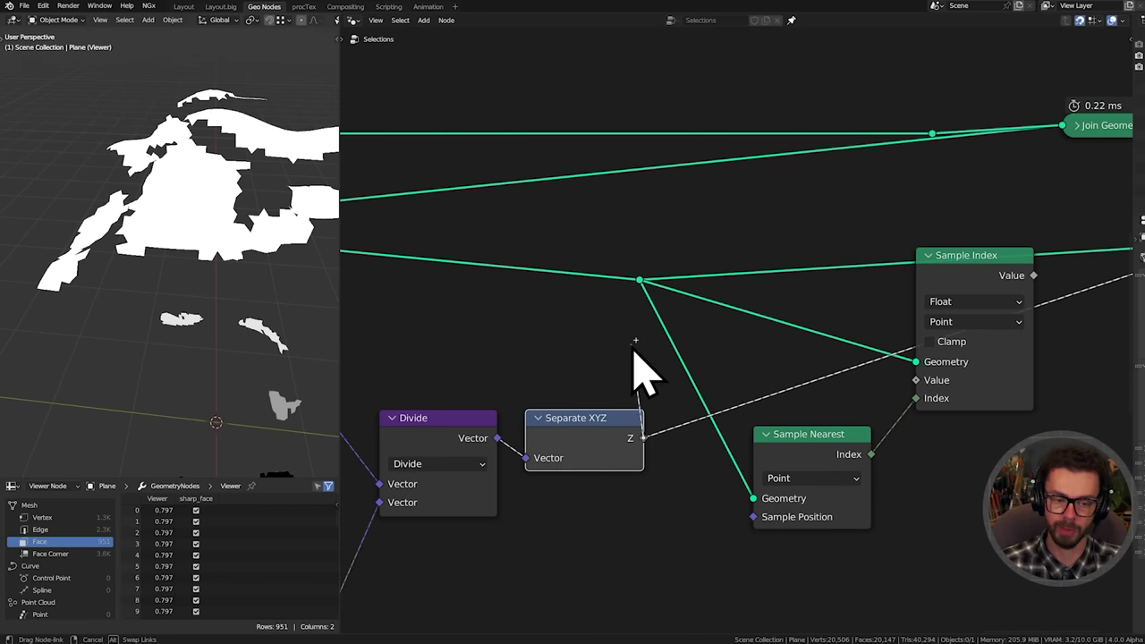
{"action": "left_click_drag", "start_coordinate": [930, 412], "coordinate": [929, 410]}
{"action": "middle_click_drag", "start_coordinate": [659, 436], "coordinate": [774, 416]}
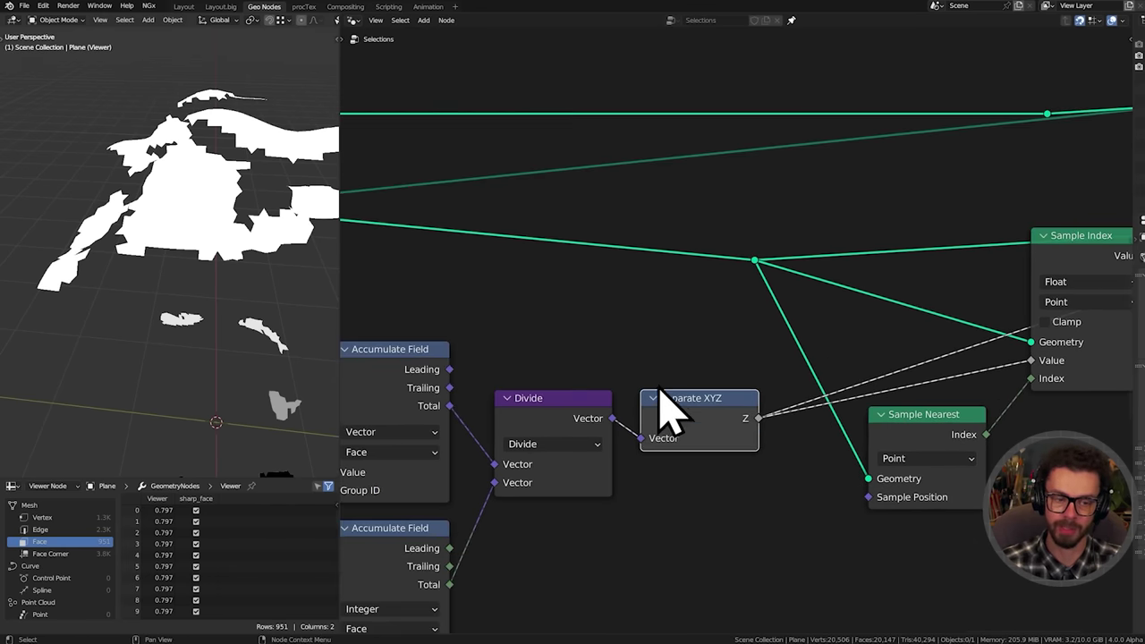
{"action": "middle_click_drag", "start_coordinate": [750, 454], "coordinate": [614, 385]}
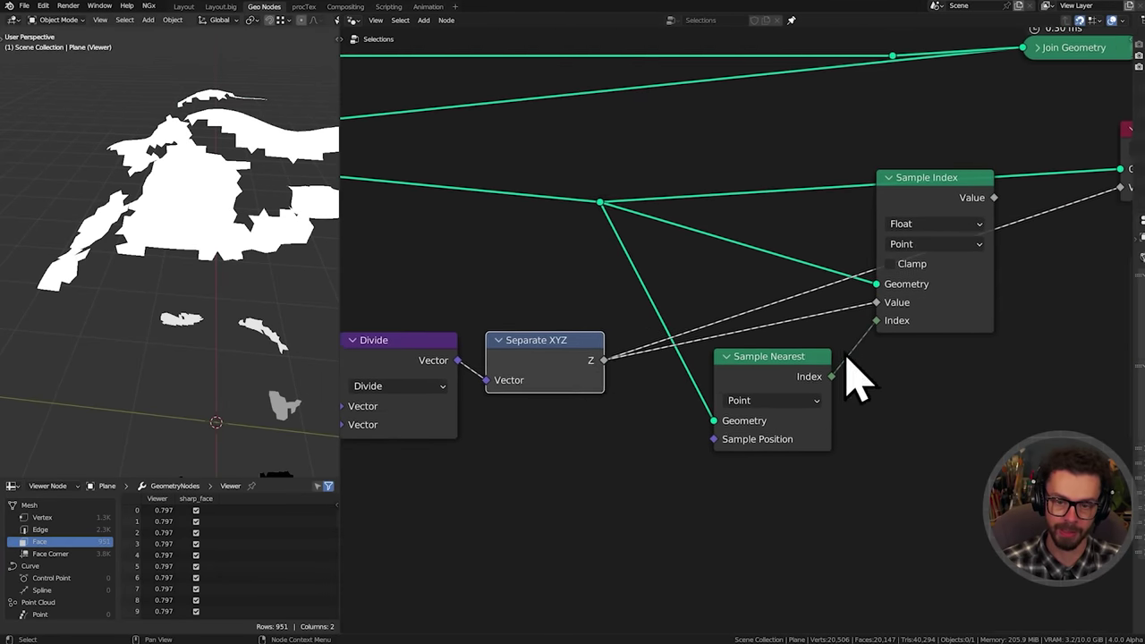
Preview the Sample Index value on the full mesh through the Viewer and inspect it in the viewport
{"action": "middle_click_drag", "start_coordinate": [946, 295], "coordinate": [786, 428]}
{"action": "left_click", "coordinate": [803, 327], "text": "ctrl+shift"}
{"action": "middle_click_drag", "start_coordinate": [769, 249], "coordinate": [756, 335]}
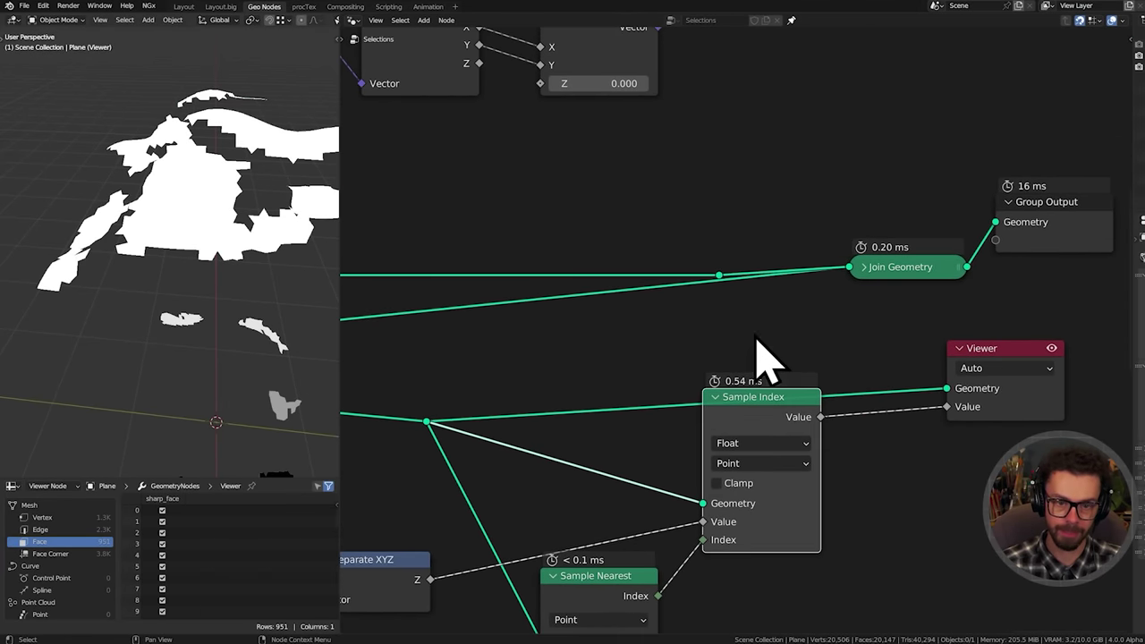
{"action": "left_click", "coordinate": [720, 275], "text": "ctrl+shift"}
{"action": "middle_click_drag", "start_coordinate": [201, 340], "coordinate": [109, 237]}
{"action": "middle_click_drag", "start_coordinate": [126, 330], "coordinate": [201, 302]}
{"action": "scroll", "coordinate": [215, 350], "scroll_direction": "up", "scroll_amount": 3}
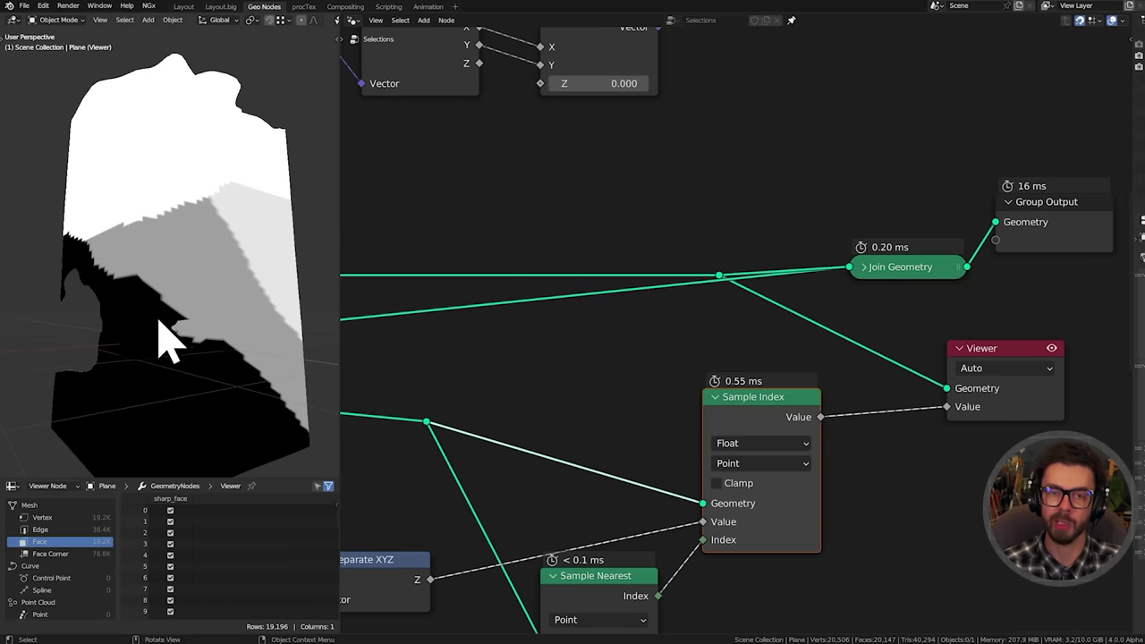
{"action": "middle_click_drag", "start_coordinate": [158, 320], "coordinate": [210, 304]}
Move Join Geometry and Group Output farther along the tree, and bring the sampling reroute closer to Sample Index
{"action": "middle_click_drag", "start_coordinate": [756, 362], "coordinate": [755, 364]}
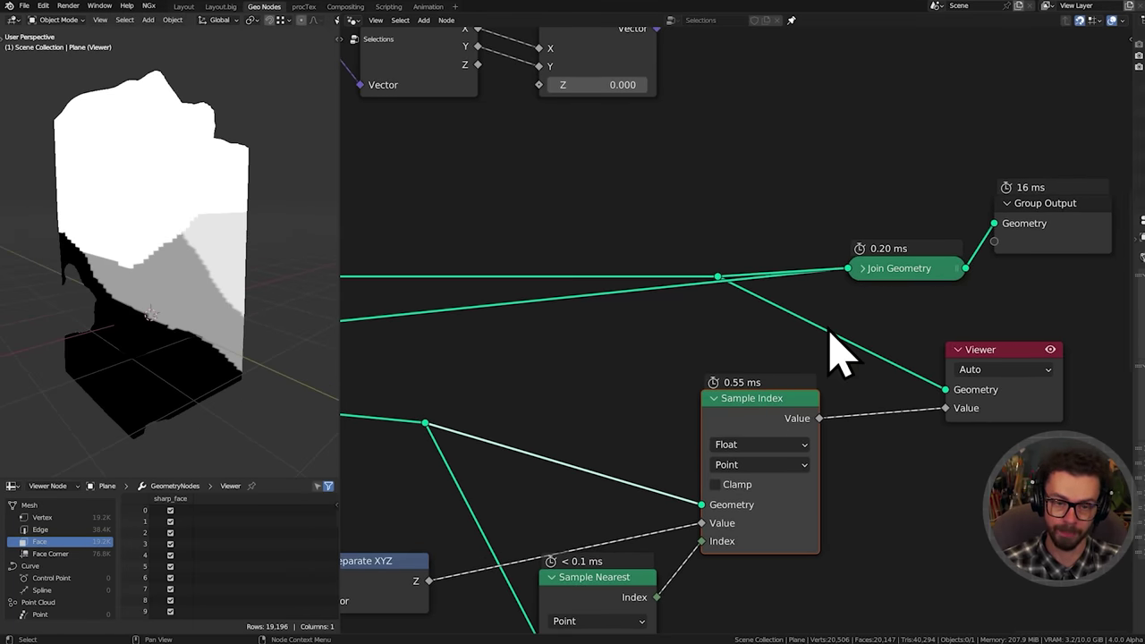
{"action": "scroll", "coordinate": [827, 338], "scroll_direction": "down", "scroll_amount": 1}
{"action": "middle_click_drag", "start_coordinate": [819, 330], "coordinate": [677, 364]}
{"action": "left_click_drag", "start_coordinate": [700, 220], "coordinate": [837, 317]}
{"action": "left_click_drag", "start_coordinate": [764, 312], "coordinate": [901, 299]}
{"action": "middle_click_drag", "start_coordinate": [735, 332], "coordinate": [855, 249]}
{"action": "right_click", "coordinate": [855, 248]}
{"action": "left_click_drag", "start_coordinate": [465, 352], "coordinate": [548, 366]}
{"action": "middle_click_drag", "start_coordinate": [633, 435], "coordinate": [644, 338]}
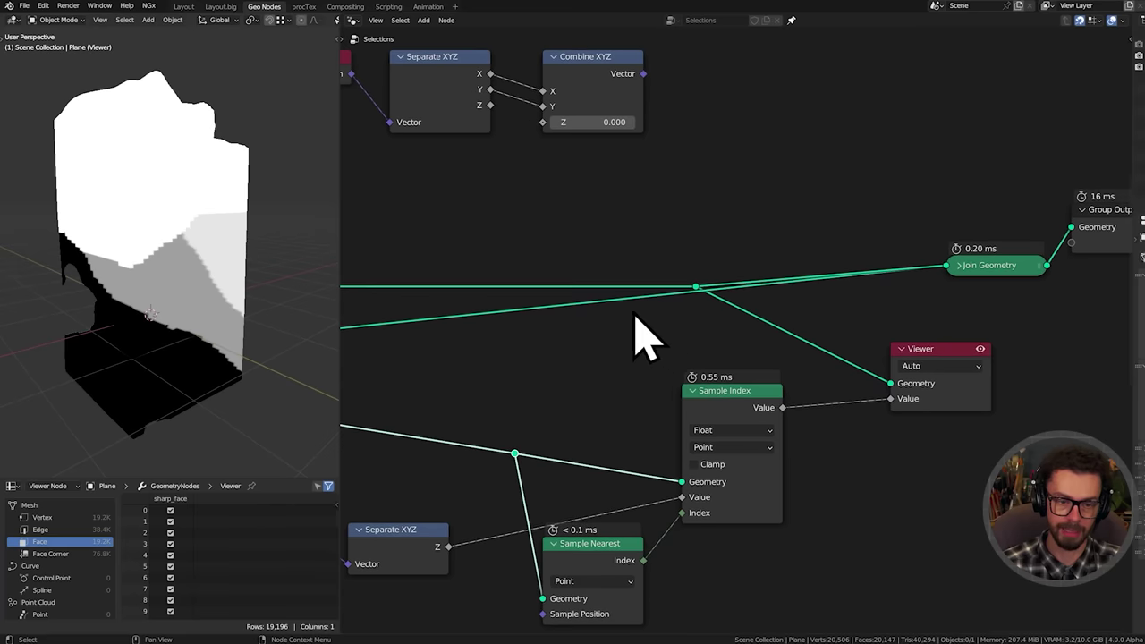
Cut the island link to the join and the Viewer's value link, and replace Join Geometry with a Set Position node before Group Output
{"action": "right_click_drag", "start_coordinate": [618, 300], "coordinate": [754, 384], "text": "ctrl"}
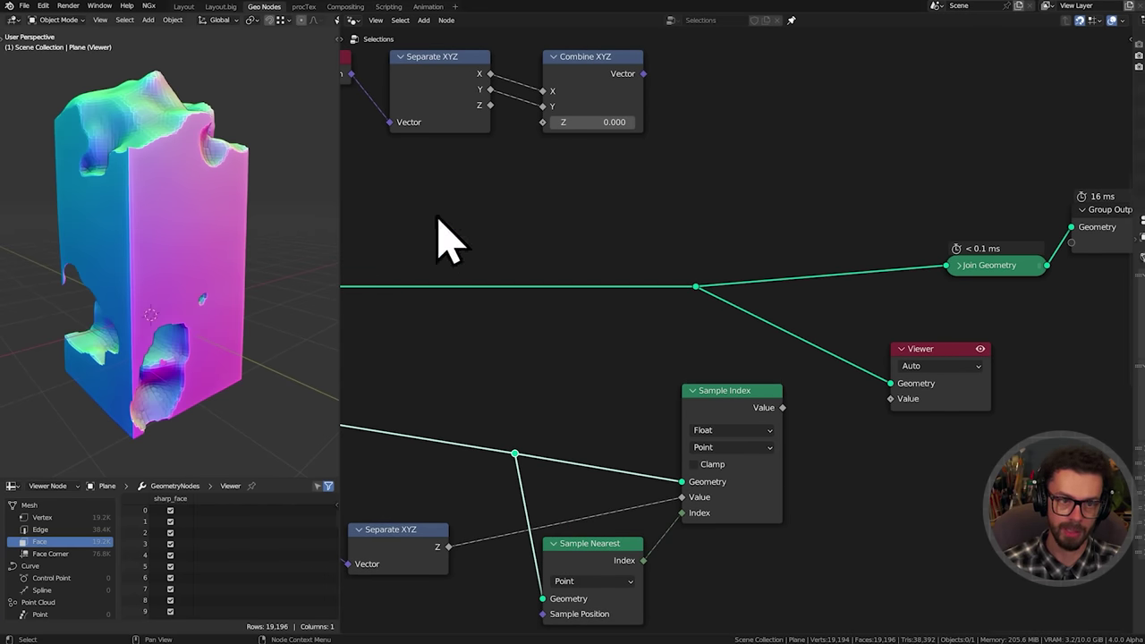
{"action": "middle_click_drag", "start_coordinate": [743, 219], "coordinate": [766, 287]}
{"action": "key", "text": "shift+a"}
{"action": "left_click", "coordinate": [883, 223]}
{"action": "type", "text": "set pos"}
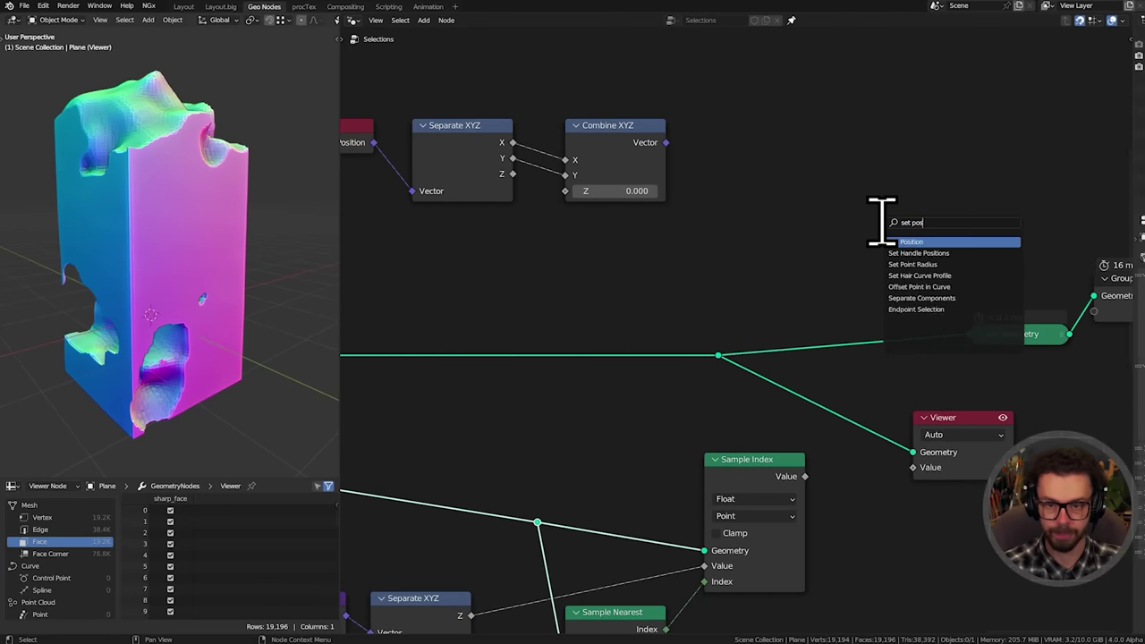
{"action": "key", "text": "Return"}
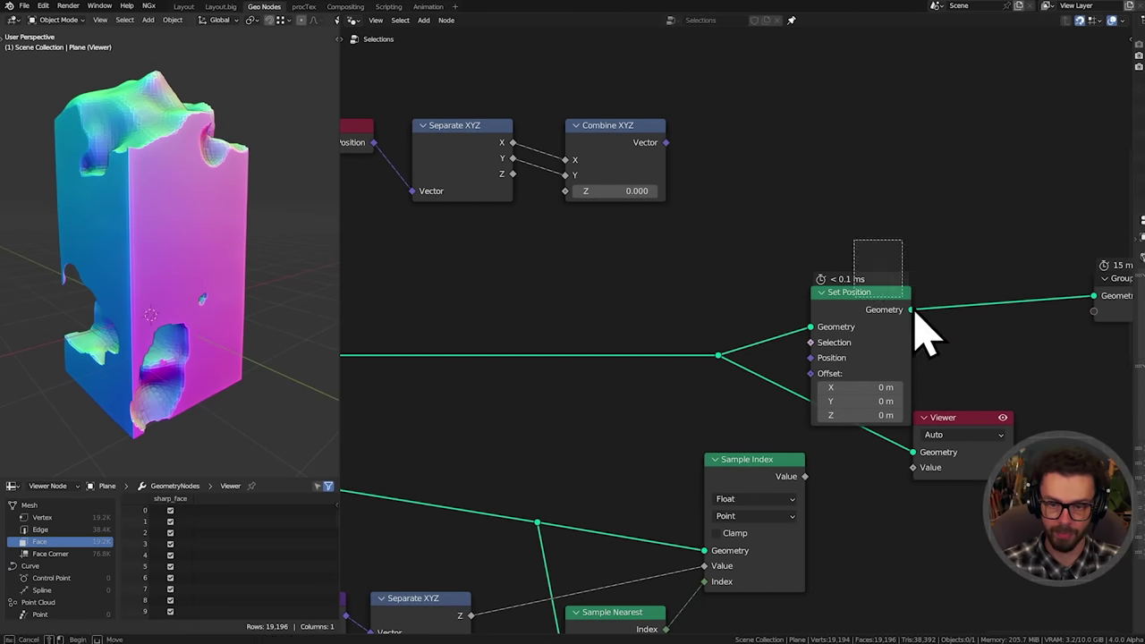
{"action": "left_click", "coordinate": [1012, 243]}
{"action": "left_click_drag", "start_coordinate": [967, 281], "coordinate": [993, 294]}
Bring the Position and XYZ nodes near Set Position, drive its Position with Combine XYZ, and feed Sample Index's value into Z
{"action": "middle_click_drag", "start_coordinate": [764, 248], "coordinate": [849, 247]}
{"action": "left_click_drag", "start_coordinate": [844, 239], "coordinate": [440, 111]}
{"action": "key", "text": "g"}
{"action": "left_click", "coordinate": [576, 170]}
{"action": "middle_click_drag", "start_coordinate": [808, 211], "coordinate": [760, 205]}
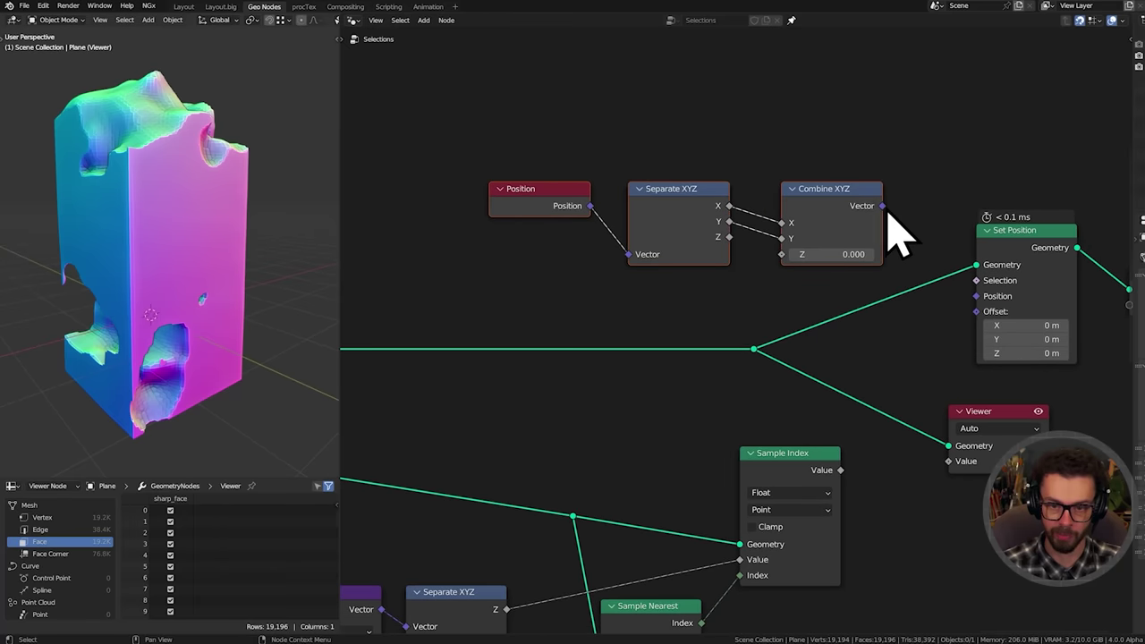
{"action": "left_click_drag", "start_coordinate": [883, 206], "coordinate": [993, 304]}
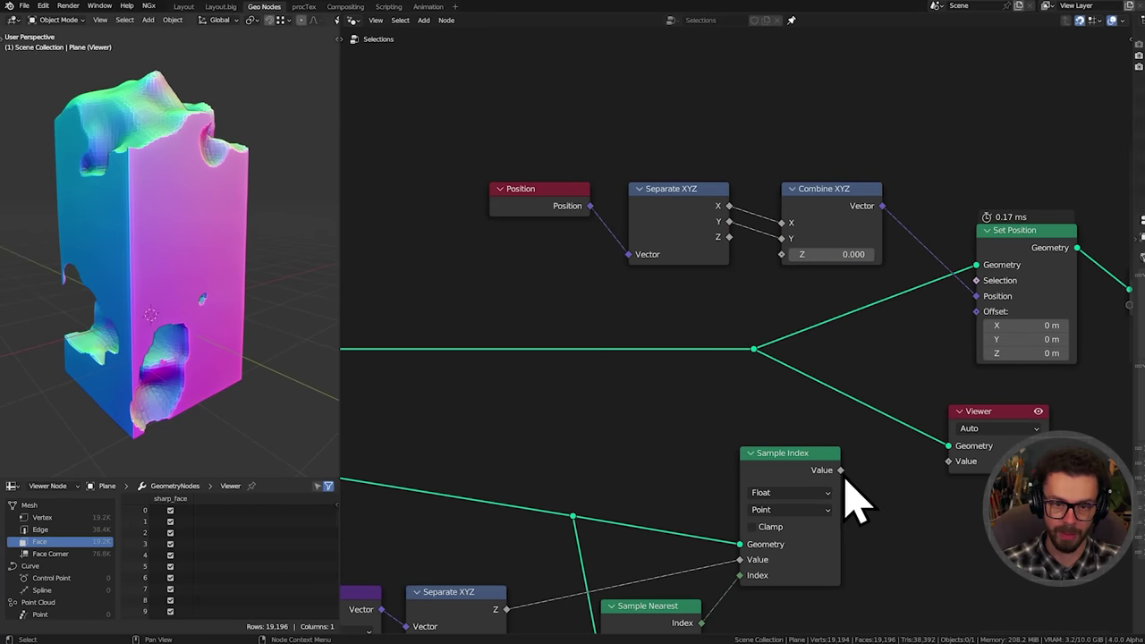
{"action": "left_click_drag", "start_coordinate": [842, 471], "coordinate": [784, 256]}
Delete the Viewer node
{"action": "middle_click_drag", "start_coordinate": [881, 327], "coordinate": [769, 312]}
{"action": "left_click_drag", "start_coordinate": [802, 383], "coordinate": [936, 471]}
{"action": "key", "text": "x"}
{"action": "middle_click_drag", "start_coordinate": [909, 348], "coordinate": [901, 351]}
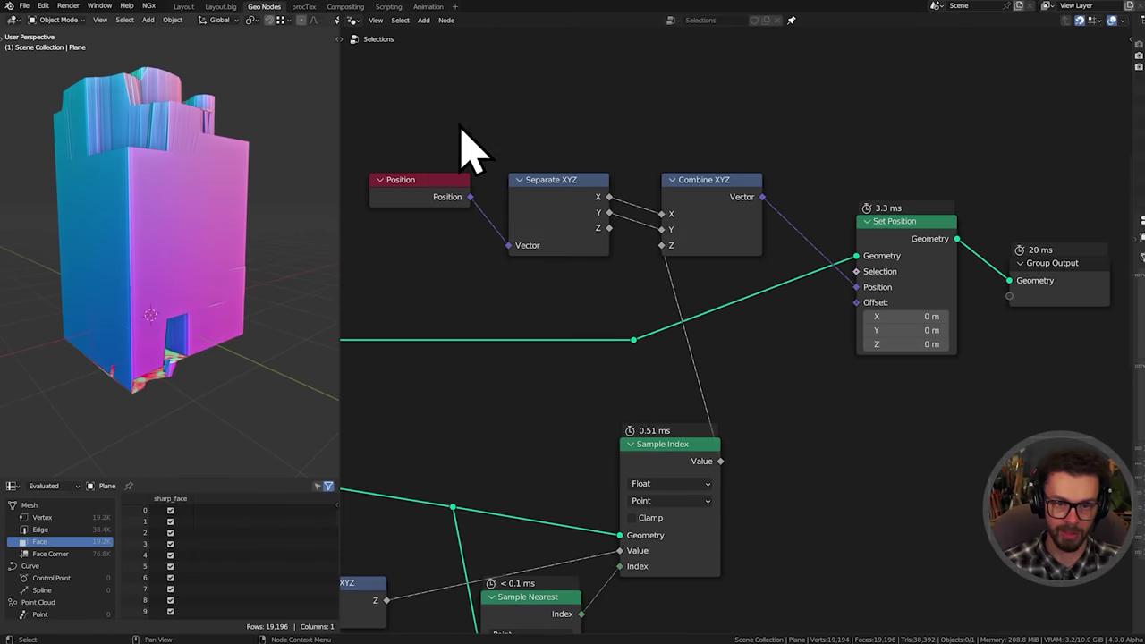
Shift the Position, XYZ, Set Position and Group Output nodes along, and lower Position, Separate XYZ and Combine XYZ beneath the geometry link
{"action": "left_click_drag", "start_coordinate": [429, 125], "coordinate": [702, 246]}
{"action": "left_click_drag", "start_coordinate": [827, 166], "coordinate": [1015, 277], "text": "shift"}
{"action": "key", "text": "g"}
{"action": "left_click", "coordinate": [864, 301]}
{"action": "left_click_drag", "start_coordinate": [947, 329], "coordinate": [632, 150]}
{"action": "key", "text": "g"}
{"action": "left_click", "coordinate": [710, 313]}
Raise the main geometry reroute and move Position and Separate XYZ away from Combine XYZ to make room
{"action": "left_click_drag", "start_coordinate": [582, 288], "coordinate": [641, 343]}
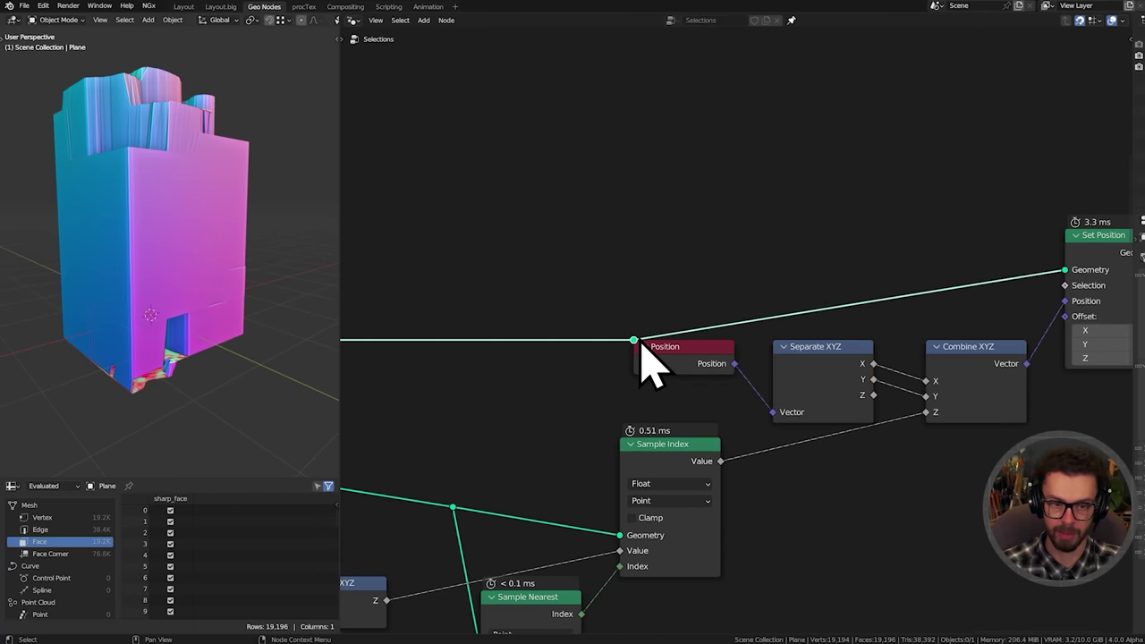
{"action": "key", "text": "g"}
{"action": "left_click", "coordinate": [669, 259]}
{"action": "middle_click_drag", "start_coordinate": [857, 327], "coordinate": [714, 234]}
{"action": "scroll", "coordinate": [675, 299], "scroll_direction": "up", "scroll_amount": 1}
{"action": "left_click_drag", "start_coordinate": [518, 213], "coordinate": [731, 315]}
{"action": "key", "text": "g"}
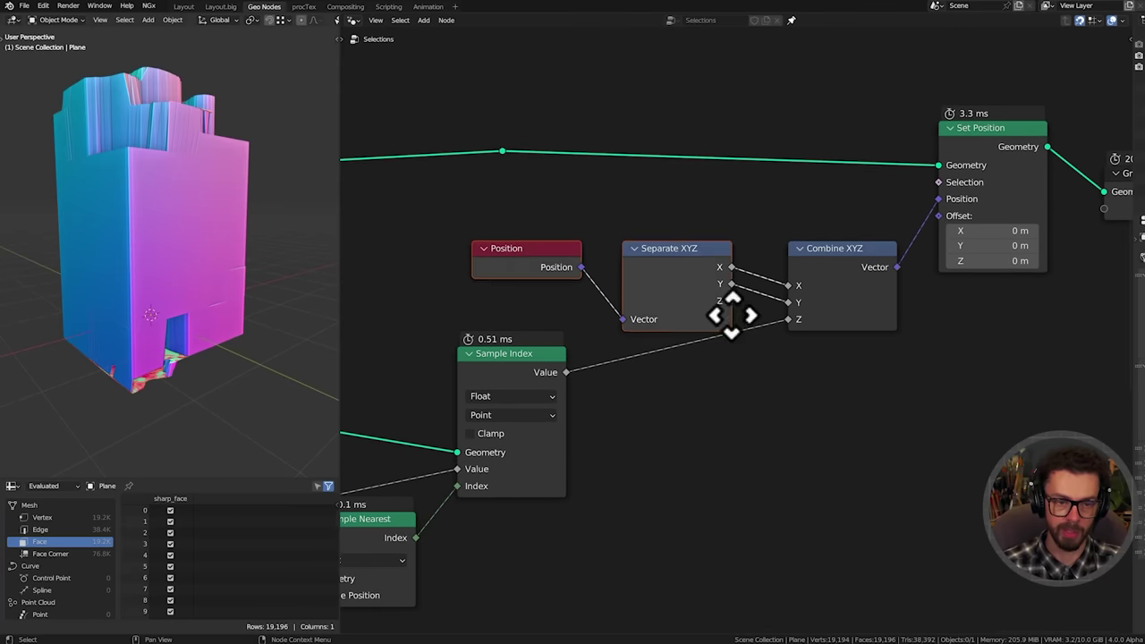
{"action": "left_click", "coordinate": [688, 301]}
{"action": "middle_click_drag", "start_coordinate": [268, 230], "coordinate": [219, 260]}
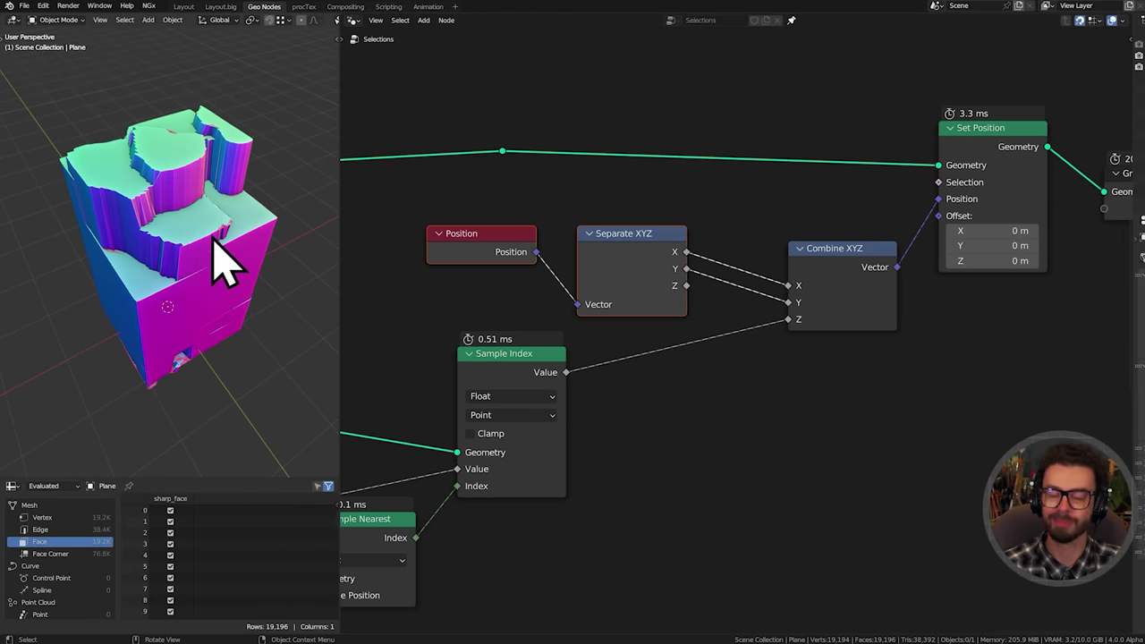
Insert a float Mix node on the link between Sample Index and Combine XYZ's Z
{"action": "middle_click_drag", "start_coordinate": [799, 357], "coordinate": [772, 340]}
{"action": "scroll", "coordinate": [767, 339], "scroll_direction": "up", "scroll_amount": 2}
{"action": "key", "text": "shift+a"}
{"action": "left_click", "coordinate": [846, 362]}
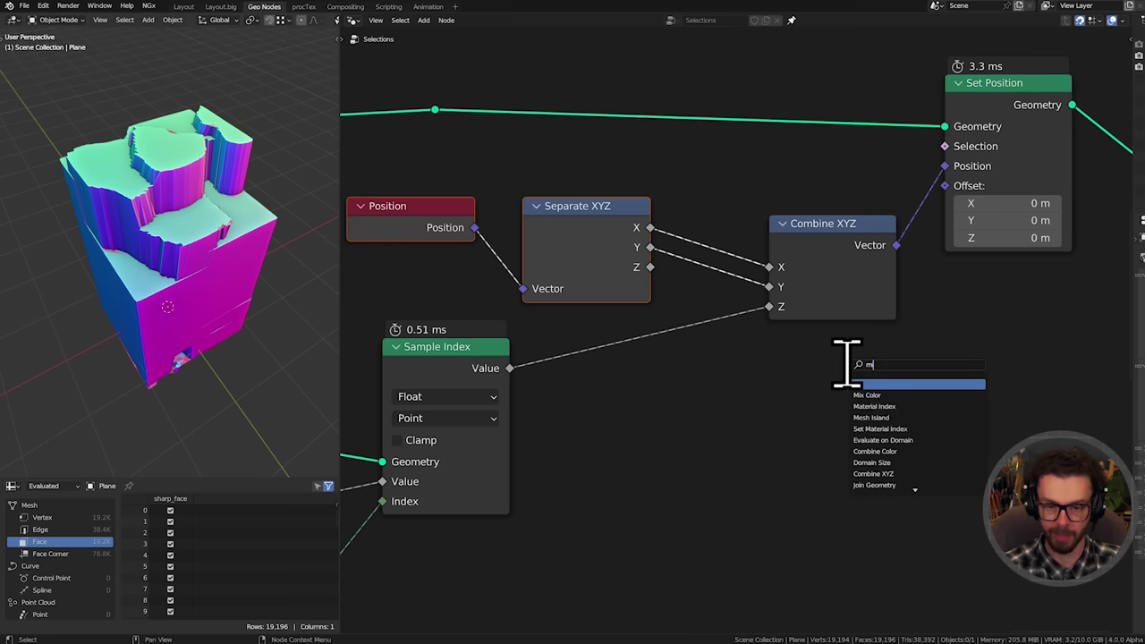
{"action": "type", "text": "m"}
{"action": "key", "text": "Return"}
{"action": "left_click", "coordinate": [680, 309]}
Connect the original position's Z to Mix's A input and the Sample Index value to its B input
{"action": "left_click_drag", "start_coordinate": [650, 266], "coordinate": [671, 308]}
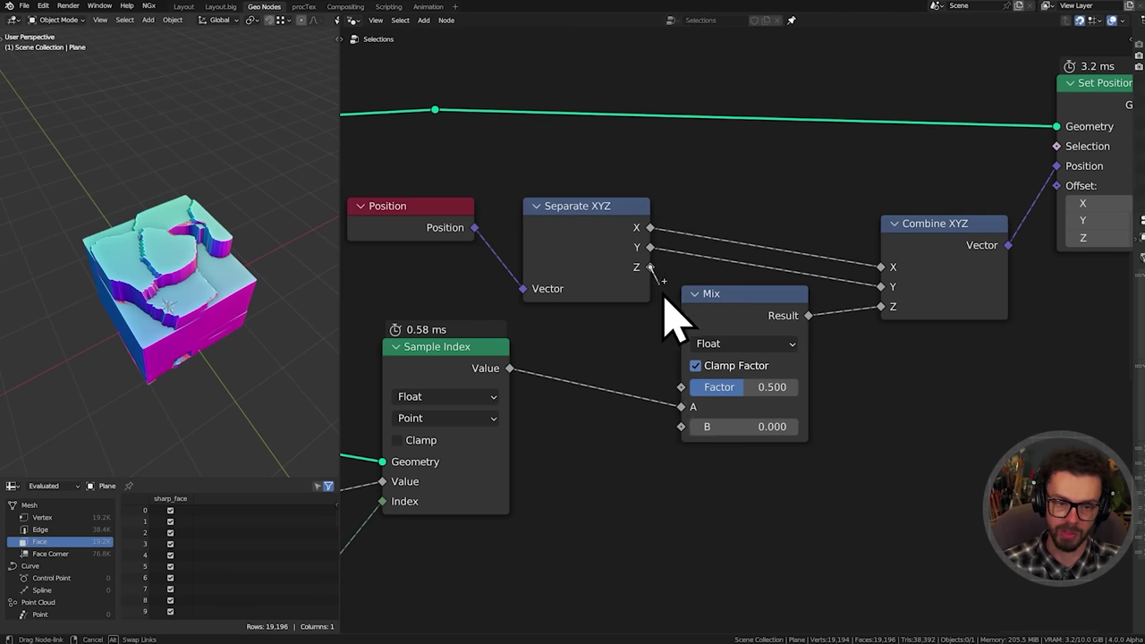
{"action": "left_click_drag", "start_coordinate": [685, 416], "coordinate": [682, 407]}
{"action": "left_click_drag", "start_coordinate": [510, 369], "coordinate": [682, 426]}
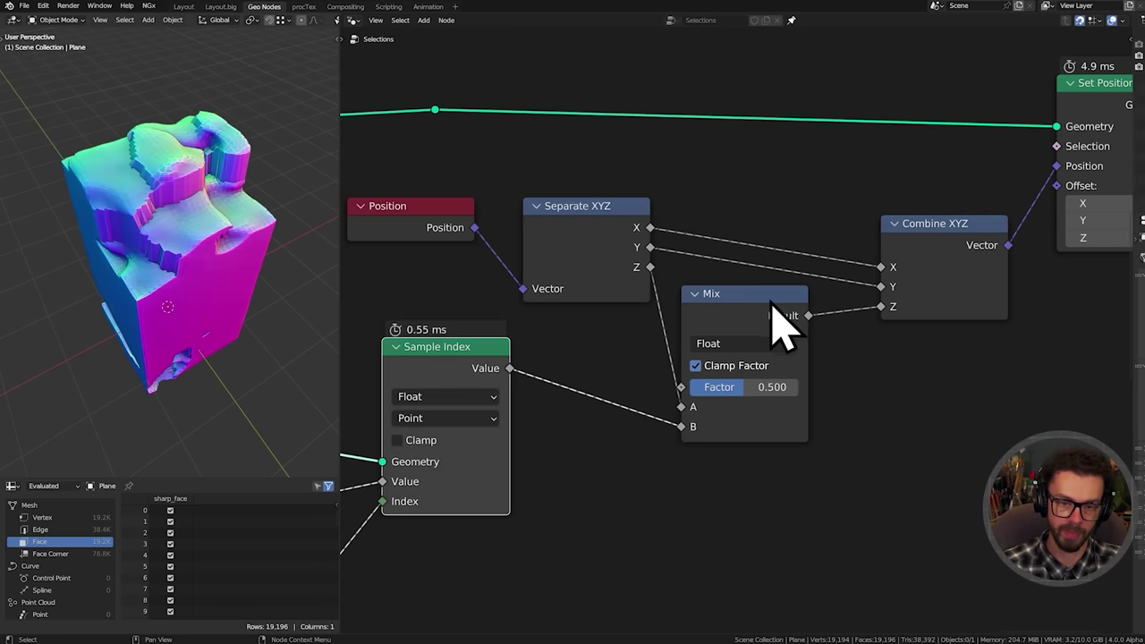
{"action": "left_click_drag", "start_coordinate": [776, 296], "coordinate": [815, 294]}
Set the Mix node's Factor to 1.000 and check the mesh's flattened levels in the viewport
{"action": "middle_click_drag", "start_coordinate": [206, 296], "coordinate": [183, 284]}
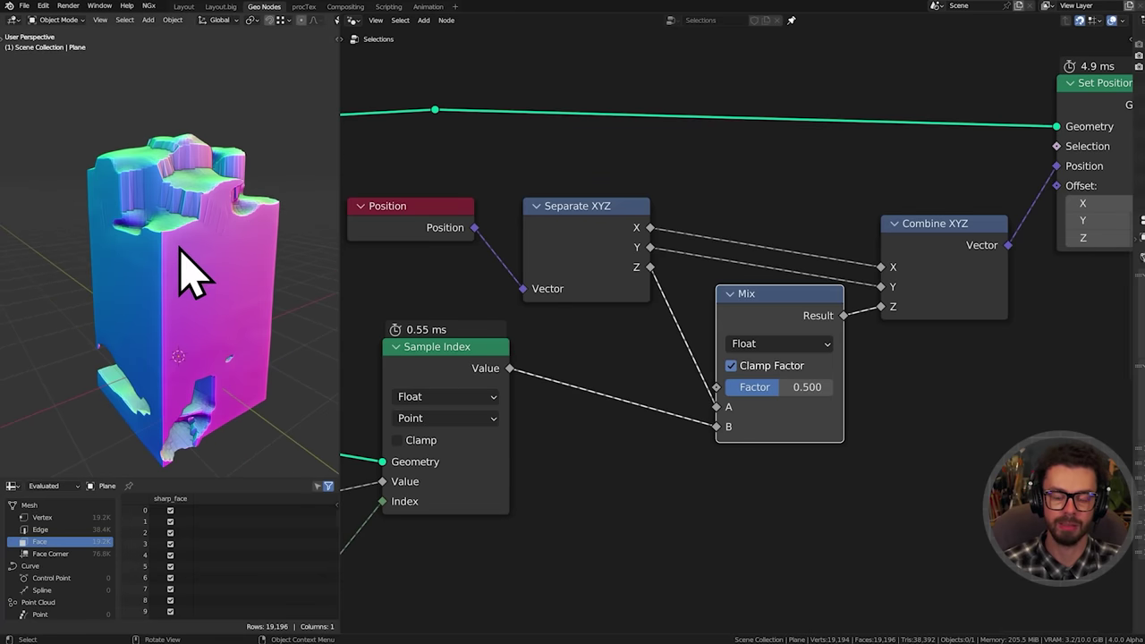
{"action": "left_click_drag", "start_coordinate": [818, 388], "coordinate": [892, 387]}
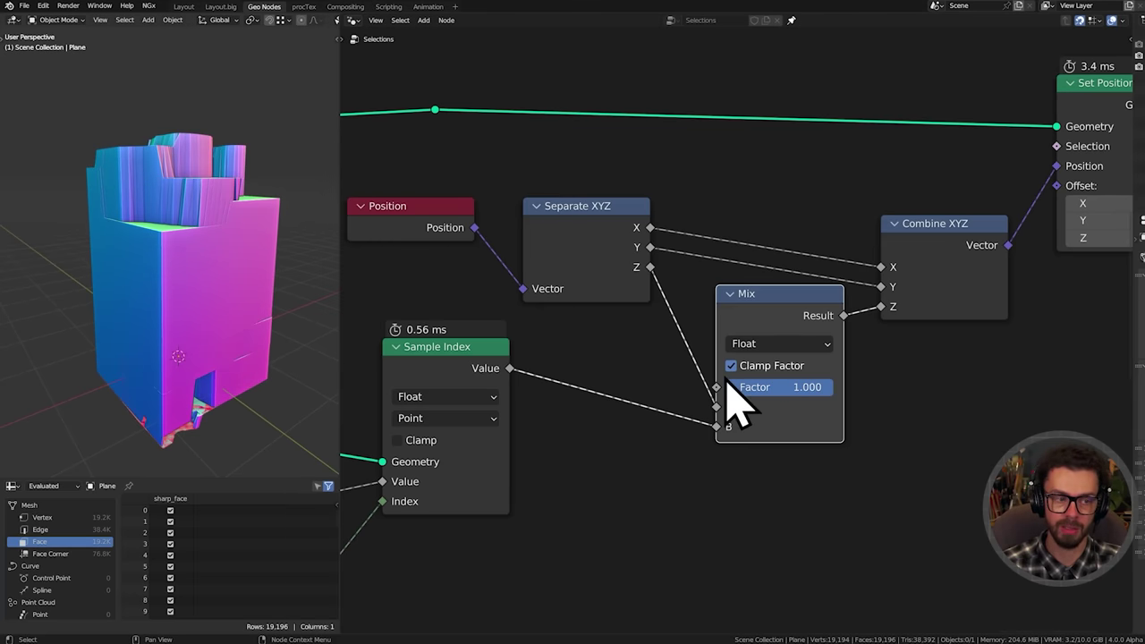
{"action": "middle_click_drag", "start_coordinate": [267, 275], "coordinate": [266, 226]}
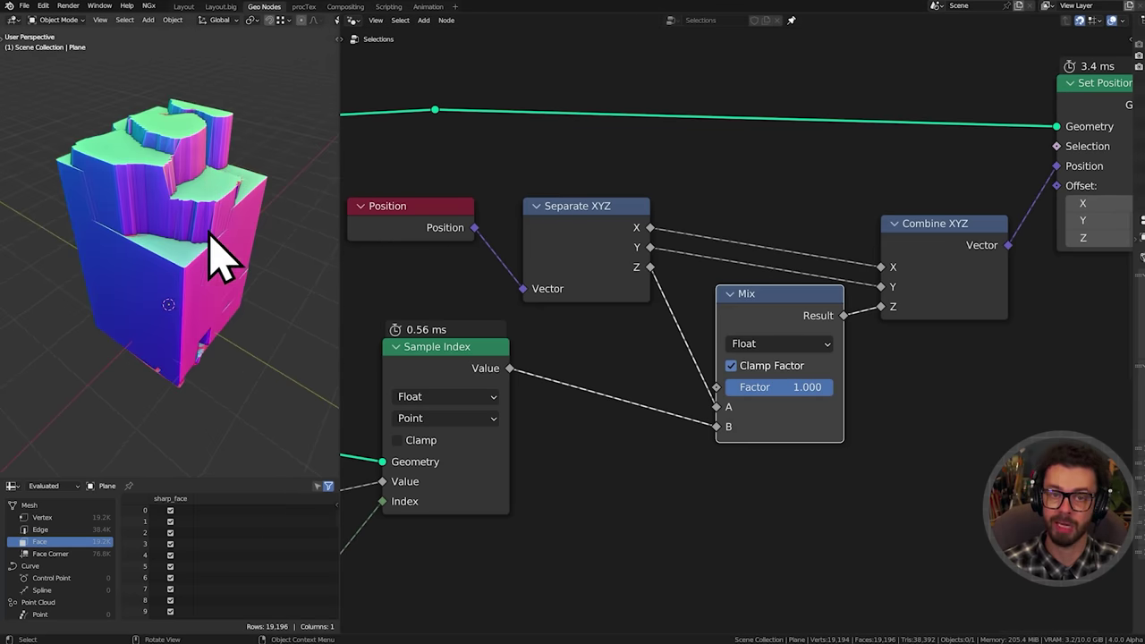
Preview the filtered island geometry and add a Geometry Proximity node that takes that geometry as its Target
{"action": "middle_click_drag", "start_coordinate": [530, 466], "coordinate": [609, 373]}
{"action": "left_click", "coordinate": [619, 274], "text": "ctrl+shift"}
{"action": "left_click_drag", "start_coordinate": [680, 281], "coordinate": [956, 417]}
{"action": "scroll", "coordinate": [828, 393], "scroll_direction": "up", "scroll_amount": 4}
{"action": "right_click_drag", "start_coordinate": [753, 362], "coordinate": [746, 389], "text": "shift"}
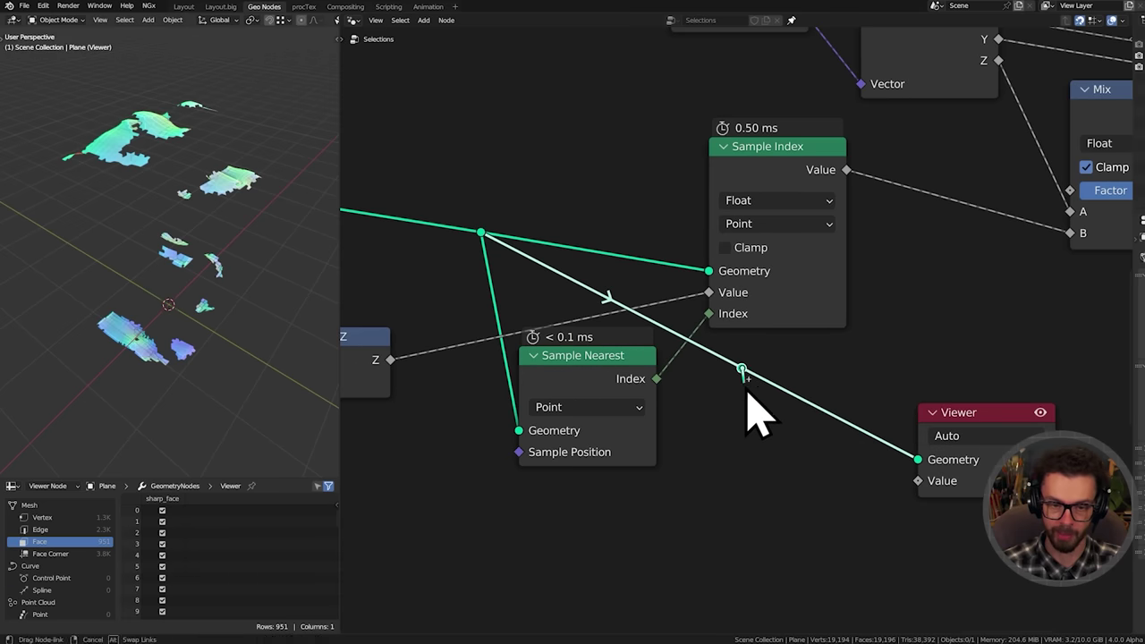
{"action": "left_click_drag", "start_coordinate": [742, 368], "coordinate": [760, 445]}
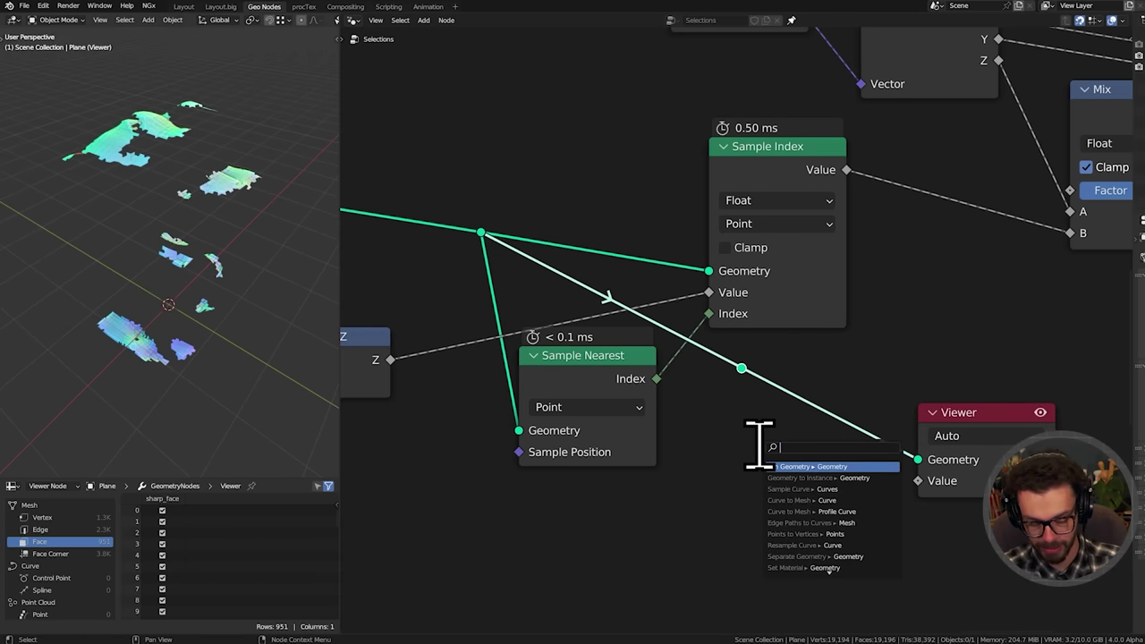
{"action": "type", "text": "prox"}
{"action": "key", "text": "Return"}
{"action": "left_click", "coordinate": [758, 389]}
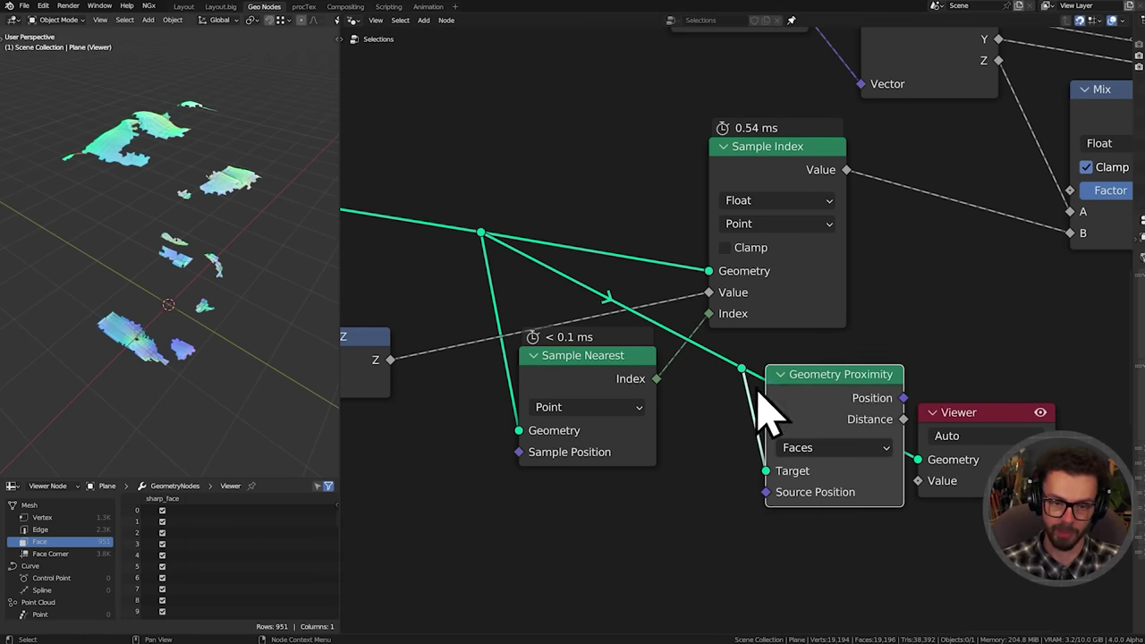
Dissolve the extra reroute on the Viewer link and place Geometry Proximity beneath Sample Index
{"action": "left_click_drag", "start_coordinate": [718, 355], "coordinate": [753, 398]}
{"action": "key", "text": "ctrl+x"}
{"action": "left_click_drag", "start_coordinate": [839, 393], "coordinate": [787, 370]}
{"action": "middle_click_drag", "start_coordinate": [836, 394], "coordinate": [650, 476]}
{"action": "scroll", "coordinate": [680, 445], "scroll_direction": "down", "scroll_amount": 1}
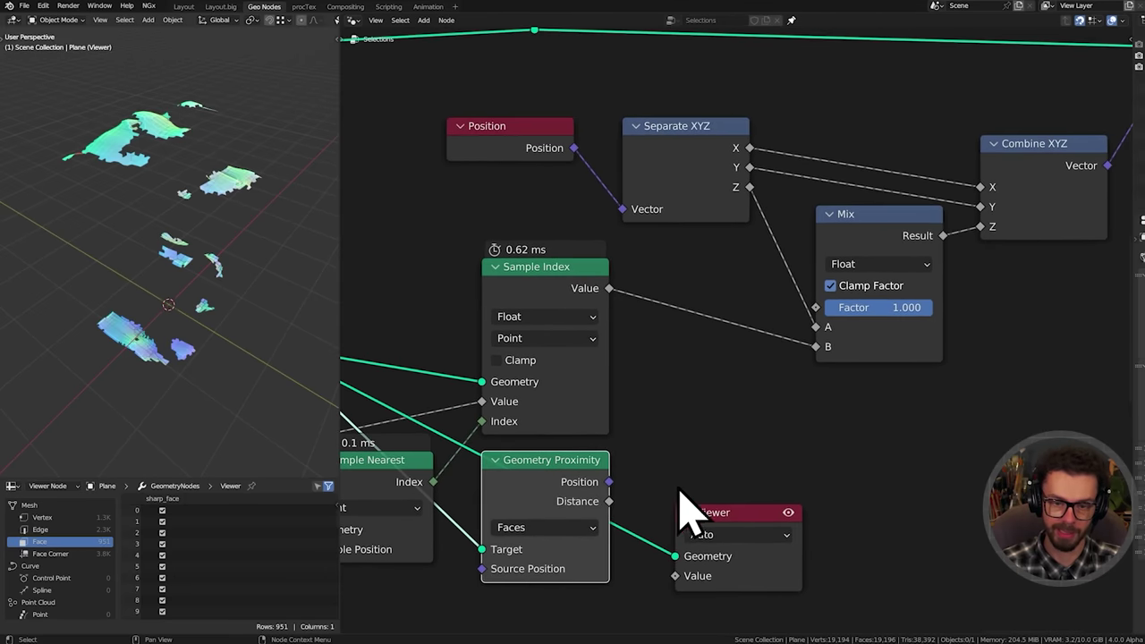
{"action": "middle_click_drag", "start_coordinate": [737, 467], "coordinate": [704, 459]}
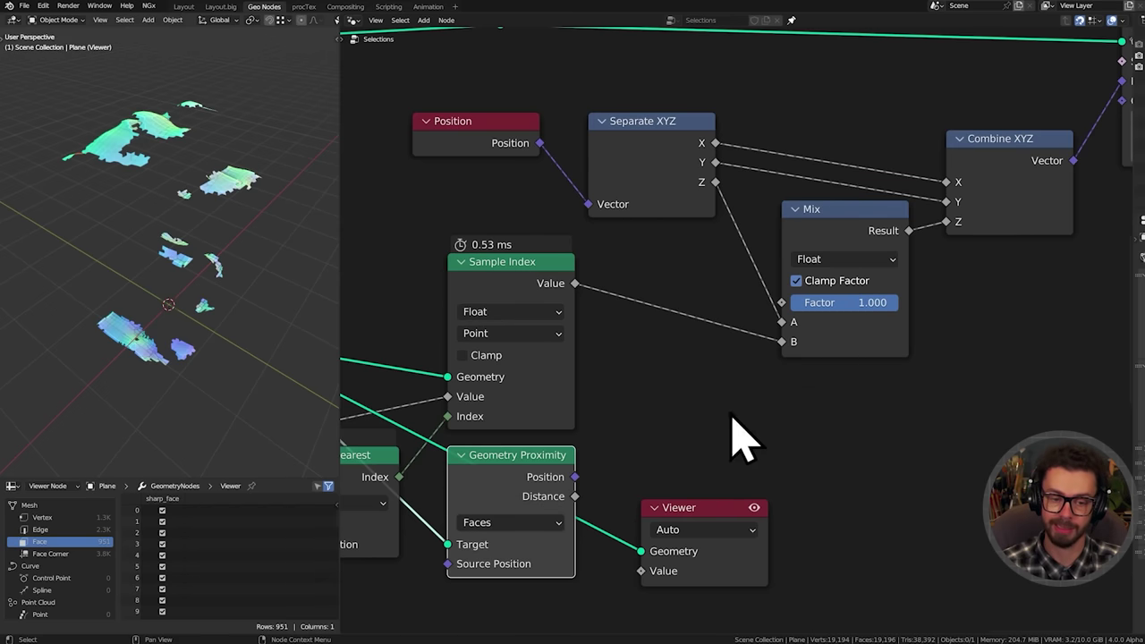
Delete the Viewer node and add a Map Range node fed by Geometry Proximity's Distance, placed below Mix
{"action": "left_click_drag", "start_coordinate": [731, 414], "coordinate": [753, 523]}
{"action": "key", "text": "x"}
{"action": "left_click_drag", "start_coordinate": [576, 497], "coordinate": [765, 401]}
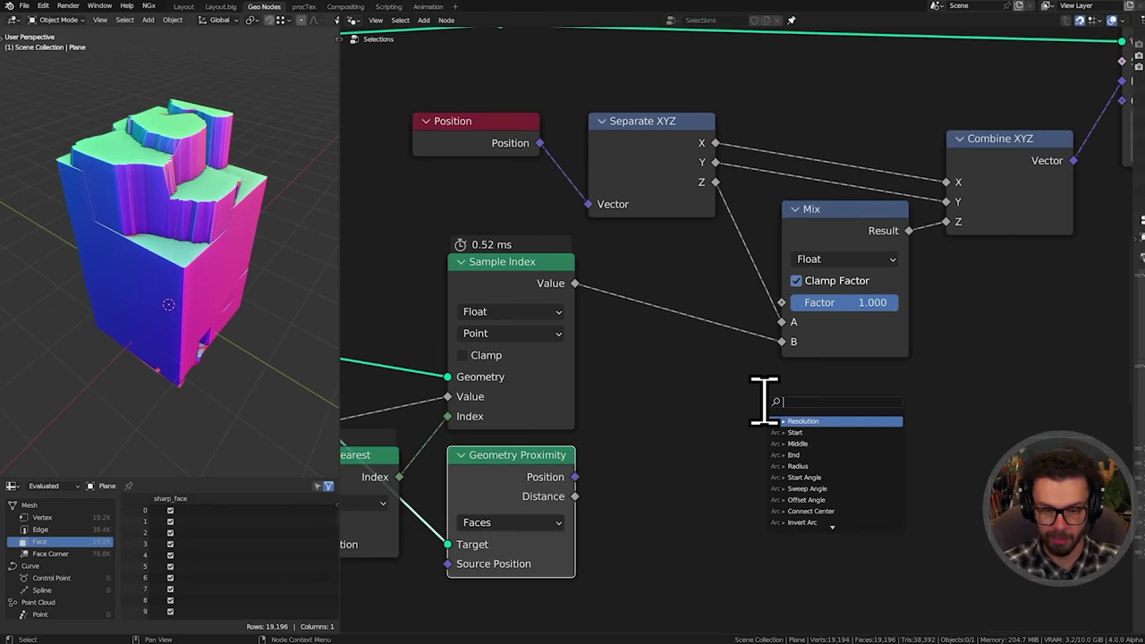
{"action": "type", "text": "map"}
{"action": "key", "text": "Return"}
{"action": "left_click", "coordinate": [775, 398]}
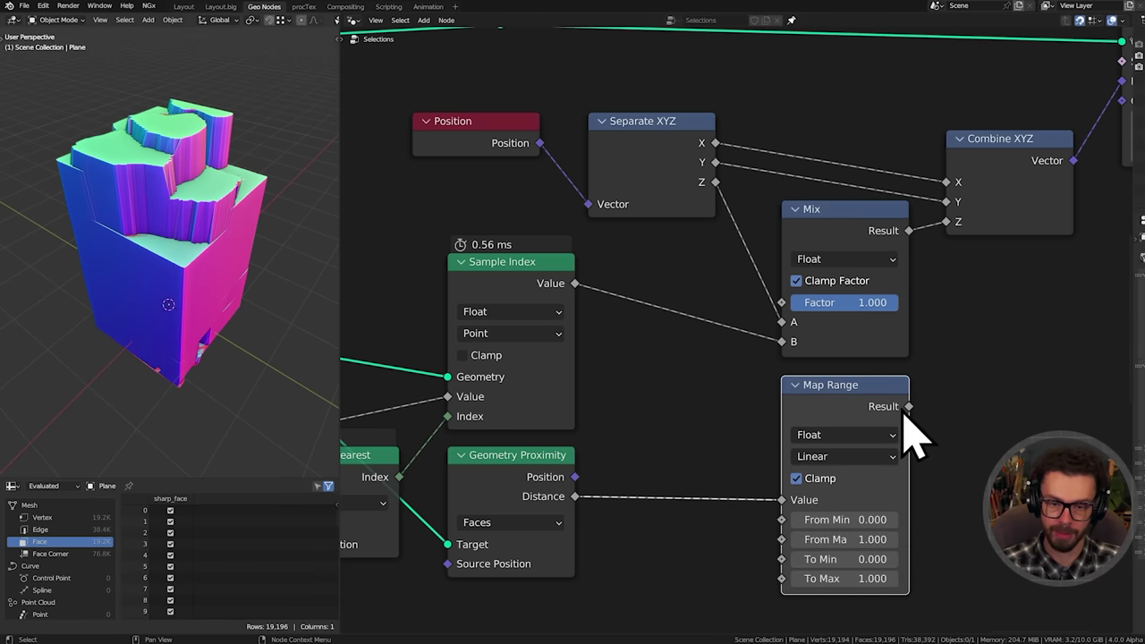
Connect Map Range's Result to the Mix node's Factor and inspect the blended terrain up close
{"action": "left_click_drag", "start_coordinate": [909, 407], "coordinate": [776, 302]}
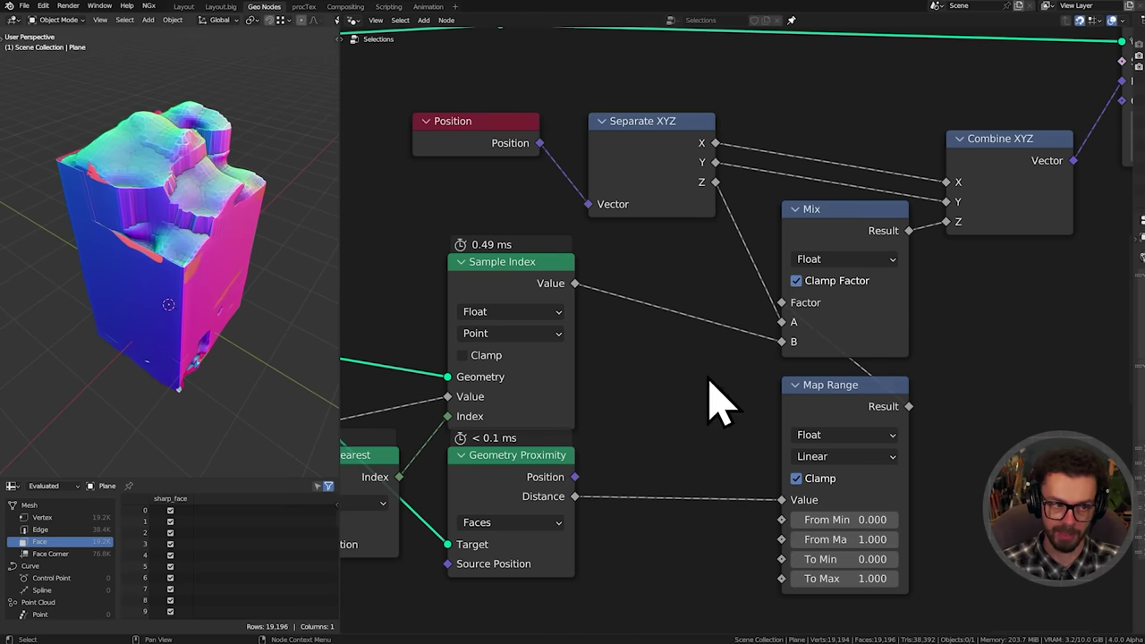
{"action": "scroll", "coordinate": [256, 281], "scroll_direction": "up", "scroll_amount": 5}
{"action": "middle_click_drag", "start_coordinate": [255, 281], "coordinate": [259, 331]}
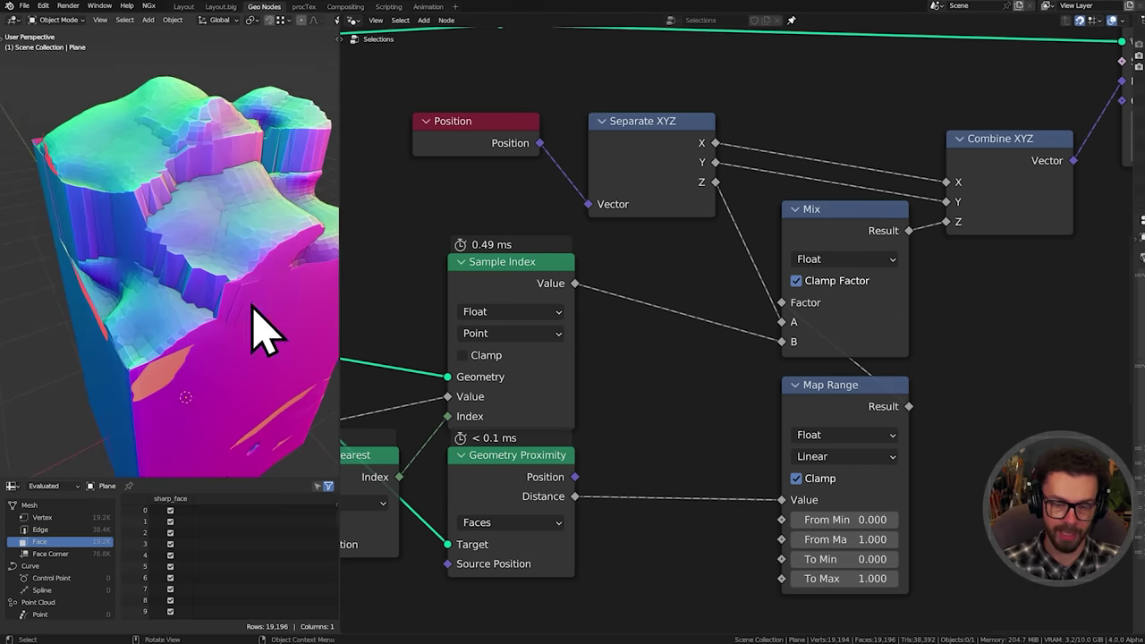
Invert the Map Range output by setting To Min to 1 and To Max to 0
{"action": "middle_click_drag", "start_coordinate": [752, 437], "coordinate": [603, 302]}
{"action": "scroll", "coordinate": [614, 409], "scroll_direction": "up", "scroll_amount": 2}
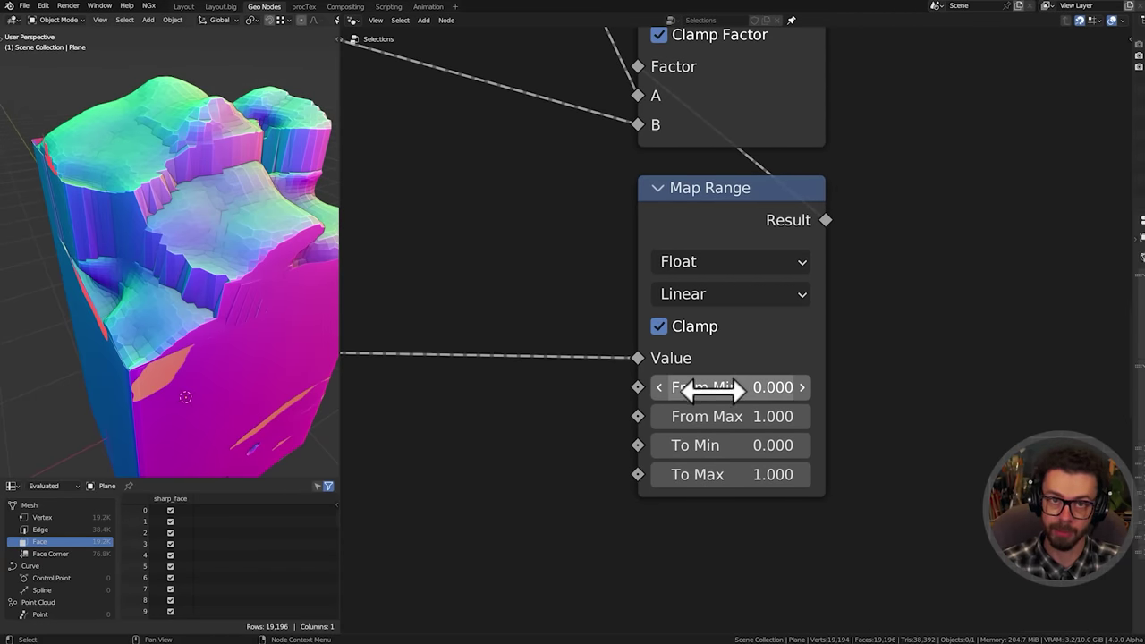
{"action": "left_click", "coordinate": [754, 435]}
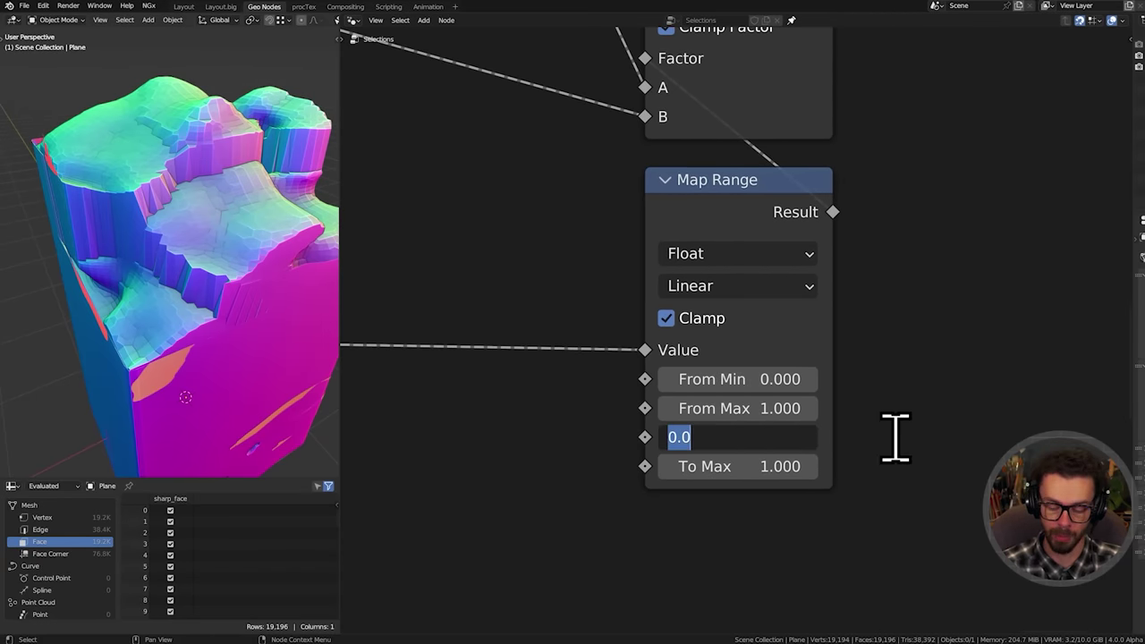
{"action": "type", "text": "1"}
{"action": "key", "text": "Return"}
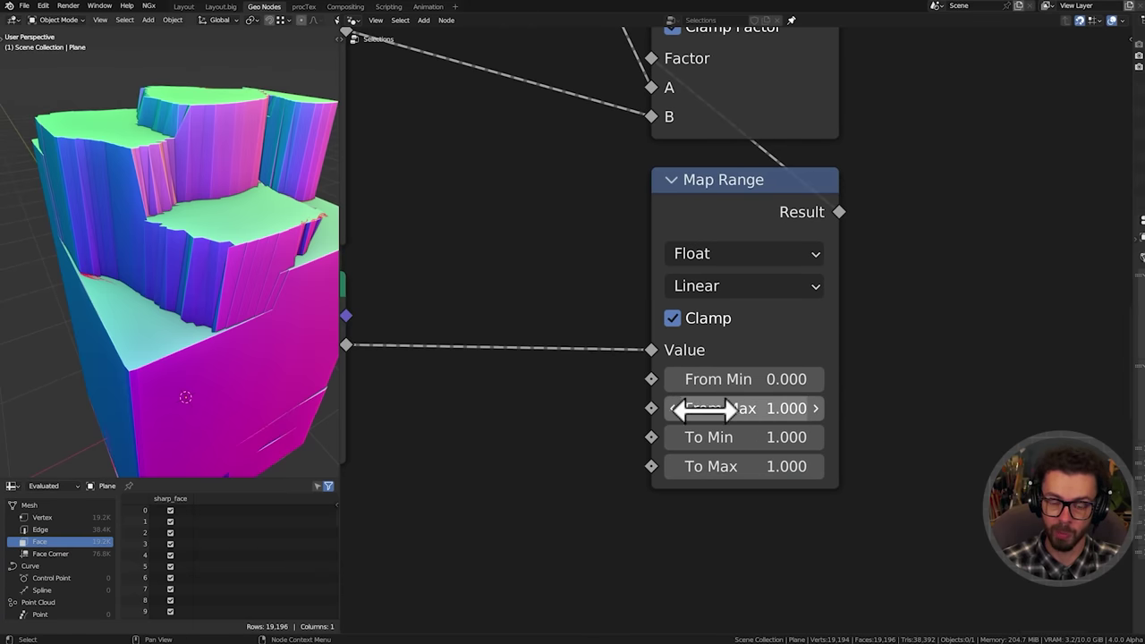
{"action": "left_click", "coordinate": [775, 466]}
{"action": "key", "text": "Return"}
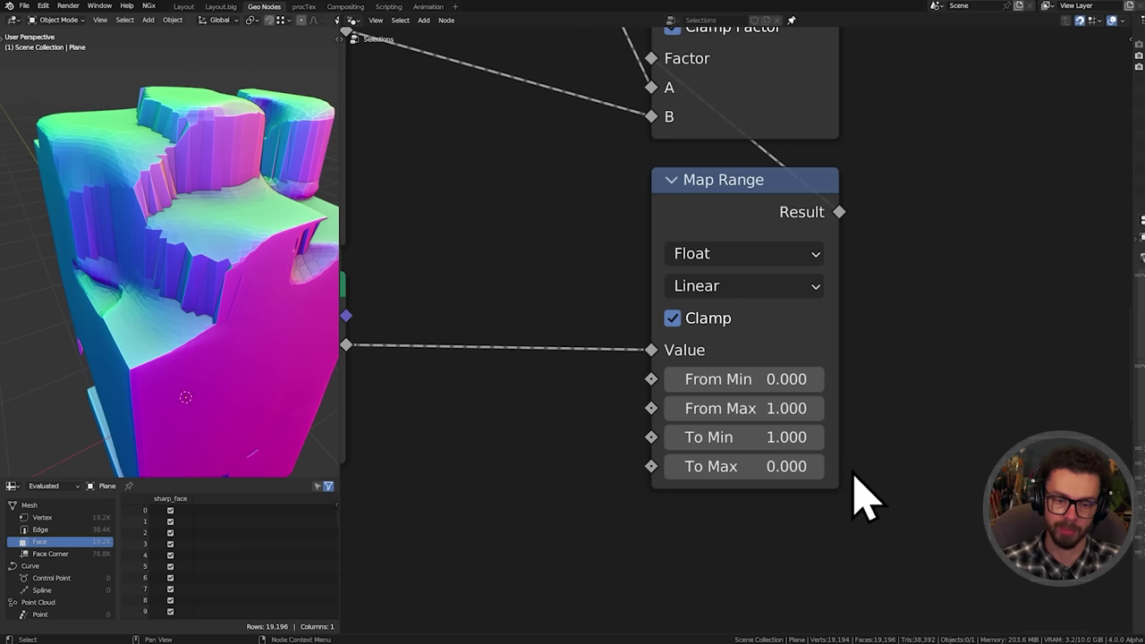
Set Map Range's From Max to 0.200 and its interpolation to Smoother Step, checking the softened slopes
{"action": "left_click_drag", "start_coordinate": [743, 408], "coordinate": [591, 408]}
{"action": "left_click", "coordinate": [752, 286]}
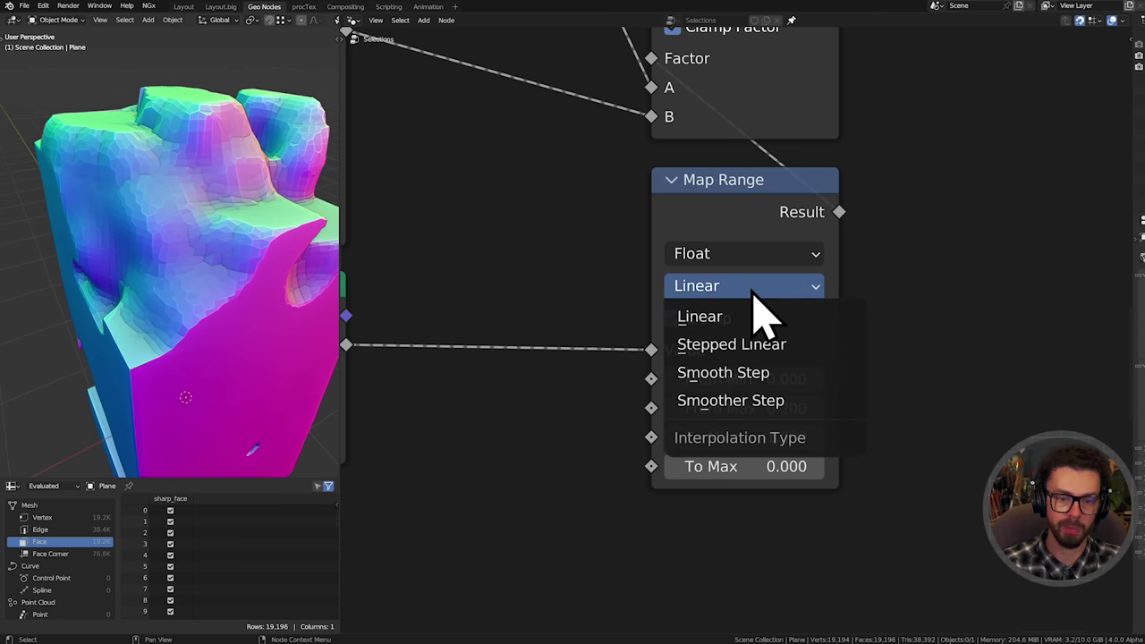
{"action": "left_click", "coordinate": [742, 401]}
{"action": "middle_click_drag", "start_coordinate": [145, 213], "coordinate": [187, 253]}
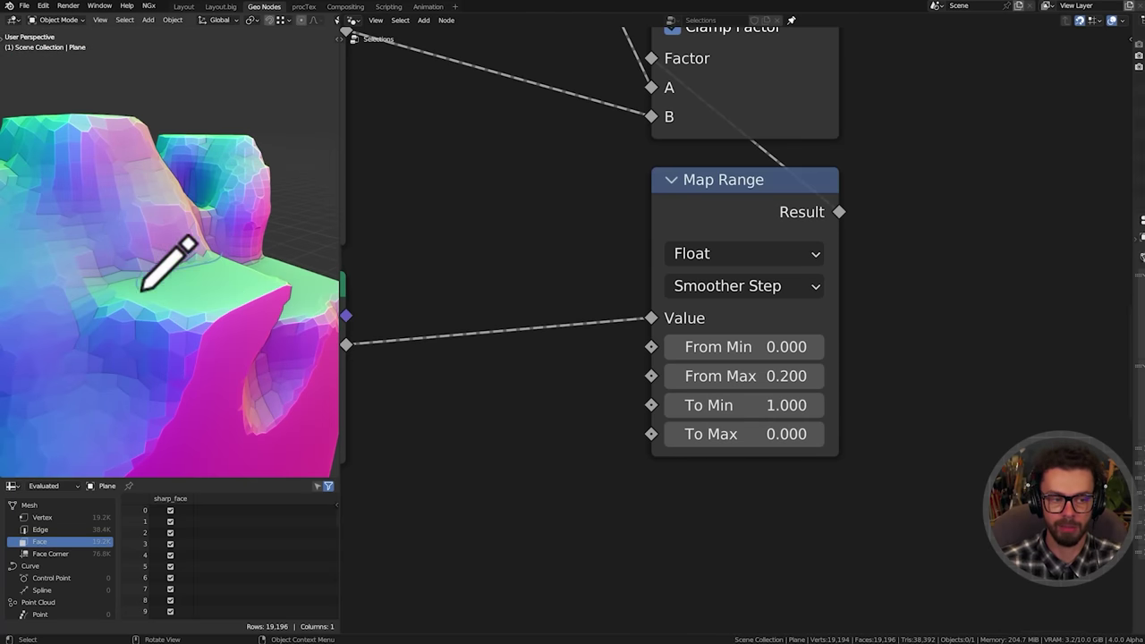
Try an Epsilon of 0.891 on the Equal node that compares the face normals with the upward direction
{"action": "scroll", "coordinate": [383, 346], "scroll_direction": "down", "scroll_amount": 9}
{"action": "middle_click_drag", "start_coordinate": [424, 315], "coordinate": [611, 296]}
{"action": "scroll", "coordinate": [501, 291], "scroll_direction": "down", "scroll_amount": 1}
{"action": "middle_click_drag", "start_coordinate": [395, 279], "coordinate": [701, 296]}
{"action": "scroll", "coordinate": [701, 309], "scroll_direction": "left", "scroll_amount": 10}
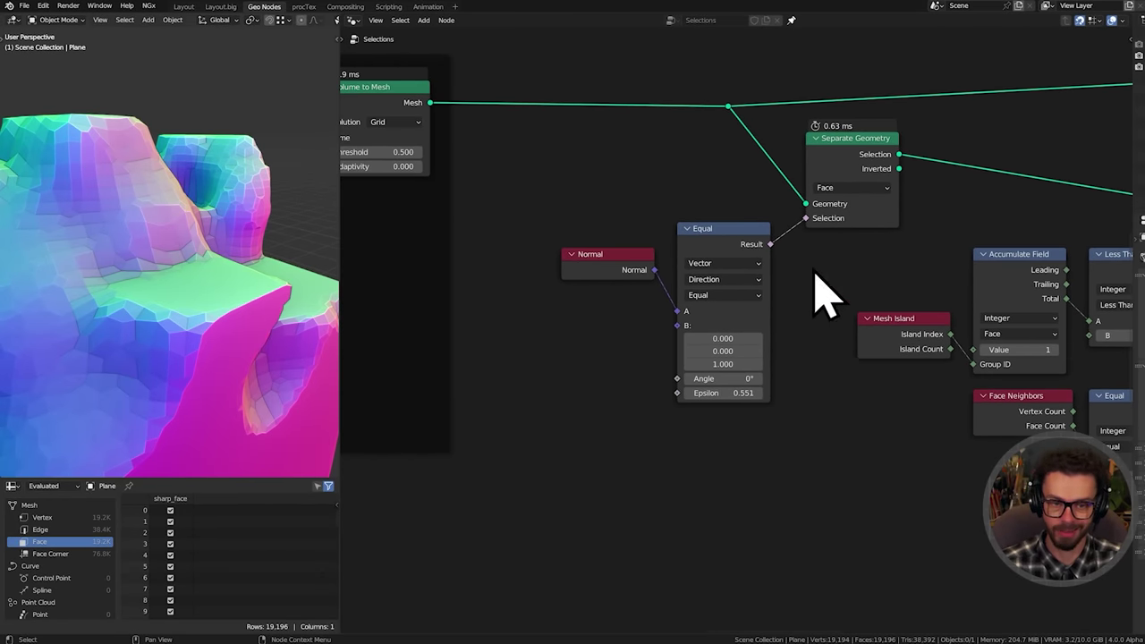
{"action": "scroll", "coordinate": [707, 365], "scroll_direction": "up", "scroll_amount": 3}
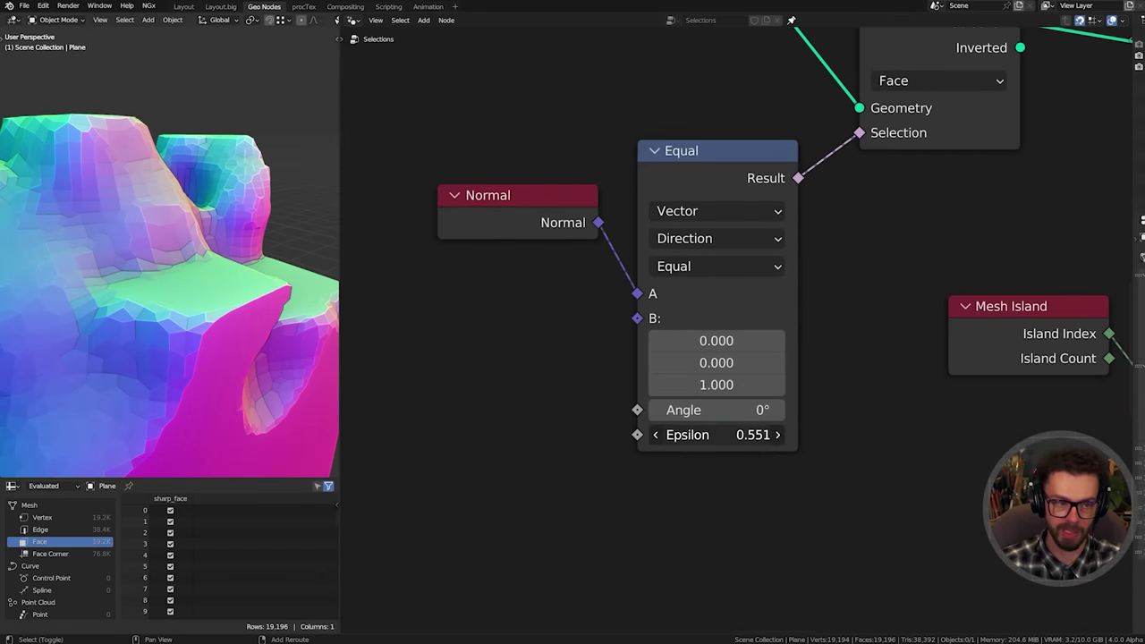
{"action": "left_click_drag", "start_coordinate": [716, 435], "coordinate": [747, 435]}
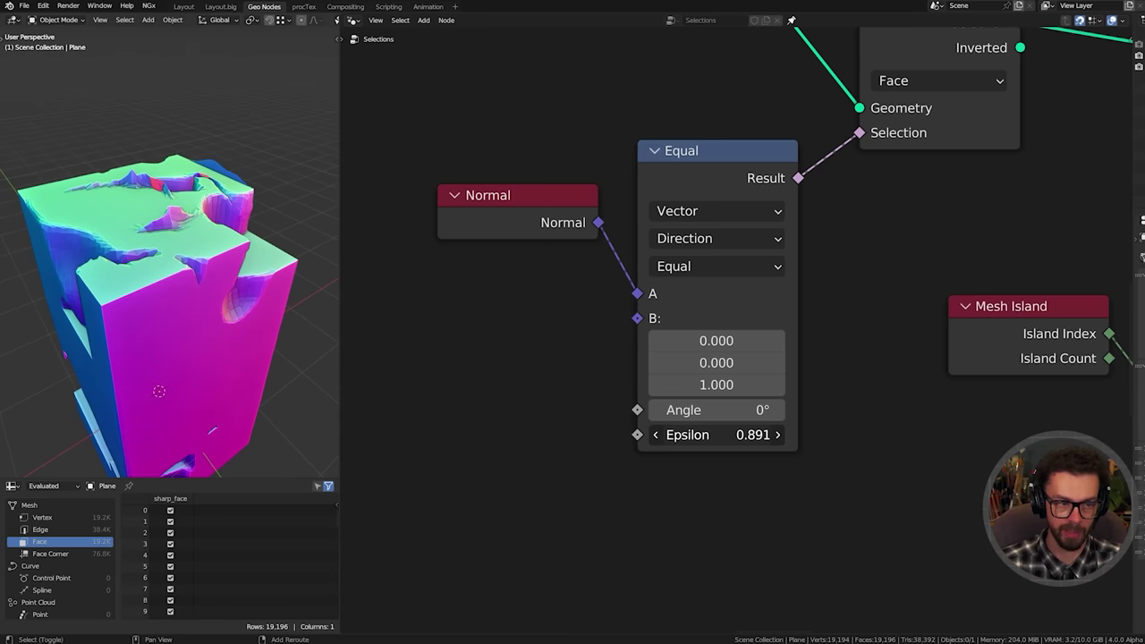
Try an Epsilon of 0.651 on the normal comparison, inspect the mesh from several sides, and restore it to 0.551
{"action": "middle_click_drag", "start_coordinate": [200, 312], "coordinate": [188, 255]}
{"action": "left_click_drag", "start_coordinate": [752, 435], "coordinate": [711, 435]}
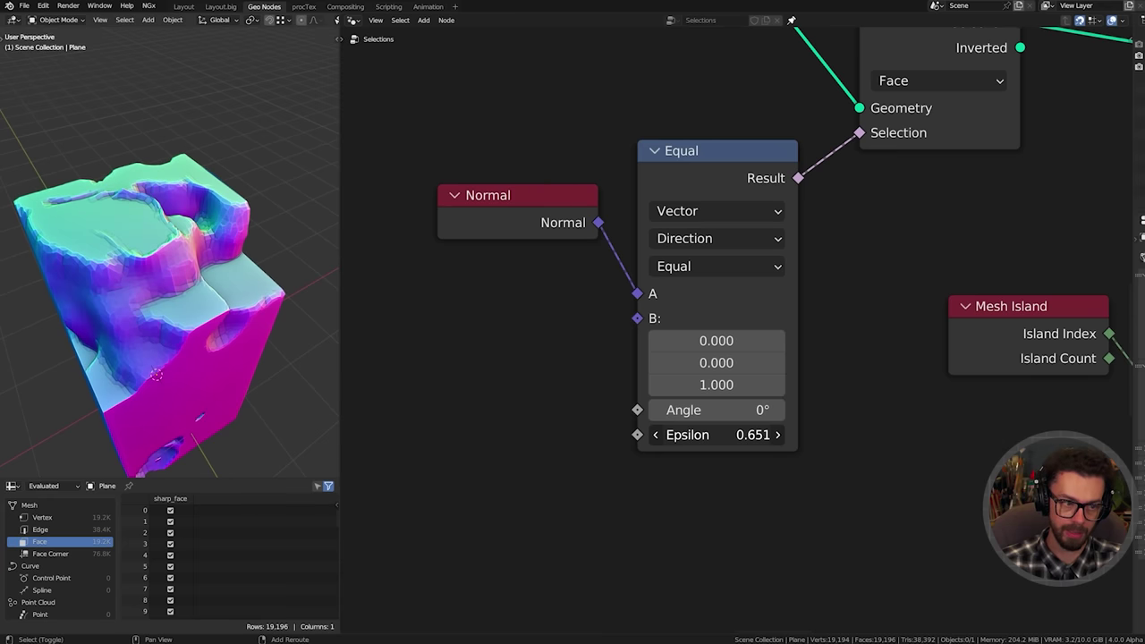
{"action": "middle_click_drag", "start_coordinate": [203, 367], "coordinate": [210, 216]}
{"action": "middle_click_drag", "start_coordinate": [111, 406], "coordinate": [209, 295], "text": "shift"}
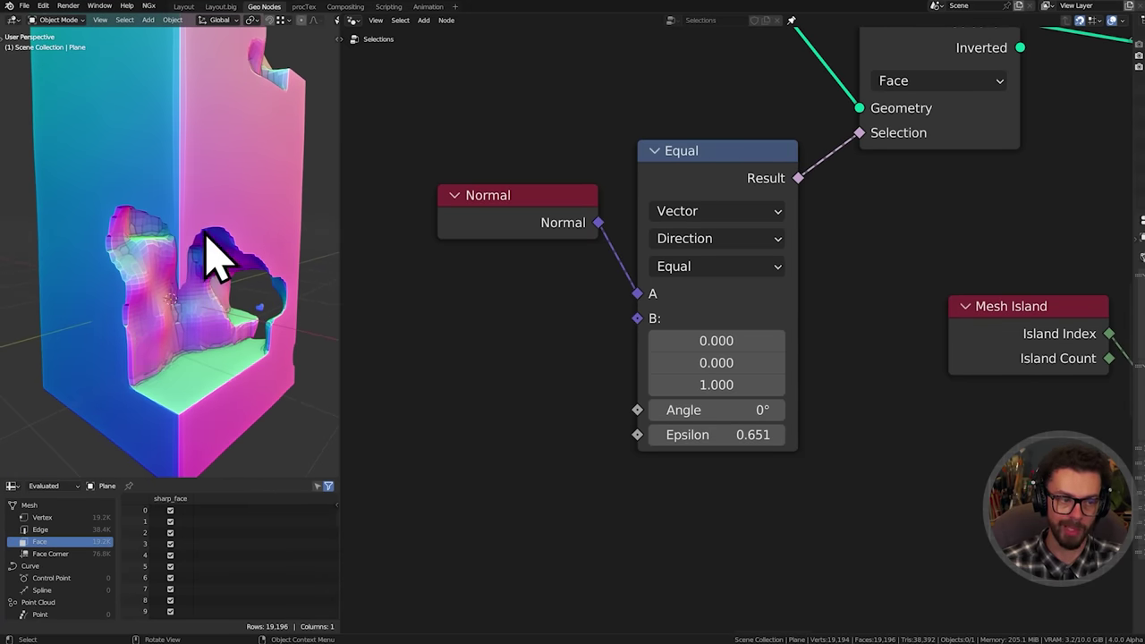
{"action": "middle_click_drag", "start_coordinate": [207, 255], "coordinate": [227, 343]}
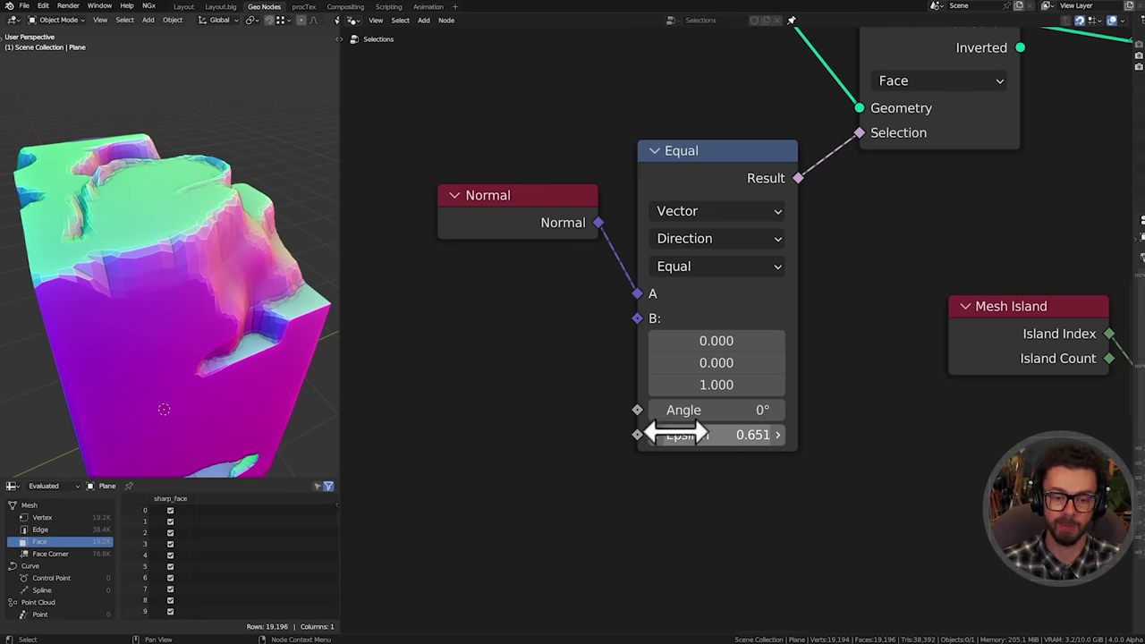
{"action": "mouse_move", "coordinate": [754, 435]}
{"action": "left_mouse_down"}
{"action": "mouse_move", "coordinate": [735, 435]}
{"action": "mouse_move", "coordinate": [744, 435]}
{"action": "left_mouse_up"}
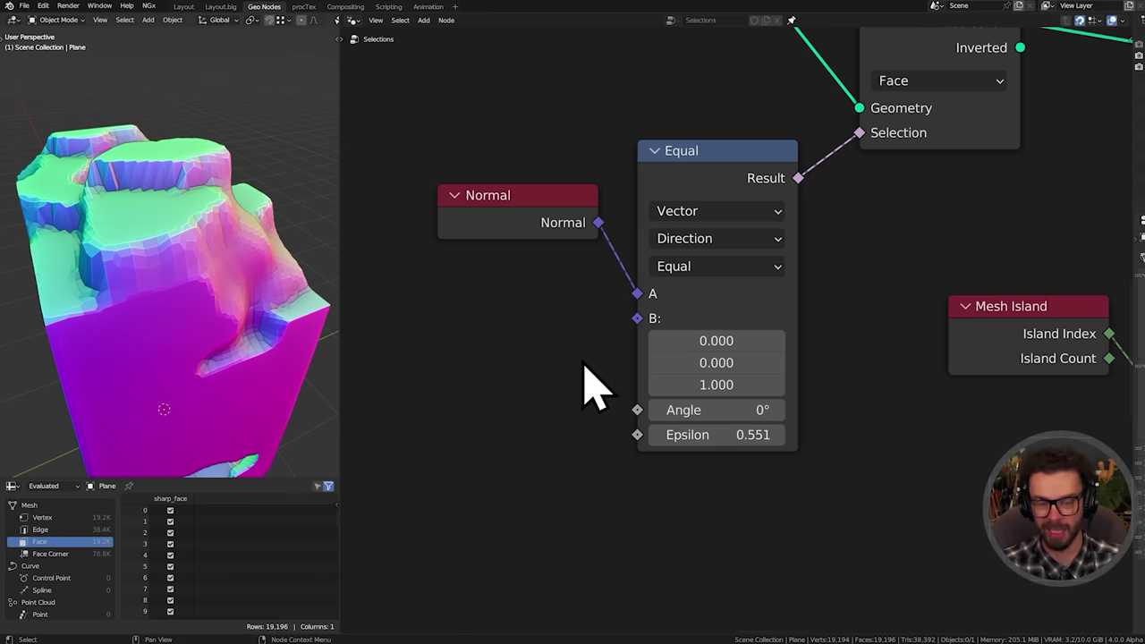
Tidy the layout of the Normal and Equal nodes and the neighbouring nodes around Separate Geometry
{"action": "scroll", "coordinate": [585, 365], "scroll_direction": "down", "scroll_amount": 4}
{"action": "mouse_move", "coordinate": [564, 325]}
{"action": "middle_mouse_down"}
{"action": "mouse_move", "coordinate": [596, 334]}
{"action": "mouse_move", "coordinate": [592, 380]}
{"action": "middle_mouse_up"}
{"action": "left_click", "coordinate": [588, 313]}
{"action": "key", "text": "g"}
{"action": "left_click", "coordinate": [581, 412]}
{"action": "scroll", "coordinate": [577, 424], "scroll_direction": "down", "scroll_amount": 3}
{"action": "middle_click_drag", "start_coordinate": [575, 418], "coordinate": [567, 428]}
{"action": "left_click_drag", "start_coordinate": [543, 448], "coordinate": [772, 271]}
{"action": "key", "text": "g"}
{"action": "left_click", "coordinate": [785, 358]}
Tidy the layout of the island-size and Face Neighbors comparison nodes that feed Delete Geometry's Selection
{"action": "scroll", "coordinate": [850, 356], "scroll_direction": "down", "scroll_amount": 3}
{"action": "middle_click_drag", "start_coordinate": [850, 356], "coordinate": [665, 334]}
{"action": "middle_click_drag", "start_coordinate": [586, 266], "coordinate": [536, 307]}
{"action": "left_click_drag", "start_coordinate": [537, 307], "coordinate": [804, 382]}
{"action": "key", "text": "g"}
{"action": "left_click", "coordinate": [802, 371]}
{"action": "middle_click_drag", "start_coordinate": [824, 440], "coordinate": [813, 397]}
{"action": "left_click_drag", "start_coordinate": [801, 389], "coordinate": [580, 472]}
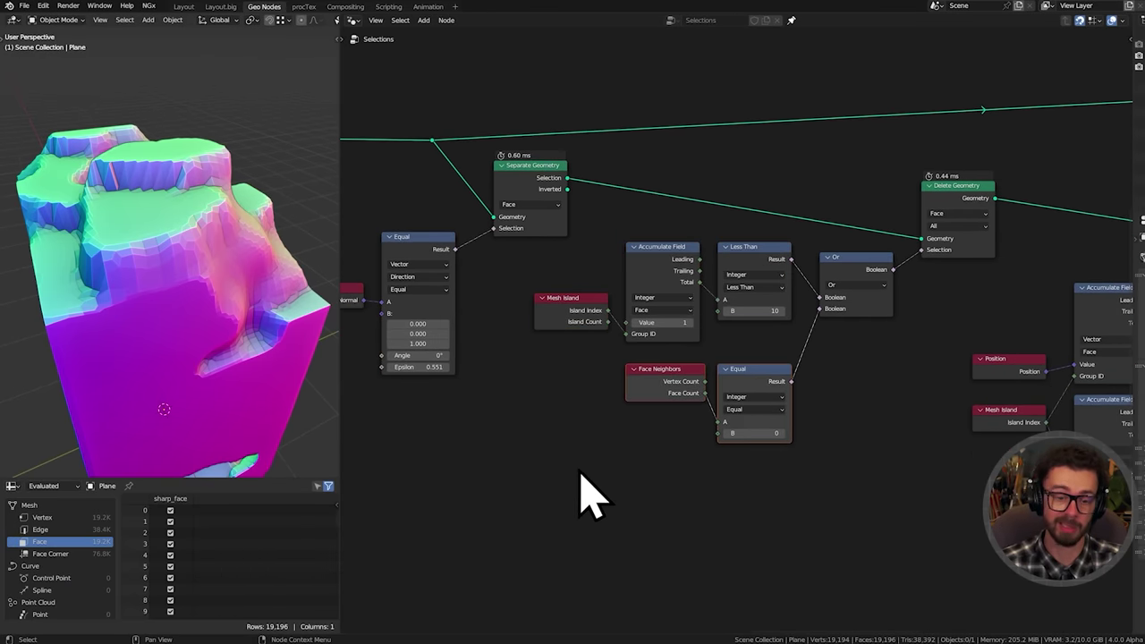
{"action": "key", "text": "g"}
{"action": "left_click", "coordinate": [920, 417]}
Frame the Position, Mesh Island, Accumulate Field and Divide nodes and label the frame "AVERAGE POSITION PER ISLAND"
{"action": "middle_click_drag", "start_coordinate": [921, 417], "coordinate": [528, 385]}
{"action": "left_click_drag", "start_coordinate": [532, 290], "coordinate": [894, 489]}
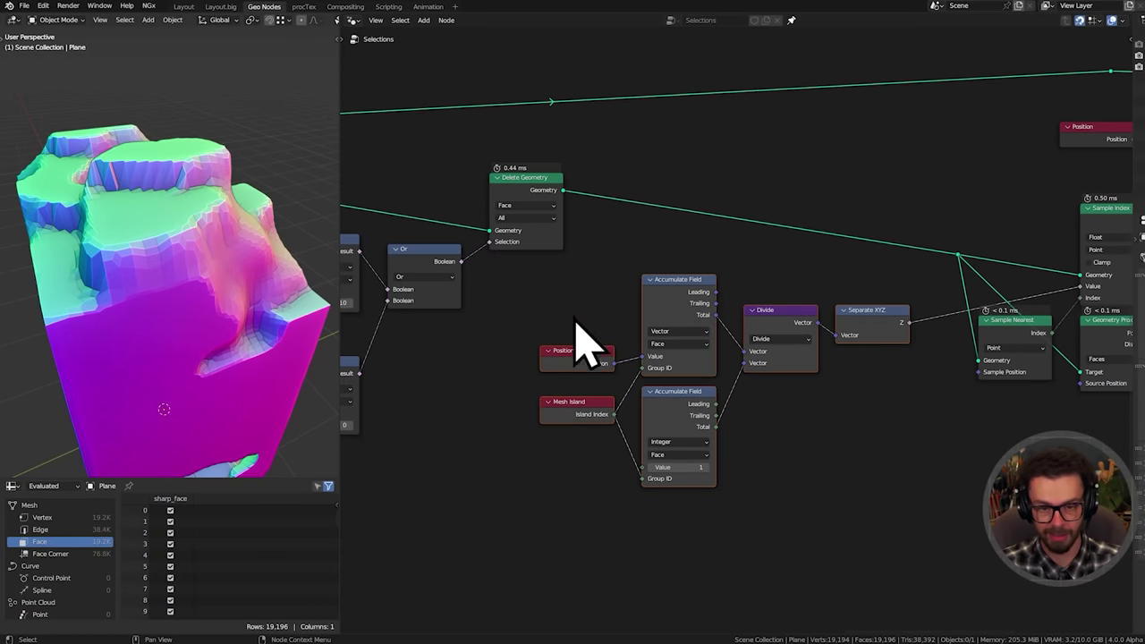
{"action": "key", "text": "ctrl+j"}
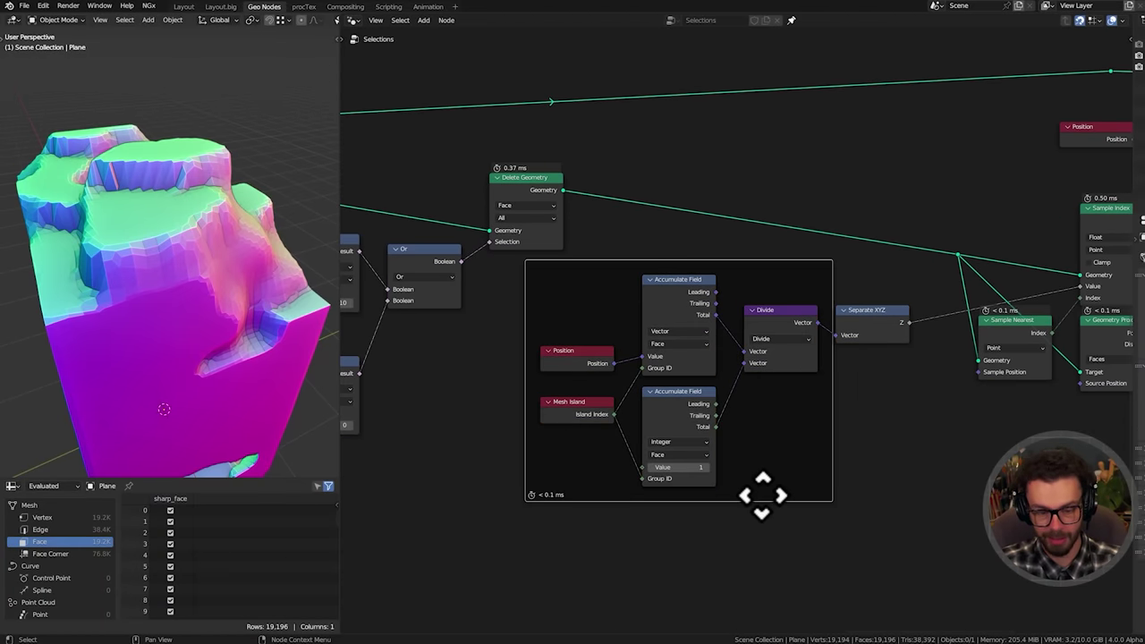
{"action": "type", "text": "AVERAGE POSITION PER ISLAND"}
{"action": "key", "text": "Return"}
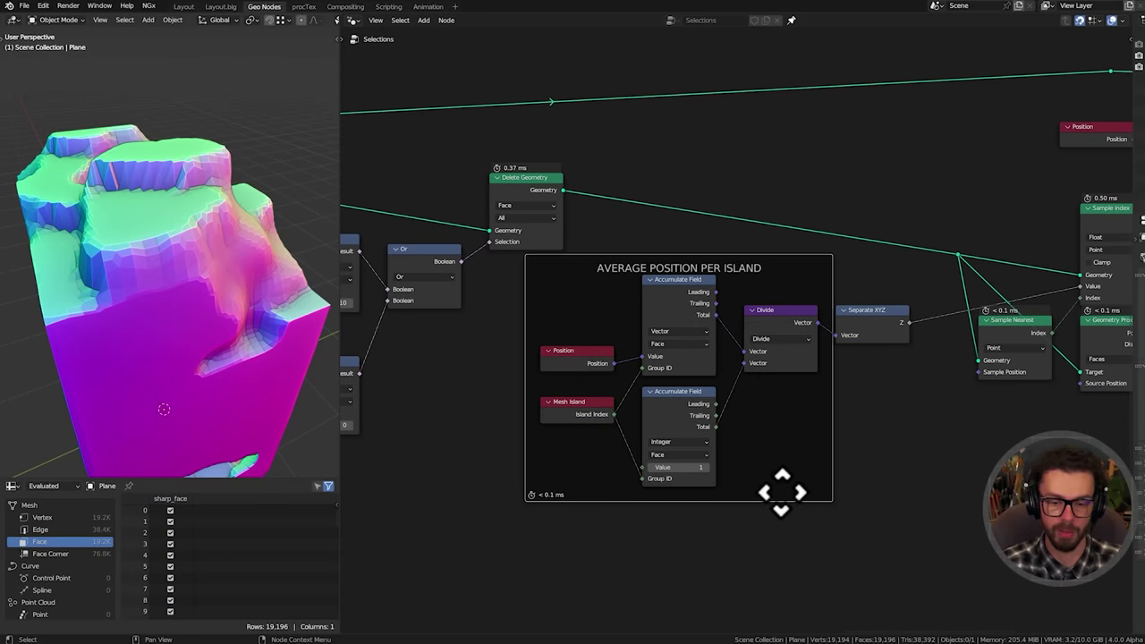
{"action": "left_click", "coordinate": [872, 464]}
Move the Separate XYZ node after Divide slightly away from the labelled frame
{"action": "middle_click_drag", "start_coordinate": [879, 356], "coordinate": [723, 394]}
{"action": "left_click_drag", "start_coordinate": [736, 351], "coordinate": [746, 361]}
{"action": "middle_click_drag", "start_coordinate": [766, 351], "coordinate": [736, 406]}
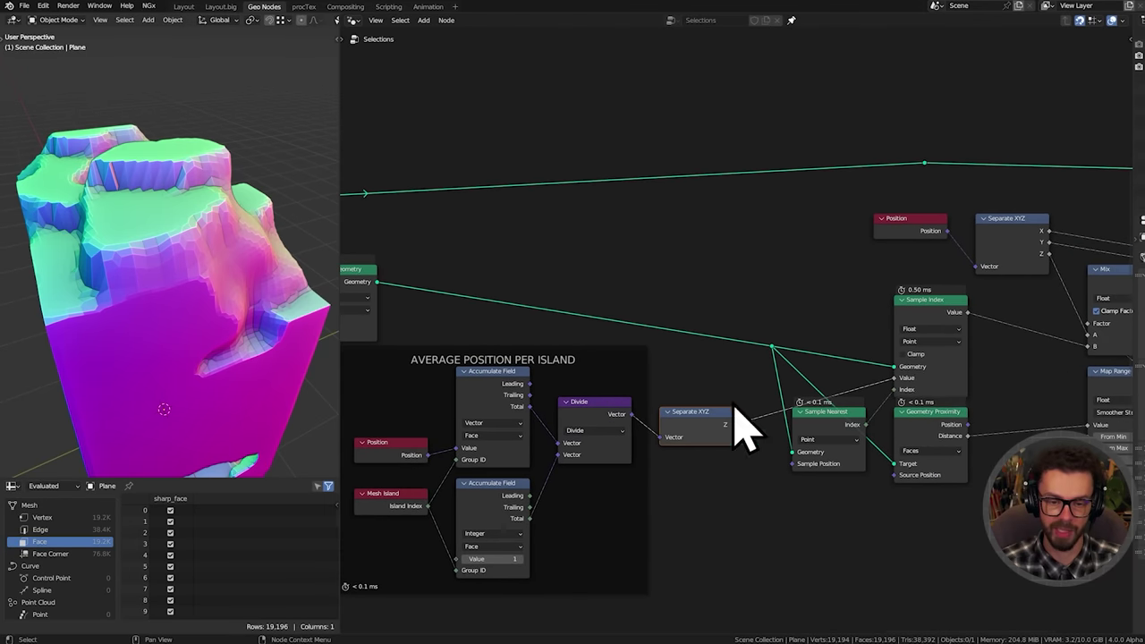
Try adding a float Less Than node on Geometry Proximity's Distance, with Map Range disconnected from Mix's Factor
{"action": "middle_click_drag", "start_coordinate": [885, 362], "coordinate": [859, 381]}
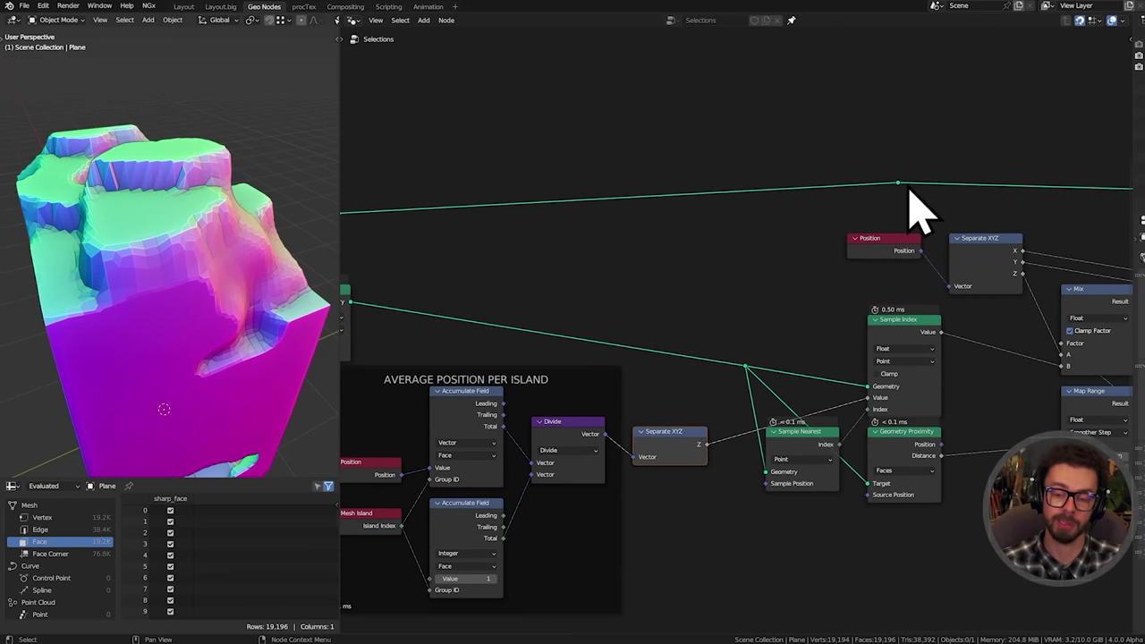
{"action": "middle_click_drag", "start_coordinate": [854, 340], "coordinate": [656, 286]}
{"action": "scroll", "coordinate": [785, 409], "scroll_direction": "up", "scroll_amount": 4}
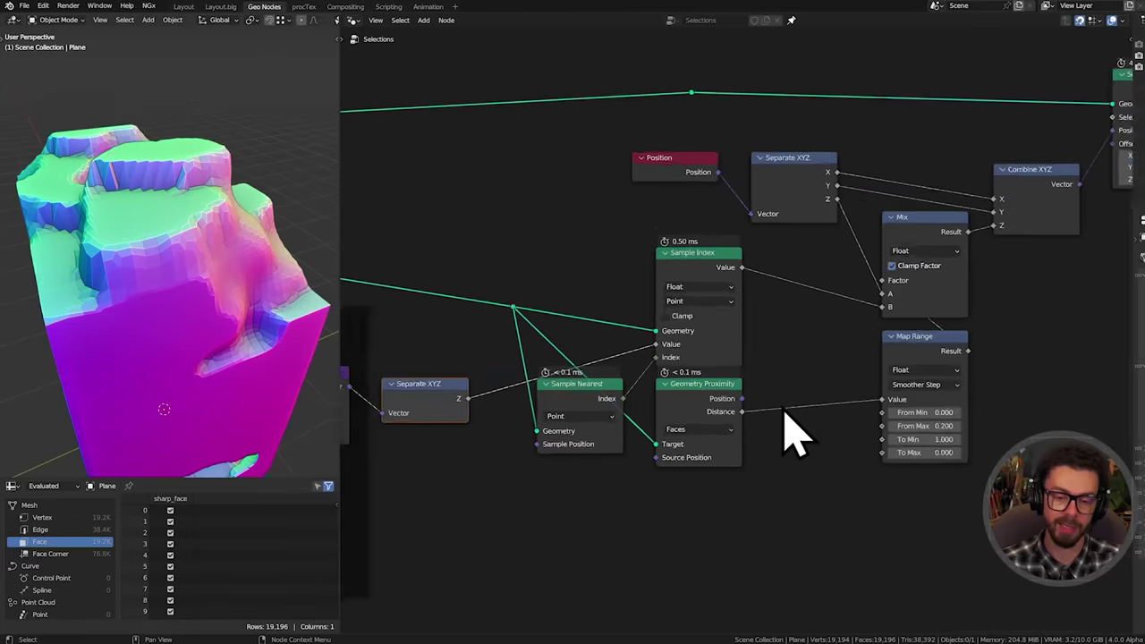
{"action": "middle_click_drag", "start_coordinate": [790, 406], "coordinate": [652, 392]}
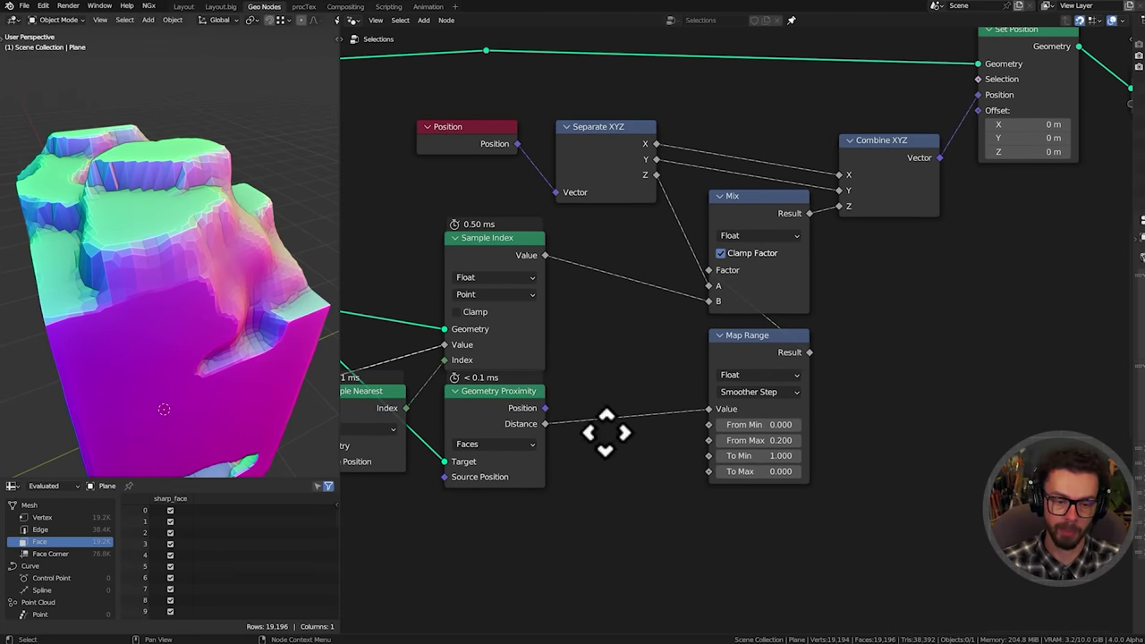
{"action": "middle_click_drag", "start_coordinate": [606, 433], "coordinate": [605, 432]}
{"action": "left_click_drag", "start_coordinate": [543, 422], "coordinate": [956, 343]}
{"action": "type", "text": "less"}
{"action": "key", "text": "Return"}
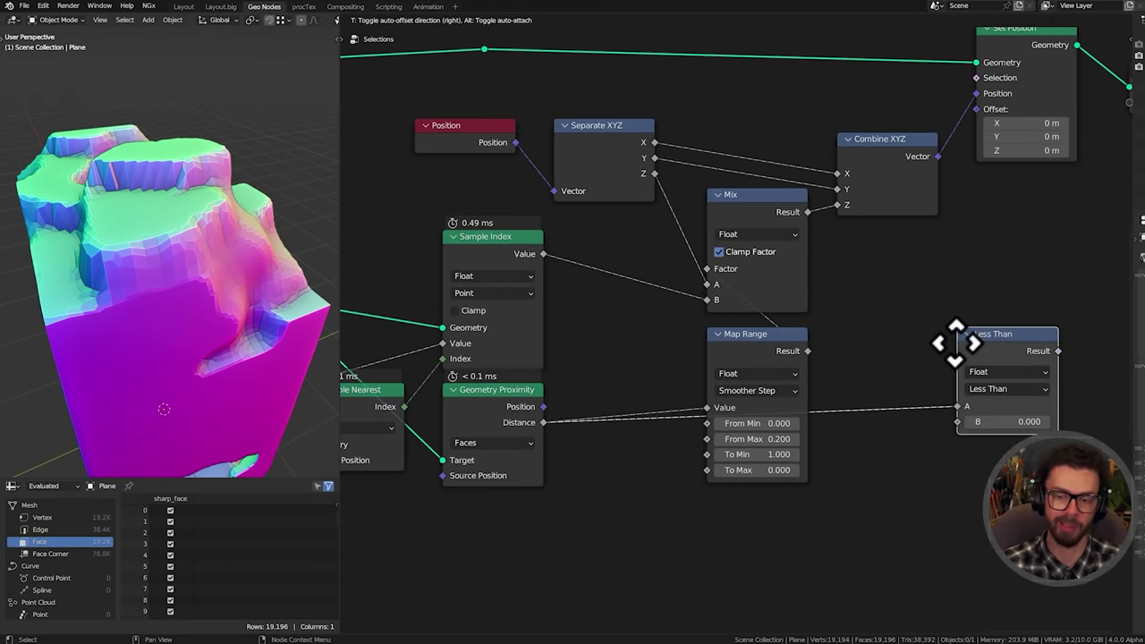
{"action": "left_click", "coordinate": [831, 273]}
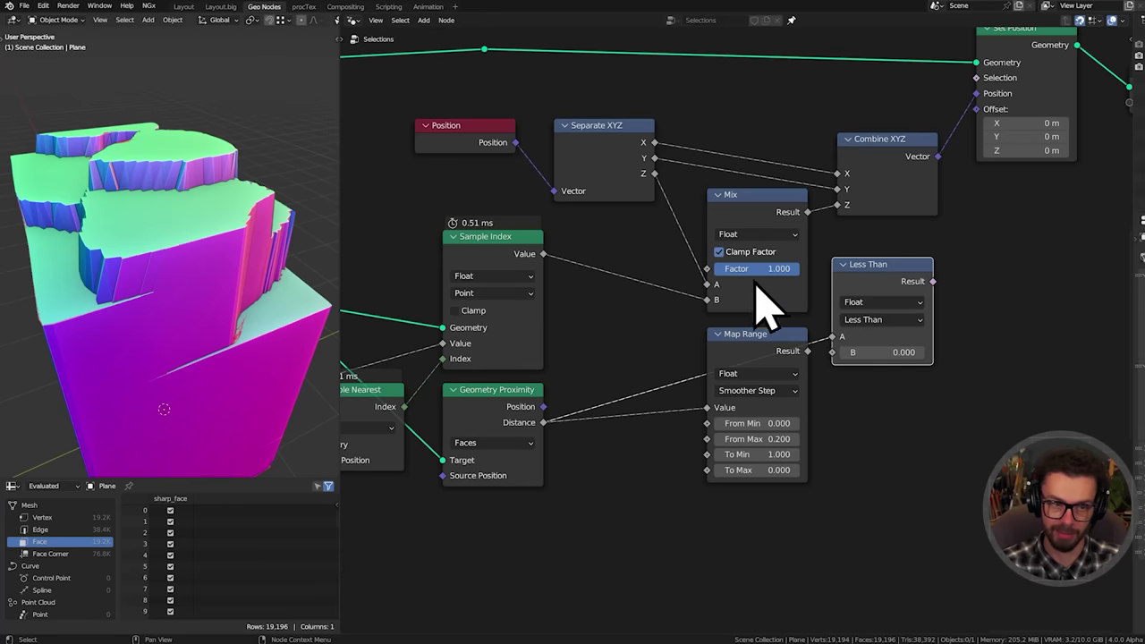
Set the Less Than threshold B to 0.2, connect its Result to Set Position's Selection, and inspect the terrain edges
{"action": "left_click", "coordinate": [890, 351]}
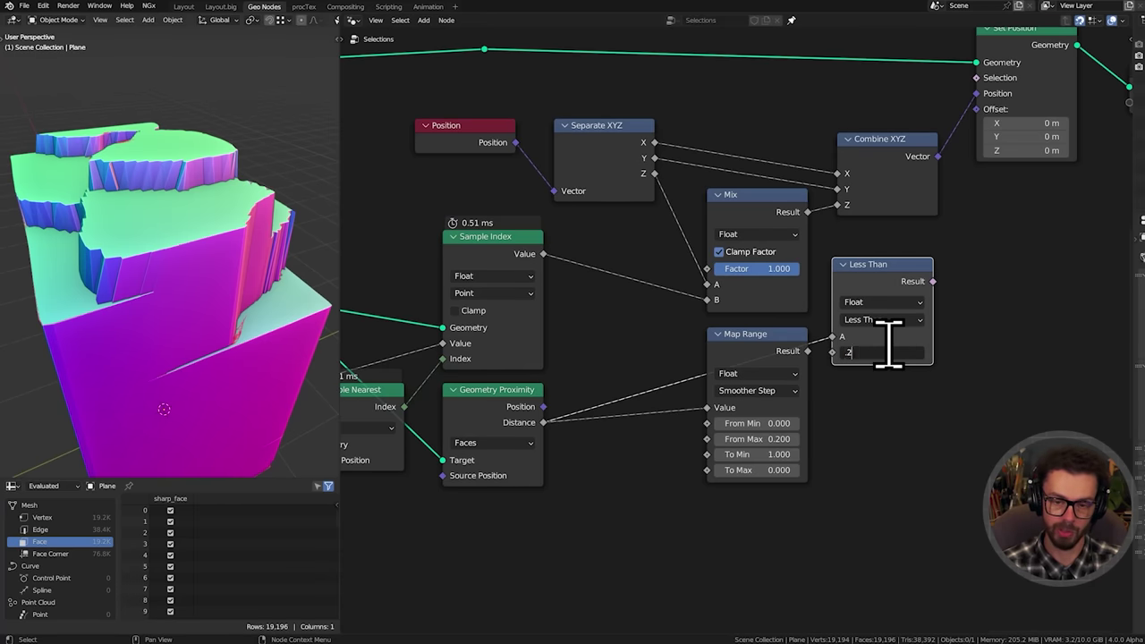
{"action": "type", "text": ".2"}
{"action": "key", "text": "Return"}
{"action": "middle_click_drag", "start_coordinate": [925, 327], "coordinate": [855, 436]}
{"action": "left_click_drag", "start_coordinate": [861, 390], "coordinate": [908, 187]}
{"action": "middle_click_drag", "start_coordinate": [224, 273], "coordinate": [267, 215]}
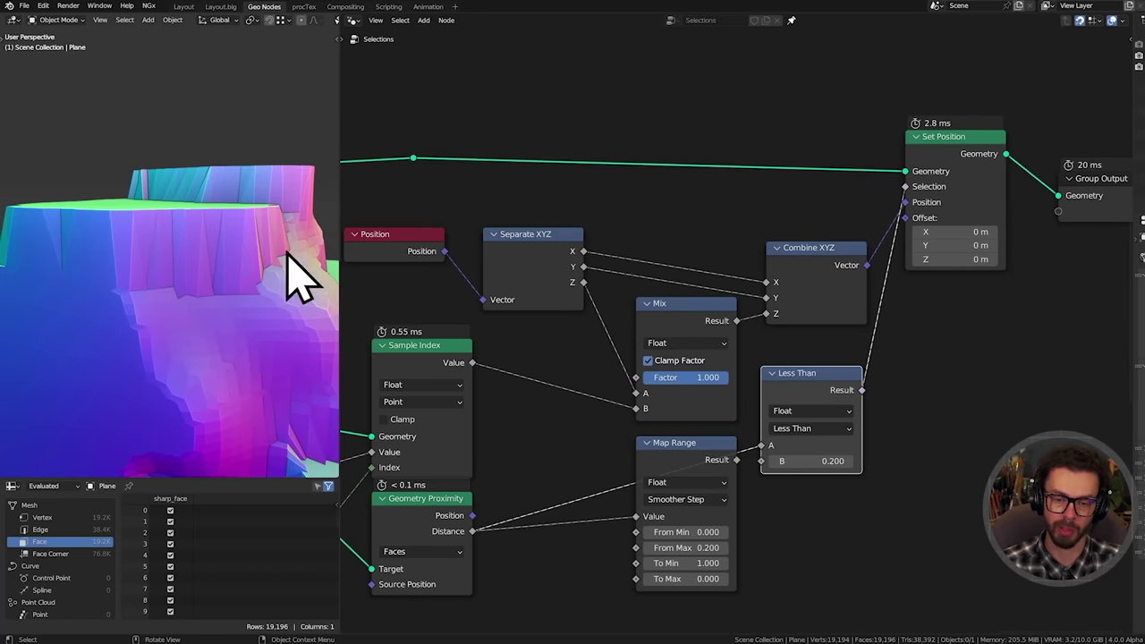
Remove the Less Than selection from Set Position and reconnect Map Range's Result to the Mix node's Factor
{"action": "right_click_drag", "start_coordinate": [862, 345], "coordinate": [896, 369], "text": "ctrl"}
{"action": "left_click_drag", "start_coordinate": [737, 460], "coordinate": [637, 379]}
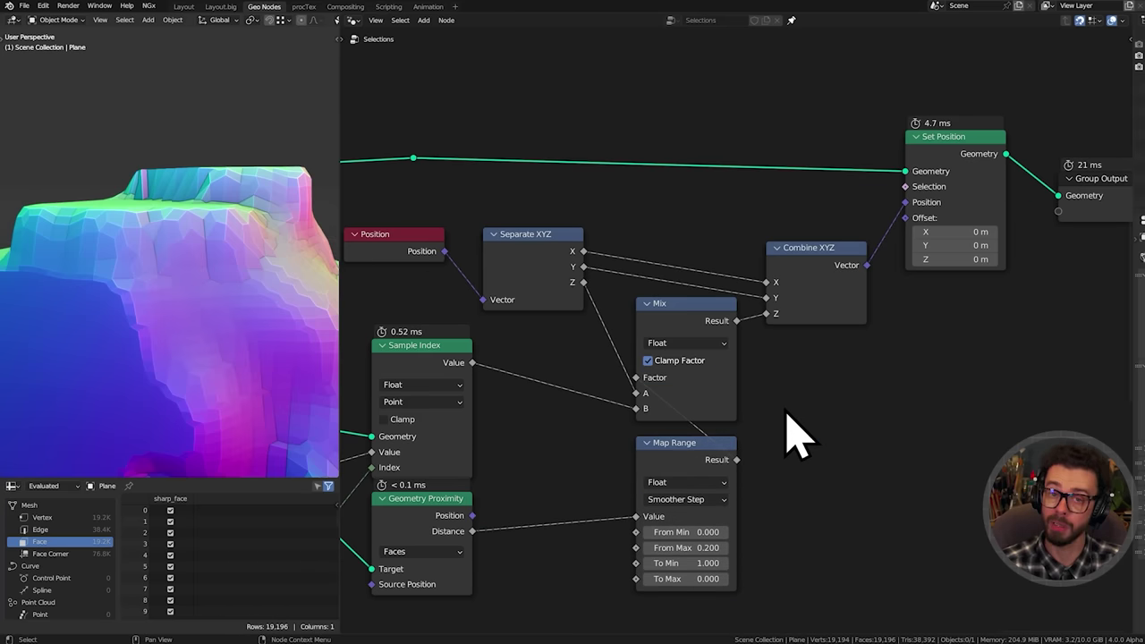
Set Map Range's From Min to 0.070 and From Max to 0.270, and inspect the effect on the terrain edges
{"action": "middle_click_drag", "start_coordinate": [133, 234], "coordinate": [166, 294]}
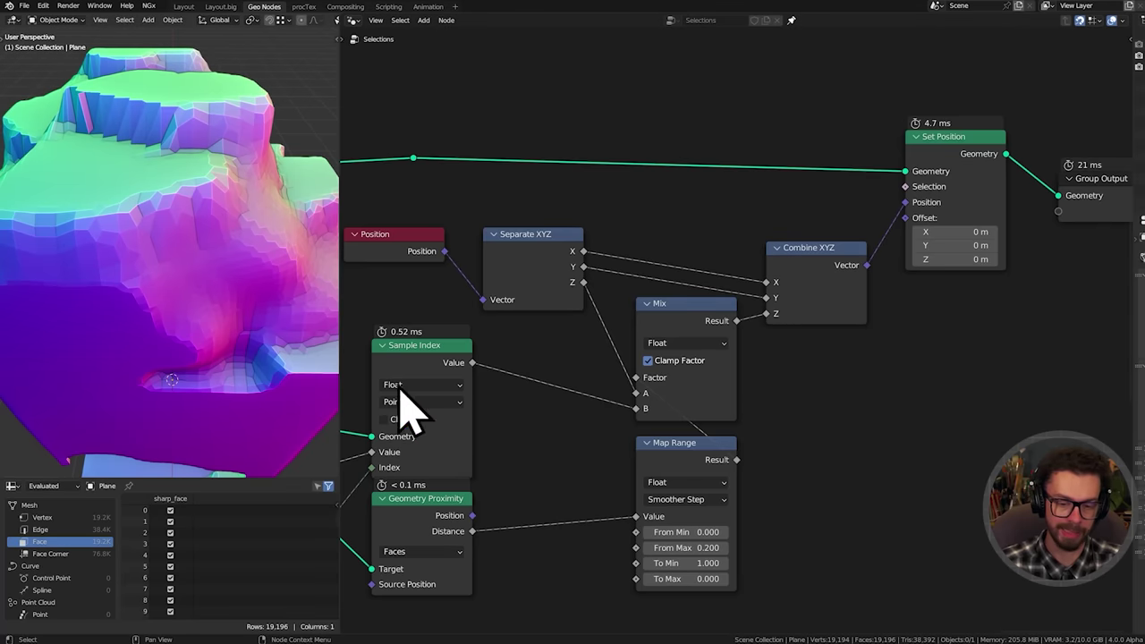
{"action": "middle_click_drag", "start_coordinate": [613, 513], "coordinate": [817, 492]}
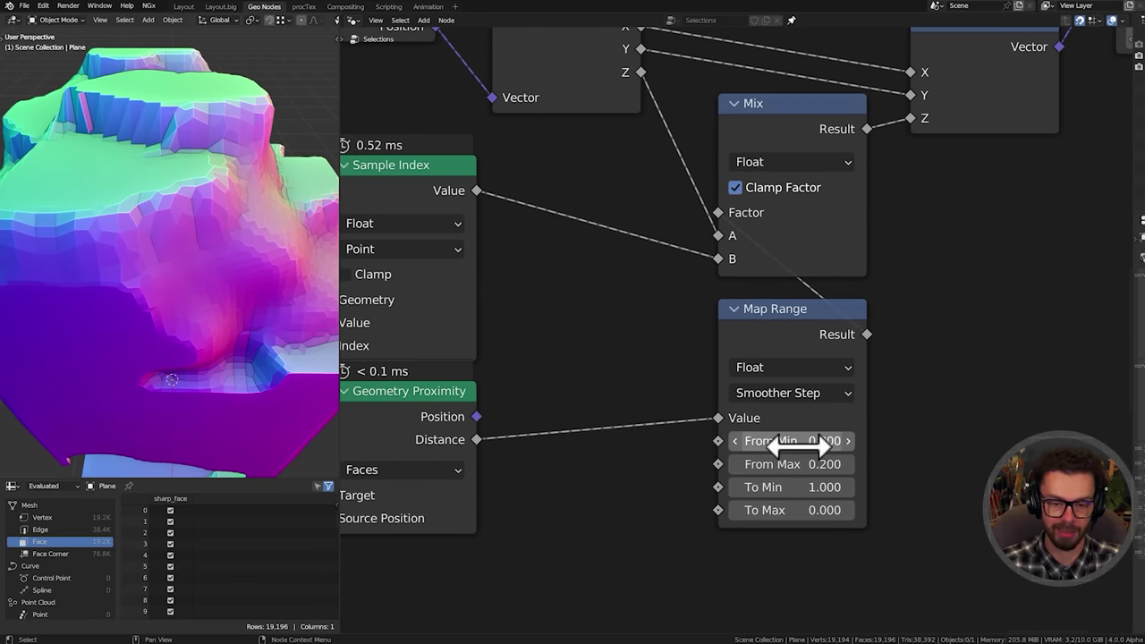
{"action": "left_click_drag", "start_coordinate": [794, 447], "coordinate": [795, 486]}
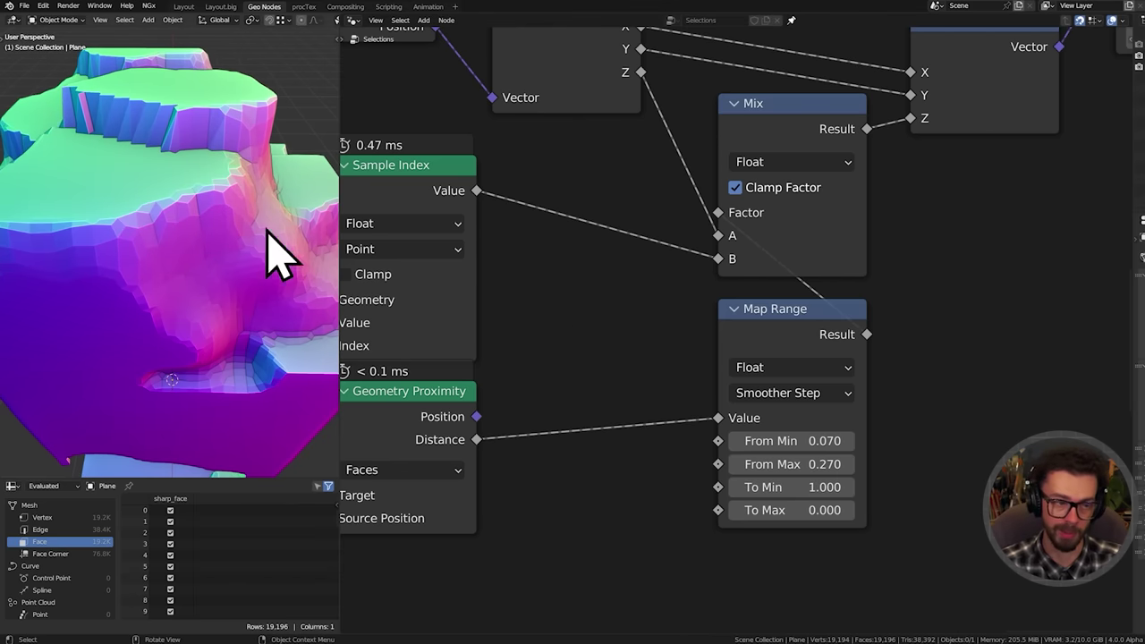
{"action": "scroll", "coordinate": [200, 238], "scroll_direction": "down", "scroll_amount": 3}
{"action": "middle_click_drag", "start_coordinate": [200, 238], "coordinate": [217, 227]}
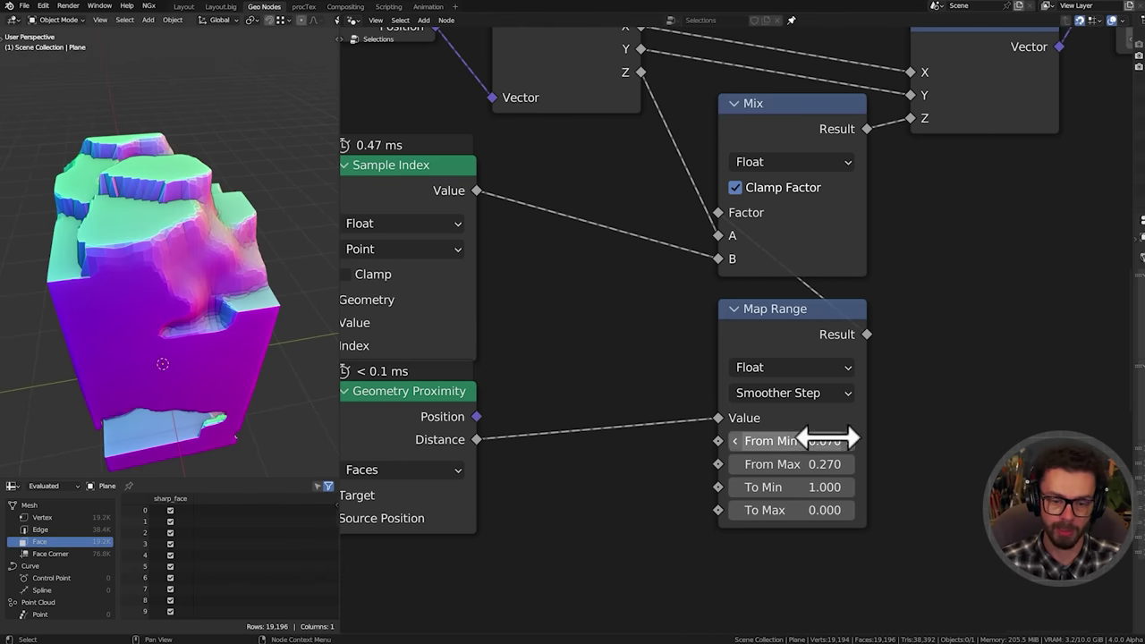
{"action": "middle_click_drag", "start_coordinate": [909, 444], "coordinate": [903, 385]}
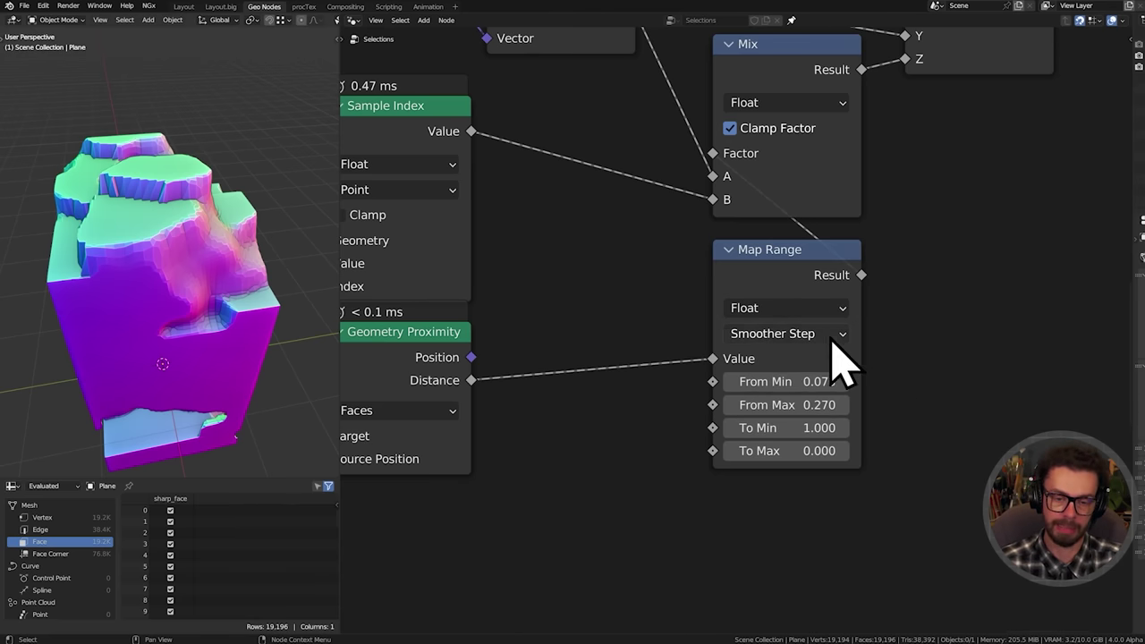
{"action": "middle_click_drag", "start_coordinate": [951, 450], "coordinate": [939, 341], "text": "ctrl"}
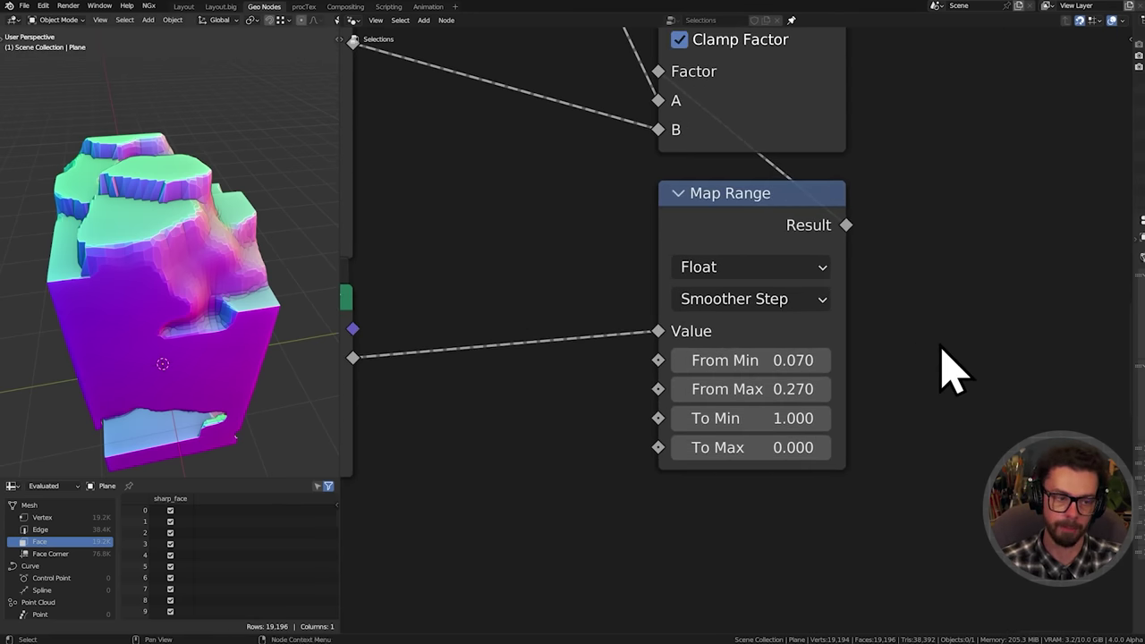
Move the Position and Separate XYZ nodes slightly down towards Mix, and shift Mix and Map Range a little lower
{"action": "scroll", "coordinate": [951, 367], "scroll_direction": "down", "scroll_amount": 5}
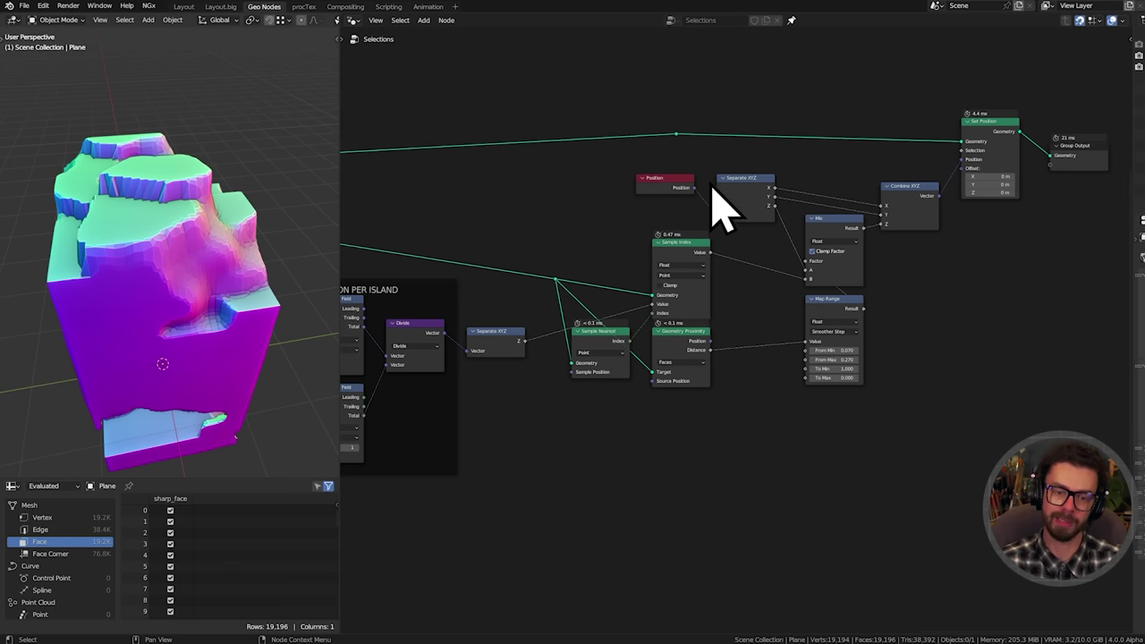
{"action": "left_click_drag", "start_coordinate": [656, 166], "coordinate": [774, 229]}
{"action": "key", "text": "g"}
{"action": "left_click", "coordinate": [772, 225]}
{"action": "key", "text": "g"}
{"action": "left_click", "coordinate": [767, 229]}
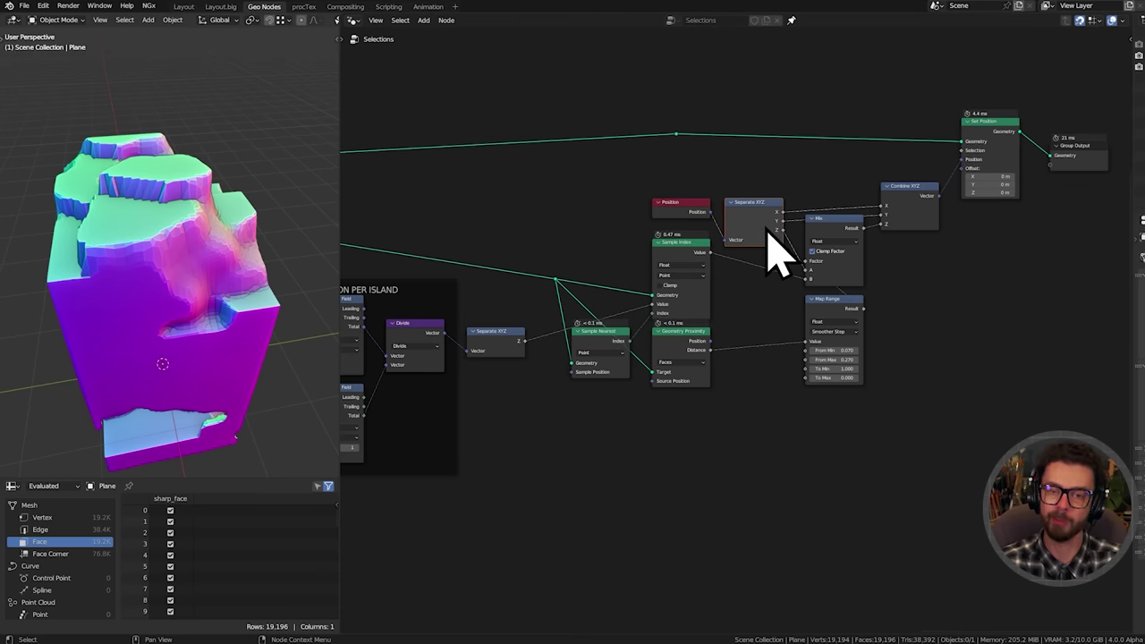
{"action": "left_click_drag", "start_coordinate": [892, 275], "coordinate": [820, 320]}
{"action": "key", "text": "g"}
{"action": "left_click", "coordinate": [896, 304]}
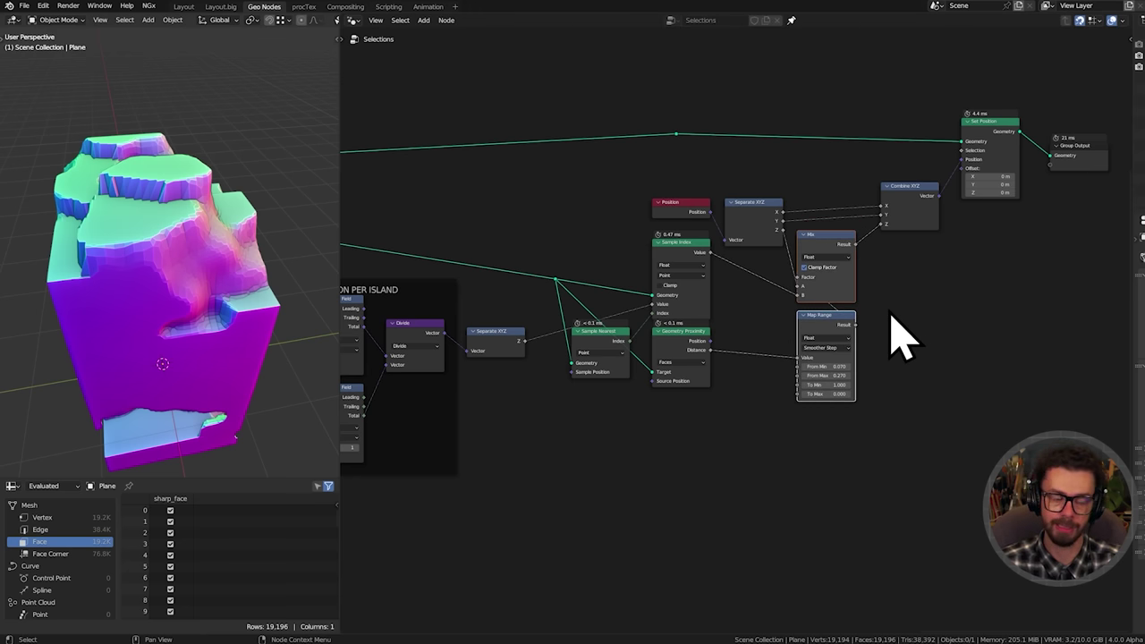
Set Map Range's From Min to 0 and inspect the blended terrain levels from several sides
{"action": "middle_click_drag", "start_coordinate": [166, 276], "coordinate": [252, 279]}
{"action": "scroll", "coordinate": [550, 376], "scroll_direction": "up", "scroll_amount": 2}
{"action": "left_click", "coordinate": [855, 378]}
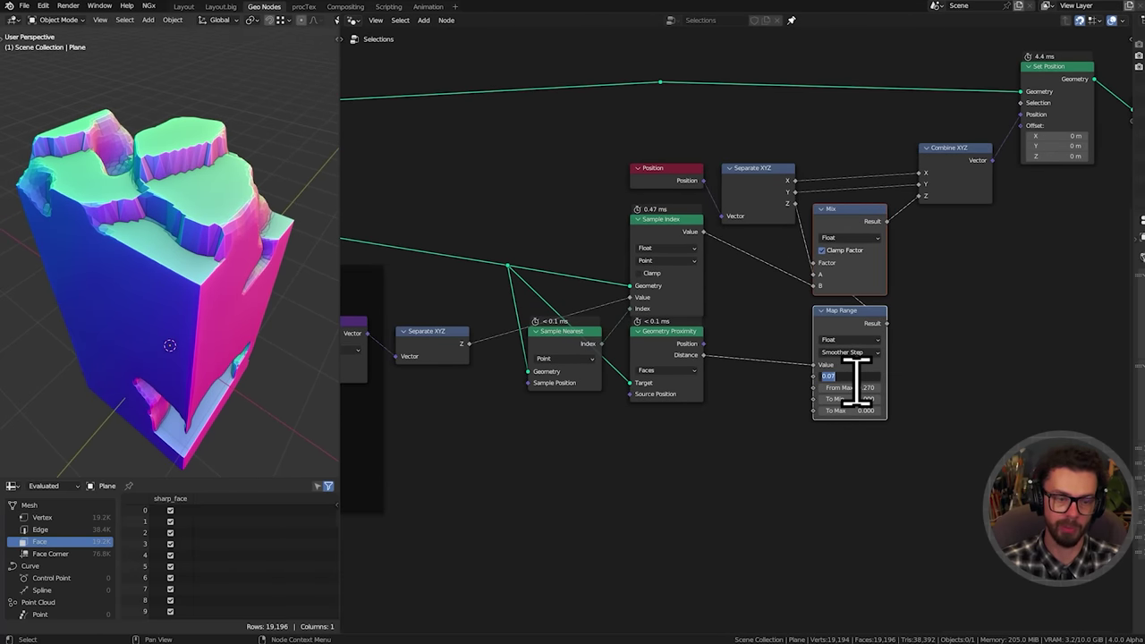
{"action": "type", "text": "0"}
{"action": "key", "text": "Return"}
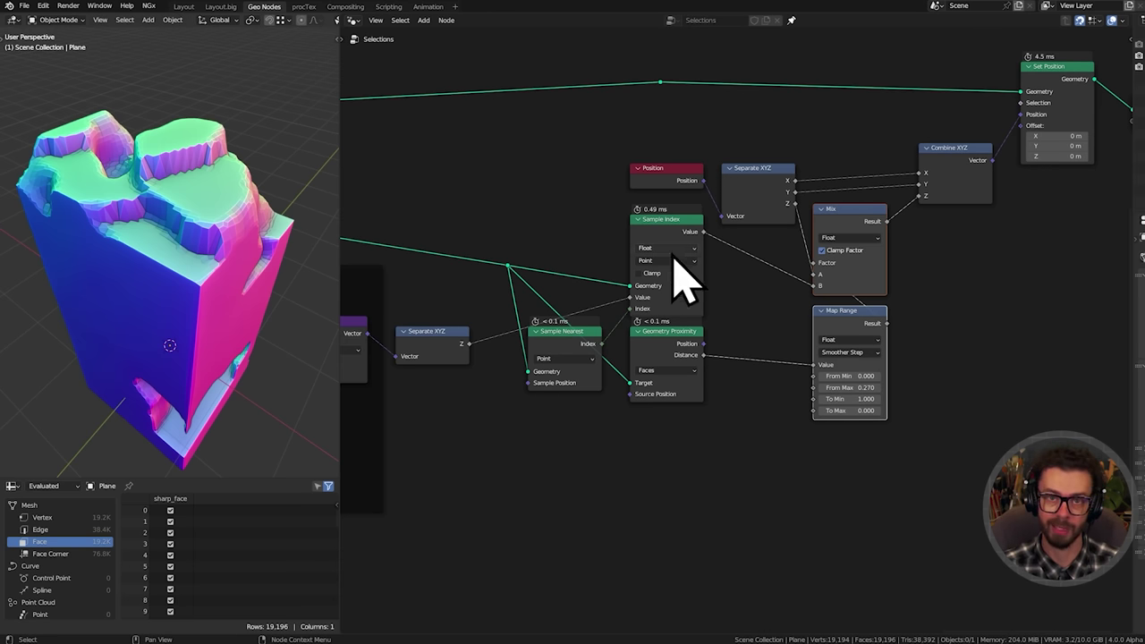
{"action": "middle_click_drag", "start_coordinate": [210, 227], "coordinate": [67, 207]}
{"action": "mouse_move", "coordinate": [233, 247]}
{"action": "middle_mouse_down", "text": "shift"}
{"action": "mouse_move", "coordinate": [110, 179]}
{"action": "mouse_move", "coordinate": [155, 209]}
{"action": "mouse_move", "coordinate": [167, 236]}
{"action": "mouse_move", "coordinate": [229, 240]}
{"action": "middle_mouse_up", "text": "shift"}
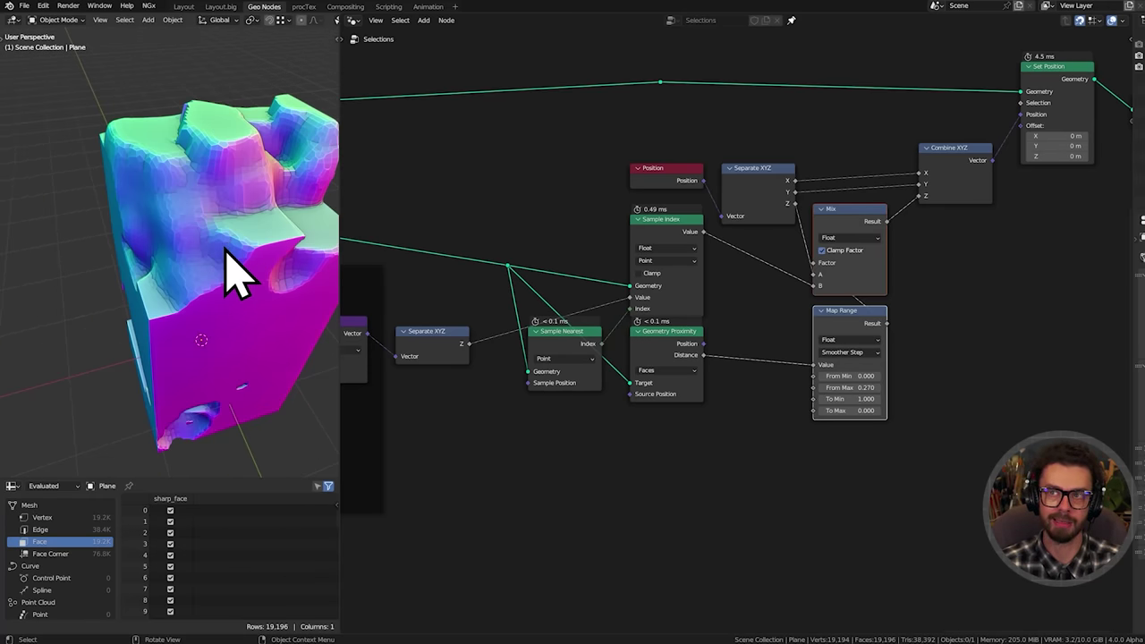
{"action": "middle_click_drag", "start_coordinate": [234, 264], "coordinate": [273, 269]}
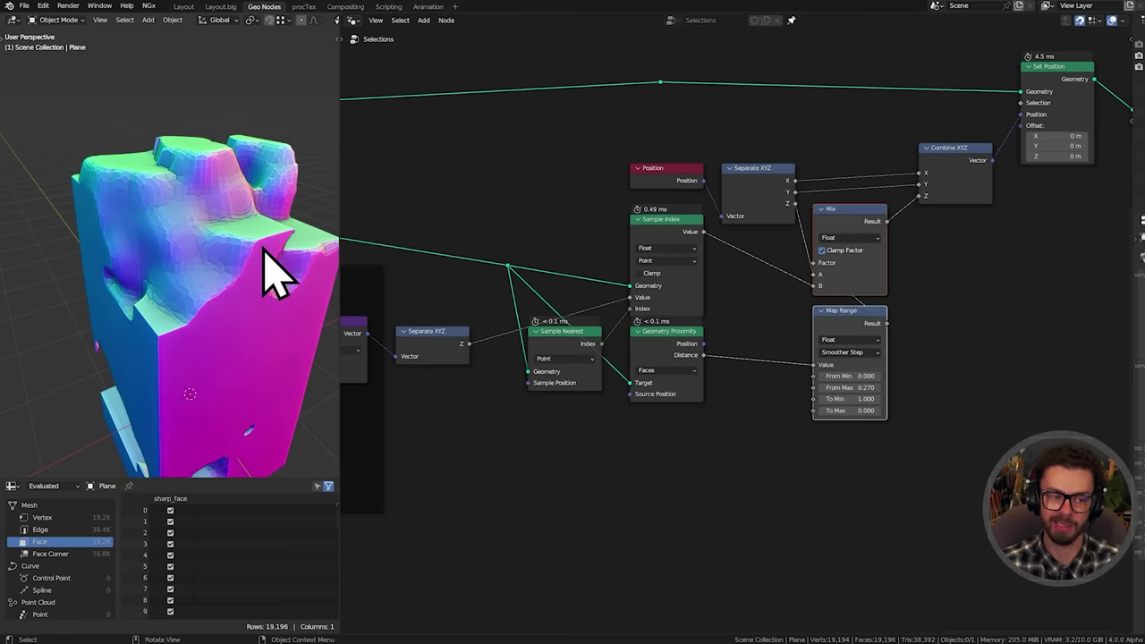
Move the Group Output node far away from Set Position to make room for more nodes
{"action": "scroll", "coordinate": [722, 322], "scroll_direction": "down", "scroll_amount": 3}
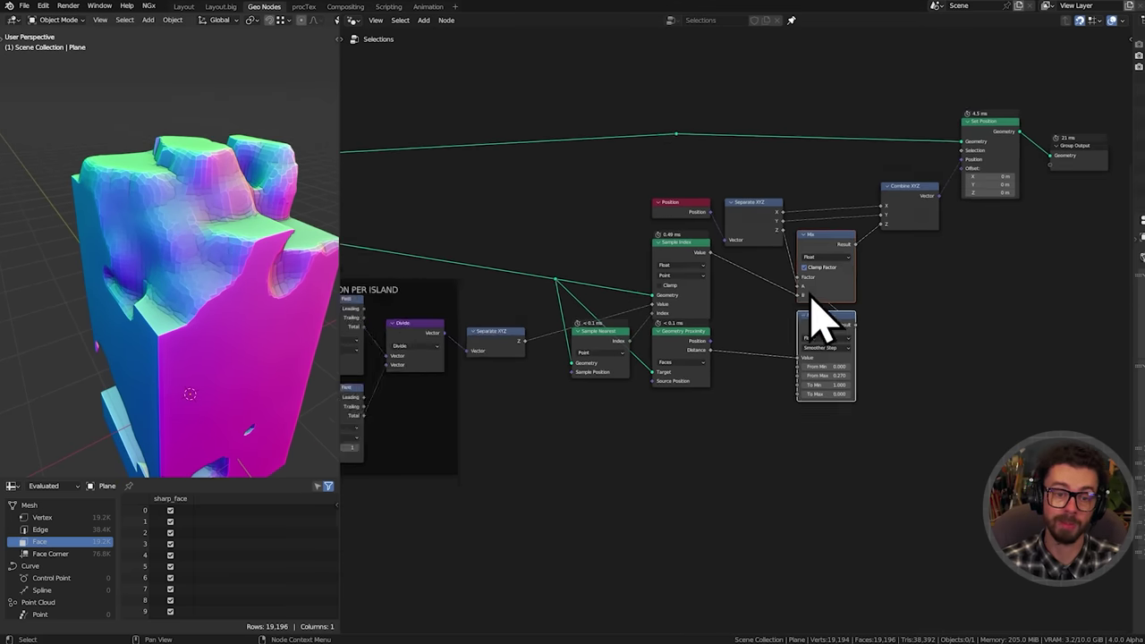
{"action": "middle_click_drag", "start_coordinate": [930, 297], "coordinate": [556, 337]}
{"action": "left_click_drag", "start_coordinate": [688, 283], "coordinate": [716, 175]}
{"action": "key", "text": "g"}
{"action": "left_click_drag", "start_coordinate": [852, 204], "coordinate": [862, 204]}
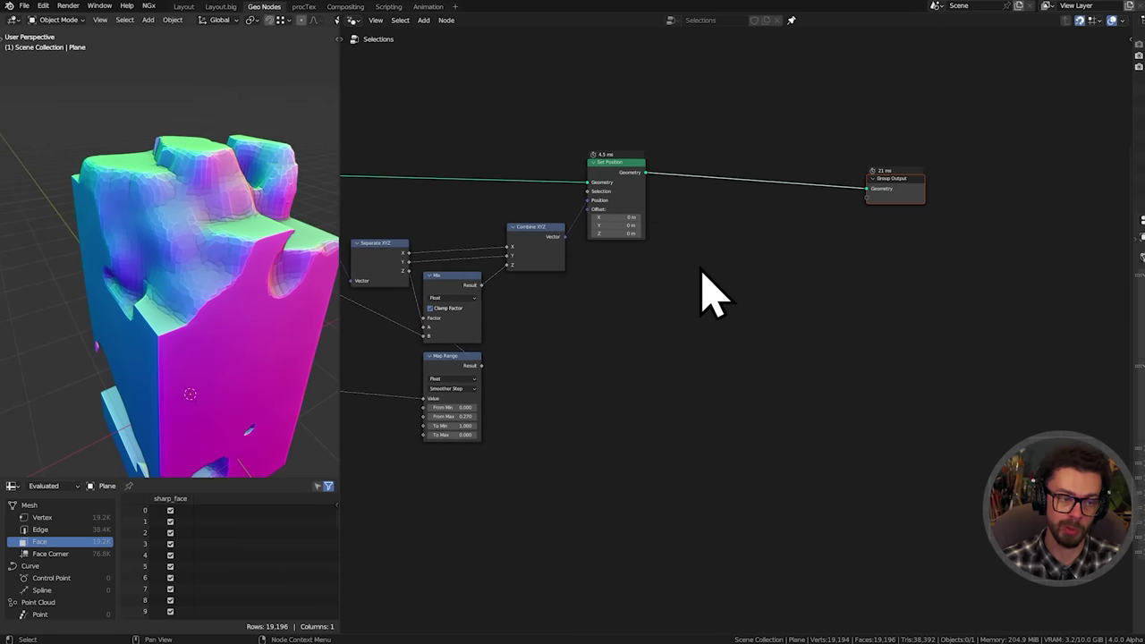
Add a Position node below Set Position and connect it to a new Vector Math node set to Distance
{"action": "middle_click_drag", "start_coordinate": [697, 227], "coordinate": [652, 247]}
{"action": "scroll", "coordinate": [698, 252], "scroll_direction": "up", "scroll_amount": 3}
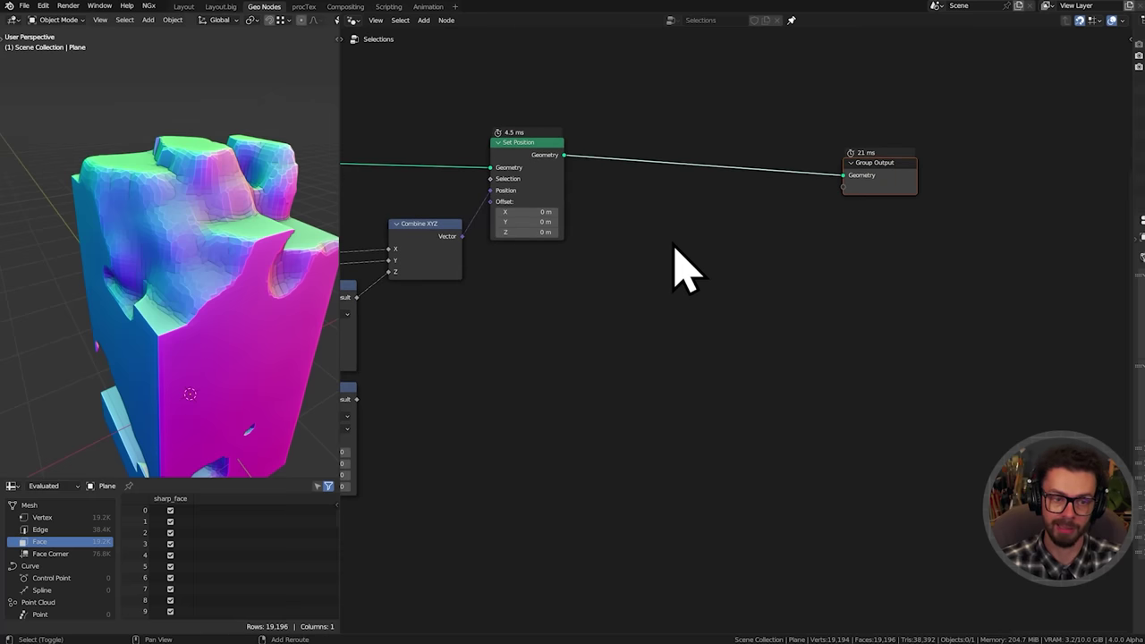
{"action": "key", "text": "shift+a"}
{"action": "left_click", "coordinate": [671, 240]}
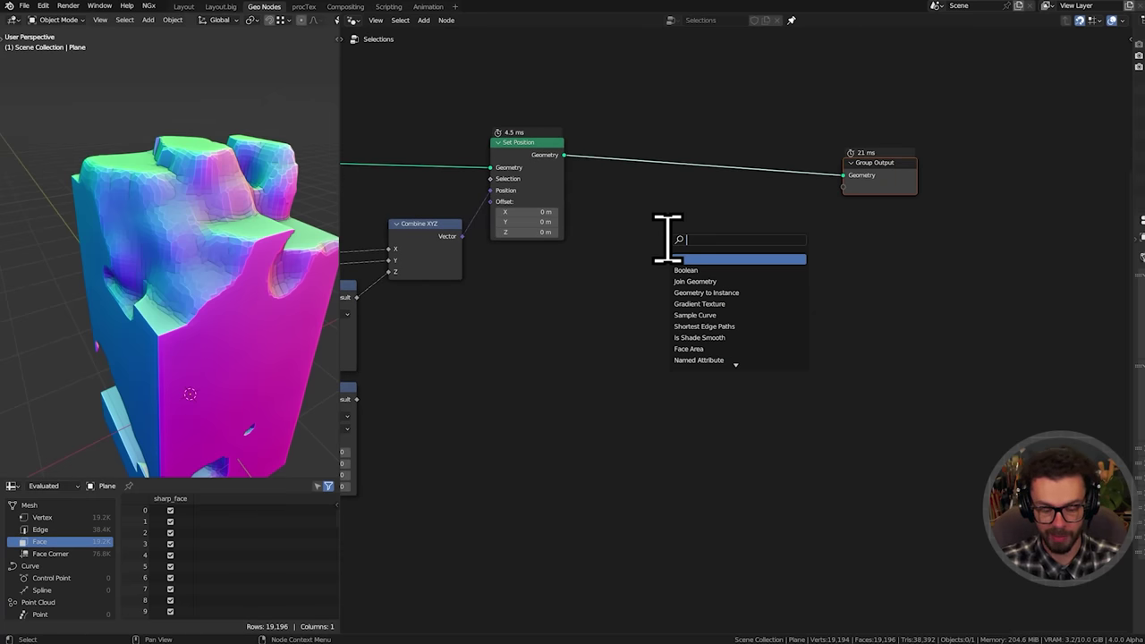
{"action": "type", "text": "pos"}
{"action": "key", "text": "Return"}
{"action": "left_click", "coordinate": [566, 245]}
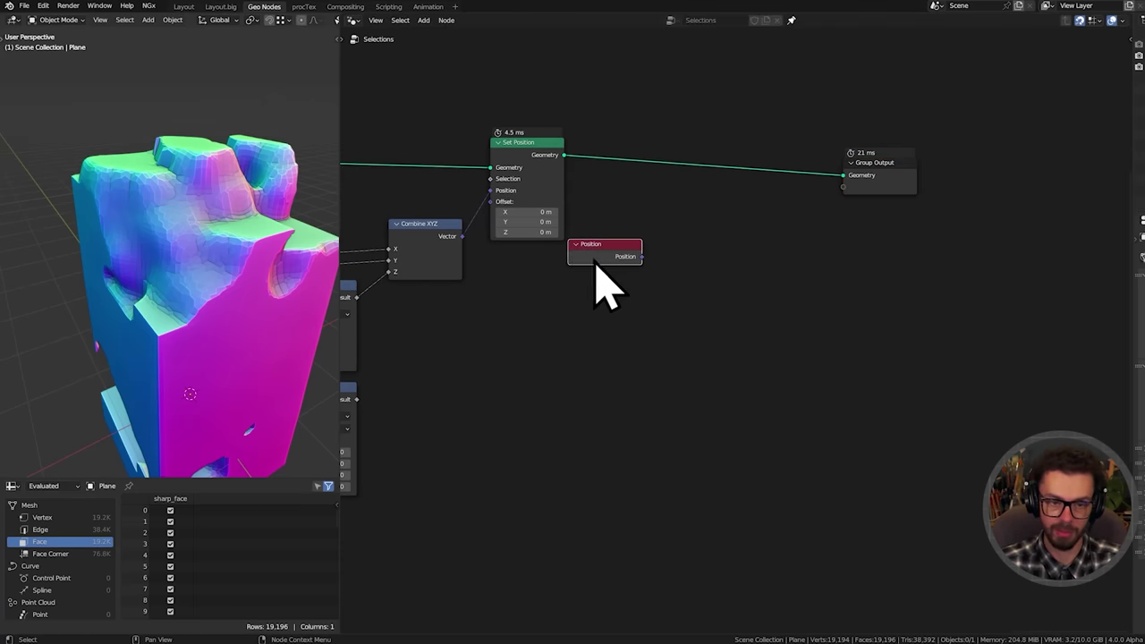
{"action": "middle_click_drag", "start_coordinate": [595, 262], "coordinate": [655, 315], "text": "ctrl"}
{"action": "left_click_drag", "start_coordinate": [535, 327], "coordinate": [647, 330]}
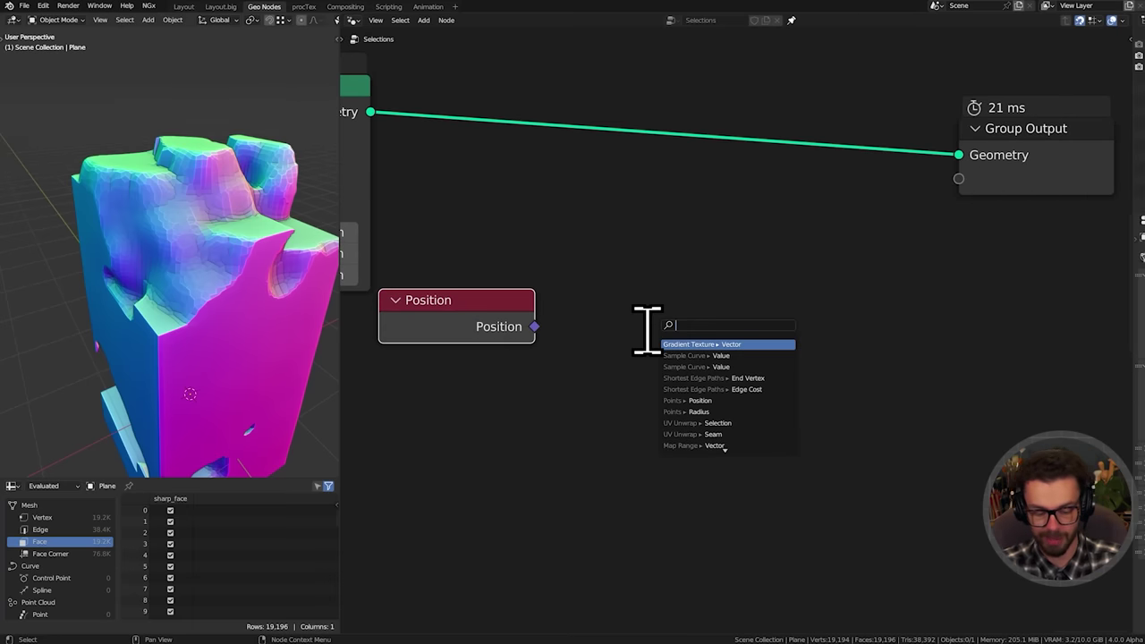
{"action": "type", "text": "dist"}
{"action": "key", "text": "Return"}
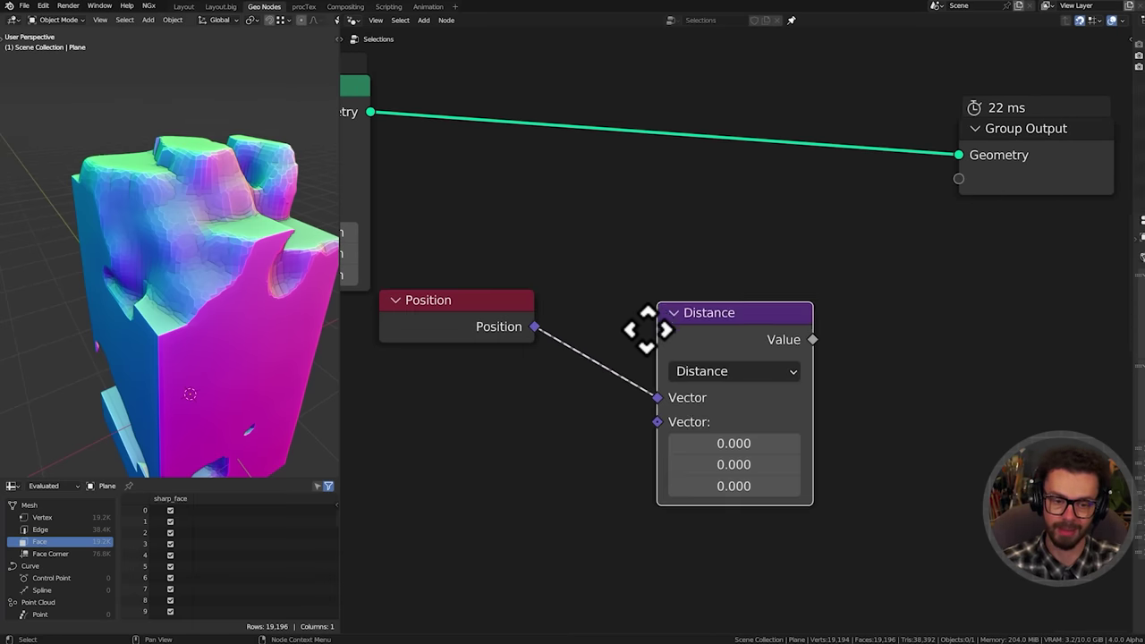
{"action": "left_click", "coordinate": [591, 334]}
Preview the Distance value on Set Position's geometry through a Viewer node, and move Position and Distance lower
{"action": "left_click", "coordinate": [721, 332], "text": "ctrl+shift"}
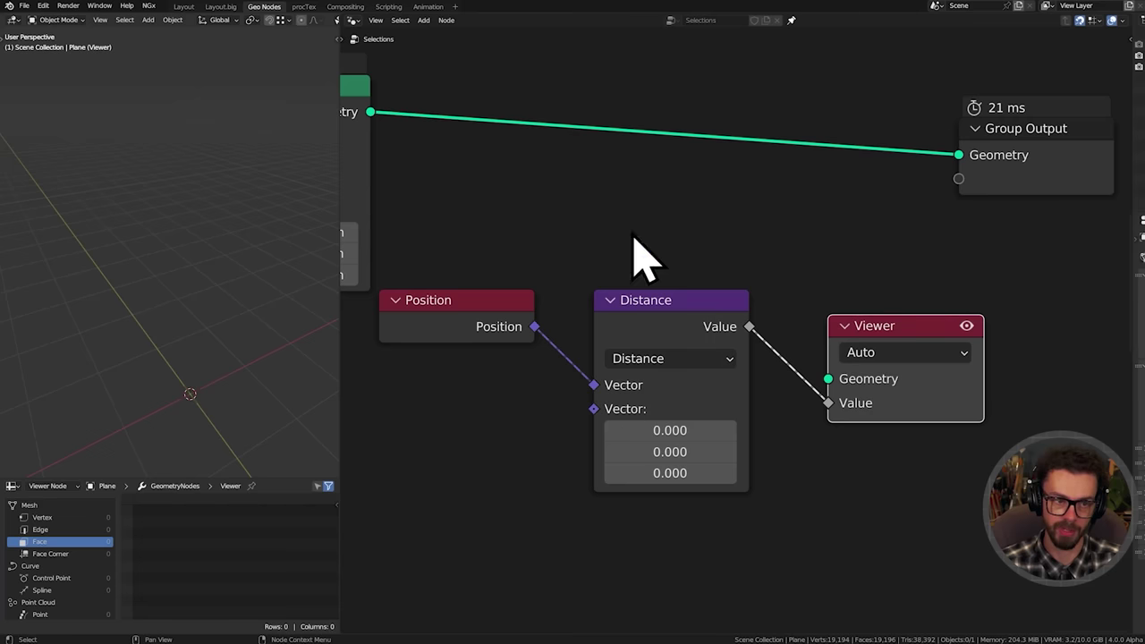
{"action": "left_click", "coordinate": [371, 127], "text": "ctrl+shift"}
{"action": "middle_click_drag", "start_coordinate": [646, 330], "coordinate": [683, 275]}
{"action": "left_click_drag", "start_coordinate": [537, 212], "coordinate": [765, 283]}
{"action": "key", "text": "g"}
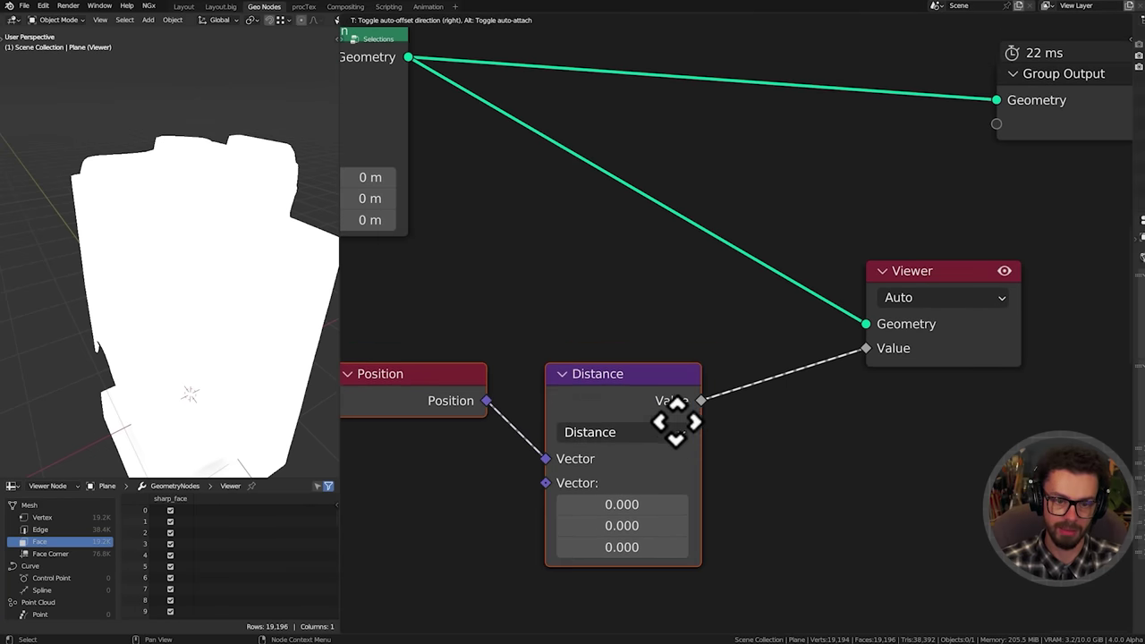
{"action": "left_click", "coordinate": [677, 421]}
Set the Distance node's second vector to 1, -0.580, 2.390 so the gradient centres on the terrain wall
{"action": "middle_click_drag", "start_coordinate": [693, 420], "coordinate": [713, 304]}
{"action": "middle_click_drag", "start_coordinate": [721, 393], "coordinate": [754, 337]}
{"action": "middle_click_drag", "start_coordinate": [215, 338], "coordinate": [259, 312]}
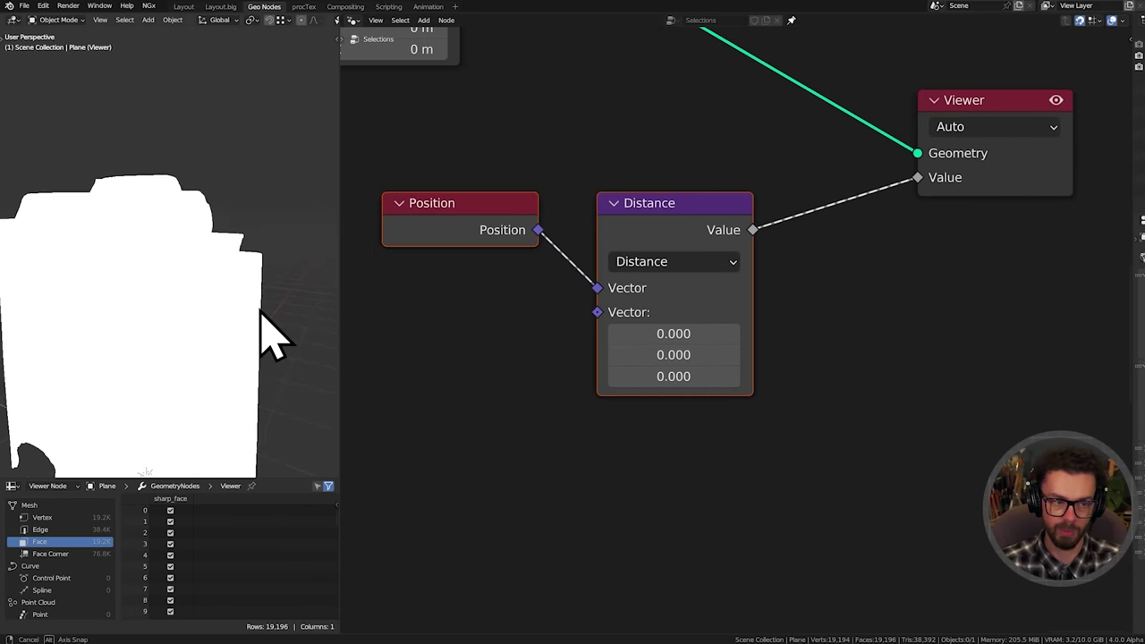
{"action": "key", "text": "KP_1"}
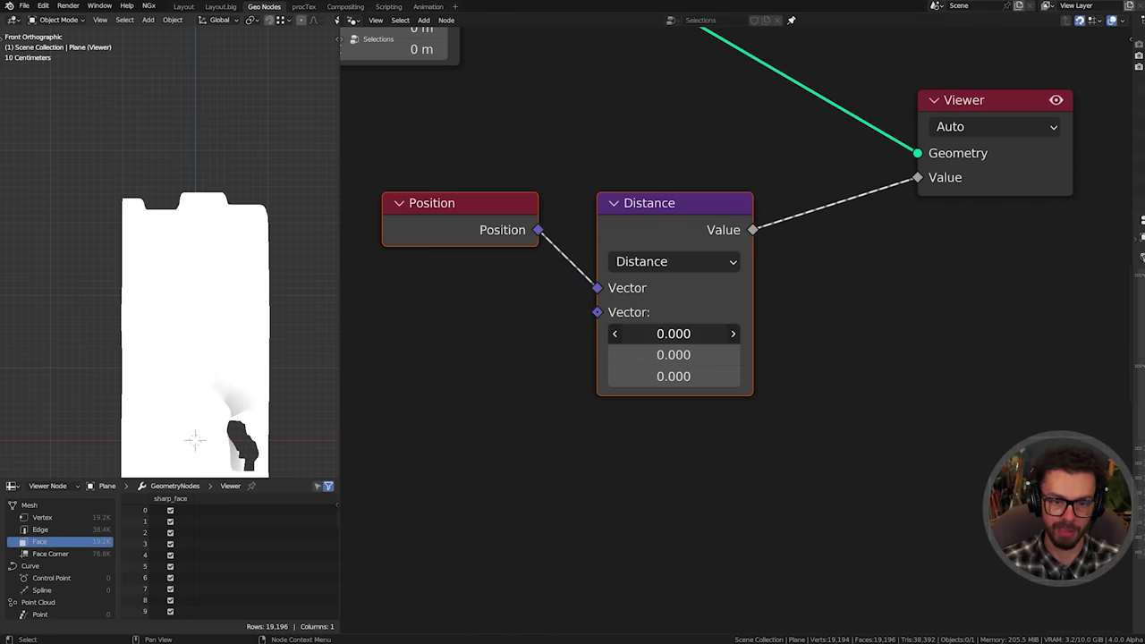
{"action": "left_click_drag", "start_coordinate": [682, 356], "coordinate": [685, 335]}
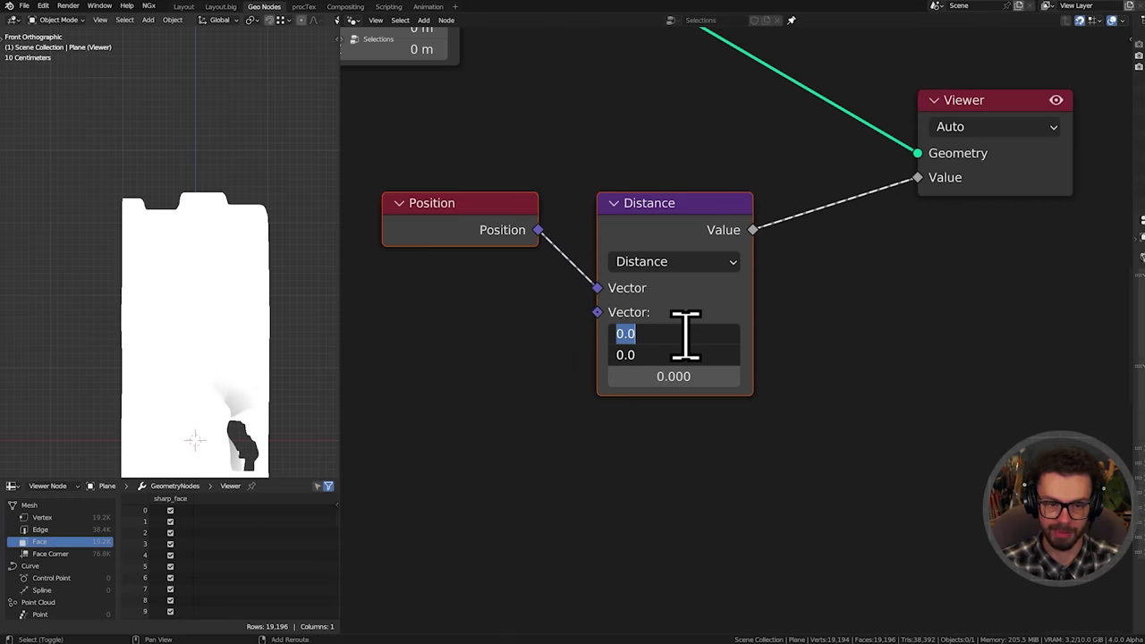
{"action": "type", "text": "1"}
{"action": "key", "text": "Return"}
{"action": "mouse_move", "coordinate": [680, 376]}
{"action": "left_mouse_down"}
{"action": "mouse_move", "coordinate": [743, 375]}
{"action": "mouse_move", "coordinate": [662, 376]}
{"action": "left_mouse_up"}
{"action": "middle_click_drag", "start_coordinate": [123, 276], "coordinate": [206, 322]}
{"action": "mouse_move", "coordinate": [680, 355]}
{"action": "left_mouse_down"}
{"action": "mouse_move", "coordinate": [646, 356]}
{"action": "mouse_move", "coordinate": [652, 375]}
{"action": "left_mouse_up"}
{"action": "middle_click_drag", "start_coordinate": [307, 345], "coordinate": [217, 345]}
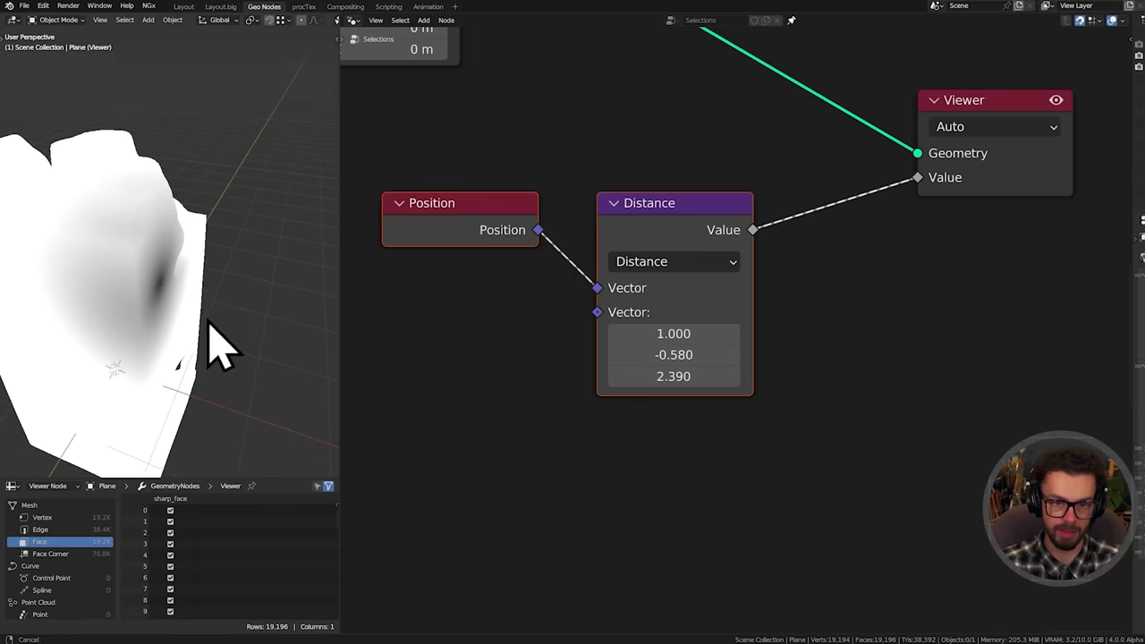
Insert a float Less Than node between the Distance value and the Viewer
{"action": "middle_click_drag", "start_coordinate": [785, 322], "coordinate": [761, 328]}
{"action": "left_click_drag", "start_coordinate": [730, 235], "coordinate": [873, 295]}
{"action": "type", "text": "less"}
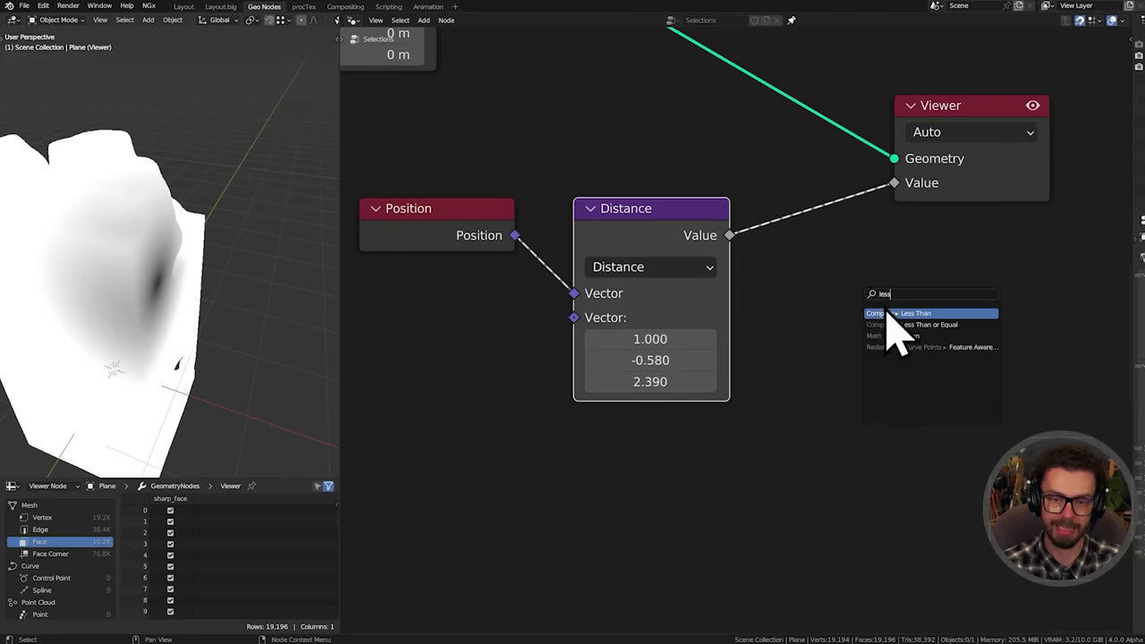
{"action": "key", "text": "Return"}
{"action": "left_click", "coordinate": [837, 226]}
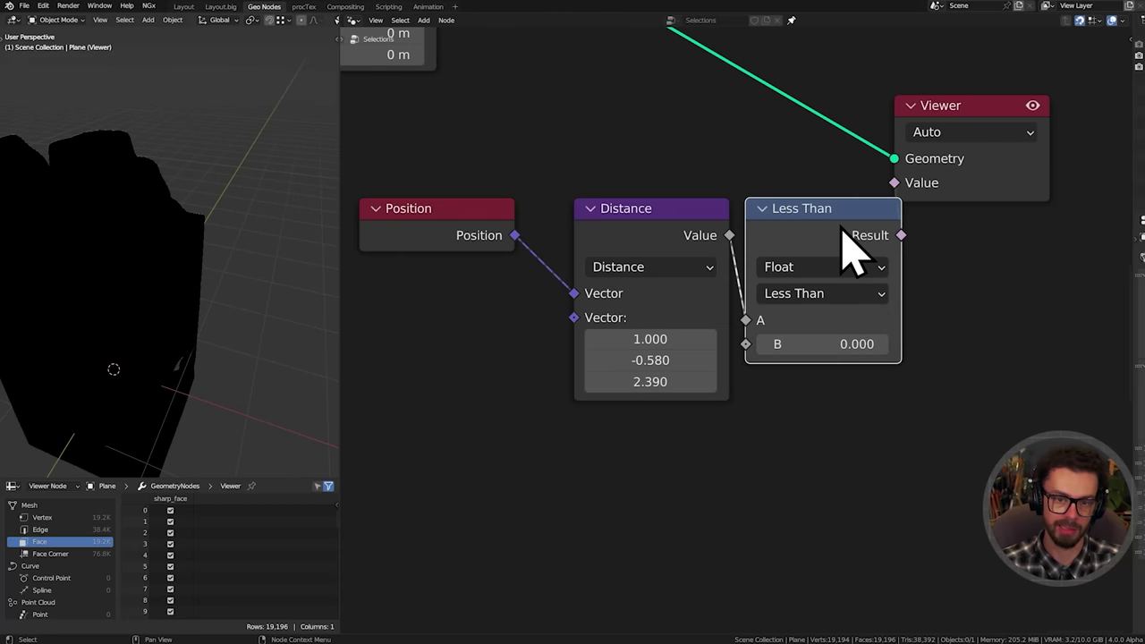
Set the Less Than threshold B to 0.360, and space out the Viewer and Less Than nodes
{"action": "left_click_drag", "start_coordinate": [935, 108], "coordinate": [1086, 124]}
{"action": "left_click_drag", "start_coordinate": [815, 340], "coordinate": [879, 340], "text": "shift"}
{"action": "middle_click_drag", "start_coordinate": [268, 304], "coordinate": [233, 269]}
{"action": "left_click_drag", "start_coordinate": [765, 155], "coordinate": [829, 222]}
{"action": "left_click_drag", "start_coordinate": [828, 222], "coordinate": [849, 224]}
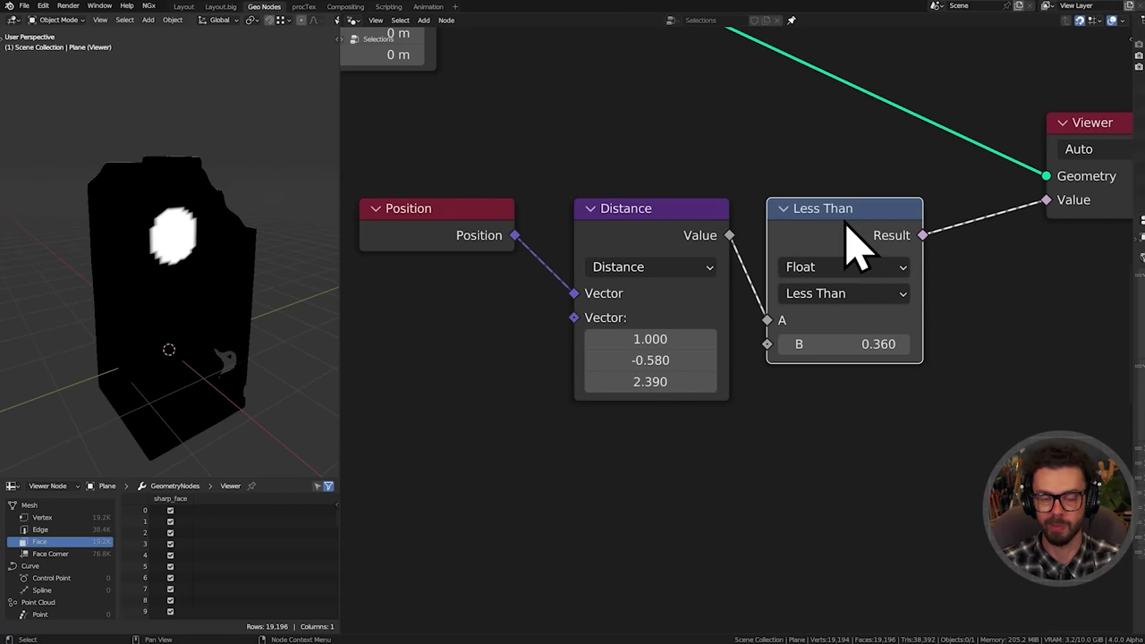
Delete the Position, Distance and Less Than nodes, keeping the Viewer
{"action": "scroll", "coordinate": [688, 217], "scroll_direction": "down", "scroll_amount": 4}
{"action": "left_click_drag", "start_coordinate": [646, 192], "coordinate": [841, 285]}
{"action": "key", "text": "x"}
Add an Index node below Set Position and connect it to input A of a new integer Equal node
{"action": "middle_click_drag", "start_coordinate": [643, 245], "coordinate": [671, 274]}
{"action": "scroll", "coordinate": [627, 264], "scroll_direction": "up", "scroll_amount": 2}
{"action": "key", "text": "shift+a"}
{"action": "type", "text": "index"}
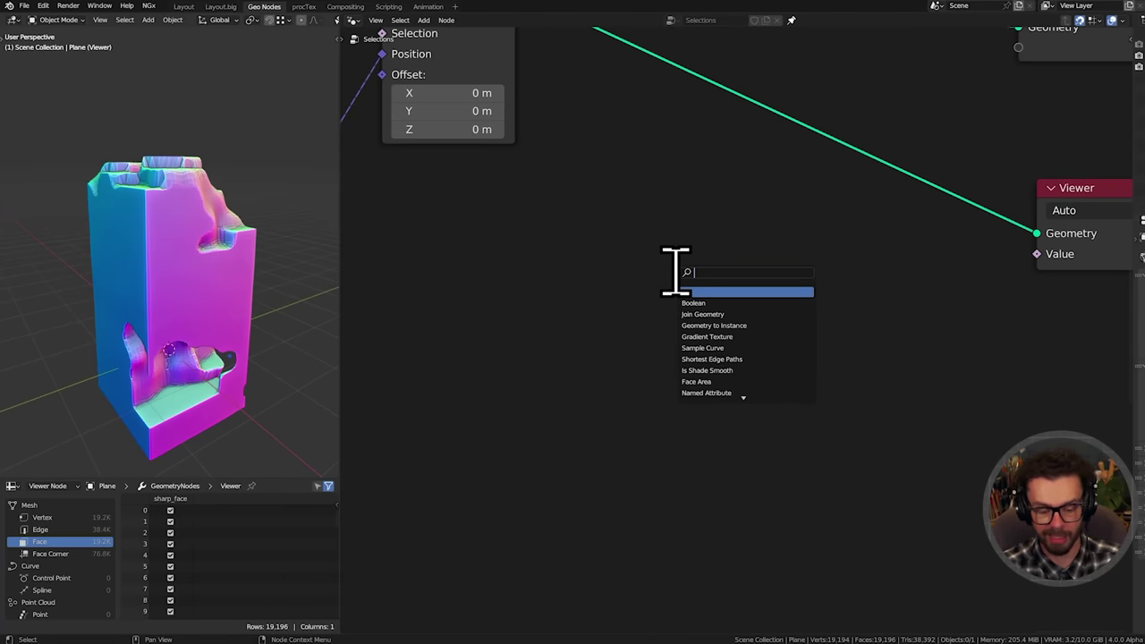
{"action": "key", "text": "Return"}
{"action": "left_click", "coordinate": [509, 234]}
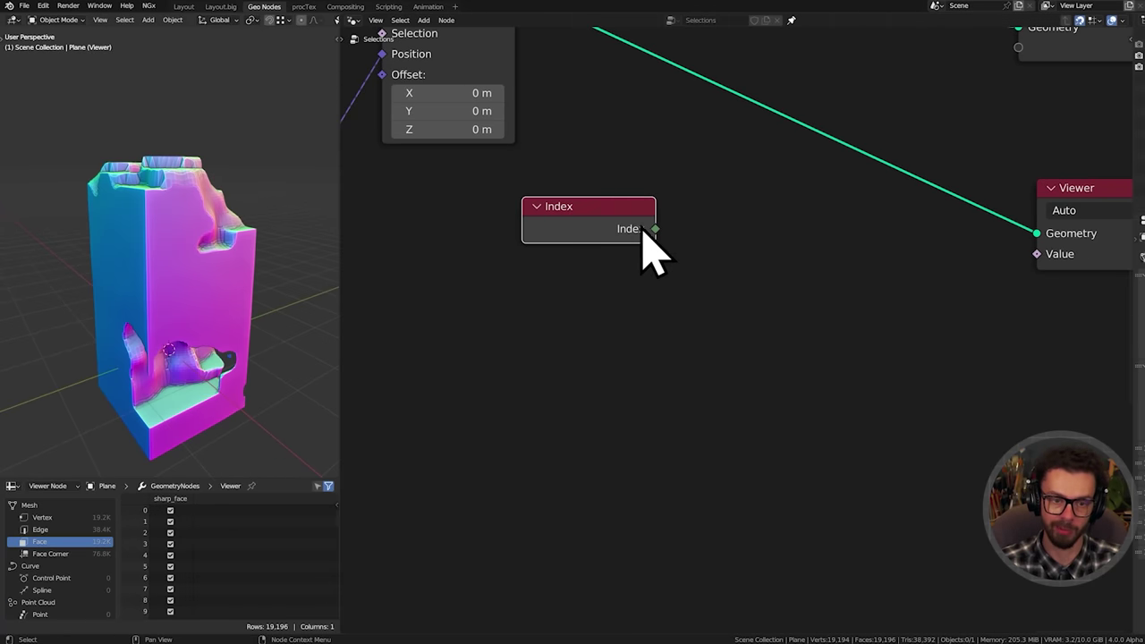
{"action": "left_click_drag", "start_coordinate": [653, 229], "coordinate": [751, 255]}
{"action": "type", "text": "eq"}
{"action": "key", "text": "Return"}
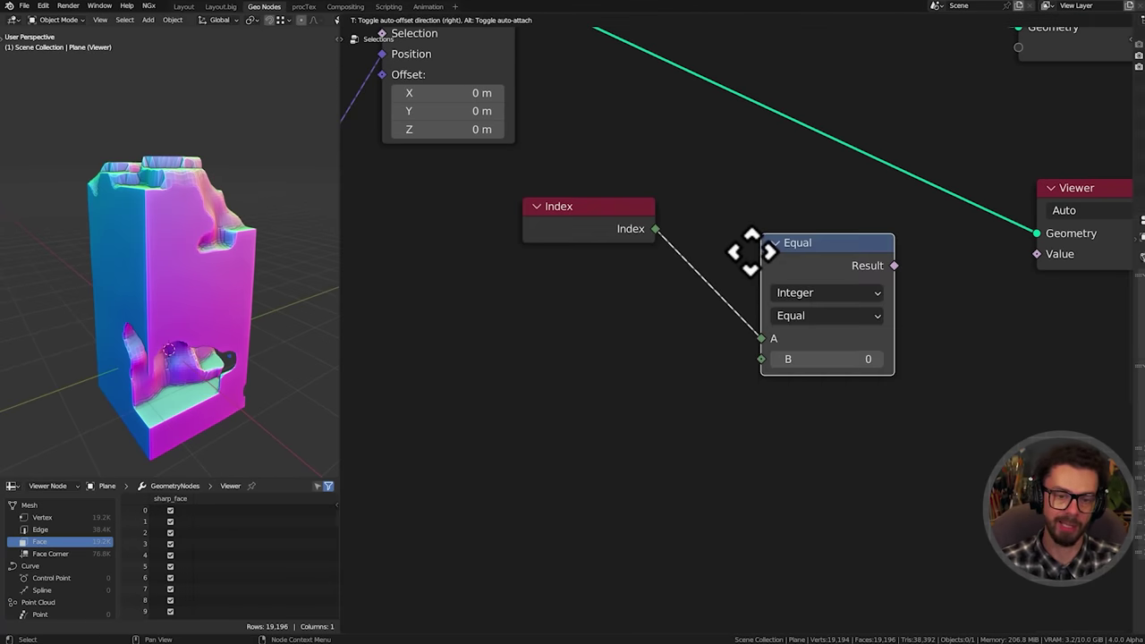
{"action": "left_click", "coordinate": [696, 218]}
Preview the Equal result through the Viewer and set its B value to 5022
{"action": "left_click", "coordinate": [793, 220], "text": "ctrl+shift"}
{"action": "left_click_drag", "start_coordinate": [789, 314], "coordinate": [837, 313]}
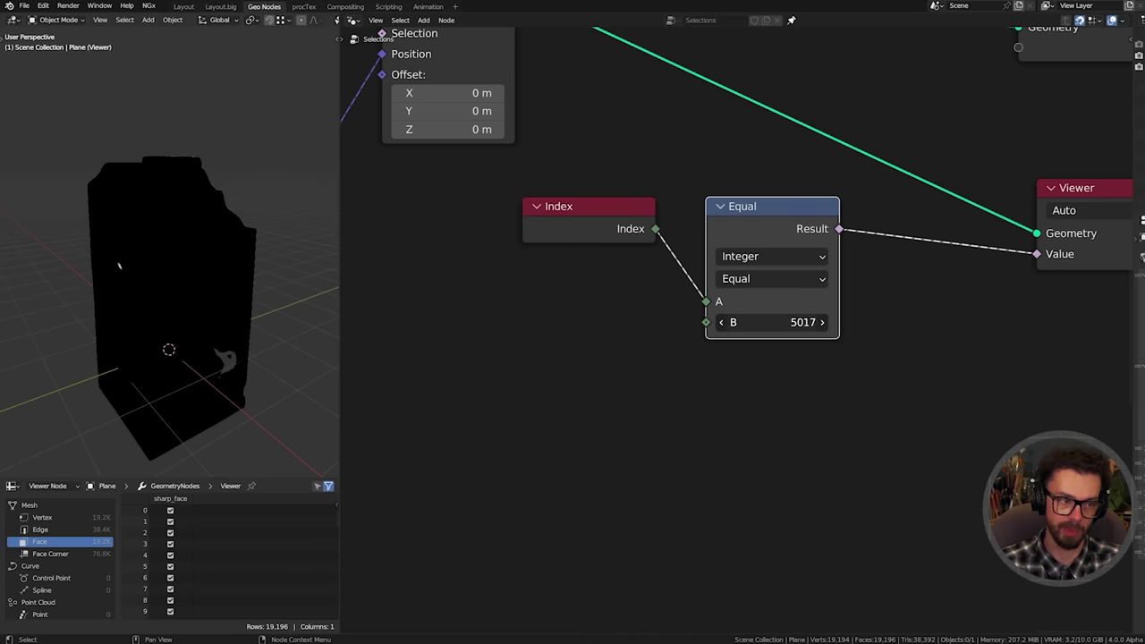
{"action": "scroll", "coordinate": [715, 361], "scroll_direction": "down", "scroll_amount": 7}
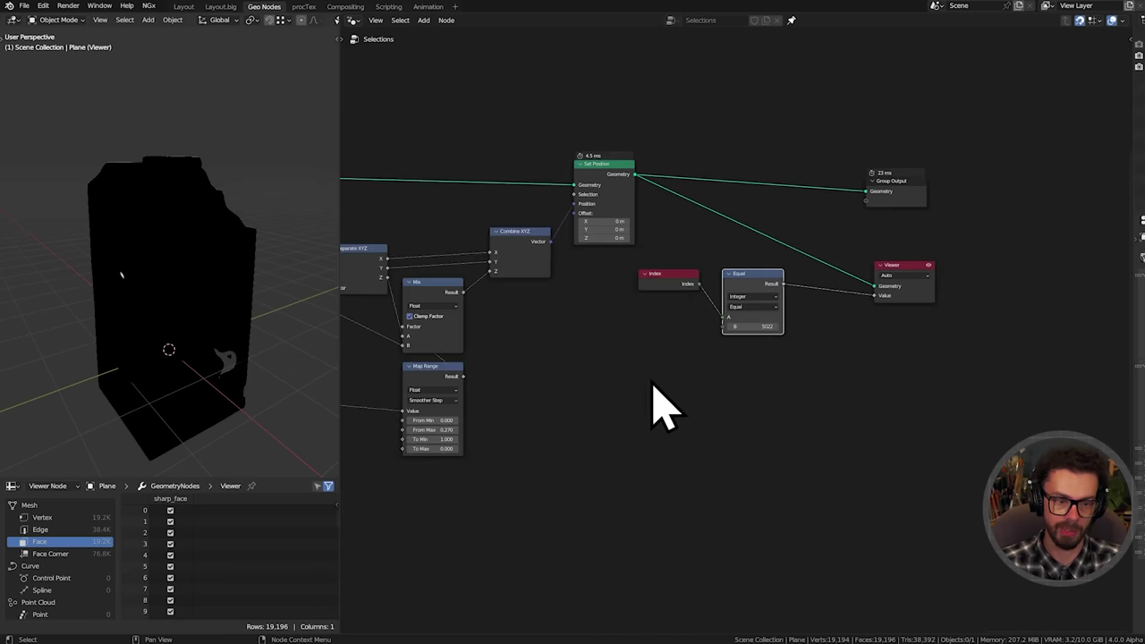
{"action": "middle_click_drag", "start_coordinate": [546, 448], "coordinate": [501, 407]}
{"action": "scroll", "coordinate": [707, 358], "scroll_direction": "up", "scroll_amount": 1}
{"action": "scroll", "coordinate": [734, 345], "scroll_direction": "up", "scroll_amount": 6}
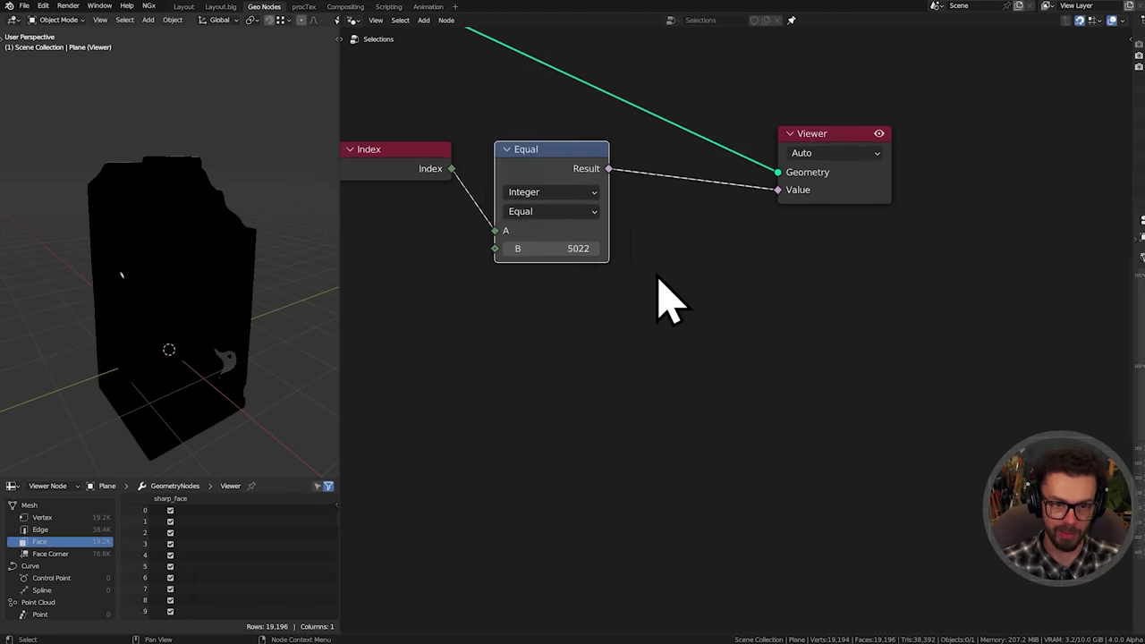
Add the Expand Selection node group on the geometry link before the Viewer and connect the Equal result to its Selection input
{"action": "key", "text": "shift+a"}
{"action": "mouse_move", "coordinate": [642, 464]}
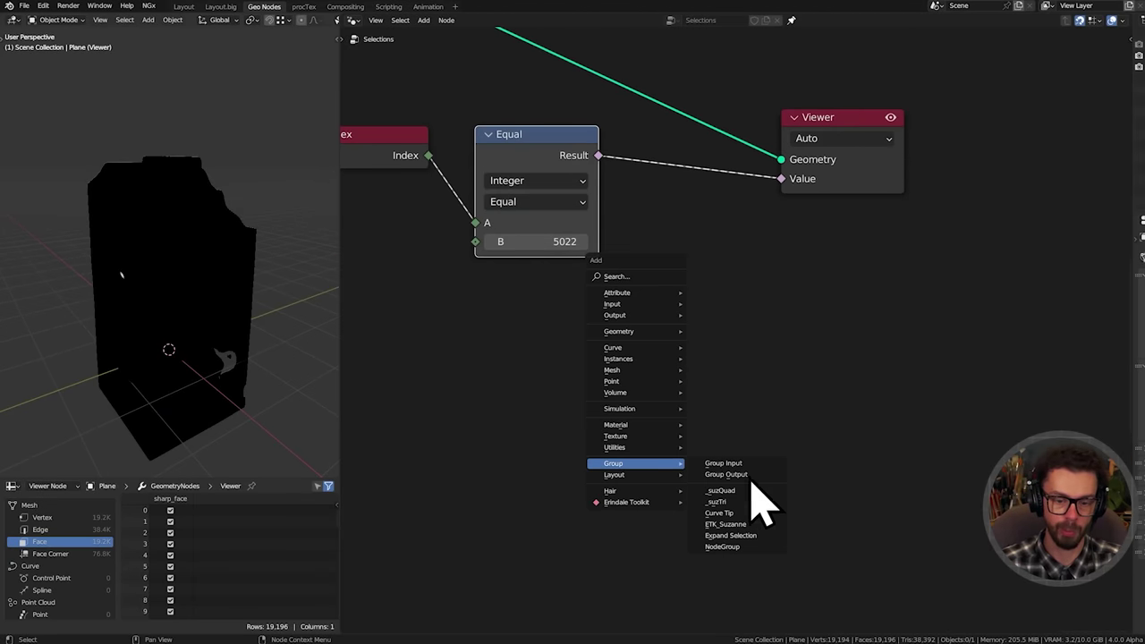
{"action": "left_click", "coordinate": [731, 535]}
{"action": "left_click", "coordinate": [639, 224]}
{"action": "middle_click_drag", "start_coordinate": [712, 238], "coordinate": [754, 307]}
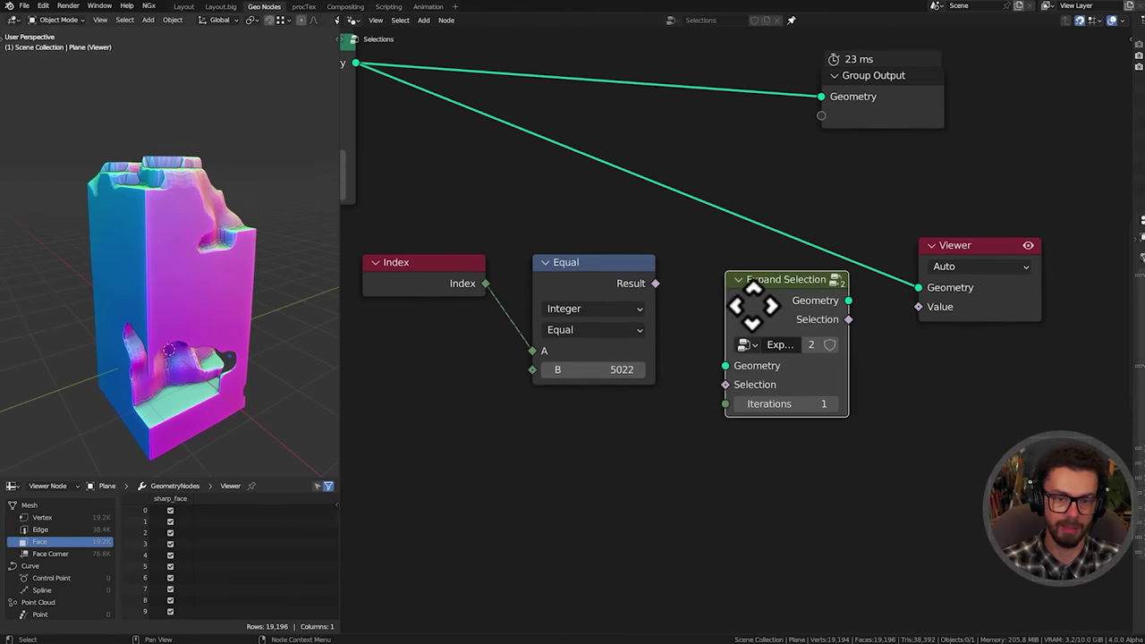
{"action": "left_click_drag", "start_coordinate": [783, 285], "coordinate": [779, 216]}
{"action": "left_click_drag", "start_coordinate": [658, 289], "coordinate": [721, 320]}
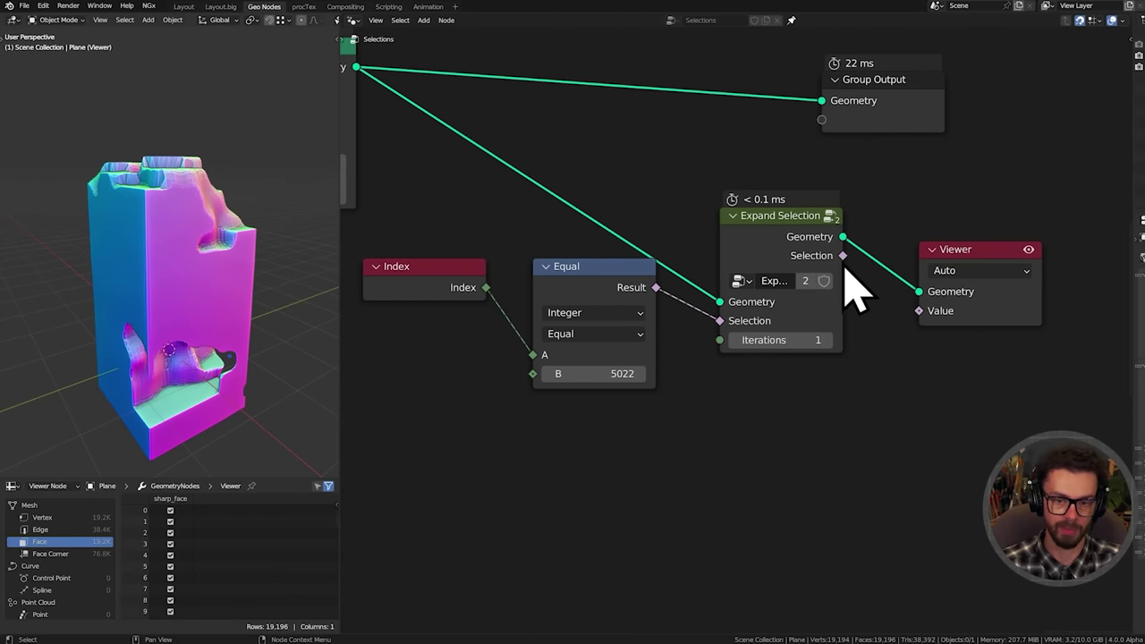
Preview the Expand Selection output through the Viewer with 24 iterations, and move the Index and Equal nodes slightly lower
{"action": "left_click", "coordinate": [843, 257], "text": "ctrl+shift"}
{"action": "left_click_drag", "start_coordinate": [782, 340], "coordinate": [857, 339]}
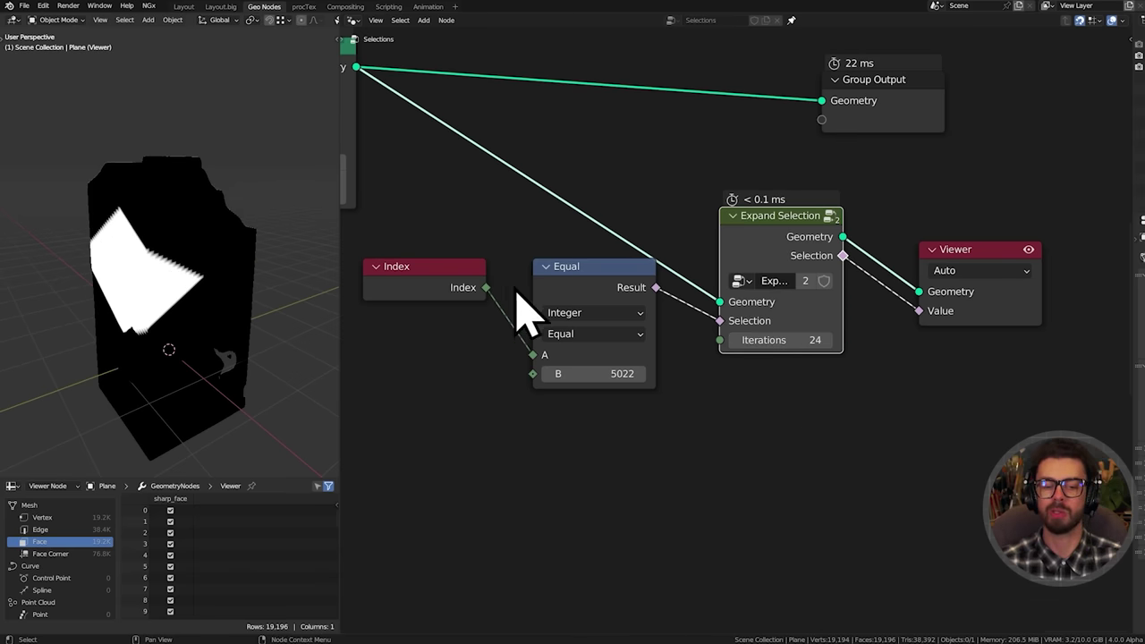
{"action": "left_click_drag", "start_coordinate": [480, 231], "coordinate": [632, 335]}
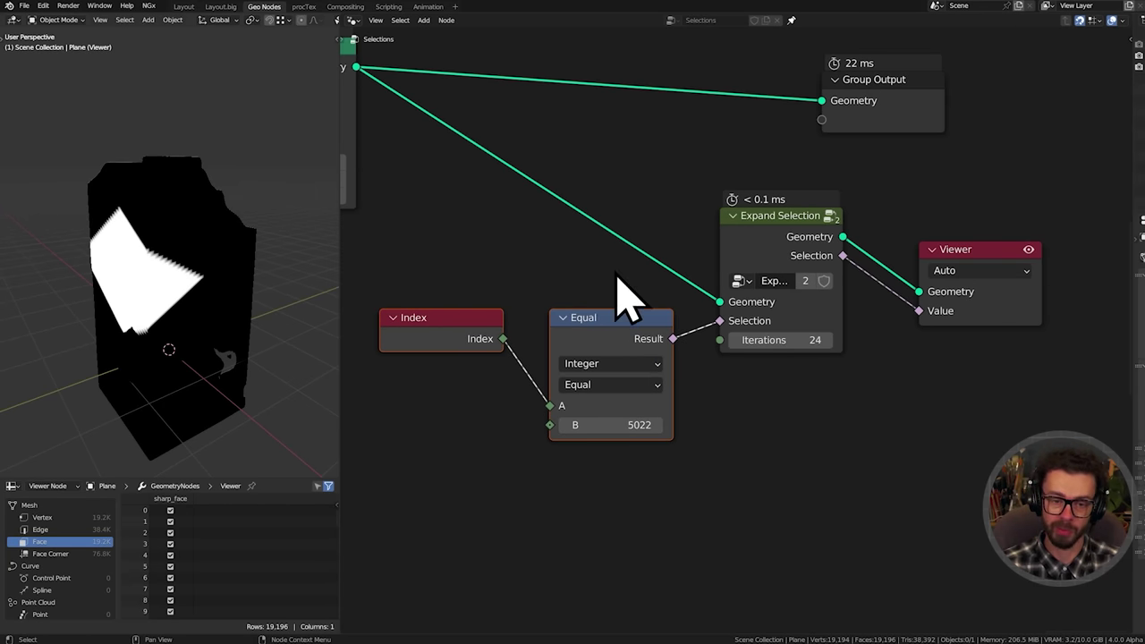
{"action": "middle_click_drag", "start_coordinate": [616, 273], "coordinate": [626, 247]}
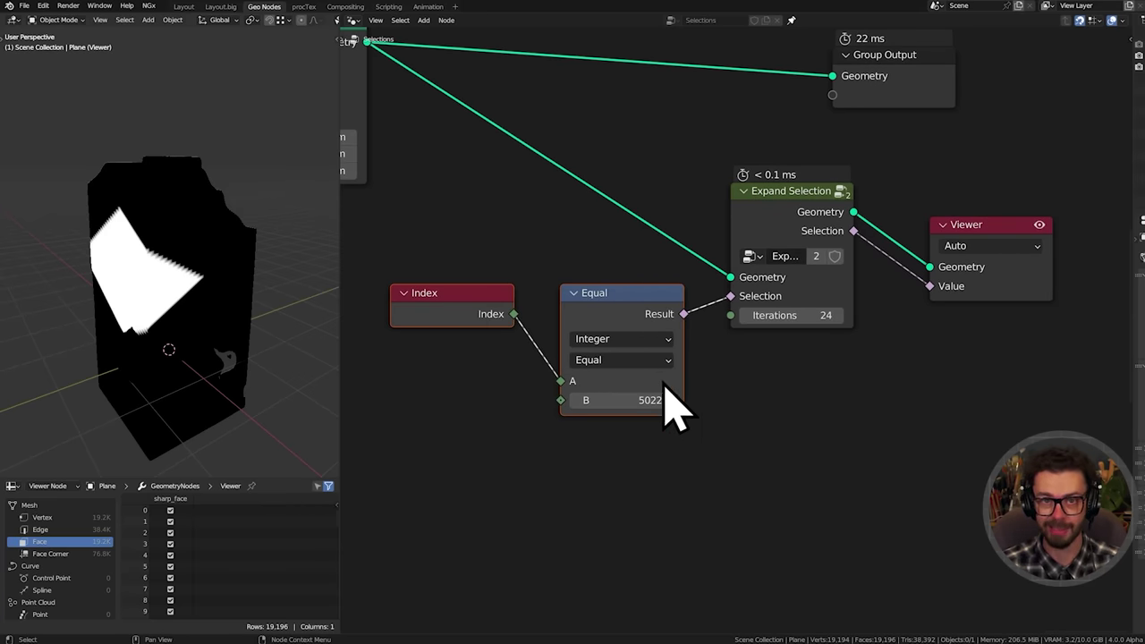
Add a Selection Cylinder mask node from the Erindale Toolkit and place it below Expand Selection
{"action": "middle_click_drag", "start_coordinate": [664, 400], "coordinate": [650, 268]}
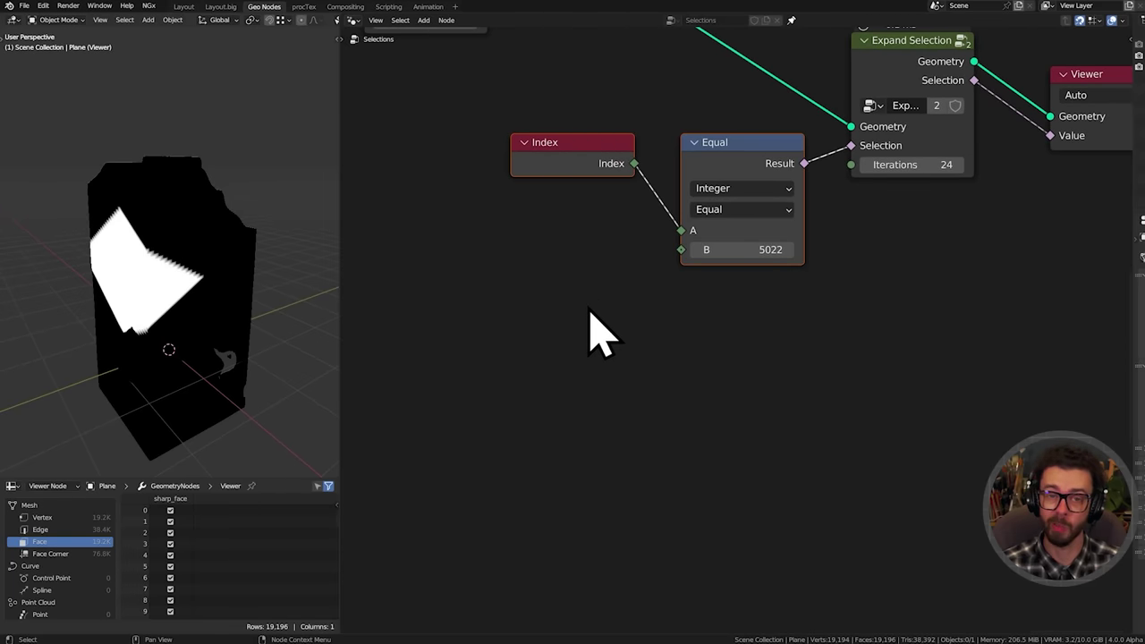
{"action": "key", "text": "shift+a"}
{"action": "mouse_move", "coordinate": [661, 324]}
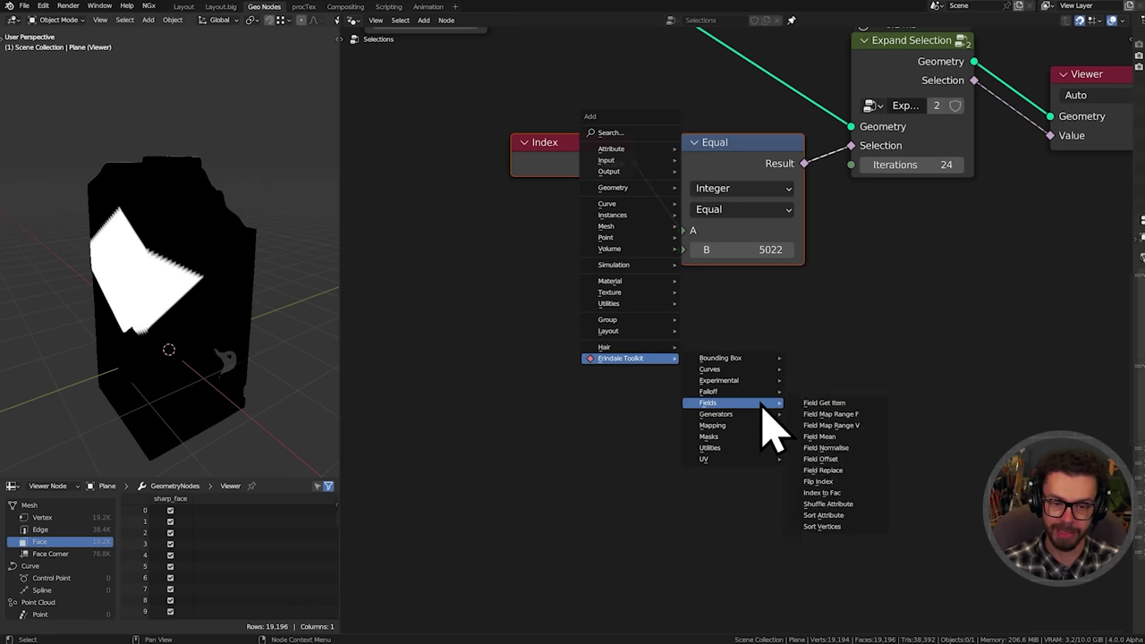
{"action": "mouse_move", "coordinate": [736, 437]}
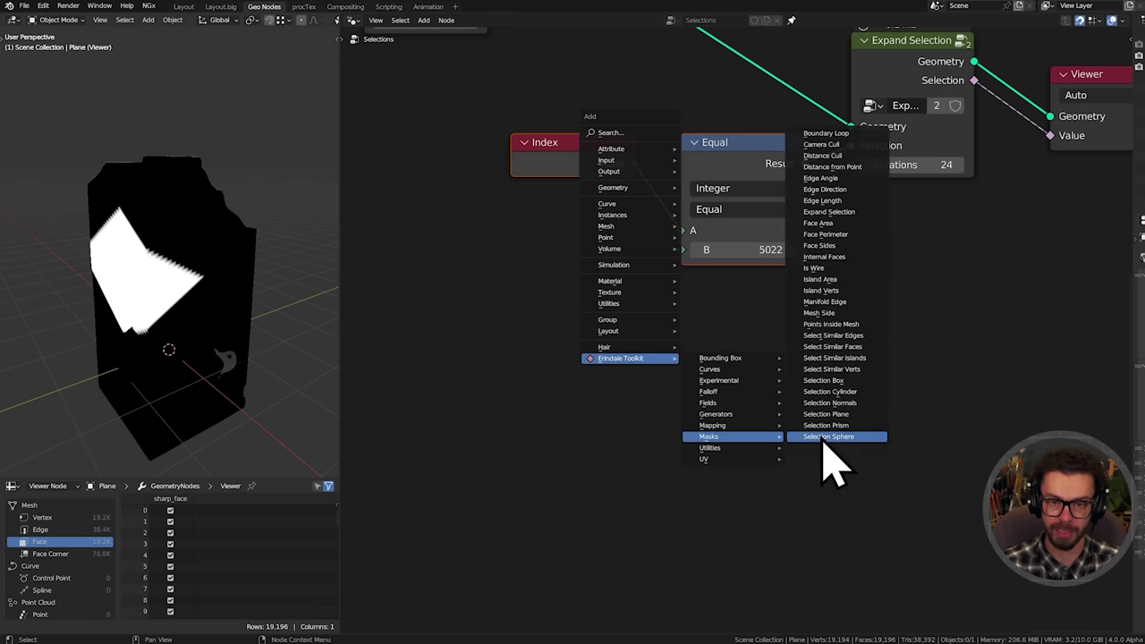
{"action": "left_click", "coordinate": [862, 392]}
{"action": "left_click", "coordinate": [1000, 345]}
{"action": "middle_click_drag", "start_coordinate": [988, 309], "coordinate": [821, 388]}
{"action": "left_click_drag", "start_coordinate": [731, 367], "coordinate": [783, 335]}
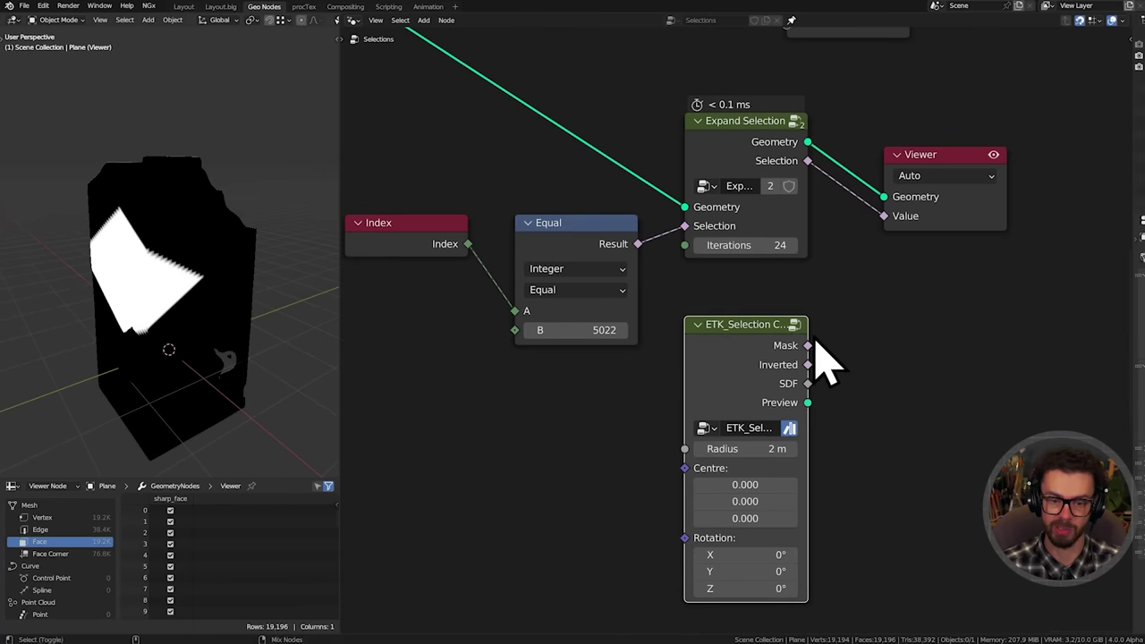
Preview the Selection Cylinder's Mask through the Viewer, feeding the Viewer's geometry directly from Set Position
{"action": "left_click", "coordinate": [784, 340], "text": "ctrl+shift"}
{"action": "middle_click_drag", "start_coordinate": [811, 182], "coordinate": [772, 291]}
{"action": "middle_click_drag", "start_coordinate": [556, 219], "coordinate": [654, 260]}
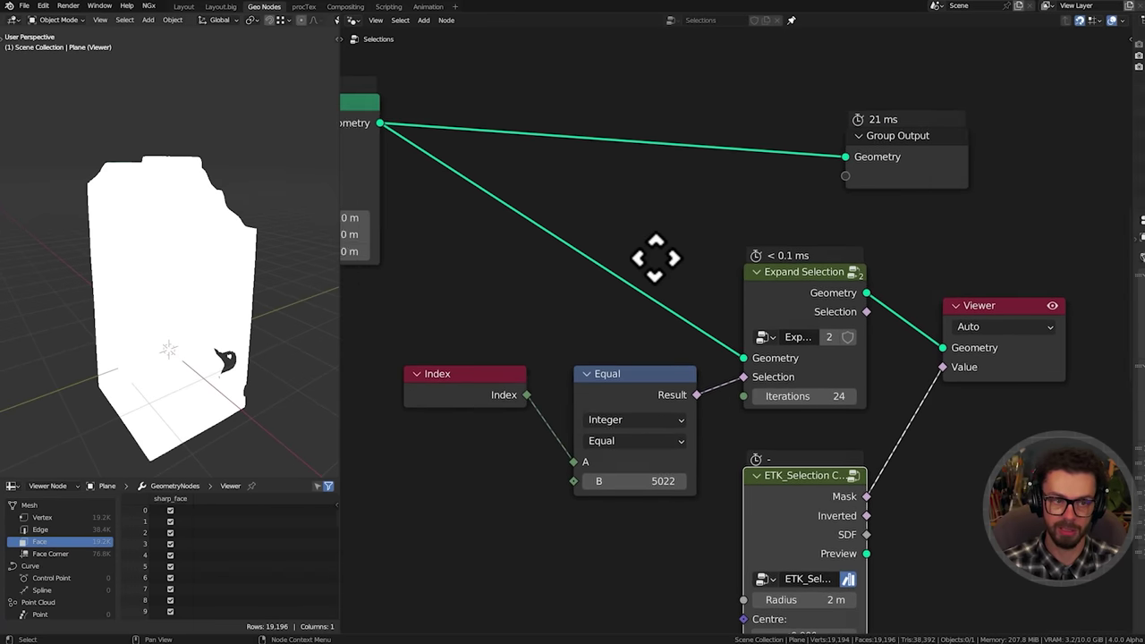
{"action": "scroll", "coordinate": [654, 261], "scroll_direction": "down", "scroll_amount": 2}
{"action": "left_click", "coordinate": [408, 159], "text": "ctrl+shift"}
{"action": "scroll", "coordinate": [766, 385], "scroll_direction": "down", "scroll_amount": 2}
{"action": "middle_click_drag", "start_coordinate": [815, 455], "coordinate": [808, 328]}
{"action": "scroll", "coordinate": [808, 327], "scroll_direction": "up", "scroll_amount": 3}
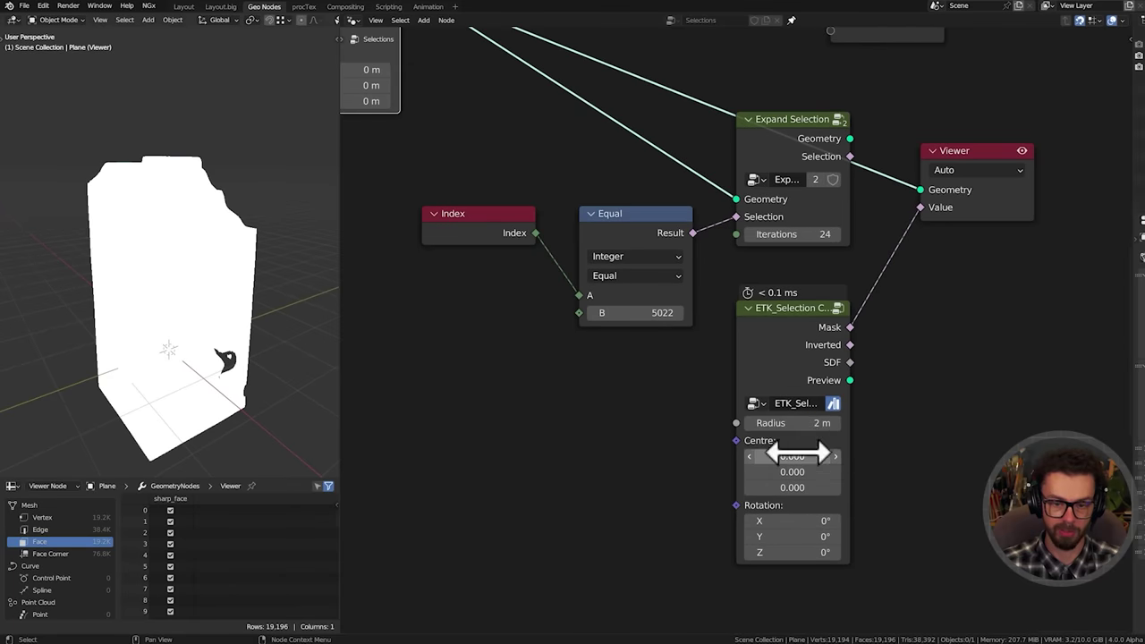
Set the Selection Cylinder's radius to 0.63 m, its X rotation to 25.2° and its centre Z to 4.500
{"action": "left_click_drag", "start_coordinate": [792, 423], "coordinate": [770, 423], "text": "shift"}
{"action": "middle_click_drag", "start_coordinate": [294, 277], "coordinate": [229, 345]}
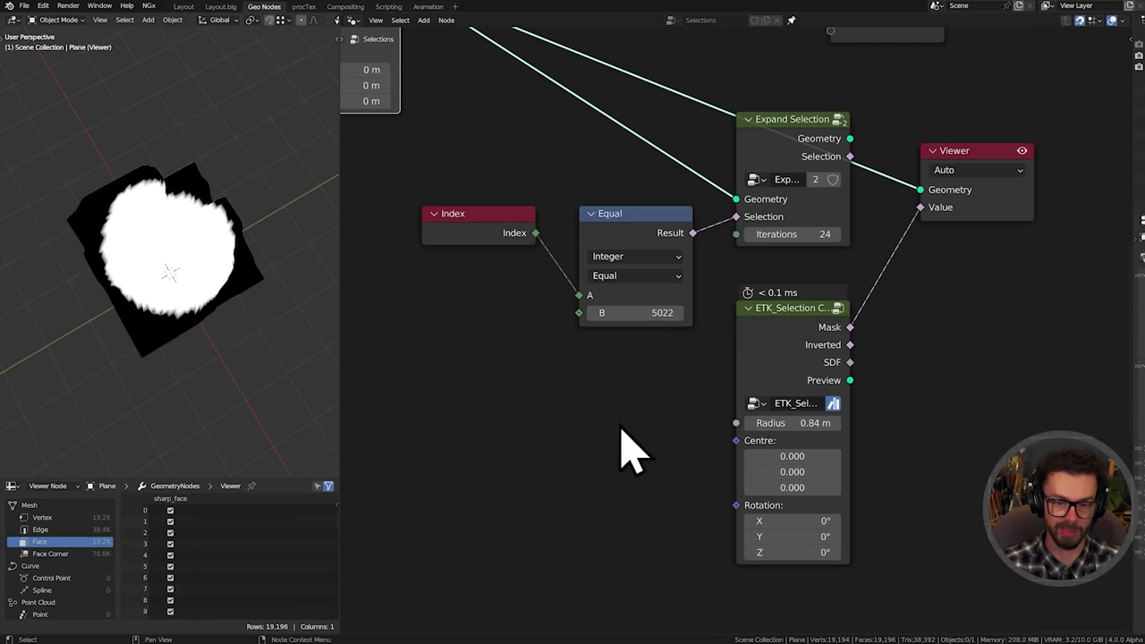
{"action": "left_click_drag", "start_coordinate": [805, 424], "coordinate": [763, 424]}
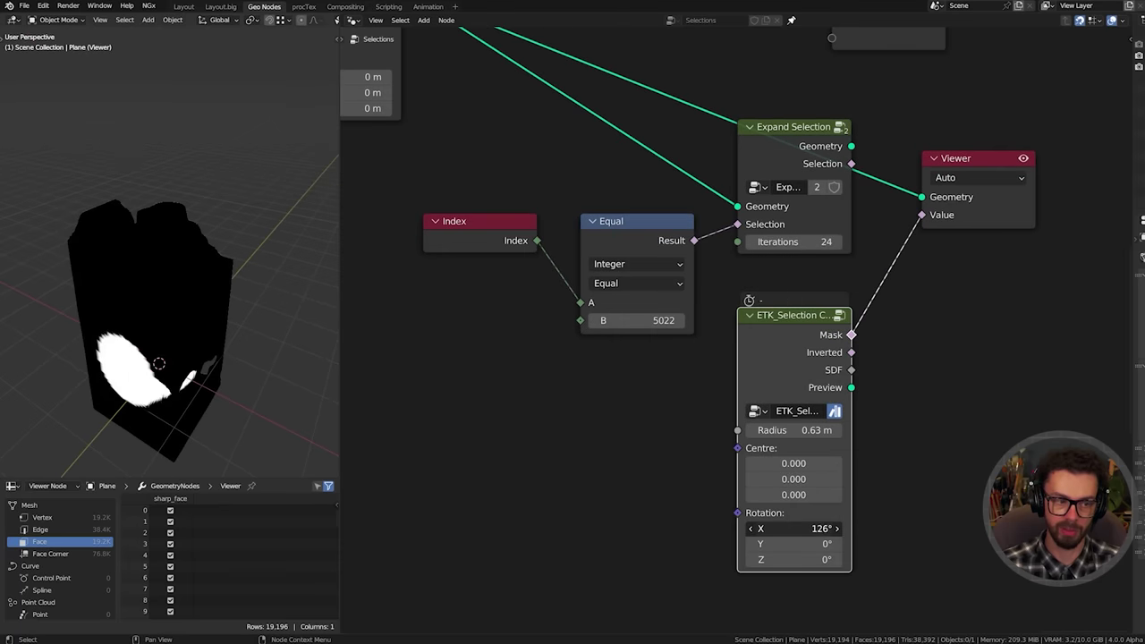
{"action": "left_click_drag", "start_coordinate": [828, 529], "coordinate": [819, 495]}
{"action": "left_click_drag", "start_coordinate": [794, 495], "coordinate": [792, 491]}
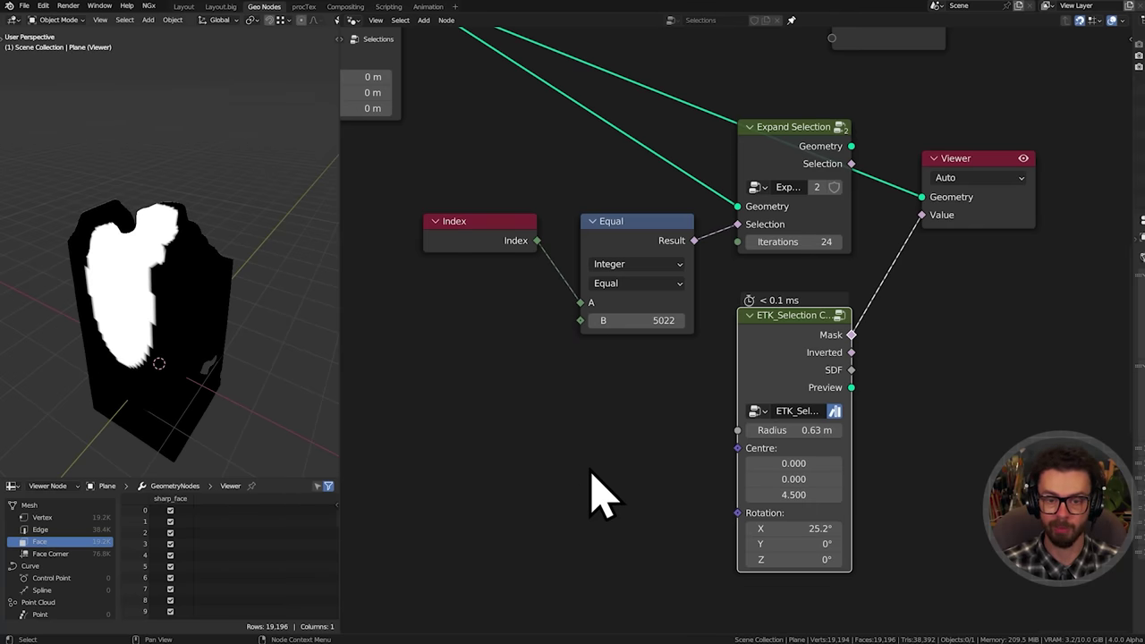
{"action": "middle_click_drag", "start_coordinate": [659, 325], "coordinate": [757, 397]}
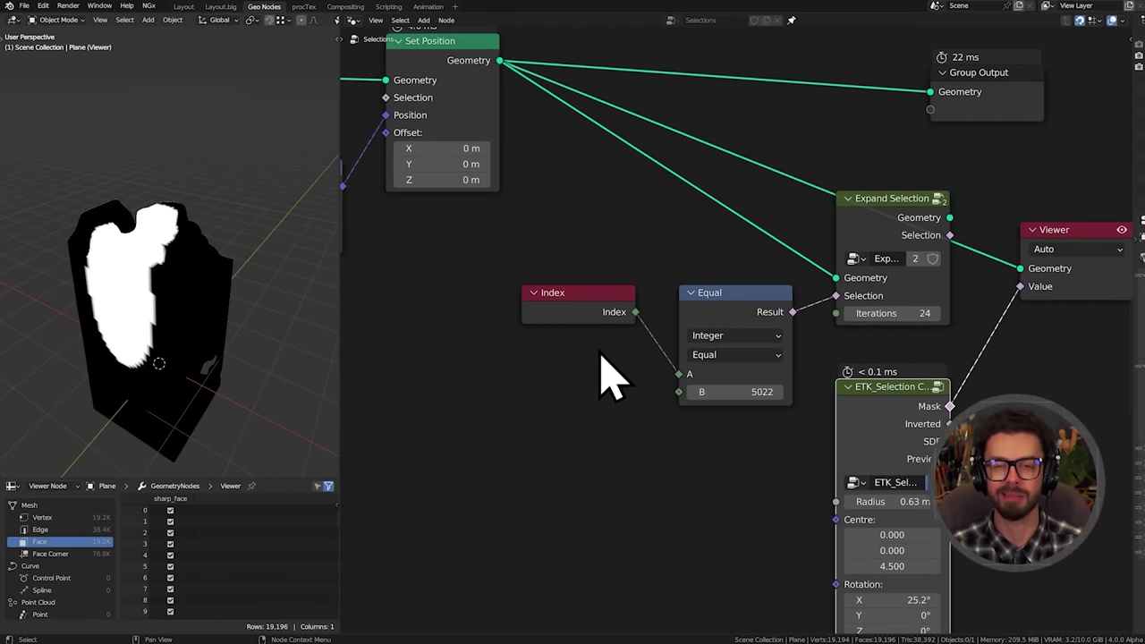